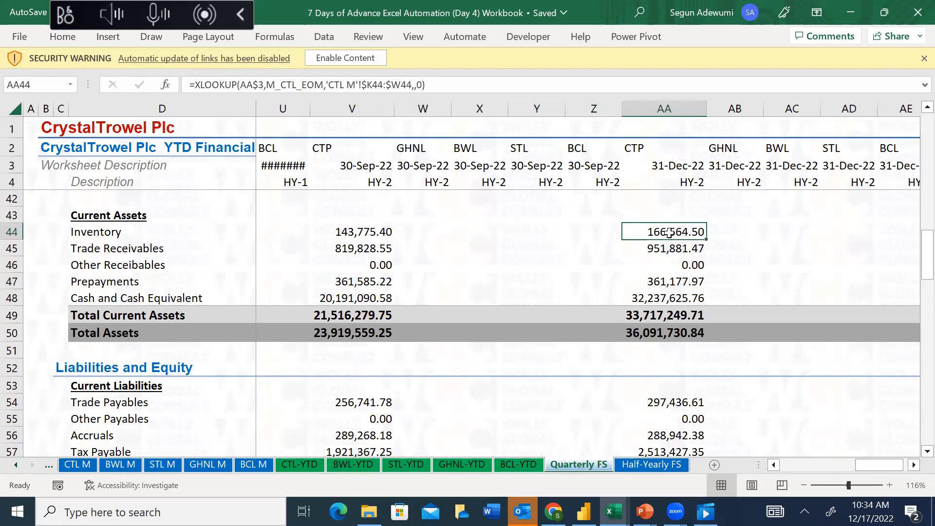
AutoFit the width of column U on the Quarterly FS sheet so the date in U3 fits
click(288, 165)
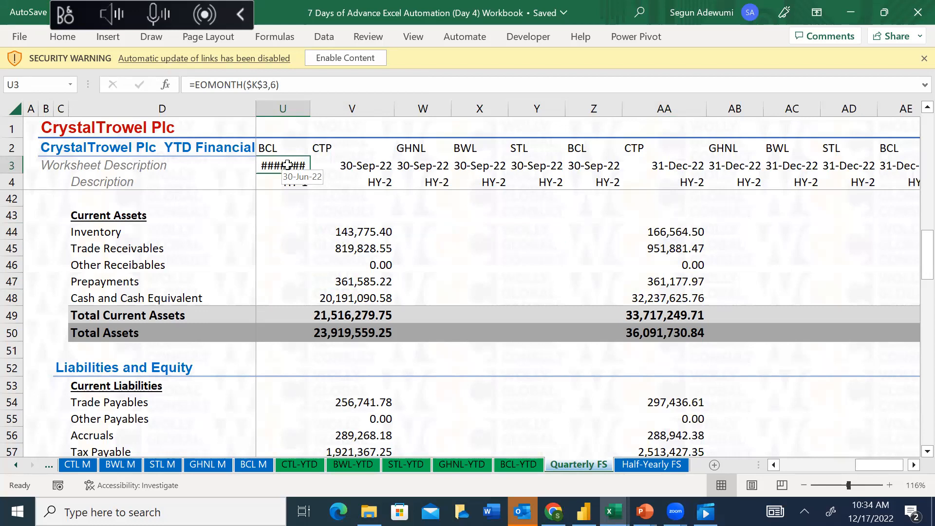
key(alt+h)
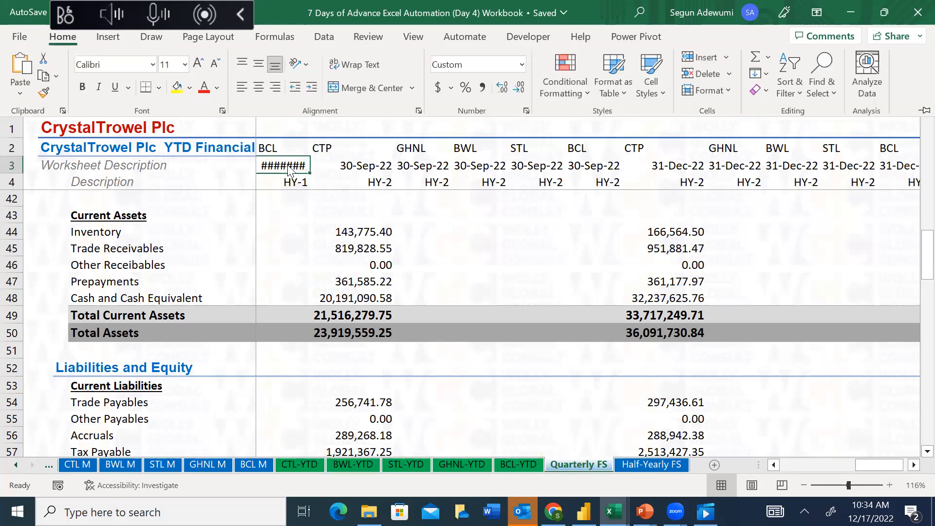
key(o)
key(i)
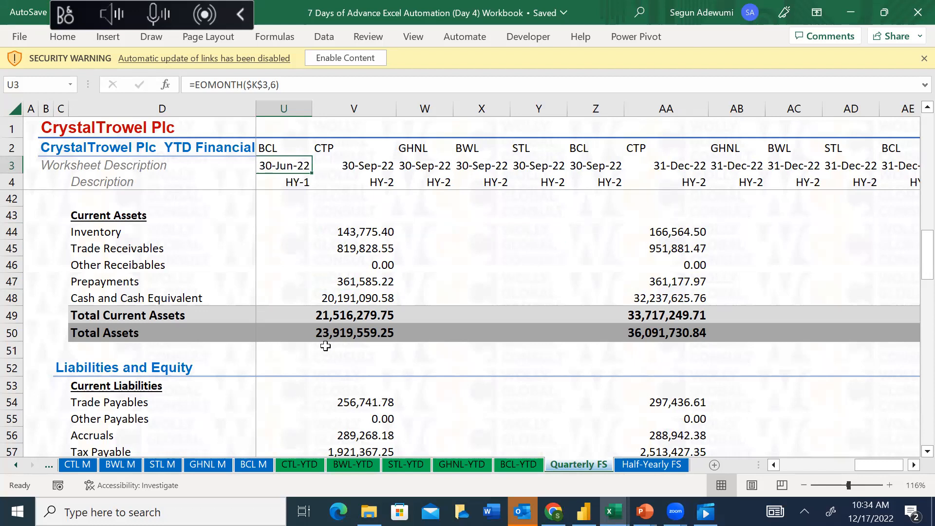
Switch to the GHNL-YTD sheet and tile the CrystalTrowel workbook to one half of the screen
click(299, 464)
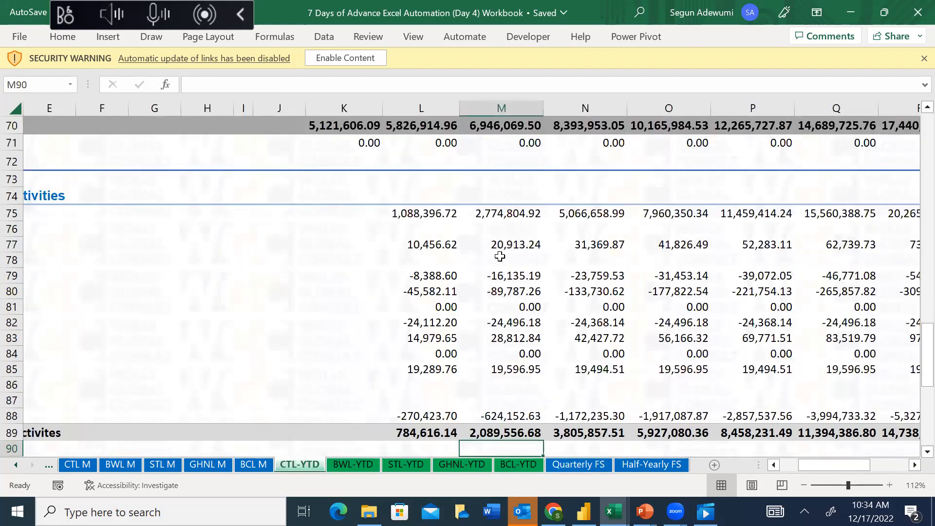
click(459, 465)
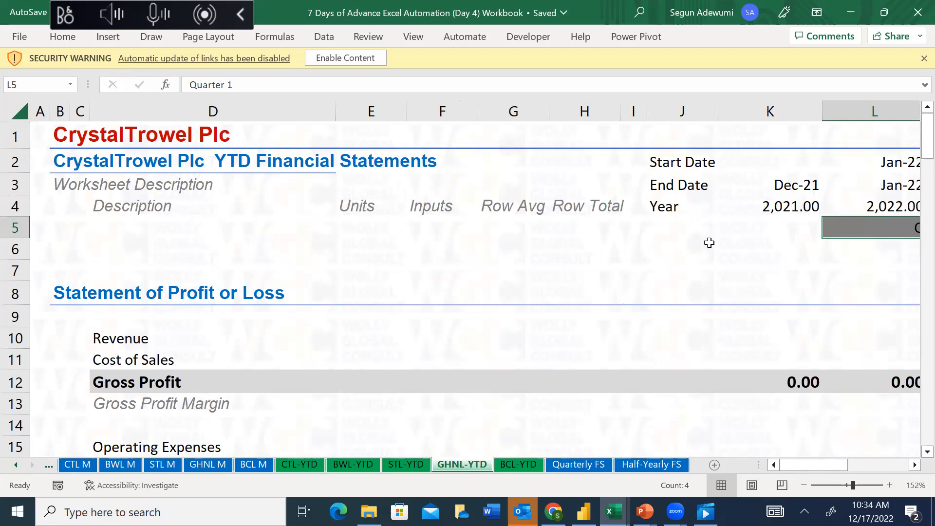
key(alt+Tab)
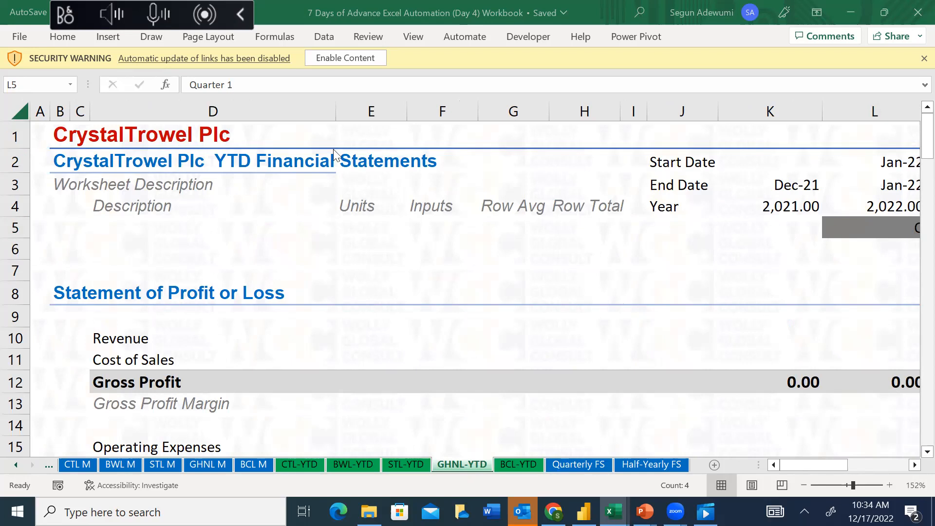
click(467, 211)
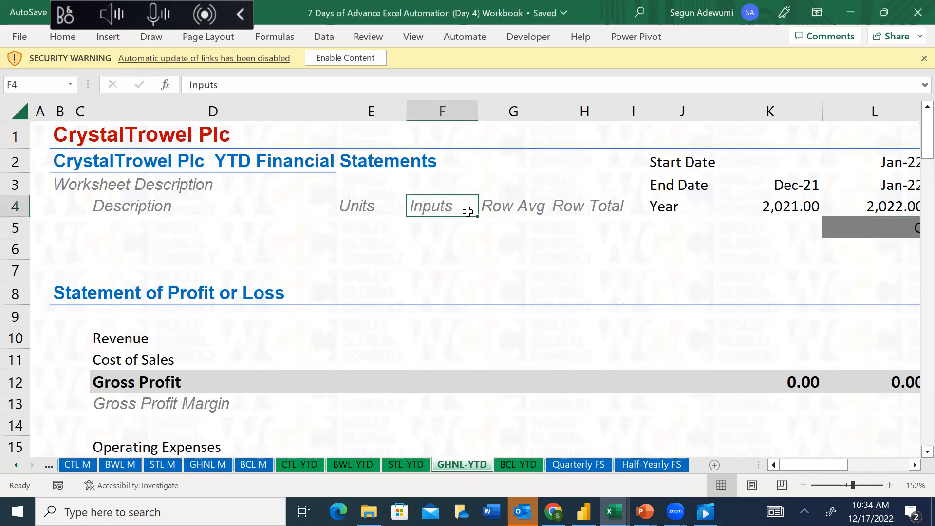
key(super+Right)
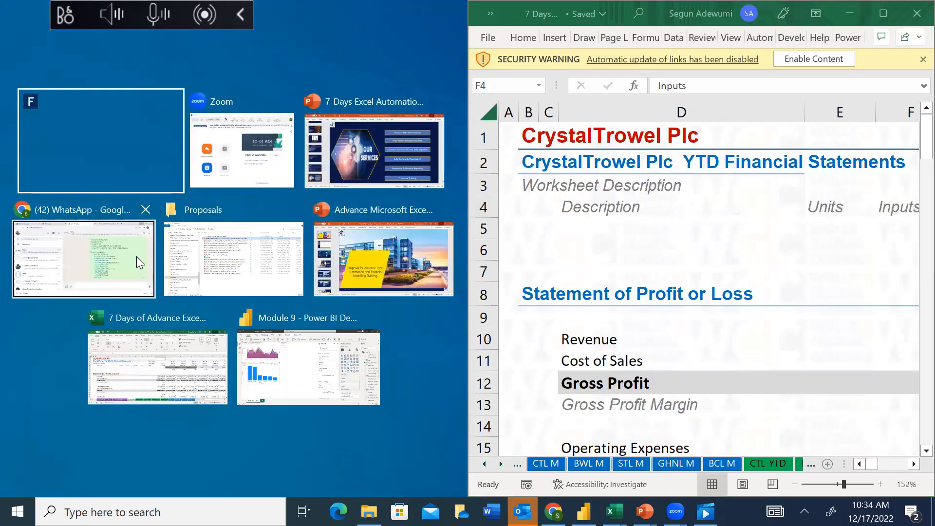
Place File Explorer beside the workbook and open My Video Contents > Excel Automation Challenge > Day 6 > Financial Statements for BUs
click(217, 258)
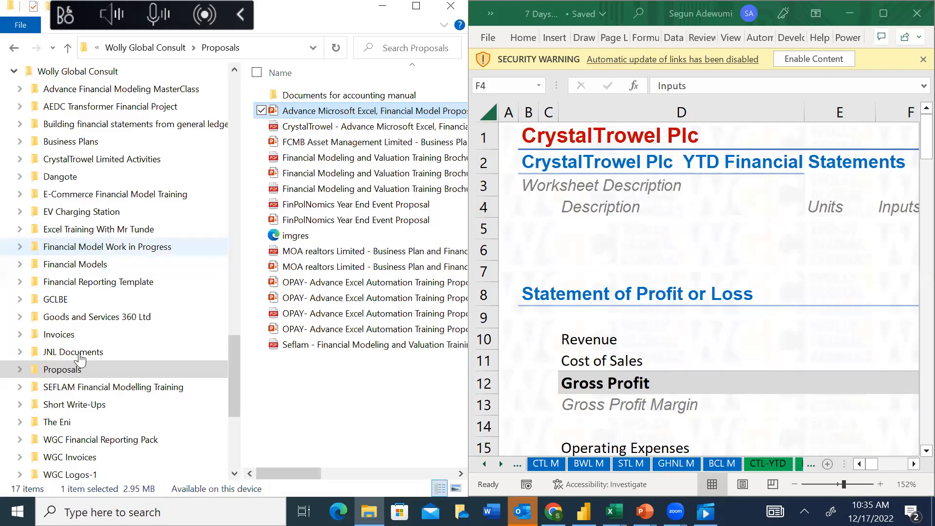
drag(229, 372, 233, 127)
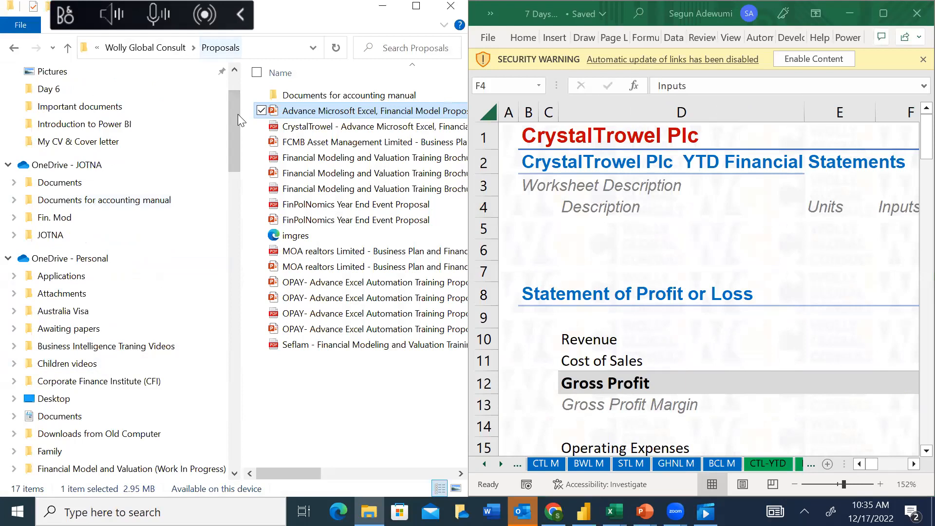
drag(234, 160, 245, 202)
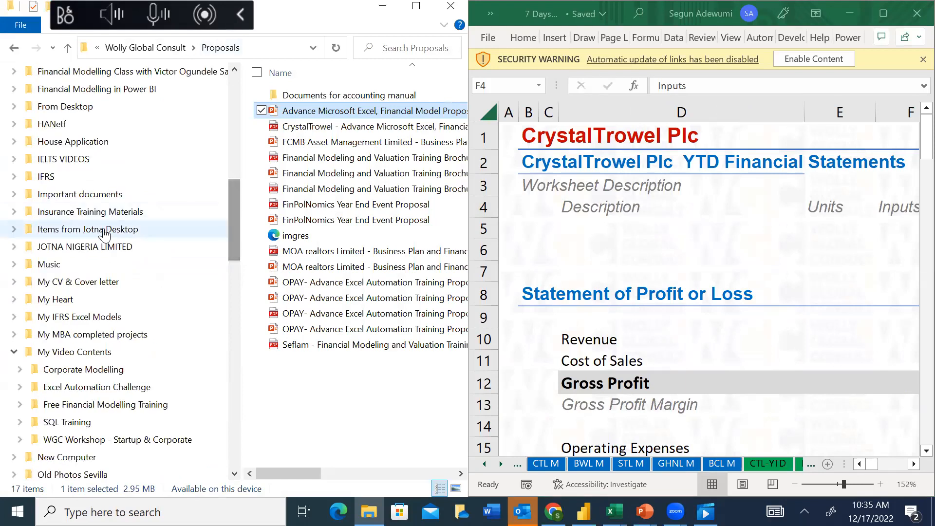
double_click(84, 356)
double_click(319, 111)
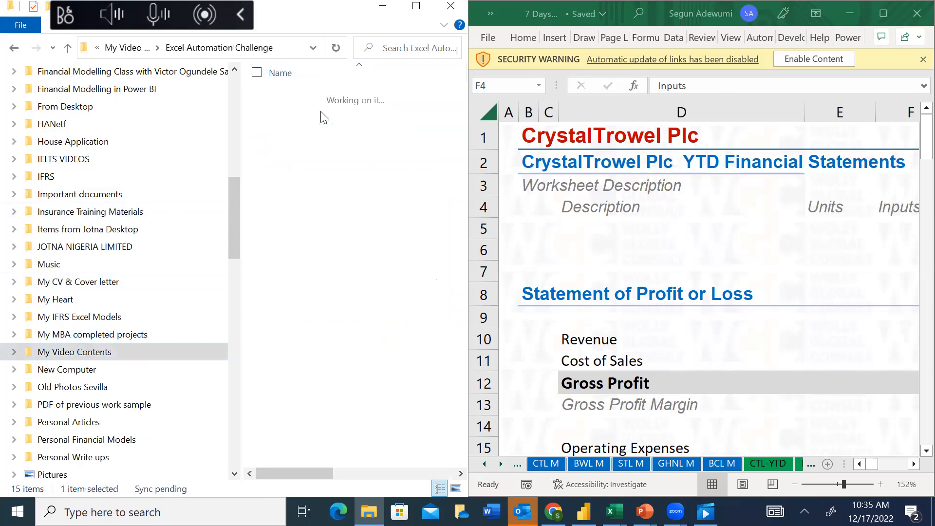
double_click(306, 173)
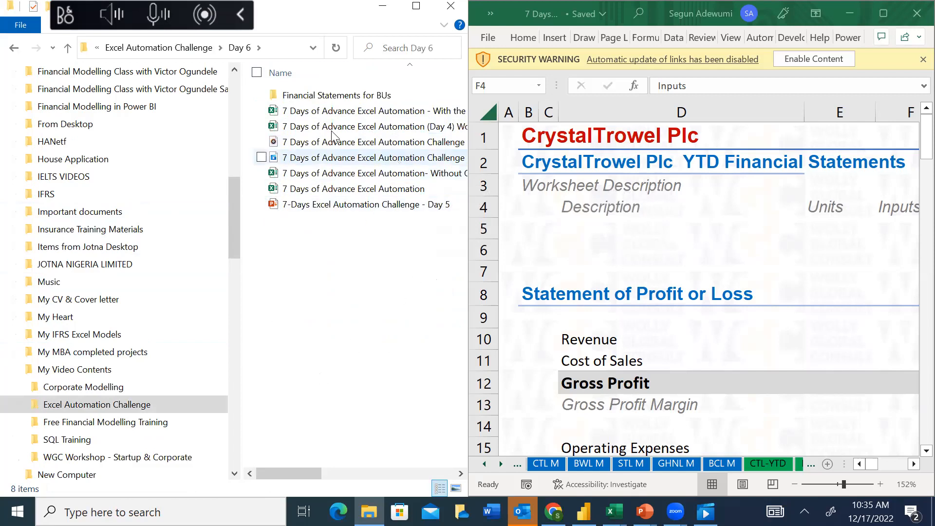
double_click(271, 96)
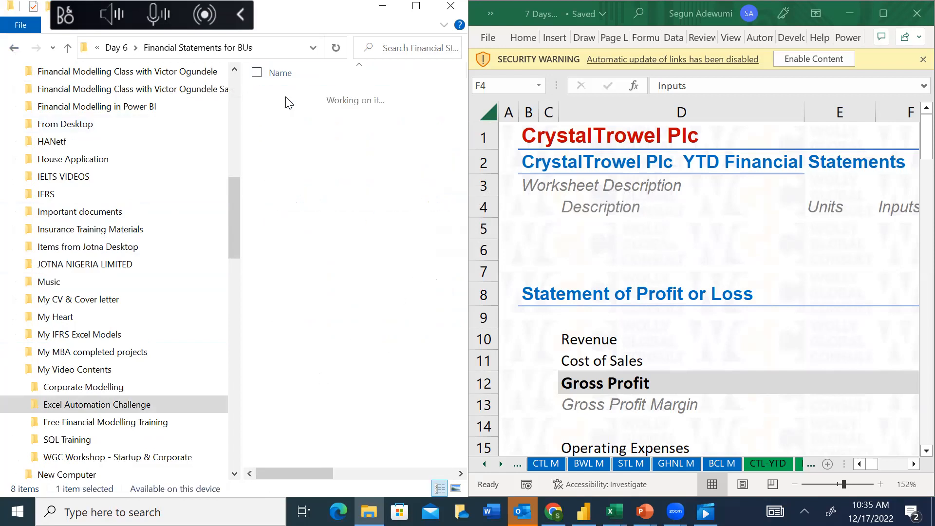
Open the GoldenHorn Nigeria Limited workbook side by side, view its GHNL-IS income statement, and close it
click(327, 145)
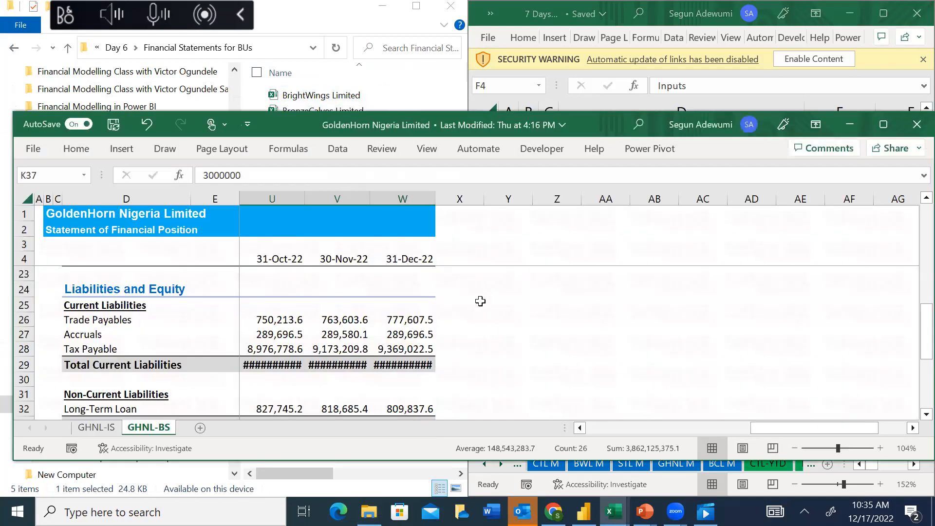
click(480, 301)
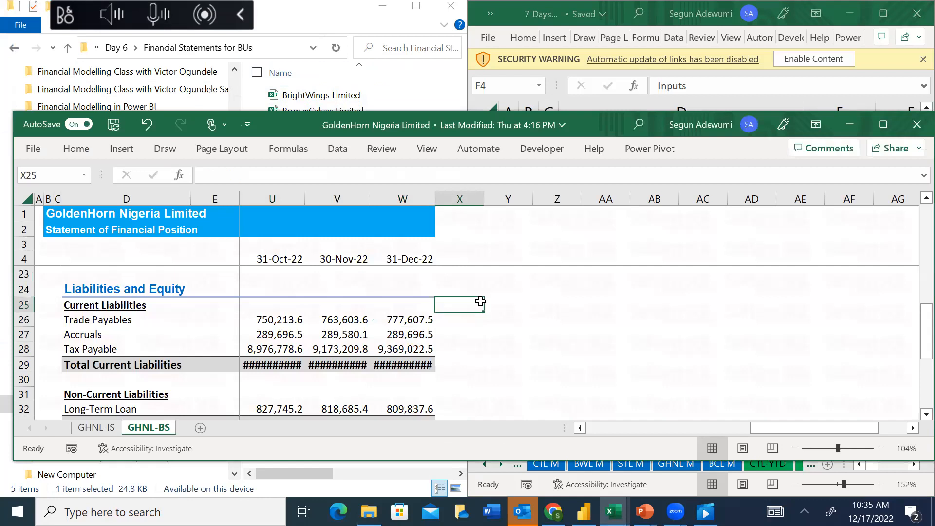
key(super+Left)
click(223, 213)
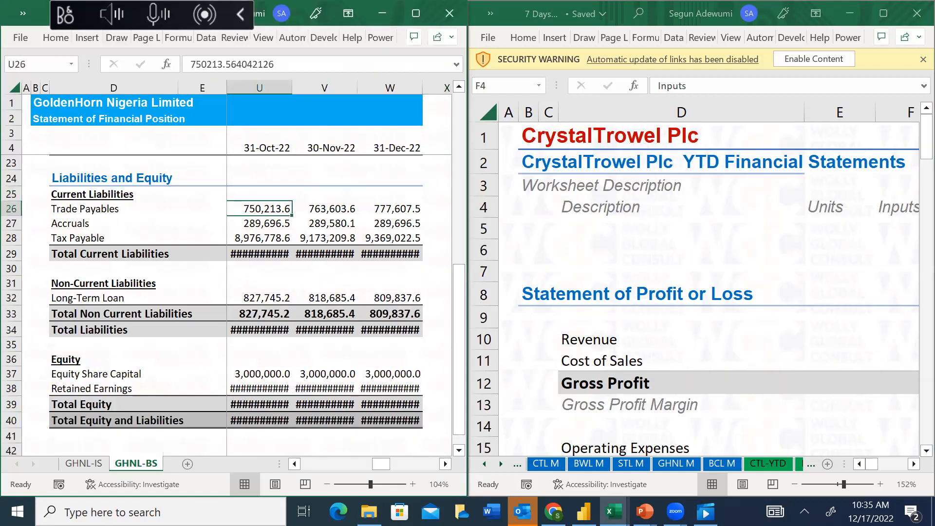
click(83, 464)
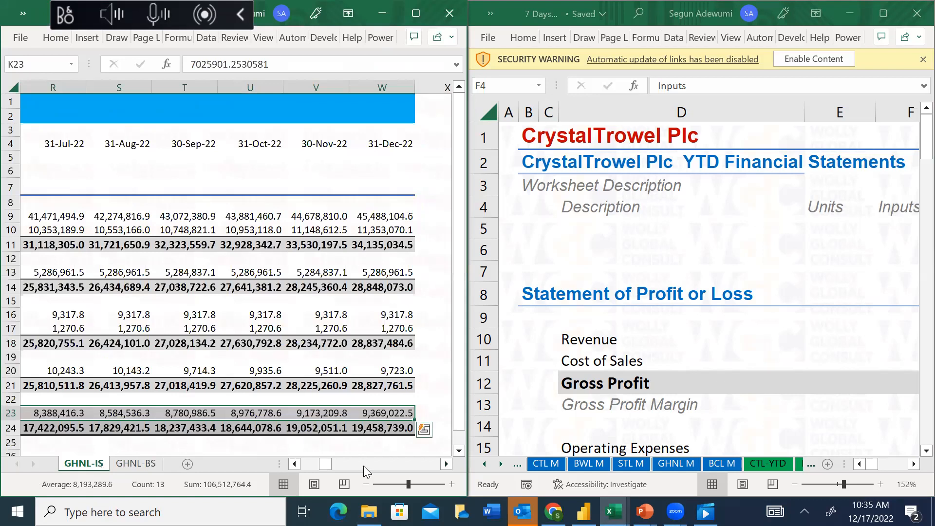
drag(328, 466, 254, 458)
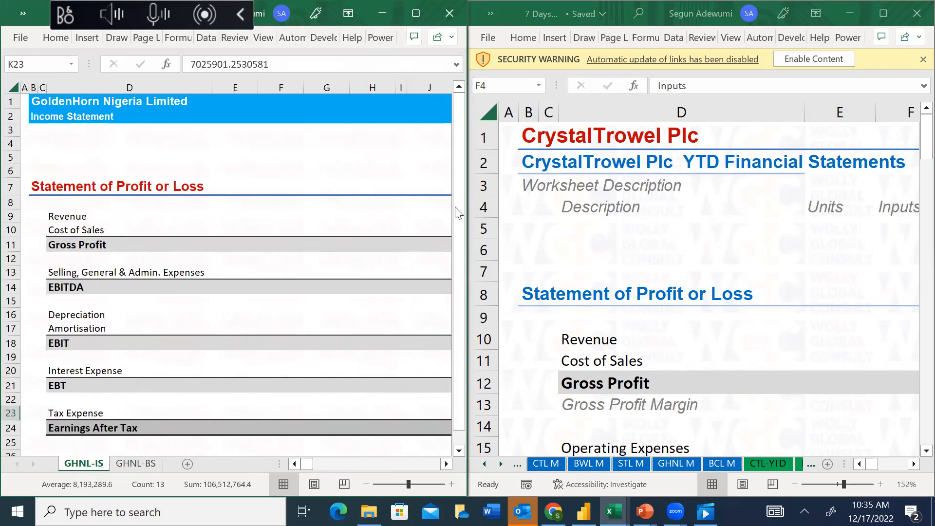
click(449, 13)
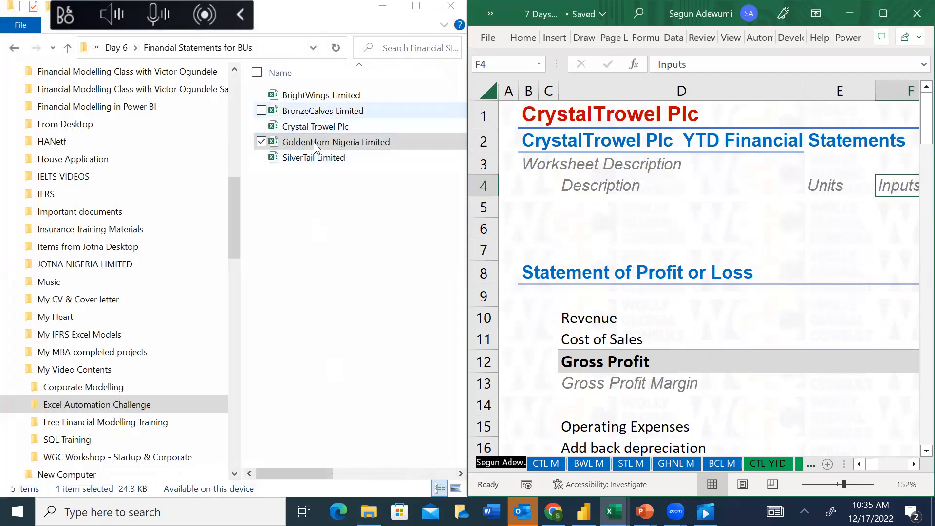
Open the SilverTail Limited workbook, go to the date headers on STL-IS, and tile it beside the CrystalTrowel workbook
click(316, 156)
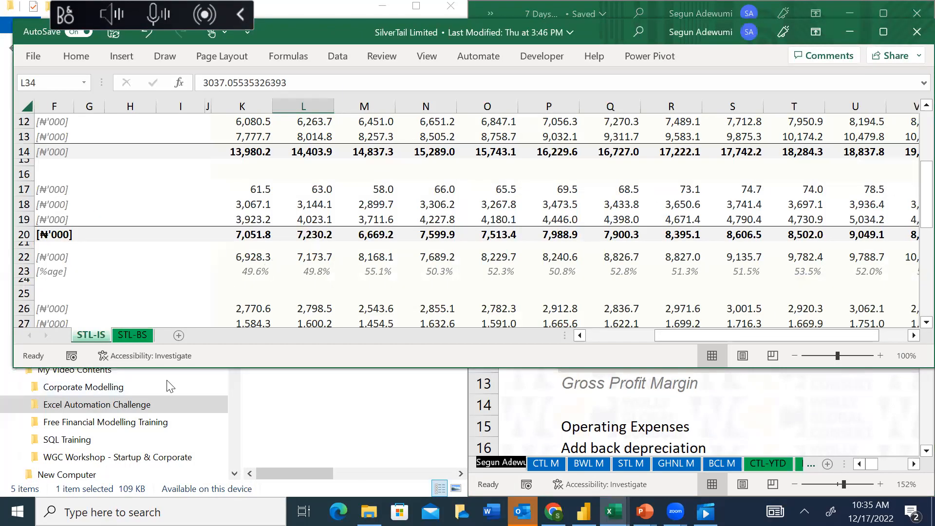
click(383, 188)
key(Up)
key(Up)
key(Up)
key(Up)
key(Up)
key(Up)
key(Up)
key(Up)
key(Up)
key(Up)
key(Up)
key(Up)
key(Up)
key(Up)
key(Up)
key(Up)
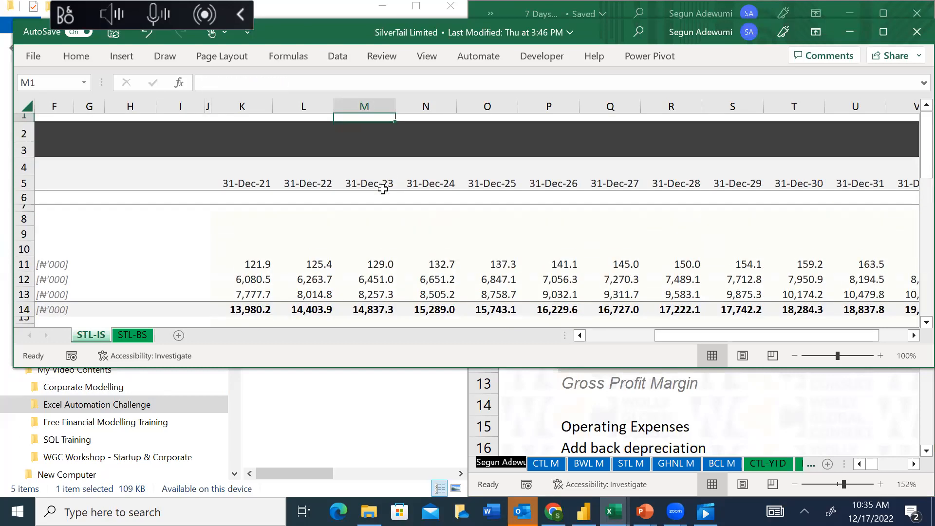
key(super+Left)
click(246, 246)
click(96, 394)
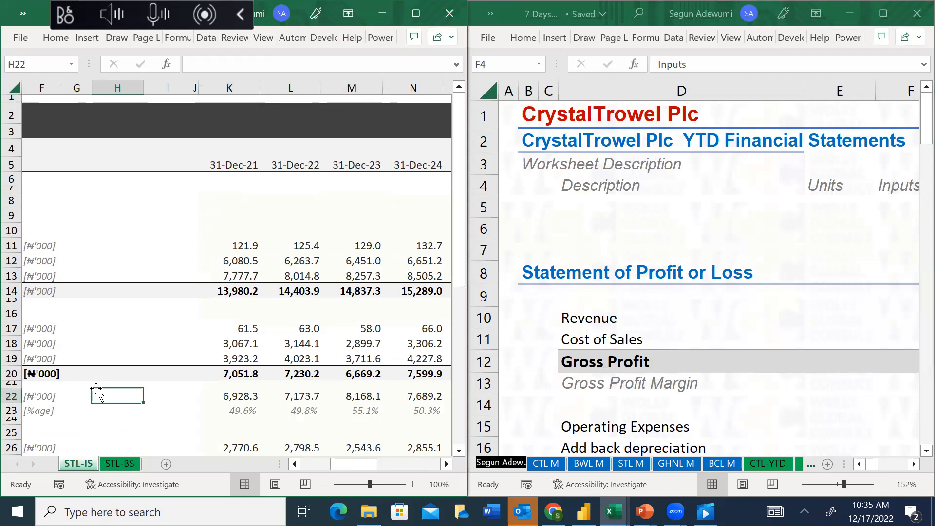
Examine the revenue and cost lines and their period columns in SilverTail's Profit or Loss Account
key(Left)
key(Left)
key(Left)
key(Left)
key(Left)
key(Left)
key(Left)
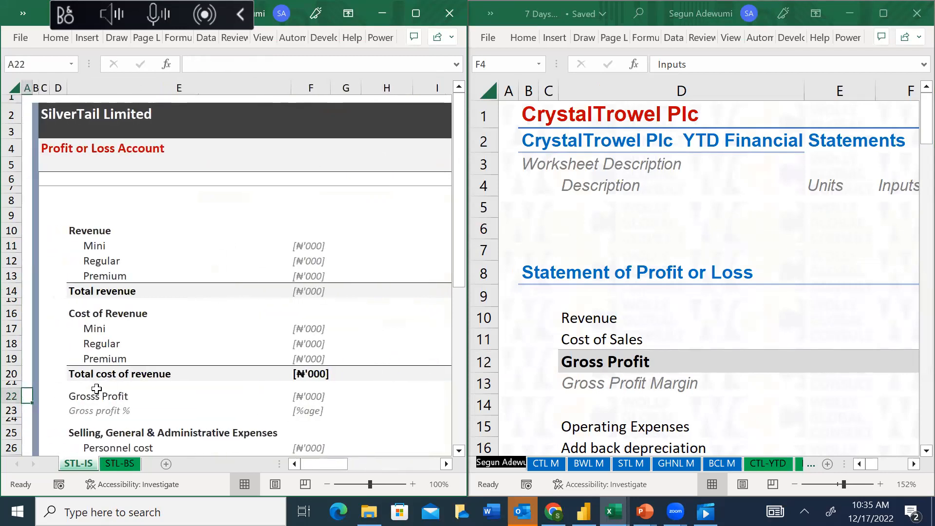
click(94, 247)
key(Right)
key(Right)
key(Right)
key(Right)
key(Right)
key(Right)
key(Right)
key(Right)
key(Right)
key(Right)
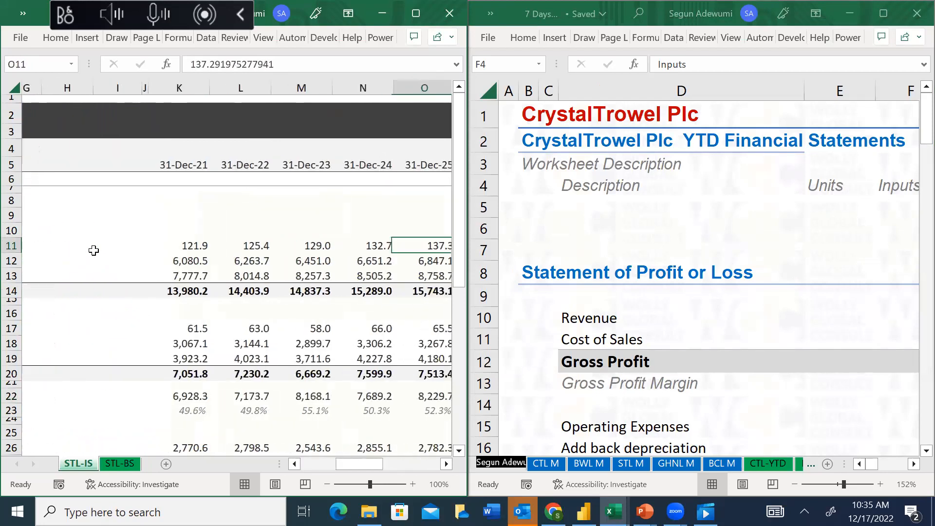
key(Left)
key(Left)
key(Left)
key(Left)
key(Left)
key(Left)
key(Left)
key(Left)
key(Left)
key(Left)
key(Left)
key(Left)
key(Left)
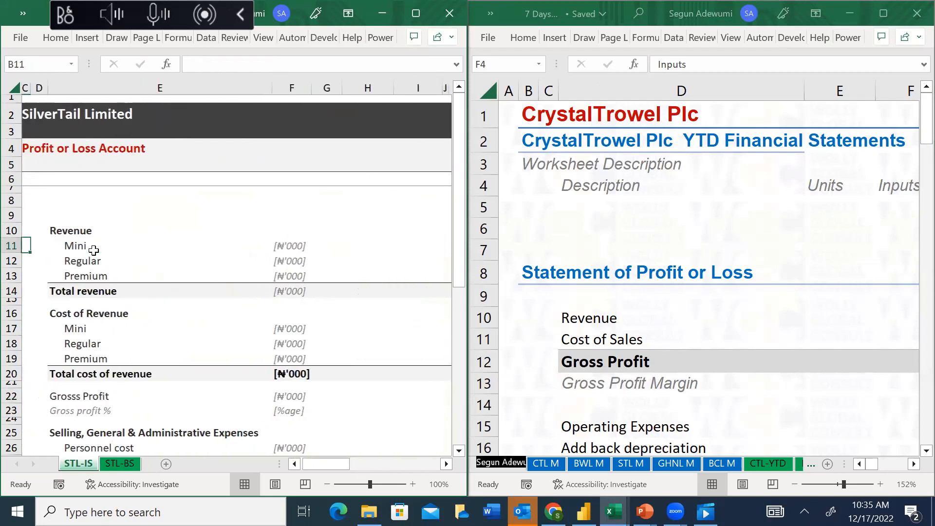
key(Right)
key(Right)
key(Right)
key(Right)
key(Right)
key(Right)
key(Right)
key(Right)
key(Right)
key(Right)
key(Down)
key(Down)
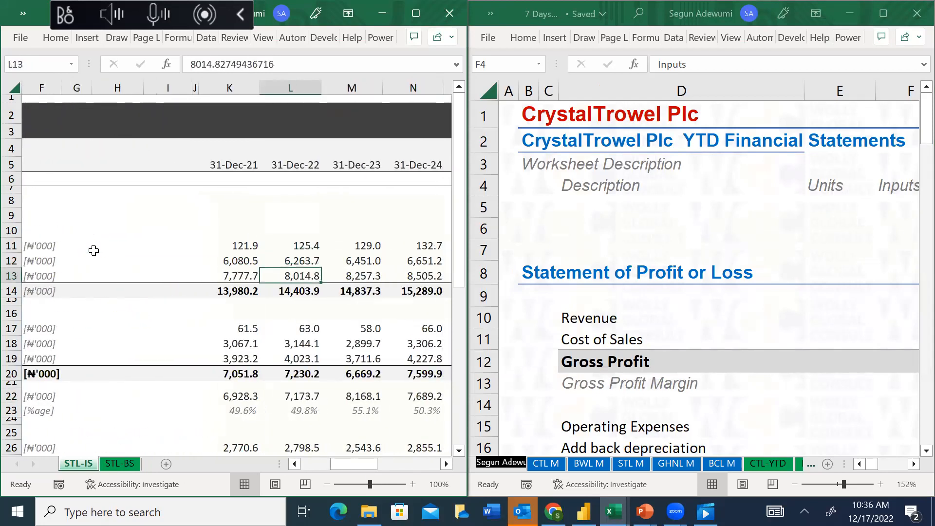
Copy SilverTail's Total revenue figures for all periods, from K14 through W14 on STL-IS
key(Left)
key(Down)
key(ctrl+shift+Right)
key(ctrl+c)
Paste the copied total revenue as values into the Revenue row of the CrystalTrowel YTD sheet, starting at K10
click(606, 317)
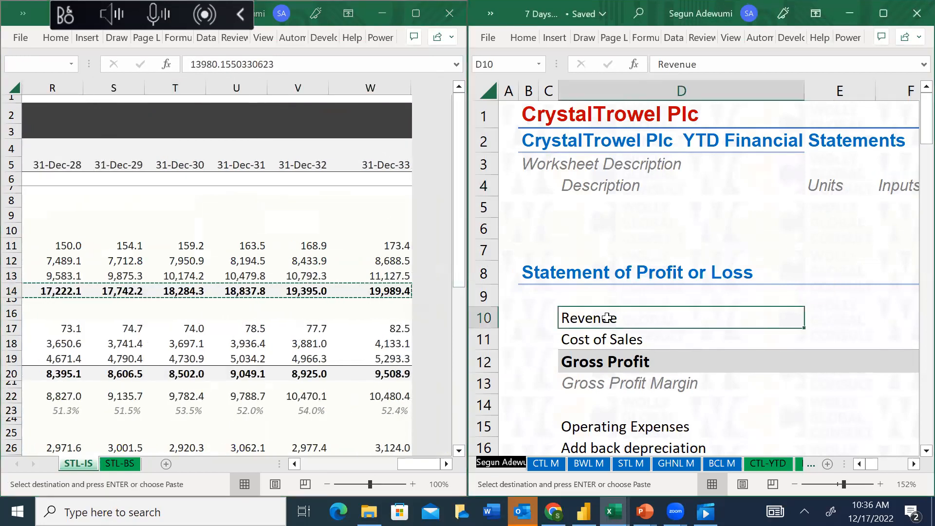
key(Right)
key(Right)
key(Right)
key(Right)
key(Right)
key(Right)
key(Right)
key(Right)
key(Right)
key(Right)
key(Right)
key(Left)
key(Left)
key(Left)
key(Left)
key(Left)
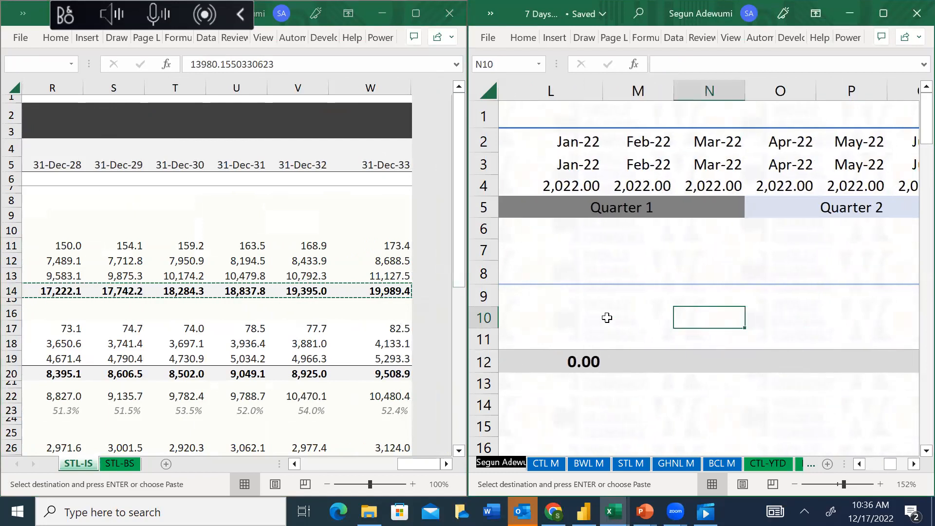
key(Right)
key(Right)
key(Left)
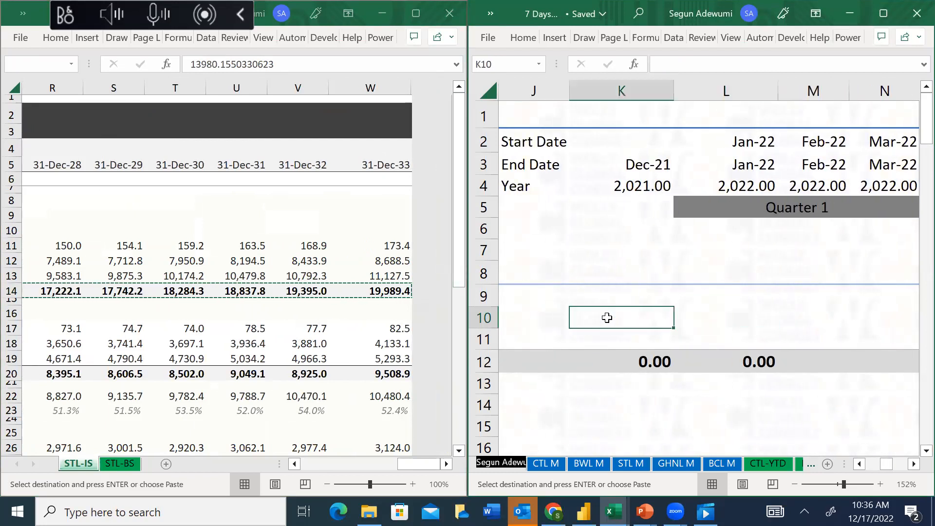
key(ctrl+alt+v)
key(v)
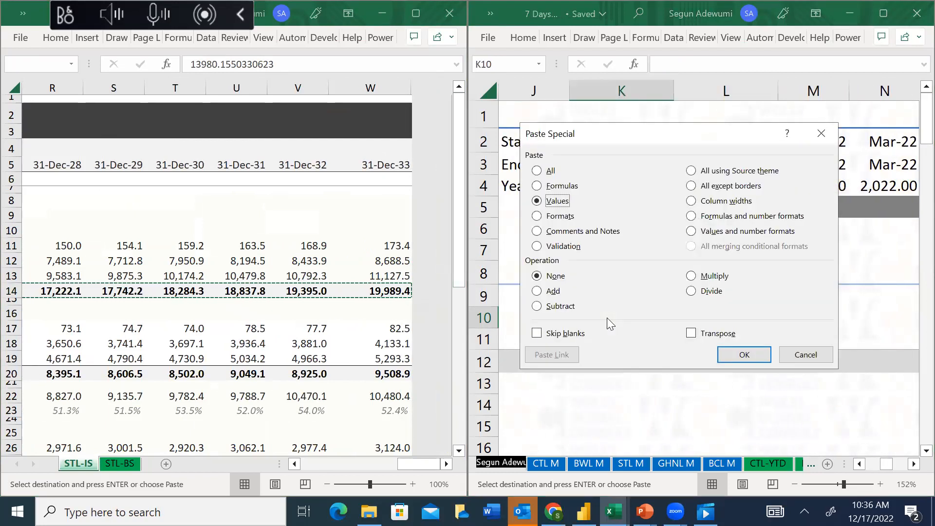
key(Return)
key(Escape)
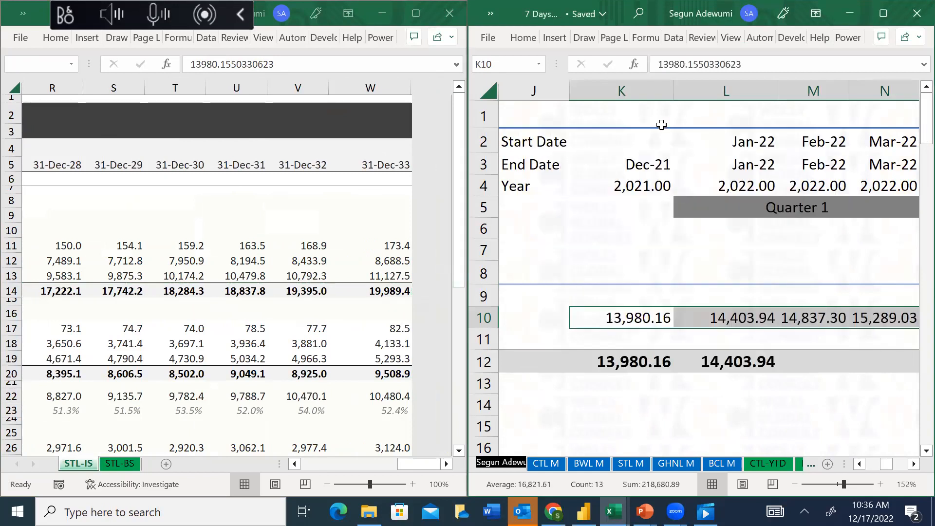
Format the Year row of the YTD sheet, from K4 through W4, with the General number format
click(651, 187)
key(ctrl+shift+Right)
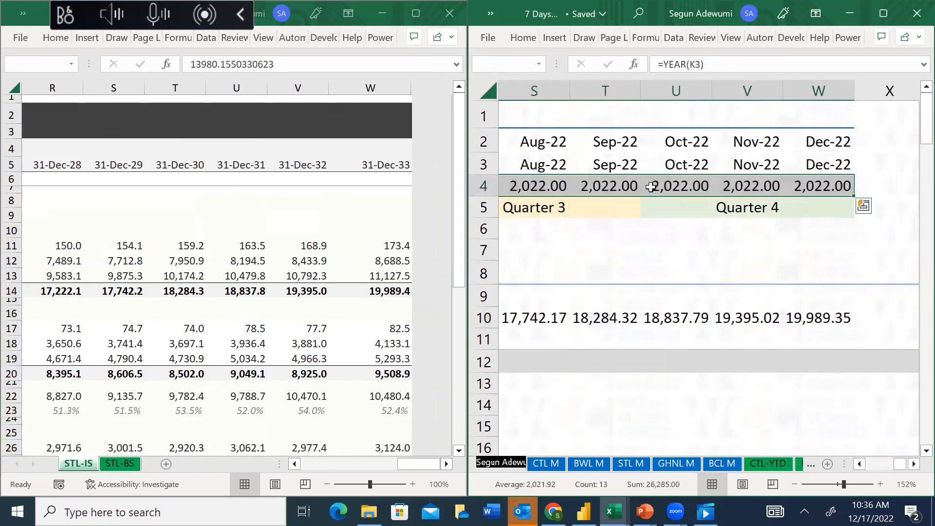
key(ctrl+BackSpace)
key(ctrl+1)
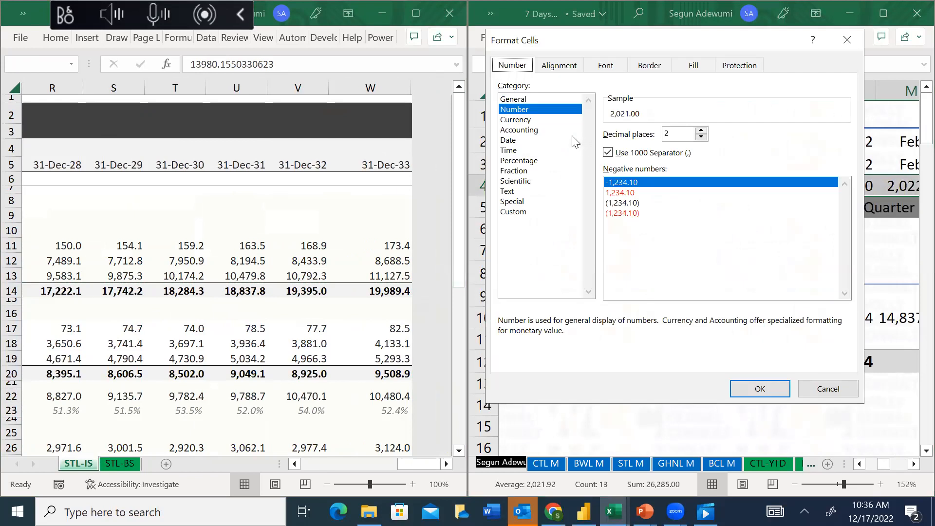
click(671, 135)
key(BackSpace)
click(748, 391)
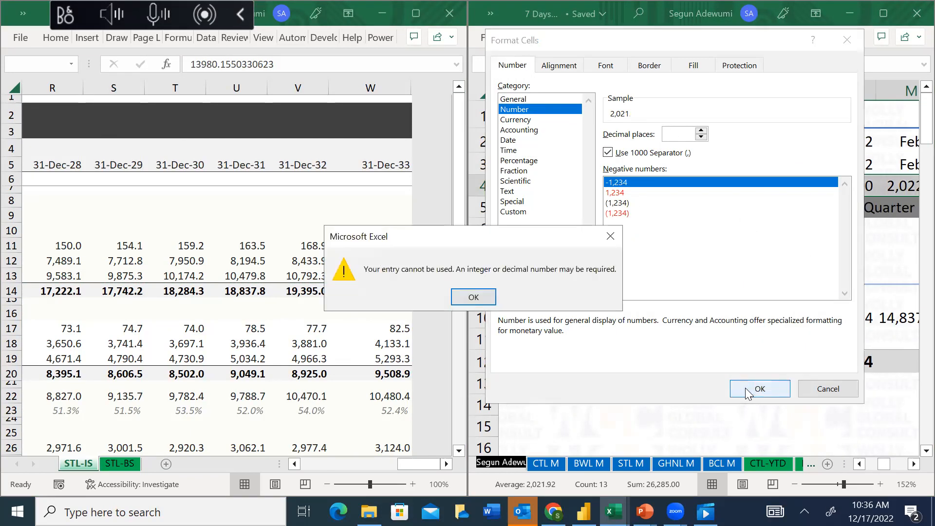
click(474, 297)
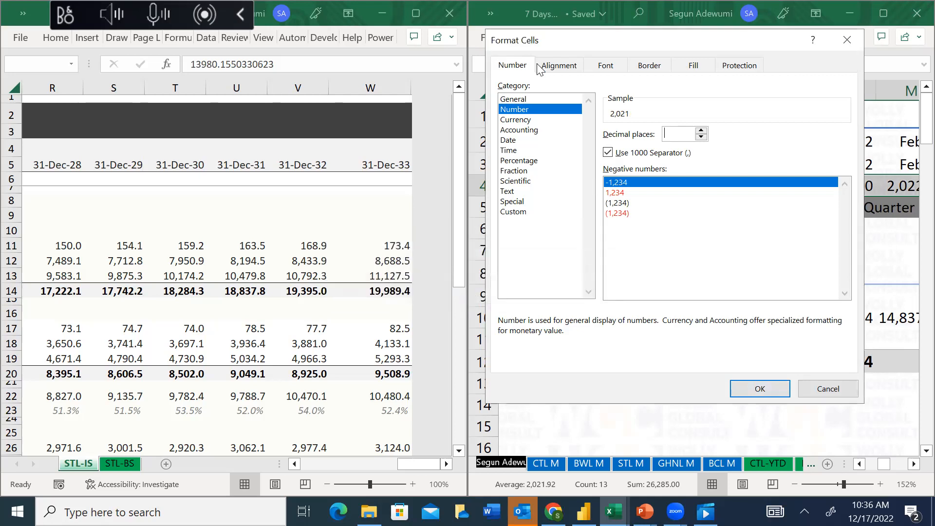
click(515, 99)
click(779, 388)
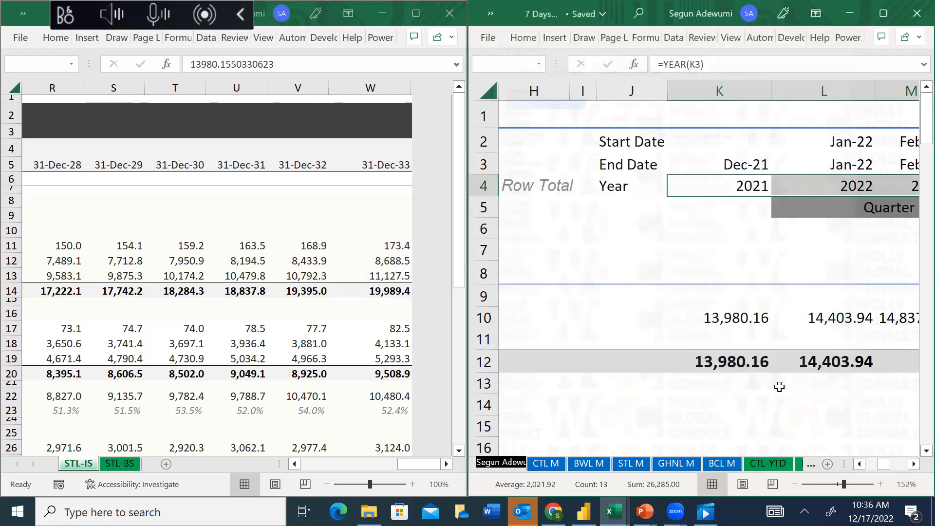
Check the Cost of Sales row of the YTD sheet and copy SilverTail's Total cost of revenue figures, K20 through W20 on STL-IS
click(724, 354)
click(728, 333)
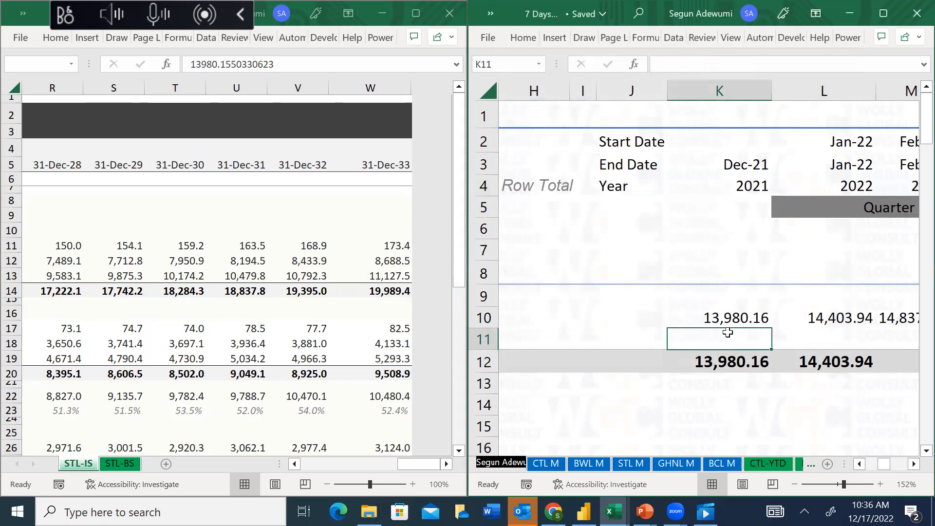
key(Left)
key(Left)
key(Left)
key(Left)
key(Left)
key(Left)
key(Left)
key(Left)
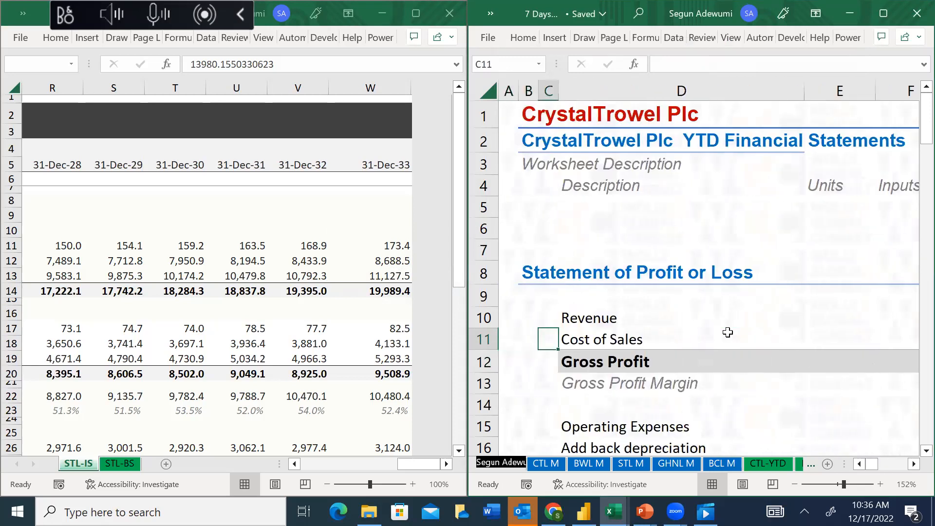
key(Right)
click(66, 373)
click(66, 372)
key(Left)
key(Left)
key(Left)
key(Left)
key(Left)
key(Left)
key(Left)
key(Left)
key(Left)
key(Left)
key(Left)
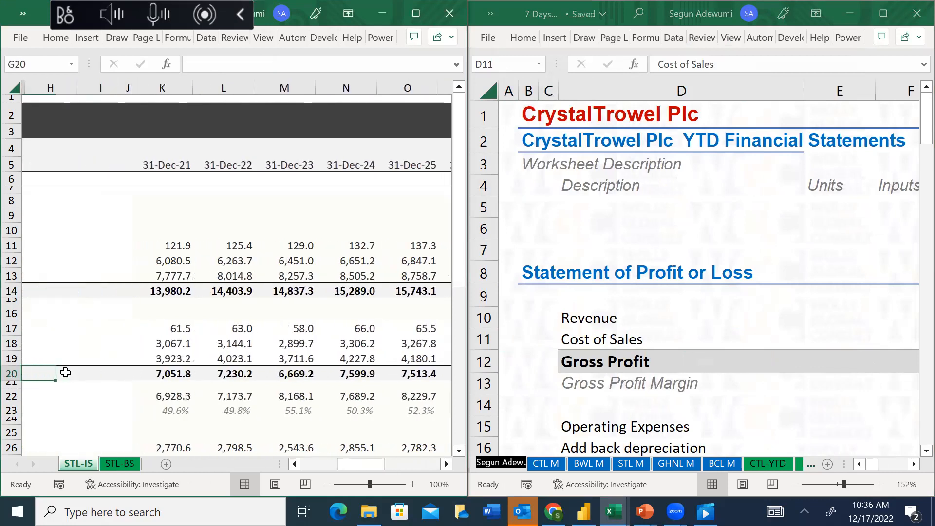
key(Left)
key(Left)
key(Right)
key(Right)
key(Right)
key(Right)
key(Right)
key(Right)
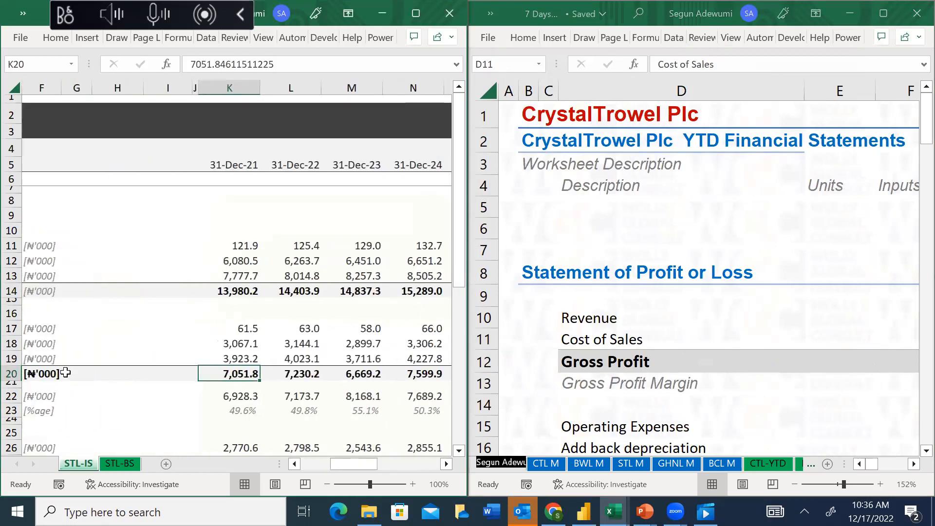
key(ctrl+shift+Right)
key(ctrl+c)
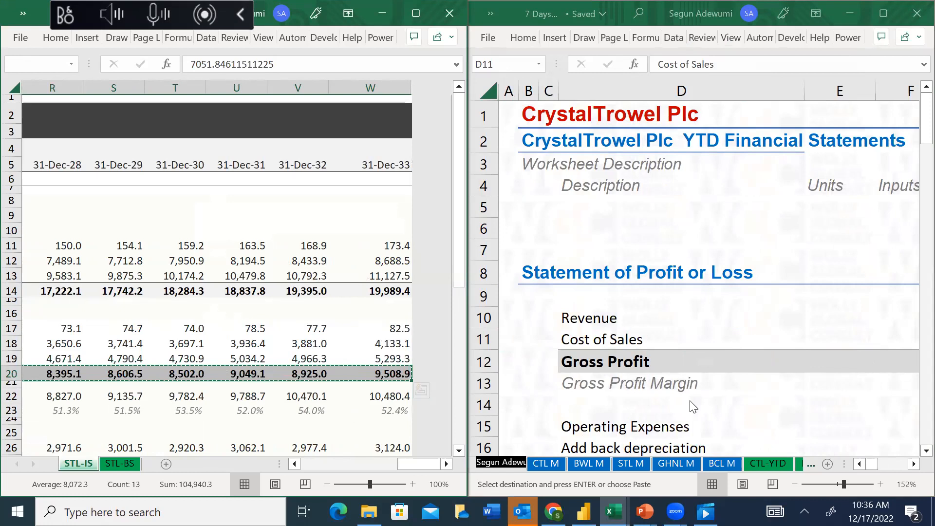
Paste the copied total cost of revenue as values into the Cost of Sales row of the YTD sheet, starting at K11
click(709, 341)
key(Right)
key(Right)
key(Right)
key(Right)
key(Right)
key(Right)
key(Right)
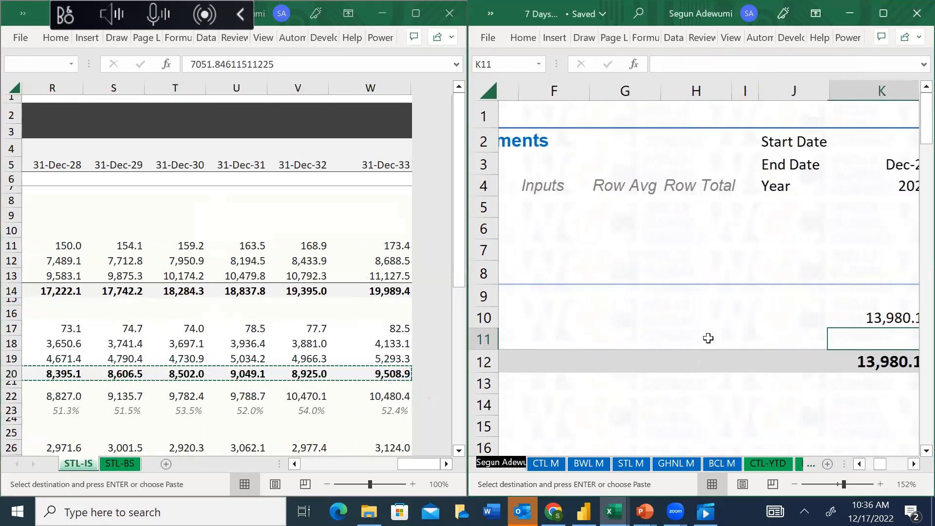
key(ctrl+alt+v)
key(v)
key(Return)
key(Escape)
Review the Gross Profit formula in K12 of the YTD sheet
key(Down)
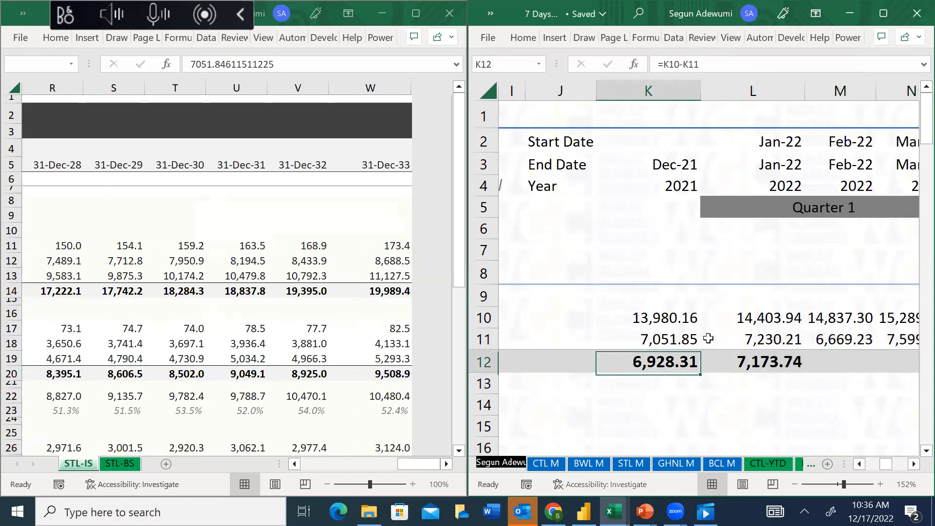
key(F2)
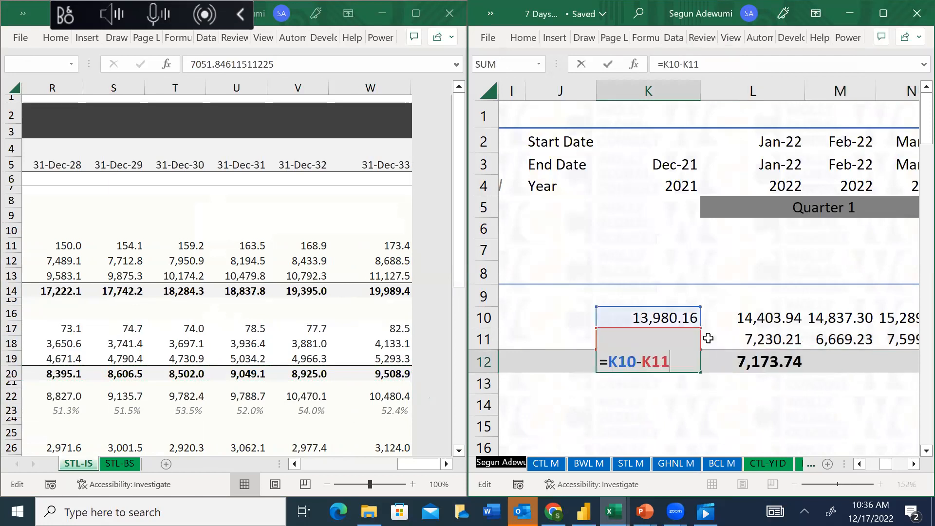
key(Return)
key(Up)
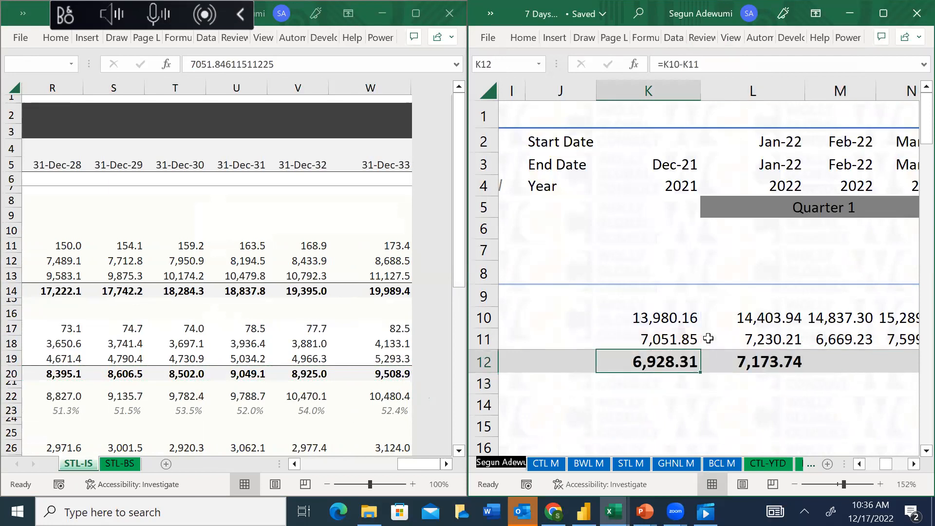
key(ctrl+shift+Right)
key(ctrl+shift+Right)
key(ctrl+q)
key(Left)
key(Escape)
key(Left)
Hide all unused columns of the YTD sheet beyond Dec-22, from X through XFD
key(Right)
key(Right)
key(Right)
key(Right)
key(Right)
key(Right)
key(Right)
key(Right)
key(Right)
key(Right)
key(Right)
key(Right)
key(Right)
key(Right)
key(Right)
key(Right)
key(Right)
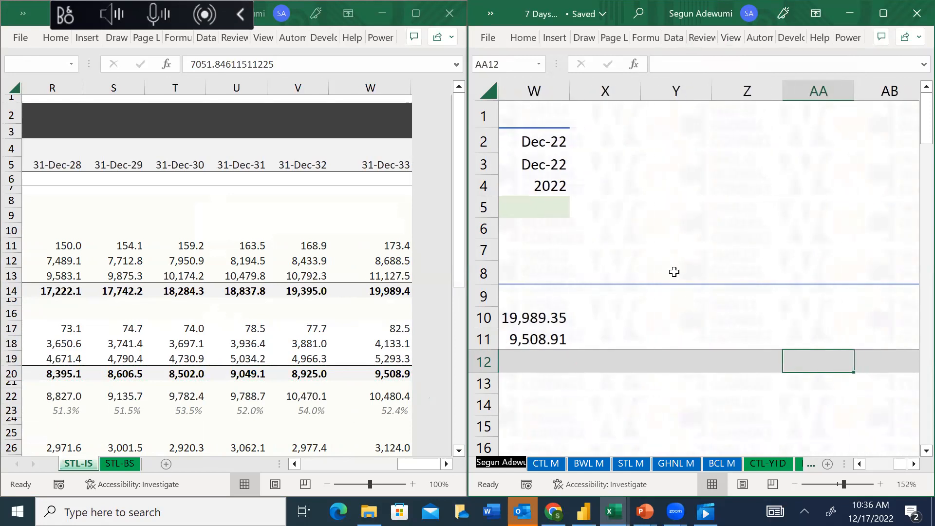
click(590, 86)
key(ctrl+shift+Right)
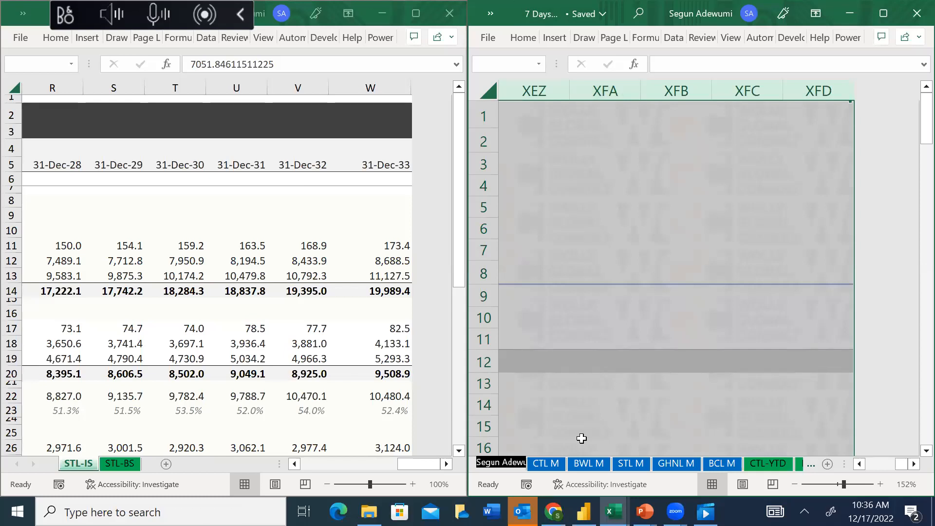
key(alt+Tab)
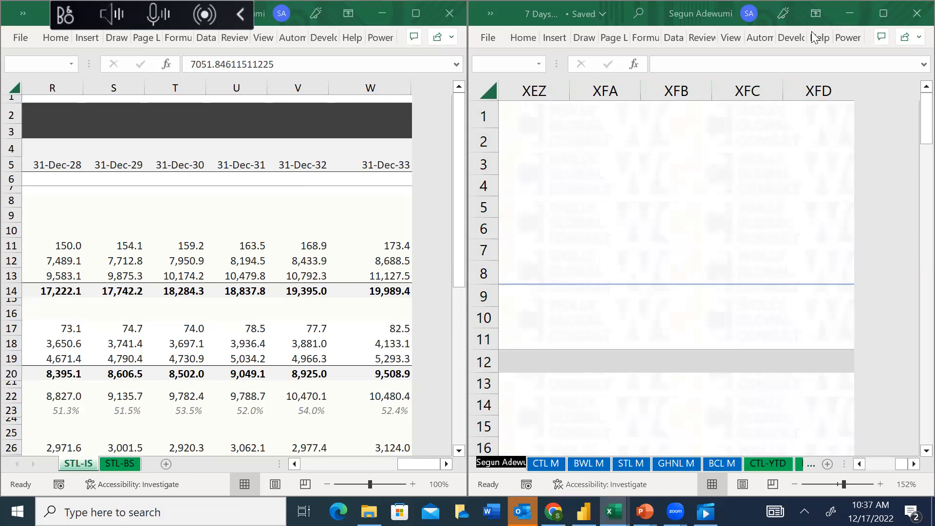
right_click(630, 95)
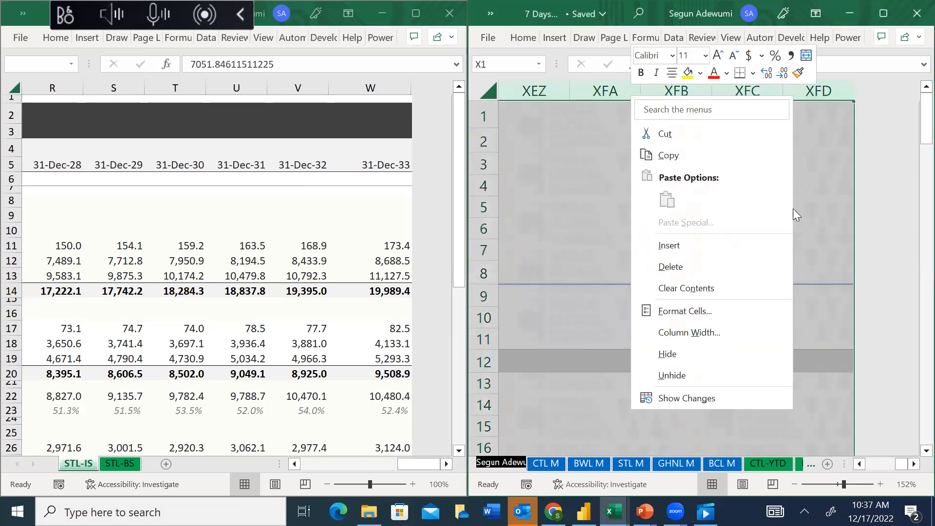
click(655, 354)
click(581, 351)
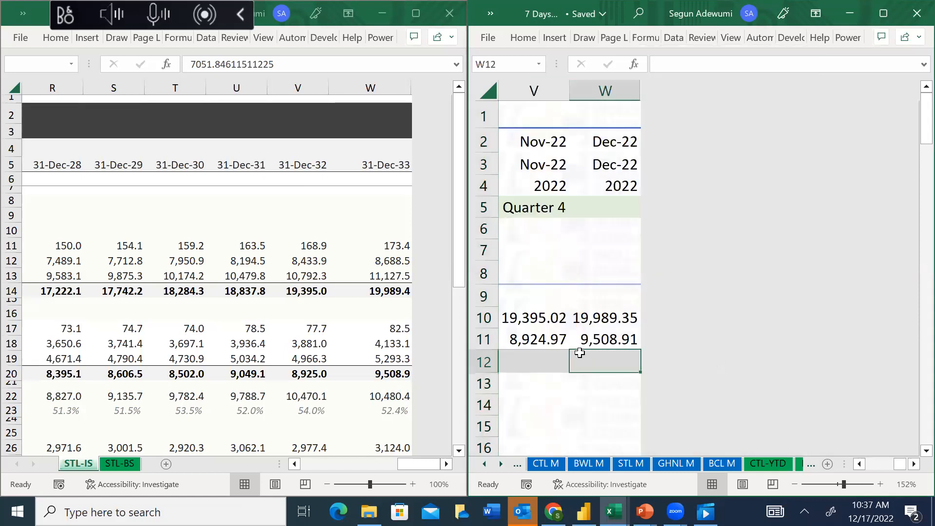
Fill the Gross Profit formula of K12 across to W12 for all periods
key(ctrl+Left)
key(Left)
key(Left)
key(Right)
key(shift+Right)
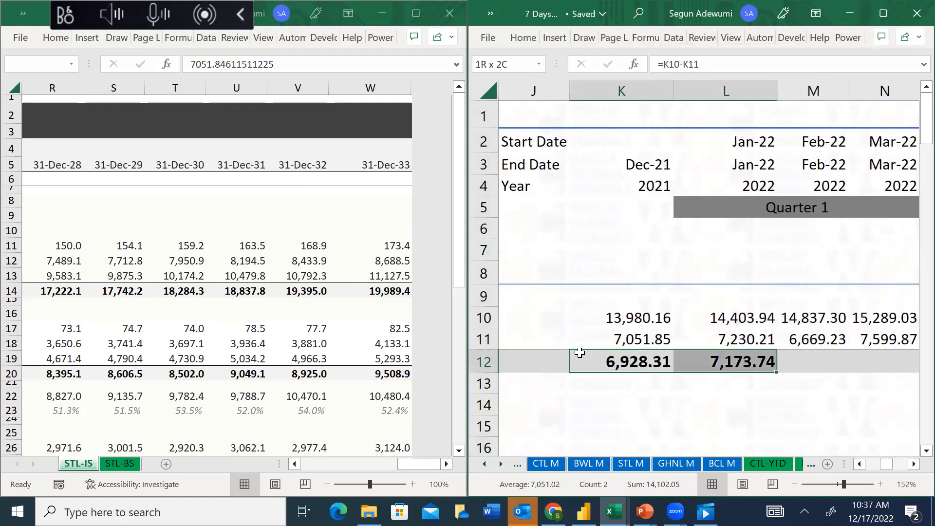
key(ctrl+shift+Right)
key(ctrl+r)
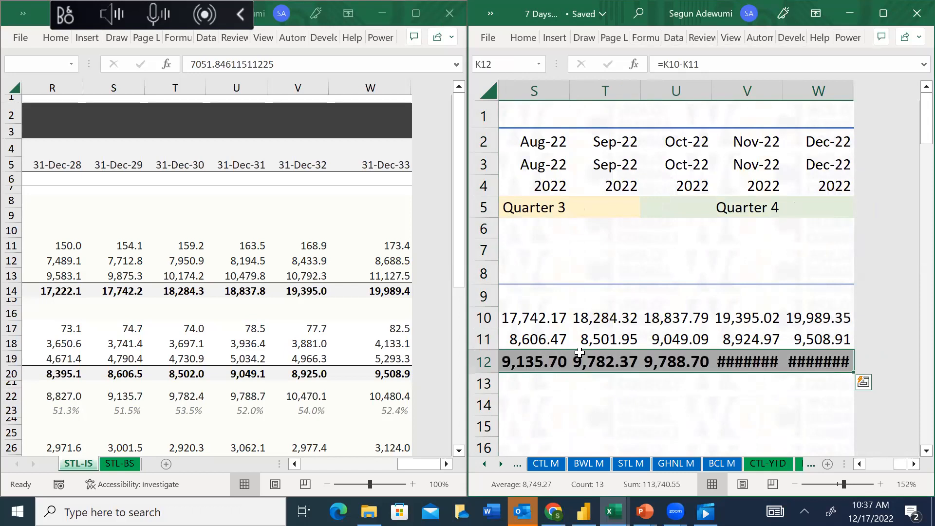
AutoFit the widths of columns K through W to the Gross Profit figures
key(alt+h)
key(o)
key(i)
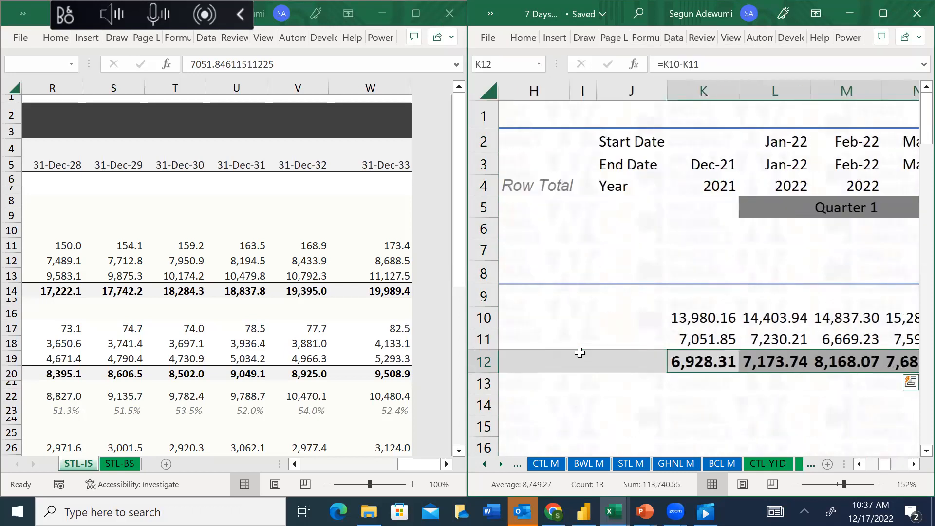
Examine the line items below Gross Profit in the YTD sheet, down to Operating Expenses
click(706, 359)
key(Down)
key(Down)
key(Down)
key(Down)
key(Down)
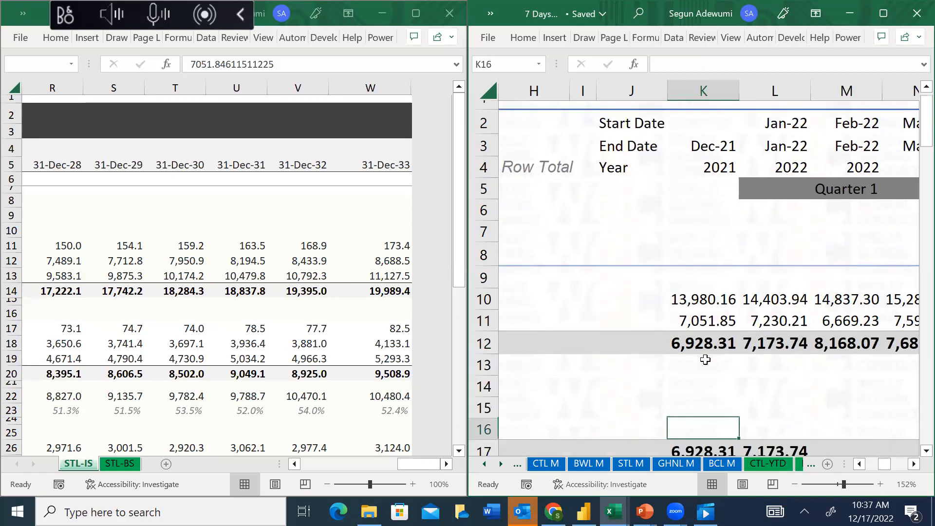
key(Up)
key(Up)
key(Up)
key(Up)
key(Left)
key(Left)
key(Left)
key(Left)
key(Left)
key(Left)
key(Left)
key(Left)
key(Left)
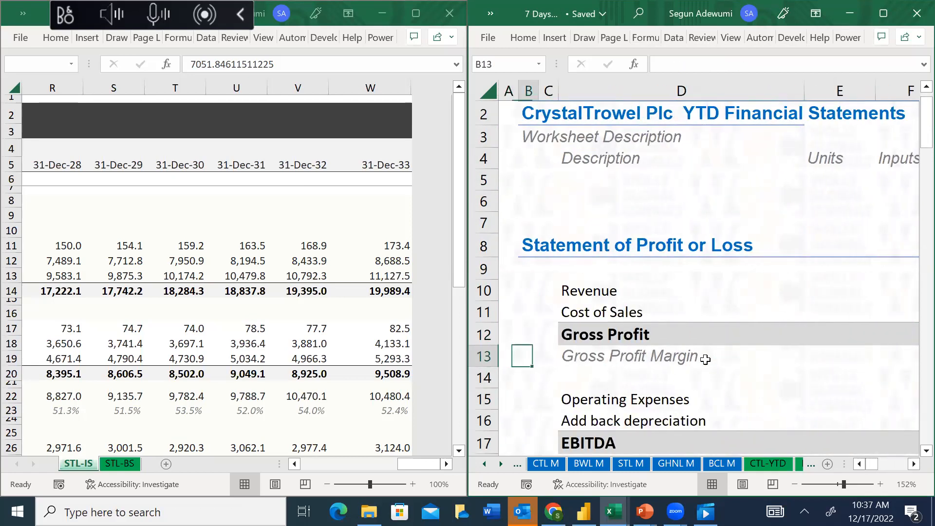
key(Right)
key(Right)
key(Down)
key(Down)
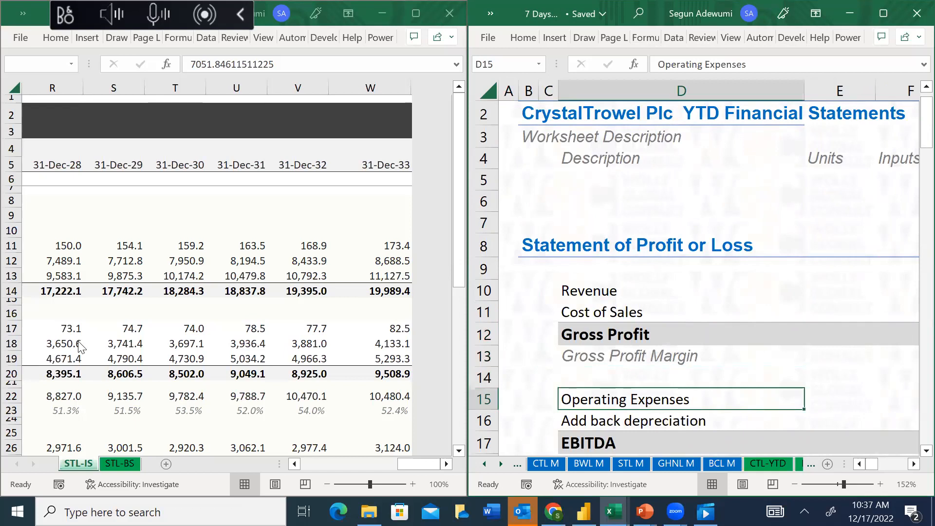
Switch to the SilverTail workbook and examine the Selling, General & Administrative Expenses lines on STL-IS
key(alt+Tab)
key(Left)
key(Left)
key(Left)
key(Left)
key(Left)
key(Left)
key(Down)
key(Down)
key(Down)
key(Down)
key(Down)
key(Down)
key(Down)
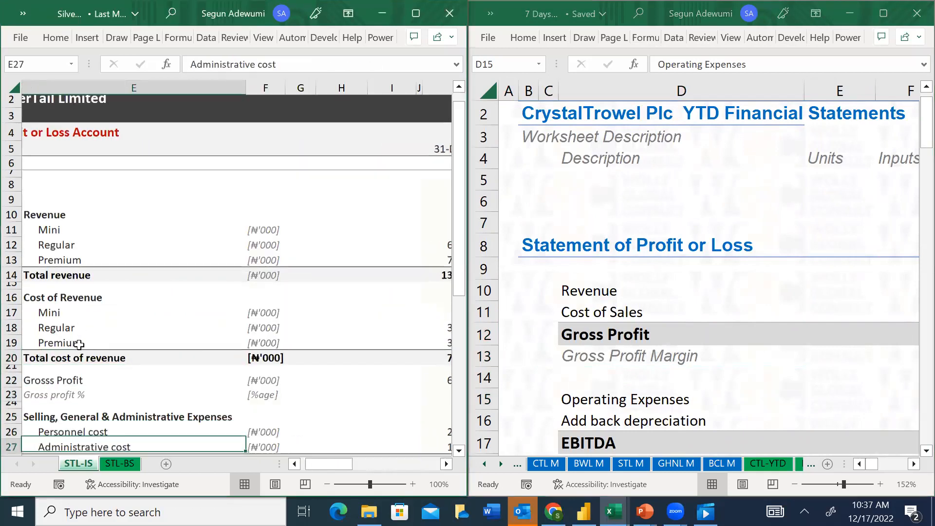
key(Down)
key(Down)
key(Down)
key(Down)
key(Up)
key(Up)
key(Up)
key(Up)
key(Up)
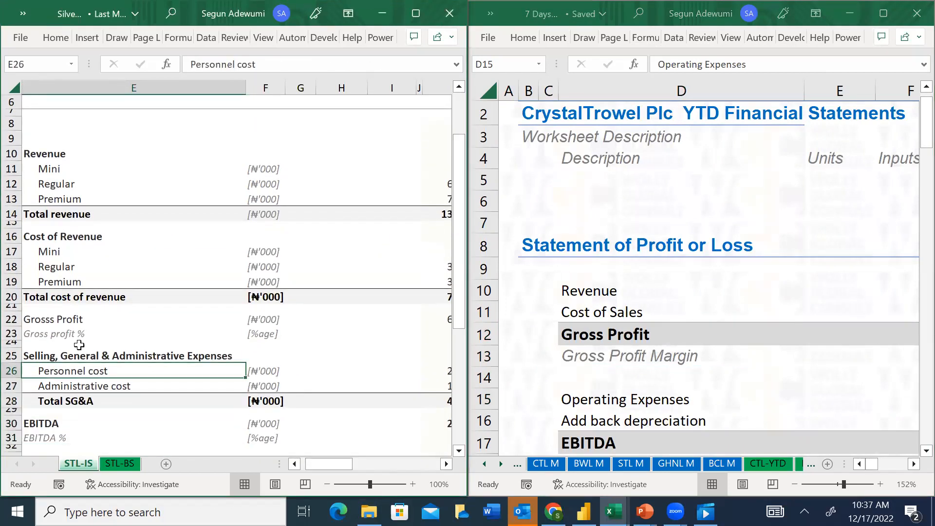
Copy SilverTail's Total SG&A figures for all periods, from K28 through W28 on STL-IS
key(Down)
key(Down)
key(Right)
key(Right)
key(Right)
key(Right)
key(Right)
key(Right)
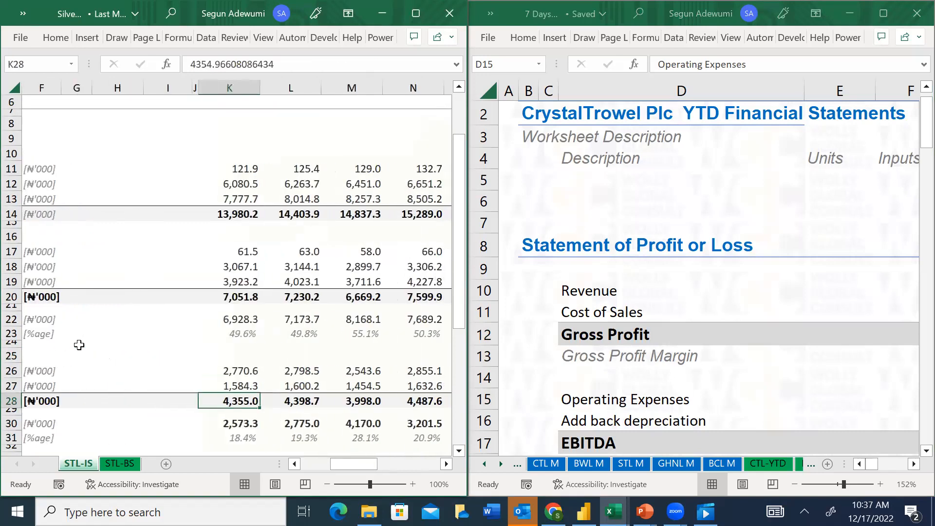
key(ctrl+shift+Right)
key(ctrl+c)
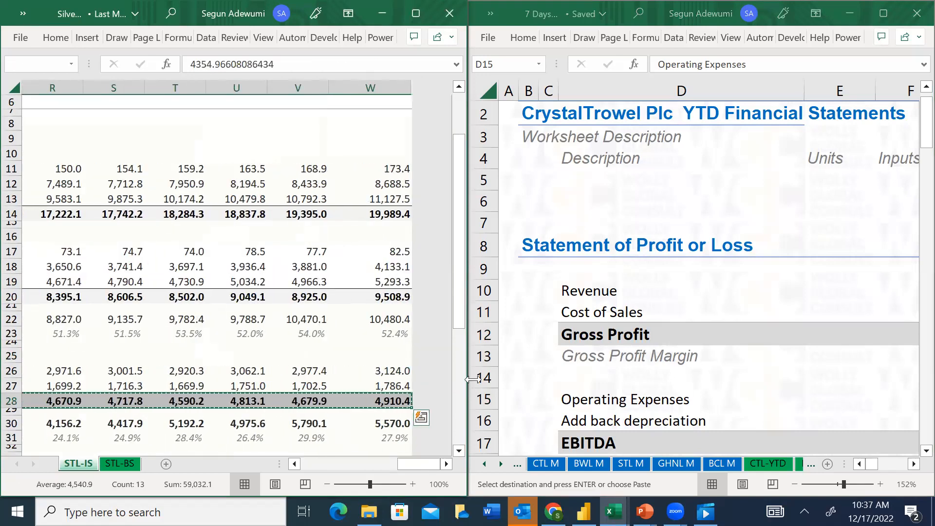
Paste the copied total SG&A as values into the Operating Expenses row of the YTD sheet, starting at K15
click(715, 391)
key(Right)
key(Right)
key(Right)
key(Right)
key(Right)
key(Right)
key(Right)
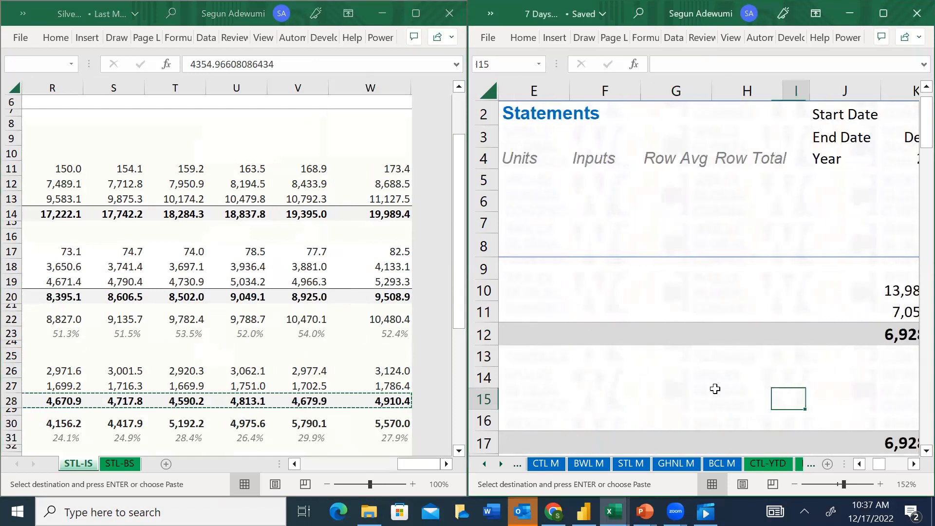
key(alt+e)
key(s)
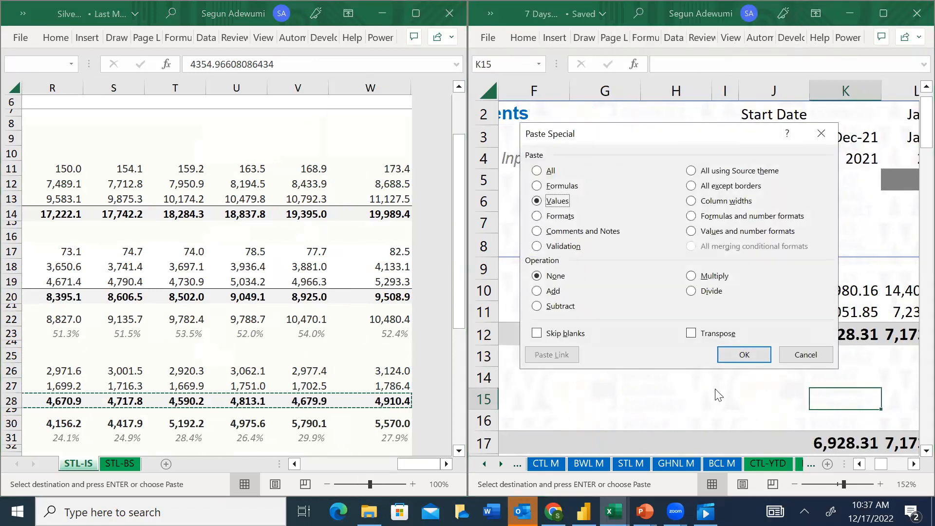
key(v)
key(Return)
key(Escape)
Check the line item label of row 16, below Operating Expenses, in the YTD sheet
key(Down)
key(Down)
key(Up)
key(Left)
key(Left)
key(Left)
key(Left)
key(Left)
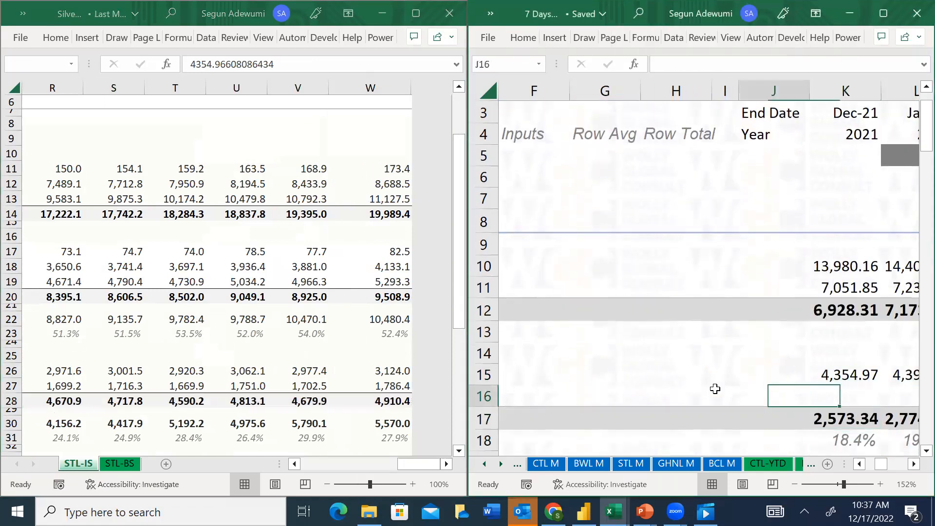
key(Left)
key(Left)
key(Left)
key(Left)
key(Right)
key(Right)
key(Right)
key(Right)
key(Right)
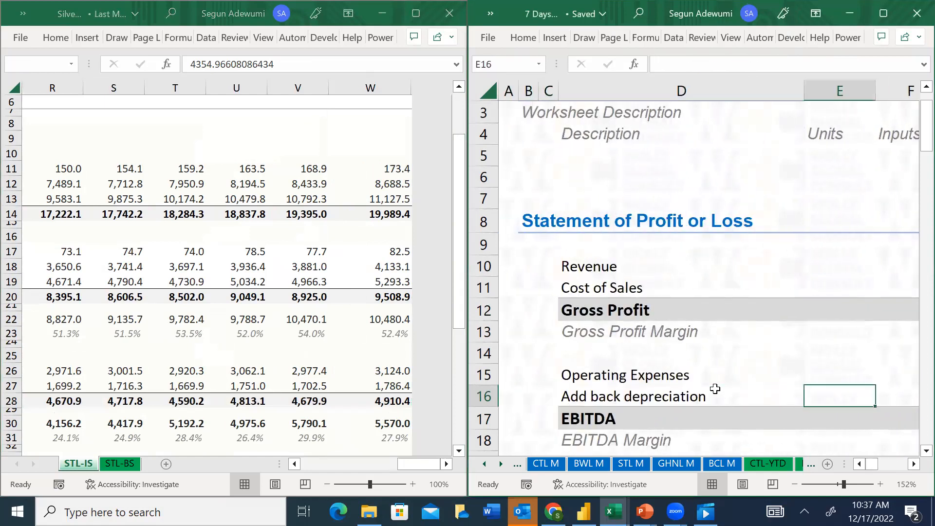
key(Left)
key(Left)
key(Left)
key(Left)
key(Left)
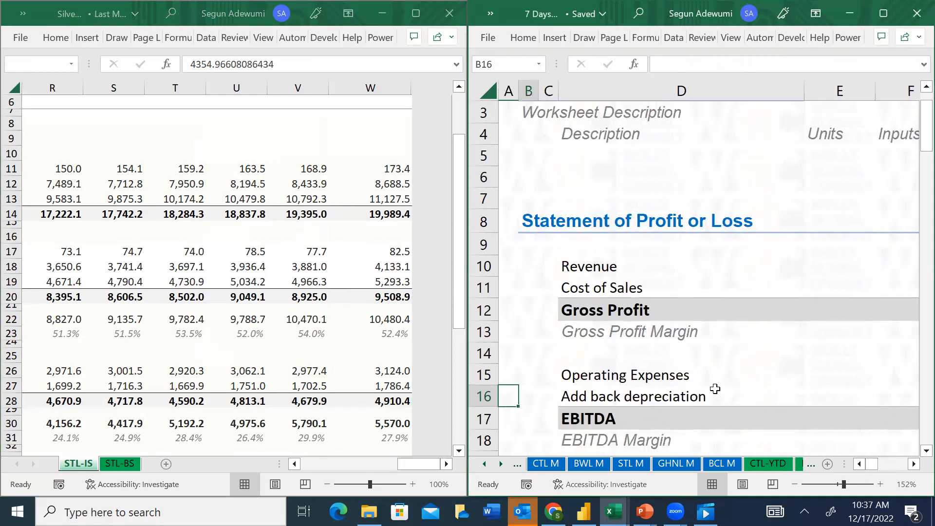
key(Right)
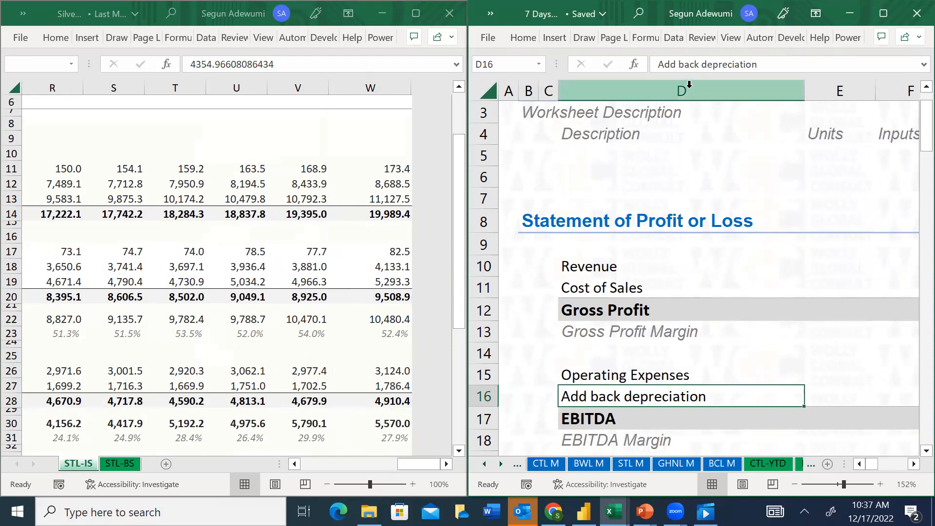
Relabel the line item in D16 of the YTD sheet as "Add back: Direct Depreciation"
click(701, 65)
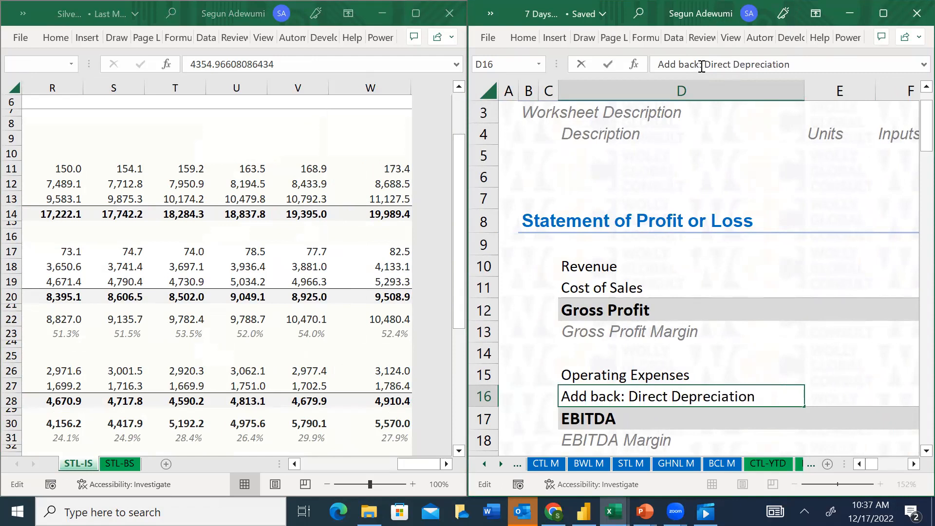
key(Return)
key(Up)
Enter 0 in K16 for the direct depreciation add-back and fill it across all periods through W16
key(Right)
key(Right)
key(Right)
key(Right)
key(Right)
key(Right)
key(Right)
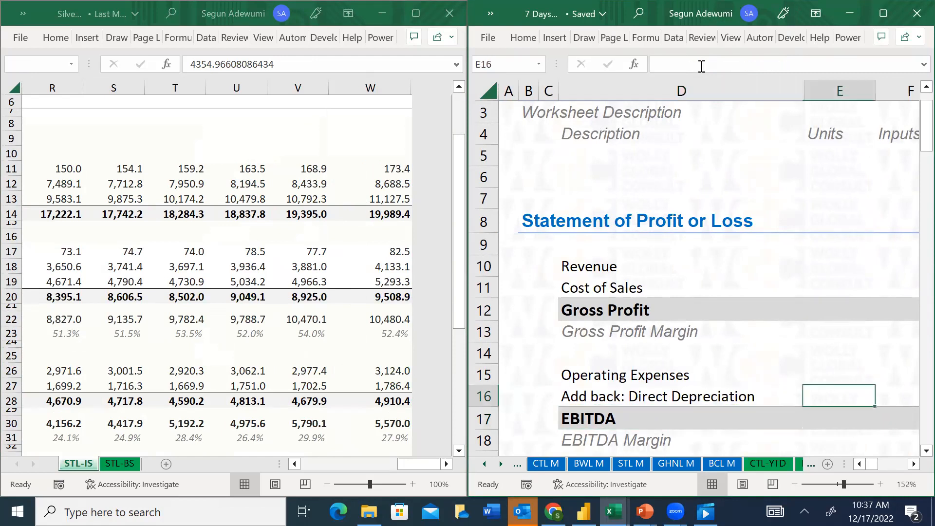
text(0)
key(Return)
key(Up)
key(ctrl+shift+Right)
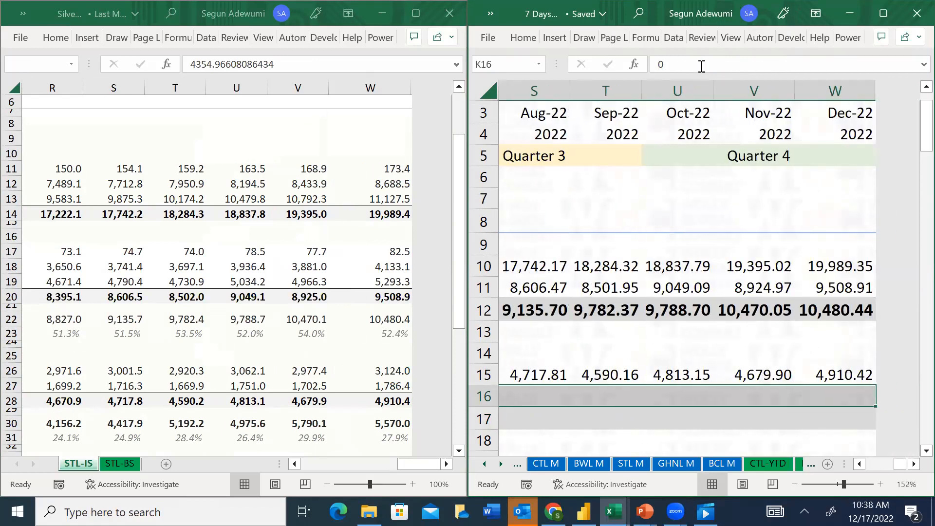
key(Left)
key(Left)
Check the EBITDA formula =K12-K15-K16 in K17 and fill it across all periods through W17
key(Right)
key(Right)
key(Down)
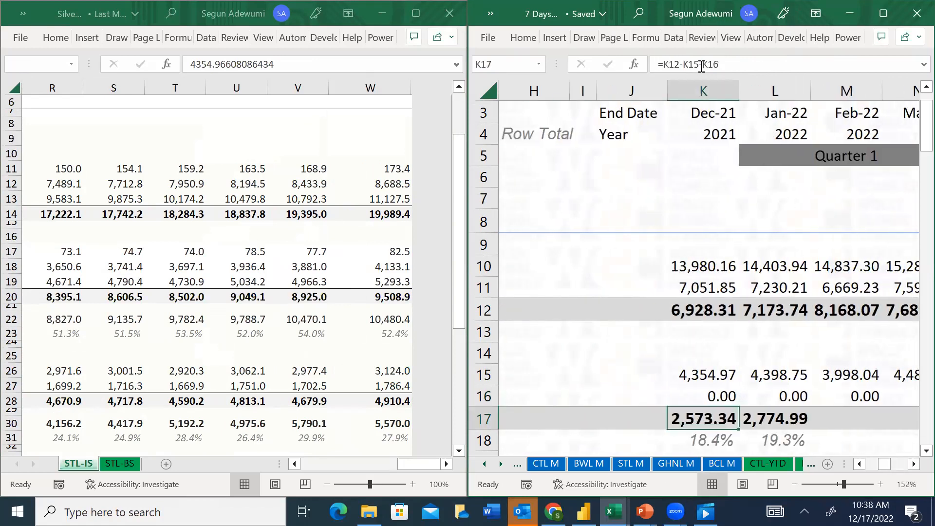
key(F2)
text(2)
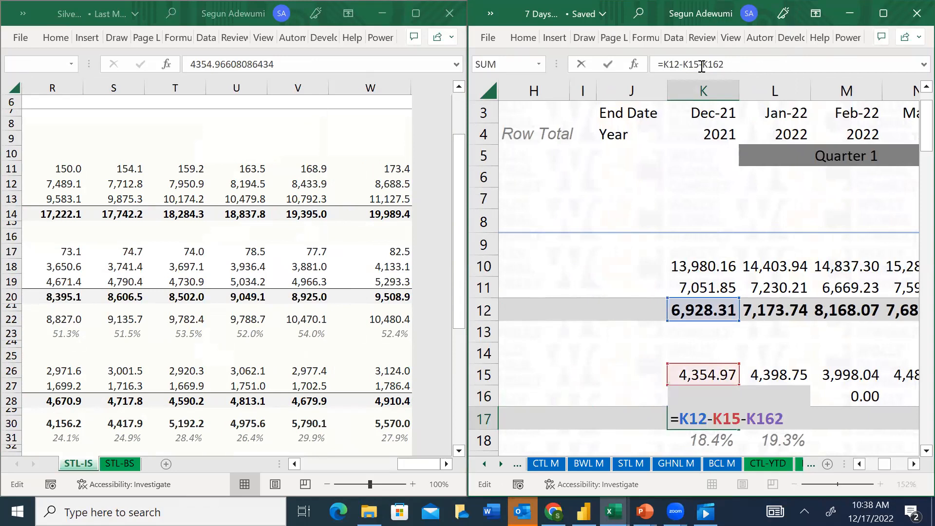
key(BackSpace)
key(ctrl+Return)
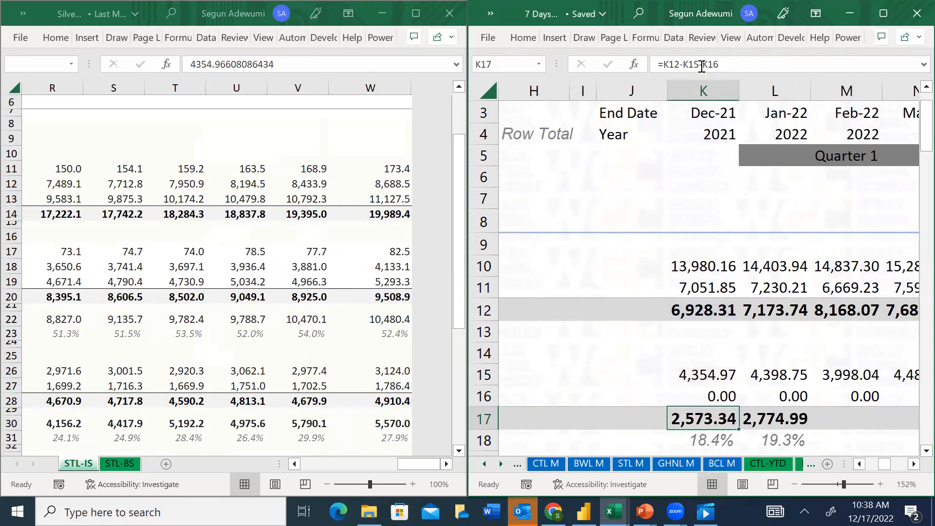
key(shift+Right)
key(shift+Right)
key(shift+Right)
key(shift+Right)
key(shift+Right)
key(shift+Right)
key(shift+Right)
key(shift+Right)
key(shift+Right)
key(shift+Right)
key(shift+Right)
key(shift+Right)
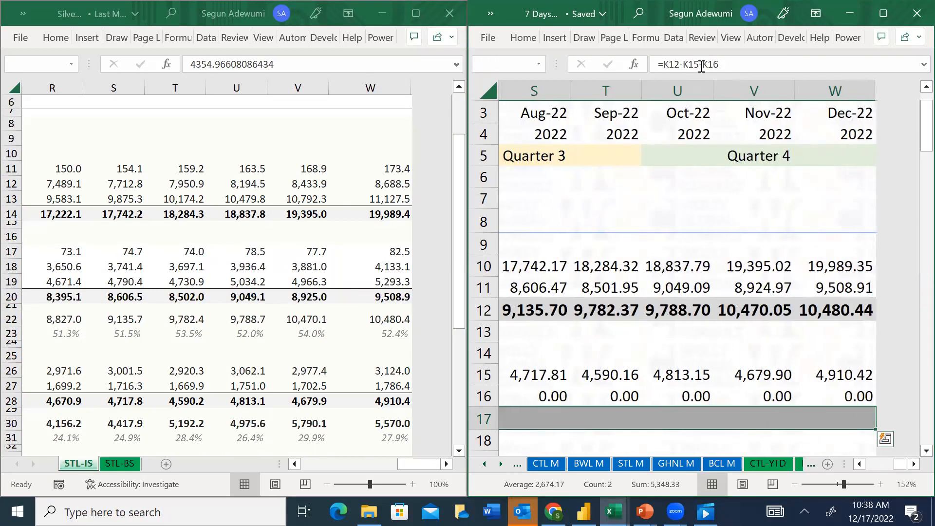
key(ctrl+r)
Enter the gross profit margin formula =K12/K10 in K13 of the YTD sheet
key(Down)
key(Down)
key(Down)
key(Down)
key(Down)
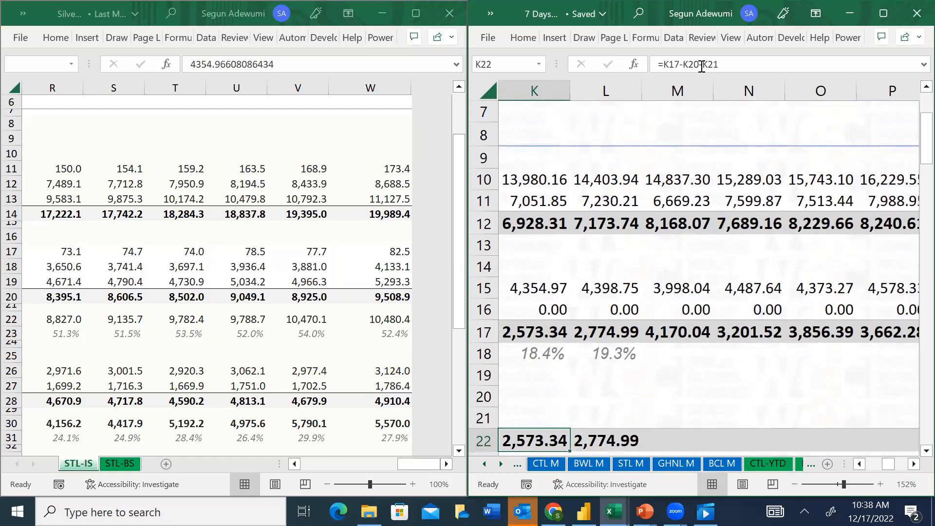
key(Up)
key(Left)
key(Left)
key(Left)
key(Up)
key(Up)
key(Up)
key(Right)
key(Right)
key(Up)
key(Up)
key(Up)
key(Up)
key(Up)
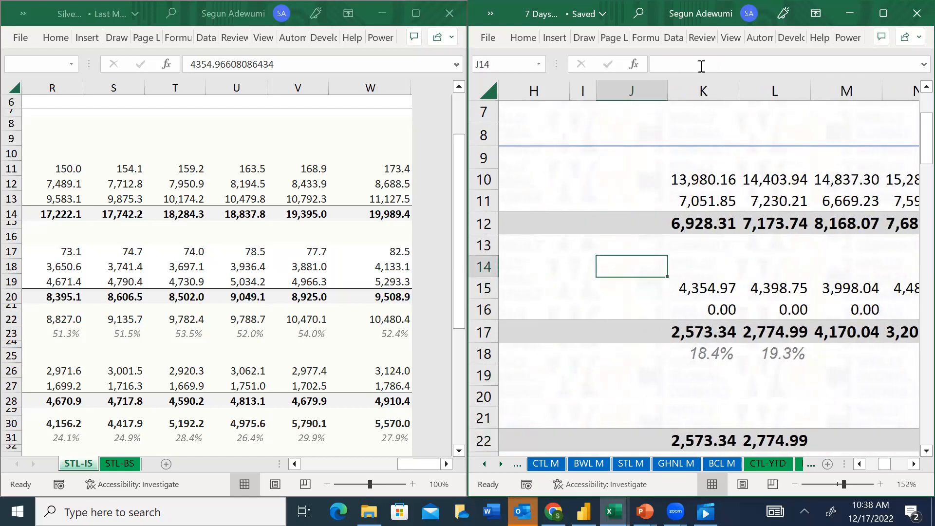
key(Right)
text(=)
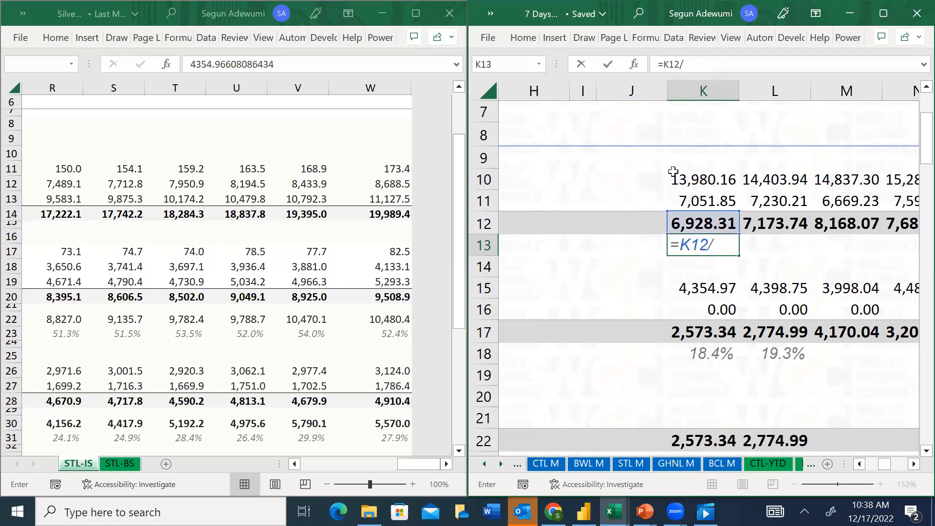
key(Return)
Apply the Percent cell style to K13 and fill the gross profit margin formula across through W13
key(Up)
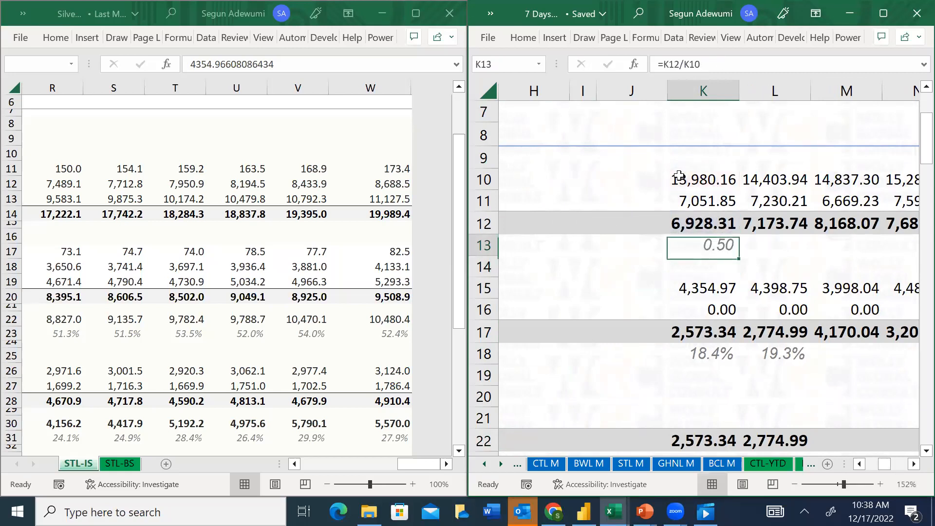
key(h)
key(j)
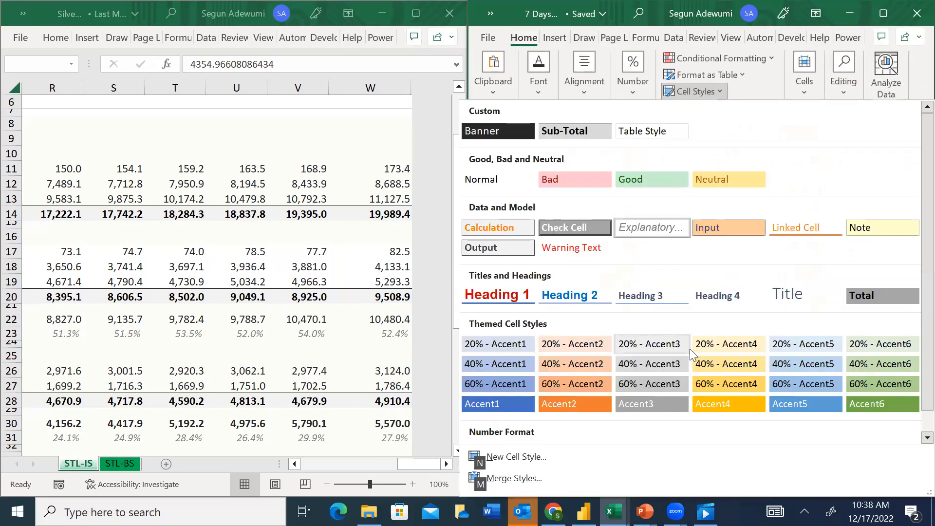
scroll(912, 332, down, 1)
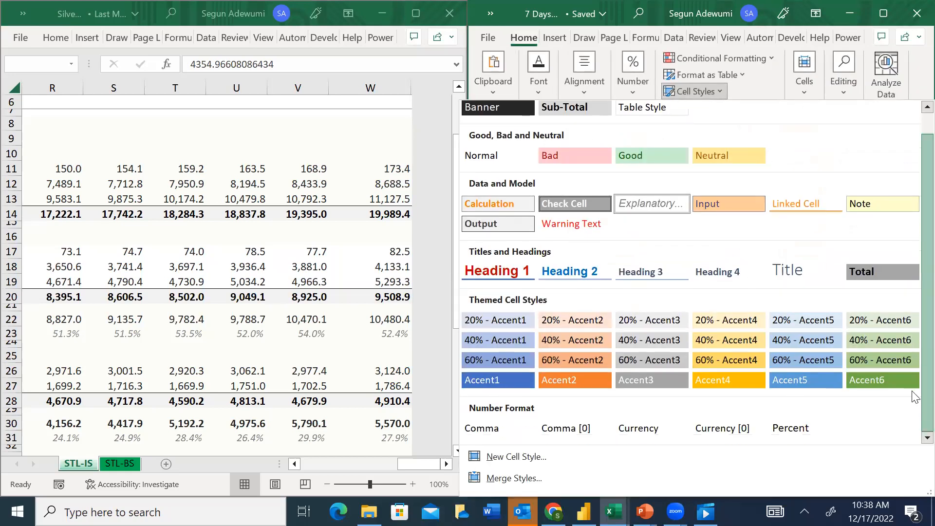
click(790, 432)
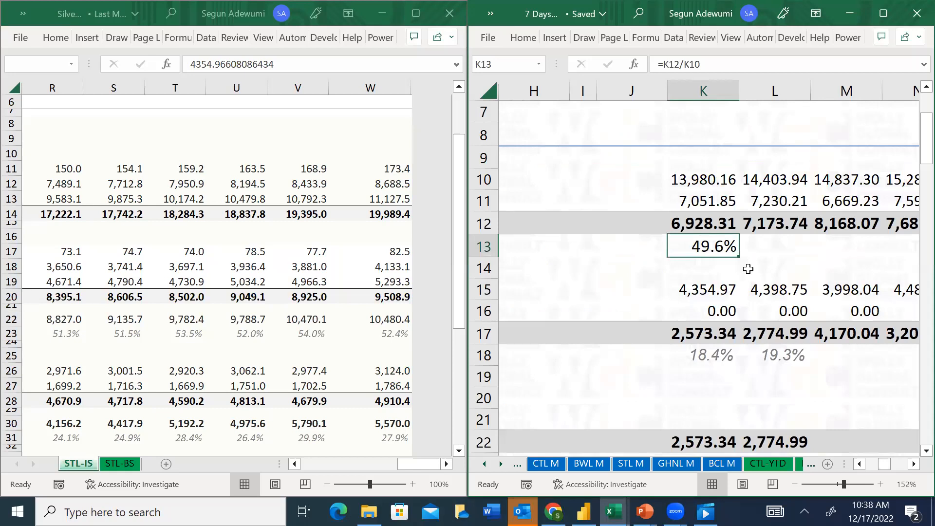
key(ctrl+shift+Right)
click(632, 313)
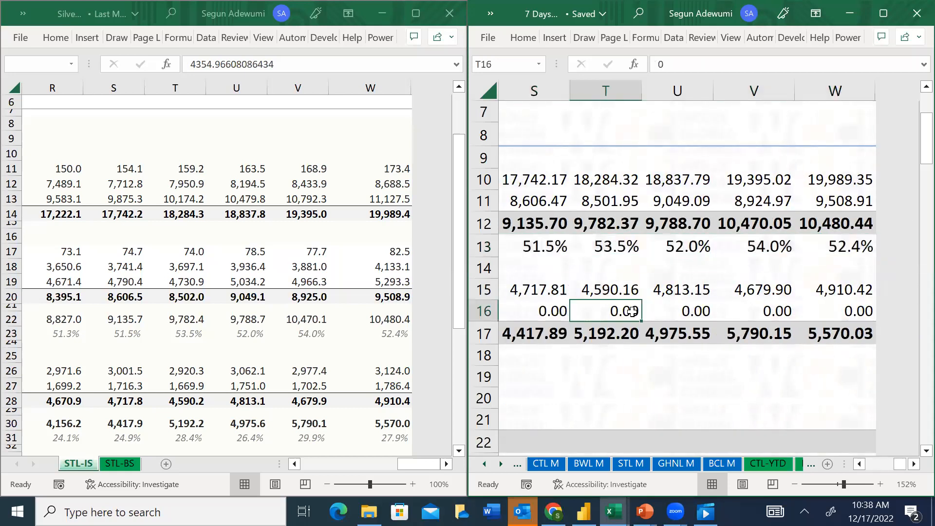
Fill the EBITDA Margin formula =K17/K10 from K18 across all periods through W18
key(Left)
key(Left)
key(Left)
key(Left)
key(Left)
key(Left)
key(Left)
key(Left)
key(Left)
key(Down)
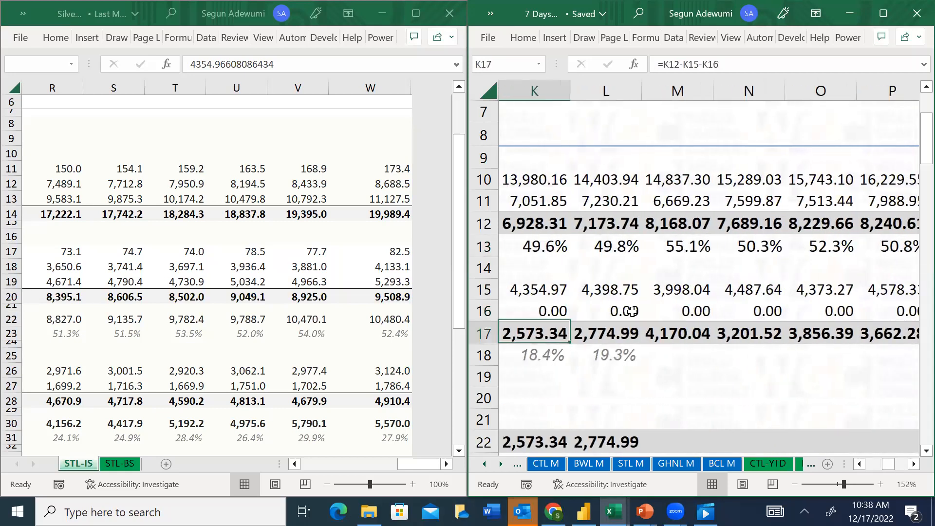
key(Down)
key(Left)
key(Right)
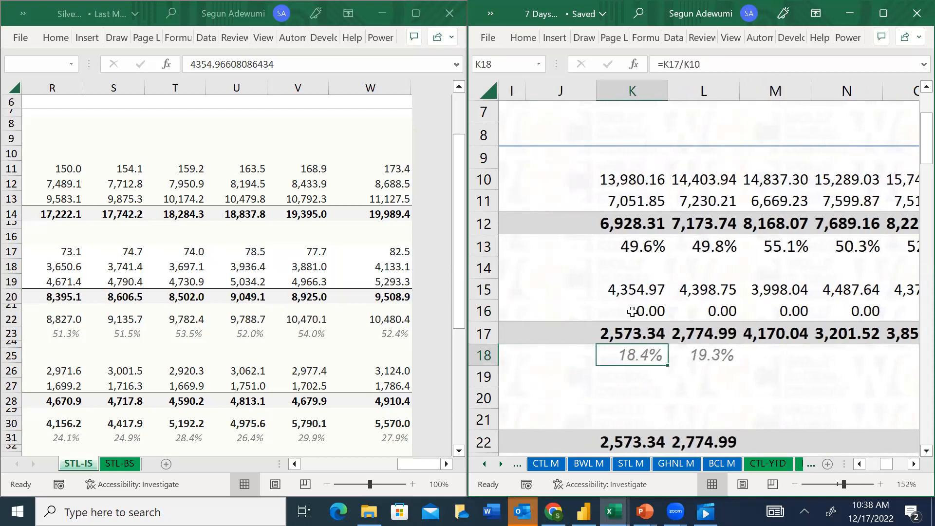
key(shift+Right)
key(shift+Right)
key(ctrl+shift+Right)
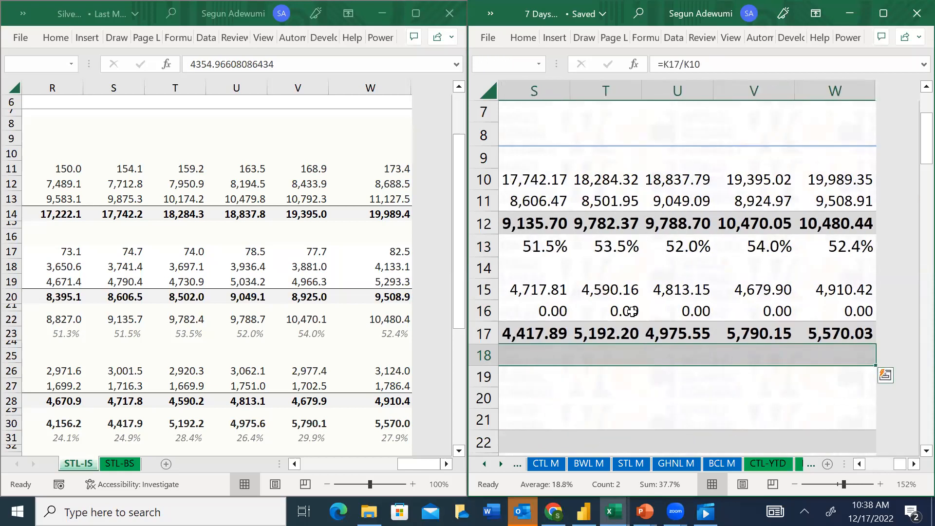
Check the line item labels below EBITDA Margin in the YTD sheet, down to Depreciation in row 20
key(Left)
key(Left)
key(Left)
key(Left)
key(Left)
key(Left)
key(Left)
key(Left)
key(Left)
key(Left)
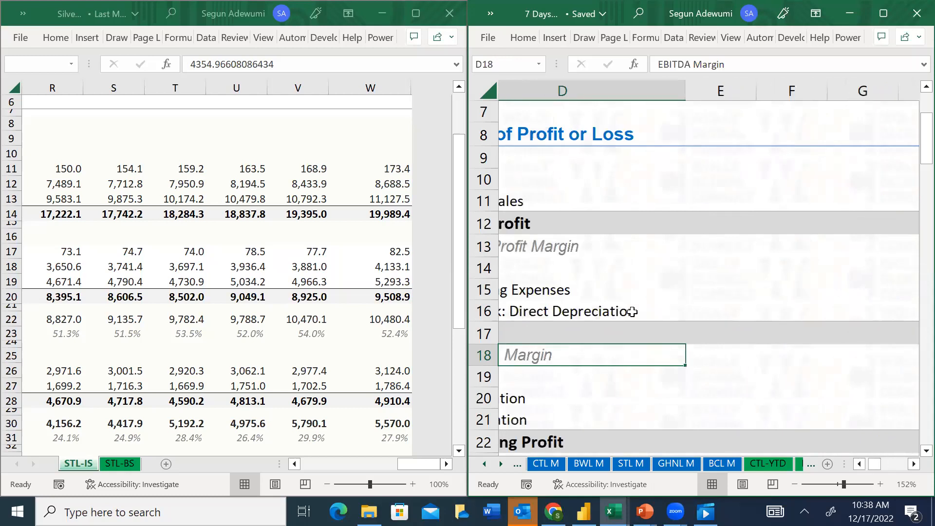
key(Right)
key(Down)
key(Down)
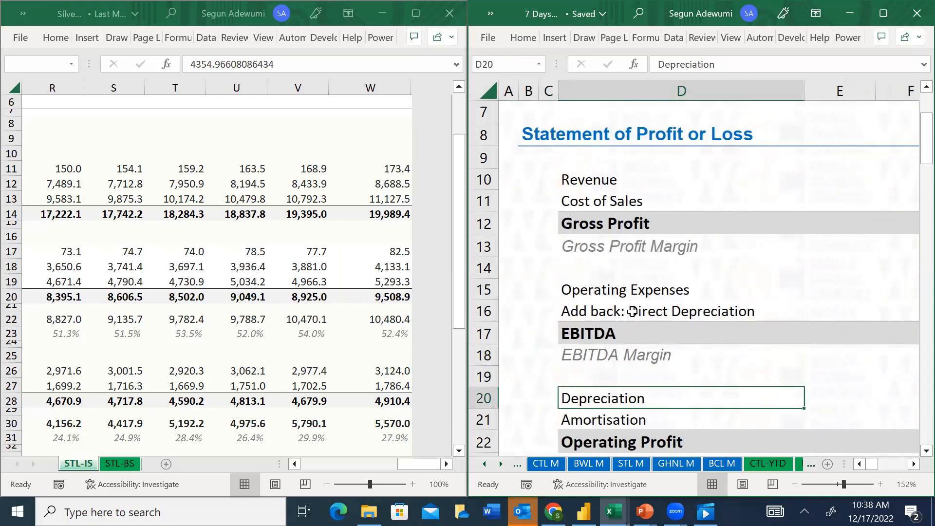
Switch to the SilverTail workbook and examine the Depreciation & Amortisation lines on STL-IS
click(273, 379)
key(Down)
key(Down)
key(Down)
key(Down)
key(Down)
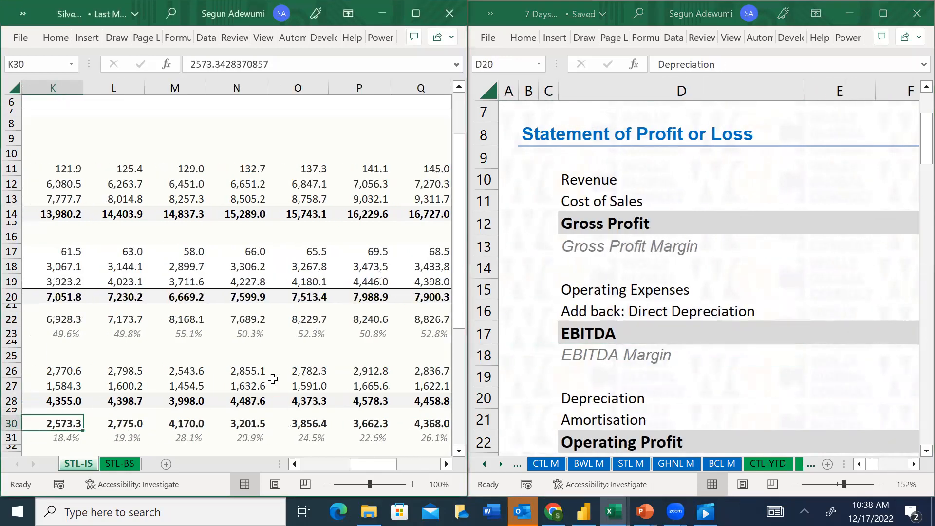
key(Left)
key(Left)
key(Left)
key(Left)
key(Left)
key(Left)
key(Left)
key(Left)
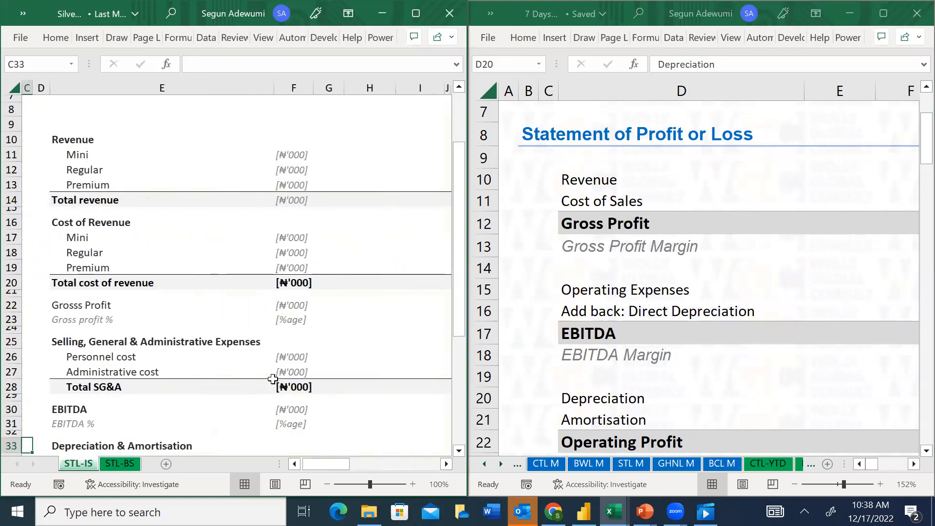
key(Right)
key(Right)
key(Down)
key(Down)
key(Down)
key(Down)
key(Down)
key(Up)
key(Up)
key(Up)
key(Up)
key(Right)
key(Right)
key(Right)
key(Right)
key(Right)
key(Right)
key(Right)
key(Right)
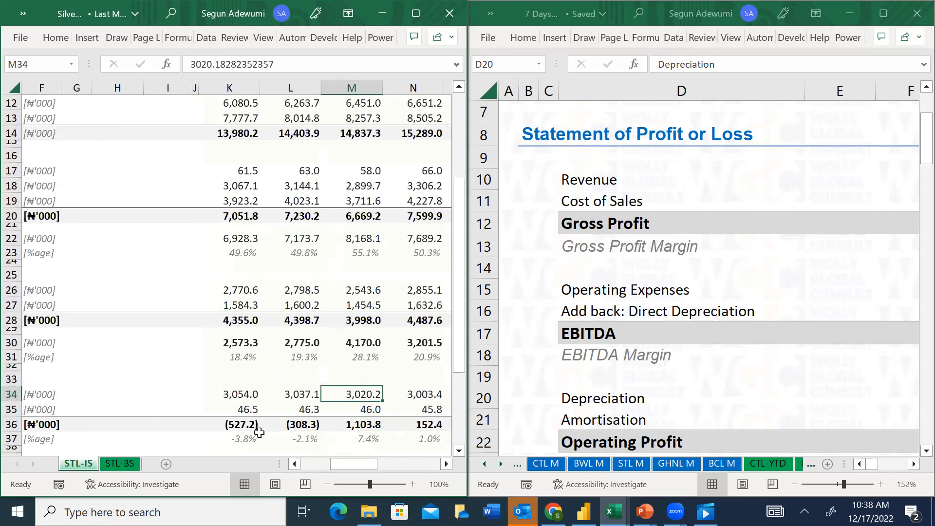
Copy SilverTail's depreciation and amortisation figures for all periods, K34 through W35 on STL-IS
key(Left)
key(Left)
key(shift+Down)
key(ctrl+shift+Right)
key(ctrl+c)
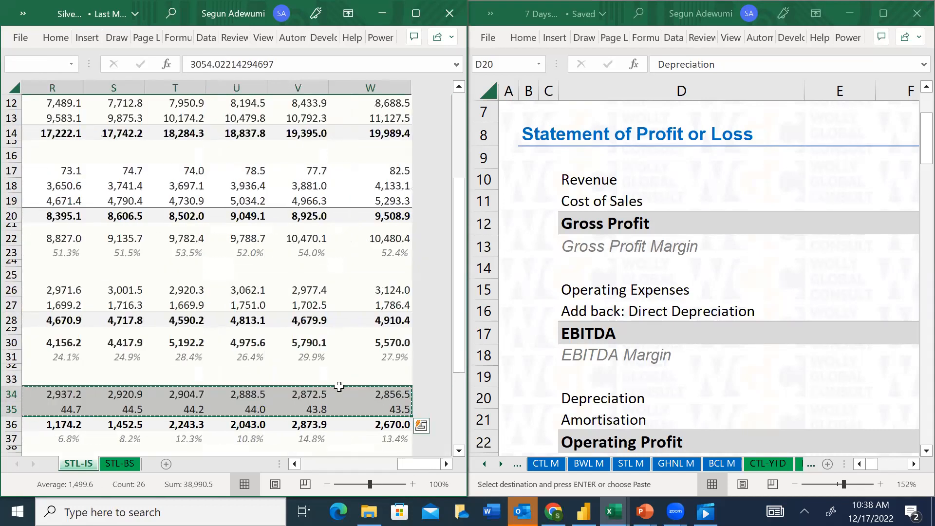
Paste the copied figures as values into the Depreciation and Amortisation rows of the YTD sheet, starting at K20
click(626, 396)
key(Right)
key(Right)
key(Right)
key(Right)
key(Right)
key(Right)
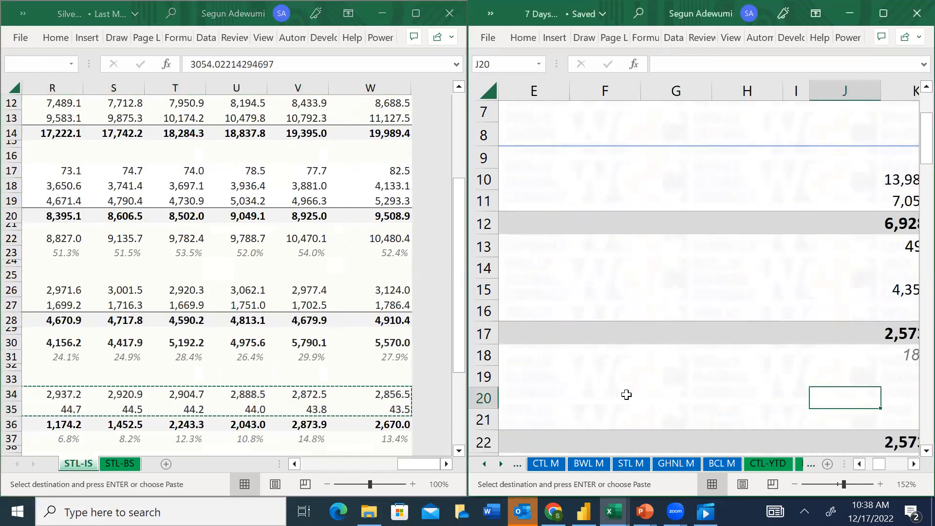
key(Right)
key(alt)
key(e)
key(s)
key(v)
key(Return)
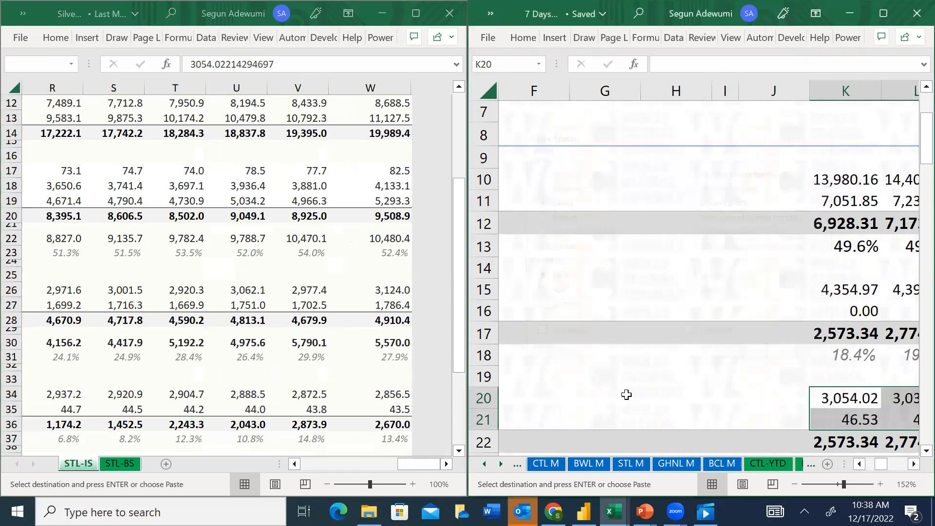
key(Escape)
Check the Operating Profit formula =K17-K20-K21 in K22 and fill it across all periods through W22
key(Down)
key(Down)
key(Down)
key(Down)
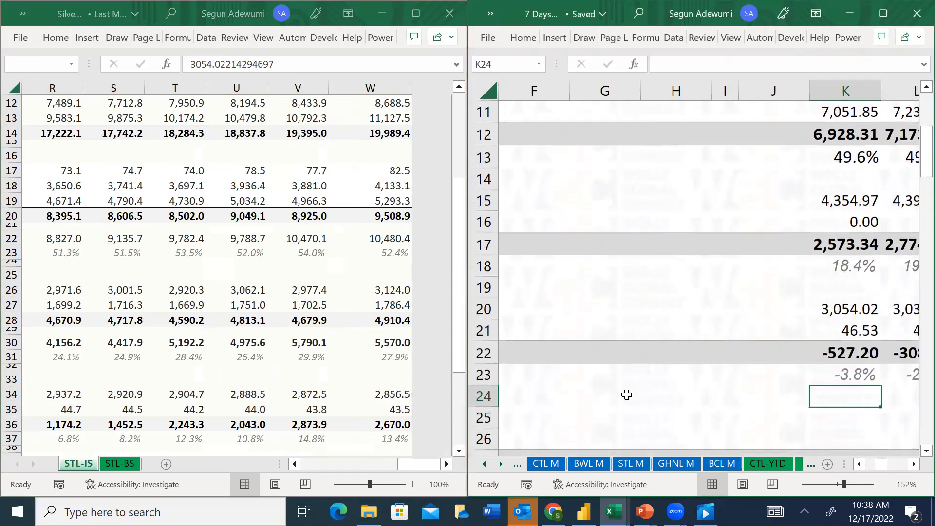
key(Right)
key(Up)
key(Up)
key(Right)
key(Left)
key(Left)
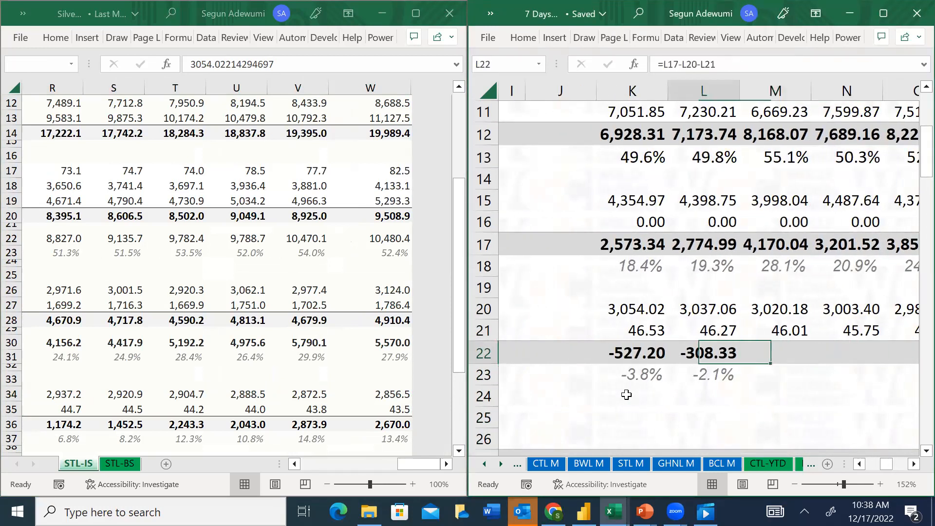
key(F2)
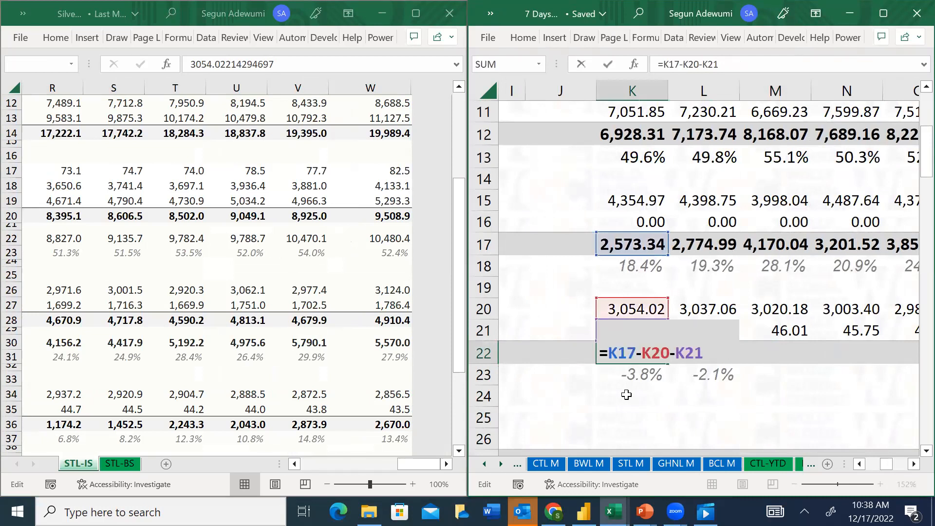
key(Escape)
key(shift+Right)
key(ctrl+shift+Right)
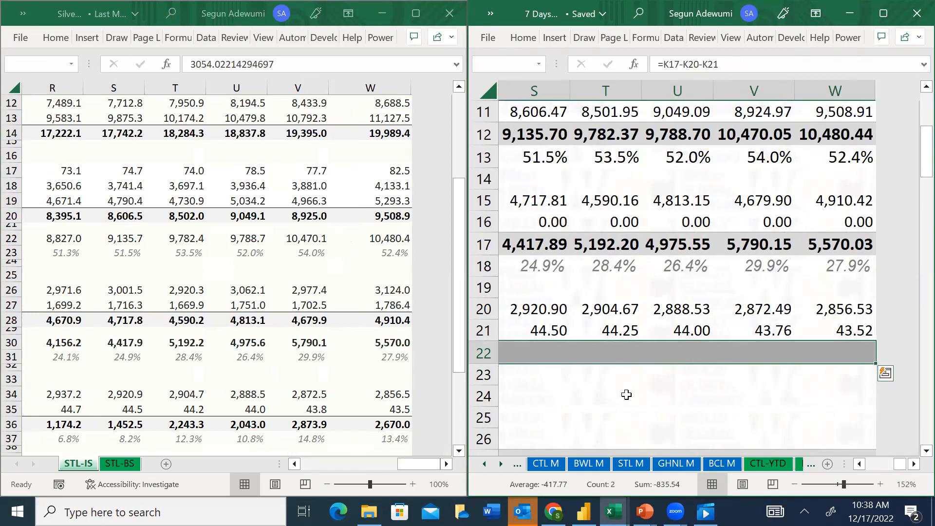
key(ctrl+Left)
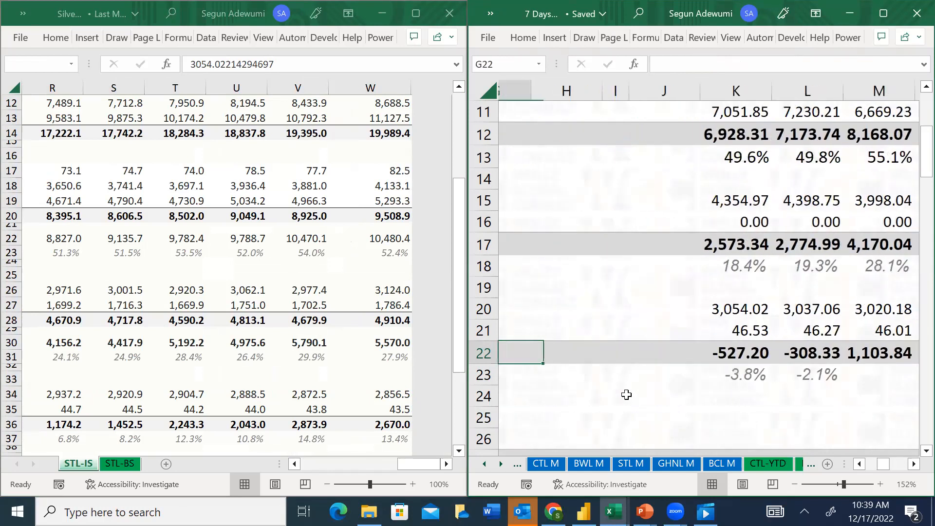
Examine the YTD sheet's line item labels below Operating Profit Margin, from Interest Income down to Tax Expense
key(Right)
key(Right)
key(Right)
key(Down)
key(Down)
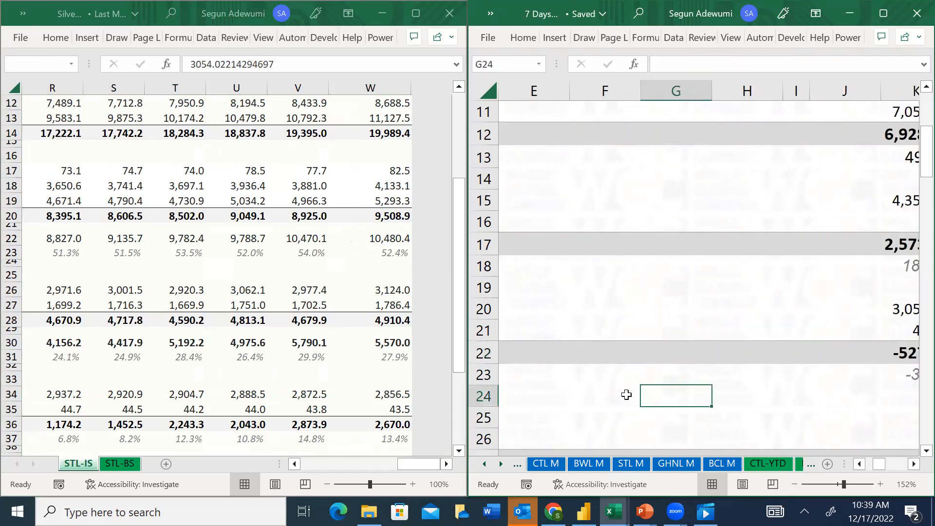
key(Down)
key(Left)
key(Left)
Switch to the SilverTail workbook and examine the lines below EBIT on STL-IS, stopping at the Finance cost row
key(Left)
key(Left)
key(Left)
key(Down)
key(Down)
key(Down)
key(Down)
key(Down)
key(Down)
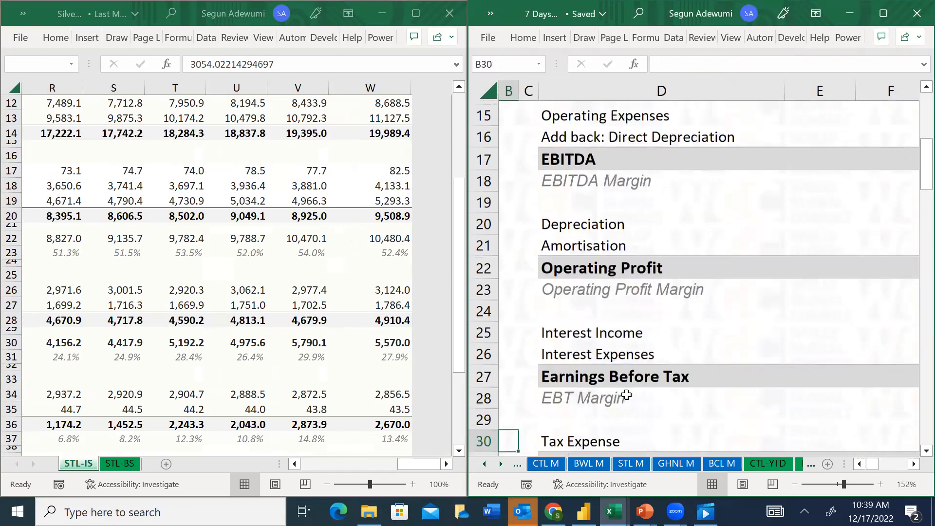
key(alt+Tab)
key(Left)
key(Left)
key(Left)
key(Left)
key(Left)
key(Left)
key(Left)
key(Left)
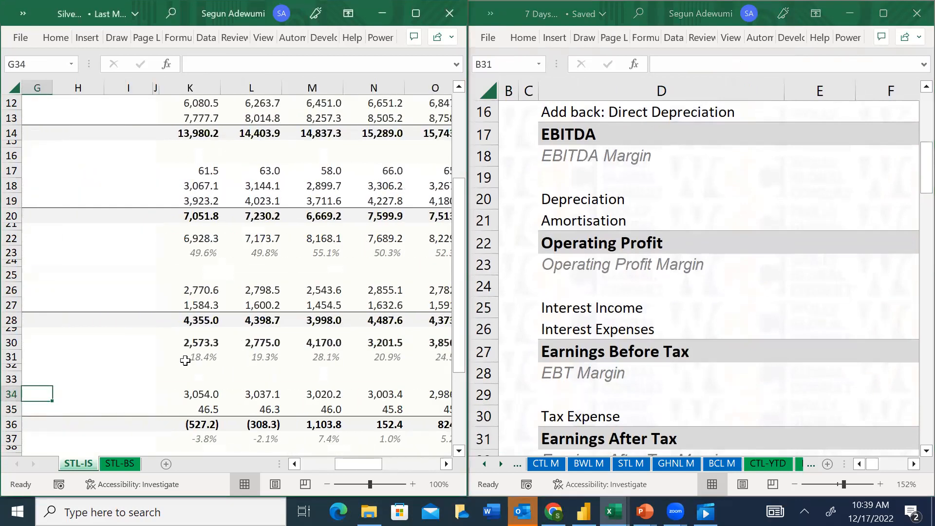
key(Down)
key(Down)
key(Down)
key(Down)
key(Down)
key(Down)
key(Down)
key(Down)
key(Down)
key(Down)
key(Down)
key(Right)
key(Right)
key(Right)
key(Right)
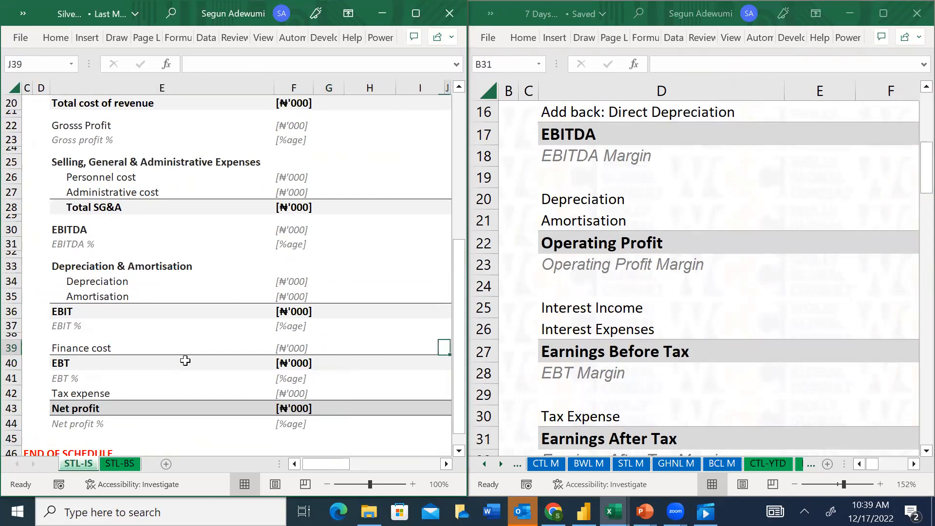
Copy the Finance cost figures for all periods, K39 through W39, from the STL-IS sheet
key(Right)
key(Right)
key(Right)
key(Left)
key(Left)
key(ctrl+shift+Right)
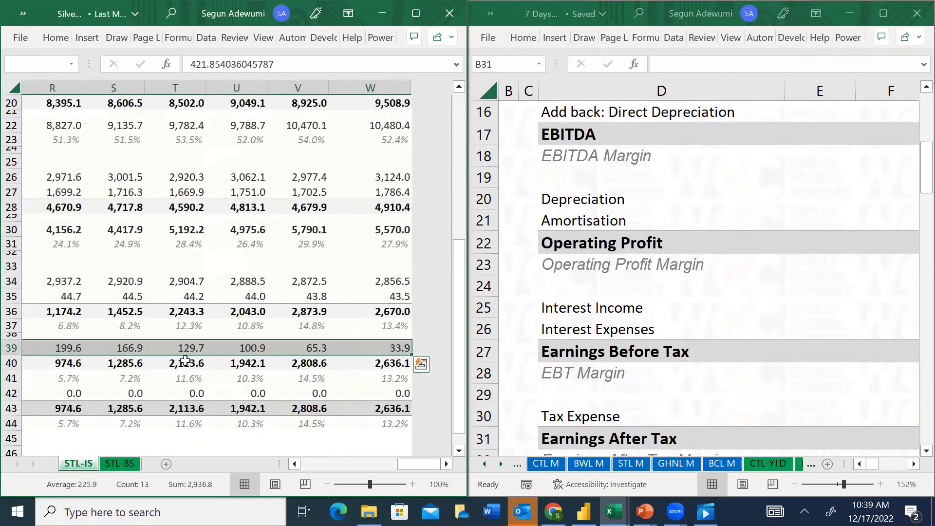
key(ctrl+c)
key(ctrl+BackSpace)
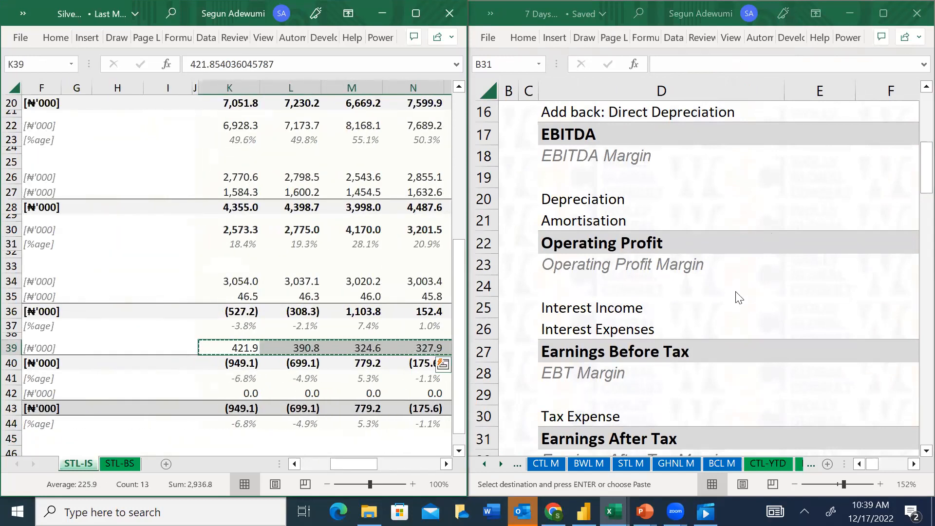
Paste the copied finance cost figures as values into the Interest Expenses row of the YTD sheet, starting at K26
click(628, 327)
key(Right)
key(Right)
key(Right)
key(Right)
key(Right)
key(Right)
key(Right)
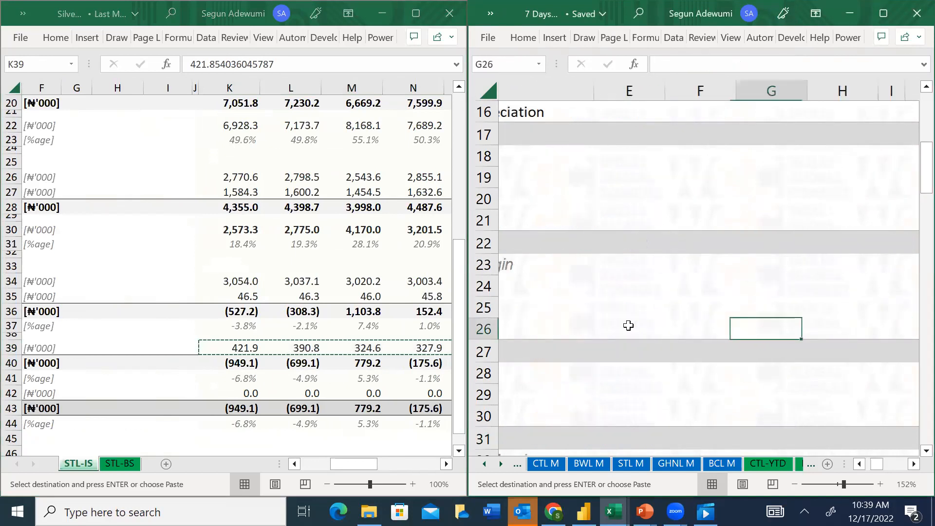
key(alt+h)
key(v)
key(s)
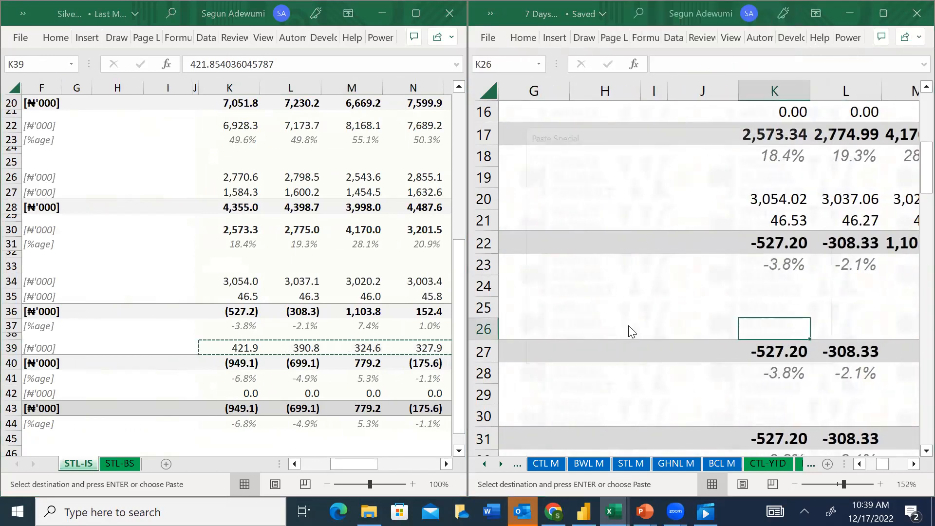
key(v)
key(Return)
Check the Earnings Before Tax formula =K22-K25-K26 in K27
key(Down)
key(Down)
key(Up)
key(Up)
key(Down)
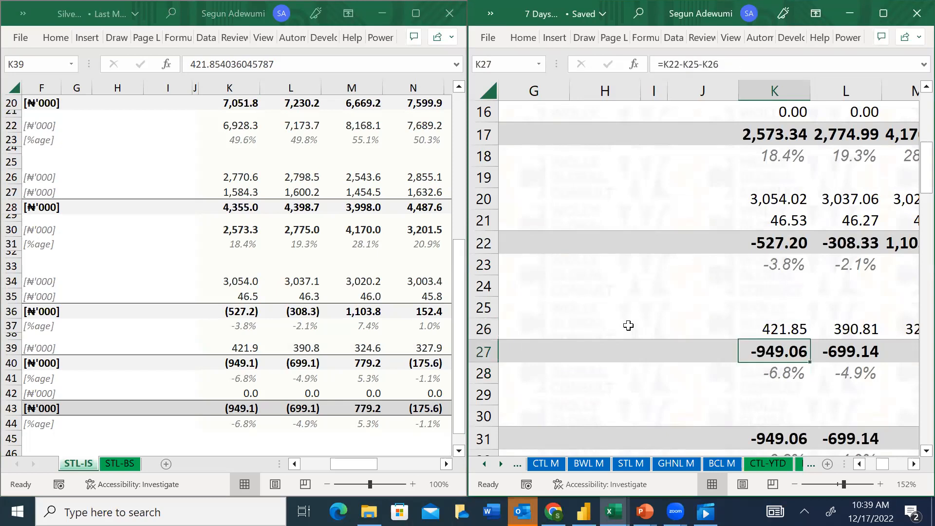
key(F2)
key(Escape)
Switch to the SilverTail workbook and copy the Tax expense figures for all periods, K42 through W42, on STL-IS
key(alt+Tab)
key(Left)
key(Left)
key(Left)
key(Left)
key(Left)
key(Left)
key(Left)
key(Left)
key(Left)
key(Left)
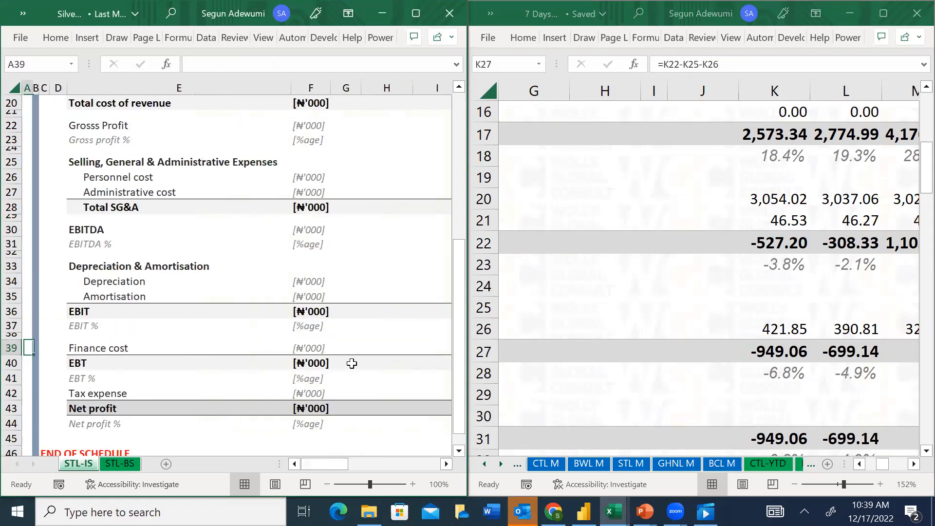
key(Down)
key(Down)
key(Right)
key(Right)
key(Right)
key(Right)
key(Right)
key(Right)
key(Right)
key(Right)
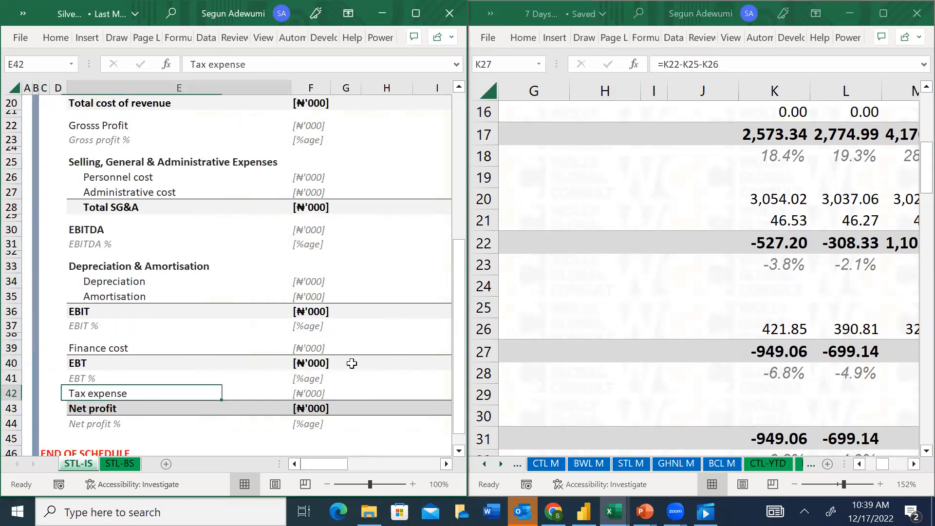
key(Left)
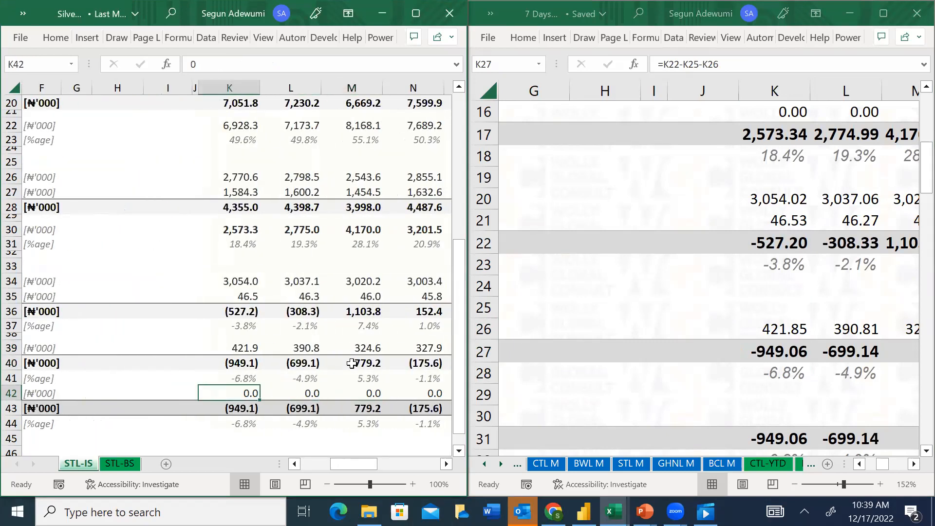
key(ctrl+shift+Right)
key(ctrl+c)
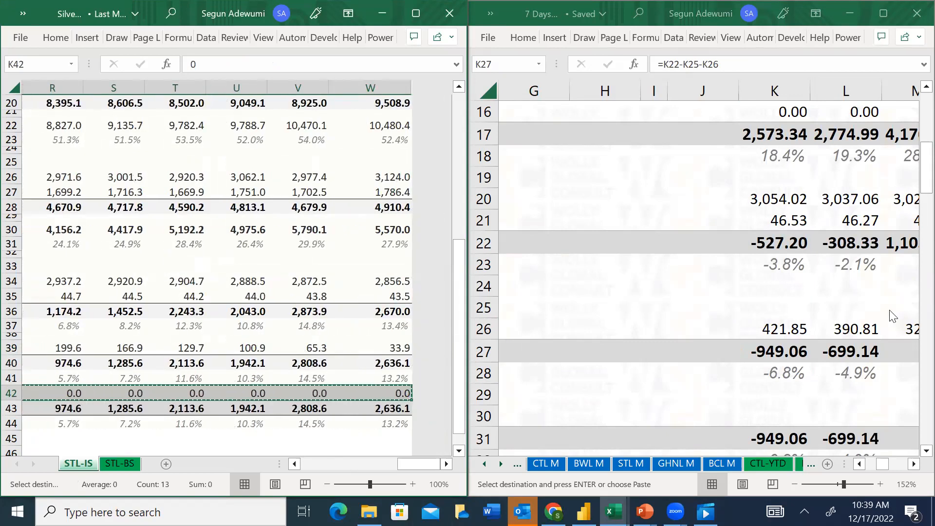
Paste the copied tax figures as values into the Tax Expense row of the YTD sheet, starting at K30
click(768, 418)
click(779, 407)
key(alt+e)
key(s)
key(v)
key(Return)
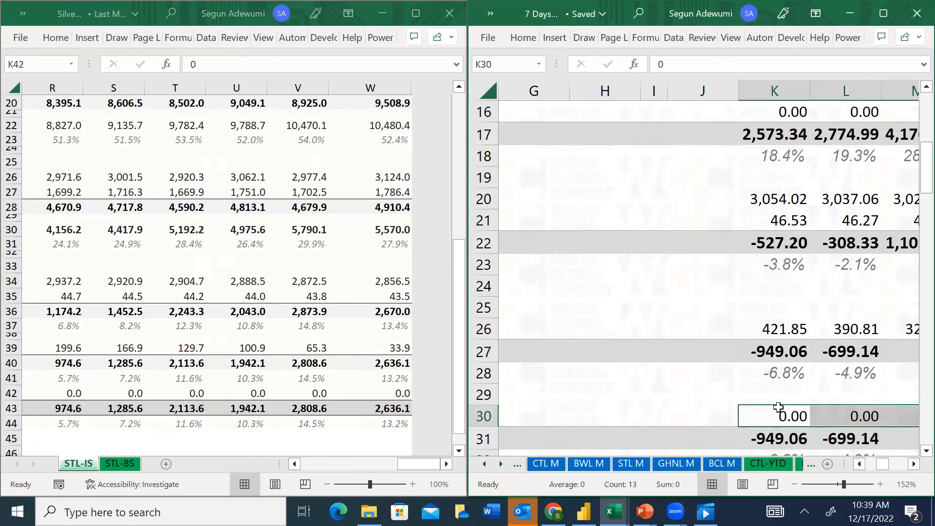
click(294, 398)
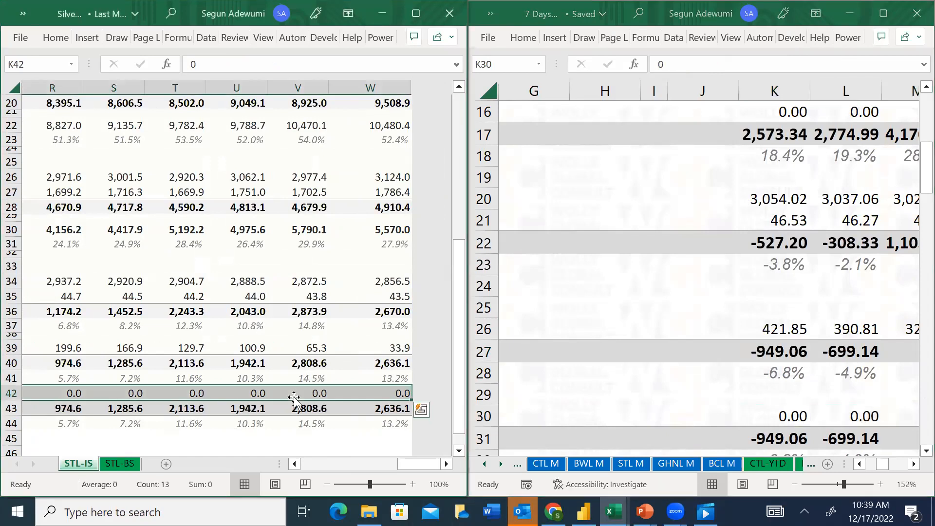
key(Left)
key(Left)
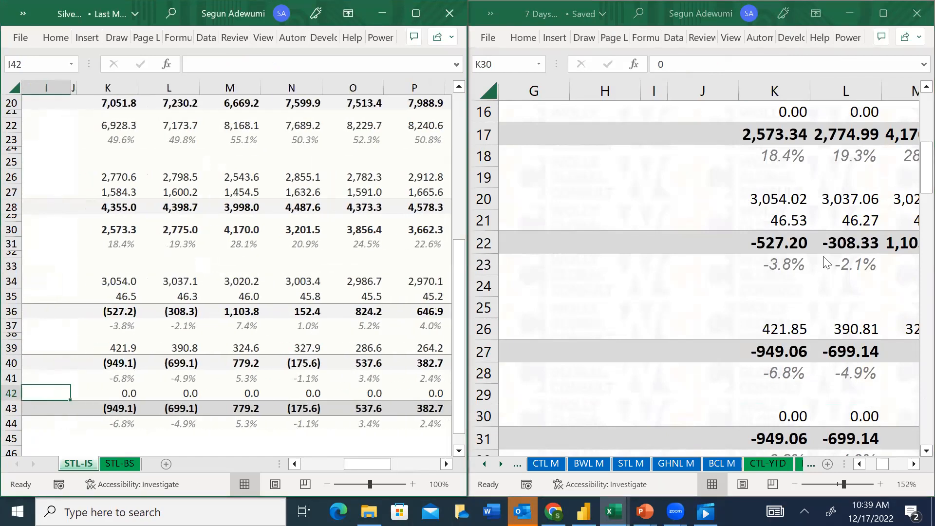
Fill the Earnings Before Tax and EBT Margin formulas from K27:K28 across all periods through column W
click(827, 411)
click(781, 373)
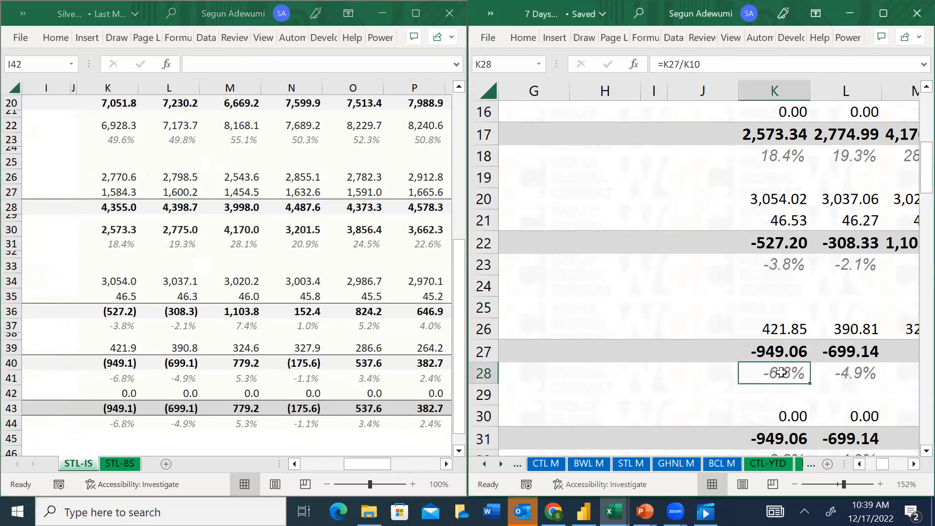
key(Up)
key(shift+Down)
key(shift+Right)
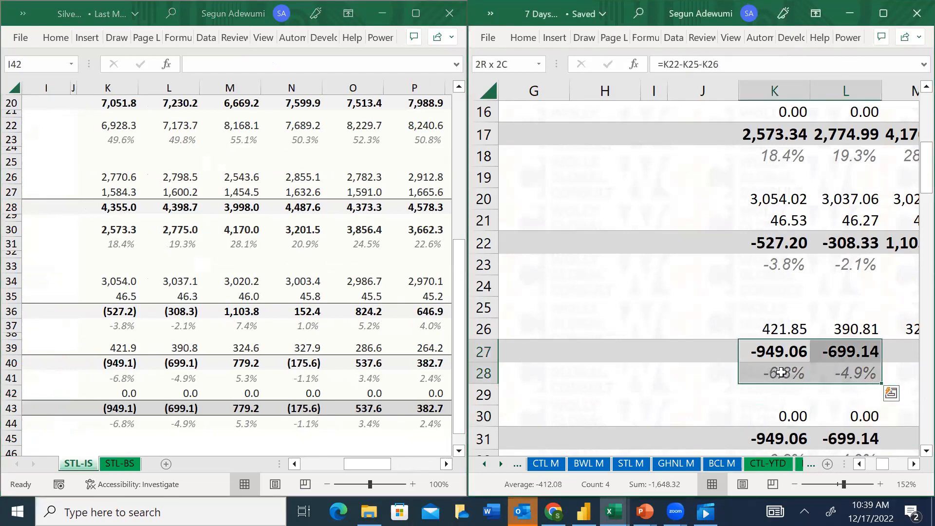
key(ctrl+shift+Right)
key(ctrl+r)
Fill the Earnings After Tax and Earnings After Tax Margin formulas from K31:K32 across all periods through column W
key(Down)
key(Down)
key(Down)
key(Down)
key(Down)
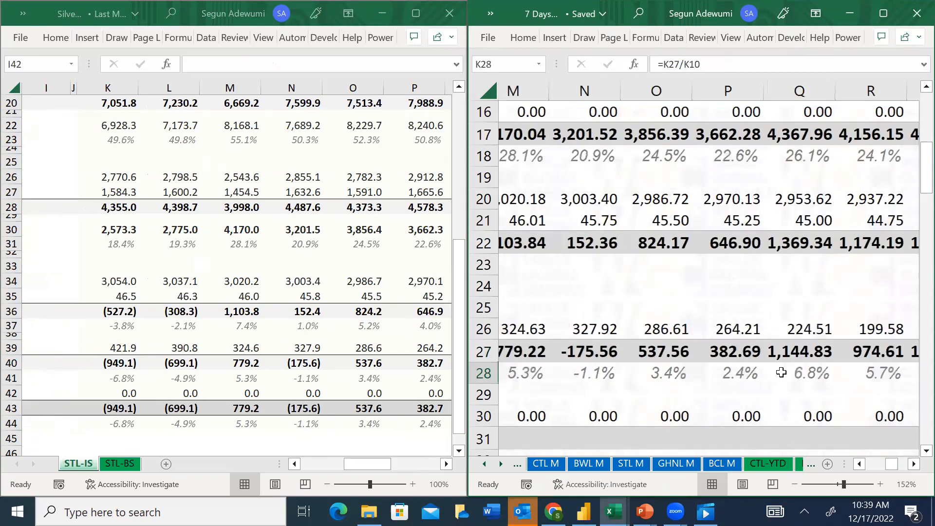
key(Up)
key(shift+Down)
key(shift+Right)
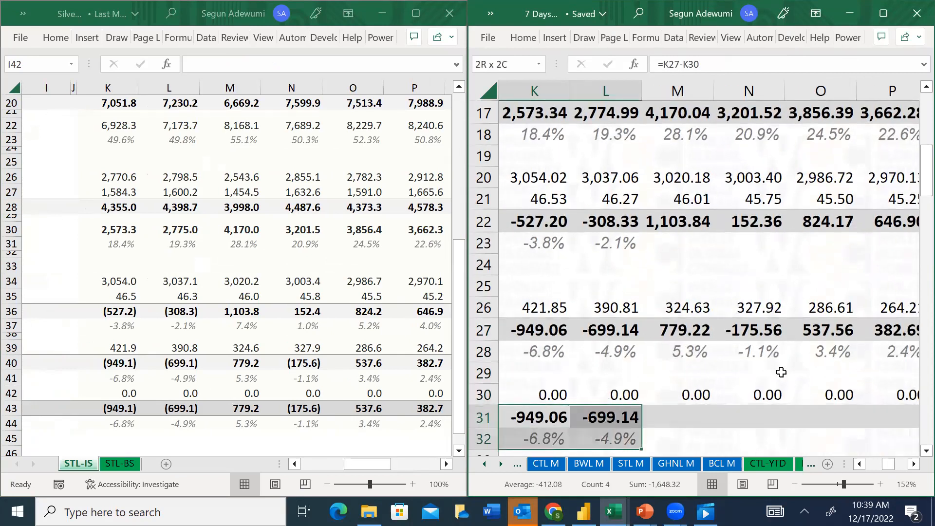
key(ctrl+shift+Right)
key(ctrl+r)
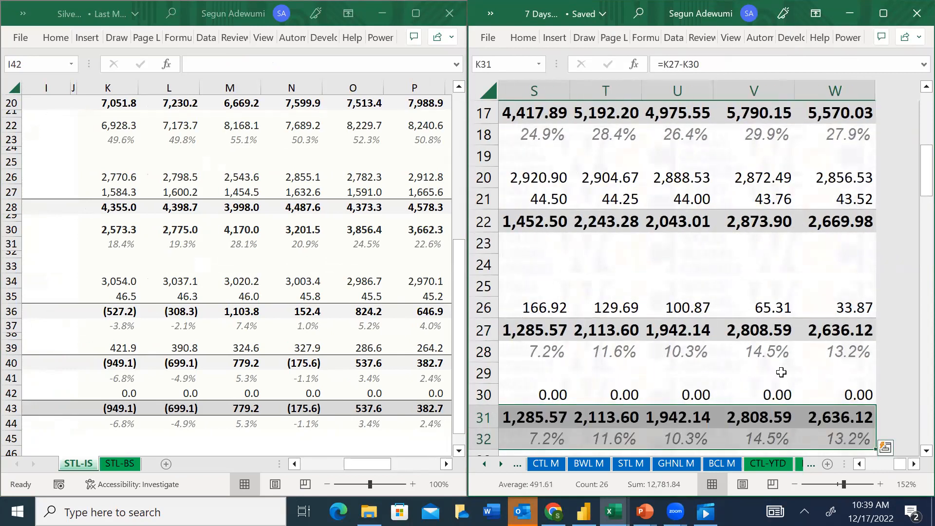
Examine the YTD sheet's Balance Sheet section and its asset line item labels, from Non-Current Assets down to Prepayments
key(Left)
key(Left)
key(Left)
key(Left)
key(Left)
key(Left)
key(Down)
key(Down)
key(Down)
key(Down)
key(Down)
key(Down)
key(Down)
key(Down)
key(Down)
key(Down)
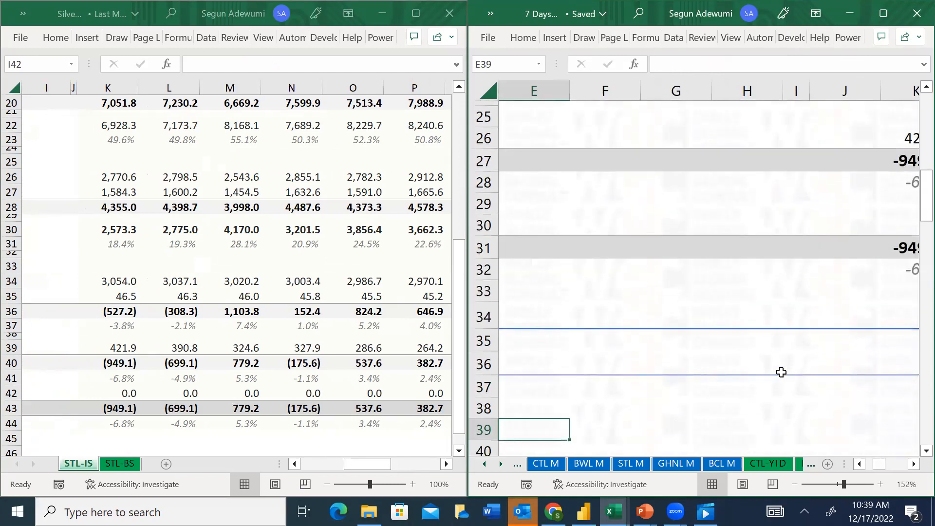
key(Left)
key(Left)
key(Left)
key(Left)
key(Down)
key(Down)
key(Down)
key(Down)
key(Down)
key(Down)
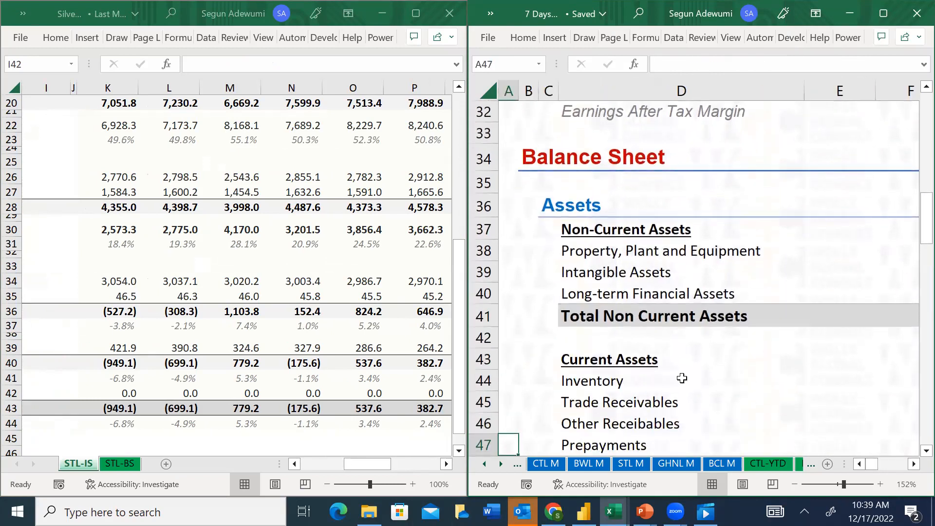
Copy the property, plant and equipment and intangible assets figures for all periods, K14:W15, from SilverTail's STL-BS sheet
click(110, 469)
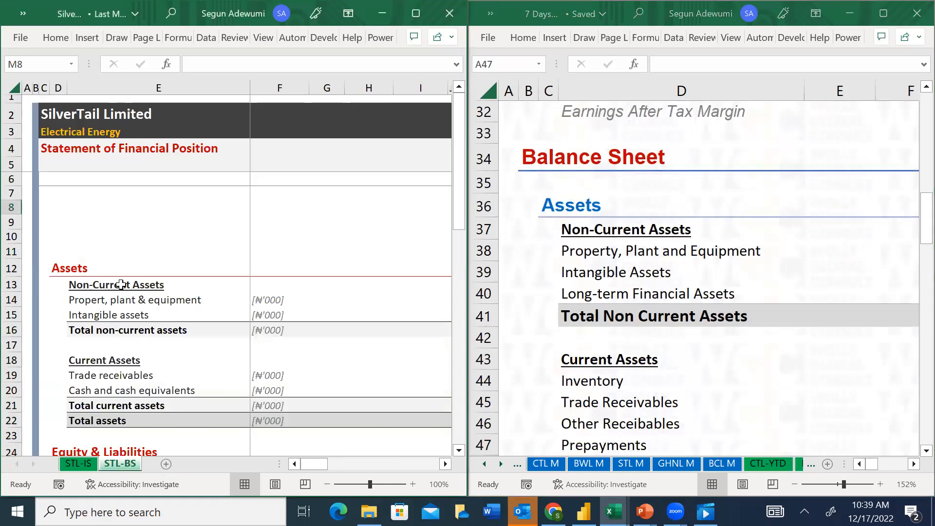
click(127, 299)
key(Right)
key(Right)
key(Right)
key(Right)
key(Right)
key(Right)
key(Right)
key(Right)
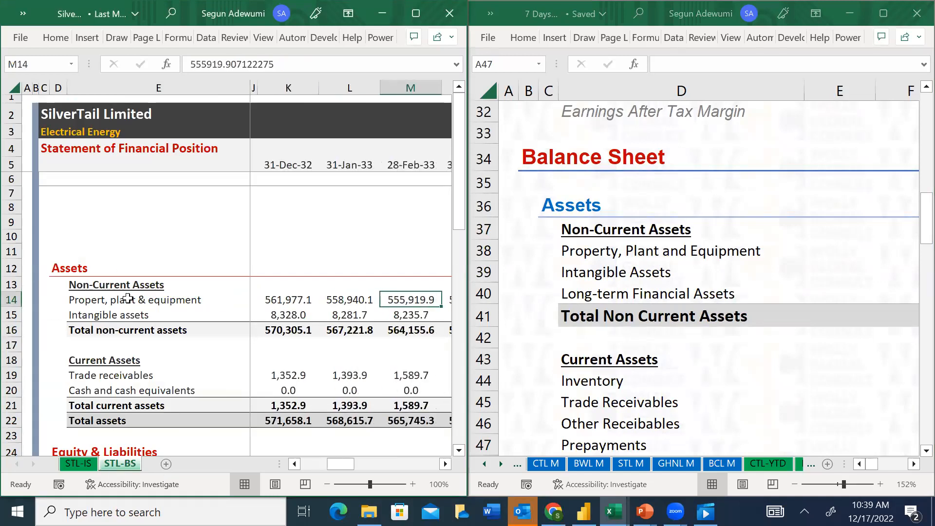
key(Left)
key(Left)
key(shift+Down)
key(shift+Up)
key(ctrl+shift+Right)
key(shift+Down)
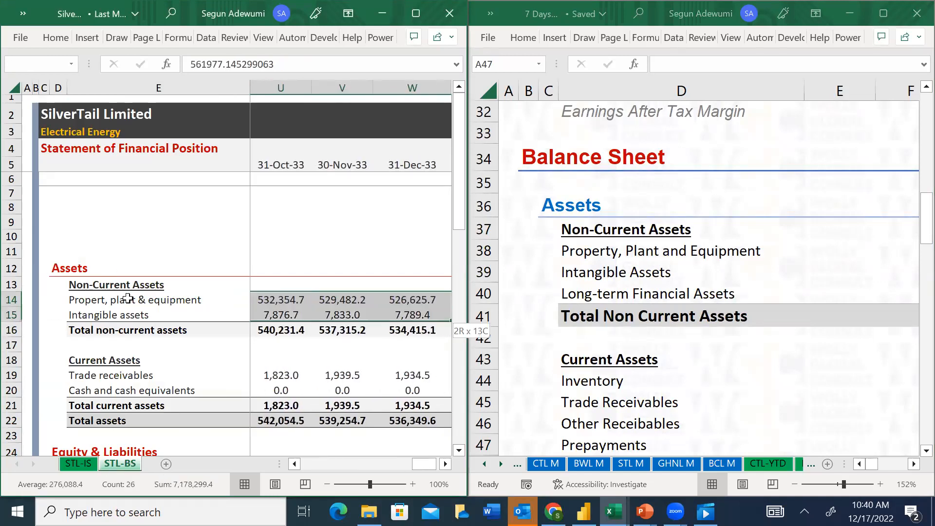
key(Left)
key(Right)
key(shift+Down)
key(ctrl+shift+Right)
key(ctrl+c)
Paste the copied non-current asset figures as values into the YTD sheet's Property, Plant and Equipment and Intangible Assets rows, starting at K38
click(650, 253)
key(Right)
key(Right)
key(Right)
key(Right)
key(Right)
key(Right)
key(Right)
key(Right)
key(Right)
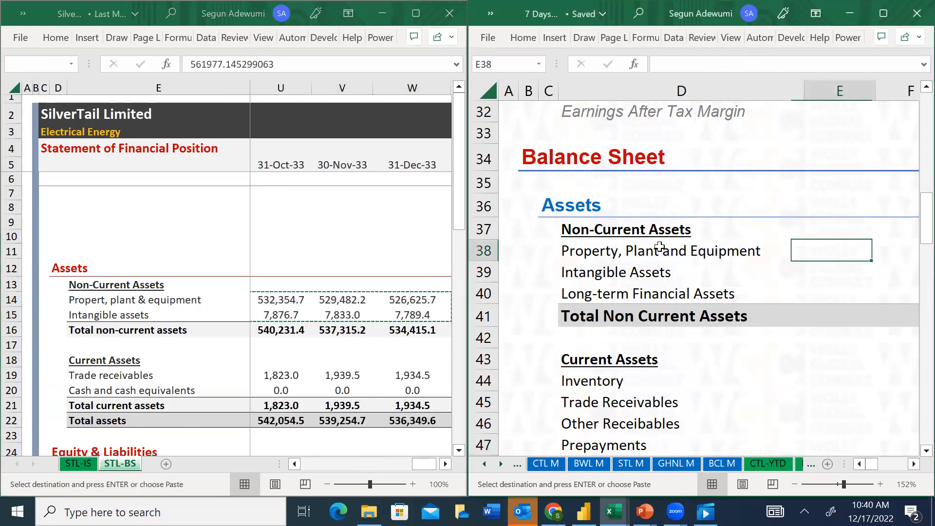
key(Right)
click(659, 247)
key(alt+e)
key(s)
key(v)
key(Return)
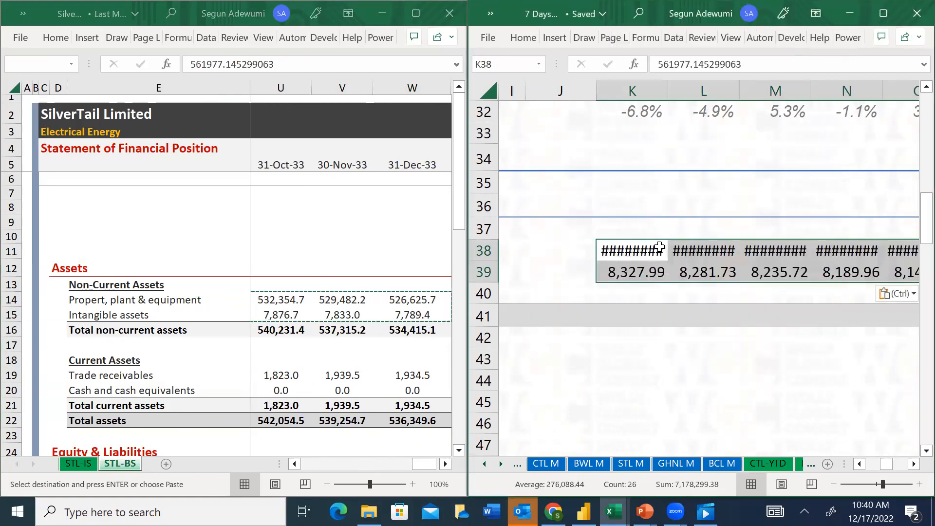
Autofit the widths of the period columns to the pasted balance sheet figures and clear the copy selection
key(alt+o)
key(c)
key(a)
key(Escape)
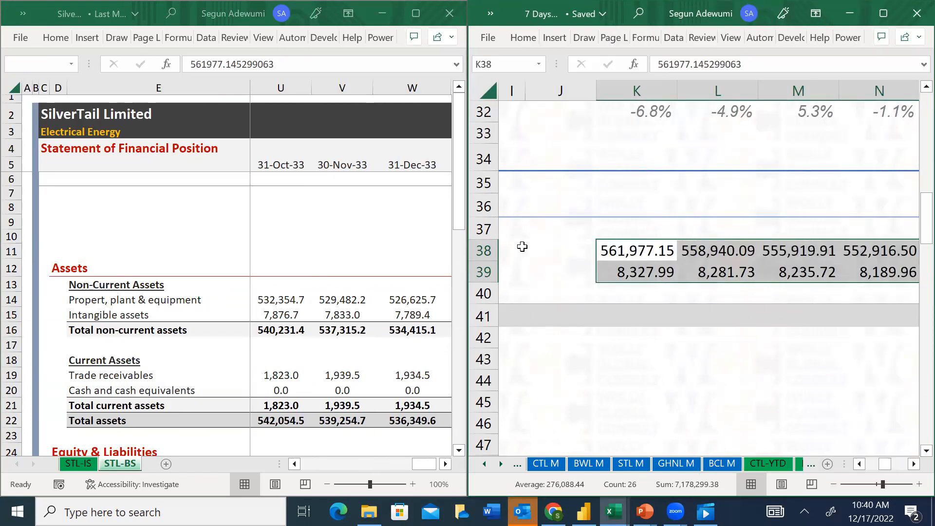
Enter the Total Non Current Assets formula =SUM(K38:K40) in K41 of the YTD sheet
click(665, 294)
click(639, 311)
text(=s)
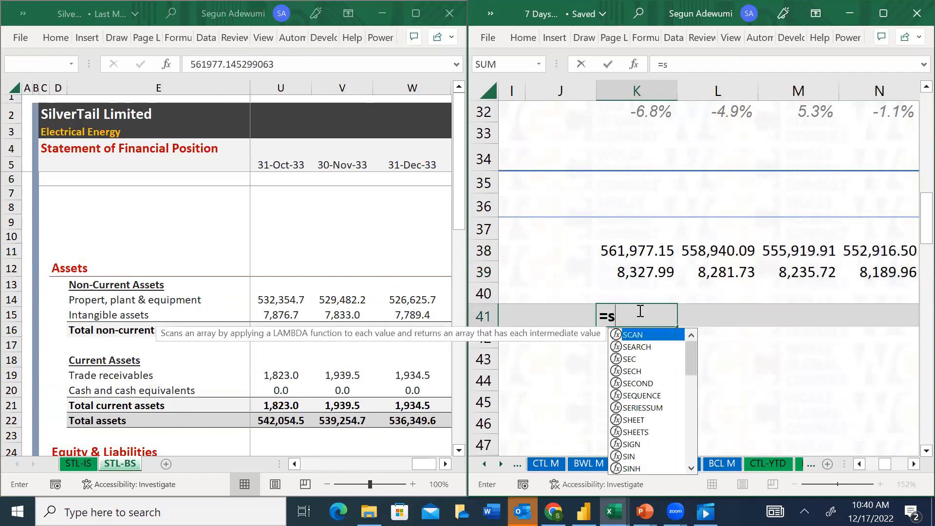
text(um()
key(Up)
key(shift+Up)
key(shift+Up)
key(shift+Return)
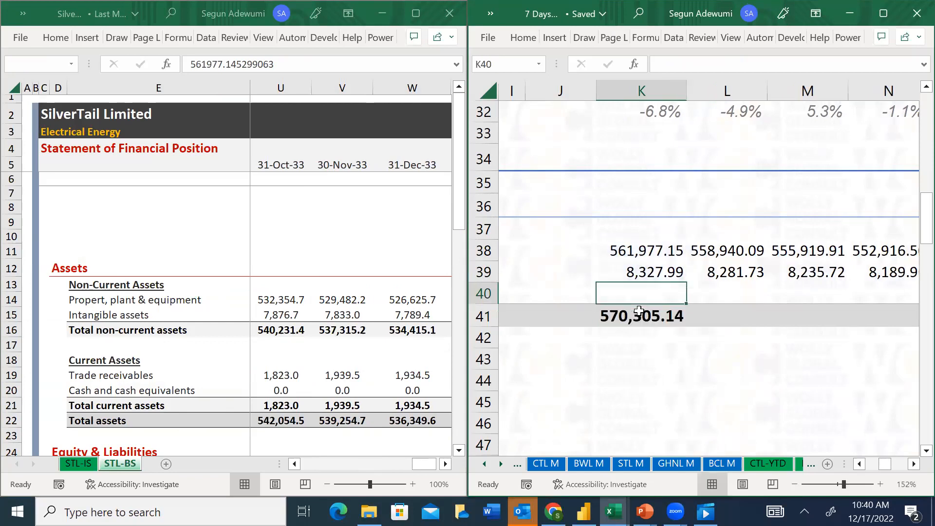
click(639, 310)
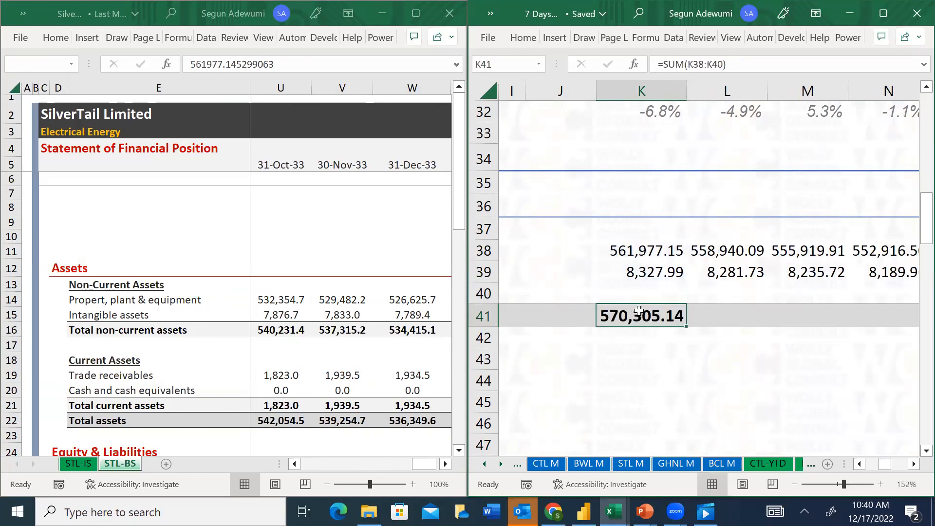
Enter 0 for Long-term Financial Assets in K40, fill K40:K41 across through column W, and autofit those columns
key(Up)
text(0)
key(Return)
key(Up)
key(shift+Down)
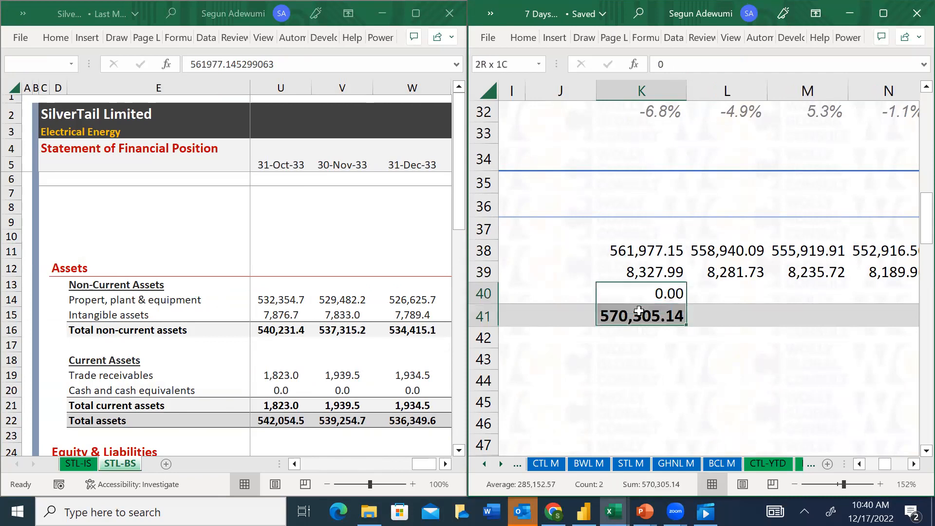
key(shift+Right)
key(shift+Right)
key(shift+Right)
key(shift+Right)
key(shift+Right)
key(shift+Right)
key(shift+Right)
key(shift+Right)
key(shift+Right)
key(shift+Right)
key(shift+Right)
key(shift+Right)
key(ctrl+r)
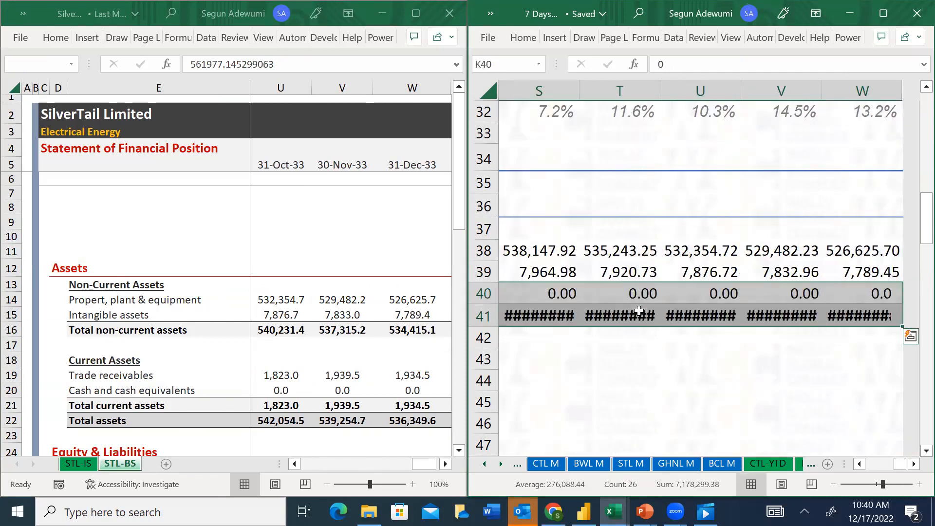
key(alt+h)
key(o)
key(i)
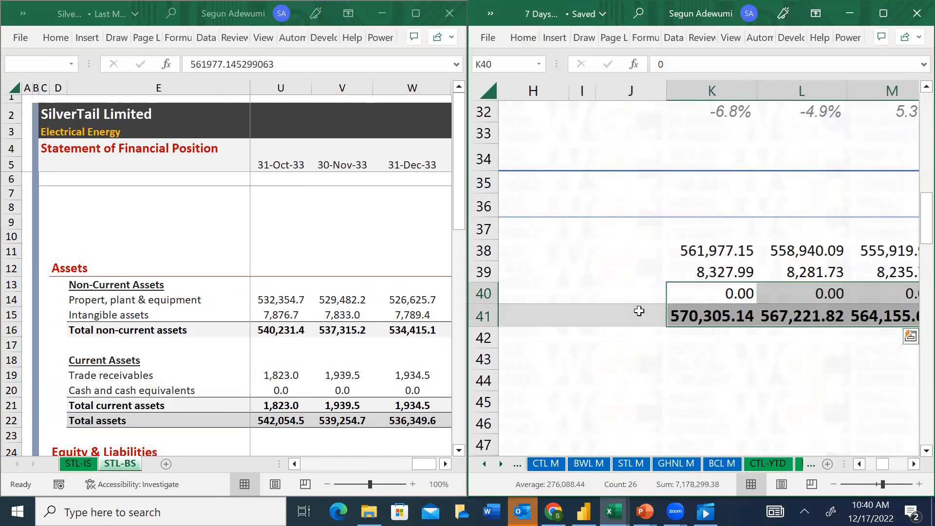
Examine the YTD sheet's current asset line item labels, from Inventory down to Total Assets
key(Left)
key(Left)
key(Left)
key(Left)
key(Left)
key(Left)
key(Left)
key(Left)
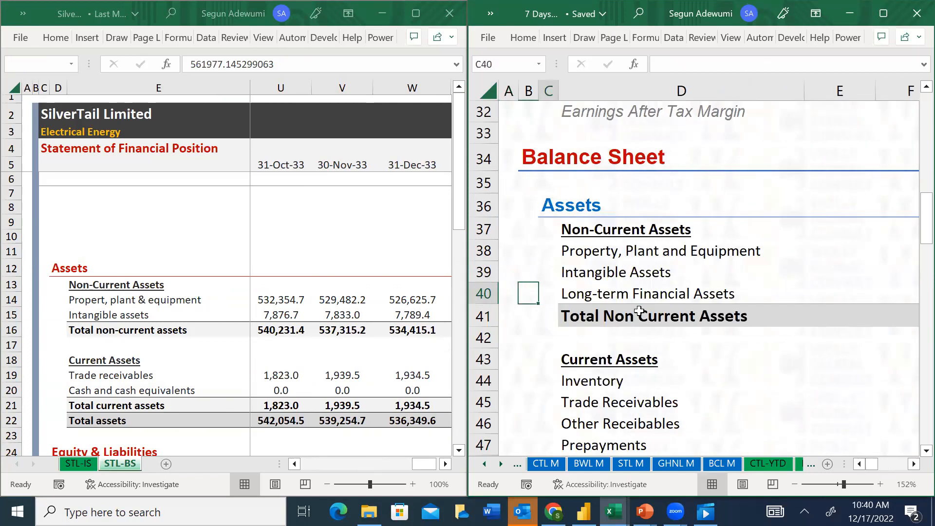
key(Down)
key(Down)
key(Down)
key(Down)
key(Down)
key(Down)
key(Down)
key(Down)
key(Down)
key(Down)
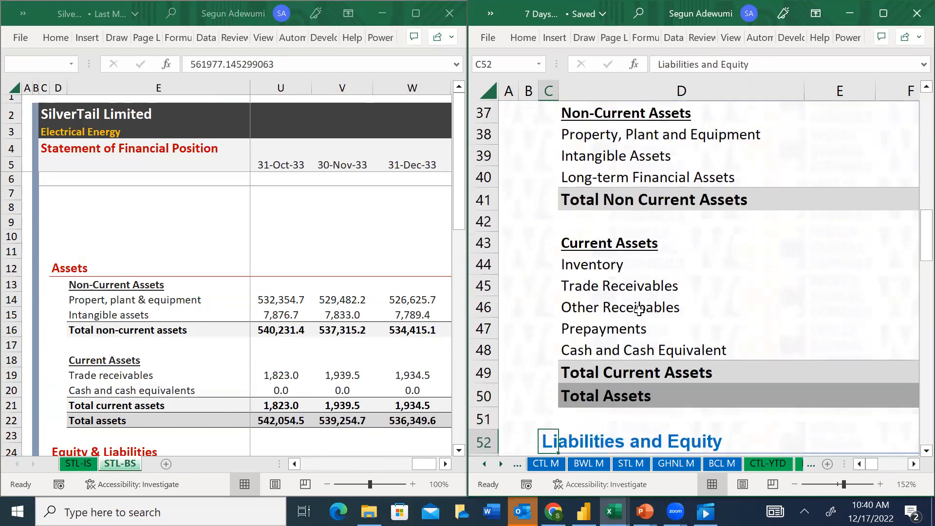
Copy SilverTail's Trade receivables figures K19:W19 from the STL-BS sheet
click(157, 337)
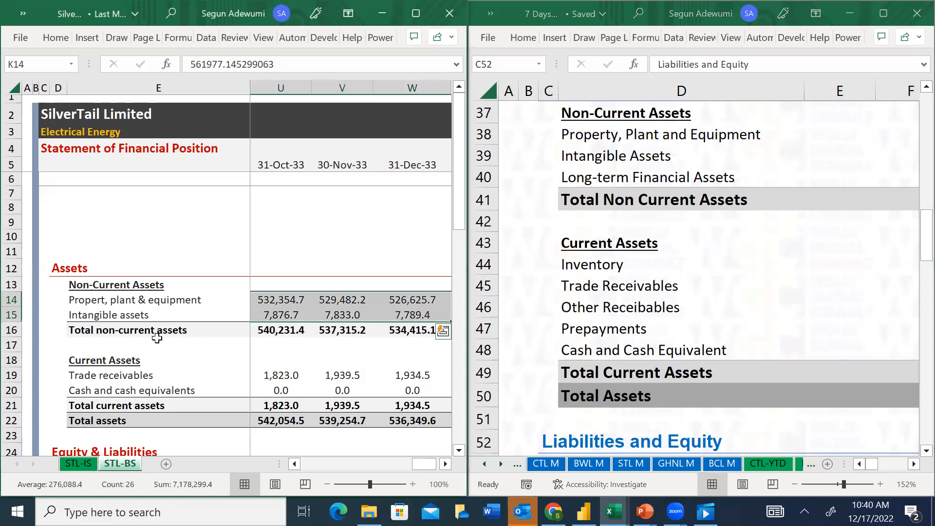
click(126, 377)
key(Right)
key(Right)
key(Right)
key(Right)
key(Right)
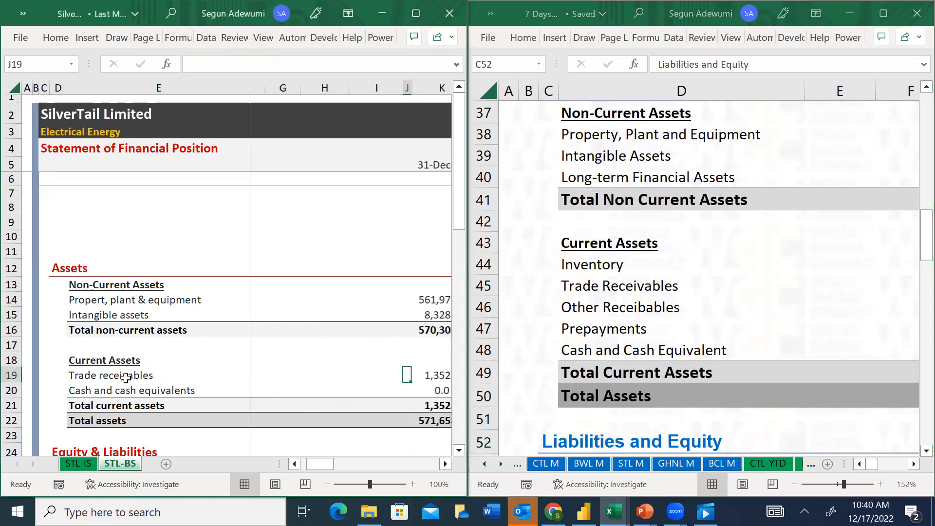
key(Right)
key(ctrl+shift+Right)
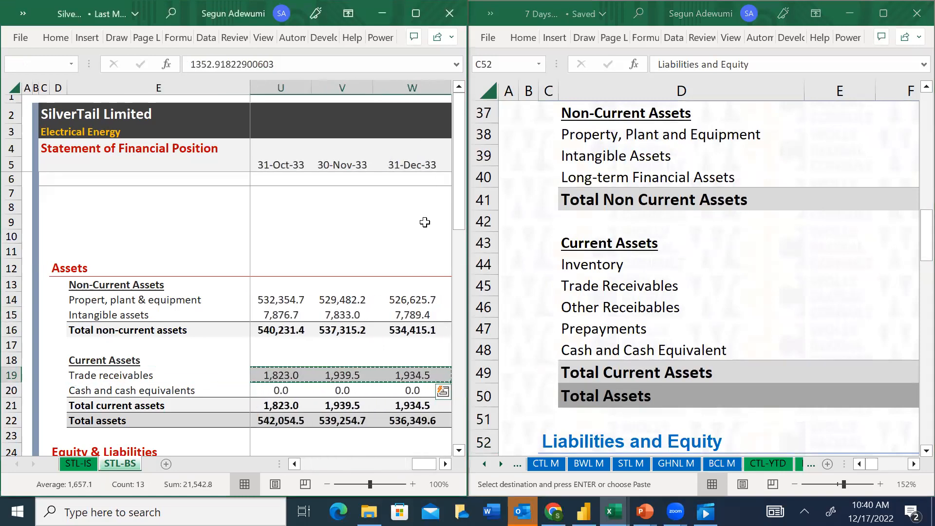
Paste the copied figures as values into the Trade Receivables row of the YTD sheet, starting at K45
click(628, 277)
click(628, 274)
key(Down)
key(Right)
key(Right)
key(Right)
key(Right)
key(Right)
key(Right)
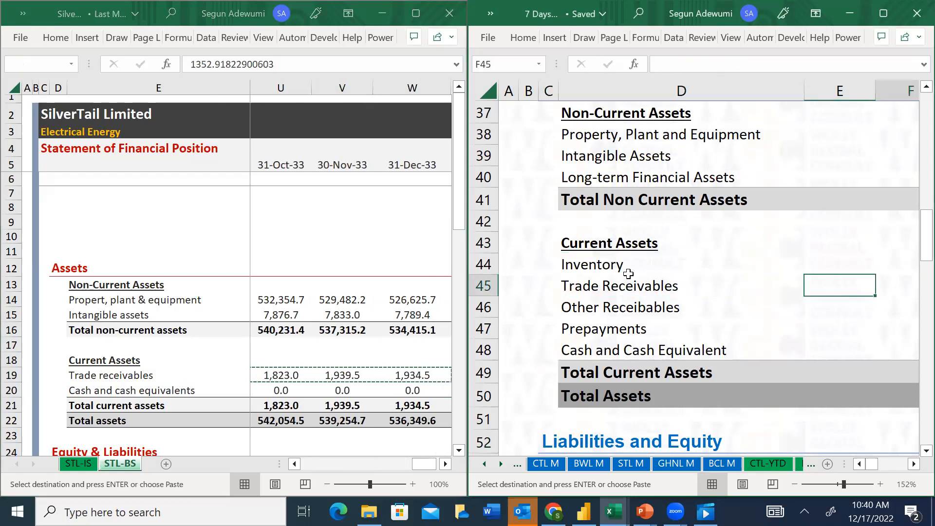
key(Right)
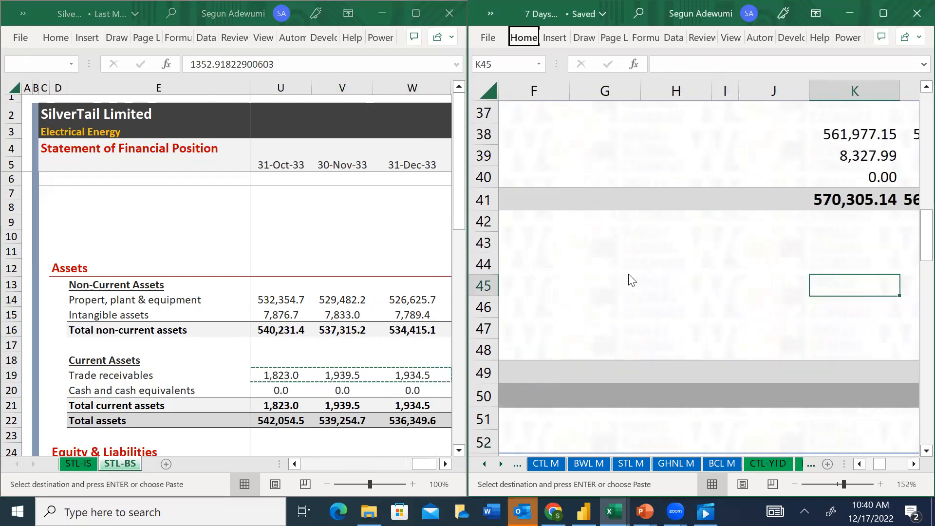
key(ctrl+alt+v)
key(v)
key(Return)
Copy SilverTail's Cash and cash equivalents figures K20:W20 from the STL-BS sheet
key(alt+Tab)
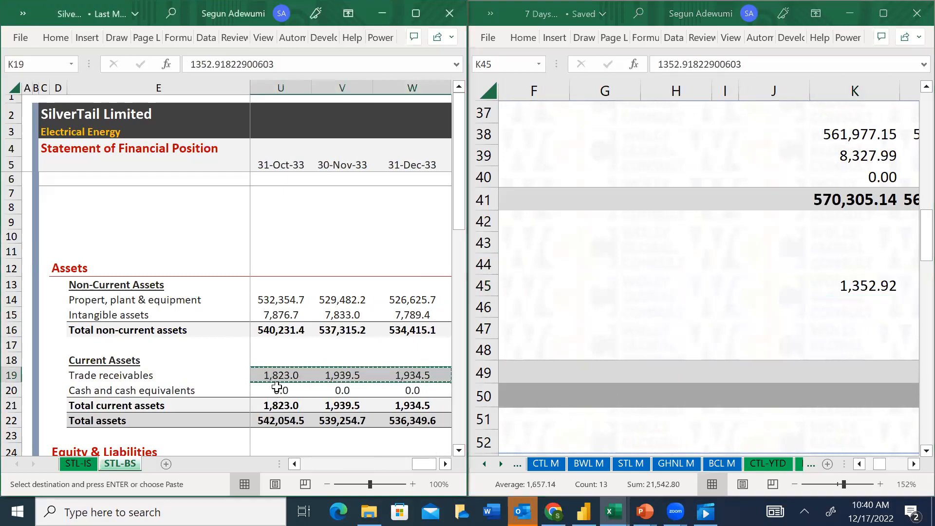
click(277, 387)
key(Left)
key(Left)
key(Left)
key(Left)
key(Left)
key(Left)
key(Left)
key(Left)
key(Left)
key(Left)
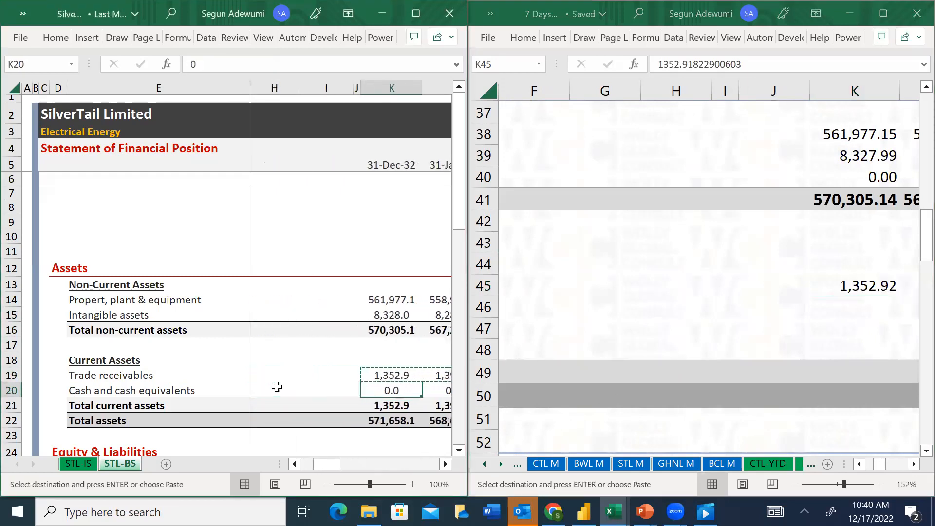
key(shift+Right)
key(shift+Right)
key(shift+Right)
key(shift+Right)
key(shift+Right)
key(shift+Right)
key(shift+Right)
key(shift+Right)
key(shift+Right)
key(shift+Right)
key(shift+Right)
key(shift+Right)
Paste the copied figures as values into the Cash and Cash Equivalent row of the YTD sheet, starting at K48
click(842, 308)
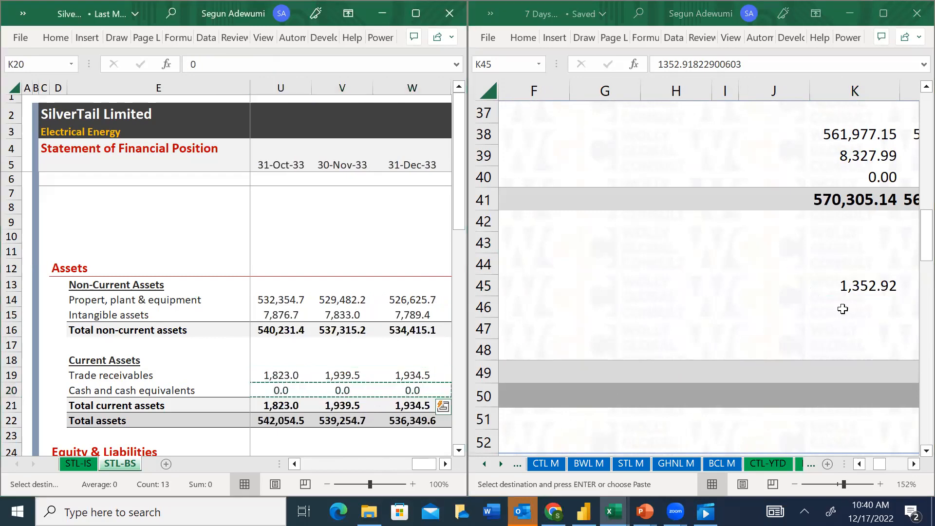
click(848, 338)
key(Left)
key(Left)
key(Left)
key(Left)
key(Left)
key(Left)
key(Left)
key(Left)
key(Left)
key(Left)
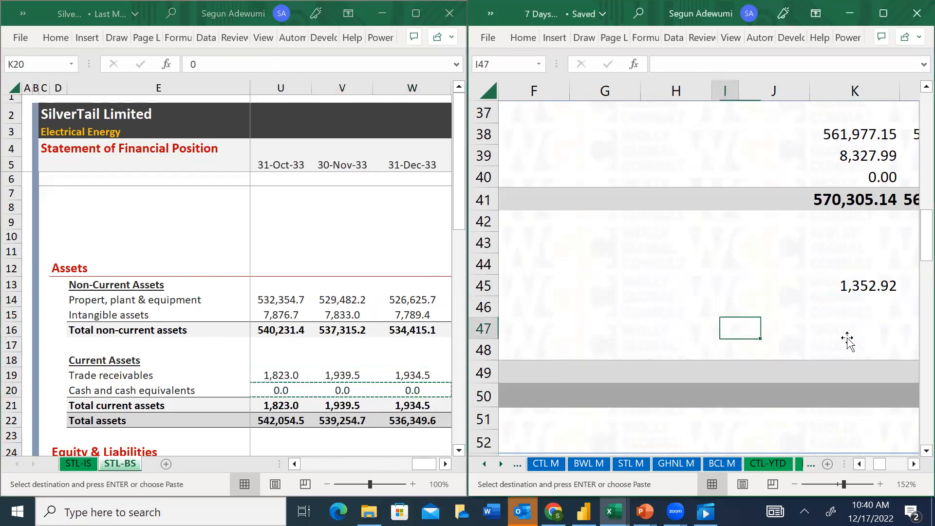
key(Down)
key(Right)
key(Right)
key(Right)
key(Right)
key(Right)
key(Right)
key(Right)
key(Right)
key(Right)
key(Right)
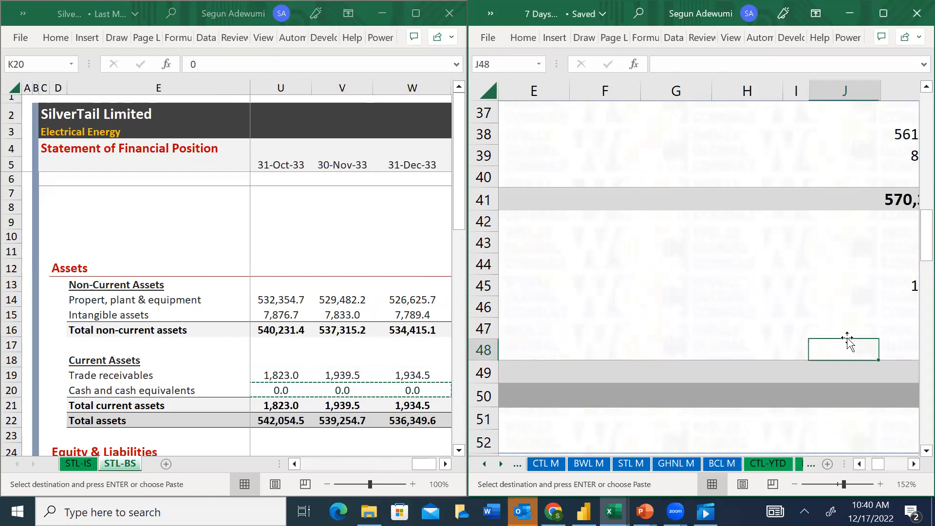
key(alt+e)
key(s)
key(v)
key(Return)
Enter 0 for Prepayments in K47, Other Receivables in K46 and Inventory in K44
key(Up)
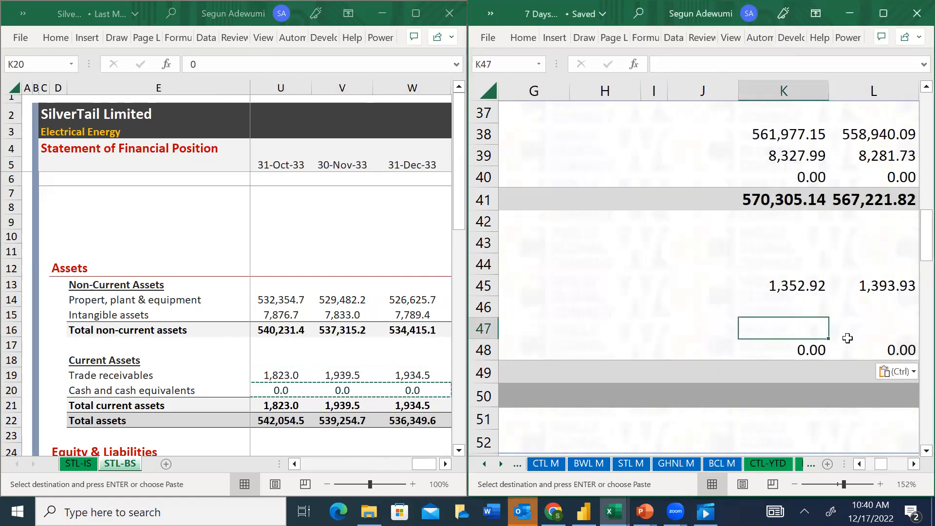
text(0)
key(Up)
text(0)
key(Up)
key(Up)
text(0)
key(Up)
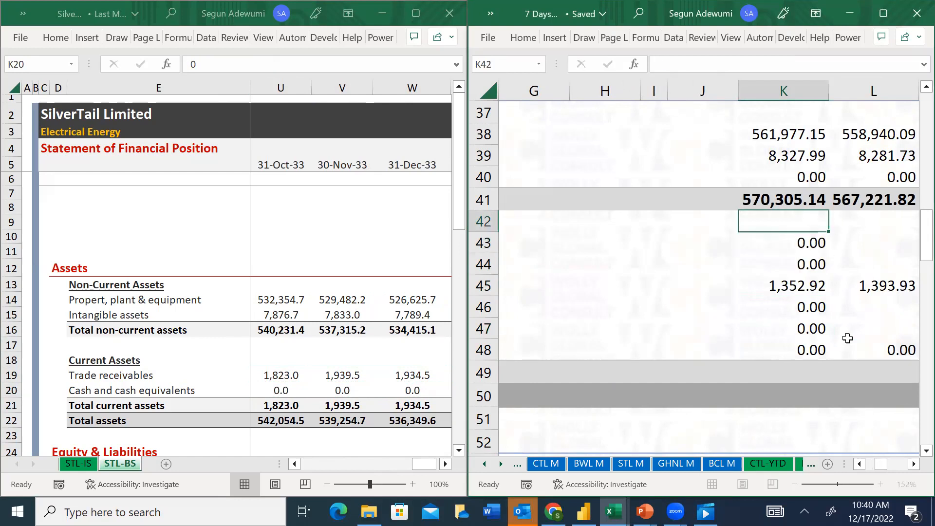
text(0)
key(Left)
key(Left)
key(Left)
key(Left)
key(Left)
key(Left)
key(Left)
key(Left)
key(Right)
key(Right)
key(Right)
key(Right)
key(Right)
key(Right)
key(Right)
key(Right)
key(Right)
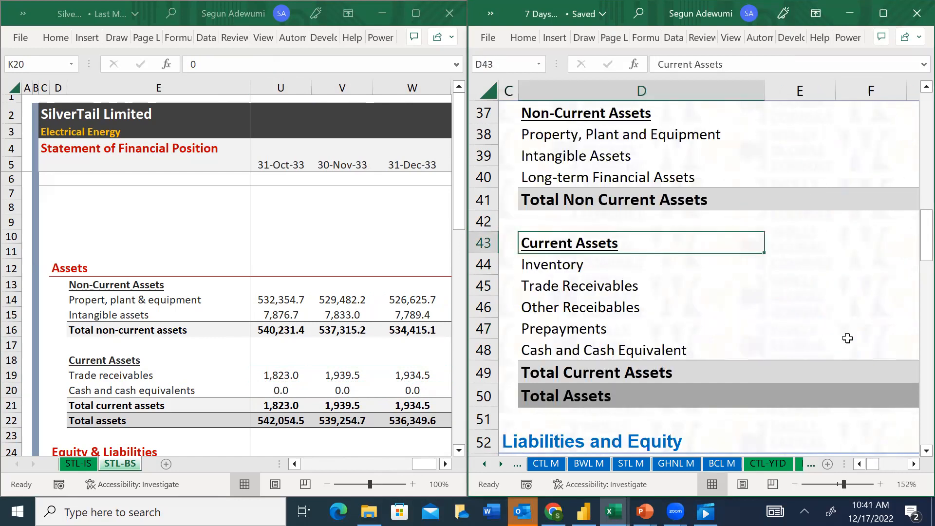
key(Left)
key(Delete)
Fill the zeros in K44 and K46:K47 across through column W
key(Down)
key(ctrl+shift+Right)
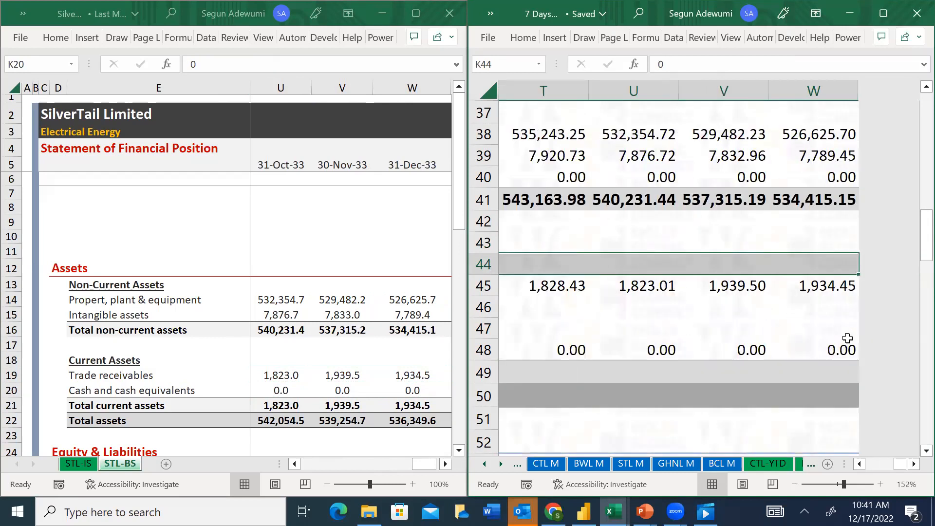
key(ctrl+r)
key(Down)
key(Down)
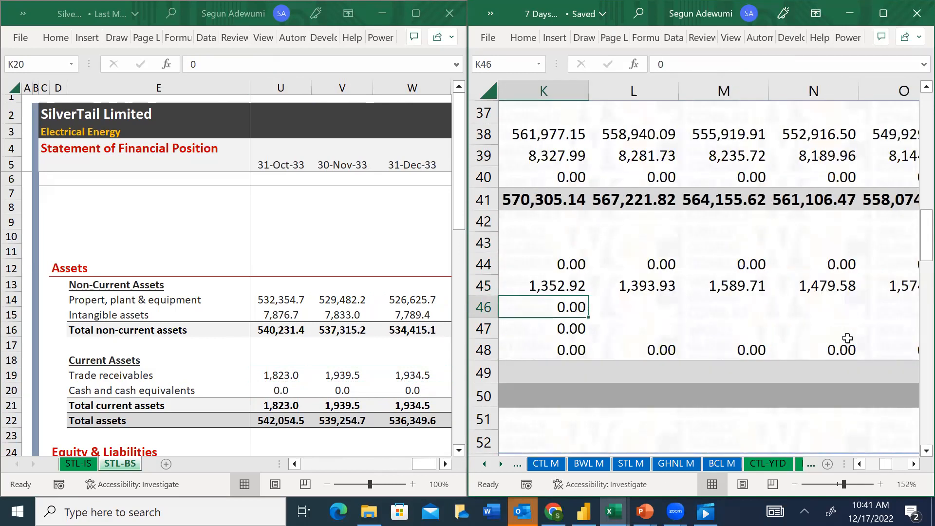
key(shift+Down)
key(ctrl+shift+Right)
key(ctrl+r)
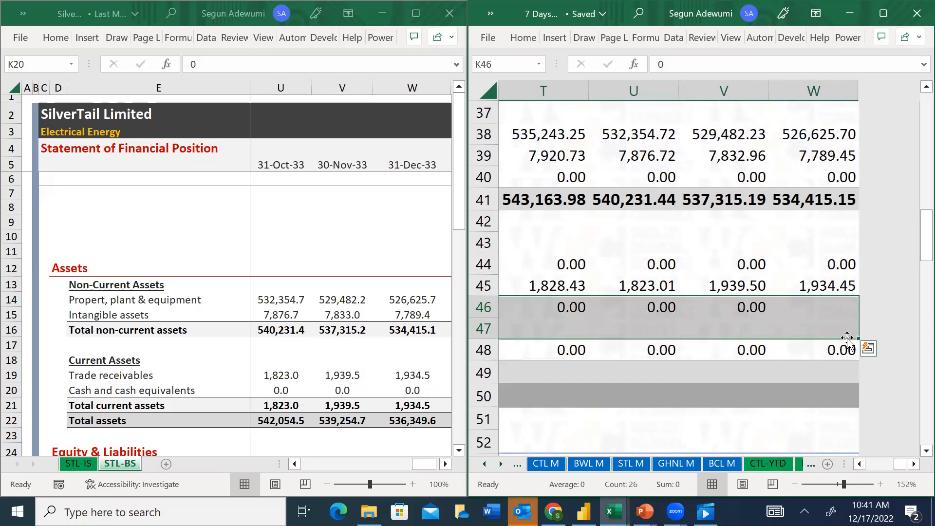
Examine the YTD sheet's row labels from Prepayments down to the start of the Liabilities and Equity section
key(Down)
key(Left)
key(Left)
key(Left)
key(Left)
key(Left)
key(Left)
key(Left)
key(Left)
key(Left)
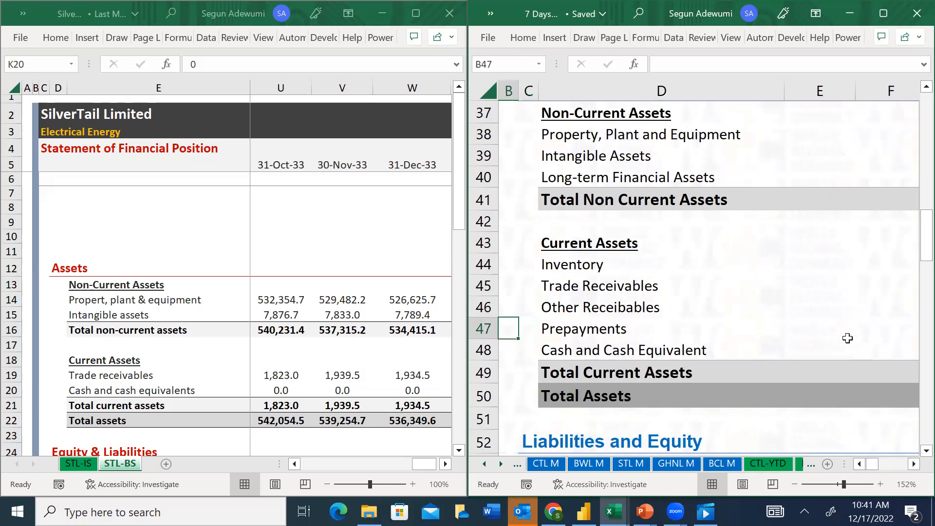
key(Right)
key(Right)
key(Right)
key(Down)
key(Down)
key(Down)
key(Down)
key(Down)
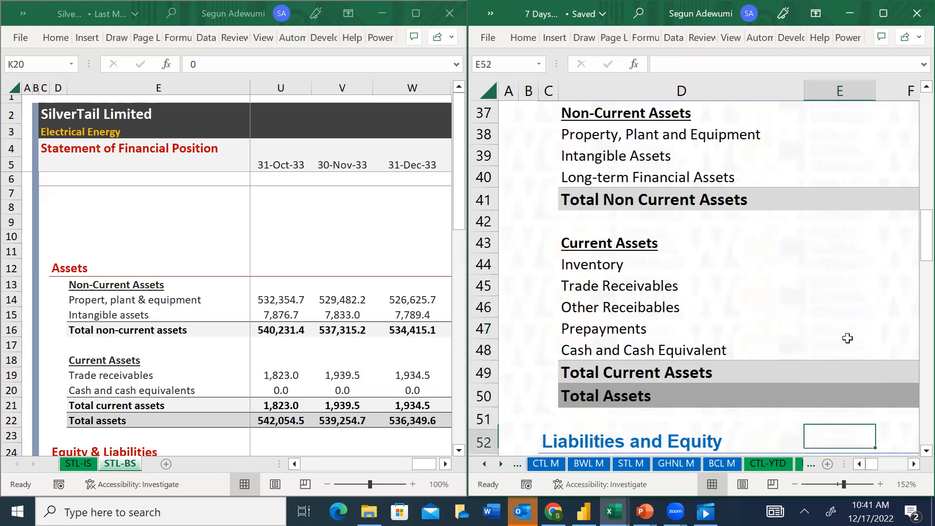
key(Down)
key(Down)
key(Down)
key(Down)
key(Up)
key(Up)
key(Up)
key(Up)
Enter the Total Current Assets formula =SUM(K44:K48) in K49 of the YTD sheet
key(Right)
key(Right)
key(Right)
key(Up)
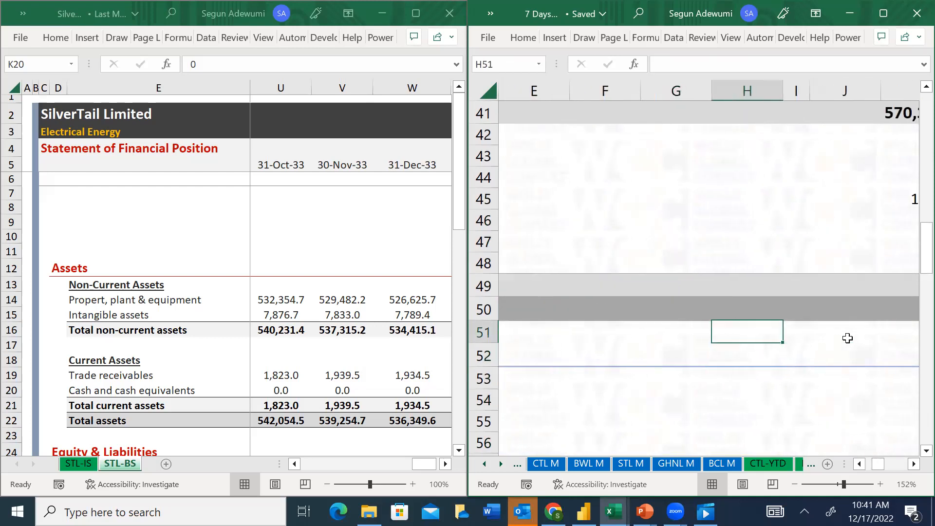
key(Right)
key(Right)
key(Right)
key(Up)
key(Up)
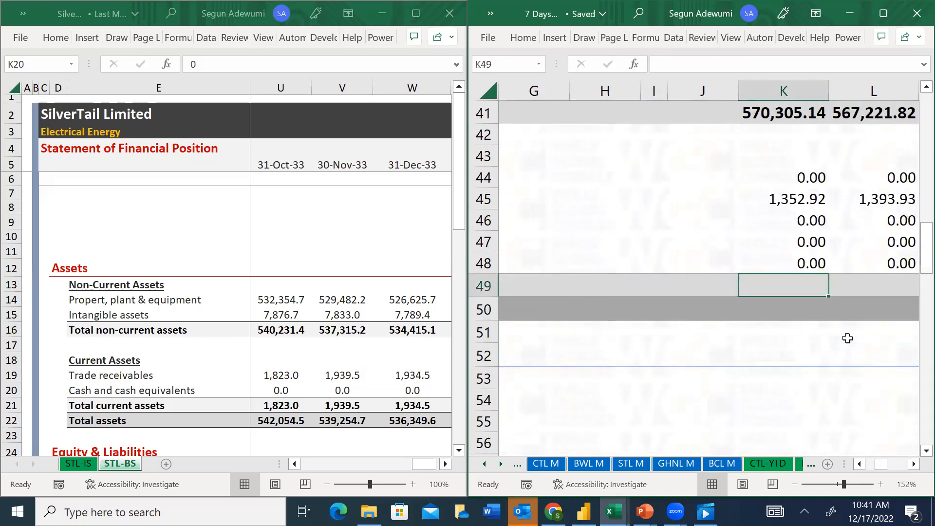
key(alt+equal)
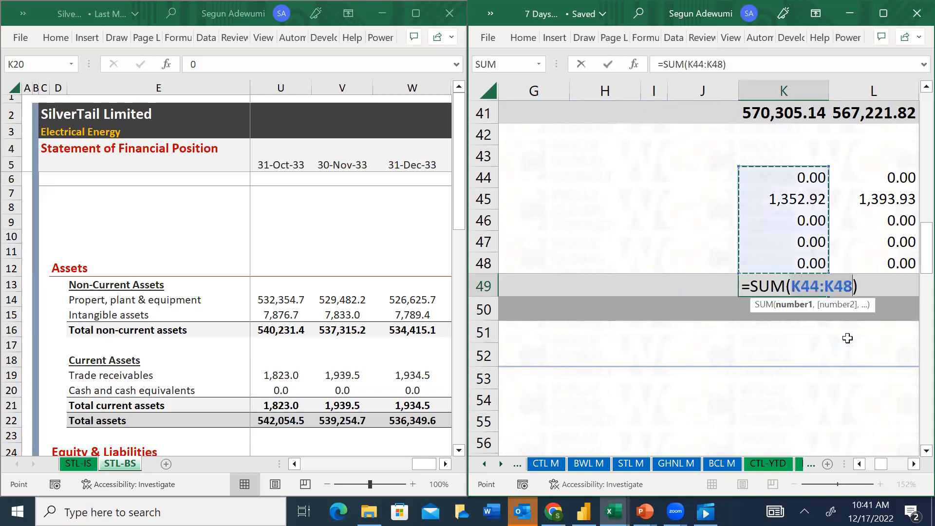
key(Return)
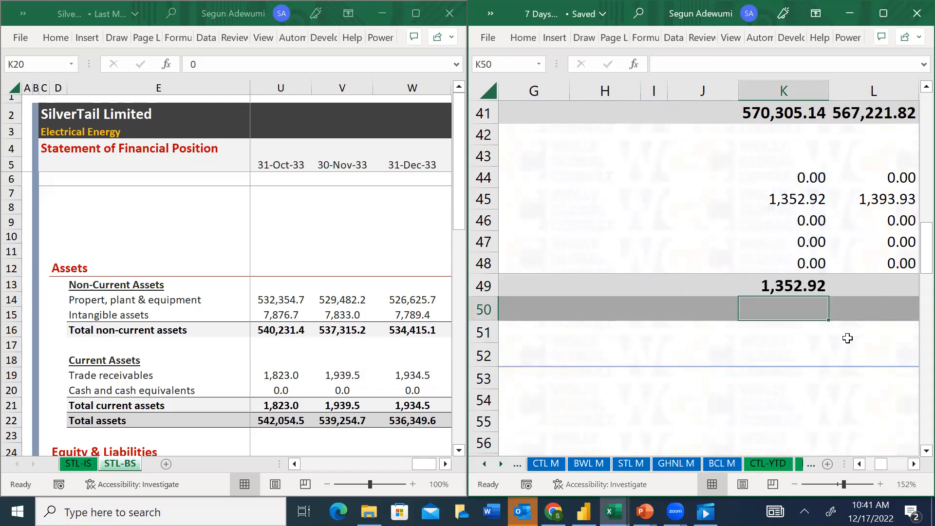
Enter the Total Assets formula in K50, adding Total Non Current Assets K41 and Total Current Assets K49
text(=)
key(Up)
key(Up)
key(Up)
key(Up)
key(Up)
key(Up)
key(Up)
key(Up)
key(Up)
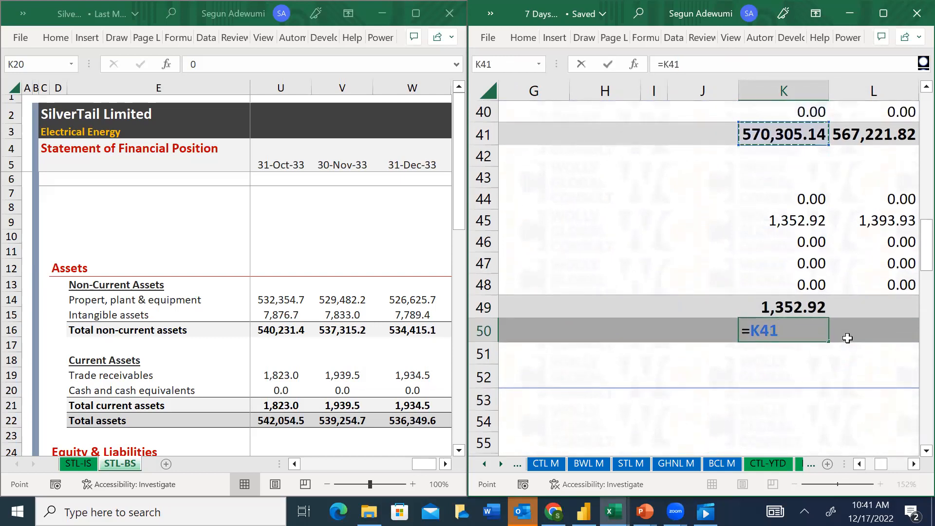
text(+)
click(780, 306)
key(Return)
Fill the Total Current Assets and Total Assets formulas in K49:K50 across through column W
key(Up)
key(Up)
key(shift+Down)
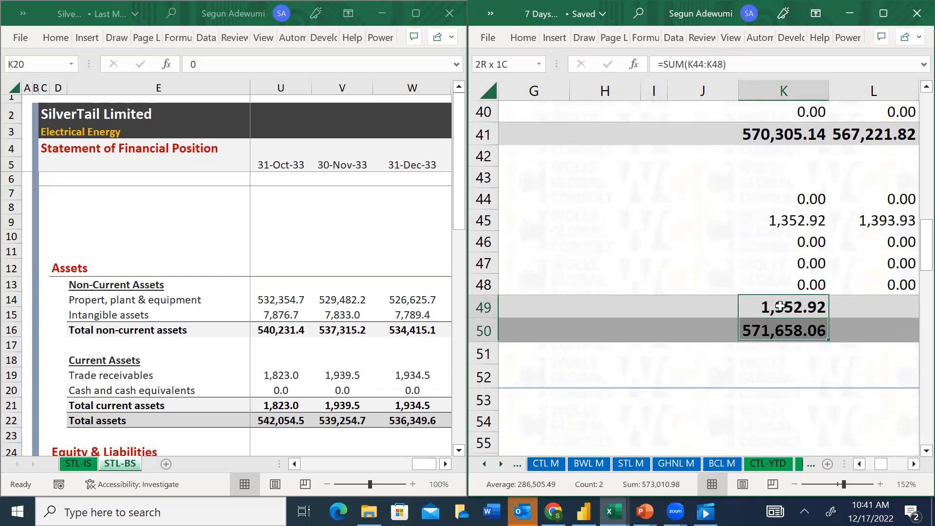
key(ctrl+shift+Right)
key(ctrl+r)
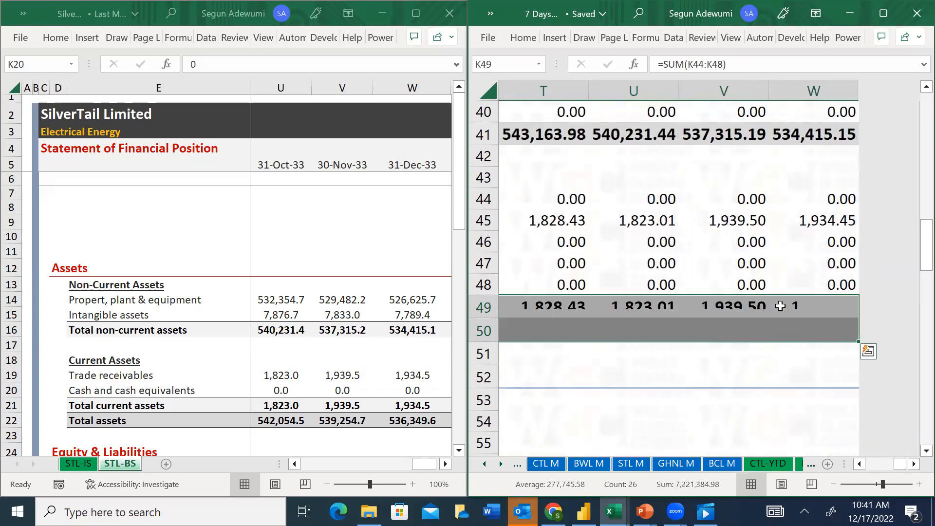
Examine the liability line items on the YTD sheet and in the Equity & Liabilities section of the STL-BS sheet
key(Left)
key(Left)
key(Left)
key(Left)
key(Left)
key(Left)
key(Left)
key(Left)
key(Left)
key(Left)
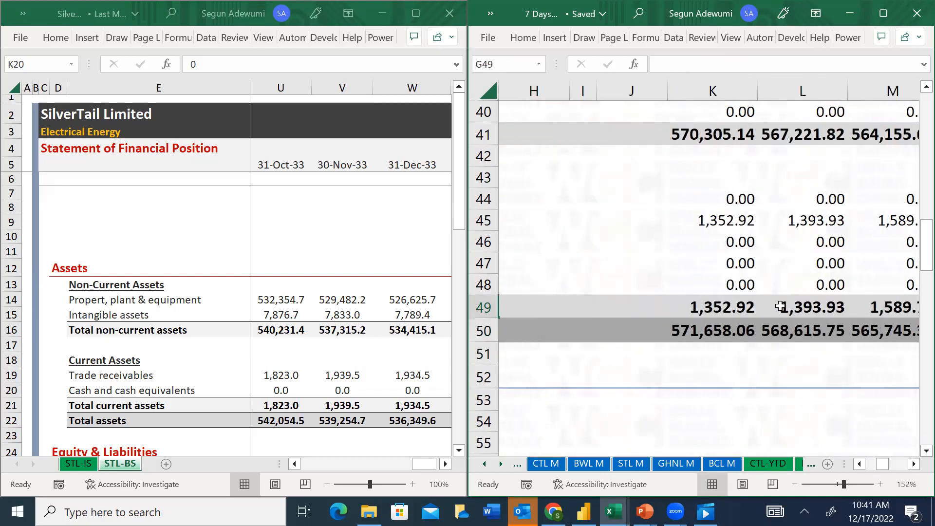
key(Down)
key(Down)
key(Down)
key(Down)
key(Down)
key(Down)
key(Down)
key(Down)
key(Down)
key(Down)
key(Down)
key(Down)
key(Down)
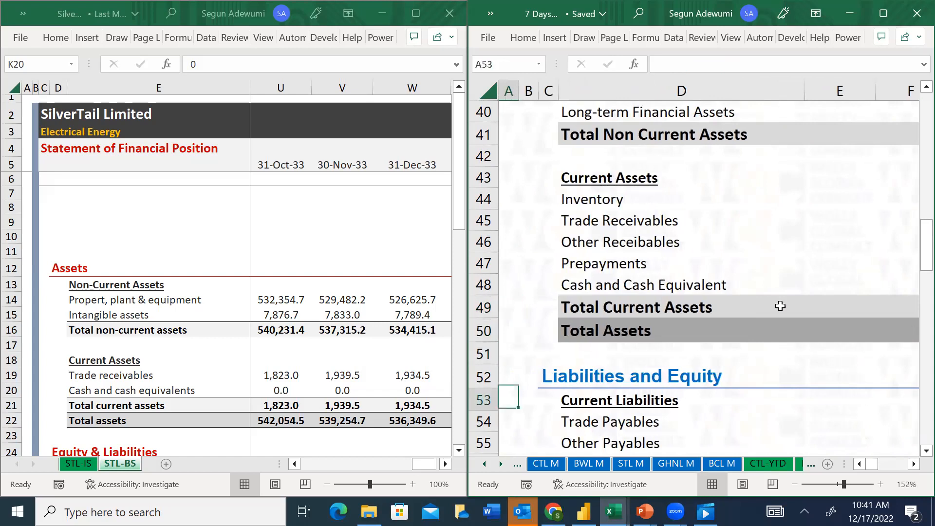
click(83, 402)
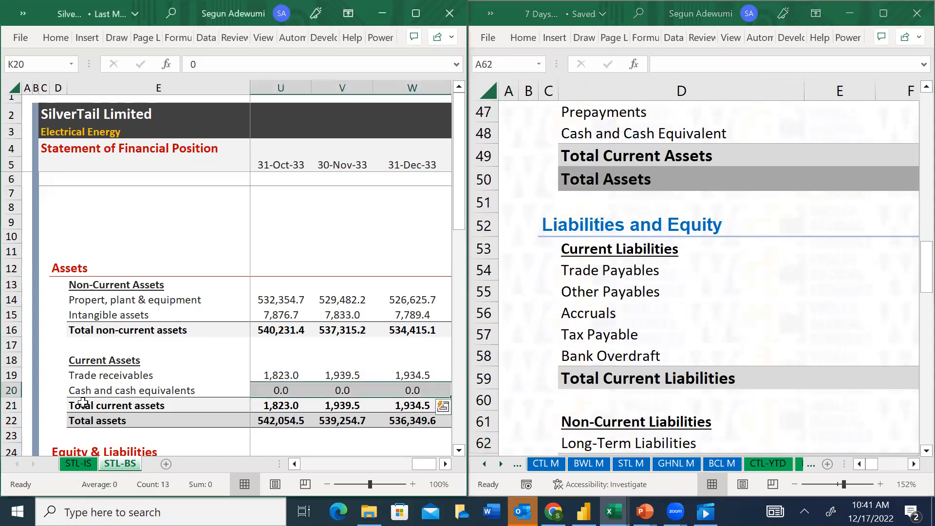
click(97, 400)
key(Down)
key(Down)
key(Down)
key(Down)
key(Down)
key(Down)
key(Down)
key(Down)
key(Down)
key(Down)
key(Down)
key(Down)
key(Down)
key(Down)
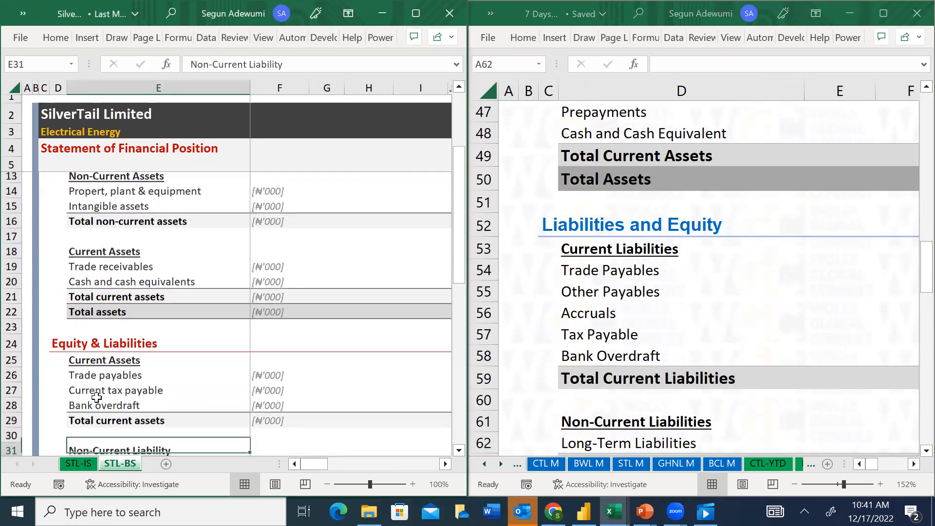
Copy SilverTail's Trade payables figures K26:W26 from the STL-BS sheet
key(Up)
key(Up)
key(Up)
key(Up)
key(Up)
key(Up)
key(Up)
key(Up)
key(Up)
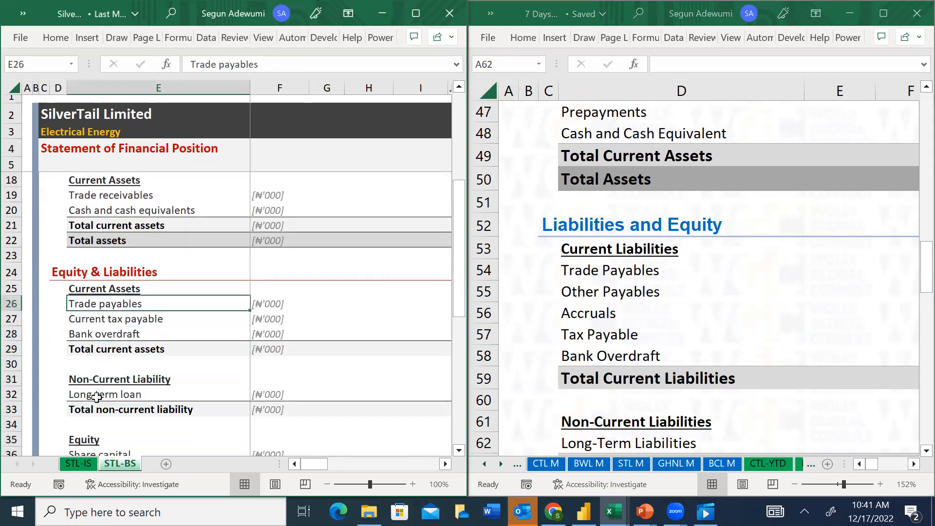
key(Right)
key(Right)
key(Right)
key(Right)
key(Right)
key(Right)
key(Right)
key(Left)
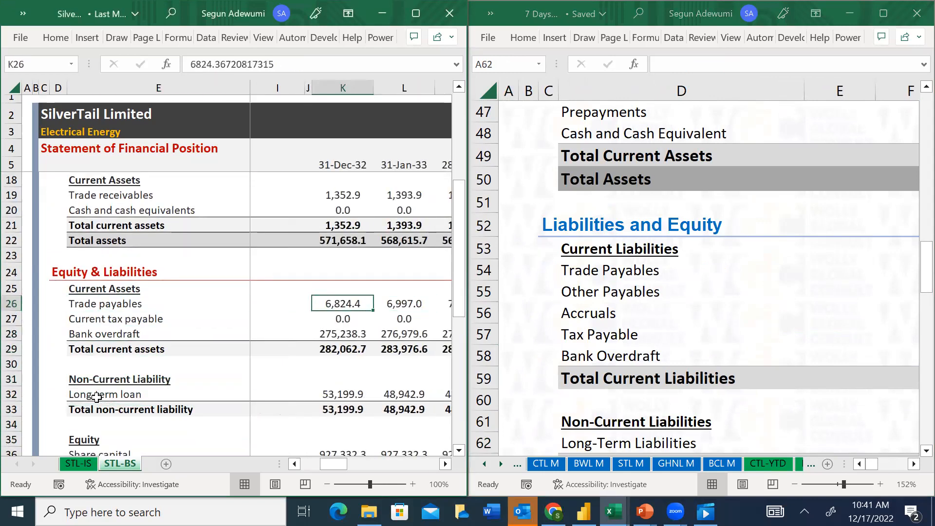
key(ctrl+shift+Right)
key(ctrl+c)
Paste the copied Trade payables figures as values into the YTD sheet's Trade Payables row, starting at K54
click(643, 312)
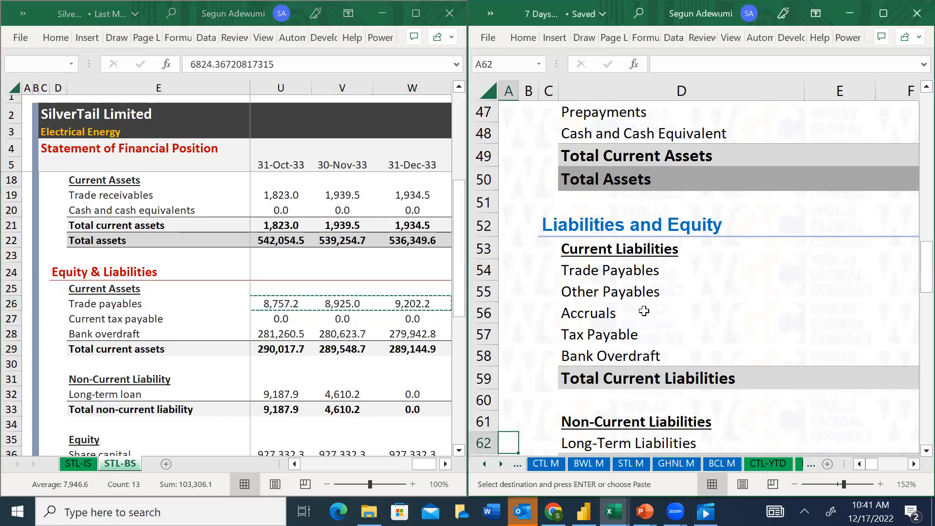
click(638, 282)
key(Up)
key(Right)
key(Right)
key(Right)
key(Right)
key(Right)
key(Right)
key(Right)
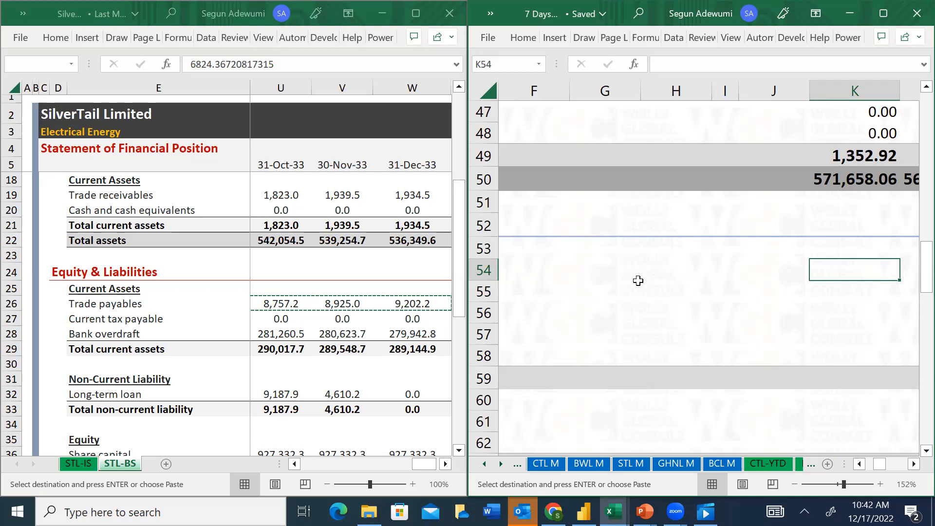
key(Left)
key(Left)
key(Left)
key(Left)
key(Left)
key(Left)
key(Right)
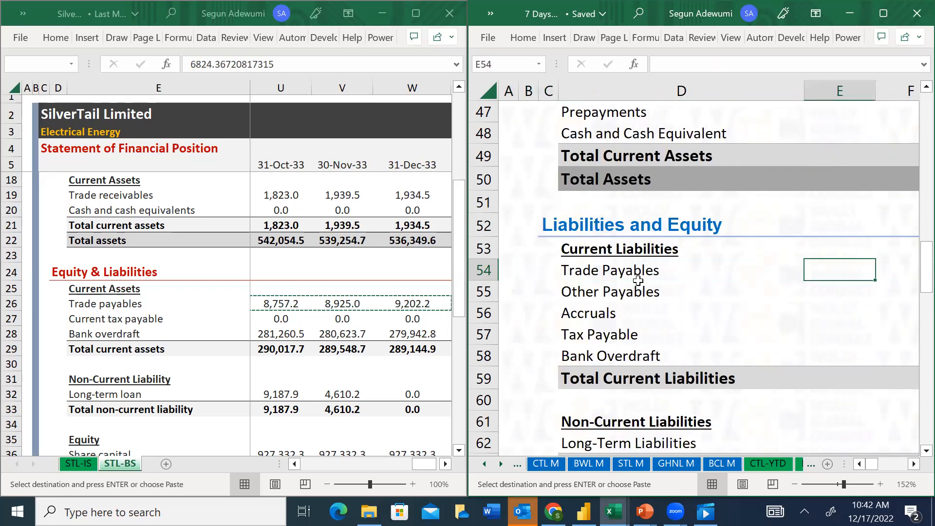
click(572, 271)
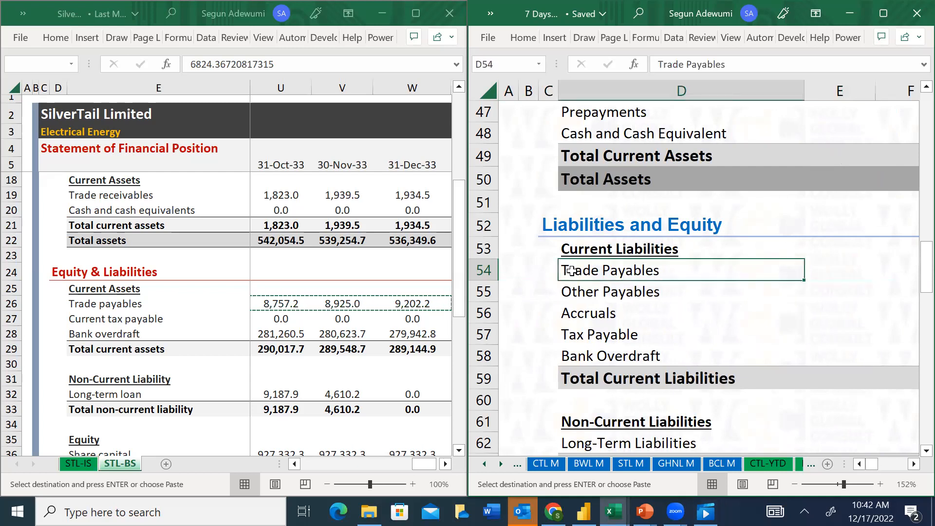
key(Right)
key(Right)
key(Right)
key(Right)
key(Right)
key(Right)
key(Right)
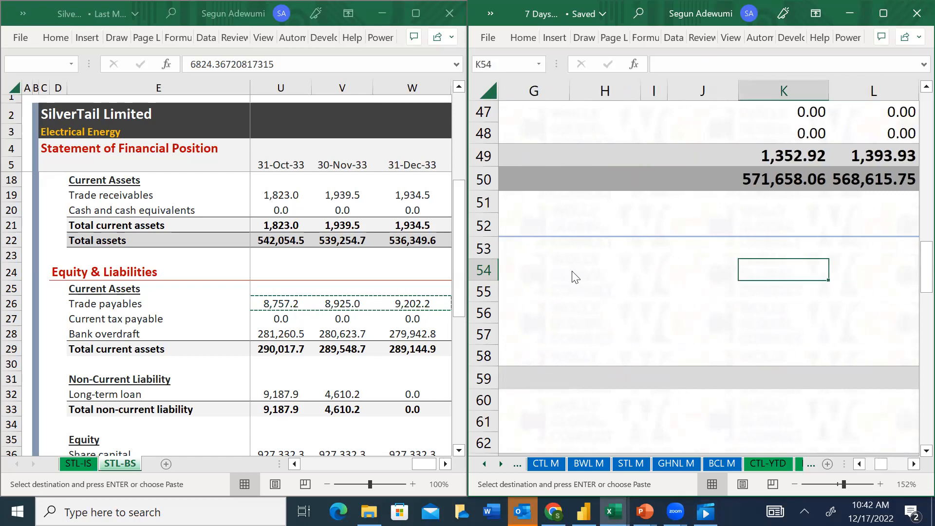
key(ctrl+alt+v)
key(Return)
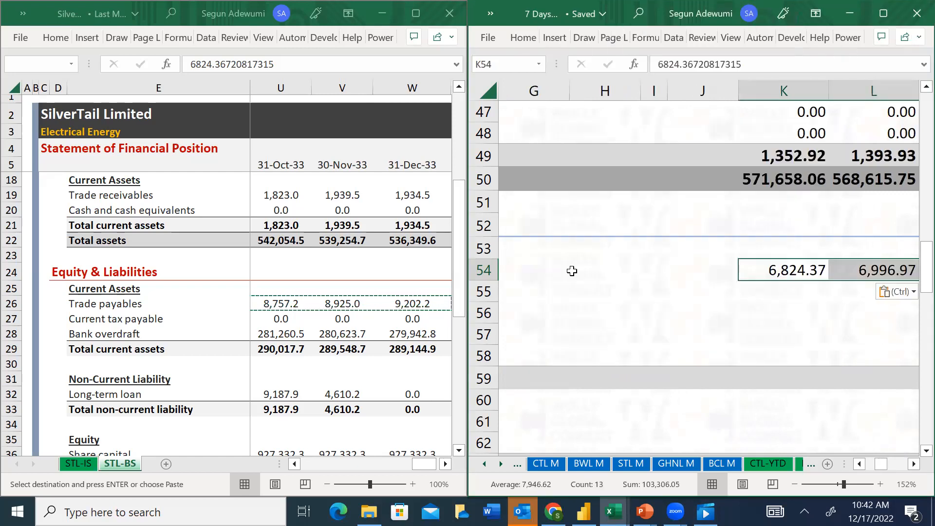
Copy SilverTail's Current tax payable figures K27:W27 from the STL-BS sheet
key(Down)
key(Left)
key(Left)
key(Left)
key(Left)
key(Left)
key(Left)
key(Left)
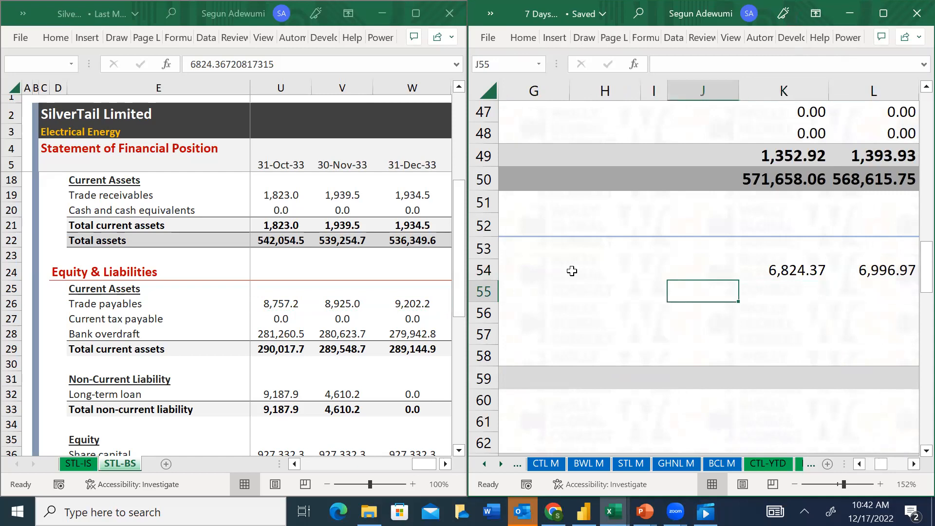
click(281, 303)
click(287, 327)
key(Up)
key(Left)
key(Left)
key(Left)
key(Left)
key(Left)
key(Left)
key(Left)
key(Left)
key(Left)
key(Left)
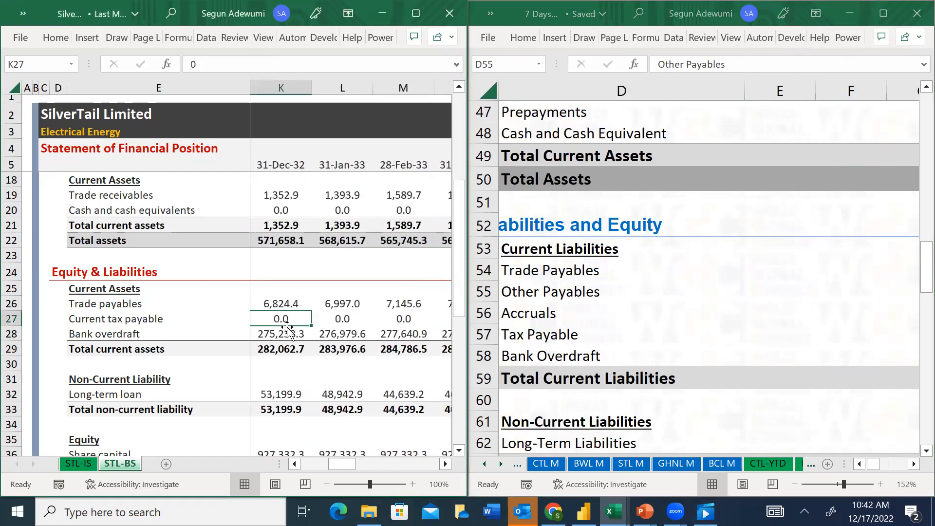
key(ctrl+shift+Right)
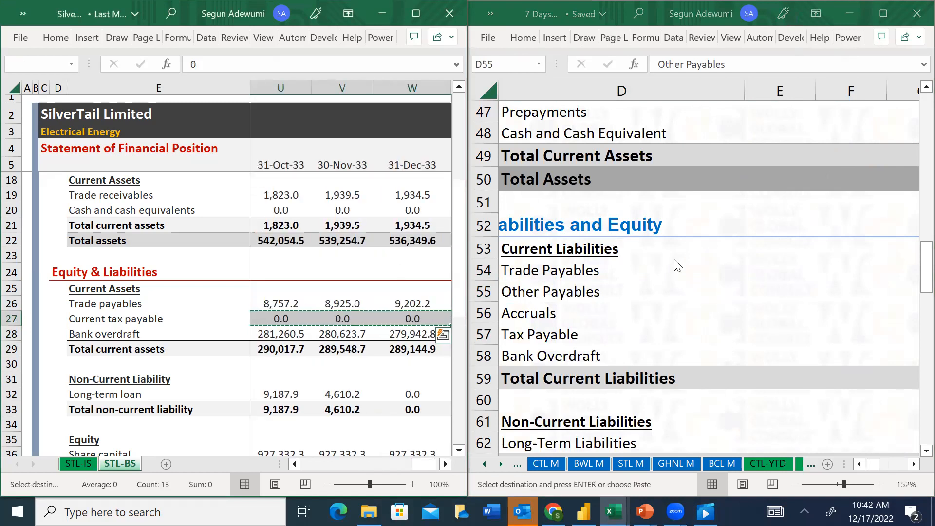
Paste the copied tax figures as values into the YTD sheet's Tax Payable row, starting at K57
click(536, 296)
key(Down)
key(Down)
key(Right)
key(Right)
key(Right)
key(Right)
key(Right)
key(Right)
key(Right)
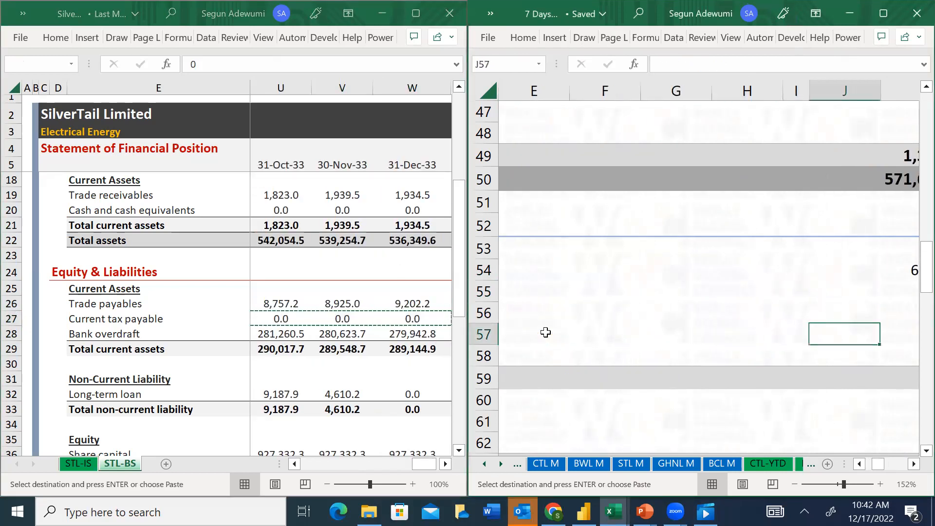
key(alt+e)
key(s)
key(v)
key(Return)
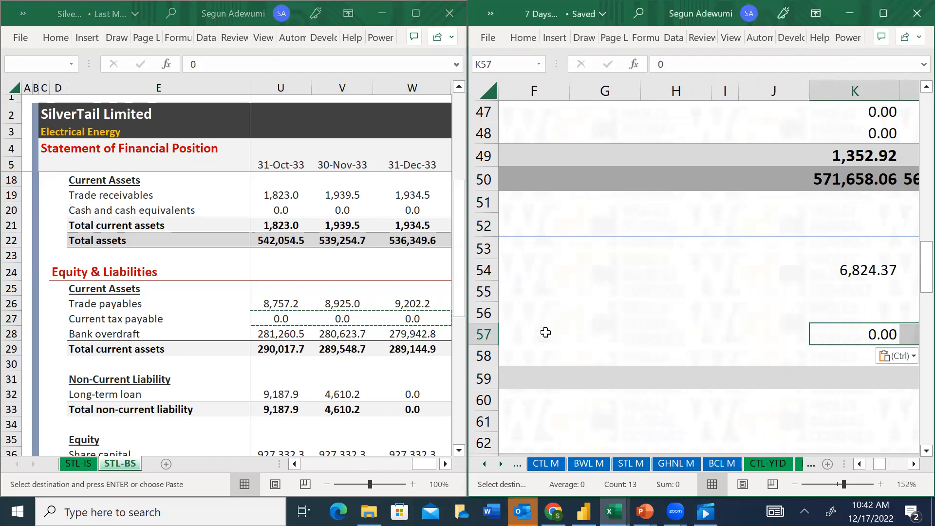
Copy SilverTail's Bank overdraft figures K28:W28 from the STL-BS sheet
click(267, 335)
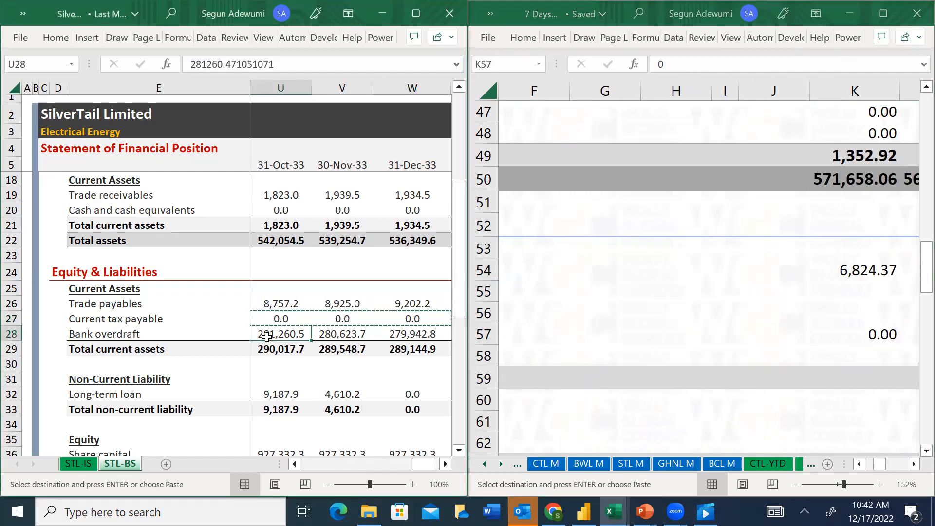
key(Left)
key(Left)
key(Left)
key(Left)
key(Left)
key(Left)
key(Left)
key(Left)
key(Left)
key(Left)
key(shift+Right)
key(shift+Right)
key(shift+Right)
key(shift+Right)
key(shift+Right)
key(shift+Right)
key(shift+Right)
key(shift+Right)
key(shift+Right)
key(shift+Right)
key(shift+Right)
key(shift+Right)
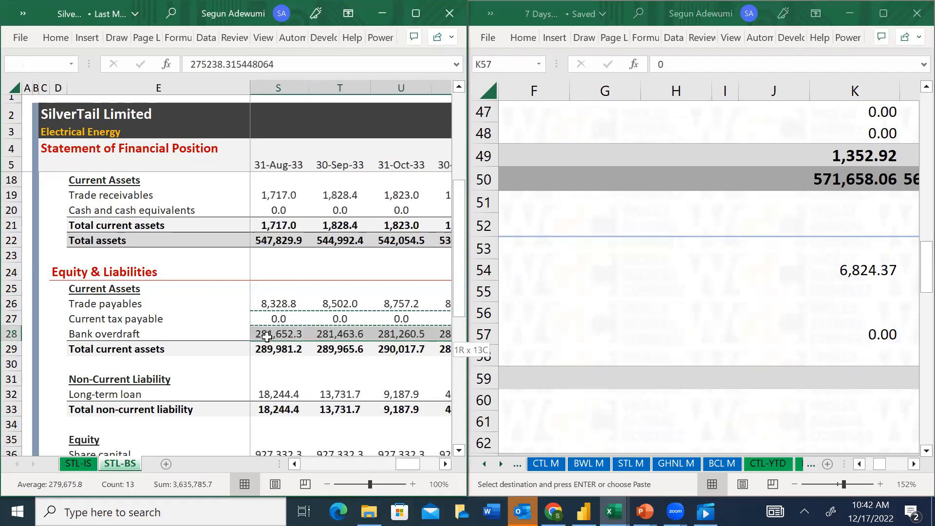
key(ctrl+c)
Paste the copied overdraft figures as values into the YTD sheet's Bank Overdraft row, starting at K58
click(890, 341)
click(876, 356)
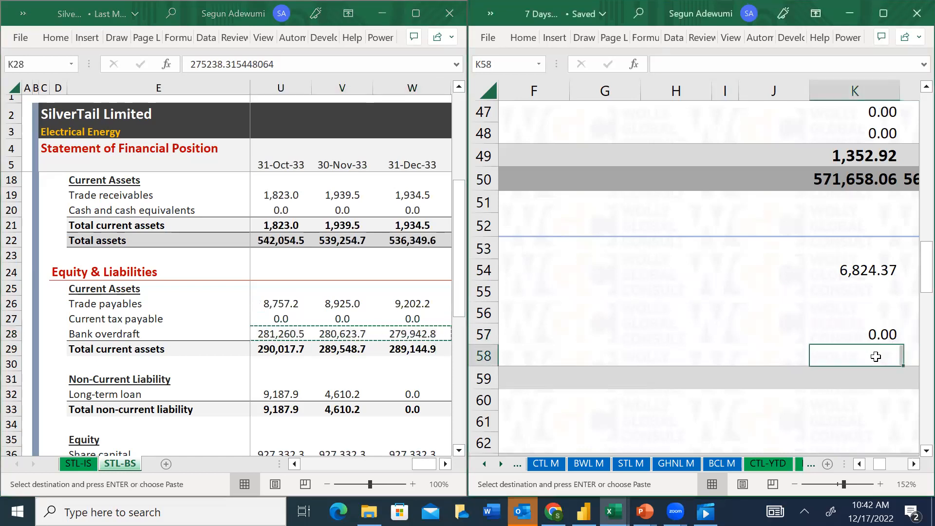
key(ctrl+alt+v)
key(v)
key(Return)
Enter 0 for Other Payables and Accruals in K55:K56 and fill the zeros across through column W
key(Up)
key(Up)
key(Up)
text(0)
key(Return)
text(0)
key(Return)
key(Up)
key(Up)
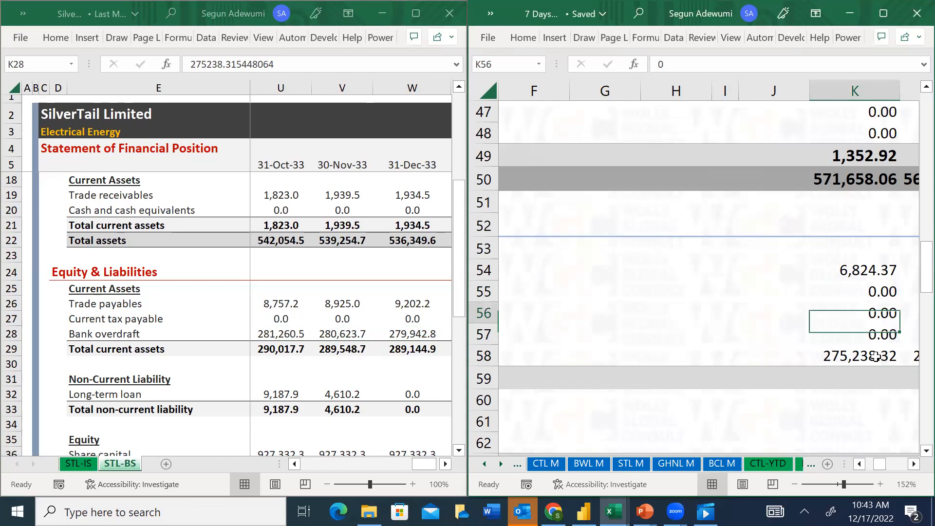
key(shift+Down)
key(ctrl+shift+Right)
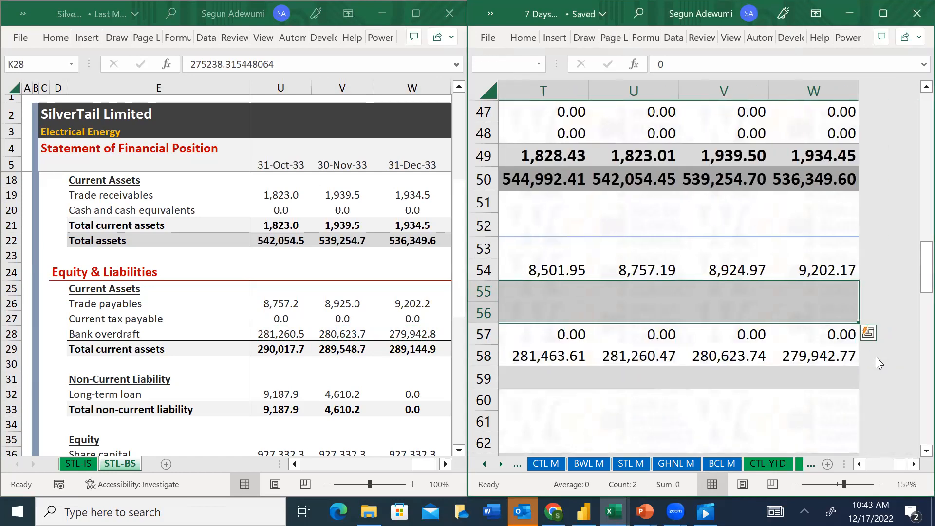
key(ctrl+r)
Sum rows 54 to 58 into the Total Current Liabilities row K59:W59 with AutoSum
key(Down)
key(Down)
key(Down)
key(Down)
key(Down)
key(Down)
key(Left)
key(Left)
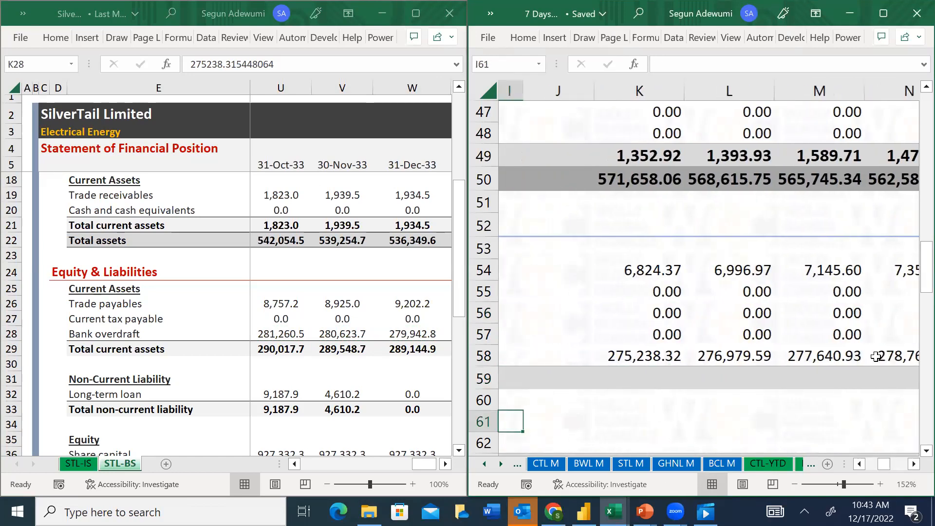
key(Right)
key(Right)
key(Right)
key(Up)
key(Up)
key(Up)
key(Left)
key(Down)
key(Up)
key(Up)
key(Up)
key(Up)
key(Up)
key(shift+Right)
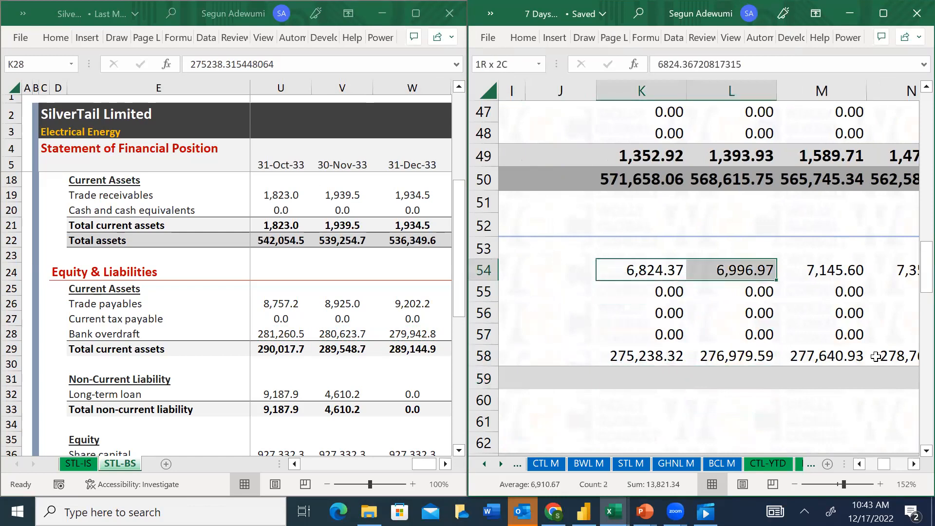
key(ctrl+shift+Right)
key(shift+Down)
key(shift+Down)
key(shift+Down)
key(shift+Down)
key(shift+Down)
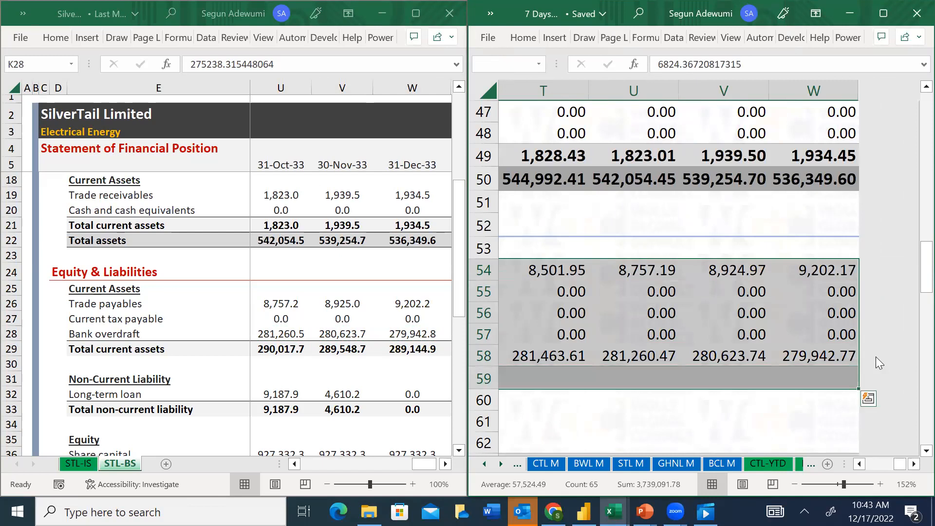
key(alt+equal)
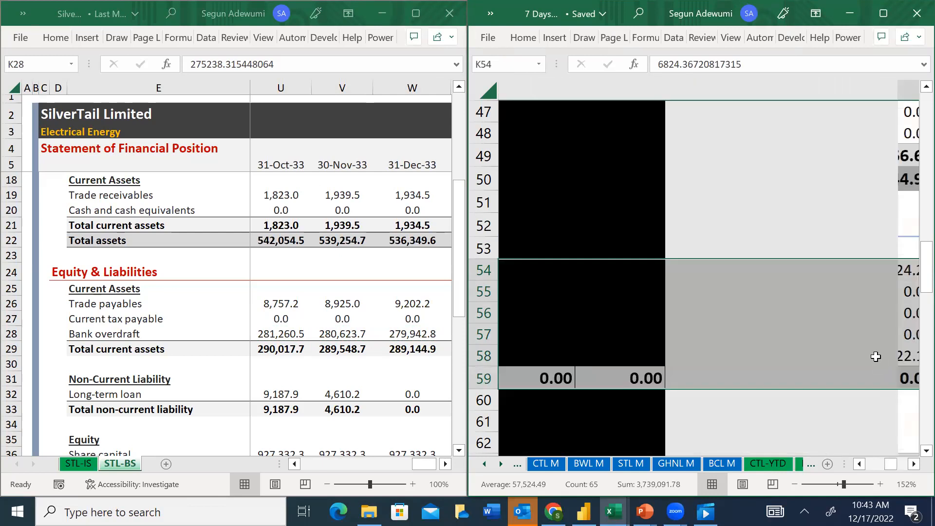
Review the Total Current Liabilities row and the line items of the Non-Current Liabilities section on the YTD sheet
key(Down)
key(Down)
key(Down)
key(Down)
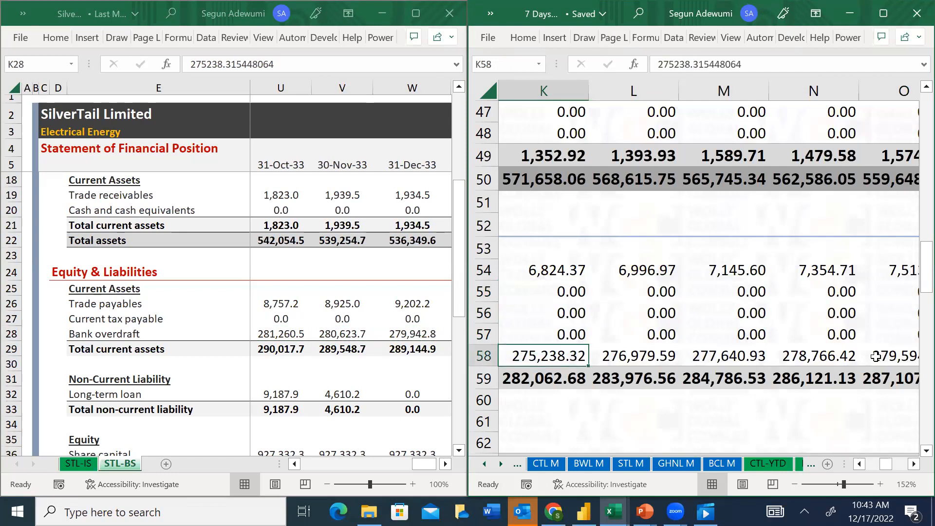
key(Left)
key(Left)
key(Left)
key(Right)
key(Right)
key(Right)
key(Right)
key(Down)
key(Down)
key(Down)
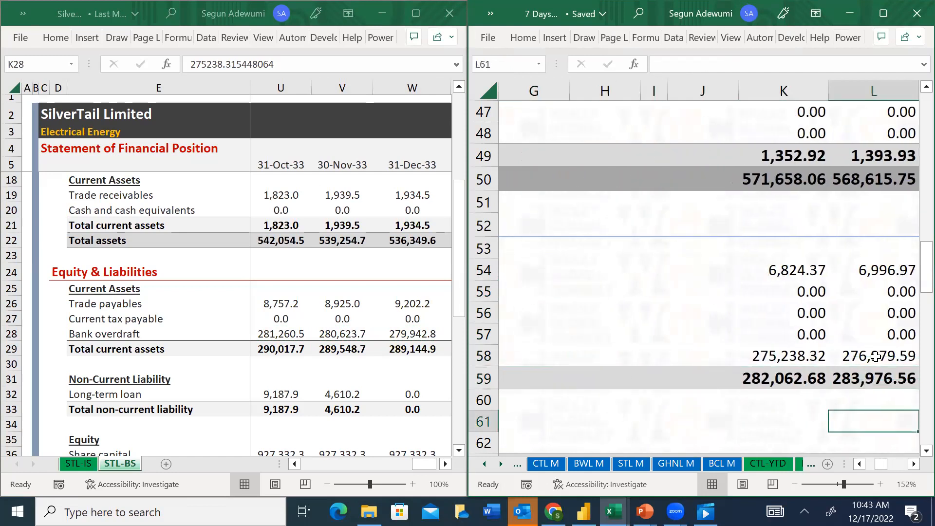
key(Left)
key(Left)
key(Left)
key(Left)
key(Left)
key(Left)
key(Left)
key(Left)
key(Left)
key(Left)
key(Left)
key(Right)
key(Right)
key(Down)
key(Down)
scroll(876, 357, down, 1)
key(Up)
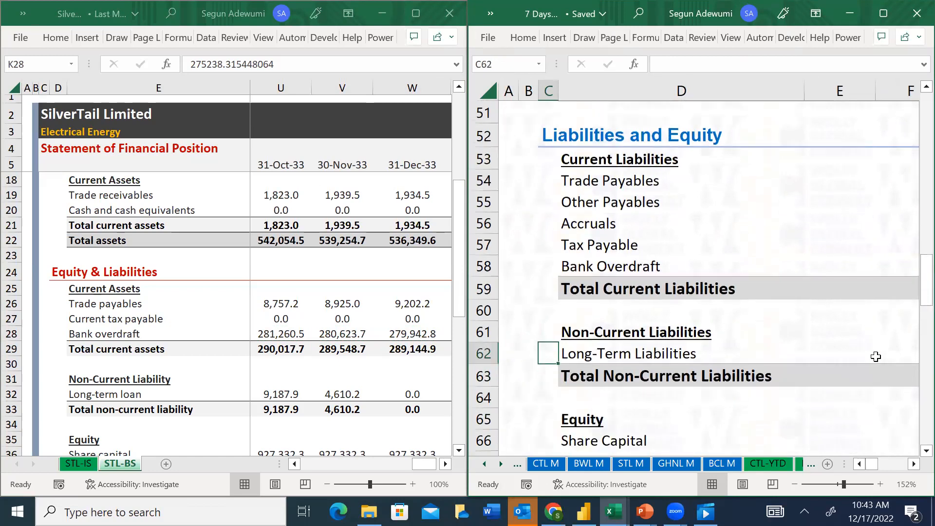
Copy SilverTail's Long-term loan figures K32:W32 from the STL-BS sheet
click(332, 393)
drag(344, 408, 345, 400)
click(346, 399)
key(ctrl+Left)
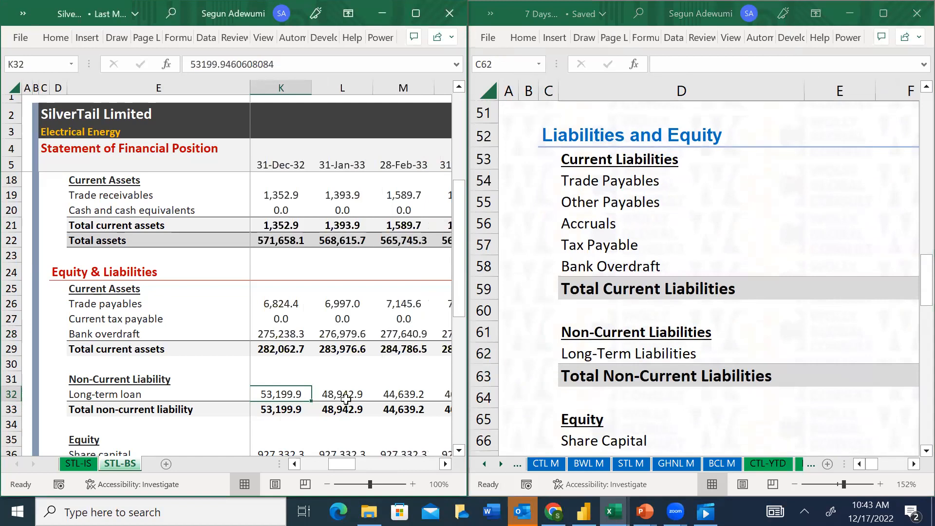
key(ctrl+shift+Right)
key(ctrl+c)
Paste the copied loan figures into the YTD sheet's Long-Term Liabilities row, starting at K62
click(635, 351)
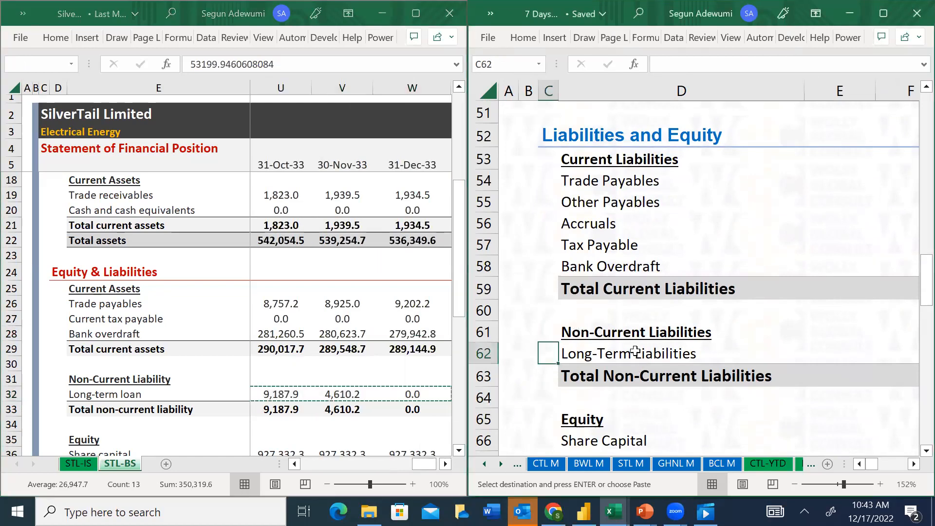
key(Right)
key(Right)
key(Right)
key(Right)
key(Right)
key(Right)
key(Right)
key(Right)
key(alt+e)
key(s)
key(Return)
key(Escape)
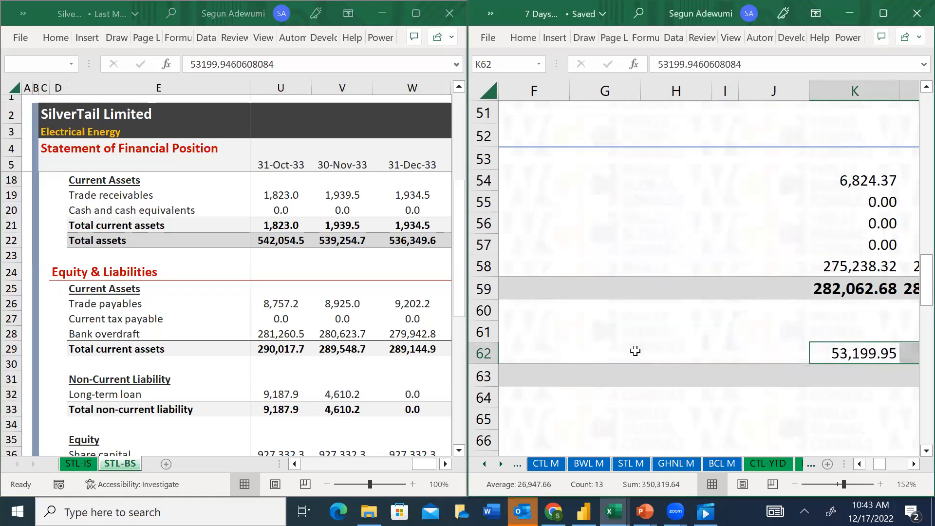
Copy SilverTail's Share capital and Retained earnings figures K36:W37 from the STL-BS sheet
key(Left)
key(Left)
key(Home)
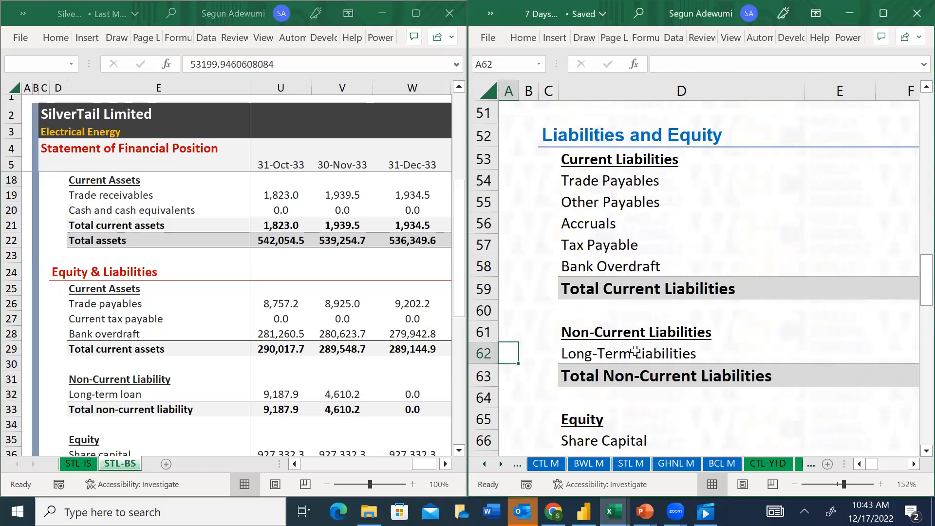
click(248, 415)
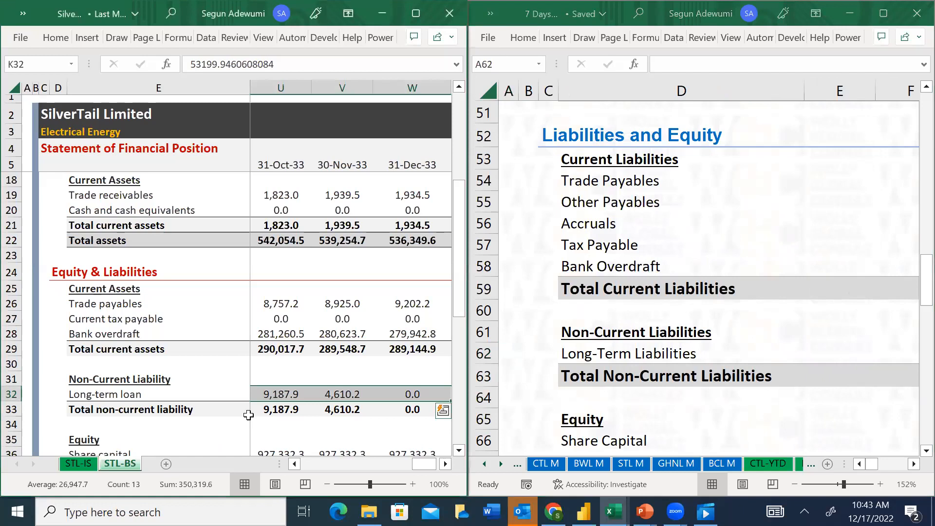
key(Down)
key(Down)
key(Down)
key(Down)
key(Down)
key(Down)
key(Down)
key(Down)
key(Up)
key(Up)
key(Up)
key(Up)
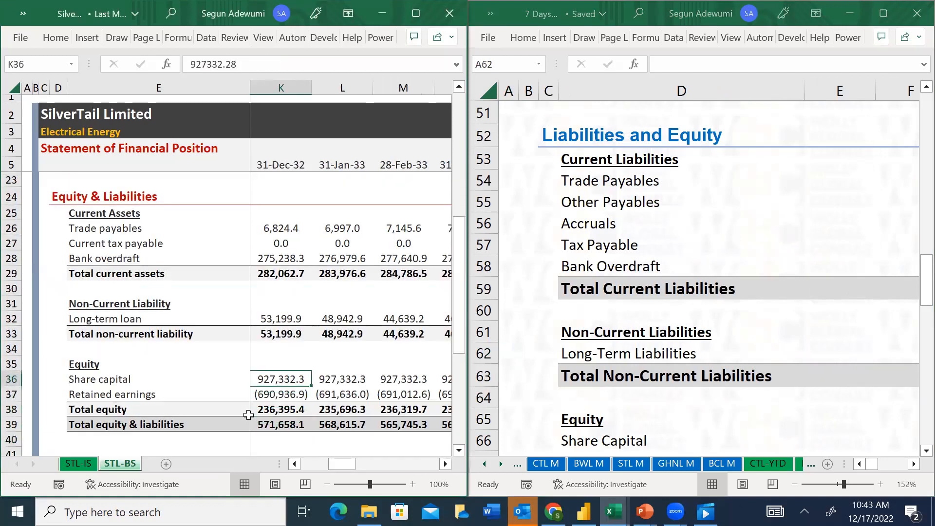
key(Left)
key(Left)
key(Left)
key(Left)
key(Left)
key(Right)
key(Right)
key(Right)
key(Right)
key(Right)
key(shift+Down)
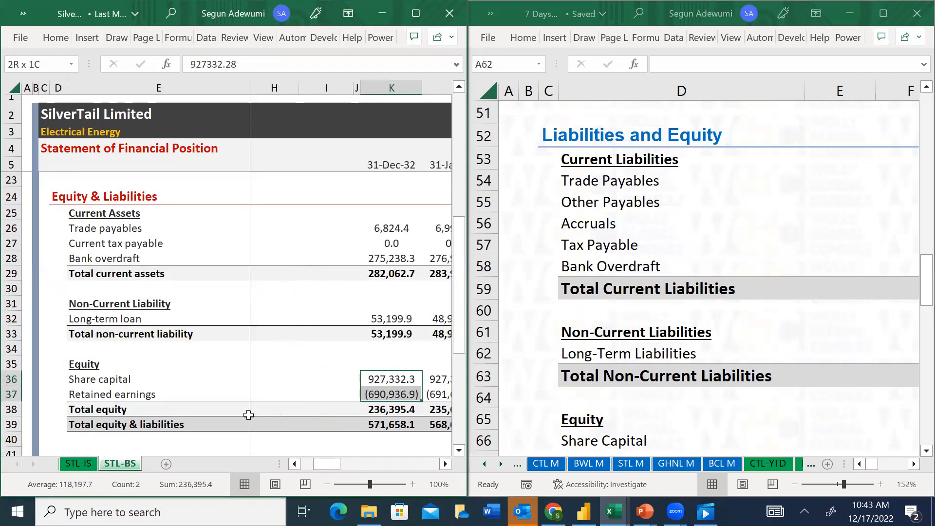
key(ctrl+shift+Right)
key(ctrl+c)
Paste the copied equity figures as values into the YTD sheet's Equity section, starting at the Share Capital cell K66
click(630, 439)
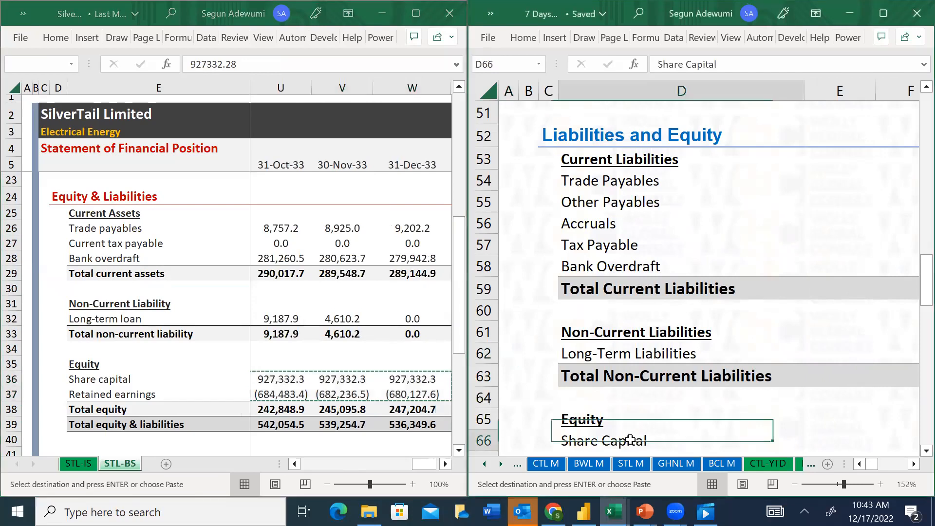
key(Right)
key(Right)
key(Right)
key(Right)
key(Right)
key(Right)
key(Right)
key(alt+e)
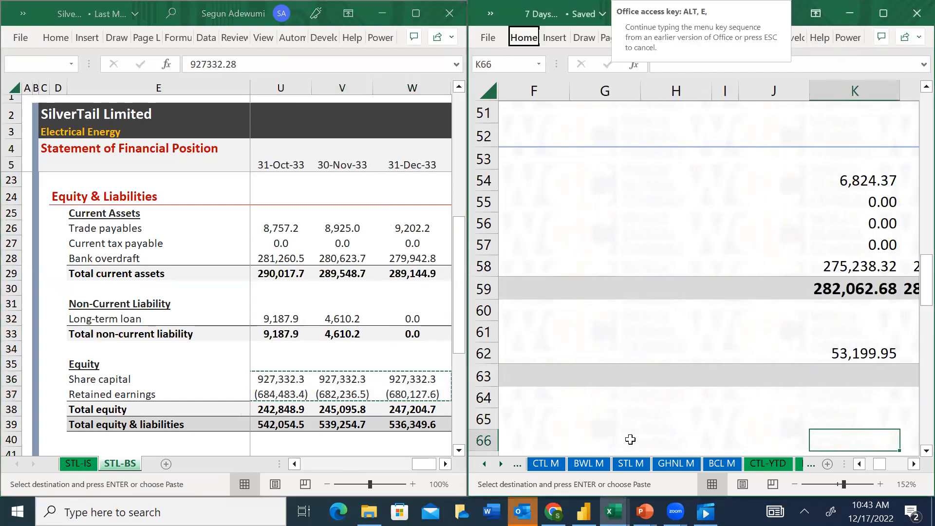
key(s)
key(v)
key(Return)
Enter the Total Non-Current Liabilities formula =SUM(K62) in K63
key(Up)
key(Up)
key(Up)
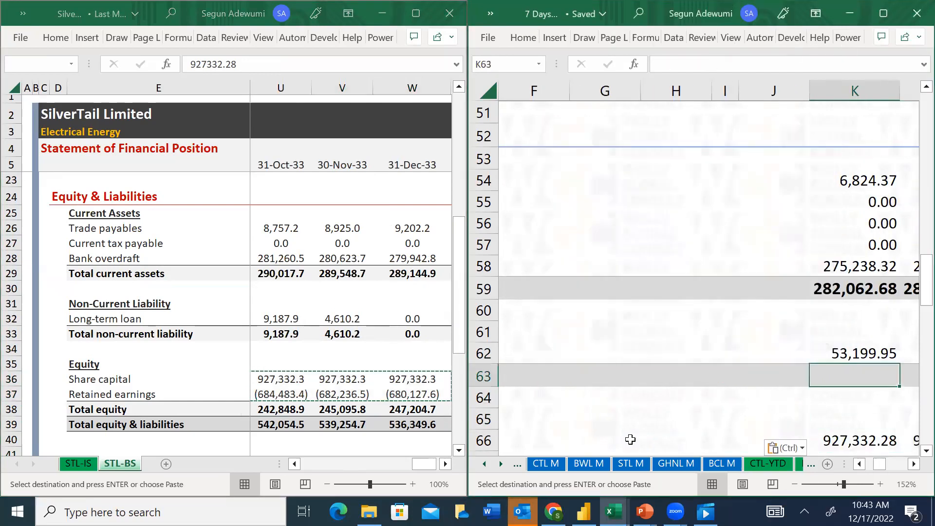
key(alt+equal)
key(Return)
key(Up)
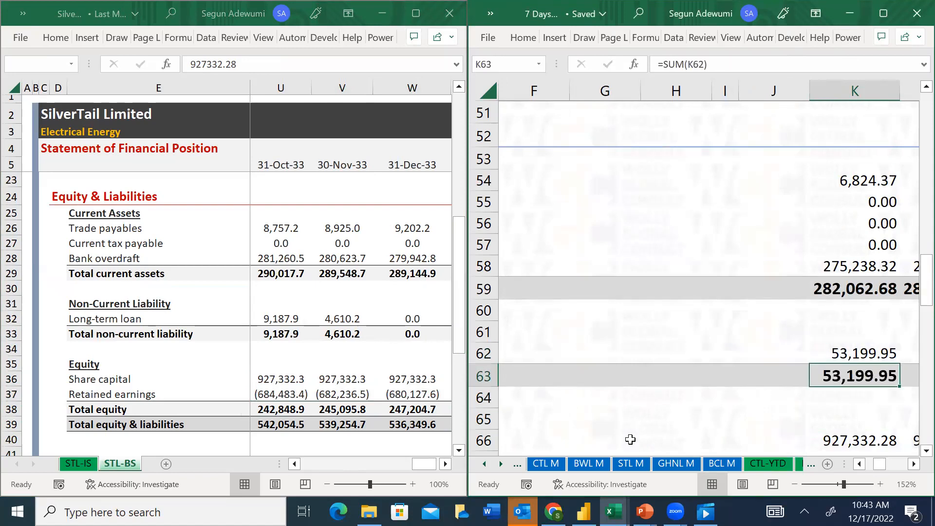
Fill the Total Non-Current Liabilities formula from K63 across to W63
key(ctrl+shift+Right)
key(ctrl+r)
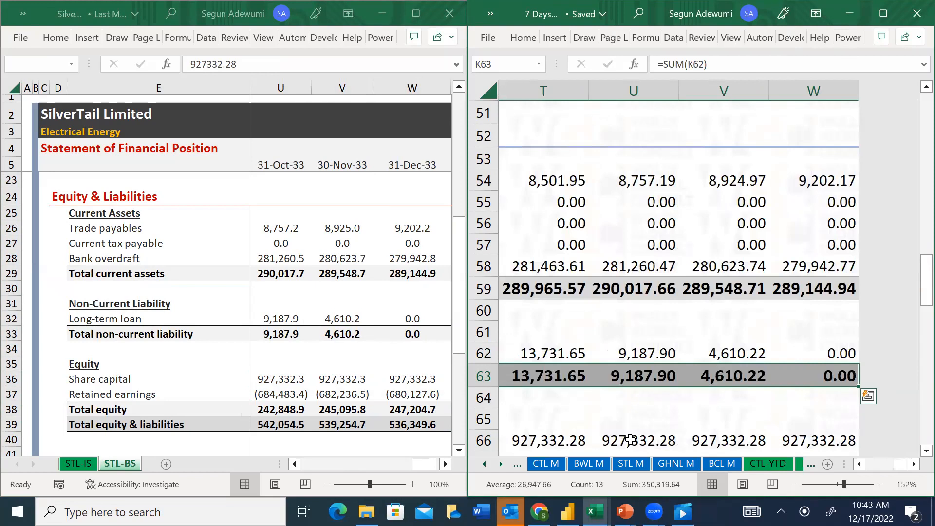
Enter 0 for Other Equity in K68 and fill it across to W68
key(Down)
key(Down)
key(Down)
key(Down)
key(Down)
key(Down)
key(Down)
key(Down)
key(Left)
key(Left)
key(Left)
key(Left)
key(Left)
key(Left)
key(Left)
key(Left)
key(Left)
key(Up)
key(Up)
key(Up)
key(Up)
key(Right)
key(Right)
key(Right)
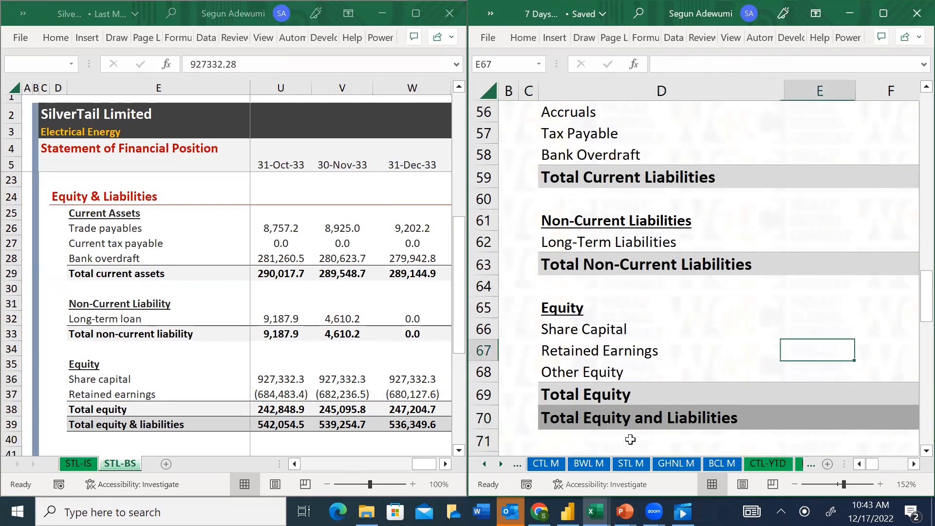
key(Right)
key(Right)
key(Right)
key(Right)
key(Right)
key(Right)
key(Down)
text(0)
key(ctrl+Return)
key(ctrl+shift+Right)
key(ctrl+r)
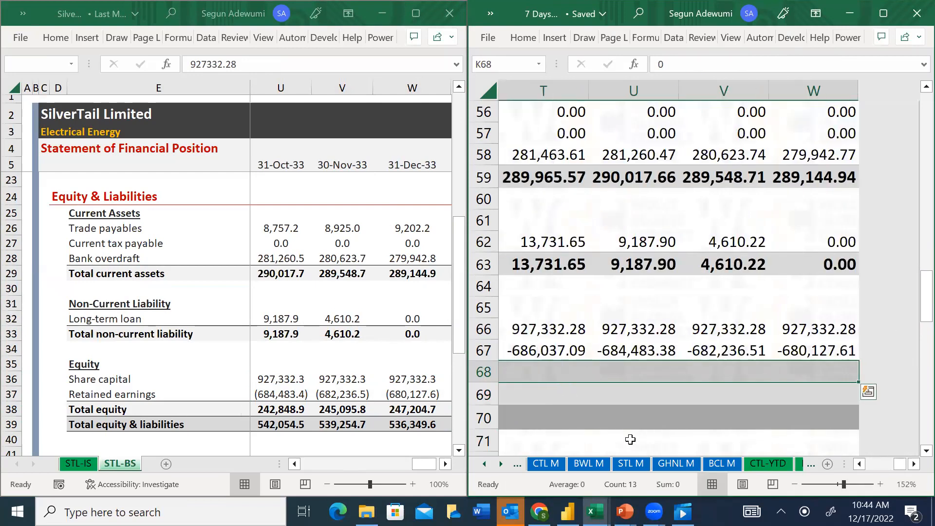
Enter the Total Equity formula =SUM(K66:K68) in K69
key(Down)
key(Down)
key(Down)
key(Up)
key(Up)
key(Up)
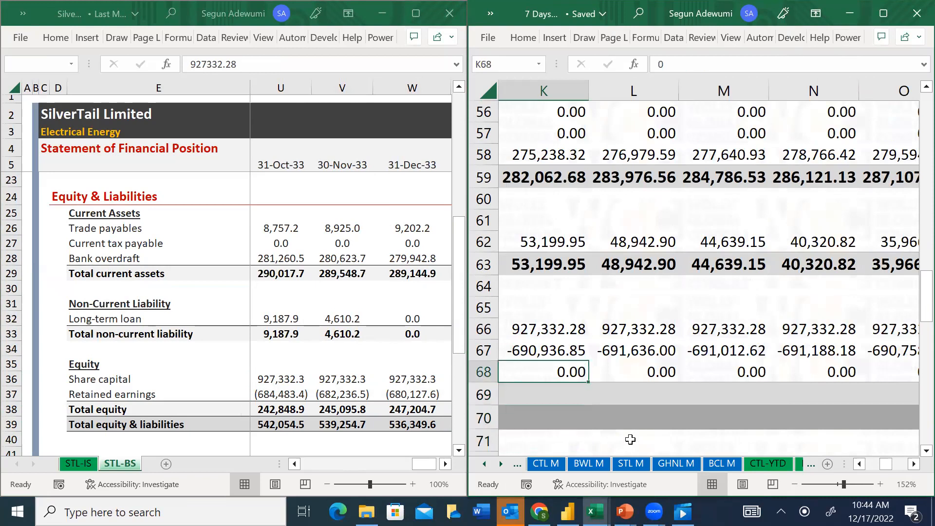
key(Down)
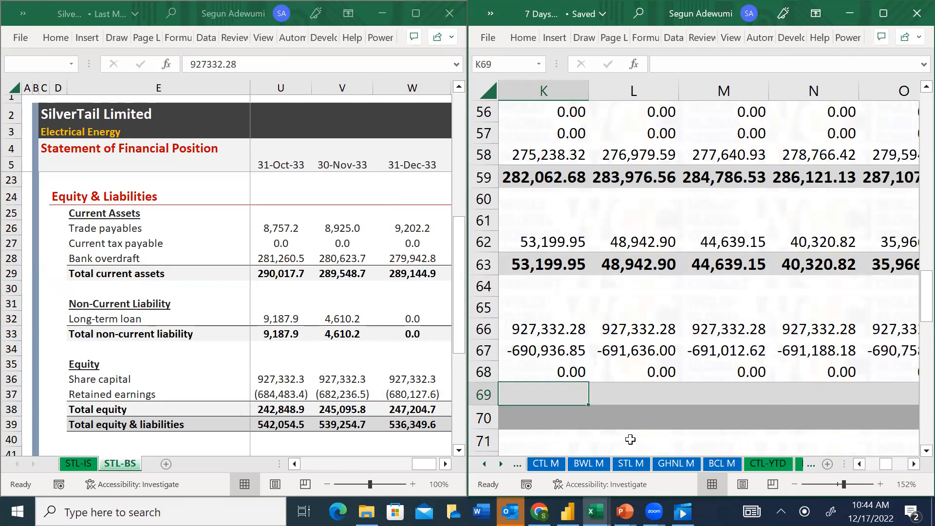
key(Left)
key(Left)
key(Left)
key(Left)
key(Left)
key(Left)
key(Right)
key(Right)
key(Right)
key(Right)
key(Right)
key(Right)
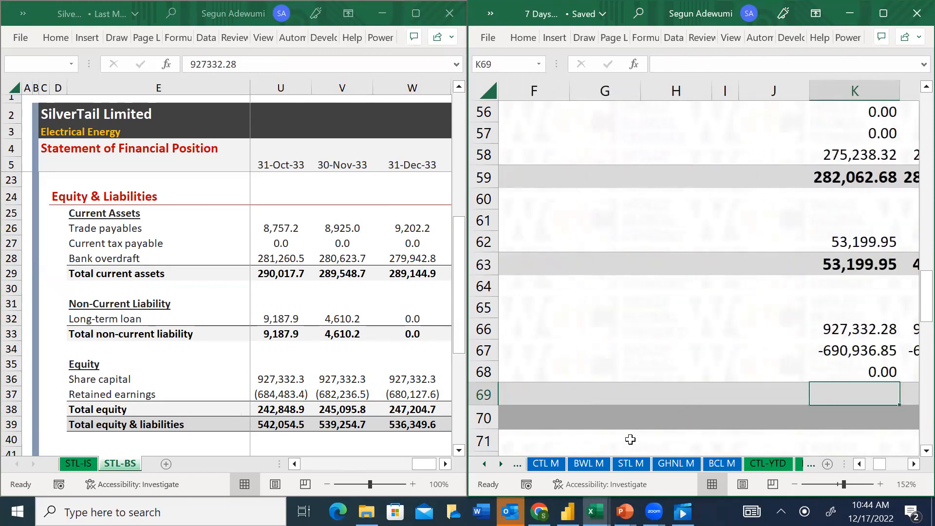
key(alt+equal)
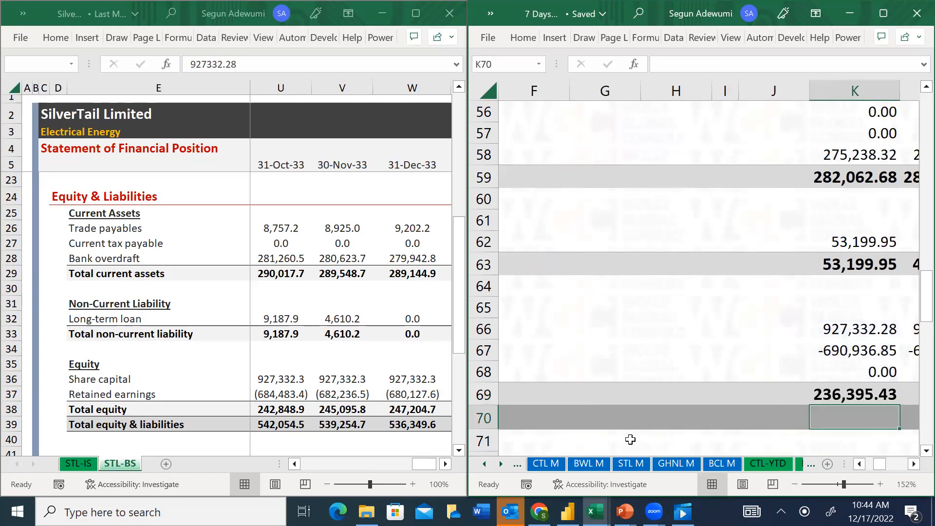
text(=)
key(Up)
key(Up)
key(Up)
key(Up)
key(Up)
key(Up)
key(Up)
key(Up)
key(Up)
key(Up)
key(Up)
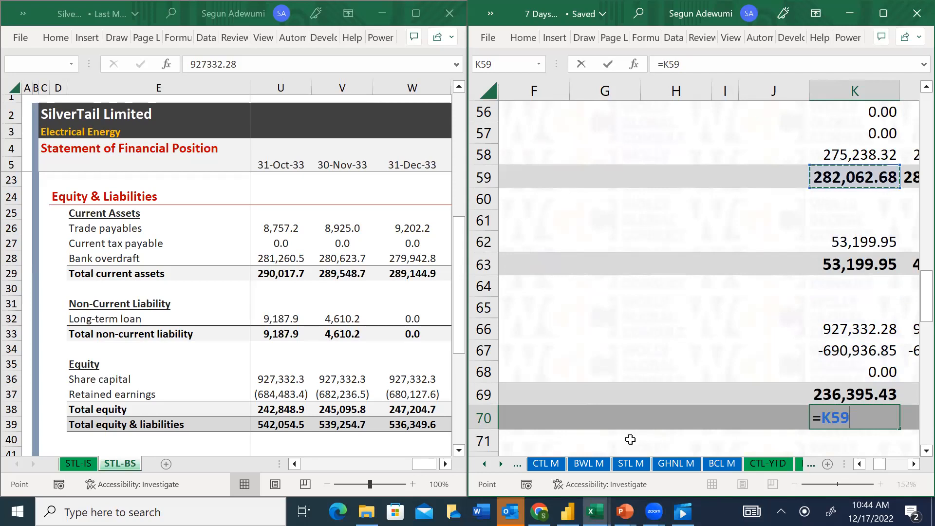
text(+)
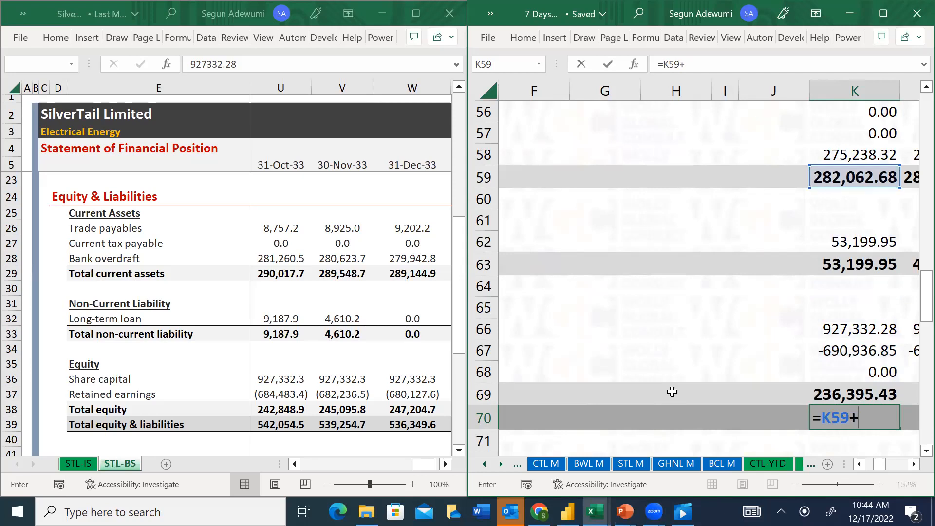
key(Escape)
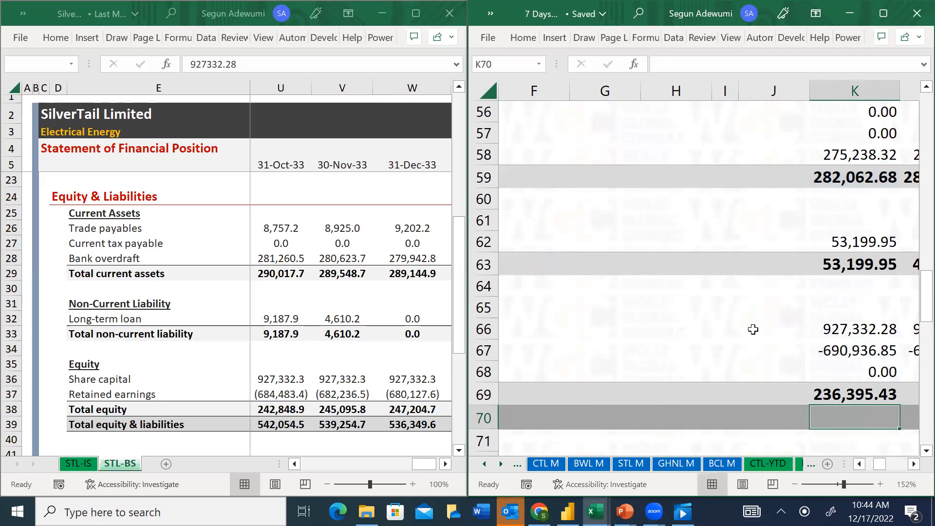
Enter the Total Equity and Liabilities formula =K59+K63+K69 in K70
click(872, 247)
key(Left)
key(Left)
key(Left)
key(Left)
key(Left)
key(Left)
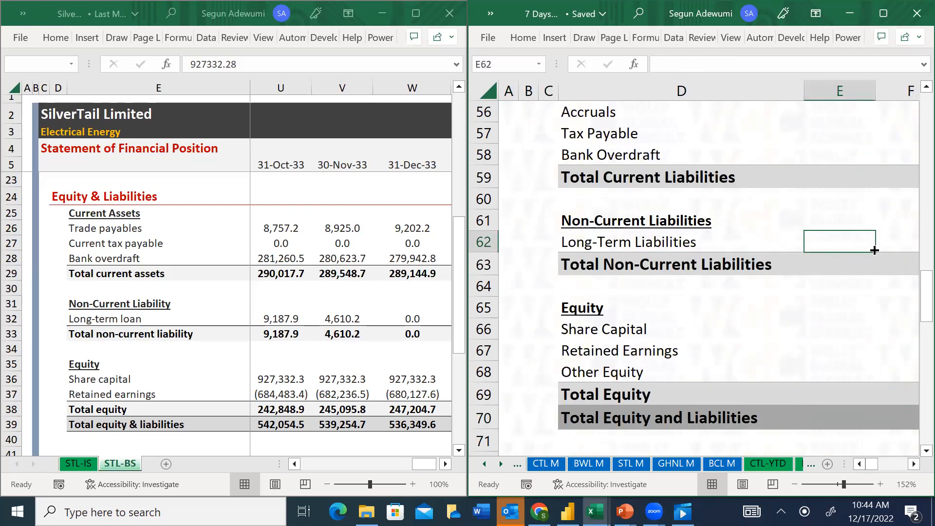
key(Right)
key(Right)
key(Right)
key(Right)
key(Right)
key(Right)
key(Down)
key(Down)
key(Down)
key(Down)
key(Down)
key(Down)
key(Down)
key(Down)
text(=)
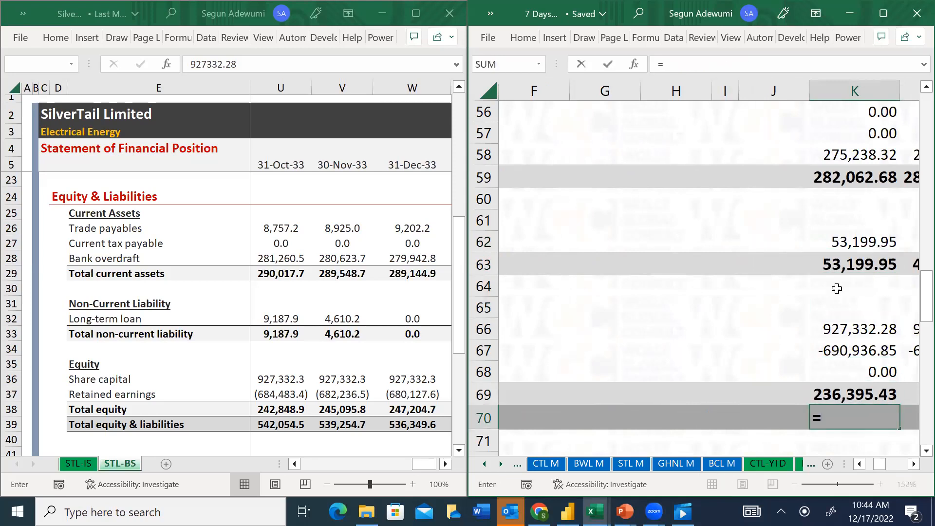
click(818, 176)
text(+)
click(851, 260)
text(+)
click(861, 396)
key(Return)
Fill the Total Equity and Total Equity and Liabilities formulas from K69:K70 across to column W
key(Up)
key(Up)
key(shift+Down)
key(ctrl+shift+Right)
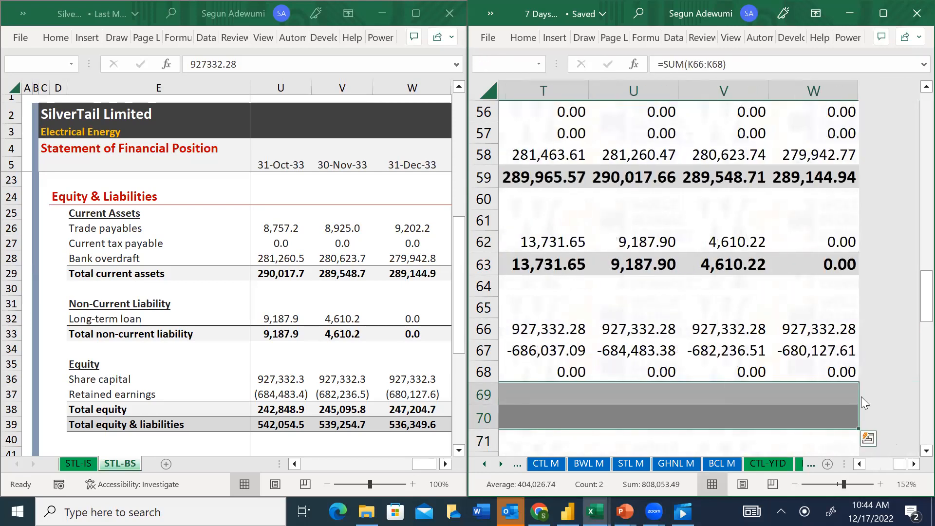
key(ctrl+r)
Look back over the YTD sheet's balance sheet up to the Earnings After Tax rows and across the months to column W
key(Down)
key(Down)
key(Down)
key(Down)
key(Down)
key(Down)
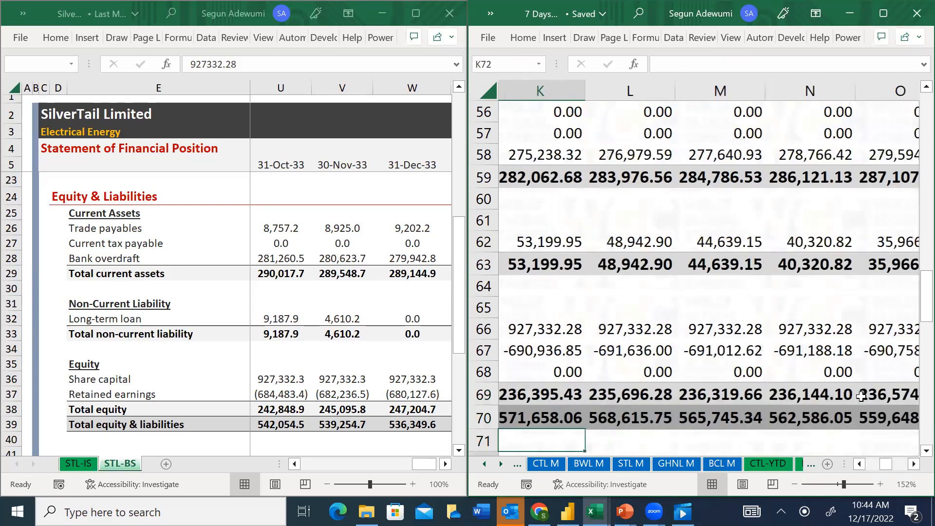
key(Left)
key(Left)
key(Left)
key(Left)
key(Left)
key(Left)
key(Left)
key(Left)
key(Left)
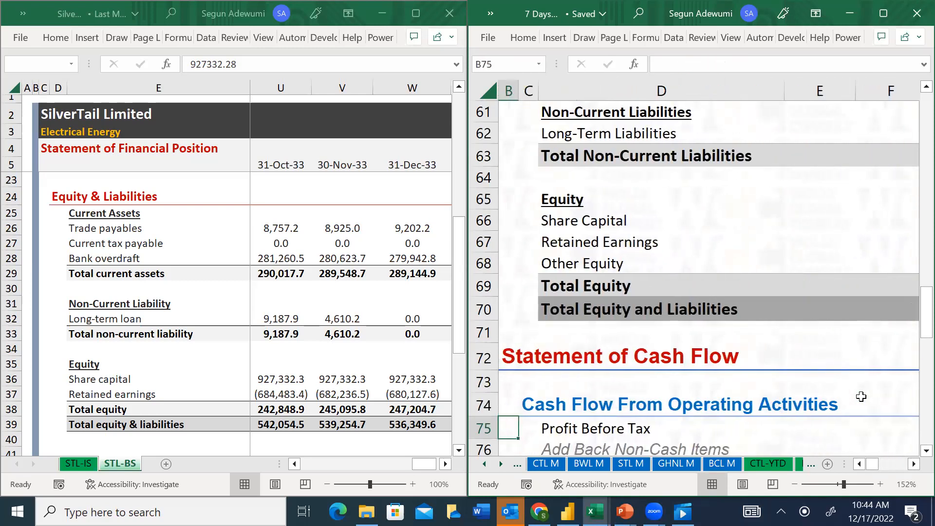
key(Up)
key(Up)
key(Up)
key(Up)
key(Up)
key(Up)
key(Up)
key(Up)
key(Up)
key(Up)
key(Up)
key(Up)
key(Up)
key(Up)
key(Up)
key(Up)
key(Up)
key(Up)
key(Up)
key(Up)
key(Up)
key(Up)
key(Up)
key(Up)
key(Up)
key(Up)
key(Up)
key(Up)
key(Up)
key(Up)
key(Up)
key(Up)
key(Up)
key(Up)
key(Up)
key(Up)
key(Up)
key(Up)
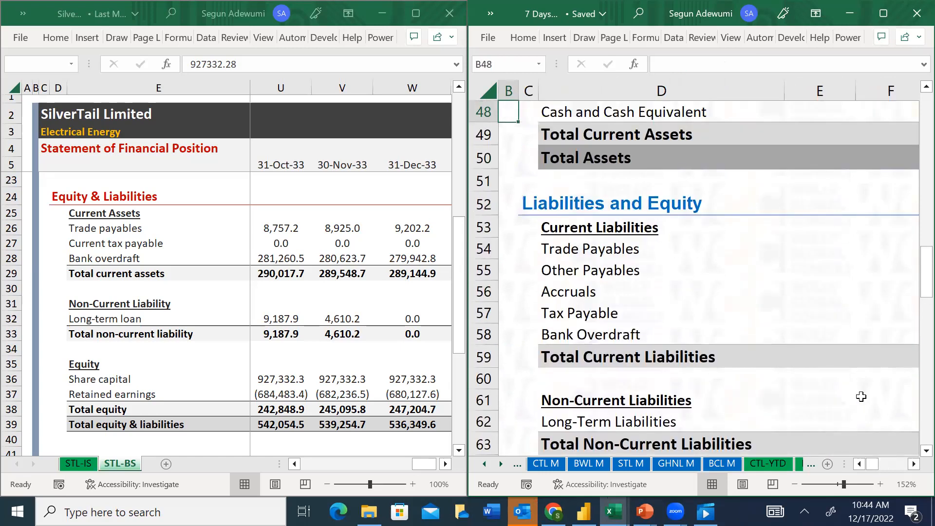
key(Up)
key(Up)
key(Up)
key(Up)
key(Up)
key(Up)
key(Up)
key(Up)
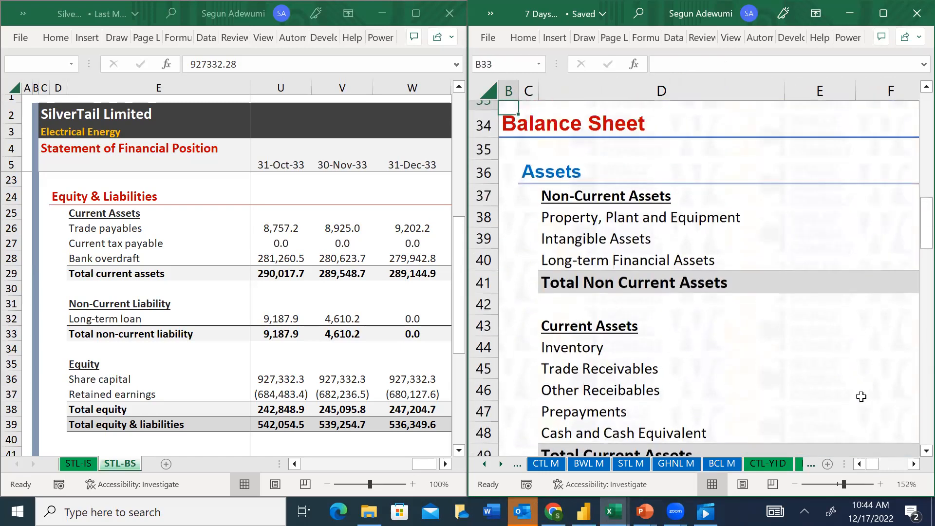
key(Down)
key(Down)
key(Down)
key(Down)
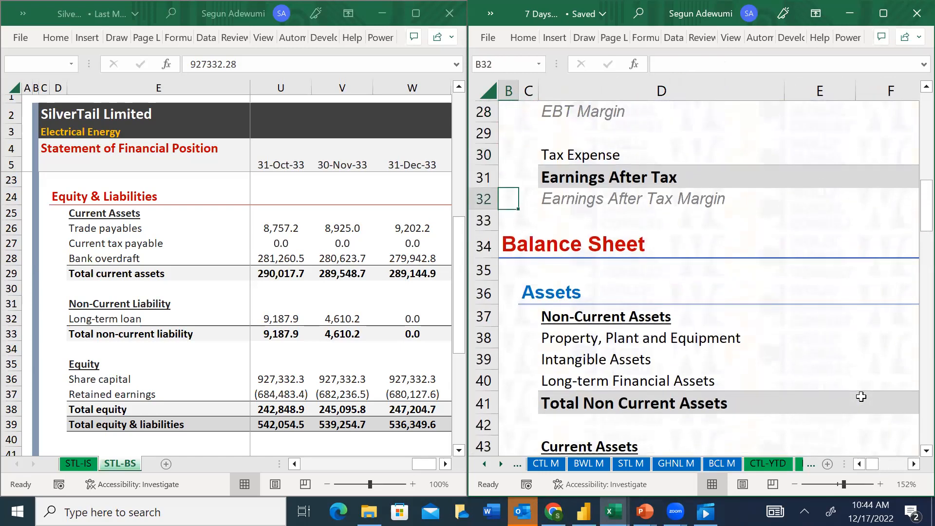
key(Right)
key(Right)
key(Right)
key(Right)
key(Right)
key(Right)
key(Right)
key(Right)
key(Right)
key(Right)
key(Right)
key(Right)
key(Right)
key(Right)
key(Right)
key(Right)
key(Right)
key(Right)
key(Right)
key(Right)
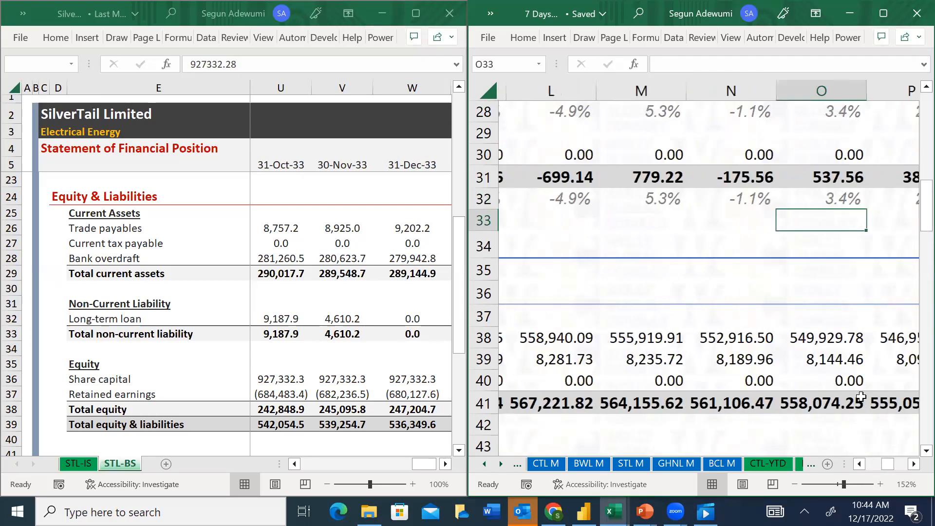
key(Left)
key(Left)
key(Left)
key(Left)
key(Left)
key(Left)
key(Left)
key(Left)
key(Left)
key(Left)
key(Left)
key(Left)
key(Left)
key(Left)
key(Left)
key(Left)
key(Left)
key(Left)
key(Left)
key(Left)
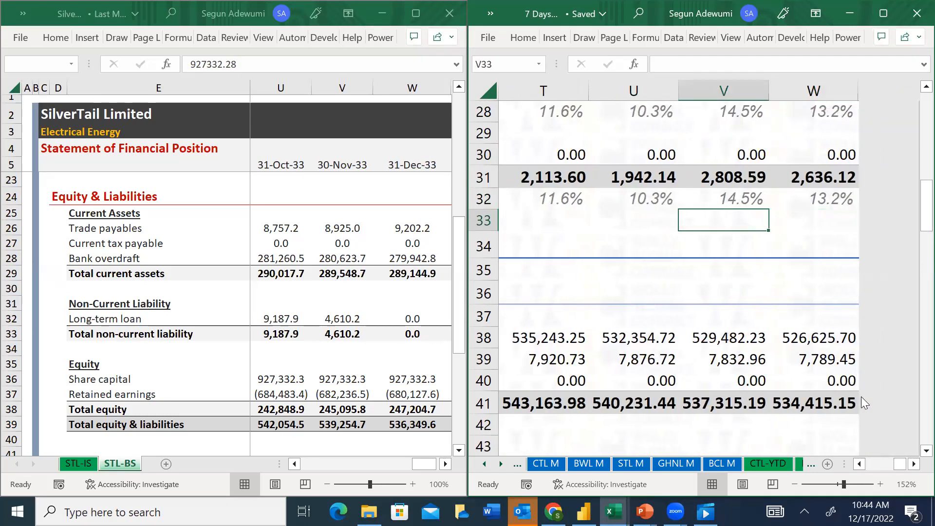
key(Down)
key(Down)
key(Down)
key(Down)
key(Down)
key(Down)
key(Down)
key(Down)
key(Down)
key(Down)
key(Down)
key(Down)
key(Down)
key(Down)
key(Down)
key(Down)
key(Down)
key(Down)
key(Down)
key(Down)
key(Down)
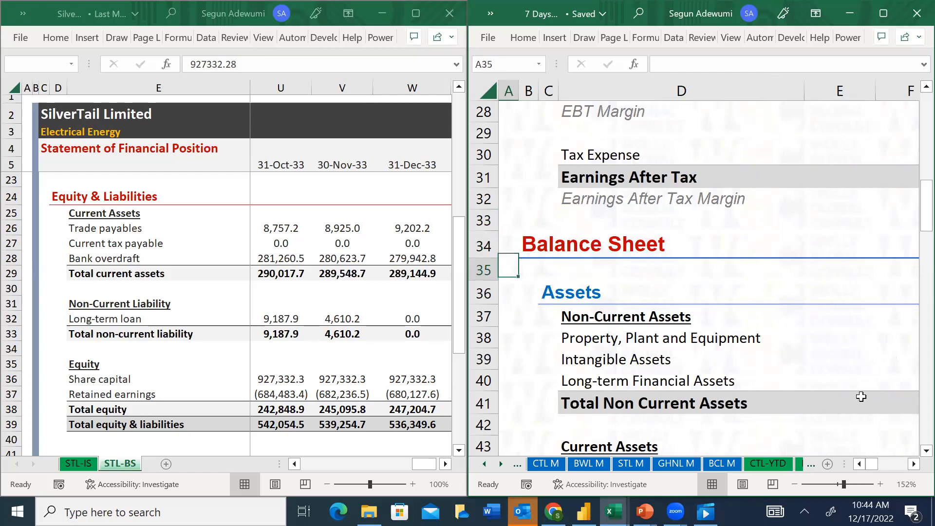
Compare Total Assets in row 50 with Total Equity and Liabilities in row 70
key(Right)
key(Right)
key(Right)
key(Right)
key(Right)
key(Right)
key(Right)
key(Right)
key(Right)
key(Right)
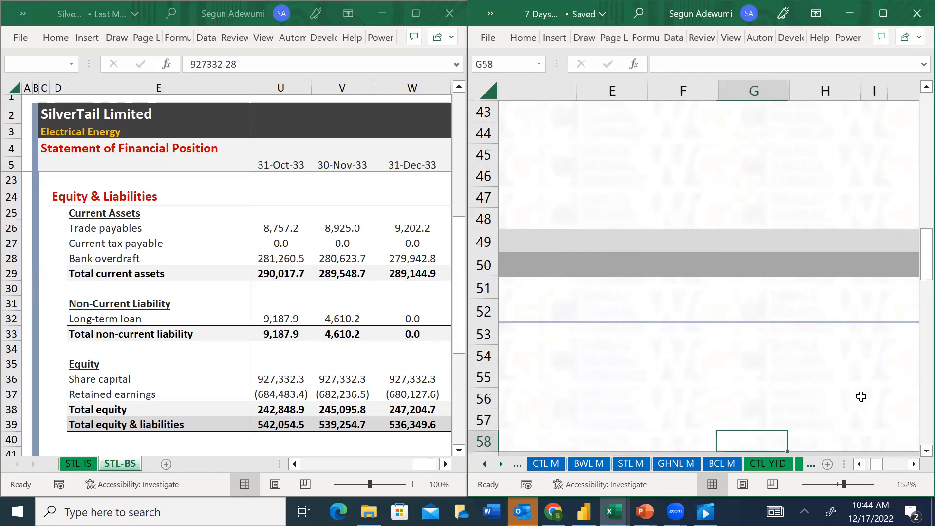
key(Up)
key(Up)
key(Up)
key(Up)
key(Up)
key(Up)
key(Up)
key(Up)
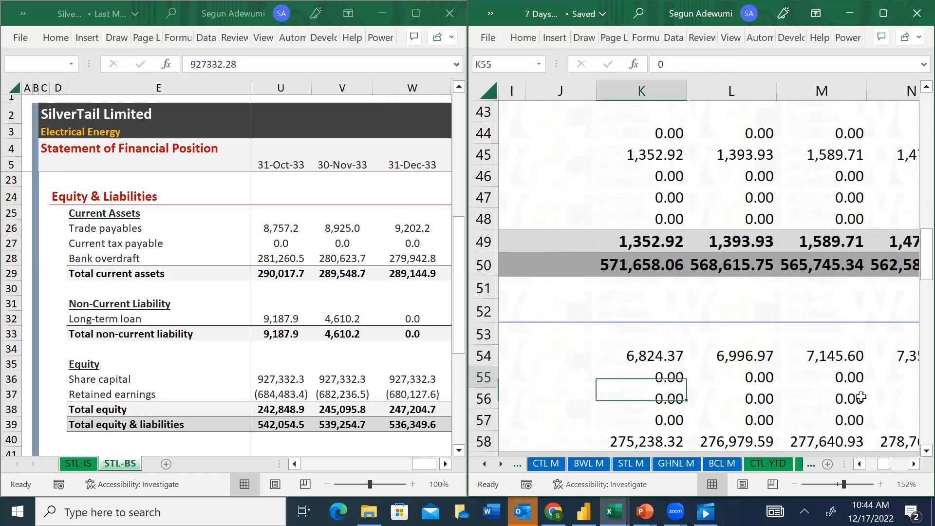
key(Down)
key(Down)
key(Down)
key(Down)
key(Down)
key(Down)
key(Down)
key(Down)
key(Down)
key(Down)
key(Down)
key(Down)
key(Down)
key(Down)
key(Down)
key(Down)
key(Down)
key(Down)
key(Down)
key(Down)
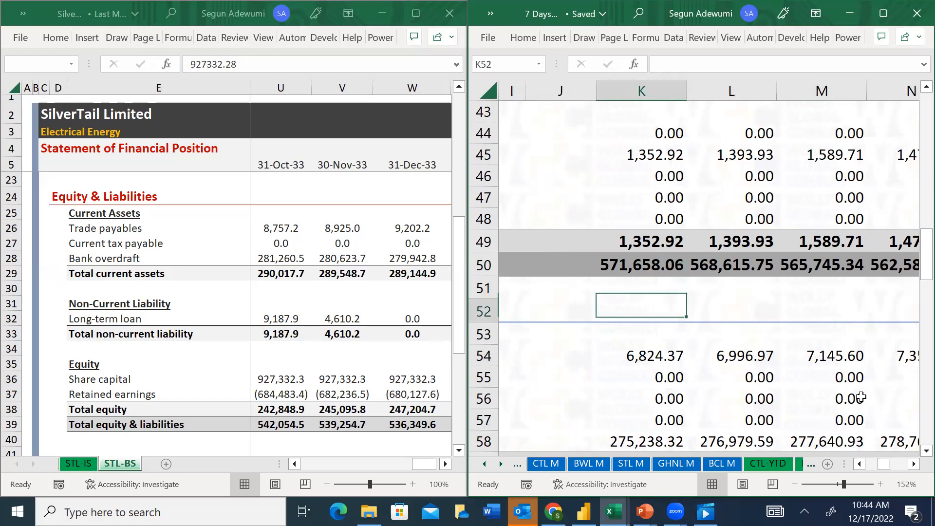
Go to the Profit Before Tax row of the Statement of Cash Flow and maximize the workbook window
key(Down)
key(Down)
key(Down)
key(Down)
key(Down)
key(Down)
key(Down)
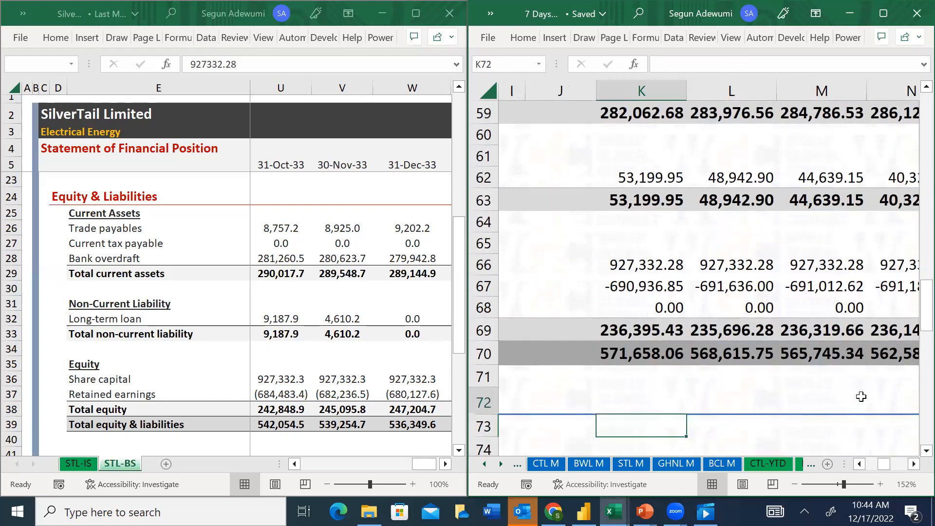
key(Down)
key(Left)
key(Left)
key(Left)
key(Left)
key(Left)
key(Left)
key(Left)
key(Left)
key(Left)
key(Left)
key(Up)
key(Up)
key(Up)
key(Right)
key(Right)
key(Right)
key(Right)
key(Right)
key(Right)
key(Right)
key(Right)
key(Right)
key(Right)
key(Right)
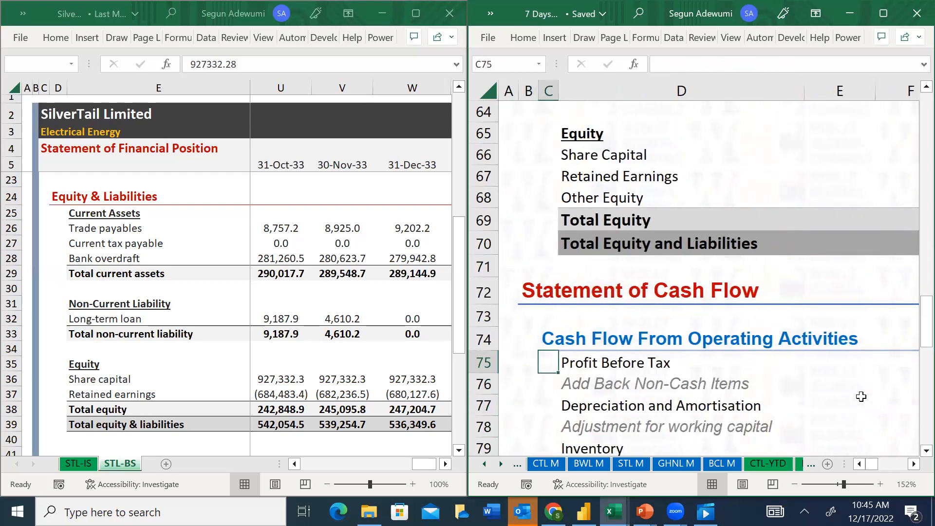
key(Left)
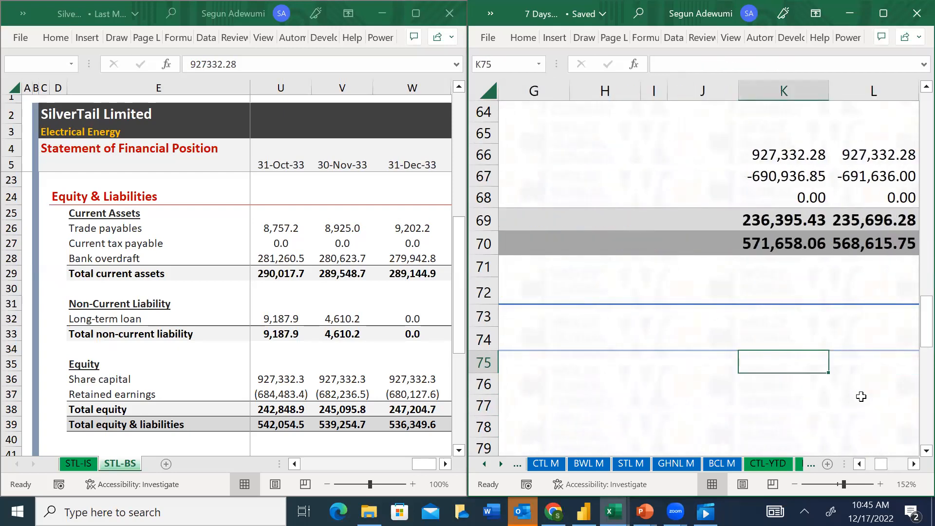
click(883, 13)
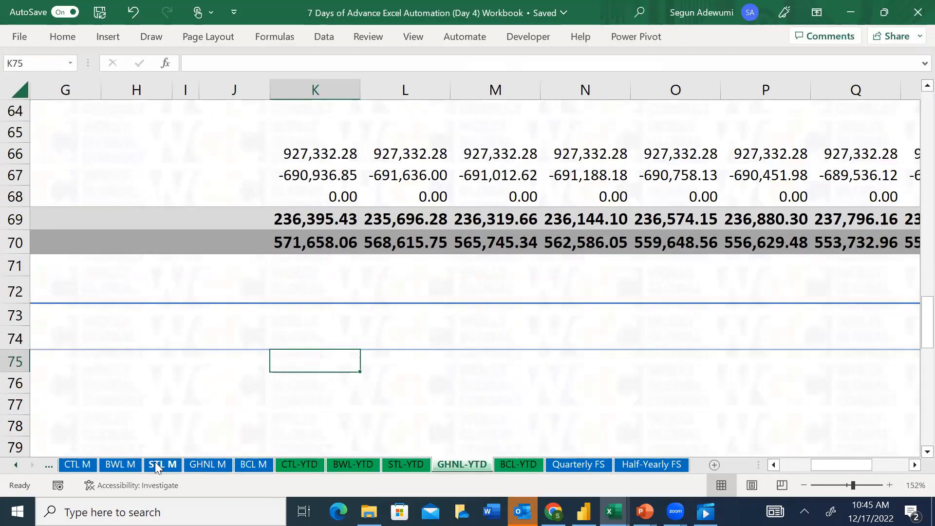
Link the cash flow's Profit Before Tax cell K75 to the income statement's Earnings Before Tax in column K
key(Left)
key(Left)
key(Left)
key(Left)
key(Left)
key(Left)
key(Left)
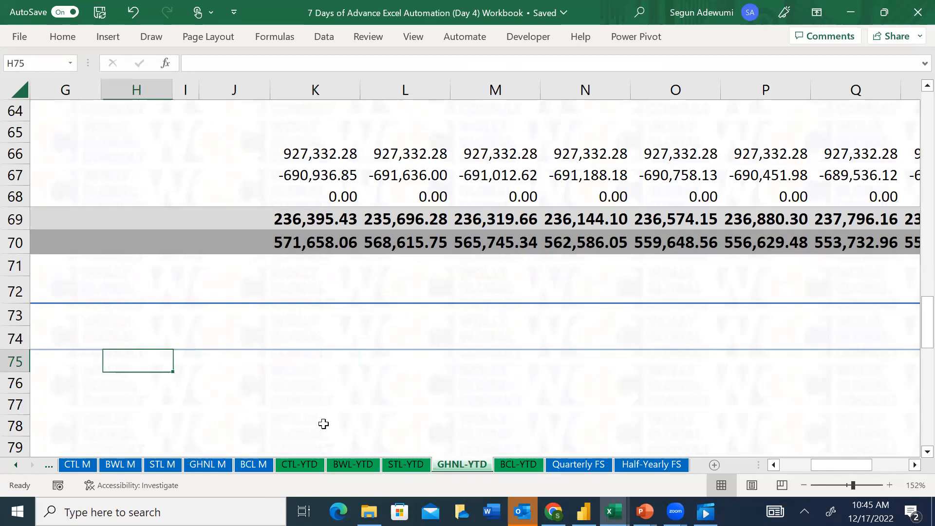
key(Right)
key(Right)
key(Right)
key(Right)
key(Right)
key(Right)
key(Right)
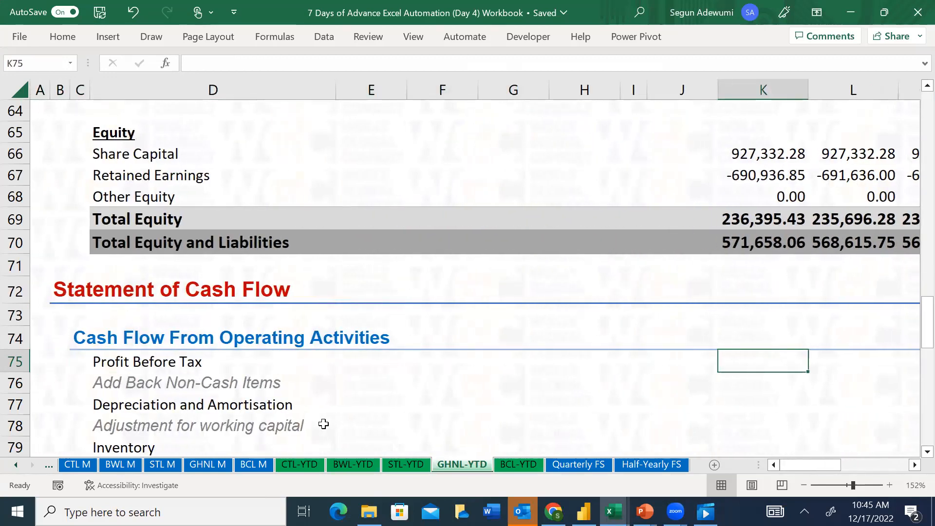
text(=)
key(Up)
key(Up)
key(Up)
key(Up)
key(Up)
key(Up)
key(Up)
key(Up)
key(Up)
key(Up)
key(Up)
key(Up)
key(Up)
key(Up)
key(Up)
key(Up)
key(Up)
key(Up)
key(Up)
key(Up)
key(Up)
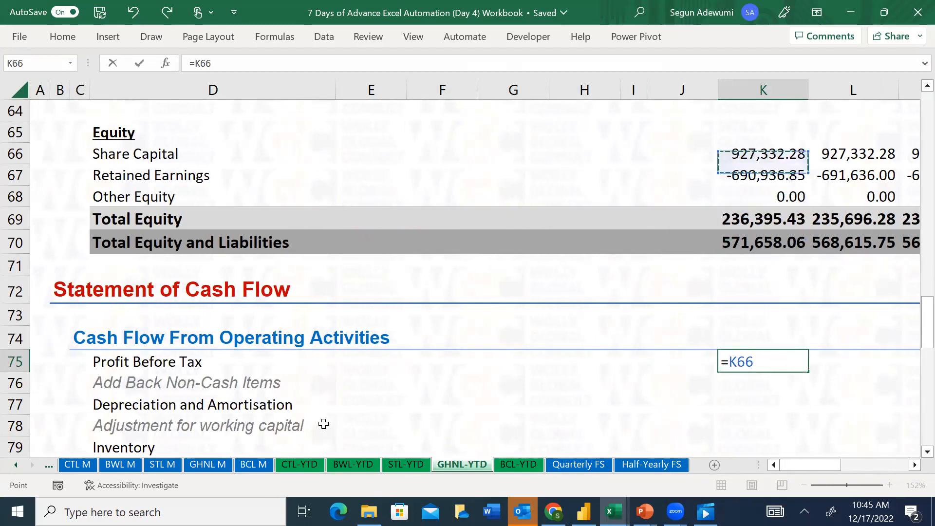
key(Up)
key(Up)
key(Up)
key(Up)
key(Up)
key(Up)
key(Up)
key(Up)
key(Up)
key(Up)
key(Up)
key(Up)
key(Up)
key(Up)
key(Up)
key(Up)
key(Up)
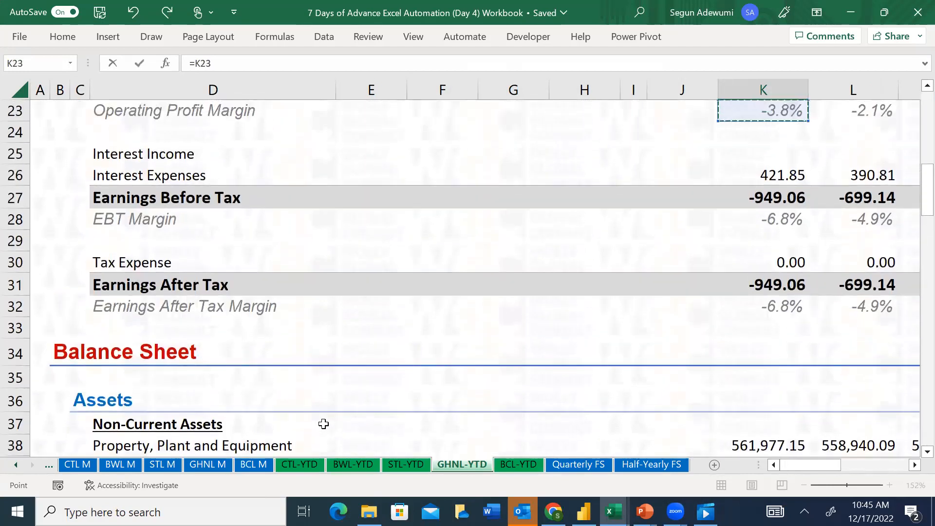
key(Down)
key(Down)
key(Down)
key(Down)
key(Return)
Start a cell-reference formula for Depreciation and Amortisation in K77, pointing to the sections above in column K
key(Down)
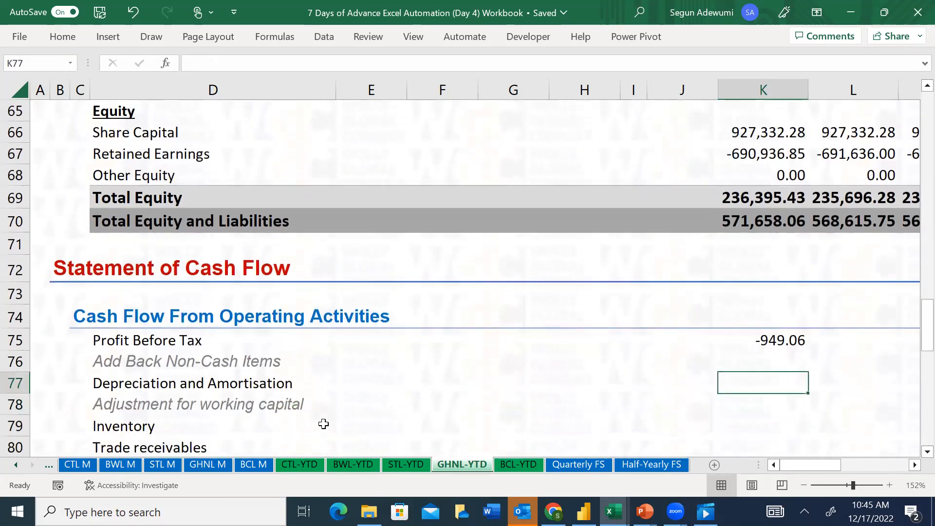
text(=)
key(Up)
key(Up)
key(Up)
key(Up)
key(Up)
key(Up)
key(Up)
key(Up)
key(Up)
key(Up)
key(Up)
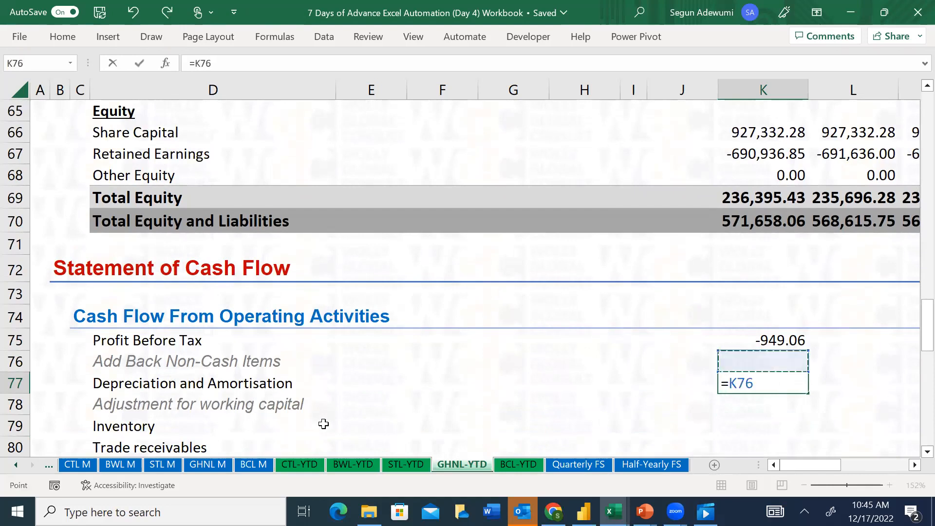
key(Up)
key(Up)
key(Up)
key(Up)
key(Up)
key(Up)
key(Up)
key(Up)
key(Up)
key(Up)
key(Up)
key(Up)
key(Up)
key(Up)
key(Up)
key(Up)
key(Up)
key(Up)
key(Up)
key(Up)
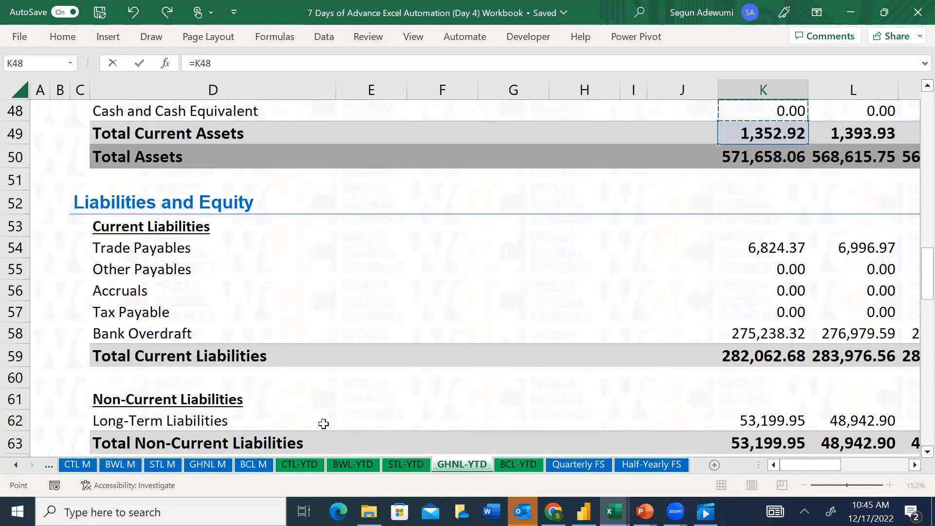
key(Up)
key(Up)
key(Up)
key(Up)
key(Up)
key(Up)
key(Up)
key(Up)
key(Up)
key(Up)
key(Up)
key(Up)
key(Up)
key(Up)
key(Up)
key(Up)
key(Up)
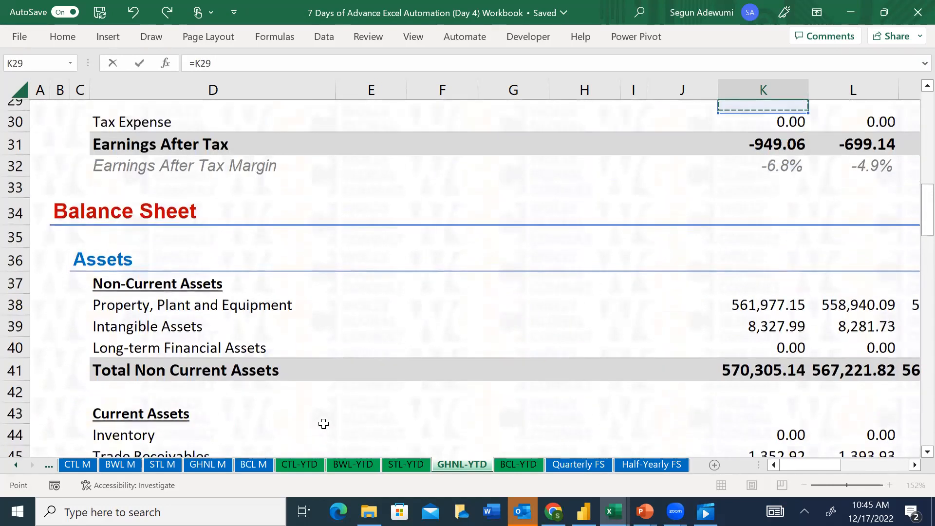
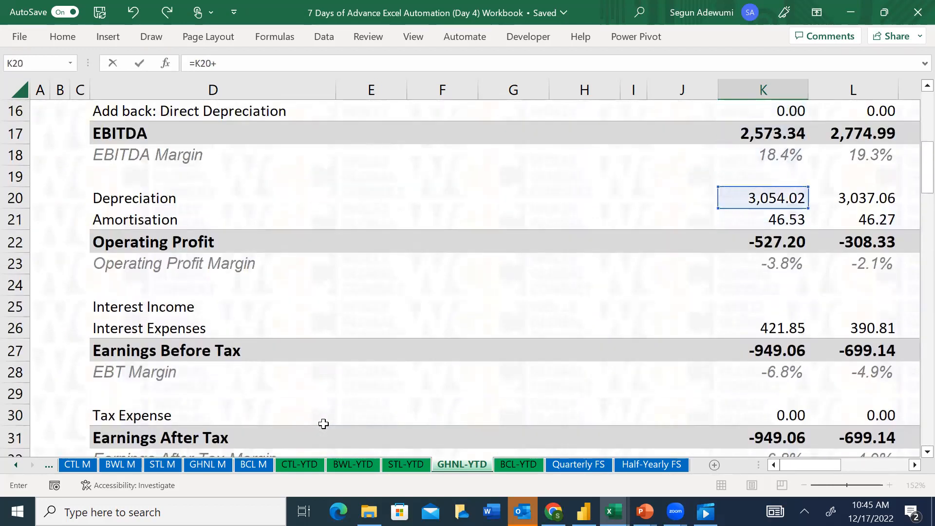
Complete the Depreciation and Amortisation formula in K77 as the sum of K20 and K21
key(Return)
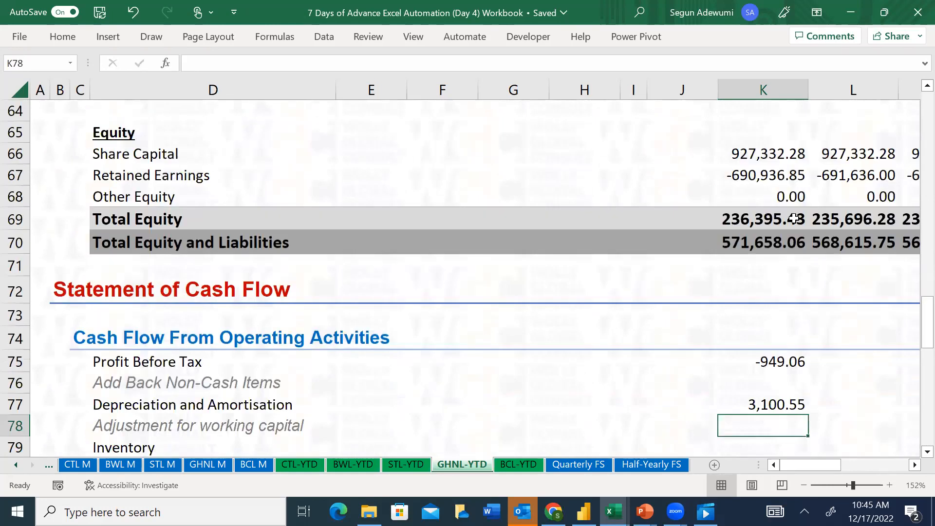
key(Down)
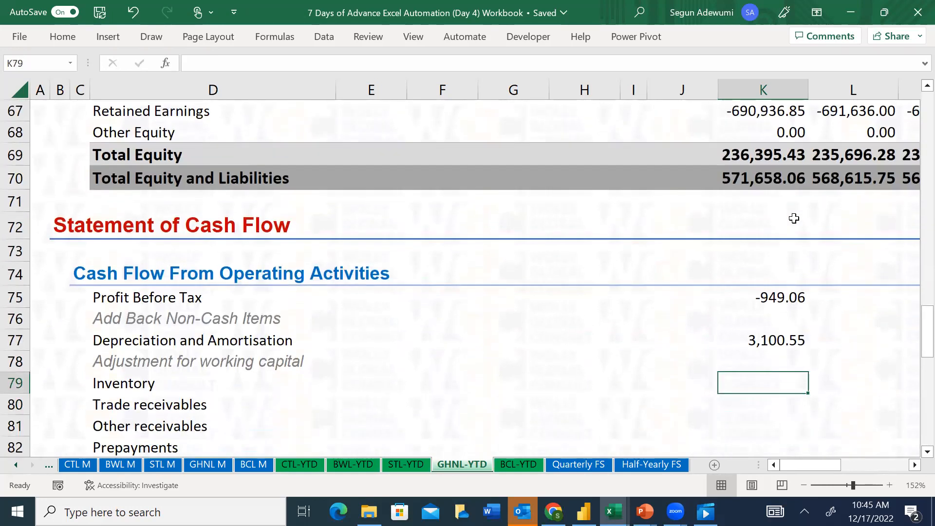
Check which period the header rows give for column K and review the statements above the cash flow
key(Up)
key(Up)
key(Up)
key(Up)
key(Up)
key(Up)
key(Up)
key(Up)
key(Up)
key(Up)
key(Up)
key(Up)
key(Up)
key(Up)
key(Up)
key(Up)
key(Up)
key(Up)
key(Up)
key(Up)
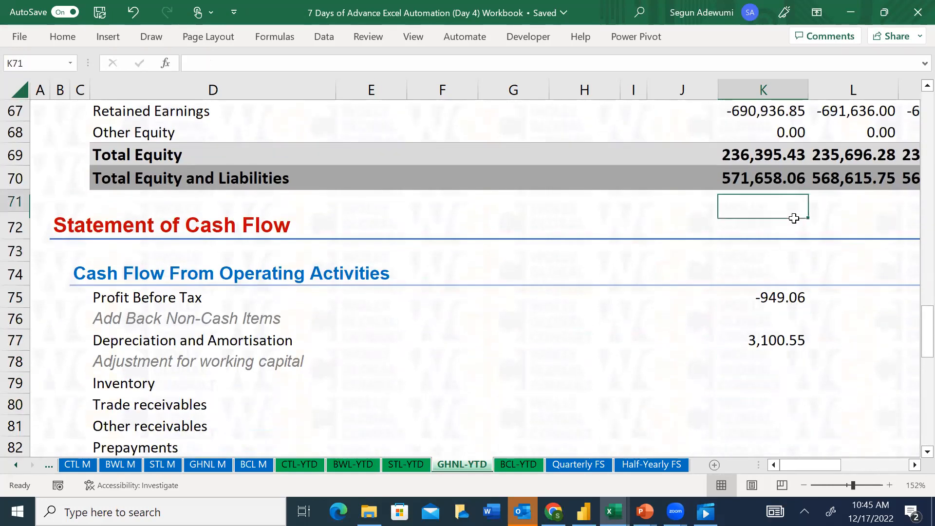
key(Up)
key(Up)
key(Up)
key(Up)
key(Up)
key(Up)
key(Up)
key(Up)
key(Up)
key(Up)
key(Up)
key(Up)
key(Up)
key(Up)
key(Up)
key(Up)
key(Up)
key(Up)
key(Up)
key(Up)
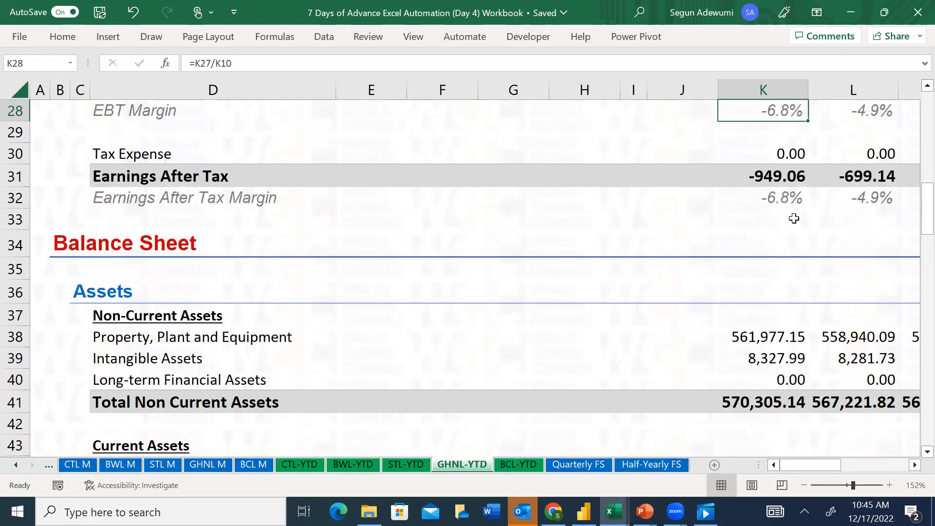
key(Up)
key(Up)
key(Up)
key(Up)
key(Up)
key(Up)
key(Up)
key(Up)
key(Up)
key(Up)
key(Up)
key(Up)
key(Up)
key(Up)
key(Up)
key(Up)
key(Up)
key(Up)
key(Up)
key(Up)
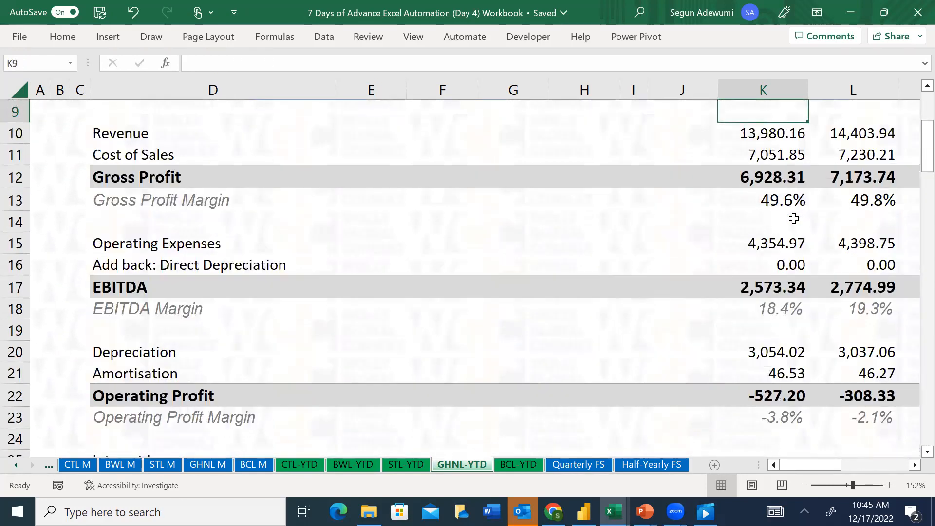
key(Down)
key(Down)
key(Down)
key(Down)
key(Down)
key(Down)
key(Down)
key(Down)
key(Down)
key(Down)
key(Down)
key(Down)
key(Down)
key(Down)
key(Down)
key(Down)
key(Down)
key(Down)
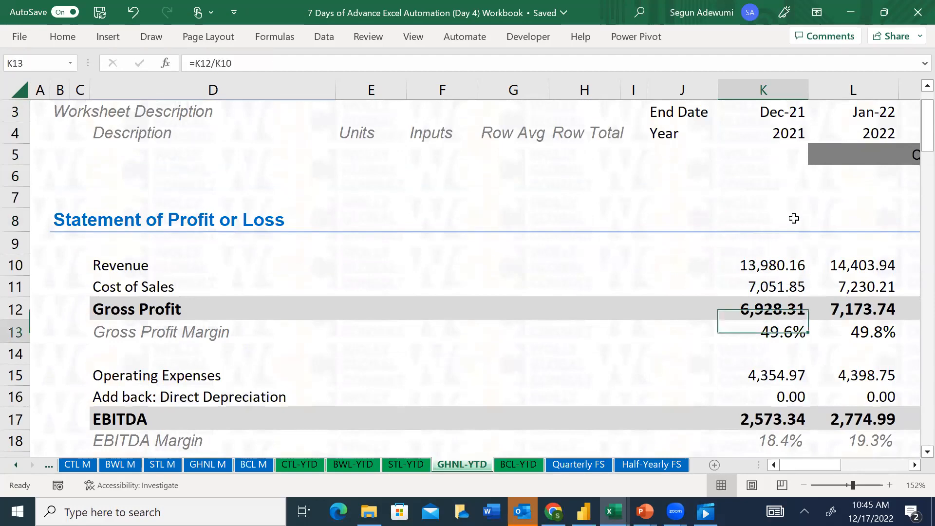
key(Down)
key(Down)
key(Down)
key(Down)
key(Down)
key(Down)
key(Down)
key(Down)
key(Down)
key(Down)
key(Down)
key(Down)
key(Down)
key(Down)
key(Down)
key(Down)
key(Down)
key(Down)
key(Down)
key(Down)
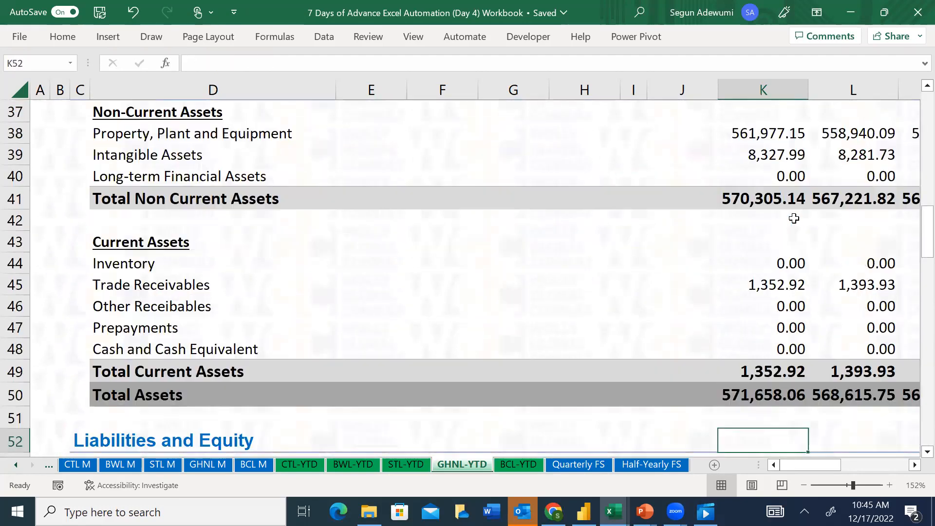
key(Down)
key(Down)
key(Down)
key(Down)
key(Down)
key(Down)
key(Down)
key(Down)
key(Down)
key(Down)
key(Down)
key(Down)
key(Down)
key(Down)
key(Down)
key(Down)
key(Down)
key(Down)
key(Down)
key(Down)
key(Down)
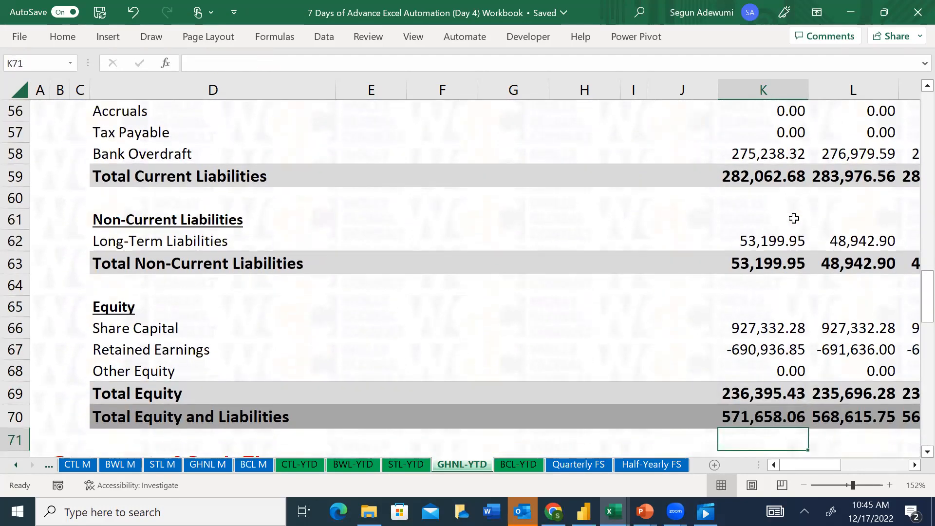
Clear the Profit Before Tax and Depreciation and Amortisation entries in K75:K77 of the cash flow statement
key(Up)
key(Up)
key(Up)
key(Up)
key(Up)
key(Up)
key(shift+Down)
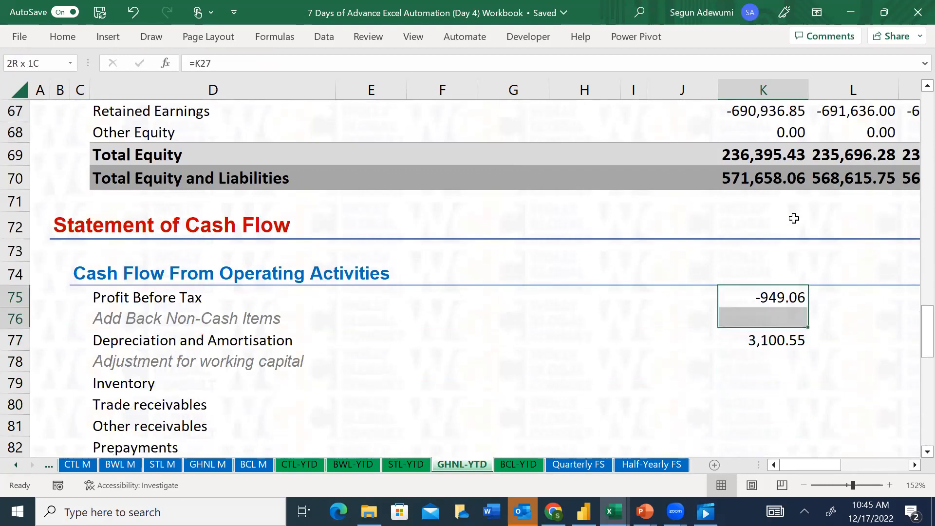
key(shift+Down)
key(Delete)
Link the January 2022 Profit Before Tax in L75 to Earnings Before Tax in L27
key(Right)
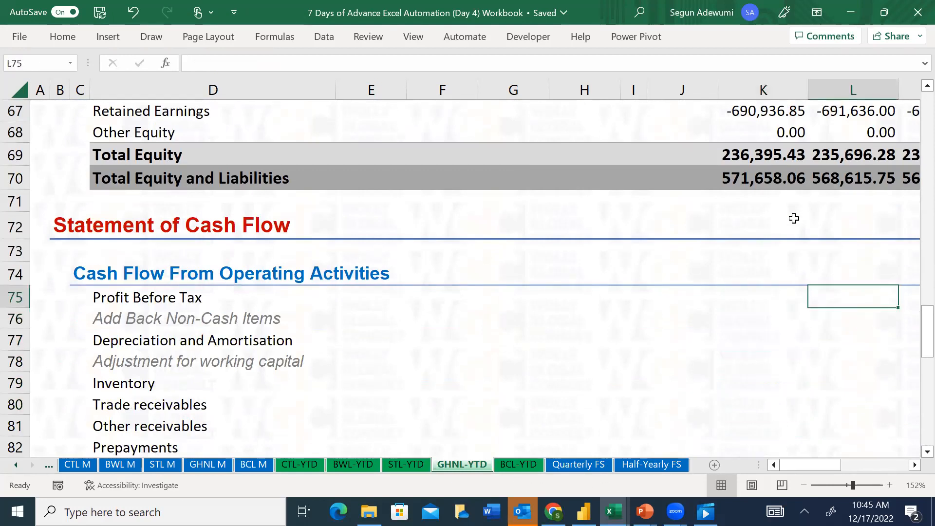
text(=)
key(Up)
key(Up)
key(Up)
key(Up)
key(Up)
key(Up)
key(Up)
key(Up)
key(Up)
key(Up)
key(Up)
key(Up)
key(Up)
key(Up)
key(Up)
key(Up)
key(Up)
key(Up)
key(Up)
key(Up)
key(Up)
key(Up)
key(Up)
key(Up)
key(Up)
key(Up)
key(Up)
key(Up)
key(Up)
key(Up)
key(Up)
key(Up)
key(Up)
key(Up)
key(Up)
key(Up)
key(Up)
key(Up)
key(Up)
key(Up)
key(Up)
key(Up)
key(Up)
key(Up)
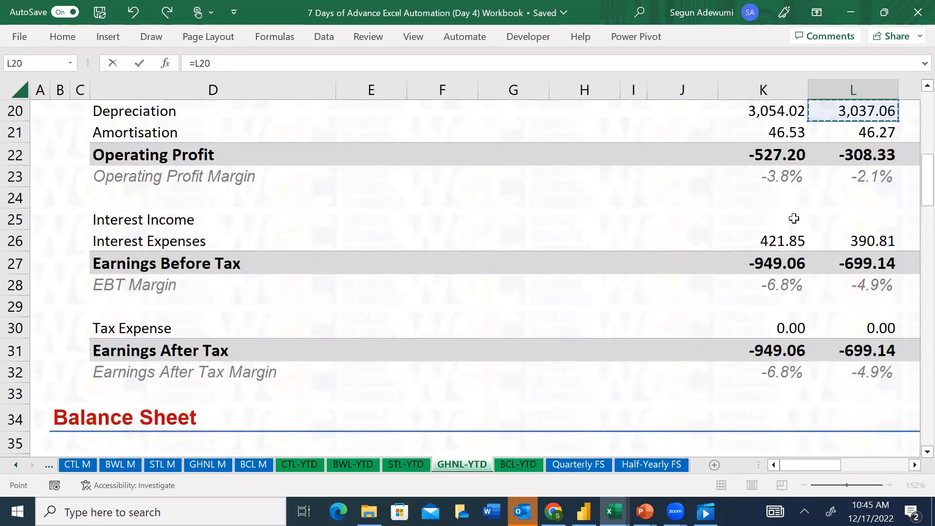
key(Down)
key(Down)
key(Down)
key(Down)
key(Down)
key(Down)
key(Down)
key(Down)
key(Up)
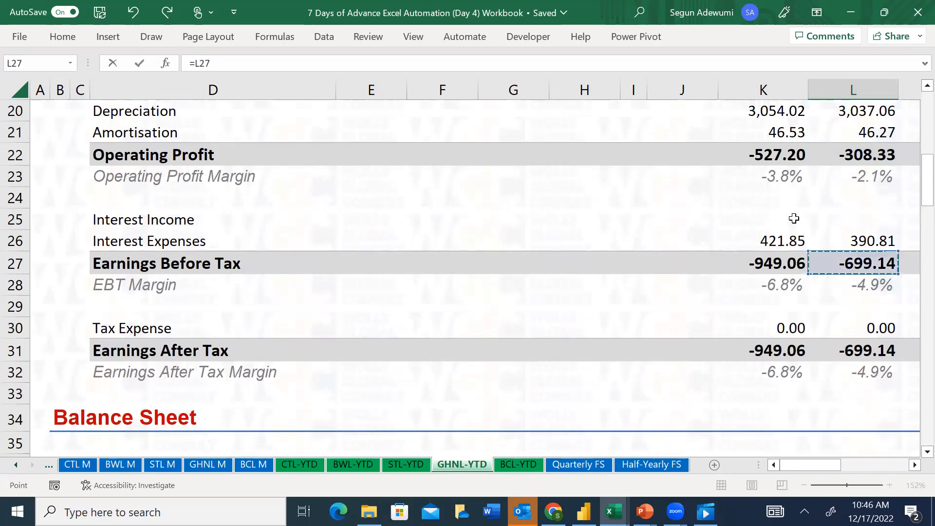
key(Return)
Freeze the panes at cell E5 to lock header rows 1 to 4 and the description columns A to D
drag(927, 341, 916, 112)
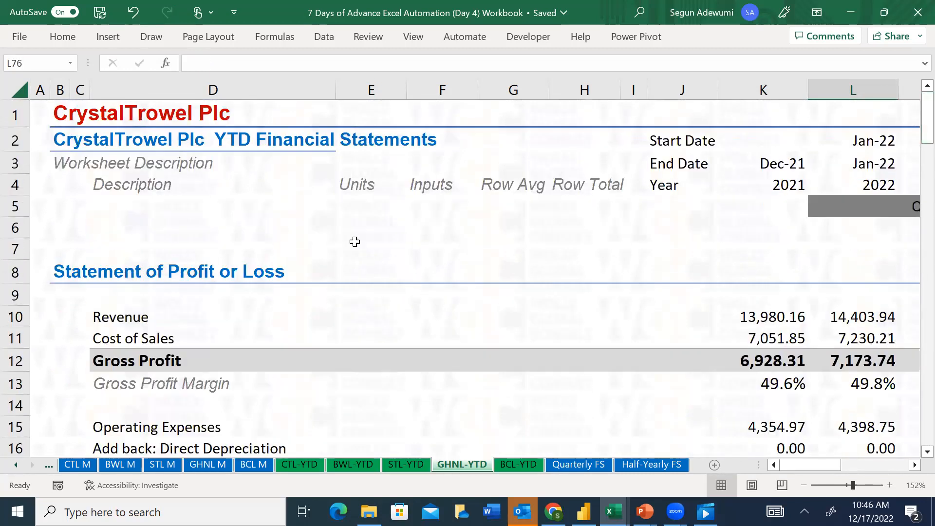
click(371, 280)
click(348, 203)
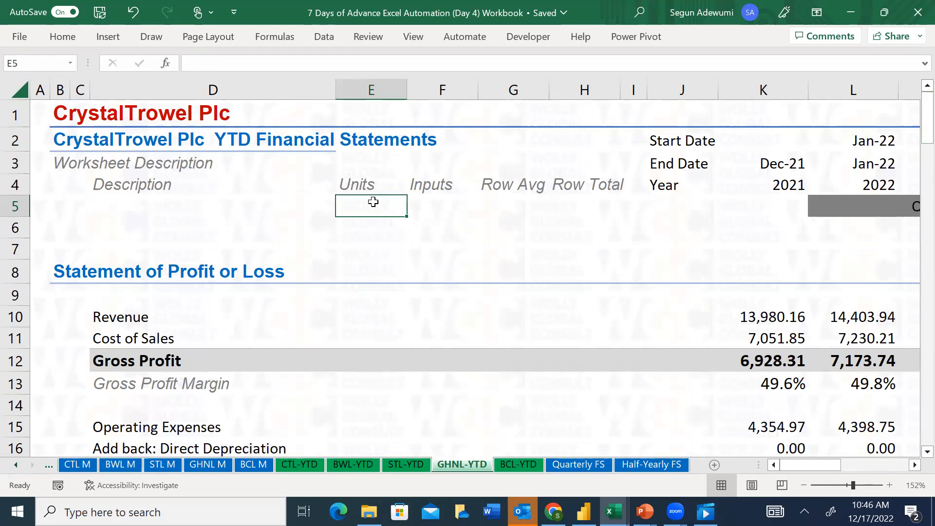
key(alt)
key(w)
key(f)
key(f)
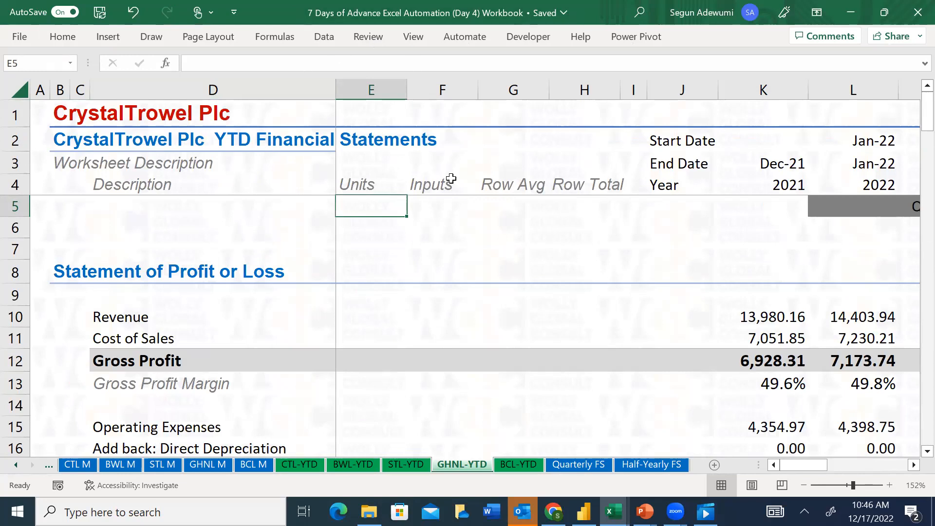
Check the frozen headings and row labels across the month columns and down to the Statement of Cash Flow
key(Right)
key(Right)
key(Right)
key(Right)
key(Right)
key(Right)
key(Right)
key(Right)
key(Right)
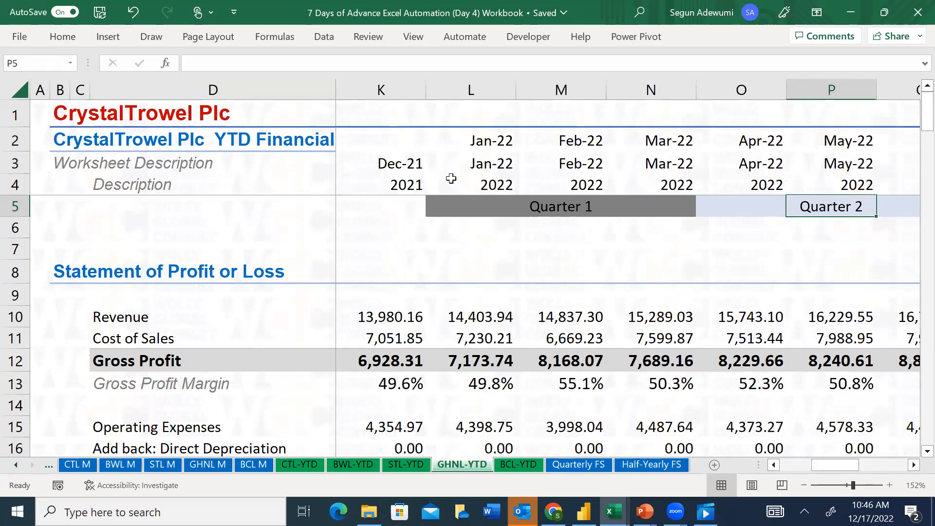
key(Left)
key(Left)
key(Left)
key(Left)
key(Left)
key(Left)
key(Left)
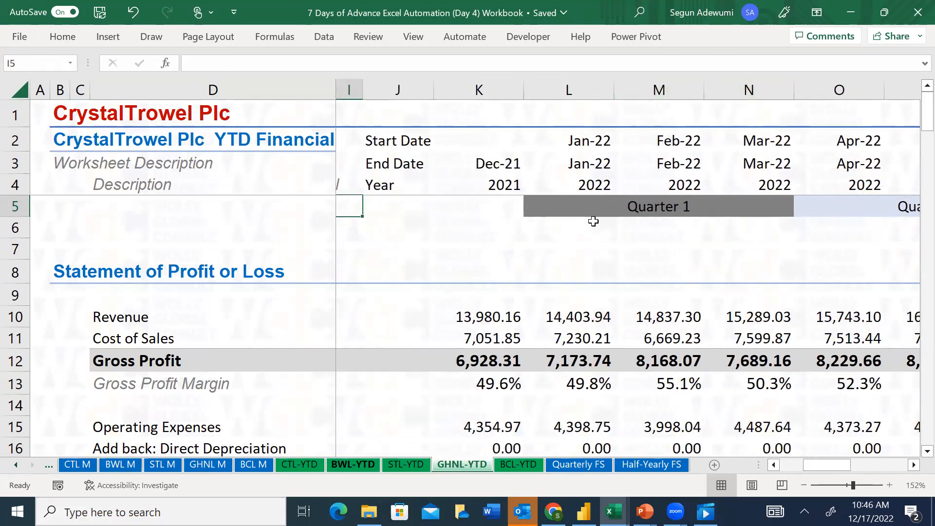
click(499, 265)
key(Down)
key(Down)
key(Down)
key(Down)
key(Down)
key(Down)
key(Down)
key(Down)
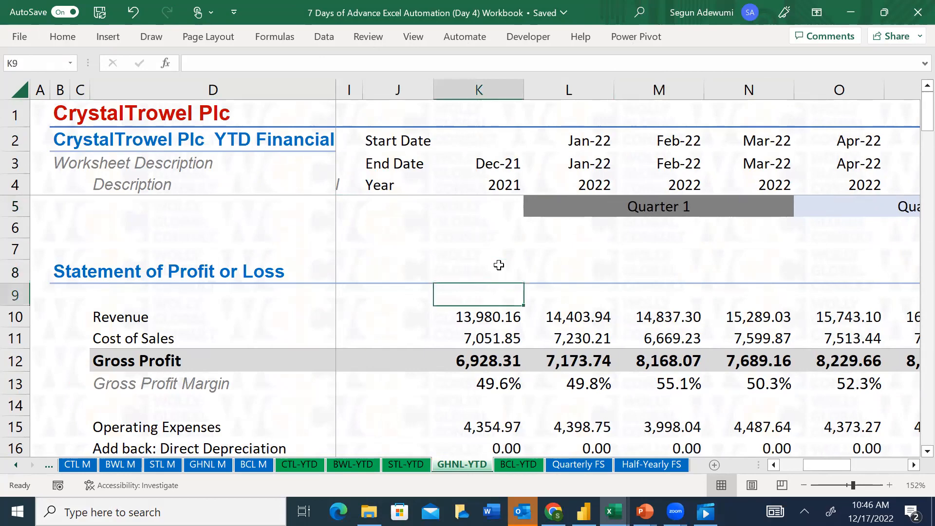
key(Down)
key(Down)
key(Down)
key(Down)
key(Down)
key(Down)
key(Down)
key(Down)
key(Down)
key(Down)
key(Down)
key(Down)
key(Down)
key(Down)
key(Down)
key(Down)
key(Down)
key(Down)
key(Down)
key(Down)
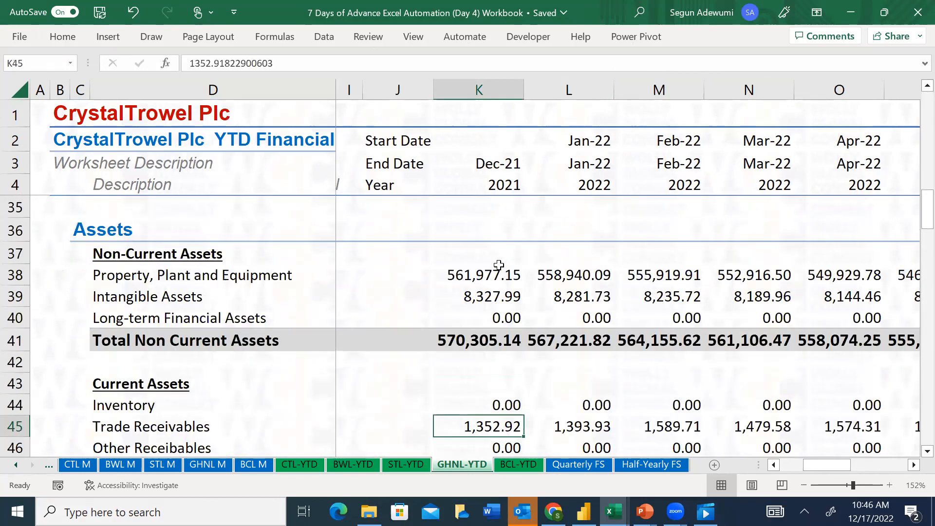
key(Down)
key(Down)
key(Down)
key(Down)
key(Down)
key(Down)
key(Down)
key(Down)
key(Down)
key(Down)
key(Down)
key(Down)
key(Down)
key(Down)
key(Down)
key(Down)
key(Down)
key(Down)
key(Down)
key(Down)
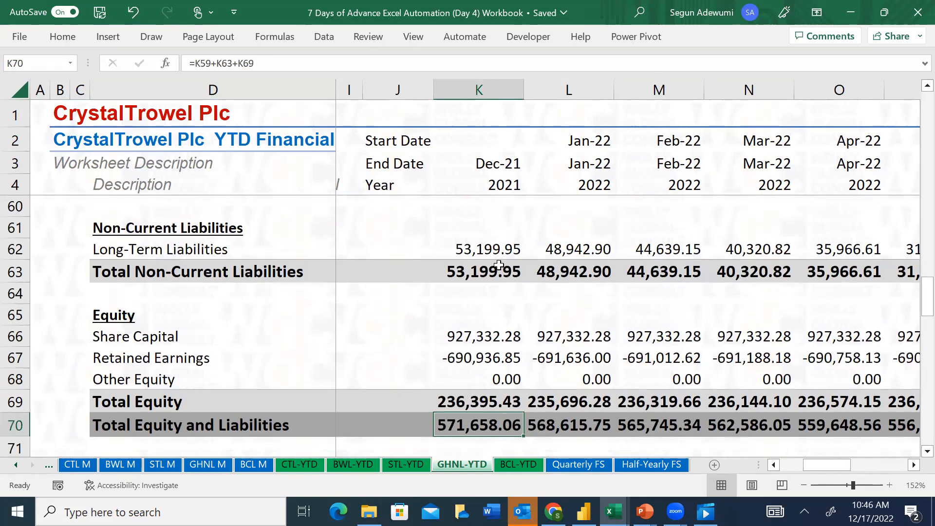
key(Down)
key(Down)
key(Down)
key(Down)
key(Down)
key(Down)
key(Down)
Enter the January 2022 Depreciation and Amortisation in L77 as =L20+L21
key(Right)
key(Right)
key(Up)
key(Up)
key(Up)
key(Up)
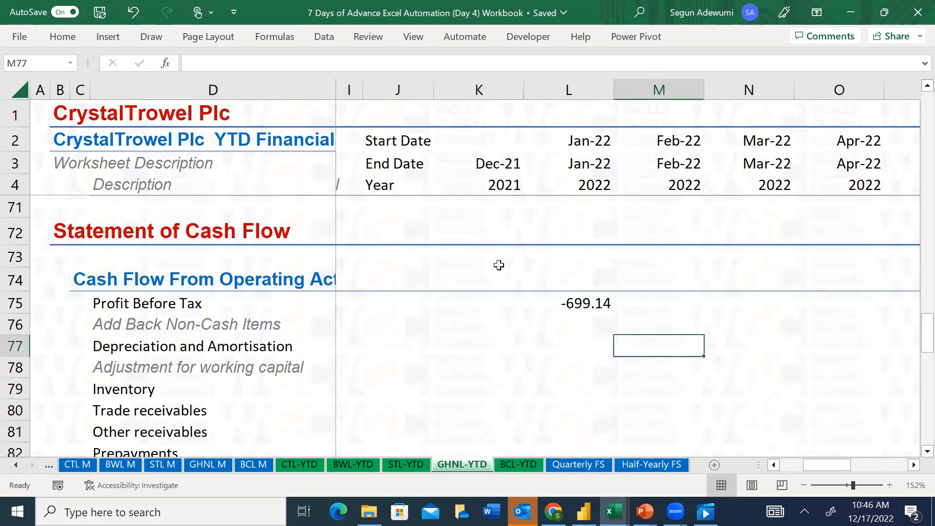
key(Left)
text(=)
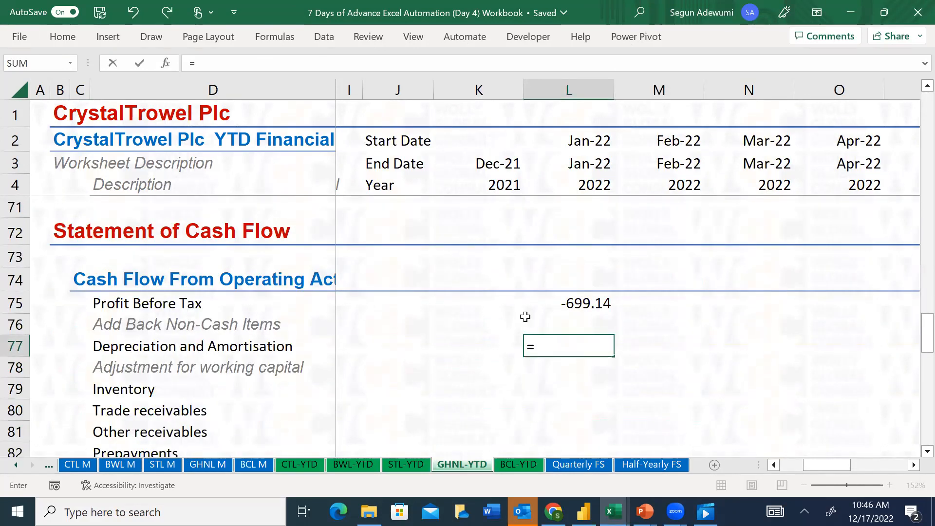
drag(927, 332, 890, 148)
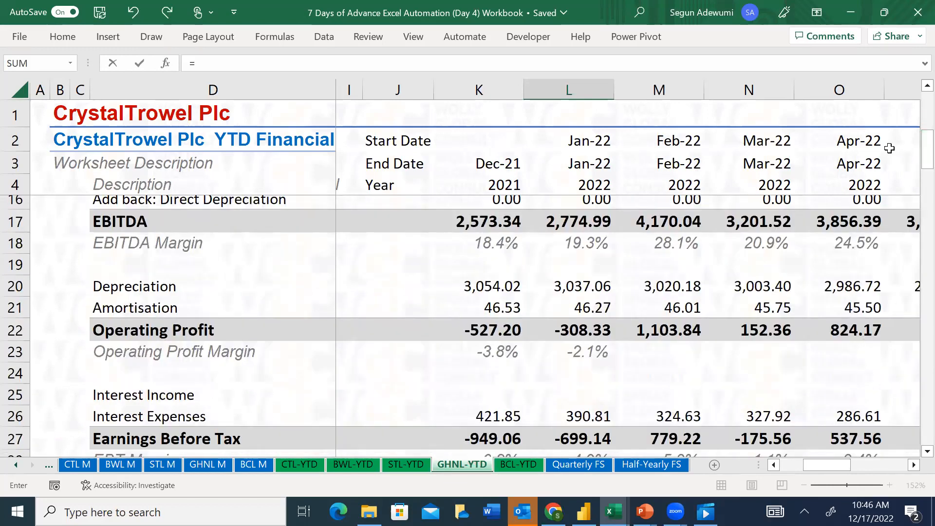
click(592, 289)
text(+)
click(592, 308)
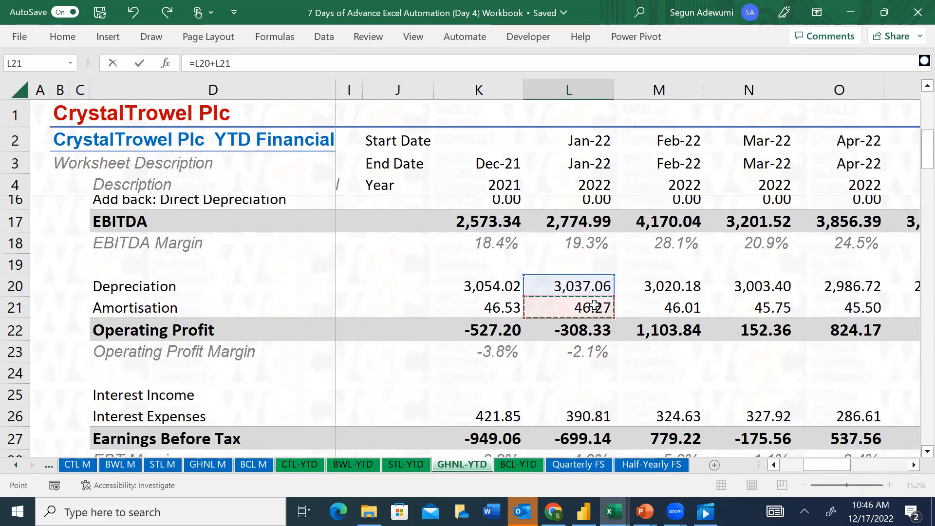
key(Return)
Enter the Inventory working-capital adjustment in L79 as =$K44-L44, locking only the column of the Dec-21 reference
key(Down)
key(Down)
scroll(594, 305, down, 1)
key(Up)
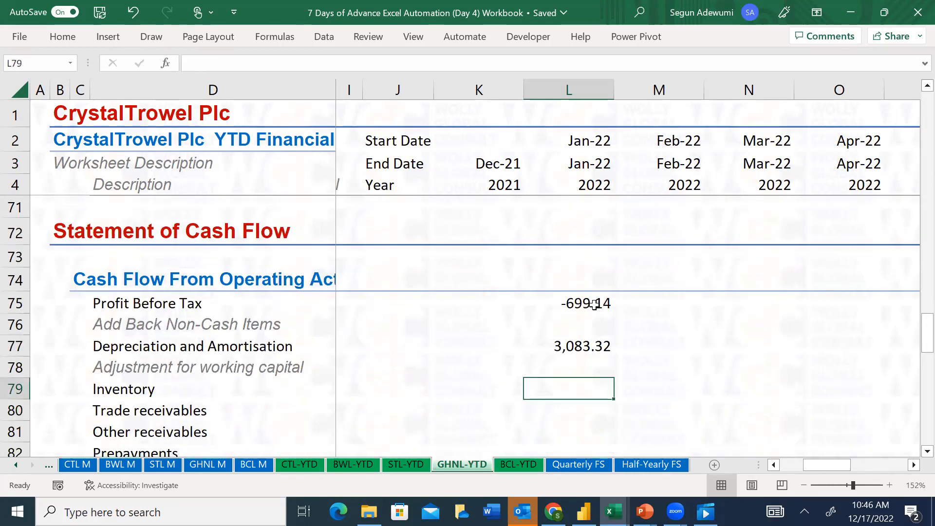
text(=)
key(Up)
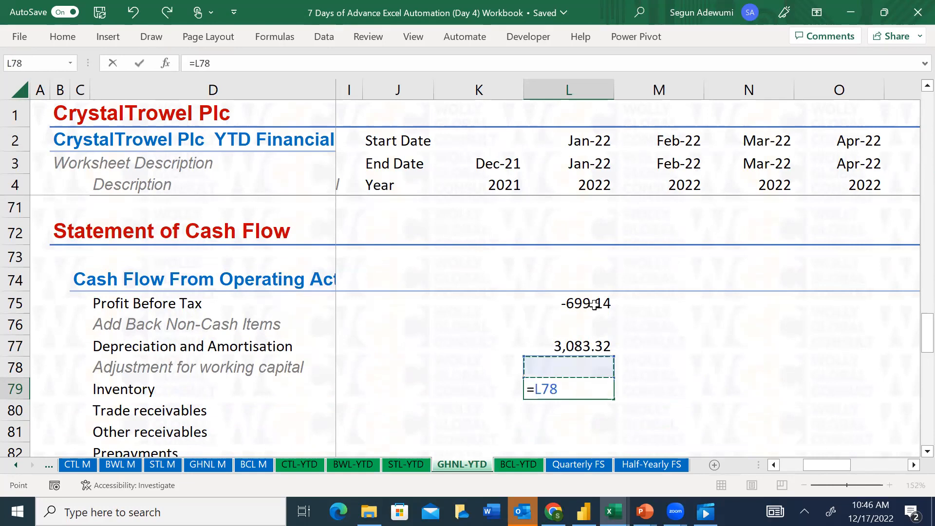
key(Up)
key(Up)
key(Up)
key(Up)
key(Up)
key(Up)
key(Up)
key(Up)
key(Up)
key(Up)
key(Up)
key(Up)
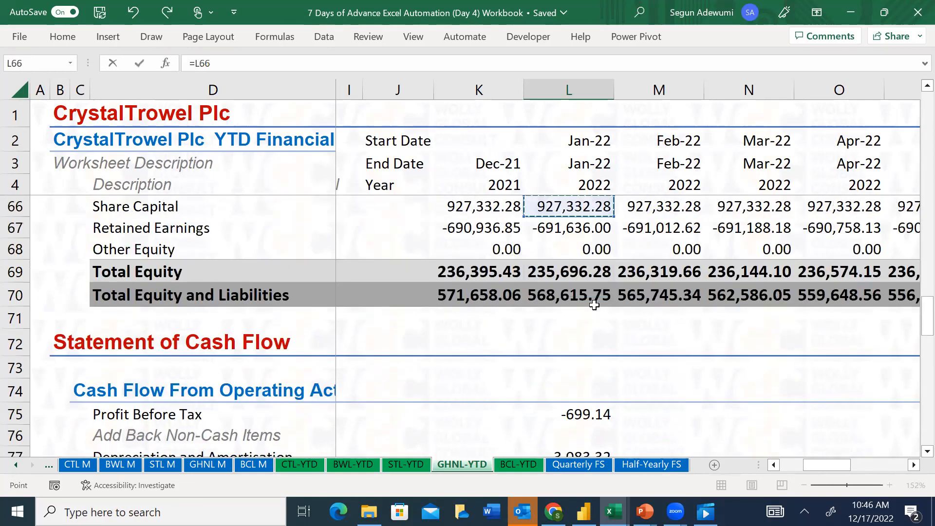
key(Up)
key(Up)
key(Up)
key(Up)
key(Up)
key(Up)
key(Up)
key(Up)
key(Up)
key(Up)
key(Up)
key(Up)
key(Up)
key(Up)
key(Up)
key(Up)
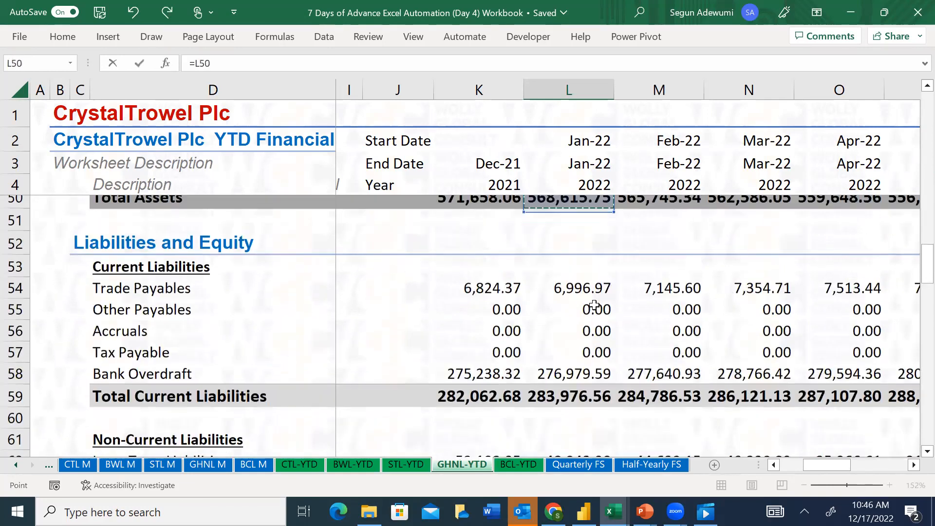
key(Up)
key(Up)
key(Up)
key(Up)
key(Up)
key(Up)
key(Up)
key(Up)
key(Up)
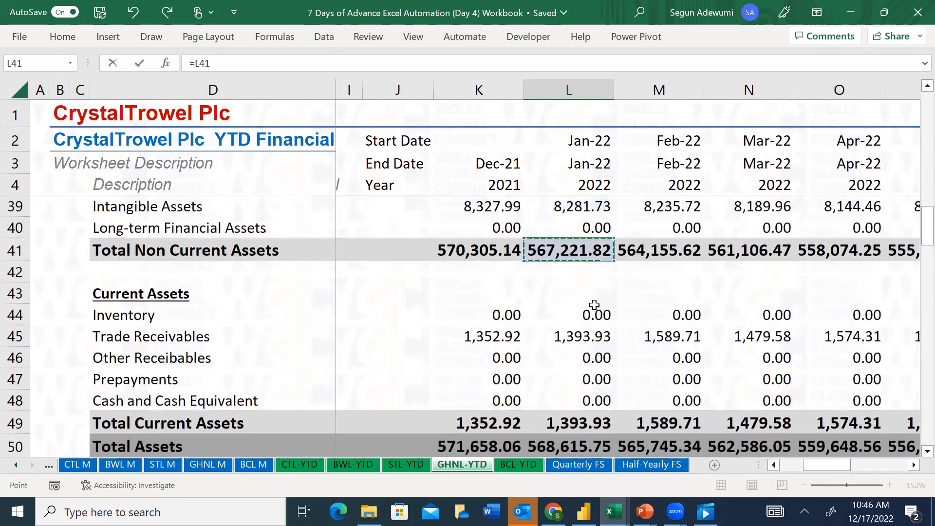
click(595, 305)
key(Left)
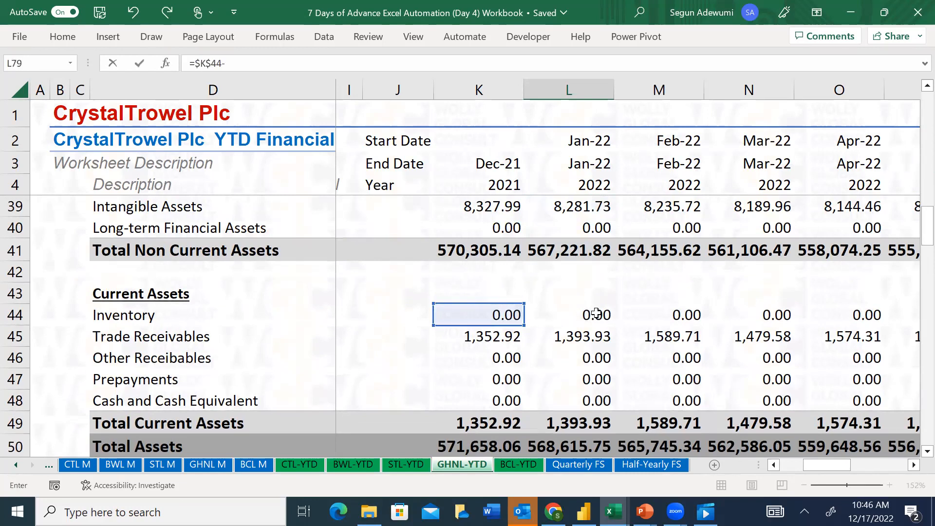
click(594, 314)
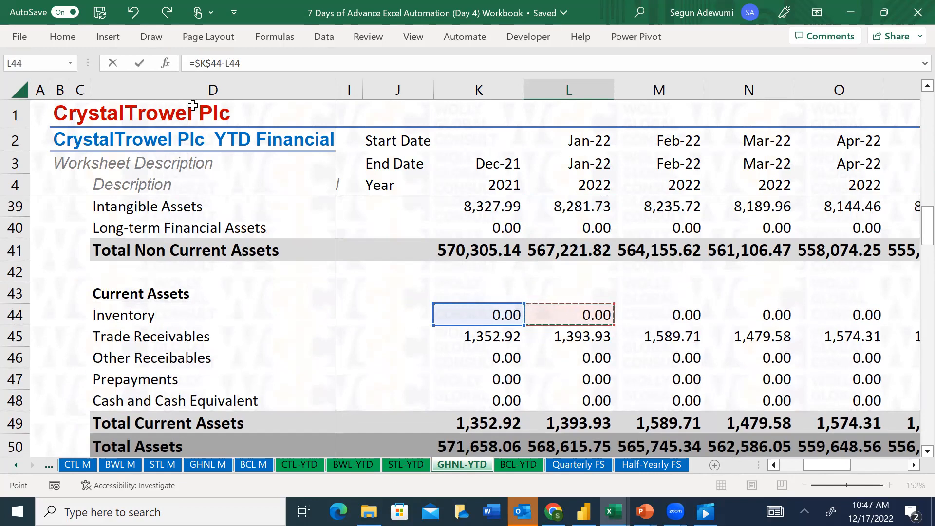
click(209, 64)
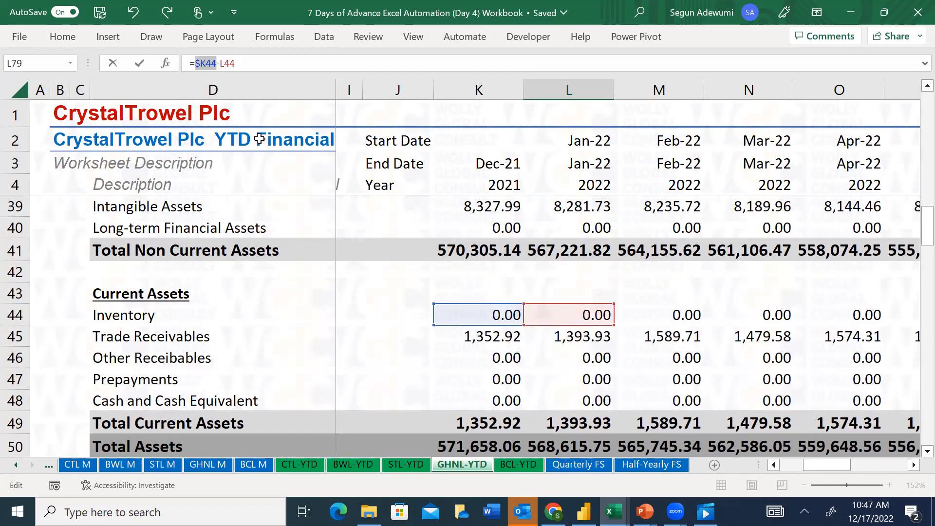
key(Return)
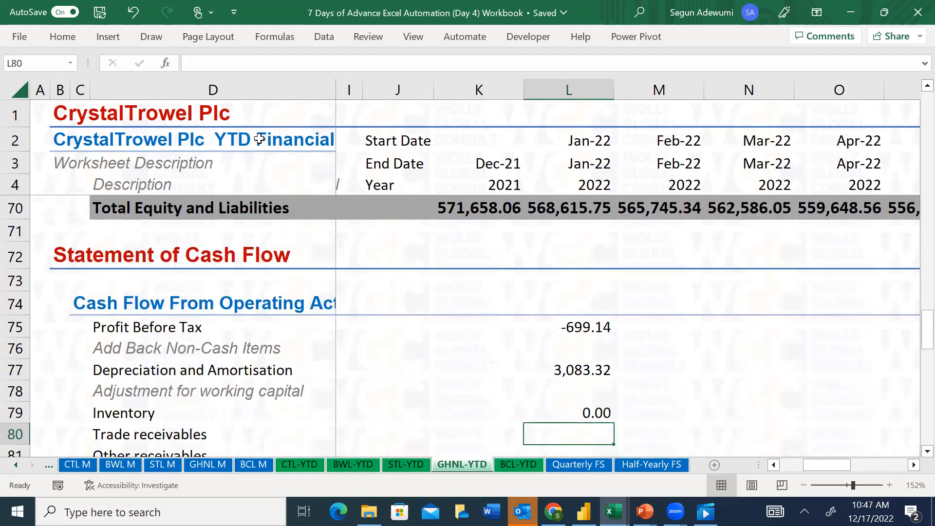
Fill the Inventory adjustment formula in L79 down through the Accruals row in L85
key(Up)
key(shift+Down)
key(shift+Down)
key(shift+Down)
key(shift+Down)
key(shift+Down)
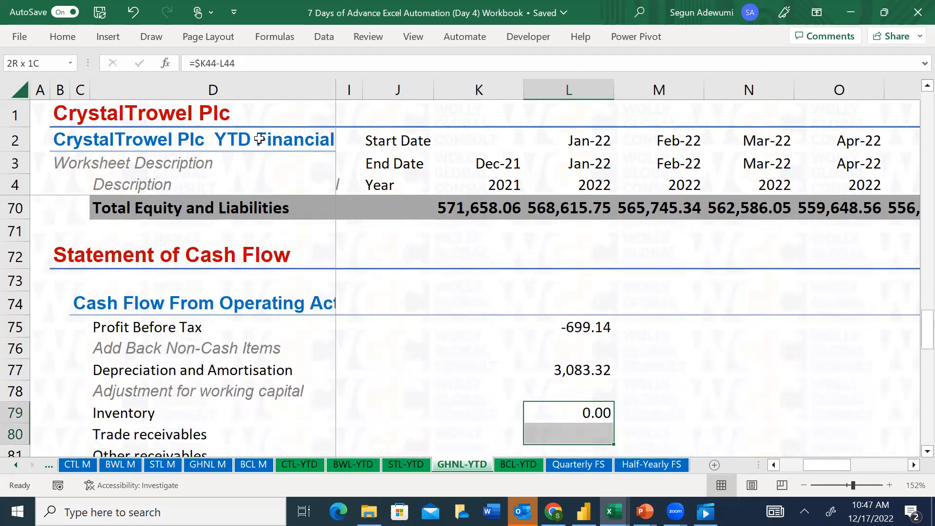
key(shift+Down)
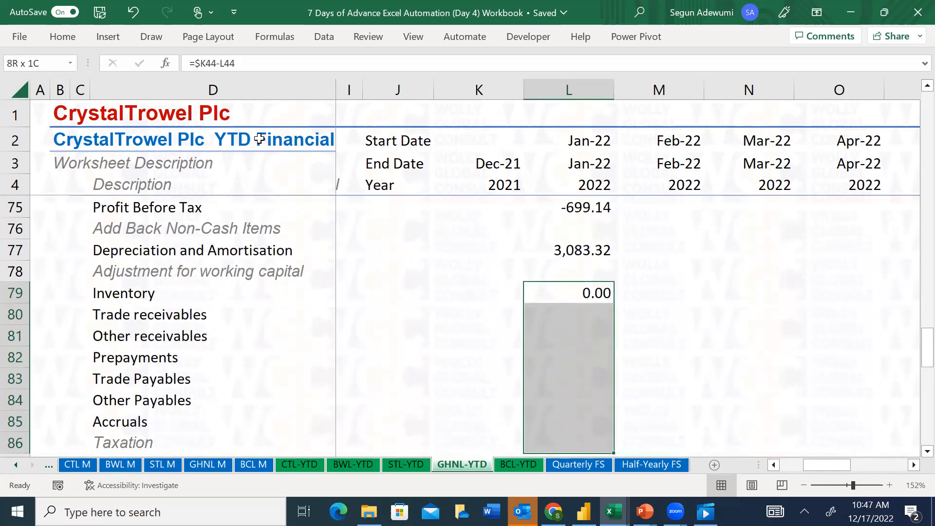
key(ctrl+d)
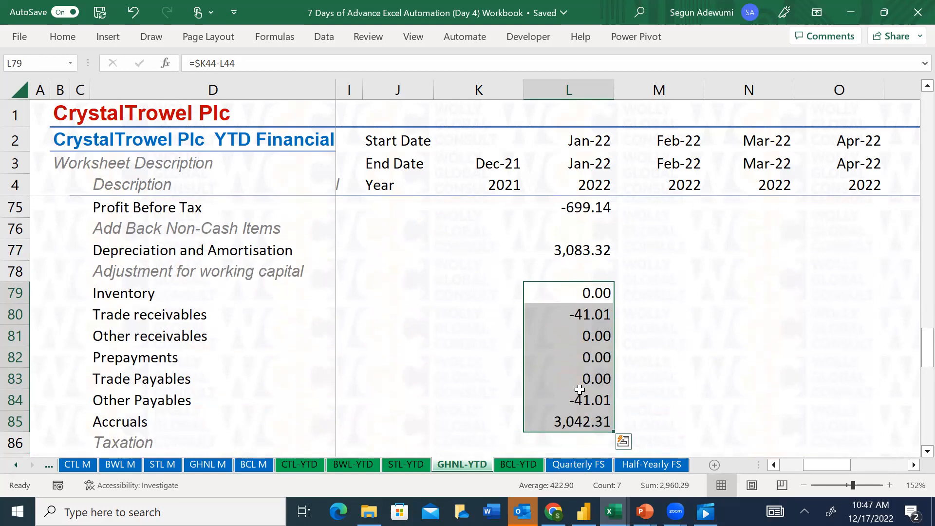
Check the copied Prepayments formula in L82 and clear the filled formulas in L80:L86
click(587, 358)
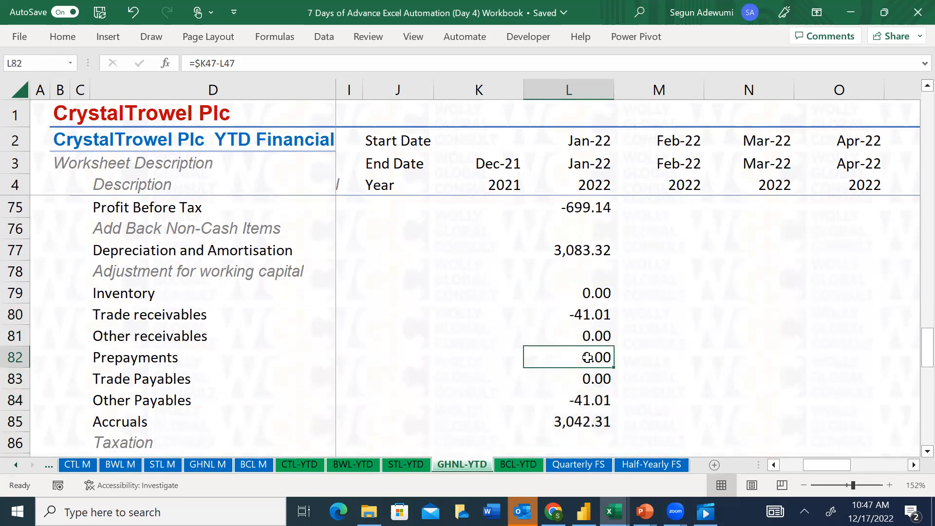
double_click(587, 358)
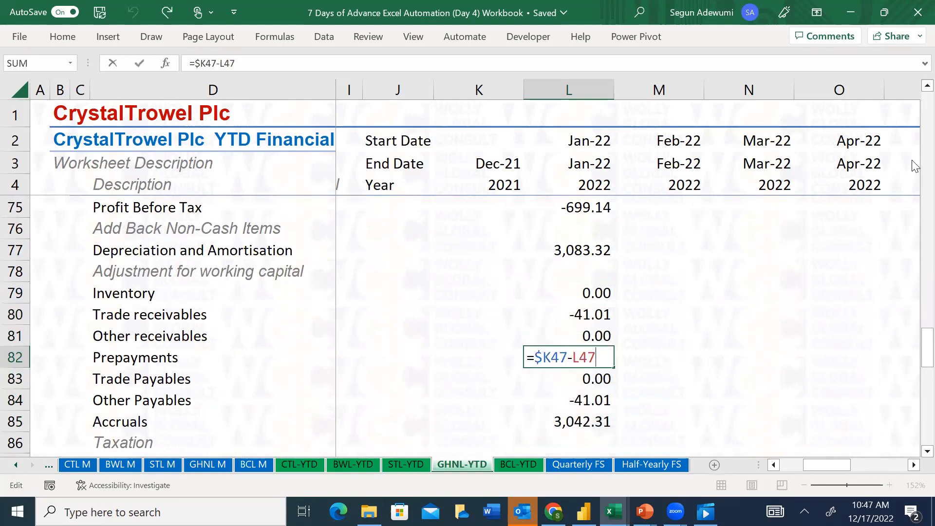
drag(927, 359, 914, 358)
drag(915, 292, 912, 239)
key(ctrl+Return)
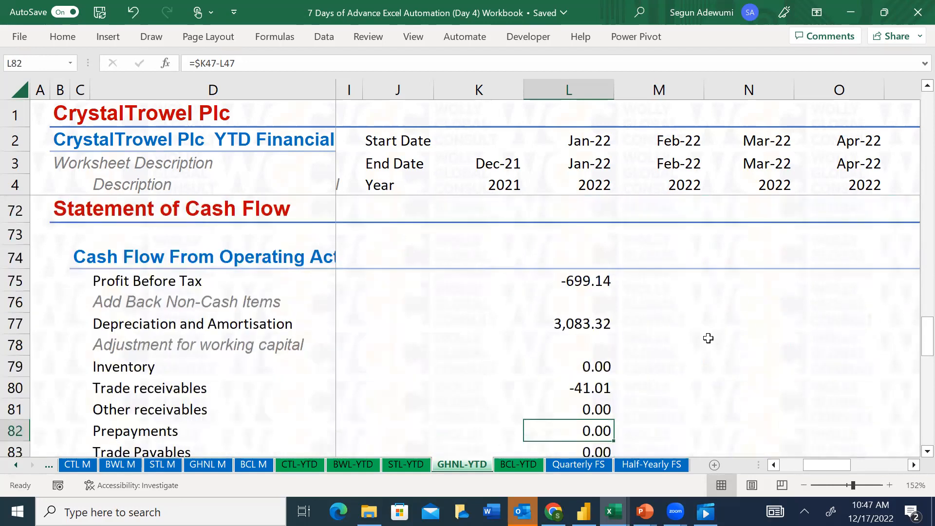
click(581, 446)
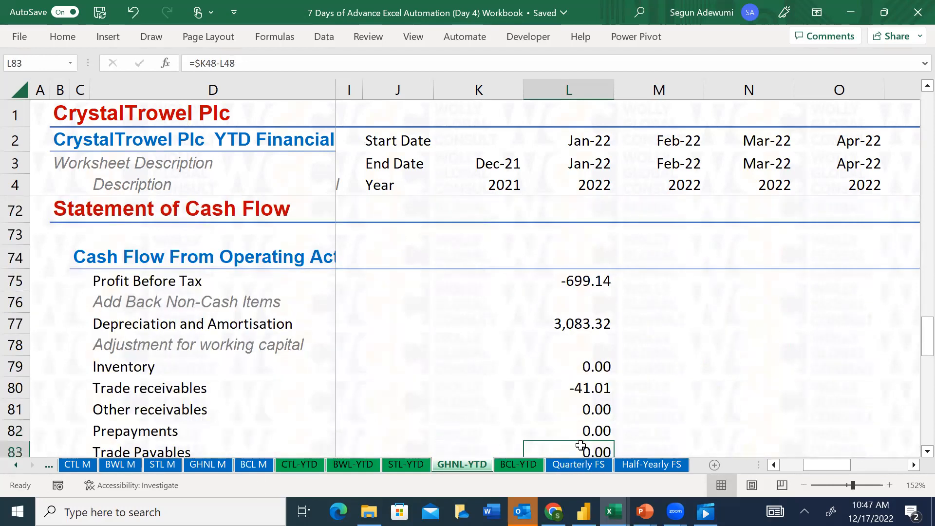
scroll(581, 446, down, 1)
key(Up)
key(Up)
key(Up)
key(Up)
key(Down)
key(Up)
key(Down)
key(shift+Down)
key(shift+Down)
key(shift+Down)
key(shift+Down)
key(shift+Down)
key(shift+Down)
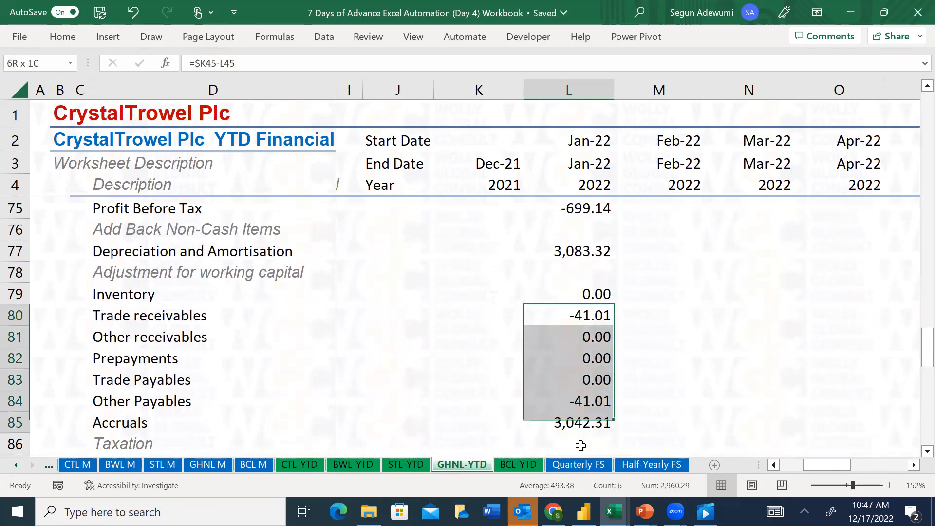
key(Delete)
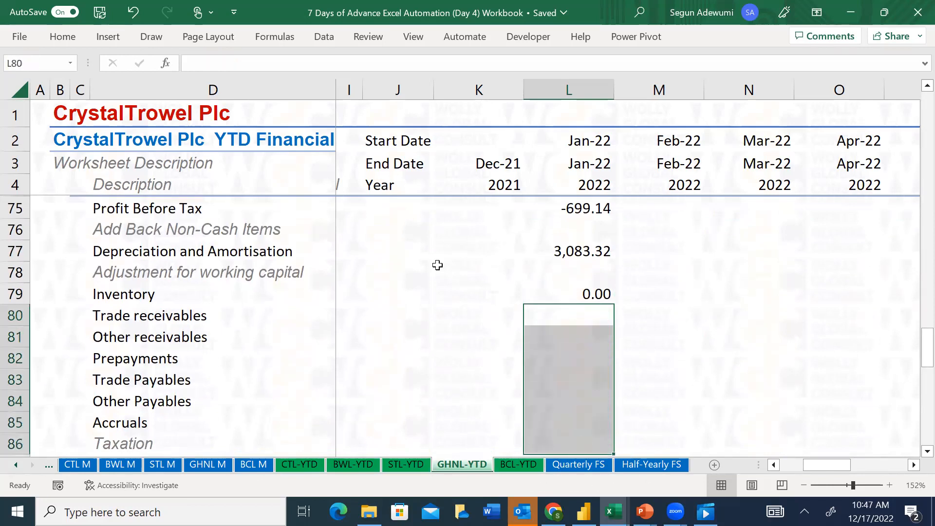
Make the Dec-21 reference in the Inventory formula in L79 fully absolute, locking both its column and row
click(589, 294)
click(200, 64)
key(F4)
key(F4)
key(Return)
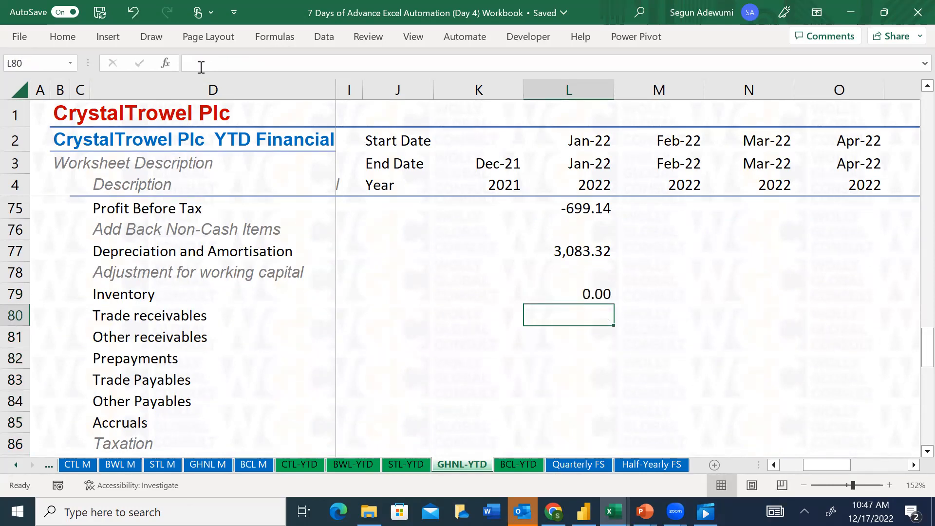
Enter the January 2022 Trade receivables adjustment in L80 as =$K$45-L45
text(=)
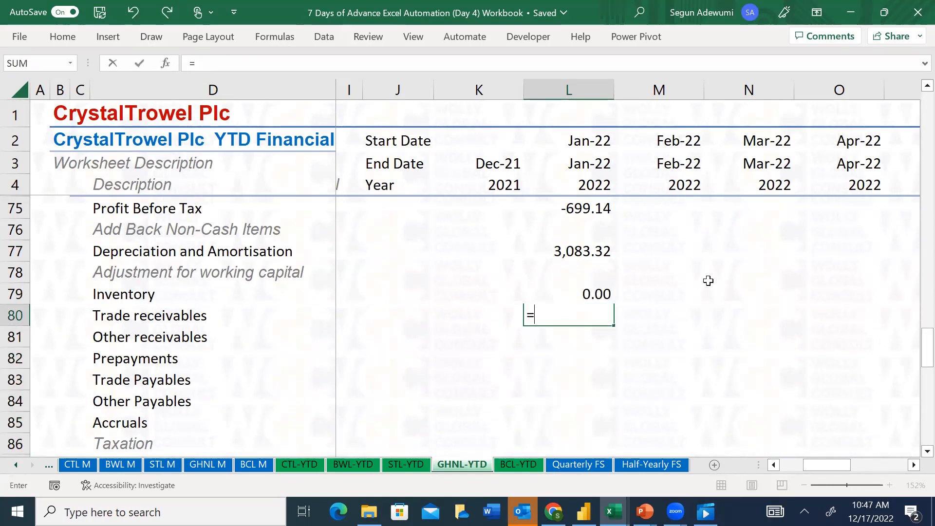
drag(924, 353, 917, 235)
click(477, 292)
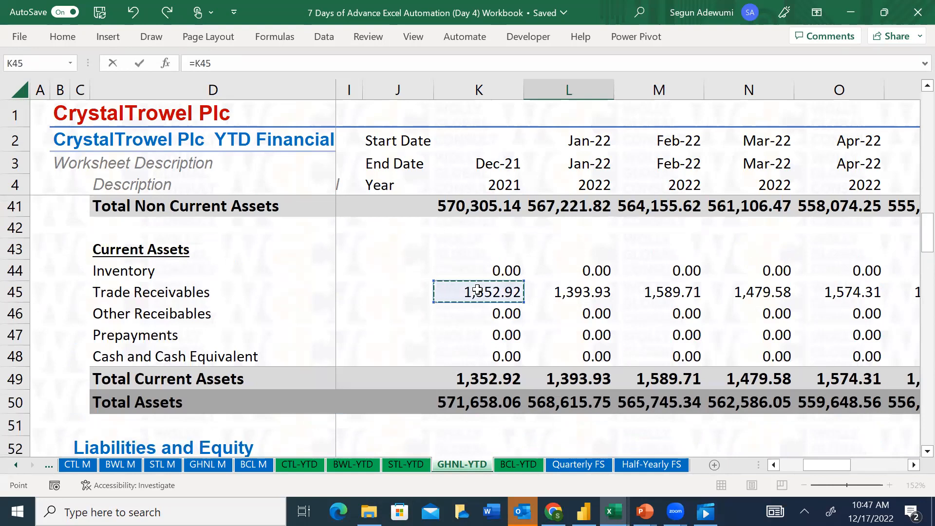
key(F4)
text(-)
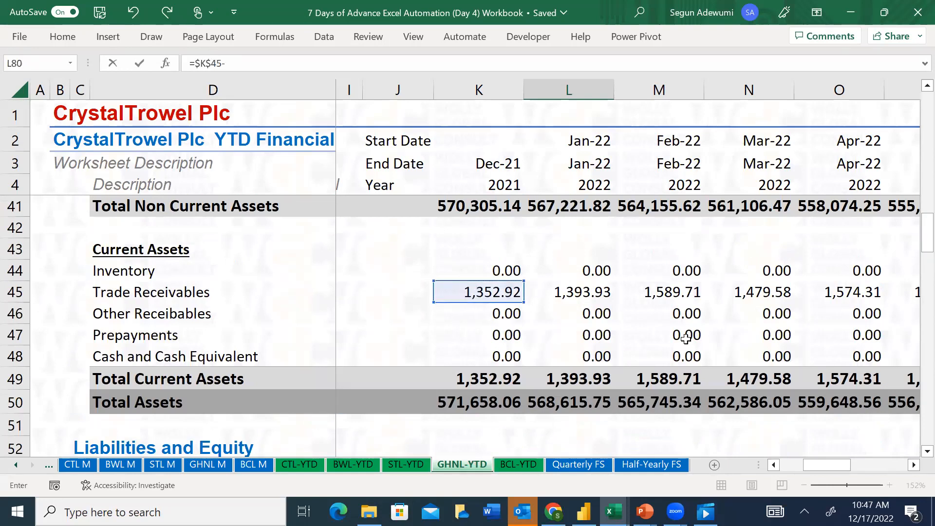
click(591, 293)
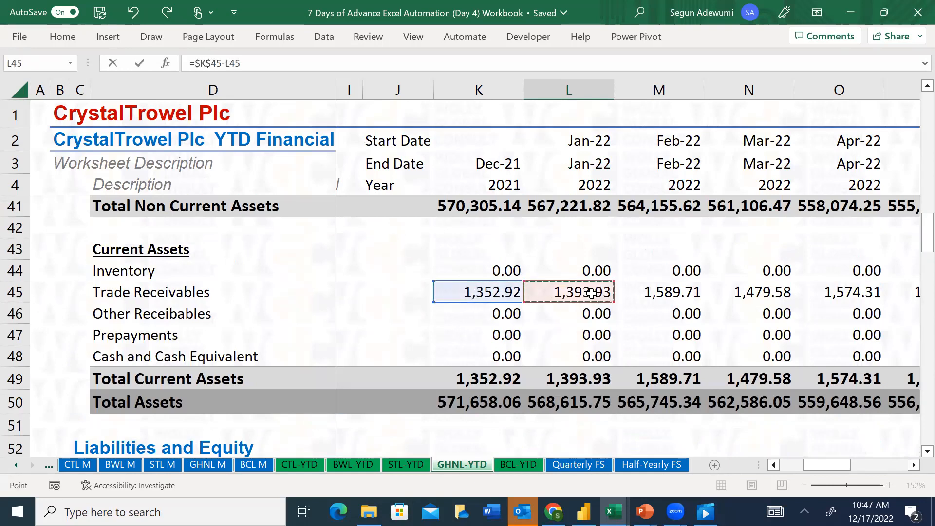
key(Return)
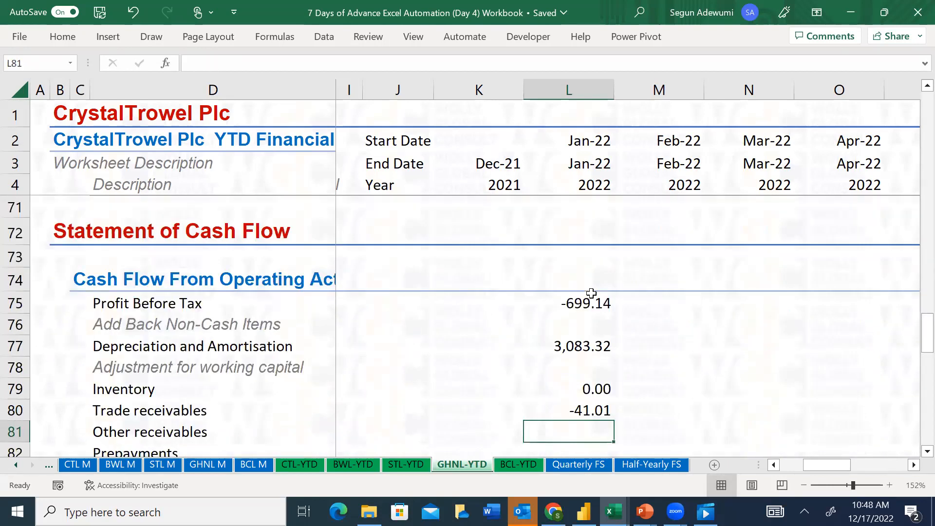
Enter the January 2022 Other receivables adjustment in L81 as =$K$46-L46
text(=)
drag(924, 318, 915, 237)
click(497, 343)
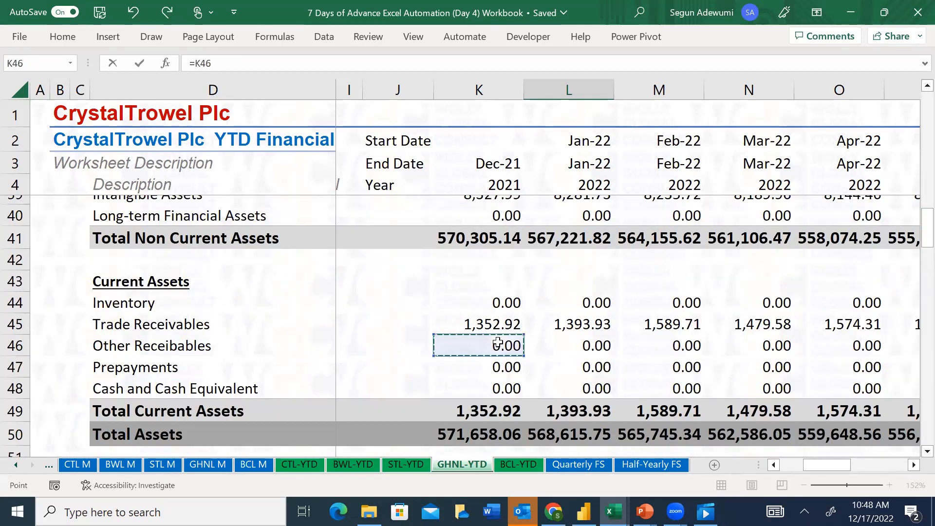
key(F4)
text(-)
click(576, 346)
key(Return)
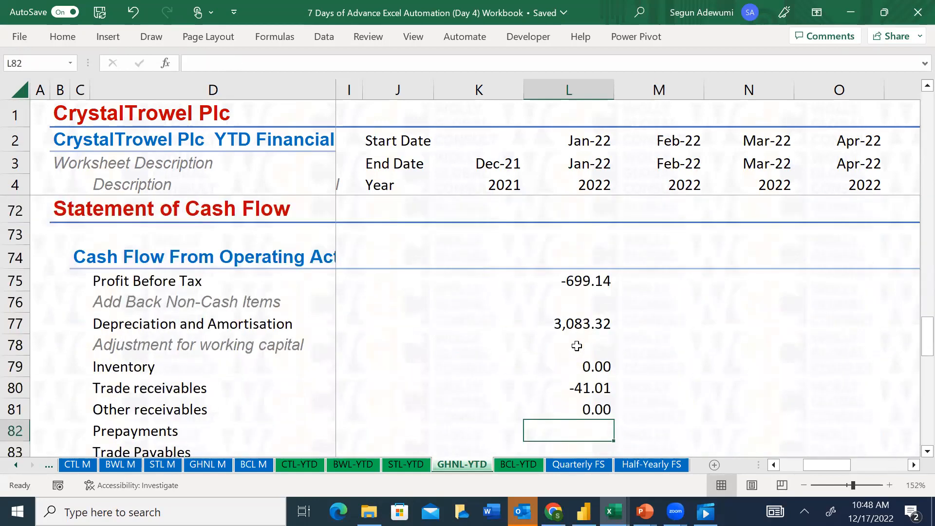
Enter the January 2022 Prepayments adjustment in L82 as =$K$47-L47
text(=)
drag(927, 336, 909, 185)
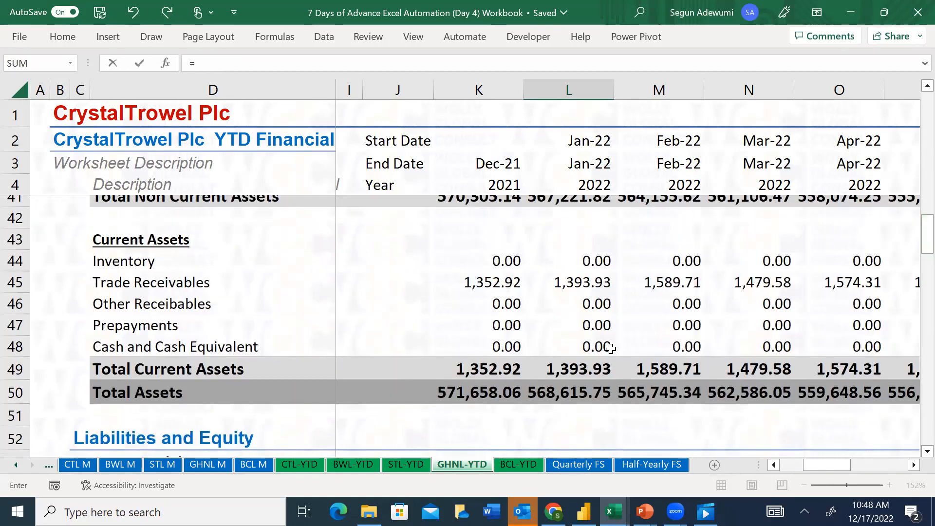
click(484, 329)
key(F4)
text(-)
click(585, 327)
key(Return)
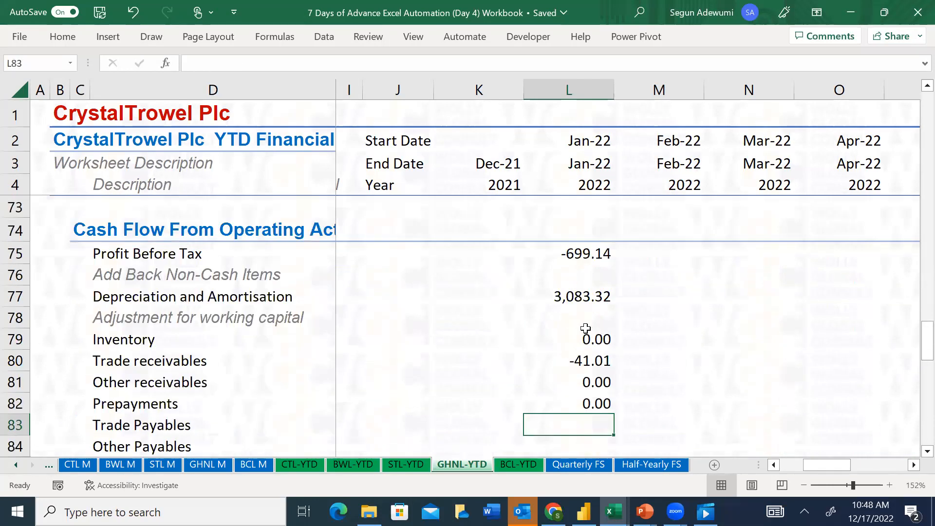
Enter the January 2022 Trade Payables adjustment in L83 as =L54-$K$54
text(=)
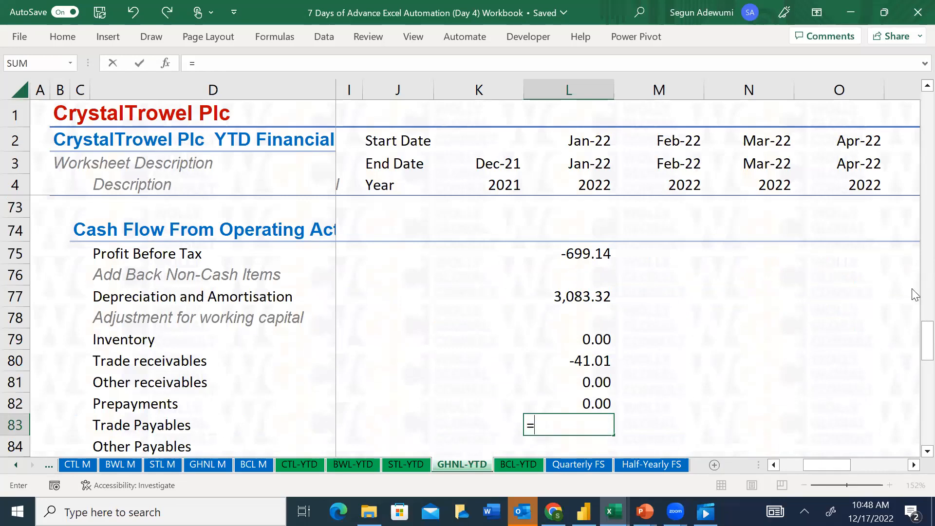
drag(915, 340, 915, 259)
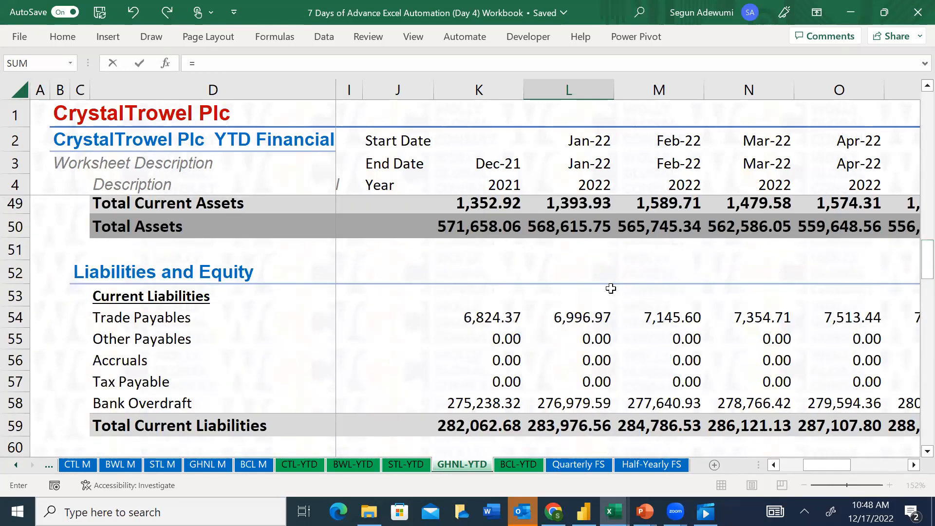
click(575, 317)
text(-)
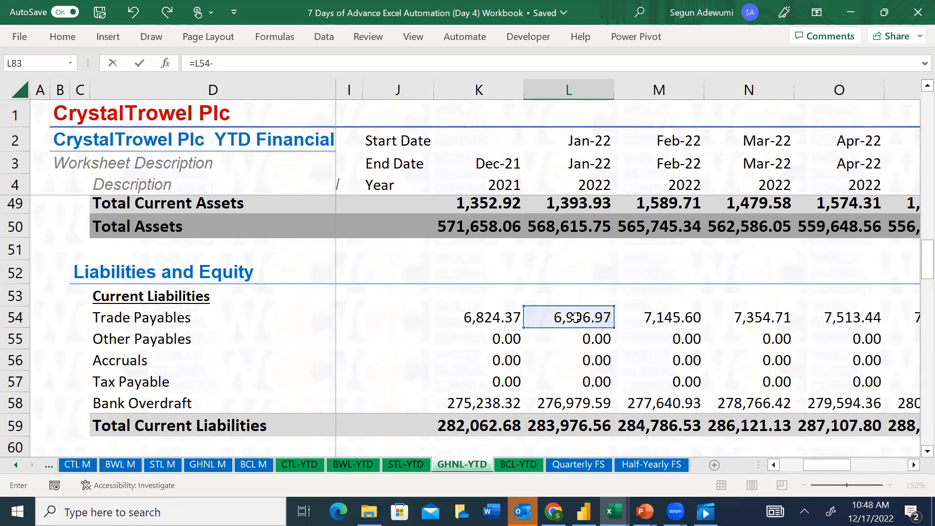
click(475, 316)
key(F4)
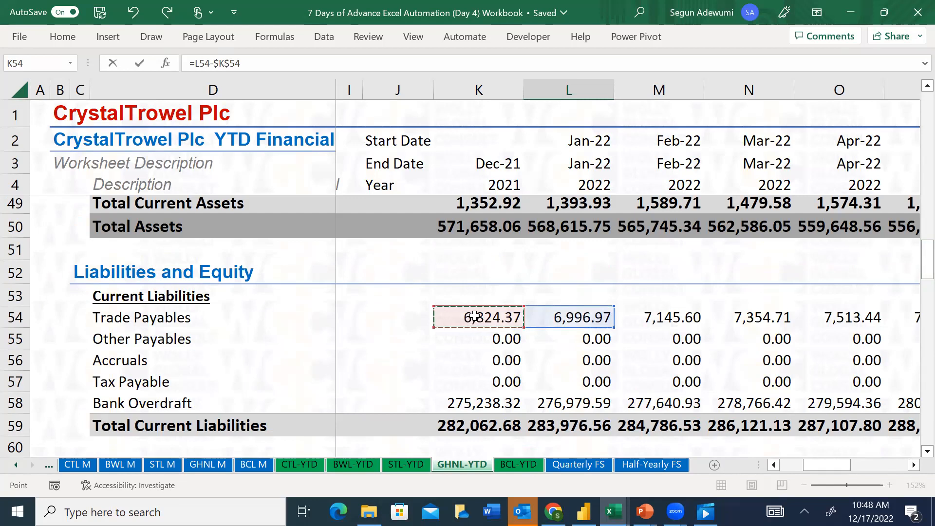
key(Return)
Enter the January 2022 Other Payables adjustment in L84 as =L55-$K$55
text(=)
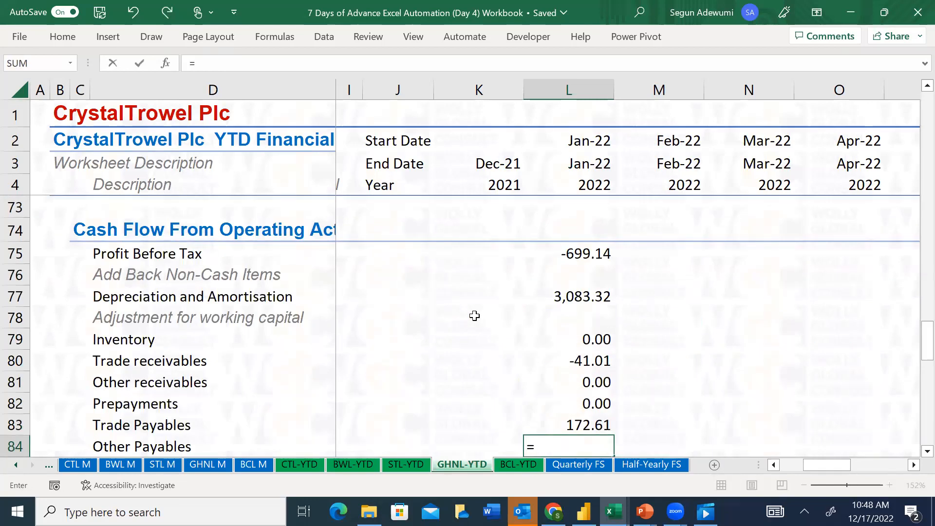
drag(915, 319, 914, 261)
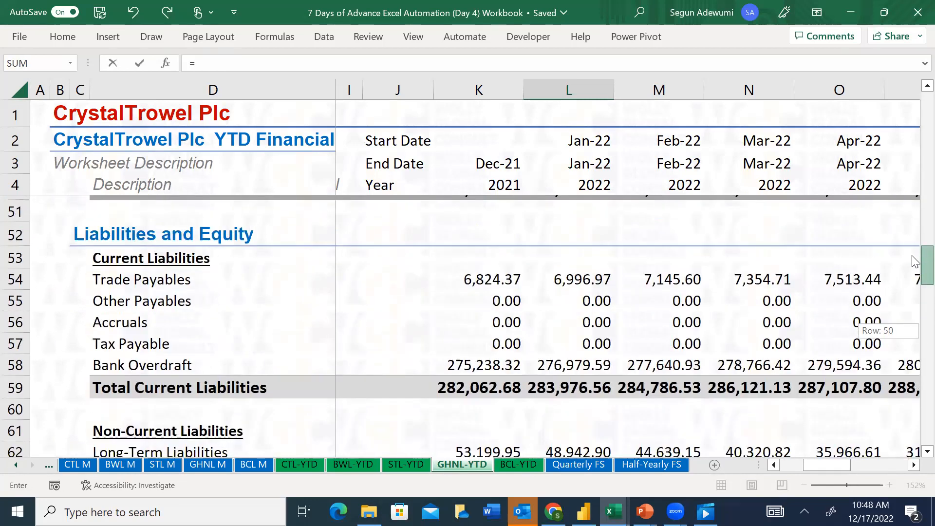
click(584, 301)
text(-)
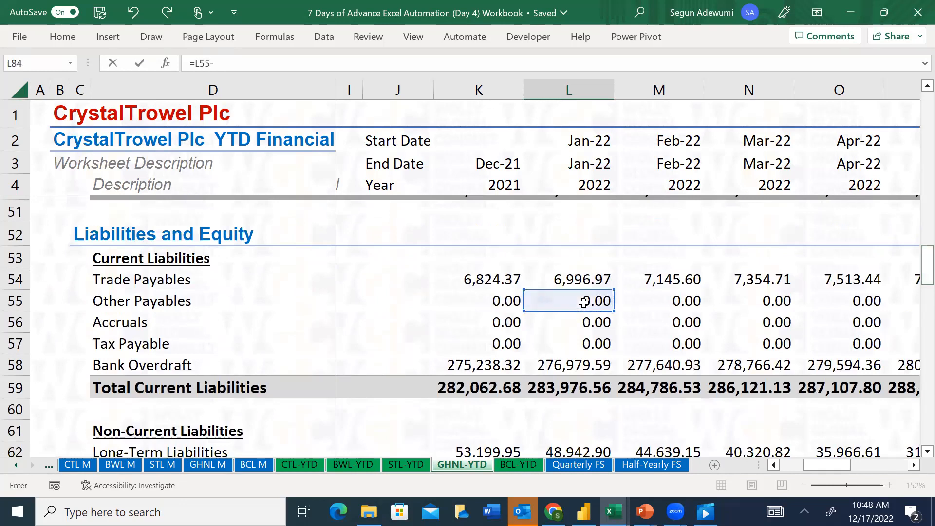
click(488, 301)
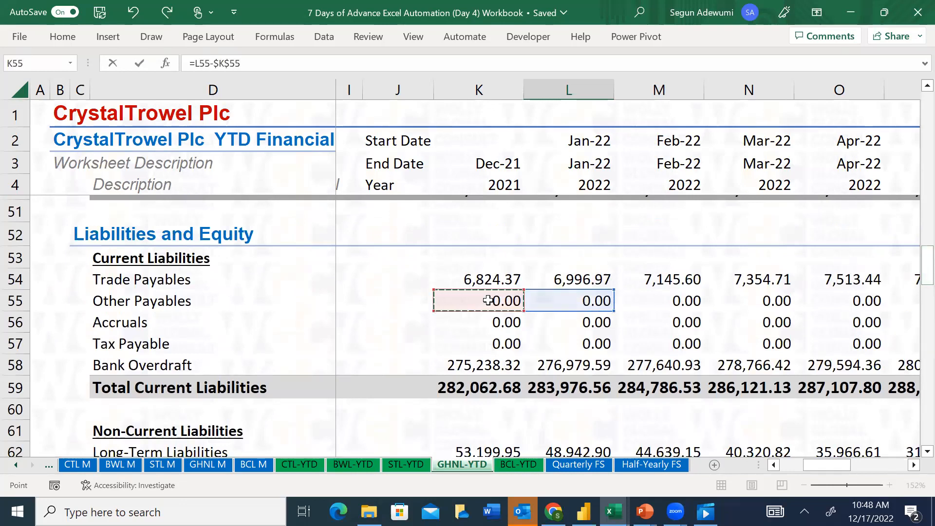
key(Return)
Enter the January 2022 Accruals adjustment in L85 as =L56-$K$56
text(=)
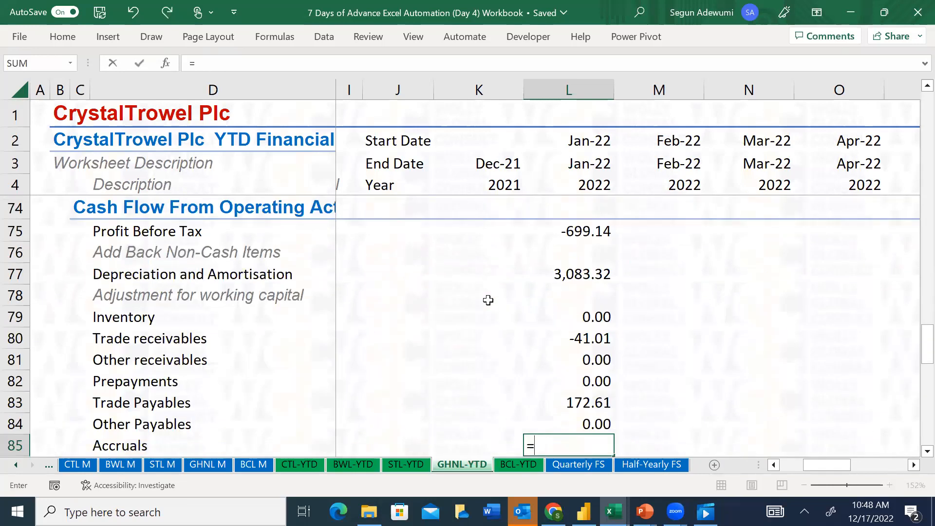
drag(920, 344, 913, 288)
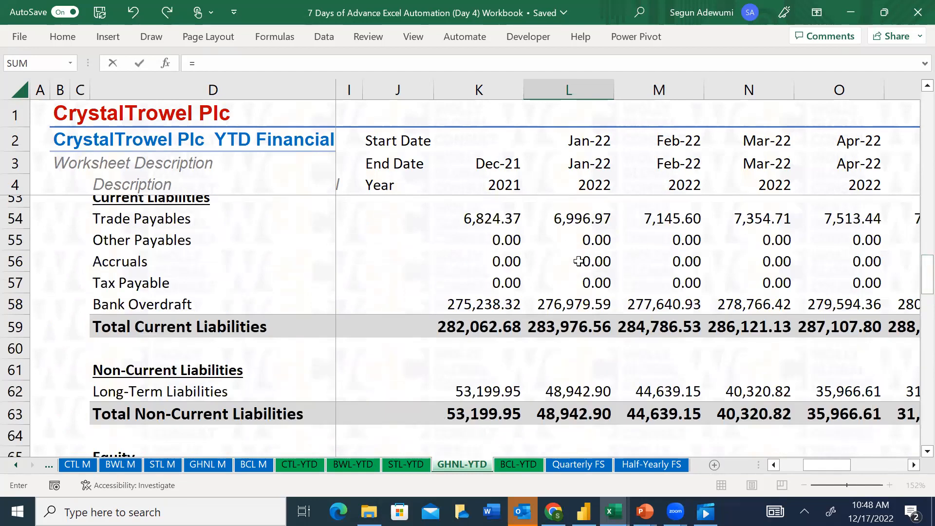
click(547, 261)
text(-)
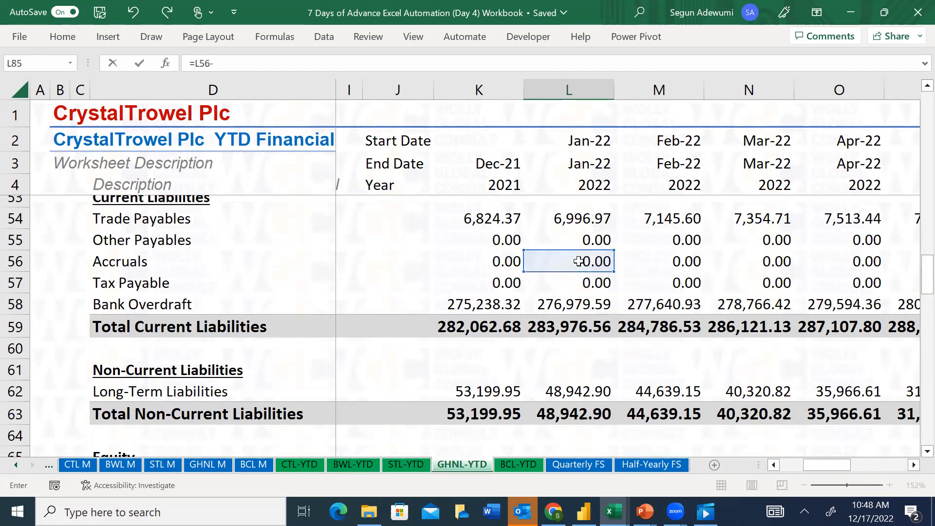
click(500, 259)
key(F4)
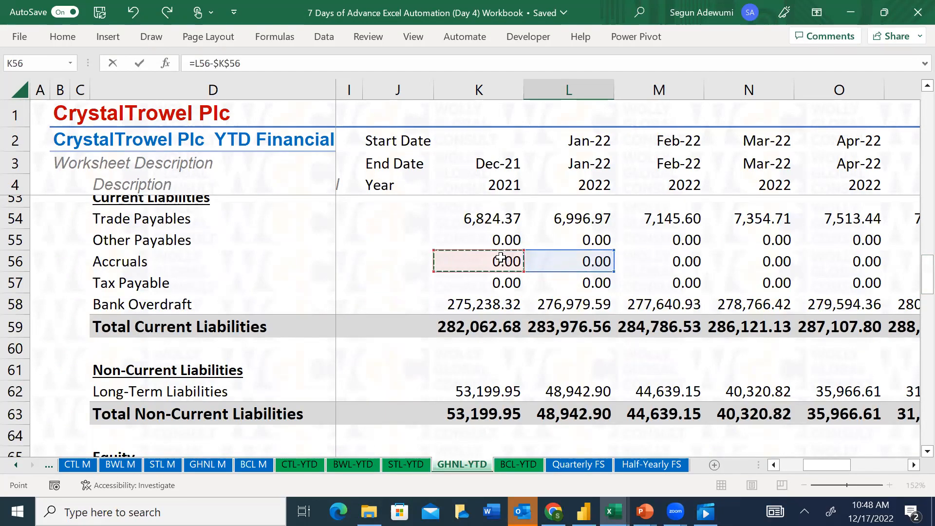
key(Escape)
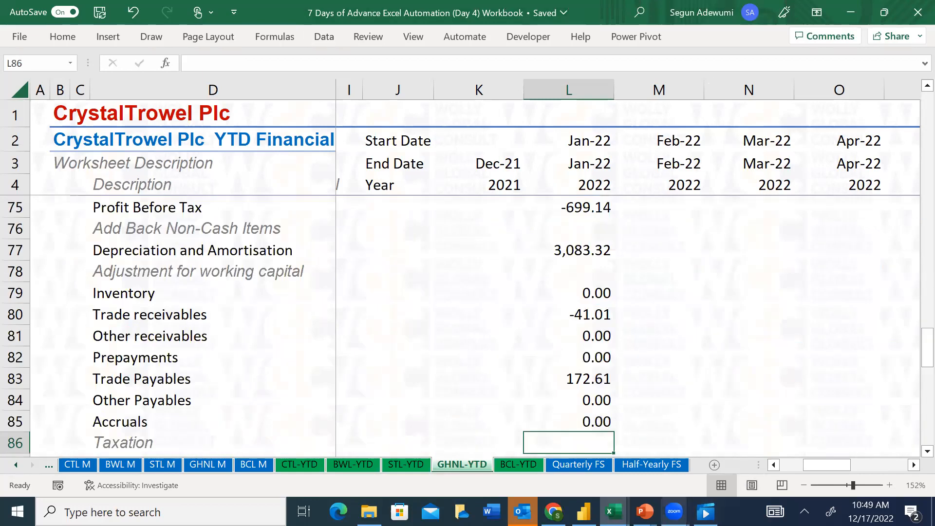
mouse_move(675, 509)
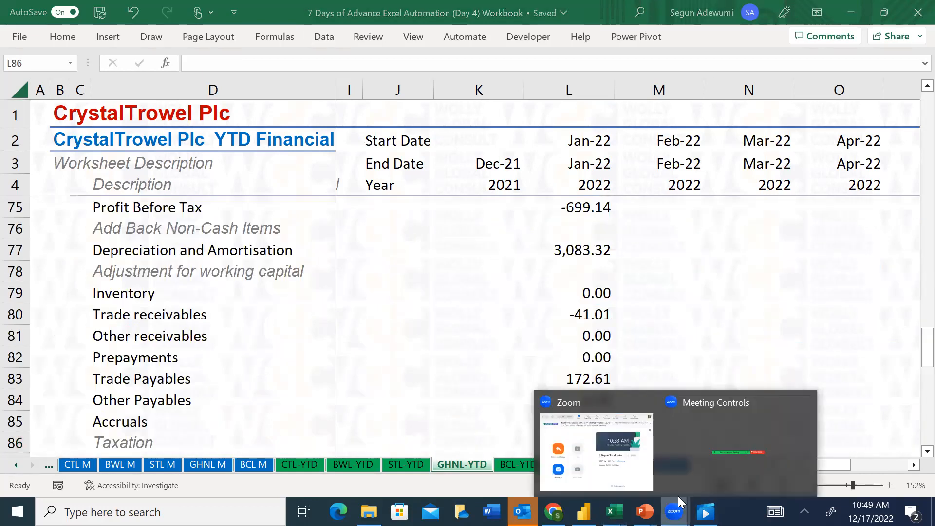
click(687, 450)
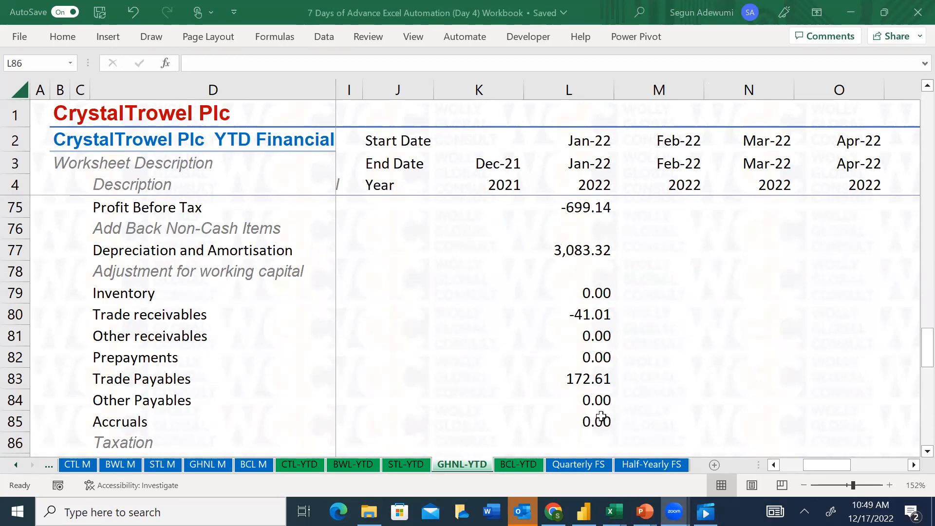
scroll(601, 417, down, 2)
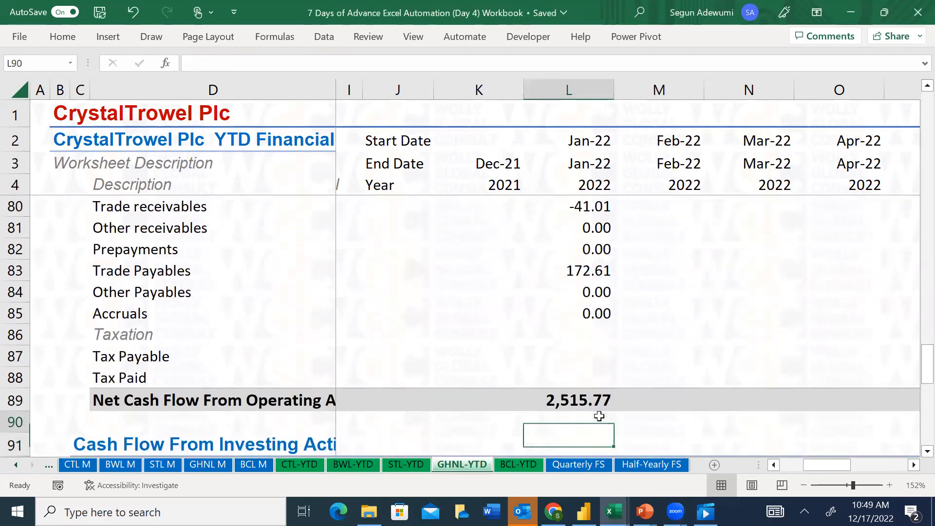
Check how the January 2022 Tax Paid and Tax Payable rows are handled in the cash flow section of the CTL-YTD sheet
key(Down)
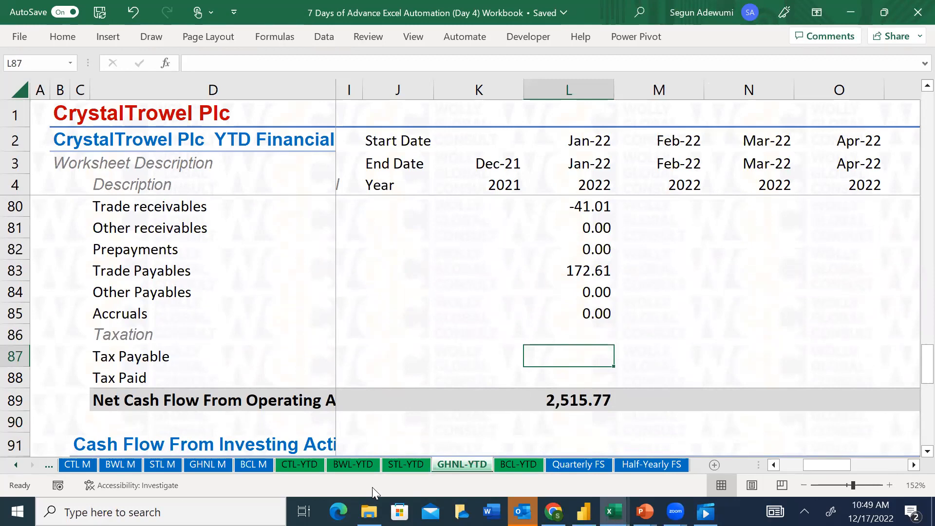
click(294, 463)
click(406, 391)
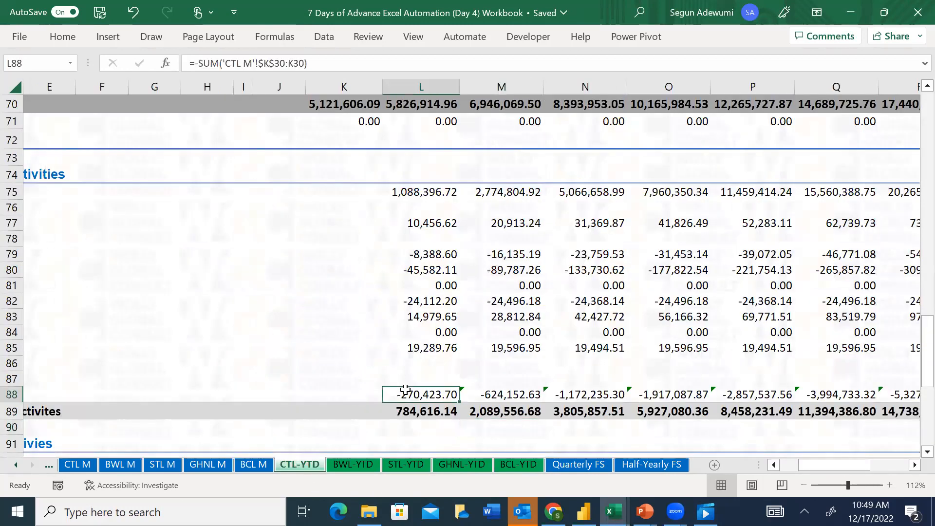
key(Down)
key(Down)
key(Down)
key(Left)
key(Left)
key(Left)
key(Left)
key(Left)
key(Left)
key(Left)
key(Left)
key(Left)
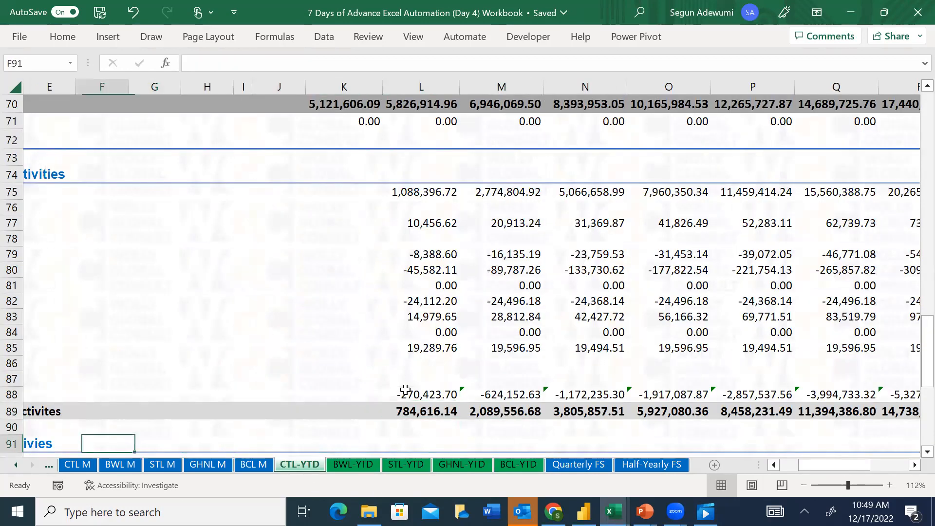
key(Left)
key(Left)
key(Up)
key(Up)
key(Up)
key(Up)
key(Right)
key(Right)
key(Right)
key(Right)
key(Right)
key(Right)
key(Right)
key(Right)
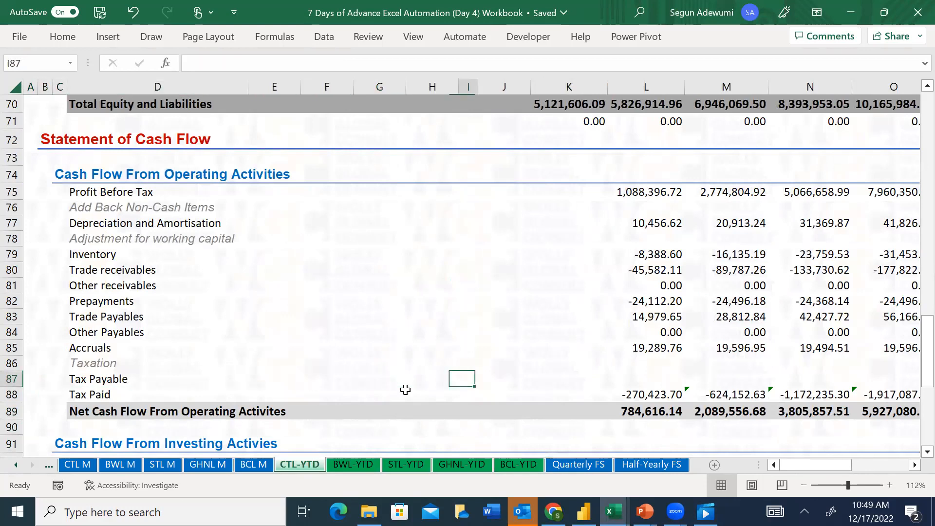
key(Right)
key(Right)
key(Right)
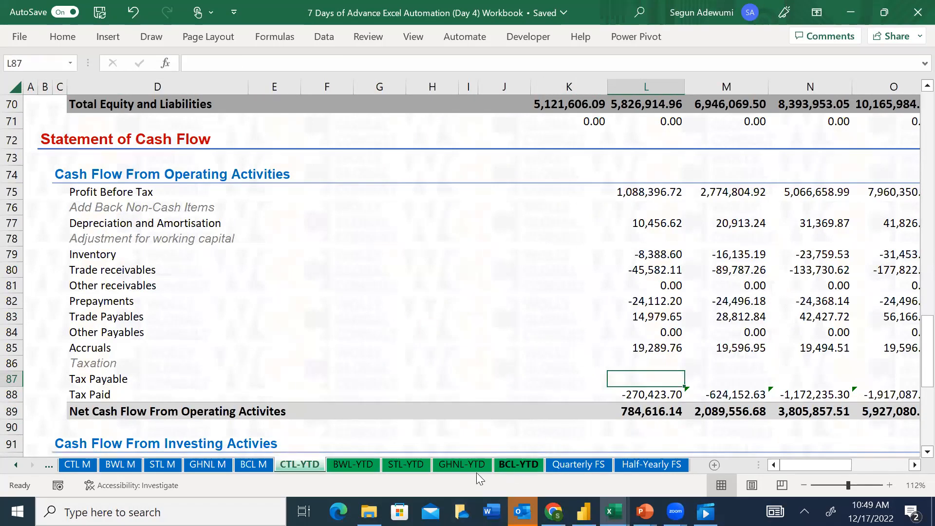
Look over the STL-YTD sheet's profit or loss rows and its monthly and quarterly column headings
click(392, 466)
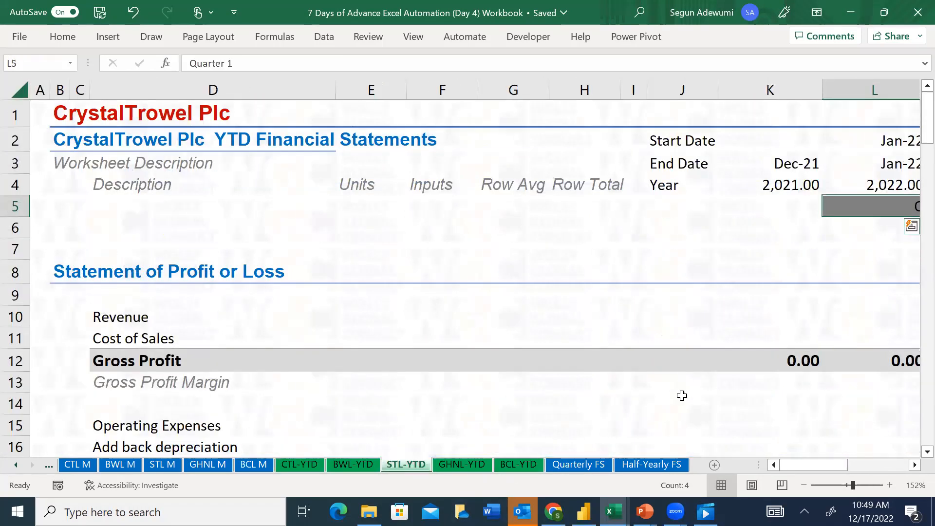
click(829, 400)
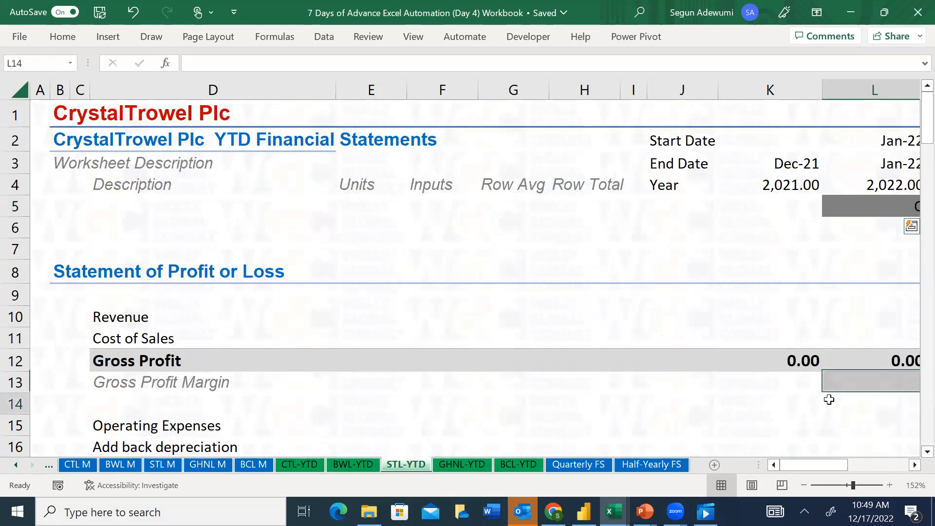
key(Right)
key(Right)
key(Right)
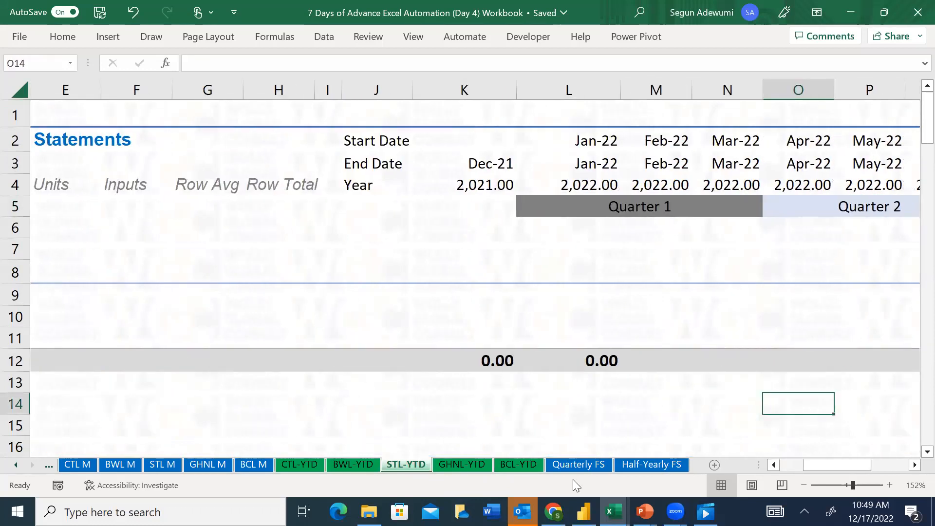
click(519, 427)
key(Down)
key(Down)
key(Down)
key(Down)
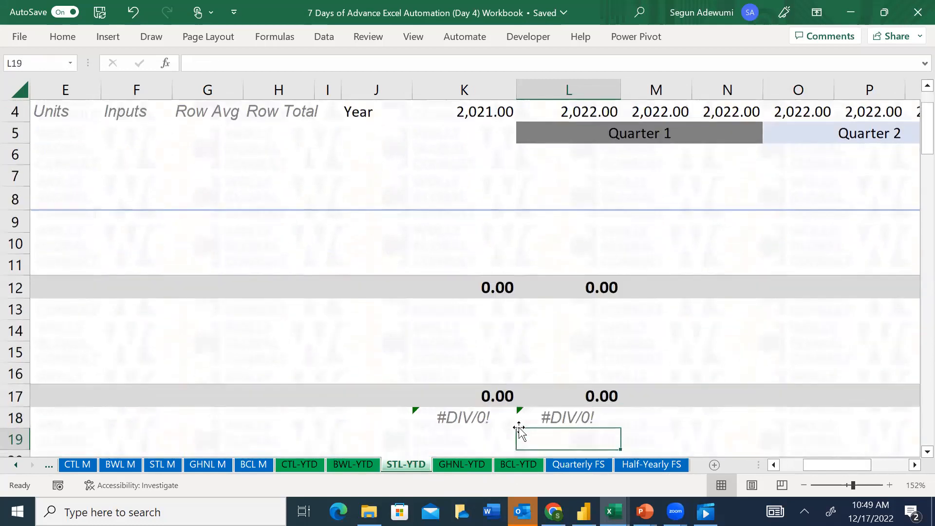
key(Left)
key(Left)
key(Left)
key(Left)
key(Left)
key(Left)
key(Left)
key(Left)
key(Left)
key(Left)
key(Left)
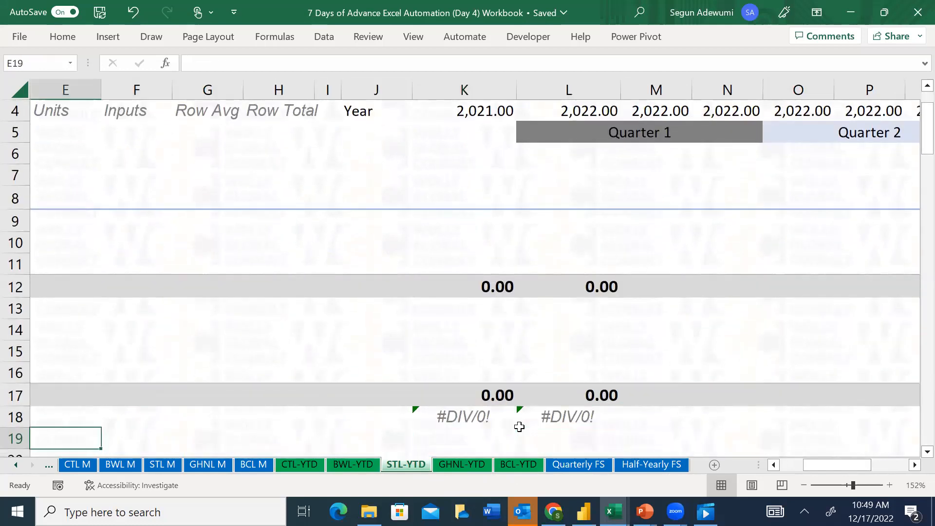
key(Up)
key(Up)
key(Up)
key(Up)
key(Up)
key(Up)
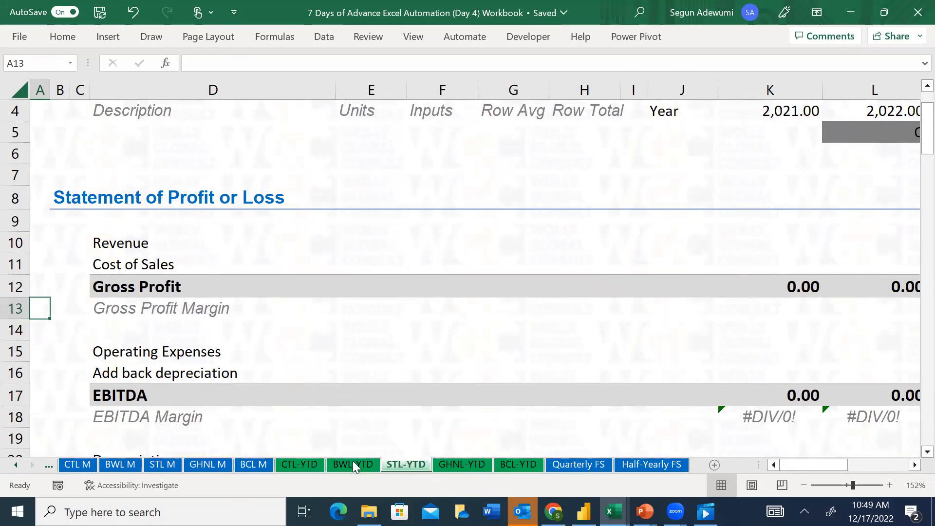
click(616, 411)
key(Right)
key(Right)
key(Right)
key(Right)
key(Right)
key(Right)
key(Right)
key(Right)
key(Right)
key(Right)
key(Right)
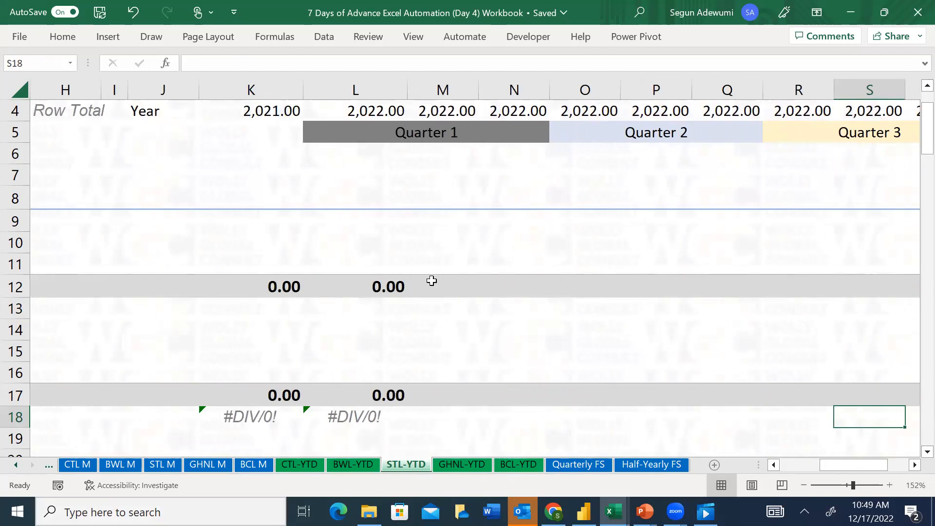
click(424, 214)
key(Up)
key(Up)
key(Up)
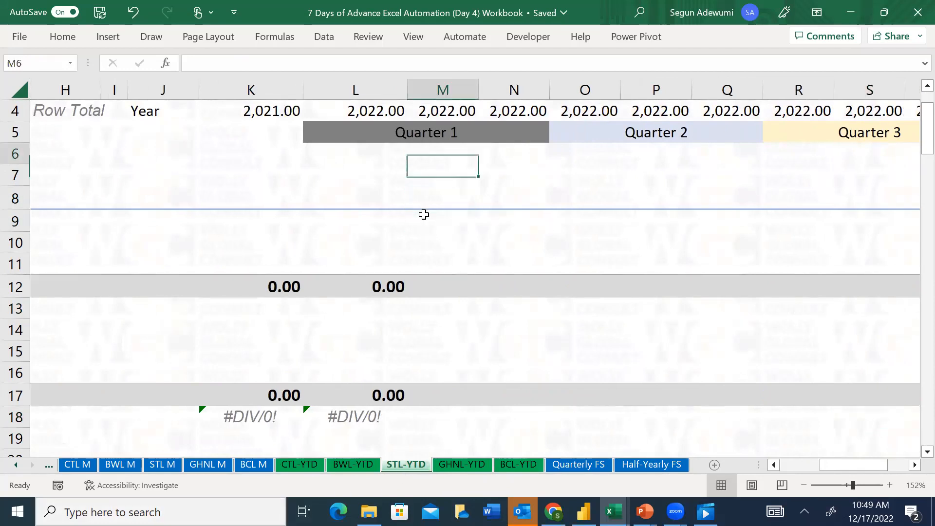
key(Up)
key(Up)
key(Up)
key(Up)
key(Up)
On the GHNL-YTD sheet, enter the January 2022 Tax Paid in L88 as the negative of the Tax Expense in K30
click(463, 464)
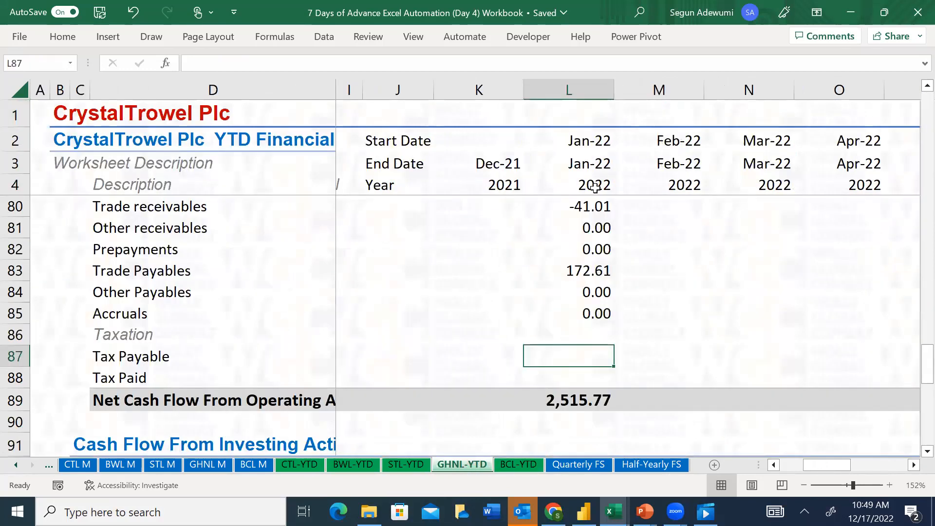
click(589, 382)
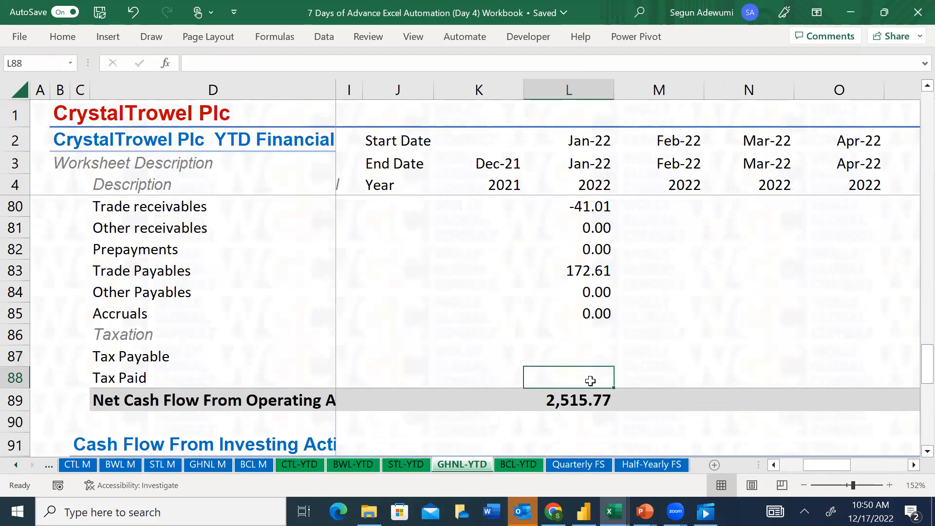
text(=)
key(Up)
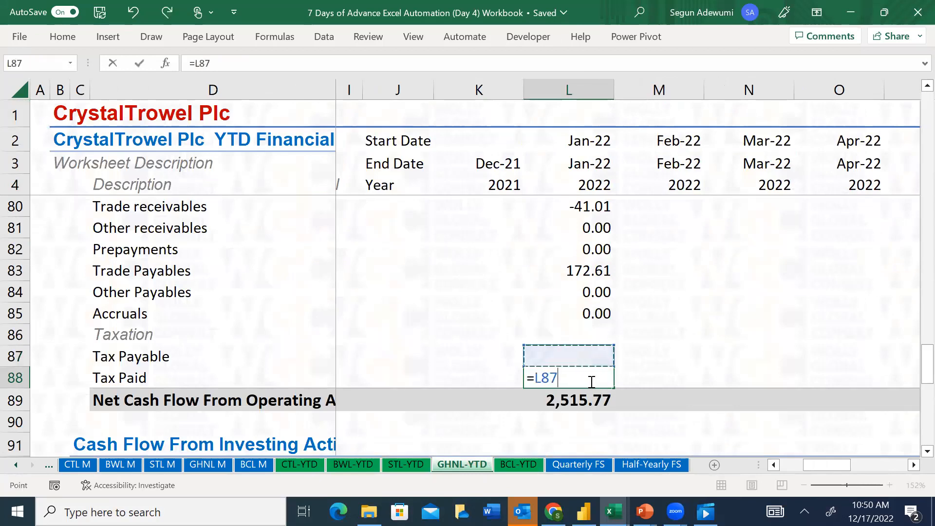
key(Up)
key(Up)
key(Up)
key(Up)
key(Up)
key(Up)
key(Up)
key(Up)
key(Up)
key(Up)
key(Up)
key(Up)
key(Up)
key(Up)
key(Up)
key(Up)
key(Up)
key(Up)
key(Up)
key(Up)
key(Up)
key(Up)
key(Up)
key(Up)
key(Up)
key(Up)
key(Up)
key(Up)
key(Up)
key(Up)
key(Up)
key(Left)
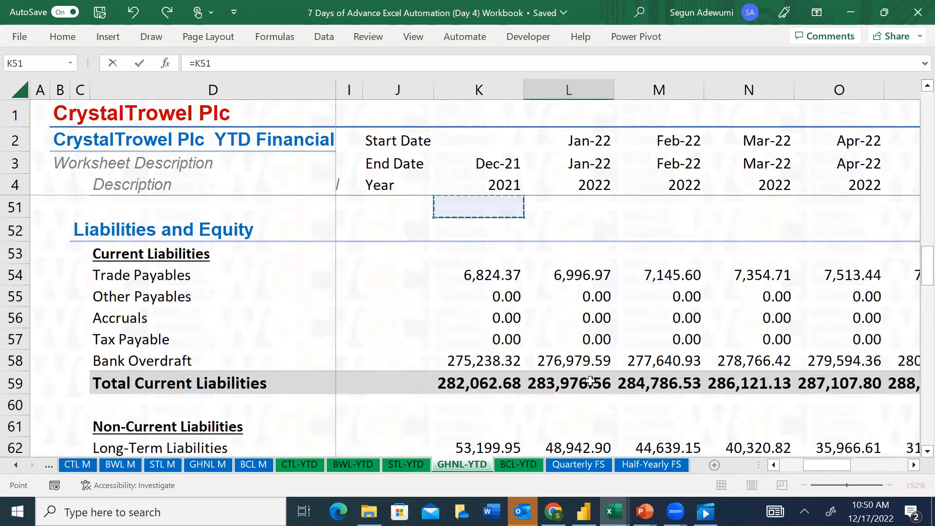
key(Up)
key(Up)
key(Up)
key(Up)
key(Up)
key(Up)
key(Up)
key(Up)
key(Up)
key(Up)
key(Up)
key(Up)
key(Up)
key(Up)
key(Up)
key(Up)
key(Up)
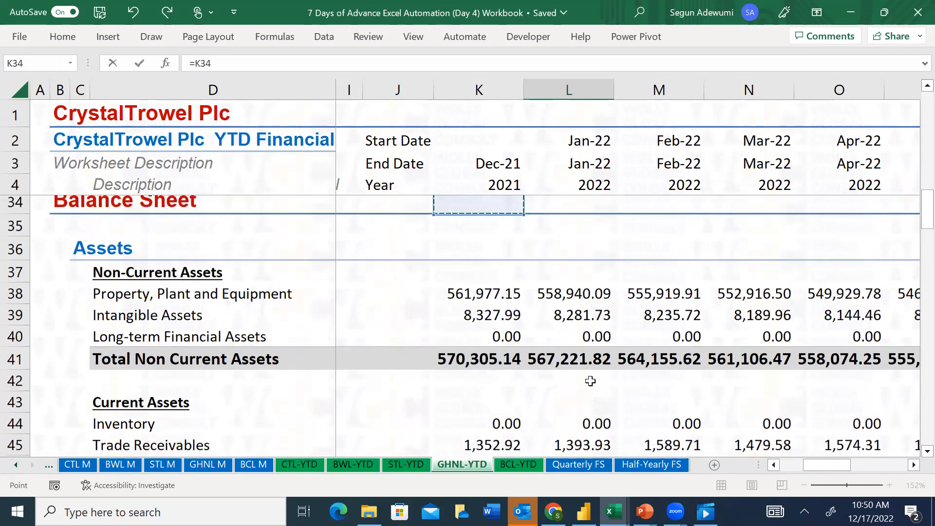
key(Up)
key(Up)
key(Up)
key(Up)
key(Up)
key(Up)
key(Up)
key(Up)
key(Down)
key(Down)
key(Down)
key(Down)
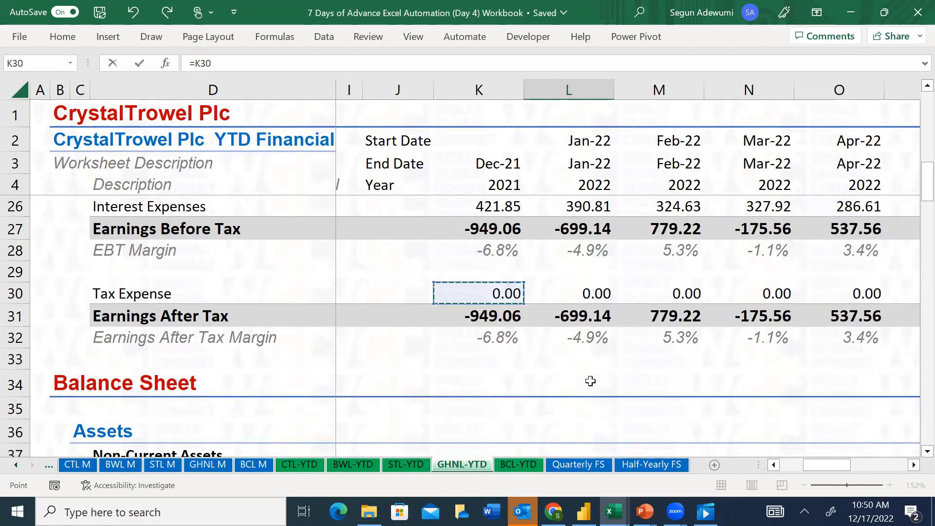
click(195, 62)
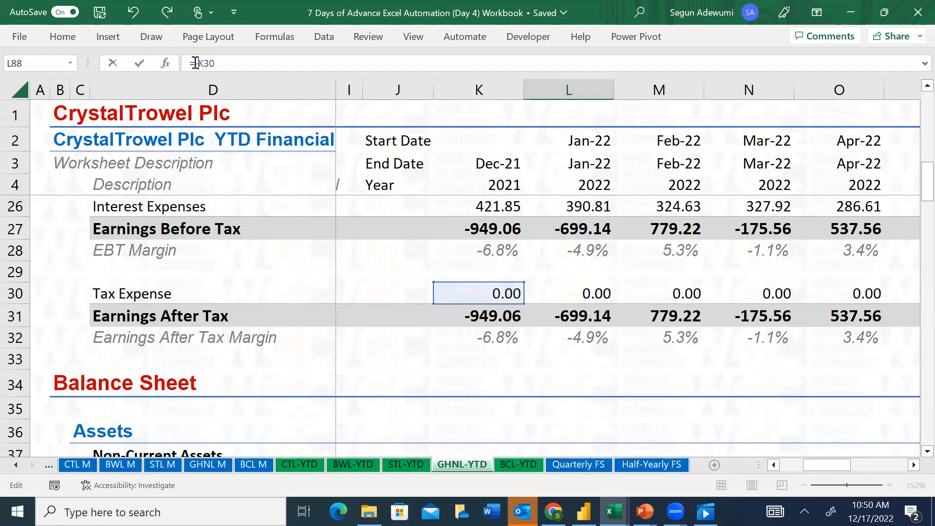
key(Return)
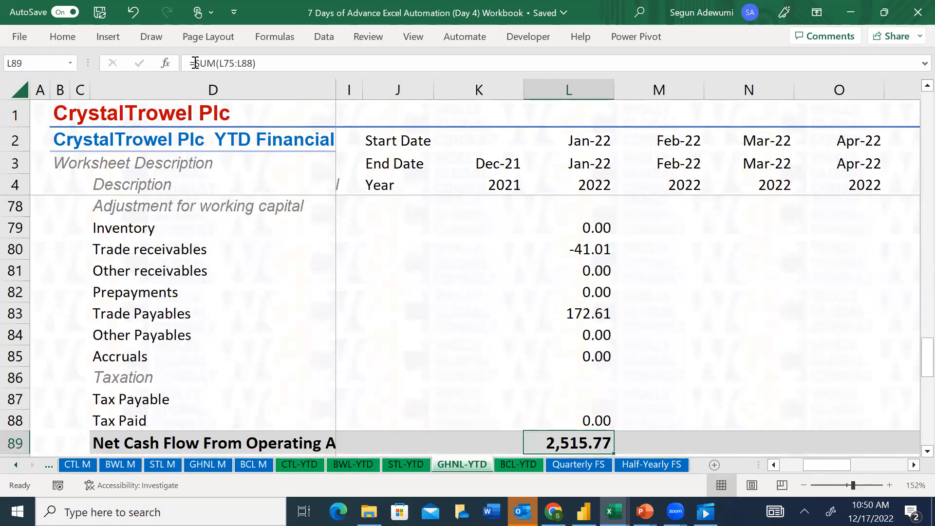
Re-enter the January 2022 operating net cash flow in L89 as a SUM of the rows from Profit Before Tax to Tax Paid
text(=sum()
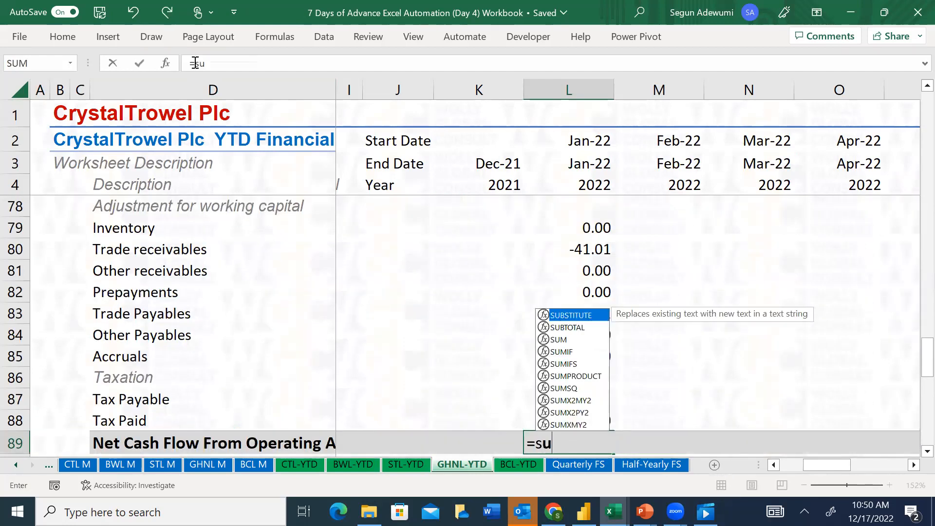
key(Up)
key(shift+Up)
key(shift+Up)
key(shift+Up)
key(shift+Up)
key(shift+Up)
key(shift+Up)
key(shift+Up)
key(shift+Up)
key(shift+Up)
key(shift+Up)
key(shift+Up)
key(shift+Up)
key(shift+Up)
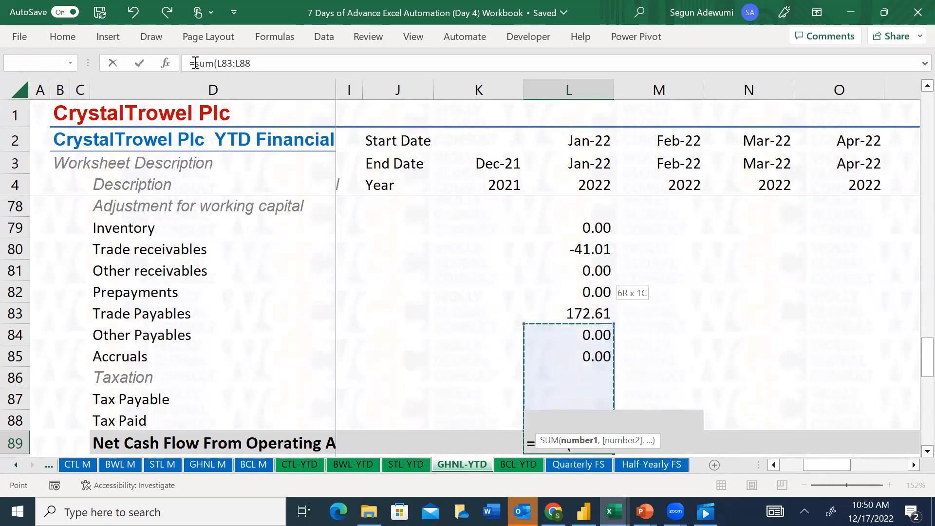
key(shift+Up)
key(shift+Up)
key(shift+Down)
key(shift+Down)
key(shift+Down)
key(shift+Up)
key(Return)
Start the January 2022 Property, Plant and Equipment Acquired formula in L92 with =$K$38-L38
key(Down)
key(Down)
key(Down)
key(Down)
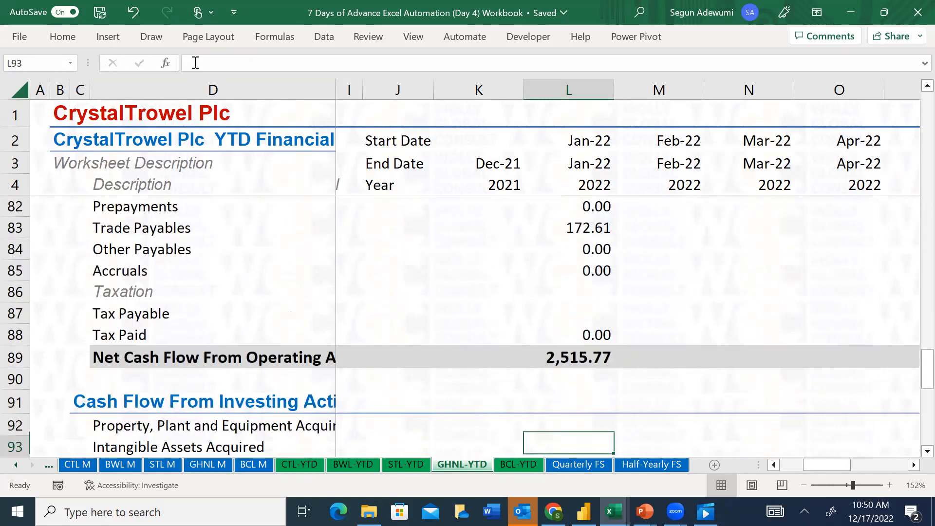
key(Up)
key(Up)
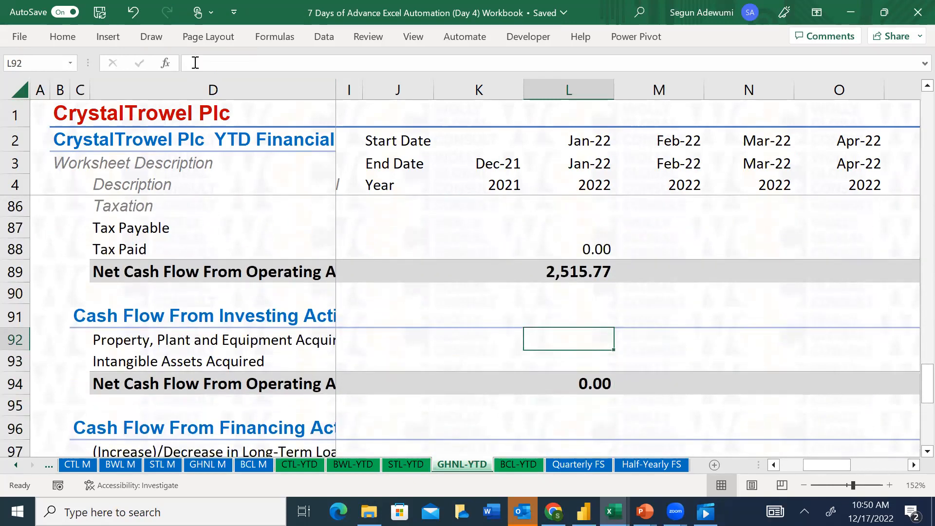
text(=)
key(Escape)
text(=)
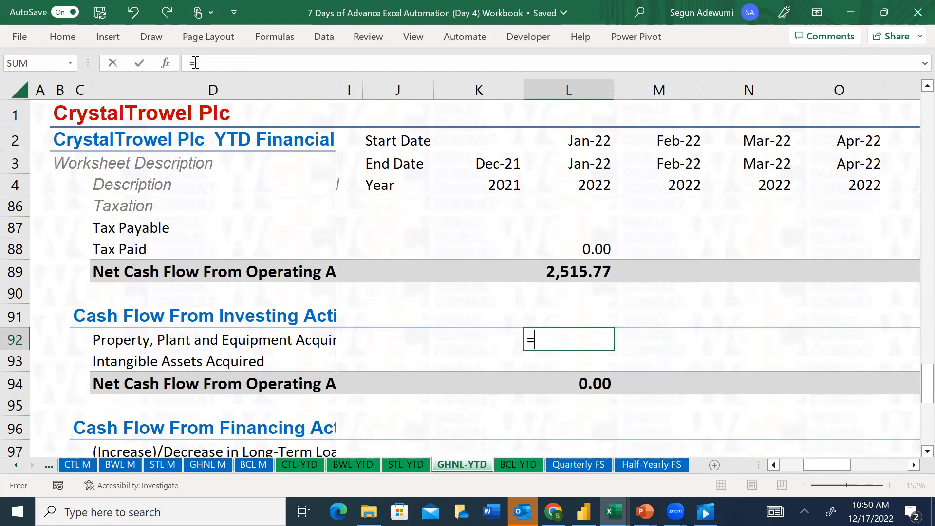
key(Up)
key(Up)
key(Up)
key(Up)
key(Up)
key(Up)
key(Up)
key(Up)
key(Up)
key(Up)
key(Up)
key(Up)
key(Up)
key(Up)
key(Up)
key(Up)
key(Up)
key(Up)
key(Up)
key(Up)
key(Up)
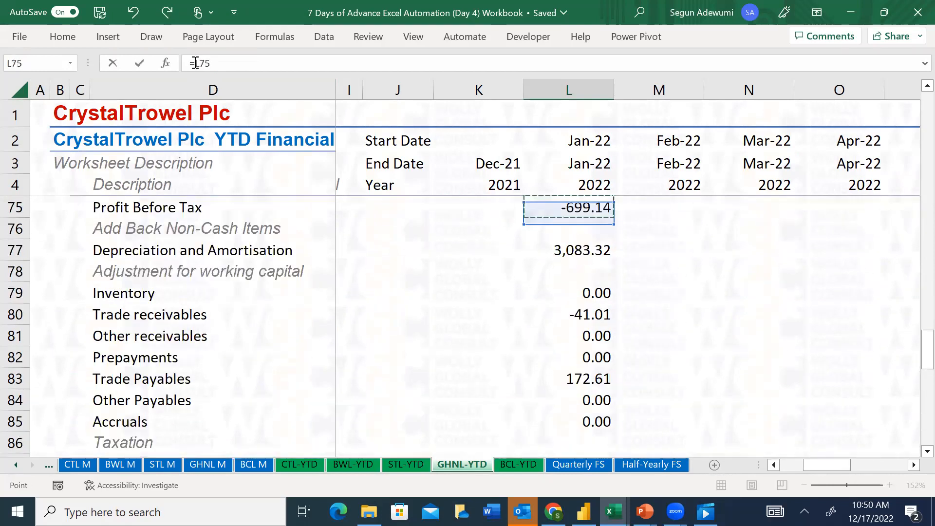
key(Up)
key(Up)
key(Up)
key(Up)
key(Up)
key(Up)
key(Up)
key(Up)
key(Up)
key(Up)
key(Up)
key(Up)
key(Up)
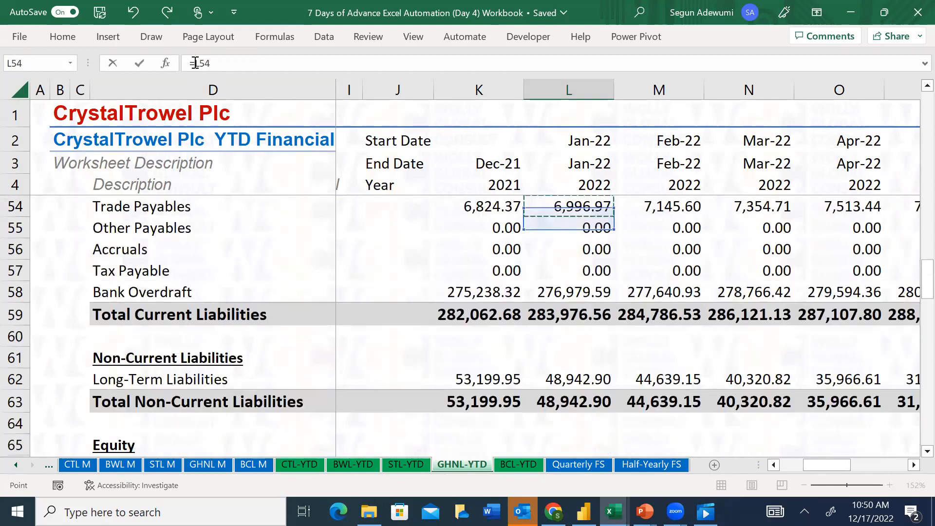
key(Up)
key(Up)
key(Up)
key(Up)
key(Up)
key(Up)
key(Up)
key(Up)
key(Up)
key(Up)
key(Up)
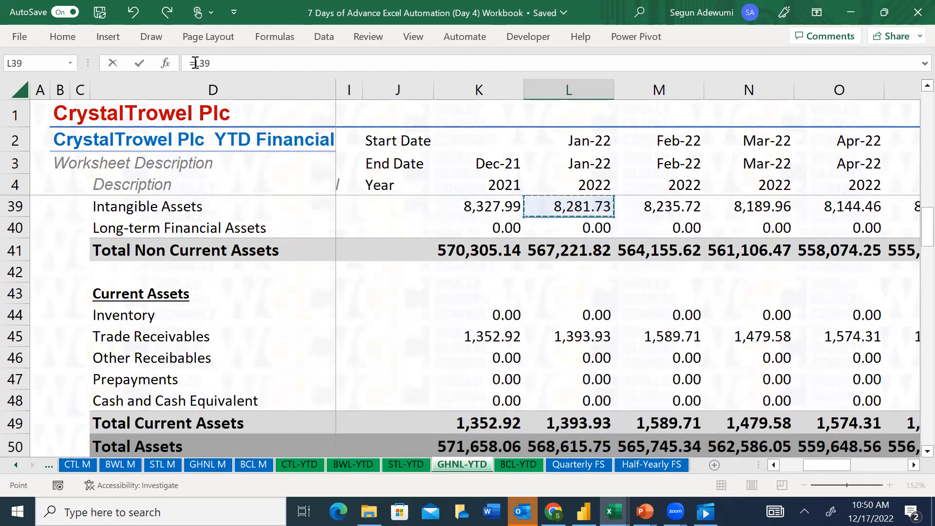
key(Down)
key(Left)
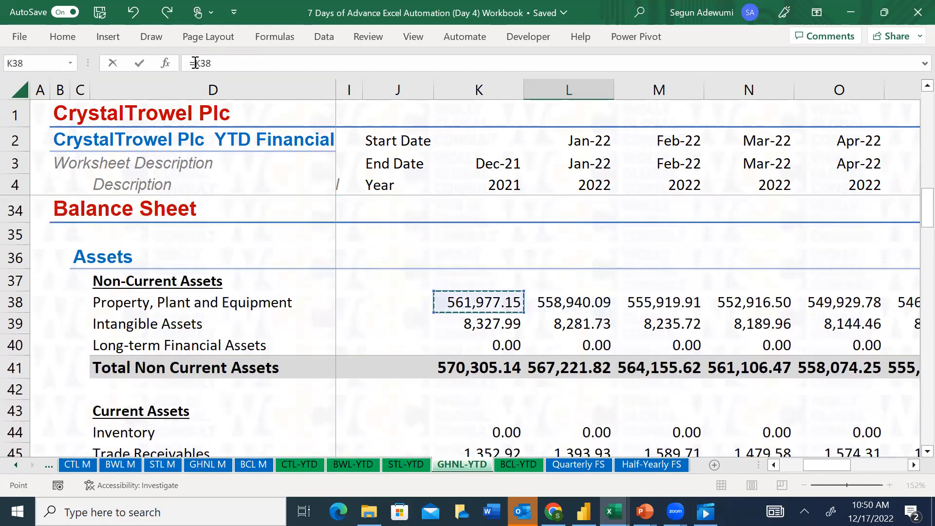
text(-)
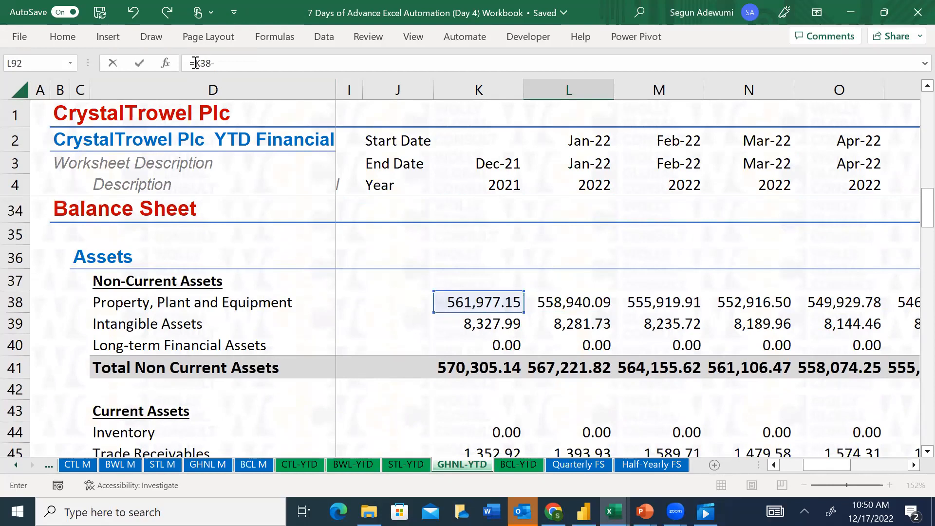
click(589, 302)
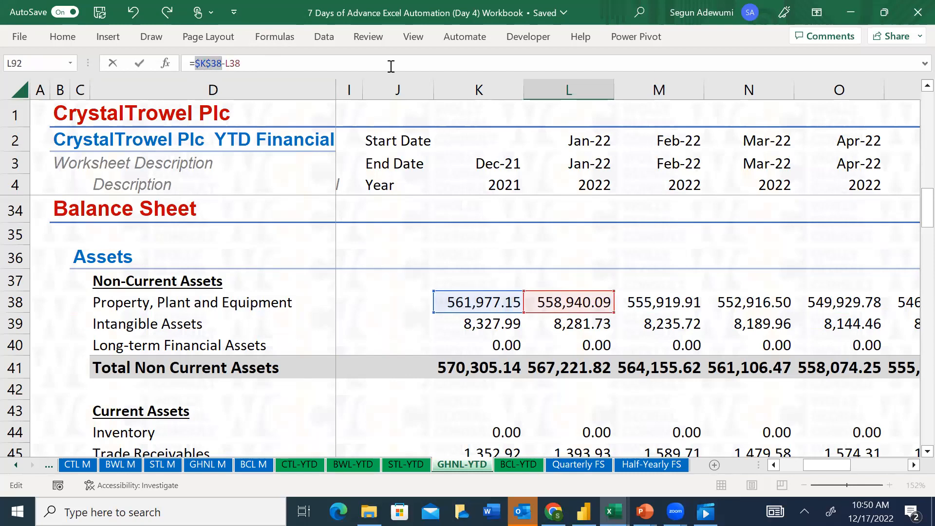
click(283, 63)
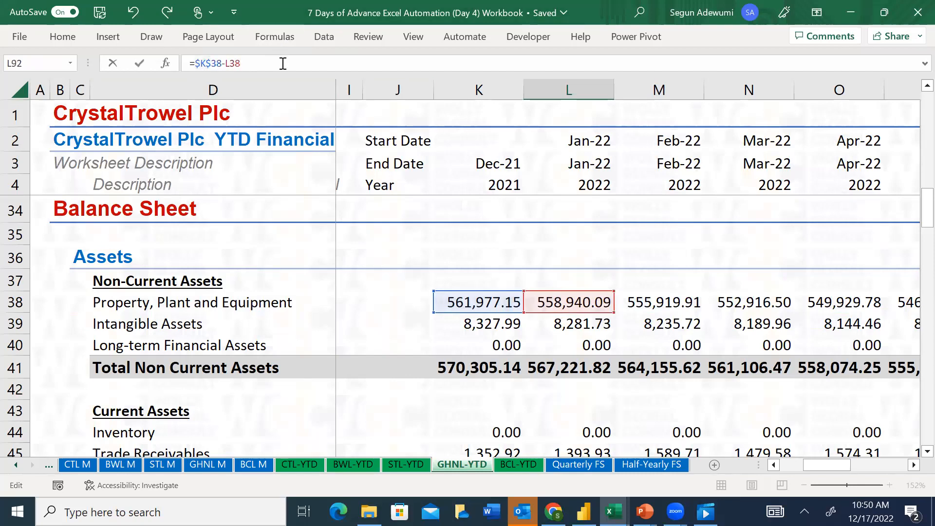
Try adding the January 2022 Depreciation L20 and Amortisation L21 to the L92 formula, and remove both references again
drag(916, 229, 915, 166)
click(590, 287)
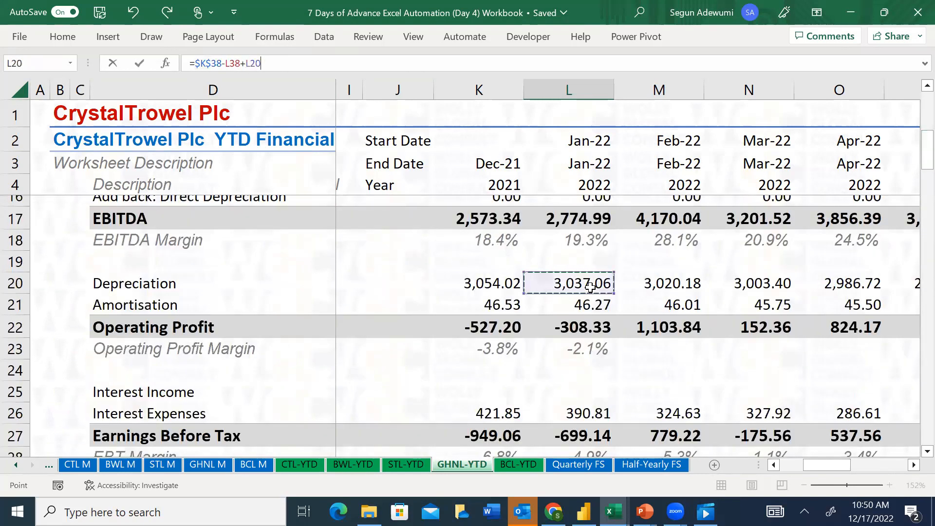
text(+)
click(589, 304)
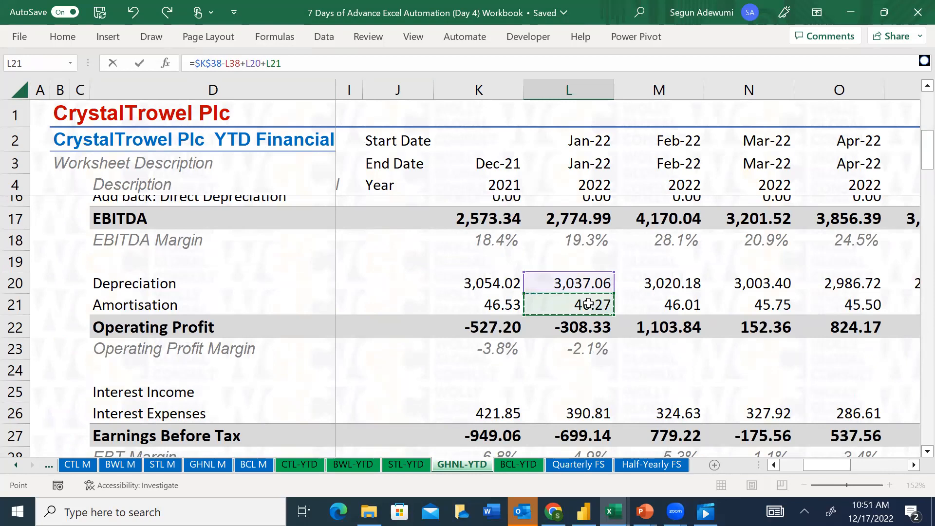
key(BackSpace)
key(BackSpace)
key(BackSpace)
key(BackSpace)
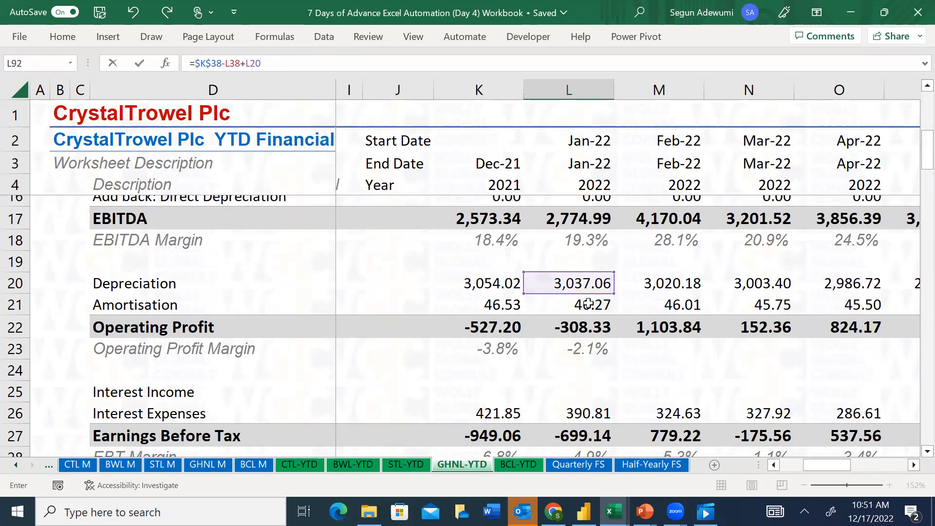
key(BackSpace)
key(BackSpace)
key(BackSpace)
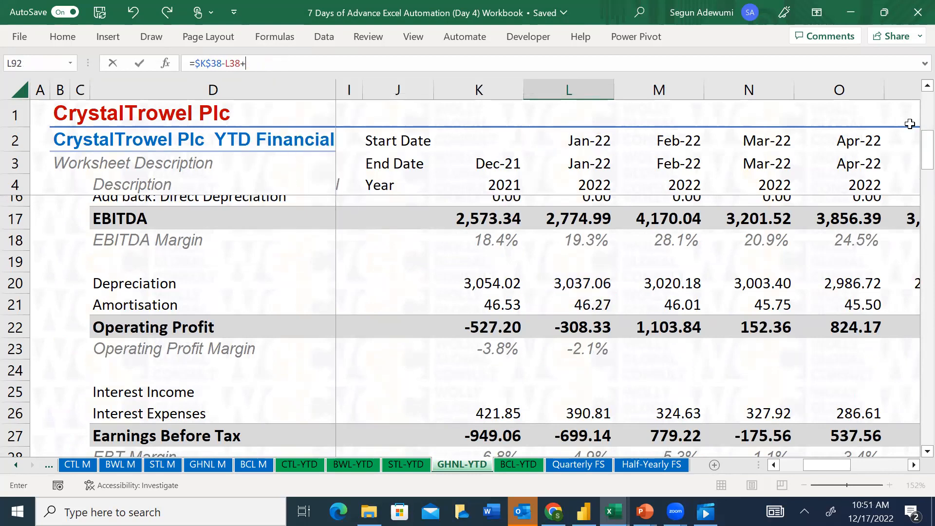
Complete the January 2022 Property, Plant and Equipment Acquired formula in L92 as =$K$38-L38+L77, using Depreciation and Amortisation from the cash flow section
drag(927, 157, 915, 341)
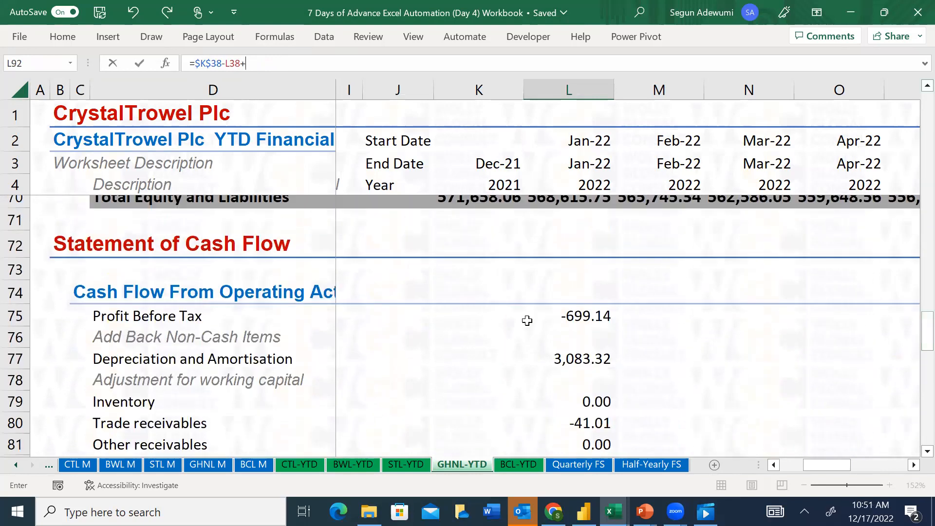
click(583, 356)
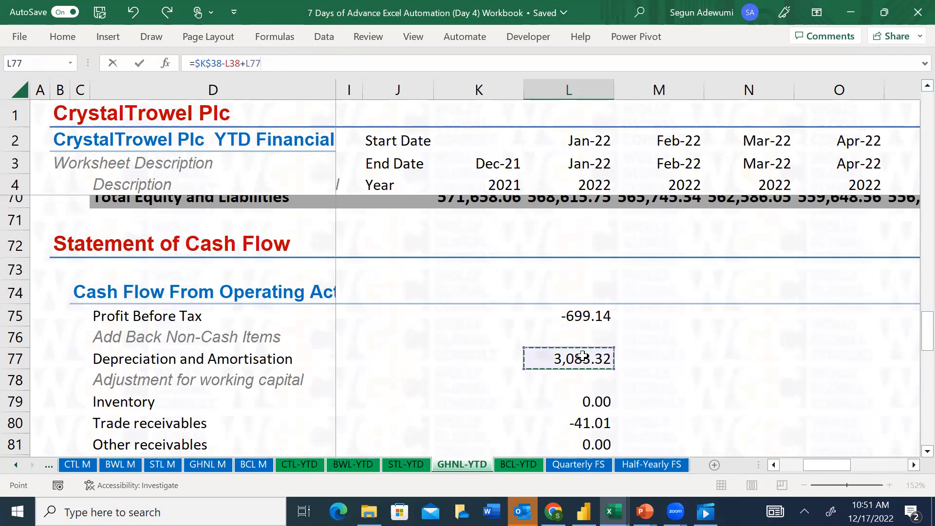
key(Return)
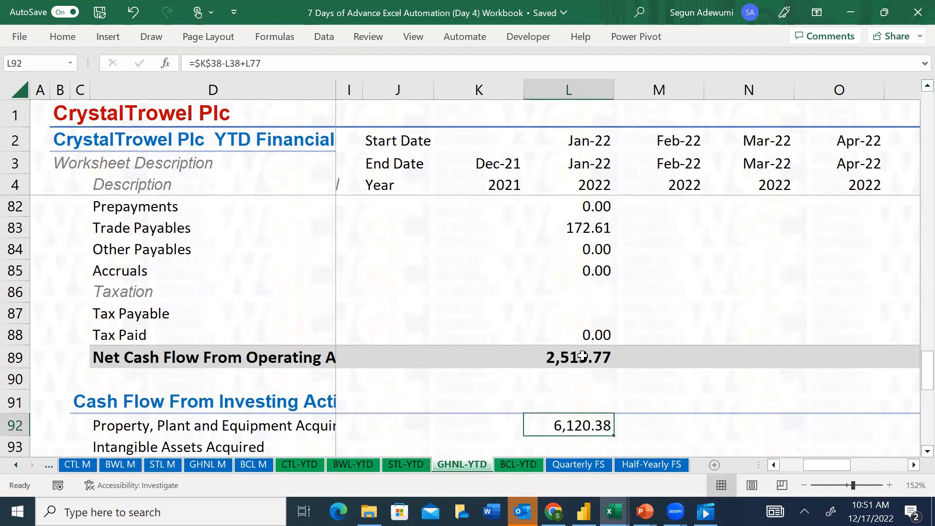
Examine the December 2021 and January 2022 Property, Plant and Equipment balances in row 38 of the balance sheet
key(Up)
key(Up)
key(Up)
key(Up)
key(Up)
key(Up)
key(Up)
key(Up)
key(Up)
key(Up)
key(Up)
key(Up)
key(Up)
key(Up)
key(Up)
key(Up)
key(Up)
key(Up)
key(Up)
key(Up)
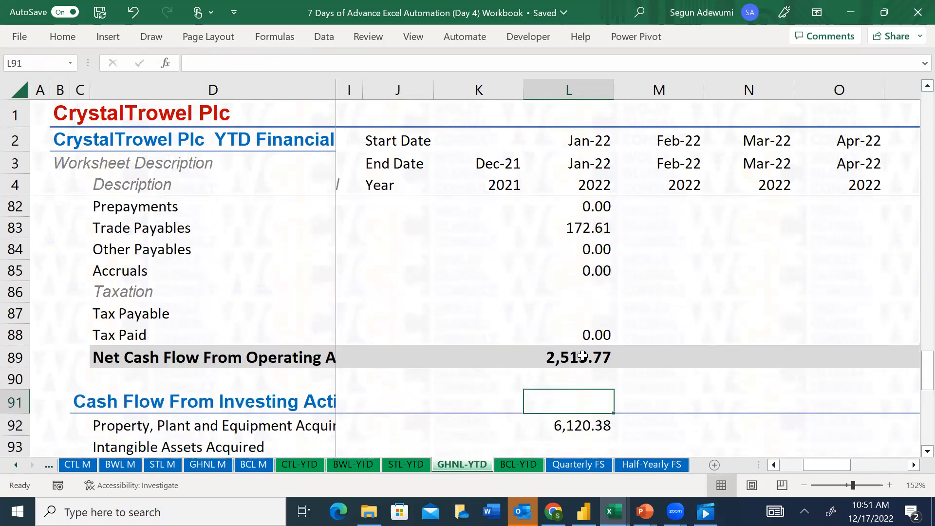
key(Up)
key(Up)
key(Up)
key(Up)
key(Up)
key(Up)
key(Up)
key(Up)
key(Up)
key(Up)
key(Up)
key(Up)
key(Up)
key(Up)
key(Up)
key(Up)
key(Up)
key(Up)
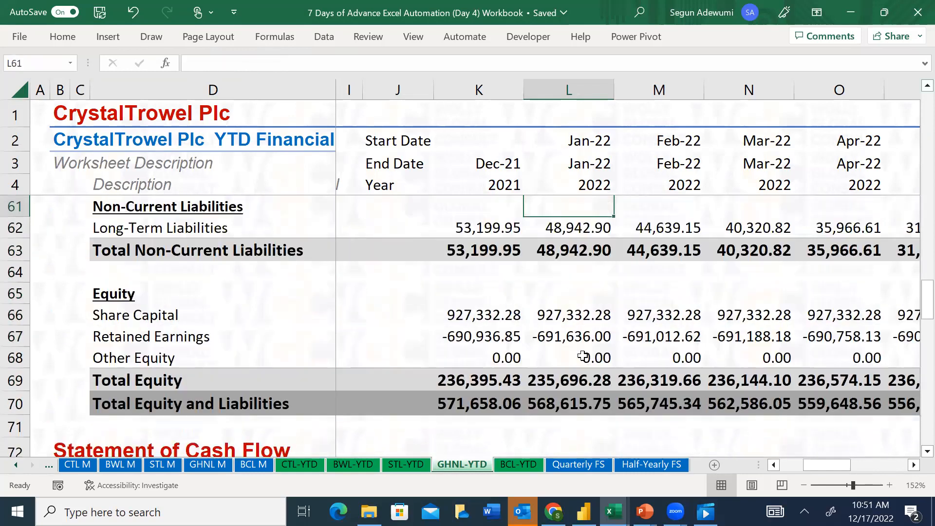
key(Up)
key(Up)
key(Up)
key(Up)
key(Up)
key(Up)
key(Up)
key(Up)
key(Up)
key(Up)
key(Up)
key(Up)
key(Up)
key(Up)
key(Up)
key(Up)
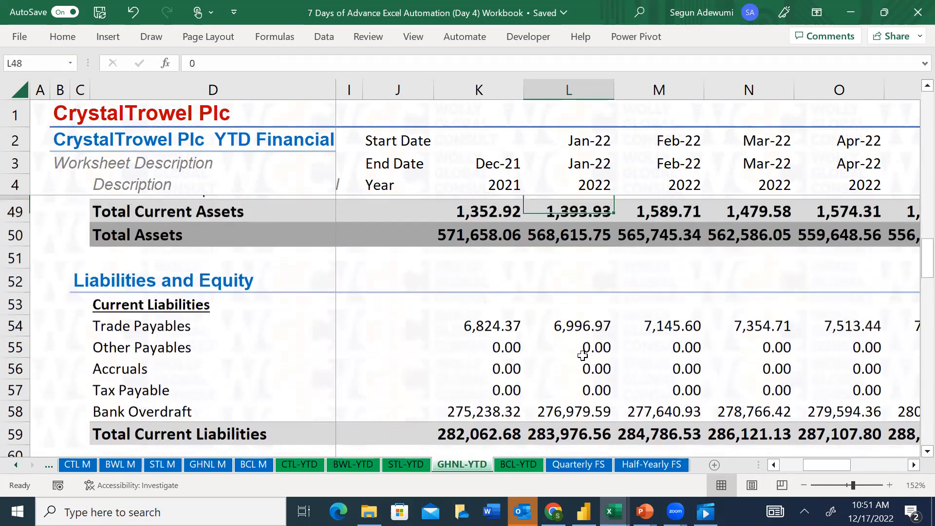
key(Down)
key(Down)
key(Down)
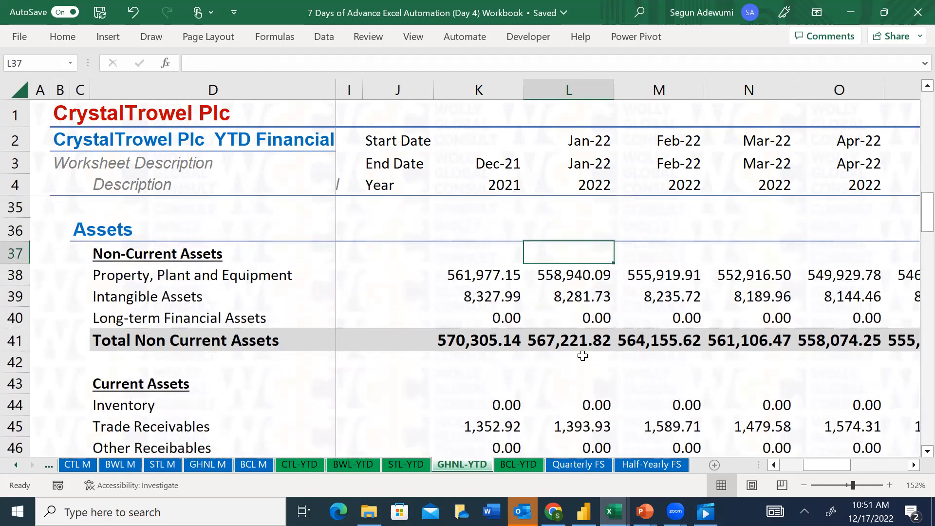
key(Left)
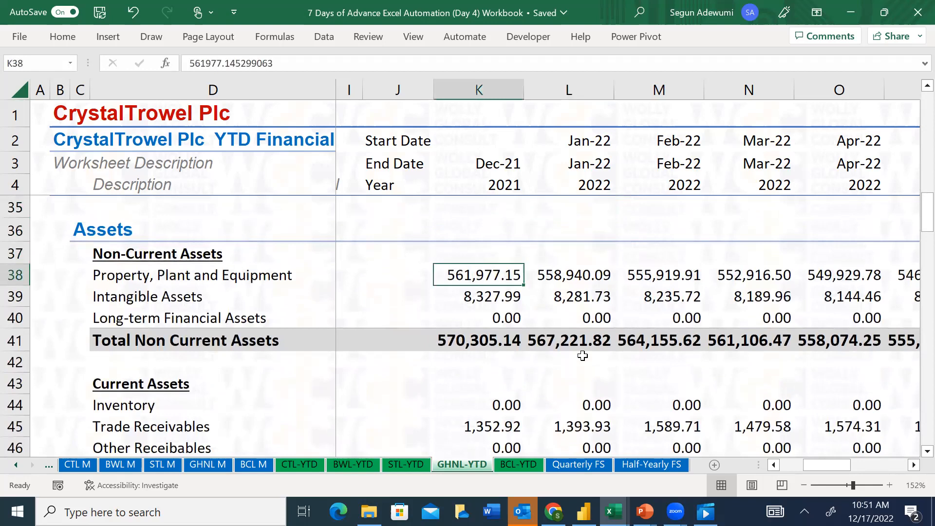
key(Right)
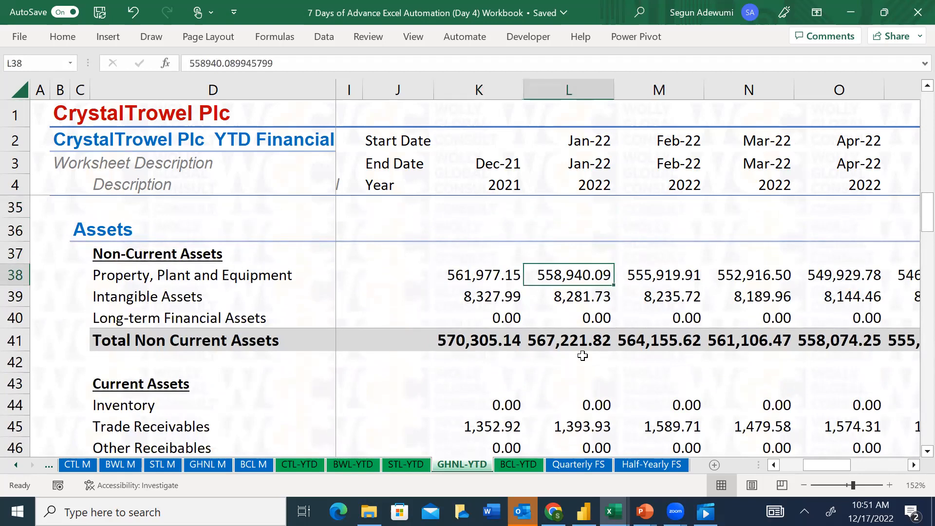
Check the January 2022 change in Property, Plant and Equipment with =L38-K38 in the empty cell L37, and clear the cell
key(Up)
text(=)
key(Down)
key(Up)
key(Down)
text(-)
key(Down)
key(Left)
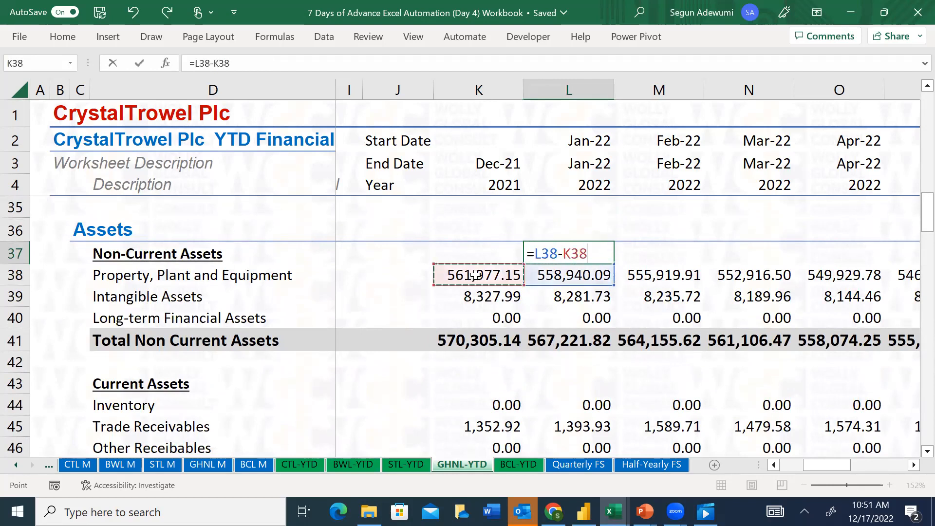
key(Return)
key(Up)
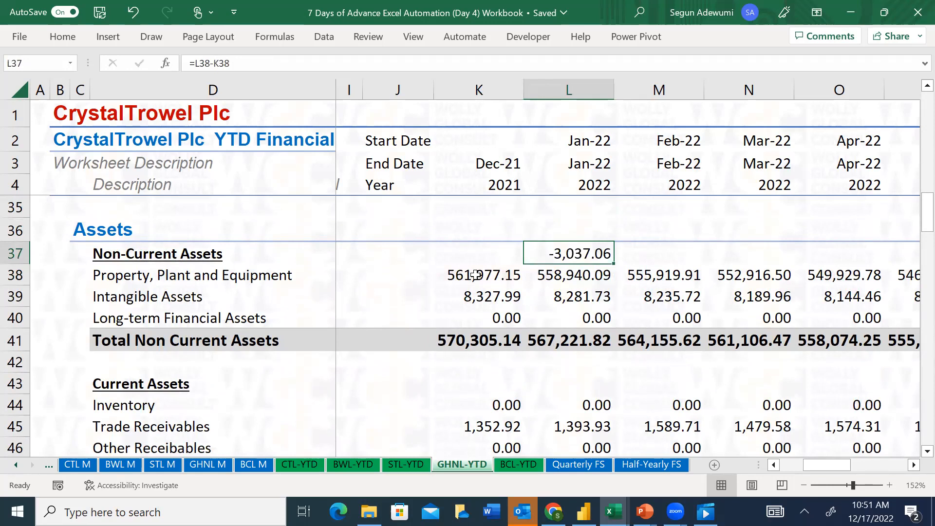
key(Delete)
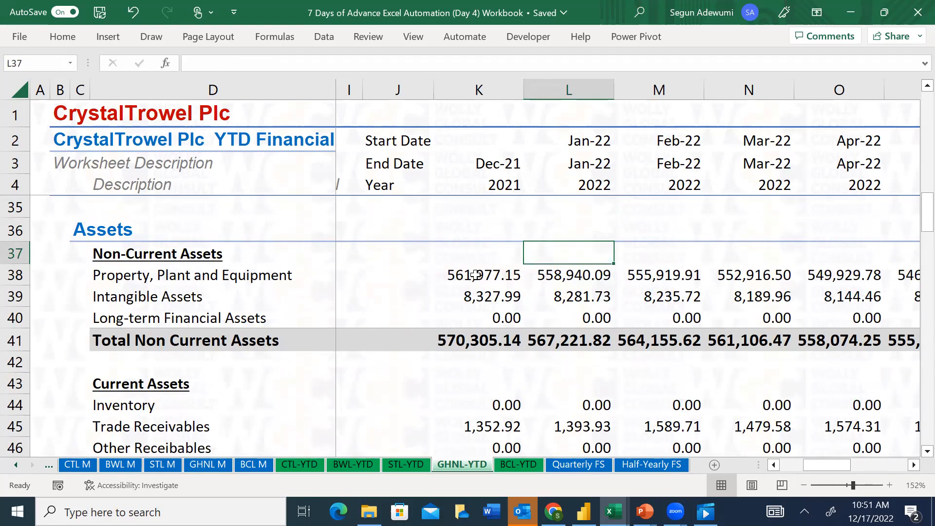
Start the January 2022 Intangible Assets Acquired formula in L93 with an absolute reference to the December 2021 Intangible Assets, =$K$39-
key(Down)
key(Down)
key(Down)
key(Down)
key(Down)
key(Down)
key(Down)
key(Down)
key(Down)
key(Down)
key(Down)
key(Down)
key(Down)
key(Down)
key(Down)
key(Down)
key(Down)
key(Down)
key(Down)
key(Down)
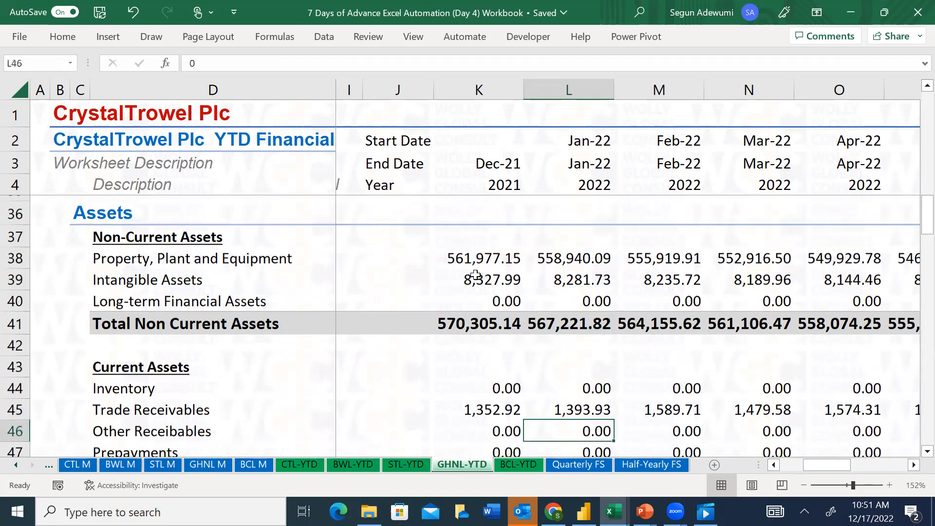
key(Down)
key(Down)
key(Down)
key(Down)
key(Down)
key(Down)
key(Down)
key(Down)
key(Down)
key(Down)
key(Down)
key(Down)
key(Down)
key(Down)
key(Down)
key(Down)
key(Down)
key(Down)
key(Down)
key(Down)
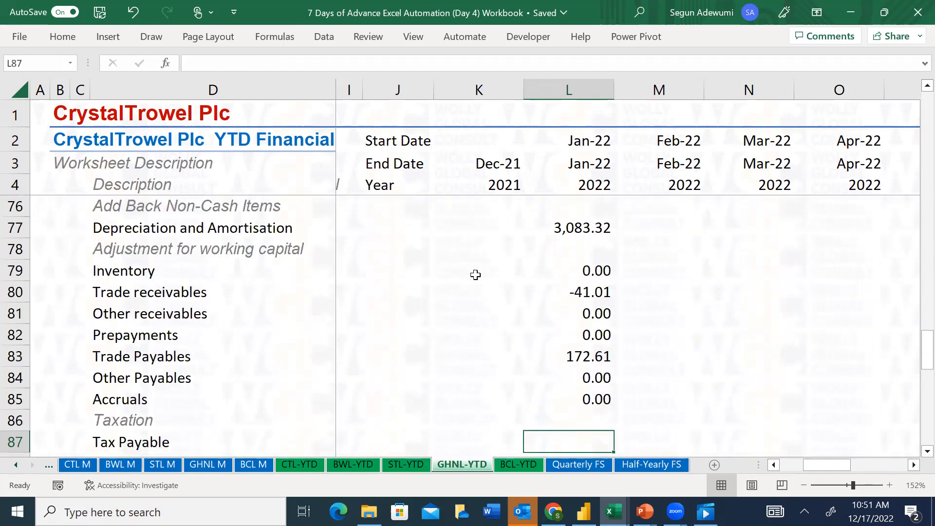
key(Down)
key(Down)
key(Down)
key(Down)
key(Down)
key(Up)
key(Up)
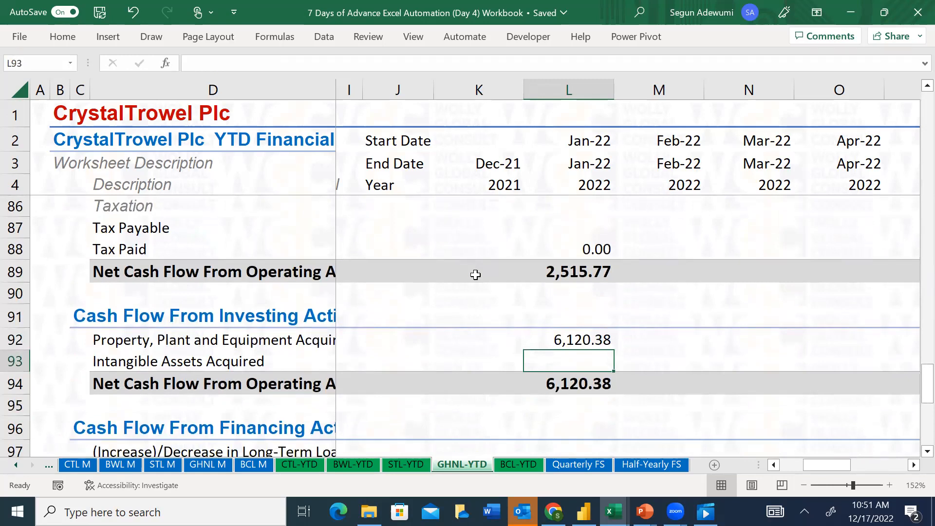
text(=)
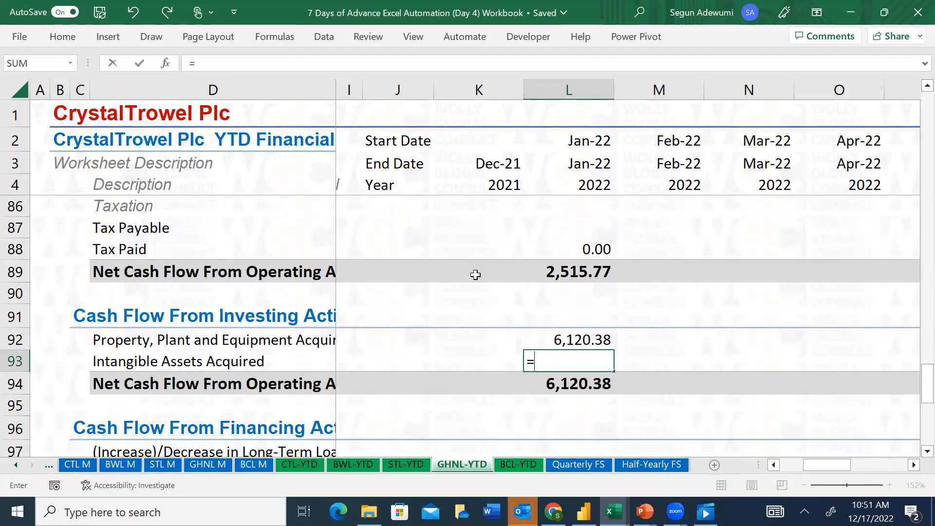
key(Up)
key(Up)
key(Up)
key(Up)
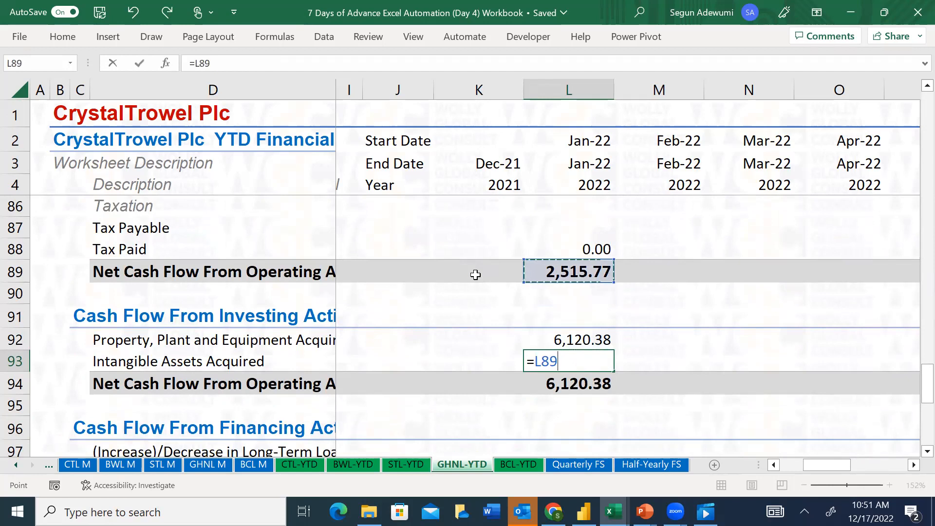
key(Up)
key(Up)
key(Up)
key(Up)
key(Up)
key(Up)
key(Up)
key(Up)
key(Up)
key(Up)
key(Up)
key(Up)
key(Up)
key(Up)
key(Up)
key(Up)
key(Up)
key(Up)
key(Up)
key(Up)
key(Up)
key(Up)
key(Up)
key(Up)
key(Up)
key(Up)
key(Up)
key(Up)
key(Up)
key(Up)
key(Up)
key(Up)
key(Up)
key(Up)
key(Up)
key(Up)
key(Up)
key(Up)
key(Up)
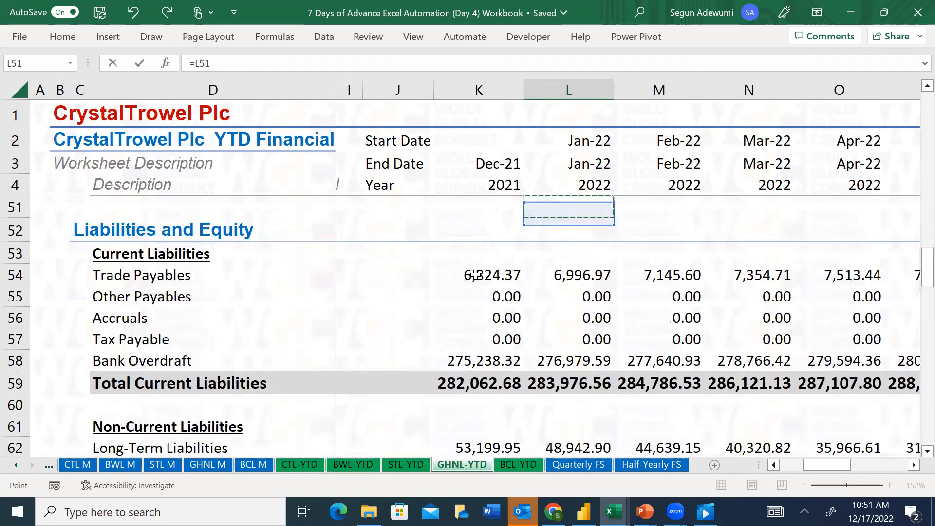
key(Up)
key(Up)
key(Up)
key(Up)
key(Up)
key(Up)
key(Up)
key(Up)
key(Up)
key(Up)
key(Up)
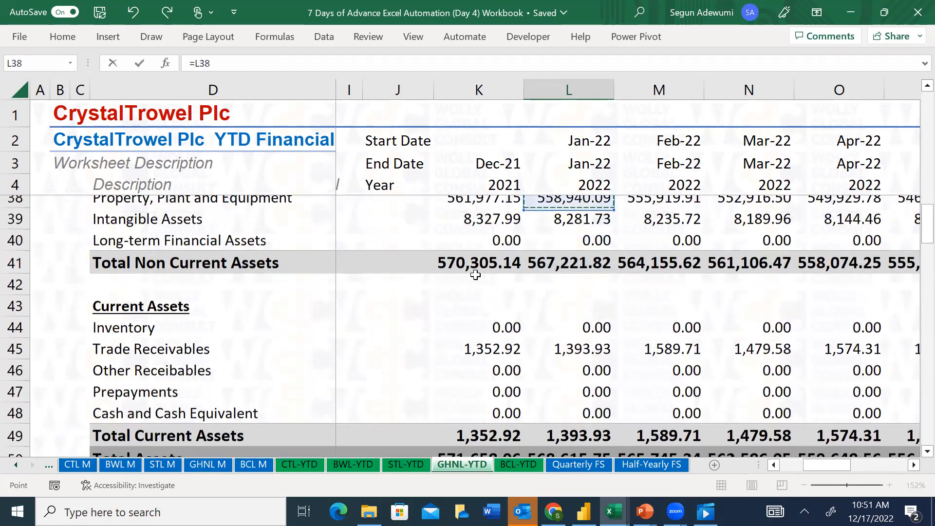
key(Down)
key(Down)
key(Down)
key(Down)
key(Down)
key(Down)
key(Down)
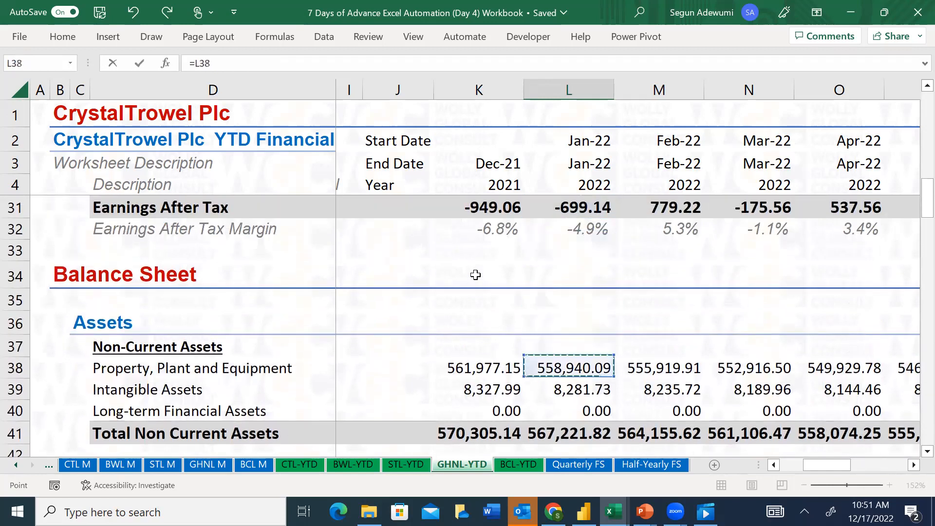
key(Left)
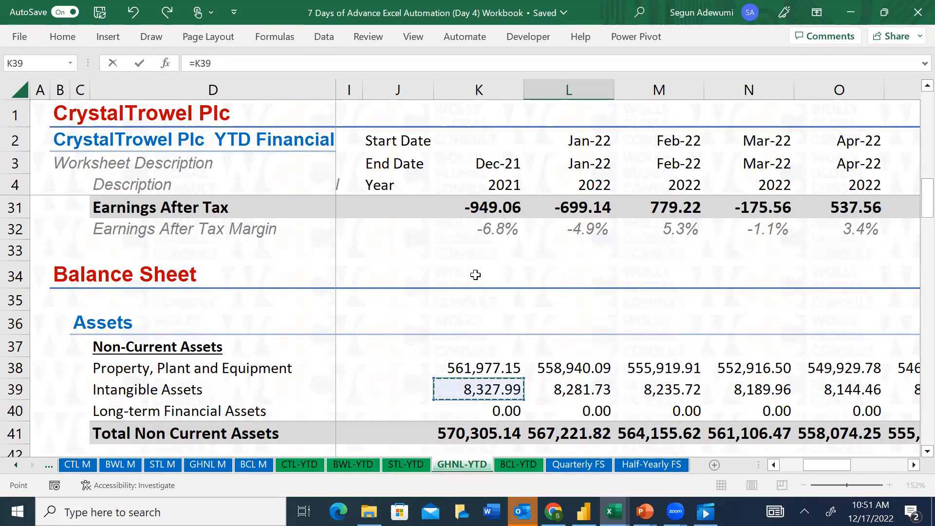
key(F4)
text(-)
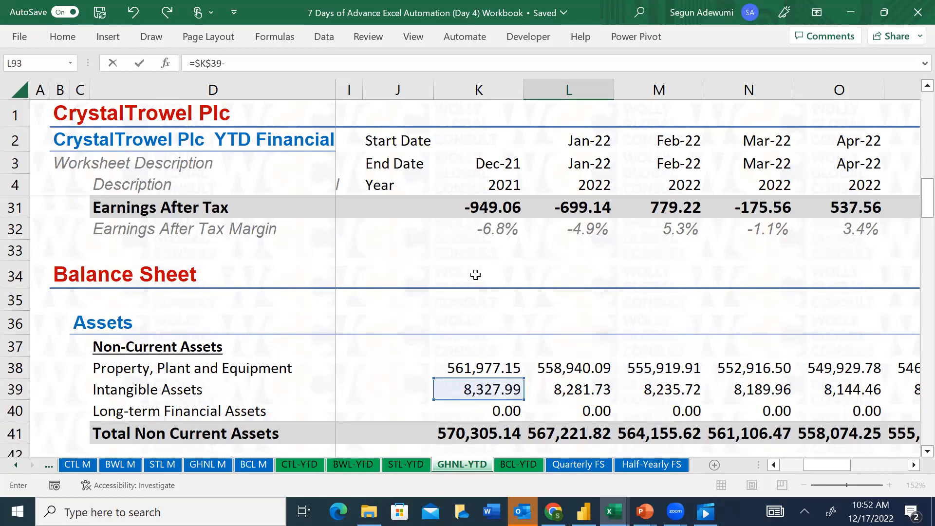
Complete the L93 formula as =$K$39-L39+L21, using the January 2022 Intangible Assets and Amortisation
click(559, 393)
text(+)
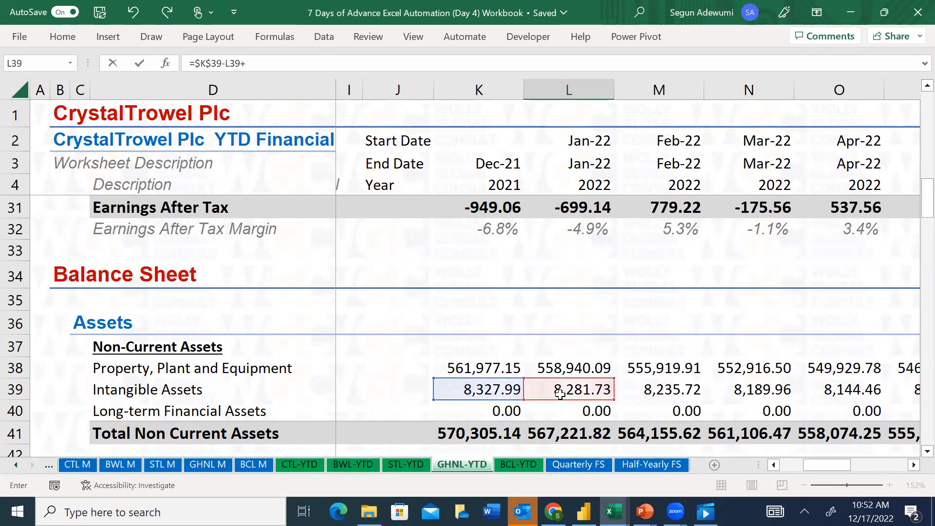
drag(927, 201, 914, 161)
click(571, 288)
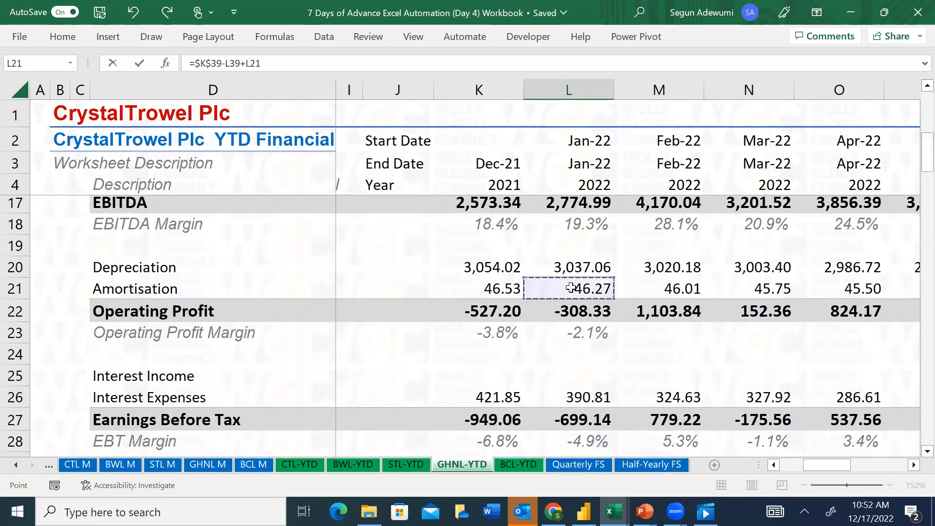
key(Return)
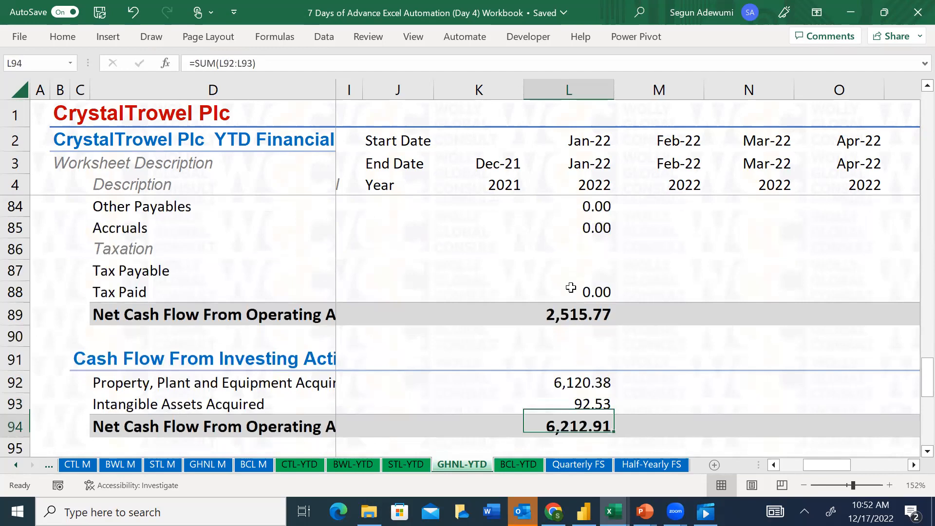
Replace L77 with the January 2022 Depreciation L20 in the L92 formula, giving =$K$38-L38+L20, and recheck the SUM in L94
key(Up)
key(Up)
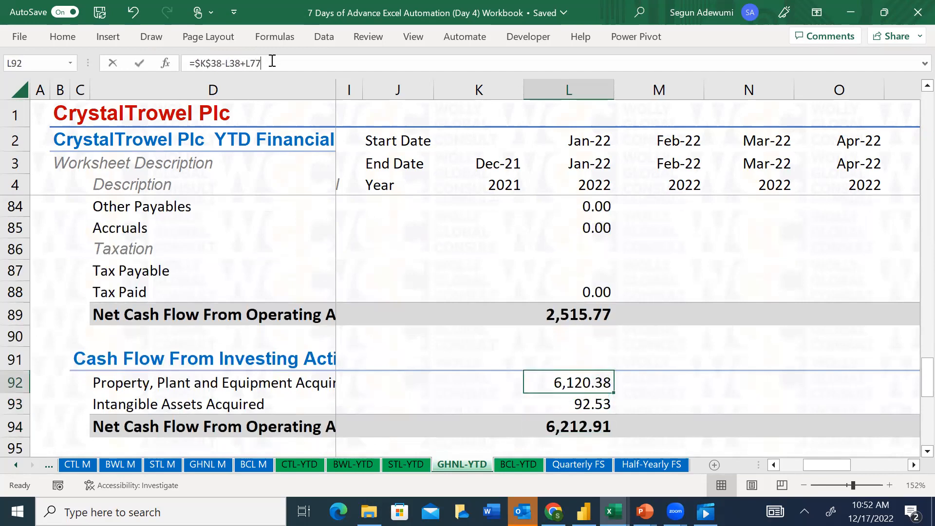
click(271, 61)
key(BackSpace)
key(BackSpace)
key(BackSpace)
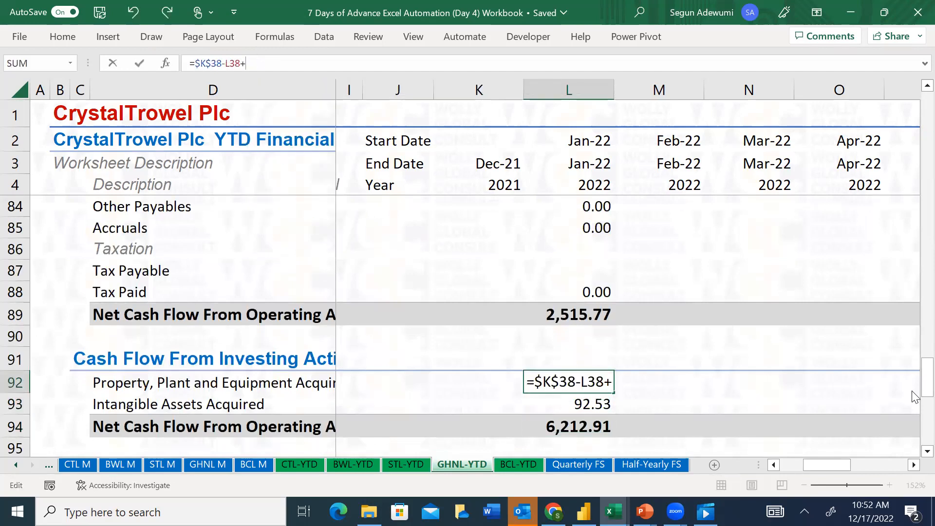
drag(912, 395, 914, 176)
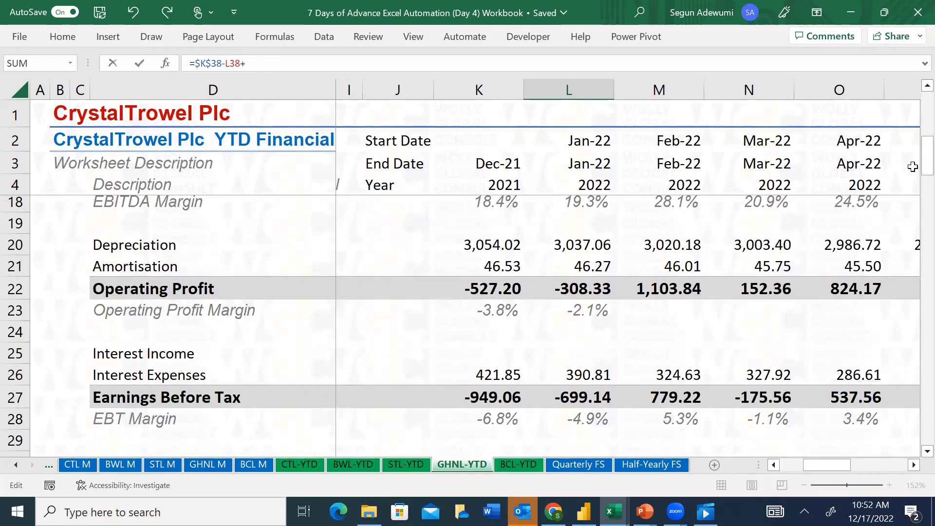
click(590, 242)
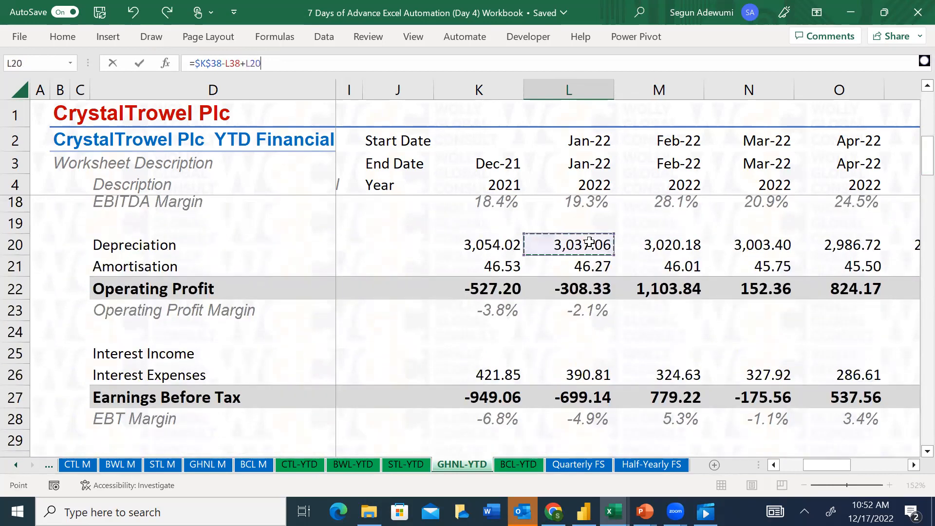
key(Escape)
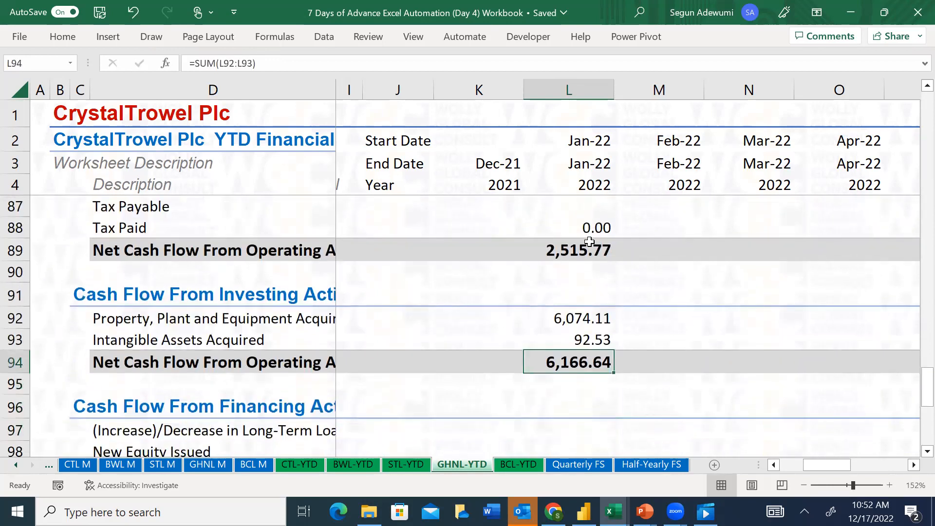
key(F2)
key(Return)
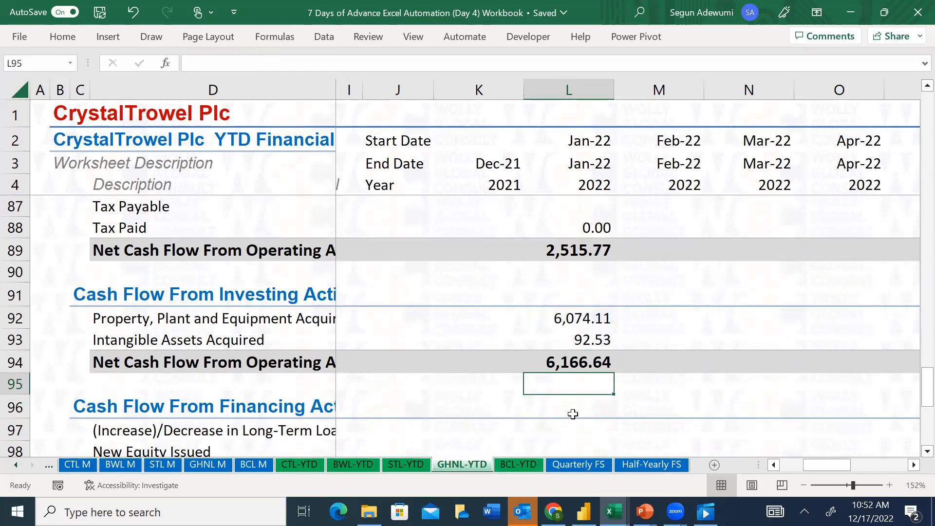
Enter =L62-$K$62 in L97 for the January 2022 change in long-term loans, with the December 2021 Long-Term Liabilities reference absolute
key(Down)
key(Down)
key(Down)
key(Down)
key(Down)
key(Down)
key(Down)
key(Up)
key(Up)
key(Up)
key(Up)
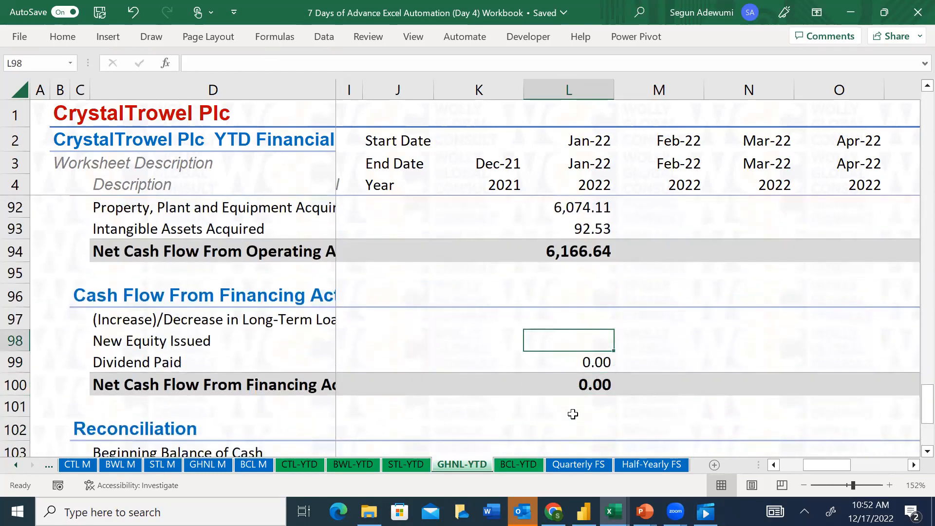
key(Up)
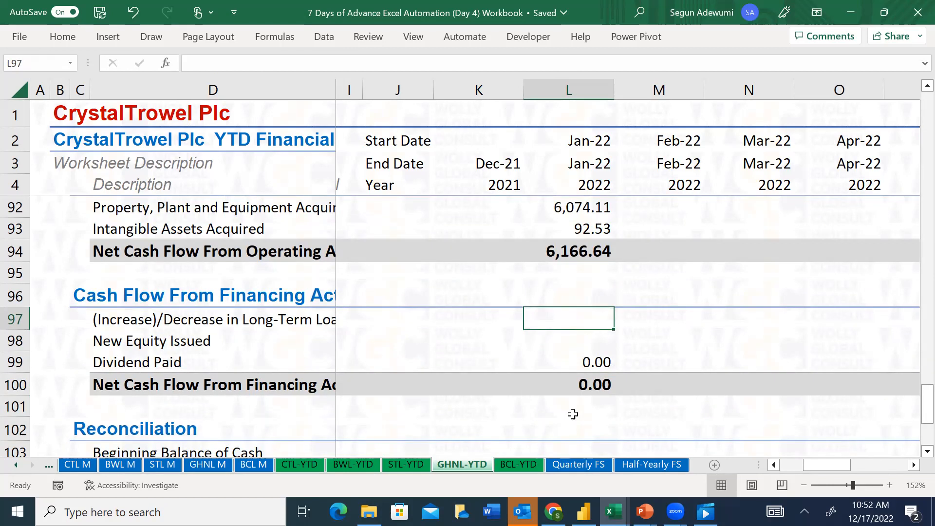
text(=)
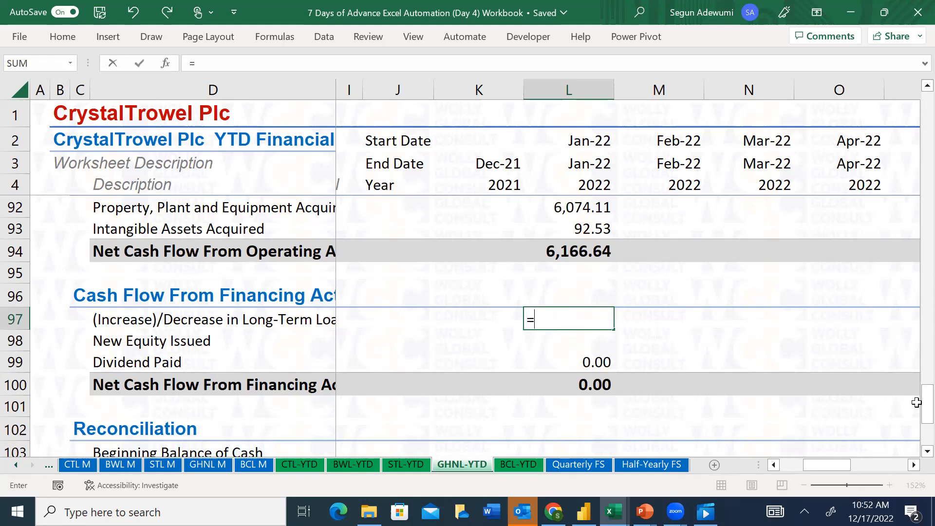
drag(920, 409, 916, 285)
click(574, 371)
text(-)
click(490, 367)
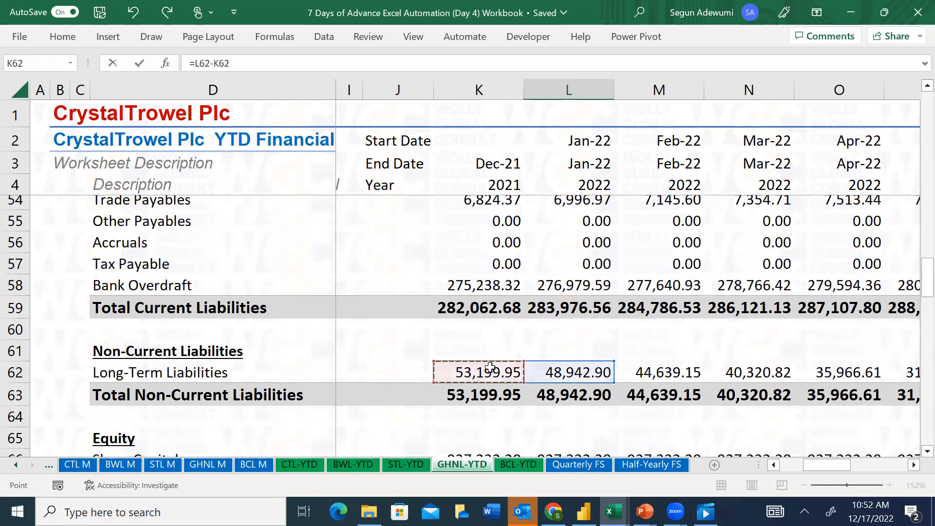
key(F4)
key(Return)
scroll(491, 368, down, 1)
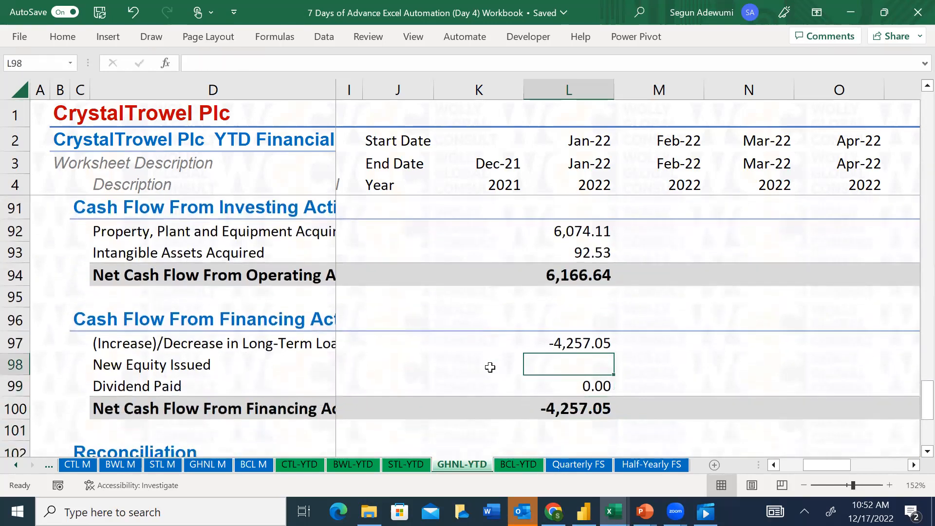
Enter =L66-$K$66 in L98 for January 2022 New Equity Issued, with the December 2021 Share Capital reference absolute
text(=)
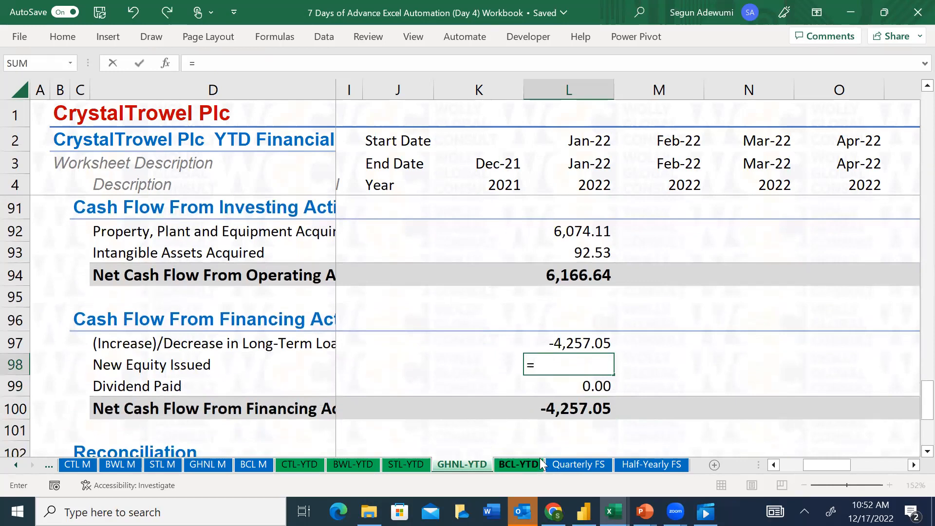
drag(914, 402, 916, 293)
click(564, 337)
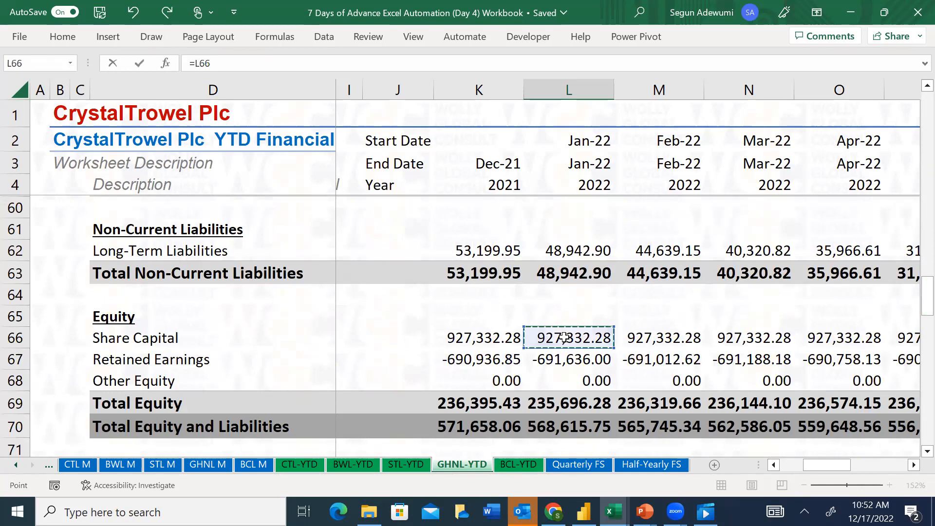
text(-)
click(500, 332)
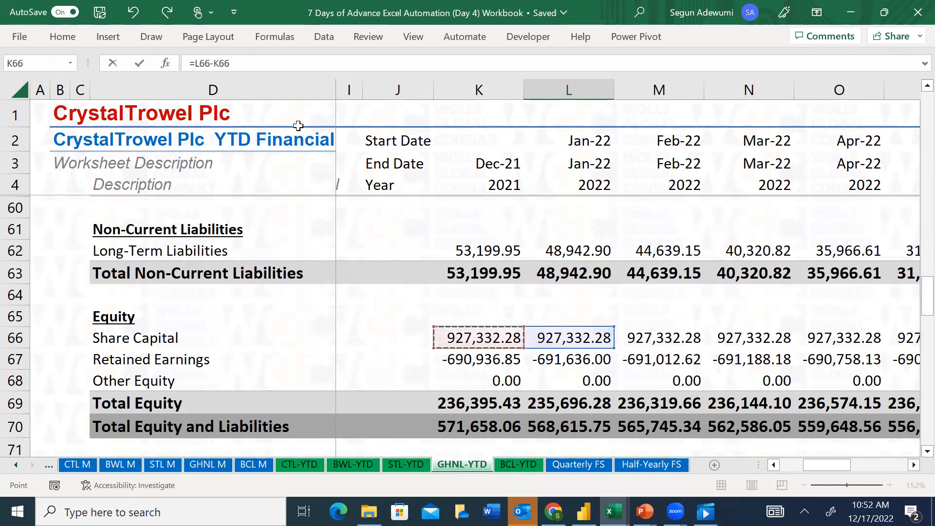
key(F4)
key(Return)
Check the SUM range behind the January 2022 Net Cash Flow From Financing Activities in L100
key(Down)
key(Down)
key(Up)
key(Up)
key(Down)
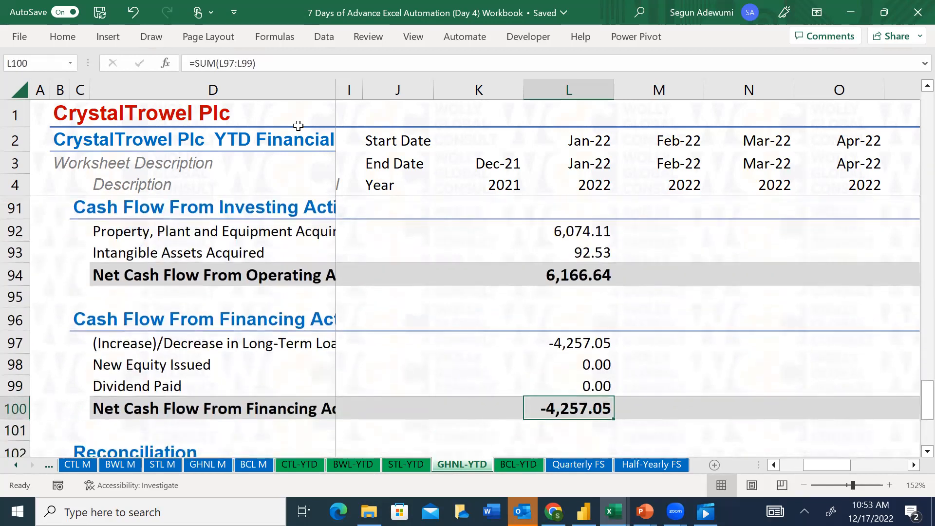
key(F2)
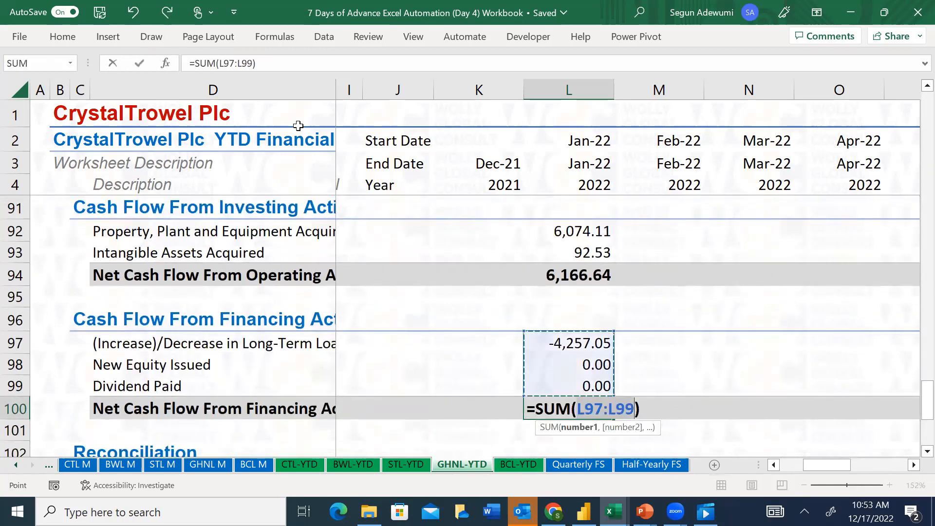
key(Return)
Examine the Reconciliation rows and the existing December 2021 Ending Balance of Cash formula in K105
key(Down)
key(Down)
key(Down)
key(Down)
key(Down)
key(Down)
key(Down)
key(Up)
key(Up)
key(Up)
key(Up)
key(Up)
key(Up)
key(Up)
key(Up)
key(Up)
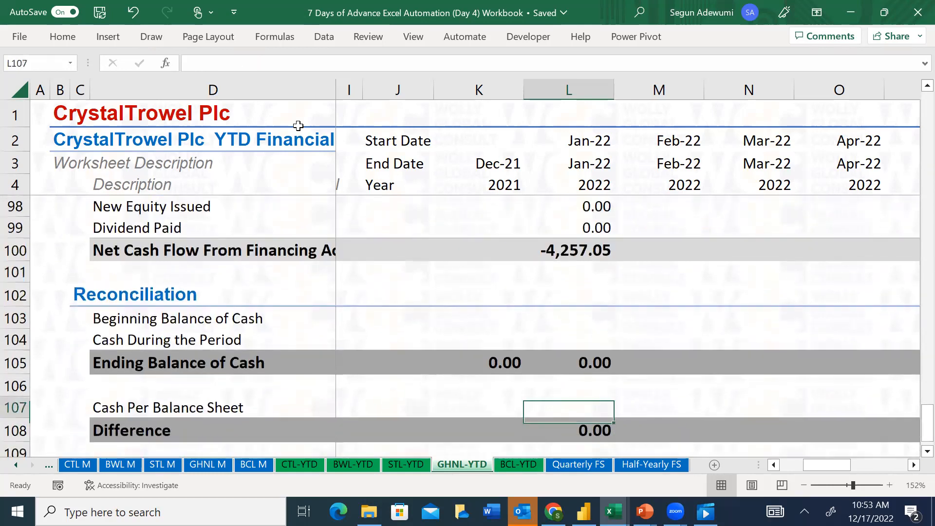
key(Down)
key(Down)
key(Down)
key(Down)
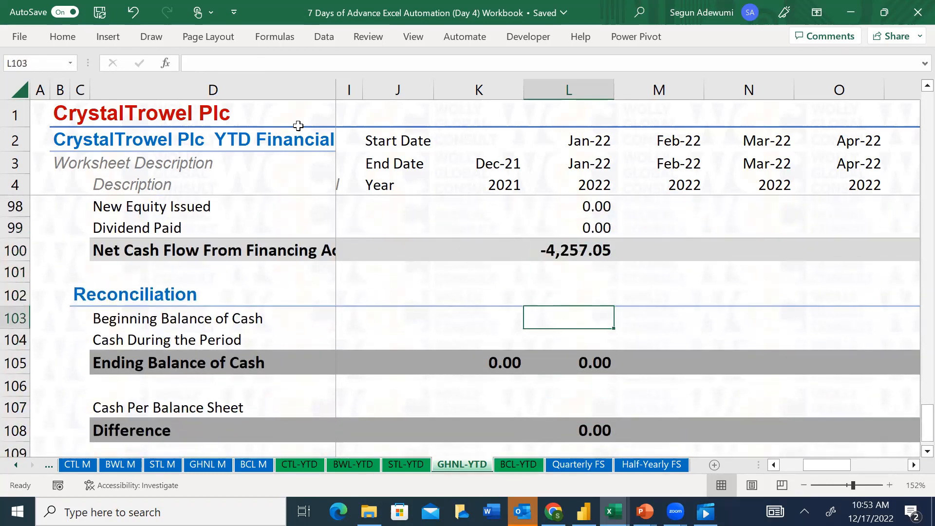
key(Left)
key(Down)
key(Down)
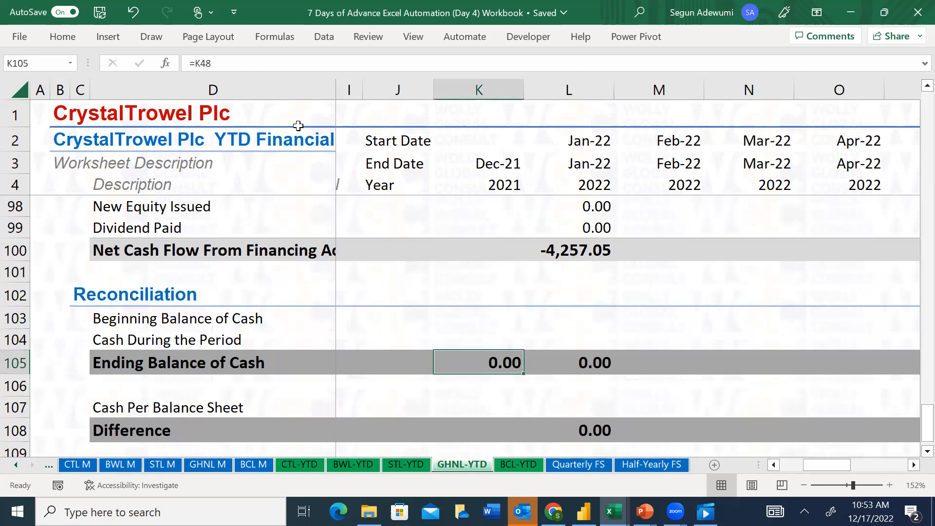
Set the December 2021 Ending Balance of Cash in K105 to Cash and Cash Equivalent less Bank Overdraft, =K48-K58
text(=)
key(Up)
key(Up)
key(Up)
key(Up)
key(Up)
key(Up)
key(Up)
key(Up)
key(Up)
key(Up)
key(Up)
key(Up)
key(Up)
key(Up)
key(Up)
key(Up)
key(Up)
key(Up)
key(Up)
key(Up)
key(Up)
key(Up)
key(Up)
key(Up)
key(Up)
key(Up)
key(Up)
key(Up)
key(Up)
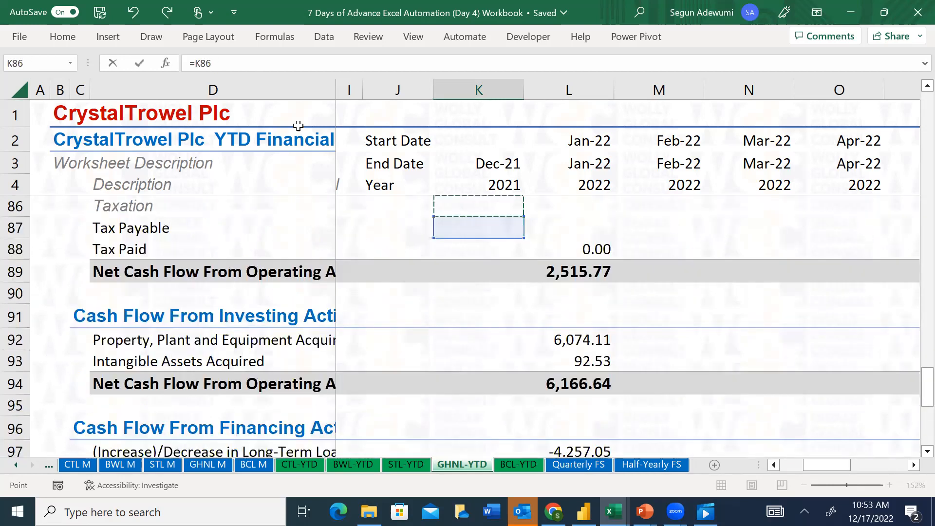
key(Up)
key(Up)
key(Up)
key(Up)
key(Up)
key(Up)
key(Up)
key(Up)
key(Up)
key(Up)
key(Up)
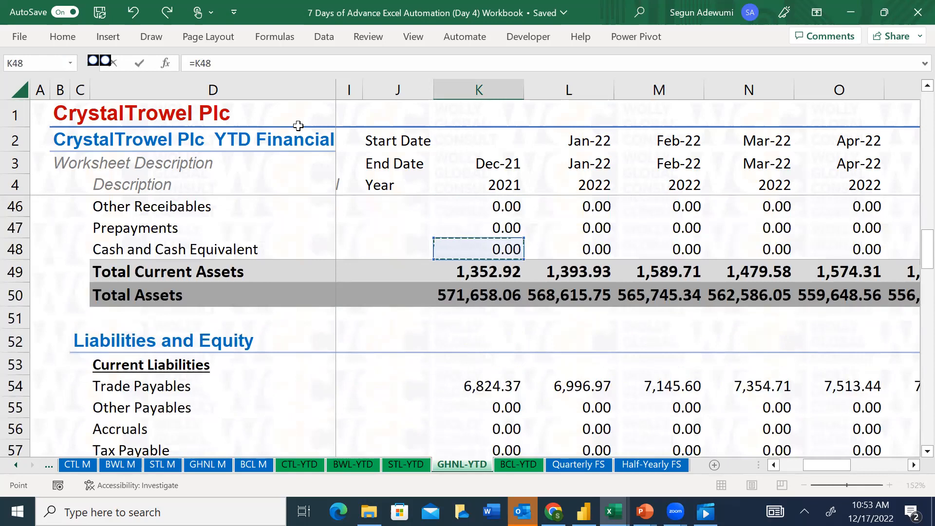
text(-)
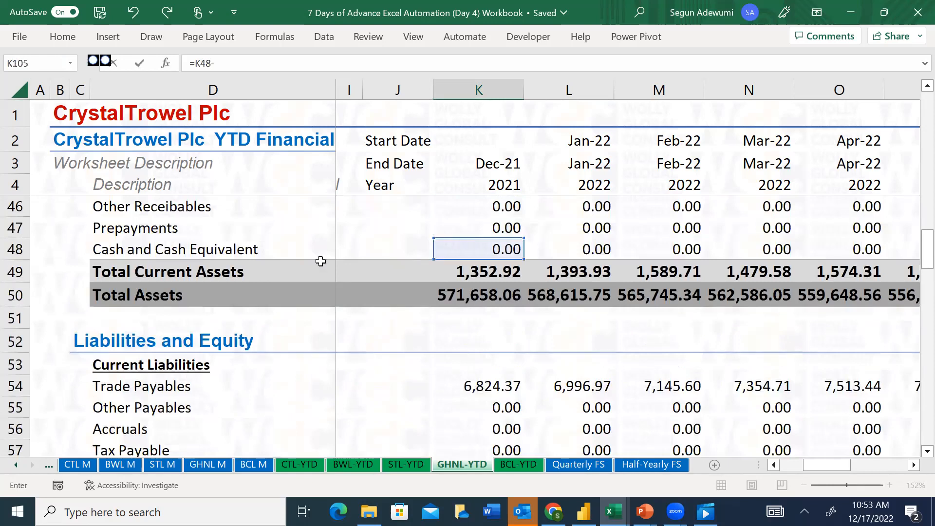
click(486, 405)
key(Down)
key(Down)
key(Down)
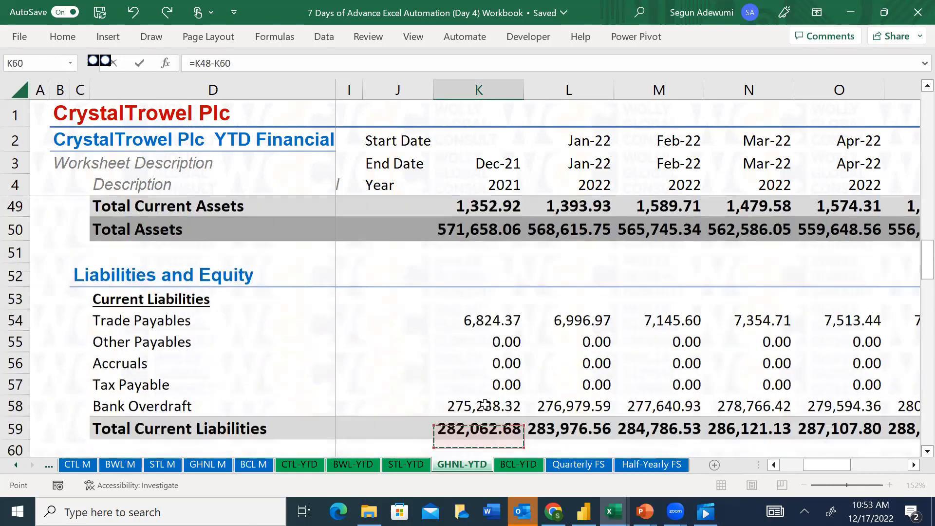
key(Return)
Link the January 2022 Beginning Balance of Cash in L103 to the December 2021 Ending Balance of Cash in K105
key(Up)
key(Up)
key(Up)
key(Right)
text(=)
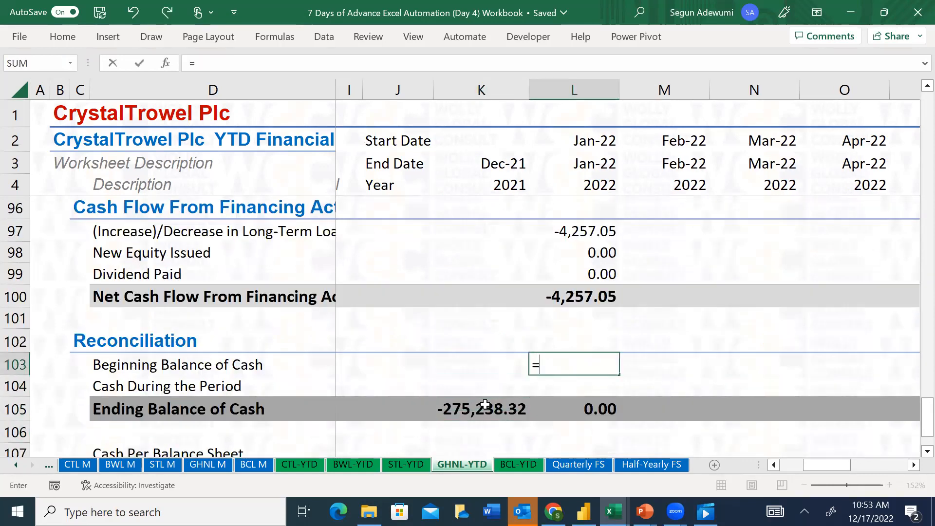
click(486, 410)
key(Return)
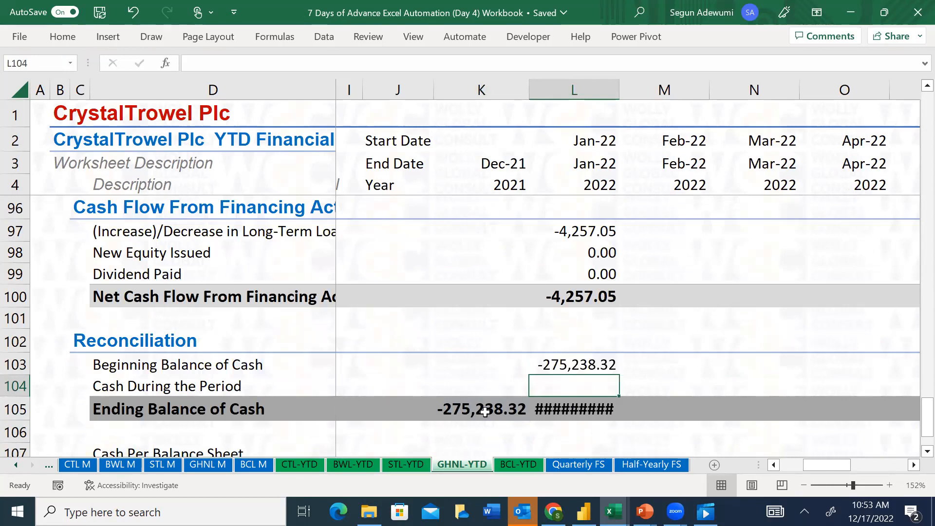
Enter =L89+L94+L100 in L104 for January 2022 Cash During the Period, adding the operating, investing and financing cash flows
text(=)
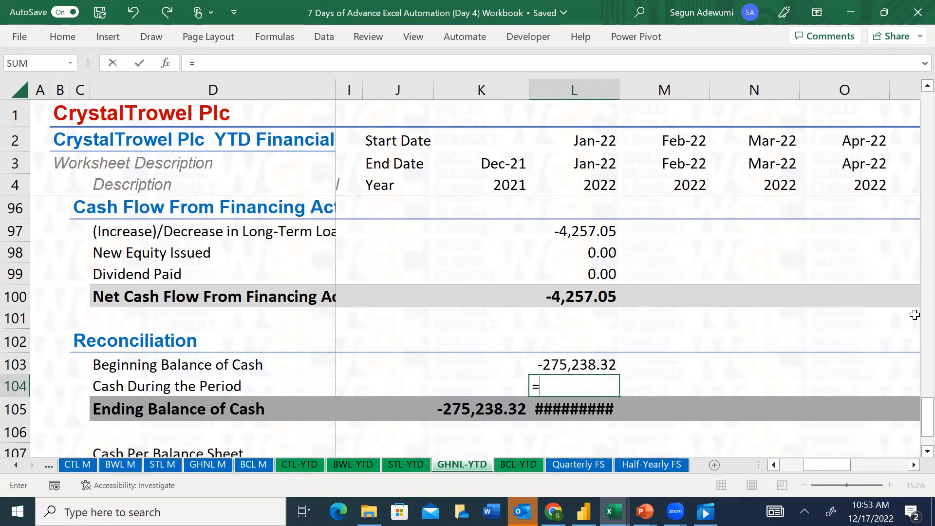
drag(916, 423, 916, 381)
click(578, 368)
text(+)
mouse_move(915, 385)
mouse_down()
mouse_move(912, 411)
mouse_move(912, 400)
mouse_up()
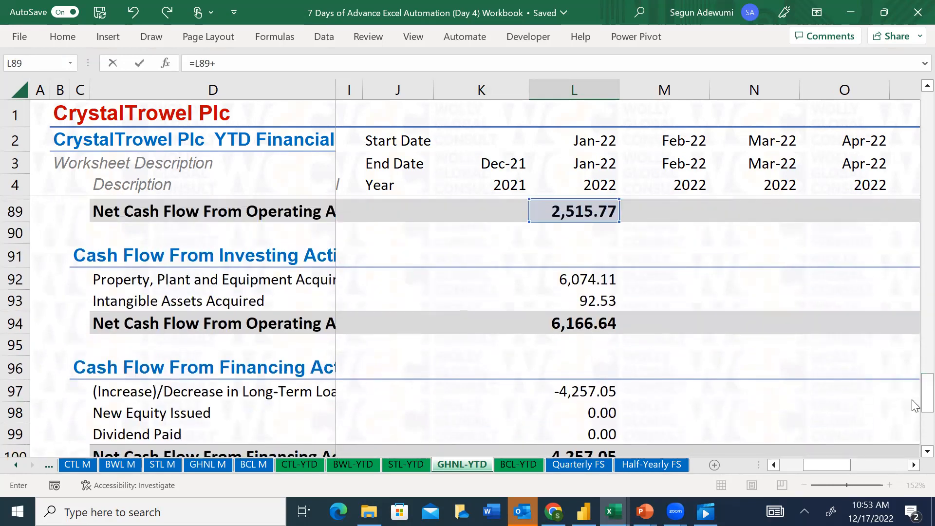
click(582, 324)
text(+)
drag(914, 410, 735, 411)
click(574, 329)
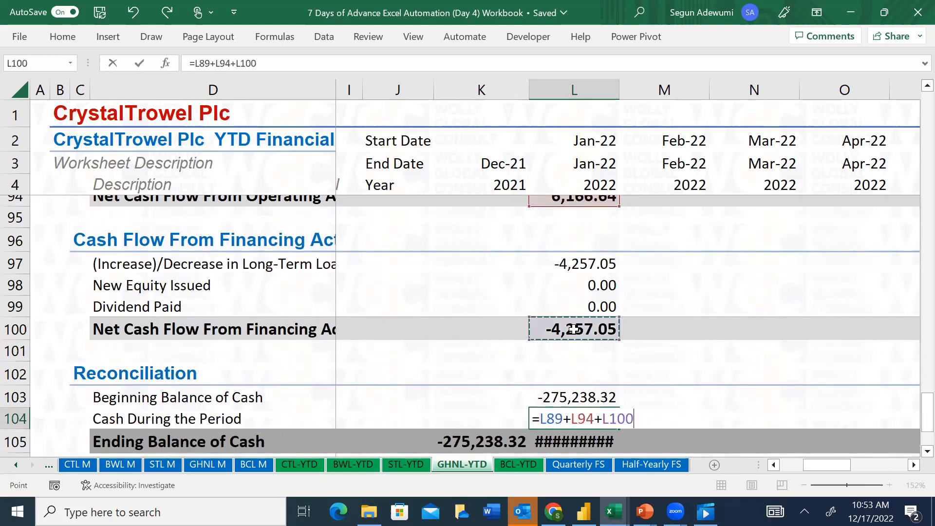
key(Return)
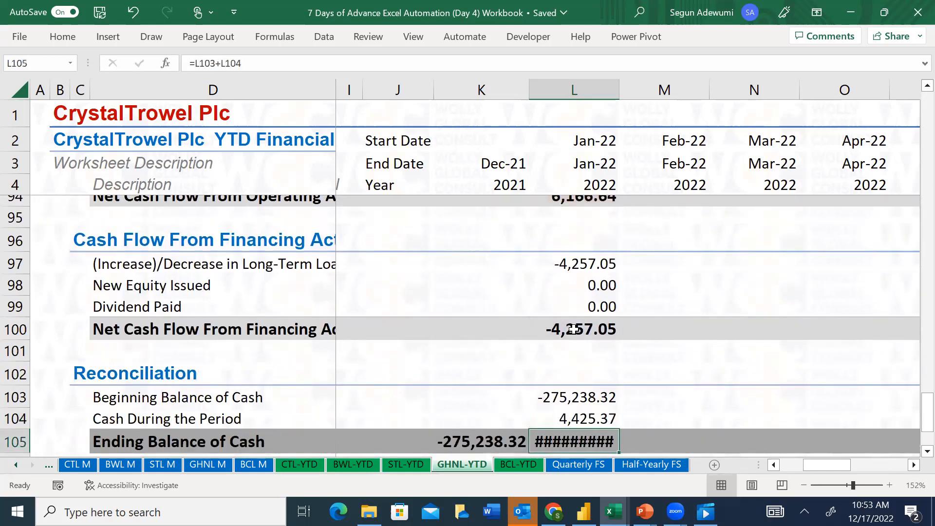
Auto-fit column L to the January 2022 Ending Balance of Cash in L105
key(alt+h)
key(o)
key(i)
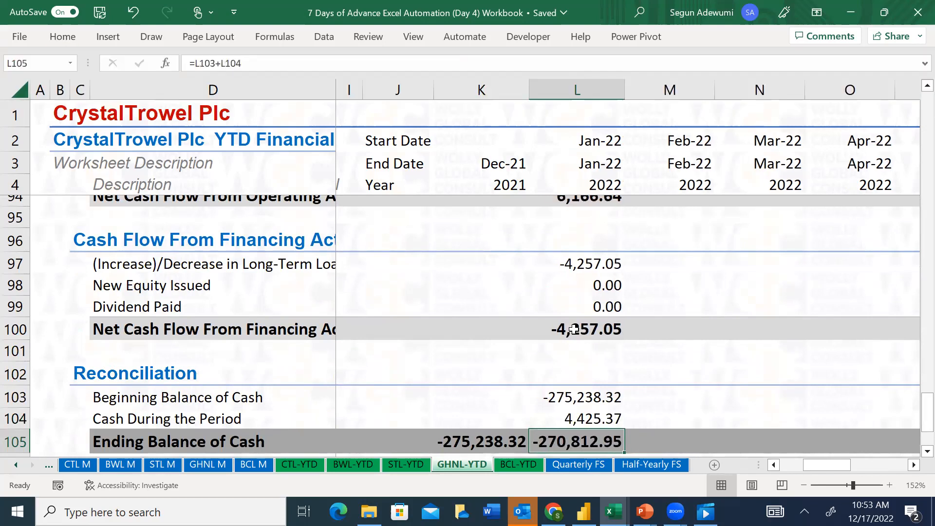
Enter =L48-L58 in L107 for January 2022 Cash Per Balance Sheet, subtracting Bank Overdraft from Cash and Cash Equivalent
key(Down)
key(Down)
key(Down)
key(Up)
key(Down)
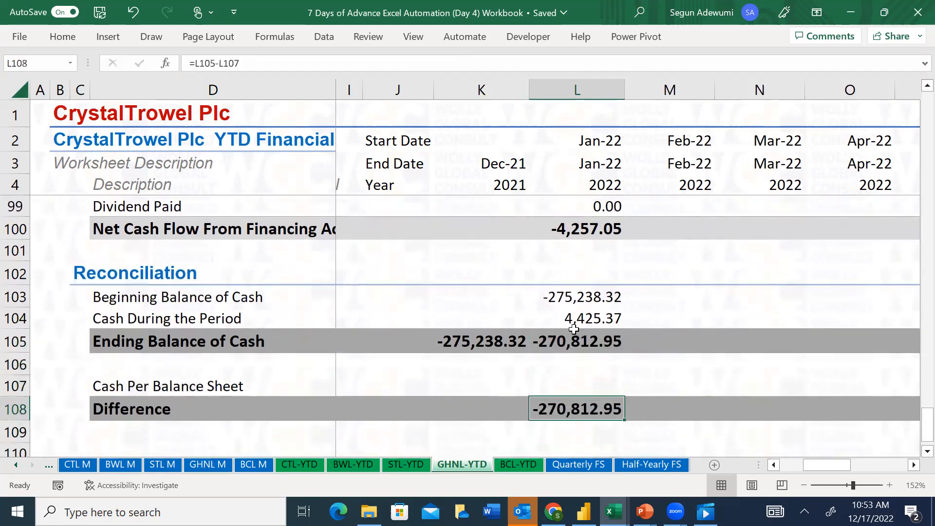
key(Up)
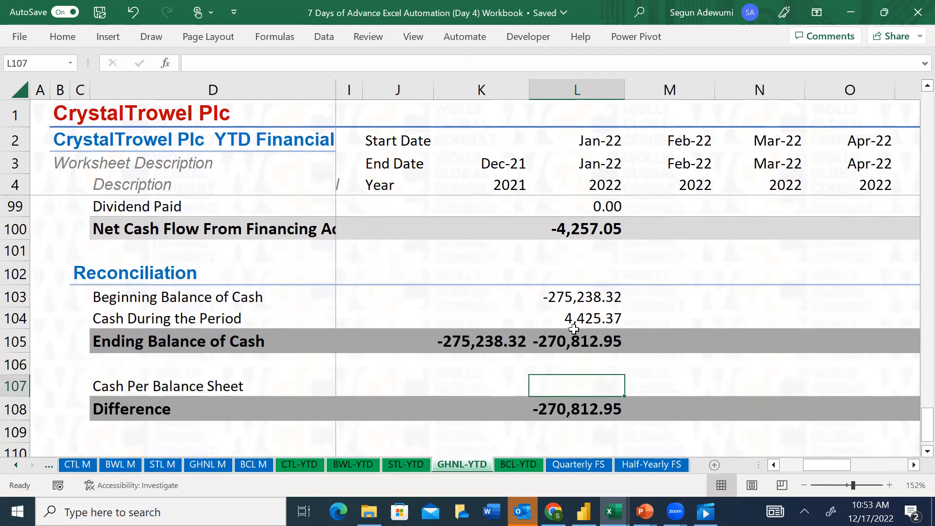
text(=)
drag(914, 433, 916, 260)
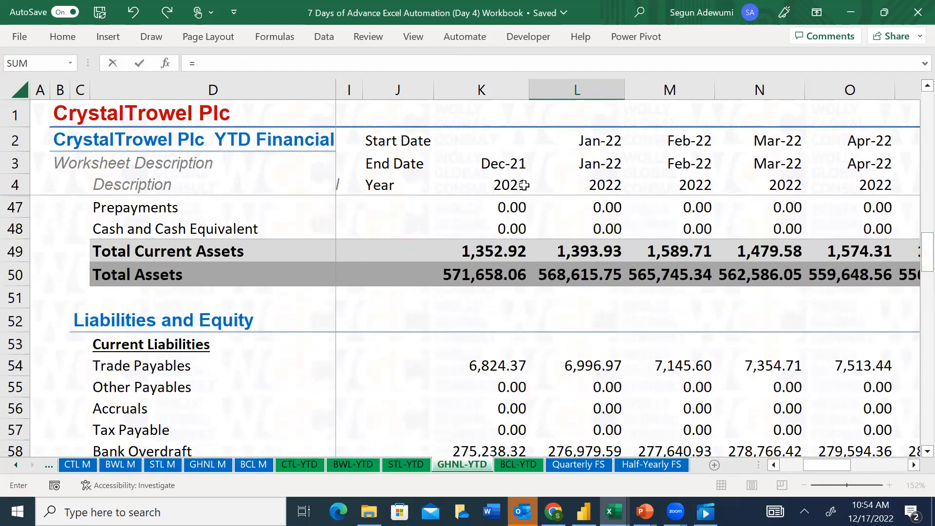
click(597, 232)
text(-)
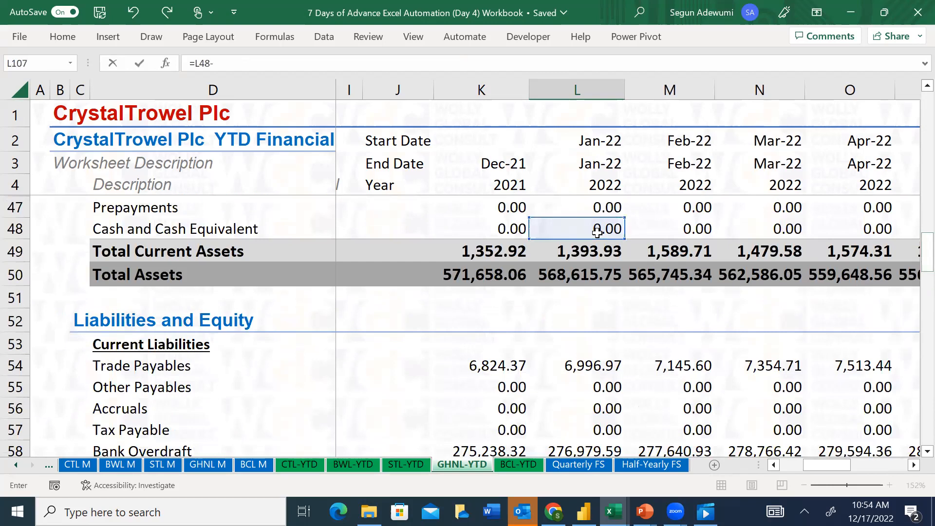
scroll(913, 267, down, 2)
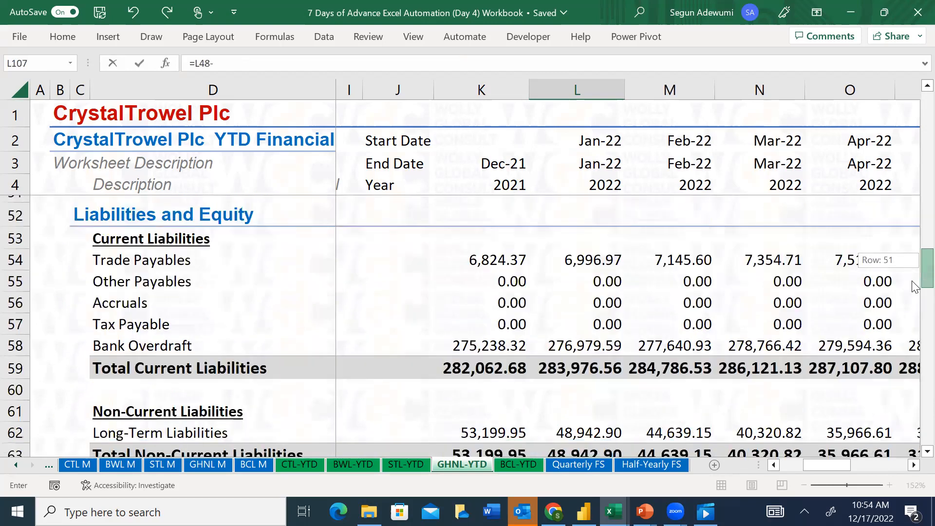
click(569, 313)
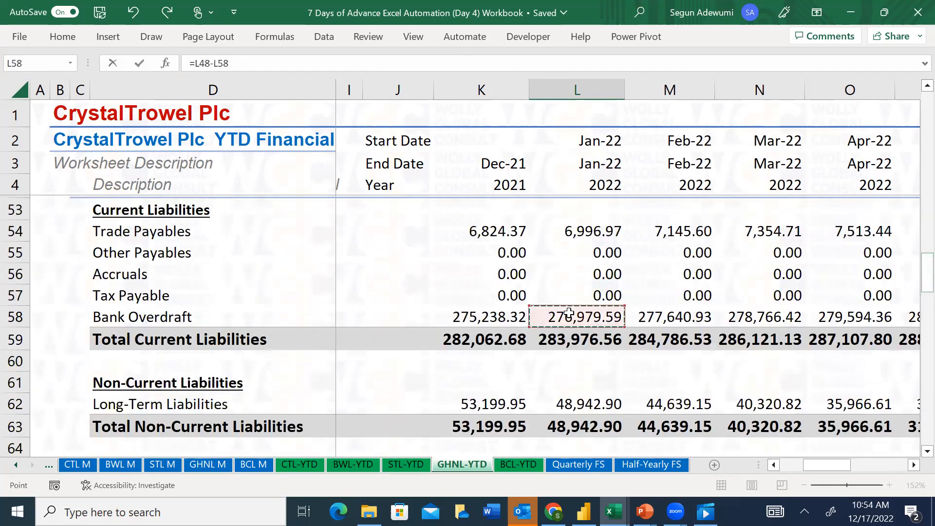
key(Escape)
Compare the January 2022 Ending Balance of Cash with Cash Per Balance Sheet and the Difference in L108
key(Down)
key(Down)
key(Up)
key(Up)
key(Up)
key(Up)
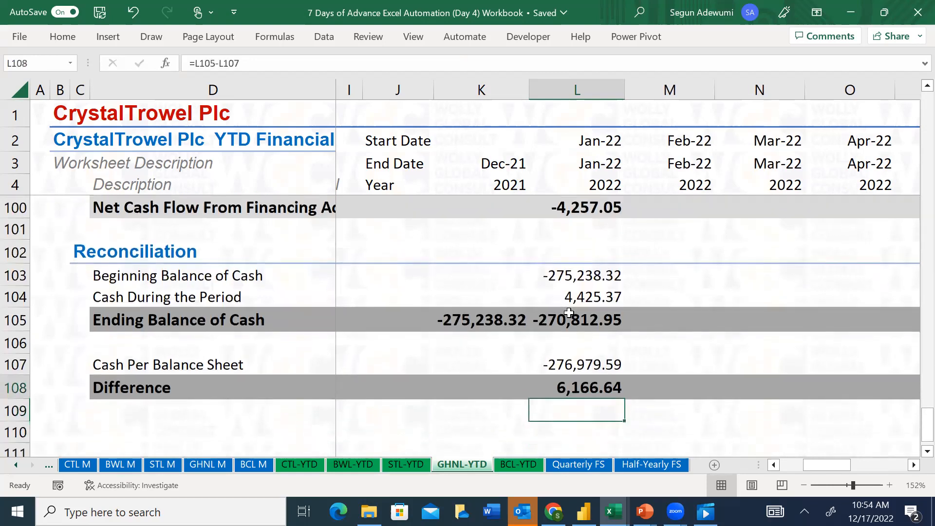
key(Down)
key(Down)
key(Up)
key(Up)
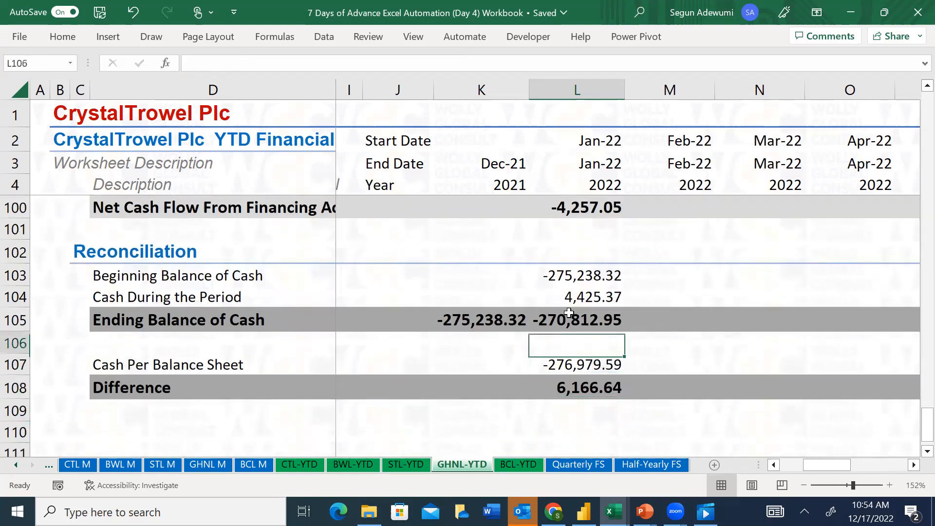
key(Down)
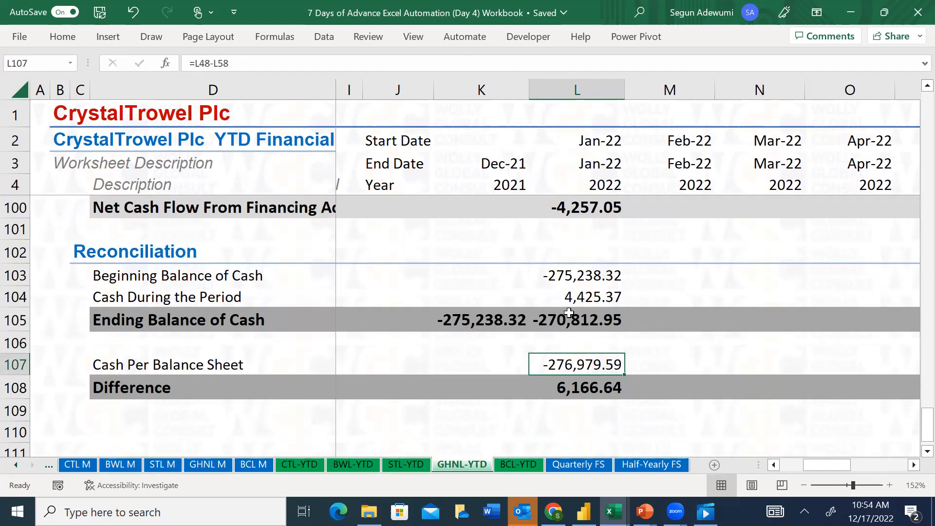
key(Down)
key(Up)
key(Up)
Trace the January 2022 reconciliation difference through the cash flow sections, examining the investing activities total in L94
key(Up)
key(Up)
key(Up)
key(Down)
key(Down)
key(Down)
key(Down)
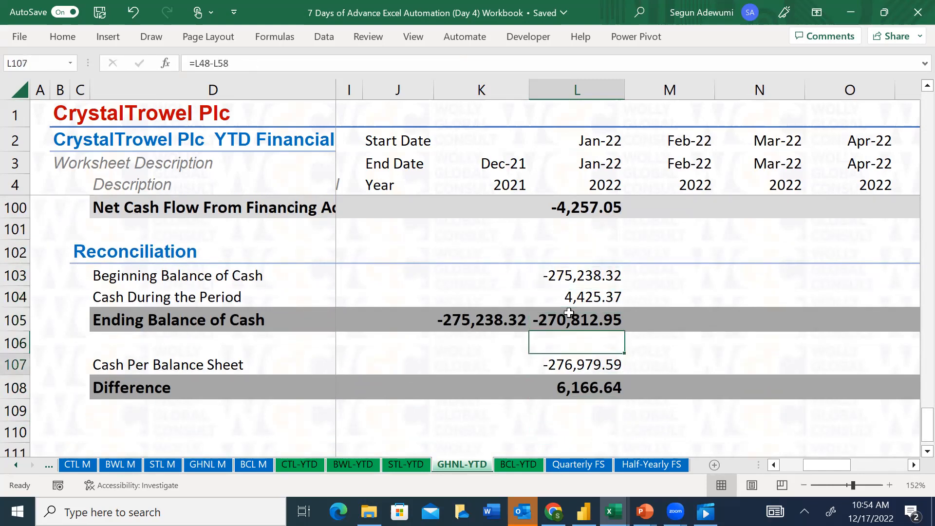
key(Up)
key(Up)
key(Up)
key(Up)
key(Up)
key(Up)
key(Up)
key(Up)
key(Up)
key(Up)
key(Up)
key(Up)
key(Up)
key(Up)
key(Up)
key(Up)
key(Up)
key(Up)
key(Up)
key(Up)
key(Up)
key(Up)
key(Up)
key(Up)
key(Up)
key(Up)
key(Up)
key(Up)
key(Up)
key(Up)
key(Up)
key(Up)
key(Up)
key(Up)
key(Up)
key(Down)
key(Down)
key(Down)
key(Down)
key(Down)
key(Down)
key(Down)
key(Down)
key(Down)
key(Down)
key(Down)
key(Down)
key(Down)
key(Down)
key(Down)
key(Down)
key(Down)
key(Down)
key(Down)
key(Down)
key(Down)
key(Down)
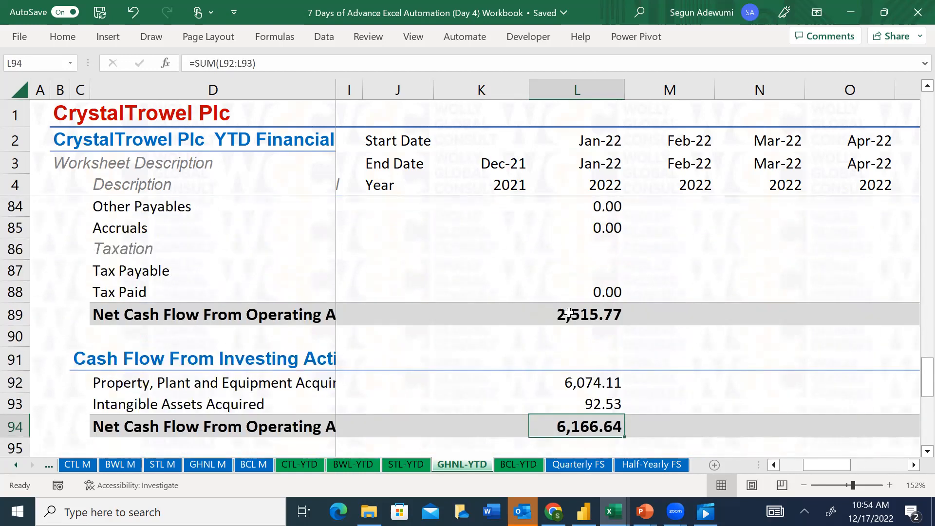
Review the January 2022 investing and financing cash flow lines, down to the reconciliation Difference in L108
key(Down)
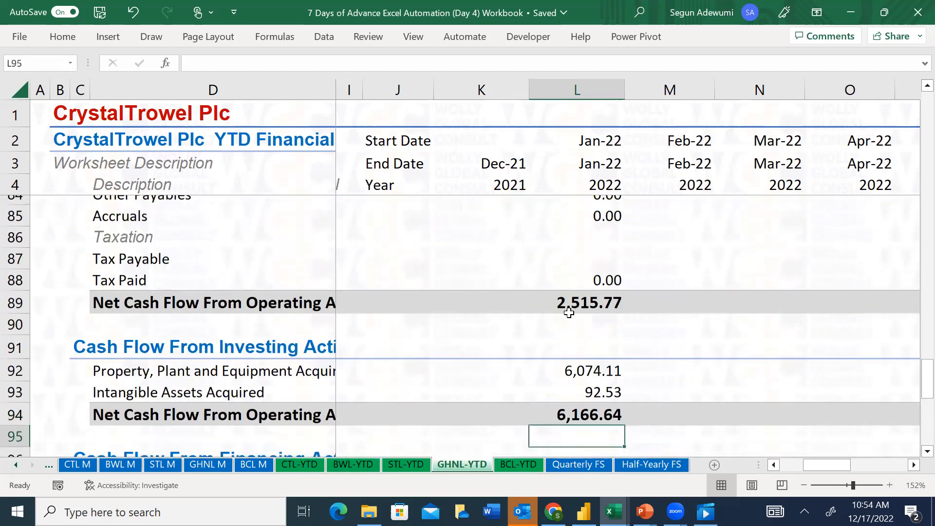
key(Up)
key(Down)
key(Down)
key(Down)
key(Down)
key(Down)
key(Down)
key(Down)
key(Down)
key(Down)
key(Down)
key(Down)
key(Down)
key(Down)
key(Down)
key(Down)
key(Down)
key(Down)
key(Down)
key(Down)
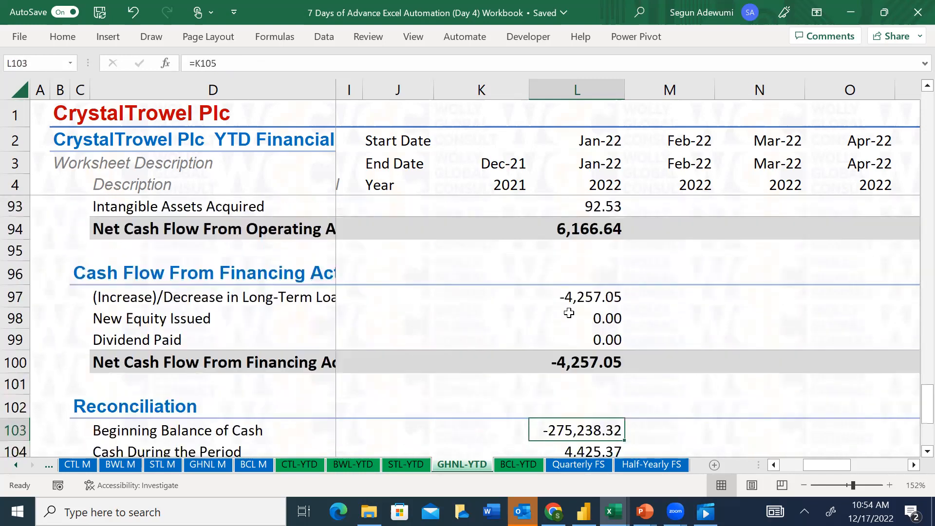
key(Up)
key(Up)
Check Cash Per Balance Sheet in L107, comparing the Difference with the Property, Plant and Equipment Acquired formula in L92
key(Up)
key(Up)
key(Up)
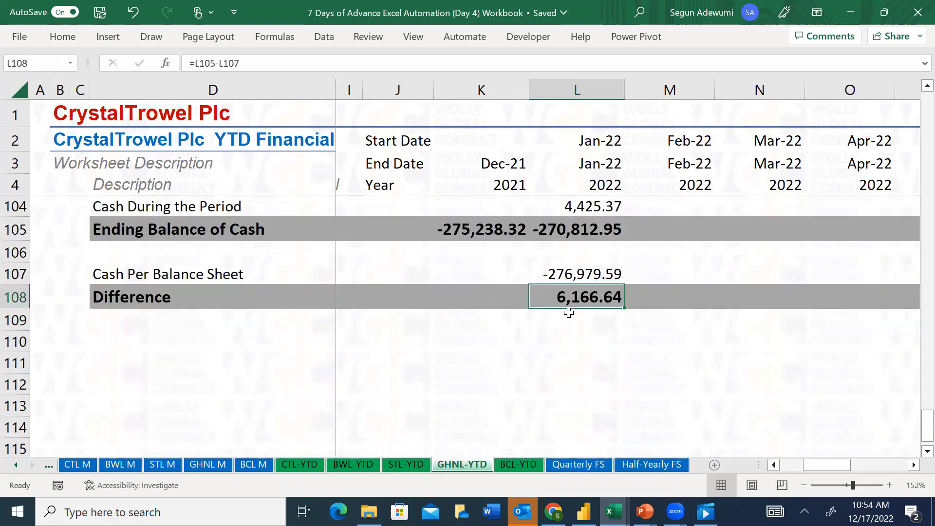
key(Up)
key(Up)
key(Up)
key(Up)
key(Up)
key(Up)
key(Up)
key(Up)
key(Up)
key(Up)
key(Up)
key(Up)
key(Up)
key(Up)
key(Up)
key(Up)
key(Up)
key(Up)
key(Up)
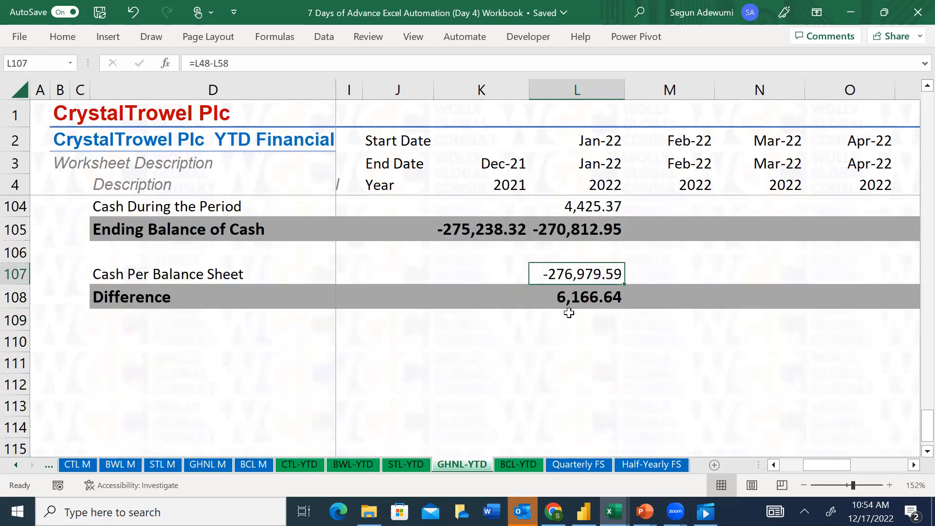
key(Down)
key(Down)
key(Down)
key(Down)
key(Down)
key(Down)
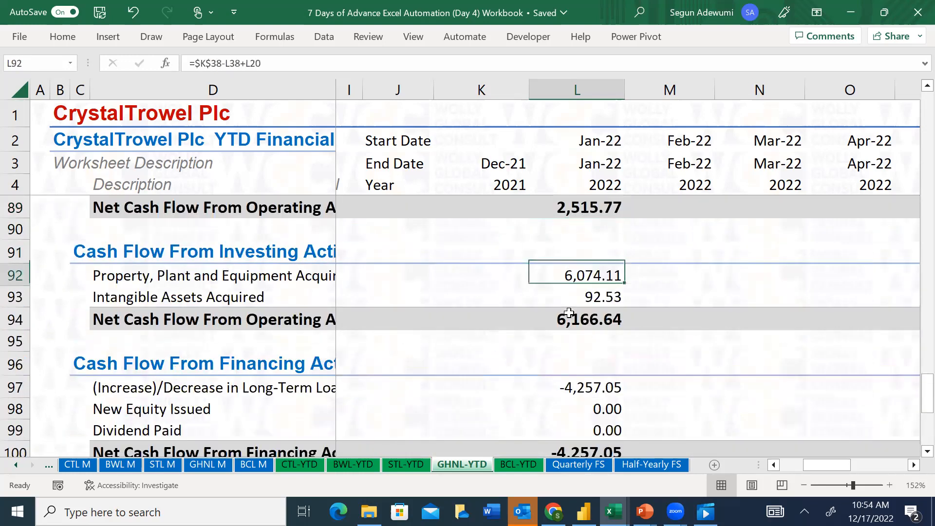
key(Up)
key(Up)
key(Up)
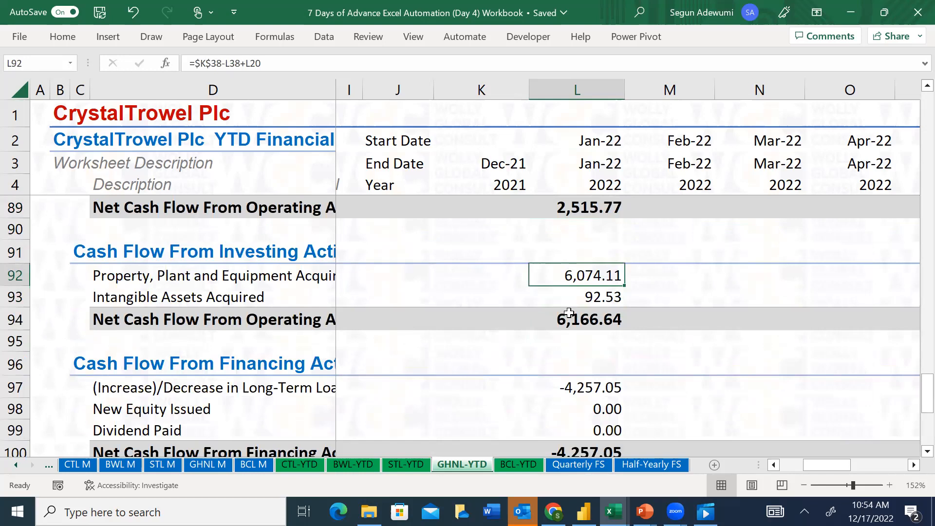
key(alt+Tab)
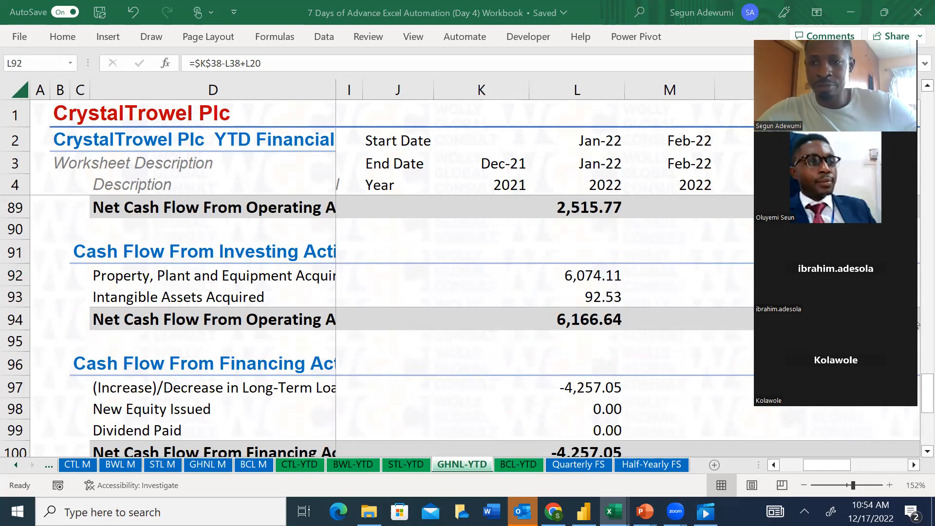
key(alt+Tab)
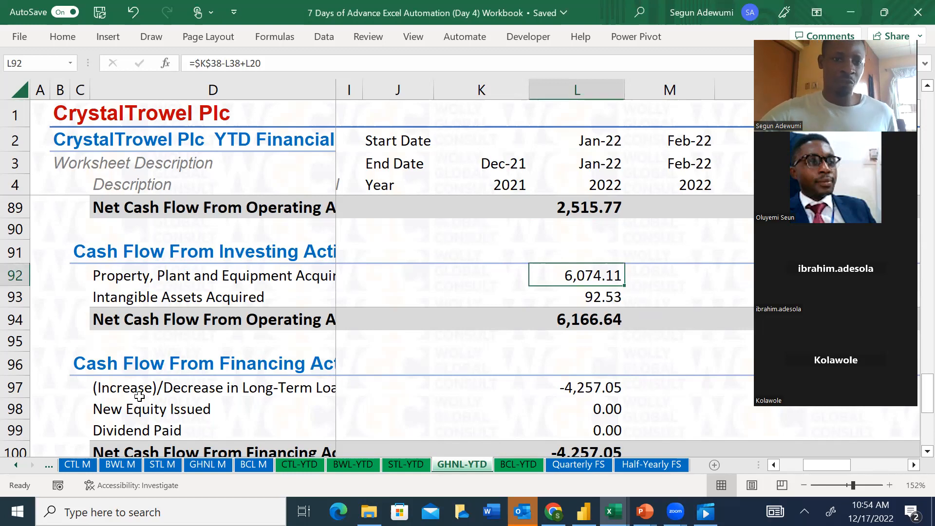
Re-examine the January 2022 Reconciliation section, including the Cash During the Period formula in L104, and return to the operating cash flow total
click(606, 412)
key(Down)
key(Down)
key(Down)
key(Down)
key(Down)
key(Down)
key(Down)
key(Down)
key(Down)
key(Down)
key(Down)
key(Down)
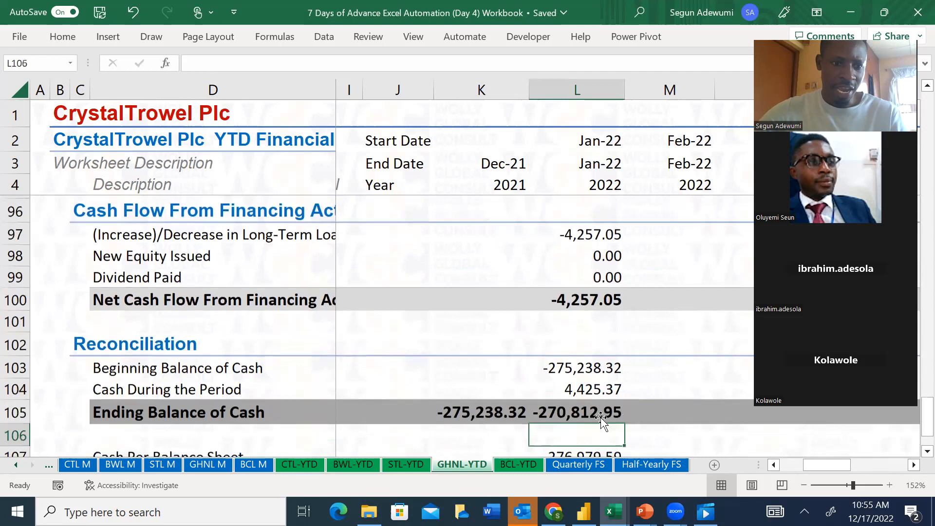
key(Up)
key(Up)
key(Up)
key(Up)
key(Down)
key(Down)
key(Down)
key(Down)
key(Up)
key(Up)
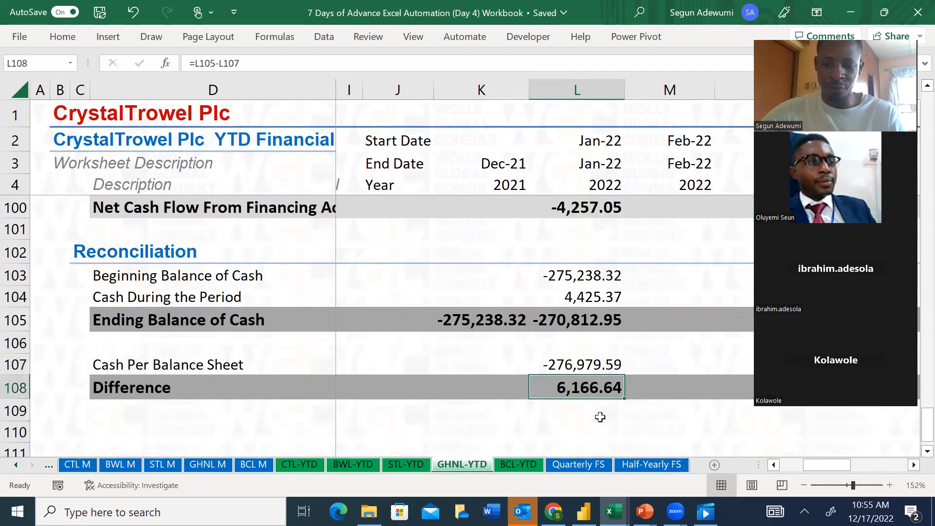
key(Up)
key(Up)
key(Up)
key(Up)
key(Up)
key(Up)
key(Up)
key(Up)
key(Up)
key(Up)
key(Up)
key(Up)
key(Up)
key(Up)
key(Up)
key(Up)
key(Up)
key(Up)
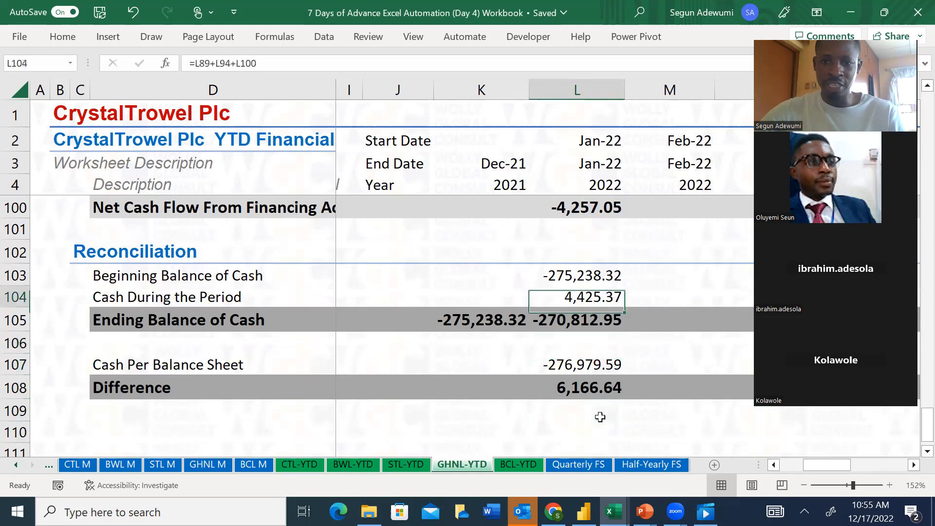
key(Up)
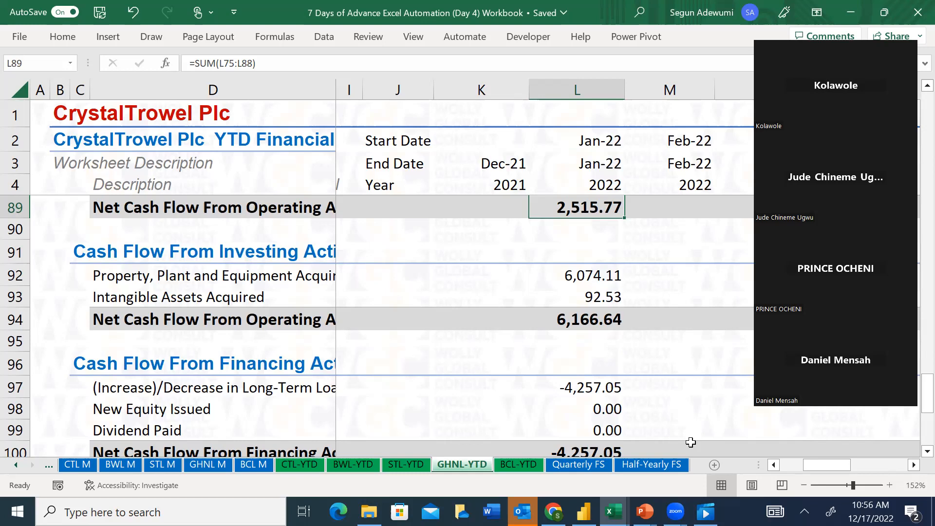
Start a trial Property, Plant and Equipment Acquired formula in M92 as =M38-K38, subtracting the December 2021 balance from February 2022
click(589, 275)
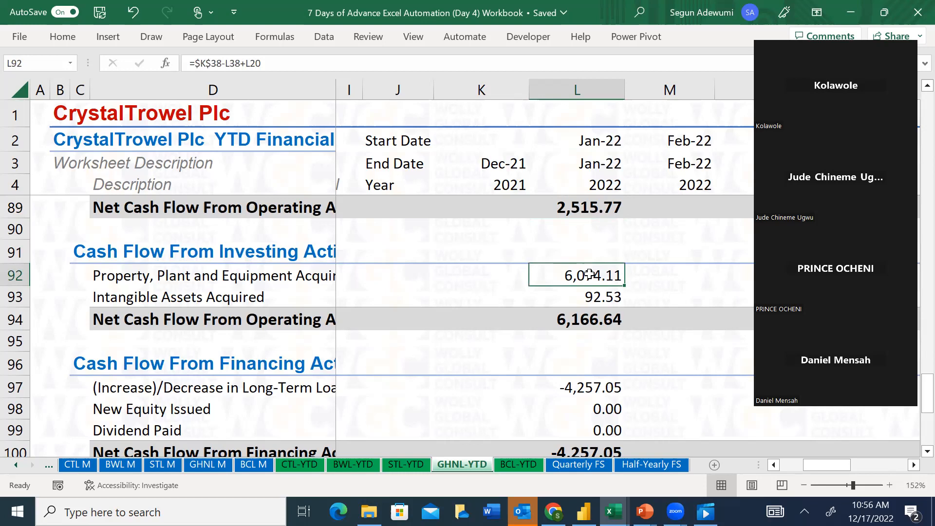
click(685, 275)
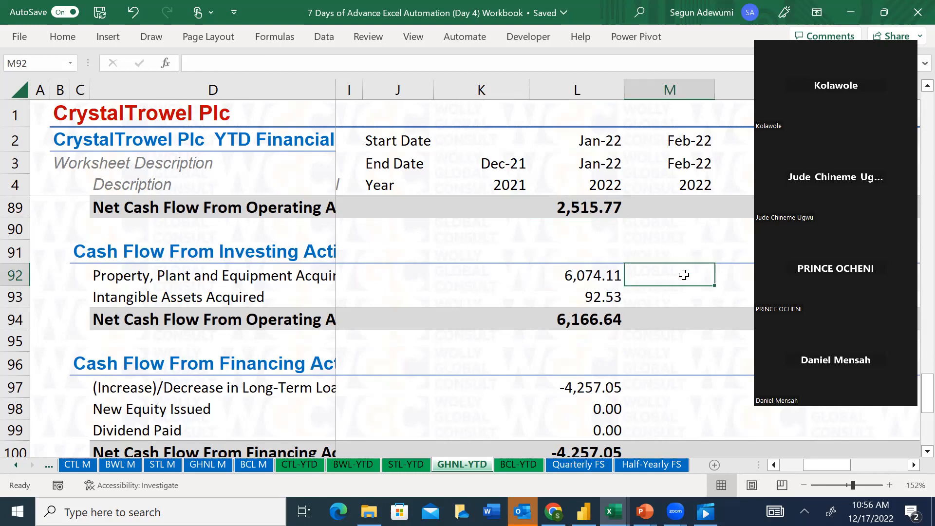
text(=)
key(Up)
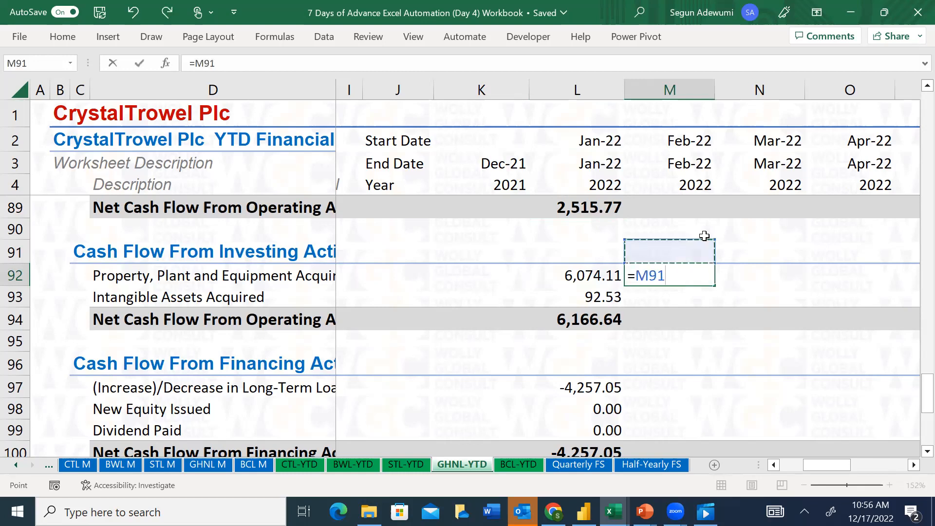
key(Up)
key(Up)
key(Up)
key(Up)
key(Up)
key(Up)
key(Up)
key(Up)
key(Up)
key(Up)
key(Up)
key(Up)
key(Up)
key(Up)
key(Up)
key(Up)
key(Up)
key(Up)
key(Up)
key(Up)
key(Up)
key(Up)
key(Up)
key(Up)
key(Up)
key(Up)
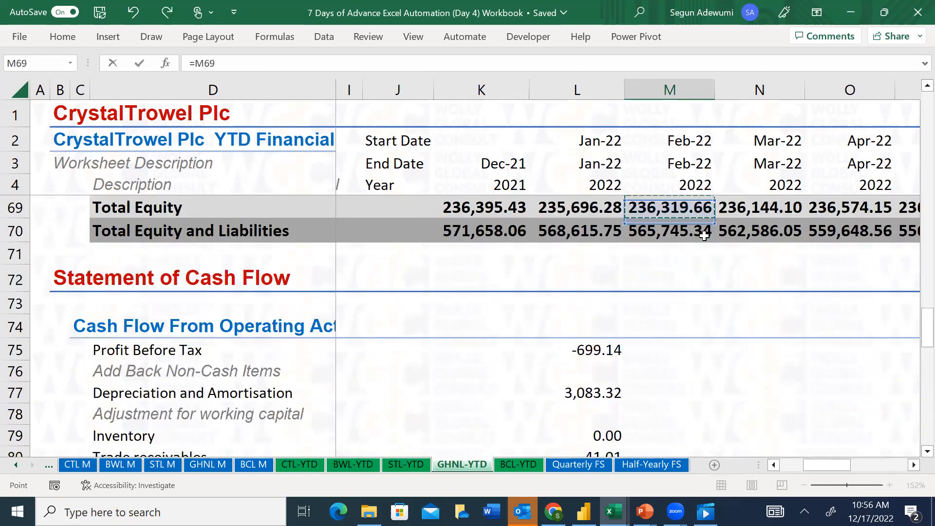
key(Up)
key(Up)
key(Up)
key(Up)
key(Up)
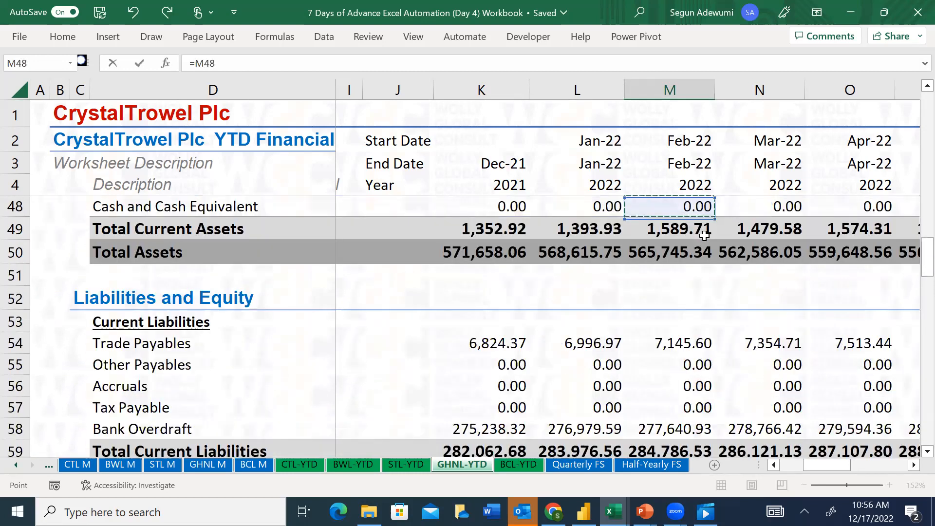
key(Up)
key(Up)
key(Up)
key(Up)
key(Up)
key(Up)
key(Up)
key(Up)
key(Up)
key(Up)
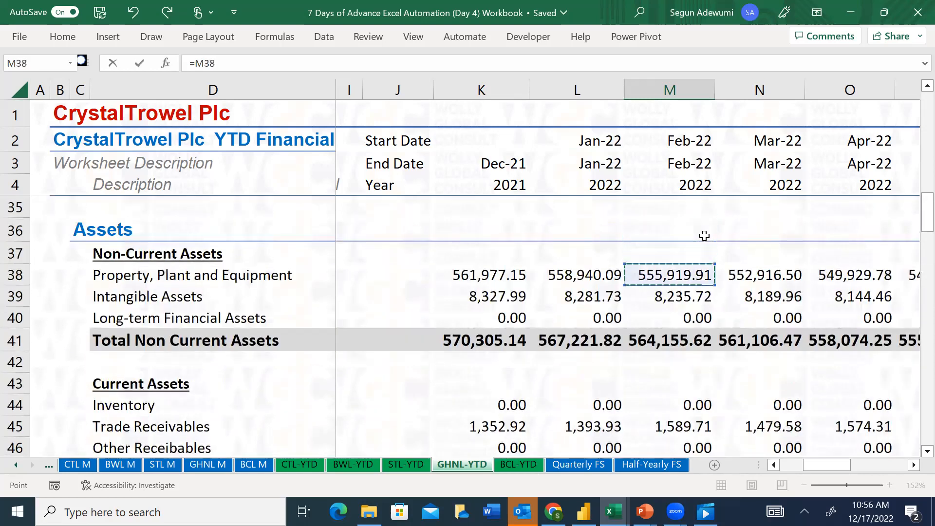
text(-)
click(496, 267)
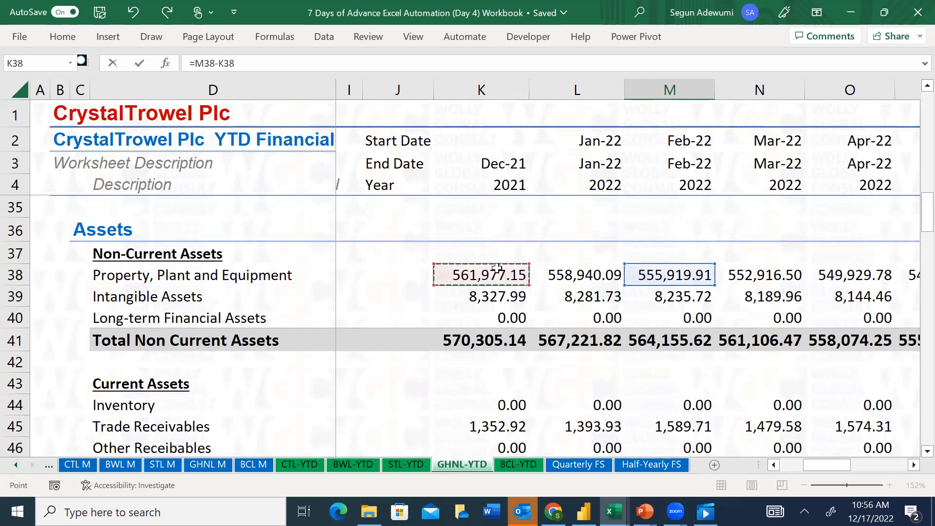
Replace the K38 subtraction in the M92 formula with the addition of February 2022 Depreciation, making it =M38+M20
click(220, 59)
key(BackSpace)
key(BackSpace)
key(BackSpace)
key(BackSpace)
text(+)
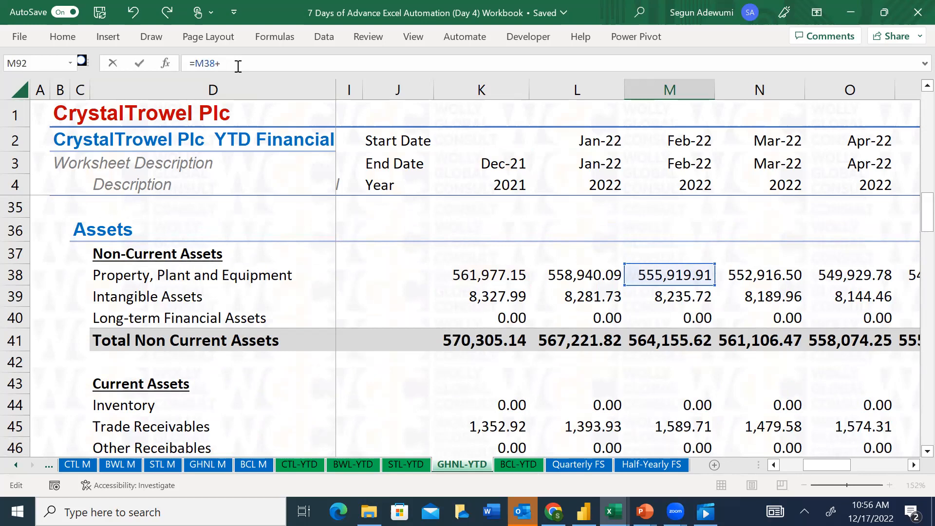
click(674, 231)
key(Up)
key(Up)
key(Up)
key(Up)
key(Up)
key(Up)
key(Up)
key(Up)
key(Up)
key(Up)
key(Up)
key(Up)
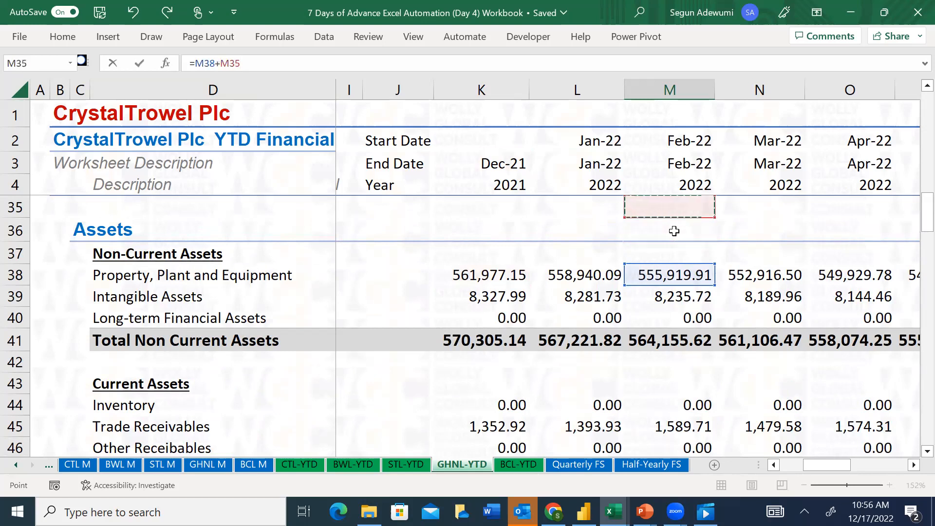
key(Up)
key(Up)
key(Up)
key(Up)
key(Up)
key(Up)
key(Up)
key(Up)
key(Up)
key(Up)
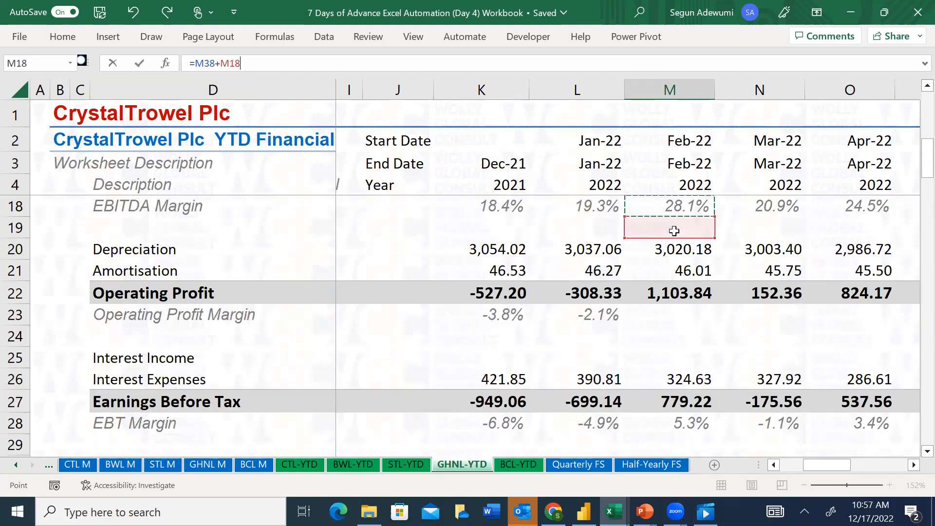
key(Down)
key(Down)
key(Down)
key(Down)
key(Down)
key(Down)
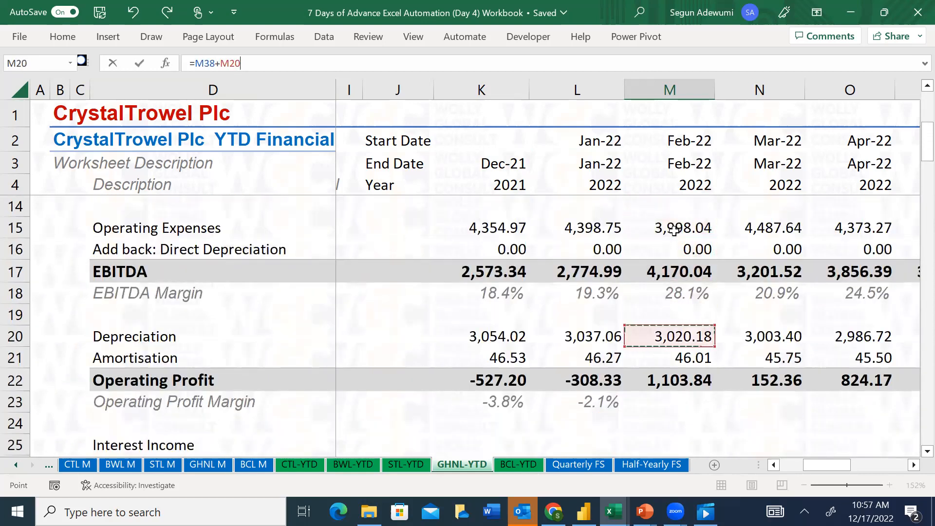
Complete the M92 formula as =M38+M20-$K$38, subtracting December 2021 Property, Plant and Equipment as an absolute reference
text(-)
key(Down)
key(Down)
key(Down)
key(Down)
key(Down)
key(Down)
key(Down)
key(Down)
key(Down)
key(Down)
key(Down)
key(Down)
key(Down)
key(Down)
key(Down)
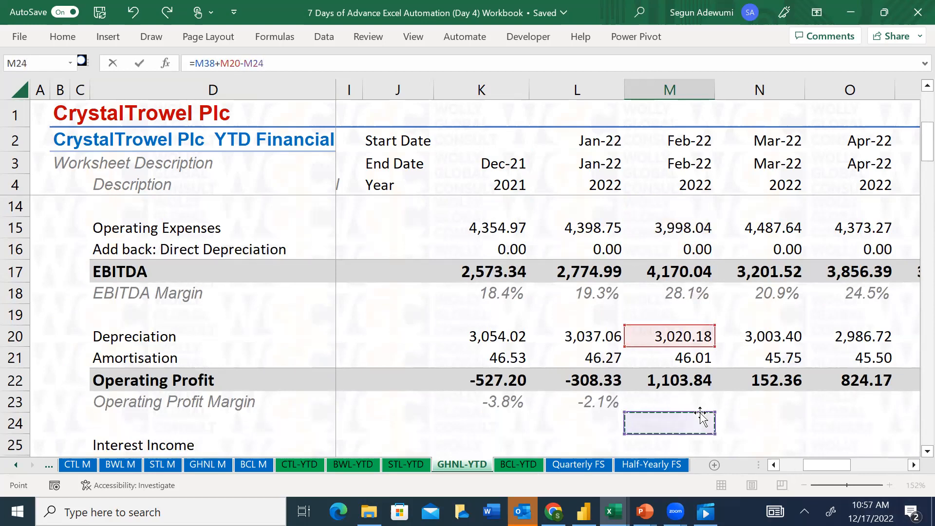
key(Down)
key(Down)
key(Down)
key(Down)
key(Down)
key(Down)
key(Down)
key(Down)
key(Down)
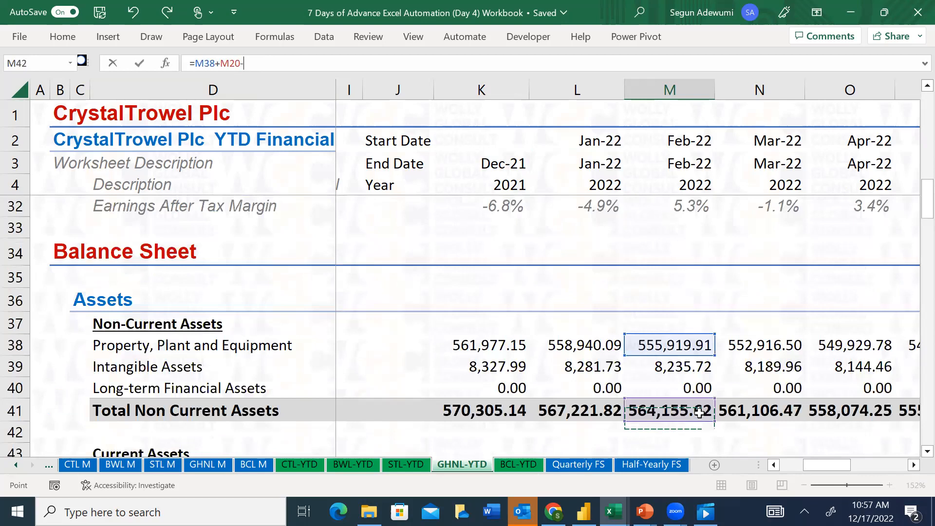
key(Up)
key(Up)
key(Up)
key(Up)
key(Up)
key(Up)
key(Up)
key(Down)
key(Left)
key(Left)
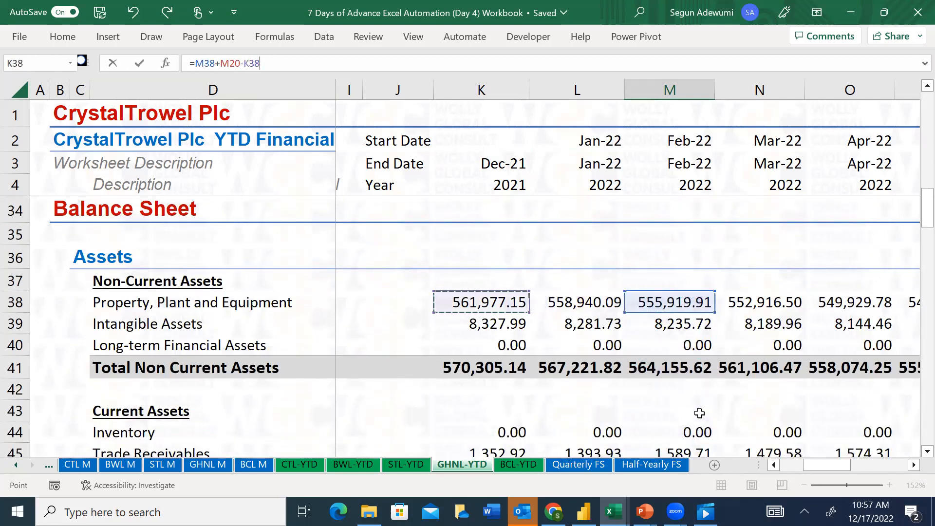
key(F4)
key(Return)
key(Down)
key(Up)
key(Up)
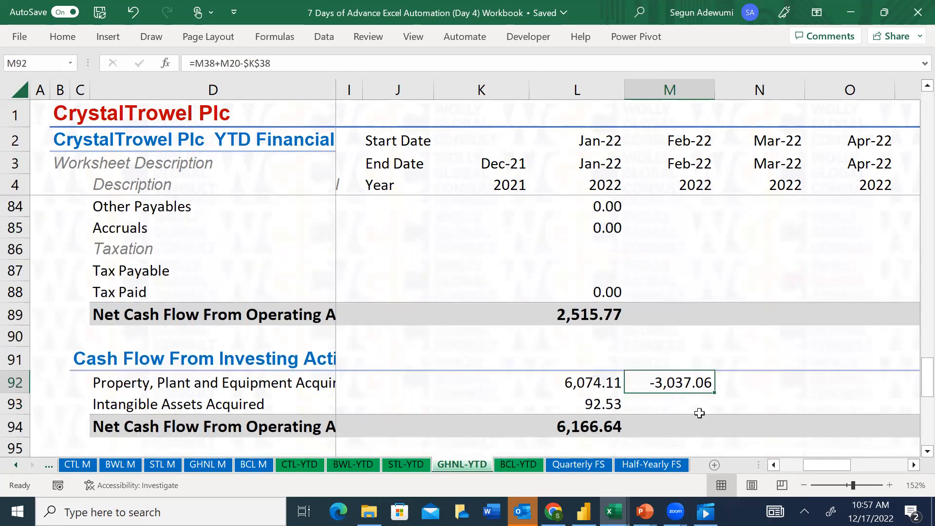
Copy the Property, Plant and Equipment Acquired formula from M92 to Intangible Assets Acquired in M93
click(700, 412)
key(Up)
key(ctrl+c)
click(700, 413)
key(ctrl+v)
key(Escape)
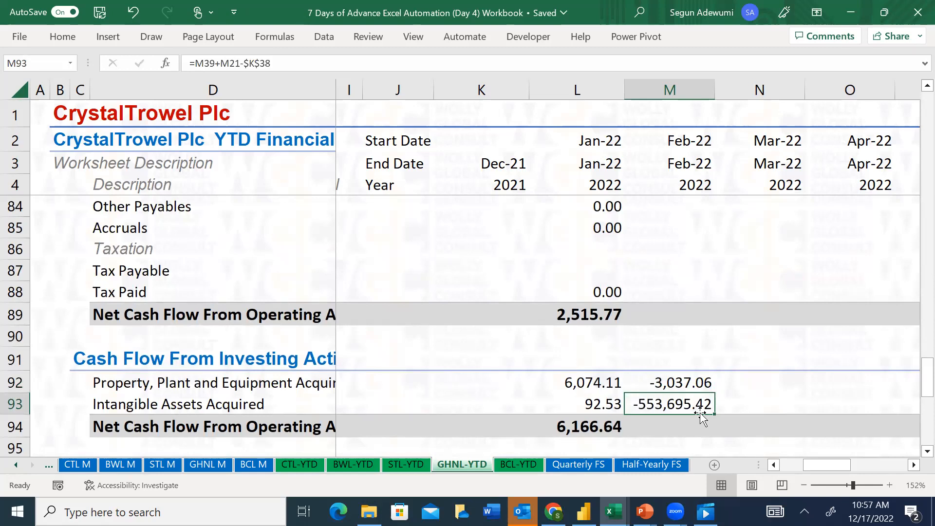
Correct the M93 formula to =M39+M21-$K$39 so it subtracts December 2021 Intangible Assets
key(F2)
drag(926, 361, 909, 197)
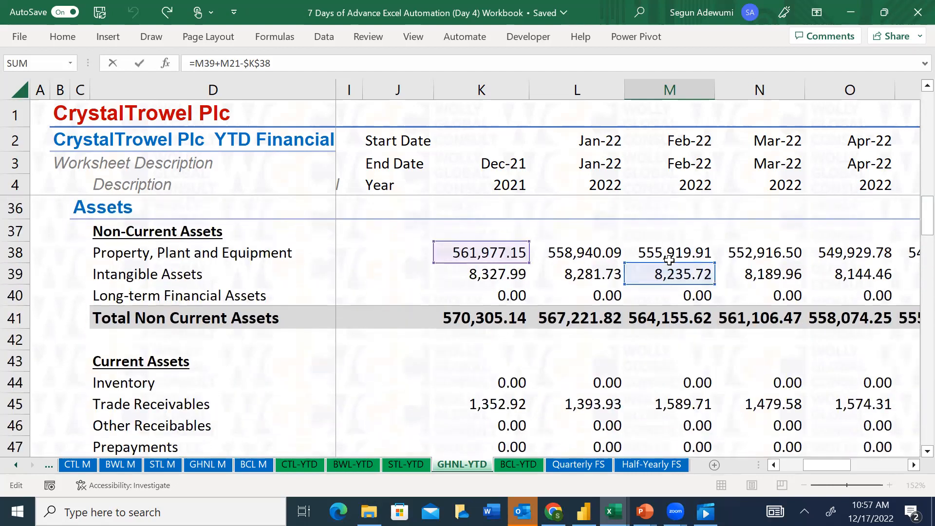
drag(670, 263, 671, 268)
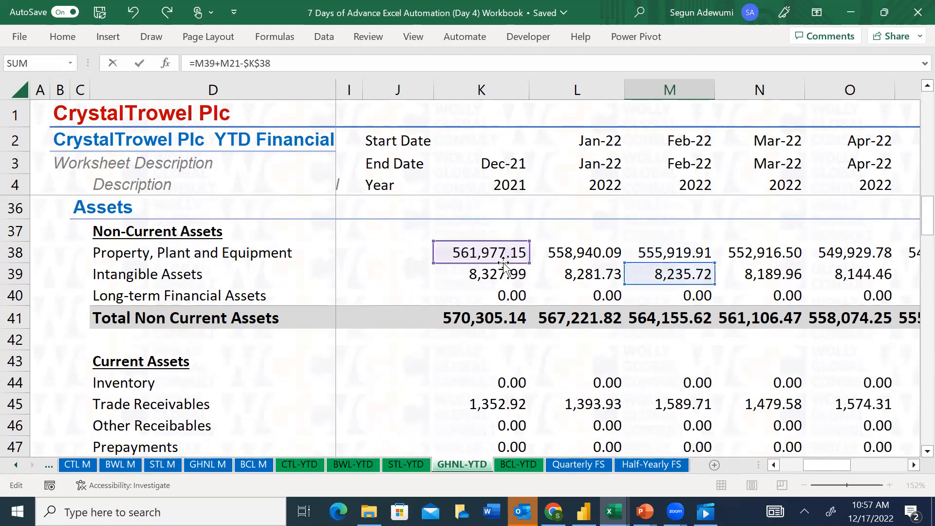
drag(503, 263, 504, 285)
drag(925, 210, 914, 137)
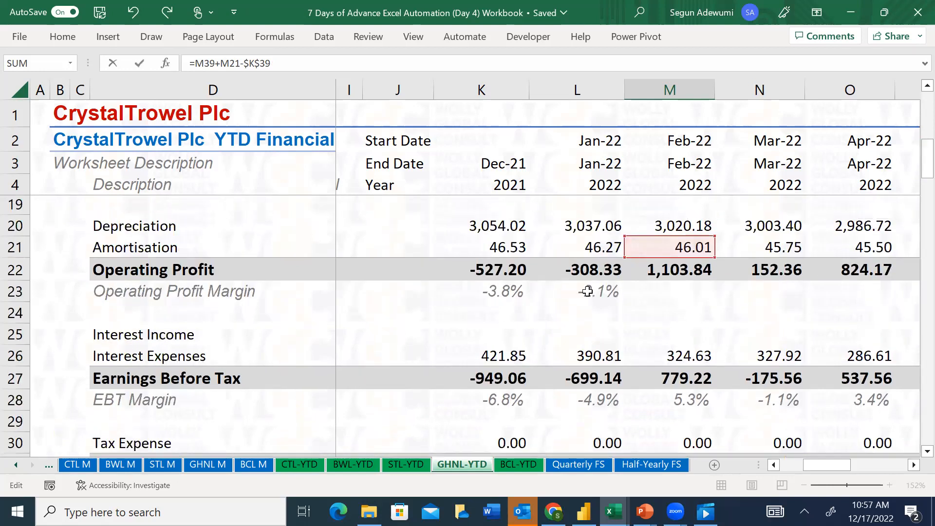
key(Return)
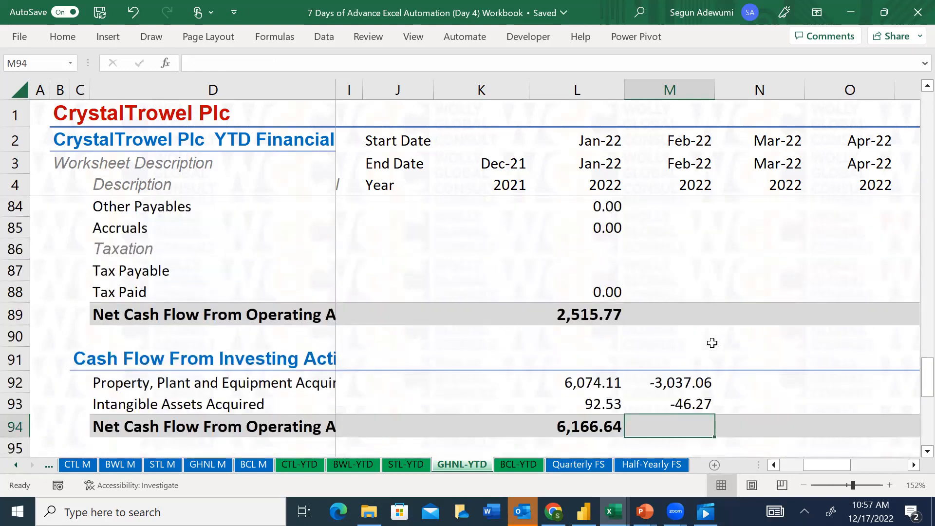
Total the February 2022 investing cash flows in M94 with =SUM(M92:M93), and check the result against January's total
key(alt+equal)
key(Return)
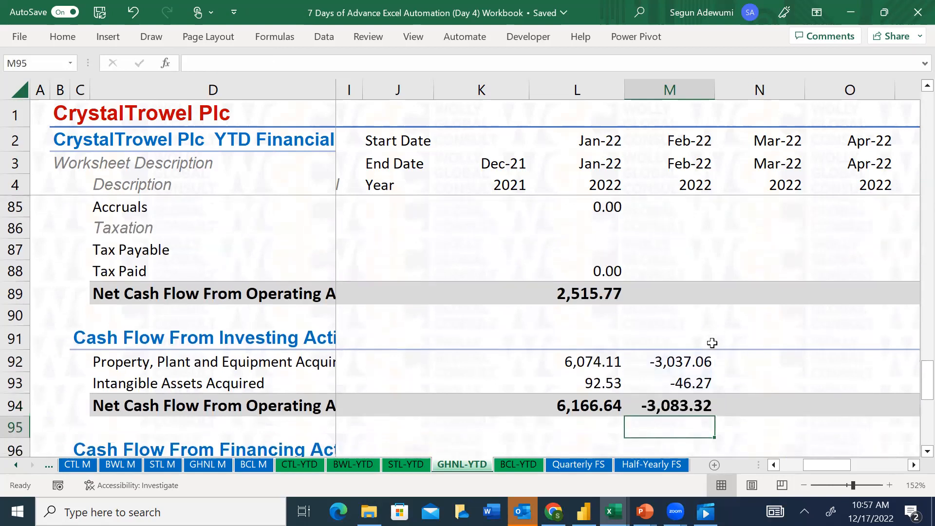
key(Down)
key(Down)
key(Down)
key(Down)
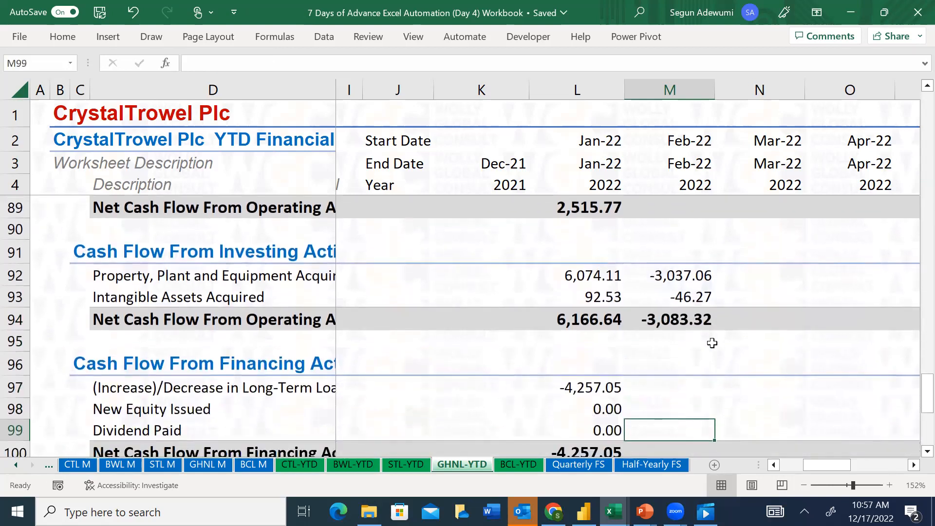
key(Up)
key(Up)
key(Up)
key(Up)
key(Up)
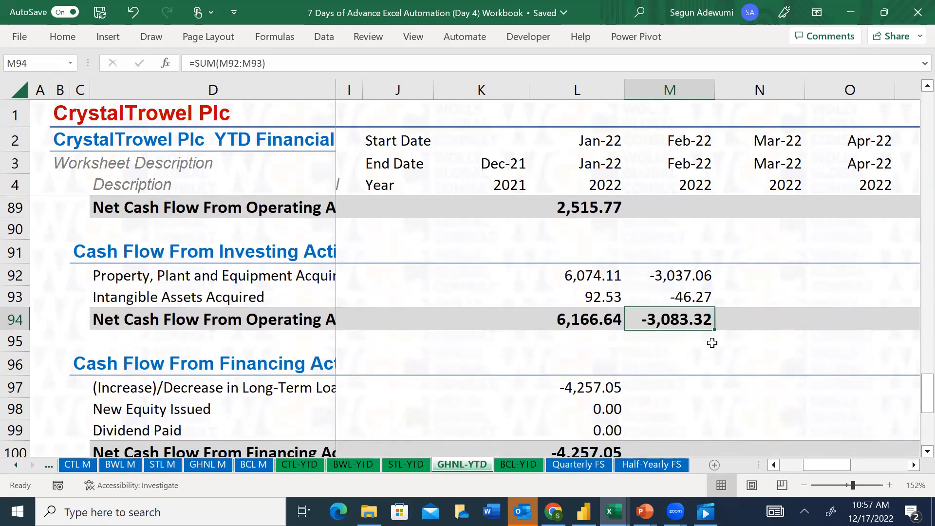
Paste February's net investing cash flow from M94 into L94 as a value to test the reconciliation, and clear L94
key(ctrl+c)
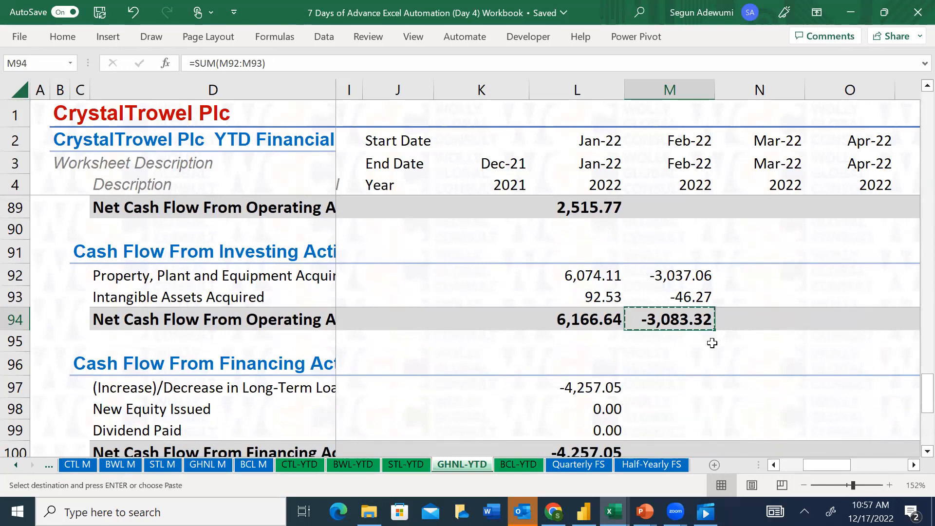
click(592, 317)
key(ctrl+alt+v)
key(v)
key(Return)
key(Escape)
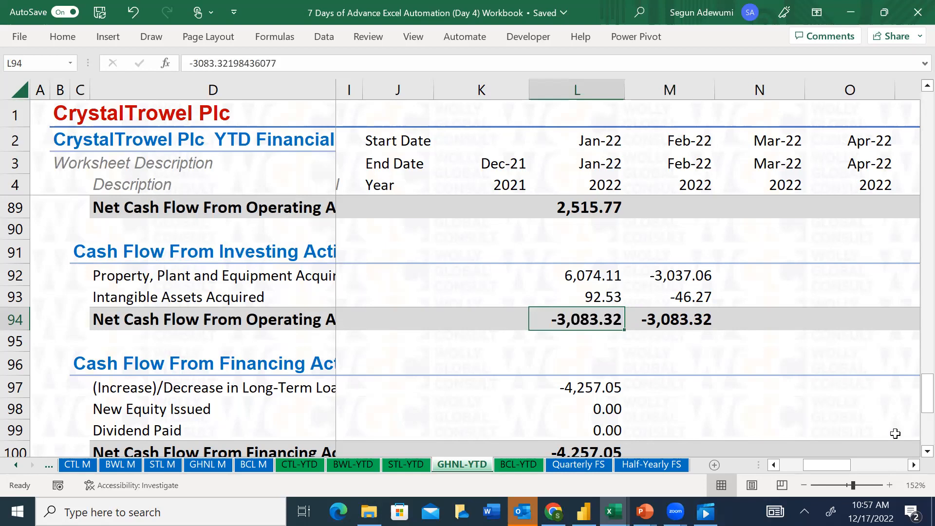
drag(913, 413, 912, 383)
key(Delete)
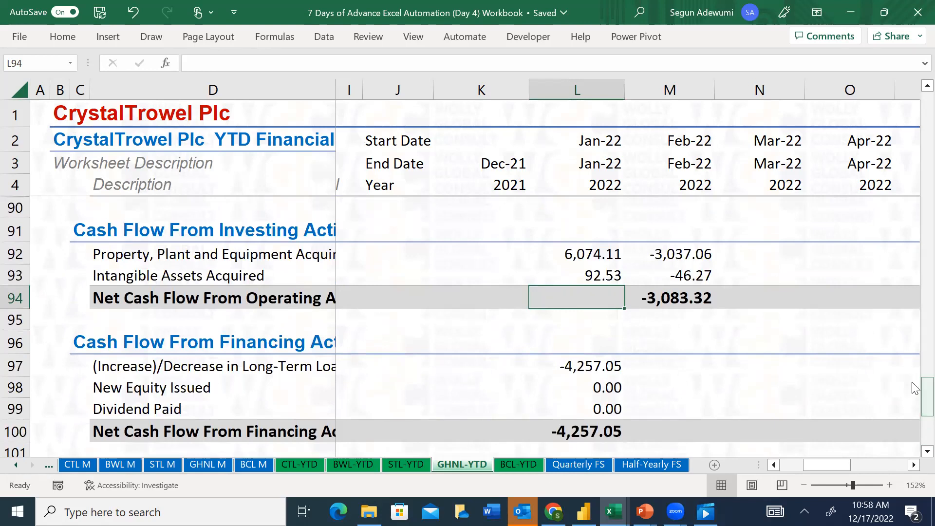
Clear the February 2022 trial formulas for Property, Plant and Equipment Acquired and Intangible Assets Acquired in M92:M93
key(Up)
key(Up)
key(Up)
key(Down)
key(Right)
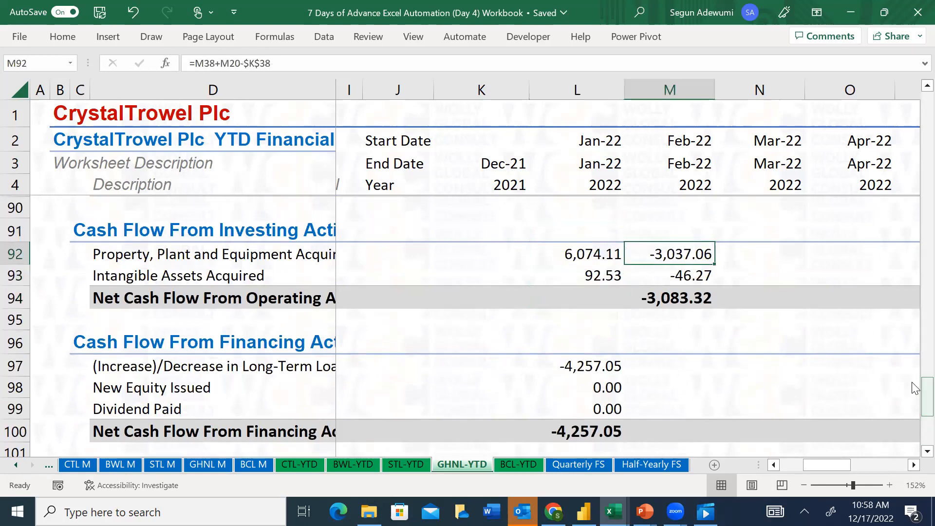
key(shift+Down)
key(Delete)
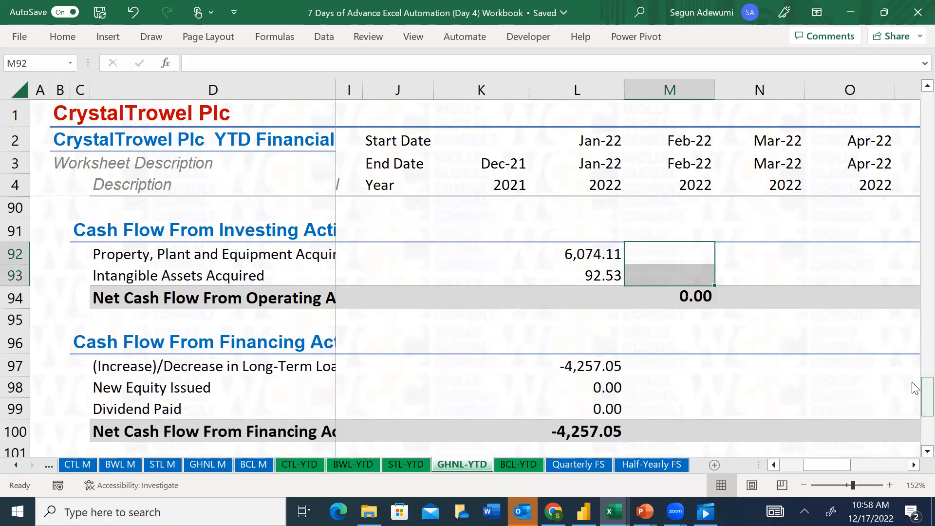
Negate January's Property, Plant and Equipment Acquired formula in L92 as =-($K$38-L38+L20)
key(Left)
key(Left)
key(Right)
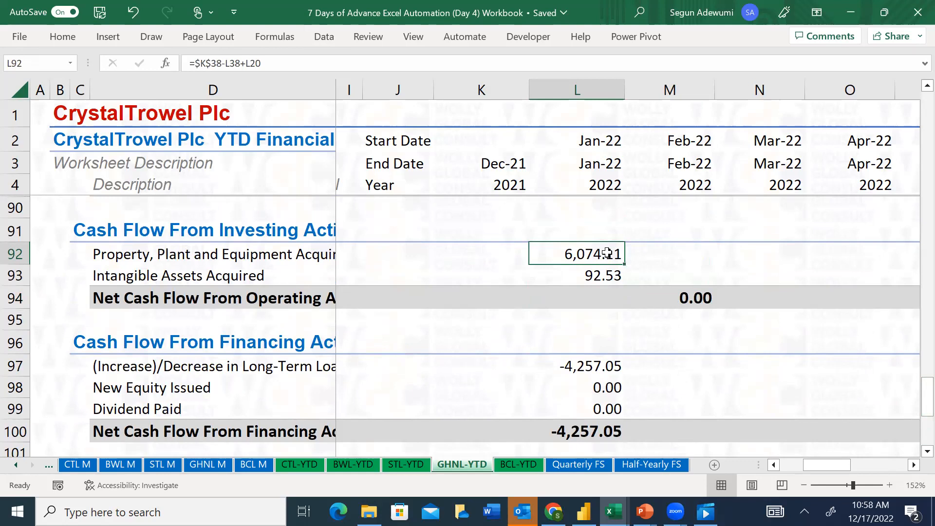
click(194, 63)
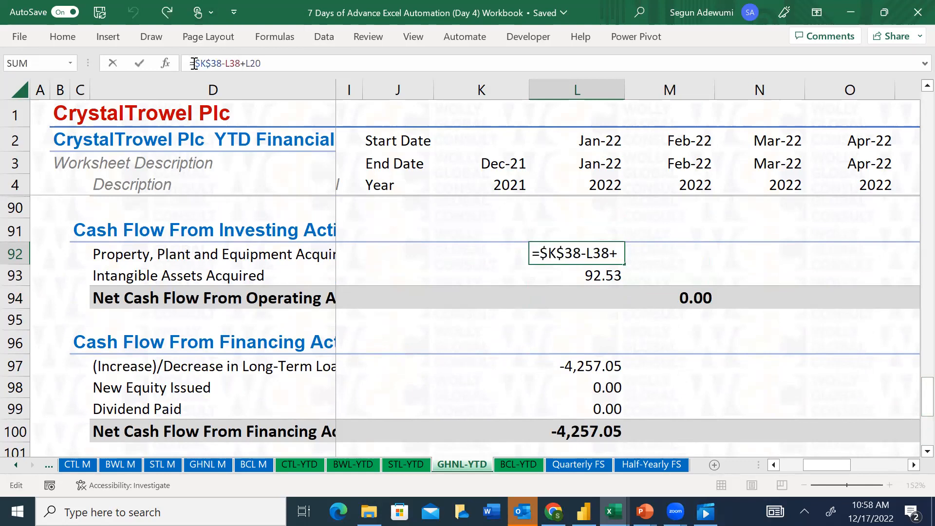
text(-()
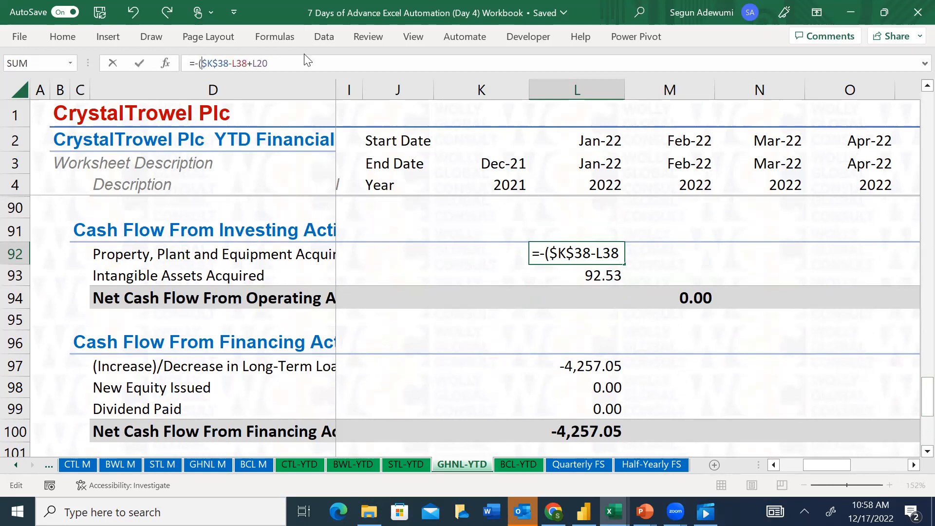
click(299, 63)
text())
key(Return)
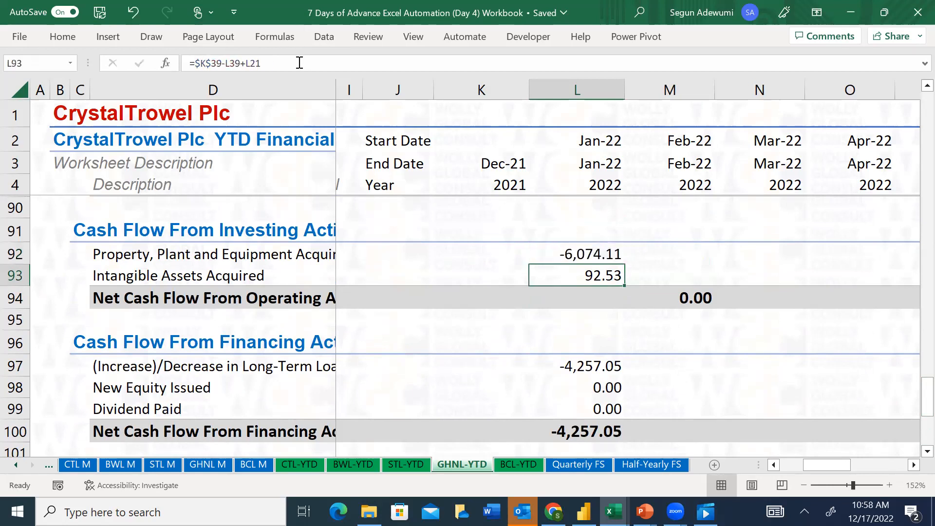
Negate January's Intangible Assets Acquired formula in L93 as =-($K$39-L39+L21), and total L92:L93 in L94
click(197, 64)
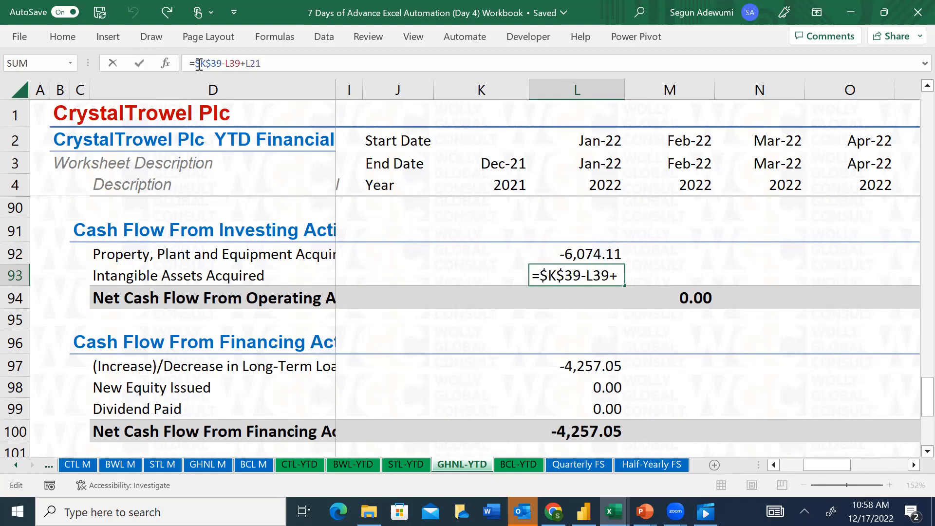
text(-()
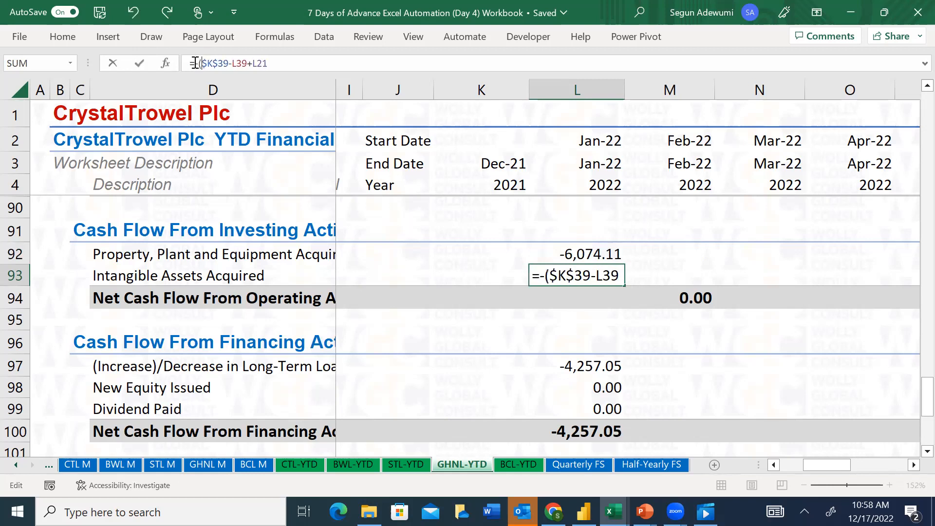
click(280, 65)
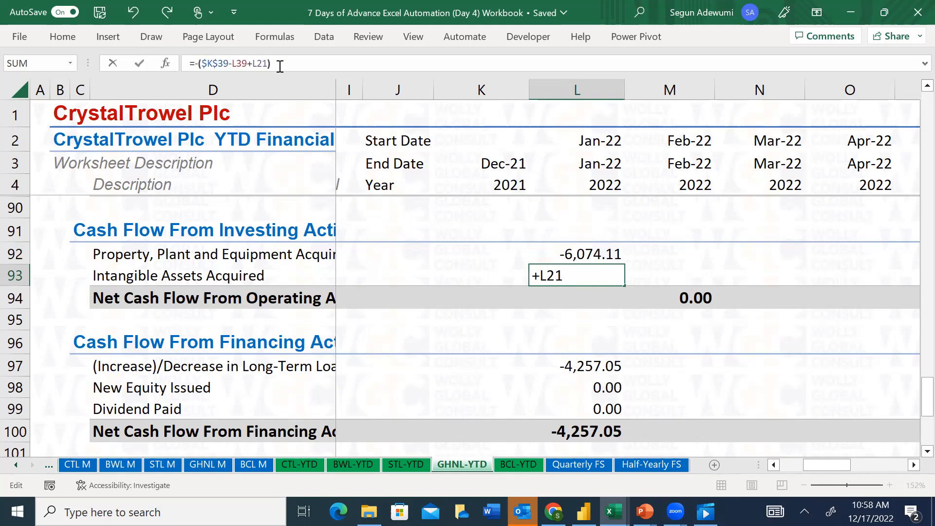
key(Return)
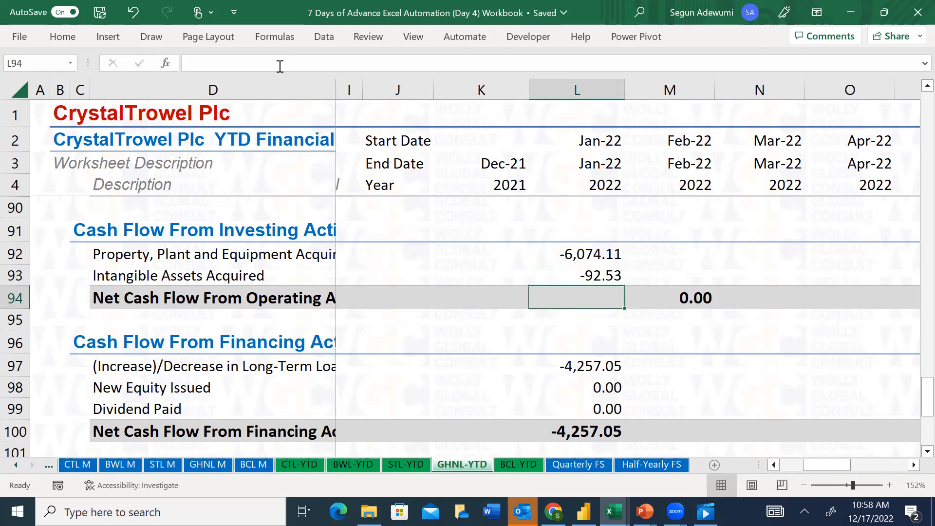
key(alt+equal)
key(Return)
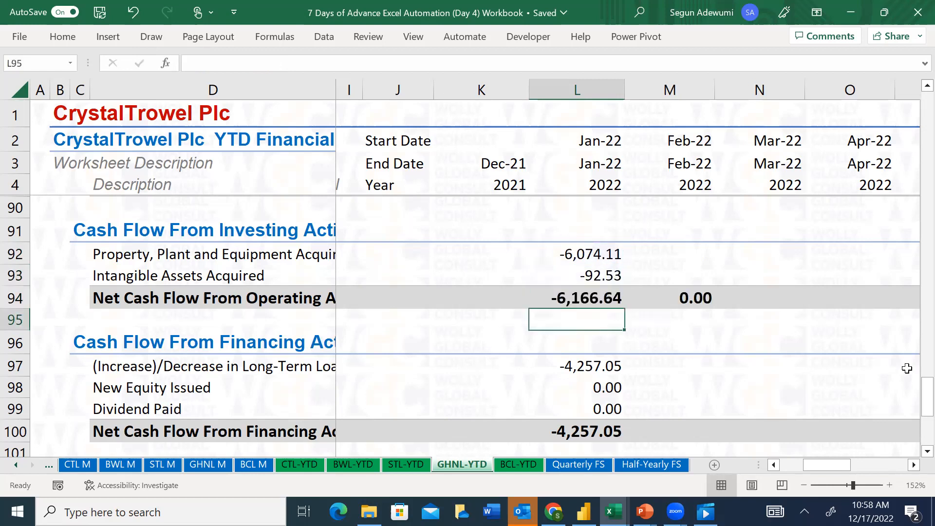
Try re-entering the L92 formula from January Property, Plant and Equipment, December's $K$38 and January Depreciation, leaving =L38-L20
mouse_move(913, 396)
mouse_down()
mouse_move(915, 403)
mouse_move(915, 389)
mouse_up()
click(567, 282)
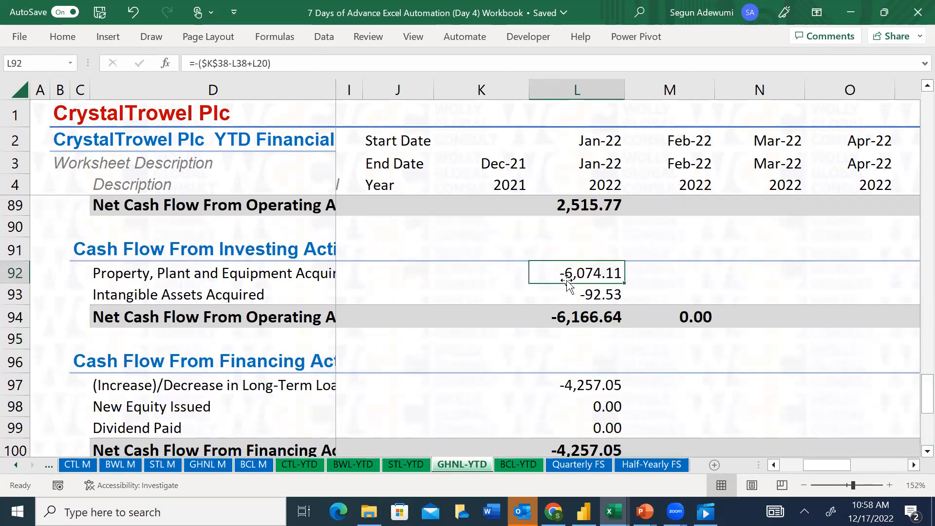
text(=)
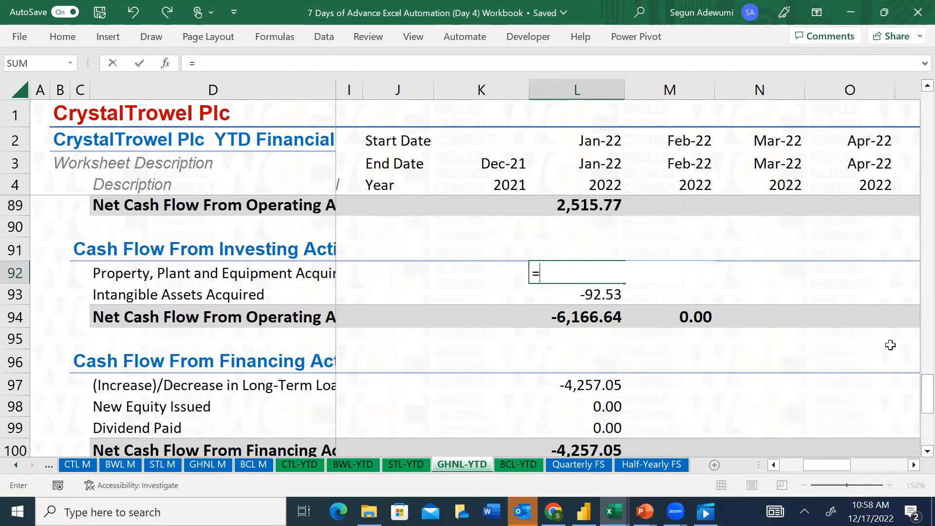
drag(913, 398, 914, 203)
click(582, 340)
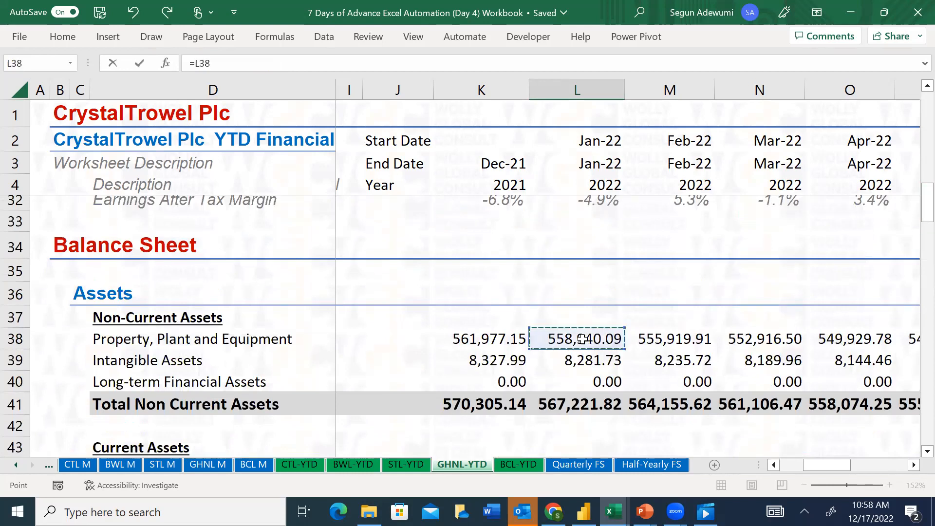
text(-)
click(496, 338)
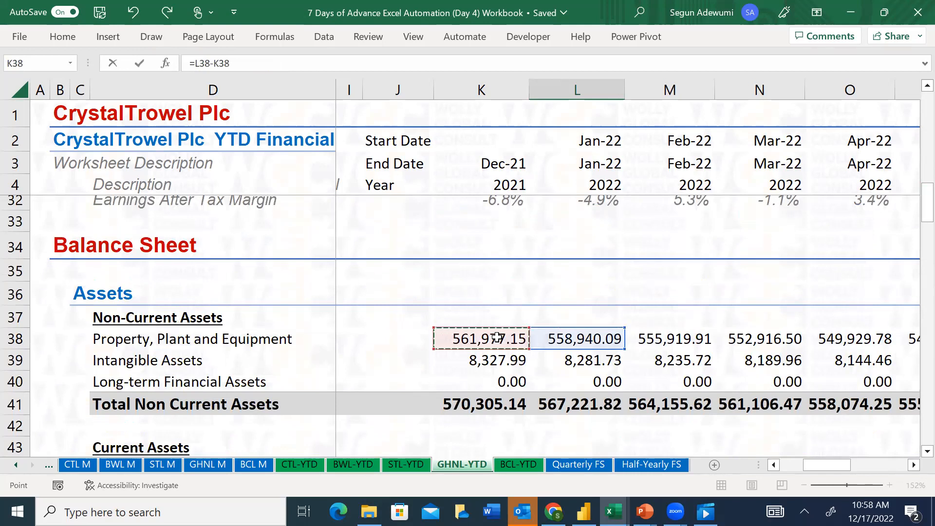
key(F4)
scroll(914, 201, up, 7)
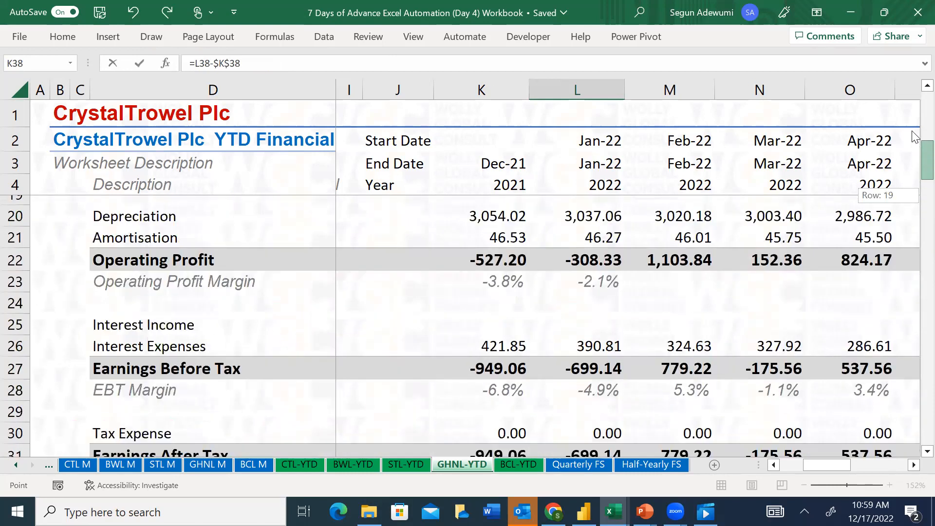
mouse_move(925, 154)
mouse_down()
mouse_move(925, 139)
mouse_move(914, 163)
mouse_up()
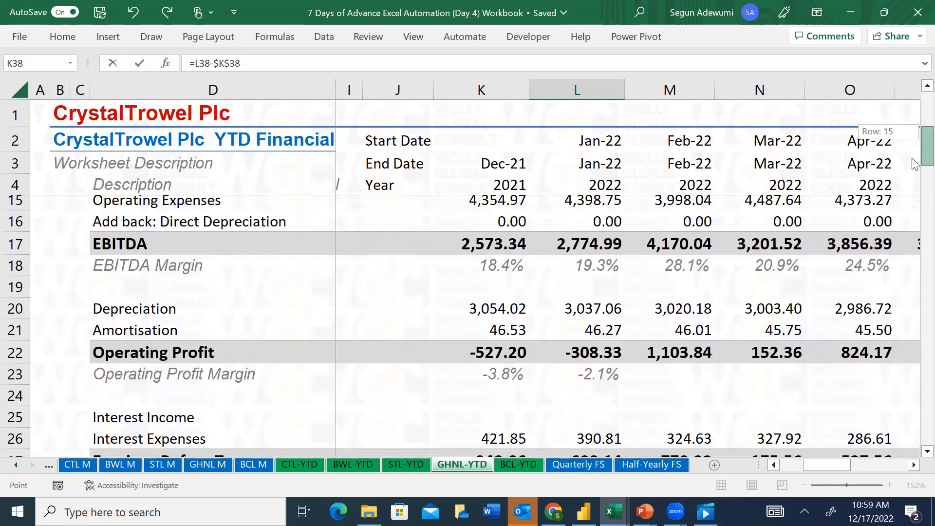
click(582, 310)
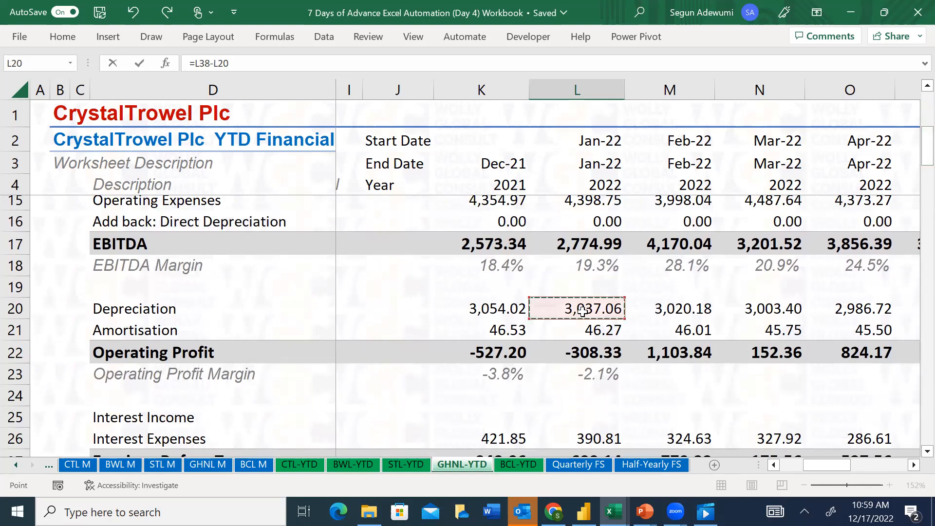
key(Escape)
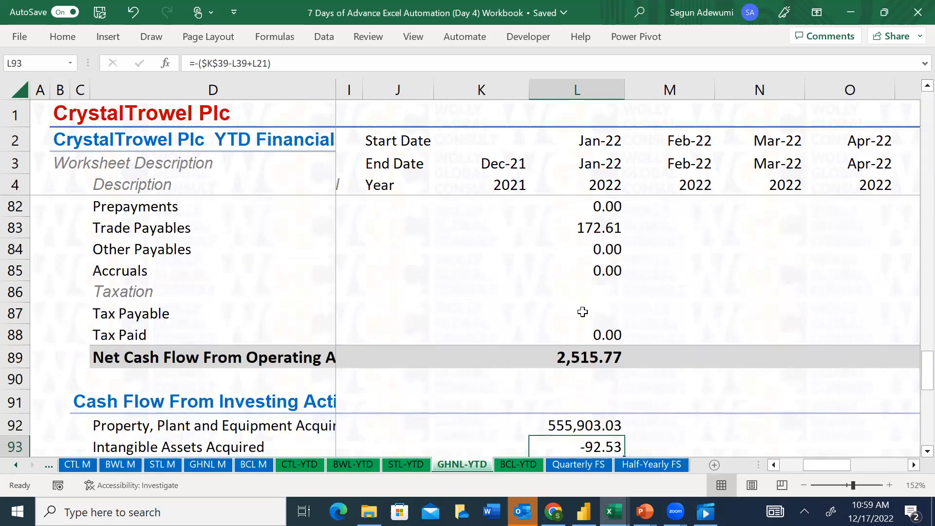
Restart the Property, Plant and Equipment Acquired formula in L92 with a reference to January 2022 Property, Plant and Equipment, L38
key(Down)
key(Down)
key(Up)
key(Up)
key(Up)
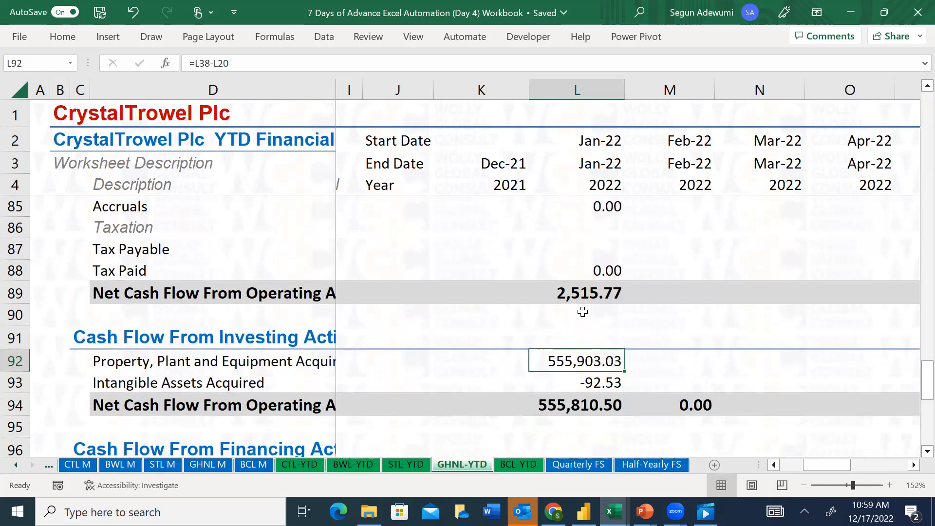
text(=)
key(Up)
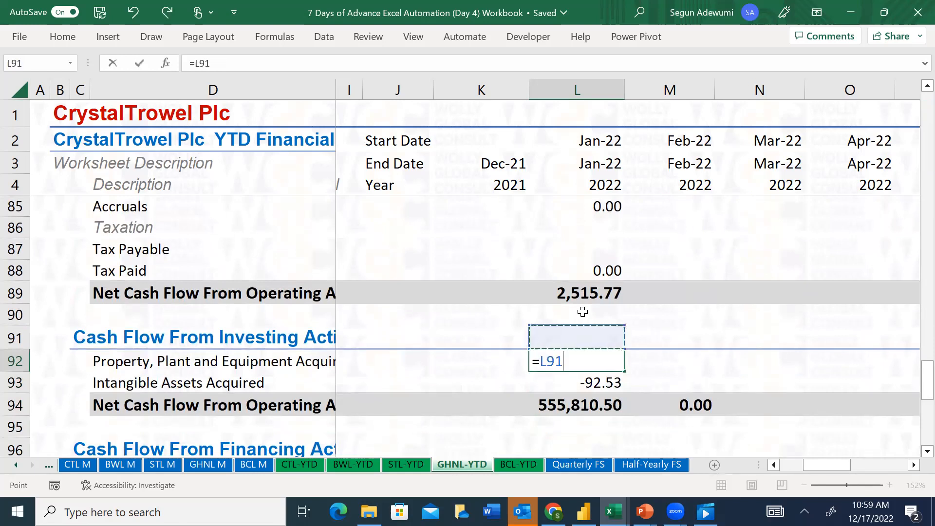
key(Up)
key(Up)
key(Up)
key(Up)
key(Up)
key(Up)
key(Up)
key(Up)
key(Up)
key(Up)
key(Up)
key(Up)
key(Up)
key(Up)
key(Up)
key(Up)
key(Up)
key(Up)
key(Up)
key(Up)
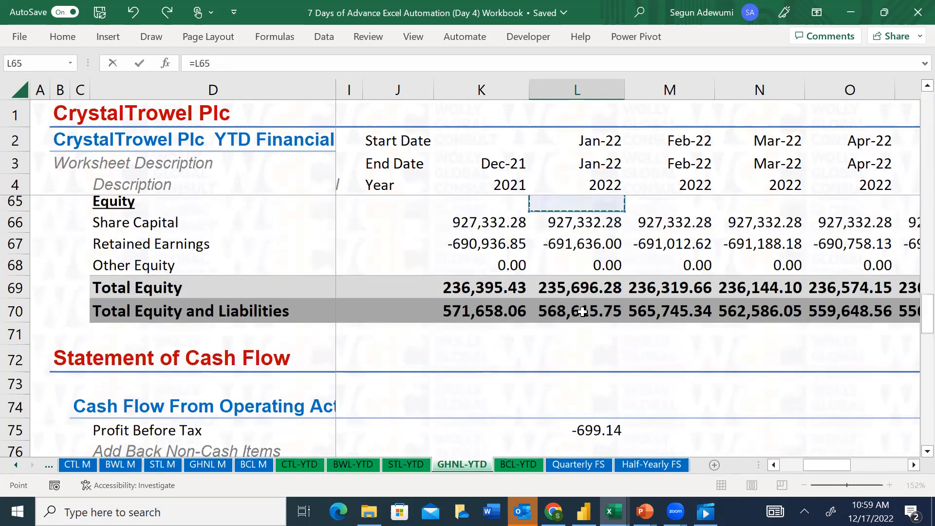
key(Up)
key(Up)
key(Up)
key(Up)
key(Up)
key(Up)
key(Up)
key(Up)
key(Up)
key(Up)
key(Up)
key(Up)
key(Up)
key(Up)
key(Up)
key(Up)
key(Up)
key(Up)
key(Up)
key(Up)
key(Up)
key(Up)
key(Up)
key(Up)
key(Up)
key(Up)
key(Up)
key(Up)
key(Down)
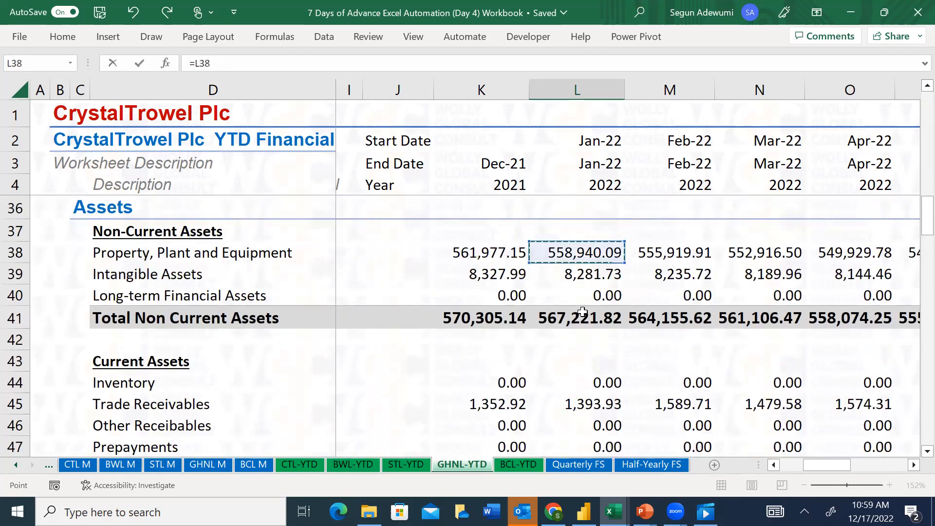
Complete the L92 formula as =L38+L20-$K$38, adding January Depreciation and subtracting December 2021 Property, Plant and Equipment as an absolute reference
text(+)
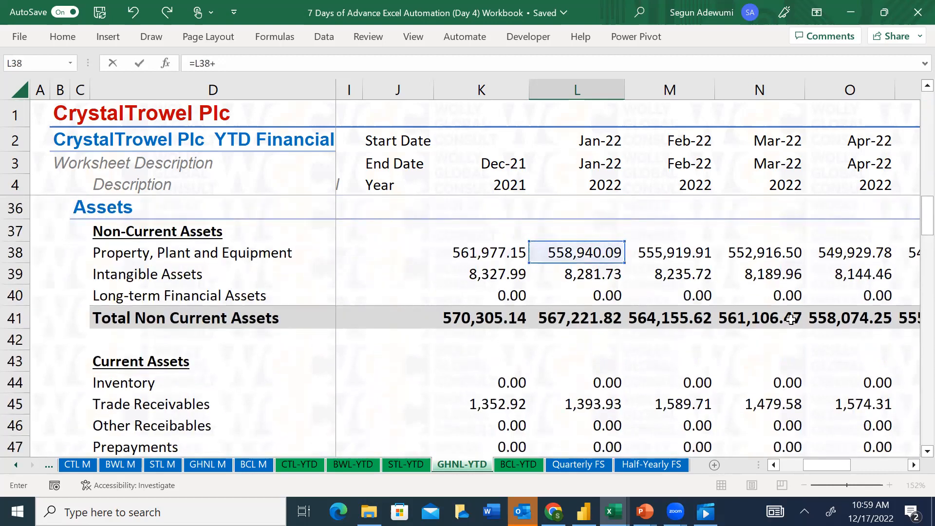
scroll(915, 212, up, 6)
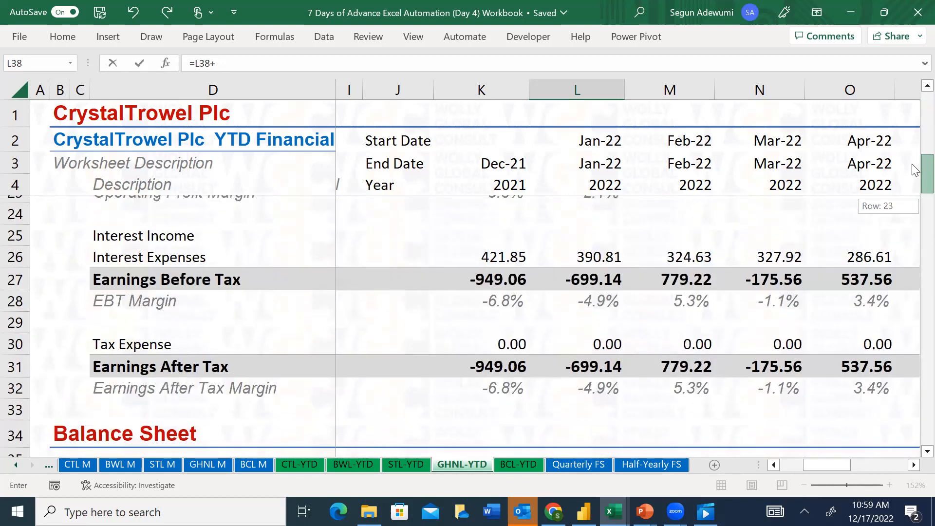
click(594, 233)
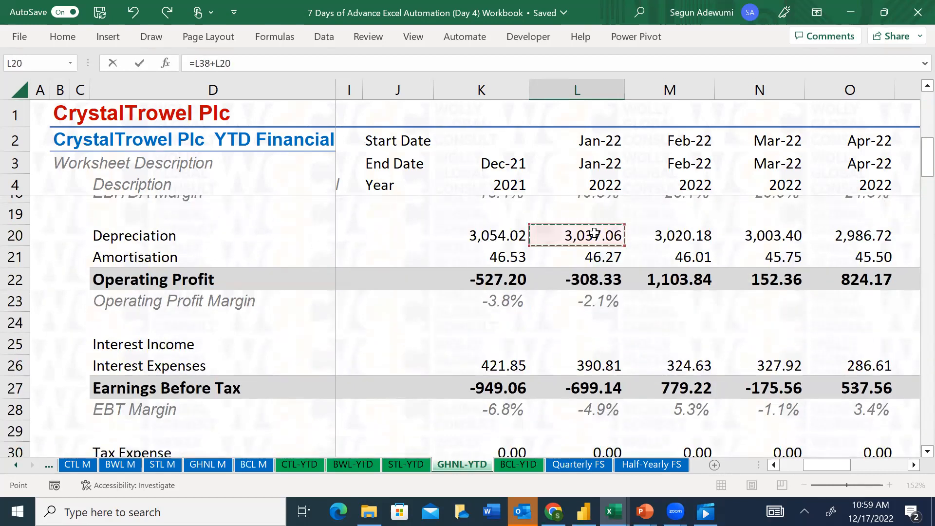
text(-)
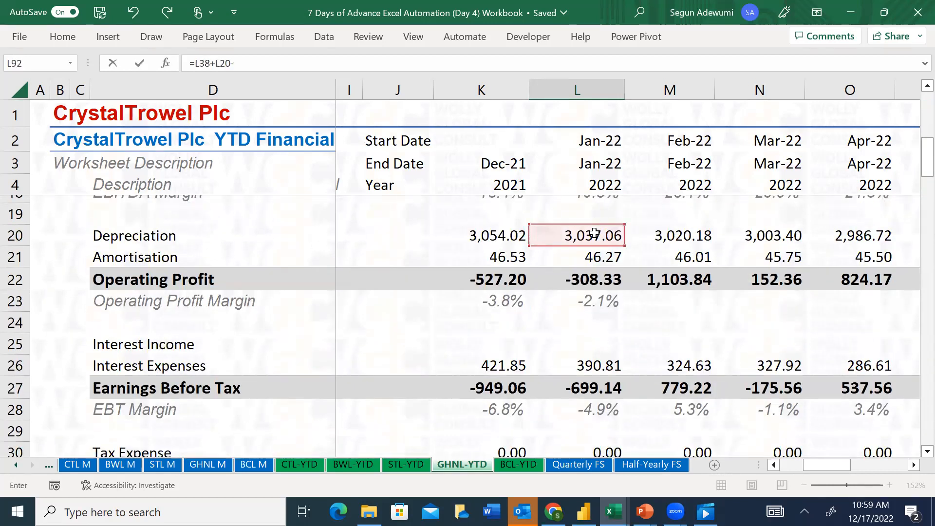
scroll(913, 172, down, 5)
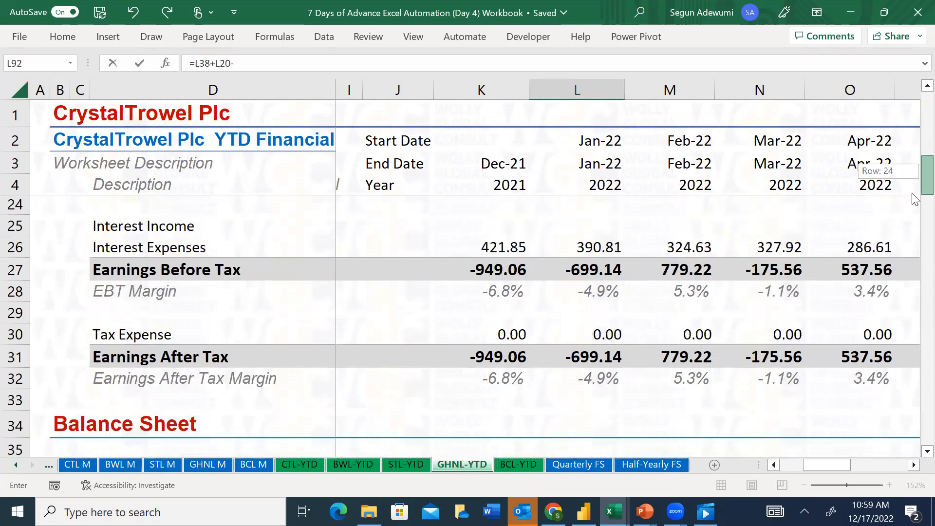
click(477, 316)
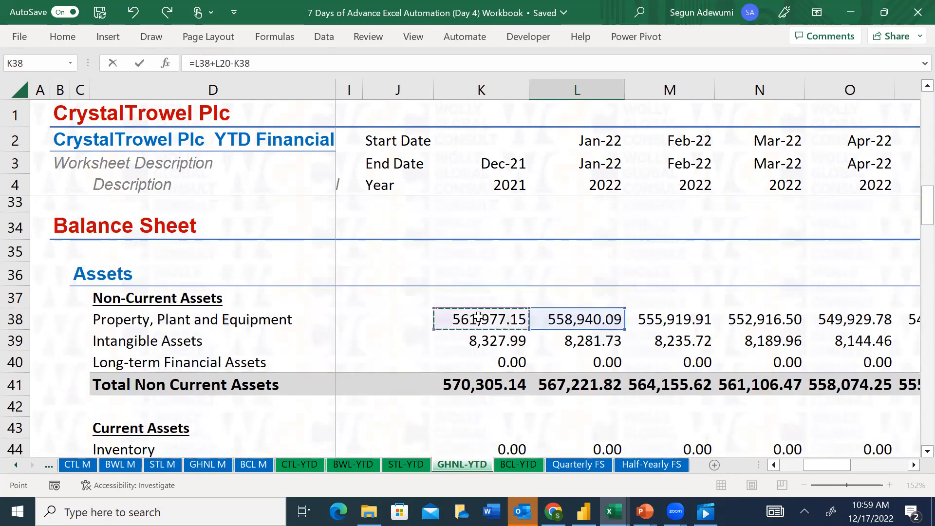
key(F4)
key(Return)
scroll(478, 316, down, 2)
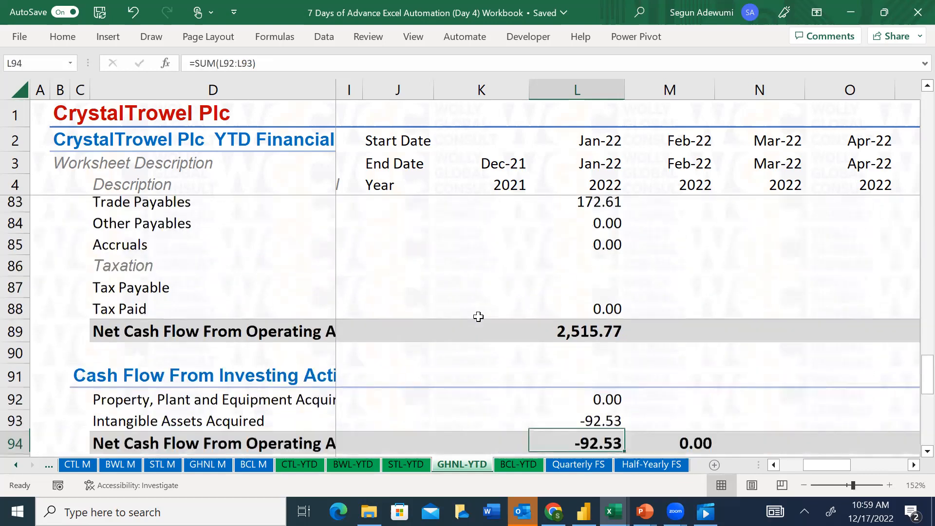
key(Up)
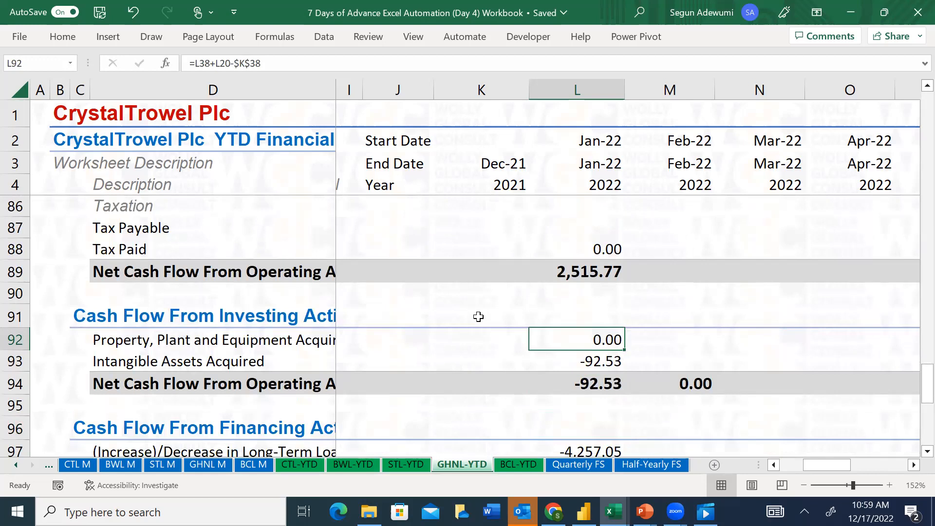
key(Down)
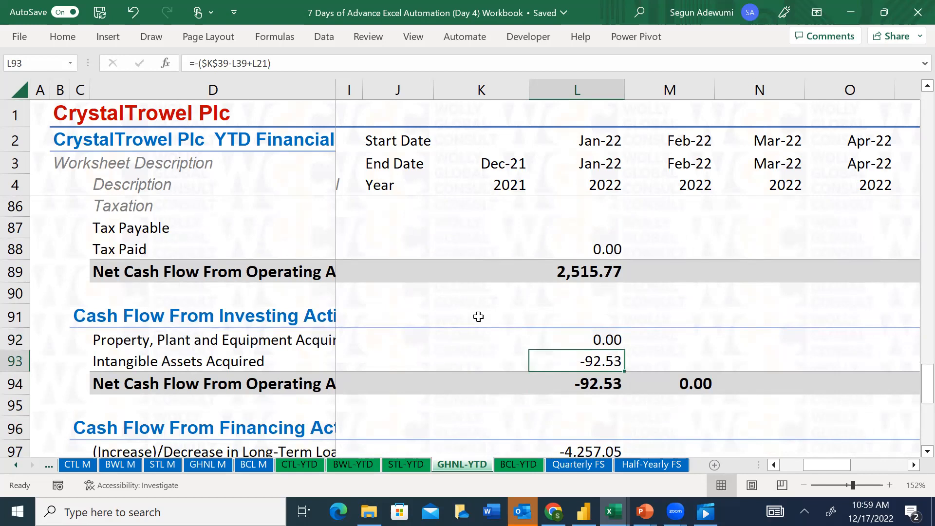
Copy January's Property, Plant and Equipment Acquired formula from L92 into the Intangible Assets Acquired cell L93
key(Up)
key(ctrl+c)
key(Down)
key(ctrl+v)
key(Escape)
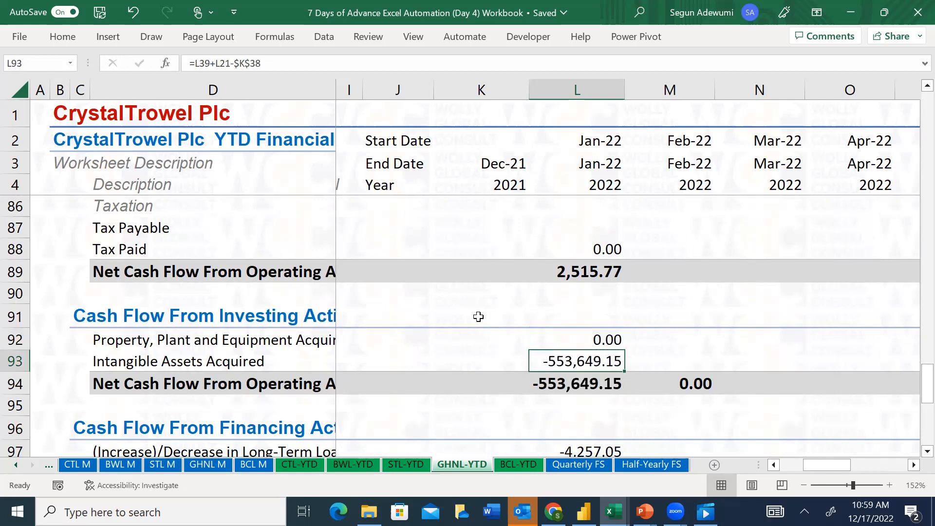
Correct the L93 formula to =L39+L21-$K$39 by pointing the absolute reference at December 2021 Intangible Assets
key(F2)
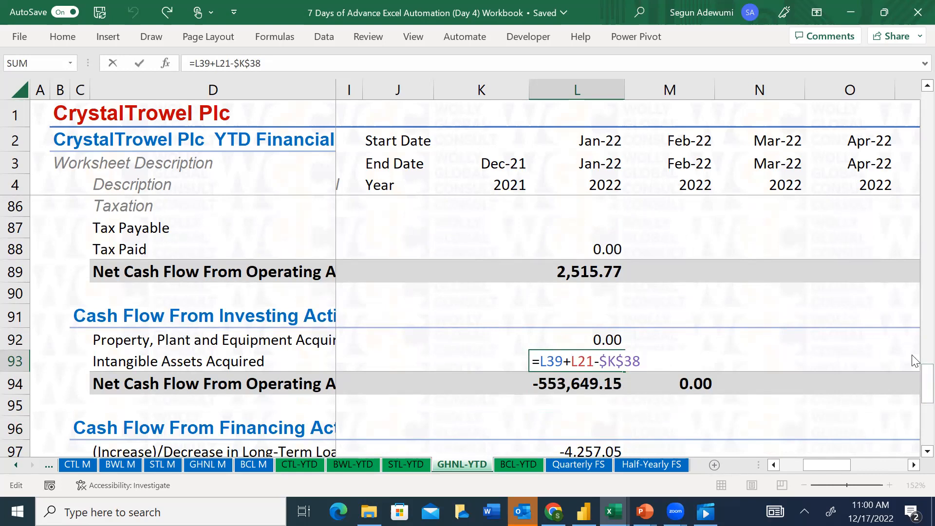
drag(914, 377, 913, 206)
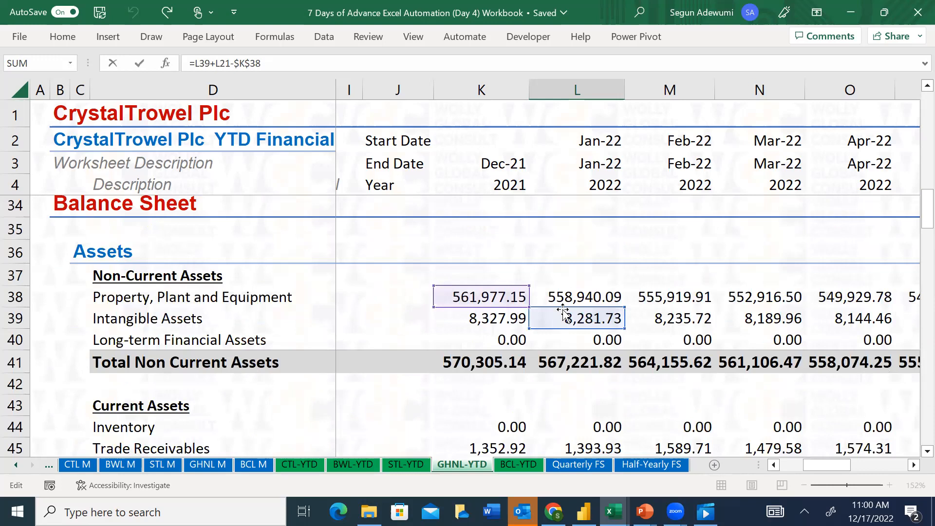
click(491, 324)
drag(914, 202, 914, 161)
key(Escape)
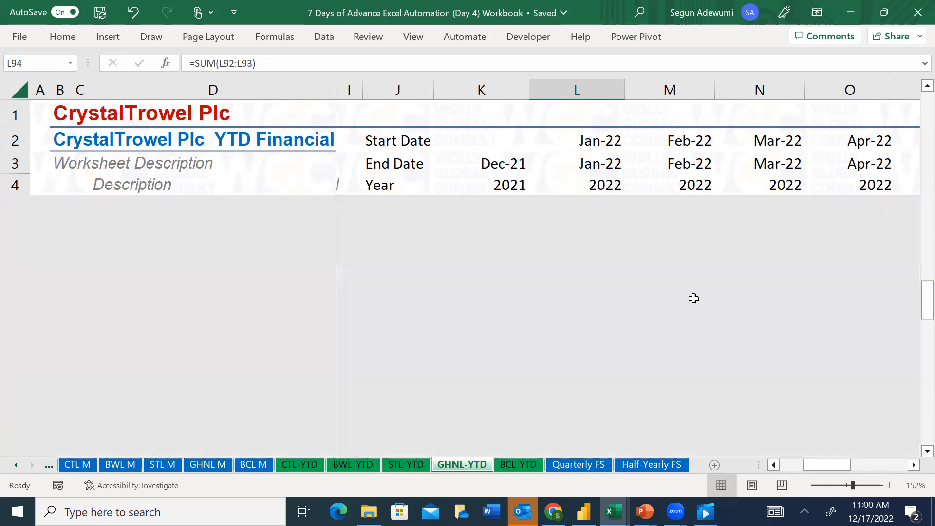
Review January's cash flow entries across the investing and operating activities sections
key(Up)
key(Up)
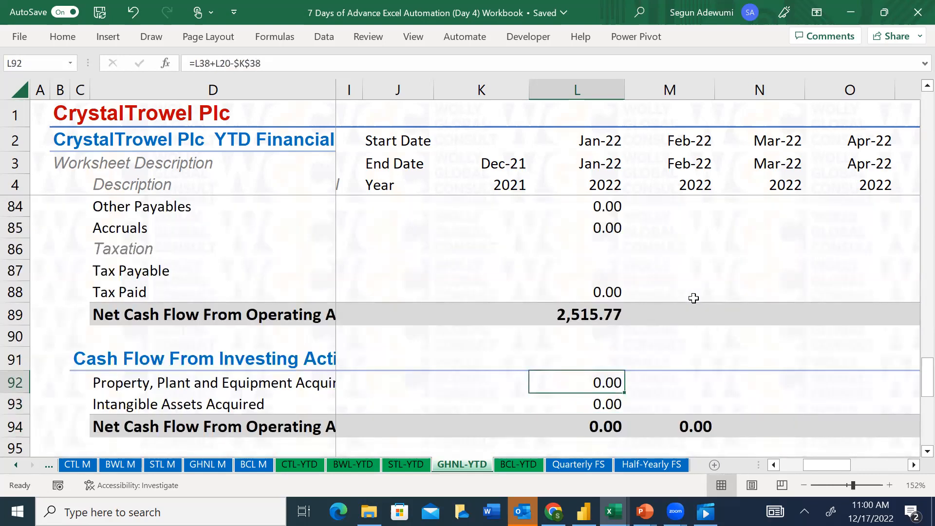
key(Down)
key(Down)
key(Down)
key(Down)
key(Down)
key(Down)
key(Down)
key(Down)
key(Down)
key(Down)
key(Down)
key(Down)
key(Down)
key(Down)
key(Down)
key(Down)
key(Down)
key(Down)
key(Up)
key(Up)
key(Up)
key(Up)
key(Up)
key(Up)
key(Up)
key(Up)
key(Up)
key(Up)
key(Up)
key(Up)
key(Up)
key(Up)
key(Up)
key(Up)
key(Up)
key(Up)
key(Up)
key(Up)
key(Up)
key(Up)
key(Up)
key(Up)
key(Up)
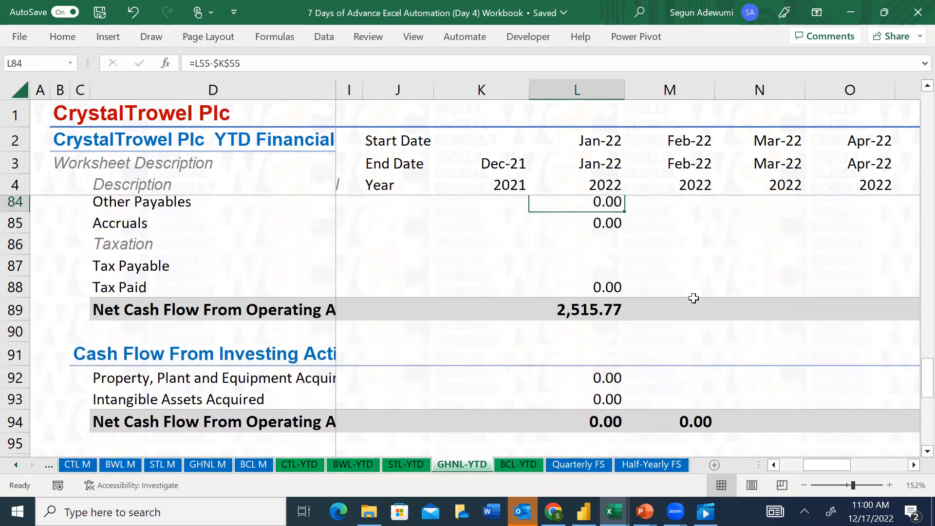
key(Up)
key(Up)
key(Up)
key(Up)
key(Up)
key(Up)
key(Up)
key(Up)
key(Up)
key(Down)
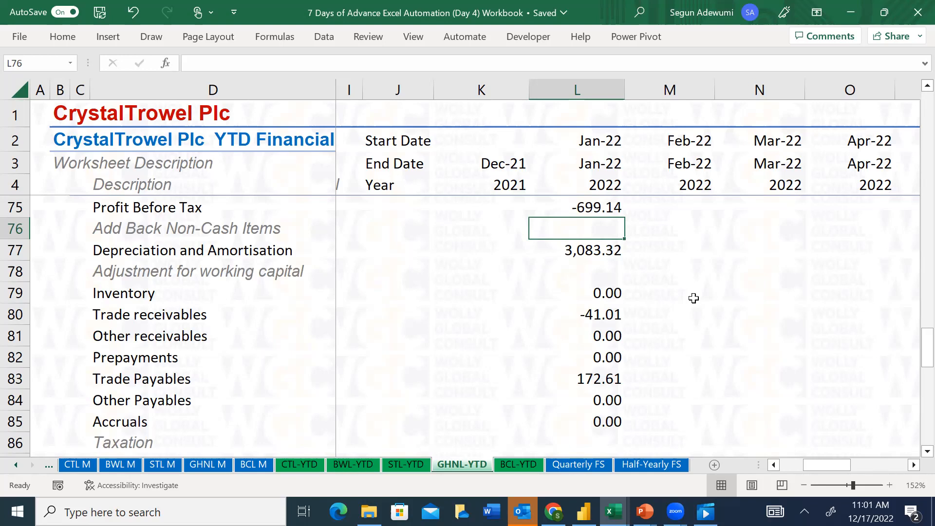
Look at the SilverTail Limited statement of financial position and return to January's cash flow on the GHNL-YTD sheet
mouse_move(613, 511)
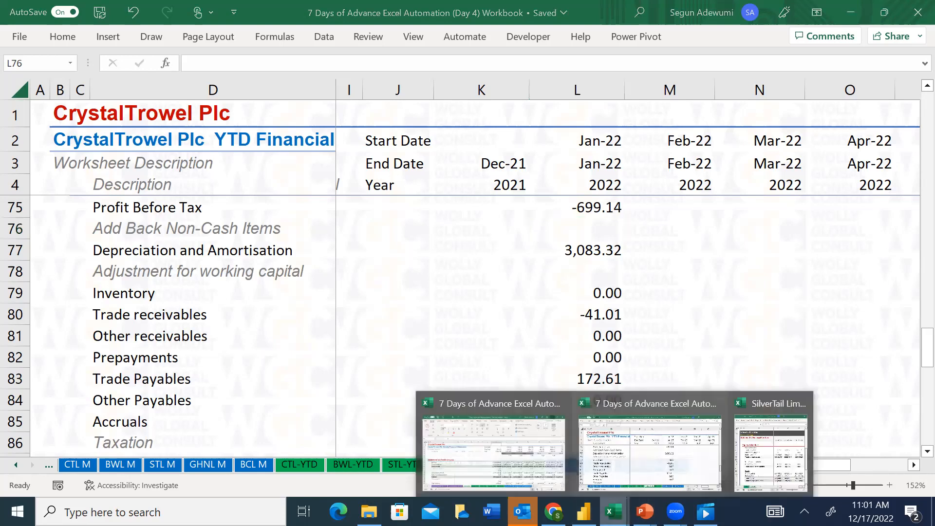
click(790, 450)
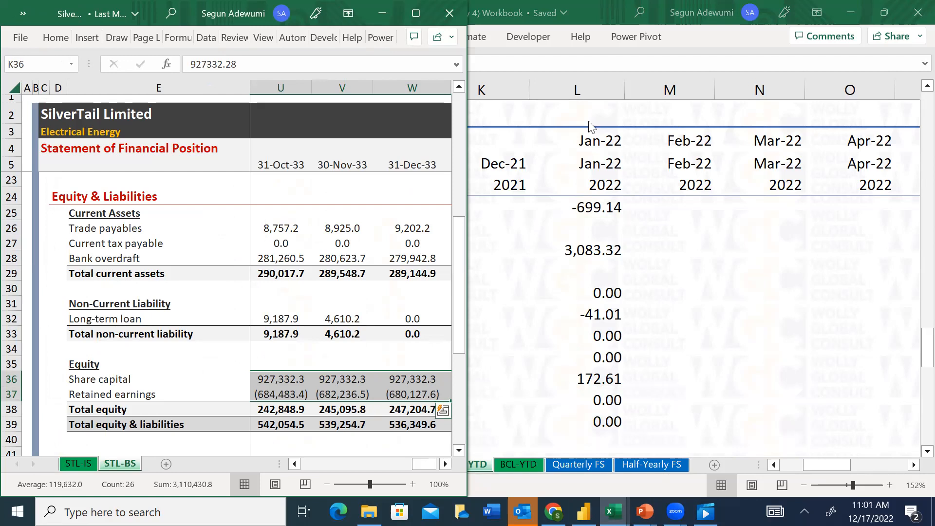
click(579, 229)
key(Up)
key(Up)
key(Up)
key(Up)
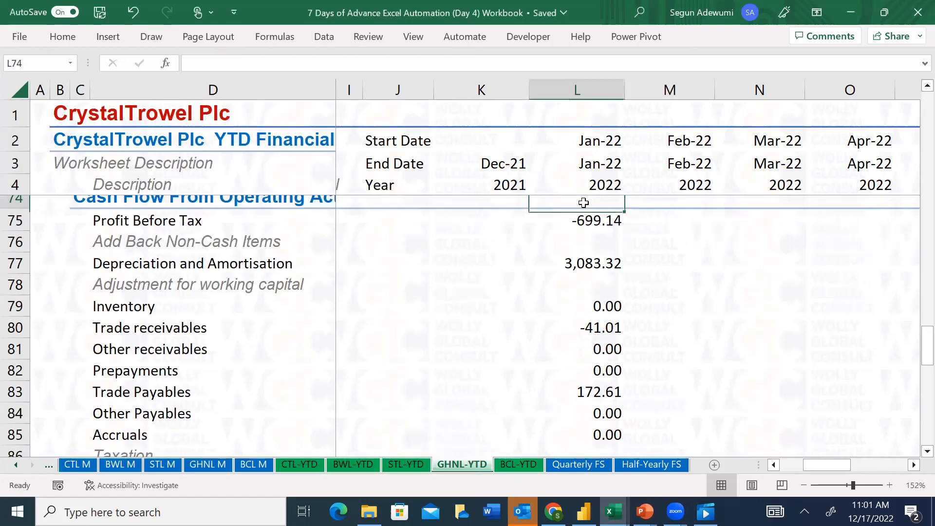
key(Down)
key(Down)
key(Down)
key(Down)
key(Down)
key(Down)
key(Down)
key(Down)
key(Down)
key(Down)
key(Down)
key(Down)
key(Down)
key(Down)
key(Down)
key(Down)
key(Down)
key(Down)
key(Down)
key(Down)
key(Down)
key(Down)
key(Down)
key(Down)
key(Down)
key(Down)
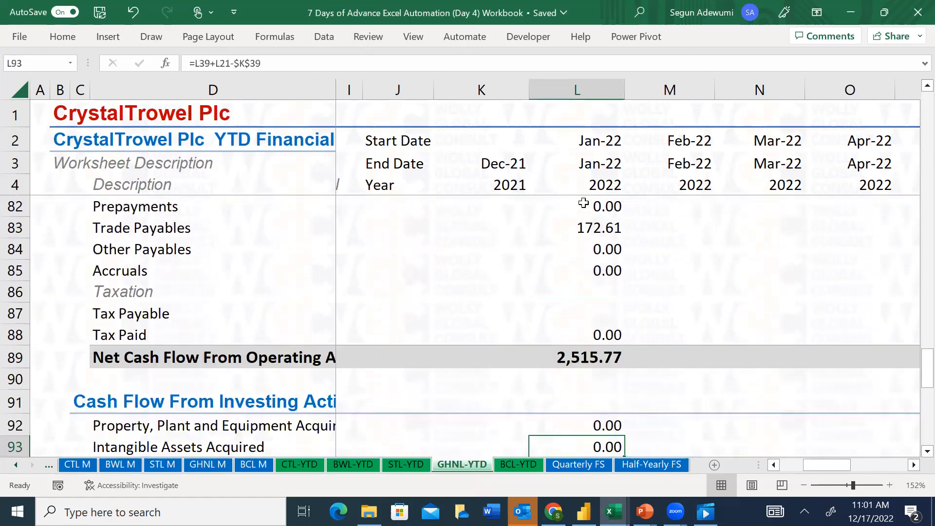
Restart the L92 Property, Plant and Equipment Acquired formula as January's L38 minus December 2021's absolute reference $K$38
key(Up)
key(Up)
key(Up)
key(Up)
key(Up)
key(Up)
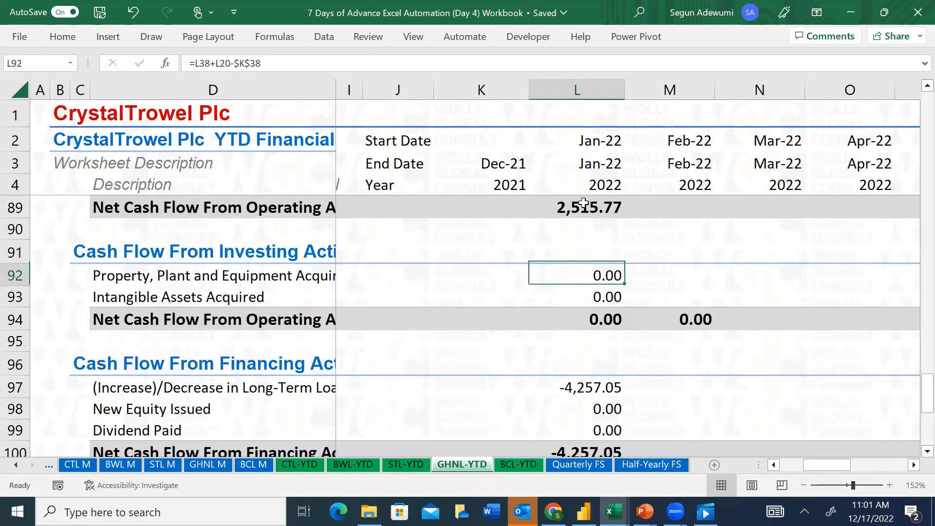
text(=)
key(Up)
key(Up)
key(Up)
key(Up)
key(Up)
key(Up)
key(Up)
key(Up)
key(Up)
key(Up)
key(Up)
key(Up)
key(Up)
key(Up)
key(Up)
key(Up)
key(Up)
key(Up)
key(Up)
key(Up)
key(Up)
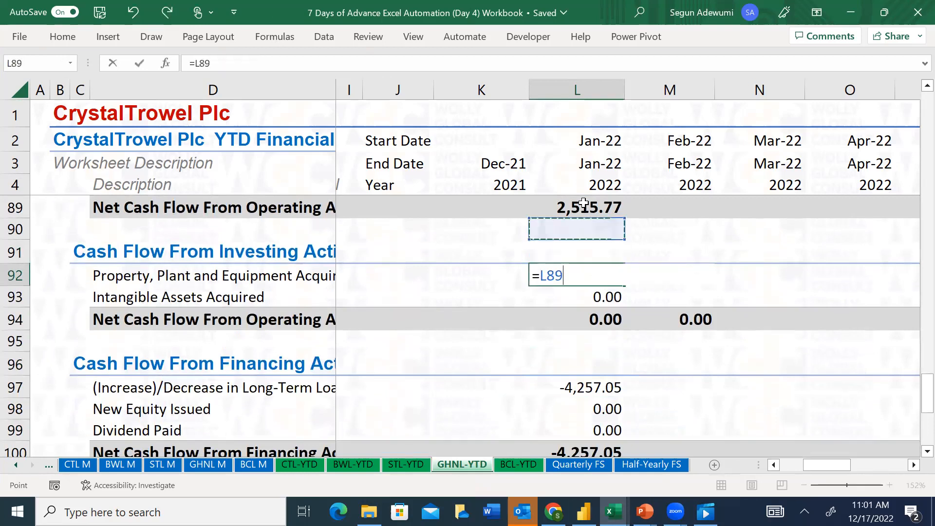
key(Up)
key(Up)
key(Up)
key(Up)
key(Up)
key(Up)
key(Up)
key(Up)
key(Up)
key(Up)
key(Up)
key(Up)
key(Up)
key(Up)
key(Up)
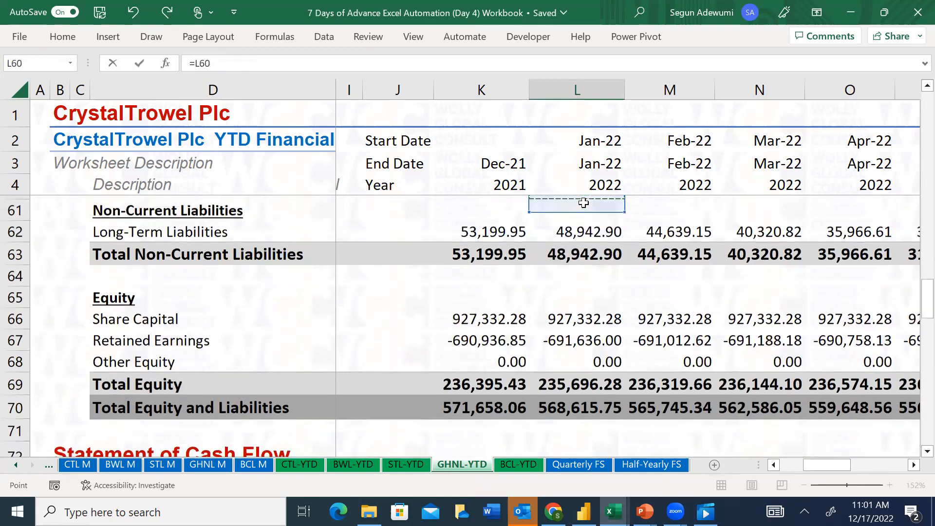
key(Up)
key(Up)
key(Up)
key(Up)
key(Up)
key(Up)
key(Up)
key(Up)
key(Up)
key(Up)
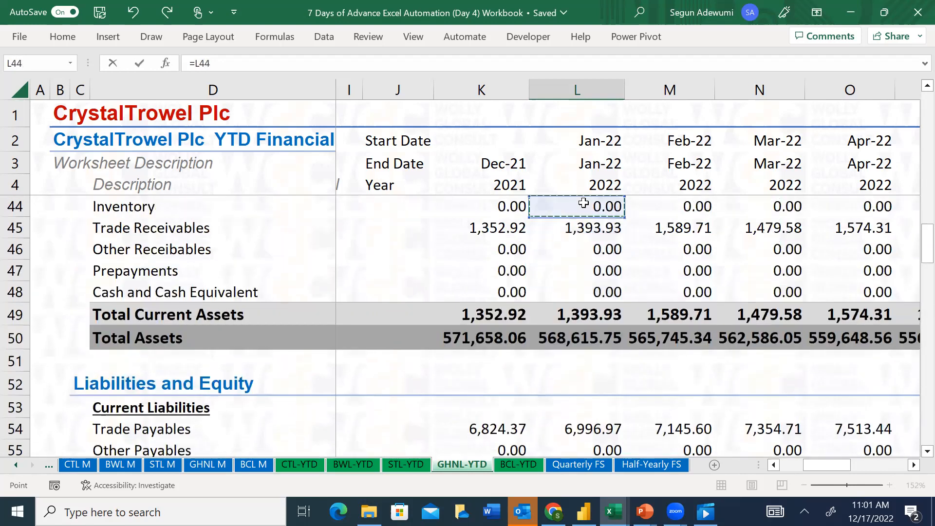
text(-)
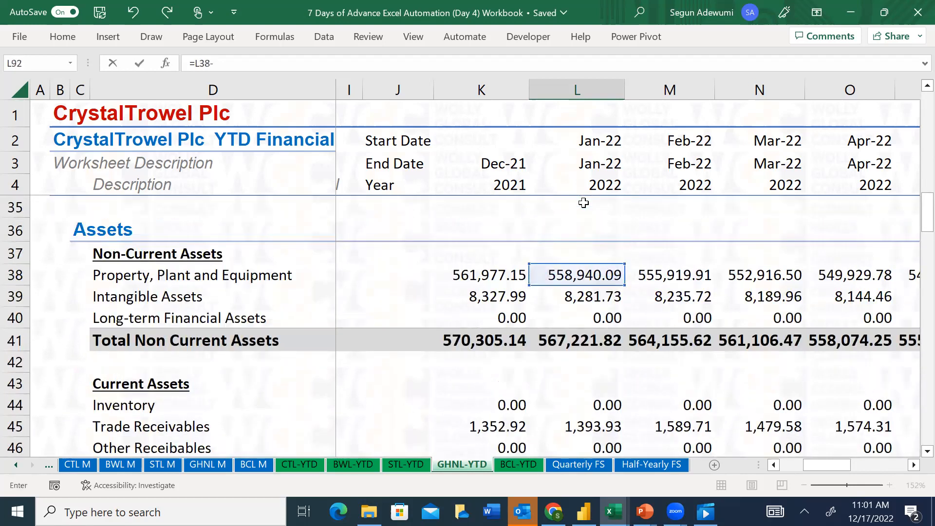
click(503, 274)
key(F4)
Complete the L92 formula as =L38-$K$38+L20 by adding January Depreciation
text(+)
key(Up)
key(Up)
key(Up)
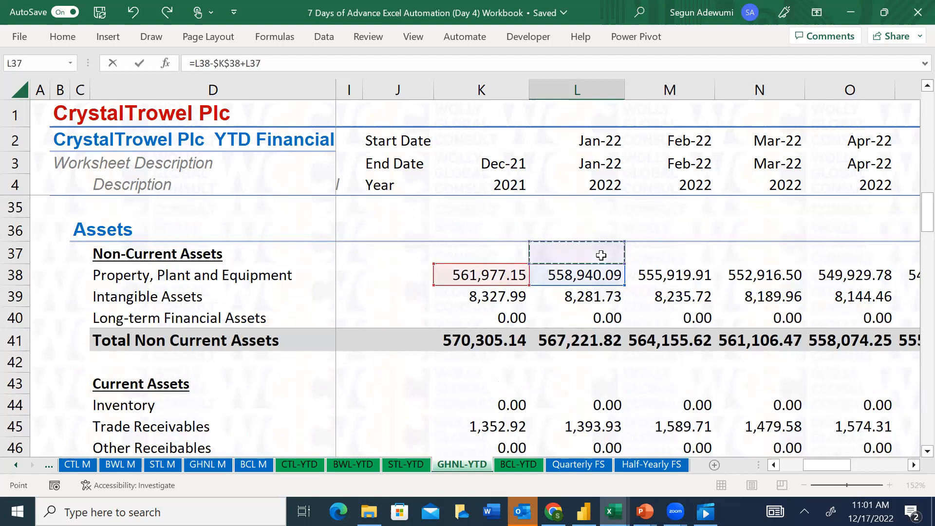
key(Up)
key(Up)
key(Up)
key(Up)
key(Up)
key(Up)
key(Up)
key(Up)
key(Up)
key(Up)
key(Up)
key(Up)
key(Up)
key(Up)
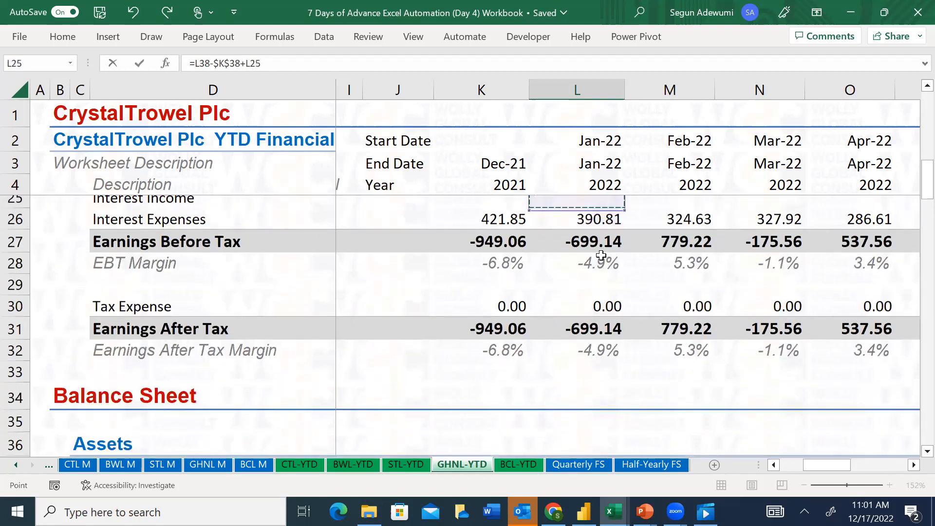
key(Up)
key(Down)
key(Up)
key(Return)
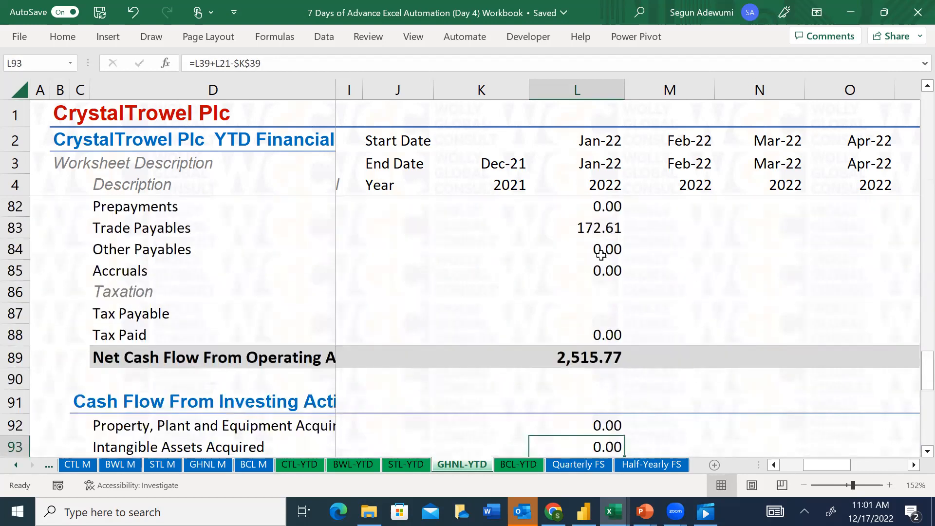
key(Down)
key(Up)
key(Up)
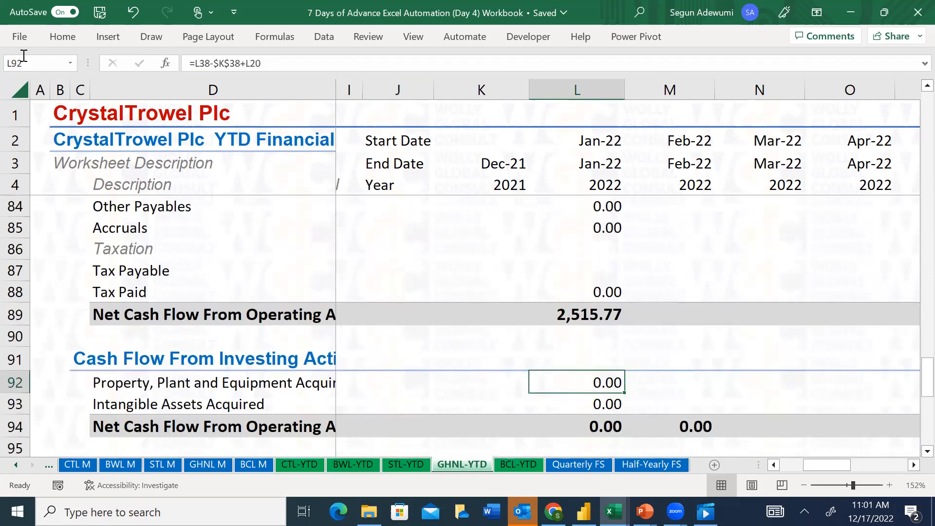
Check the iterative calculation setting in the Excel formula options and return to the sheet
click(20, 37)
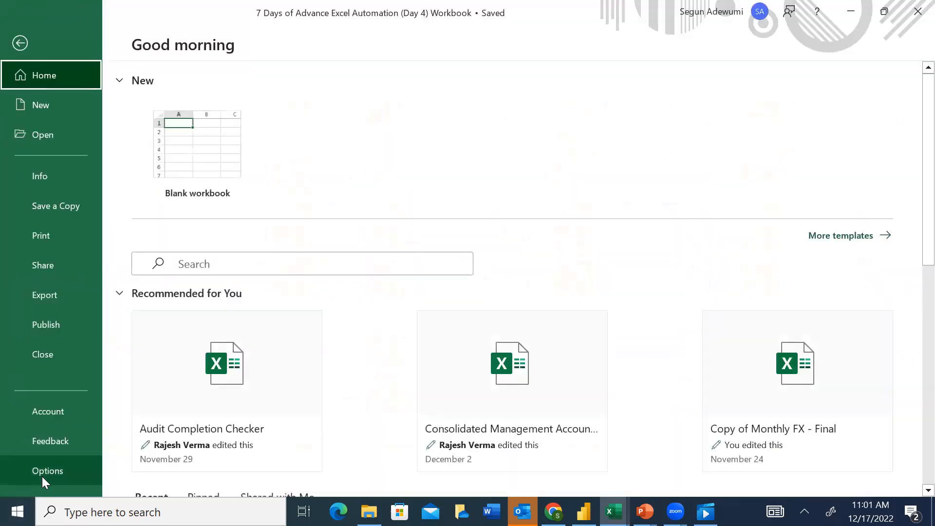
click(44, 471)
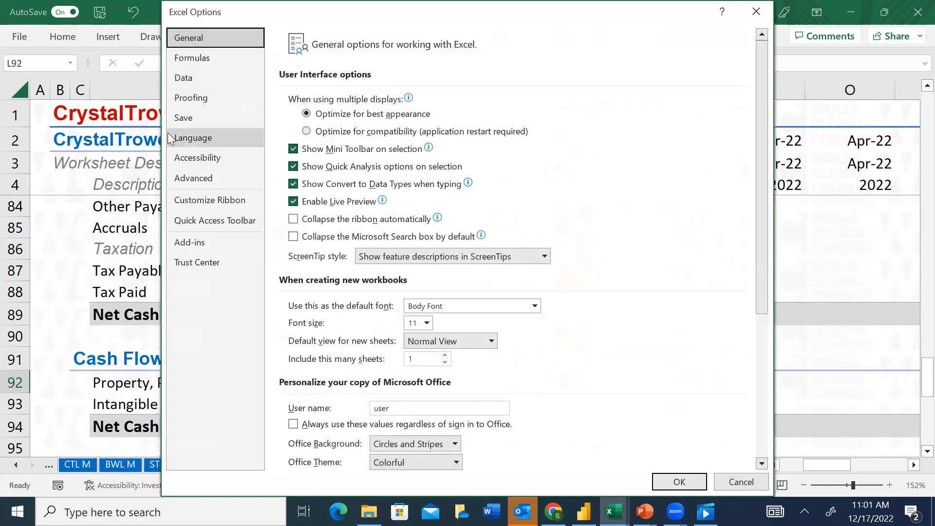
click(183, 60)
click(558, 100)
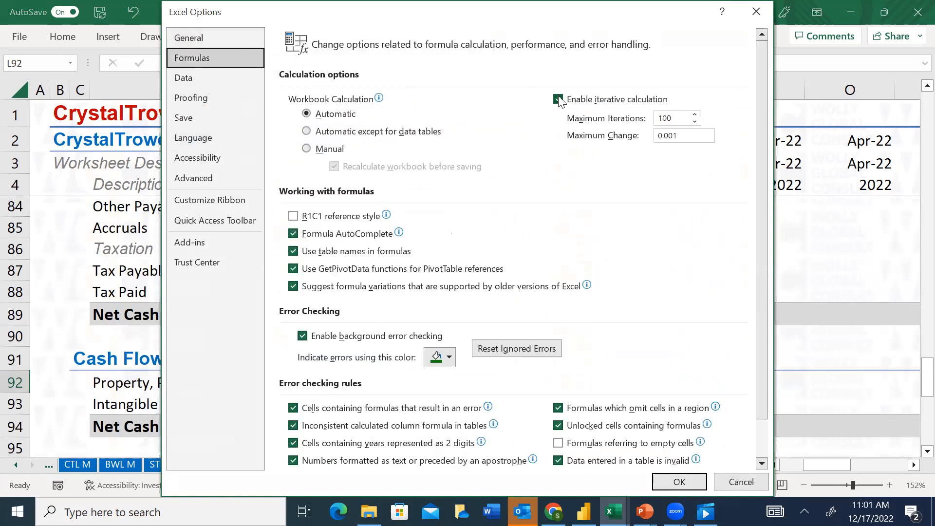
click(756, 11)
click(597, 396)
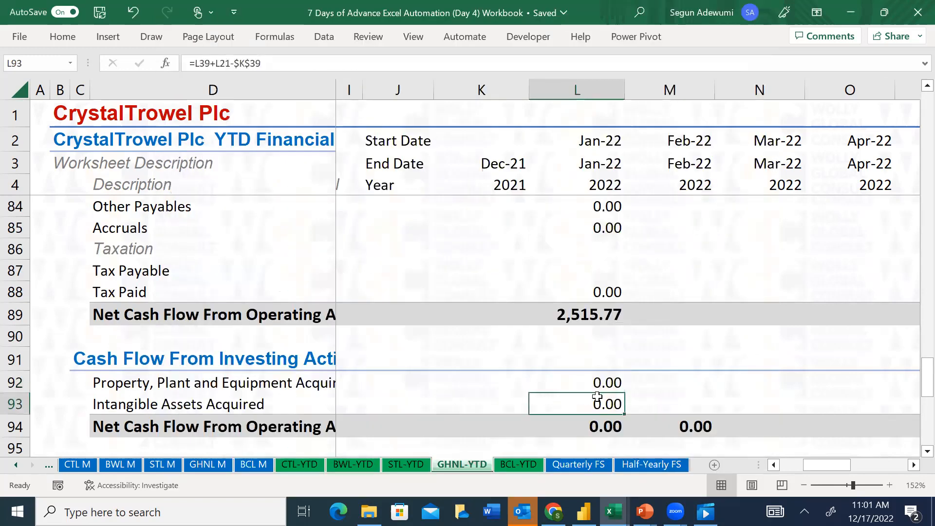
Review January's financing cash flows and the cash reconciliation through to the Difference row
key(Down)
key(Down)
key(Down)
key(Down)
key(Down)
key(Down)
key(Down)
key(Down)
key(Down)
key(Down)
key(Down)
key(Down)
key(Down)
key(Down)
key(Down)
key(Down)
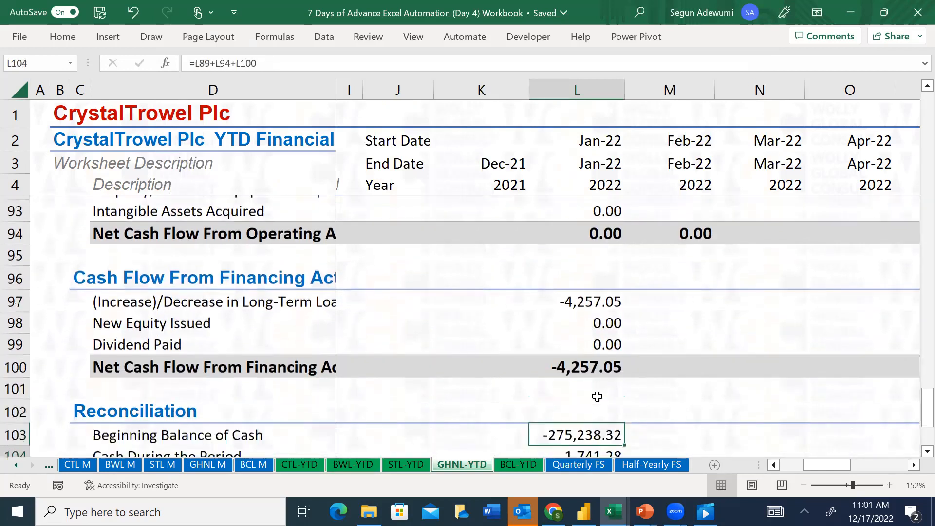
key(Down)
key(Down)
key(Down)
key(Up)
key(Up)
key(Up)
key(Up)
key(Up)
key(Up)
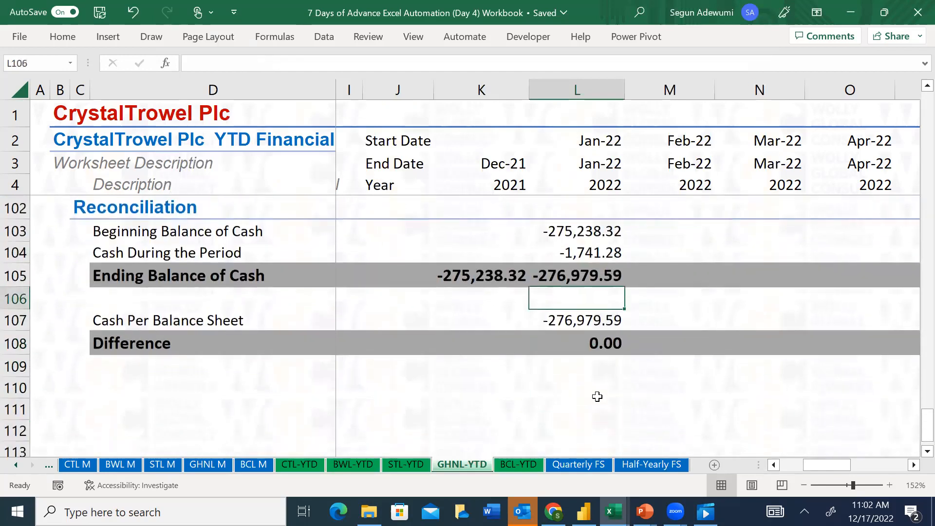
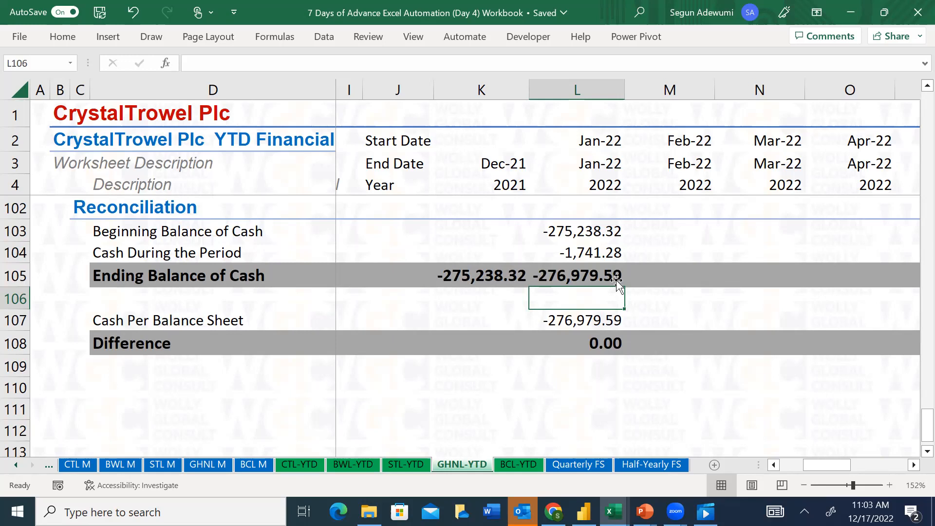
Examine the January 2022 Cash During the Period formula, balance sheet and profit or loss lines on GHNL-YTD
click(603, 257)
drag(914, 435, 915, 238)
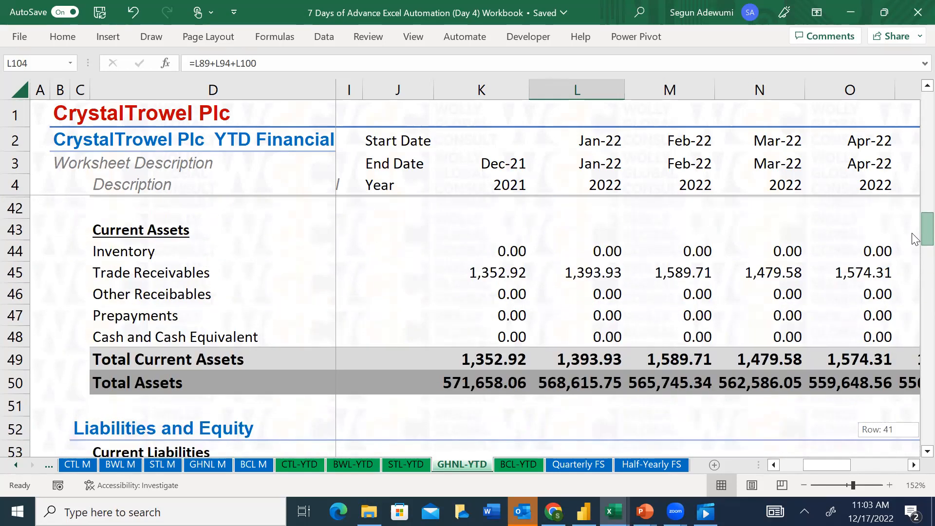
drag(915, 238, 915, 194)
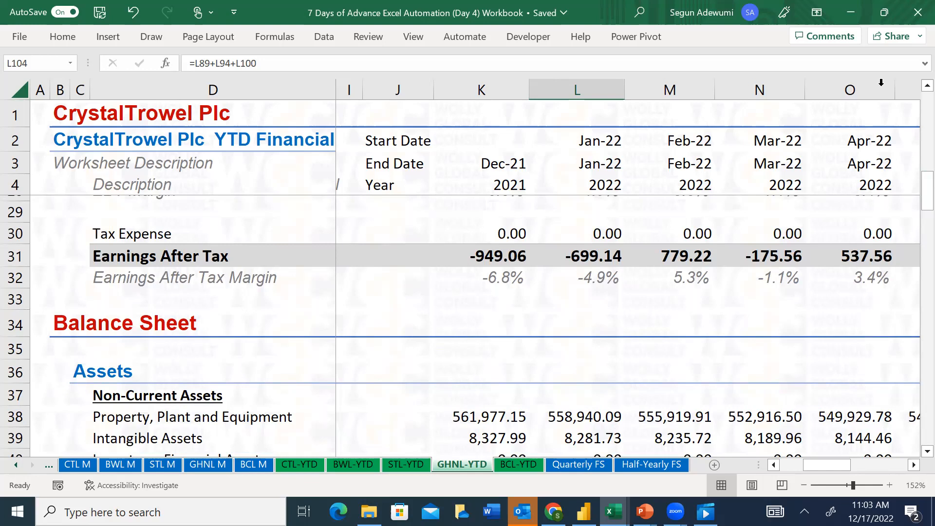
click(517, 303)
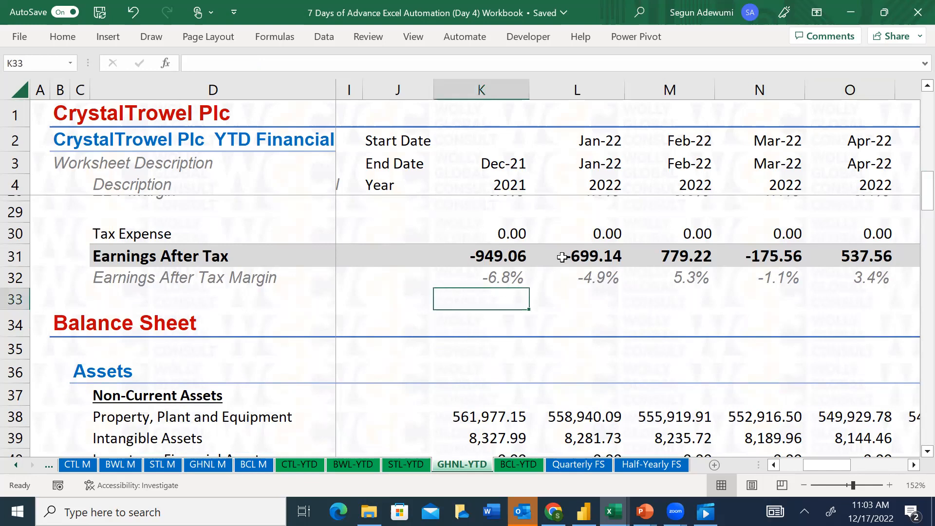
click(538, 256)
key(Up)
key(Up)
key(Up)
key(Up)
key(Up)
key(Up)
key(Up)
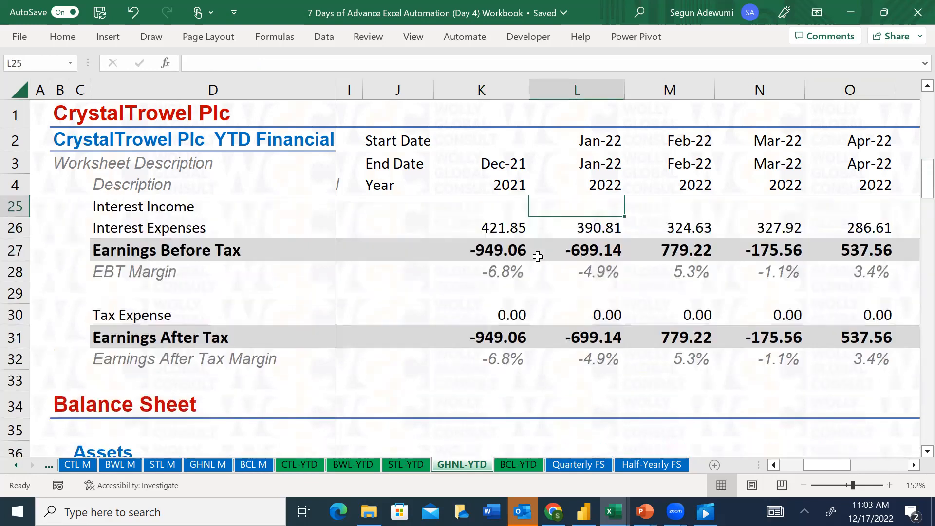
key(Up)
key(Up)
key(Up)
key(Up)
key(Up)
key(Up)
key(Up)
key(Up)
key(Up)
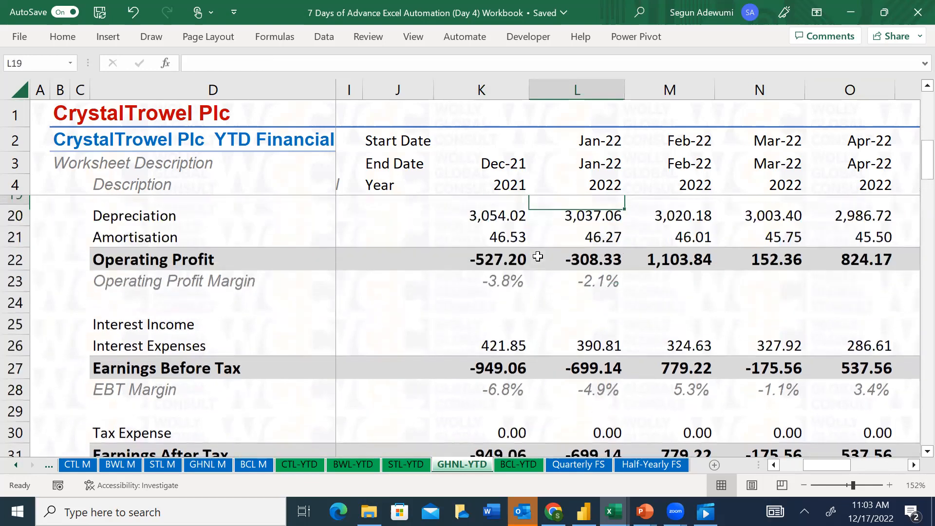
key(Up)
key(Up)
key(Up)
key(Down)
key(Down)
key(Down)
key(Down)
key(Down)
key(Down)
key(Down)
key(Down)
key(Down)
key(Down)
key(Down)
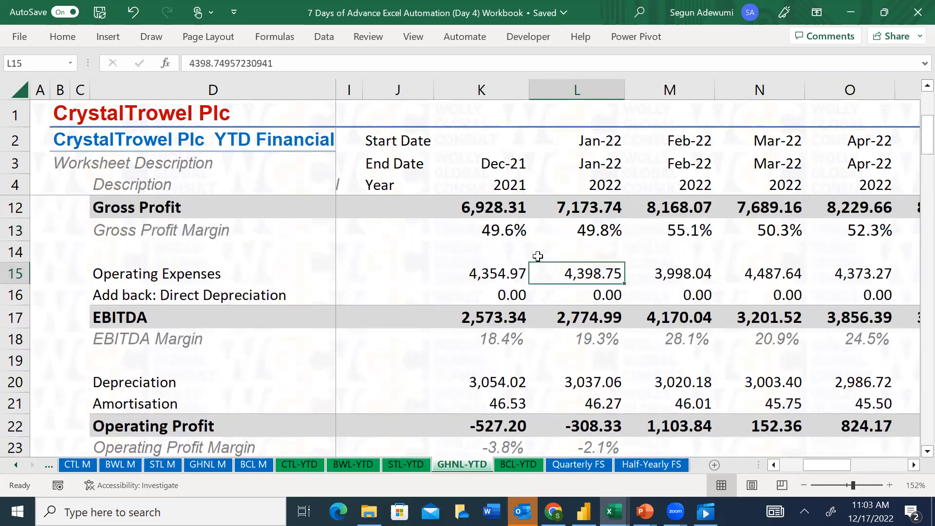
key(Down)
key(Down)
key(Down)
key(Down)
key(Down)
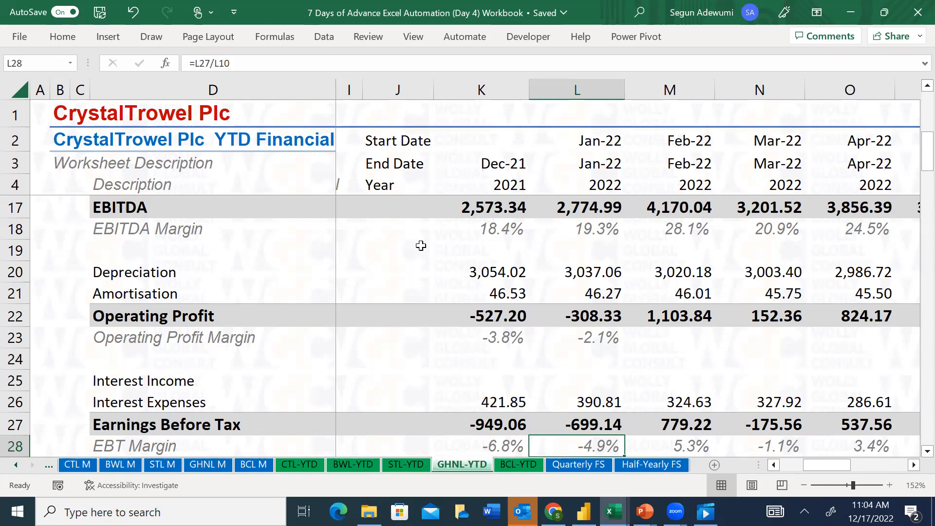
Review the December 2021 profit or loss figures on GHNL-YTD from Amortisation up to Revenue and Cost of Sales
click(511, 289)
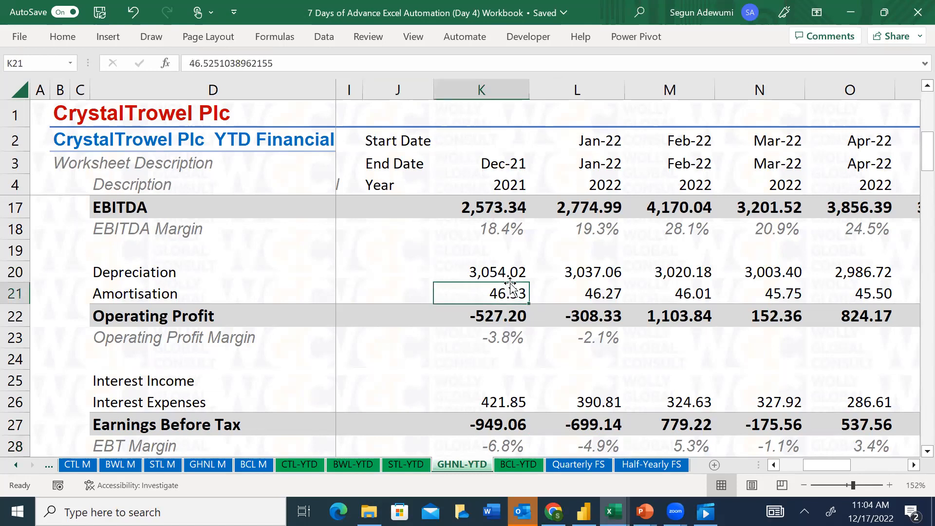
key(Up)
key(Up)
key(Up)
key(Up)
key(Up)
key(Up)
key(Up)
key(Up)
key(Up)
key(Up)
key(Up)
key(Up)
key(Up)
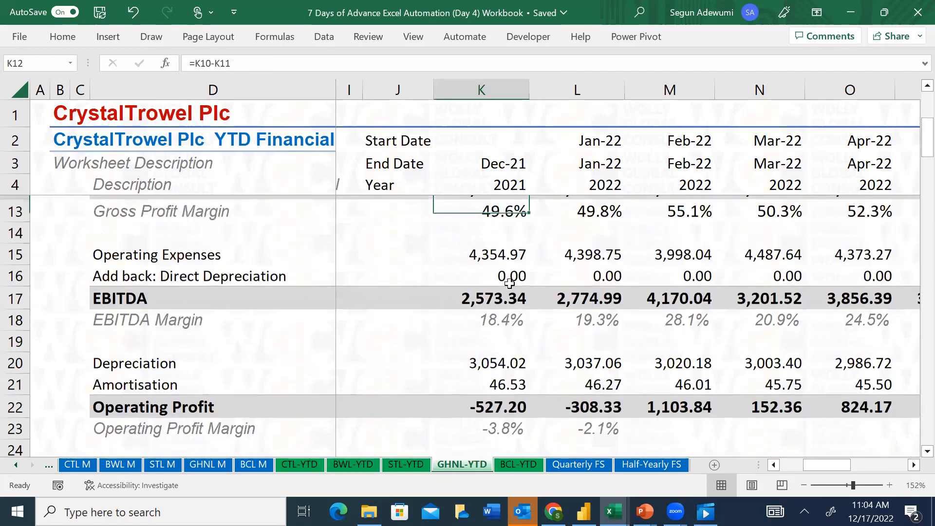
key(Up)
key(Up)
key(Up)
key(Up)
key(Up)
key(Down)
key(Down)
key(Down)
key(Down)
key(Down)
key(Down)
key(Down)
key(Down)
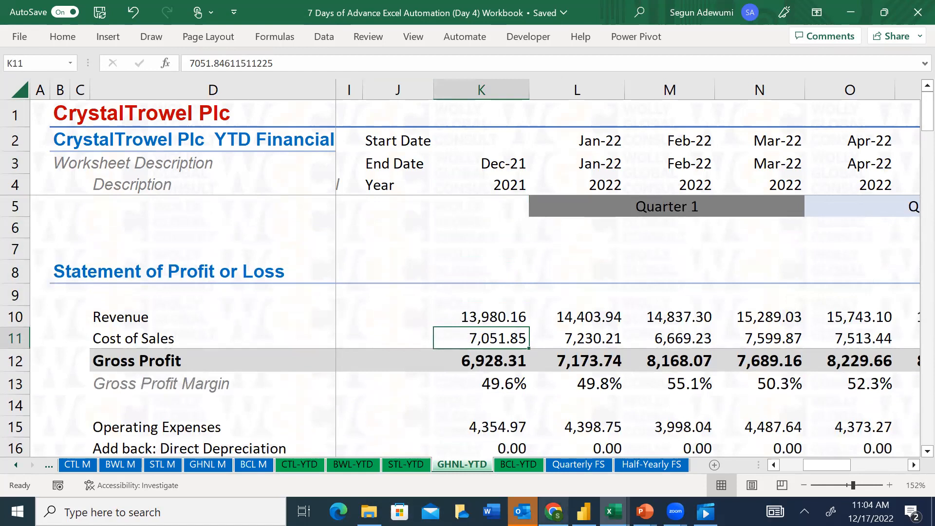
Switch to the workbook "7 Days of Advance Excel Automation - With the financials" and open its STL-YTD sheet
click(853, 7)
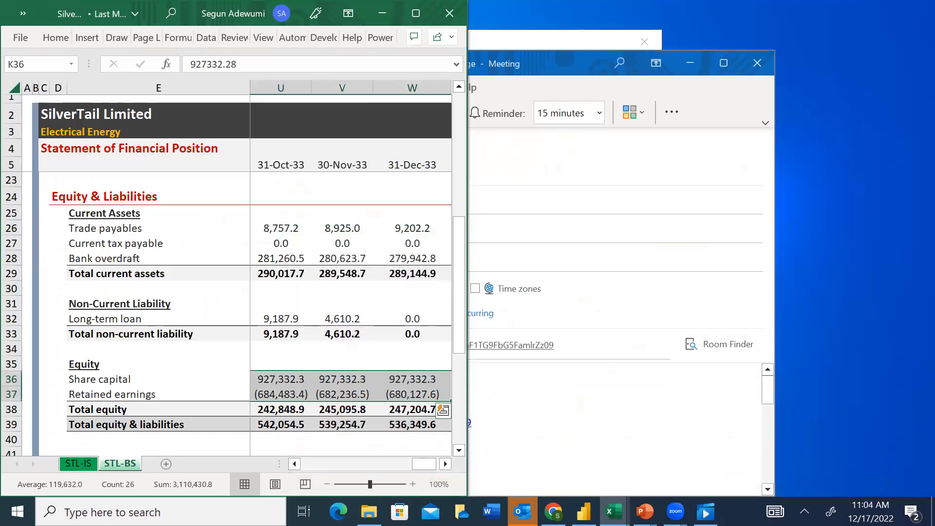
mouse_move(613, 512)
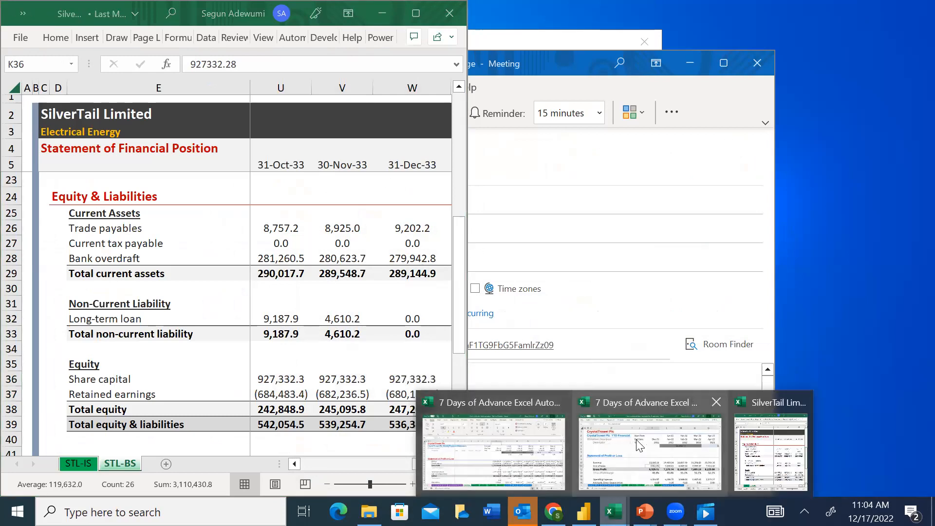
click(500, 448)
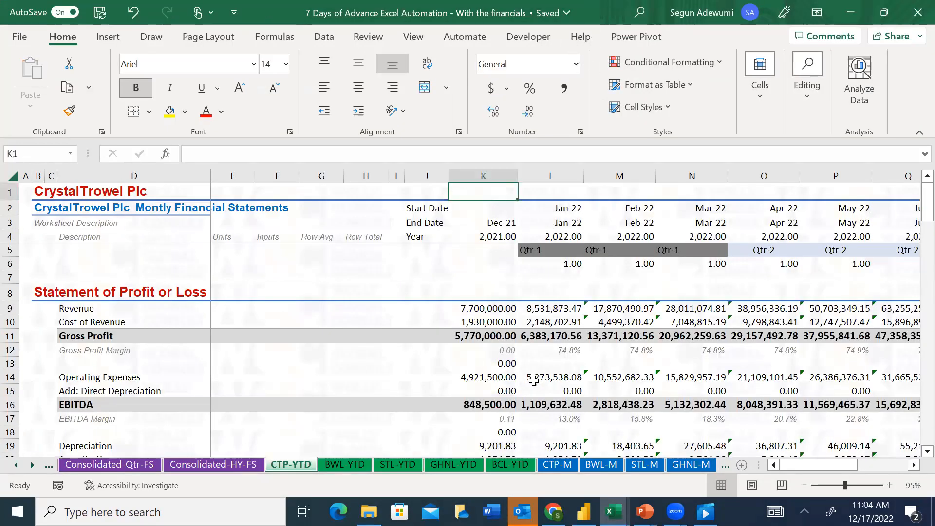
click(397, 464)
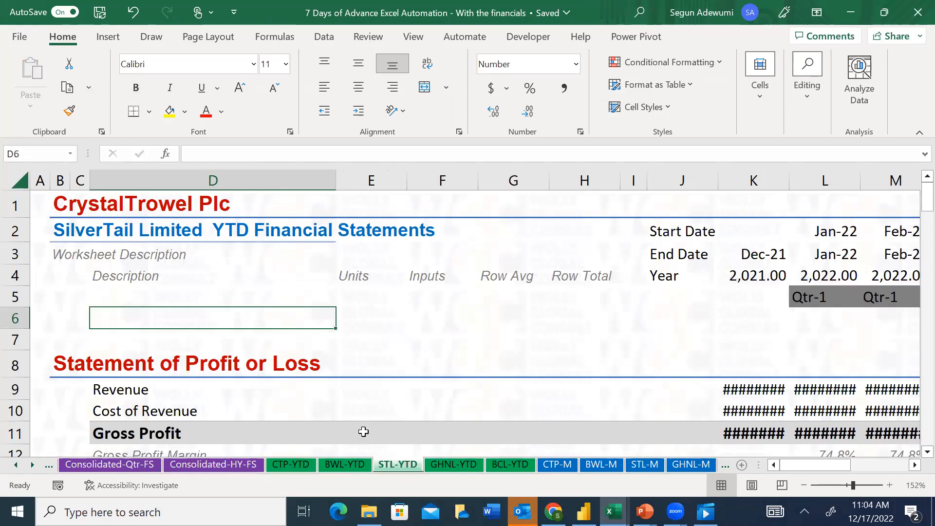
Examine the January 2022 column on STL-YTD from the profit or loss statement down to the cash reconciliation
click(794, 341)
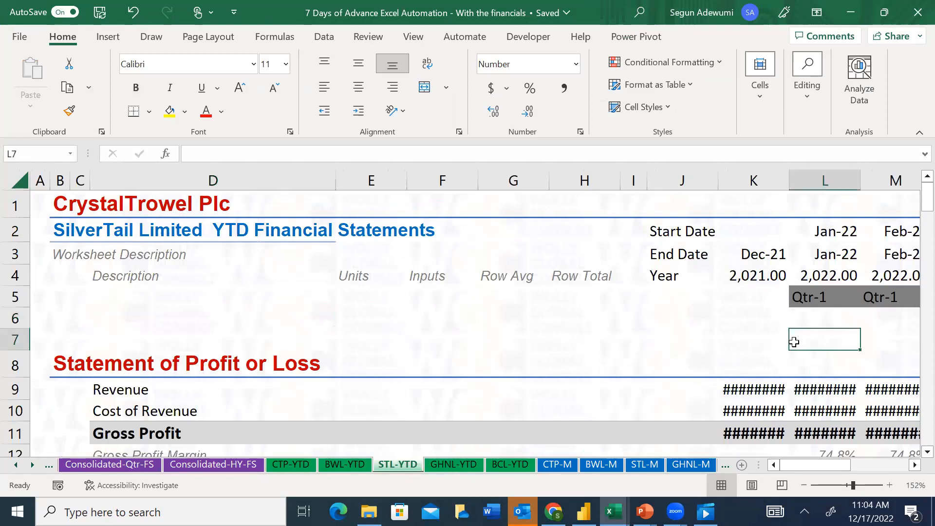
key(Down)
key(Down)
key(Down)
key(Down)
key(Down)
key(Down)
key(Down)
key(Down)
key(Down)
key(Down)
key(Down)
key(Down)
key(Down)
key(Down)
key(Down)
key(Down)
key(Down)
key(Down)
key(Down)
key(Down)
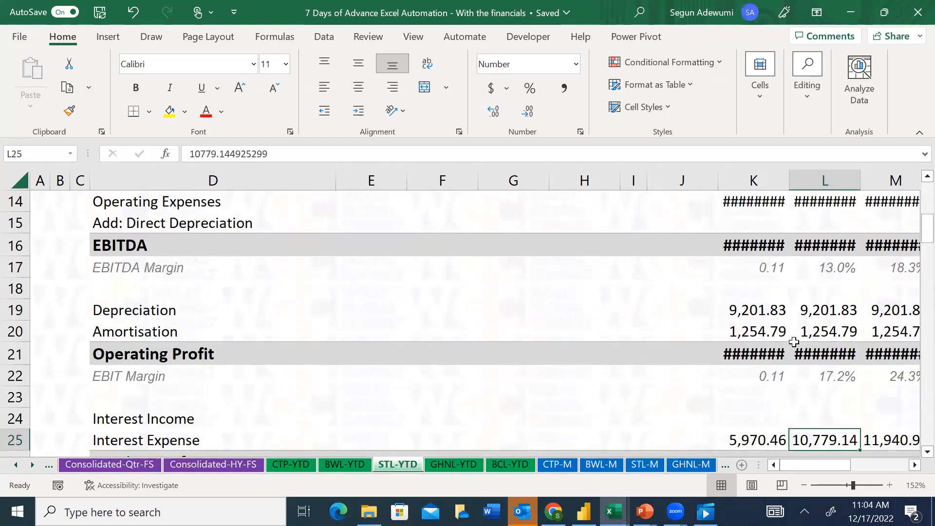
key(Down)
key(Down)
key(Down)
key(Down)
key(Down)
key(Down)
key(Down)
key(Down)
key(Down)
key(Down)
key(Down)
key(Down)
key(Down)
key(Down)
key(Down)
key(Down)
key(Down)
key(Down)
key(Down)
key(Down)
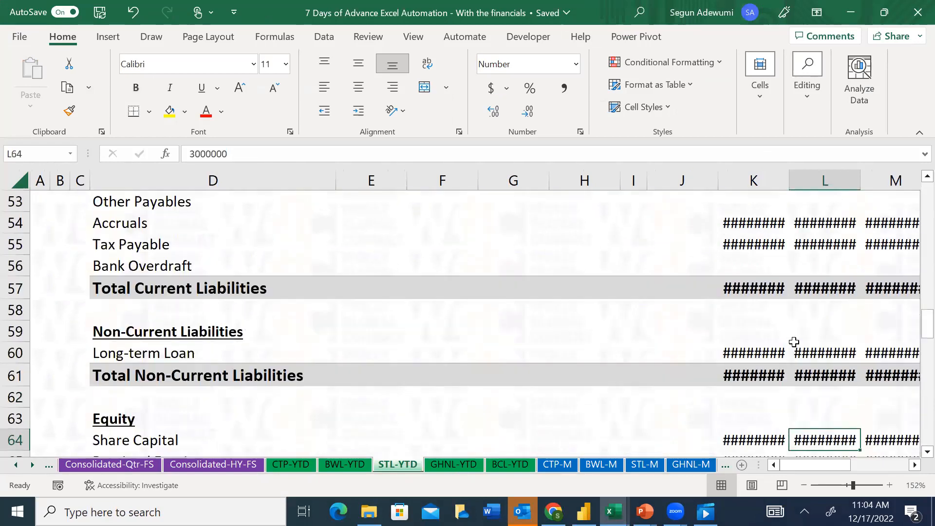
key(Down)
key(Down)
key(Down)
key(Down)
key(Down)
key(Down)
key(Down)
key(Down)
key(Down)
key(Down)
key(Down)
key(Down)
key(Down)
key(Down)
key(Down)
key(Down)
key(Down)
key(Down)
key(Down)
key(Down)
key(Right)
key(Right)
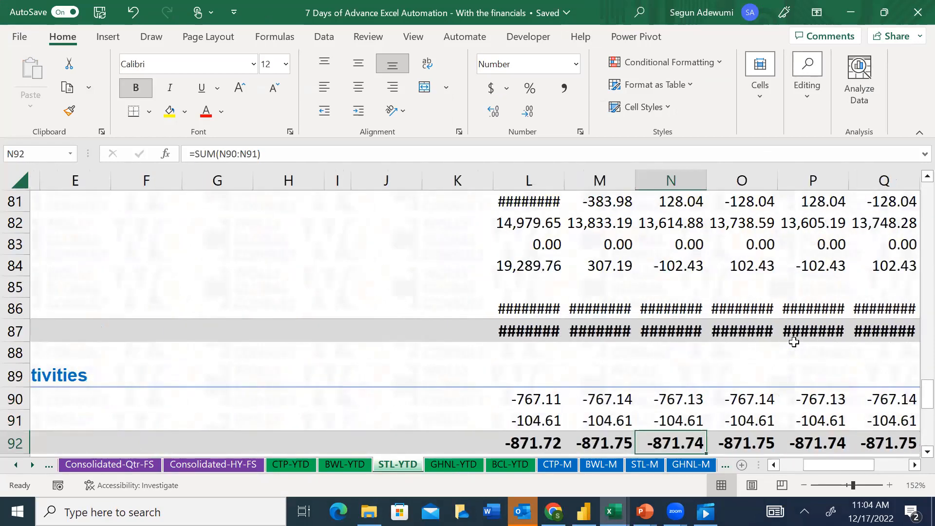
key(Down)
key(Down)
key(Down)
key(Down)
key(Left)
key(Left)
key(Down)
key(Down)
key(Down)
key(Down)
key(Down)
key(Down)
key(Down)
key(Down)
key(Down)
key(Down)
key(Down)
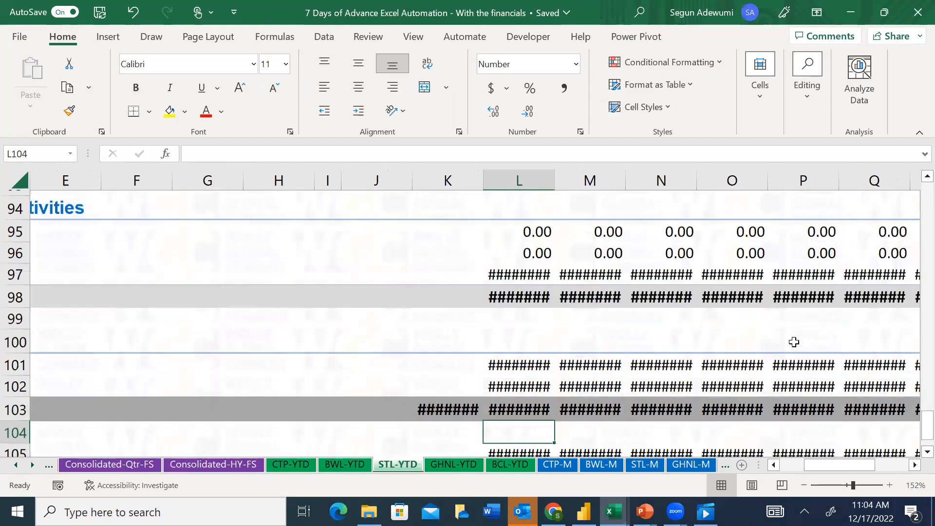
AutoFit columns K through W on STL-YTD using the Ending Balance of Cash values in row 103
key(Up)
key(Up)
key(Up)
key(Up)
key(Left)
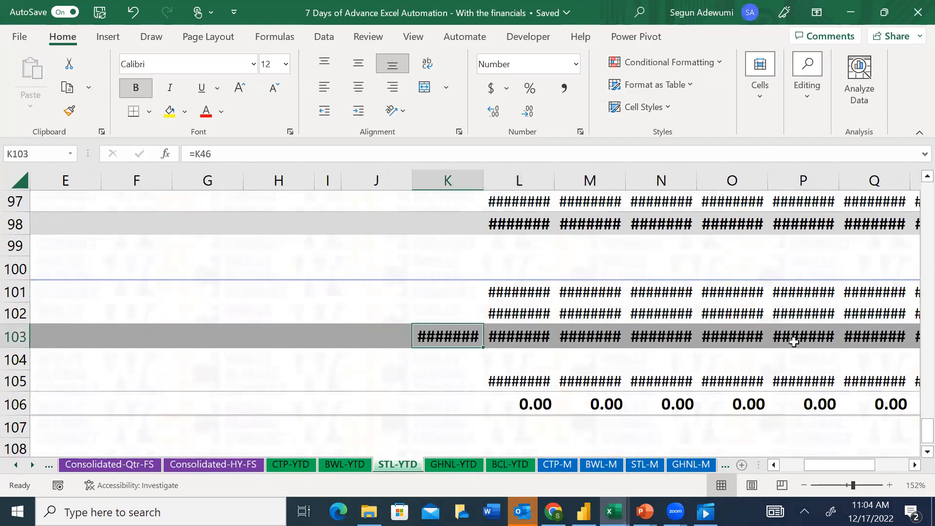
key(ctrl+shift+Right)
key(alt+h)
key(o)
key(i)
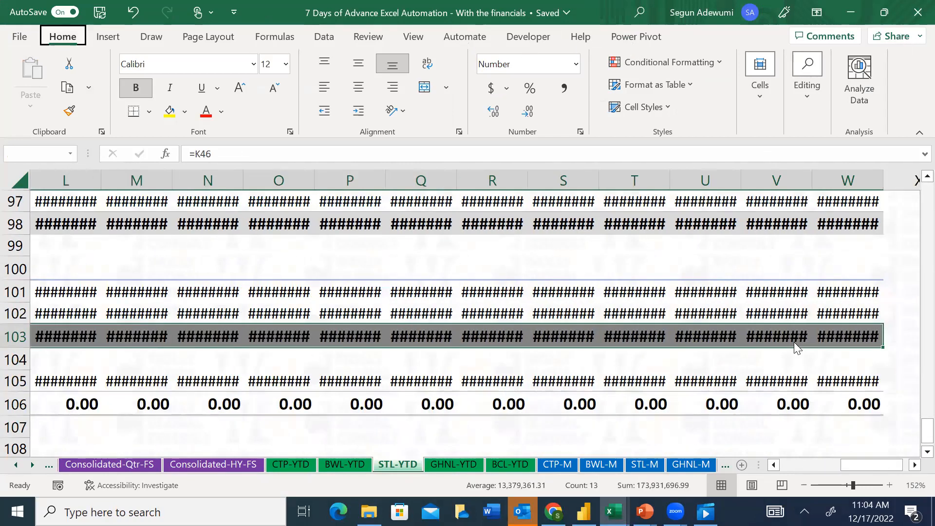
Review the STL-YTD December 2021 column from the cash reconciliation back up to the Statement of Profit or Loss heading
key(Up)
key(Up)
key(Up)
key(Up)
key(Up)
key(Up)
key(Up)
key(Up)
key(Up)
key(Up)
key(Up)
key(Up)
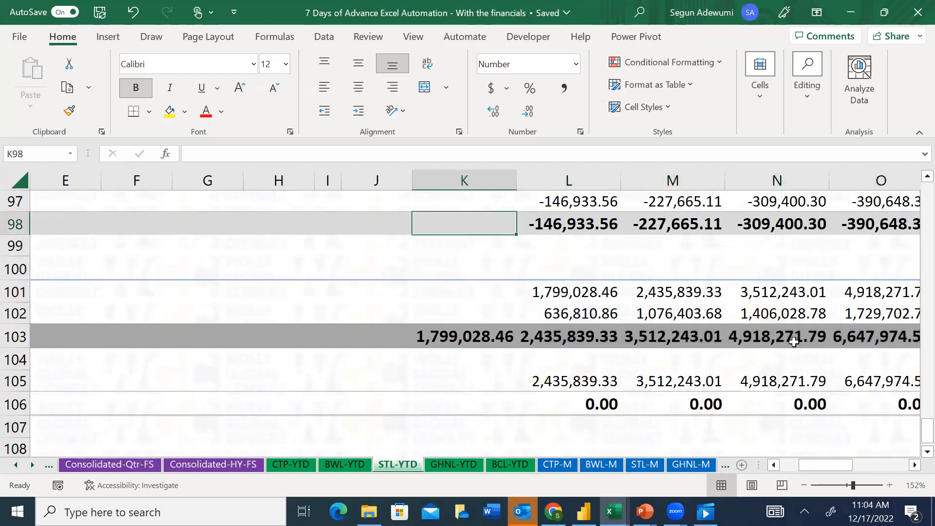
key(Up)
key(Up)
key(Up)
key(Up)
key(Up)
key(Up)
key(Up)
key(Up)
key(Up)
key(Up)
key(Up)
key(Up)
key(Up)
key(Up)
key(Up)
key(Up)
key(Up)
key(Up)
key(Up)
key(Up)
key(Up)
key(Up)
key(Up)
key(Up)
key(Up)
key(Up)
key(Up)
key(Up)
key(Up)
key(Up)
key(Up)
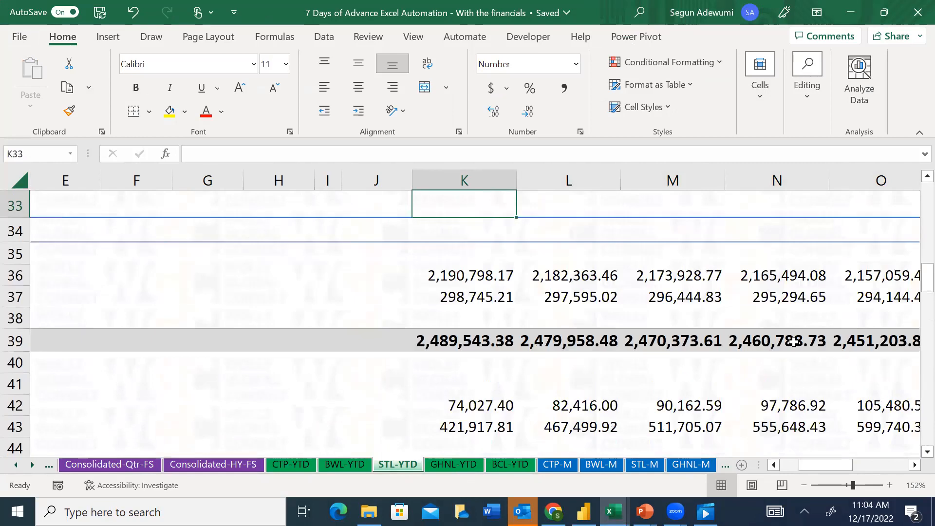
key(Up)
key(Up)
key(Up)
key(Up)
key(Up)
key(Up)
key(Up)
key(Up)
key(Left)
key(Left)
key(Left)
key(Left)
key(Left)
key(Left)
key(Left)
key(Left)
key(Left)
key(Left)
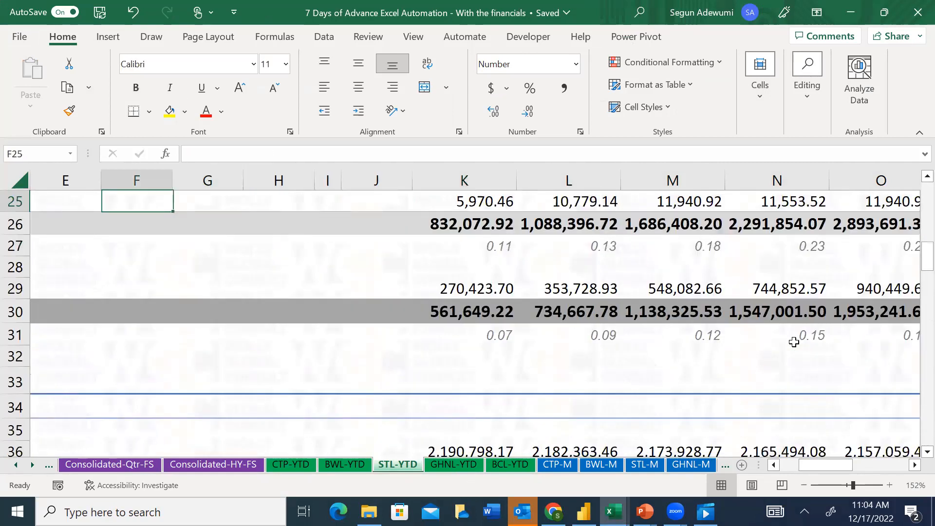
key(Right)
key(Right)
key(Right)
key(Right)
key(Right)
key(Right)
key(Right)
key(Right)
key(Right)
key(Right)
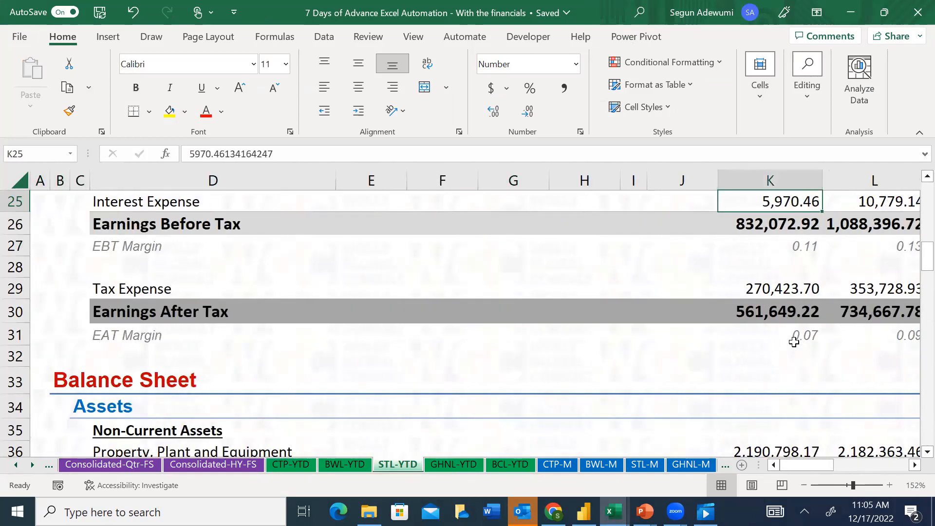
key(Up)
key(Up)
key(Up)
key(Up)
key(Up)
key(Up)
key(Up)
key(Up)
key(Up)
key(Up)
key(Up)
key(Up)
key(Up)
key(Up)
key(Up)
key(Up)
key(Up)
key(Up)
key(Up)
key(Up)
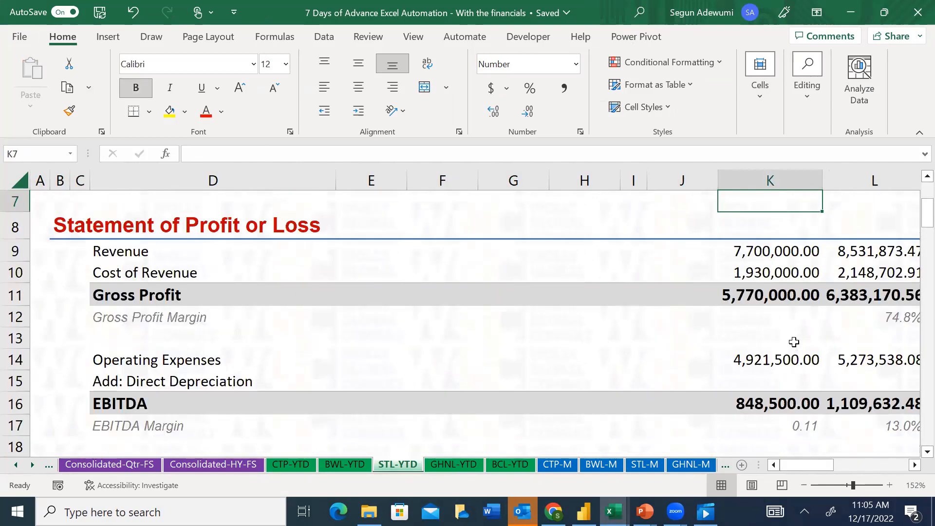
Examine the STL-YTD profit or loss lines from Revenue and Gross Profit down to Earnings After Tax
key(Right)
key(Down)
key(Down)
key(Down)
key(Down)
key(Down)
key(Down)
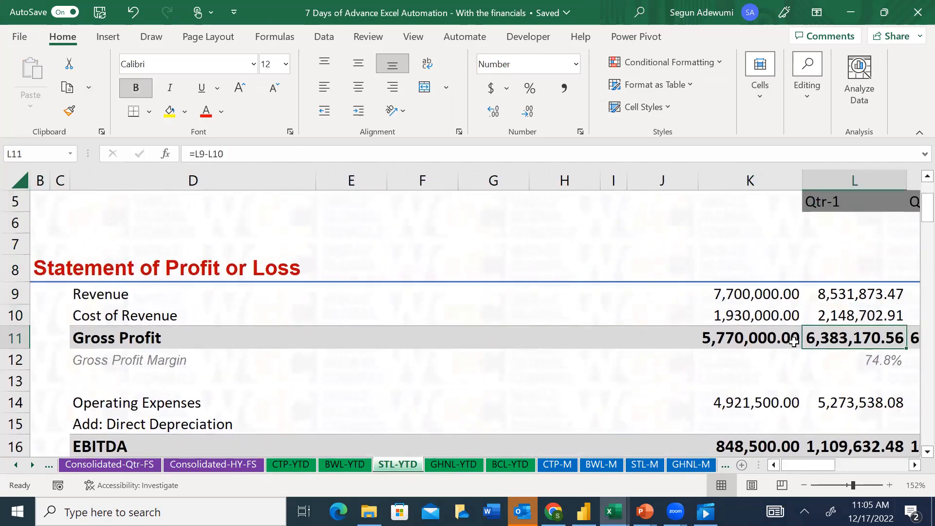
key(Left)
key(Up)
key(Up)
key(Down)
key(Down)
key(Down)
key(Down)
key(Down)
key(Down)
key(Down)
key(Down)
key(Down)
key(Down)
key(Down)
key(Down)
key(Down)
key(Down)
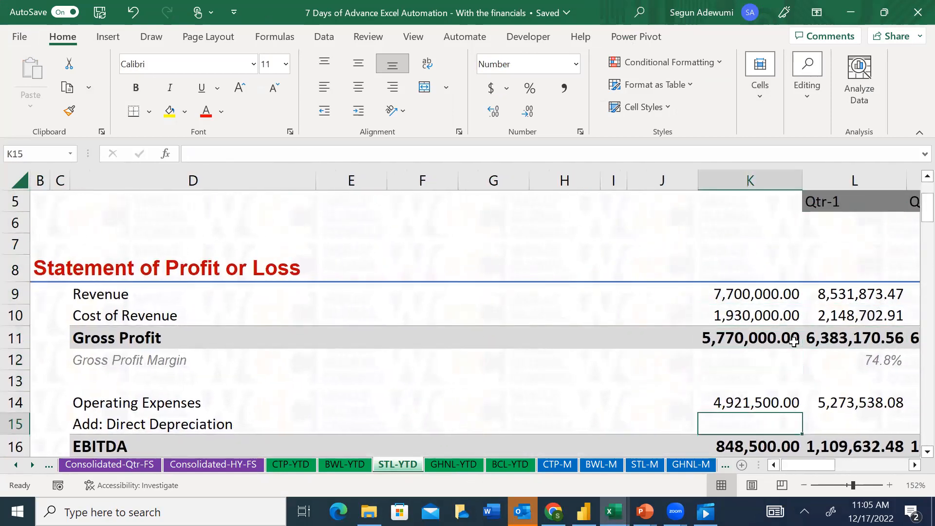
key(Down)
key(Down)
key(Down)
key(Down)
key(Down)
key(Down)
key(Down)
key(Down)
key(Down)
key(Down)
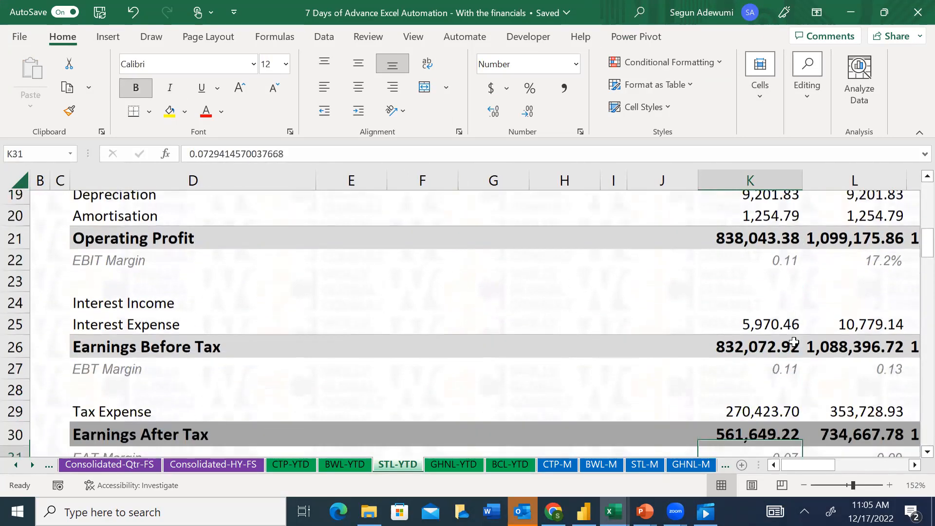
key(Up)
key(Up)
key(Up)
Review the December 2021 balance sheet on STL-YTD from Non-Current Assets down to Share Capital
key(Down)
key(Down)
key(Down)
key(Down)
key(Down)
key(Down)
key(Down)
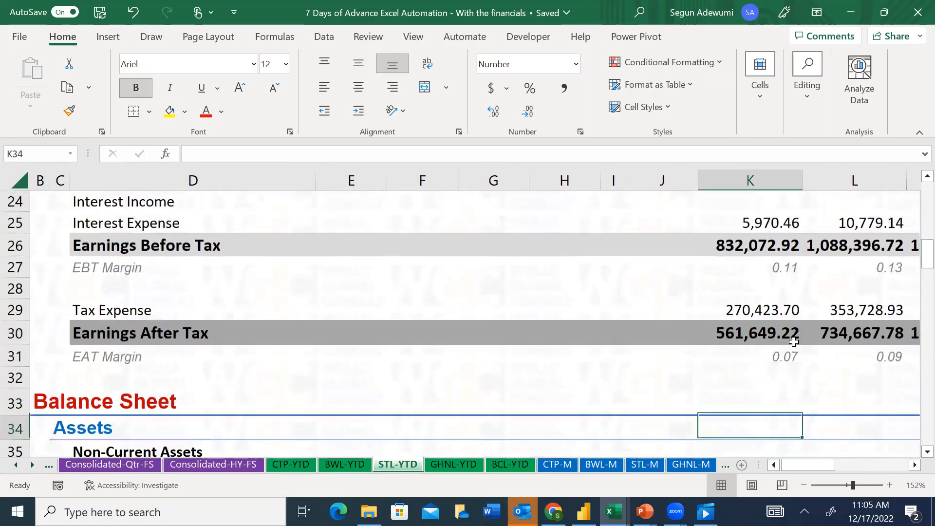
key(Down)
key(Down)
key(Down)
key(Down)
key(Up)
key(Up)
key(Up)
key(Up)
key(Down)
key(Up)
key(Up)
key(Down)
key(Down)
key(Down)
key(Down)
key(Down)
key(Down)
key(Down)
key(Down)
key(Down)
key(Down)
key(Down)
key(Down)
key(Down)
key(Down)
key(Down)
key(Down)
key(Down)
key(Down)
key(Down)
key(Down)
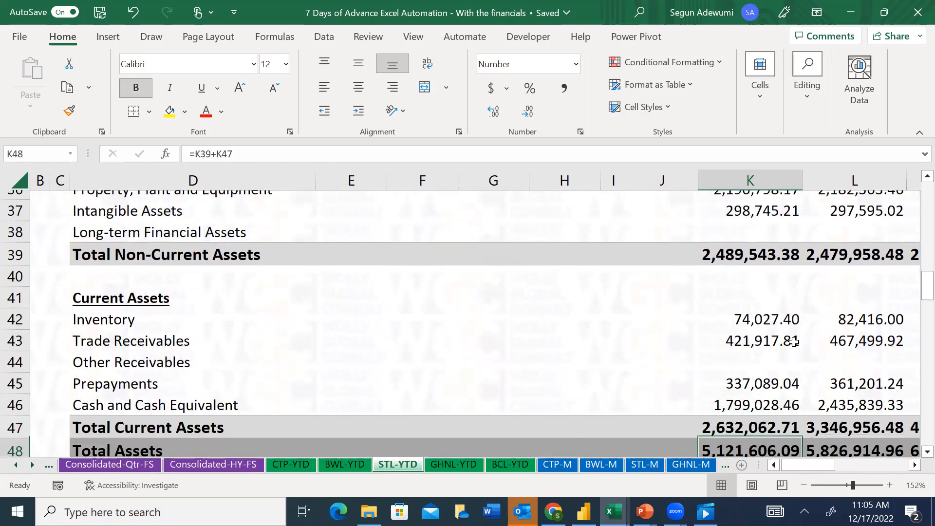
Examine the January 2022 operating cash flow formulas on STL-YTD, including the Depreciation and Amortisation add-backs
key(Down)
key(Down)
key(Down)
key(Down)
key(Down)
key(Down)
key(Down)
key(Down)
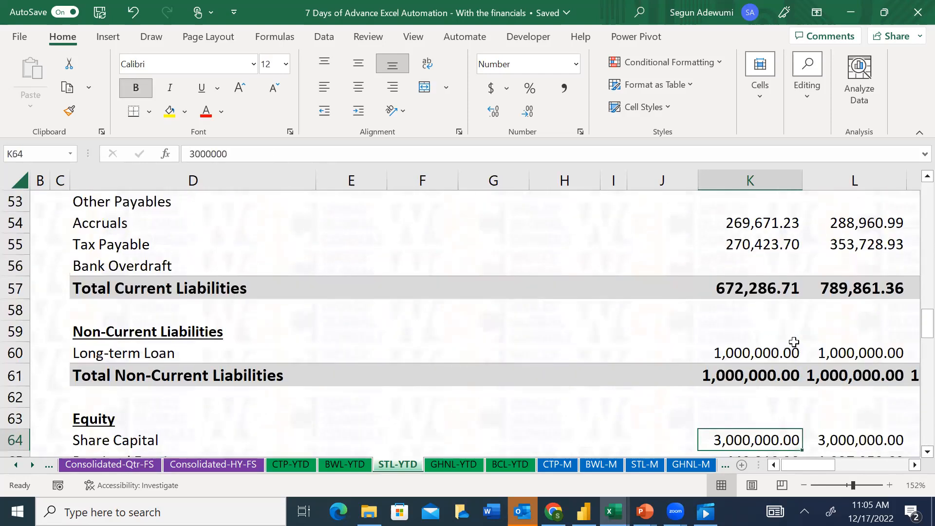
key(Down)
key(Down)
key(Down)
key(Down)
key(Down)
key(Down)
key(Down)
key(Down)
key(Down)
key(Down)
key(Down)
key(Down)
key(Up)
key(Right)
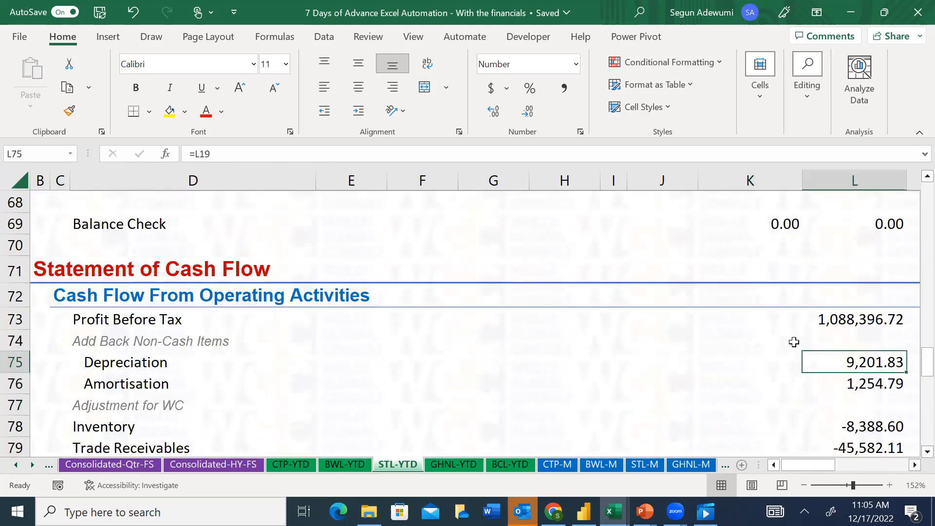
key(Right)
key(Left)
key(Down)
key(Up)
key(Up)
key(Up)
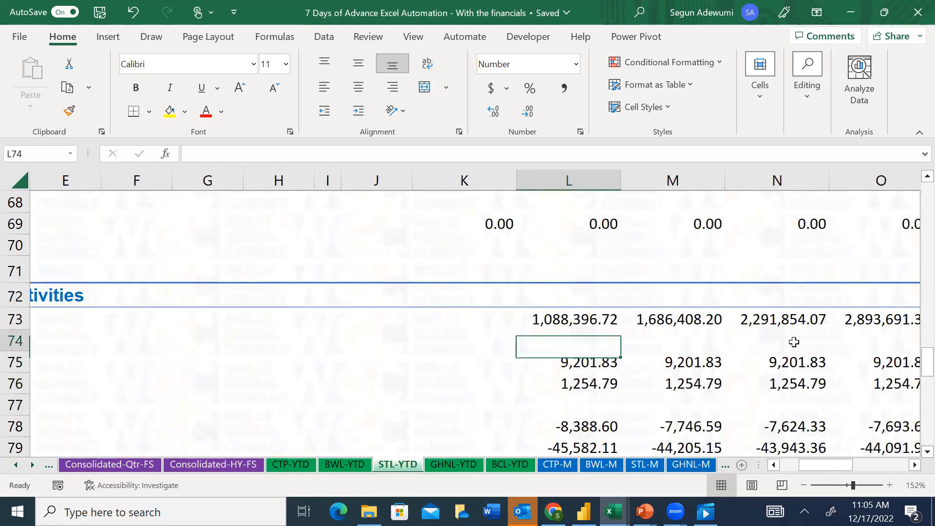
key(Down)
key(Down)
key(Down)
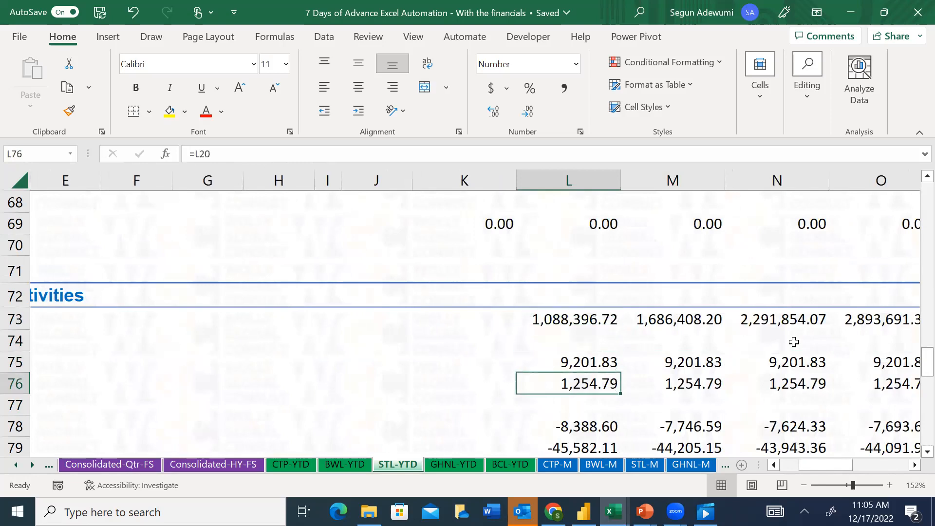
Freeze the header rows 1 to 4 and columns A to D on the STL-YTD sheet
key(Up)
key(Left)
key(Left)
key(Home)
key(Up)
key(Up)
key(Up)
key(Up)
key(Up)
key(Up)
key(Up)
key(Up)
key(Up)
key(Up)
key(Up)
key(Up)
key(Up)
key(Up)
key(Up)
key(Up)
key(Up)
key(Up)
key(Up)
key(Up)
key(Up)
key(Up)
key(Up)
key(Up)
key(Up)
key(Up)
key(Up)
key(Up)
key(Up)
key(Up)
key(Up)
key(Up)
key(Up)
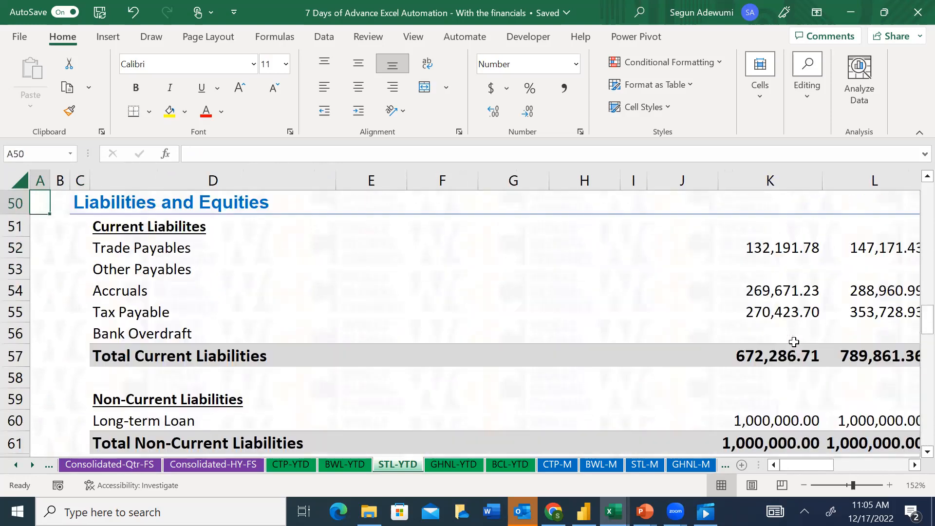
key(Up)
key(Up)
key(Up)
key(Up)
key(Up)
key(Up)
key(Up)
key(Up)
key(Up)
key(Up)
key(Up)
key(Up)
key(Up)
key(Up)
key(Up)
key(Up)
key(Up)
key(Up)
key(Up)
key(Up)
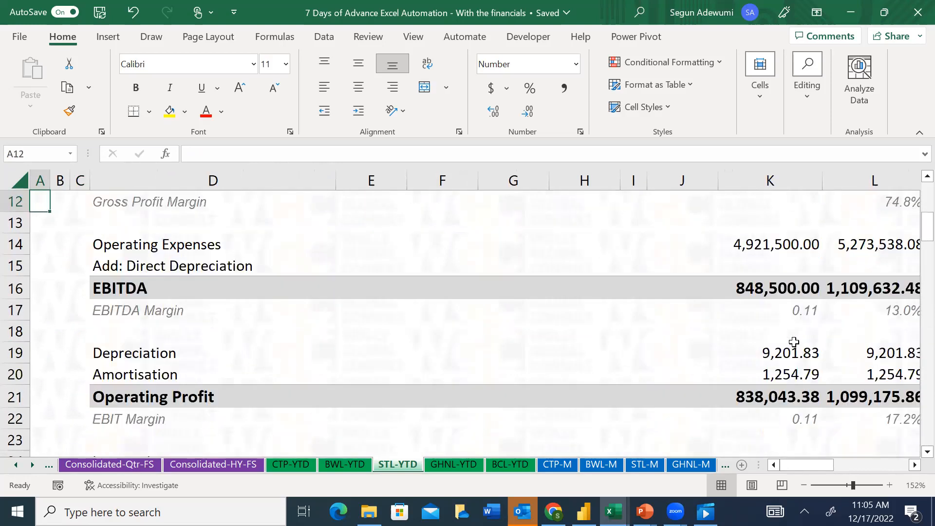
click(366, 297)
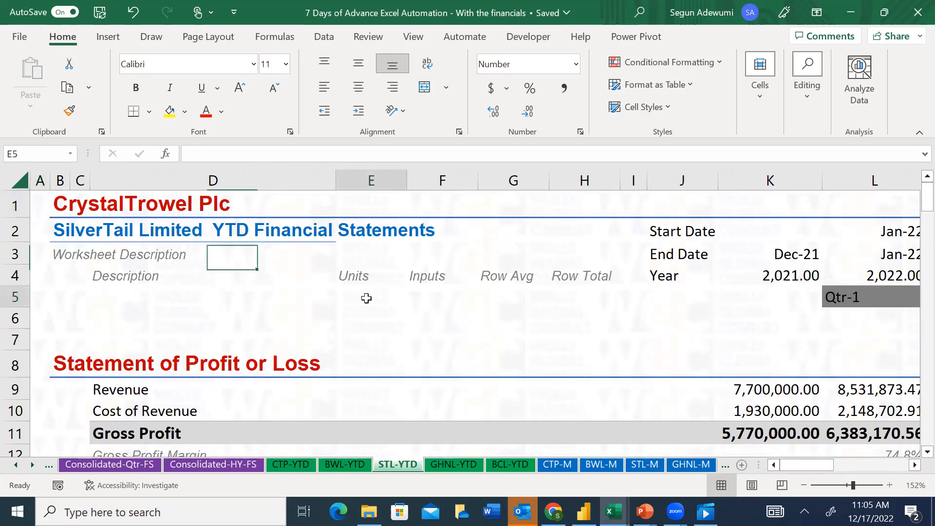
key(alt)
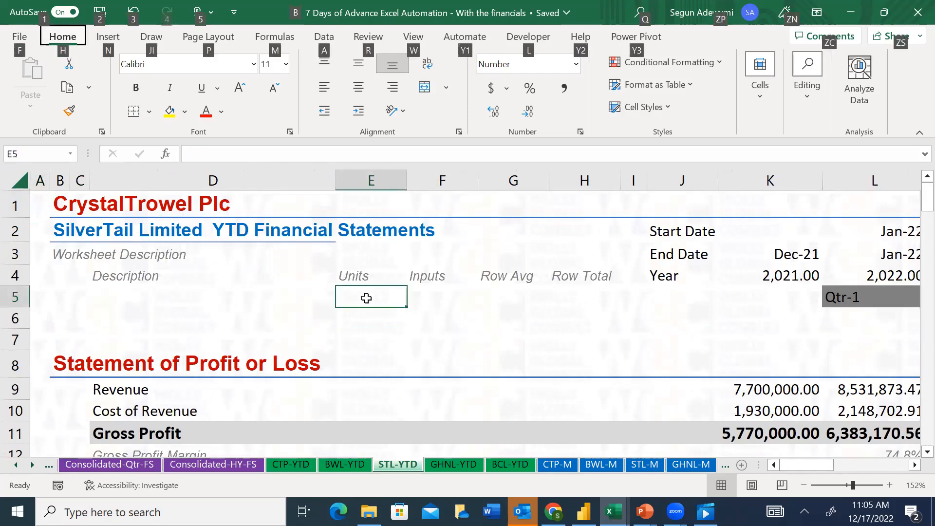
key(w)
key(f)
key(f)
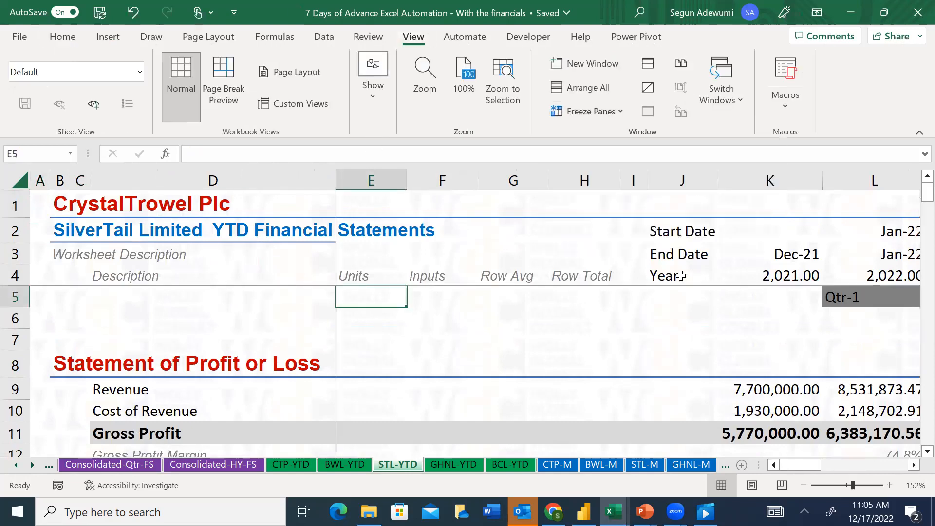
Review the Trade Receivables cash flow adjustment on STL-YTD across the 2022 months
drag(927, 192, 915, 385)
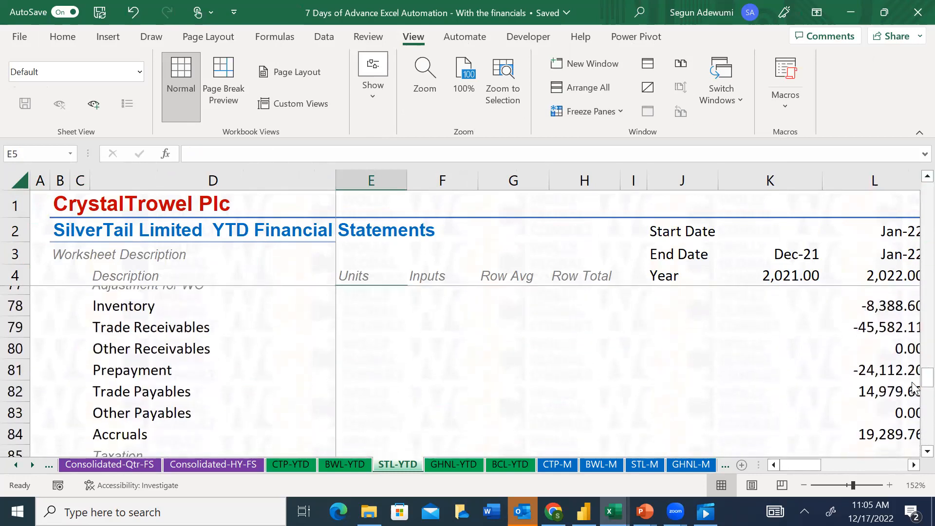
click(870, 324)
key(Right)
key(Right)
key(Right)
key(Right)
key(Left)
key(Left)
key(Left)
key(Left)
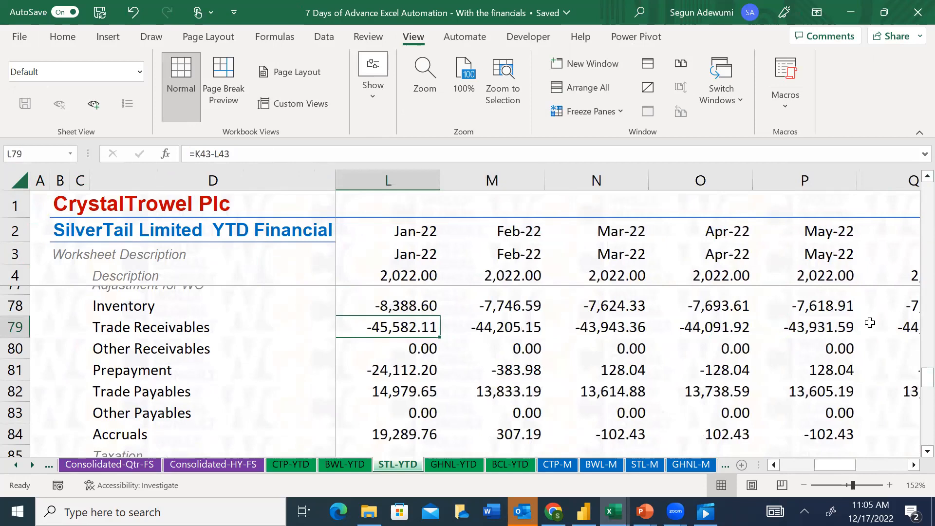
Review STL-YTD from the Trade Receivables adjustment back up to the Balance Check row for December 2021
key(Up)
key(Up)
key(Up)
key(Up)
key(Up)
key(Up)
key(Up)
key(Up)
key(Up)
key(Up)
key(Up)
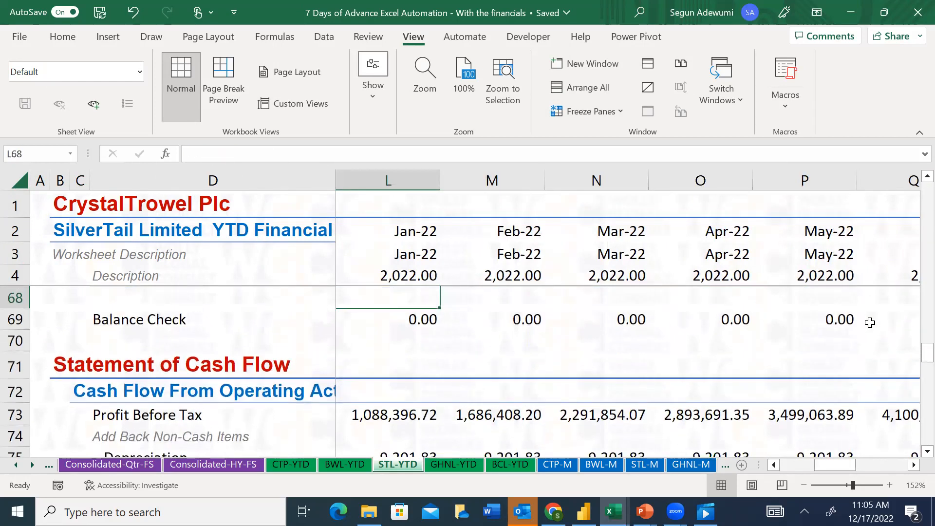
key(Left)
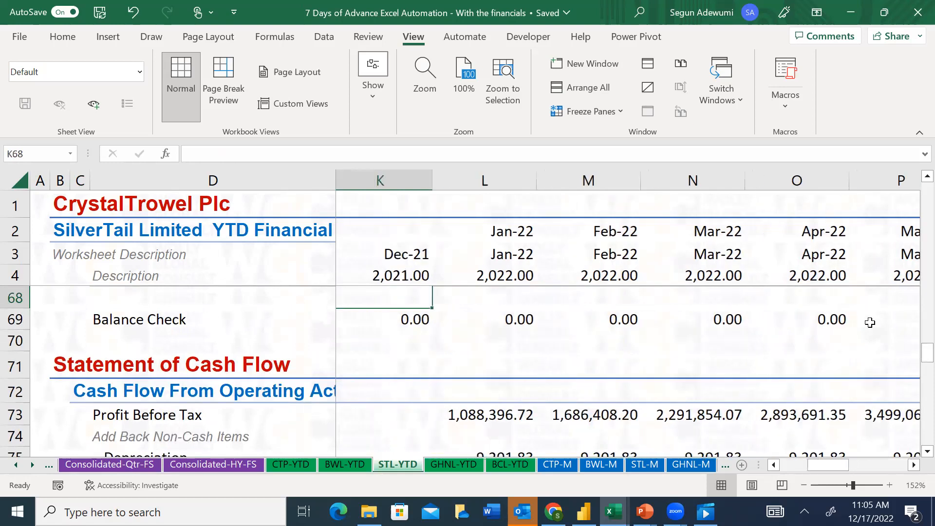
Examine the January 2022 cash flow lines on STL-YTD from Profit Before Tax down to Changes in Borrowings
key(Right)
key(Down)
key(Down)
key(Down)
key(Down)
key(Down)
key(Down)
key(Down)
key(Down)
key(Down)
key(Down)
key(Down)
key(Down)
key(Down)
key(Down)
key(Down)
key(Down)
key(Down)
key(Down)
key(Down)
key(Down)
key(Down)
key(Down)
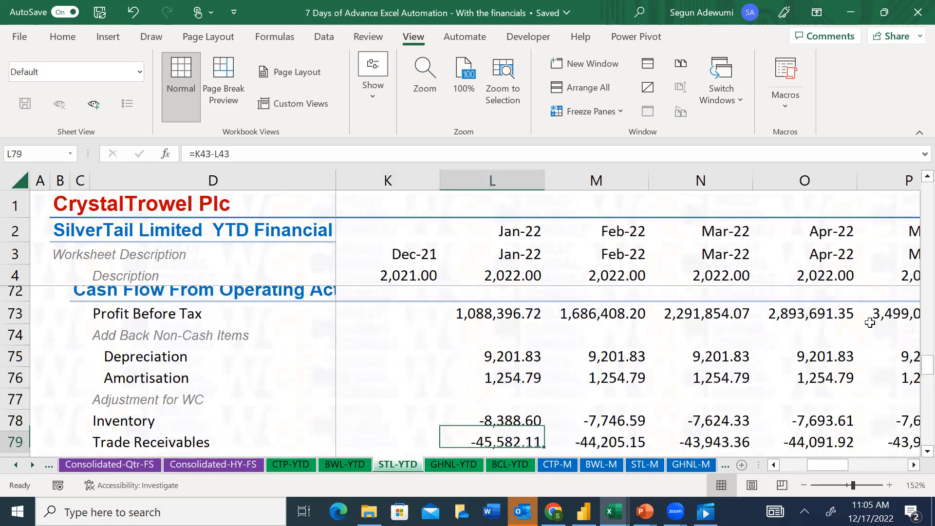
key(Down)
key(Down)
key(Down)
key(Down)
key(Down)
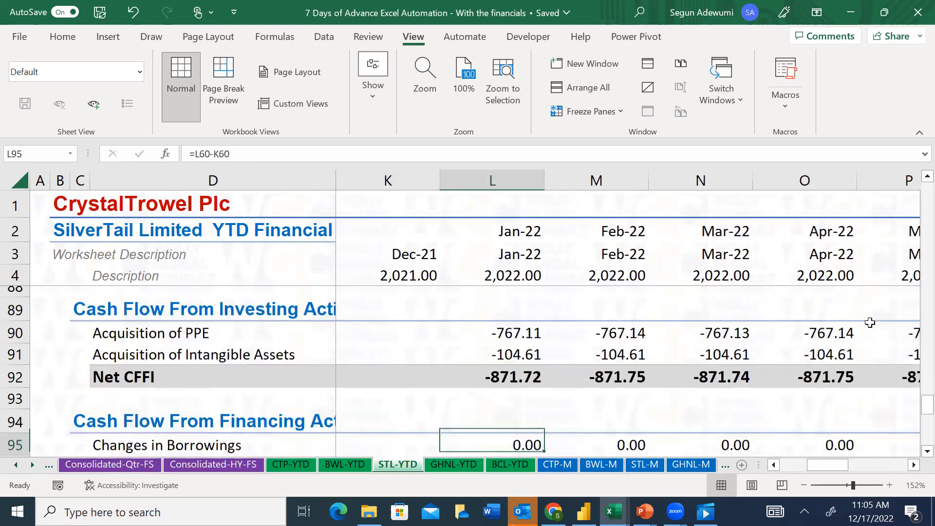
Inspect the January 2022 Acquisition of PPE formula and trace its reference to the Depreciation row
key(Up)
key(Up)
key(Up)
key(Up)
key(Up)
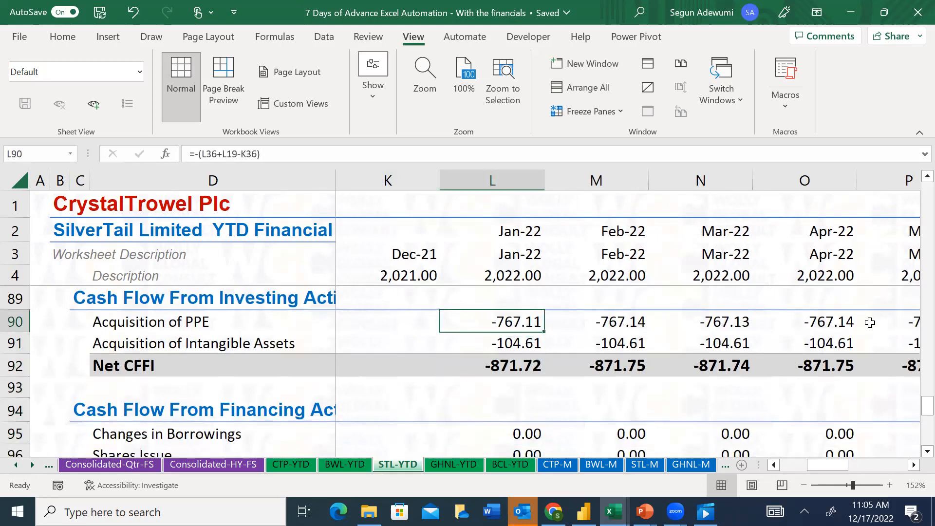
key(F2)
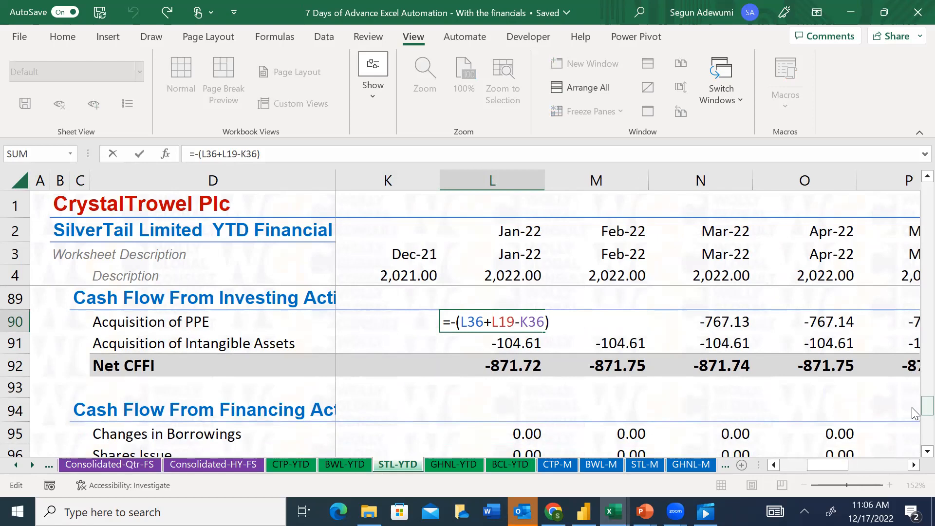
drag(914, 413, 913, 221)
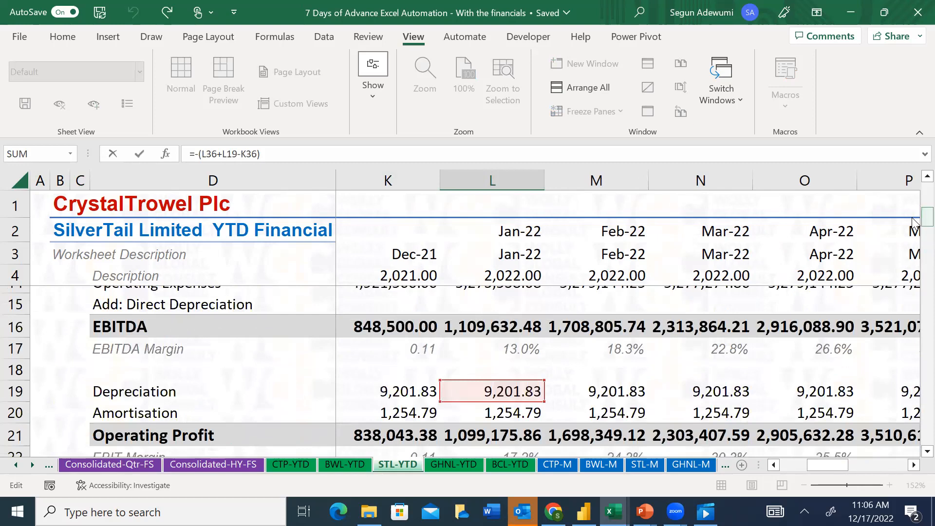
key(Return)
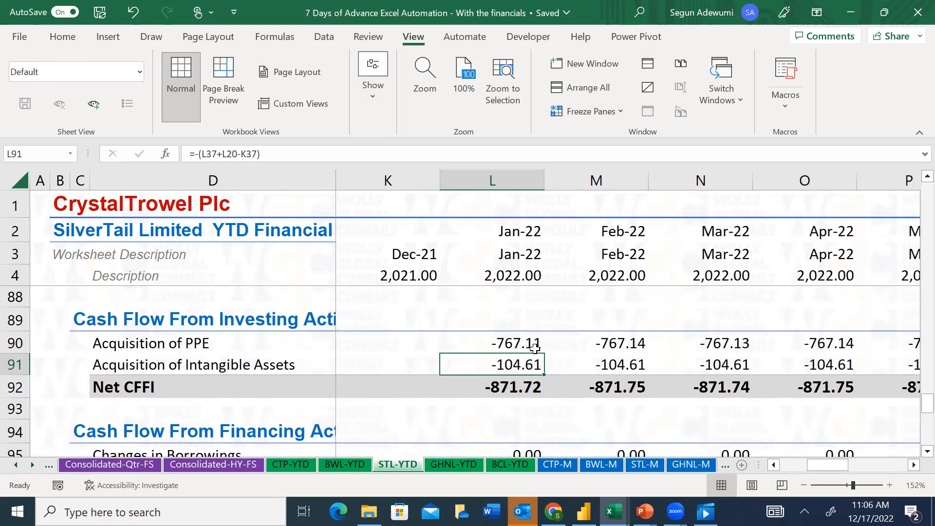
Examine the January 2022 Acquisition of Intangible Assets formula under Cash Flow From Investing Activities
click(232, 349)
click(200, 367)
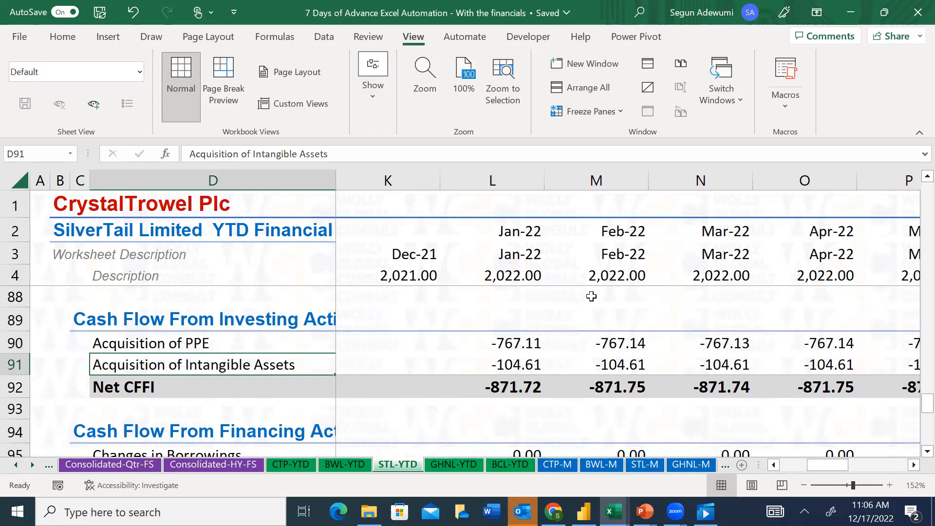
click(521, 367)
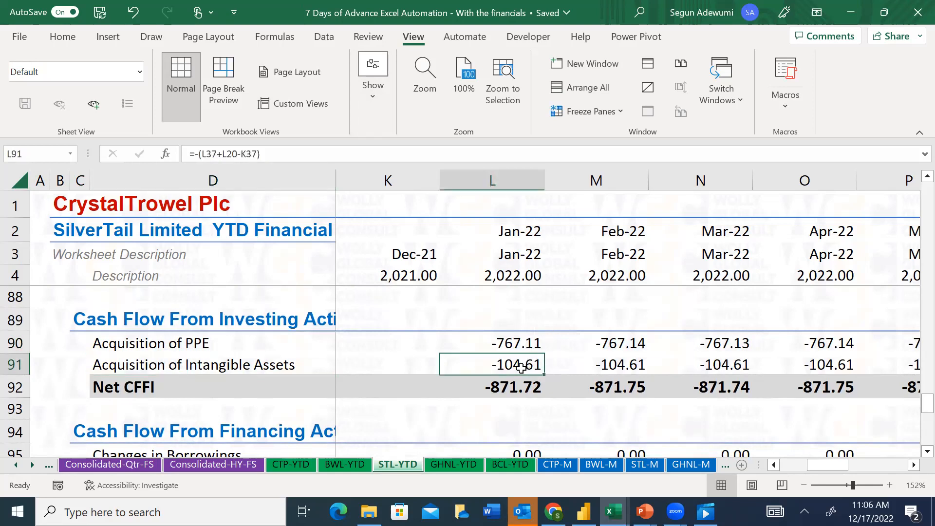
Review the January 2022 Cash Flow Reconciliation down to Cash Per Balance Sheet and the Difference row
key(Down)
key(Down)
key(Down)
key(Down)
key(Down)
key(Down)
key(Down)
key(Down)
key(Down)
key(Down)
key(Down)
key(Down)
key(Down)
key(Down)
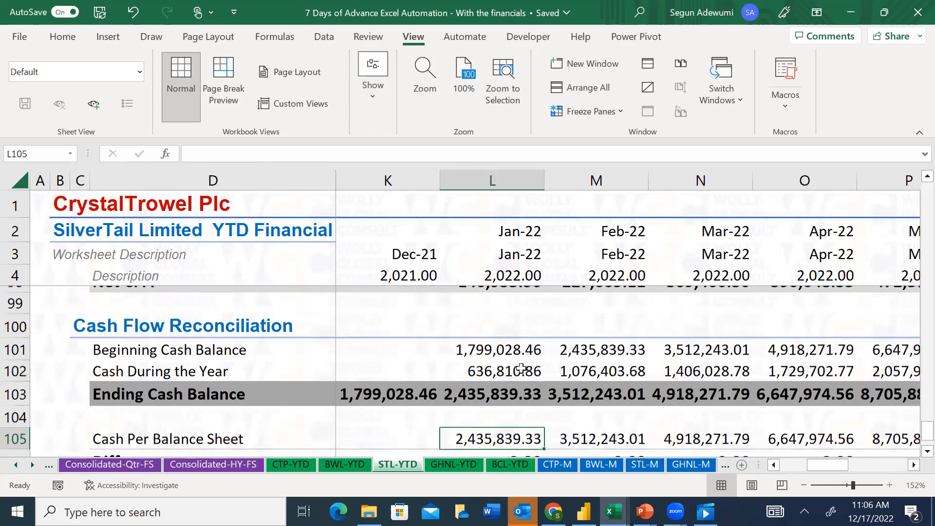
key(Down)
key(Down)
key(Down)
key(Up)
key(Up)
key(Up)
key(Down)
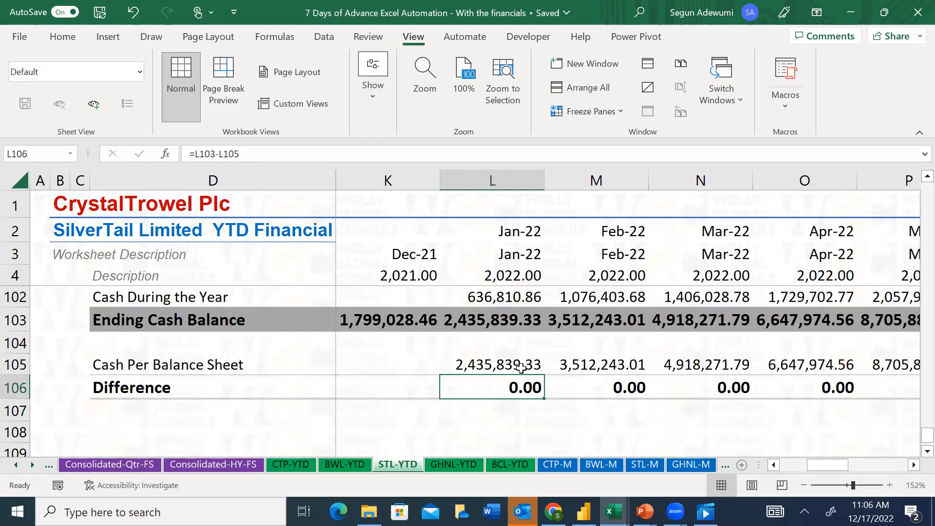
key(Up)
key(Up)
key(Up)
key(Up)
key(Up)
key(Up)
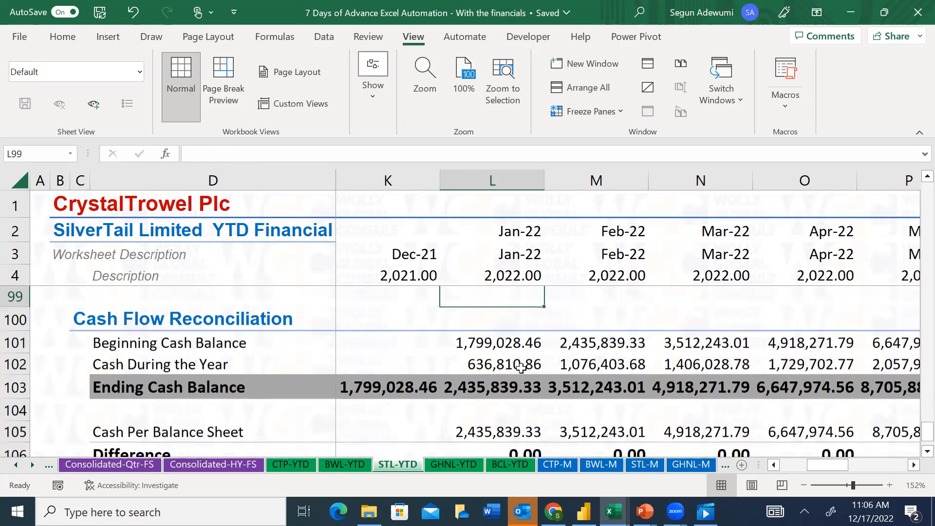
Compare the December 2021 Ending Cash Balance formula with the January 2022 Beginning Cash Balance formula
key(Left)
key(Down)
key(Down)
key(Down)
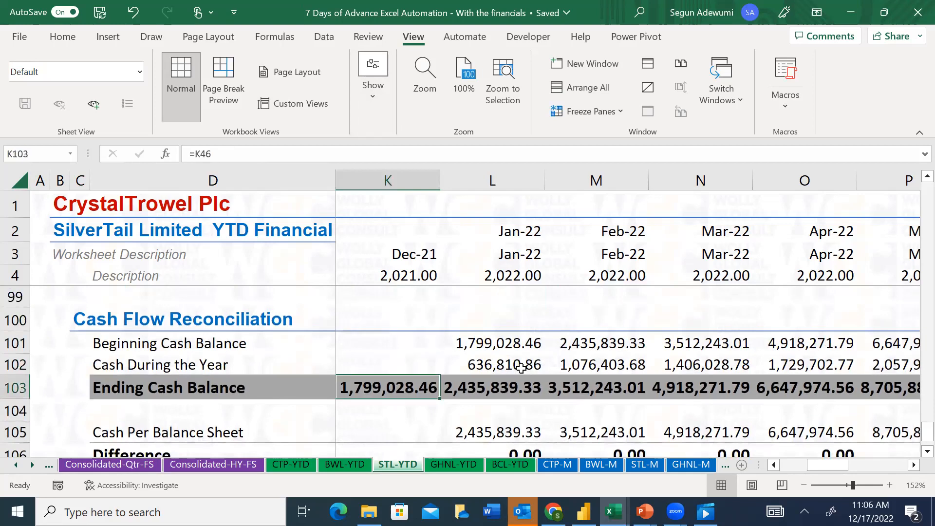
key(Up)
key(Up)
key(Right)
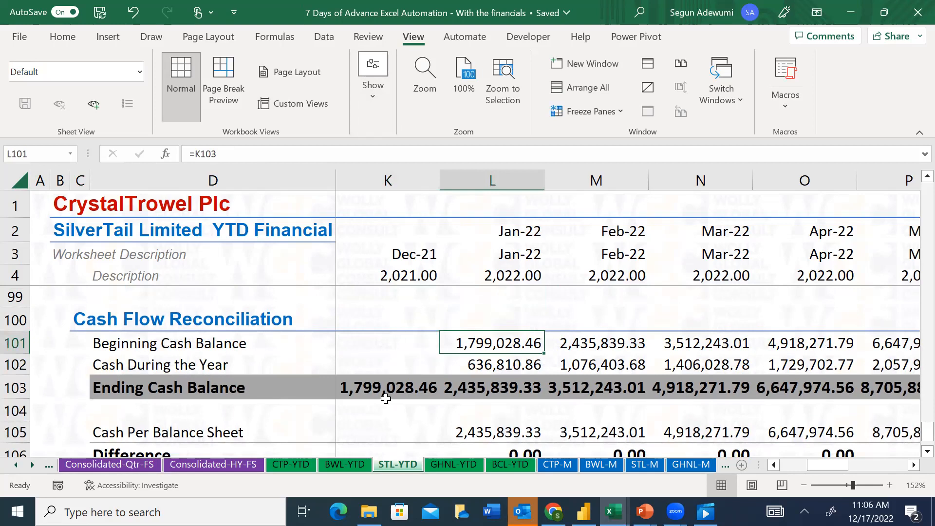
click(405, 387)
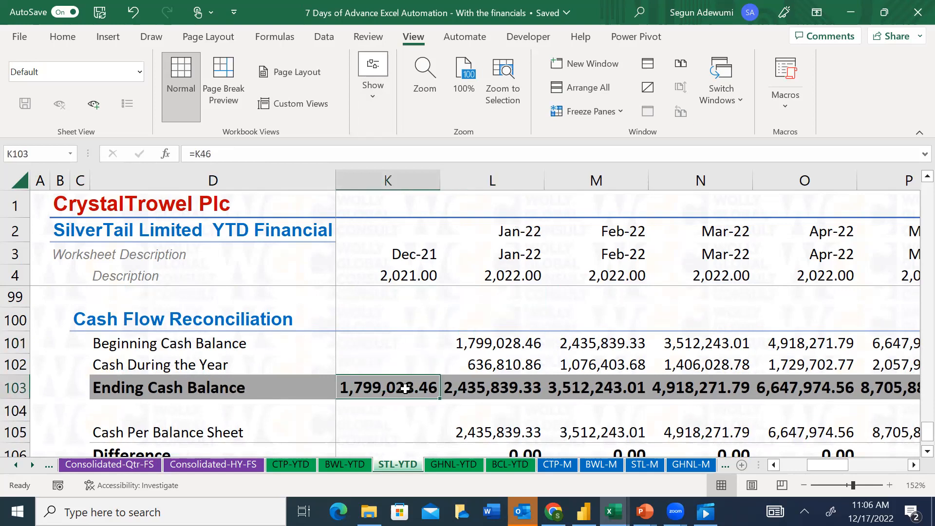
click(497, 347)
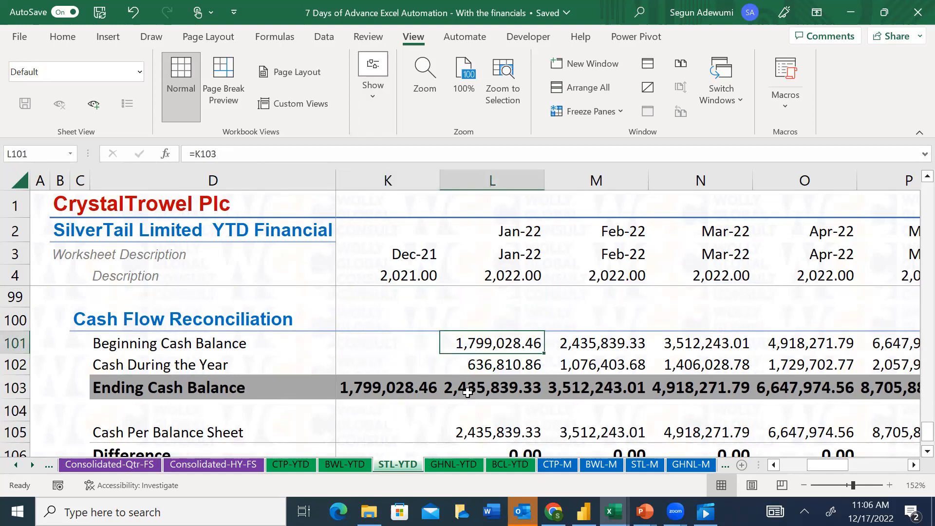
Check the January 2022 Ending Cash Balance against Cash Per Balance Sheet and inspect the Difference formula
click(492, 388)
key(Down)
key(Down)
key(Down)
key(Down)
key(Down)
key(Down)
key(Down)
key(Up)
key(Up)
key(Up)
key(Up)
key(Up)
key(Up)
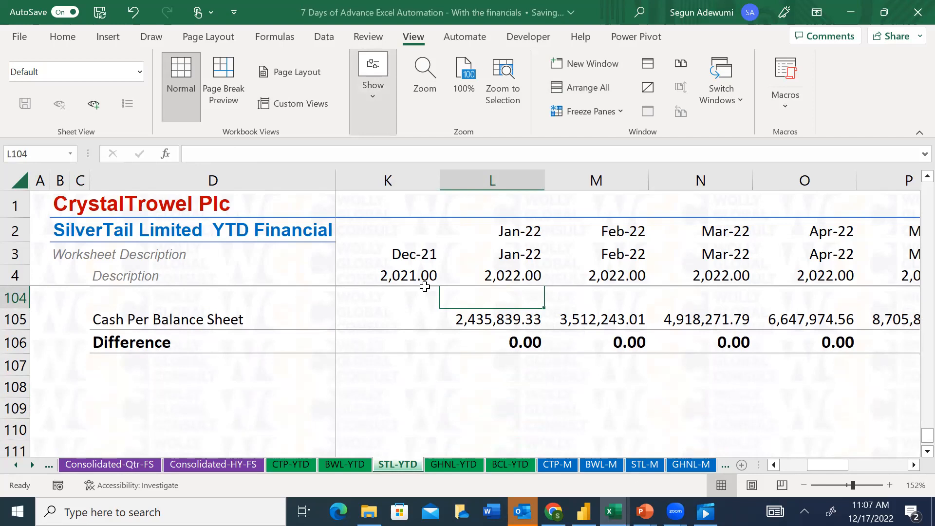
click(519, 341)
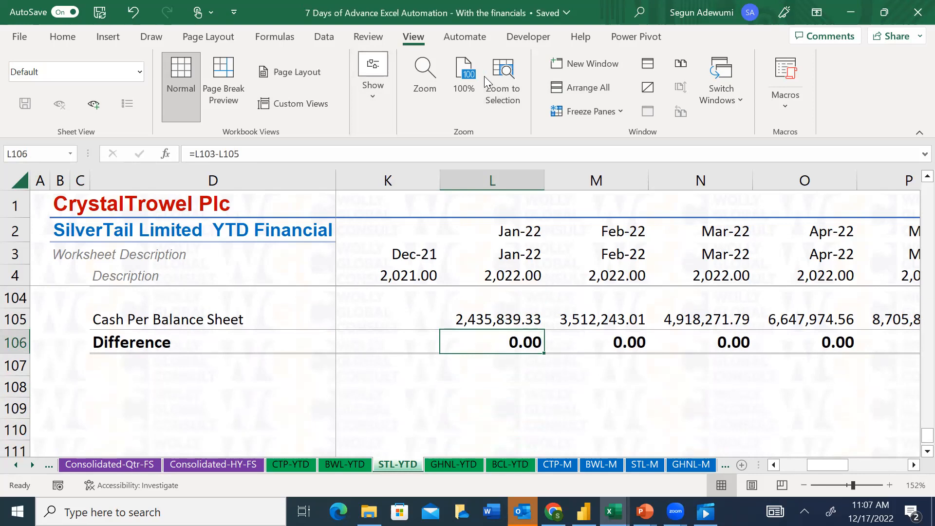
Format the Year row K4:W4 on STL-YTD with the General number format
click(531, 275)
click(422, 274)
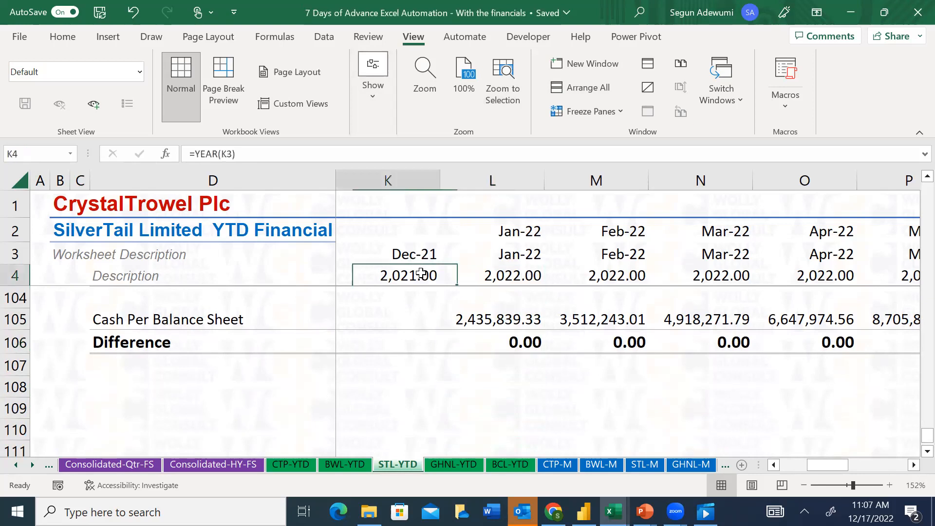
key(ctrl+shift+Right)
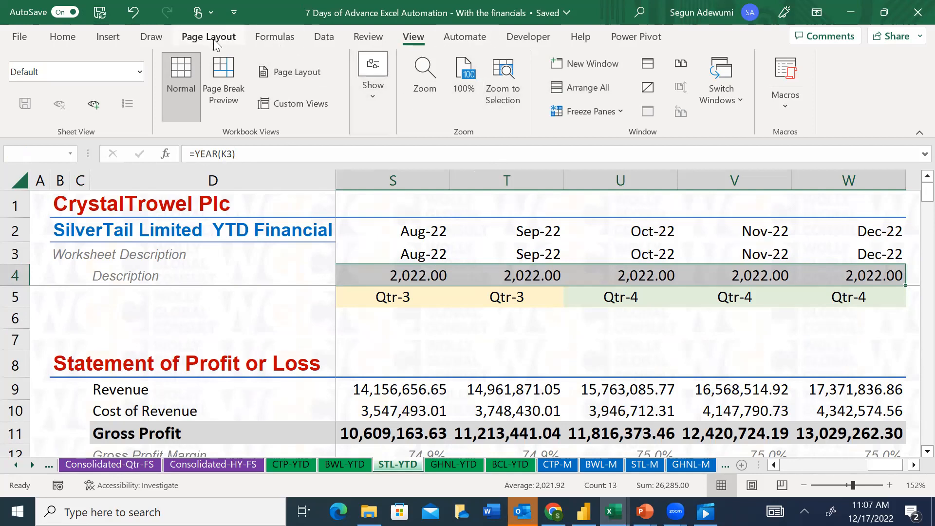
click(286, 38)
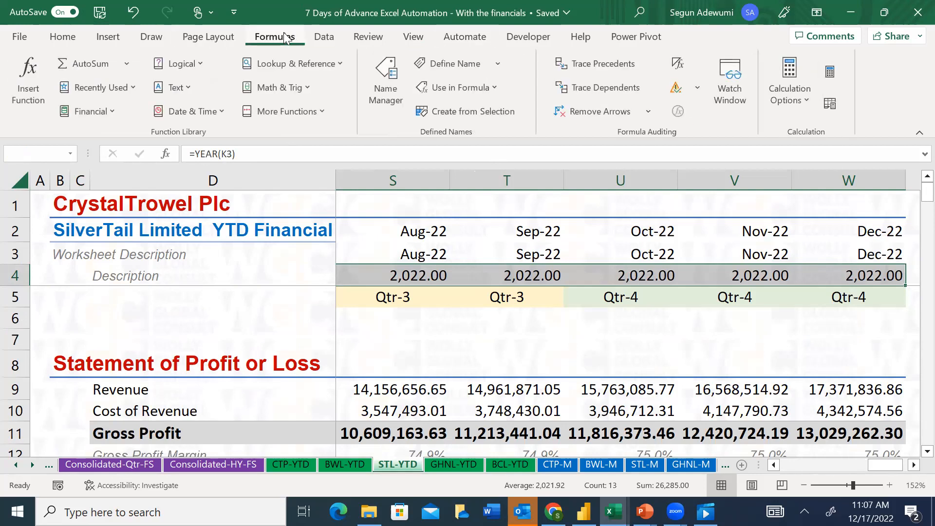
click(68, 35)
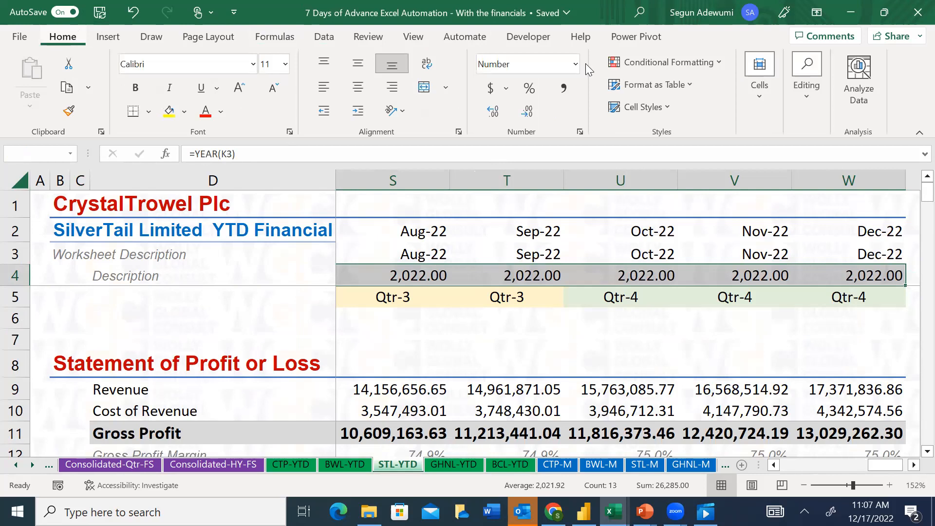
click(575, 64)
click(526, 90)
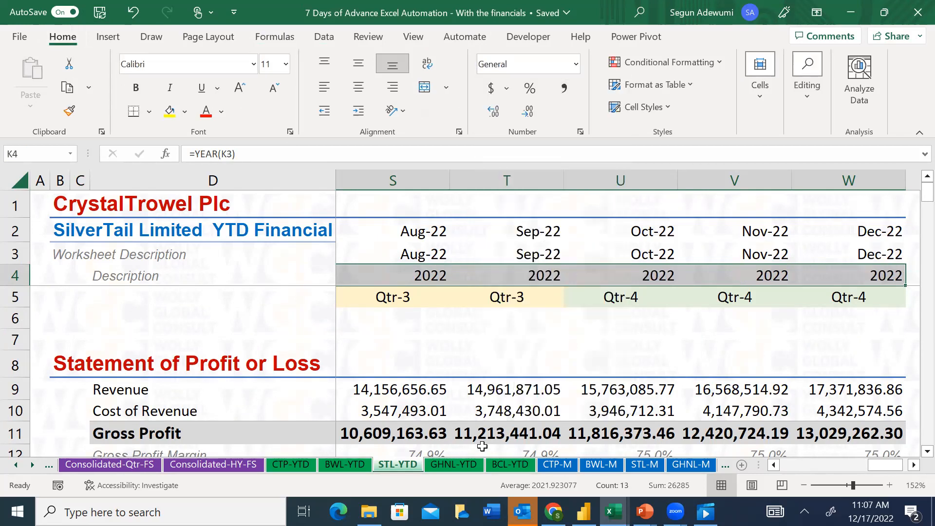
Open the STL-M sheet and examine its monthly Revenue values for February and March 2022
click(557, 466)
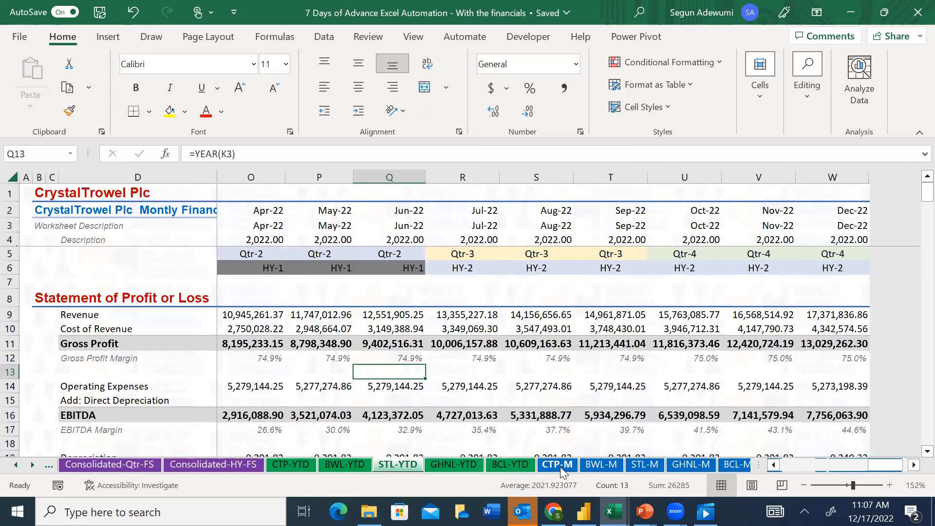
click(598, 464)
click(642, 466)
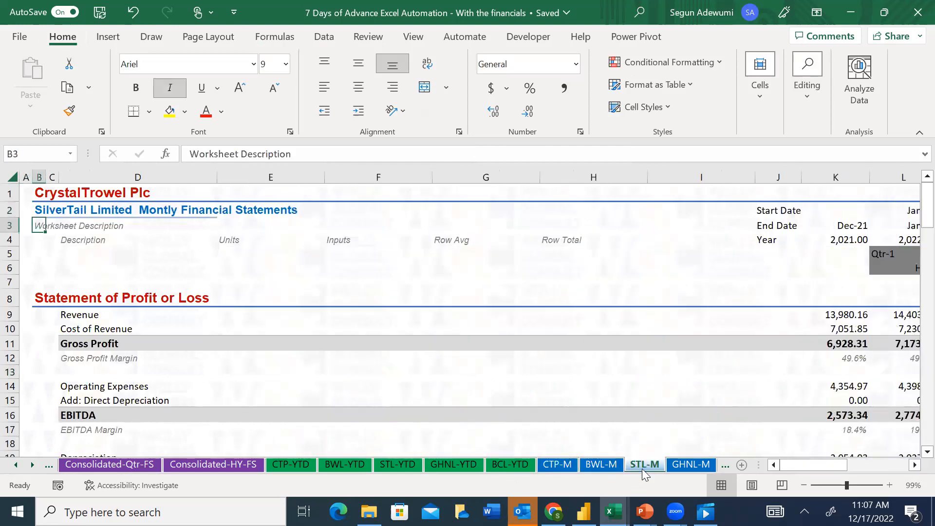
drag(795, 469, 881, 462)
click(286, 321)
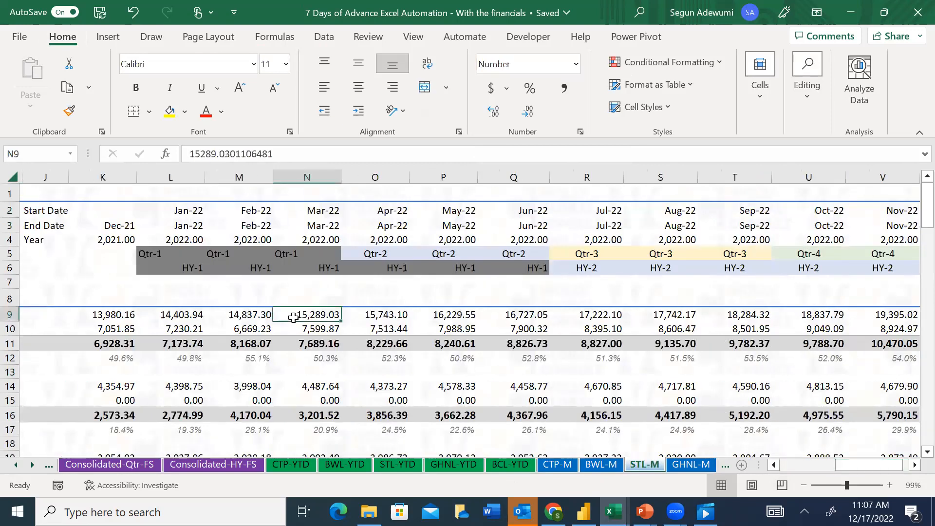
click(217, 317)
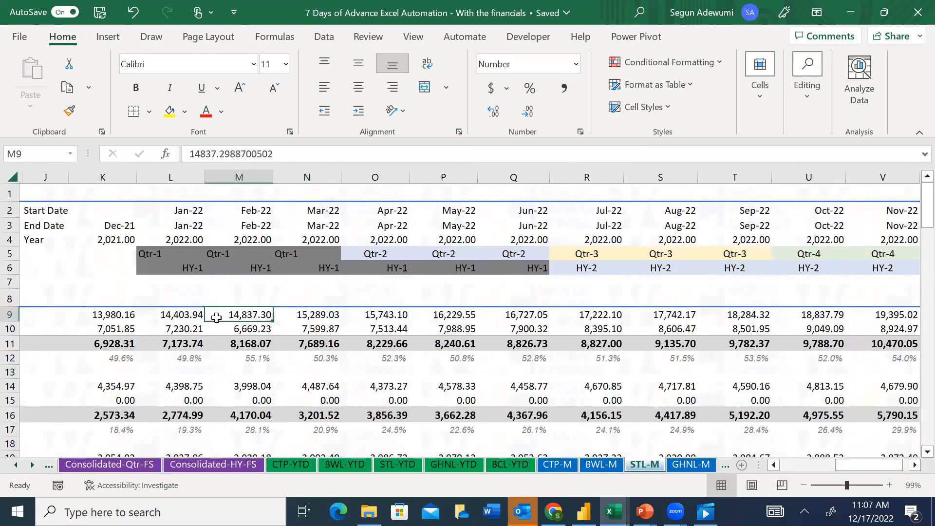
Check the January 2022 and December 2021 Revenue values on STL-M, and open the Quarterly FS sheet
click(164, 318)
click(98, 320)
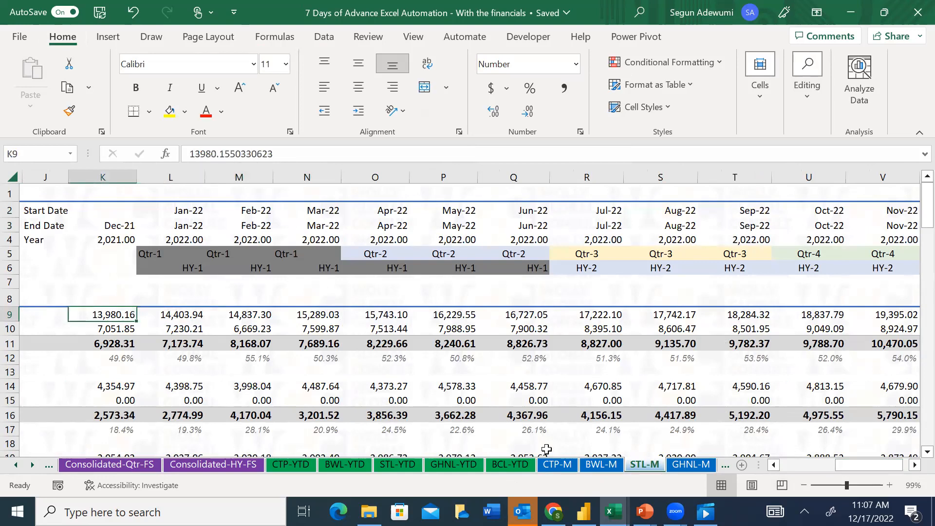
click(32, 468)
click(33, 467)
click(32, 468)
click(33, 467)
click(33, 467)
click(33, 468)
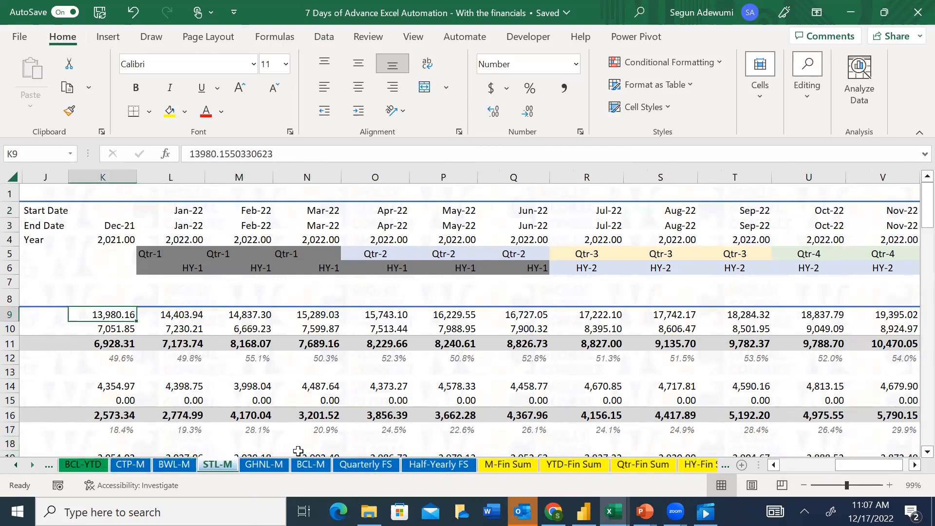
click(355, 466)
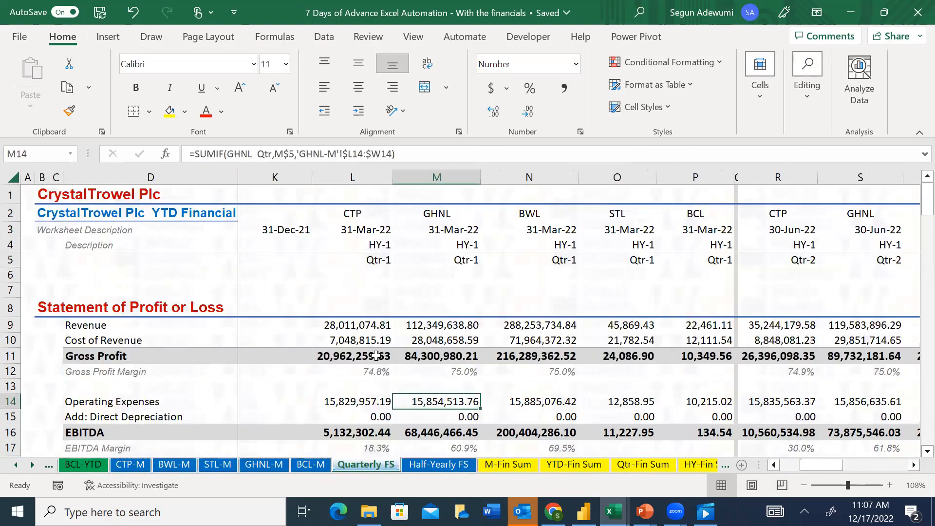
Review CTP's profit or loss lines for the quarter ended 31-Mar-22 and the SUMIF formula behind its Revenue
click(362, 329)
key(Down)
key(Down)
key(Down)
key(Up)
key(Up)
key(Up)
key(Up)
key(Up)
key(Up)
key(Up)
key(Up)
key(Up)
key(Down)
key(Down)
key(Down)
key(Down)
key(Down)
key(Down)
key(Down)
key(Up)
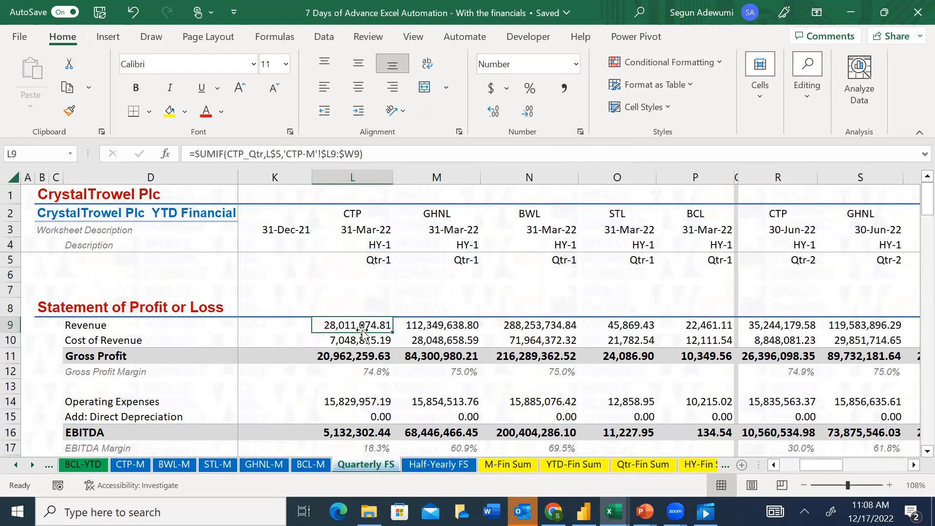
key(Down)
key(Down)
key(Down)
key(Down)
key(Down)
key(Down)
key(Down)
key(Down)
key(Down)
key(Down)
key(Down)
key(Down)
key(Down)
key(Down)
key(Down)
key(Down)
key(Down)
key(Down)
key(Down)
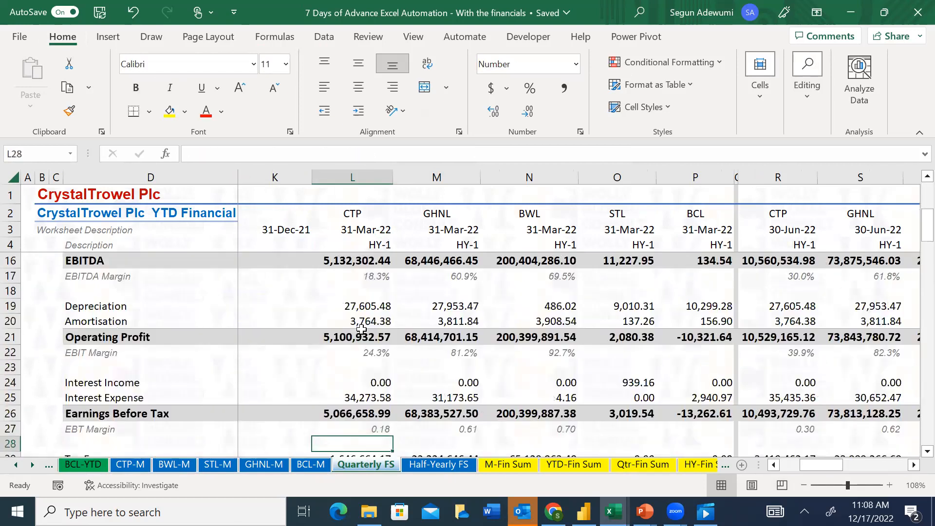
Review CTP's Balance Sheet lines for 31-Mar-22 on Quarterly FS, including the LOOKUP formulas for Property, Plant and Equipment and Other Receivables
key(Down)
key(Down)
key(Down)
key(Down)
key(Down)
key(Down)
key(Down)
key(Down)
key(Down)
key(Down)
key(Down)
key(Down)
key(Down)
key(Down)
key(Up)
key(Up)
key(Up)
key(Up)
key(Up)
key(Up)
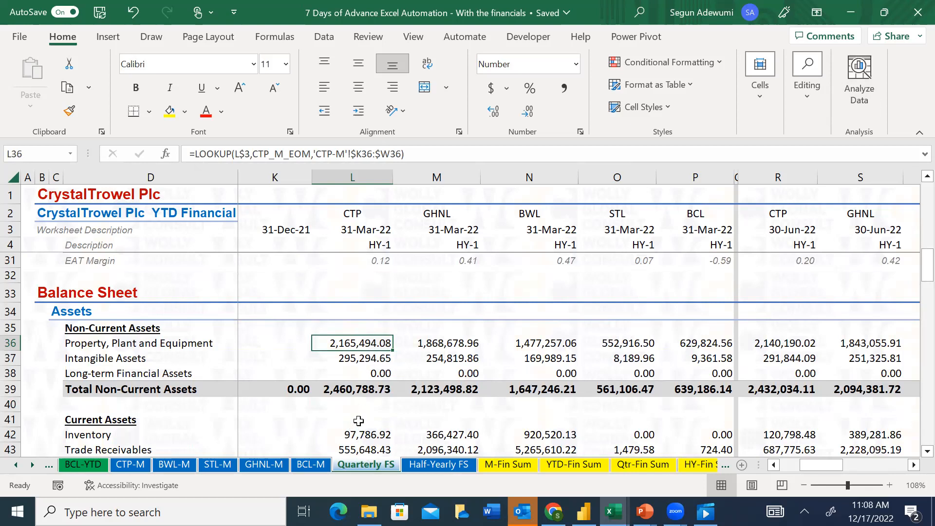
click(359, 447)
key(Down)
key(Down)
key(Down)
key(Down)
key(Down)
key(Down)
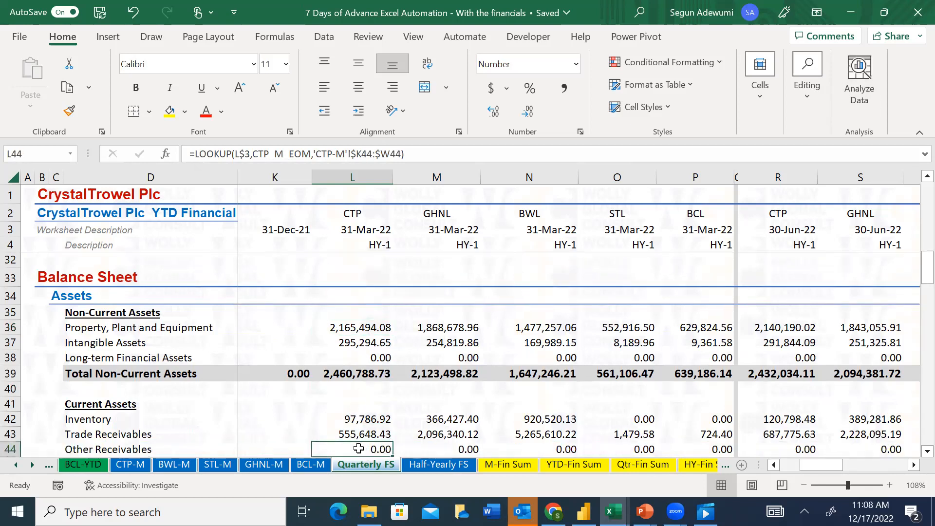
key(Down)
key(Down)
key(Down)
key(Down)
key(Down)
key(Down)
key(Down)
key(Down)
key(Down)
key(Down)
key(Down)
key(Down)
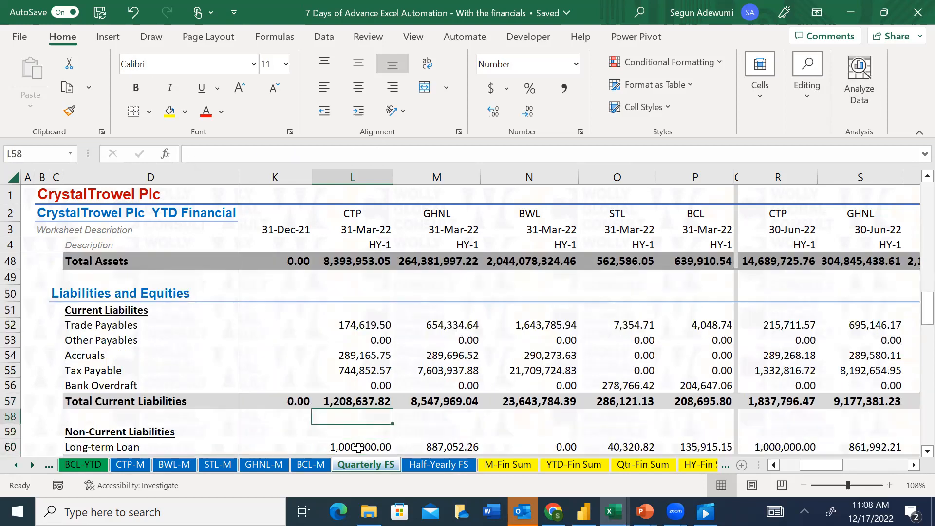
Examine CTP's 31-Mar-22 Statement of Cash Flow on Quarterly FS, from Profit Before Tax through the Cash Flow Reconciliation and Difference formula
key(Down)
key(Down)
key(Down)
key(Down)
key(Down)
key(Down)
key(Down)
key(Down)
key(Down)
key(Down)
key(Down)
key(Down)
key(Down)
key(Down)
key(Down)
key(Down)
key(Down)
key(Down)
key(Down)
key(Up)
key(Up)
key(Up)
key(Up)
key(Up)
key(Up)
key(Up)
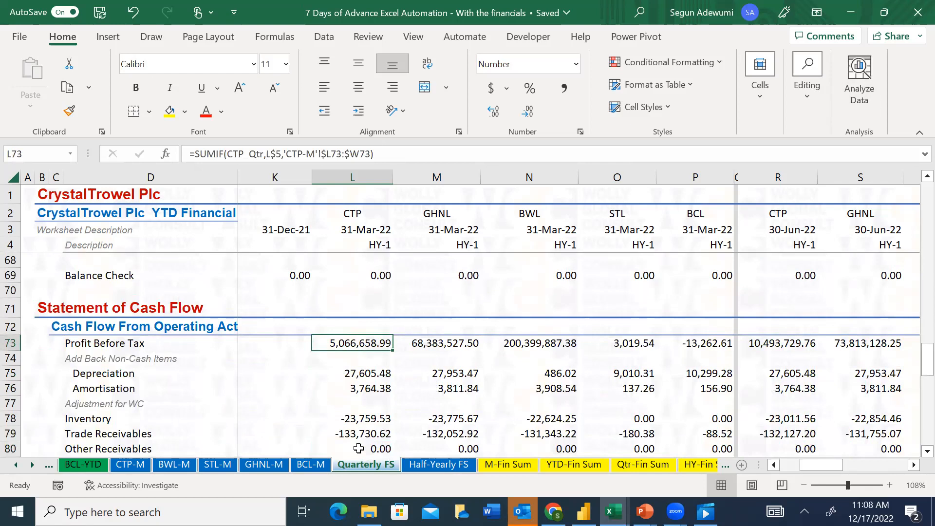
key(Down)
key(Down)
key(Down)
key(Down)
key(Down)
key(Down)
key(Down)
key(Down)
key(Down)
key(Down)
key(Down)
key(Down)
key(Down)
key(Down)
key(Down)
key(Down)
key(Down)
key(Down)
key(Down)
key(Down)
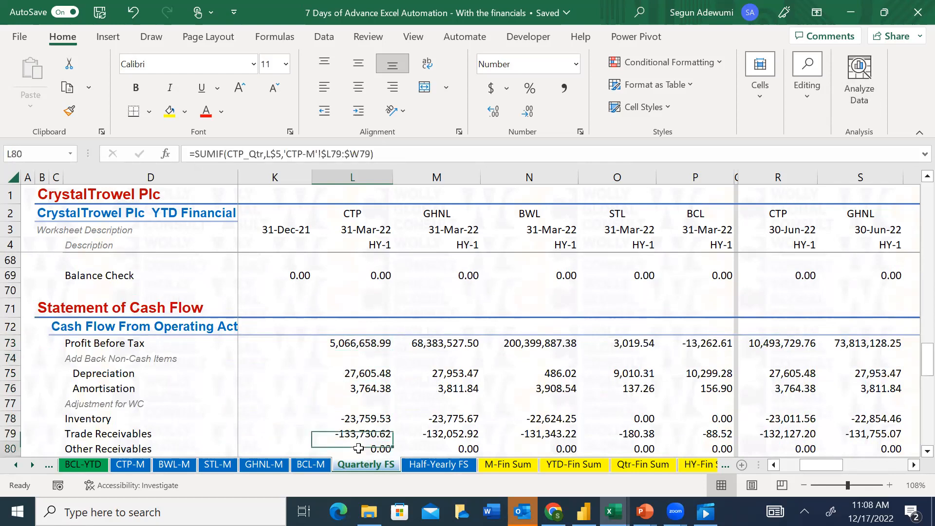
key(Down)
key(Down)
key(Down)
key(Down)
key(Down)
key(Down)
key(Down)
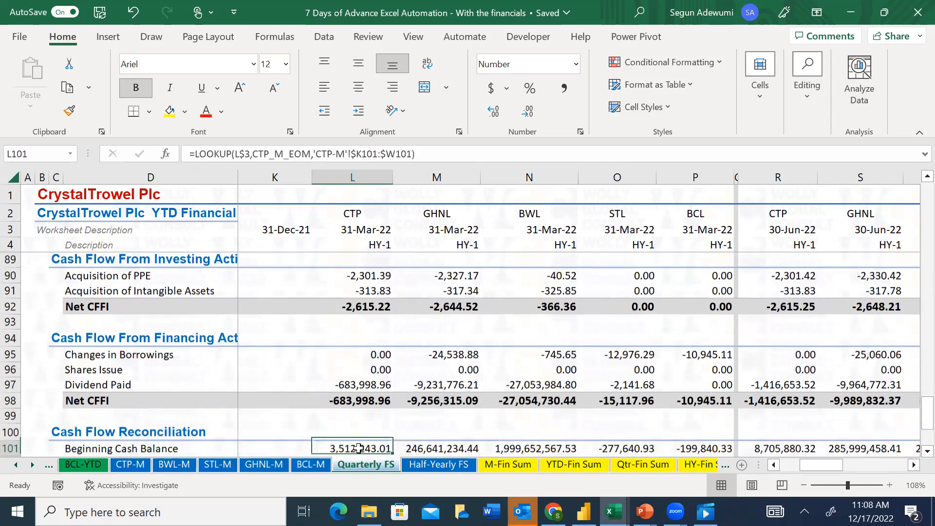
key(Up)
key(Up)
key(Up)
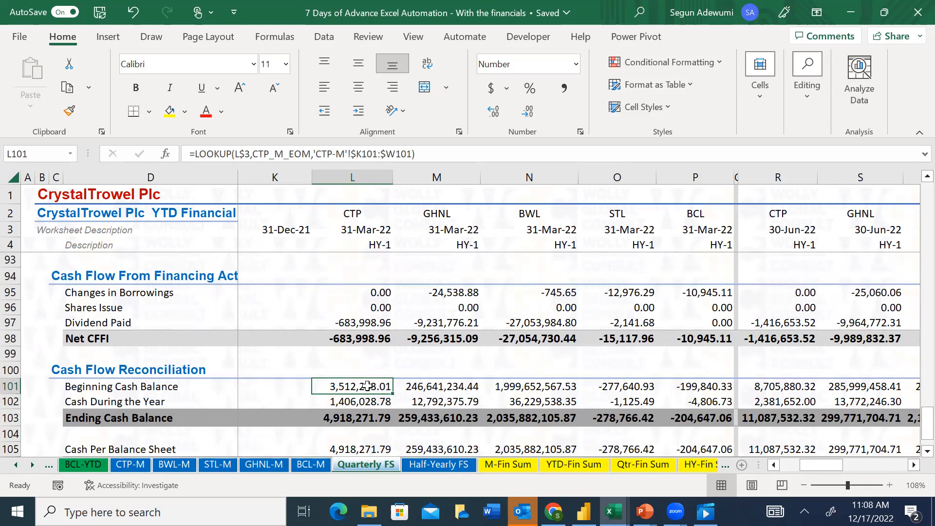
key(Down)
key(Down)
key(Down)
key(Down)
key(Down)
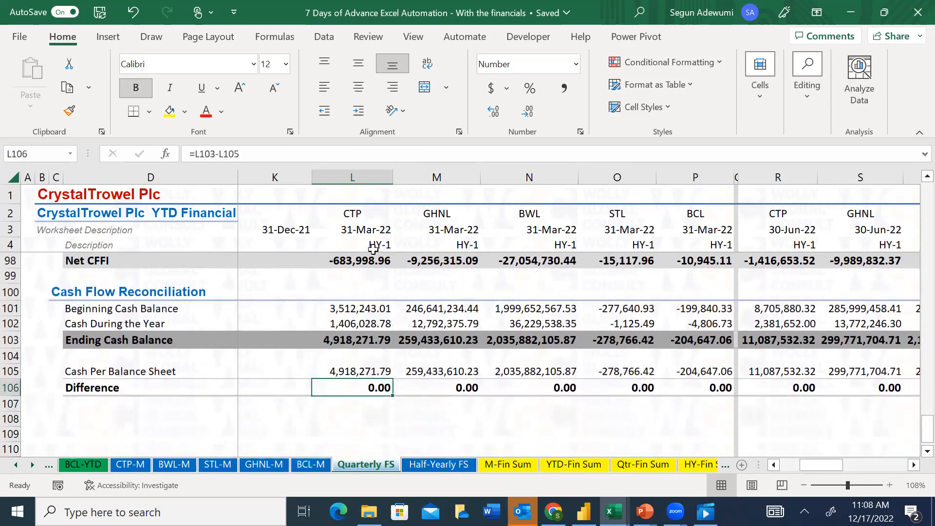
Open the Half-Yearly FS sheet and examine Revenue across all business units for HY-1 and HY-2
click(442, 466)
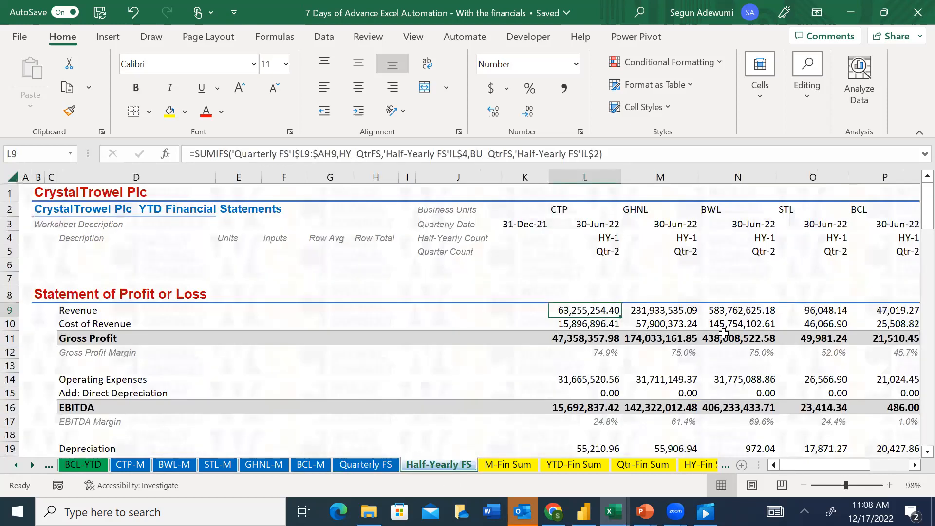
click(679, 312)
key(Right)
key(Right)
key(Right)
key(Right)
key(Right)
key(Right)
key(Right)
key(Right)
key(Right)
key(Right)
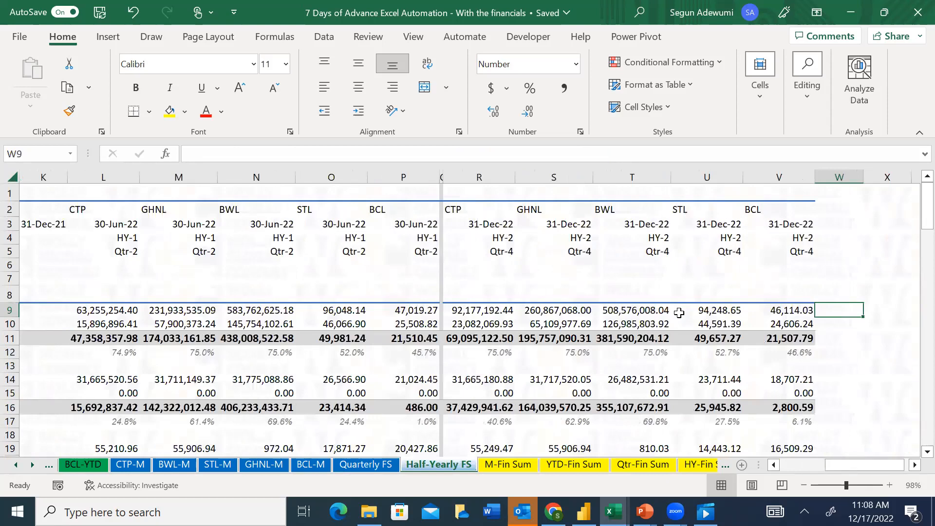
key(Left)
key(Left)
key(Left)
key(Left)
key(Left)
key(Left)
key(Left)
key(Left)
key(Left)
key(Left)
key(Left)
key(Left)
key(Left)
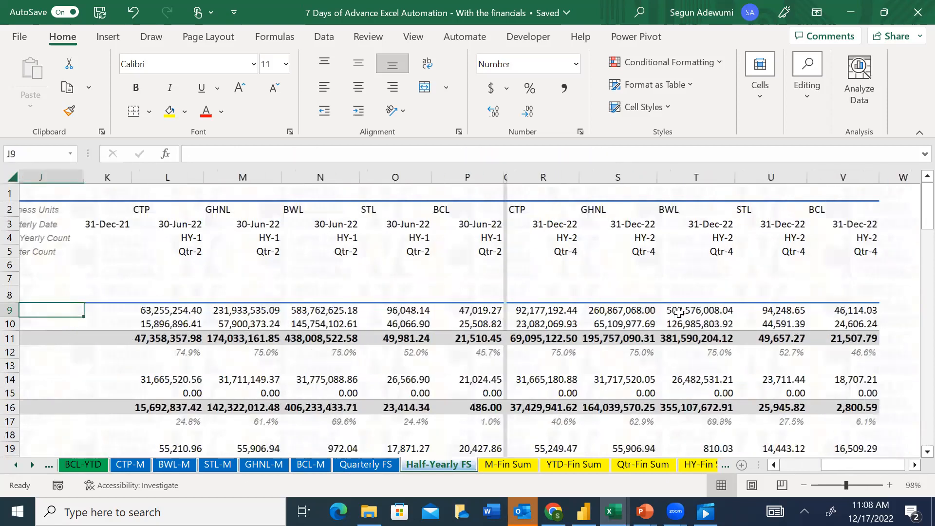
key(Left)
key(ctrl+Left)
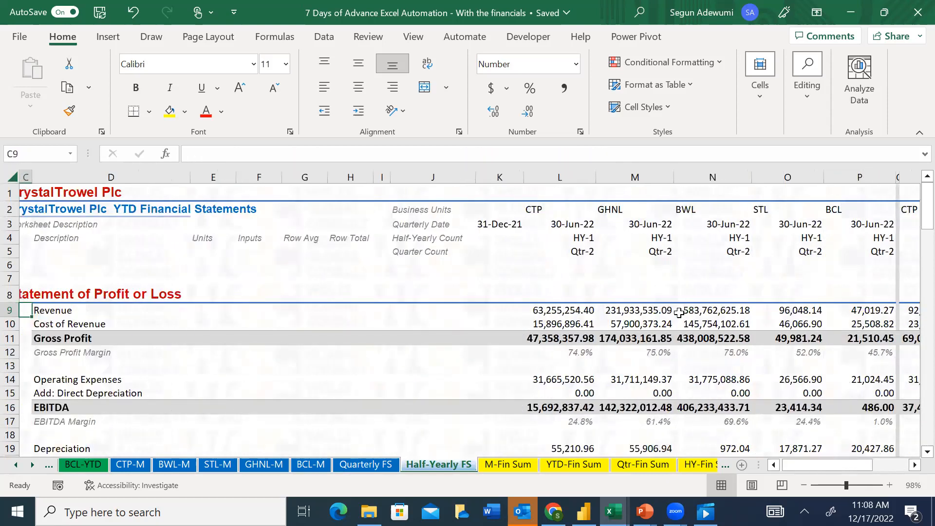
key(Right)
key(Right)
key(Right)
key(Right)
key(Right)
key(Right)
key(Right)
key(Right)
key(Right)
key(Right)
key(Right)
key(Right)
key(Right)
key(Right)
key(Right)
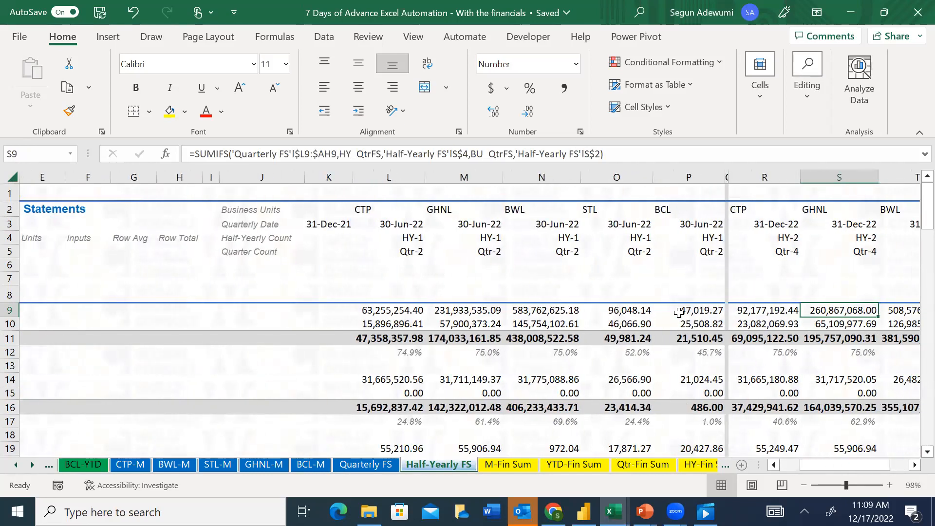
Look through the workbook's sheets and open the Consolidated YTD - FS sheet
click(10, 466)
click(14, 466)
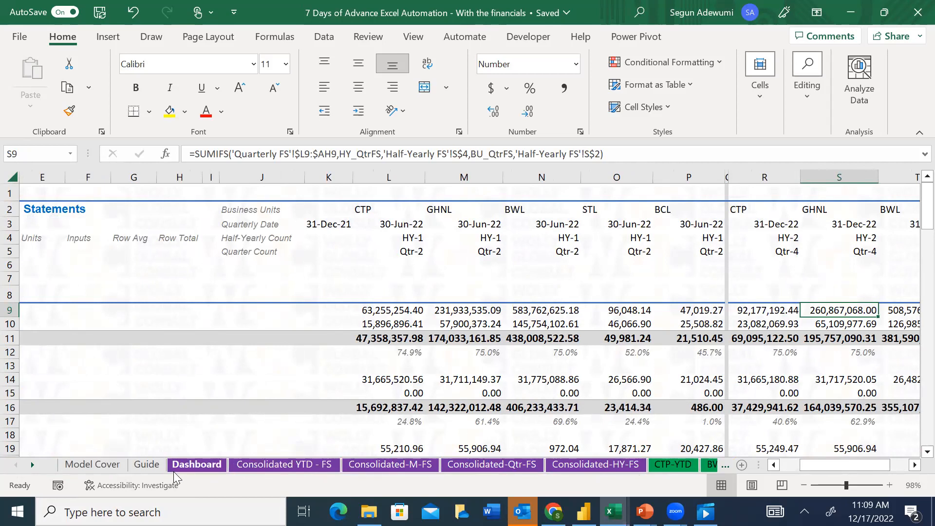
click(32, 466)
click(32, 467)
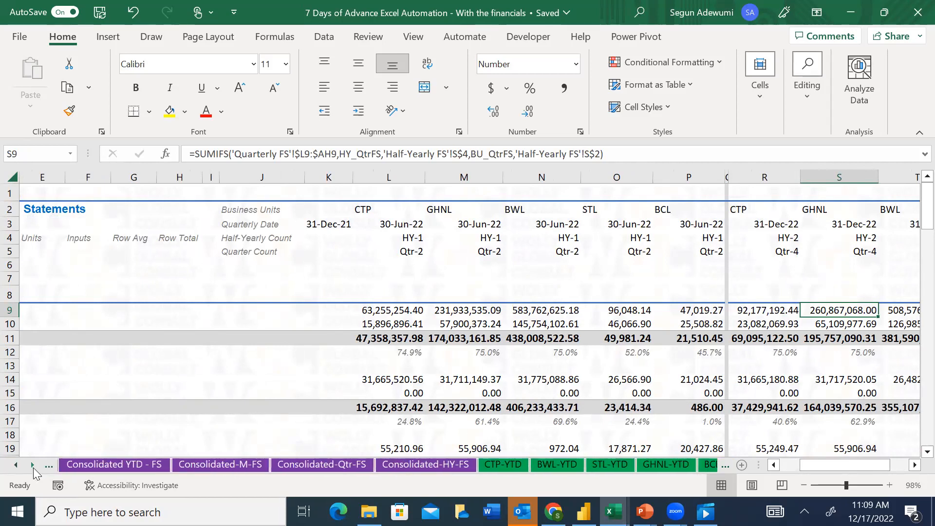
click(33, 467)
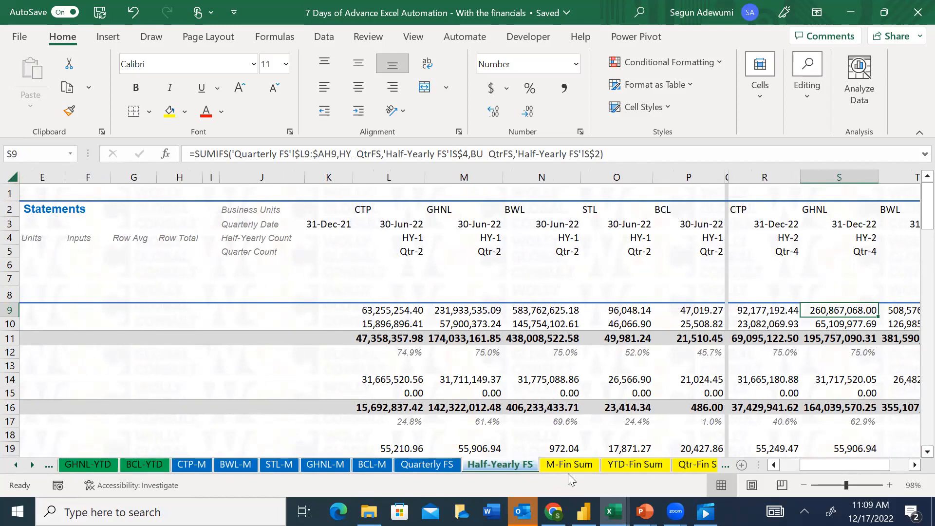
click(15, 466)
click(15, 466)
click(15, 466)
click(17, 466)
click(15, 465)
click(249, 467)
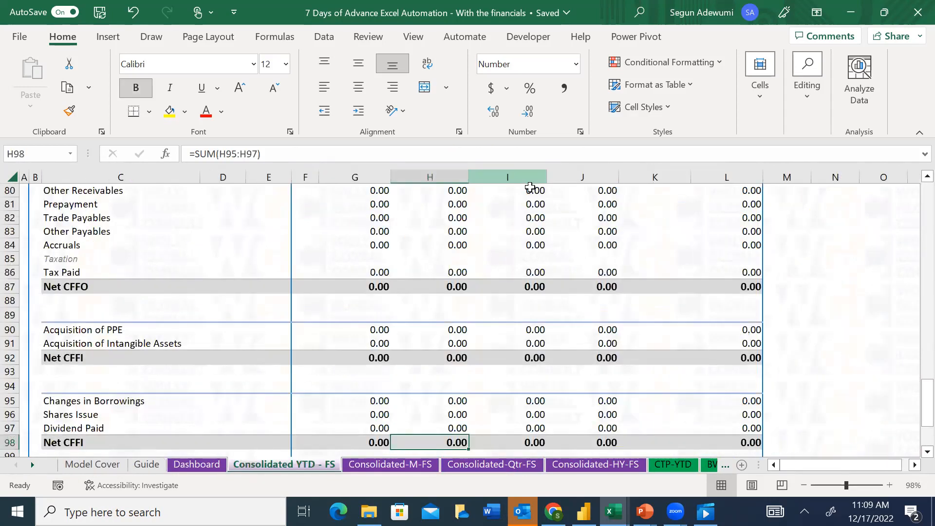
Clear the period date formulas in G5:L5 above the business unit names on the Consolidated YTD - FS sheet
click(392, 234)
key(Up)
key(Up)
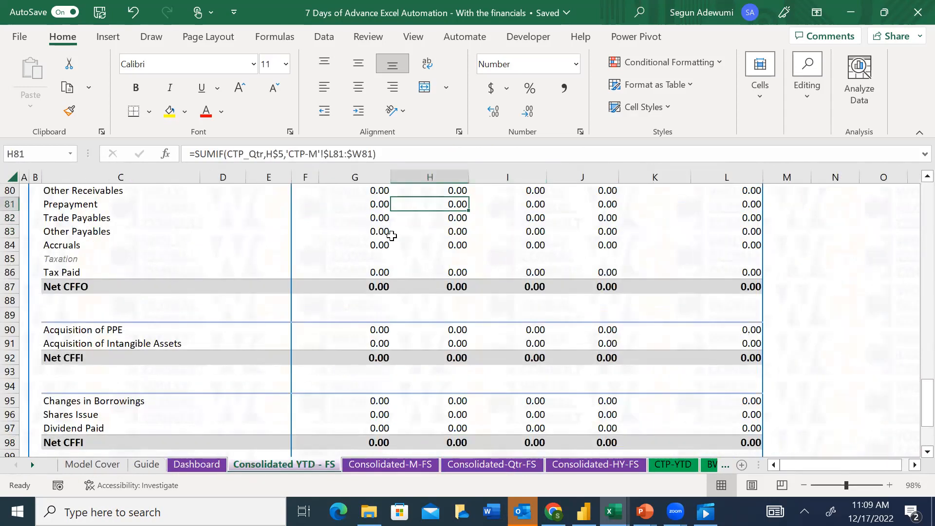
key(Up)
key(Up)
key(Up)
key(Up)
key(Up)
key(Up)
key(Up)
key(Up)
key(Up)
key(Up)
key(Up)
key(Up)
key(Up)
key(Up)
key(Up)
key(Up)
key(Up)
key(Up)
key(Up)
key(Up)
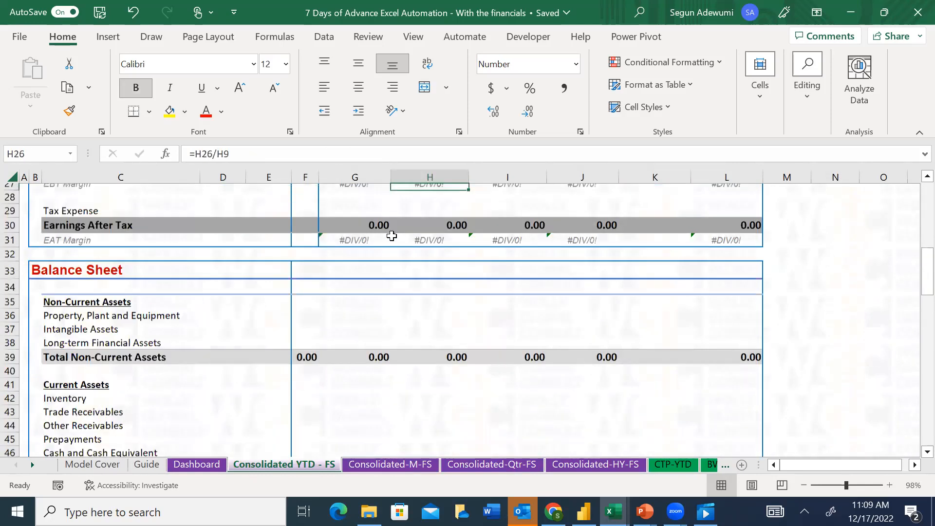
key(Up)
key(Up)
key(Up)
key(Up)
key(Up)
key(Up)
key(Up)
key(Up)
key(Up)
key(Up)
key(Up)
key(Up)
key(Up)
key(Up)
key(Up)
key(Up)
key(Up)
key(Up)
key(Up)
key(Up)
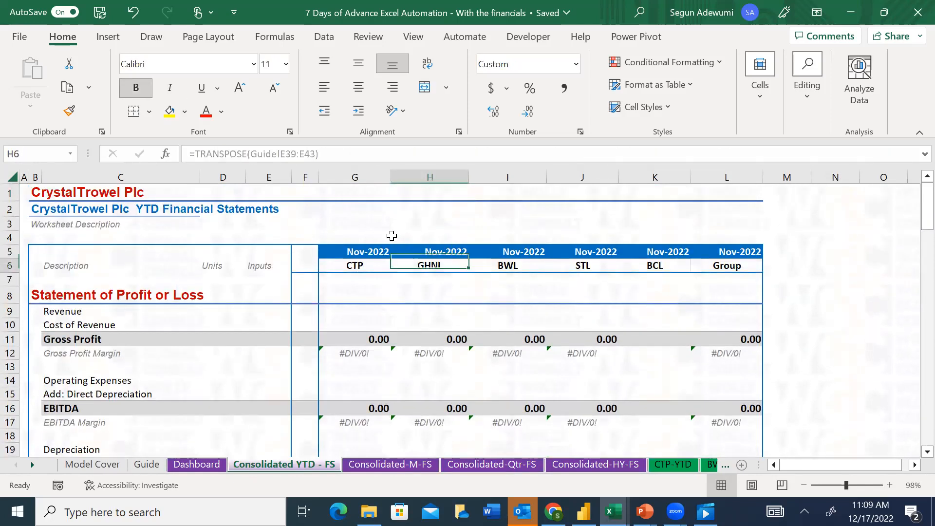
key(Up)
key(Left)
key(shift+Right)
key(shift+Right)
key(shift+Right)
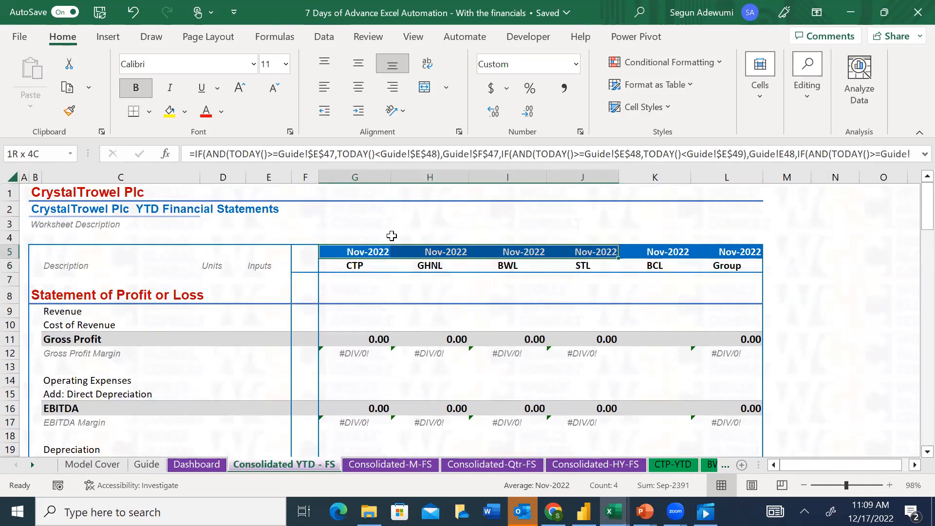
key(shift+Right)
key(shift+Right)
key(Delete)
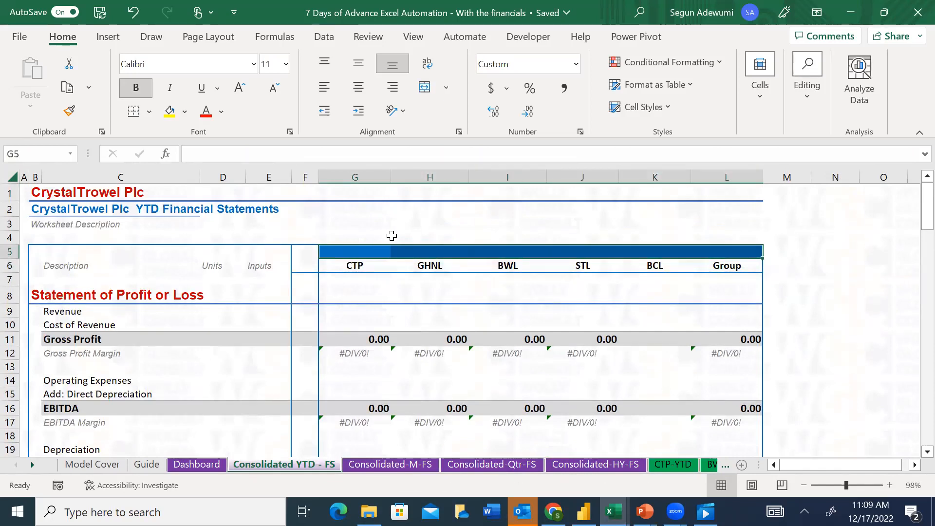
Open the Guide sheet and examine its table of Month 1 to Month 12 and their matching dates
click(148, 465)
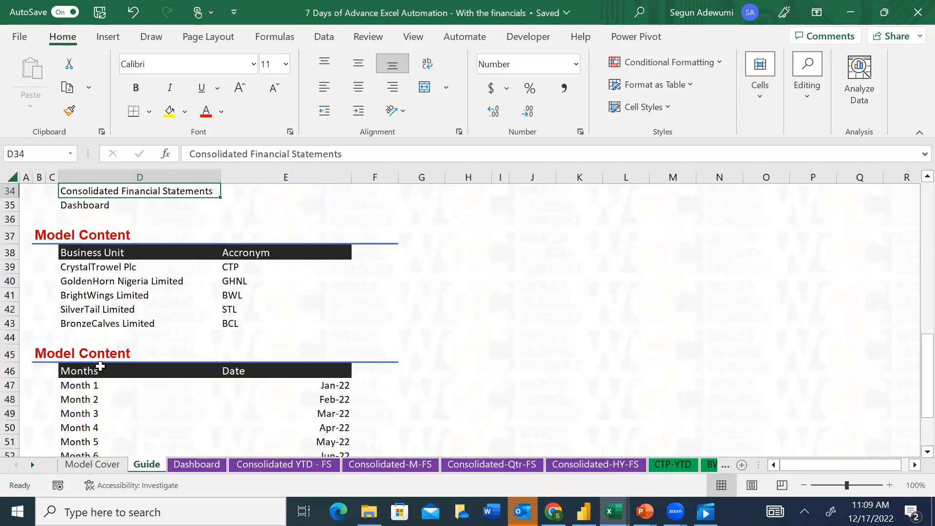
click(104, 367)
key(Down)
key(Down)
key(Down)
key(Down)
key(Down)
key(Down)
key(Down)
key(Down)
key(Down)
key(Down)
key(Down)
key(Down)
key(Down)
key(Down)
key(Down)
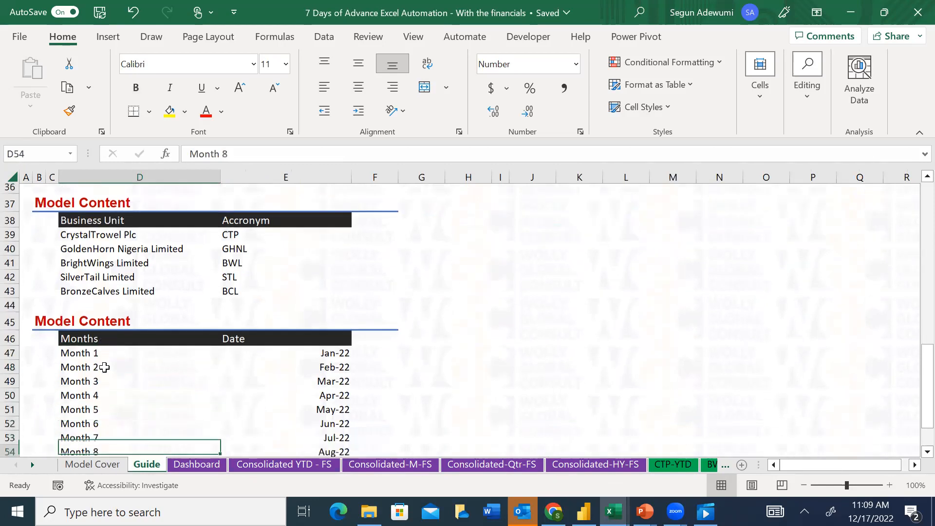
drag(87, 253, 68, 403)
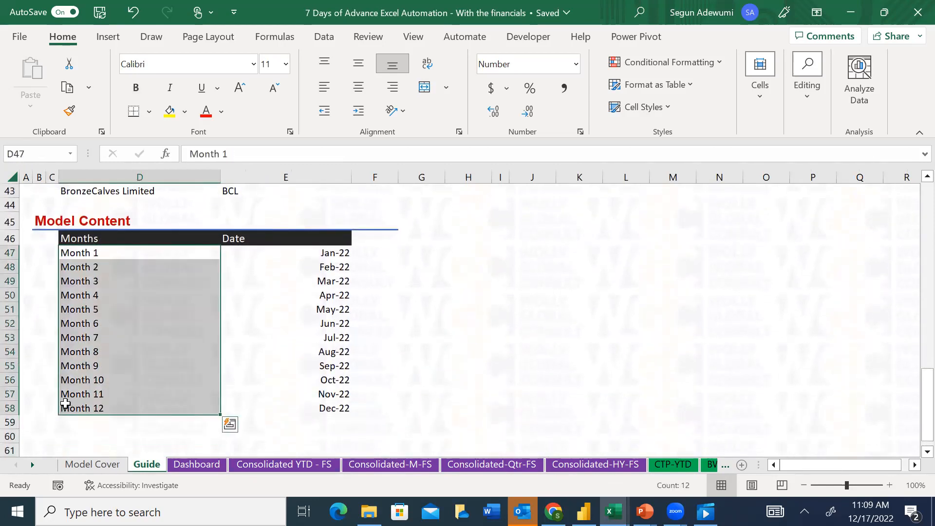
drag(338, 250, 346, 407)
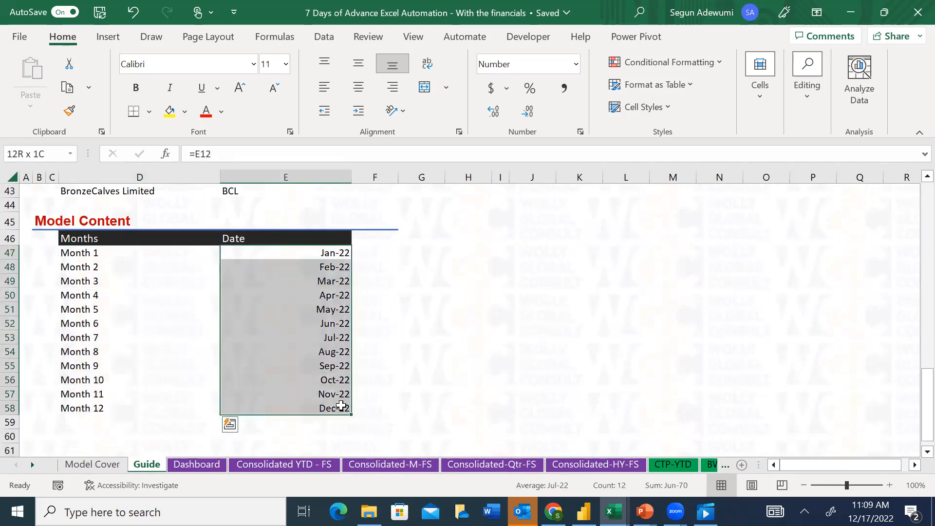
Link the Month 1 date in E47 of the Guide sheet to the Report Start Date in E12
click(334, 254)
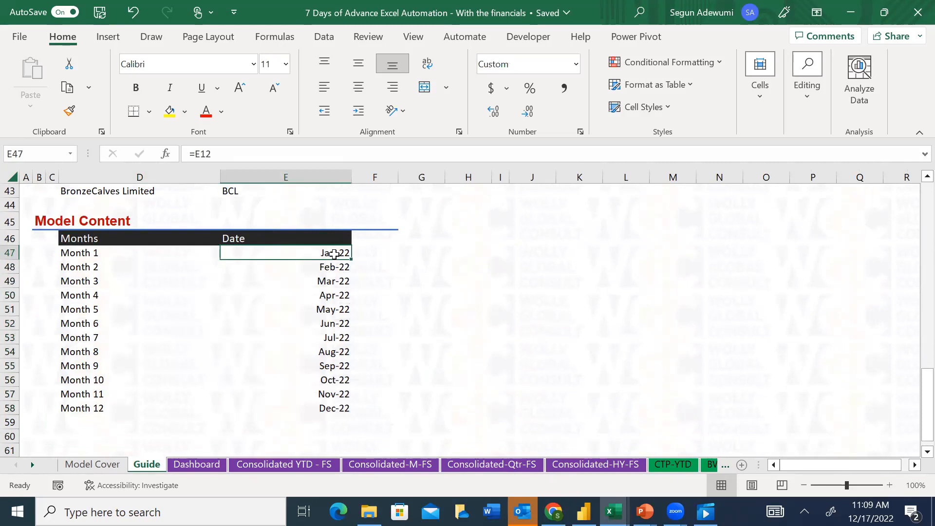
text(=)
key(Up)
key(Up)
key(Up)
key(Up)
key(Up)
key(Up)
key(Up)
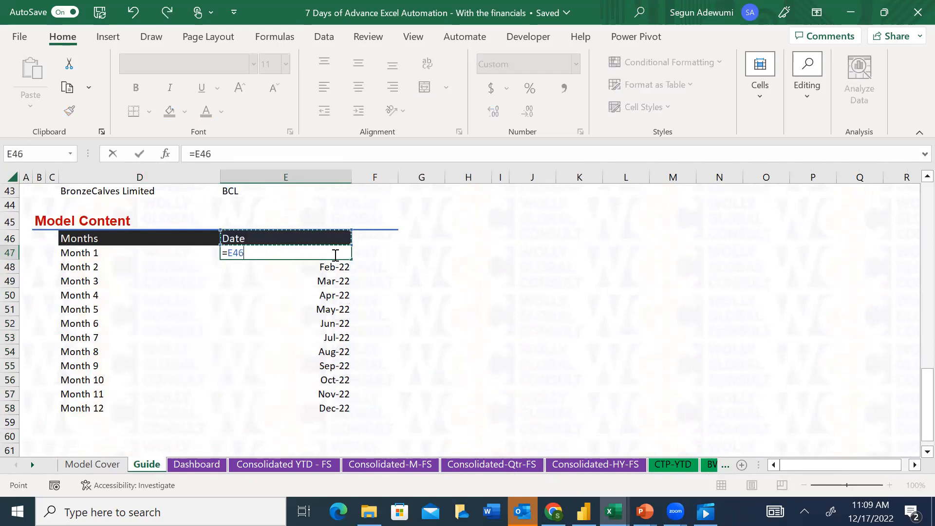
key(Up)
key(Up)
key(Up)
key(Up)
key(Up)
key(Up)
key(Up)
key(Up)
key(Up)
key(Up)
key(Up)
key(Up)
key(Up)
key(Up)
key(Up)
key(Up)
key(Up)
key(Up)
key(Up)
key(Up)
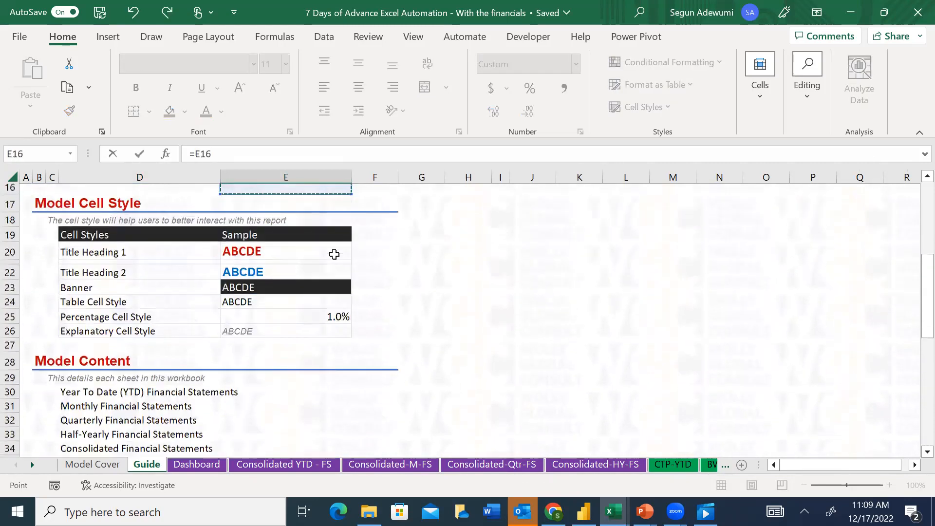
key(Up)
key(Up)
key(Up)
key(Down)
key(Down)
key(Down)
key(Down)
key(Down)
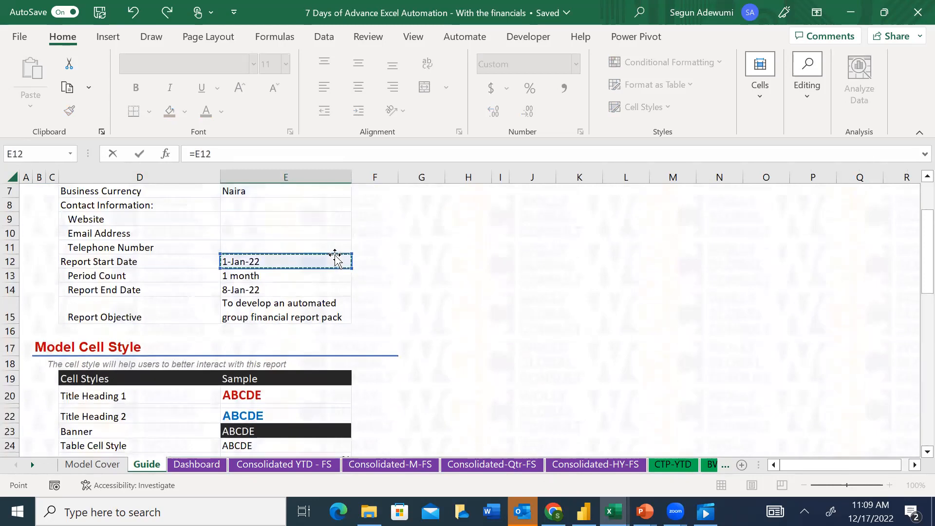
key(Return)
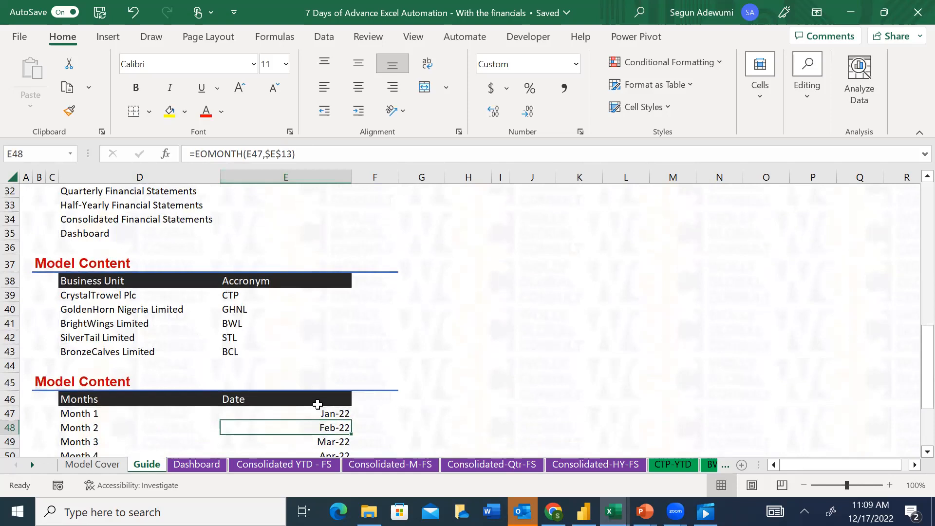
Examine the EOMONTH date formulas for the months after Month 1 on the Guide sheet, and return to G5 on Consolidated YTD - FS
key(Down)
key(Down)
key(Down)
key(Down)
key(Down)
key(Down)
key(Down)
key(Down)
key(Down)
key(Down)
key(Down)
key(Down)
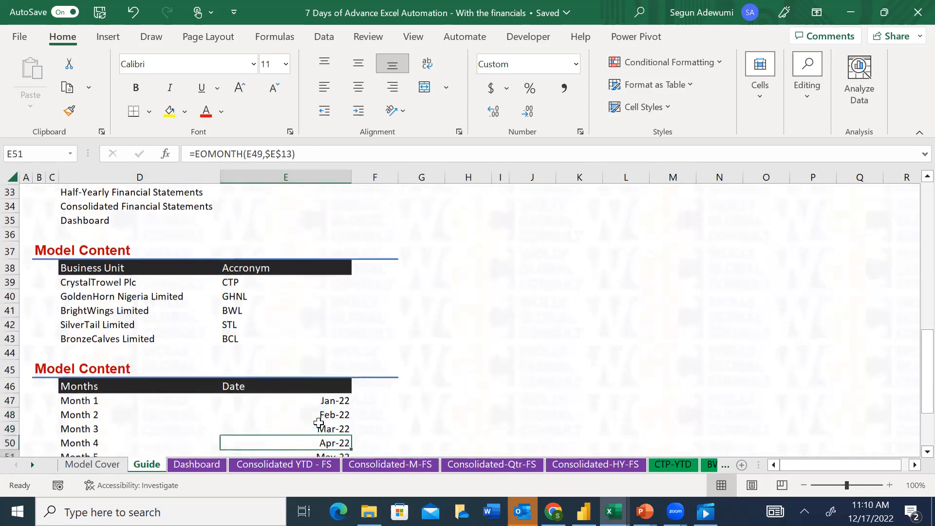
key(Up)
key(Up)
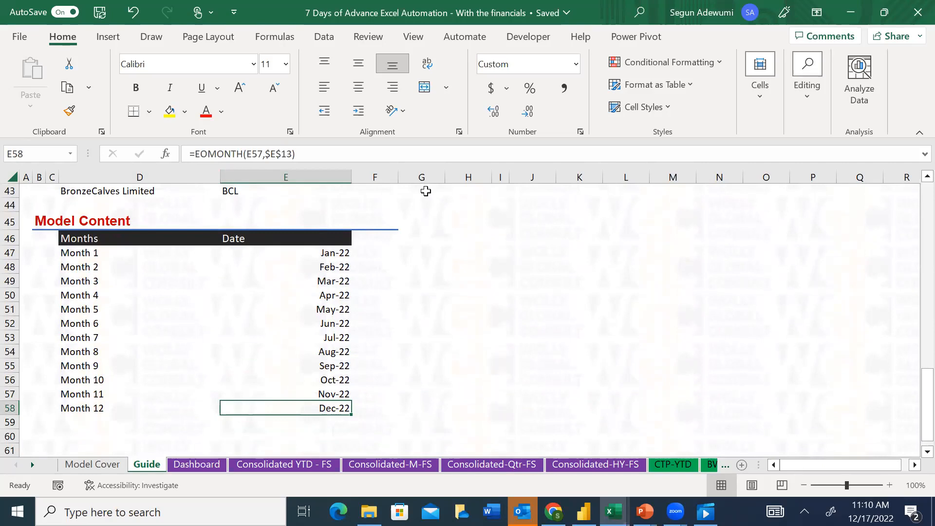
click(260, 463)
key(Left)
key(Left)
key(Right)
key(Right)
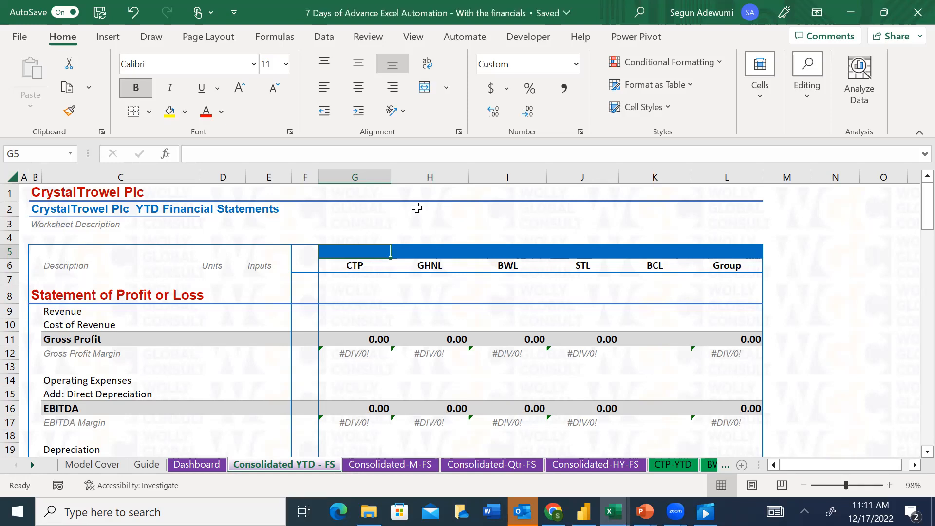
key(alt+Tab)
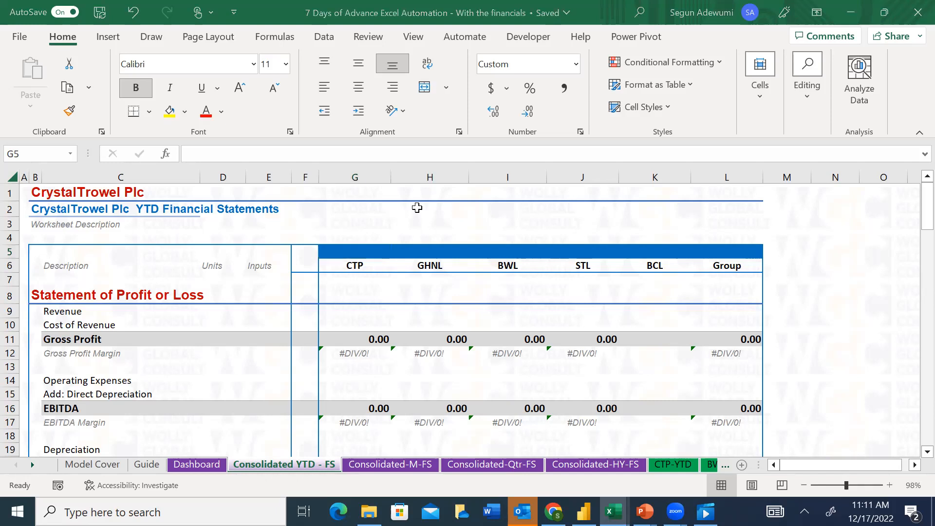
click(810, 33)
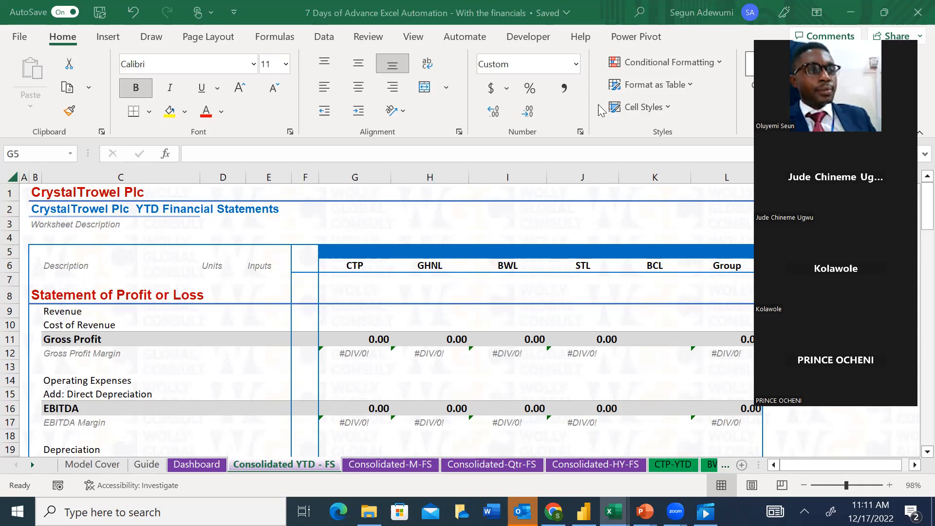
click(352, 251)
text(=)
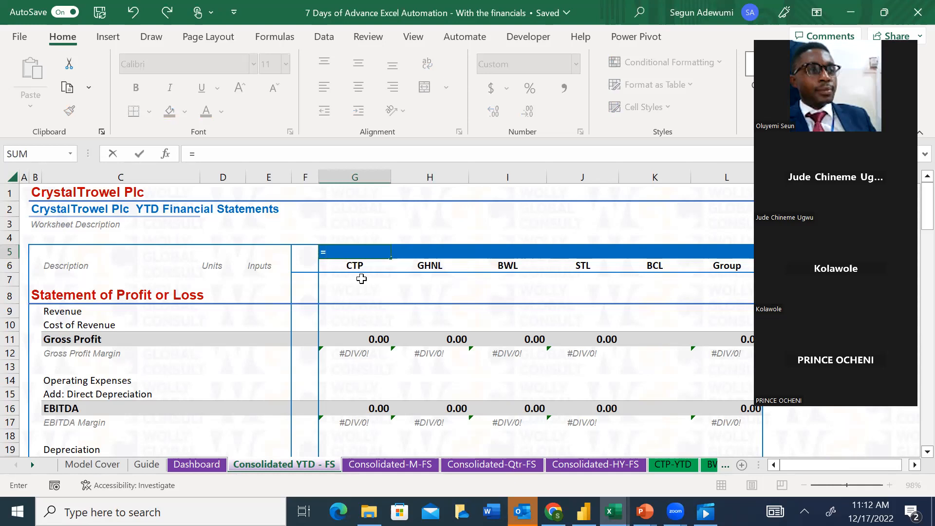
key(Escape)
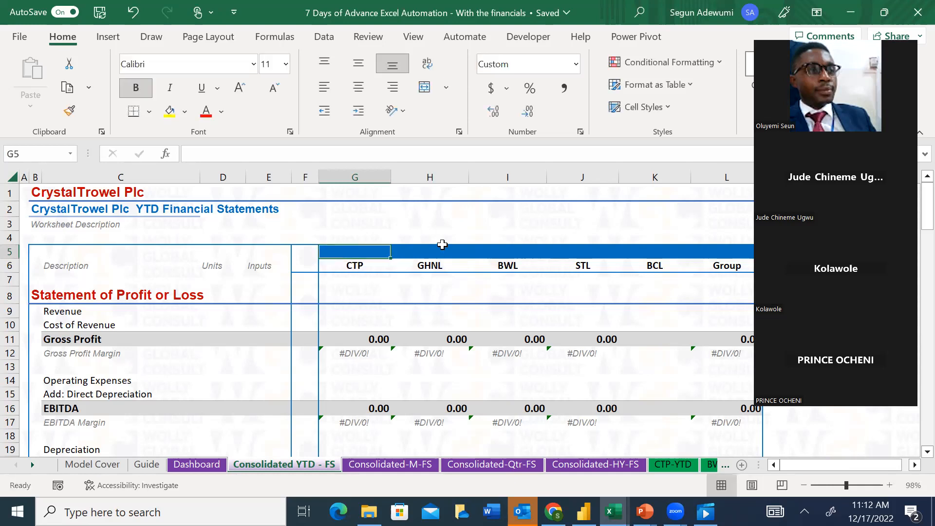
click(394, 229)
click(349, 250)
drag(372, 315, 644, 331)
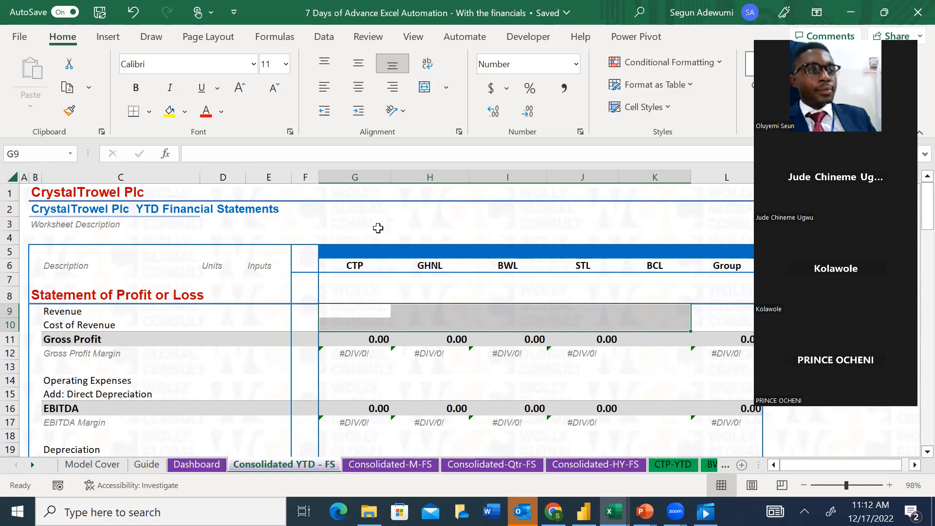
click(357, 250)
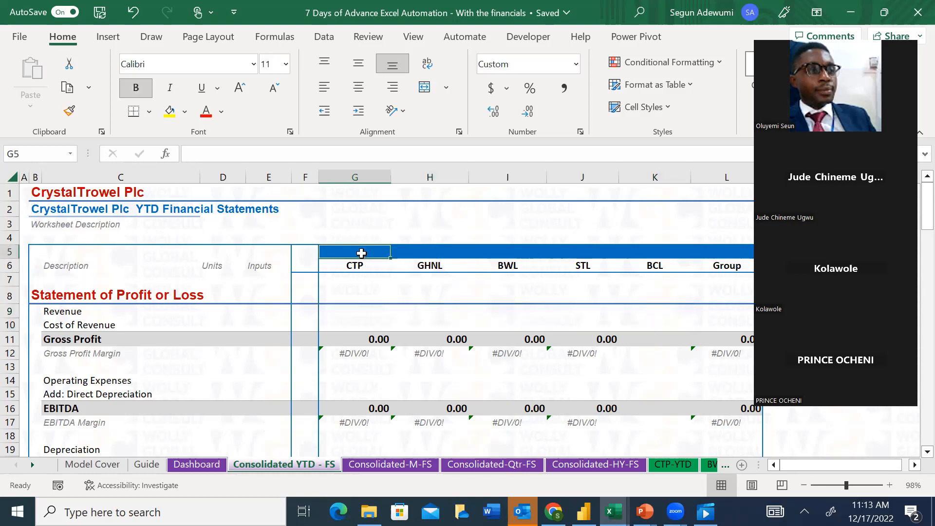
drag(362, 253, 681, 261)
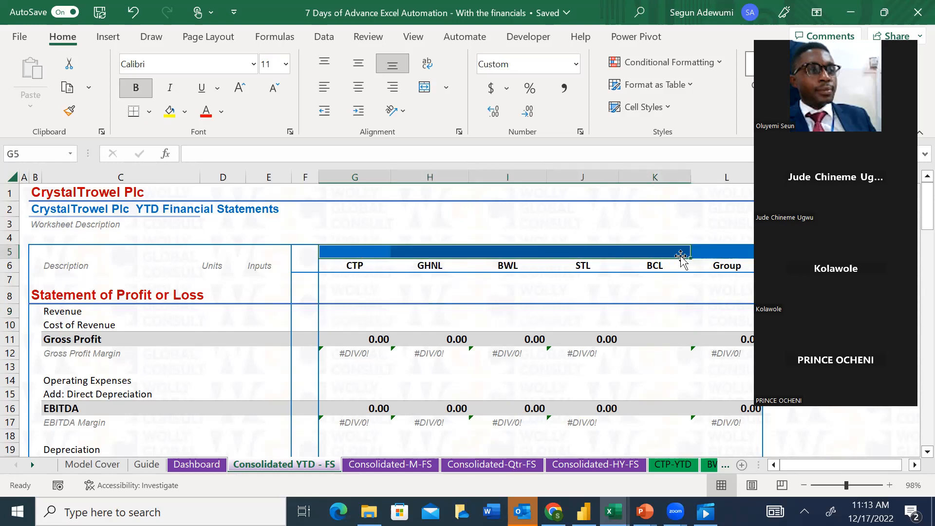
click(347, 253)
drag(387, 251, 575, 250)
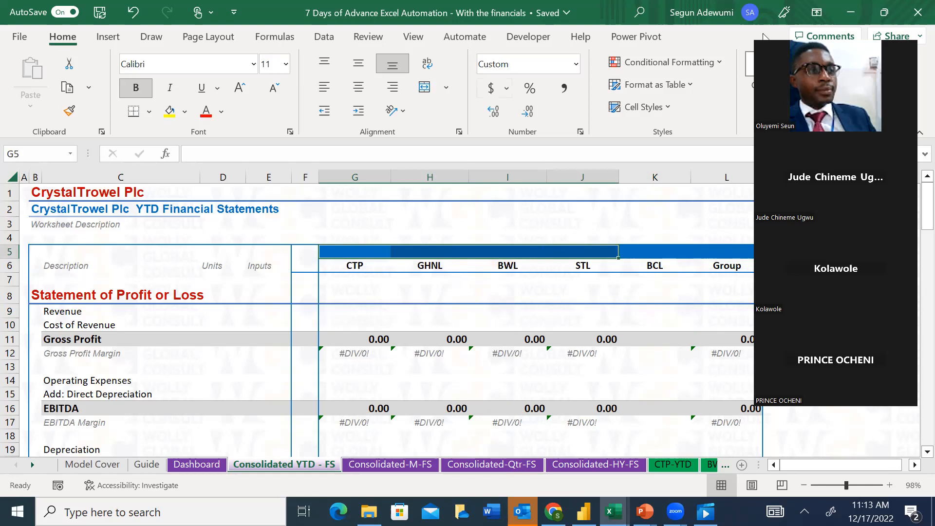
Begin an IF formula with a nested AND in G5 above CTP, and expand the formula bar for a long entry
click(357, 250)
key(Left)
key(Left)
key(Right)
key(Right)
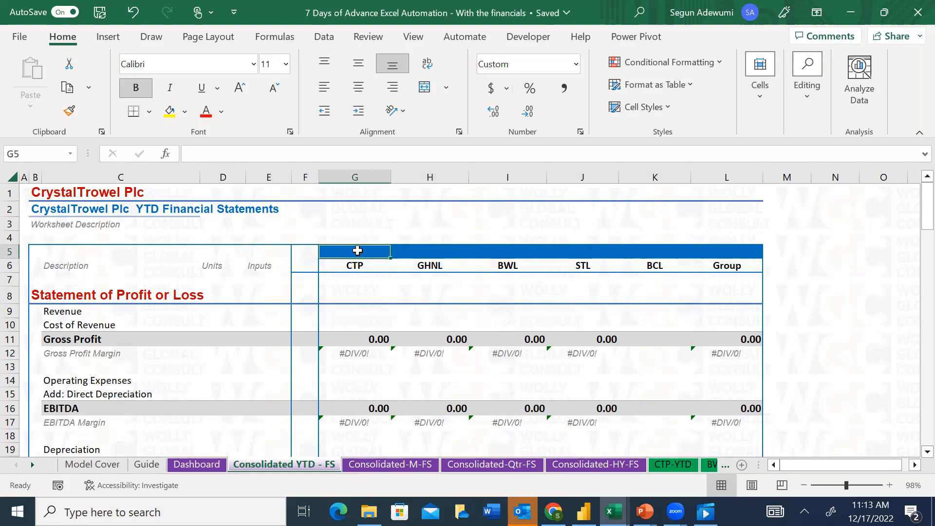
text(=)
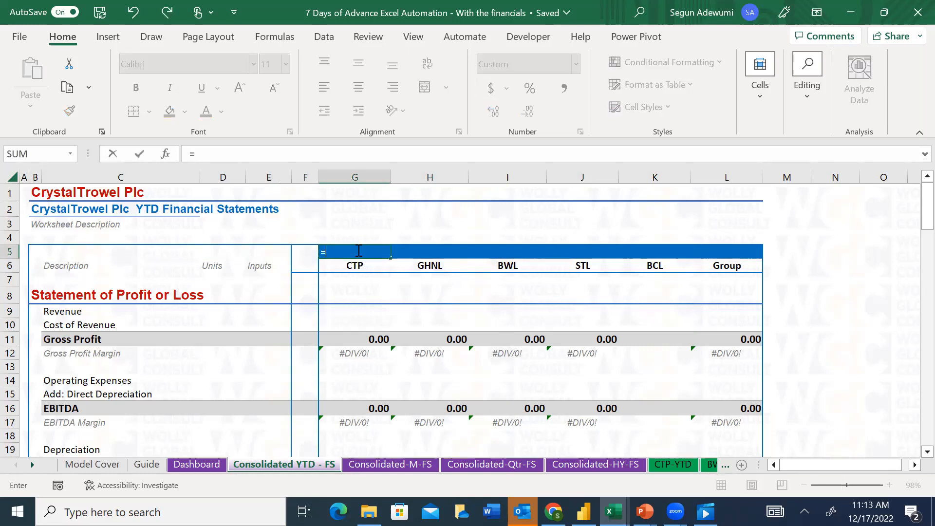
text(if)
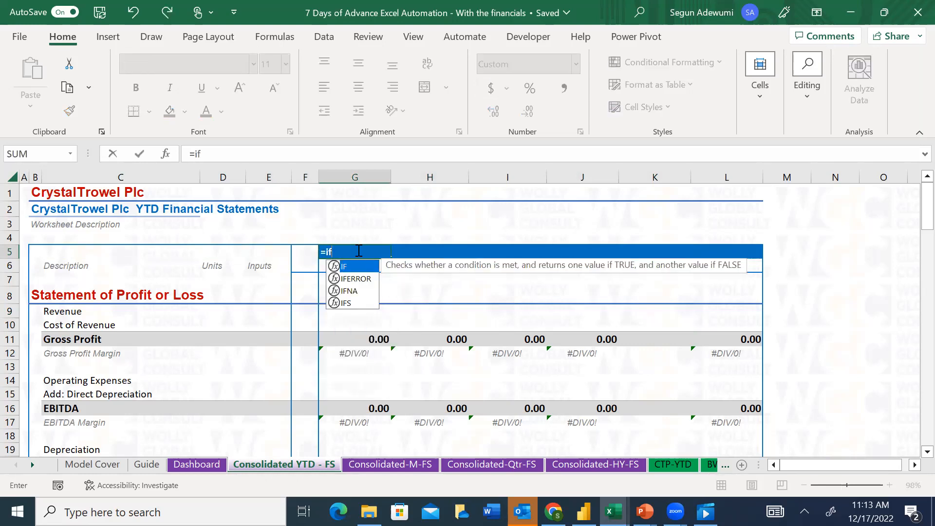
text(1)
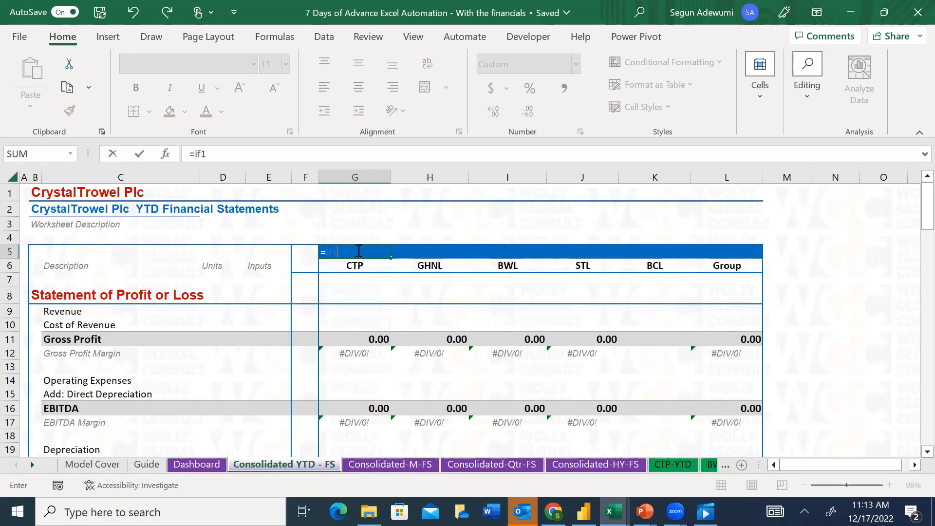
click(222, 155)
key(BackSpace)
text(()
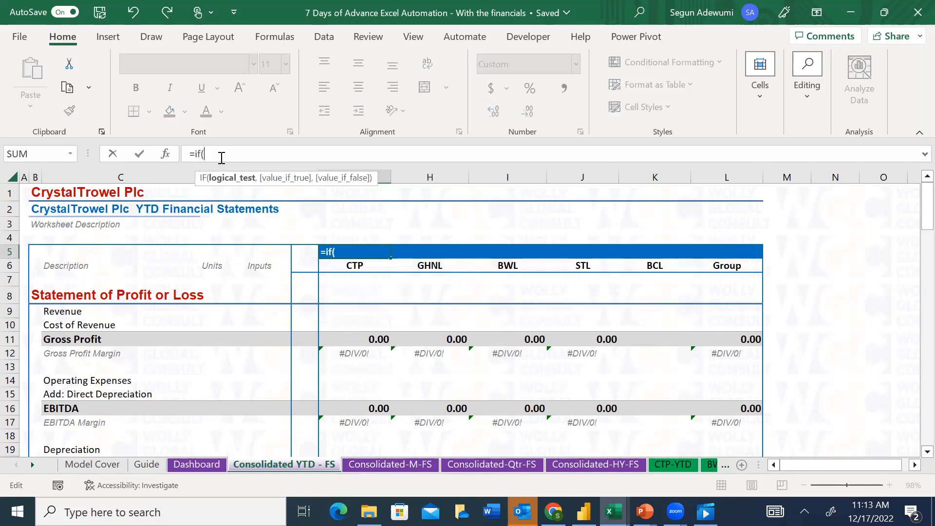
click(922, 154)
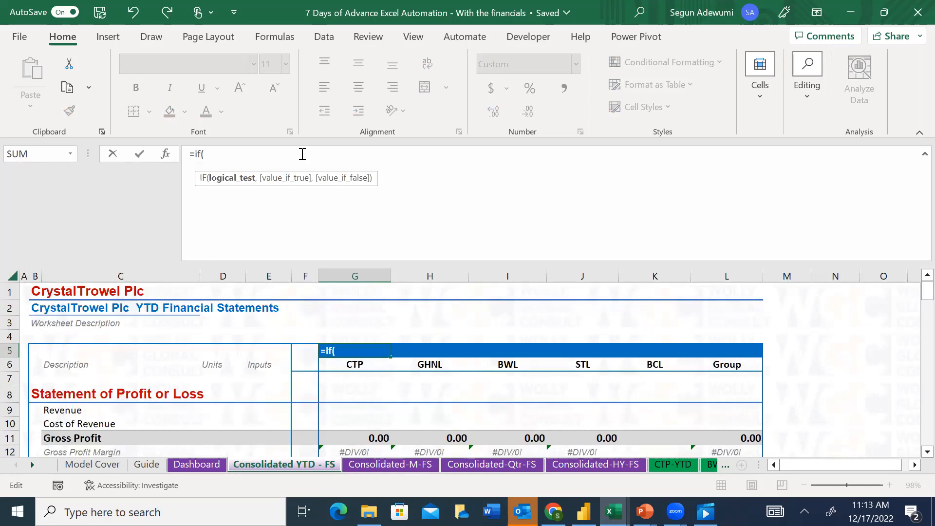
text(and)
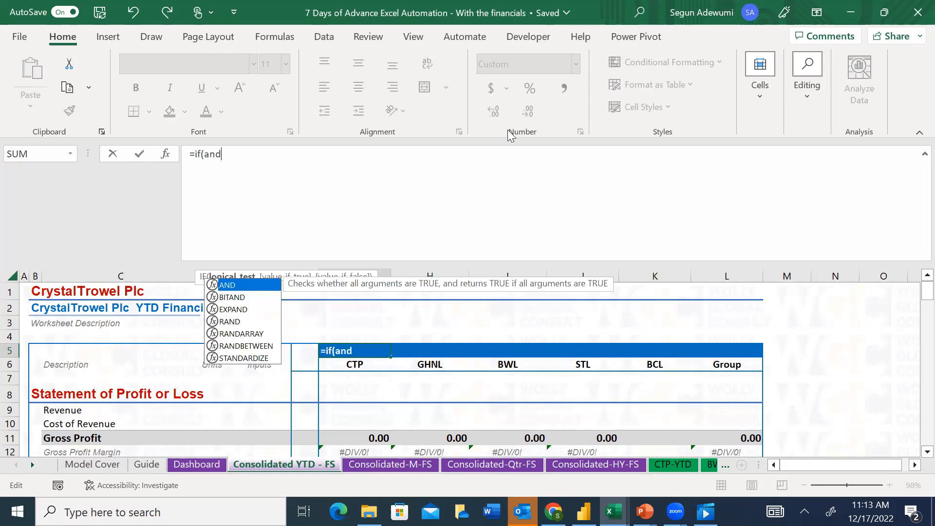
Switch to Chrome and leave the open WhatsApp page, and back in Excel cancel the unfinished formula in G5
click(554, 512)
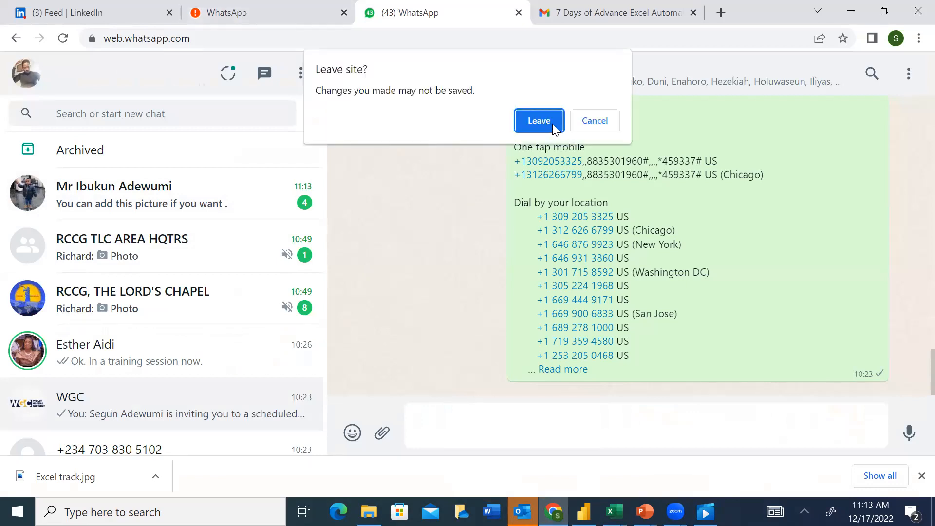
click(543, 122)
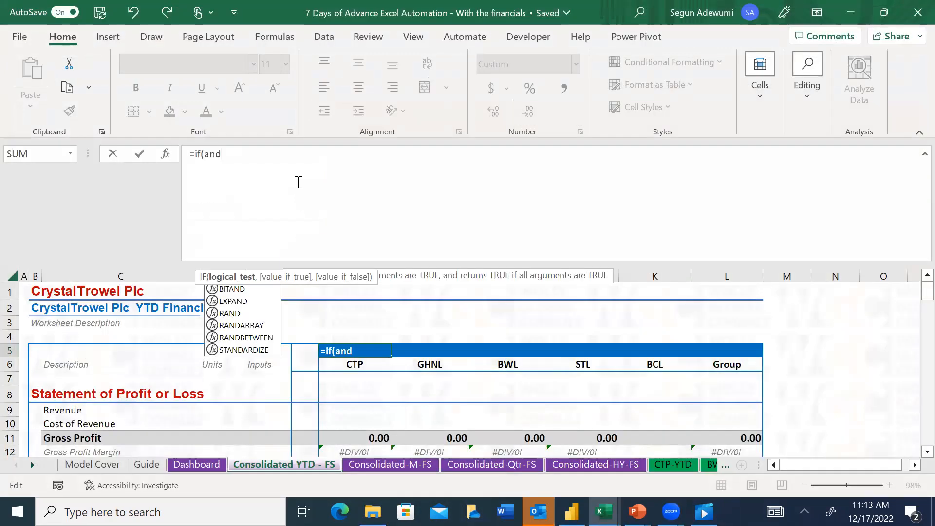
key(Escape)
click(268, 163)
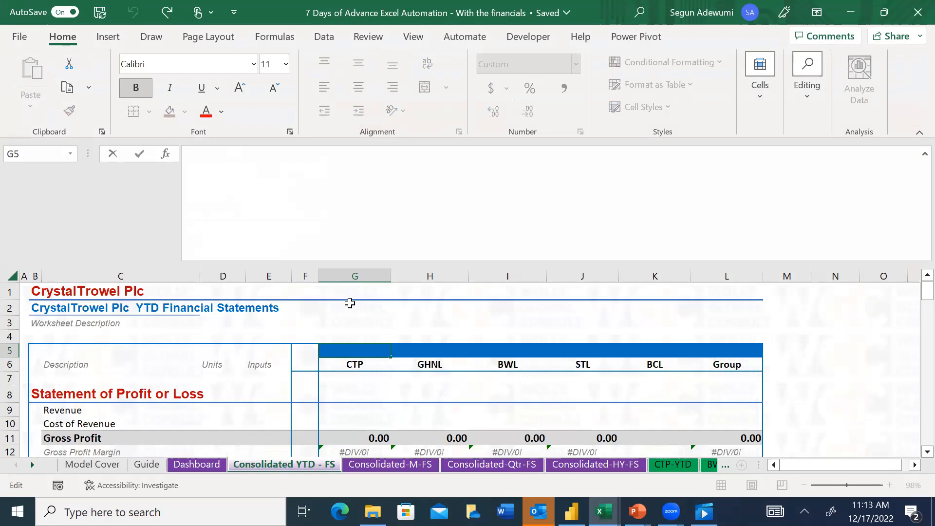
Start an IF formula in G5 of Consolidated YTD - FS with a nested AND test on TODAY()
click(359, 350)
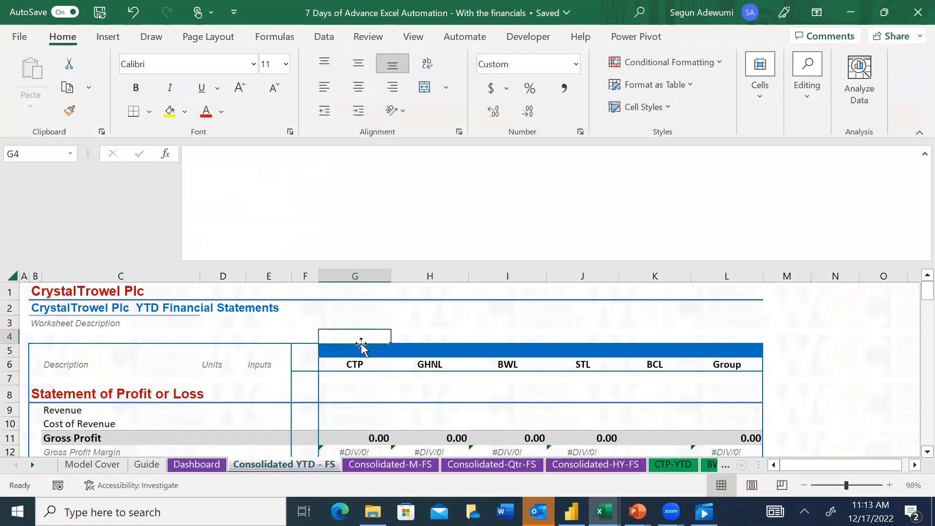
click(267, 206)
text(=)
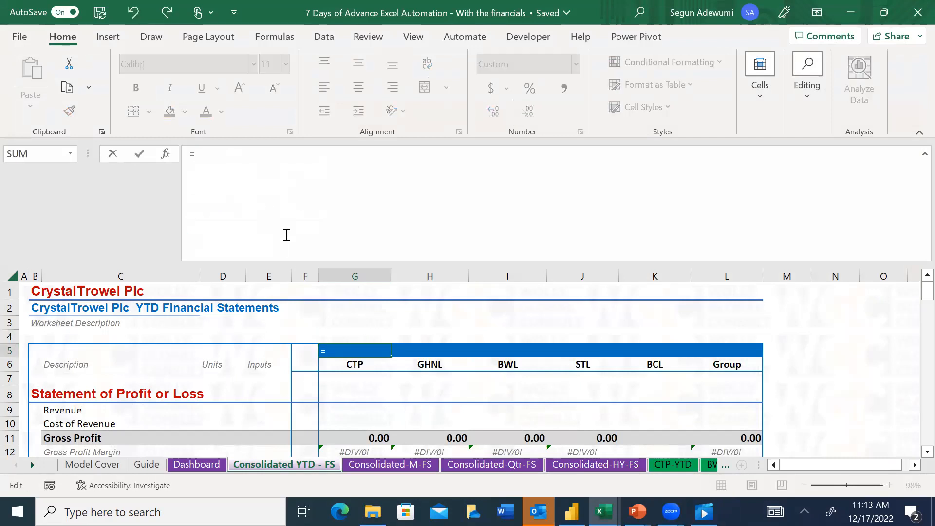
text(if)
key(Tab)
text(and)
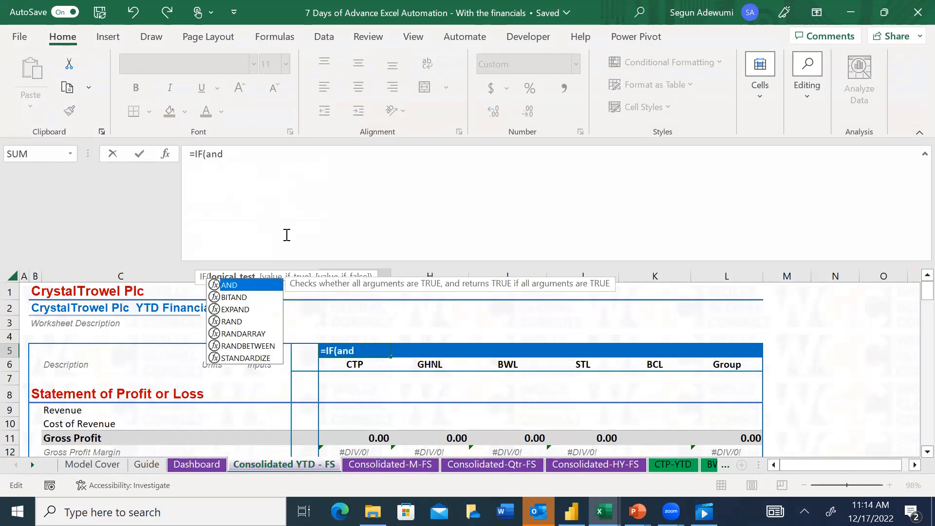
key(Tab)
text(tod)
key(Tab)
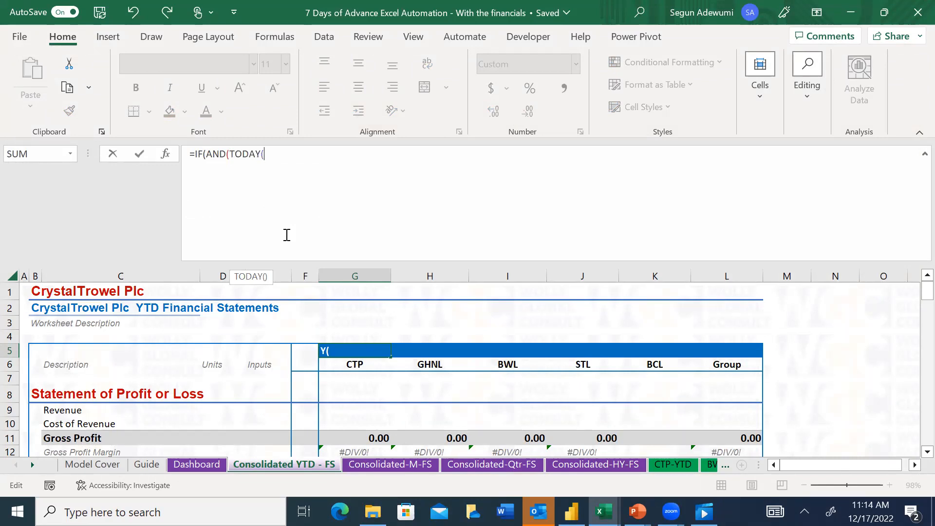
text())
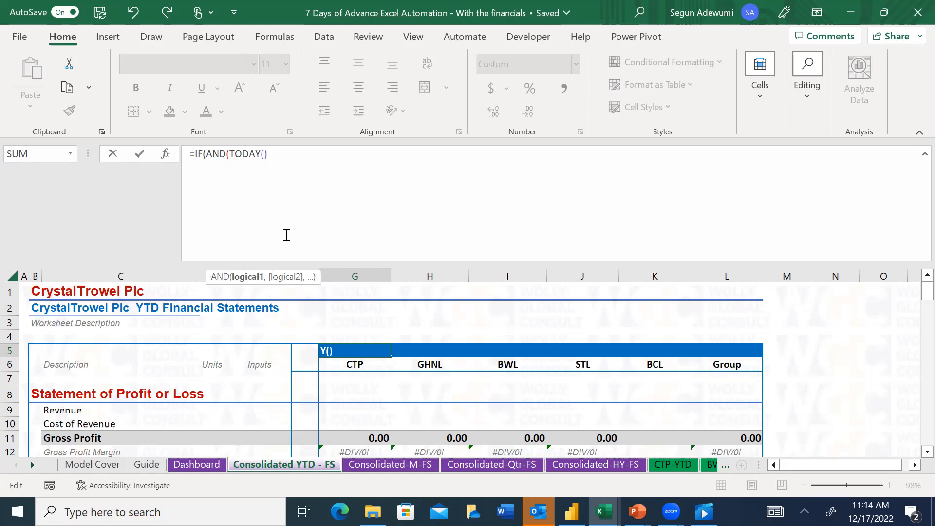
text(>=)
Complete the AND function's first condition in G5 as TODAY()>=Guide!$E$47, using the Month 1 date as an absolute reference
click(148, 469)
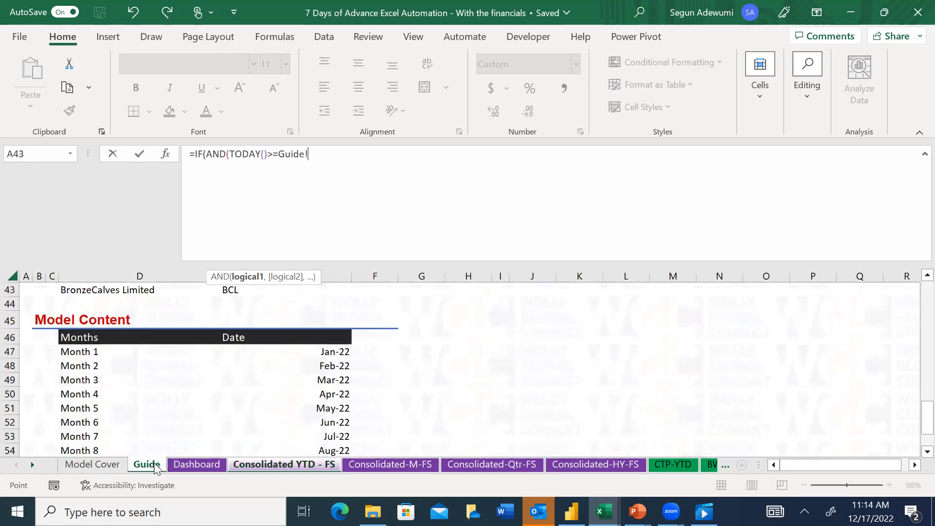
click(331, 355)
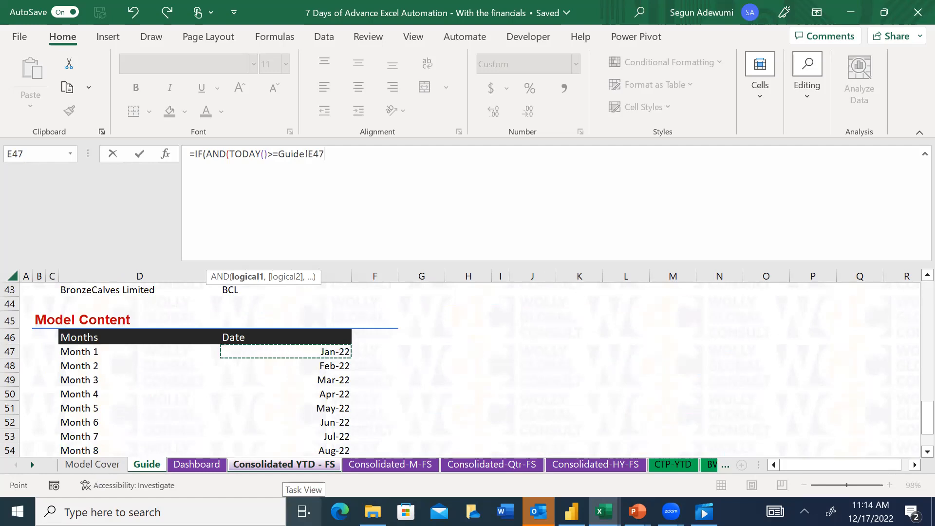
key(F4)
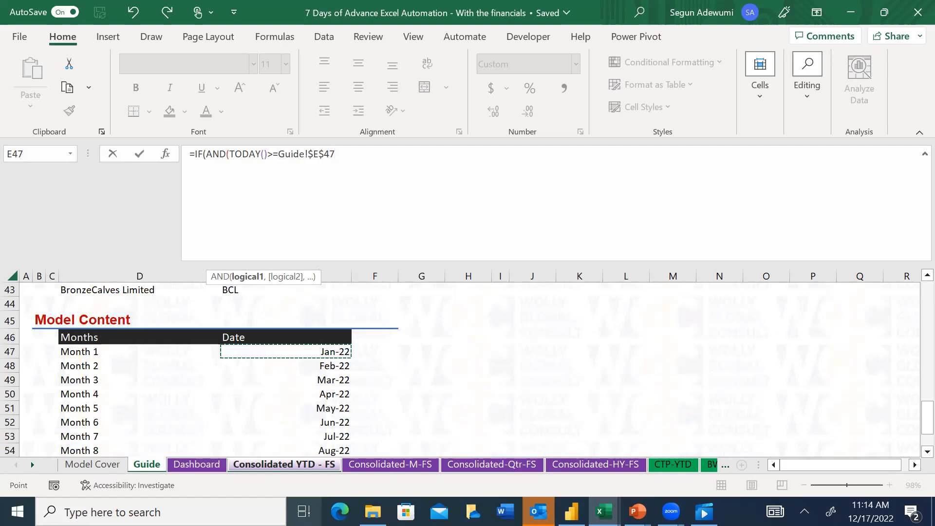
text(,)
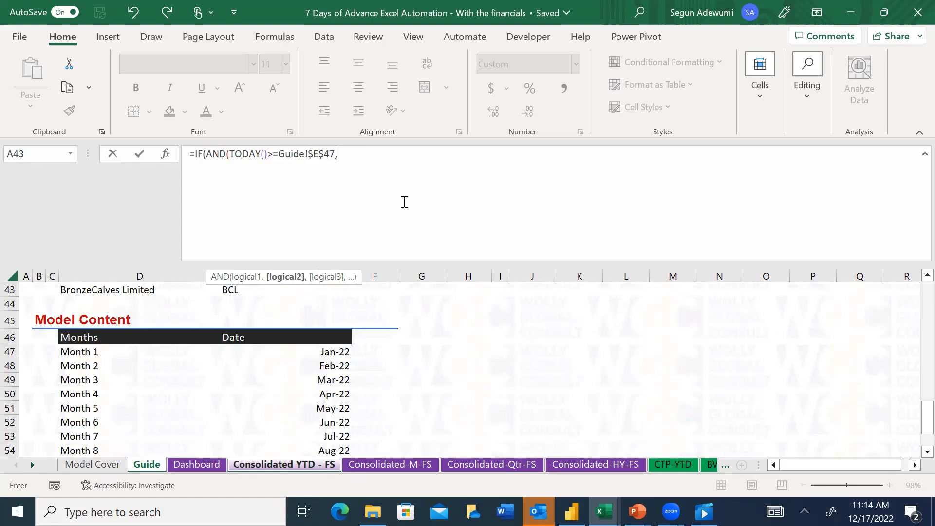
Add TODAY()<Guide!E48 as the second AND condition, using the Month 2 date, and close the logical test
text(tod)
key(Tab)
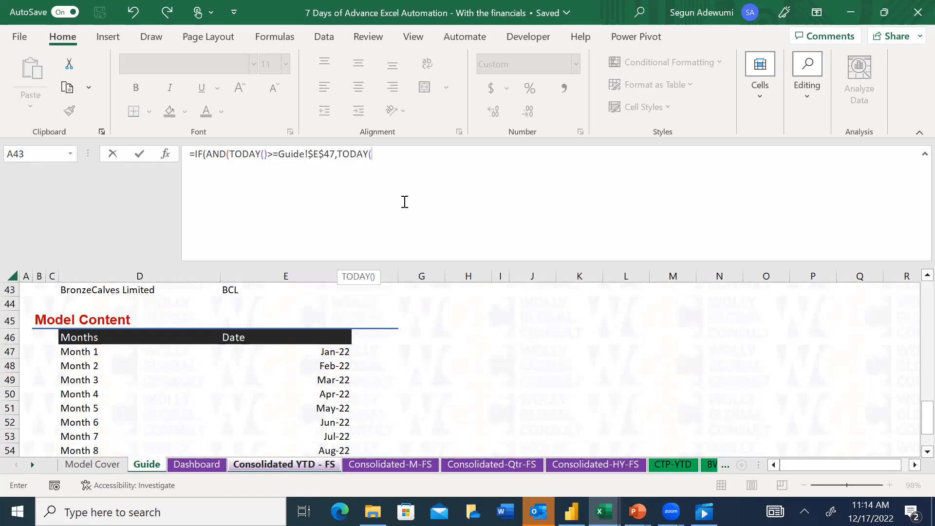
text()<)
click(342, 366)
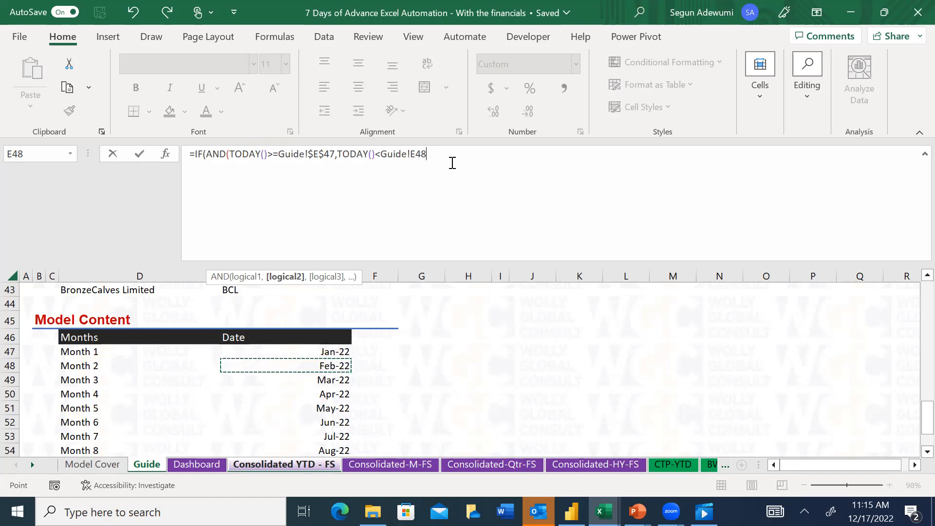
text())
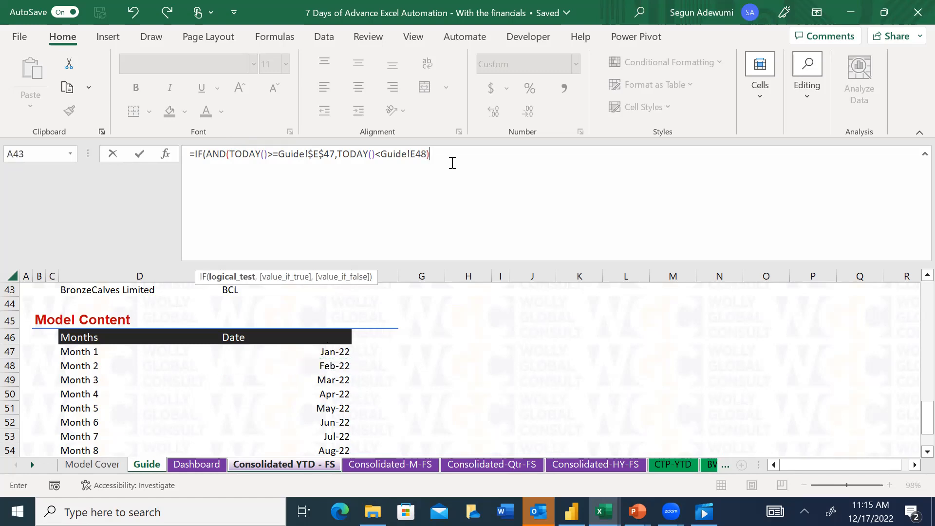
text(,)
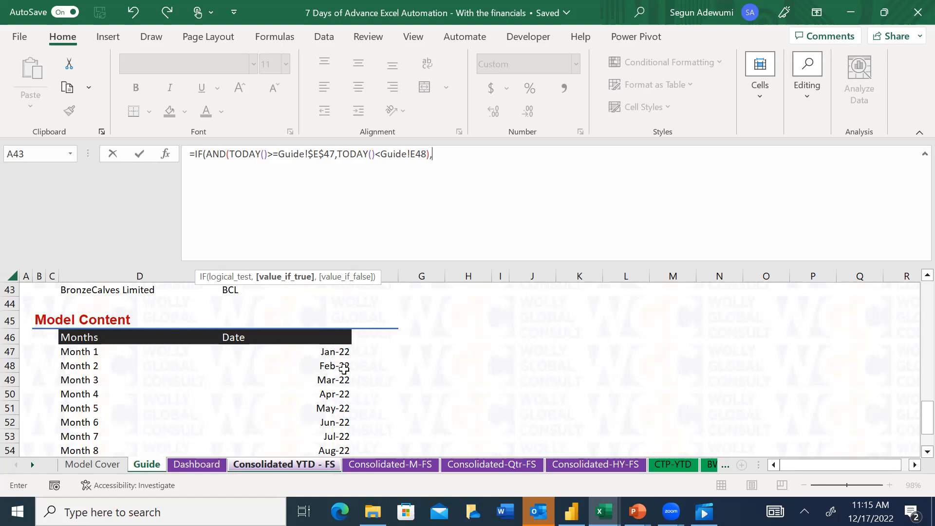
Return Guide!$E$47 if true and Guide!$E$48 if false, both as absolute references, and enter the formula in G5
click(336, 351)
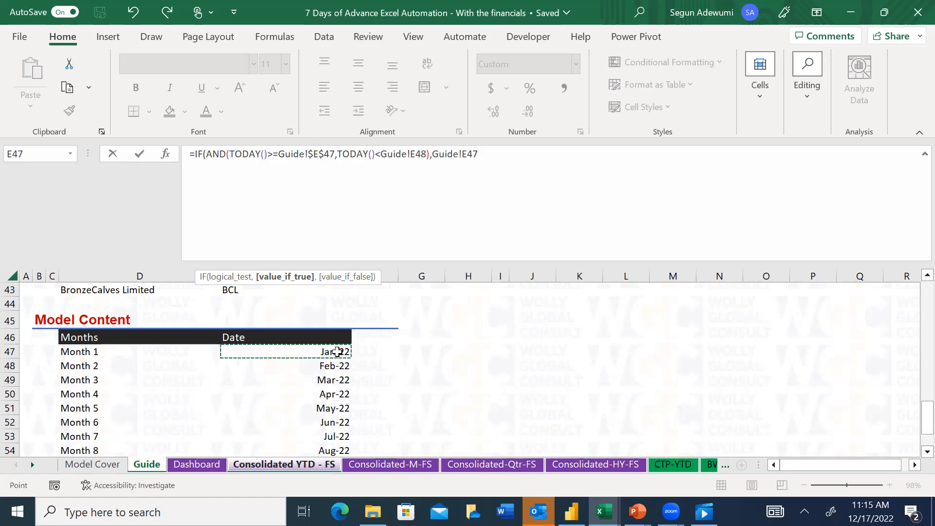
text(,)
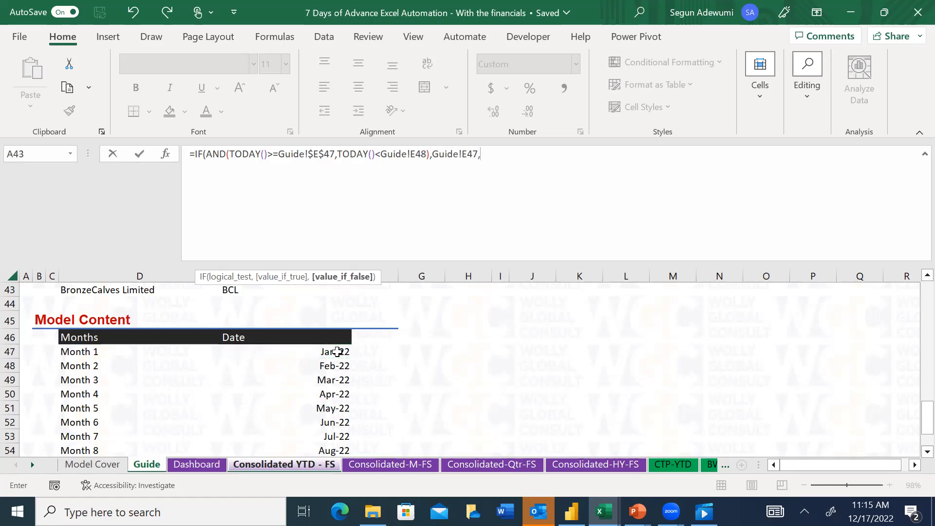
click(333, 369)
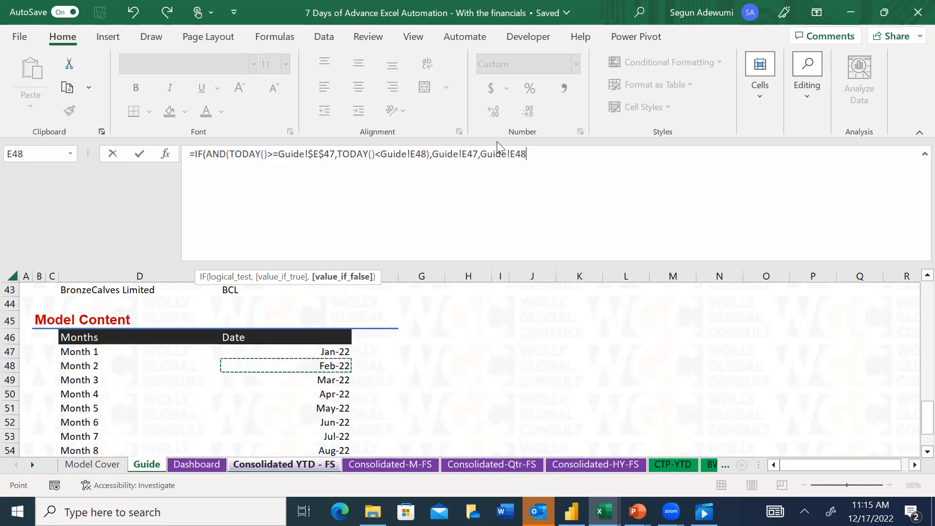
click(477, 158)
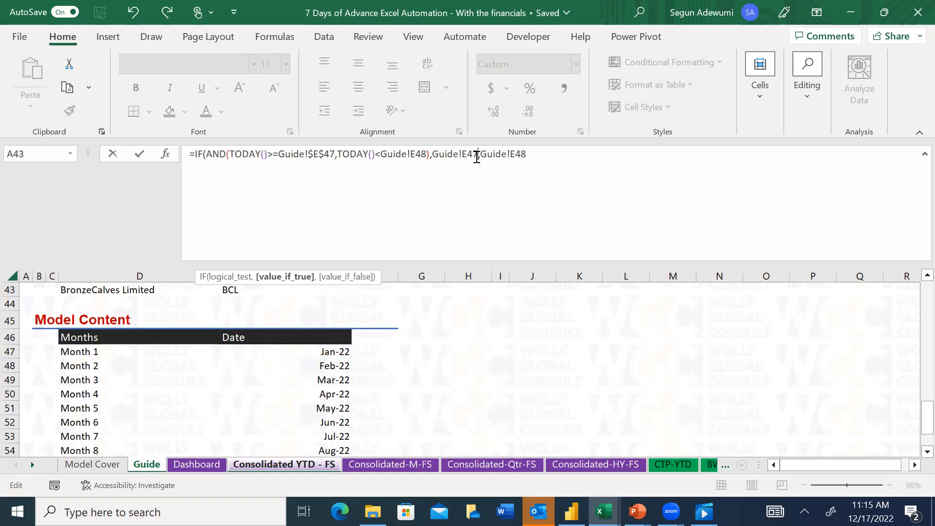
key(F4)
click(563, 149)
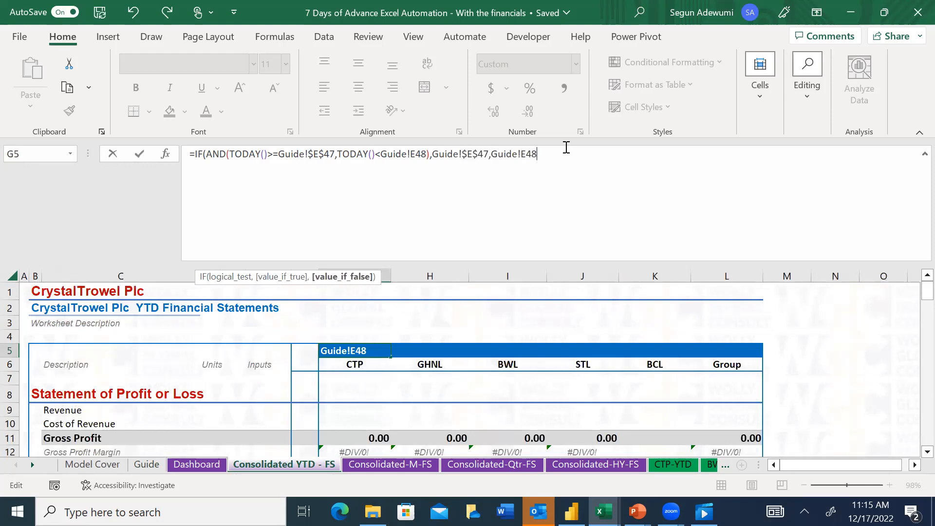
key(F4)
text())
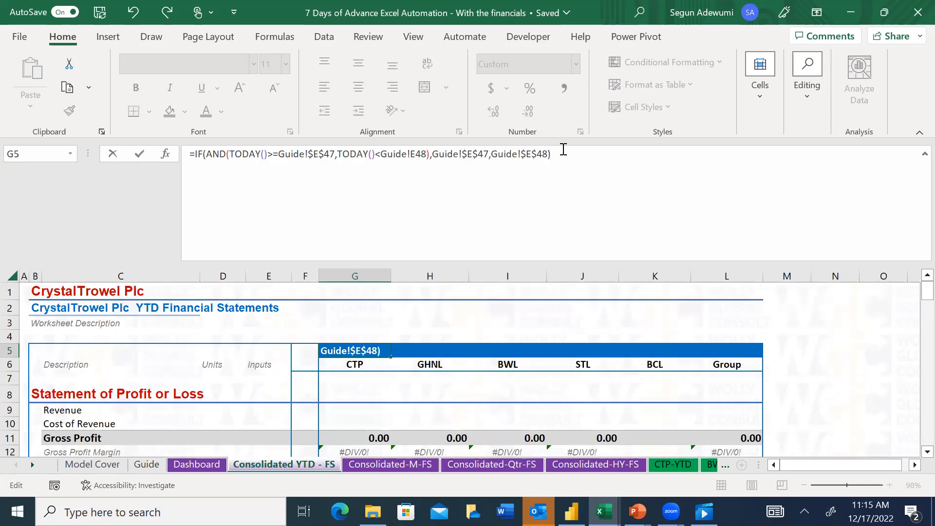
key(ctrl+Return)
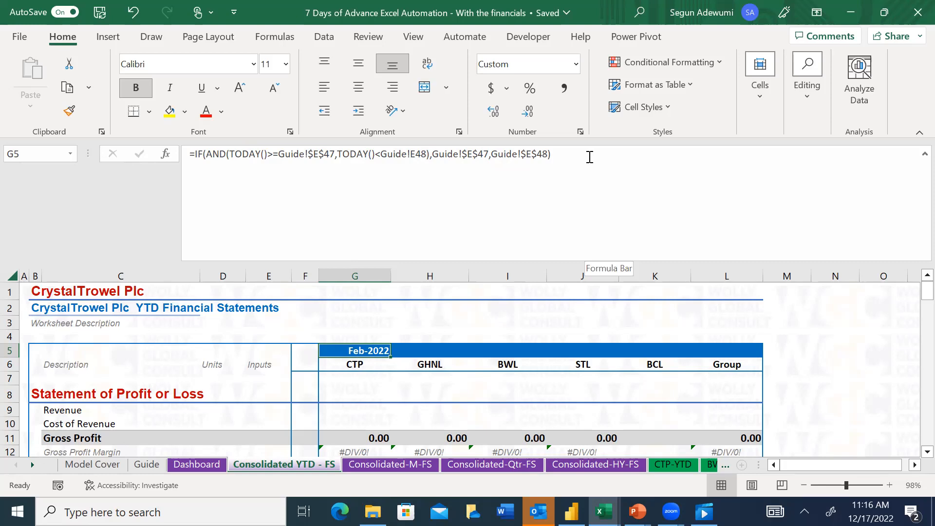
Try to extend the G5 formula with a further IF and nested AND after Guide!$E$48
click(561, 153)
key(BackSpace)
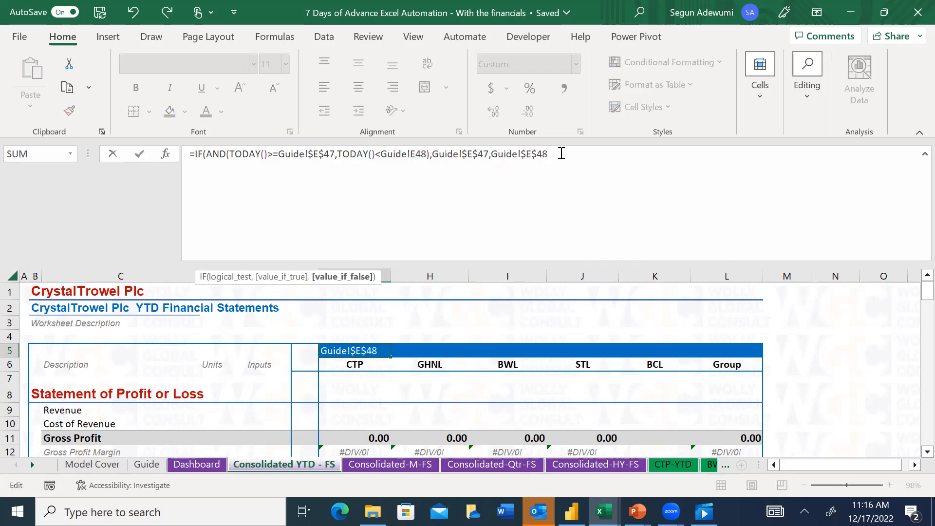
text(,if)
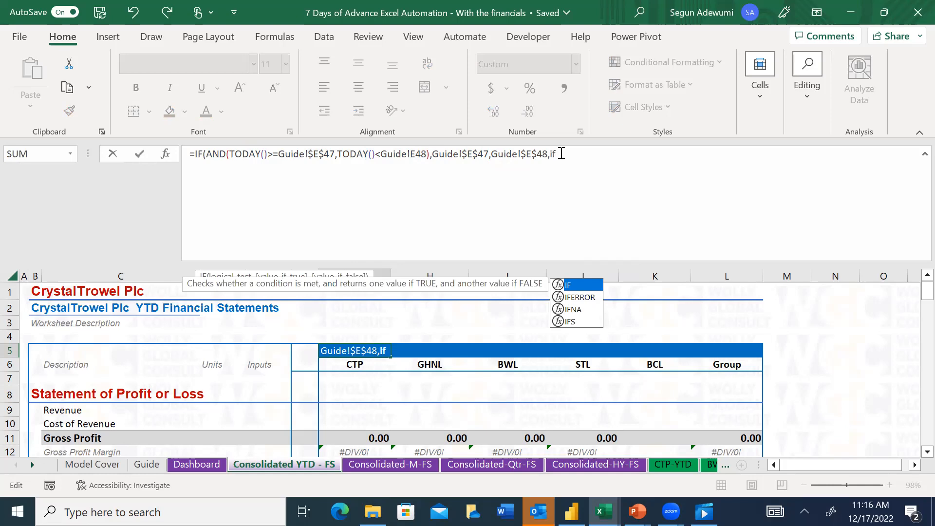
key(Tab)
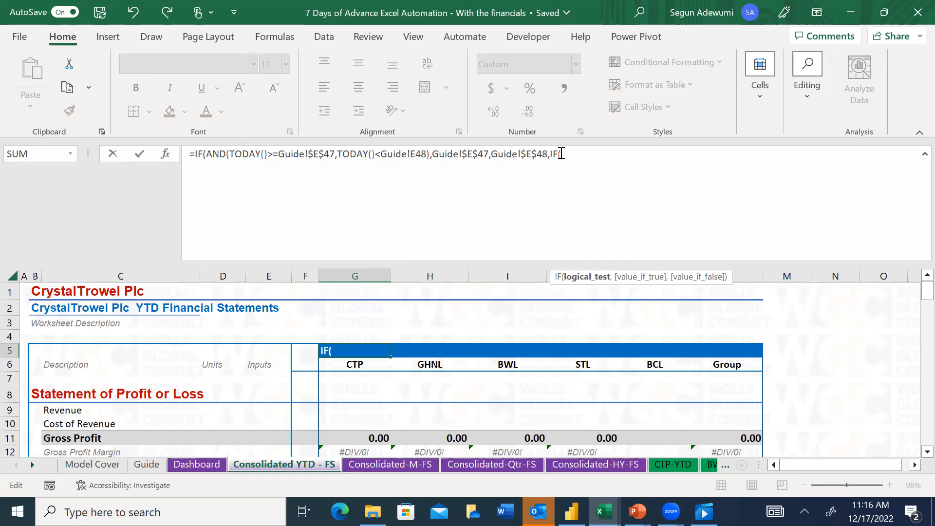
text(and)
key(Tab)
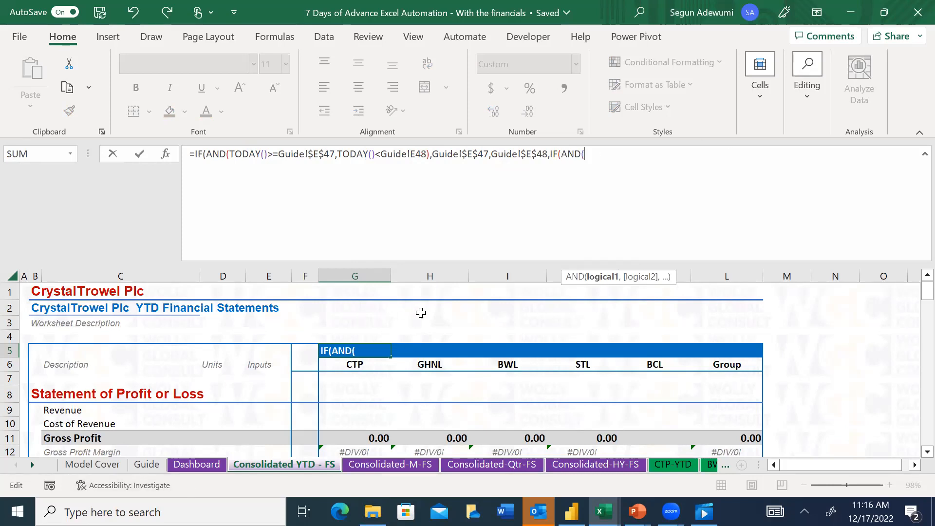
Try TODAY()>=Guide!$E$48 as the first condition of the added AND, using the Month 2 date
click(155, 464)
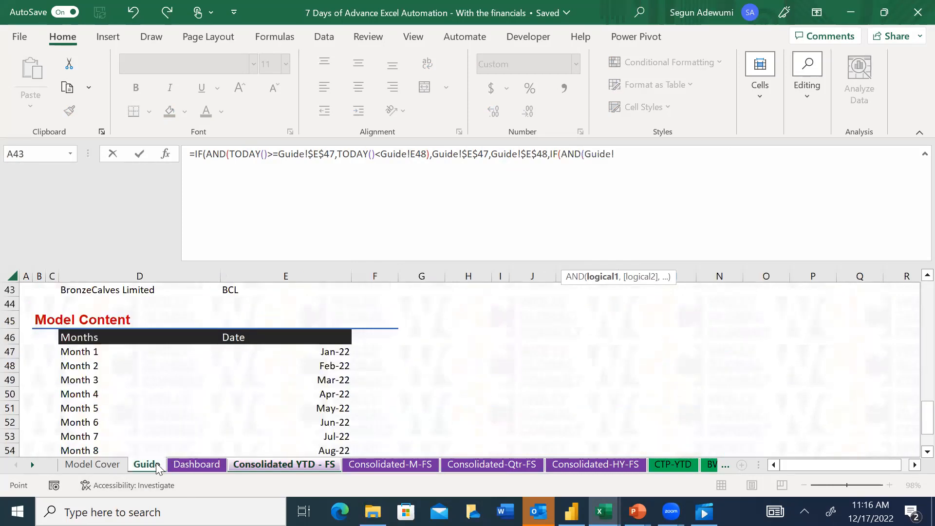
key(BackSpace)
key(BackSpace)
key(BackSpace)
key(BackSpace)
key(BackSpace)
key(BackSpace)
text(today)
key(Tab)
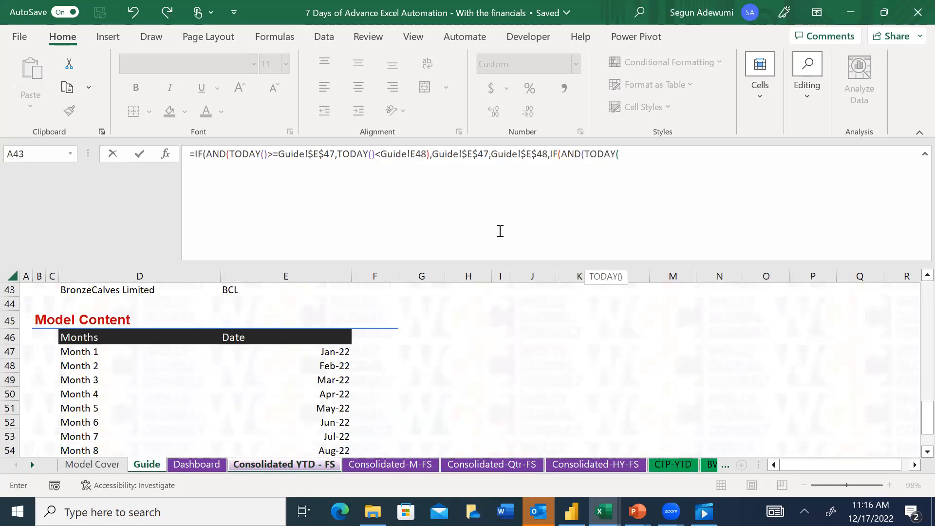
text()>)
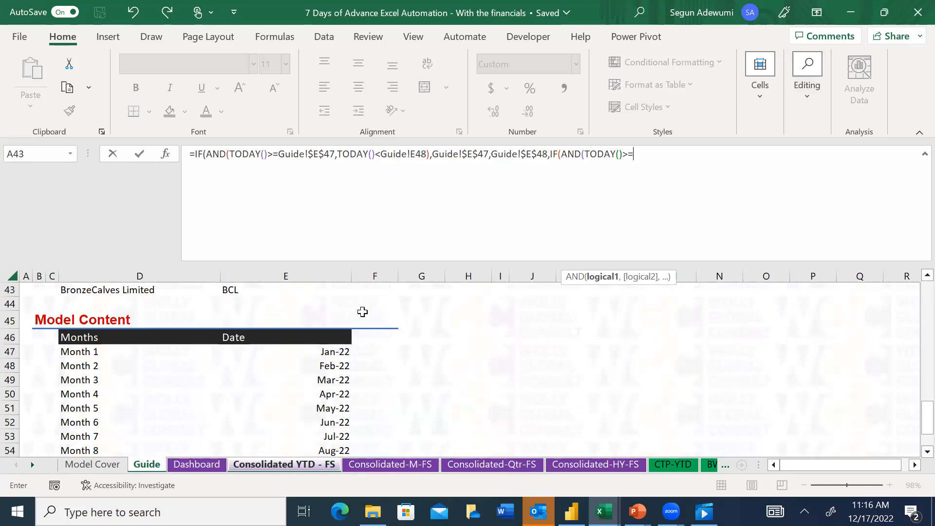
text(=)
click(330, 364)
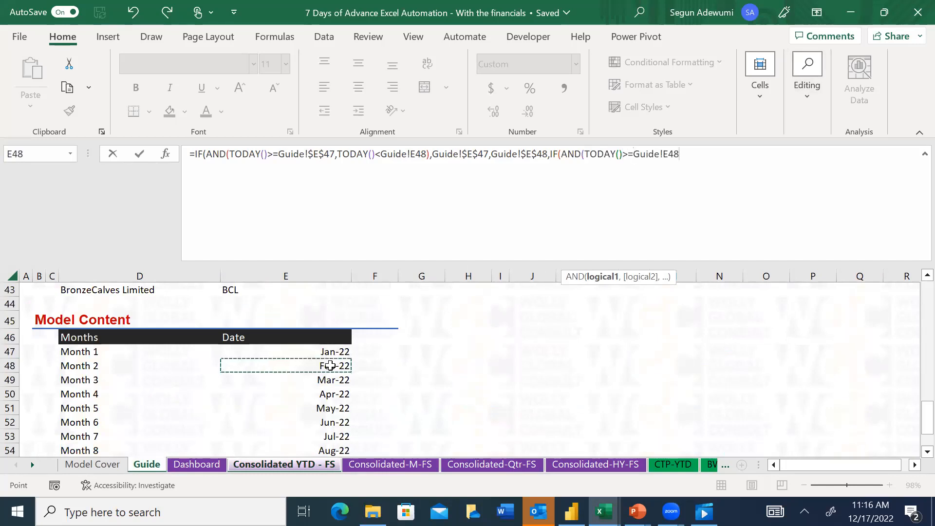
key(F4)
Try TODAY()<Guide!$E$49 as the added AND's second condition, using the Month 3 date, and close that test
text(,tod)
key(Tab)
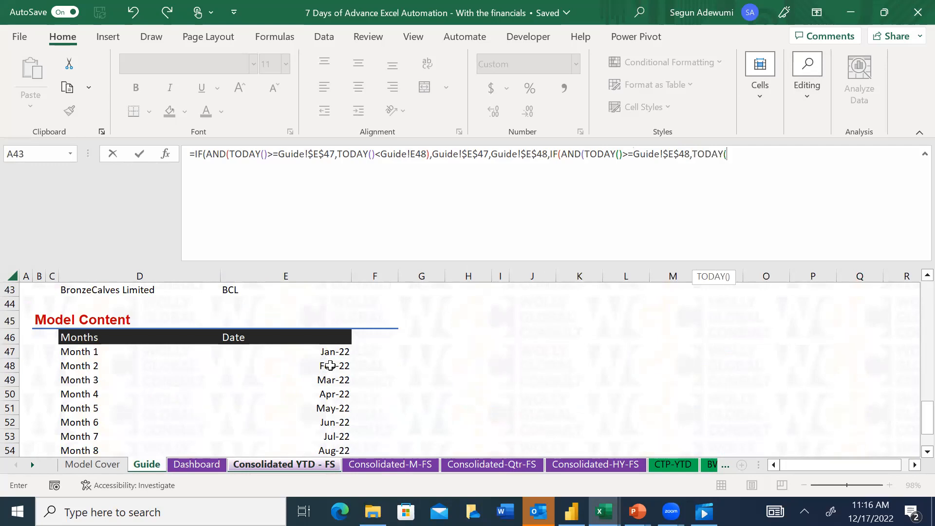
text()<)
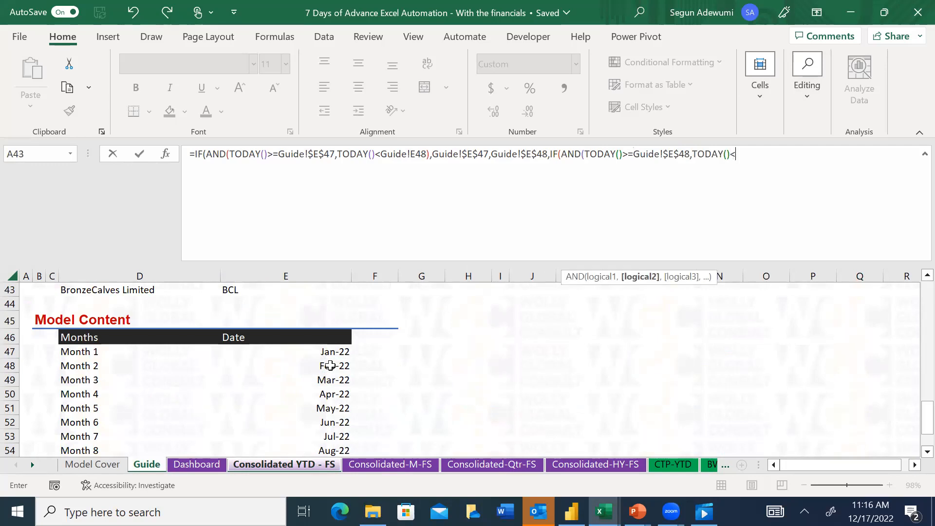
click(330, 381)
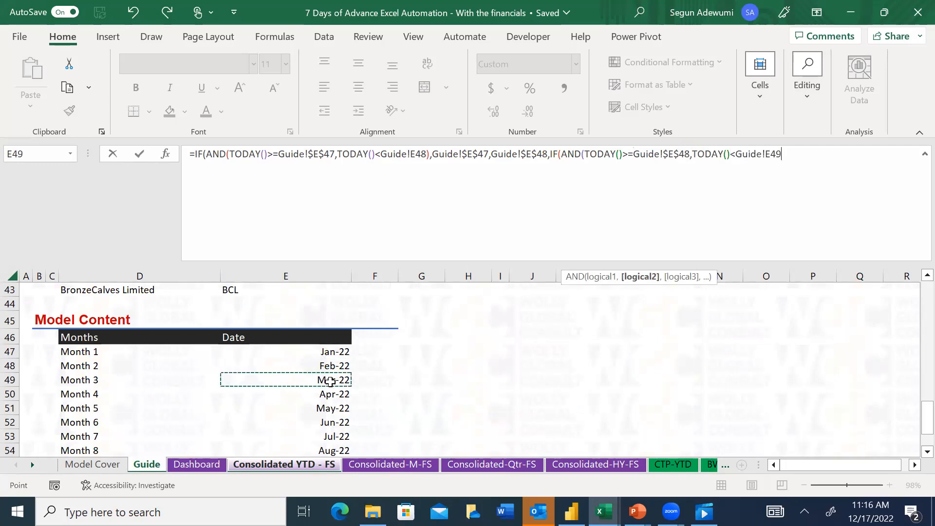
key(F4)
text(),)
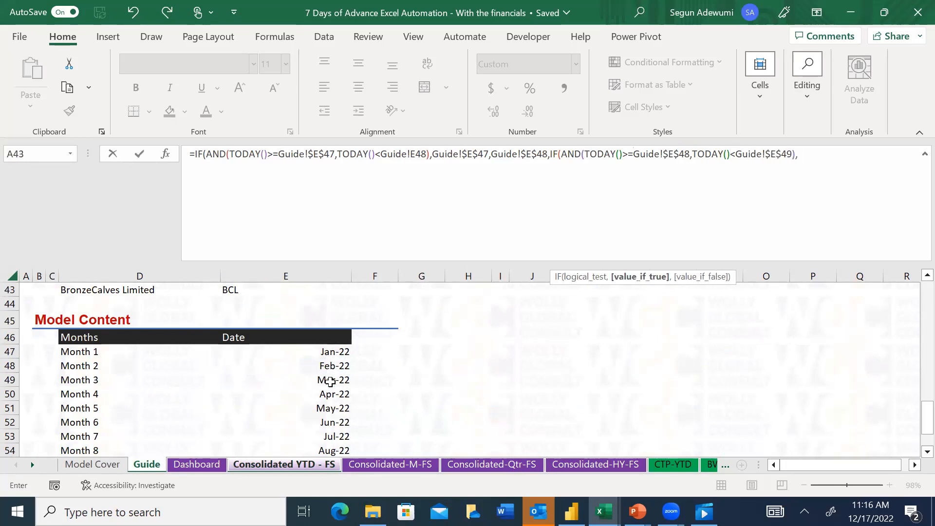
Try returning Guide!$E$48 if true and Guide!$E$49 if false from the added IF
click(333, 380)
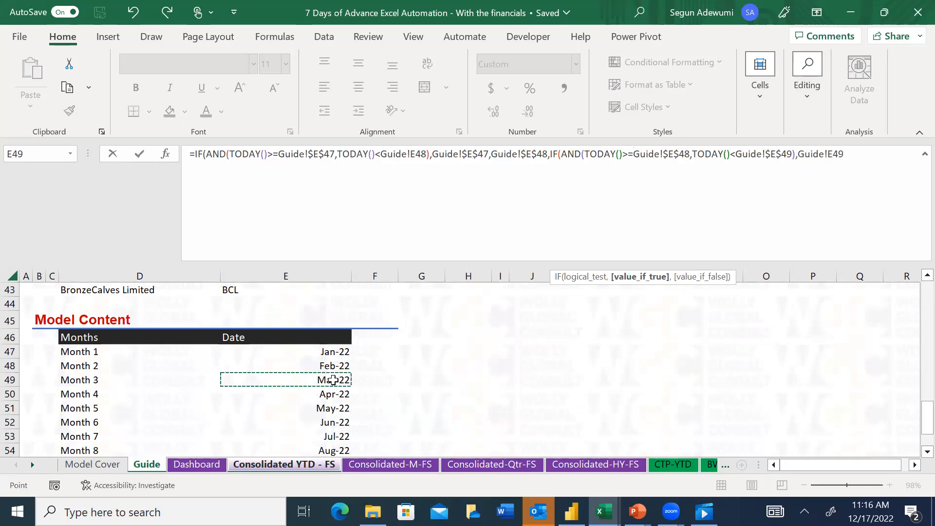
text(,)
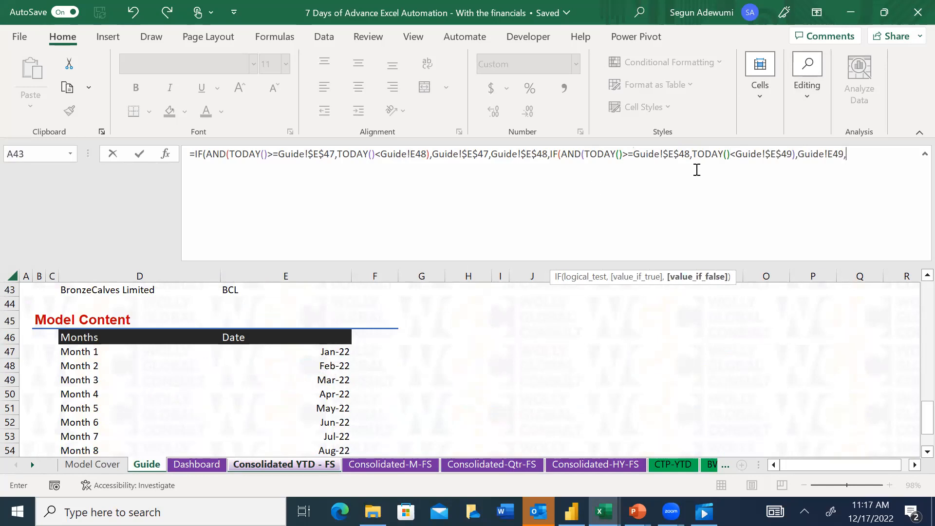
key(BackSpace)
key(BackSpace)
key(BackSpace)
key(BackSpace)
key(BackSpace)
key(BackSpace)
key(BackSpace)
key(BackSpace)
key(BackSpace)
key(BackSpace)
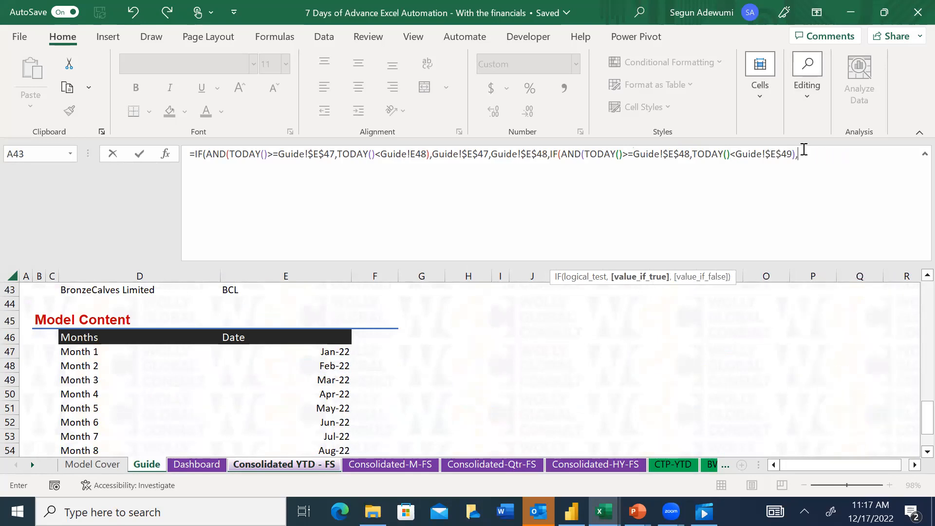
click(322, 364)
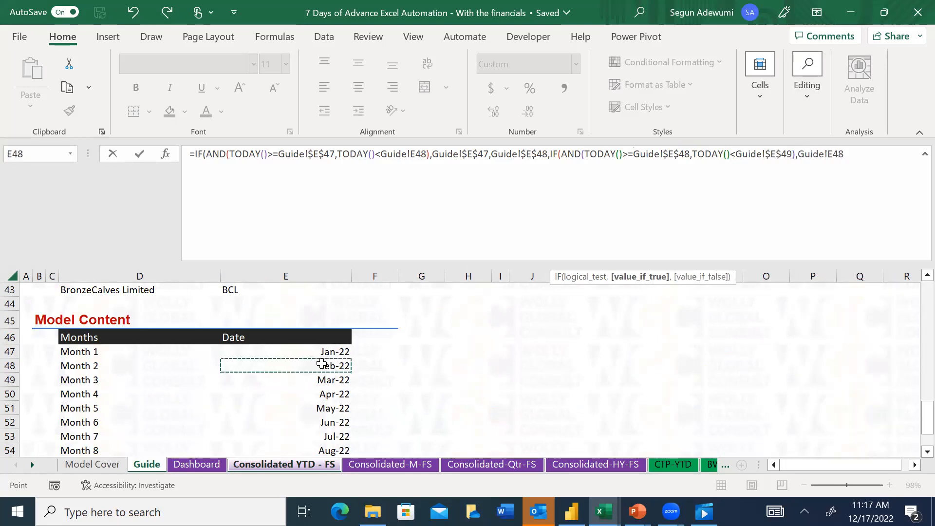
key(F4)
text(,)
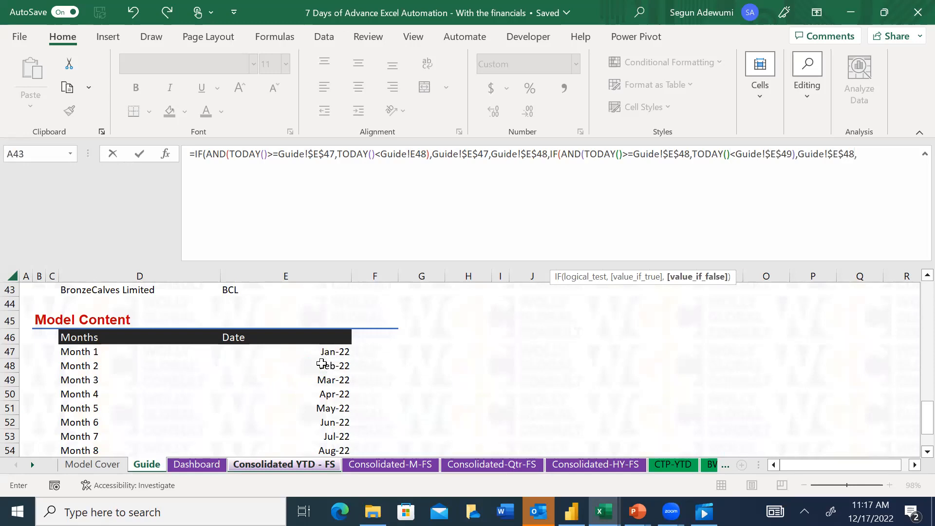
click(329, 384)
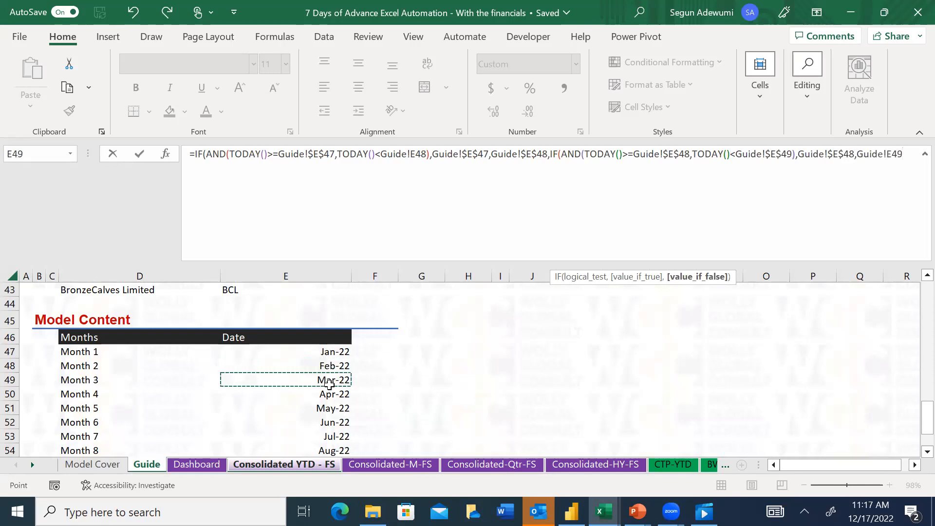
key(F4)
text())
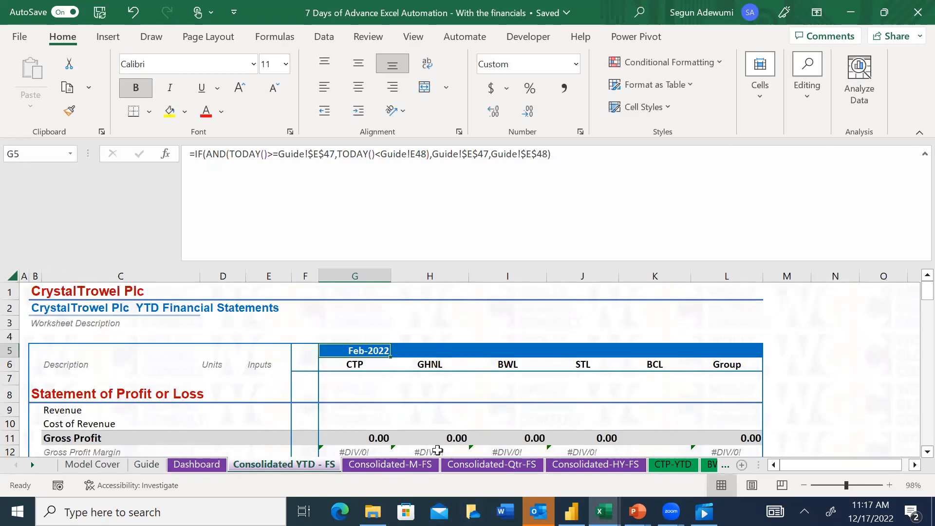
Copy the full nested IF/AND/TODAY formula from G5 on the Consolidated-M-FS sheet, leaving that cell's formula intact
click(428, 465)
drag(799, 215, 140, 146)
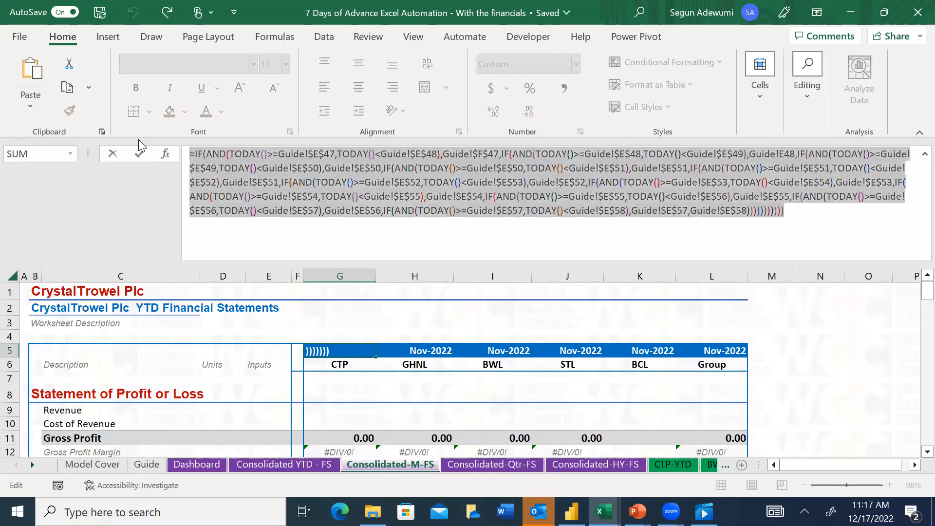
text(=)
click(387, 392)
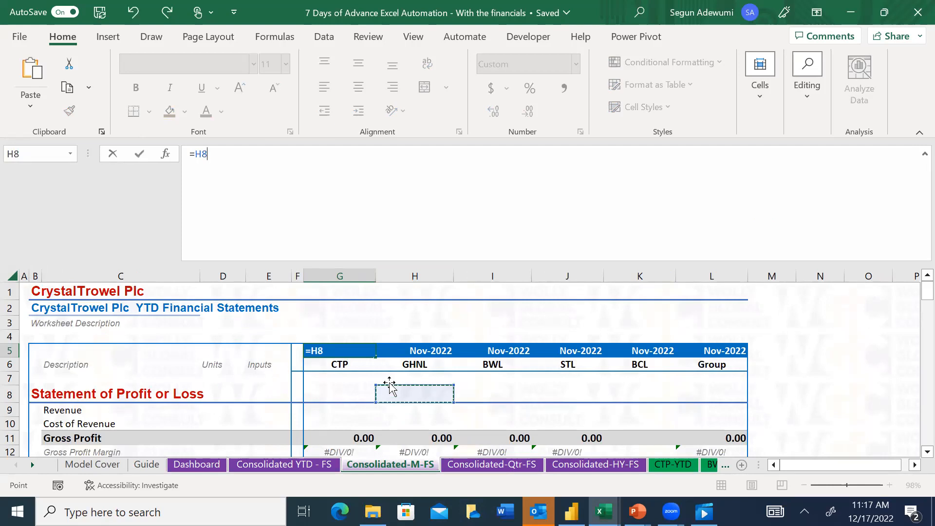
click(389, 381)
key(Escape)
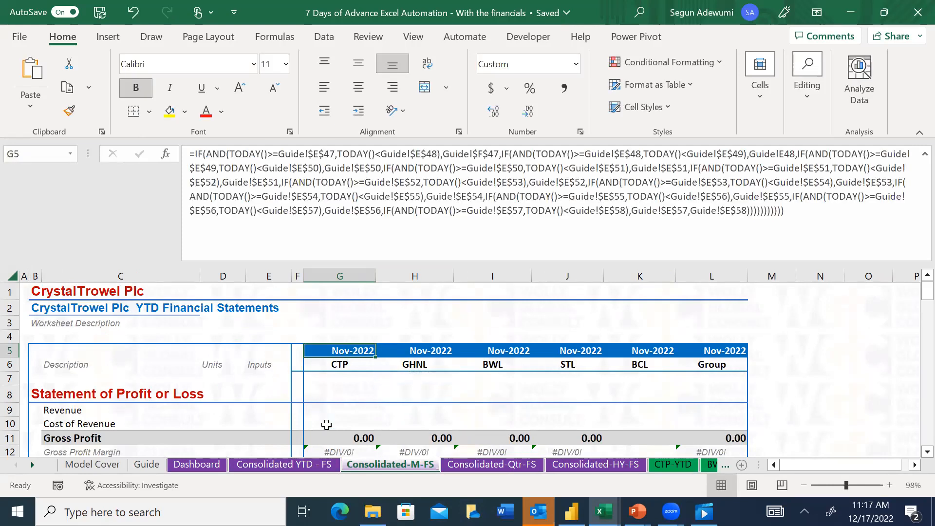
Replace the formula in G5 on the Consolidated YTD - FS sheet with the copied nested IF/AND/TODAY formula
click(269, 466)
drag(596, 146, 192, 148)
key(ctrl+v)
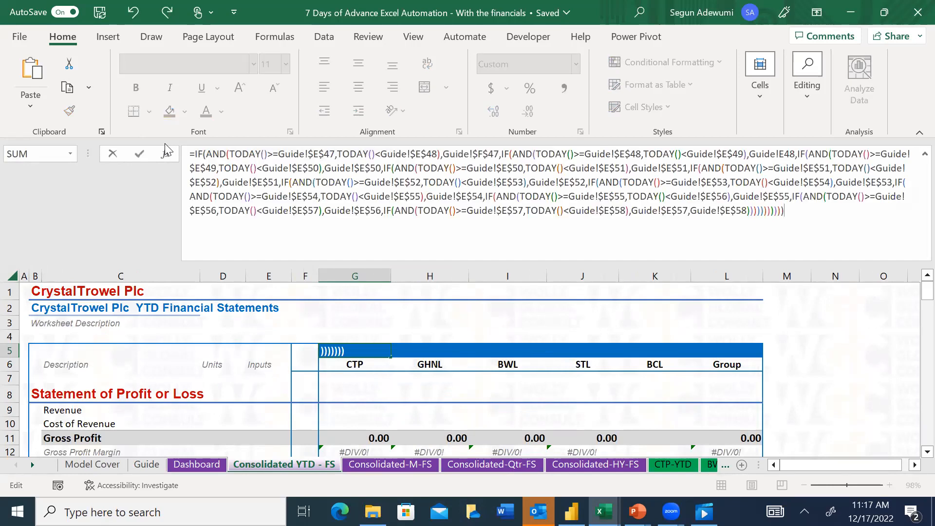
key(Return)
key(Up)
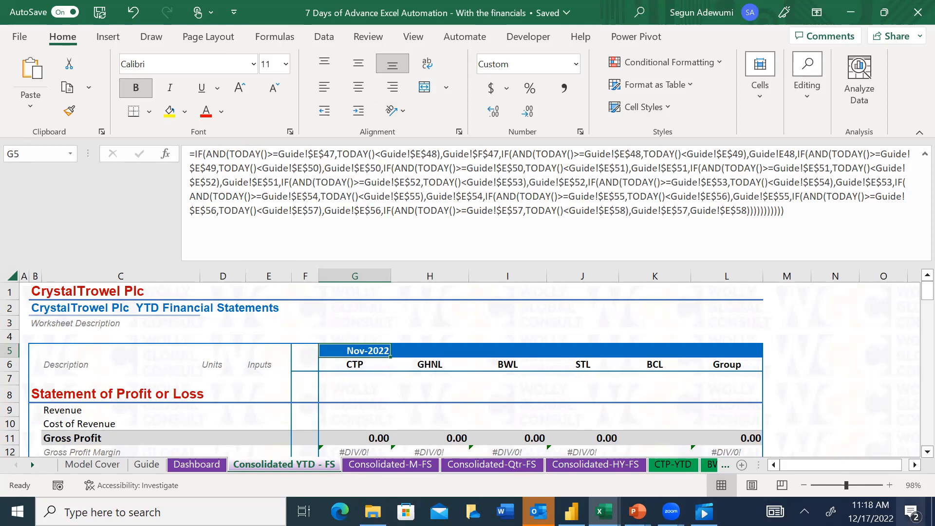
Compare the Guide's Month 1 and Month 2 dates in E47 and E48 with the G5 formula on Consolidated YTD - FS
mouse_move(871, 512)
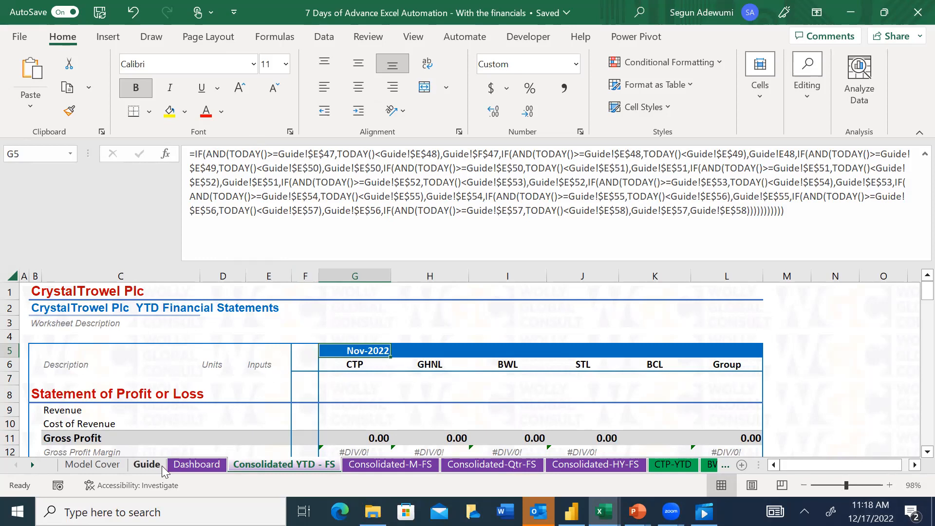
click(146, 464)
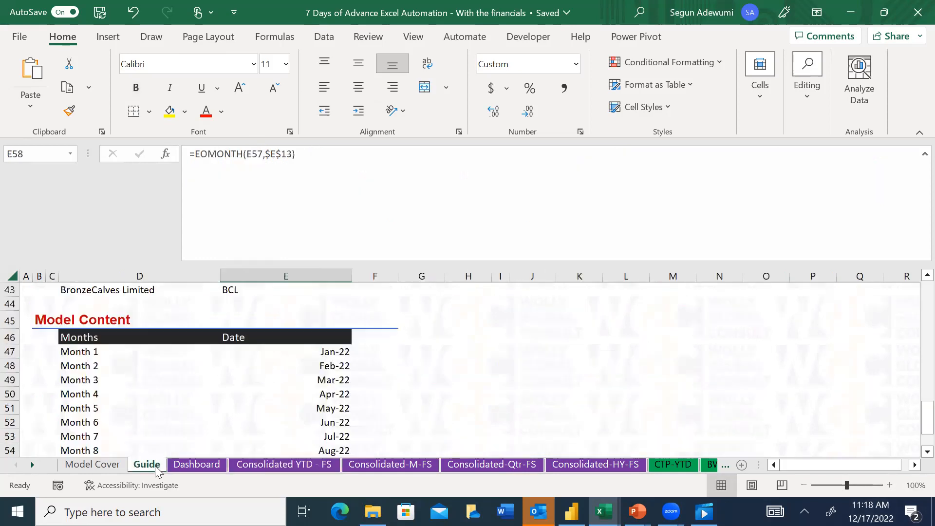
click(319, 352)
click(260, 467)
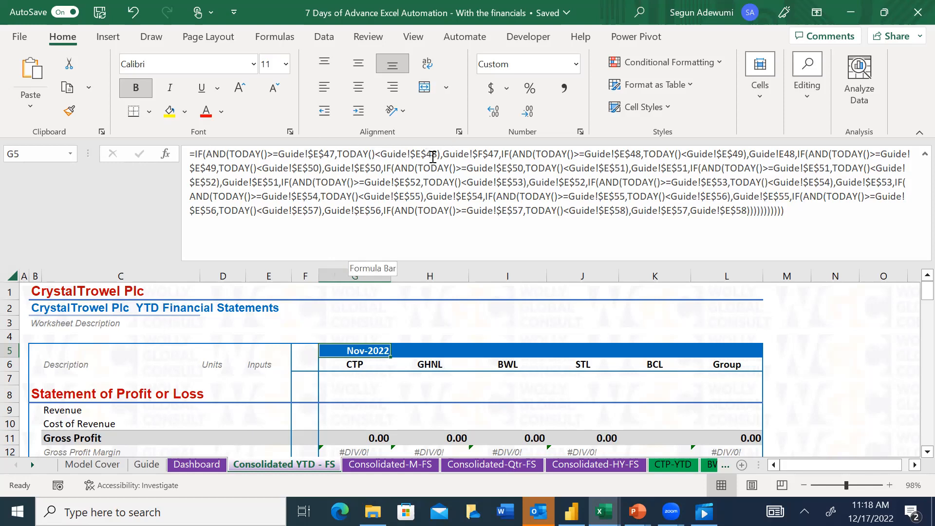
click(195, 464)
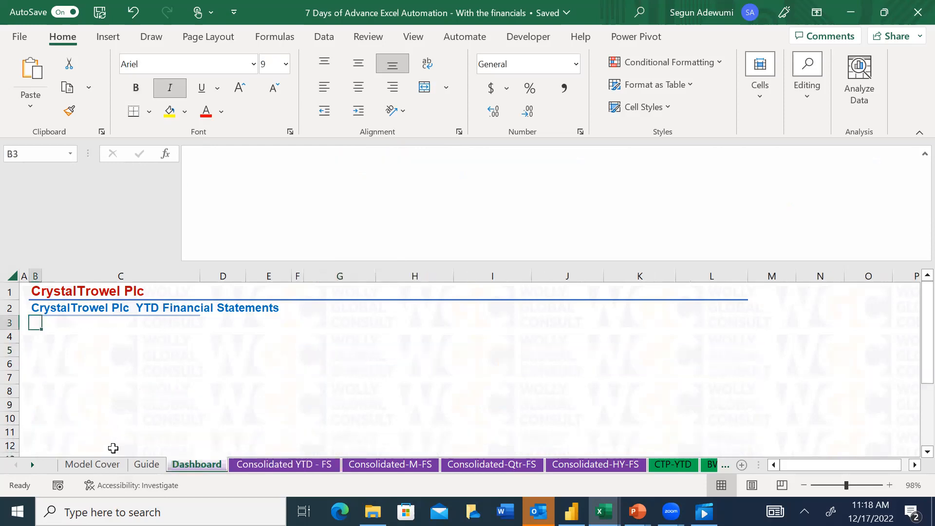
click(146, 464)
click(318, 371)
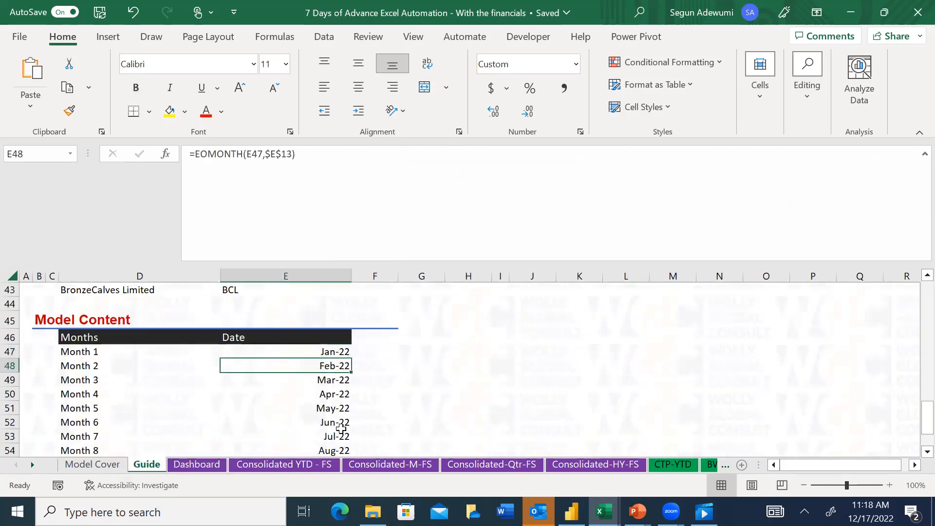
click(275, 464)
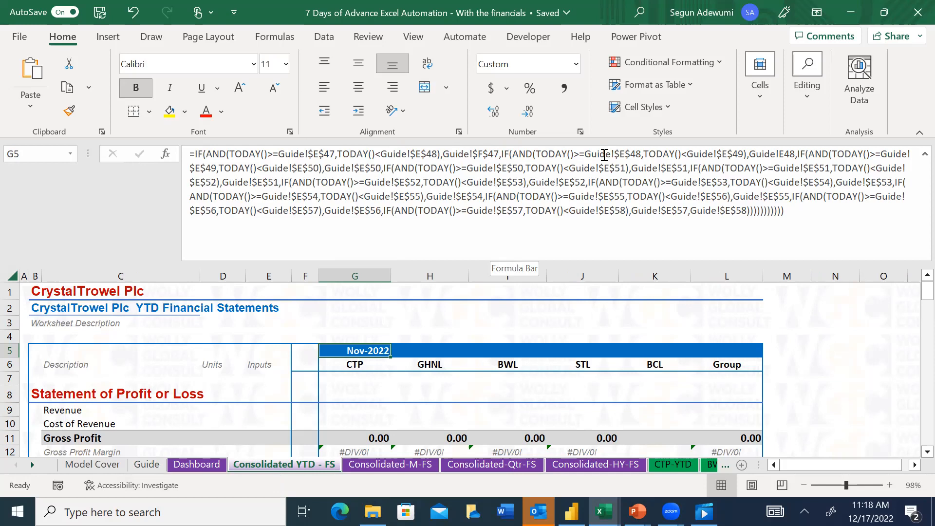
Start a formula in G4 of Consolidated YTD - FS with an IF whose logical test is an AND
key(Up)
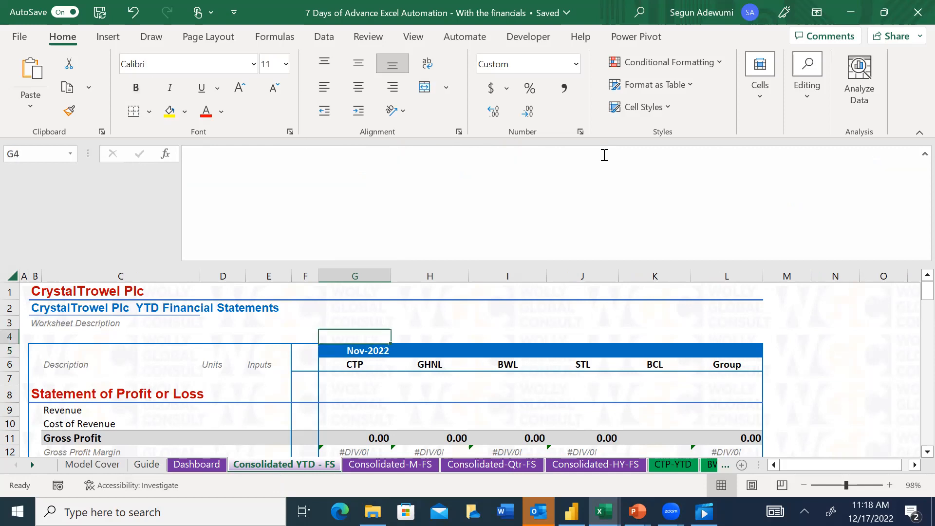
text(=)
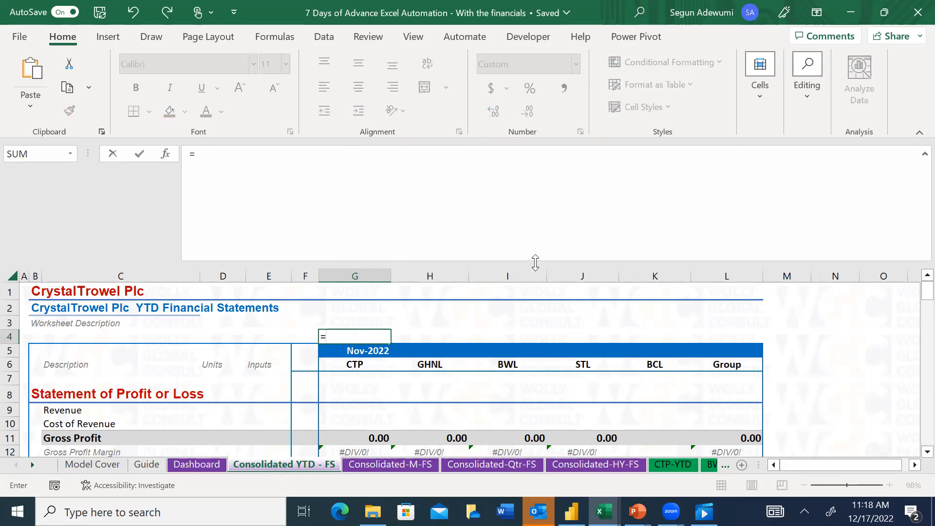
text(if)
key(Tab)
text(and)
key(Tab)
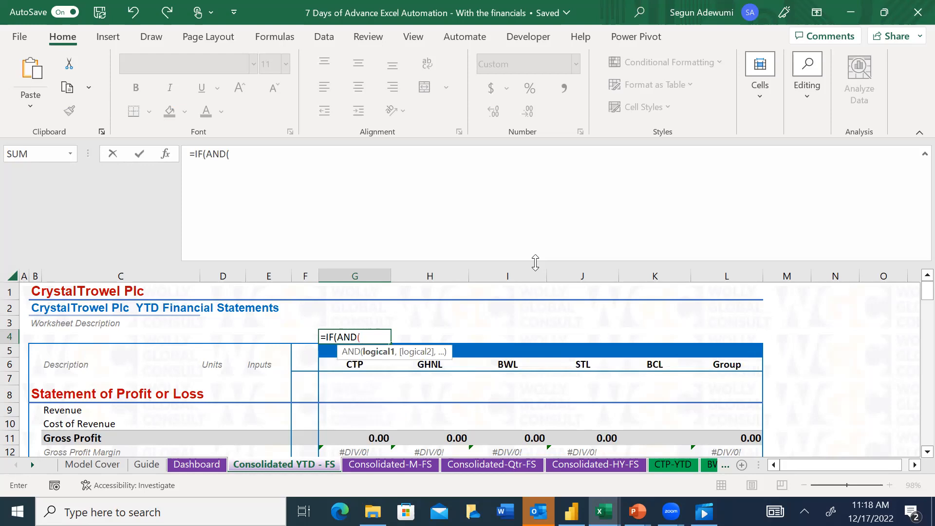
Enter TODAY()>=Guide!$E$47 as the AND's first condition, using the Month 1 date as an absolute reference
text(tod)
key(Tab)
text()>=)
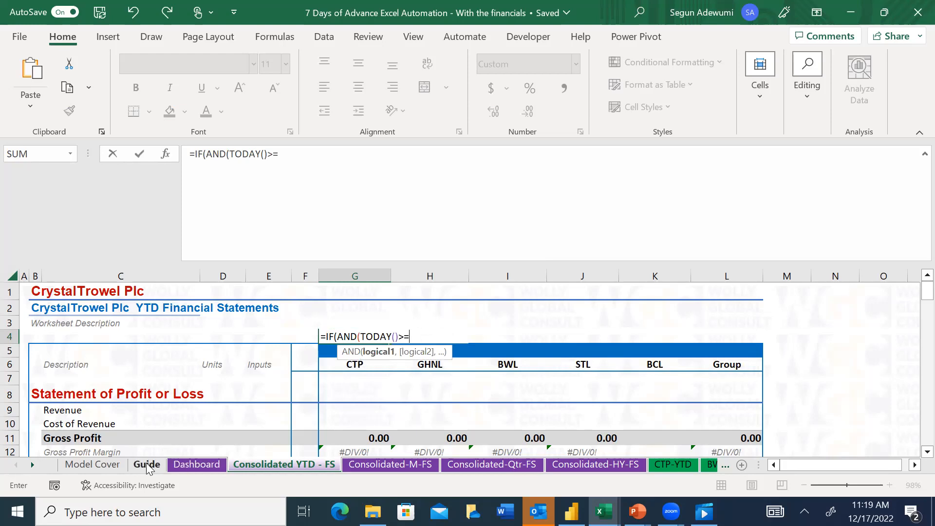
click(147, 465)
click(329, 351)
key(F4)
text(,)
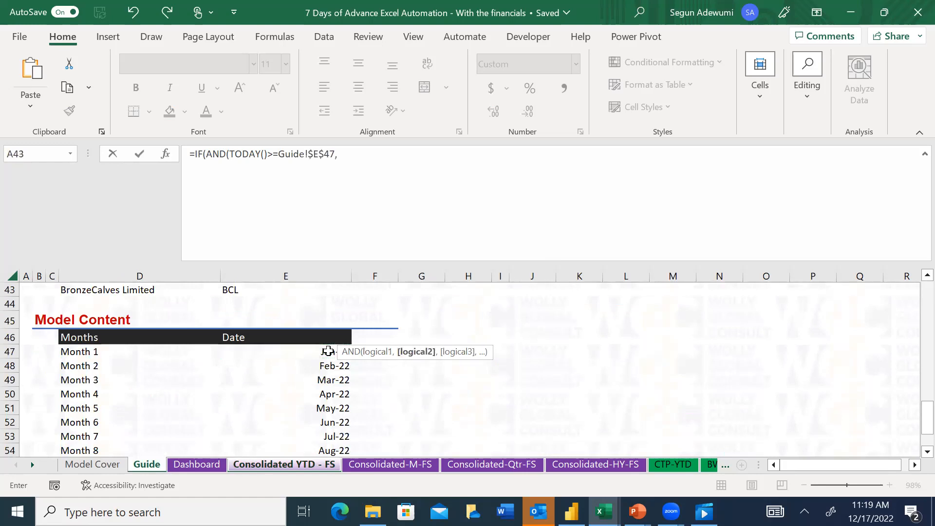
text(toda)
Enter TODAY()<Guide!$E$48 as the AND's second condition, using the Month 2 date as an absolute reference
key(Tab)
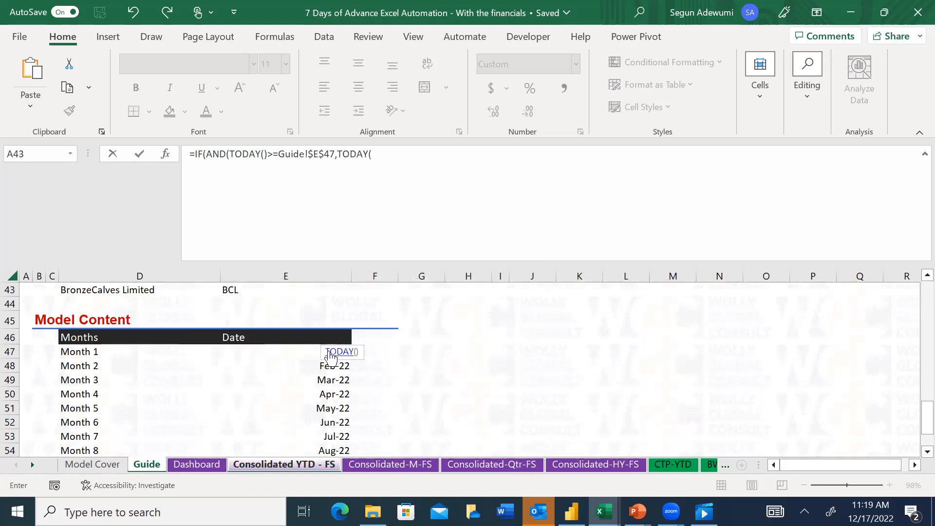
text())
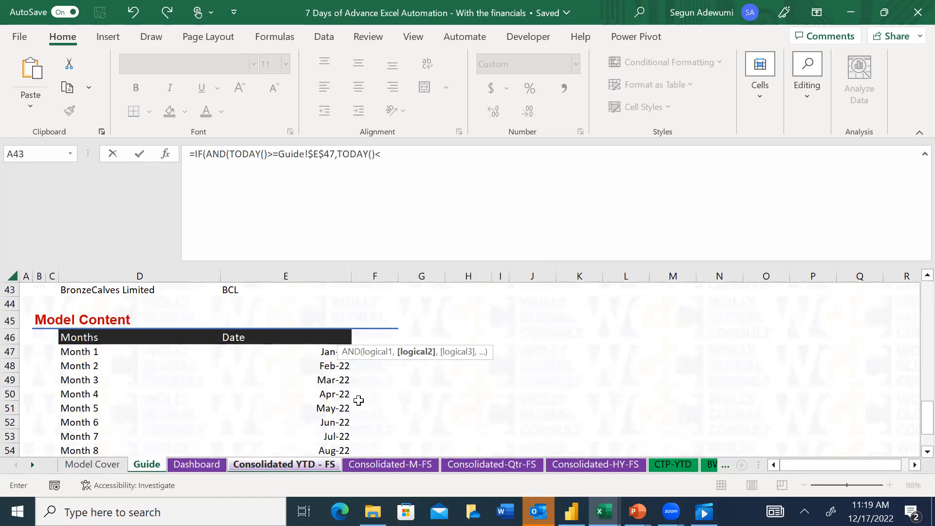
text(<)
click(338, 369)
key(F4)
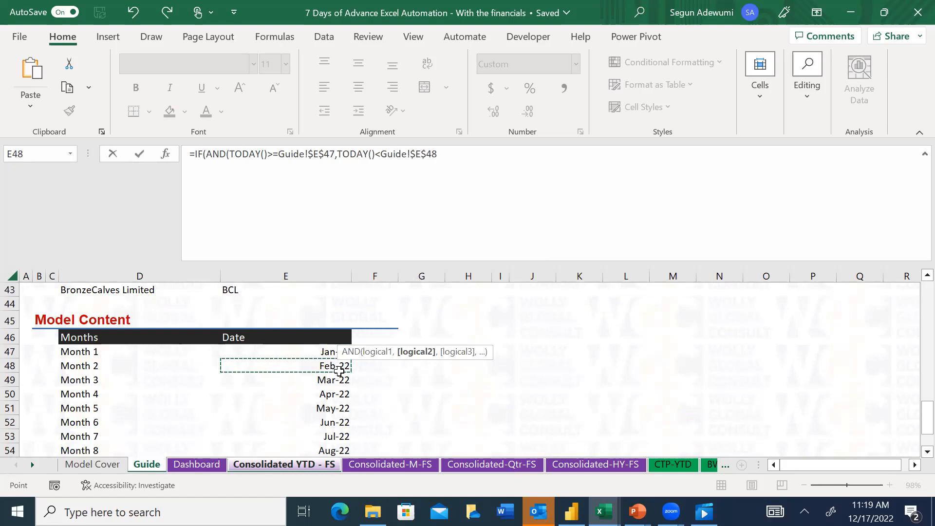
Add Guide!$E$47 as the first IF's true result, followed by a nested IF whose test is an AND
text(,)
click(325, 356)
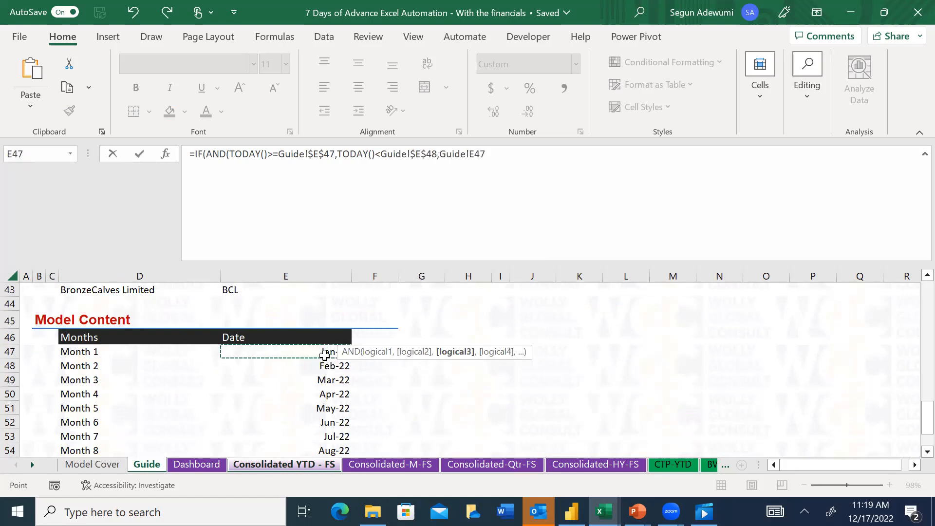
key(F4)
text(,if)
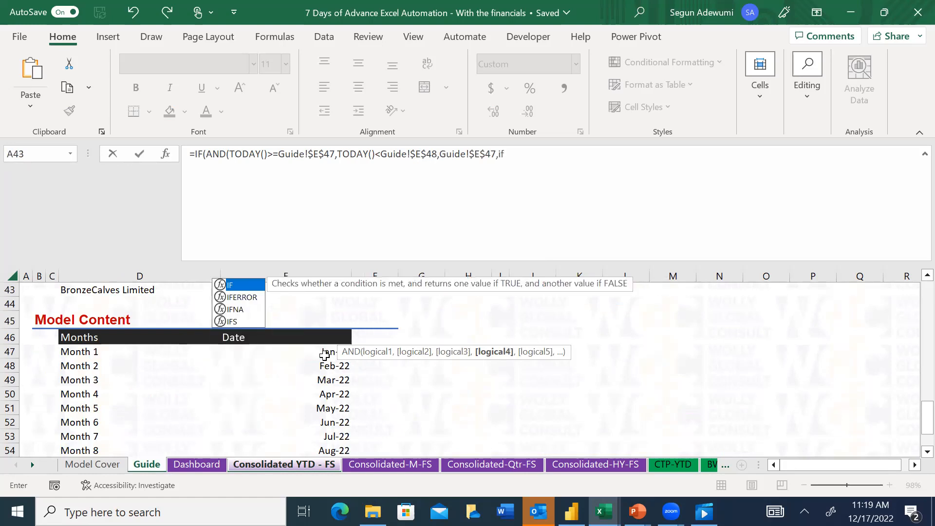
key(Tab)
text(and)
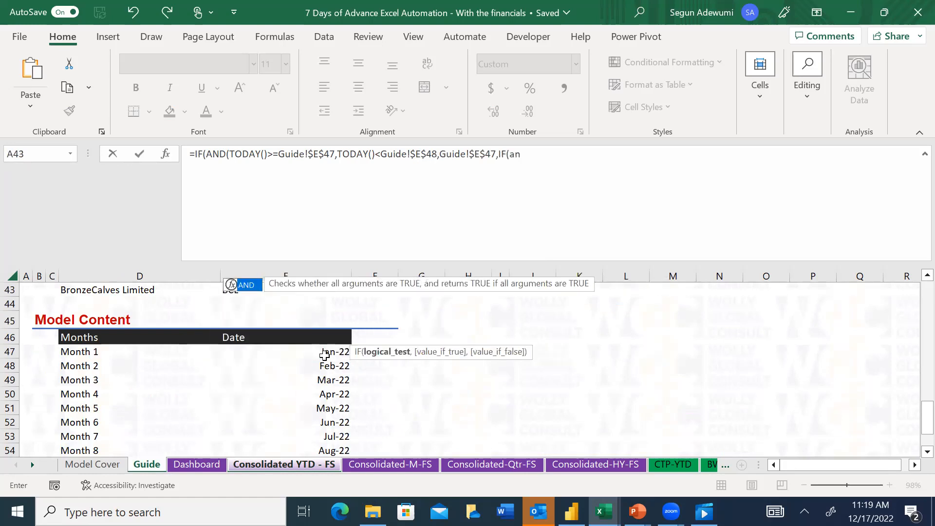
key(Tab)
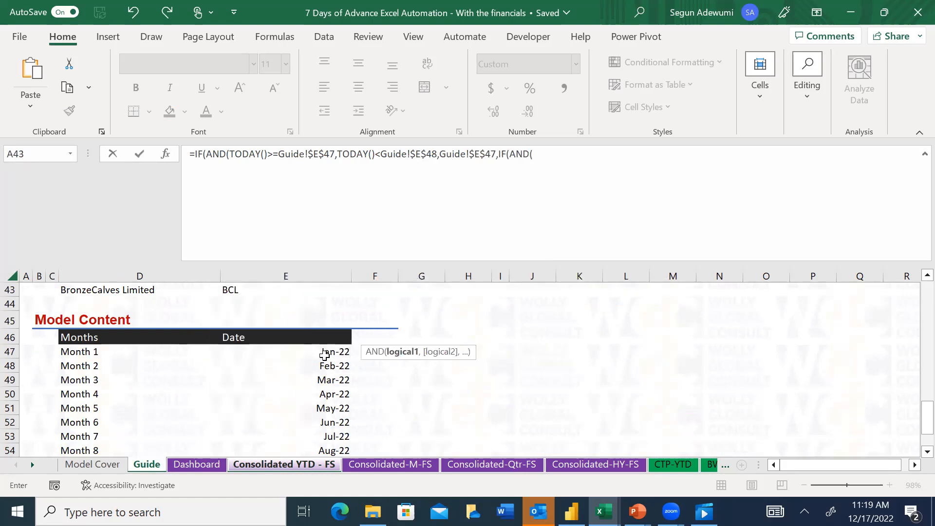
Enter TODAY()>=Guide!$E$48 as the nested AND's first condition, using the Month 2 date as an absolute reference
text(tod)
key(Tab)
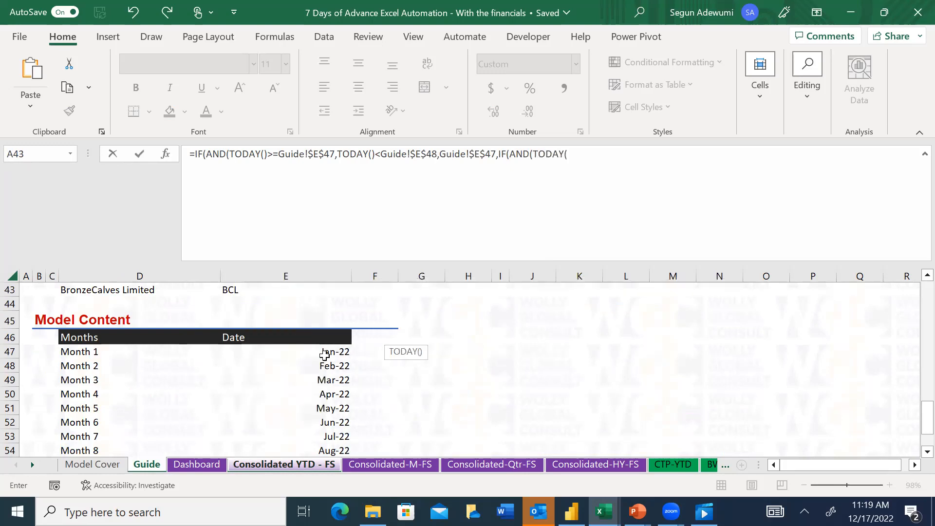
text())
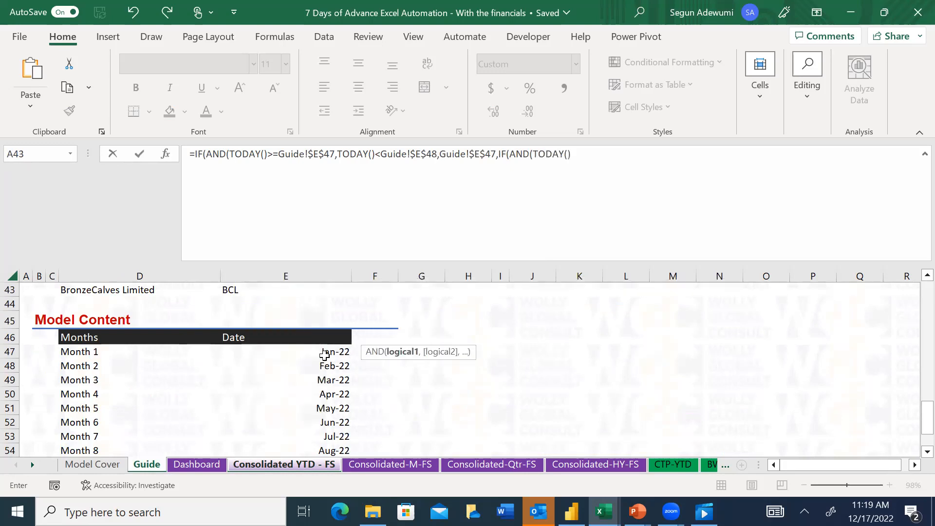
text(>=)
click(325, 367)
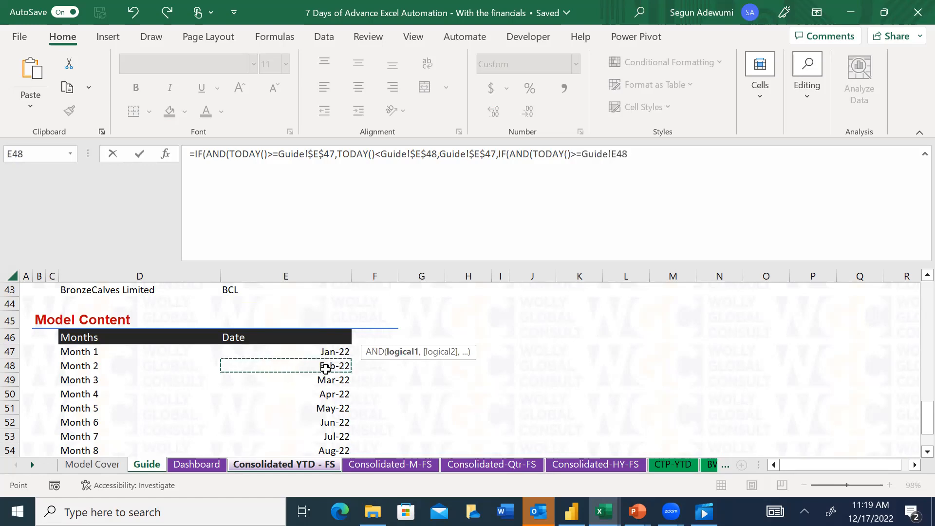
key(F4)
text(,tod)
Complete the nested AND with TODAY()<Guide!$E$49 and insert the missing closing bracket of the first AND after Guide!$E$48
key(Tab)
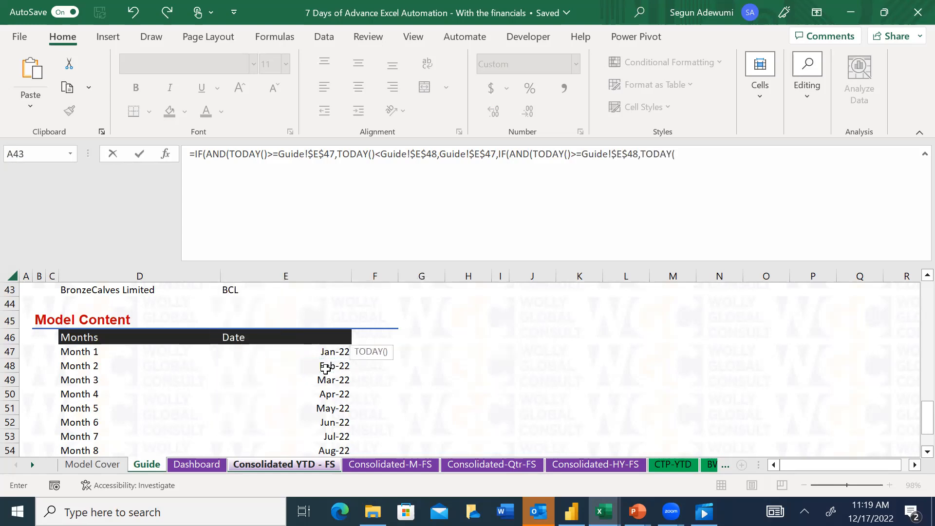
text()<)
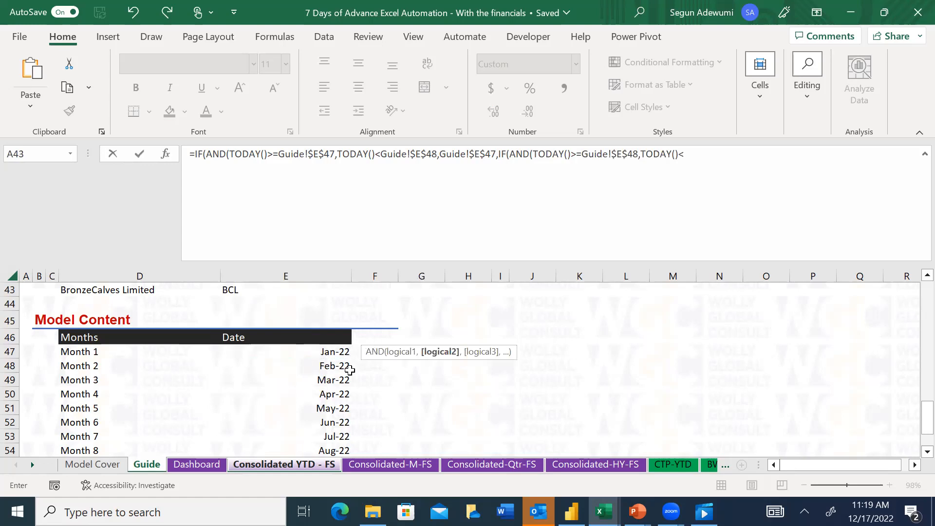
click(339, 380)
key(F4)
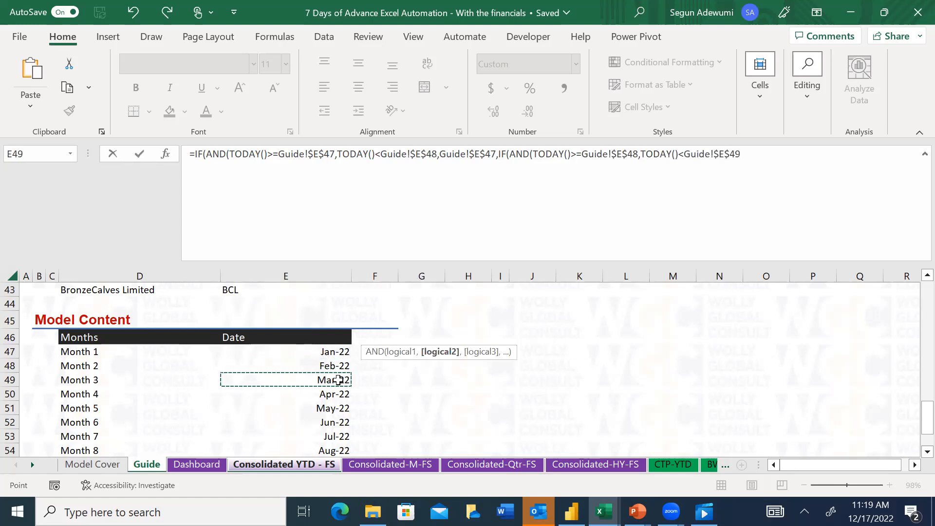
text())
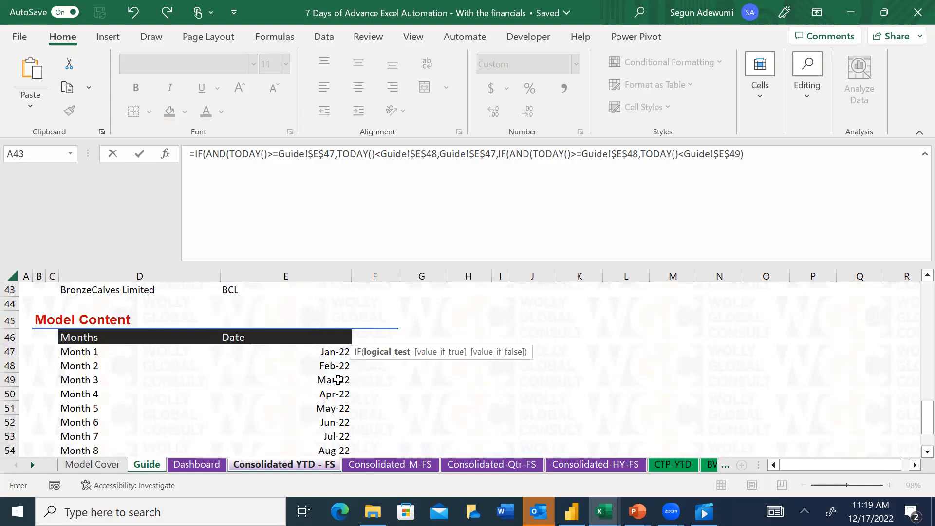
text(,)
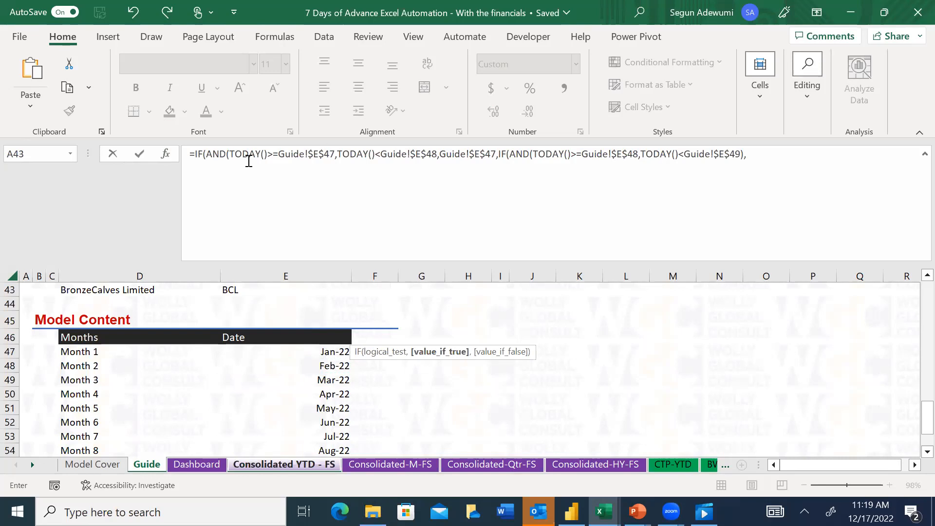
click(441, 154)
text())
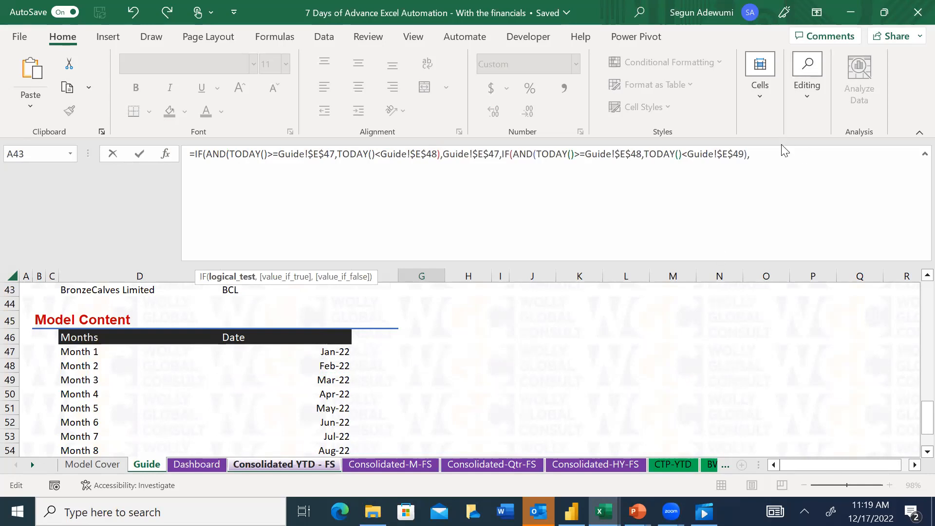
Return Guide!$E$48 when the nested test is true and begin a third IF with an AND as its false value
click(784, 152)
click(331, 368)
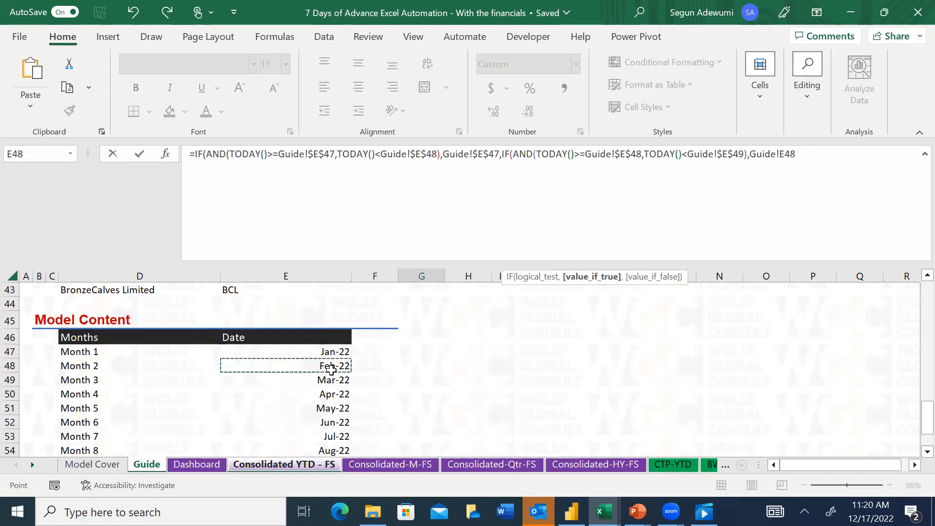
key(F4)
text(,)
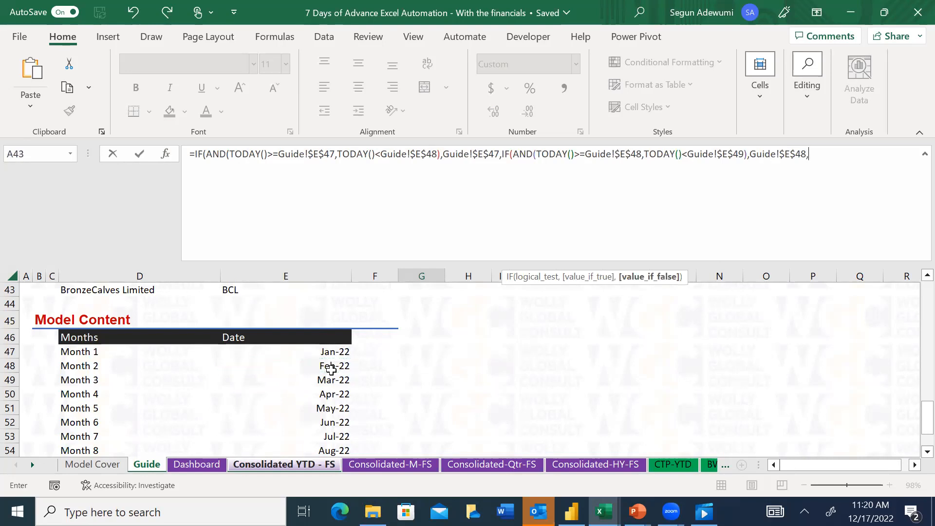
text(IF(AND()
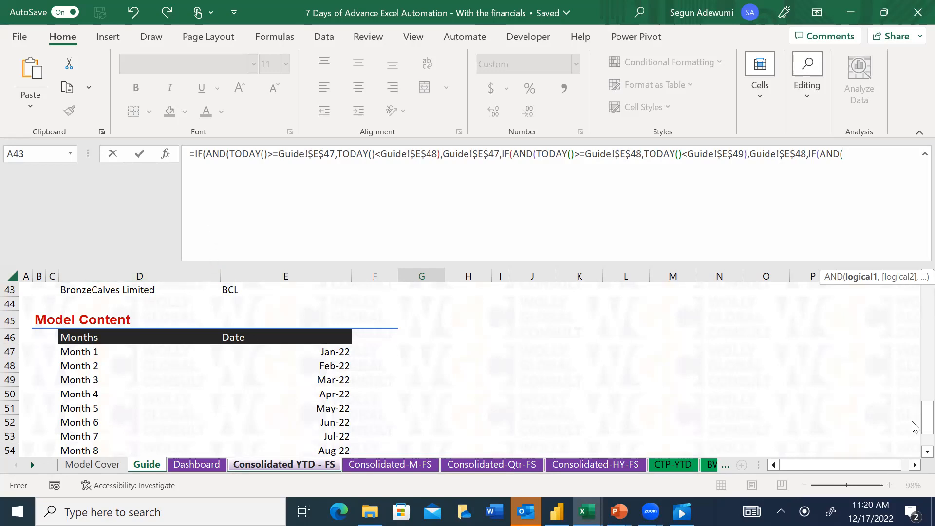
Discard the unfinished demonstration formula and examine the complete nested IF formula in period header cell G5, including its final arguments
scroll(914, 427, down, 1)
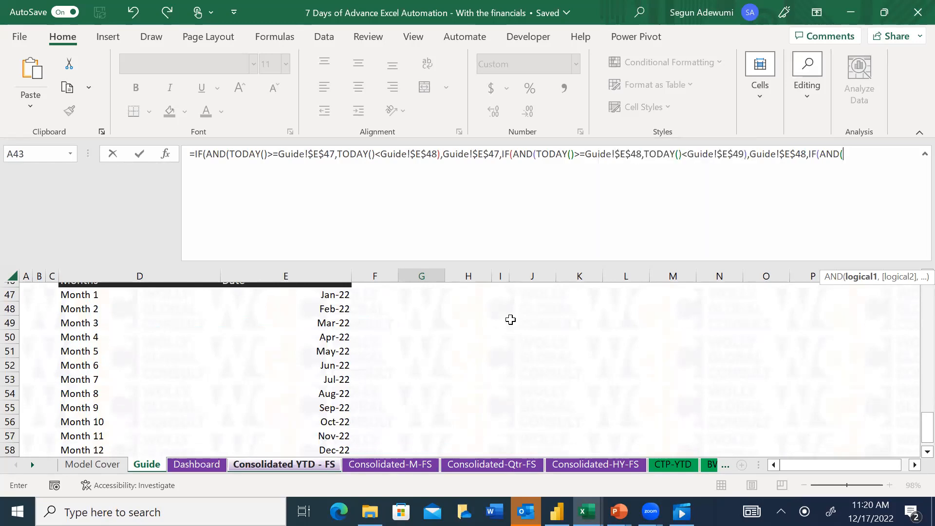
key(Escape)
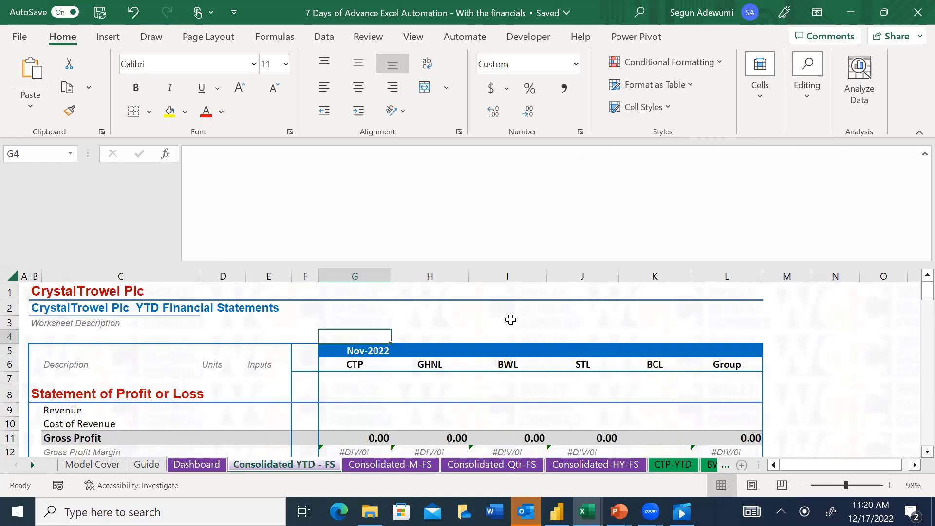
click(359, 353)
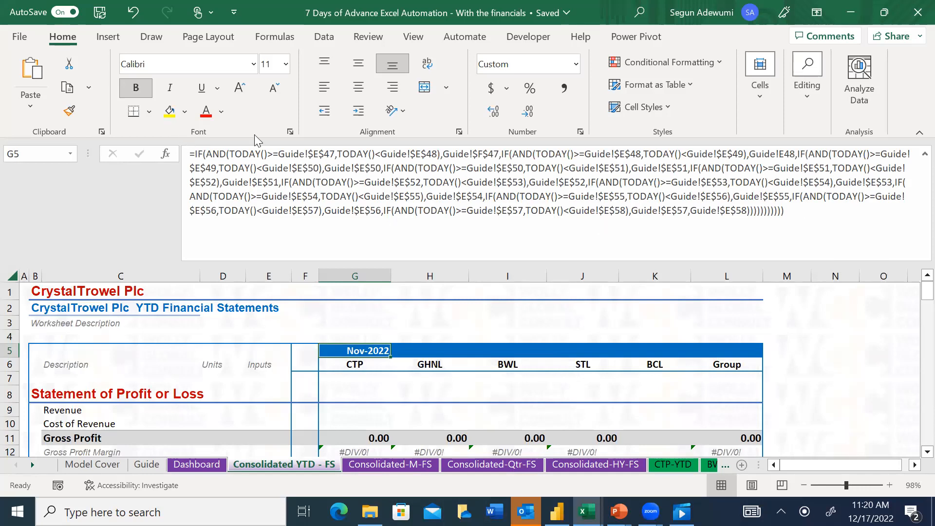
click(690, 211)
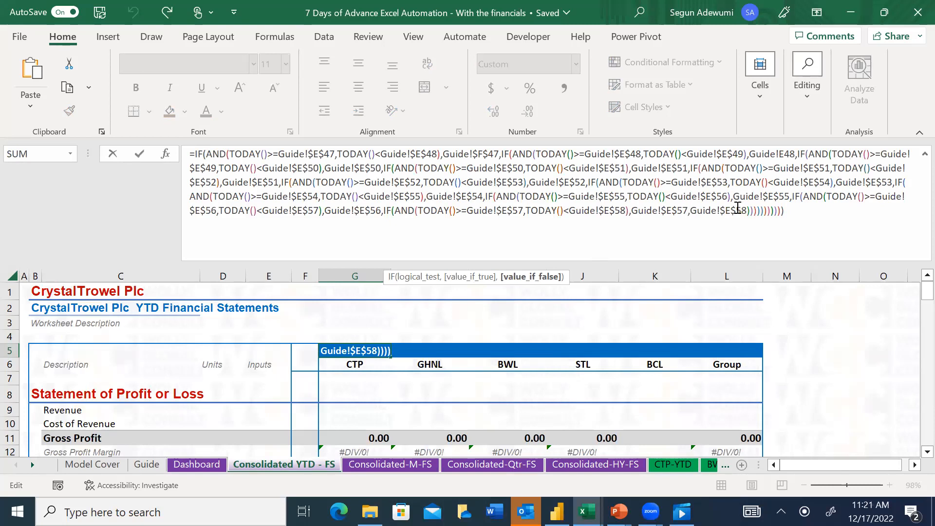
key(Escape)
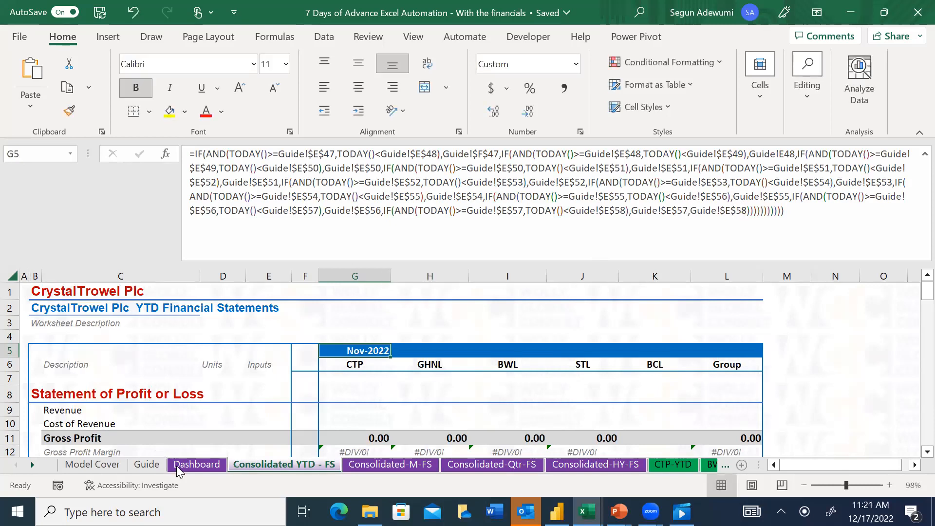
Check the Month 11 and Month 12 dates in the month table of the Guide sheet
click(147, 464)
click(321, 435)
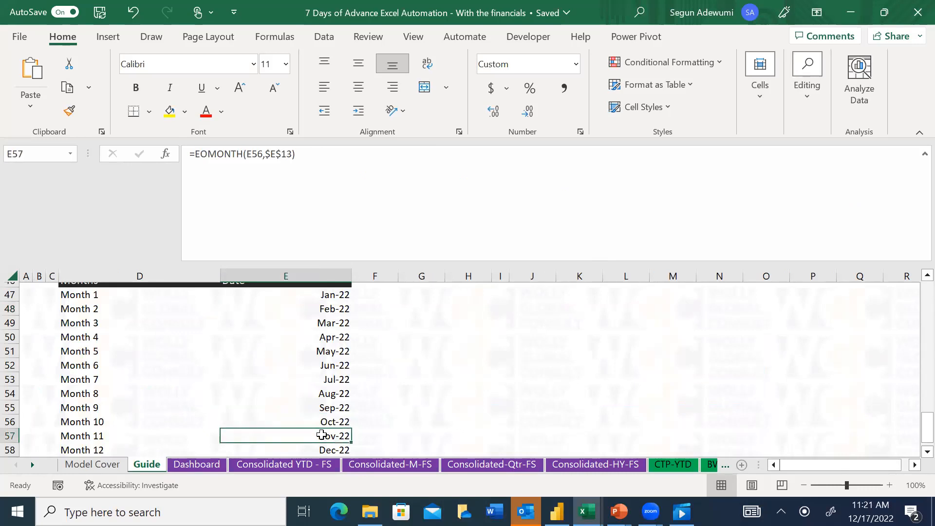
key(Down)
key(Down)
key(Up)
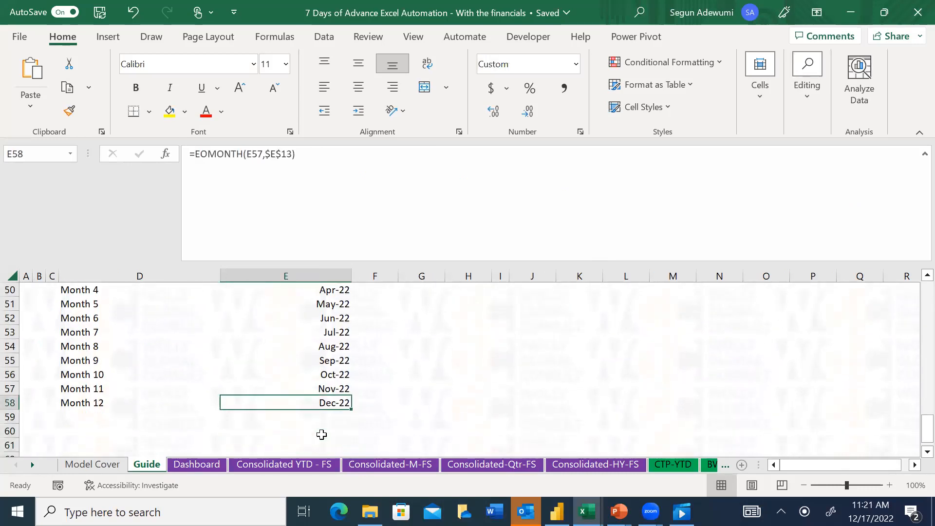
Copy the period header formula from G5 across G5:L5 on the Consolidated YTD - FS sheet, pasting formulas only
click(252, 463)
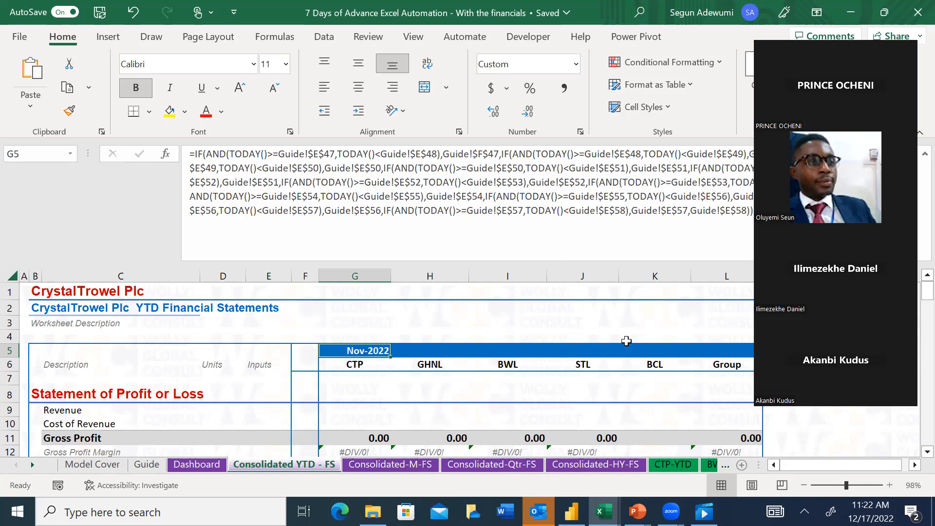
click(684, 287)
click(374, 350)
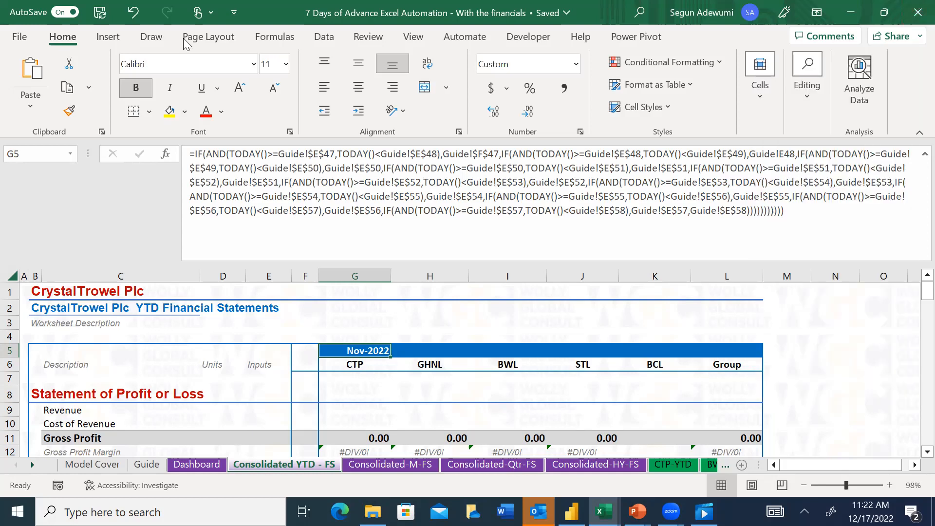
click(356, 346)
key(ctrl+c)
drag(382, 351, 358, 352)
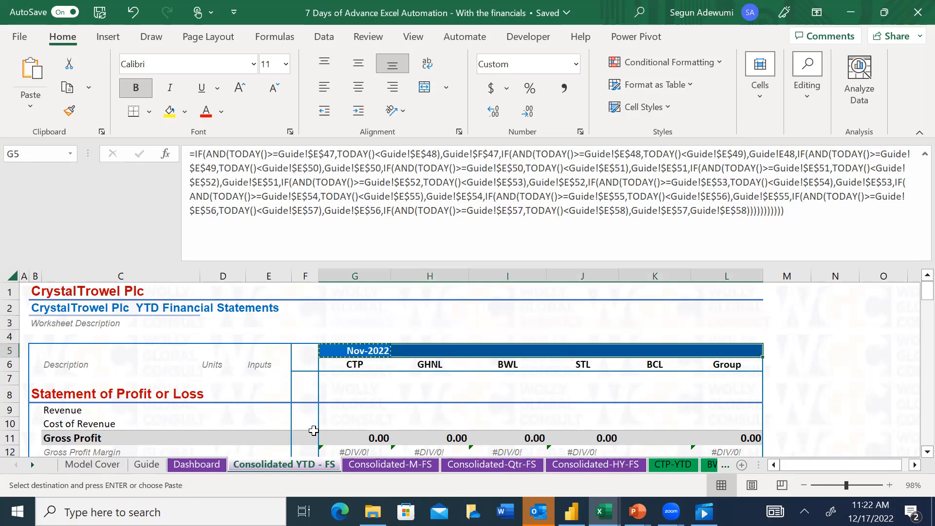
key(alt+e)
key(s)
key(f)
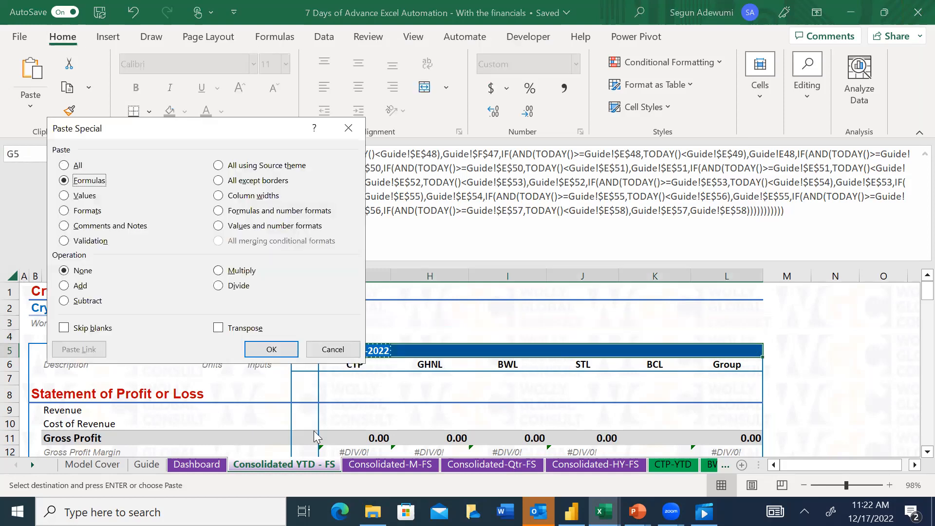
key(Return)
key(Escape)
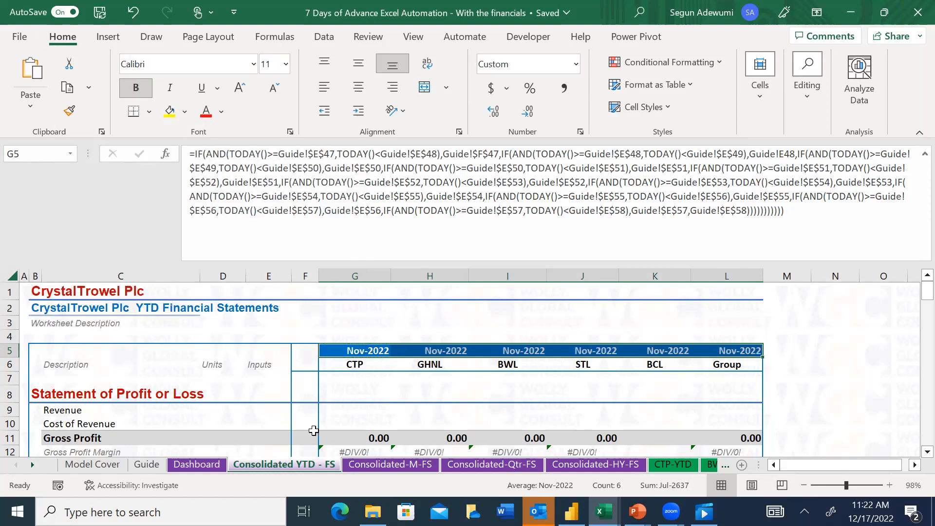
Inspect the copied period header formulas along row 5 of the Consolidated YTD - FS sheet
key(Down)
key(Down)
key(Down)
key(Down)
key(Up)
key(Up)
key(Up)
key(Up)
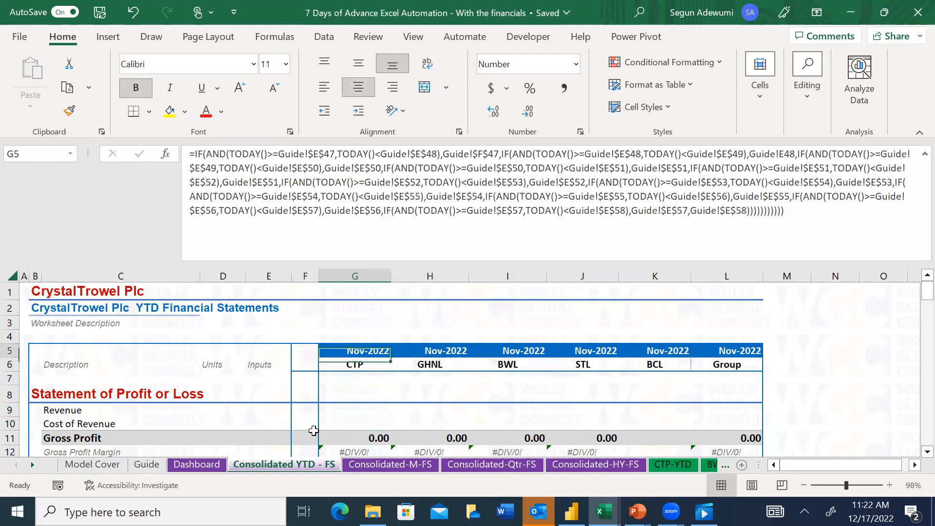
key(Right)
key(Right)
key(Right)
key(Left)
key(Left)
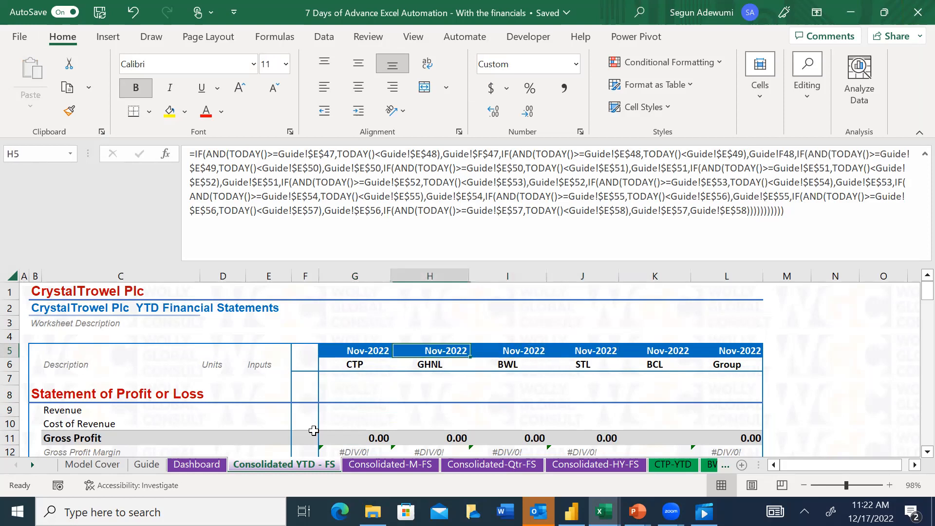
Review the period headers on the Consolidated-M-FS, Consolidated-Qtr-FS and Consolidated-HY-FS sheets
click(382, 465)
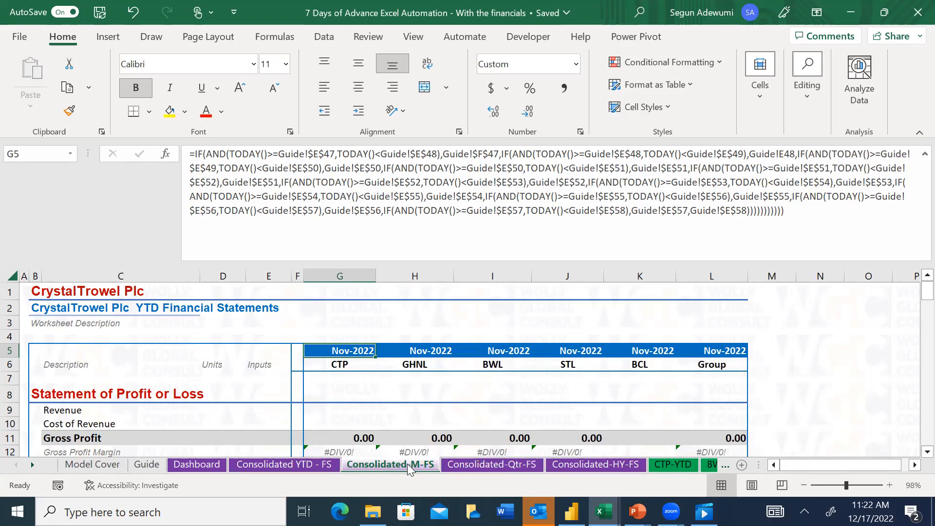
click(506, 464)
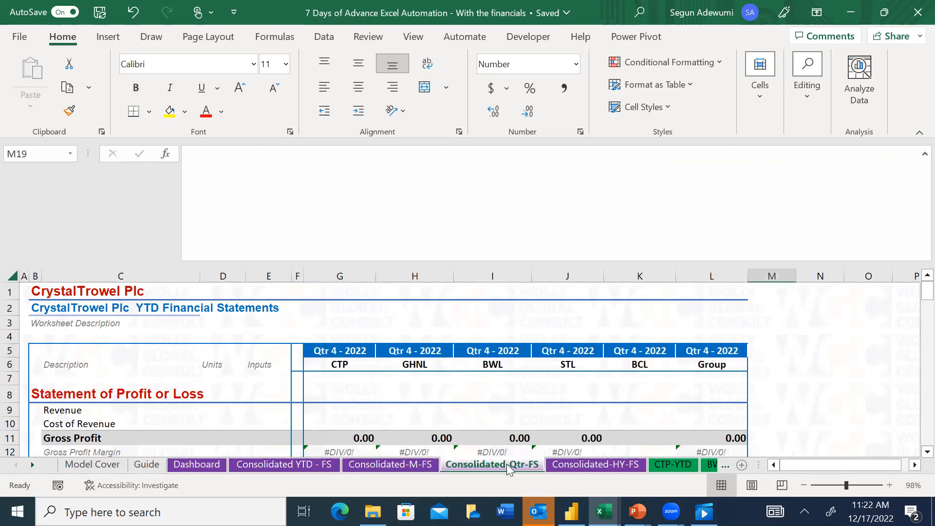
click(571, 466)
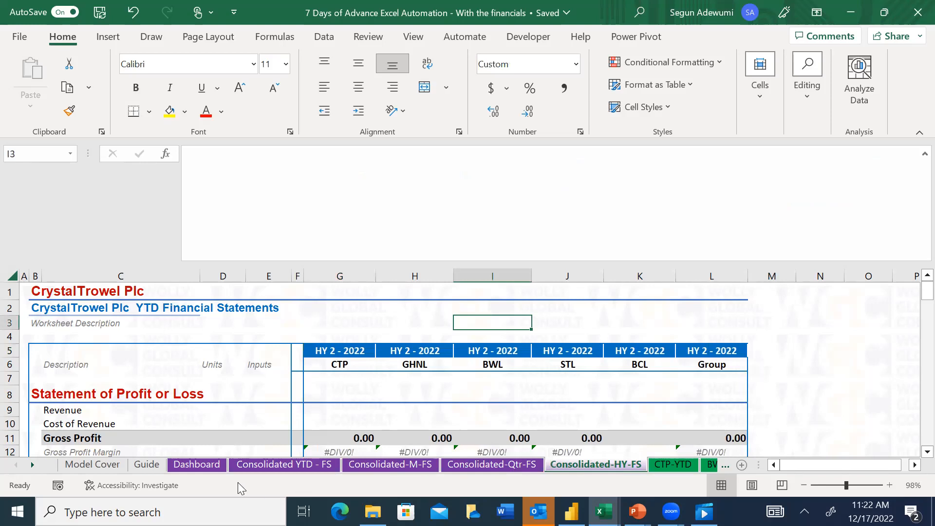
Begin a SUMIFS formula for CTP's Revenue in cell G9 of the Consolidated YTD - FS sheet
click(211, 463)
click(250, 463)
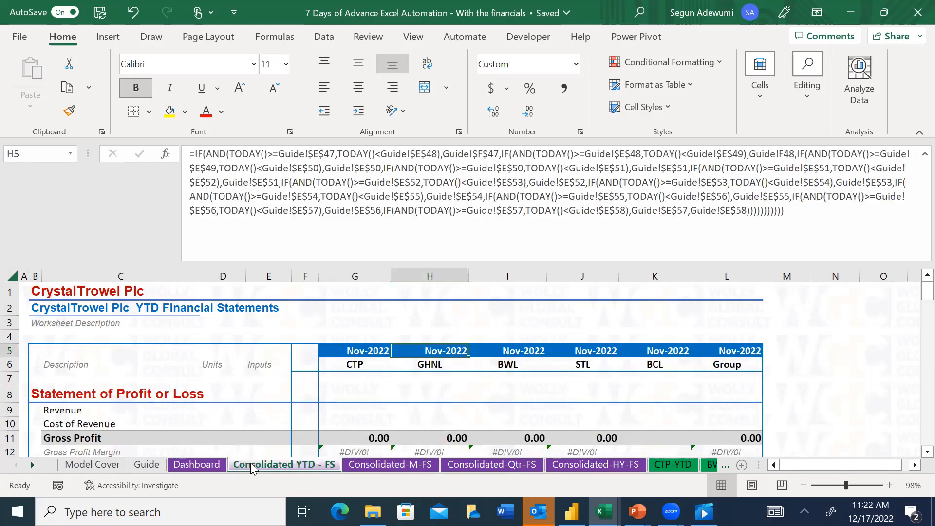
click(333, 388)
key(Down)
key(Down)
key(Down)
key(Down)
key(Down)
key(Down)
key(Down)
key(Down)
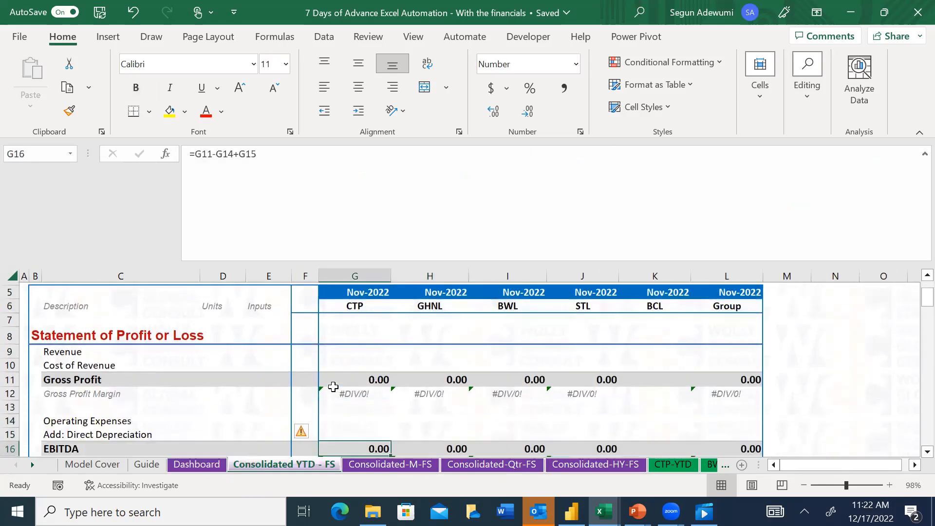
key(Up)
key(Up)
key(Up)
key(Up)
key(Up)
key(Up)
key(Up)
key(Up)
key(Up)
key(Up)
key(Up)
key(Up)
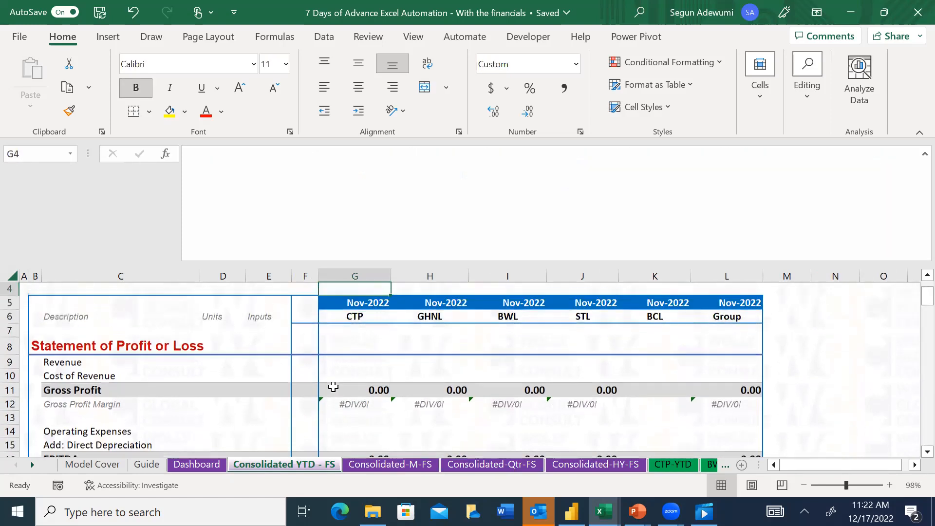
key(Down)
key(Down)
key(Down)
key(Down)
key(Down)
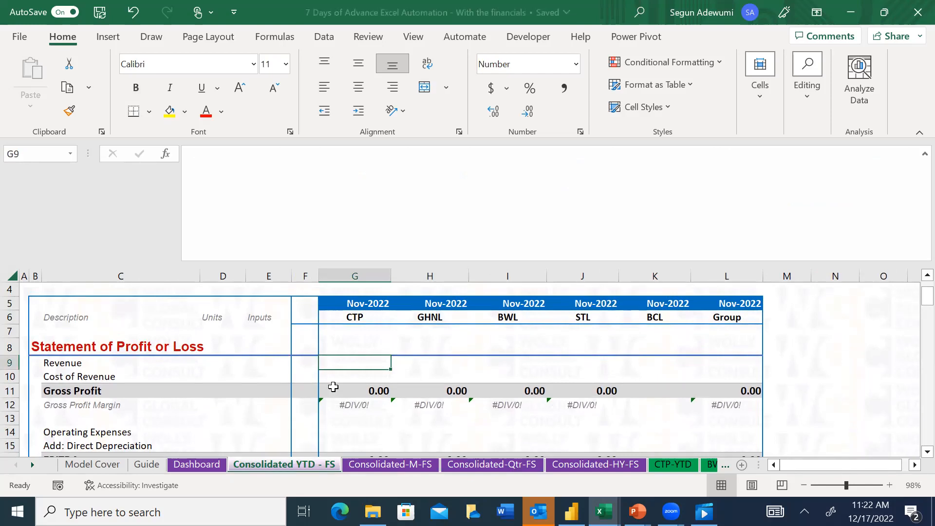
text(=sumifs()
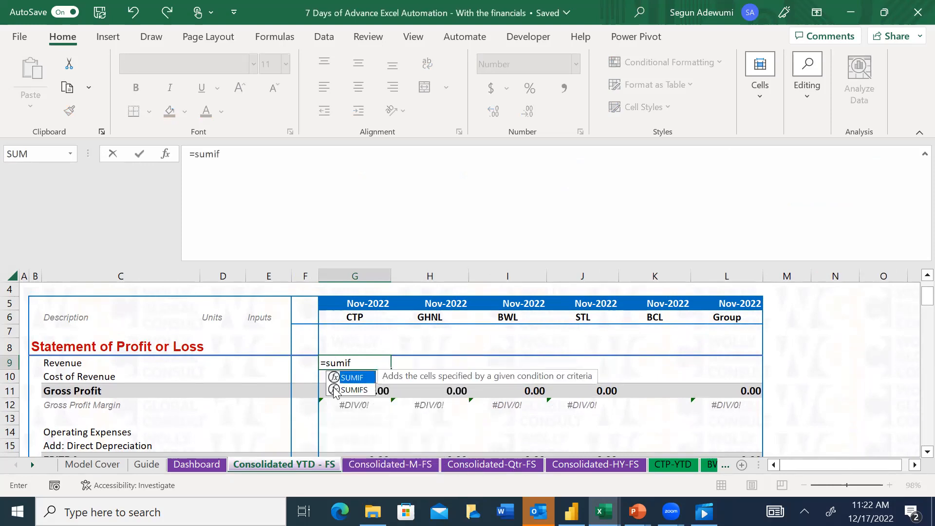
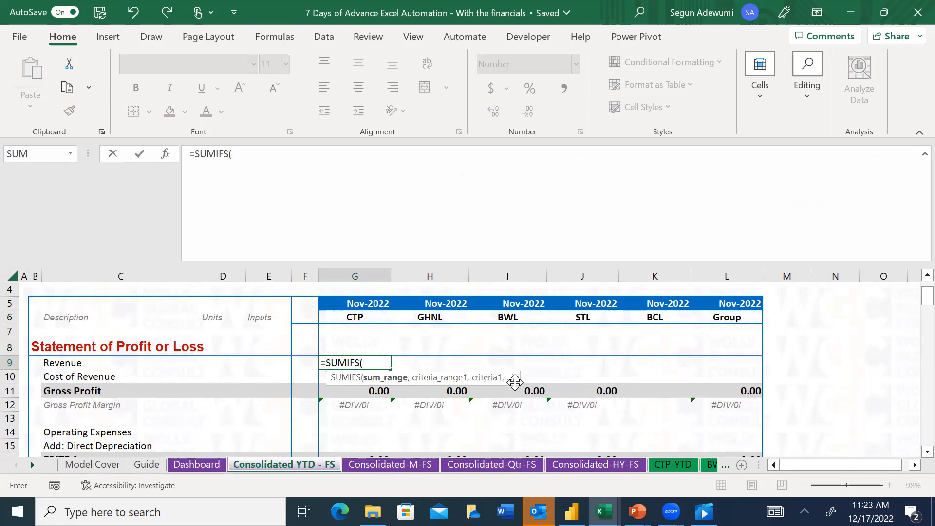
Set the SUMIFS sum range to the Revenue row K9:XFD9 on the CTP-YTD sheet
click(32, 467)
click(32, 467)
click(33, 466)
click(32, 467)
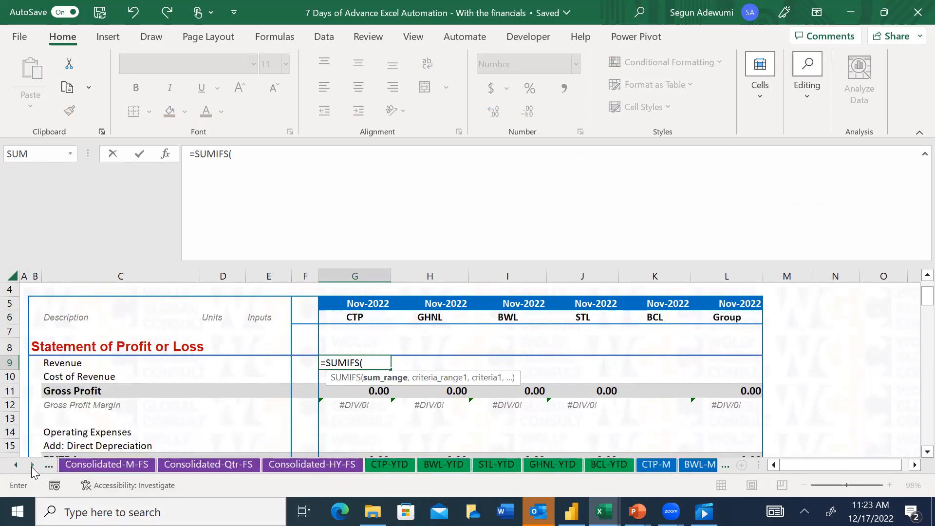
click(32, 466)
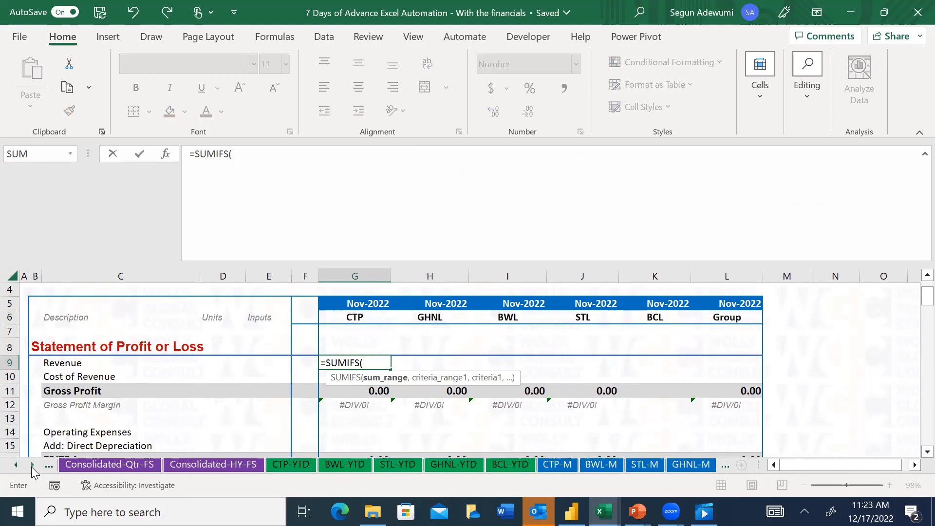
click(287, 466)
mouse_move(927, 288)
mouse_down()
mouse_move(914, 302)
mouse_move(914, 290)
mouse_up()
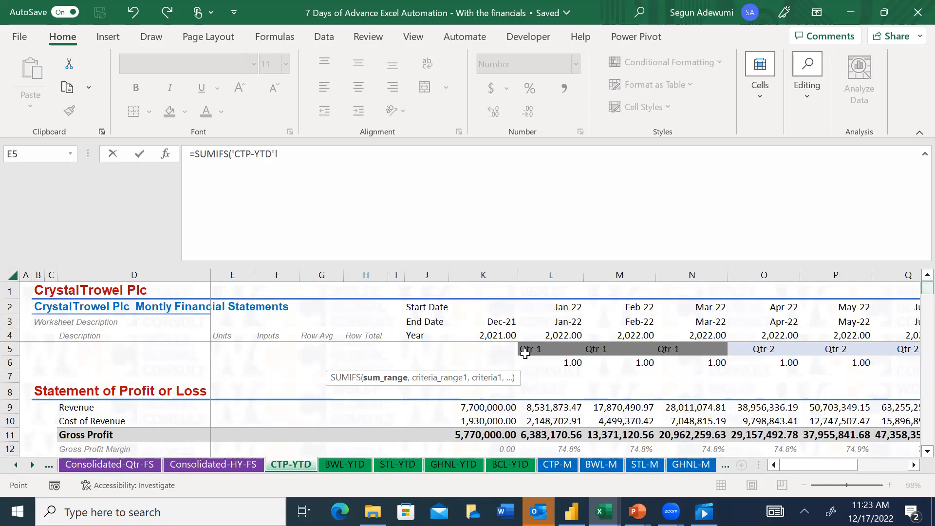
drag(475, 409, 915, 414)
key(F3)
key(Escape)
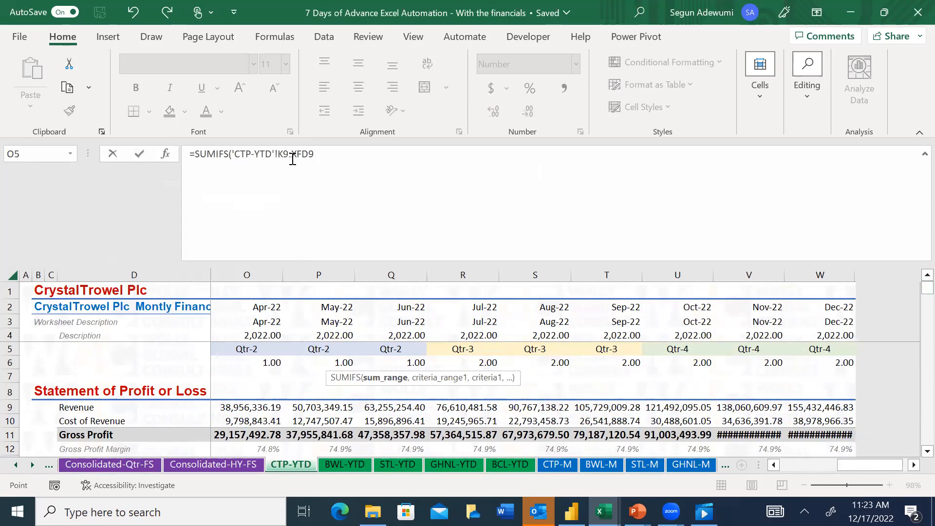
Lock only the columns of the SUMIFS sum range so it reads $K9:$XFD9
drag(278, 155, 330, 151)
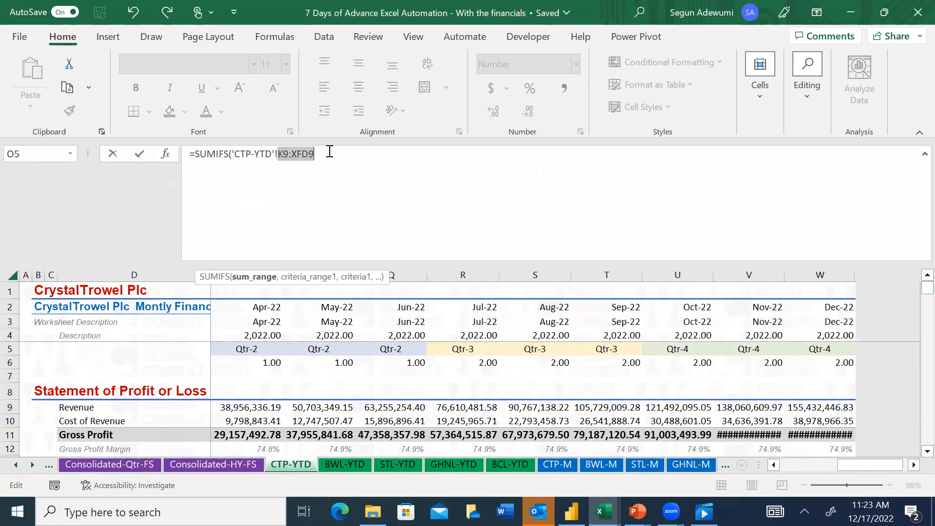
key(F4)
key(F4)
key(F4)
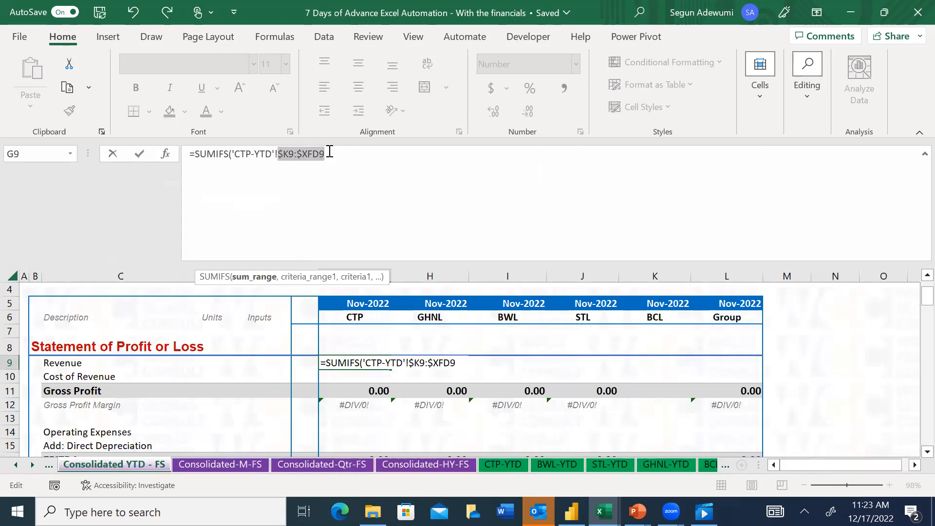
click(330, 152)
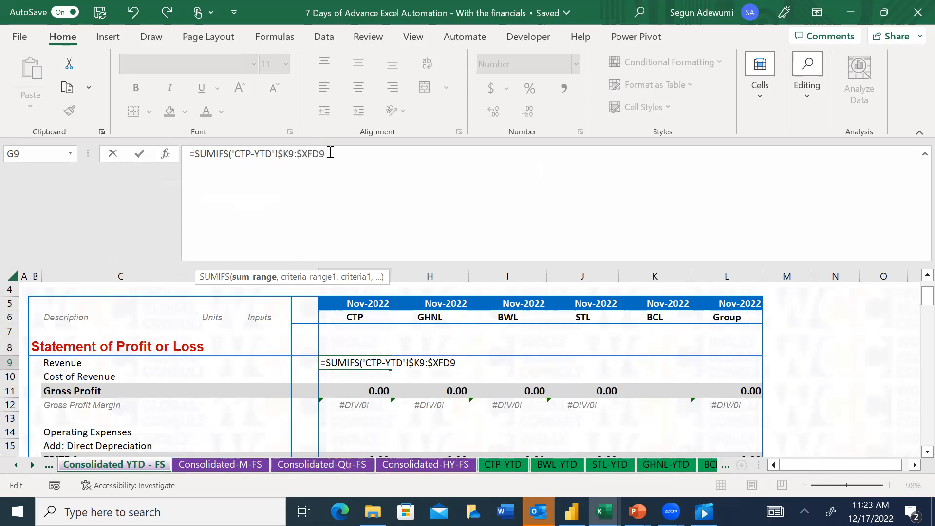
text(,)
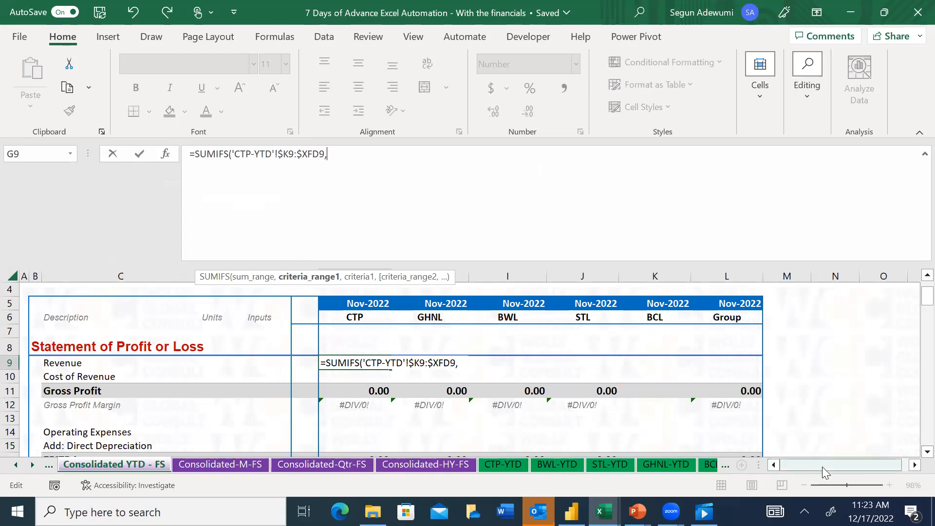
Add the End Date row $K$3:$W$3 on the CTP-YTD sheet as the absolute first criteria range
click(345, 306)
key(Home)
key(Right)
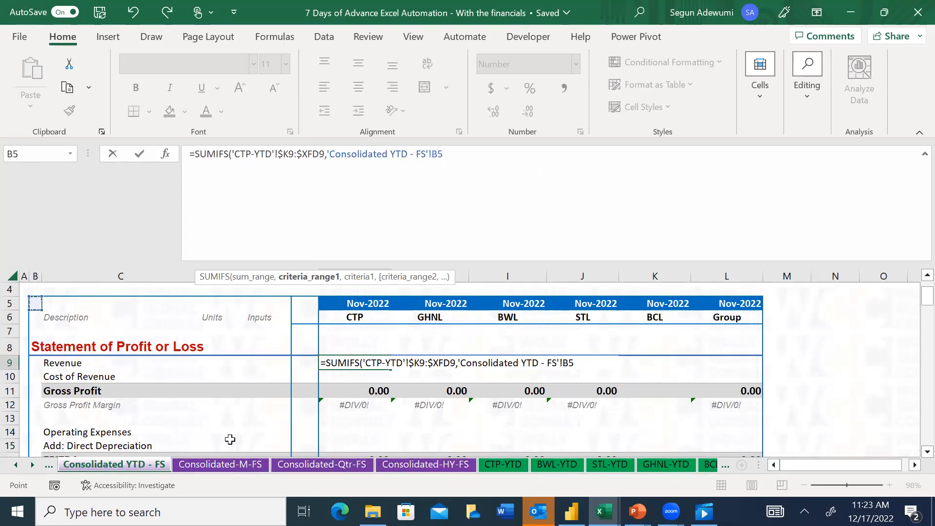
click(509, 468)
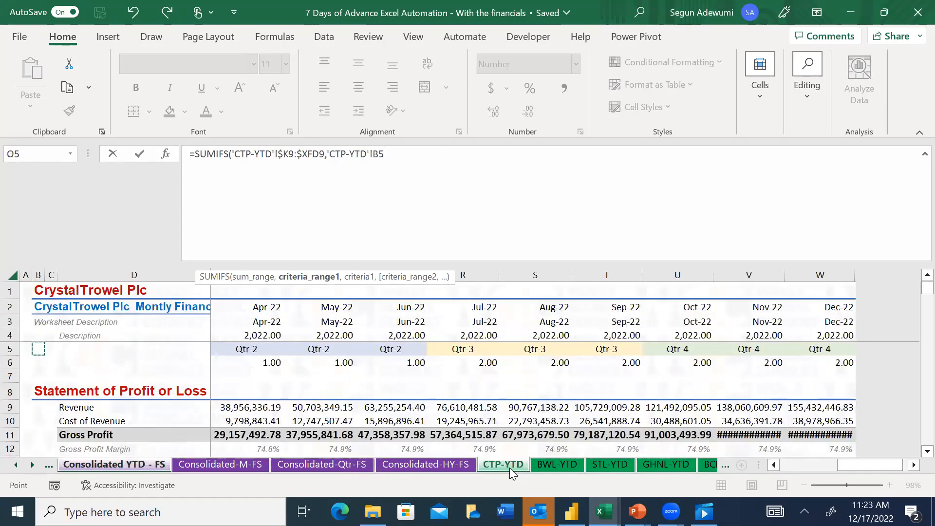
click(259, 325)
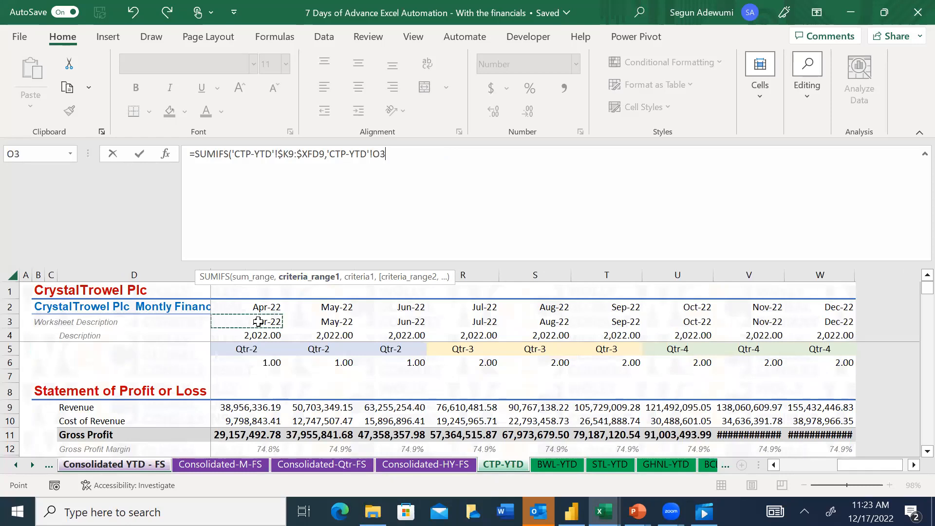
key(ctrl+Left)
key(Right)
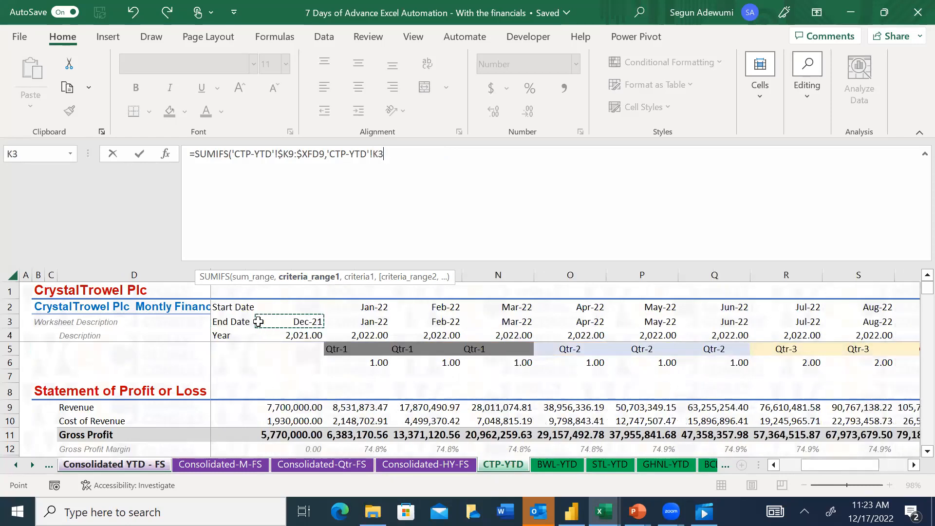
key(ctrl+shift+Right)
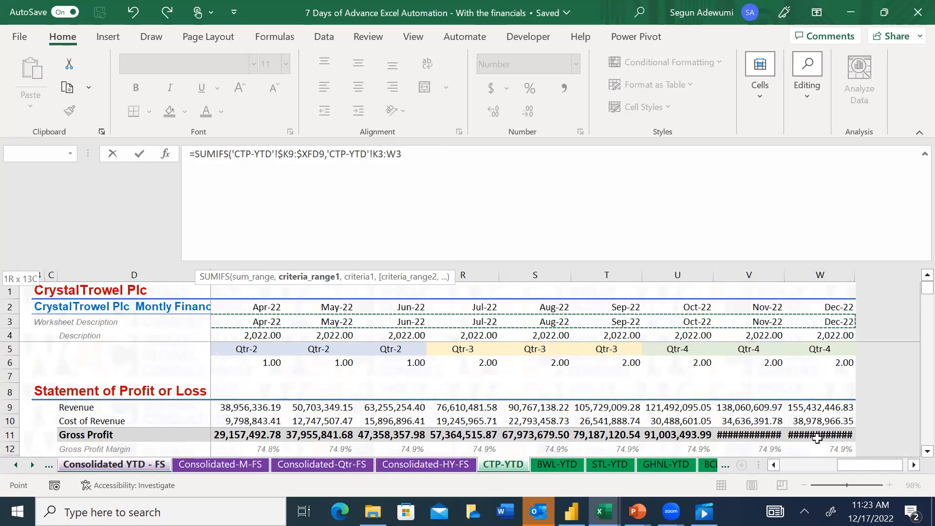
key(F4)
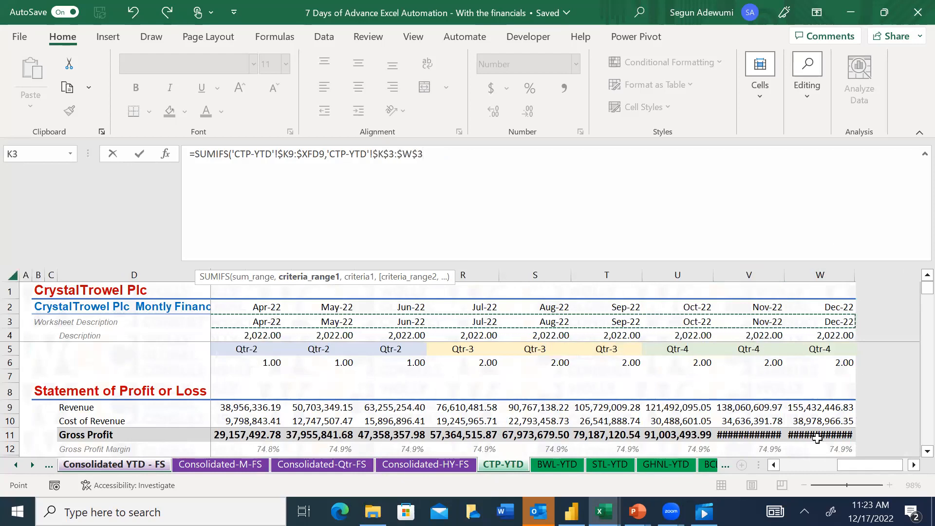
text(,)
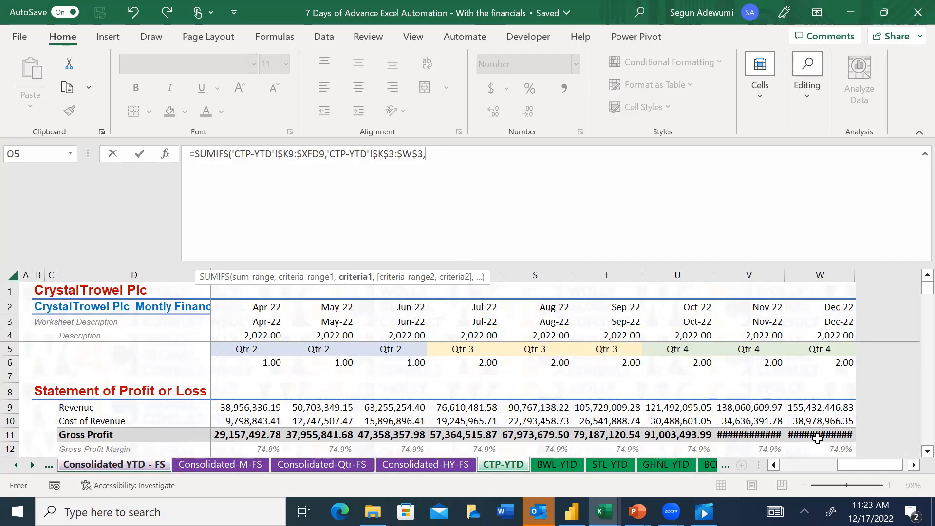
Set the first criterion to CTP's period header G$5 on the Consolidated YTD - FS sheet, locking only the row
click(135, 465)
click(367, 302)
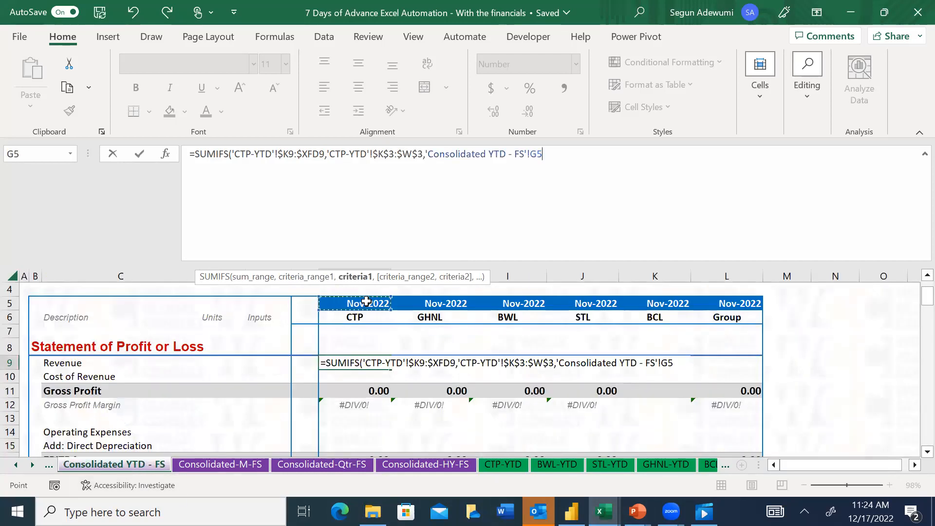
key(F4)
key(F4)
text(,)
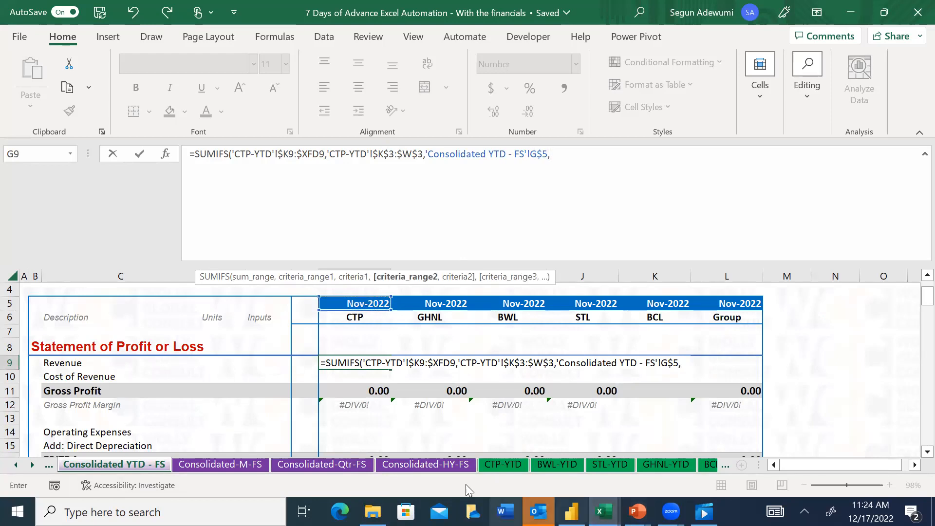
click(496, 467)
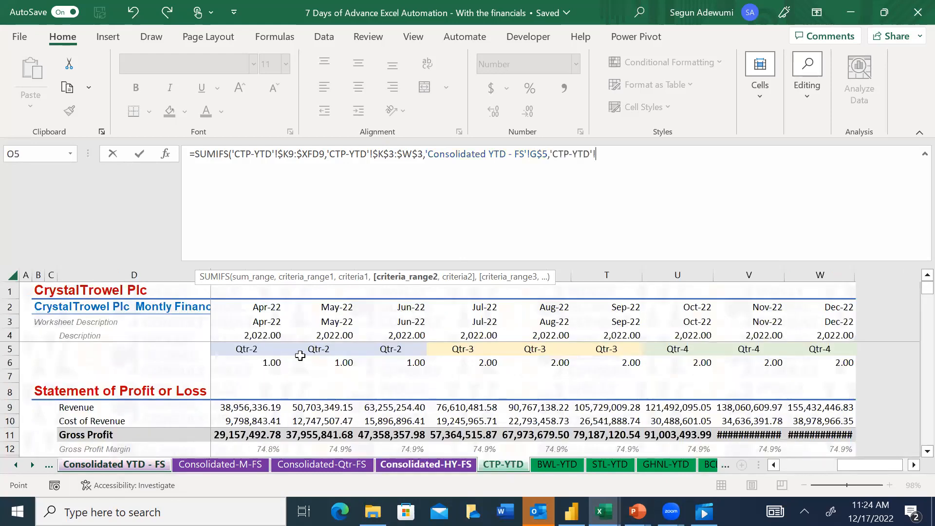
drag(865, 465, 841, 475)
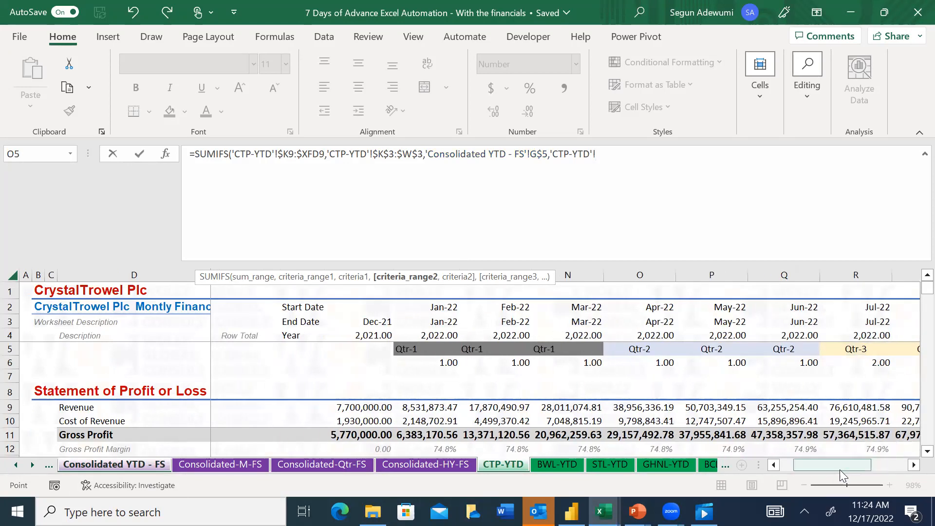
key(BackSpace)
key(BackSpace)
key(BackSpace)
key(BackSpace)
key(BackSpace)
key(BackSpace)
key(BackSpace)
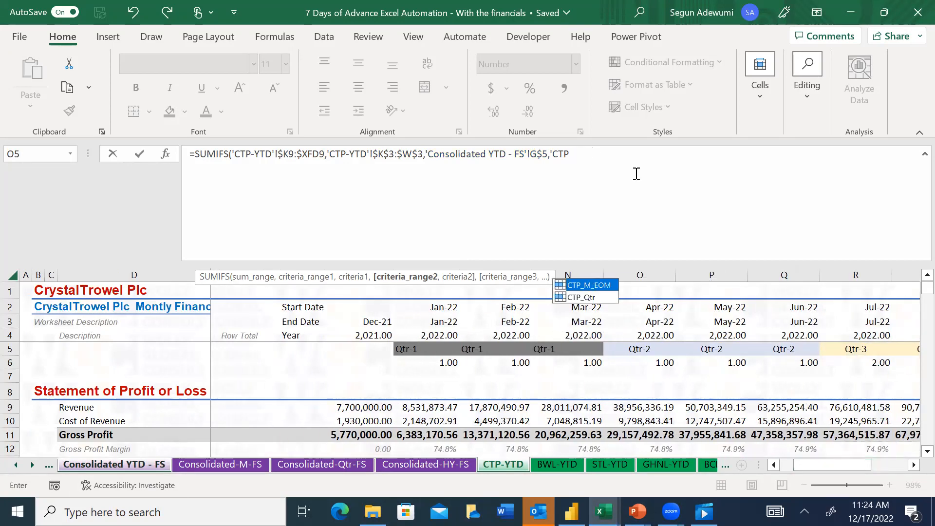
key(BackSpace)
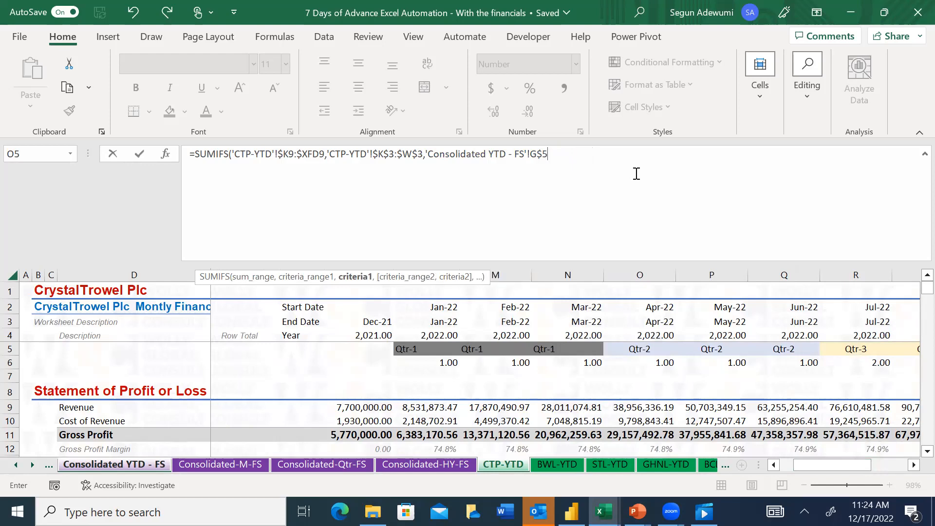
Try changing the function from SUMIFS to SUMIF, close the formula and enter it in G9
click(229, 153)
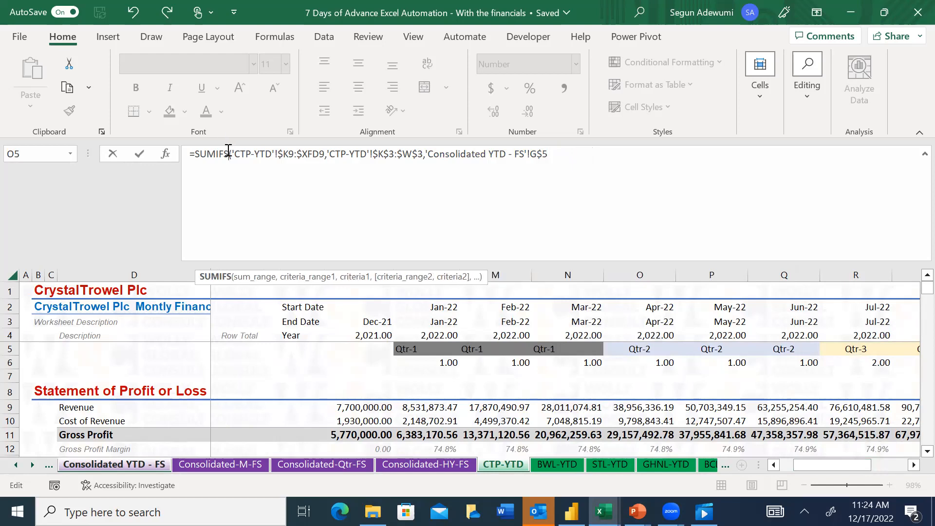
key(BackSpace)
click(626, 150)
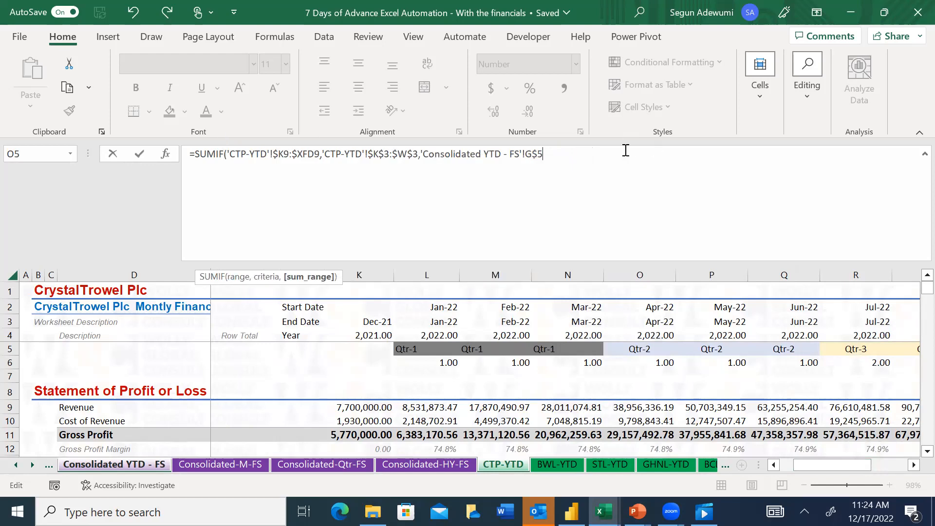
text())
key(Return)
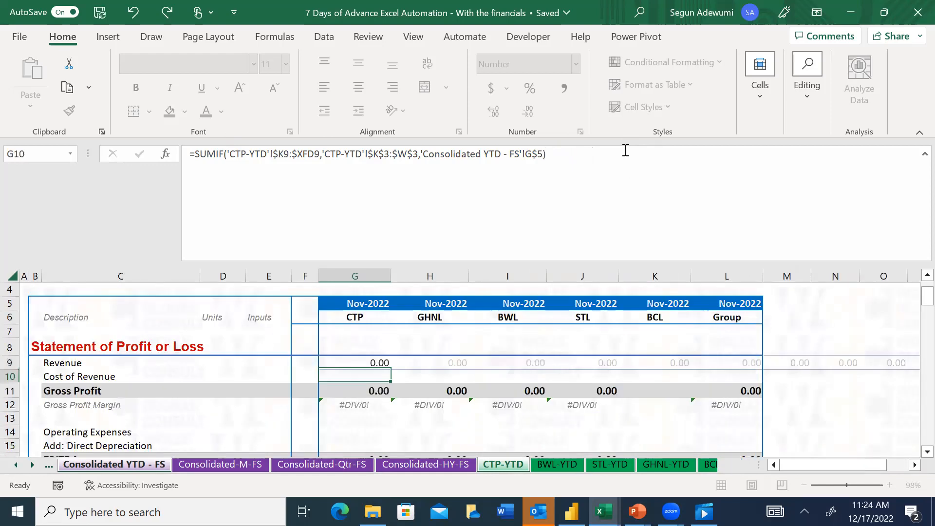
key(Up)
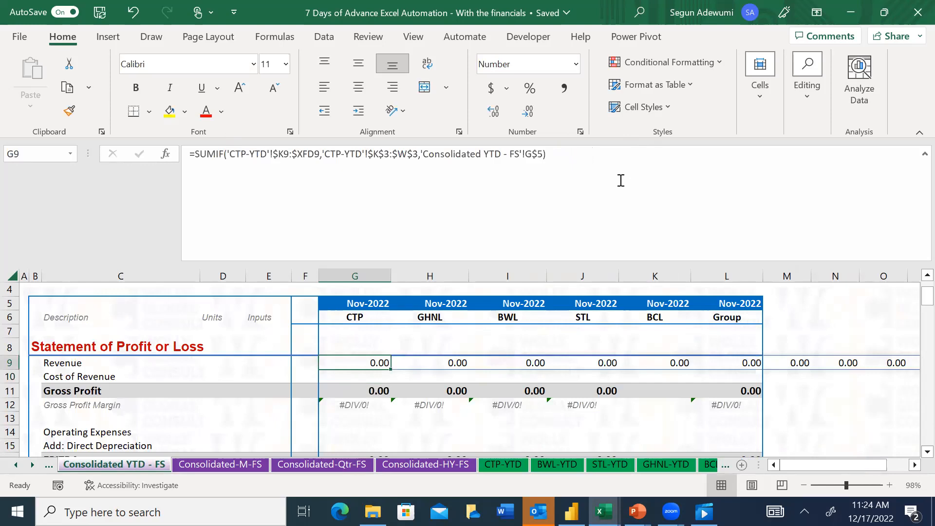
text(=sumif)
key(Tab)
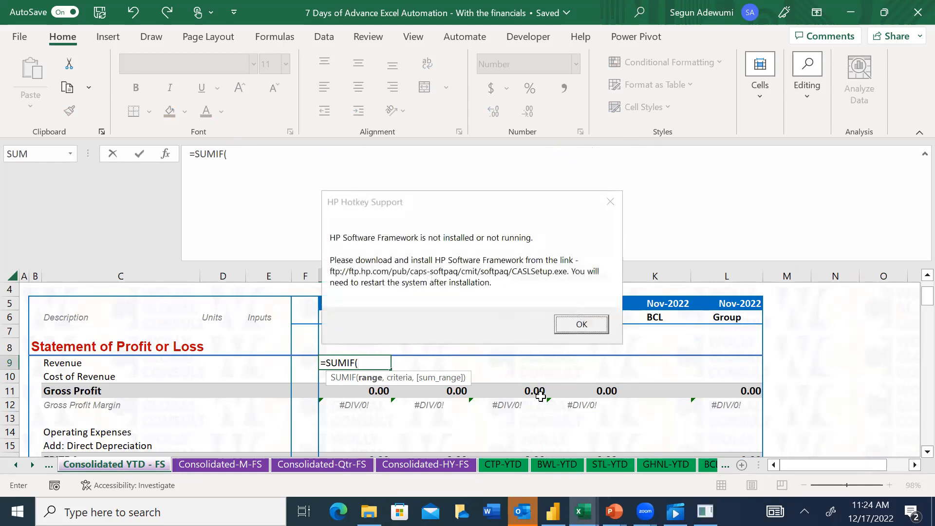
key(Escape)
click(610, 201)
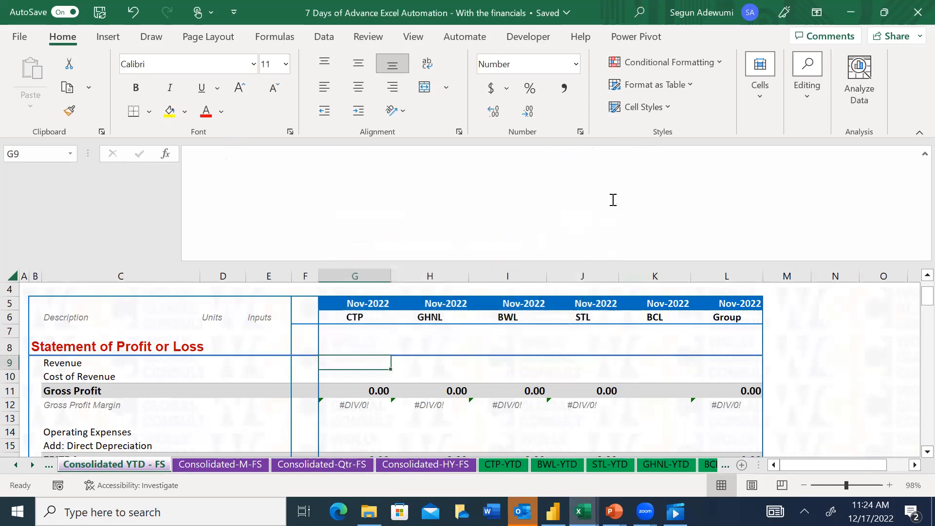
Start a SUMIF formula in G9 for CTP's Revenue, using the named range CTP_M_EOM as its range
text(=sumif)
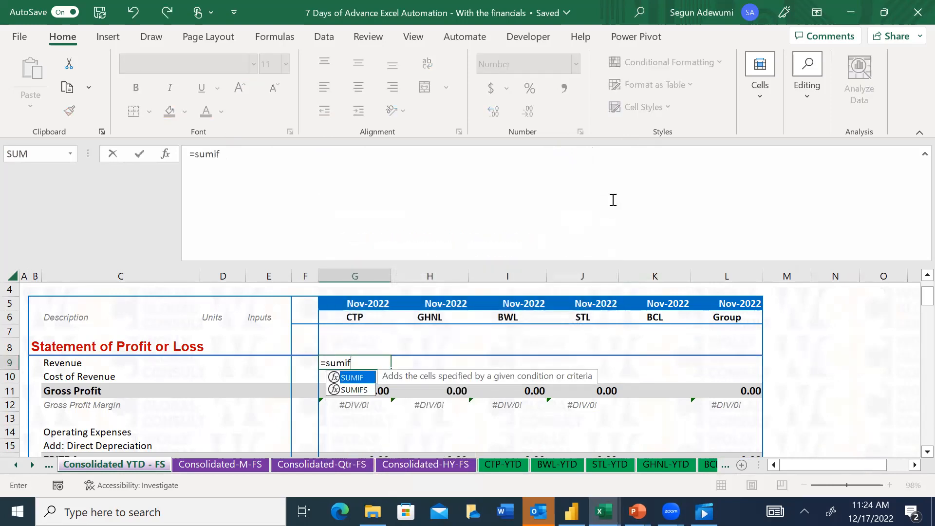
key(Tab)
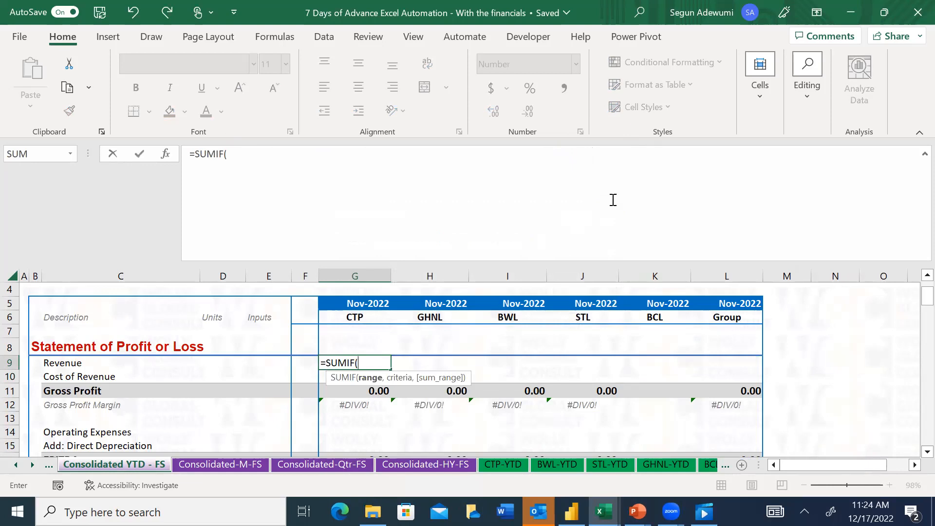
key(F3)
mouse_move(298, 206)
mouse_down()
mouse_move(295, 223)
mouse_move(295, 214)
mouse_up()
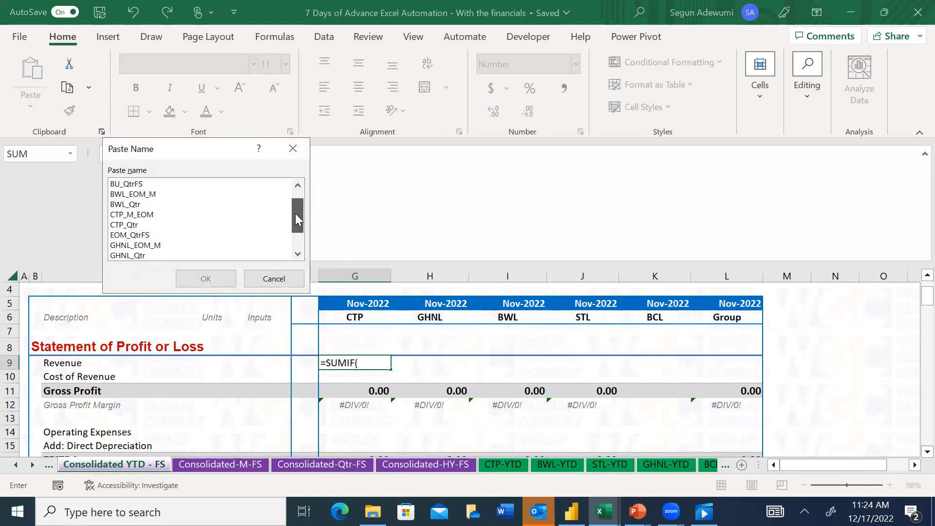
click(140, 216)
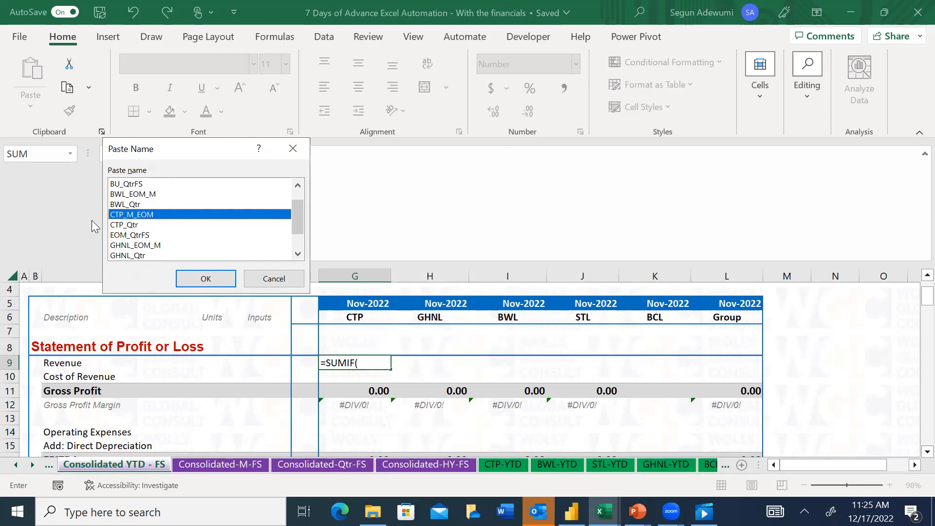
click(205, 279)
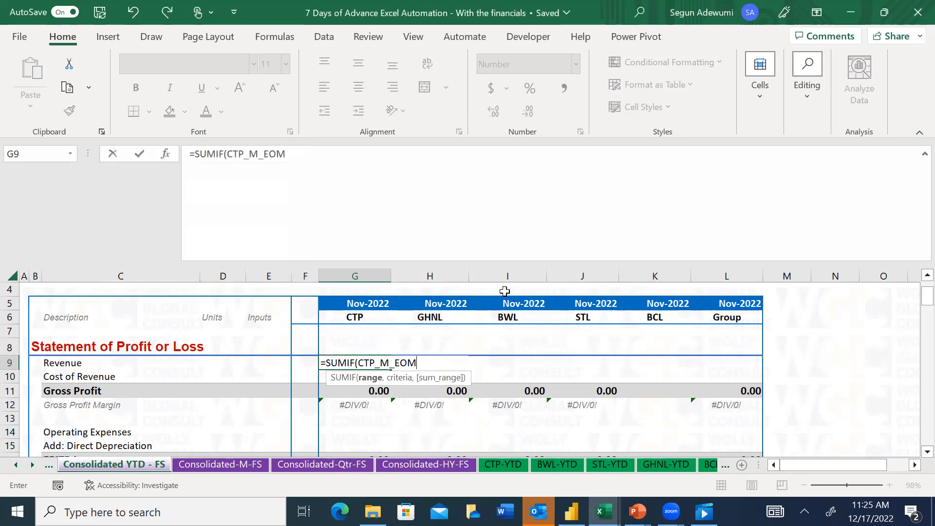
text(,)
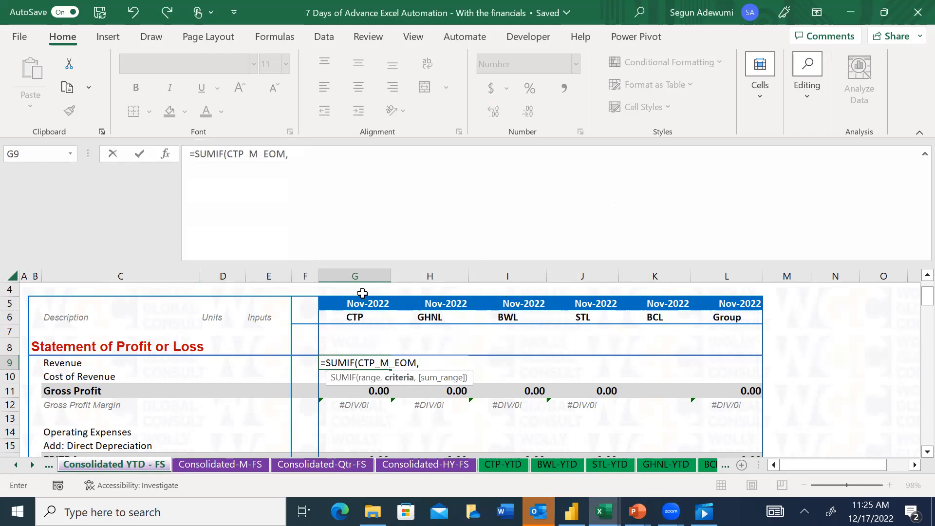
Set the SUMIF criterion to the CTP period header $G5, locking only the column
click(347, 305)
key(F4)
key(F4)
key(F4)
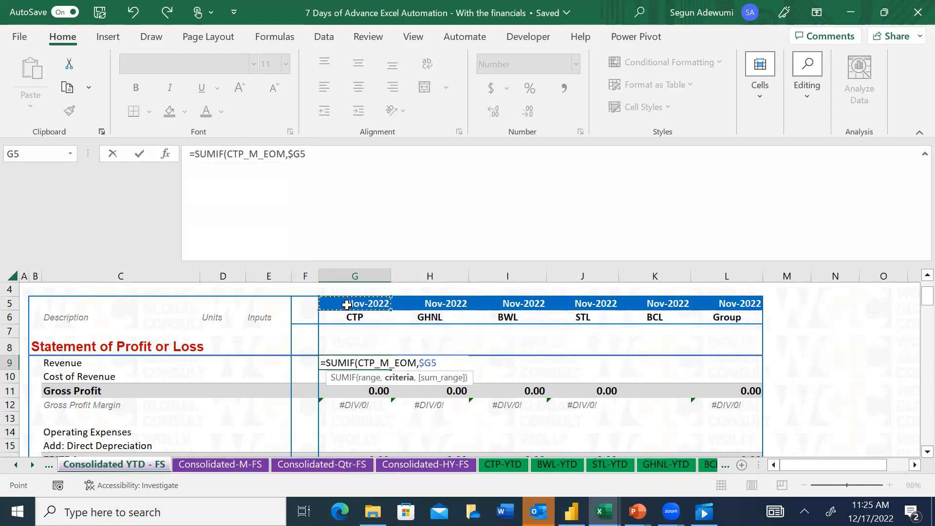
text(,)
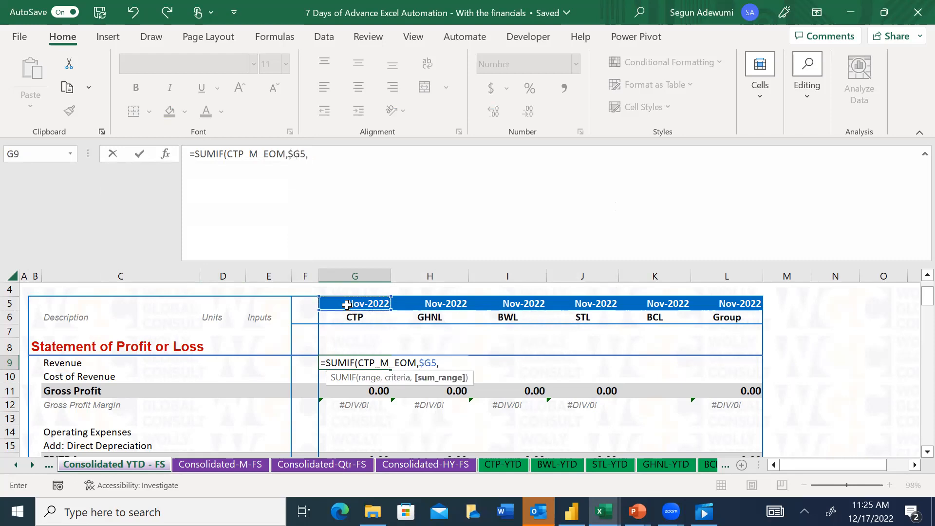
Set the SUMIF sum range to CTP-YTD's Revenue row $K9:$W9, locking only the columns, and enter the completed formula in G9
click(520, 465)
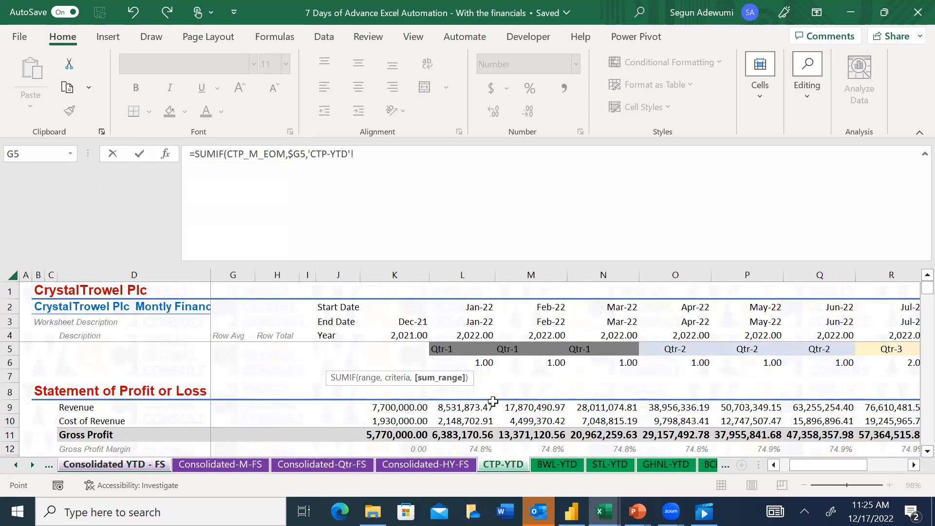
click(397, 411)
key(ctrl+shift+Right)
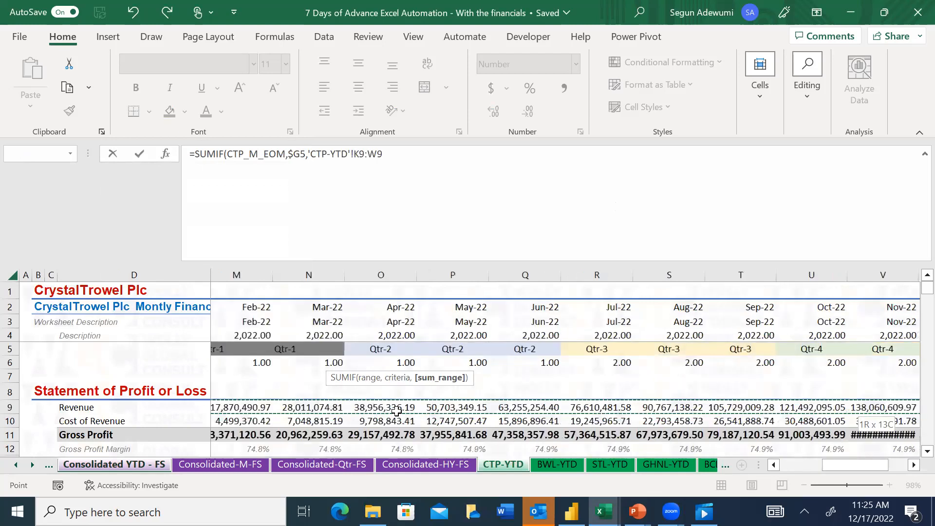
key(F4)
key(F4)
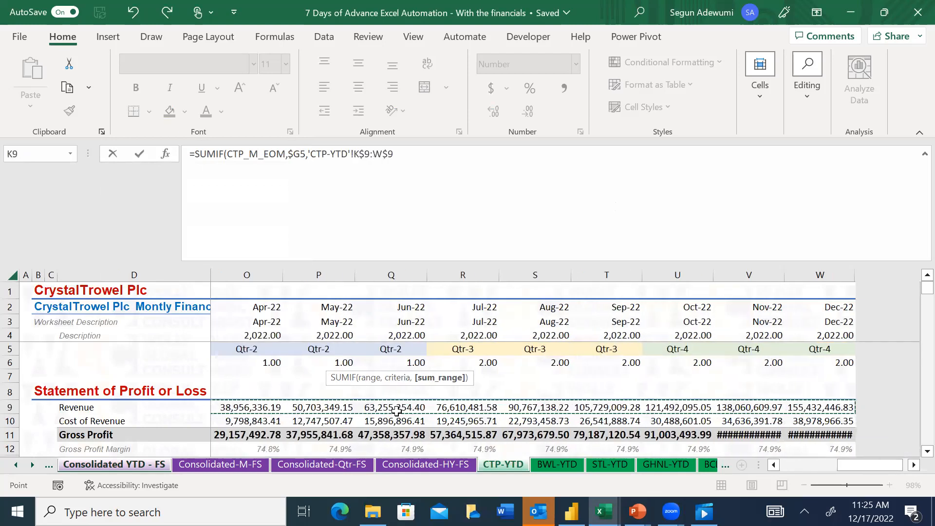
key(F4)
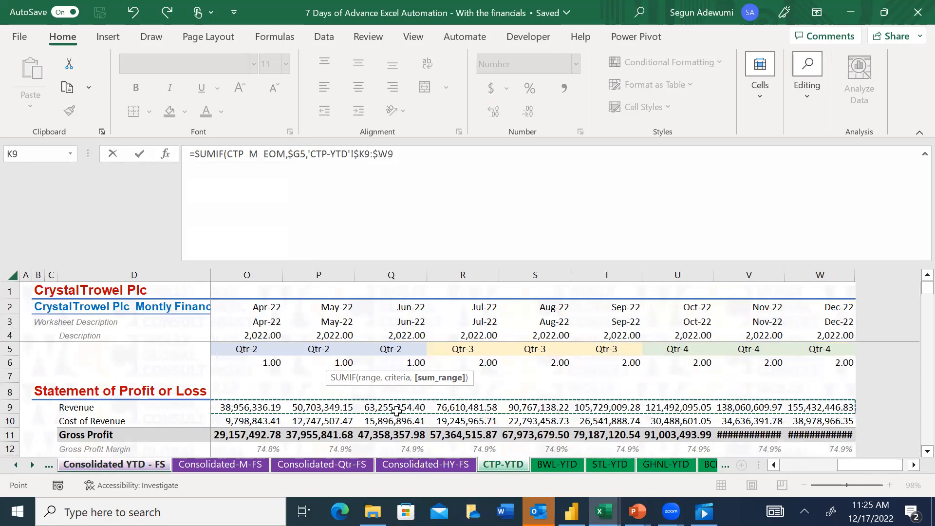
text())
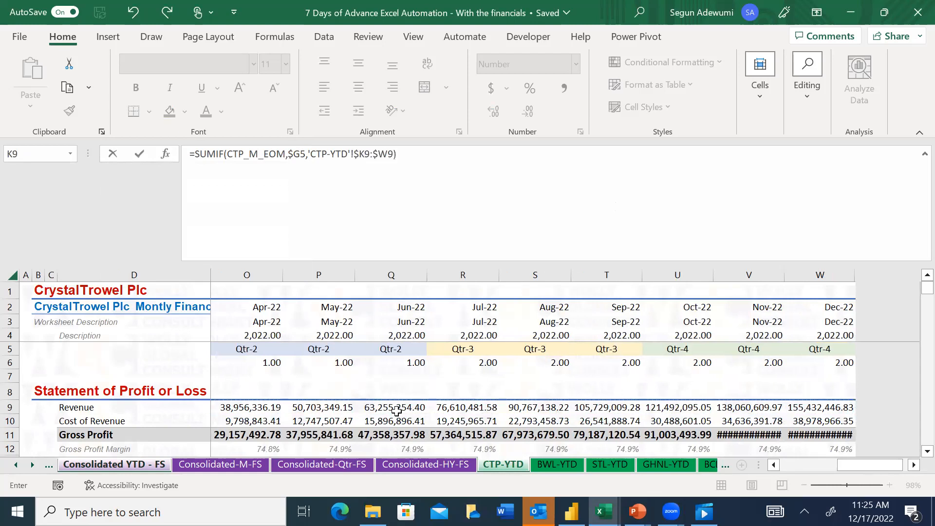
key(Return)
Compare CTP's consolidated Revenue in G9 with the Nov-22 Revenue on the CTP-YTD sheet
key(Up)
key(Left)
key(Left)
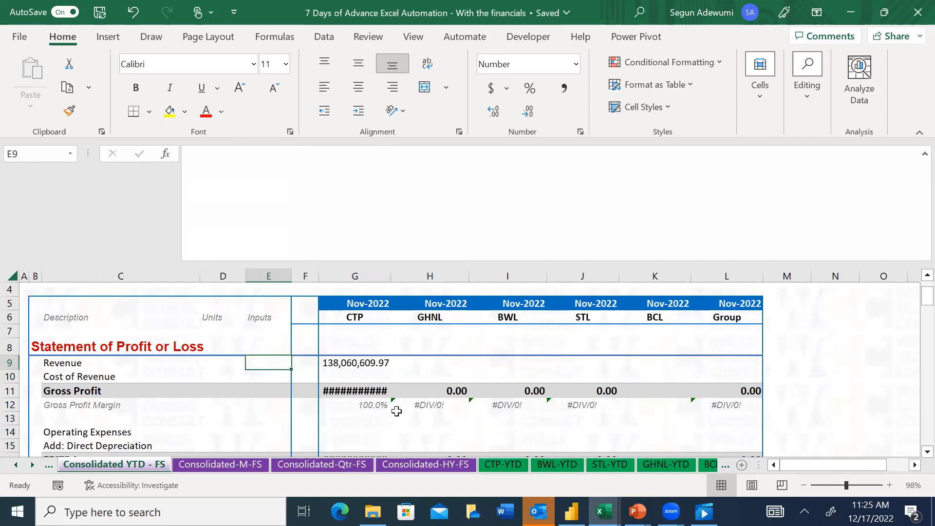
key(Right)
key(Right)
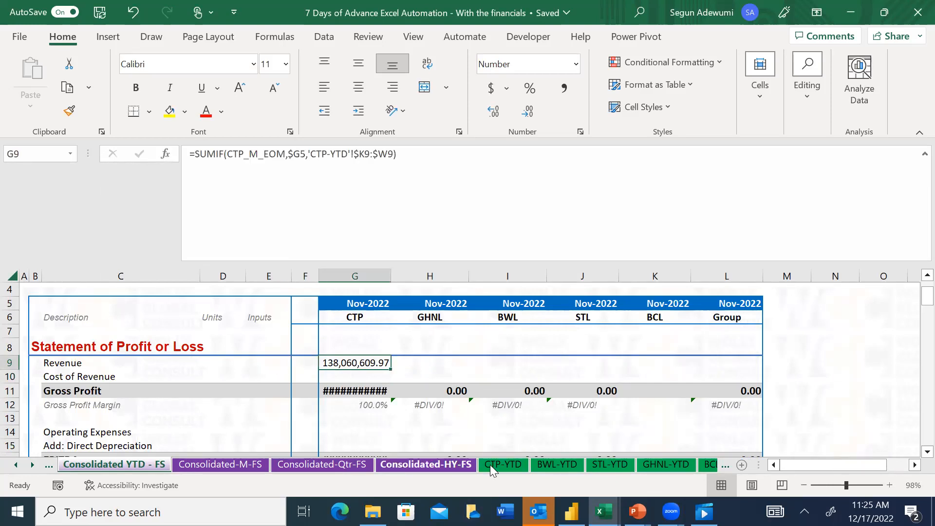
click(522, 469)
click(750, 407)
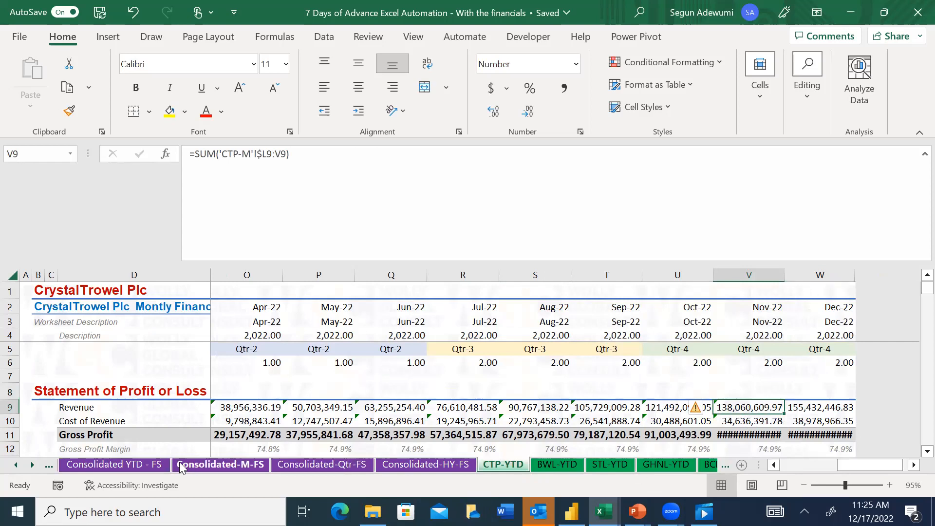
click(148, 465)
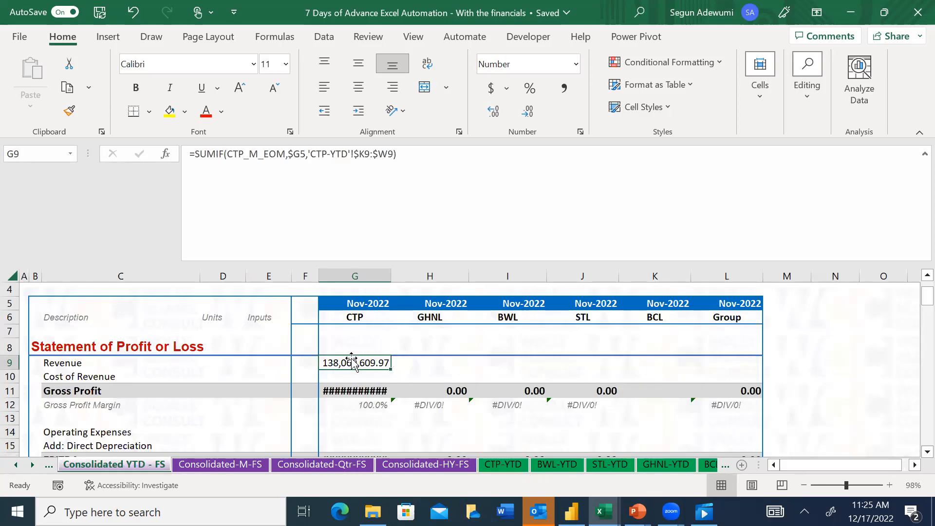
Try copying the Revenue formula from G9 into CTP's Cost of Revenue cell G10
key(Down)
key(Up)
key(ctrl+c)
click(371, 391)
key(Up)
key(ctrl+v)
key(Escape)
key(Down)
key(Down)
key(Up)
key(Up)
key(Left)
key(Right)
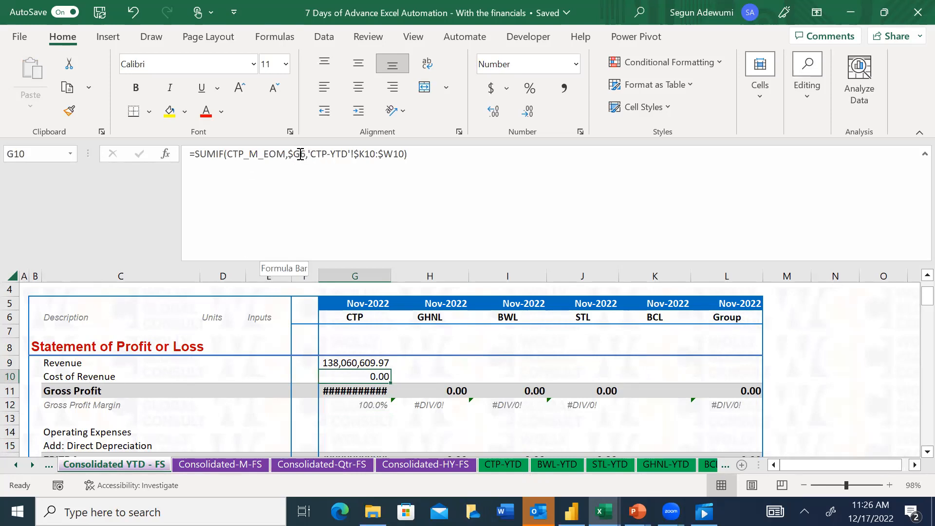
Change the criterion in G9's SUMIF formula to G$5, locking only the row, and enter the formula
click(366, 365)
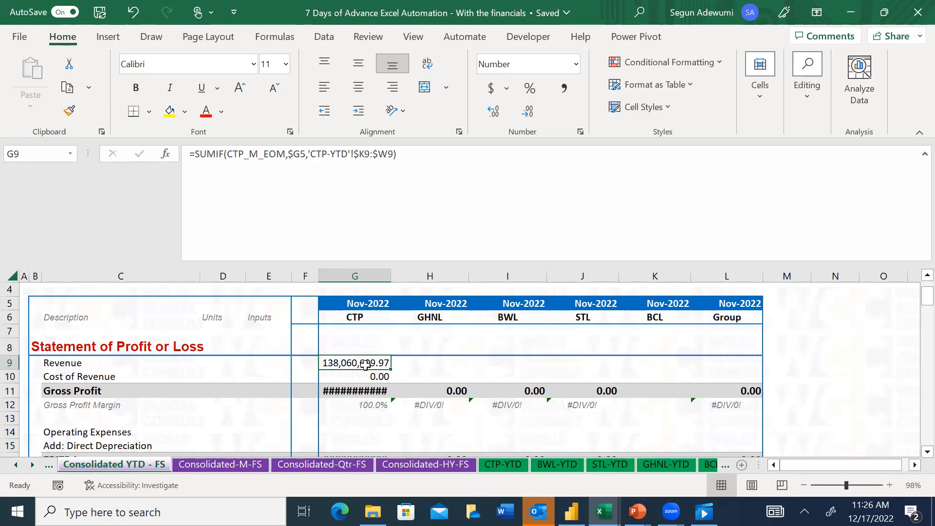
key(F2)
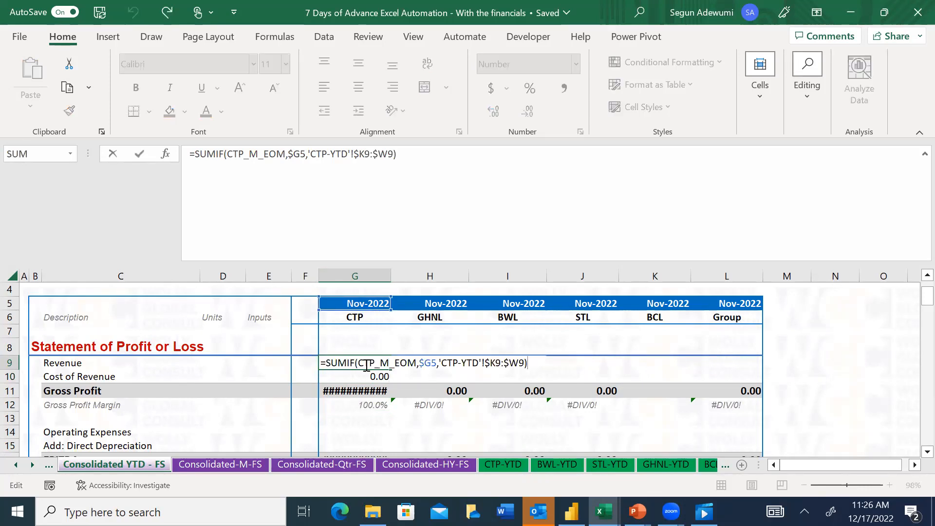
drag(306, 154, 291, 155)
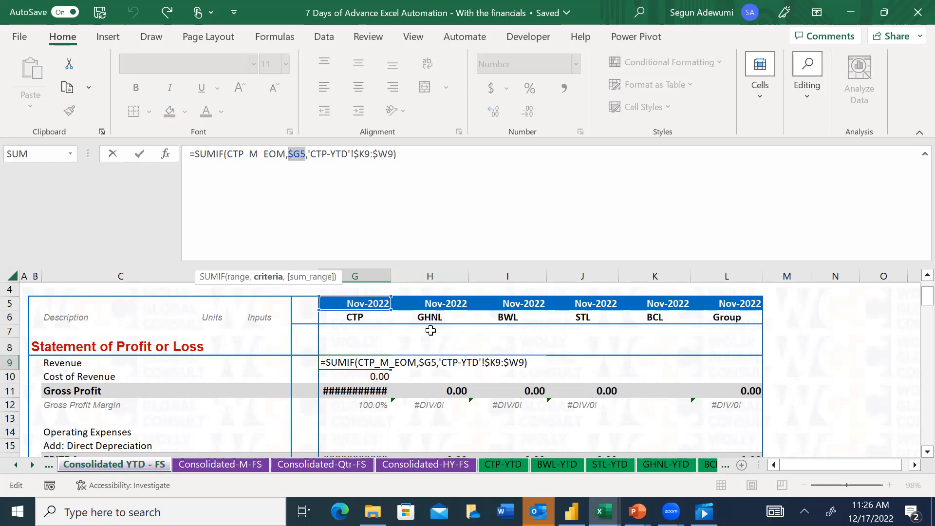
key(F4)
key(F4)
key(F4)
key(F4)
key(F4)
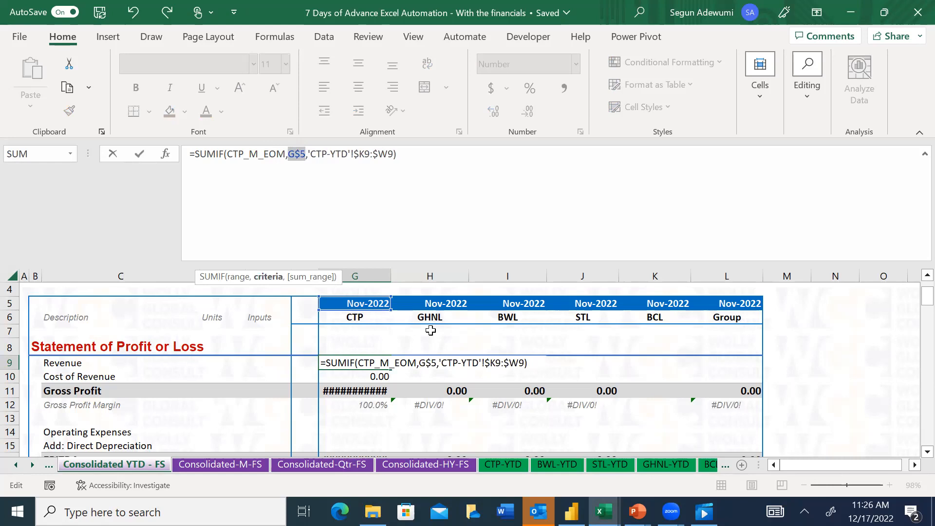
key(F4)
key(F4)
key(Return)
Copy CTP's corrected Revenue formula from G9 into the Cost of Revenue cell G10
key(Up)
key(ctrl+c)
key(Down)
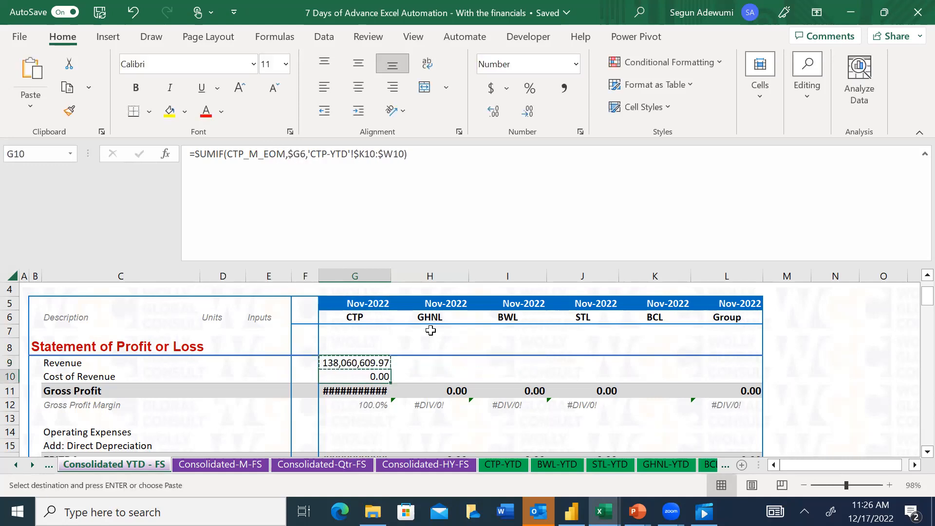
key(ctrl+v)
key(Escape)
key(Down)
key(Up)
Autofit the CTP column's width to the Gross Profit figure in G11
key(Down)
key(alt)
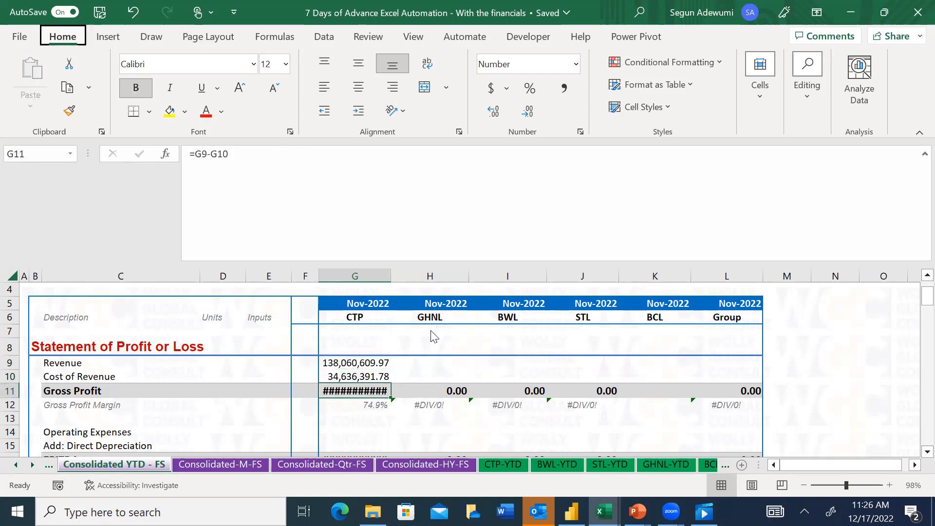
key(h)
key(o)
key(i)
Copy the Cost of Revenue formula into CTP's Operating Expenses and Add: Direct Depreciation cells, G14:G15
key(Up)
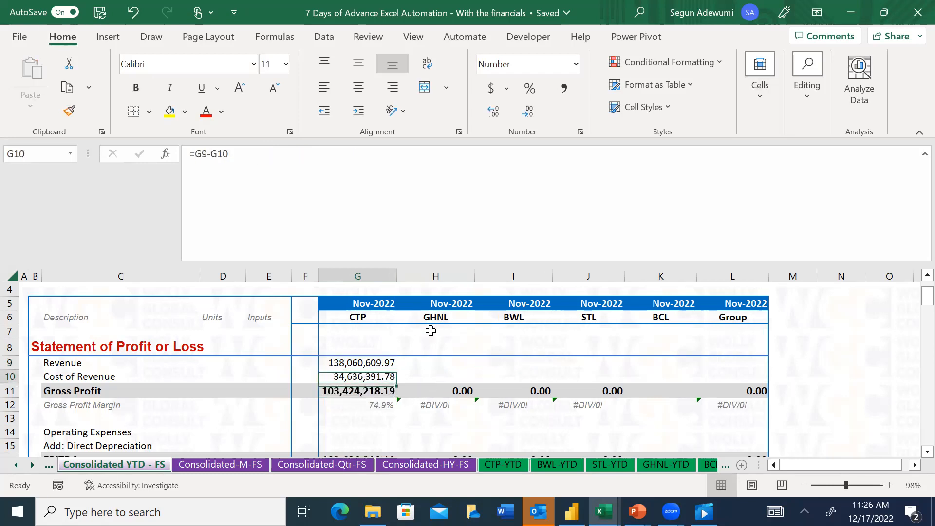
key(ctrl+c)
key(Down)
key(Down)
key(Down)
key(Down)
key(ctrl+v)
key(Down)
Paste the copied SUMIF formula into CTP's Depreciation and Amortisation cells, G19:G20
key(ctrl+v)
Paste the copied SUMIF formula into CTP's Interest Income and Interest Expense cells, G24:G25
key(Down)
key(Down)
key(Down)
key(Down)
key(Down)
key(Down)
key(Up)
key(Up)
key(shift+Down)
key(ctrl+v)
Paste the copied SUMIF formula into CTP's Tax Expense cell G29 and end the copy mode
key(Down)
key(Down)
key(Down)
key(Down)
scroll(431, 330, down, 2)
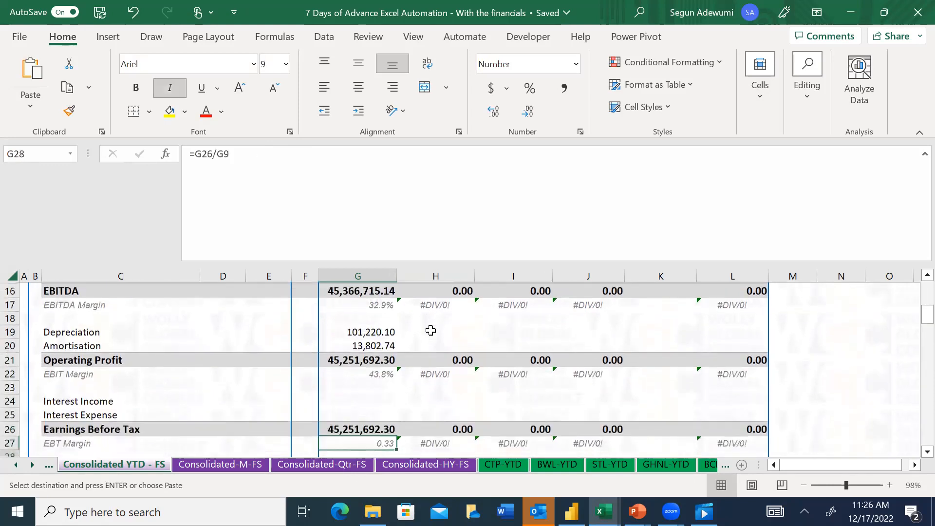
key(shift+Down)
key(ctrl+v)
key(Down)
key(Down)
key(Down)
key(Down)
key(Down)
key(Down)
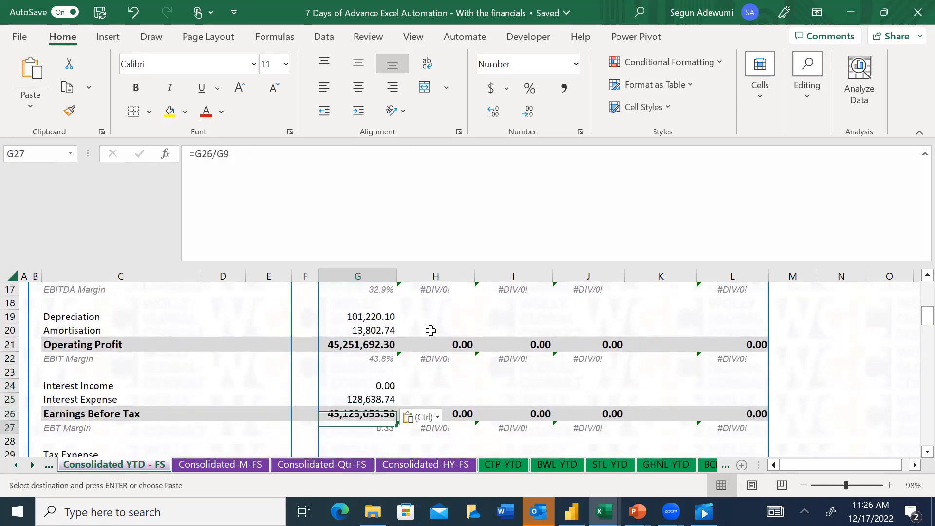
key(Up)
key(ctrl+v)
key(Down)
key(Down)
key(Down)
key(Down)
key(Down)
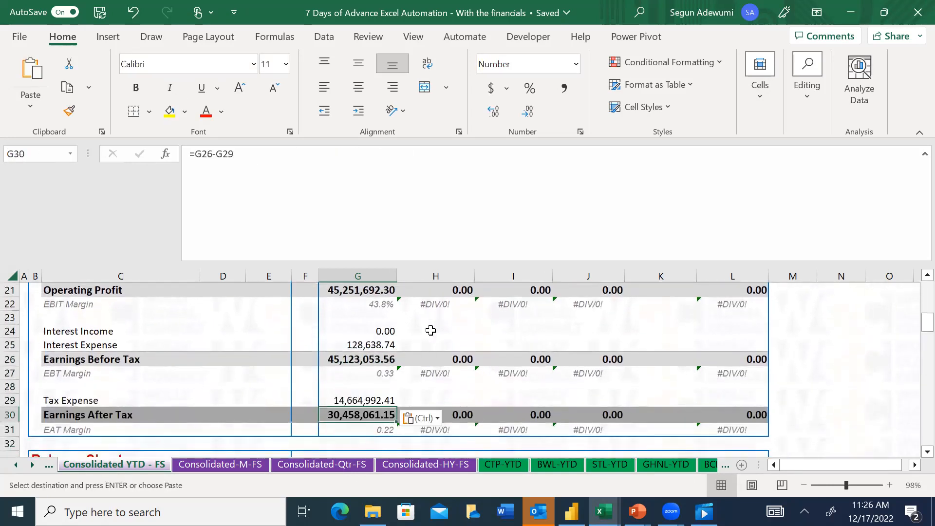
key(Up)
key(Up)
key(Up)
key(Up)
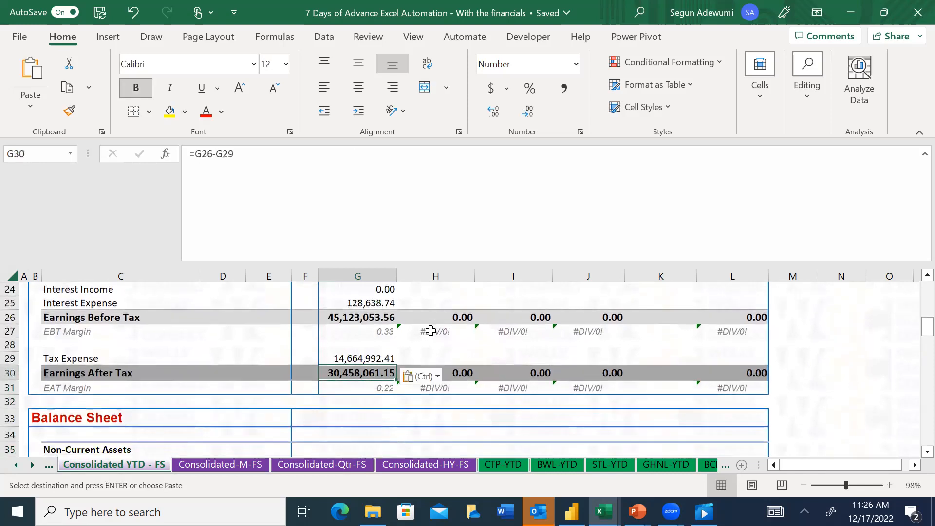
key(Escape)
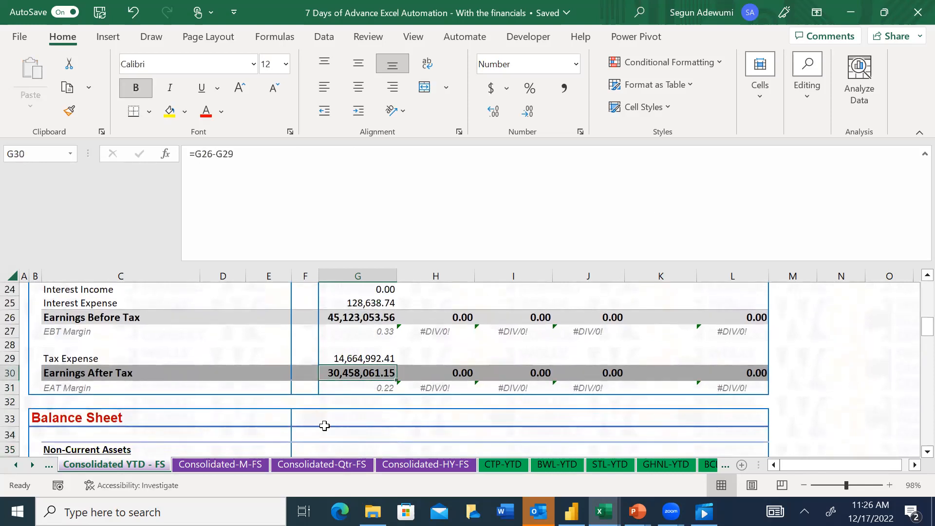
Check CTP's consolidated Earnings After Tax against the Nov-22 figure on the CTP-YTD sheet
click(503, 464)
click(773, 336)
key(Down)
key(Down)
key(Down)
key(Down)
key(Down)
key(Down)
key(Down)
key(Down)
key(Down)
key(Down)
key(Down)
key(Down)
key(Down)
key(Down)
key(Down)
key(Down)
key(Down)
key(Down)
key(Down)
key(Down)
key(Down)
key(Down)
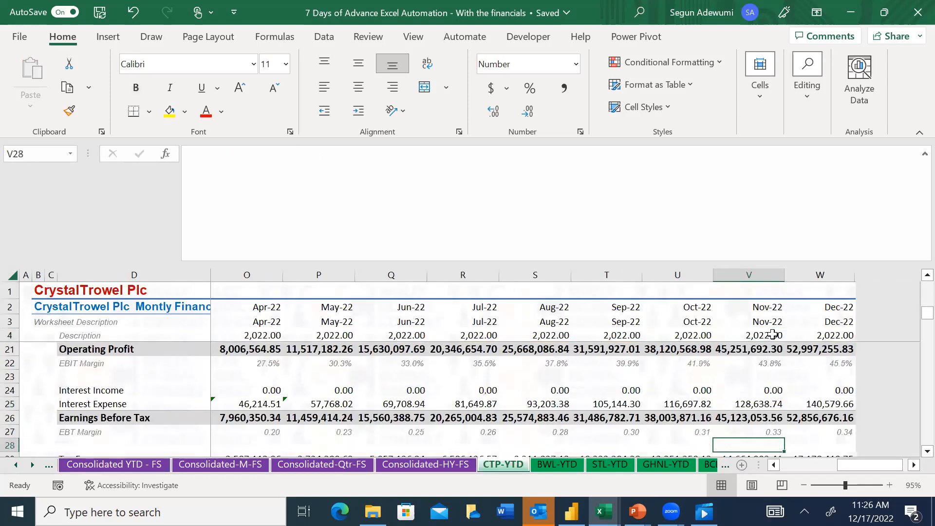
key(Down)
key(Down)
key(Up)
key(Up)
key(Up)
key(Up)
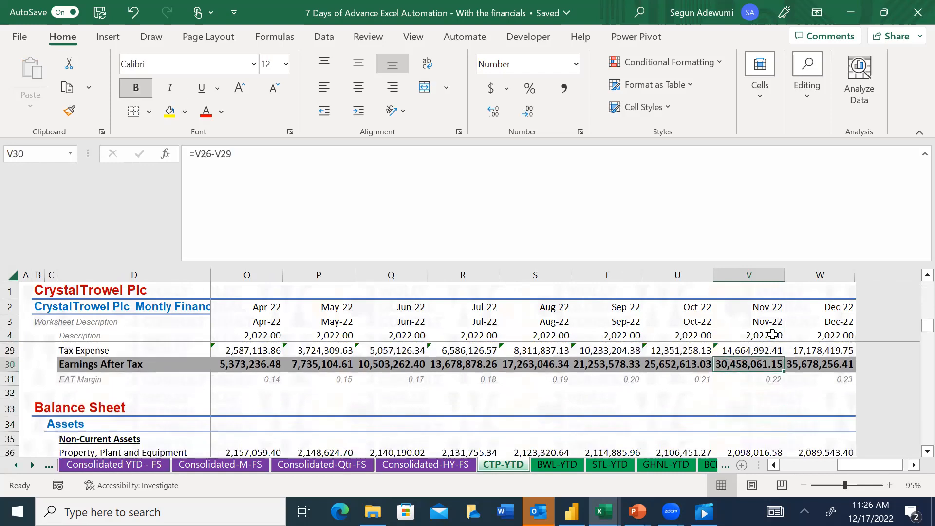
click(125, 465)
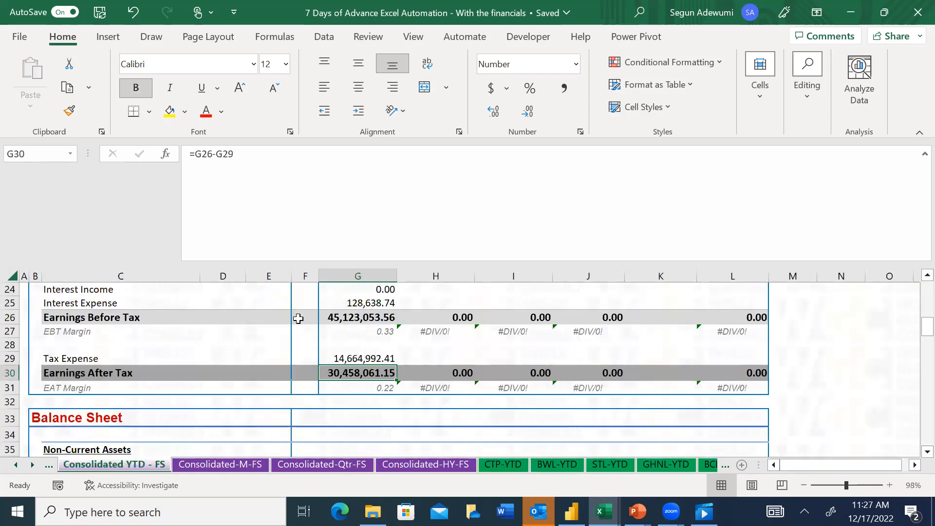
Try filling CTP's profit or loss formulas in G9:G31 across the other companies' columns through K, and undo the fill
key(Up)
key(Up)
key(Up)
key(Up)
key(Up)
key(Up)
key(Up)
key(Up)
key(Up)
key(Up)
key(Up)
key(Up)
key(Up)
key(Up)
key(Up)
key(Up)
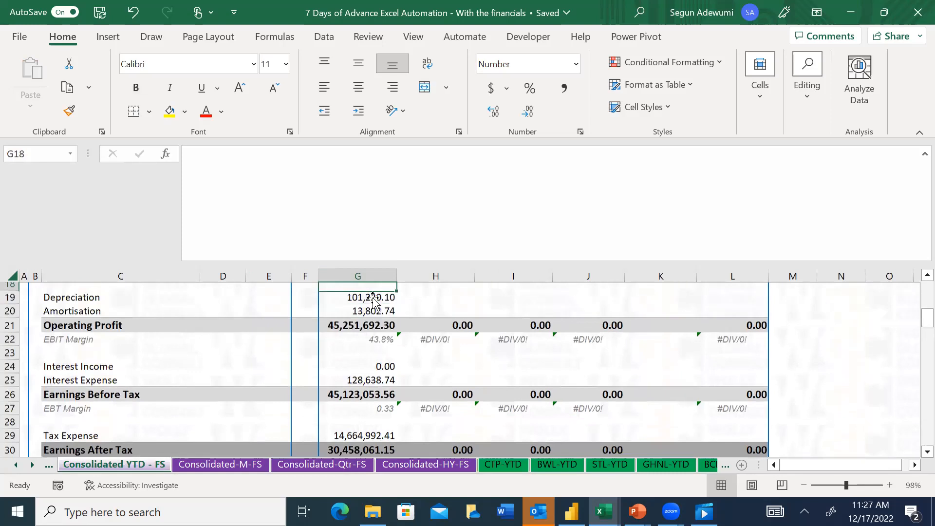
key(Up)
key(Up)
key(Up)
key(Up)
key(Up)
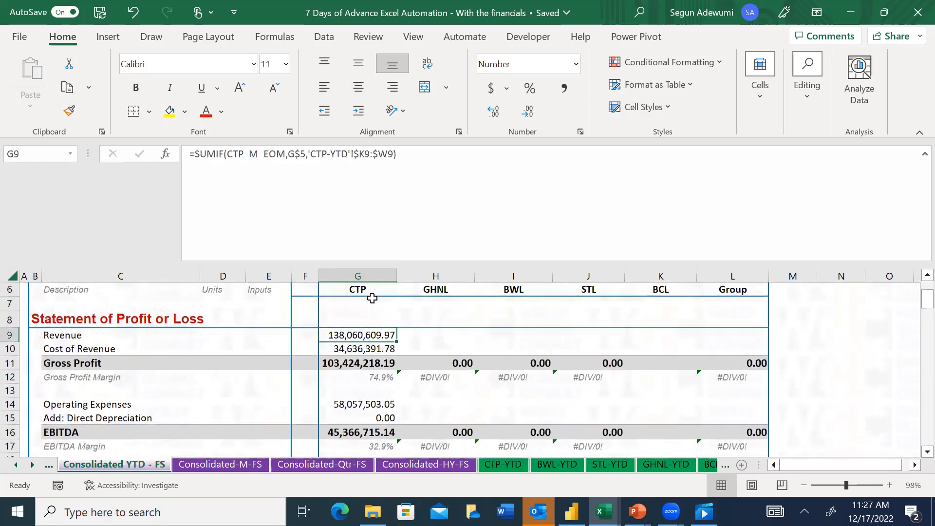
key(shift+Down)
key(shift+Down)
key(shift+Down)
key(shift+Down)
key(shift+Down)
key(shift+Down)
key(shift+Down)
key(shift+Down)
key(shift+Down)
key(shift+Down)
key(shift+Down)
key(shift+Down)
key(shift+Down)
key(shift+Down)
key(shift+Down)
key(shift+Down)
key(shift+Down)
key(shift+Down)
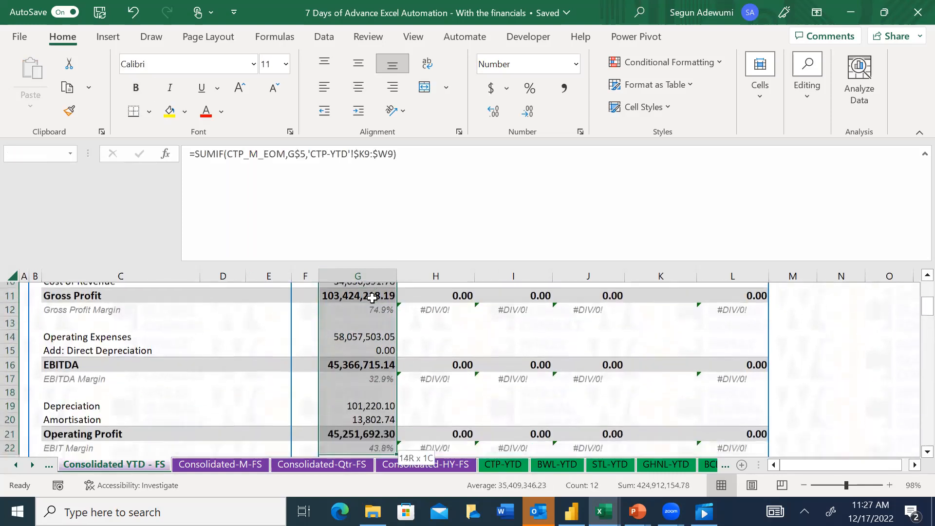
key(shift+Down)
key(shift+Down)
key(shift+Down)
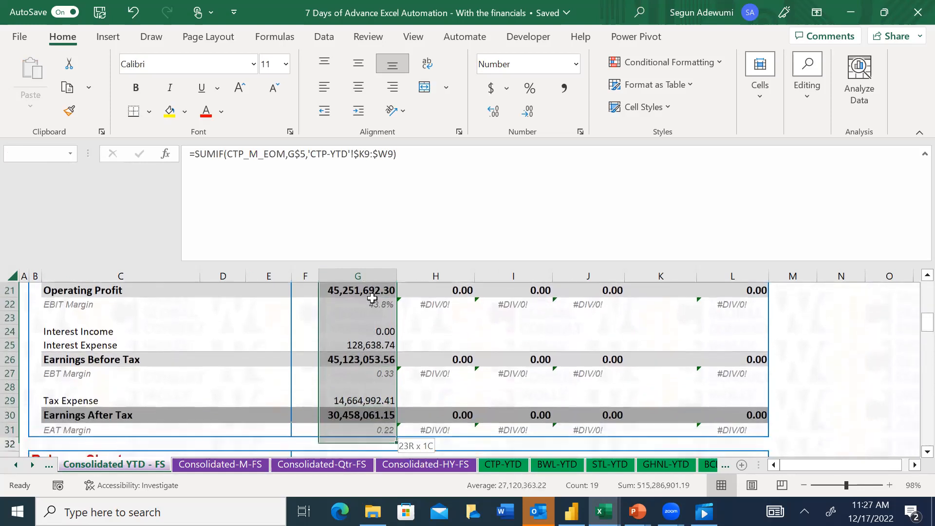
key(shift+Down)
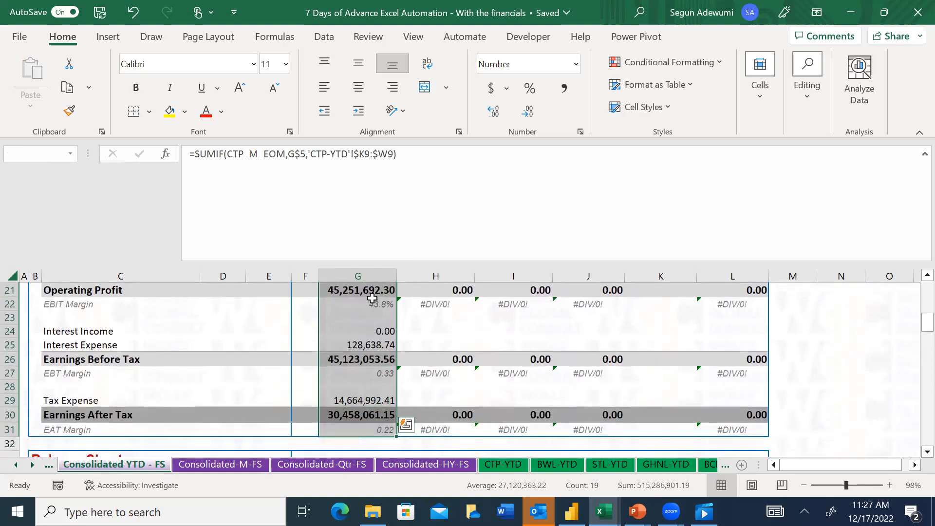
key(ctrl+q)
key(Escape)
key(shift+Right)
key(shift+Right)
key(shift+Right)
key(shift+Right)
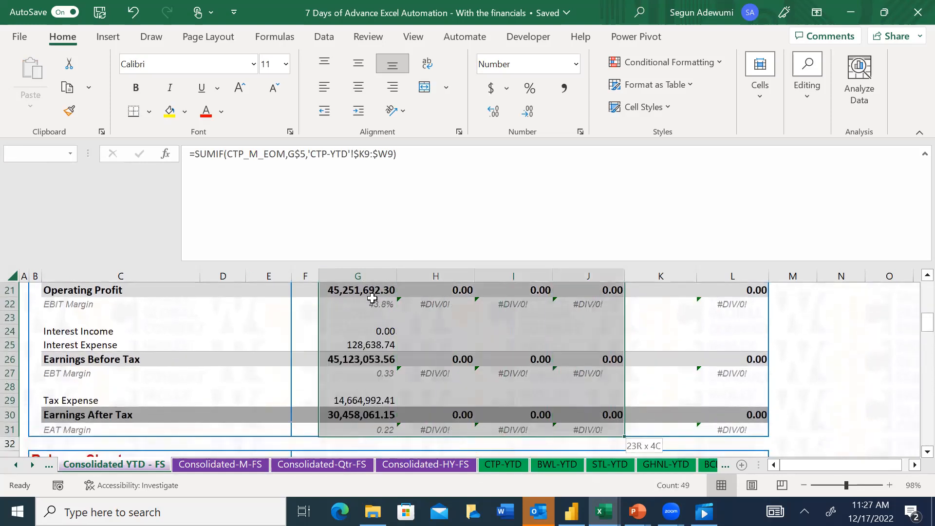
key(ctrl+r)
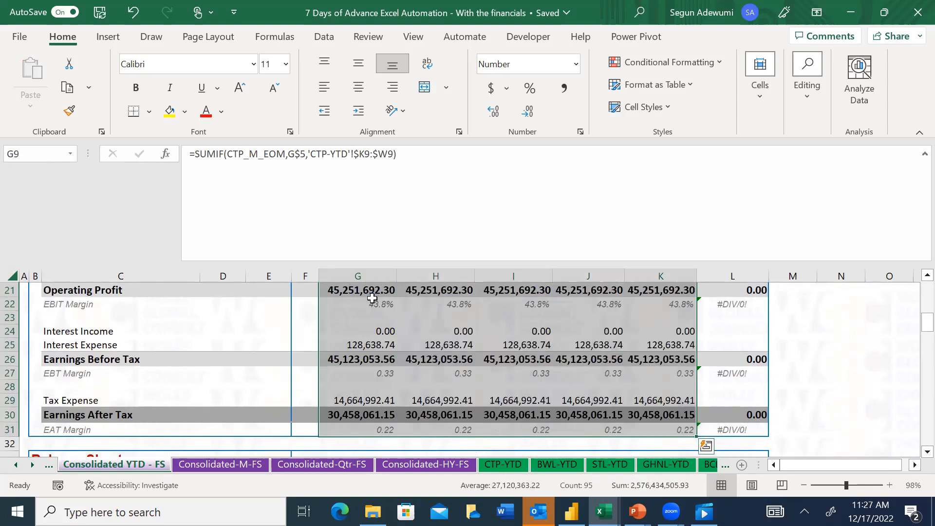
key(ctrl+z)
Copy CTP's profit or loss formulas into the neighbouring GHNL column on the consolidated YTD sheet
key(ctrl+c)
key(Right)
key(ctrl+v)
key(Escape)
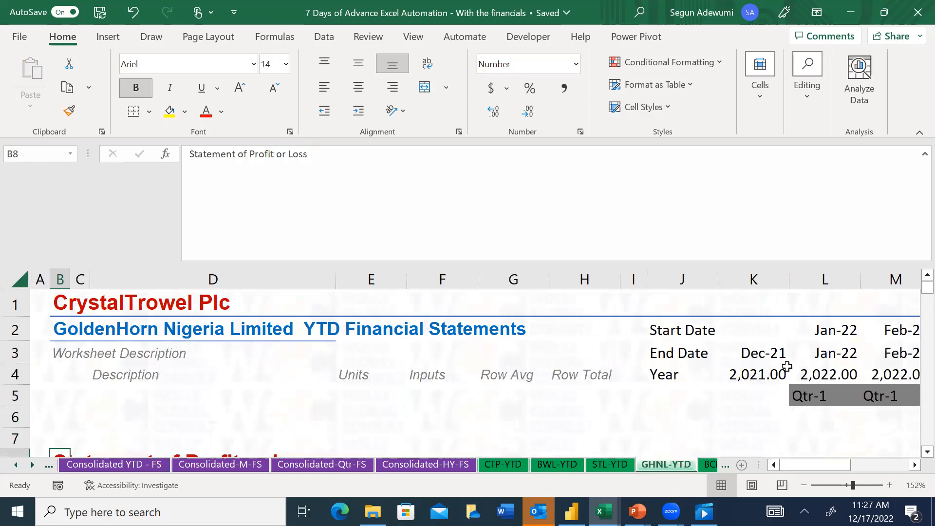
Check the End Date headers in row 3 of the GHNL-YTD sheet for a defined range name
drag(776, 356, 772, 351)
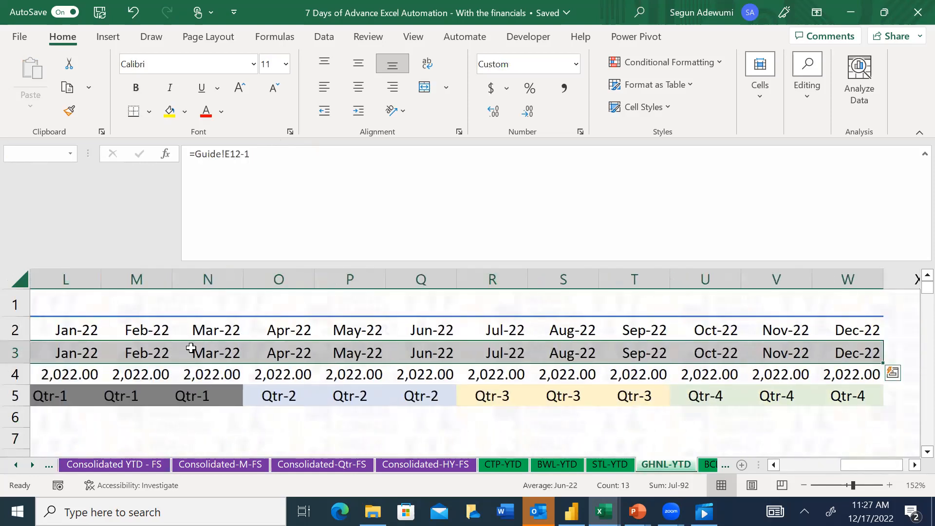
key(Down)
key(Right)
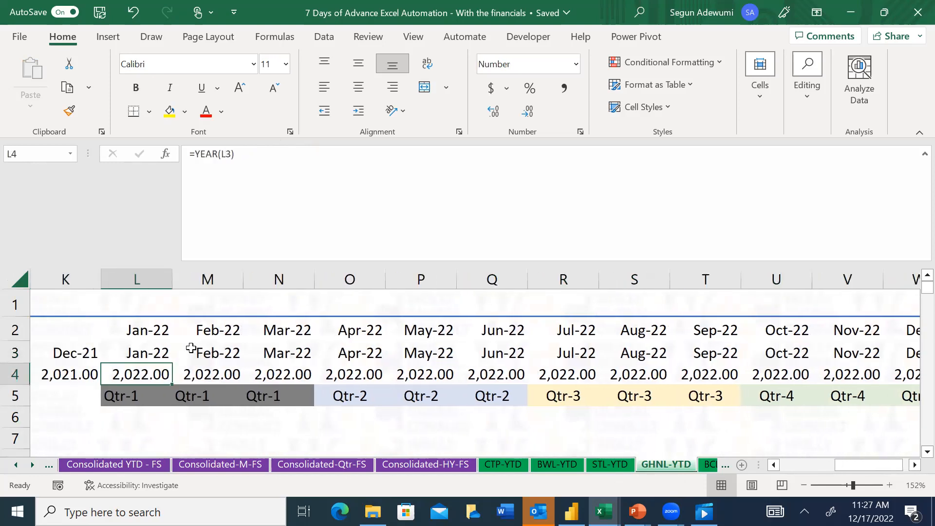
key(Up)
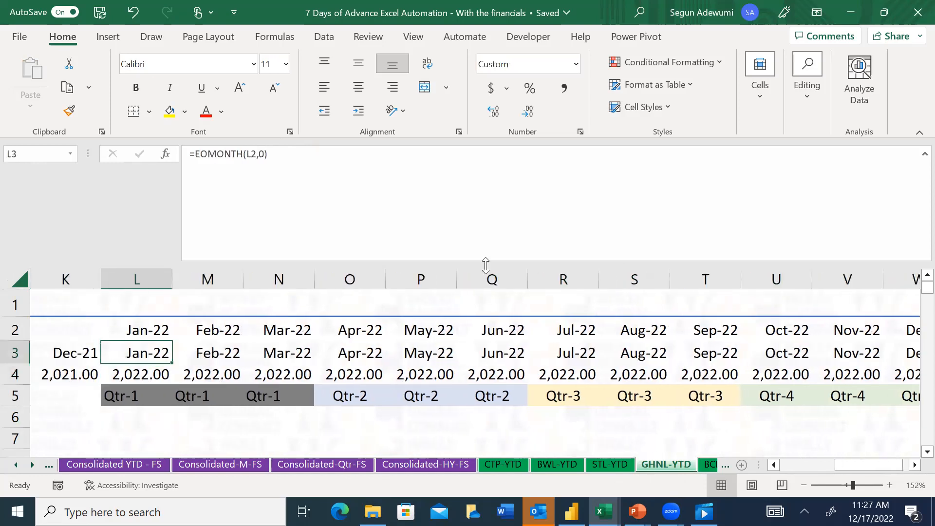
Check which defined name covers the month-end date row K3:W3 on the GHNL-M sheet
click(33, 463)
click(33, 464)
click(33, 464)
click(33, 464)
click(34, 464)
click(33, 464)
click(33, 464)
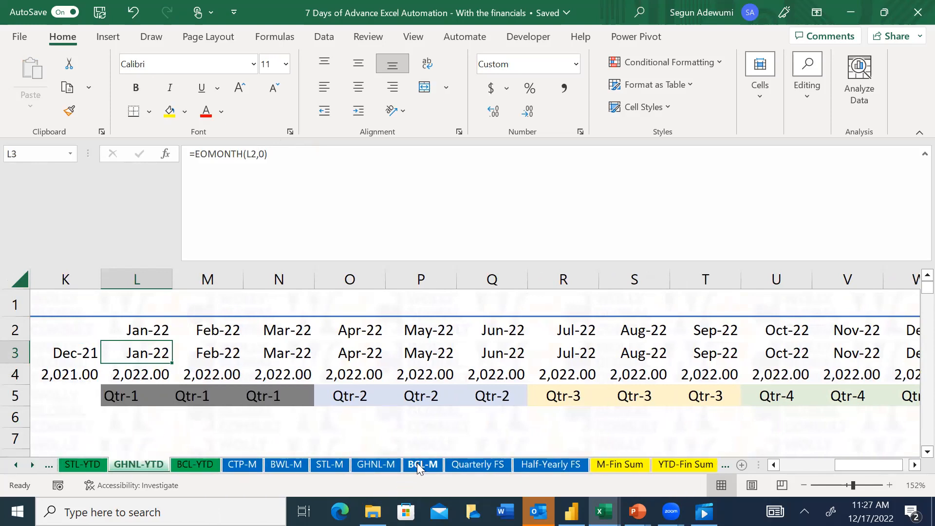
click(358, 466)
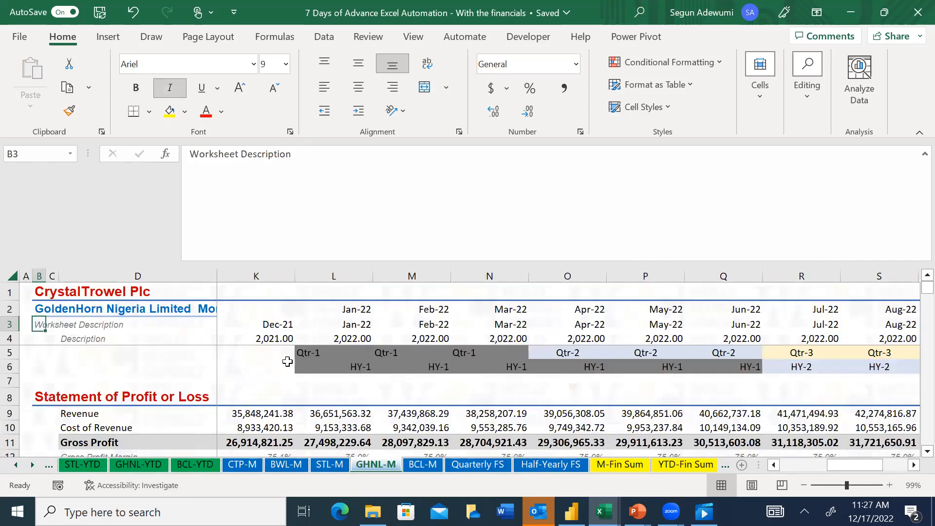
click(269, 336)
key(Up)
key(ctrl+shift+Right)
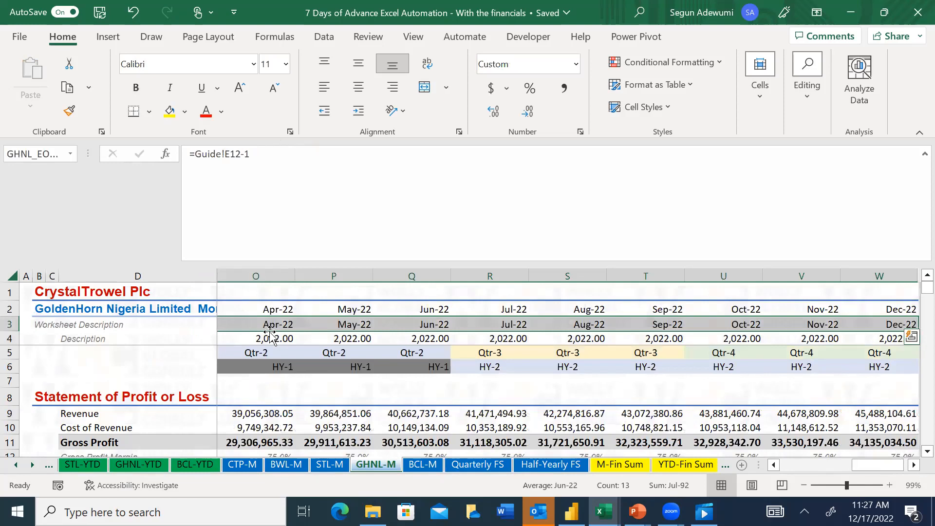
click(70, 154)
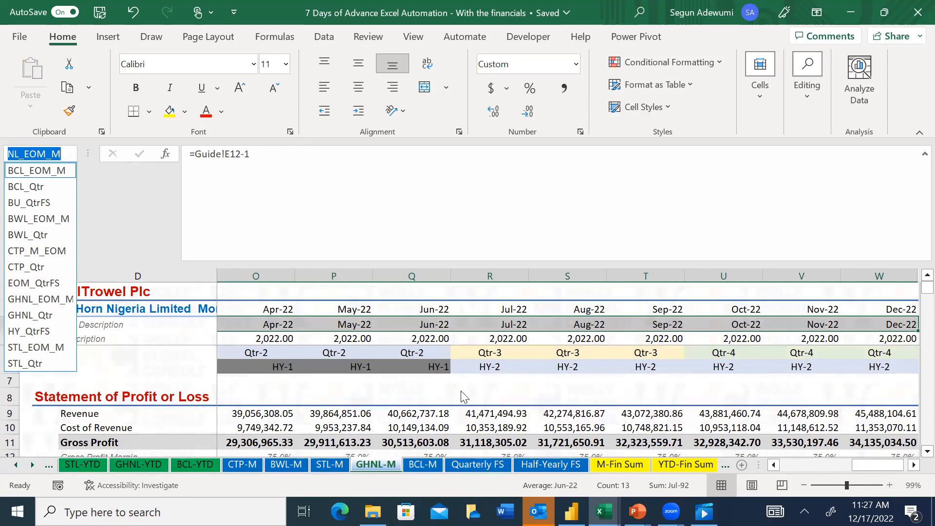
key(Escape)
Return to the Consolidated YTD - FS sheet and look through the workbook's defined names
click(17, 465)
click(17, 465)
click(17, 464)
click(16, 465)
click(16, 464)
click(17, 465)
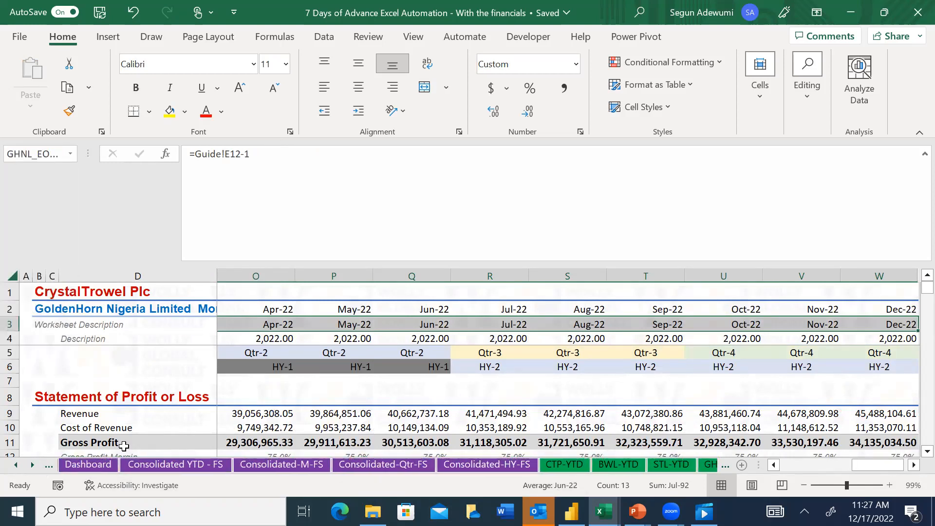
click(155, 465)
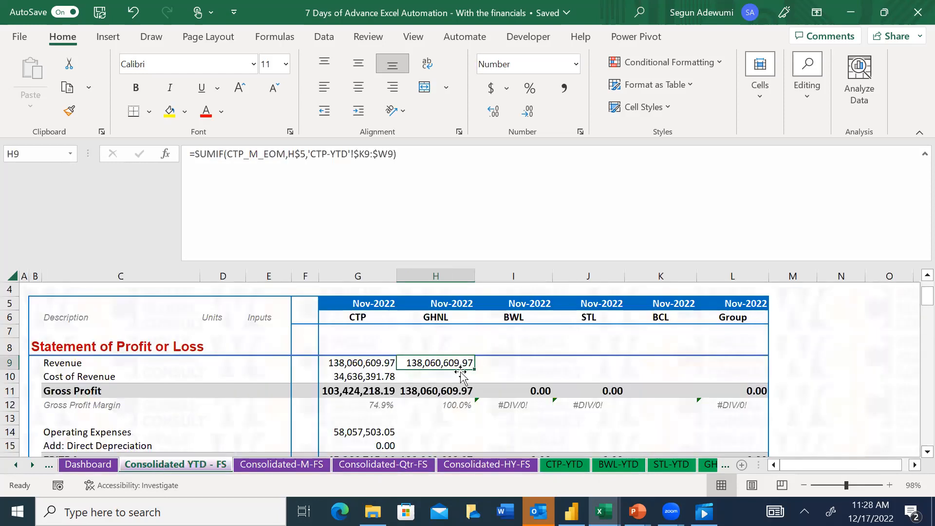
key(F3)
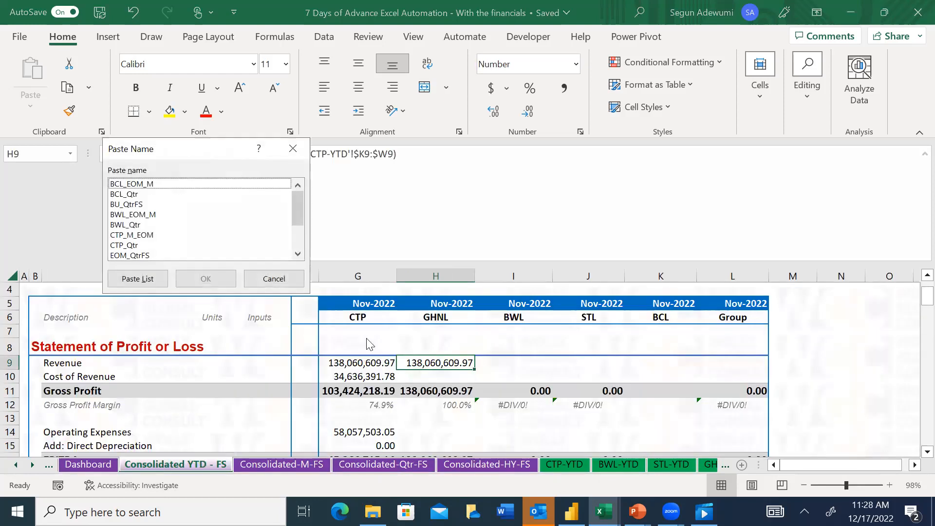
mouse_move(299, 202)
mouse_down()
mouse_move(300, 229)
mouse_move(298, 186)
mouse_up()
drag(298, 210, 297, 233)
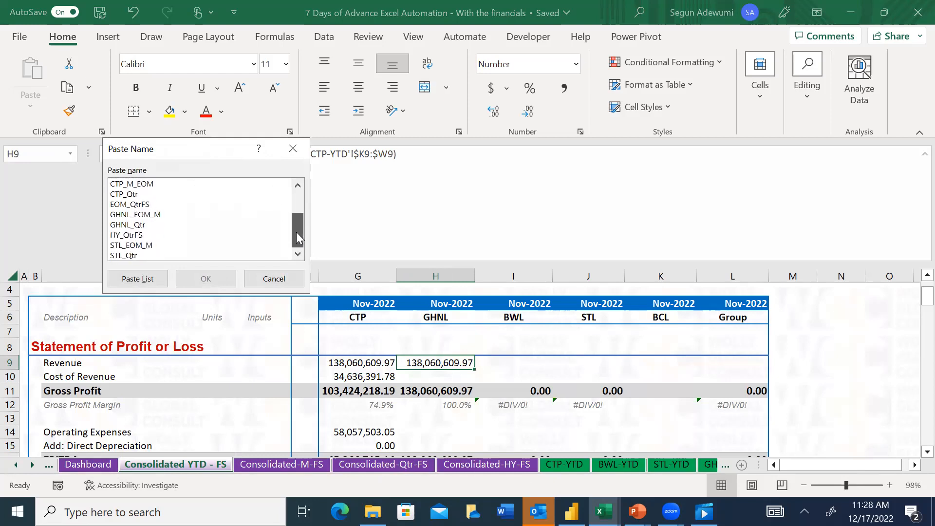
key(Escape)
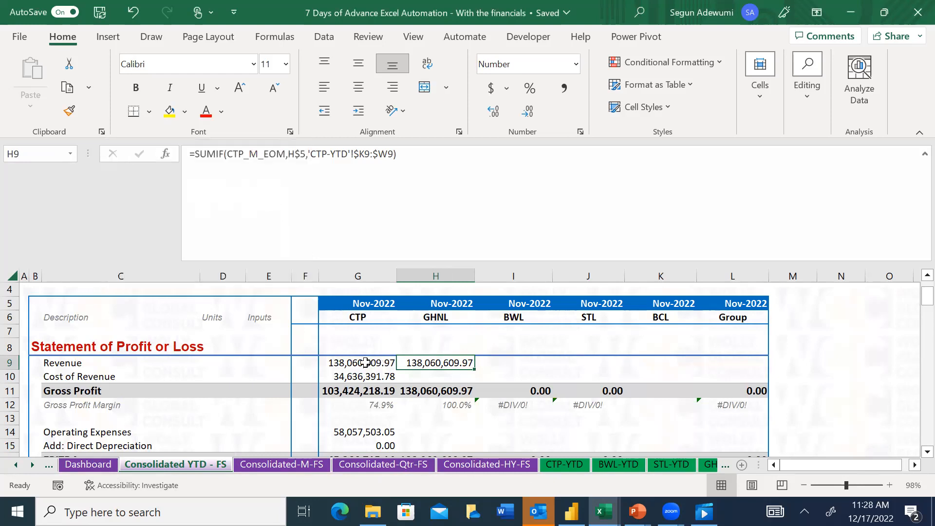
Try changing GHNL's Revenue formula in H9 to =SUMIF(GHNL_M_EOM,H$5,'GHNL-YTD'!$K9:$W9)
click(248, 154)
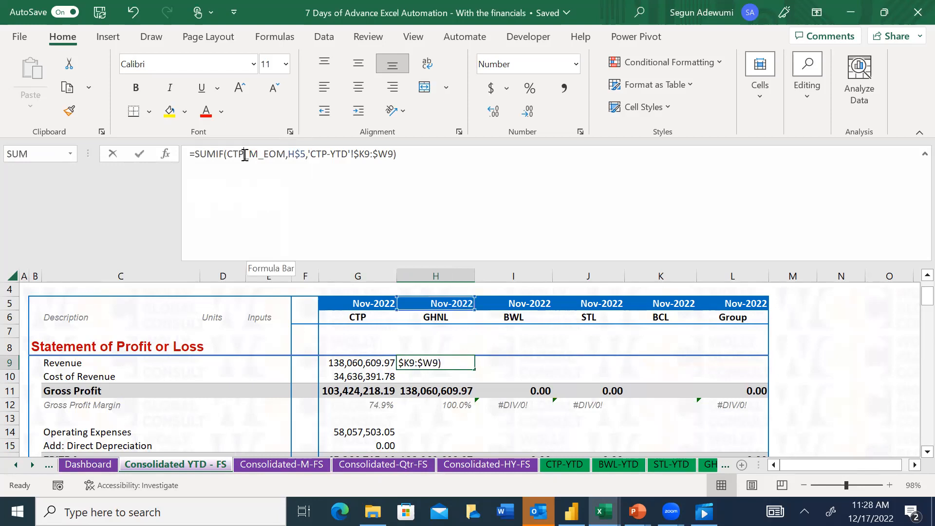
key(BackSpace)
key(BackSpace)
key(BackSpace)
text(GH)
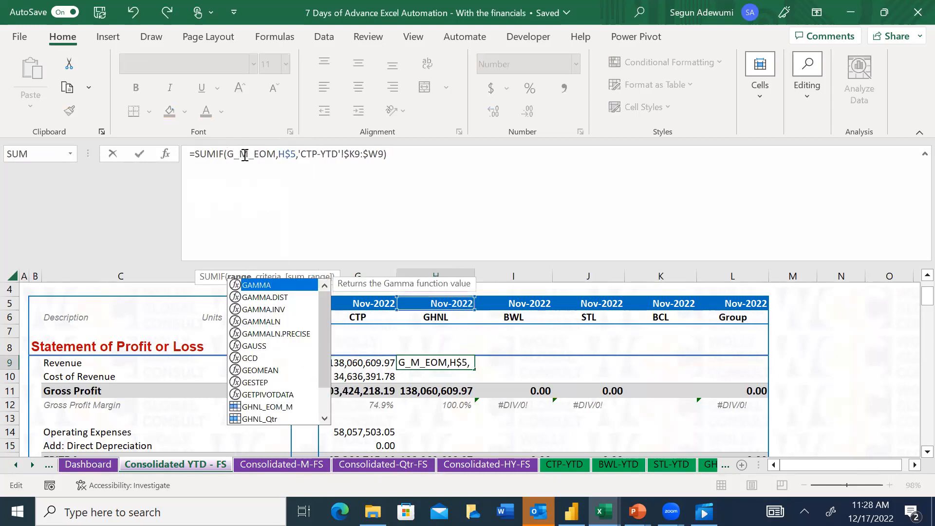
text(NL)
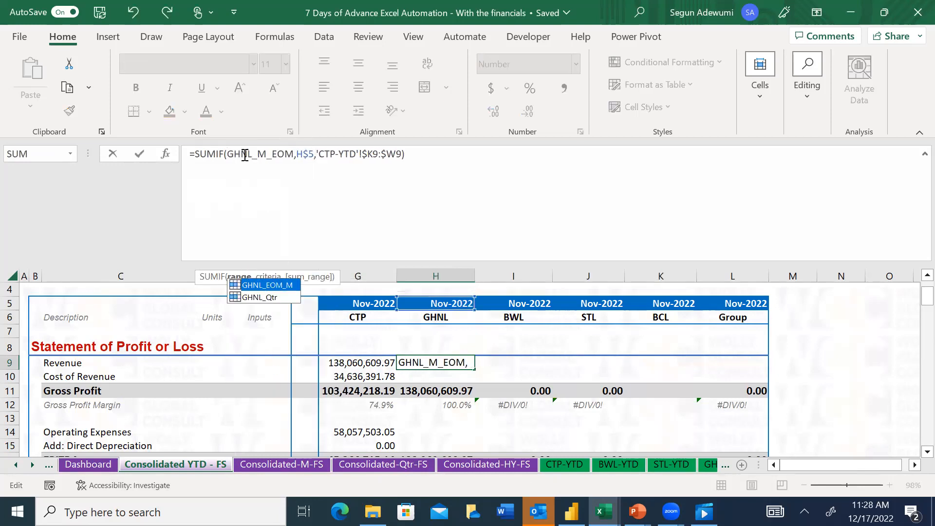
click(333, 154)
key(BackSpace)
key(BackSpace)
key(BackSpace)
text(GHNL)
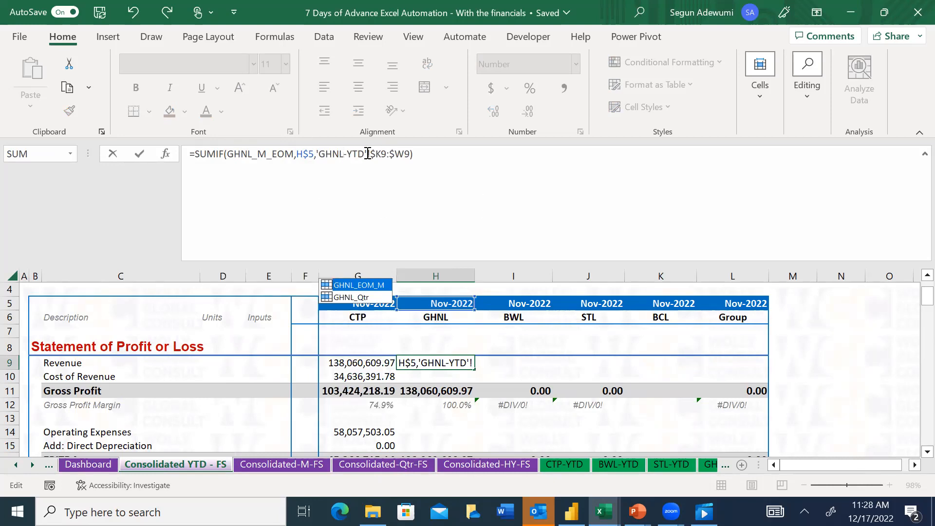
key(Return)
key(Up)
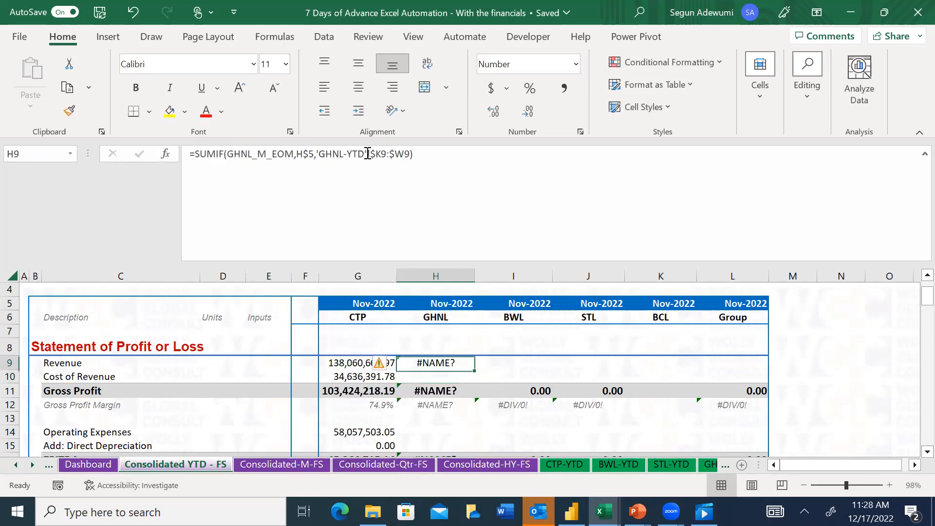
click(317, 153)
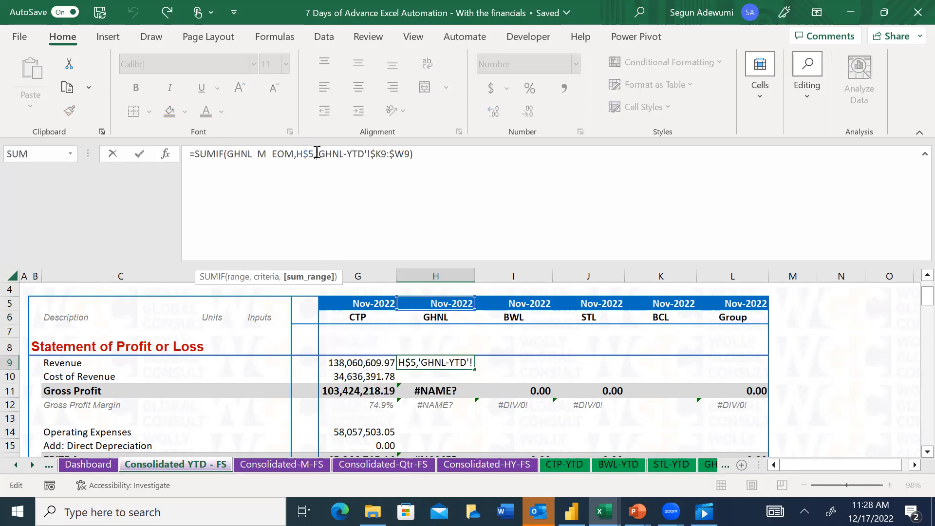
drag(318, 153, 335, 154)
key(Escape)
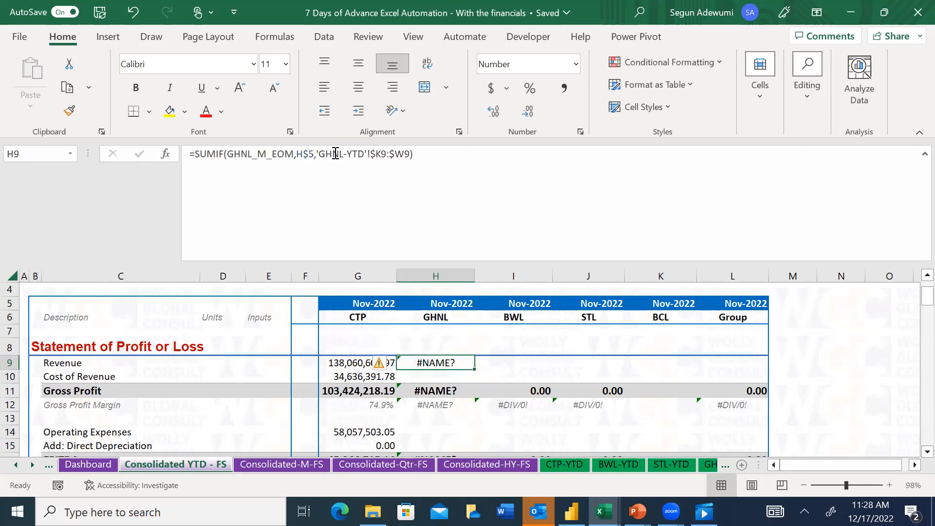
text(=sumif)
key(Tab)
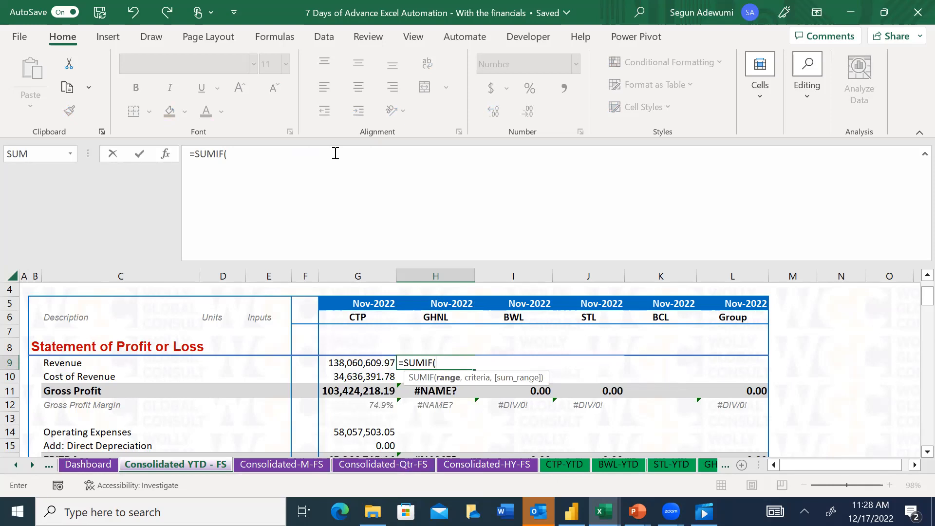
text(eom)
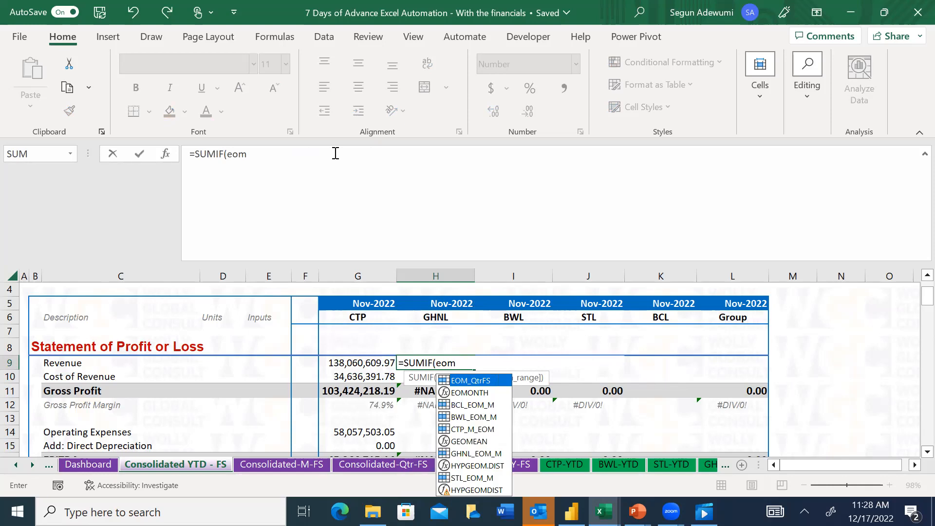
key(Down)
key(Down)
key(Down)
key(Down)
key(Down)
key(Up)
key(Up)
key(Up)
key(Up)
key(Down)
key(Down)
key(Down)
key(Up)
key(Down)
key(Down)
key(Down)
key(Down)
key(Down)
key(Down)
key(Up)
key(Up)
key(Up)
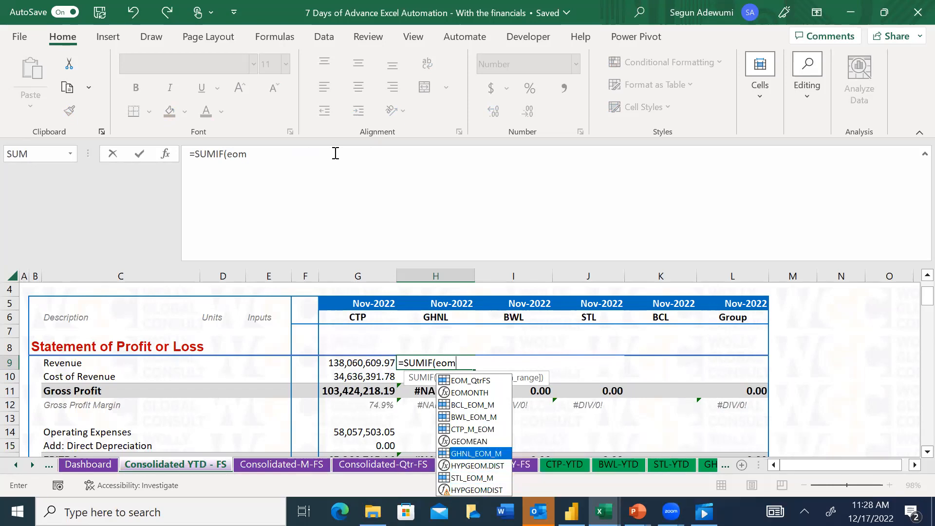
key(Tab)
text(,)
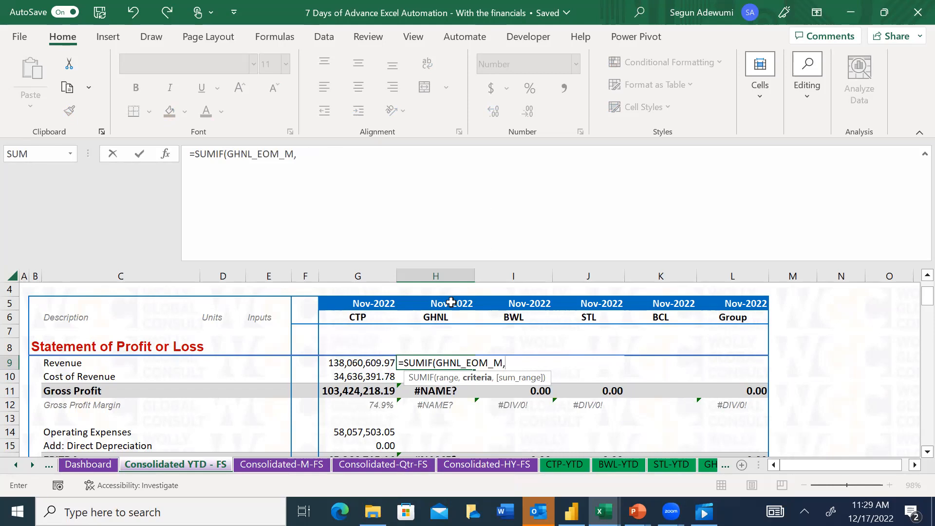
key(Escape)
text(=sumi)
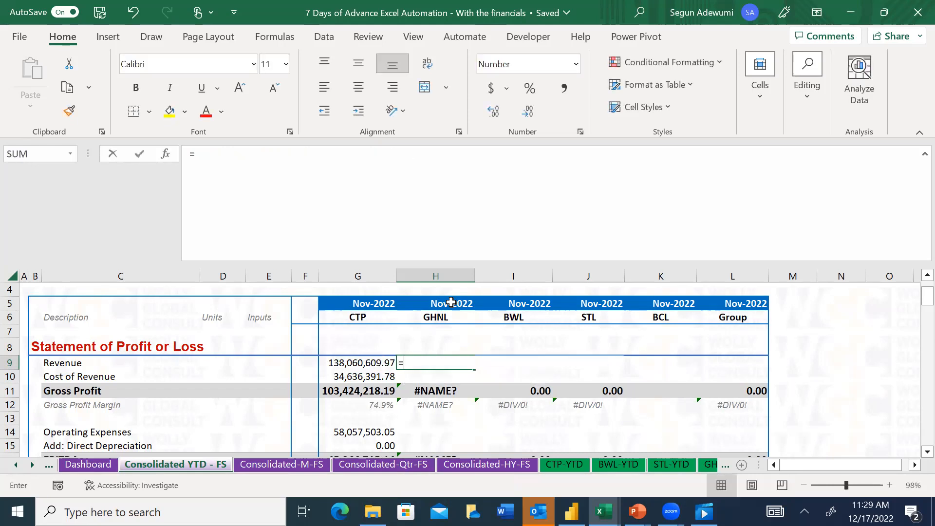
key(Tab)
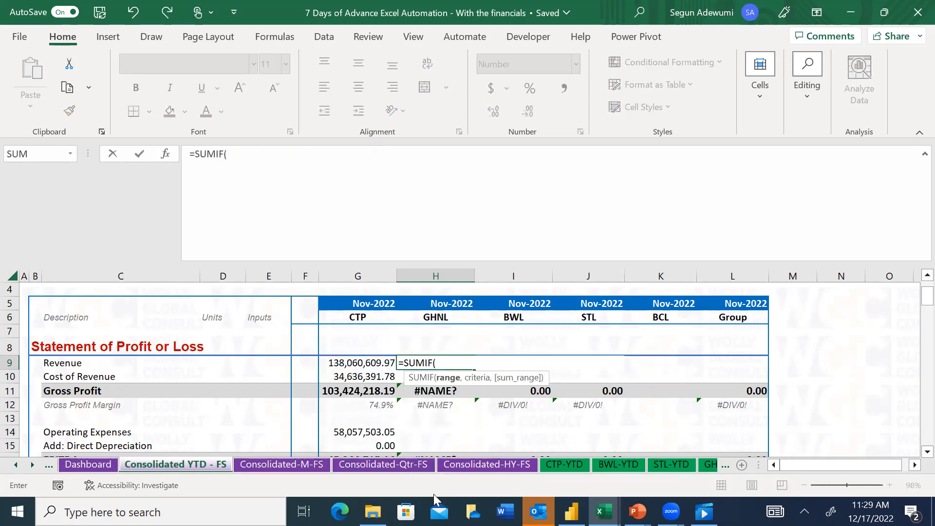
click(30, 462)
click(30, 462)
click(30, 462)
click(472, 465)
click(197, 417)
key(Left)
key(Left)
key(Left)
key(Left)
key(Left)
key(Left)
key(Left)
key(Left)
key(Down)
key(Down)
key(Down)
key(Down)
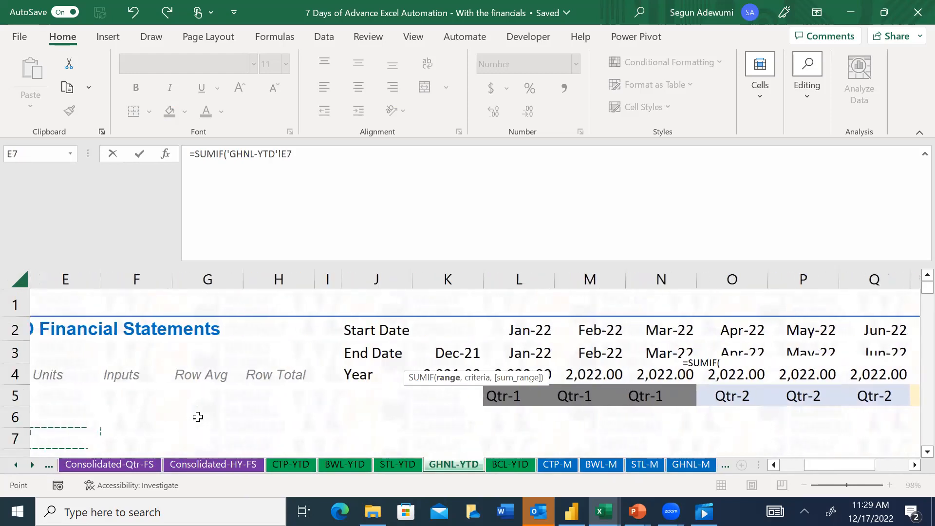
key(Left)
key(Left)
key(Left)
key(Up)
key(Right)
key(Right)
key(Right)
key(Right)
key(Right)
key(Right)
key(Right)
key(Right)
key(Right)
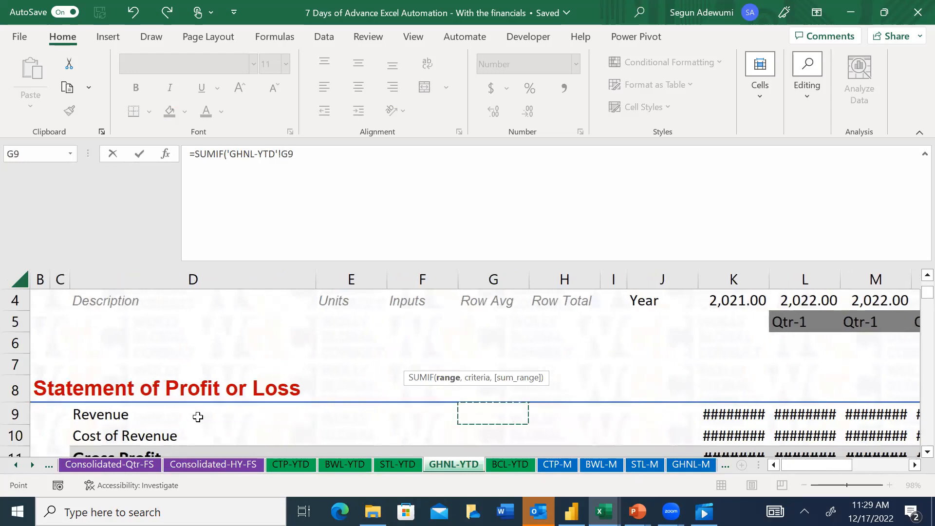
key(ctrl+shift+Right)
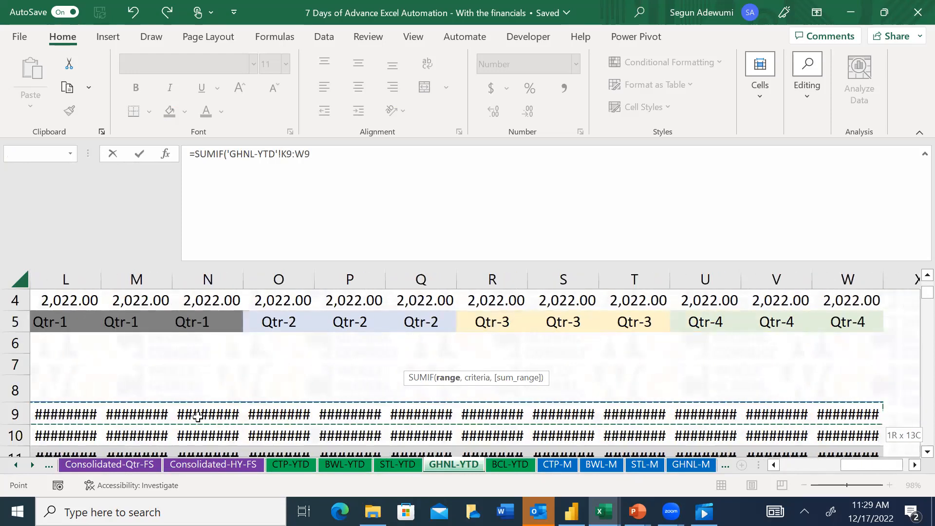
key(F4)
key(F4)
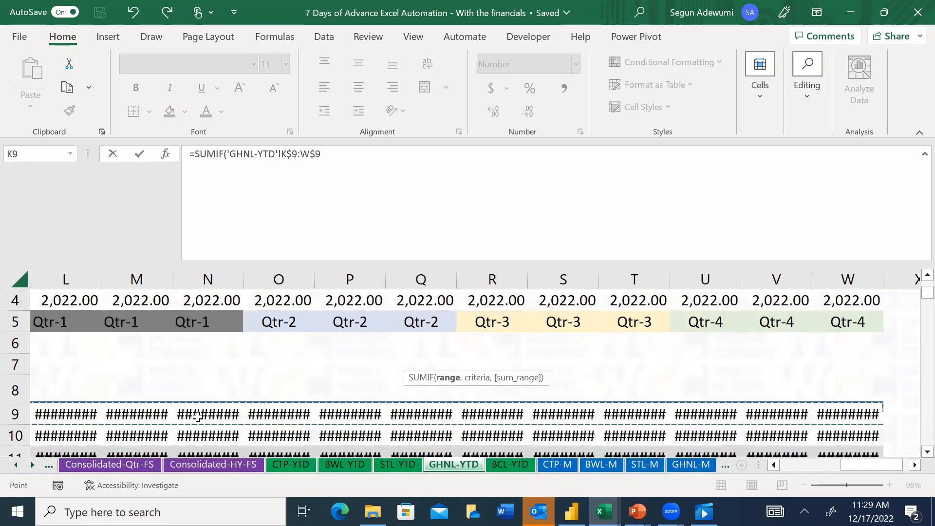
key(F4)
text(,)
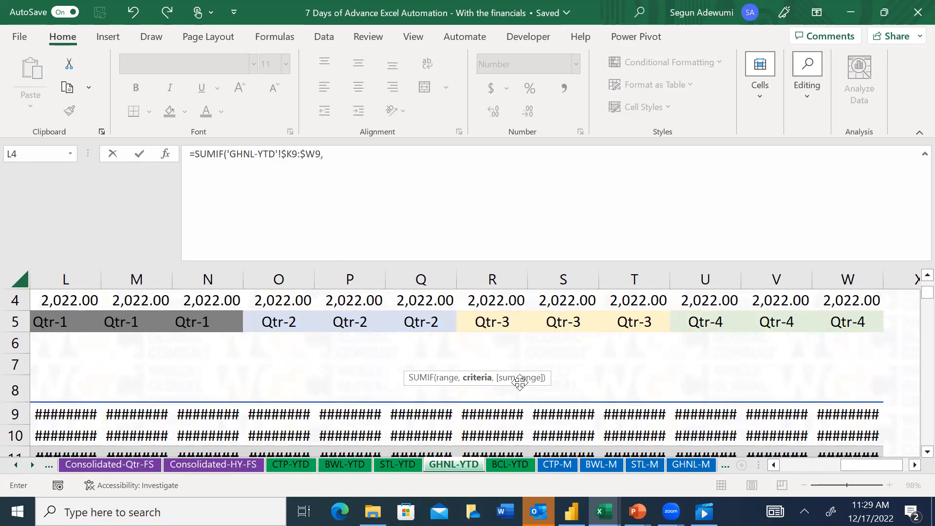
key(Escape)
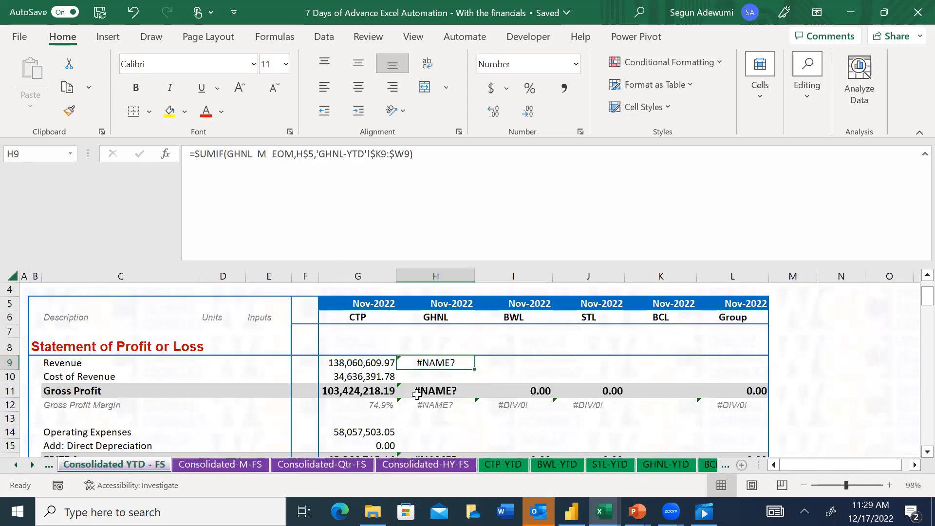
Start a new SUMIF formula for GHNL's Revenue in H9 with the range 'GHNL-YTD'!$K$3:$W$3
text(=SUMIF()
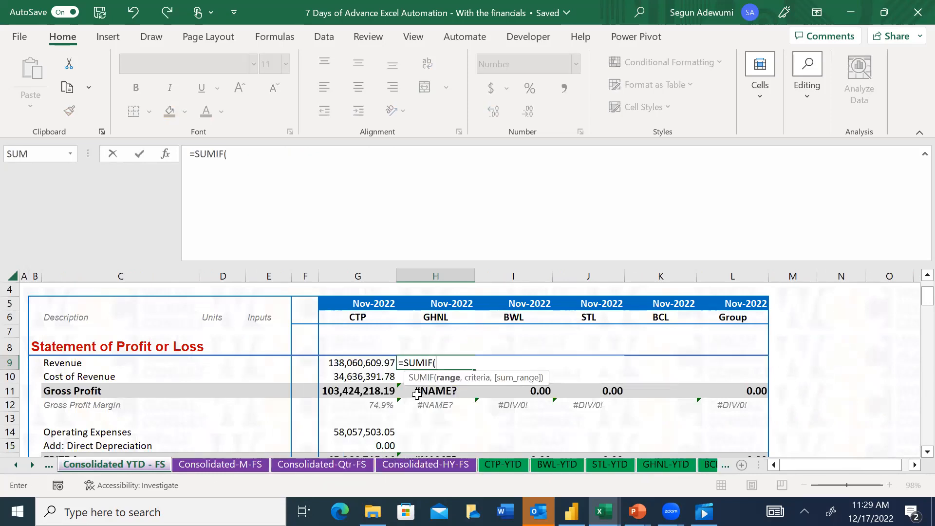
click(652, 465)
click(249, 311)
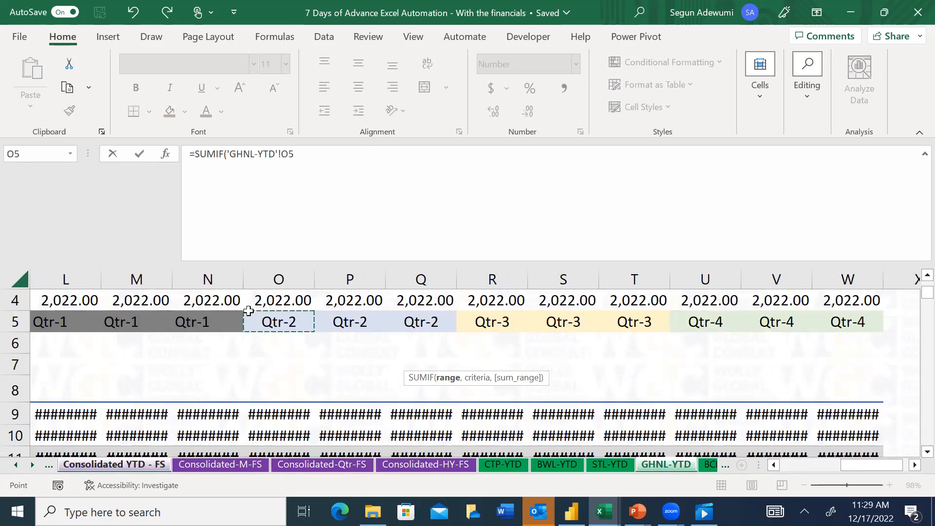
key(Up)
key(Up)
key(Up)
key(Left)
key(Left)
key(Left)
key(Left)
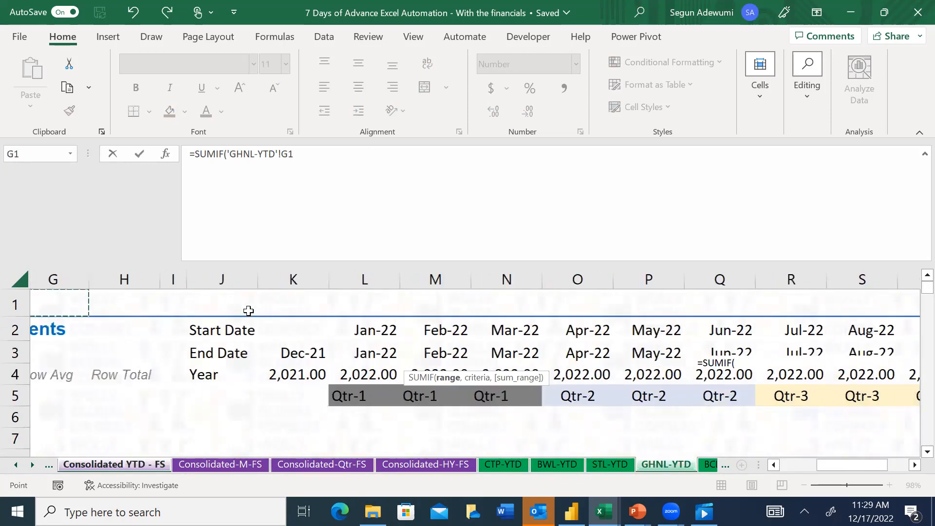
key(Right)
key(Down)
key(Down)
key(Left)
key(ctrl+shift+Right)
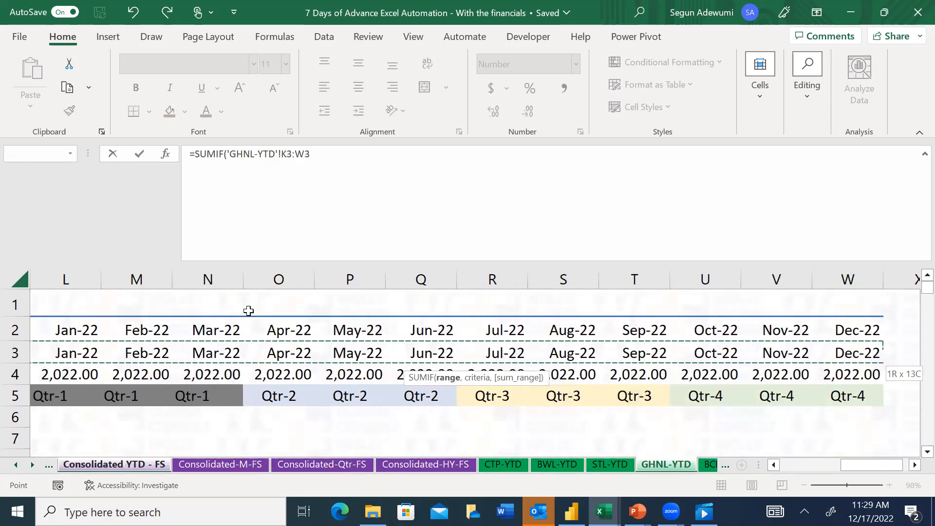
key(F4)
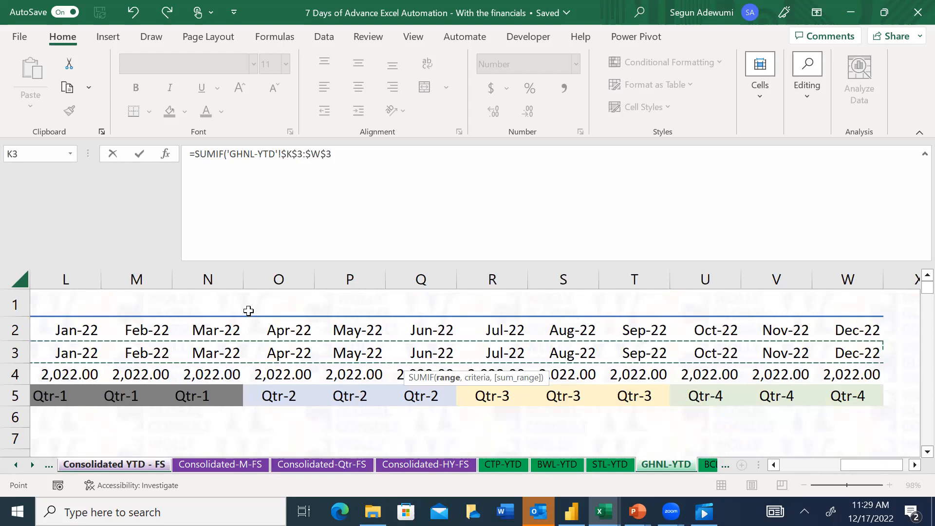
text(,)
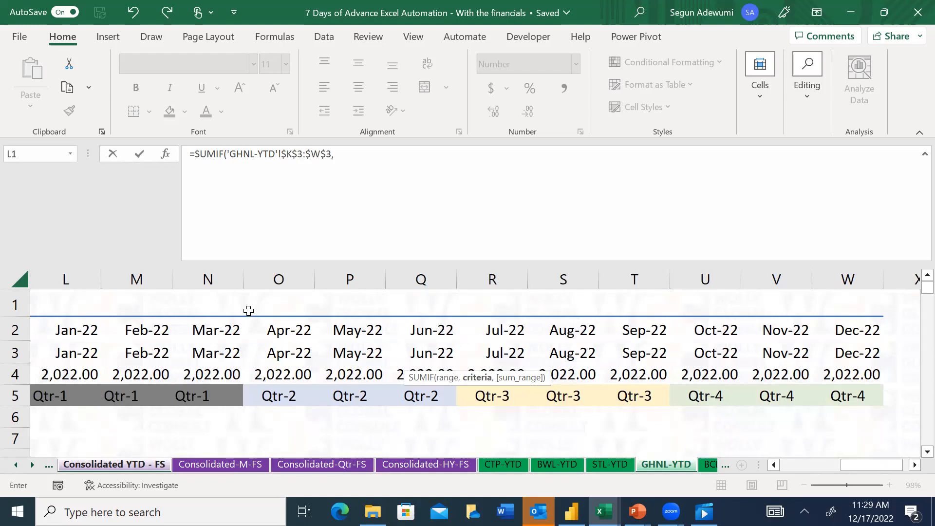
Set the SUMIF criteria to the GHNL period header H$5 on the Consolidated YTD - FS sheet
click(110, 465)
click(438, 304)
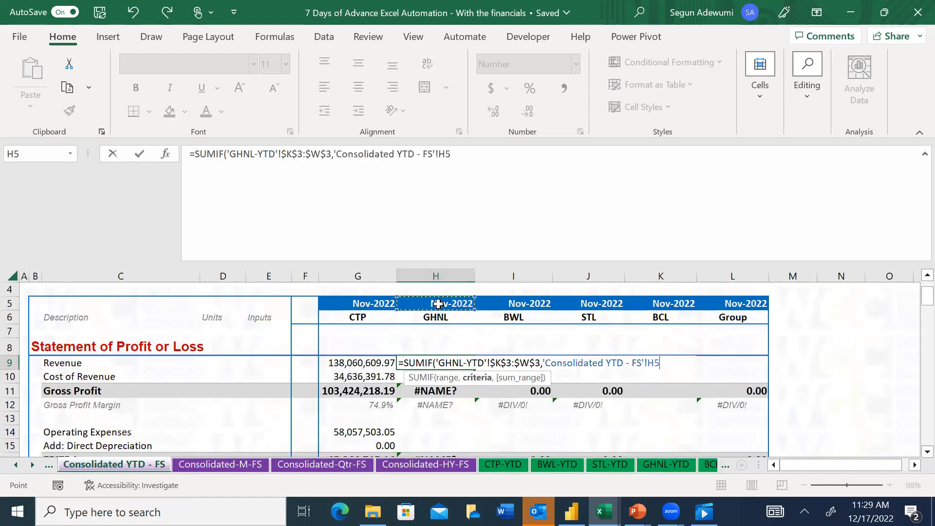
key(F4)
key(F4)
text(,)
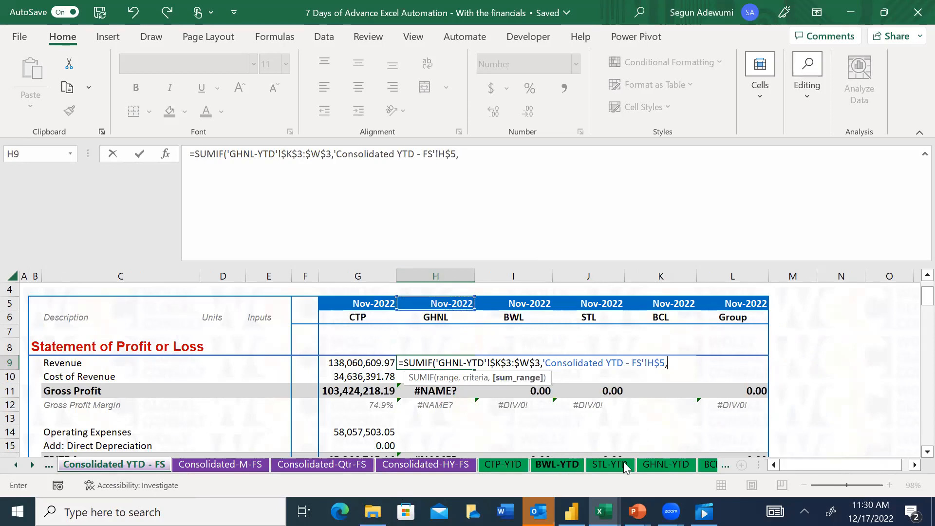
Complete GHNL's Revenue formula with the sum range 'GHNL-YTD'!$K9:$W9
click(648, 464)
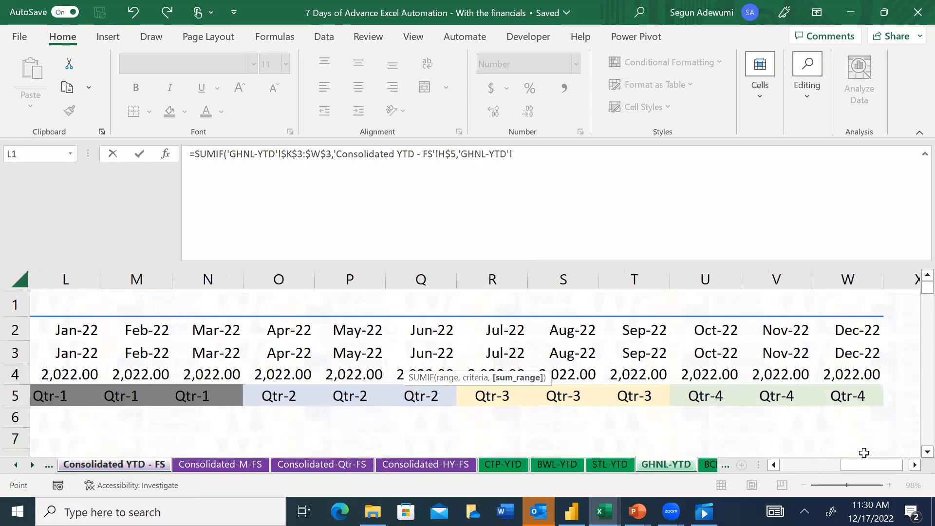
drag(865, 462, 804, 463)
click(827, 411)
key(Down)
key(Down)
key(Down)
key(Down)
key(Down)
key(Up)
key(Up)
key(Up)
key(Left)
key(Down)
key(ctrl+shift+Right)
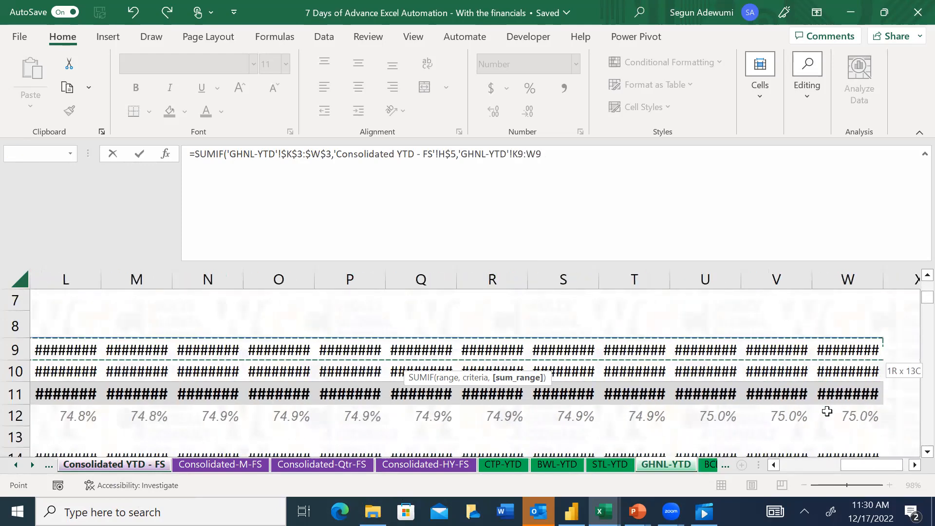
key(F4)
key(F4)
key(F4)
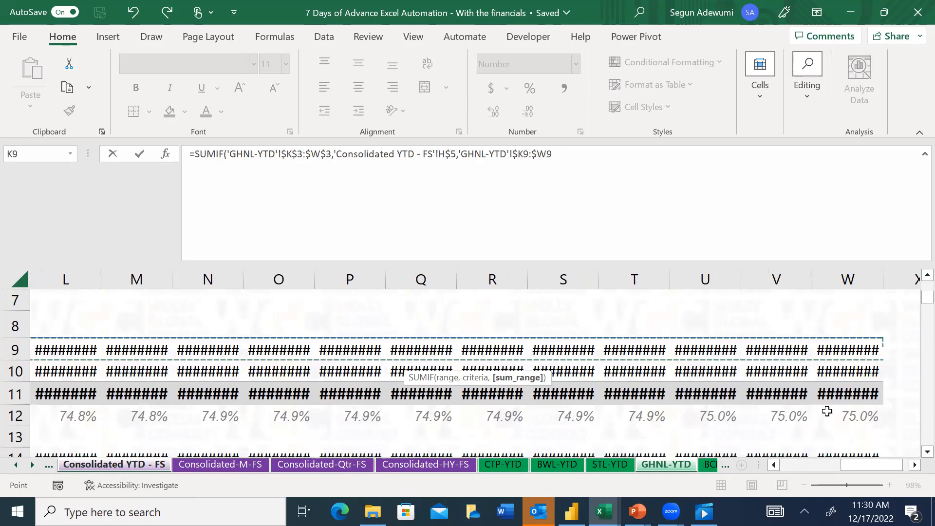
text())
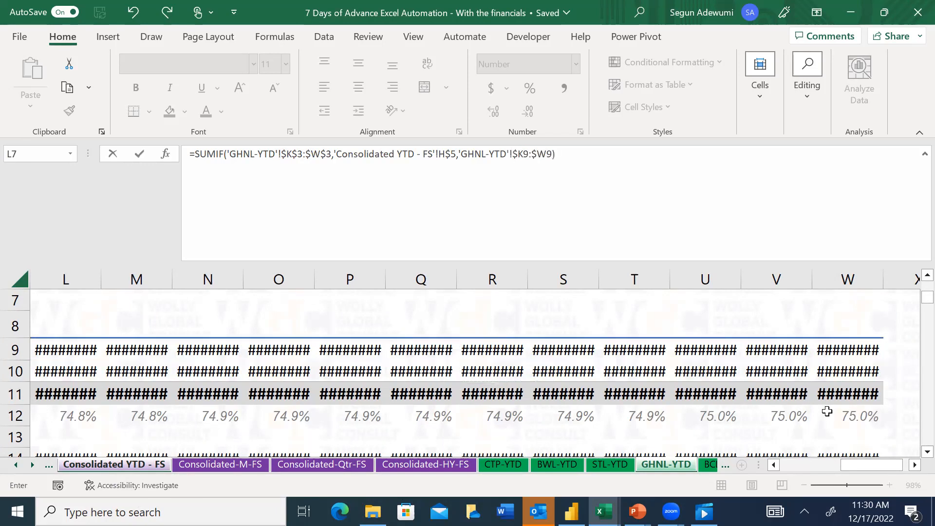
key(Return)
key(Up)
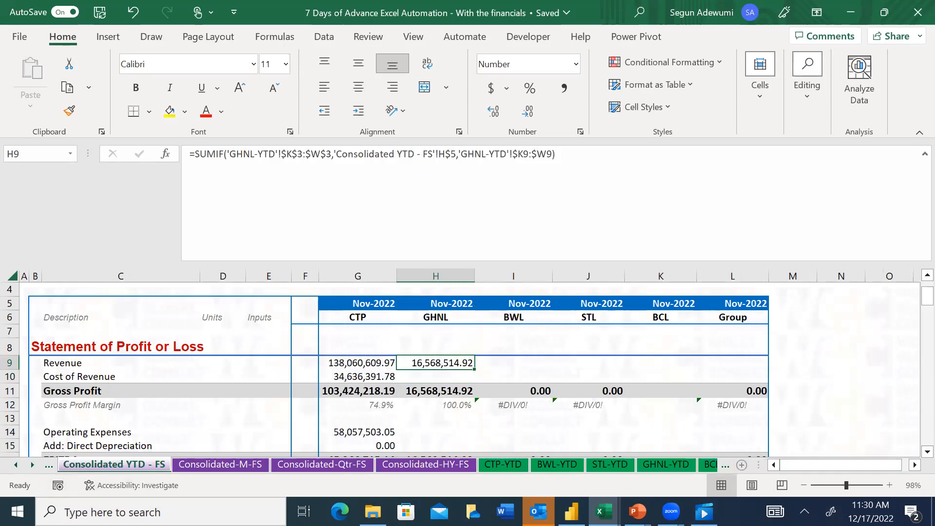
Examine GHNL's monthly Revenue figures in row 9 of the GHNL-M sheet
click(33, 464)
click(32, 464)
click(32, 464)
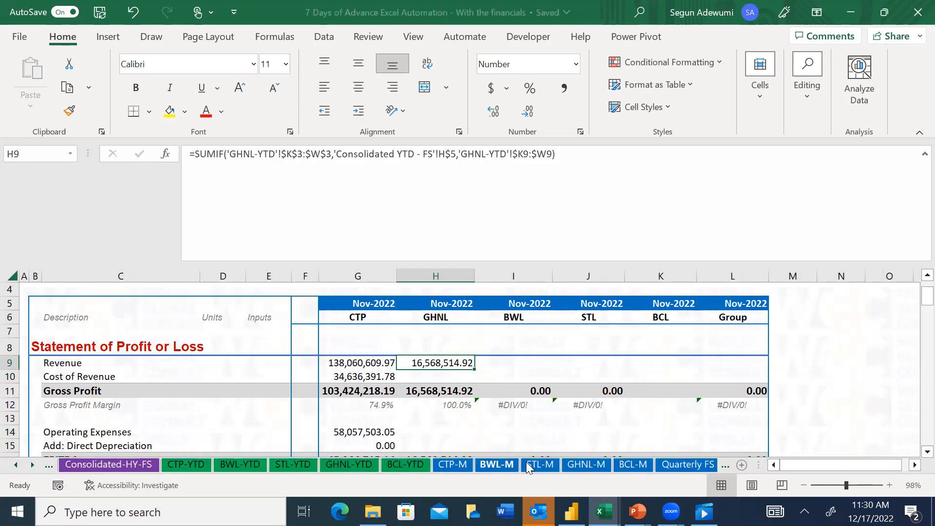
click(590, 475)
click(635, 413)
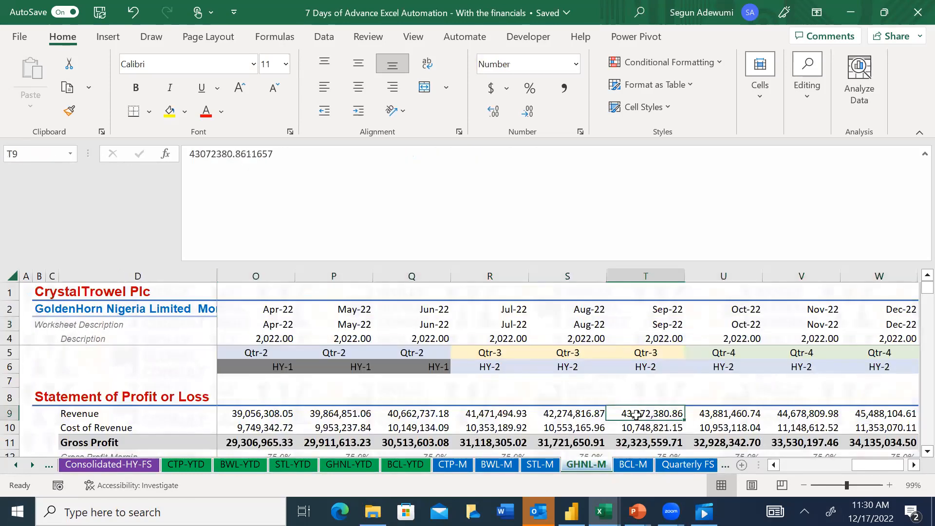
key(Right)
key(Right)
key(Right)
key(Left)
key(Left)
key(Left)
key(Left)
key(Left)
key(Right)
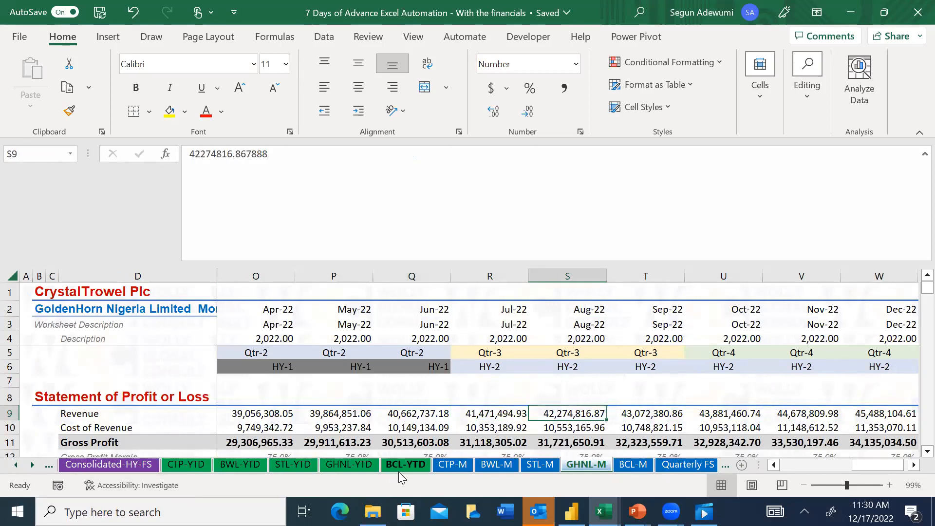
AutoFit columns K to W on the GHNL-YTD sheet to the Gross Profit figures in row 11
click(365, 464)
click(648, 332)
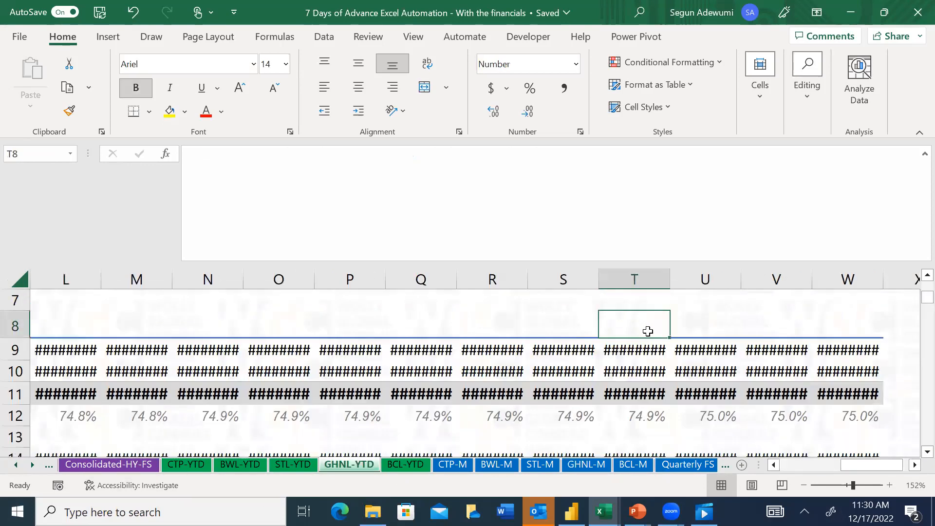
click(874, 374)
key(Down)
key(ctrl+shift+Left)
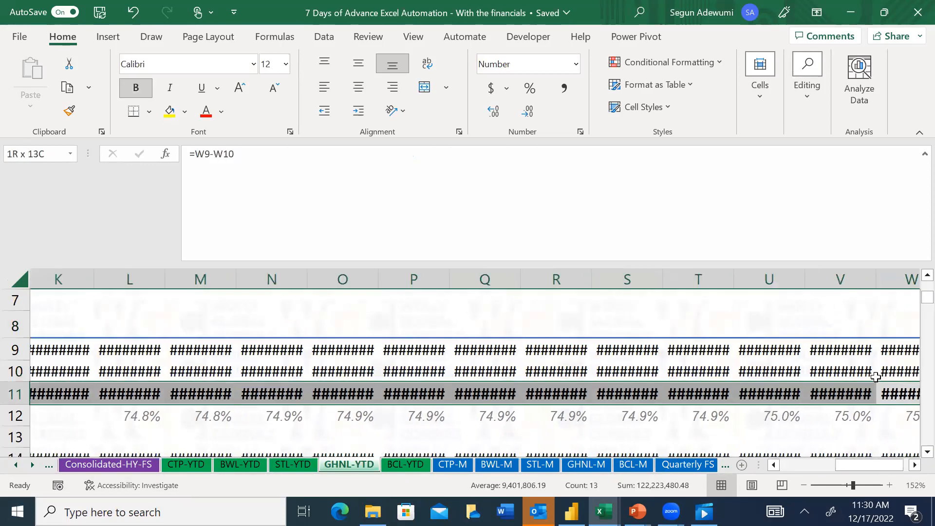
key(alt+h)
key(o)
key(i)
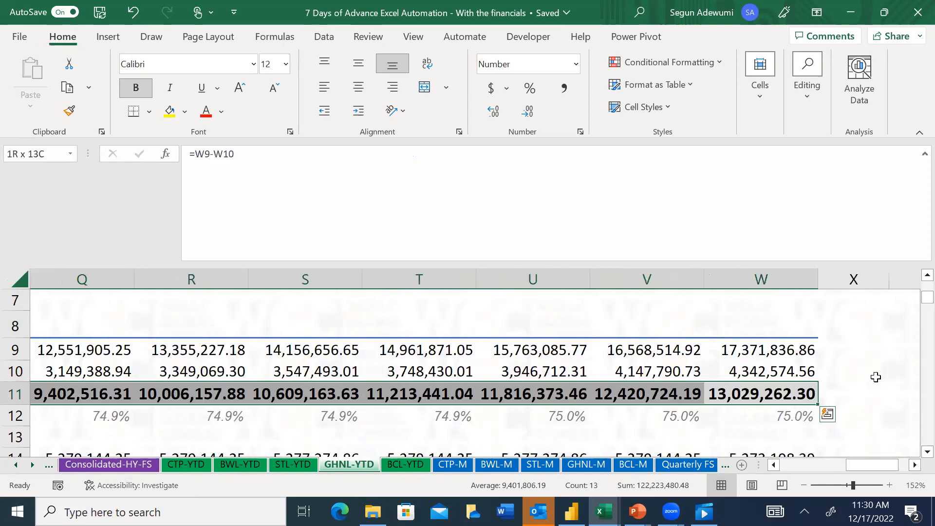
Check the Nov-22 Revenue figure in V9 of the GHNL-YTD sheet against its period header
key(Up)
key(Up)
key(Left)
key(Left)
key(Left)
key(Left)
key(Right)
key(Right)
key(Right)
key(Up)
key(Up)
key(Up)
key(Up)
key(Up)
key(Up)
key(Up)
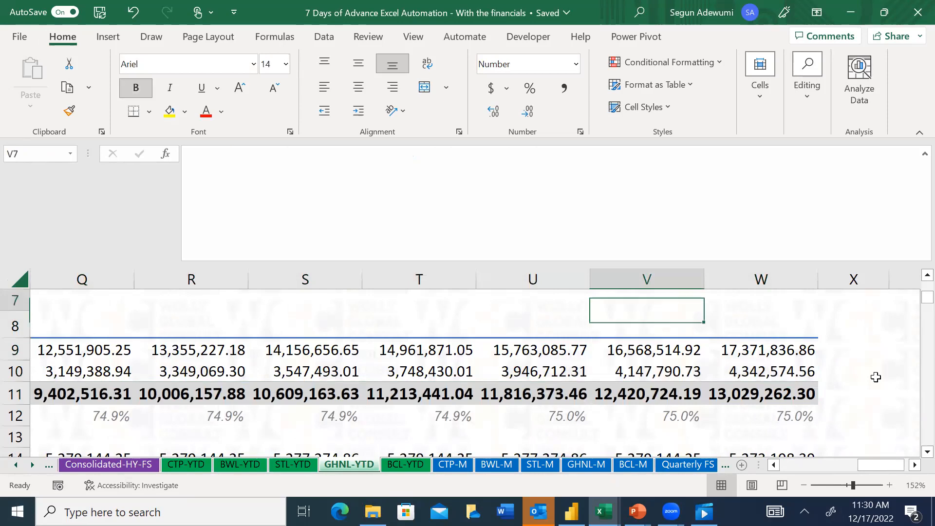
key(Down)
key(Down)
key(Down)
key(Down)
key(Down)
key(Down)
key(Down)
key(Down)
key(Down)
key(Down)
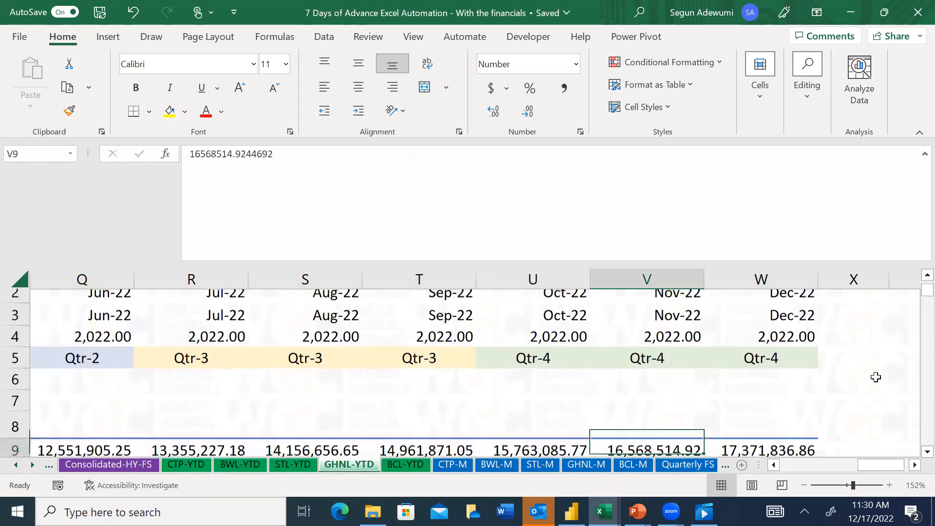
key(Up)
key(Up)
key(Up)
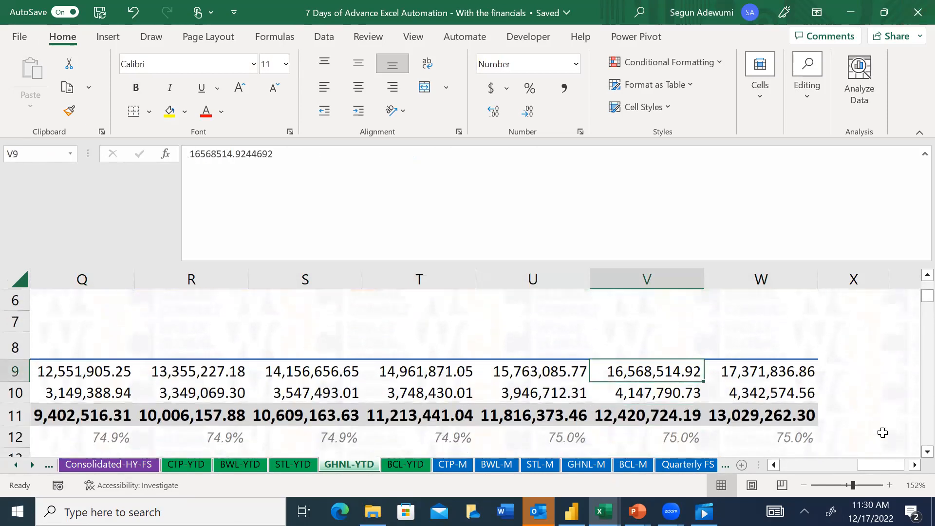
Copy GHNL's Revenue formula on Consolidated YTD - FS to Cost of Revenue in H10 and Operating Expenses and Direct Depreciation in H14:H15
click(19, 465)
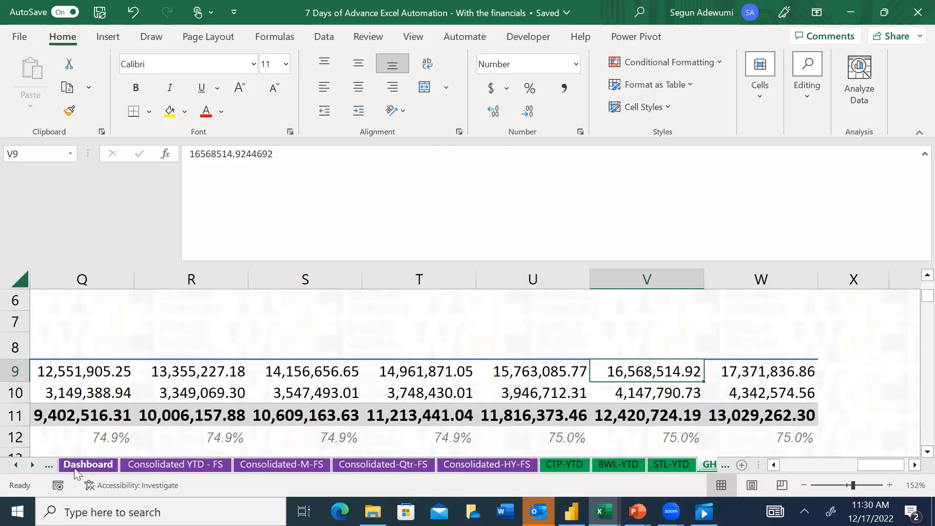
click(176, 464)
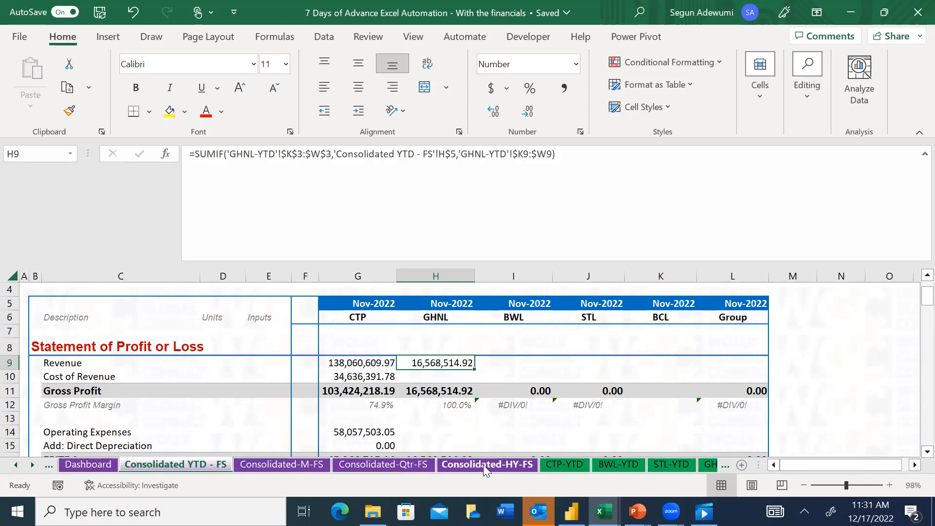
key(ctrl+c)
key(Down)
key(ctrl+v)
key(Down)
key(Down)
key(Down)
key(Down)
key(shift+Down)
key(ctrl+v)
Paste the SUMIF formula into GHNL's Depreciation and Amortisation cells, H19:H20
key(Down)
key(Down)
key(Down)
key(Down)
key(Down)
key(Down)
key(Down)
key(Down)
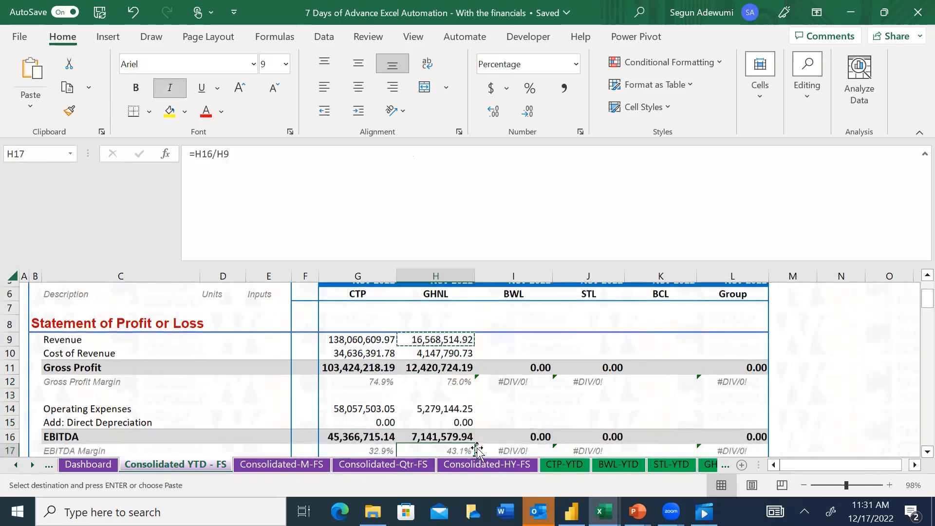
key(Up)
key(Up)
key(Up)
key(shift+Down)
key(ctrl+v)
Paste the SUMIF formula into GHNL's Interest Income and Interest Expense cells, H24:H25
key(Down)
key(Down)
key(Down)
key(Down)
key(Down)
key(Down)
key(Down)
key(Down)
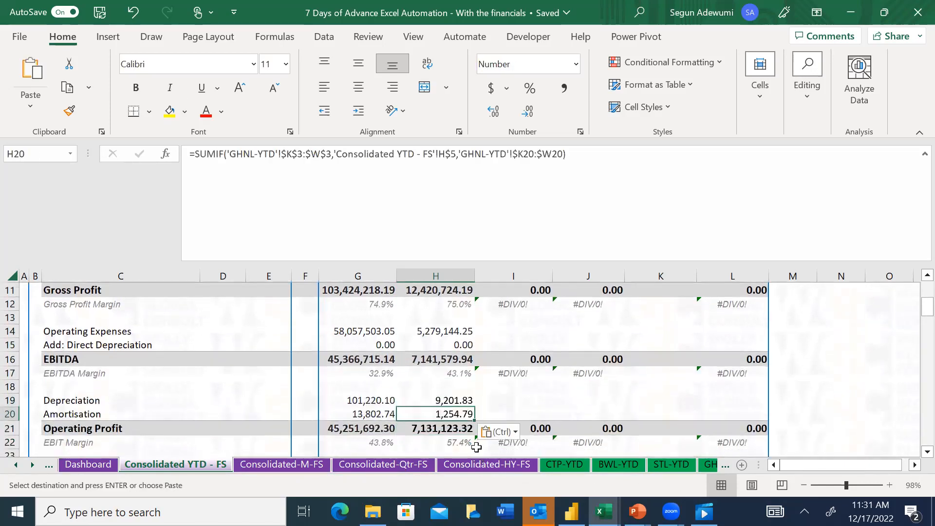
key(Up)
key(Up)
key(Up)
key(ctrl+v)
key(shift+Down)
key(ctrl+v)
Paste the SUMIF formula into GHNL's Tax Expense cell, H29
key(Down)
key(Down)
key(Down)
key(Down)
key(Down)
key(Down)
key(Down)
key(Up)
key(Up)
key(ctrl+v)
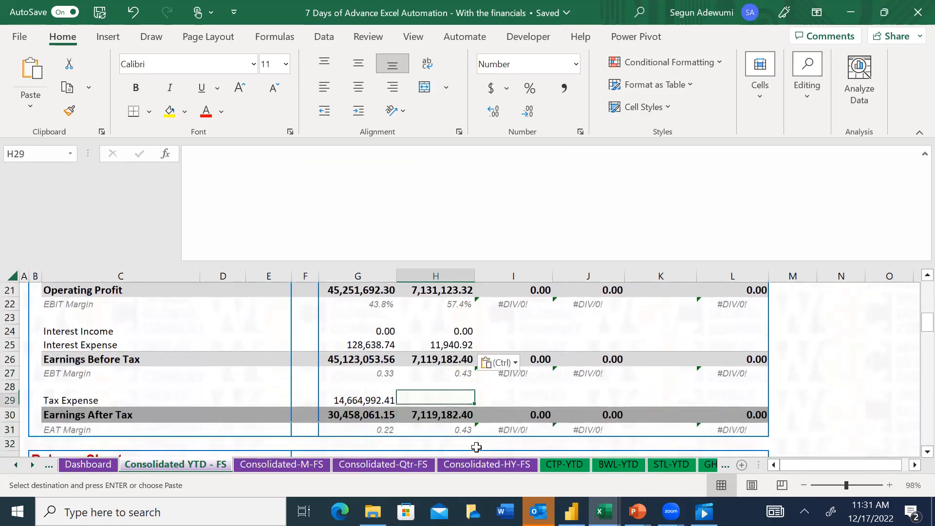
key(Down)
key(Down)
key(Down)
key(Down)
key(Down)
key(Up)
key(Up)
key(Up)
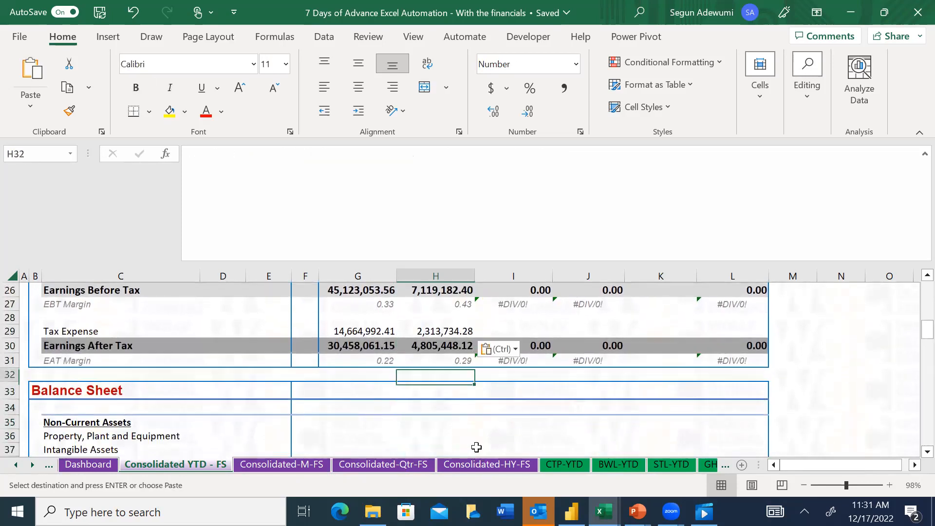
key(Up)
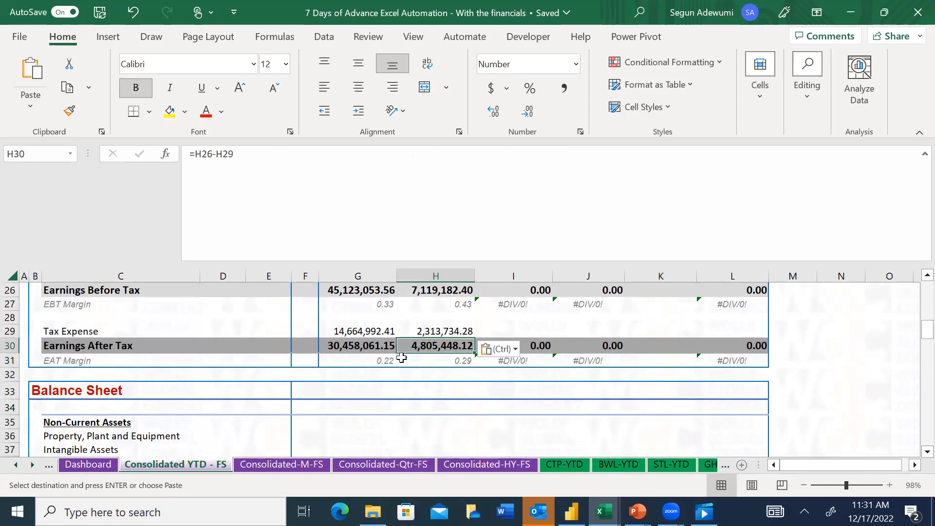
Check the Nov-22 profit or loss figures in column V of the GHNL-YTD sheet down to Earnings After Tax
click(696, 467)
click(701, 465)
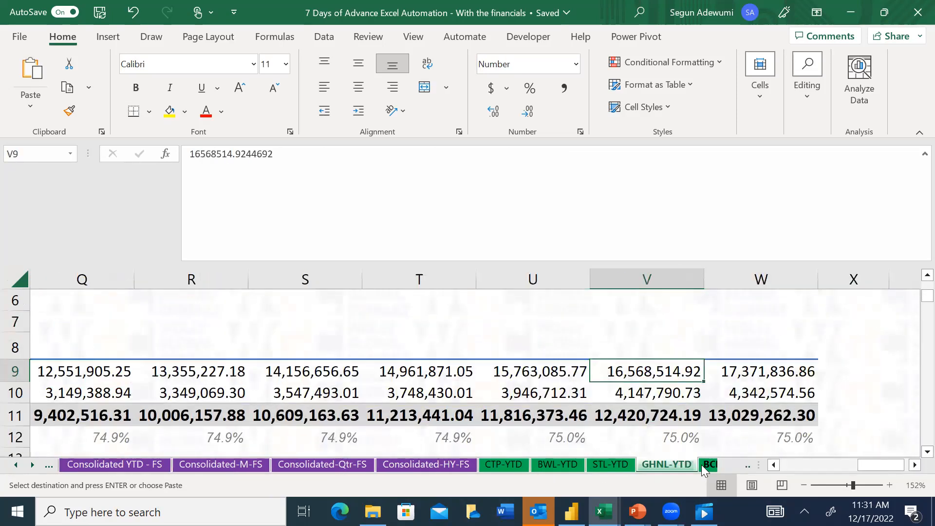
click(647, 411)
key(Down)
key(Down)
key(Down)
key(Down)
key(Down)
key(Down)
key(Down)
key(Down)
key(Down)
key(Down)
key(Down)
key(Down)
key(Down)
key(Down)
key(Down)
key(Down)
key(Down)
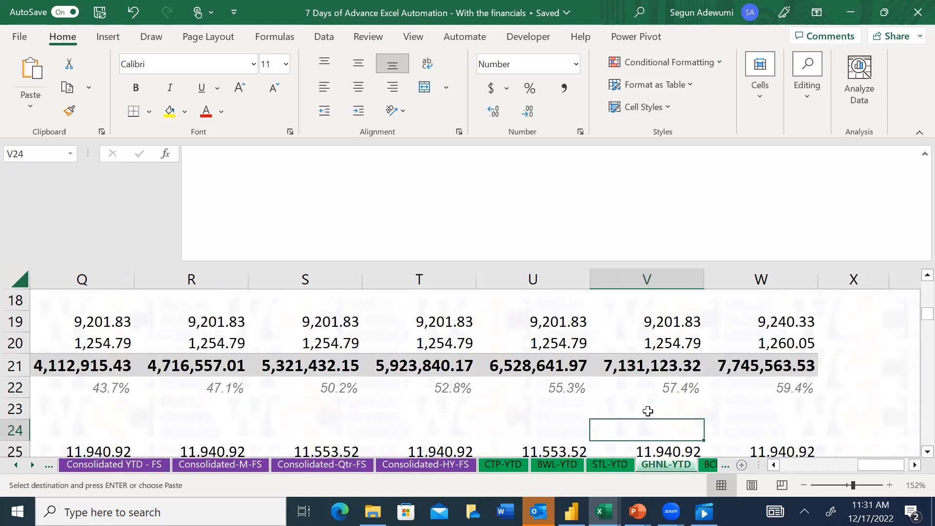
key(Down)
key(Down)
key(Down)
key(Down)
key(Up)
key(Up)
key(Up)
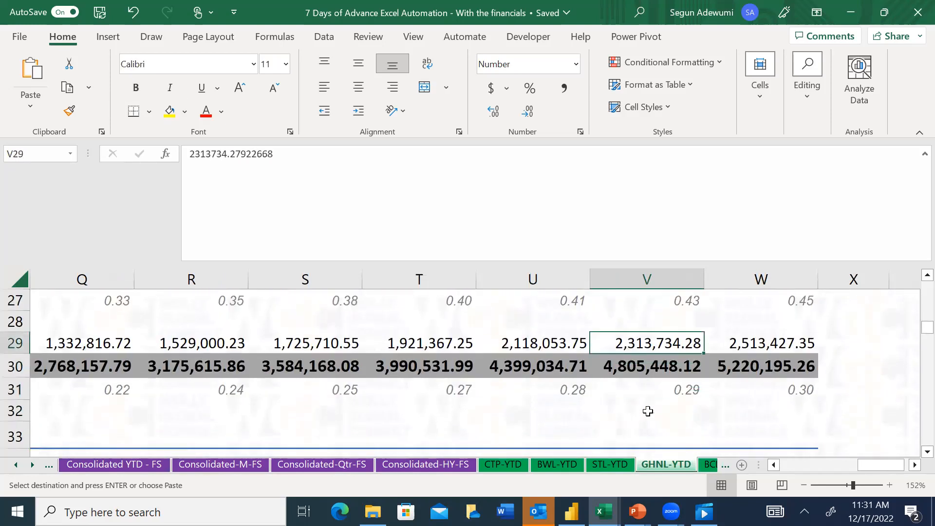
Return to Consolidated YTD - FS, review GHNL's figures in column H up to Revenue, and clear the copy selection
click(114, 465)
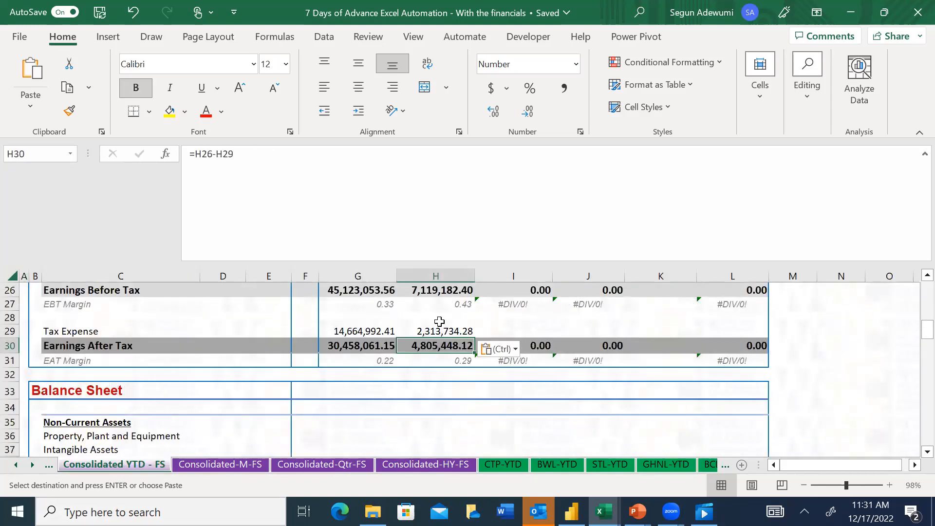
key(Up)
key(Up)
key(Up)
key(Up)
key(Up)
key(Up)
key(Up)
key(Up)
key(Up)
key(Up)
key(Up)
key(Up)
key(Up)
key(Up)
key(Up)
key(Up)
key(Up)
key(Up)
key(Up)
key(Up)
key(Up)
key(Up)
key(Up)
key(Up)
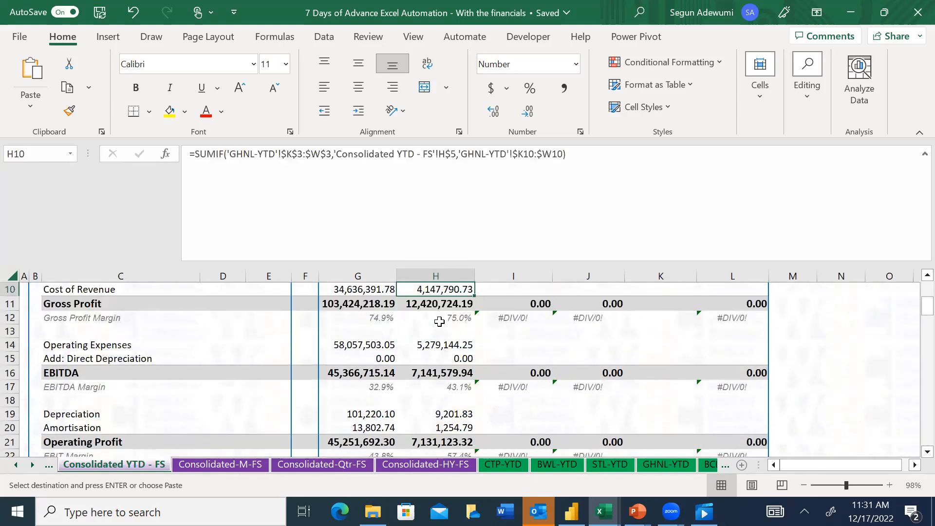
key(Escape)
key(Down)
key(Down)
key(Down)
key(Down)
key(Down)
key(Down)
key(Down)
key(Down)
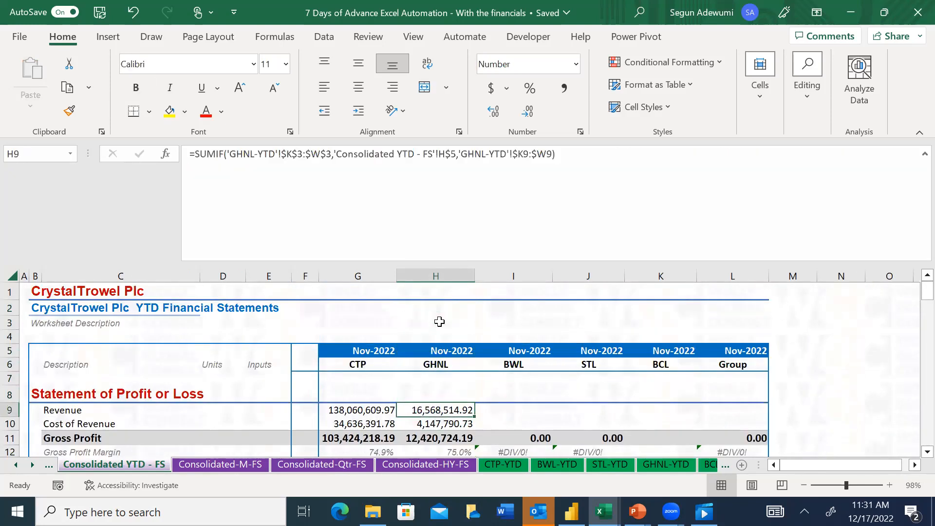
Copy GHNL's Revenue formula from H9 into BWL's Revenue cell, I9
key(Right)
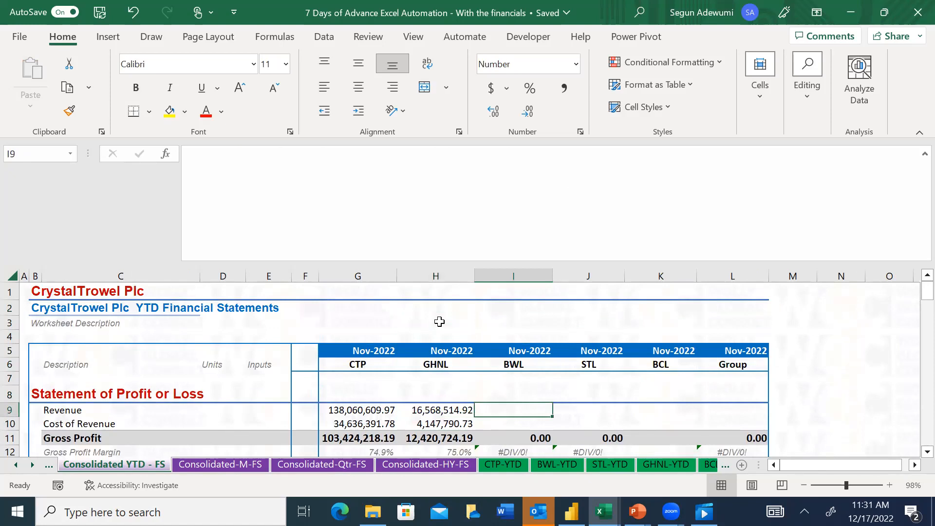
key(Left)
key(ctrl+c)
key(Right)
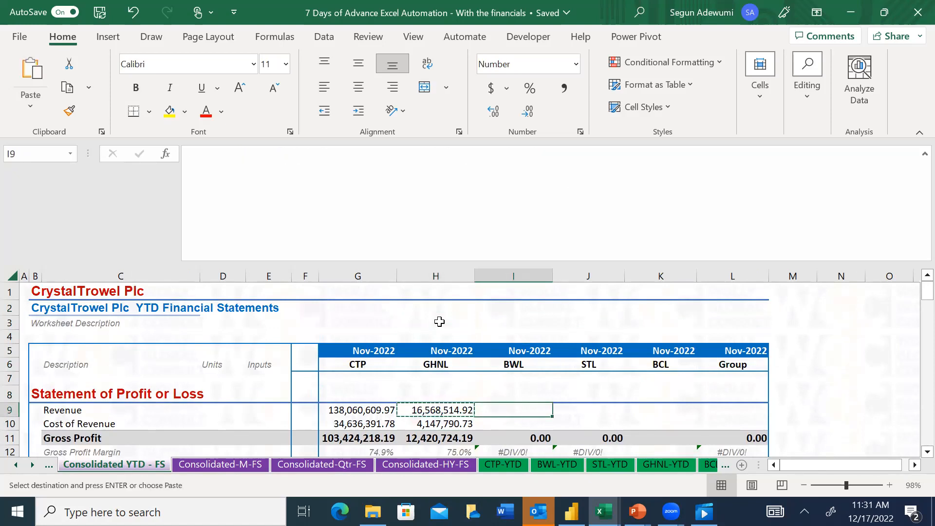
key(ctrl+v)
key(Escape)
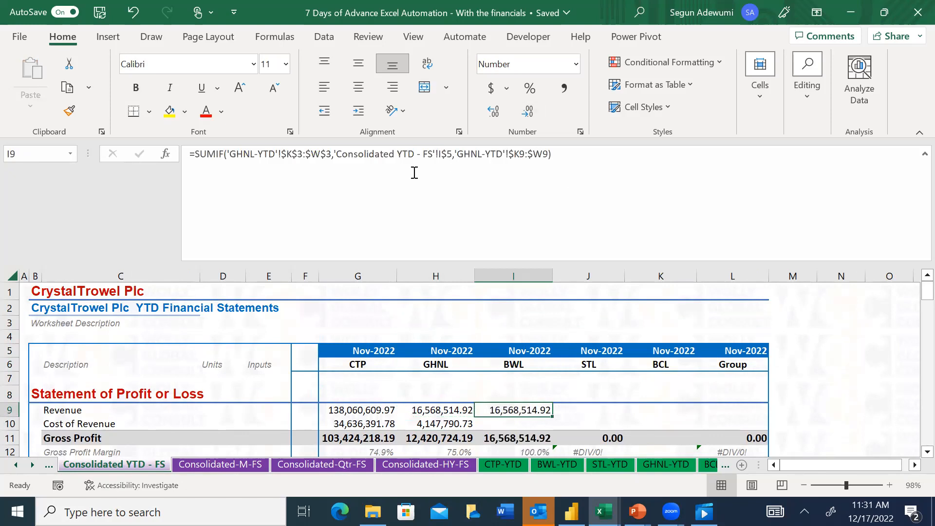
Replace the GHNL criteria range in I9's SUMIF formula with 'BWL-YTD'!$K$3:$W$34
click(335, 154)
drag(330, 155, 226, 155)
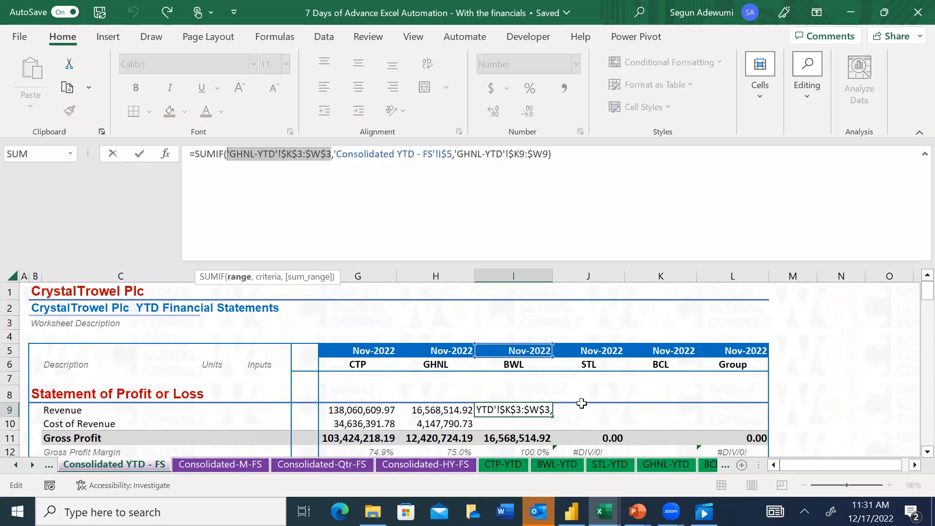
click(569, 465)
click(760, 356)
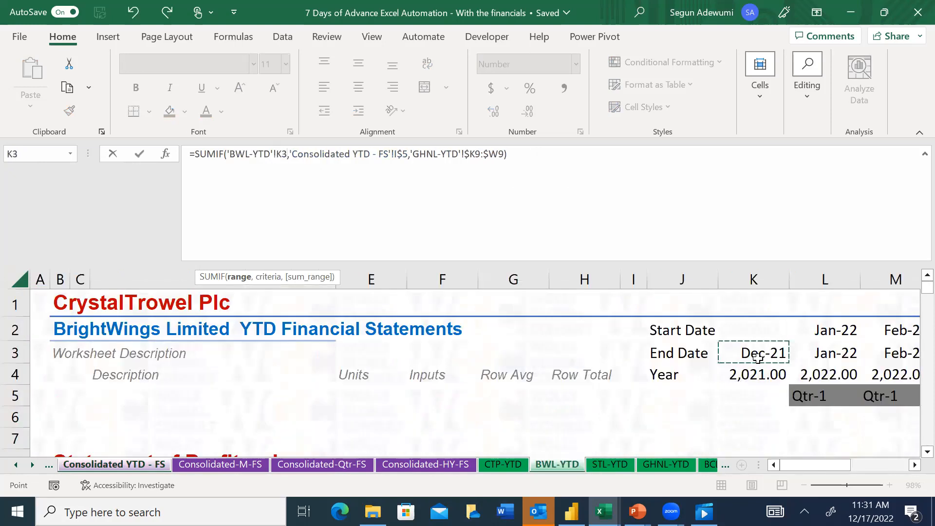
key(ctrl+shift+Right)
key(ctrl+shift+Down)
key(F4)
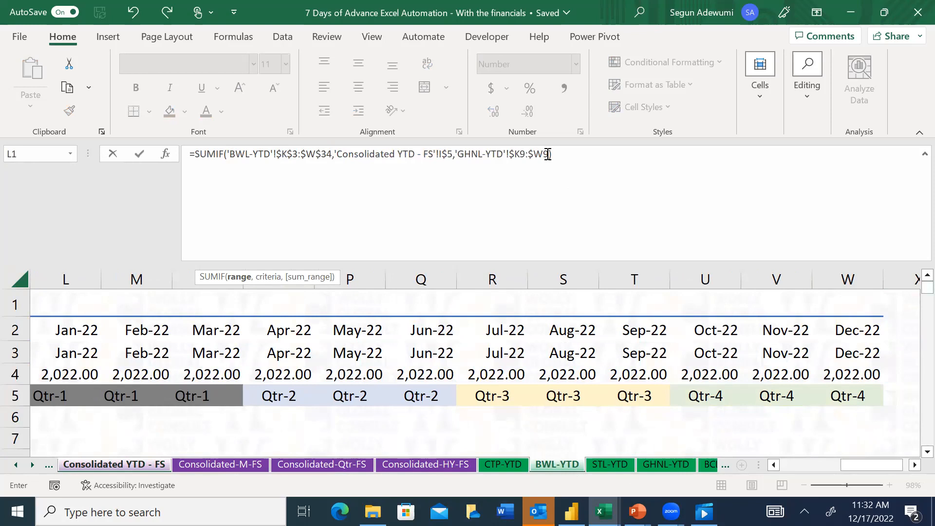
Replace the sum range in I9's SUMIF formula with BWL's Revenue row, 'BWL-YTD'!$K9:$W9, and commit the formula
drag(549, 154, 455, 154)
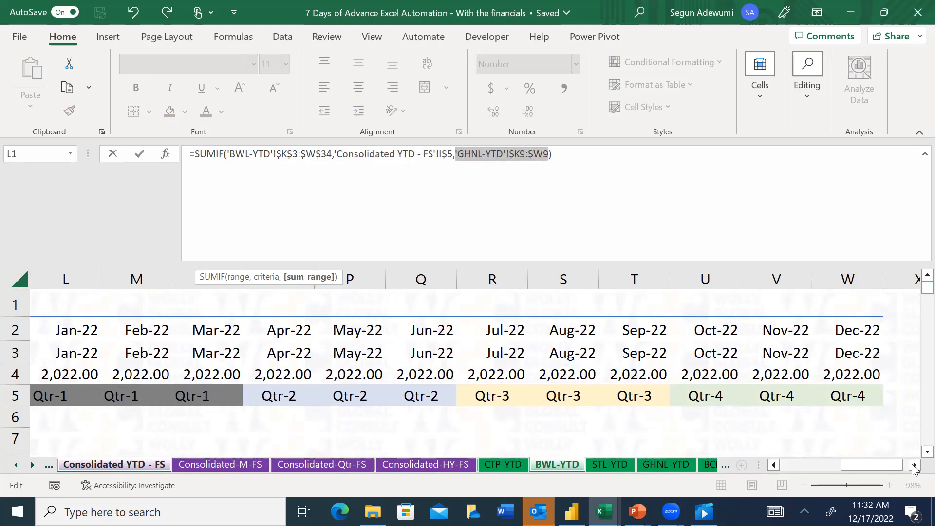
scroll(927, 451, down, 2)
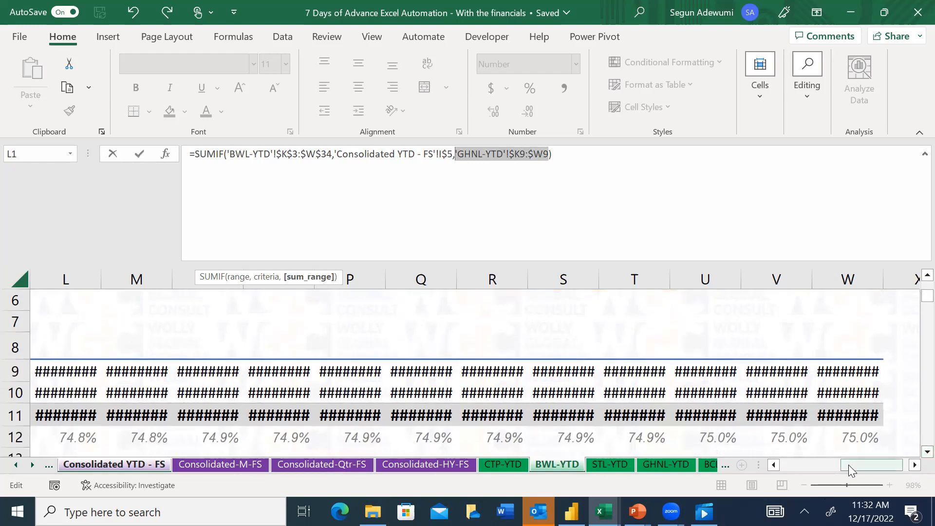
drag(848, 465, 772, 472)
click(741, 363)
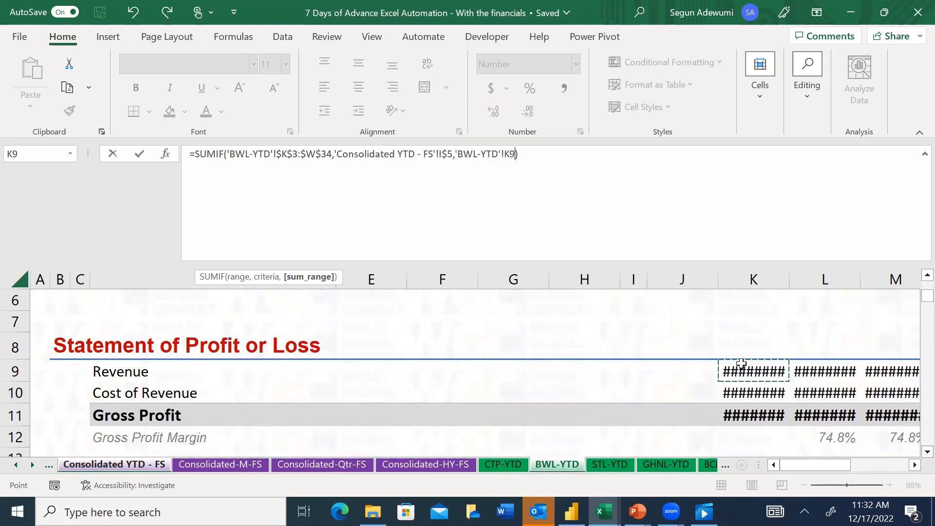
key(ctrl+shift+Right)
key(F4)
key(F4)
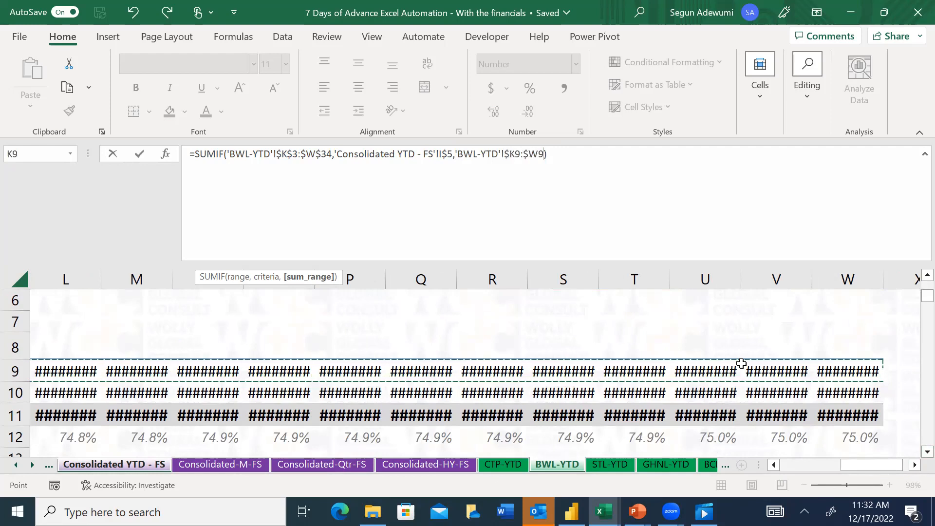
key(Return)
key(Up)
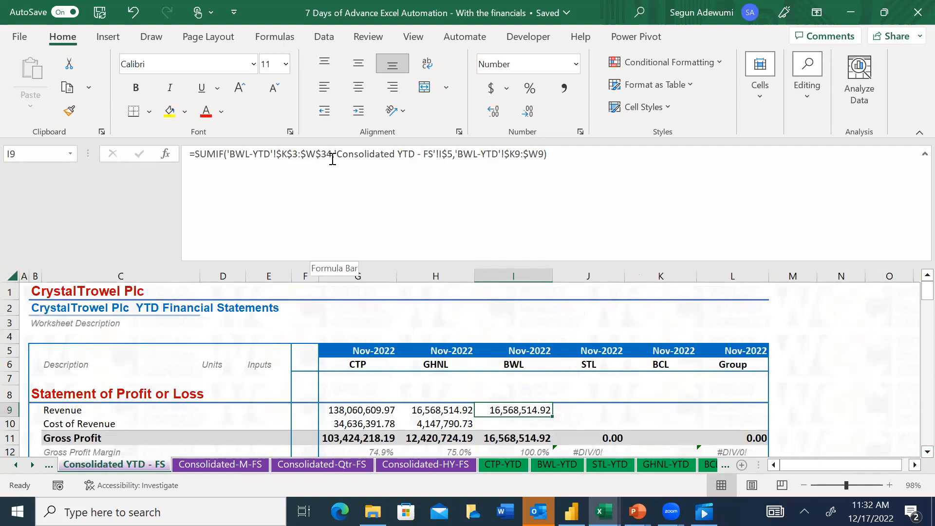
Correct the criteria range in I9's SUMIF formula to BWL's End Date row, 'BWL-YTD'!$K$3:$W$3
drag(333, 159, 226, 161)
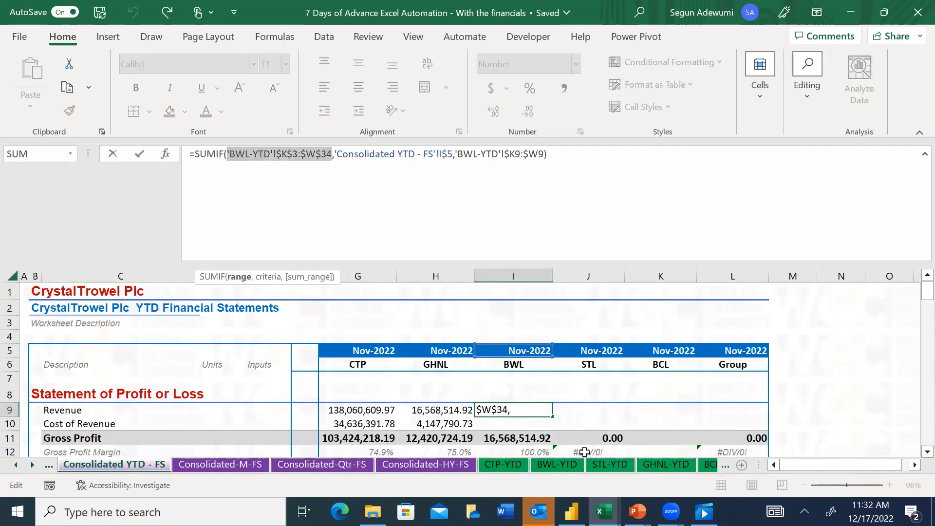
click(558, 464)
click(313, 360)
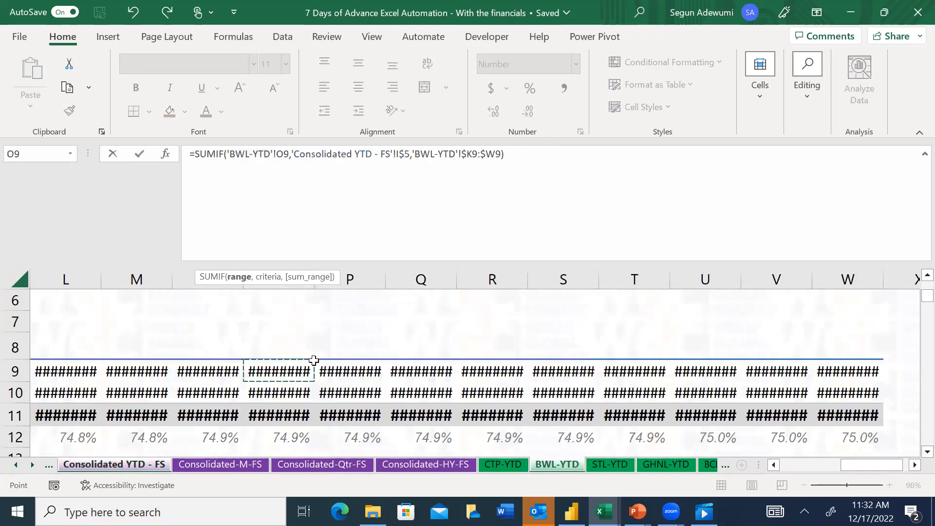
key(Left)
key(Left)
key(Left)
key(Left)
key(Up)
key(Up)
key(Up)
key(Up)
key(Up)
key(Up)
key(Up)
key(Up)
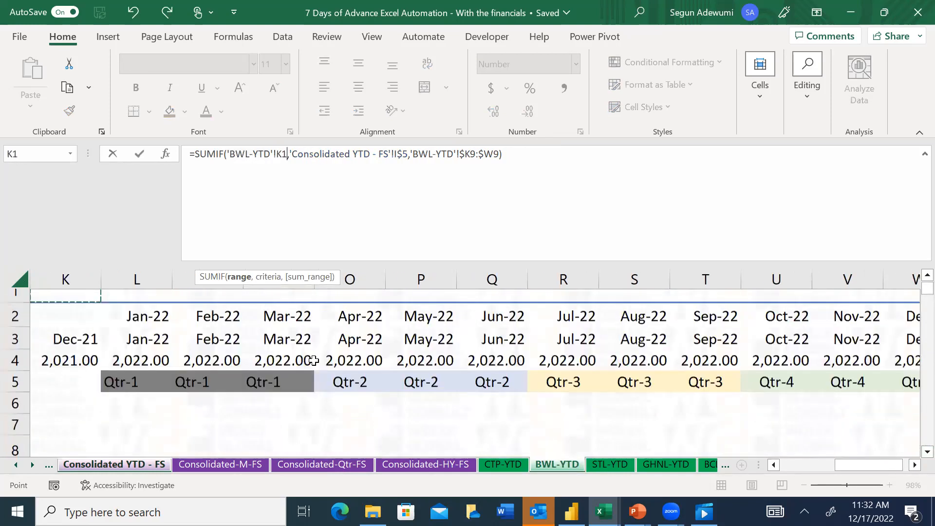
key(Down)
key(Down)
key(Down)
key(Up)
key(ctrl+shift+Right)
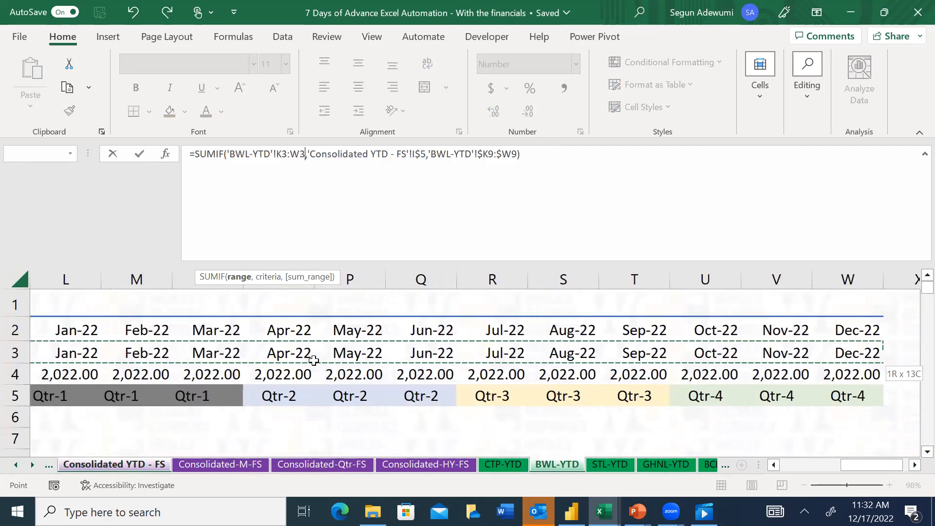
key(F4)
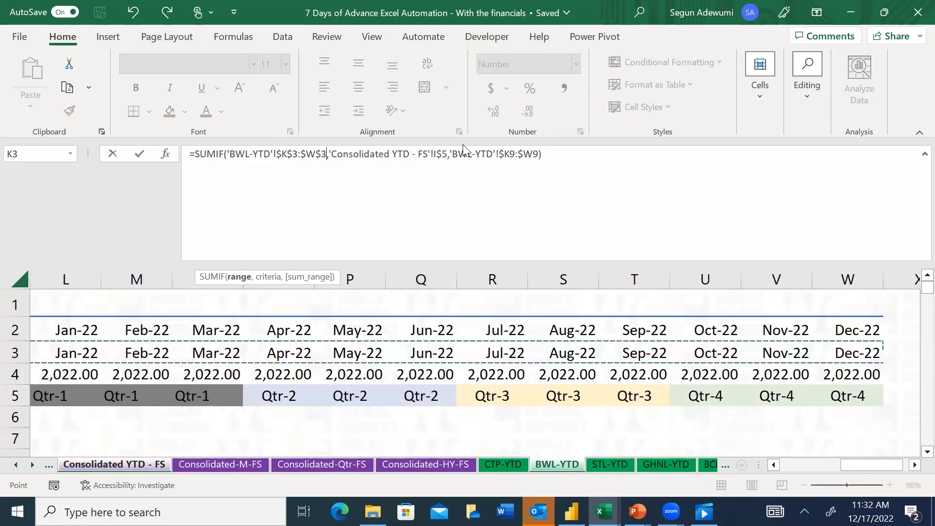
Re-point the SUMIF criterion in I9 to BWL's period header, 'Consolidated YTD - FS'!I$5, with only the row locked, and commit the formula
drag(447, 160, 330, 152)
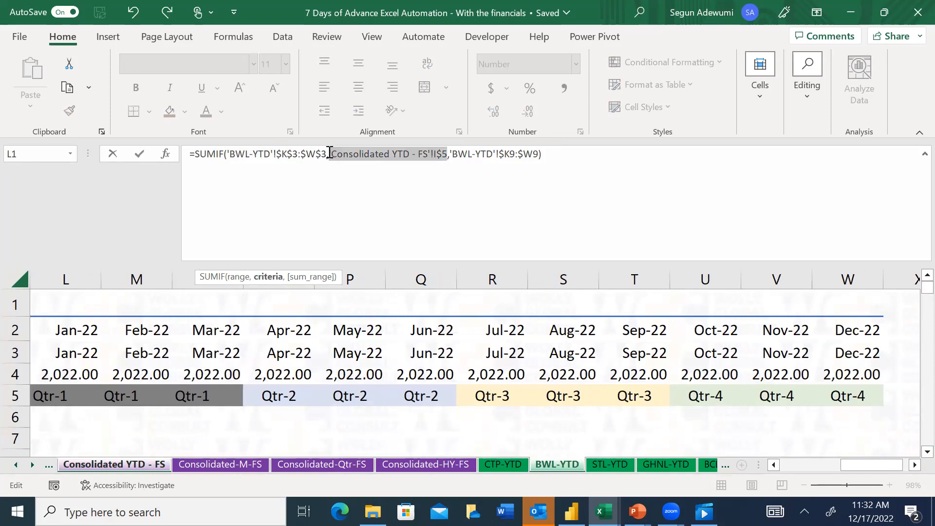
click(129, 465)
click(539, 346)
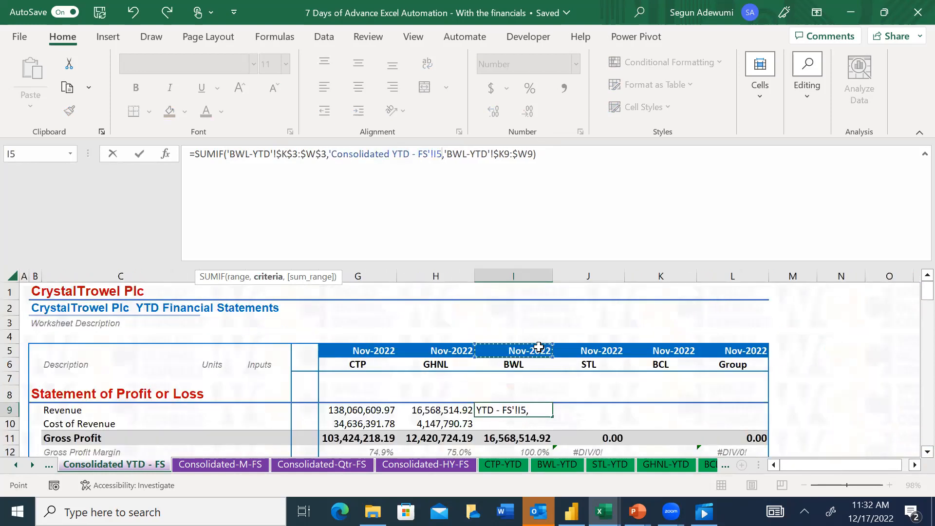
key(F4)
key(F4)
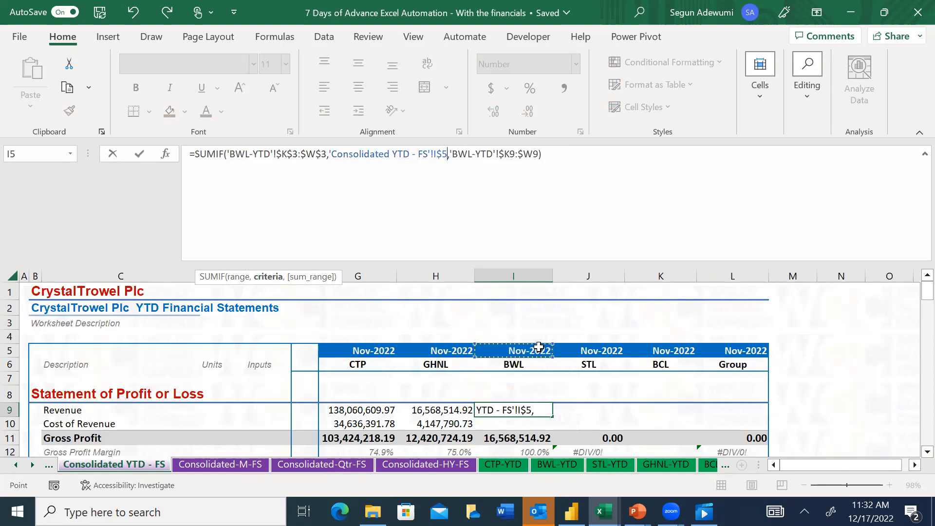
key(Return)
key(Up)
key(Down)
key(Down)
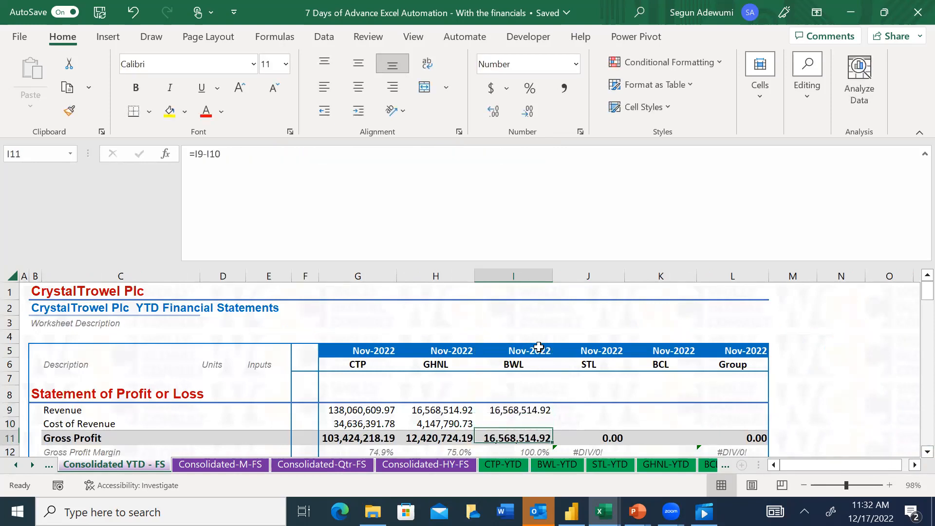
key(Down)
key(Down)
key(Up)
key(Up)
key(Up)
key(Up)
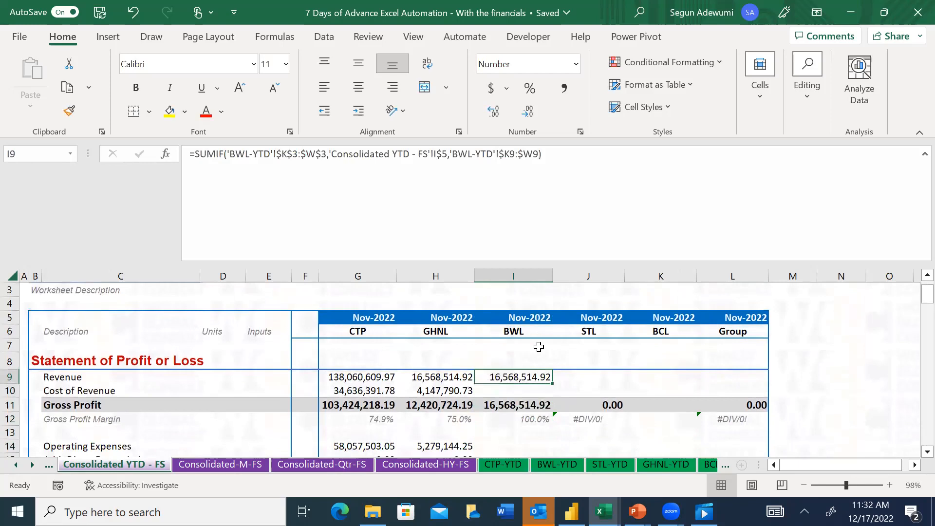
AutoFit the widths of columns K to W on the BWL-YTD sheet to the Gross Profit figures in row 11
click(556, 465)
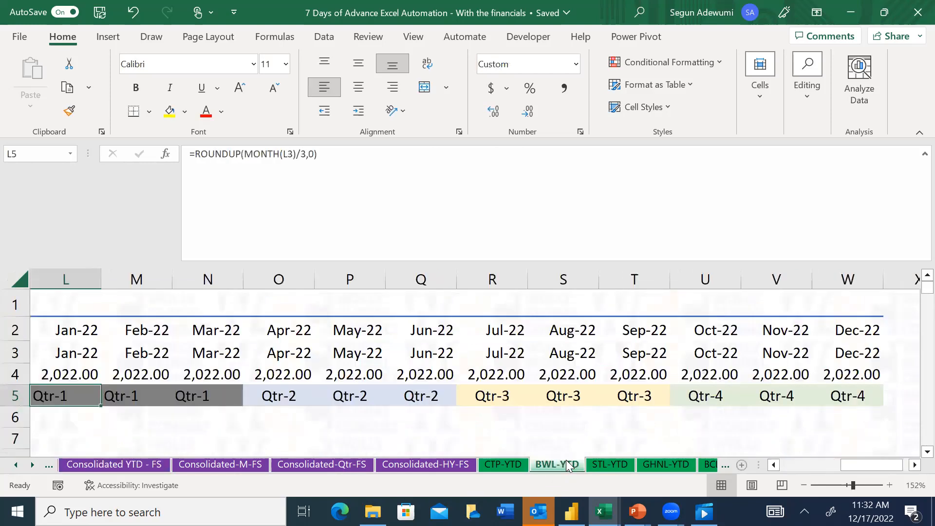
click(555, 433)
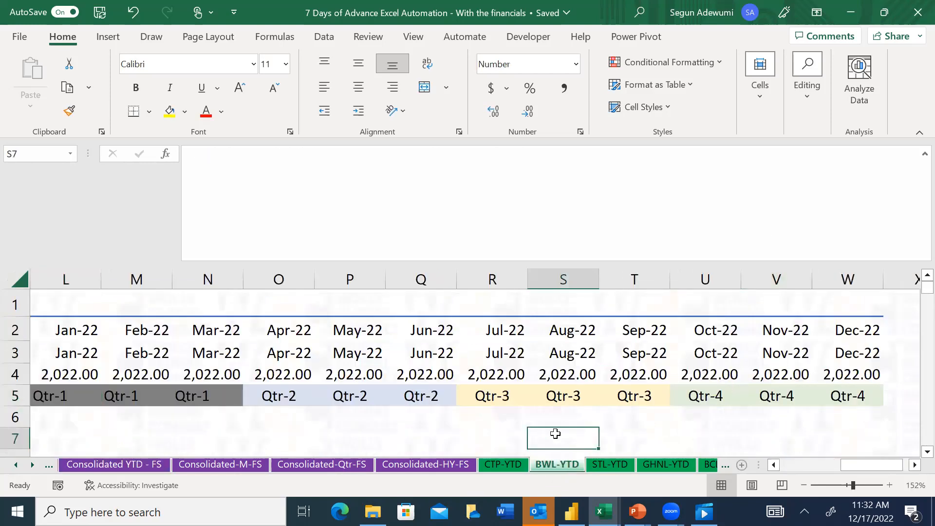
key(Down)
key(Down)
key(Down)
key(Down)
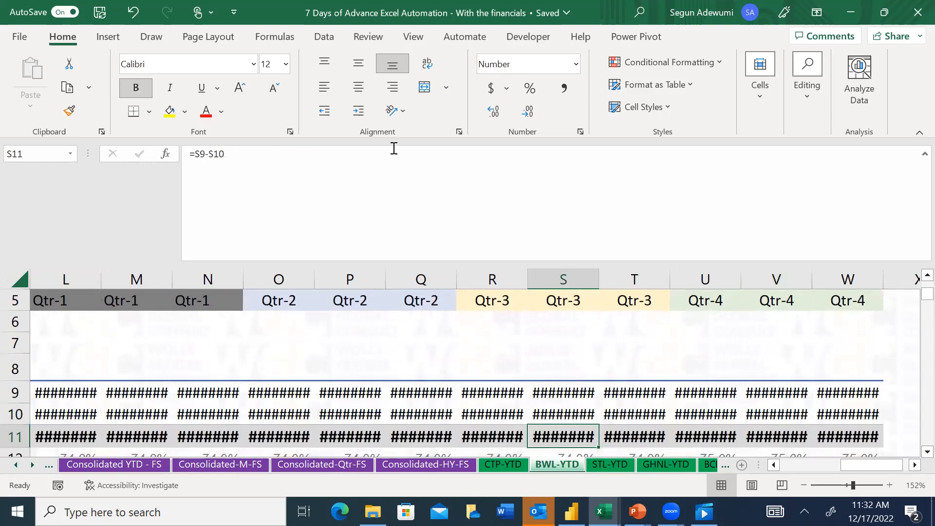
key(ctrl+n)
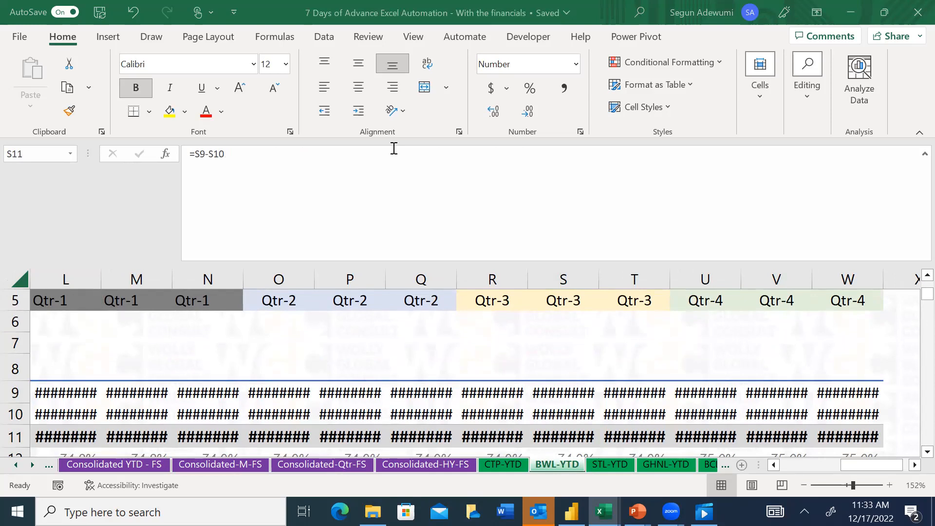
click(520, 402)
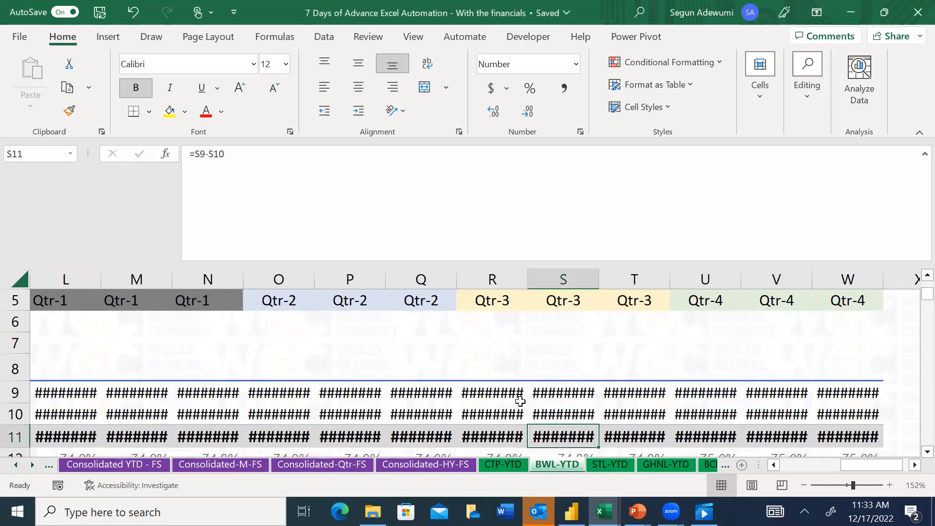
key(Up)
key(Up)
key(Down)
key(Down)
key(ctrl+Left)
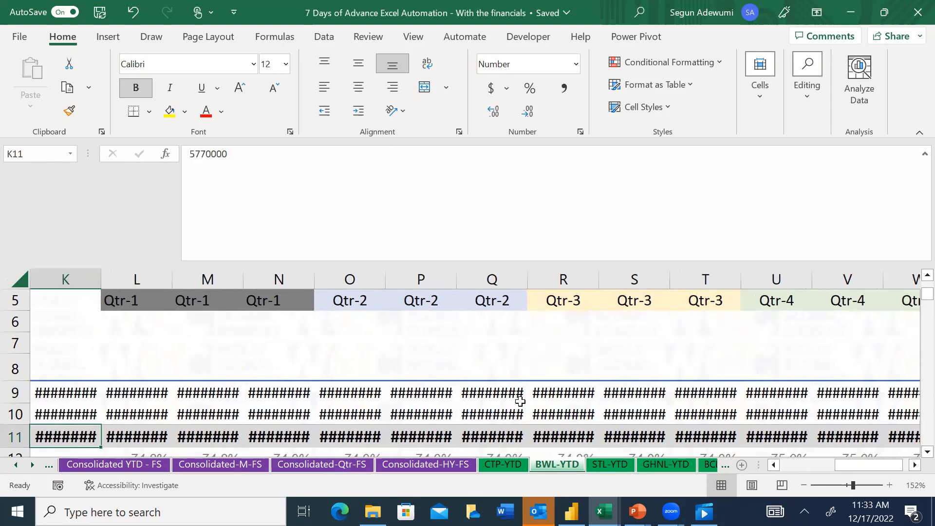
key(ctrl+shift+Right)
key(alt+h)
key(o)
key(i)
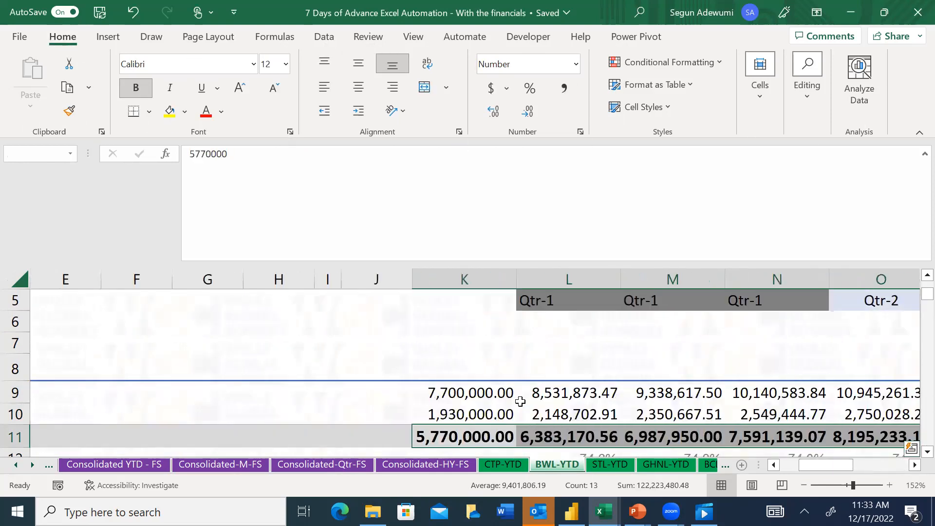
Check BWL's Nov-22 Revenue in cell V9 of the BWL-YTD sheet against the period headers
key(Right)
key(Right)
key(Right)
key(Right)
key(Right)
key(Right)
key(Right)
key(Right)
key(Right)
key(Right)
key(Right)
key(Right)
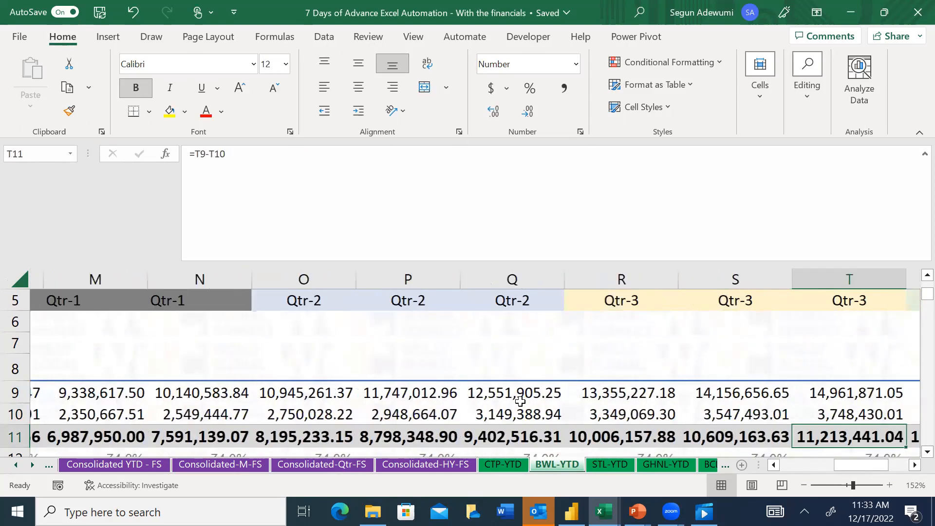
key(Right)
key(Up)
key(Up)
key(ctrl+Up)
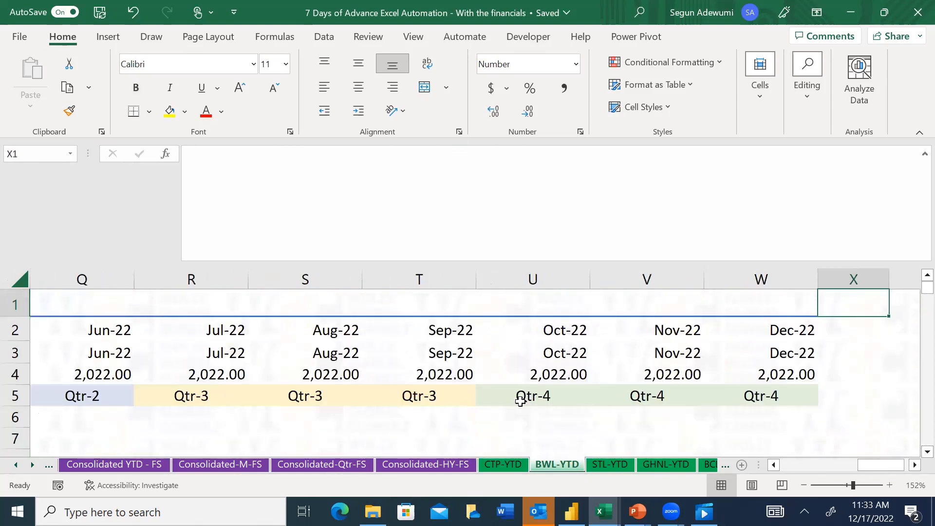
key(Left)
key(Left)
key(Down)
key(Down)
key(Down)
key(Down)
key(Down)
key(Down)
key(Down)
key(Down)
key(Down)
key(Down)
key(Down)
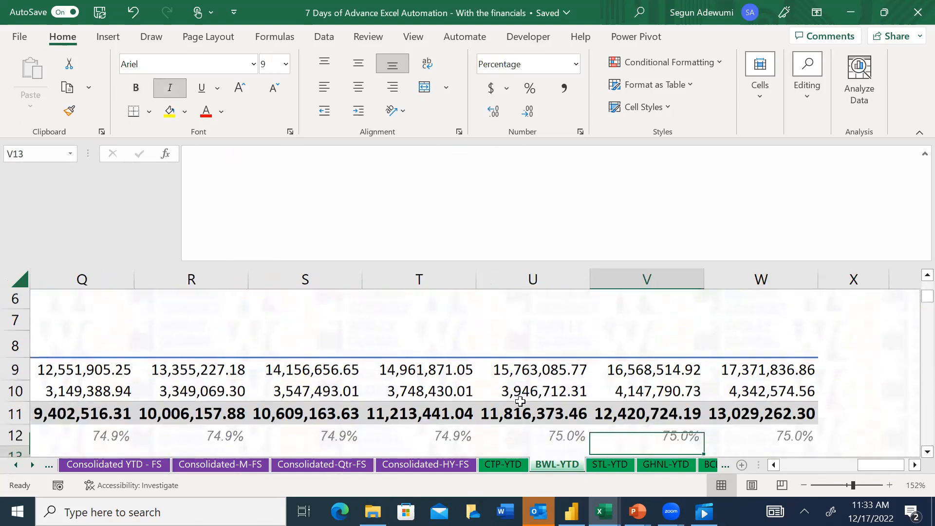
key(Up)
key(Up)
key(Up)
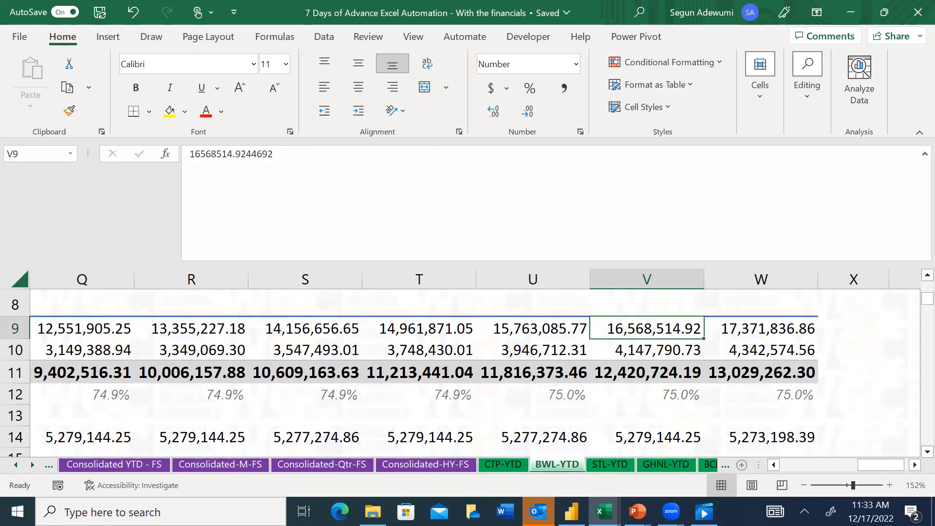
Review GHNL's Nov-22 period header and its profit or loss figures in column V of the GHNL-YTD sheet
click(653, 465)
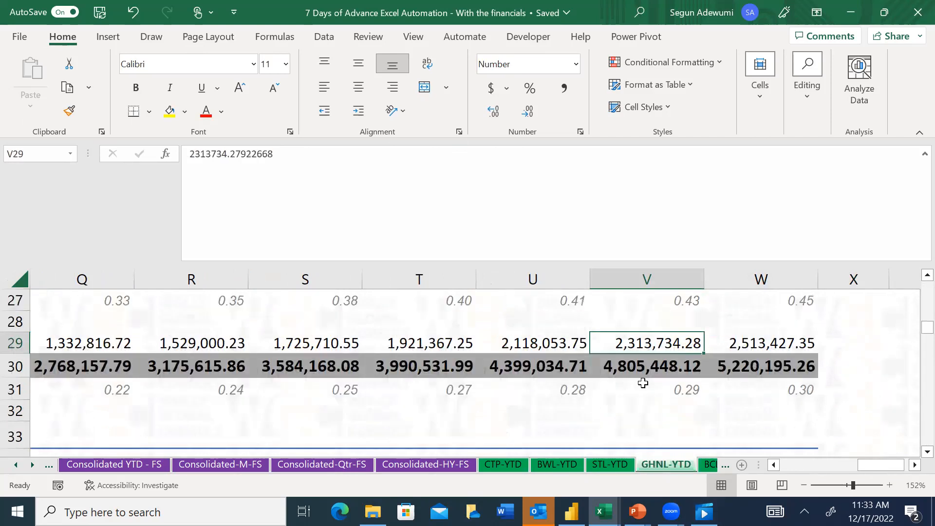
key(Up)
key(Up)
key(Up)
key(Up)
key(Up)
key(Up)
key(Up)
key(Up)
key(Up)
key(Up)
key(Up)
key(Up)
key(Up)
key(Up)
key(Up)
key(Up)
key(Up)
key(Up)
key(Up)
key(Up)
key(Up)
key(Up)
key(Up)
key(Up)
key(Up)
key(Up)
key(Up)
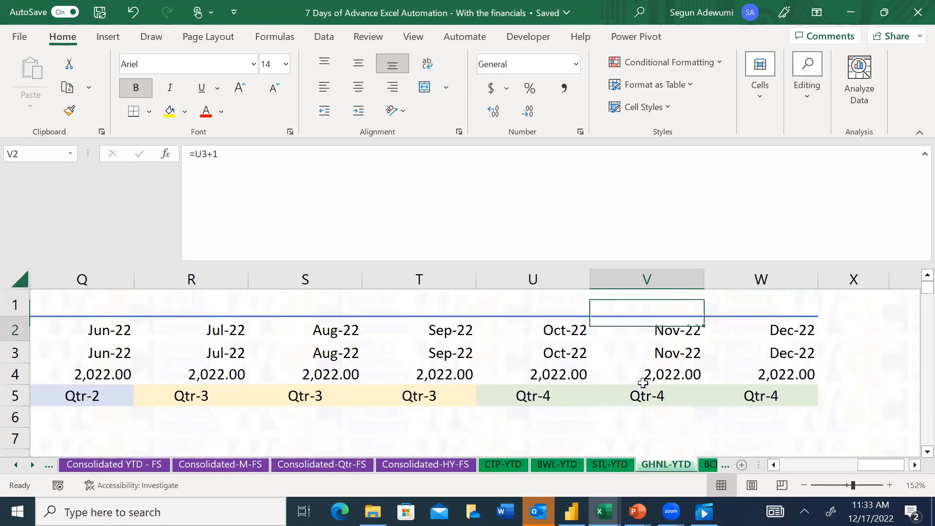
key(Down)
key(Down)
key(Down)
key(Down)
key(Down)
key(Down)
key(Down)
key(Down)
key(Down)
key(Down)
key(Down)
key(Down)
key(Down)
key(Down)
key(Up)
key(Up)
key(Up)
key(Up)
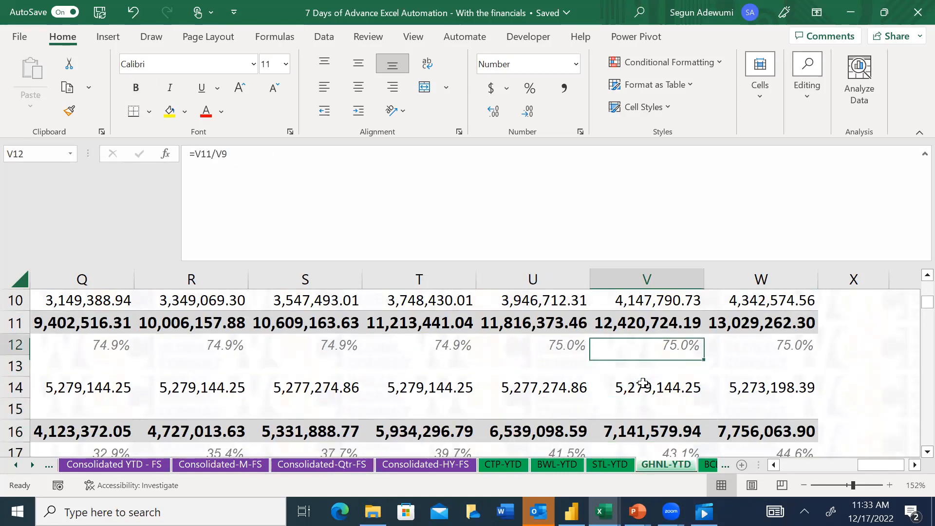
key(Up)
key(Up)
key(Up)
key(Up)
key(Down)
key(Down)
key(Down)
key(Down)
key(Down)
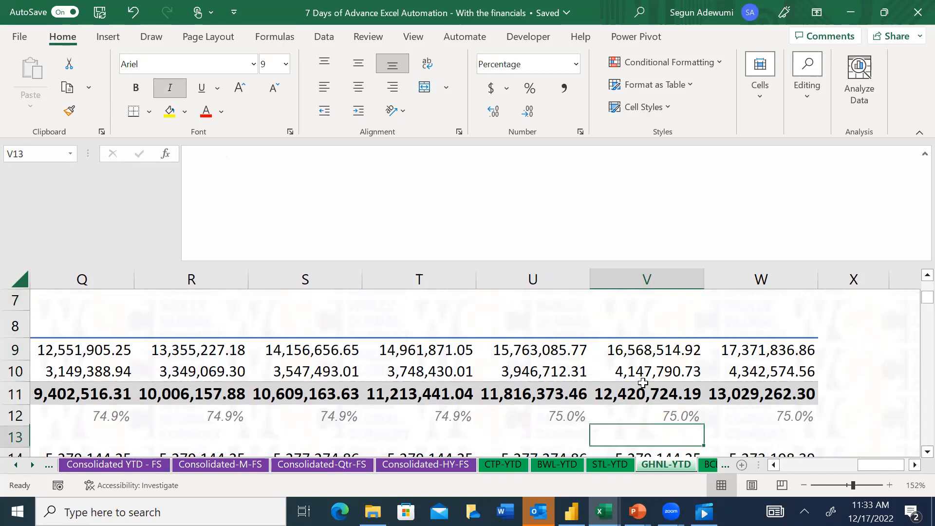
key(Down)
key(Down)
key(Down)
key(Up)
key(Up)
key(Up)
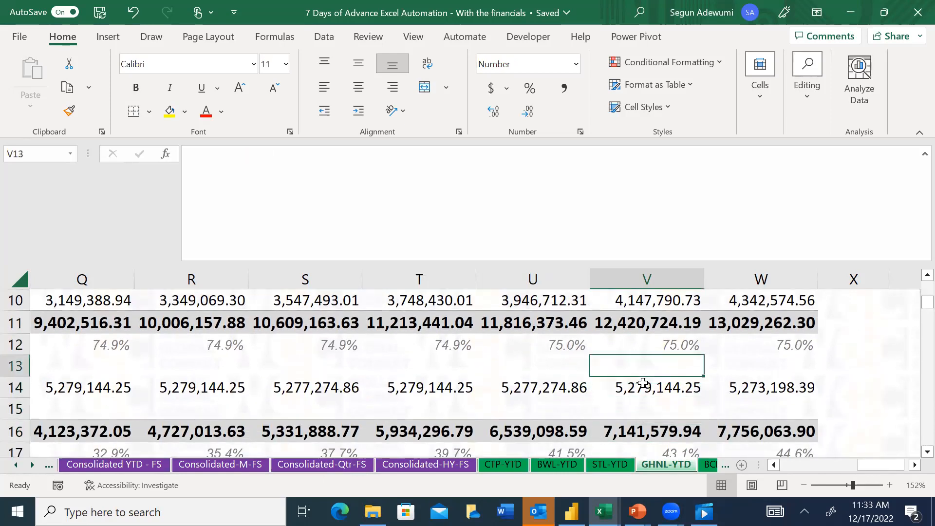
Copy BWL's Revenue formula from I9 of the Consolidated YTD - FS sheet into STL's Revenue cell J9
click(107, 466)
key(ctrl+c)
key(Right)
key(ctrl+v)
key(Escape)
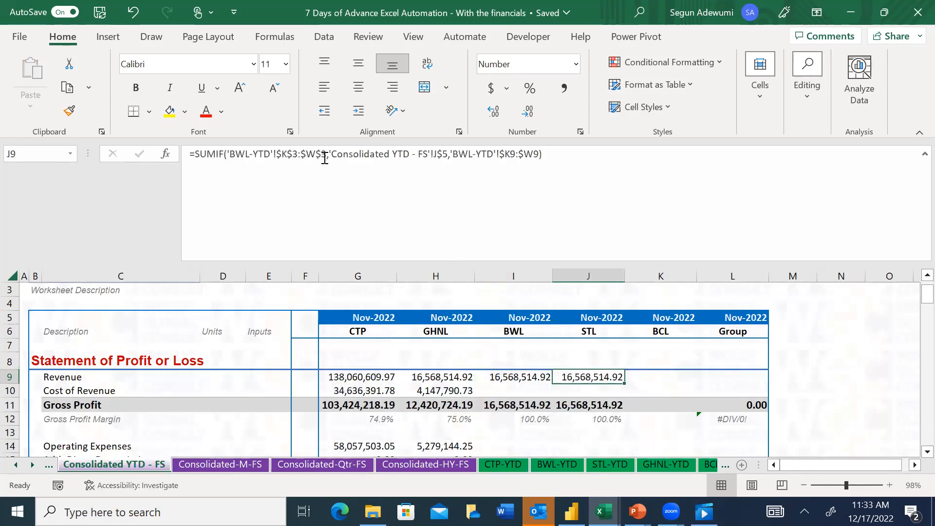
Replace the criteria range in J9's SUMIF formula with STL's End Date cells, 'STL-YTD'!$S$3:$W$3
click(324, 155)
shift+click(229, 154)
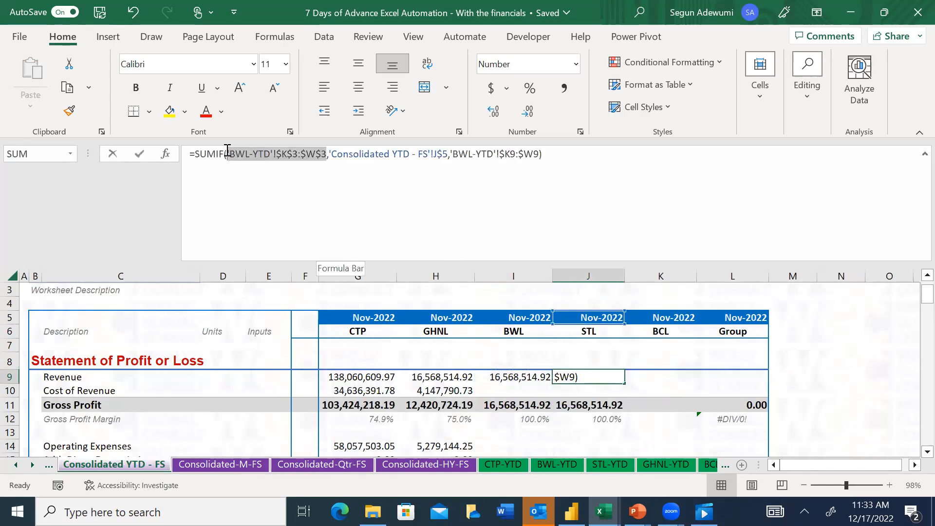
click(598, 465)
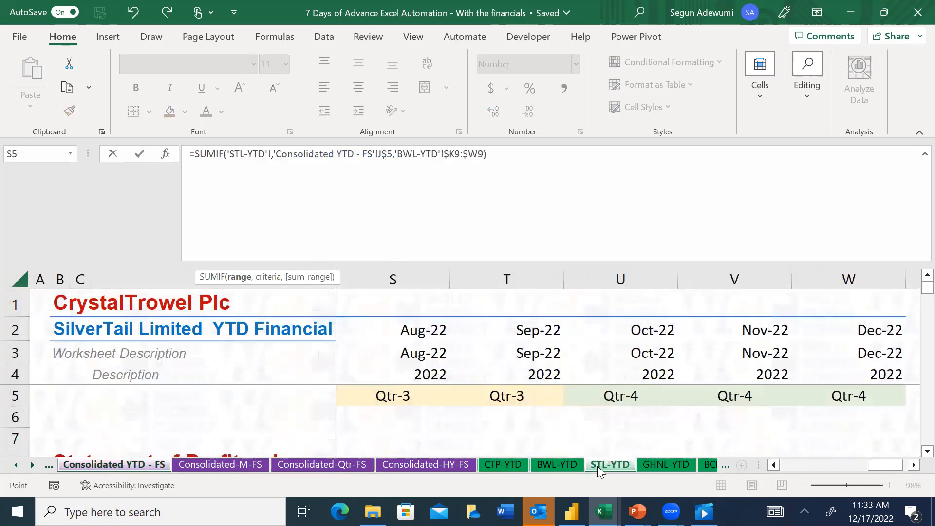
click(425, 358)
key(ctrl+shift+Right)
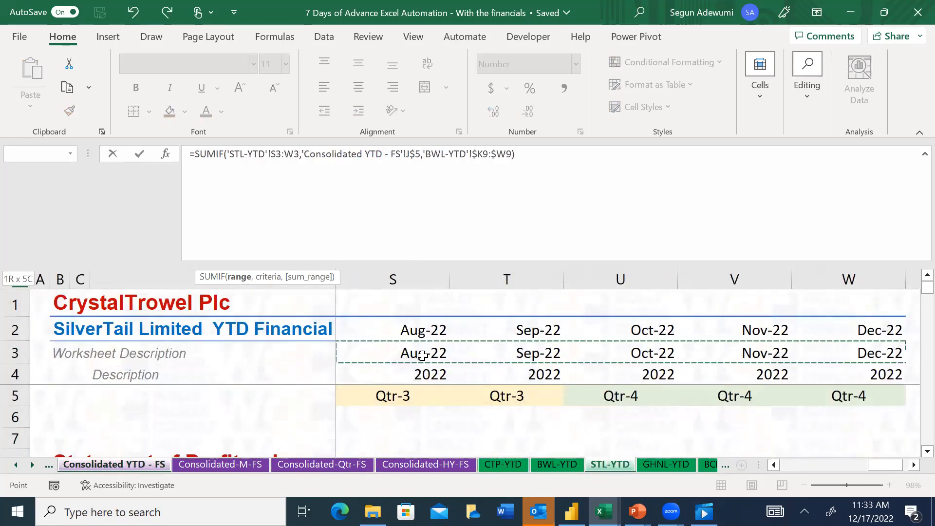
key(F4)
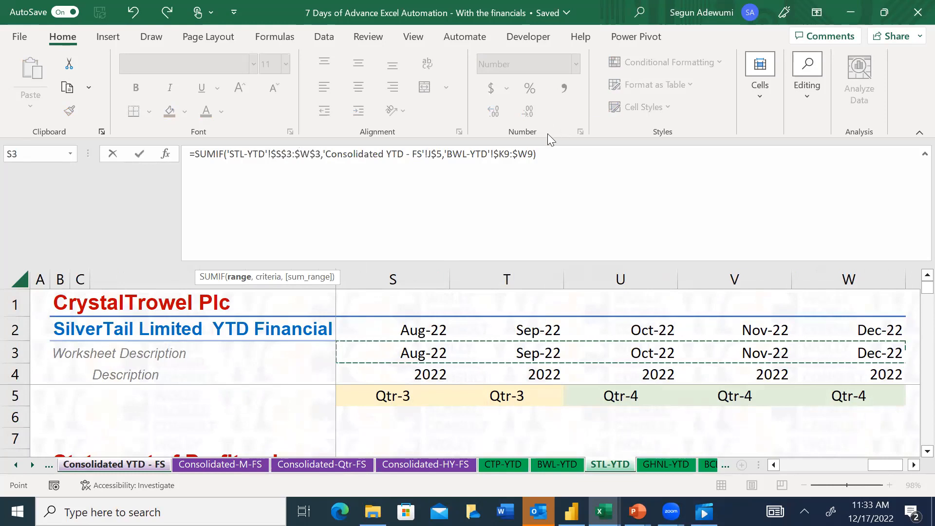
Re-point J9's sum range to STL's Revenue row, 'STL-YTD'!$K9:$W9, with only the columns locked, and commit the formula
drag(531, 153, 445, 157)
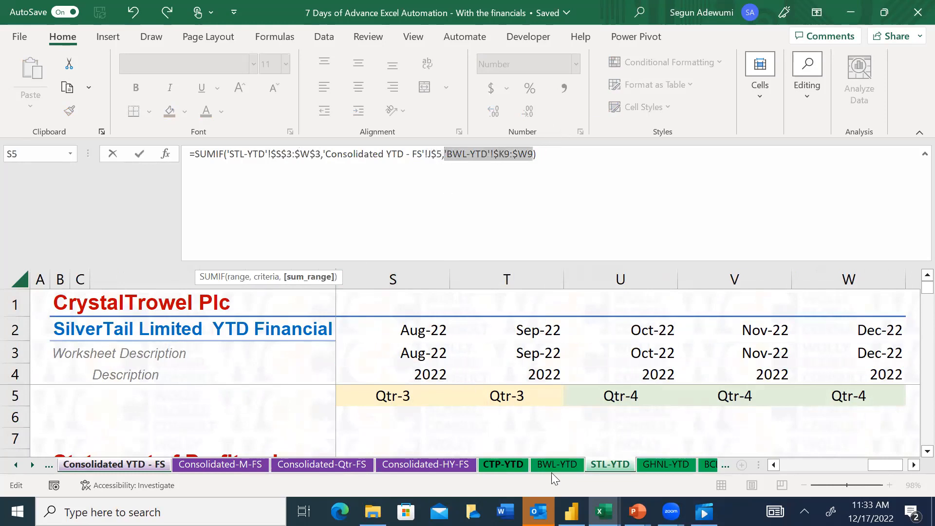
click(404, 412)
key(Down)
key(Down)
key(Down)
key(Down)
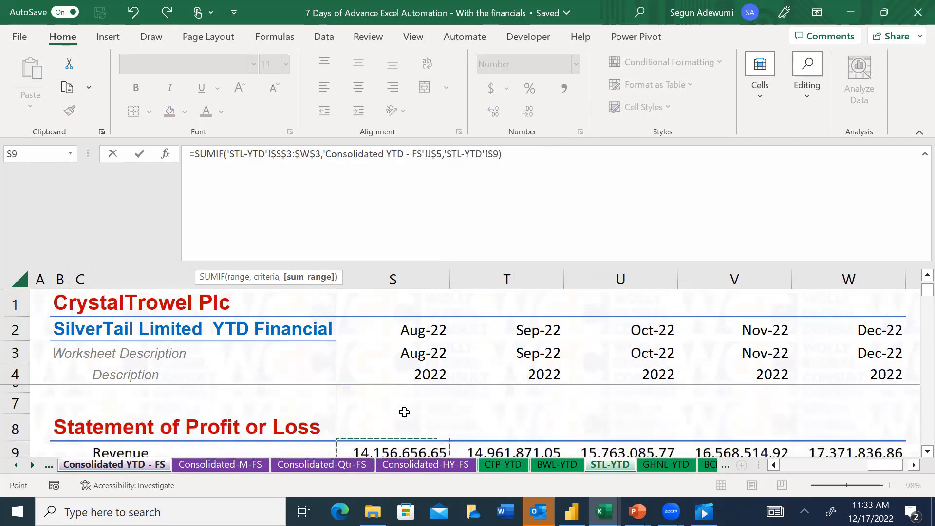
key(Up)
key(ctrl+Left)
key(ctrl+shift+Right)
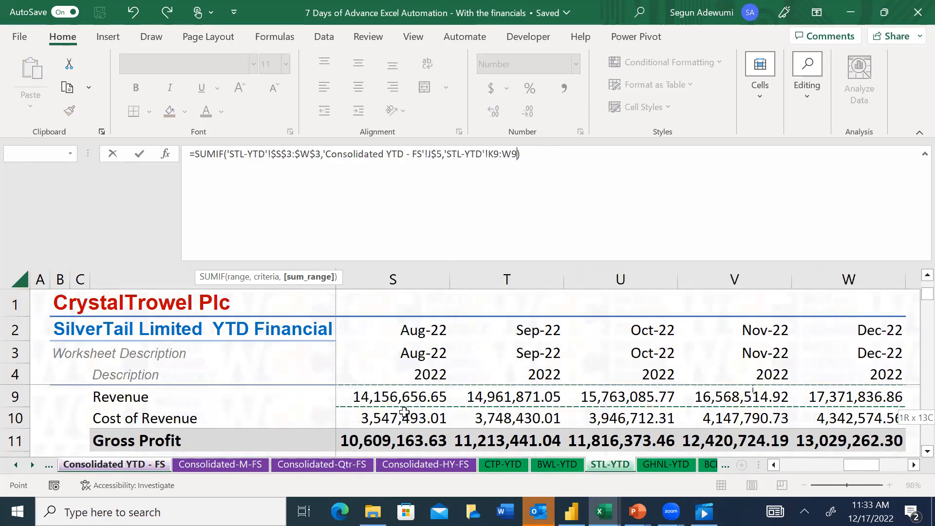
key(F4)
key(F4)
key(F4)
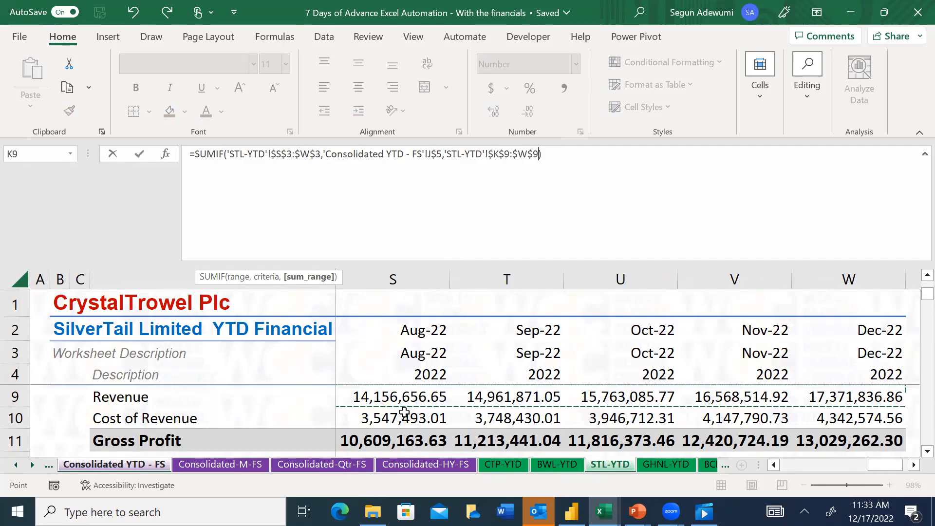
key(Return)
key(Up)
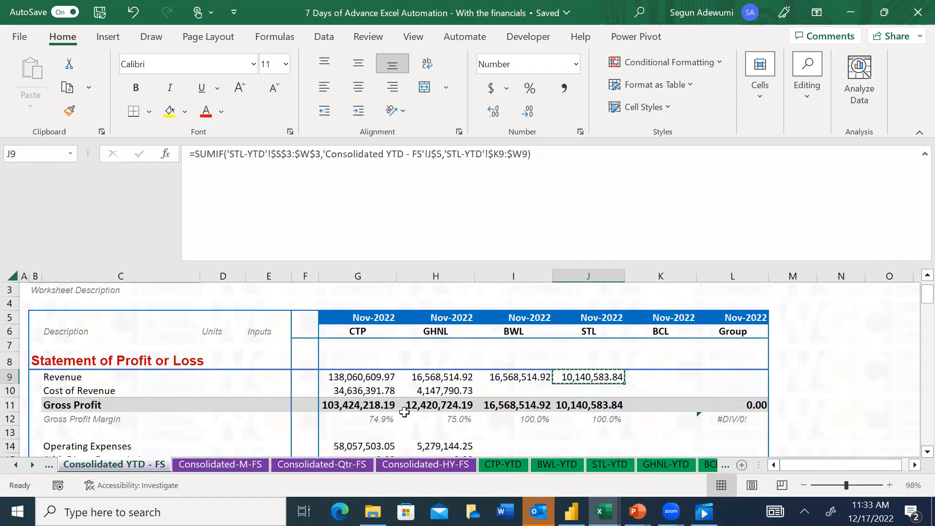
Copy J9's formula into BCL's Revenue cell K9 and set its criteria range to 'BCL-YTD'!$K$3:$W$3
key(ctrl+c)
key(Right)
key(ctrl+v)
key(Escape)
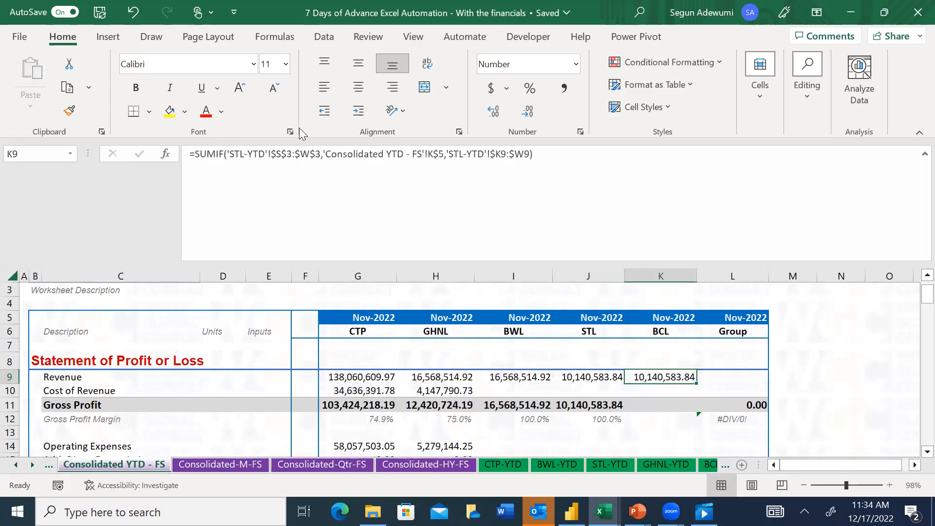
drag(321, 155, 226, 154)
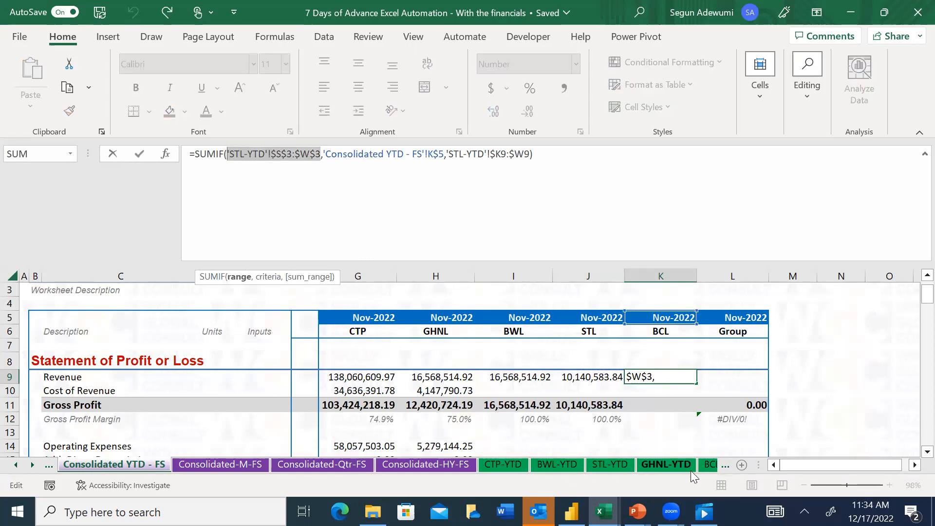
click(703, 465)
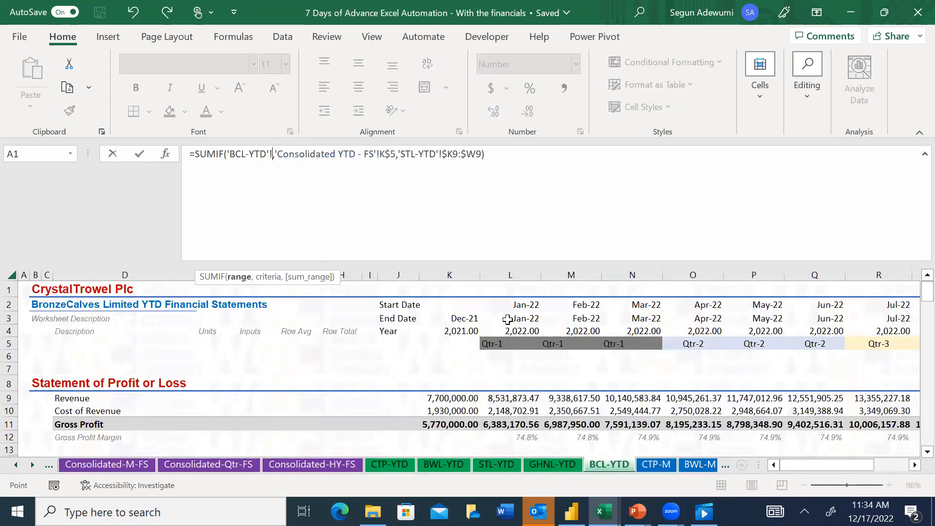
click(461, 321)
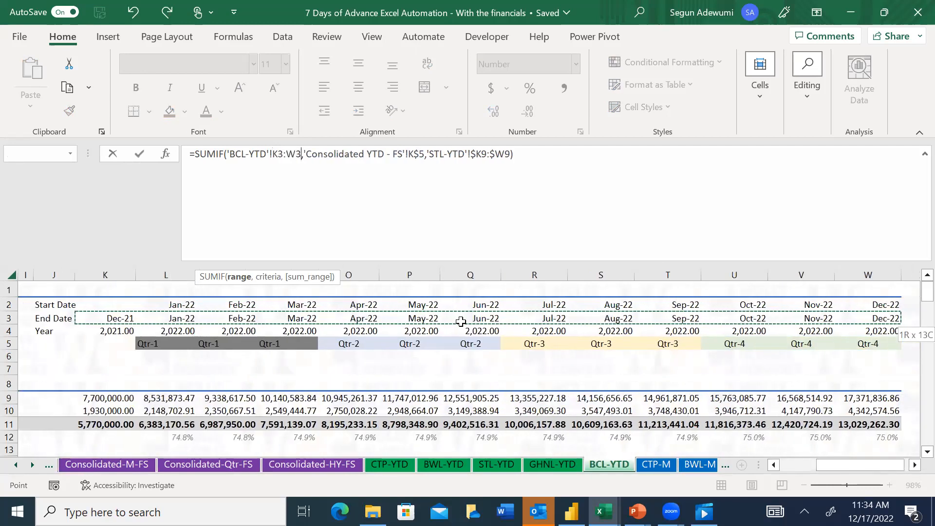
key(F4)
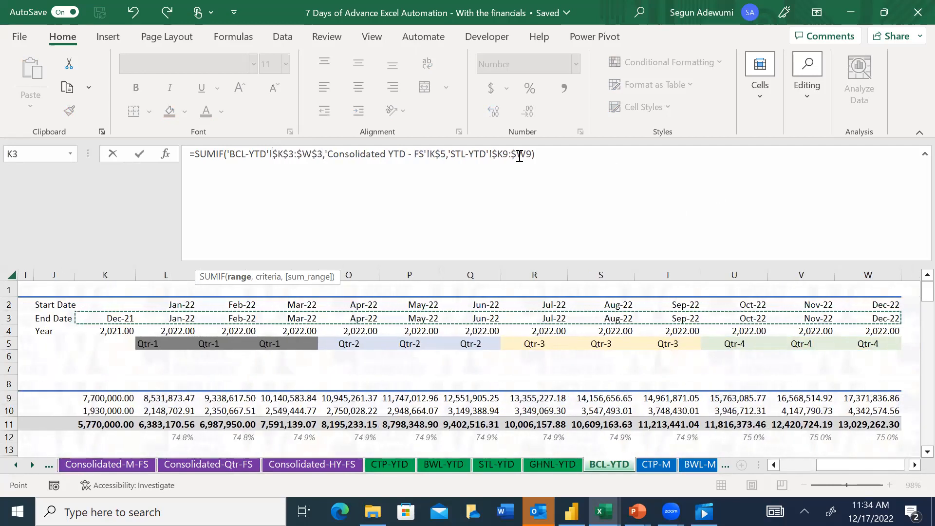
Re-point K9's sum range to BCL's Revenue row, 'BCL-YTD'!$K9:$W9, with only the columns locked, and commit the formula
drag(532, 154, 449, 160)
click(227, 397)
key(Left)
key(Left)
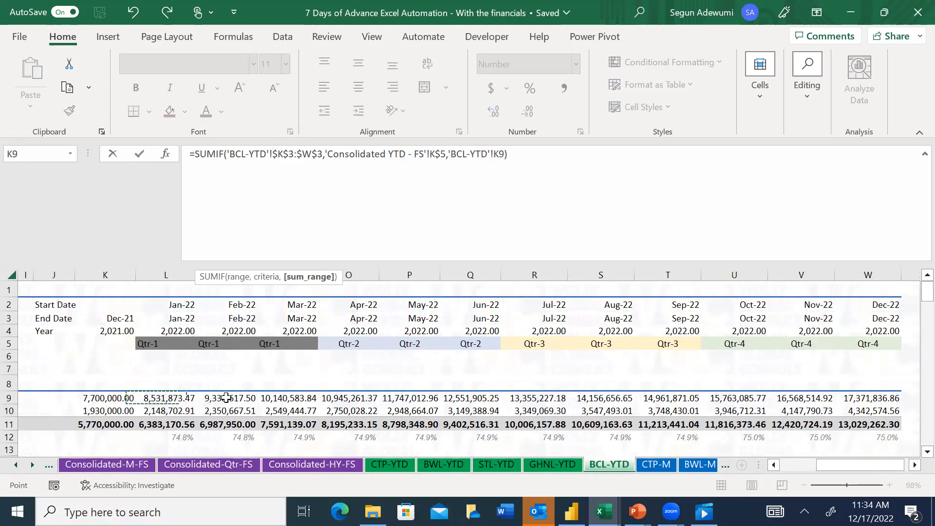
key(ctrl+shift+Right)
key(F4)
key(F4)
key(F4)
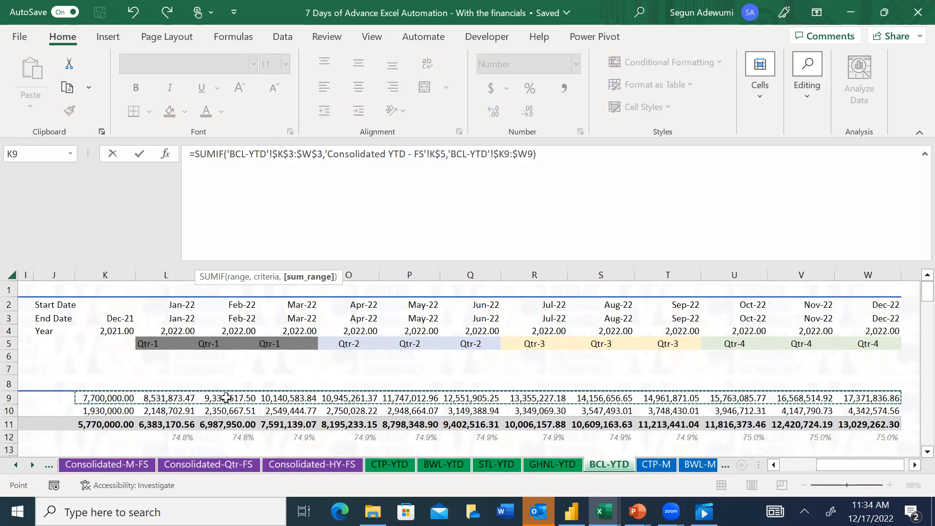
key(Return)
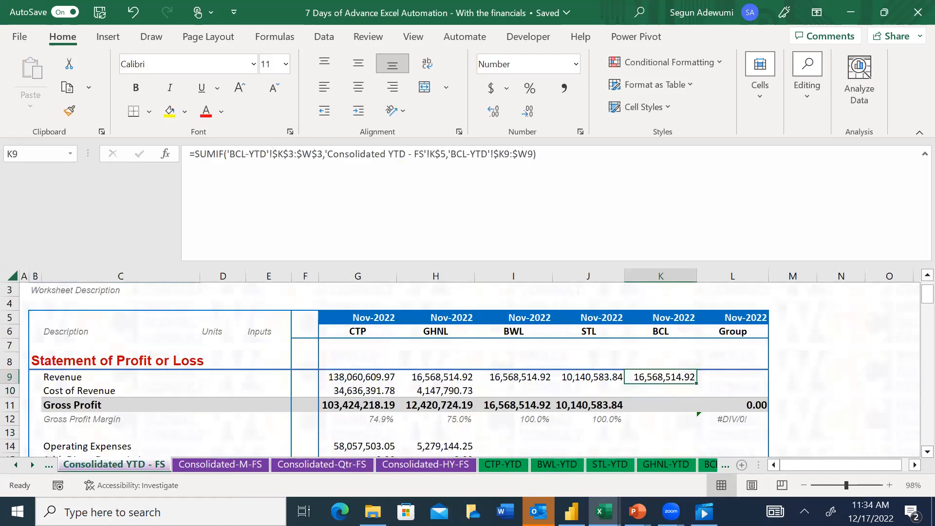
Review BCL's YTD figures on the BCL-YTD sheet, from the profit or loss rows down through the balance sheet
click(32, 466)
click(32, 466)
click(32, 465)
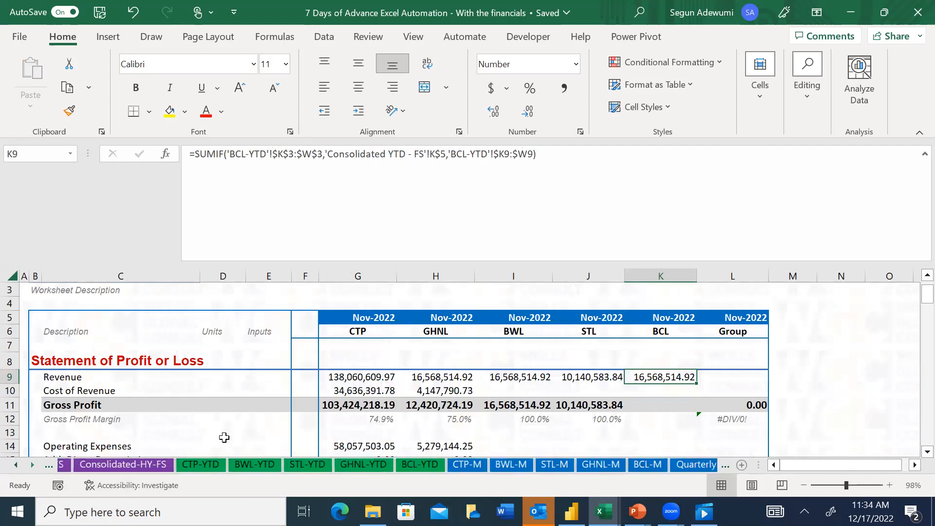
click(409, 464)
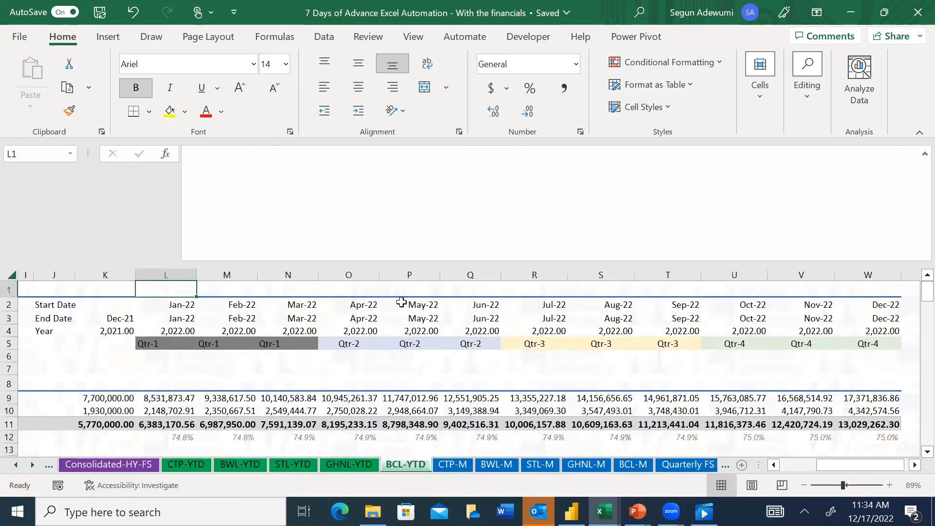
click(385, 395)
key(Down)
key(Down)
key(Down)
key(Down)
key(Down)
key(Down)
key(Down)
key(Down)
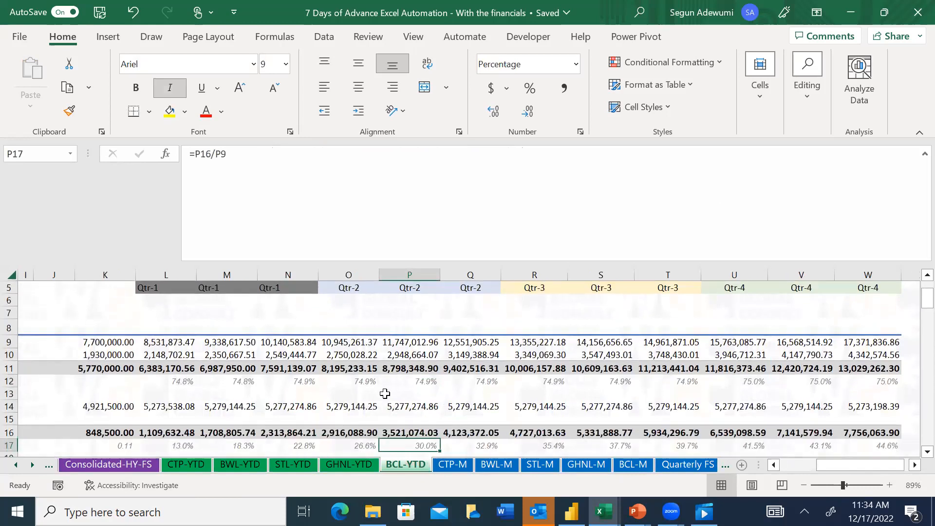
key(Down)
key(Down)
key(Down)
key(Down)
key(Down)
key(Down)
key(Down)
key(Down)
key(Down)
key(Down)
key(Down)
key(Down)
key(Down)
key(Down)
key(Down)
key(Down)
key(Down)
key(Down)
key(Down)
key(Down)
key(Down)
key(Down)
key(Down)
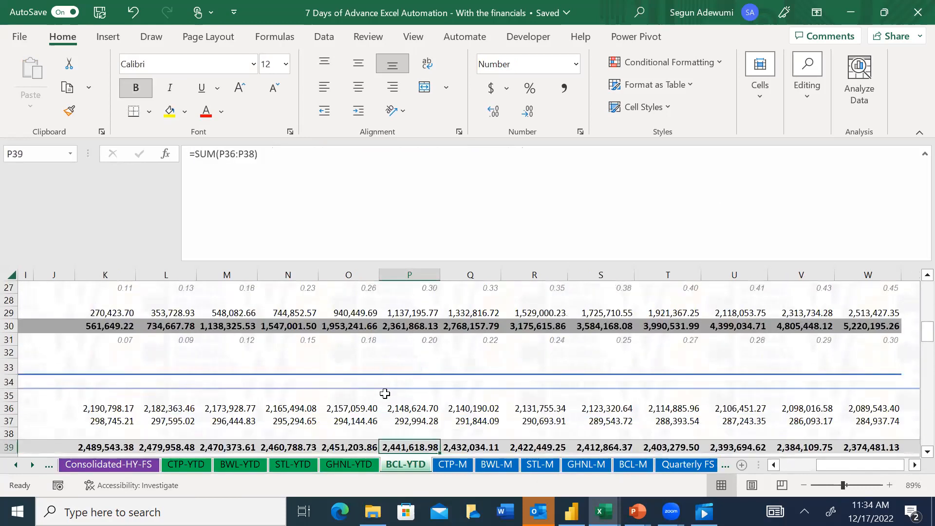
key(Down)
key(Down)
key(Down)
key(Down)
key(Down)
key(Down)
key(Down)
key(Down)
key(Down)
key(Down)
key(Down)
key(Down)
key(Down)
key(Down)
key(Down)
key(Down)
key(Down)
key(Down)
key(Down)
key(Down)
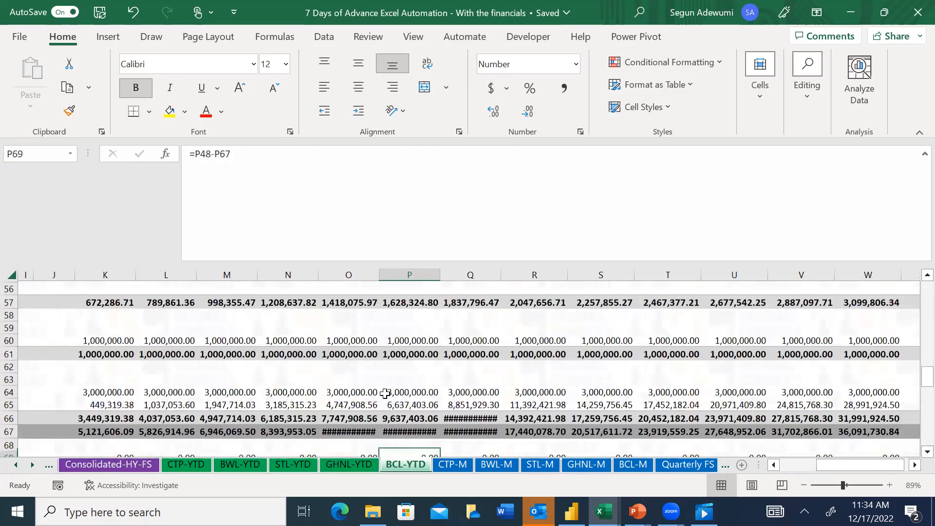
key(Down)
key(Down)
key(Down)
key(Down)
key(Down)
key(Down)
key(Down)
key(Down)
key(Down)
key(Down)
key(Down)
key(ctrl+Down)
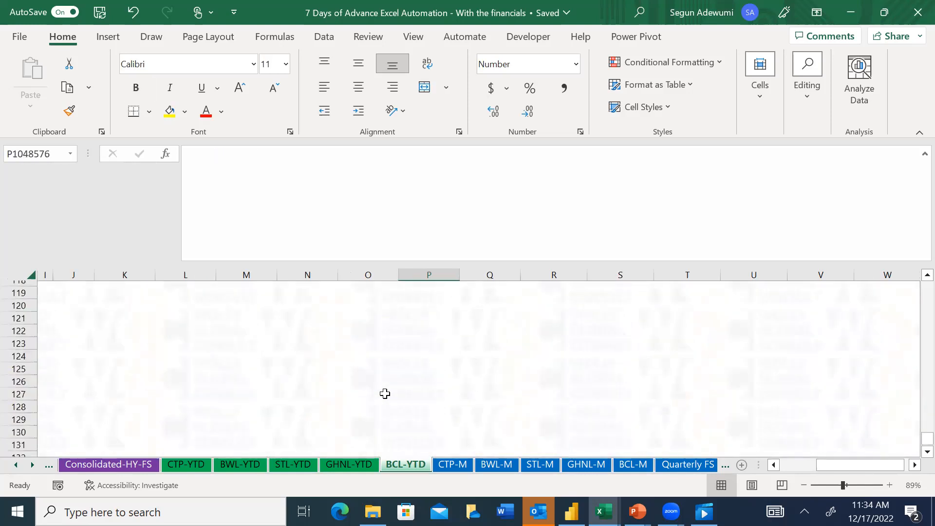
Total the five companies' Revenue in Group cell L9 of the Consolidated YTD - FS sheet with a SUM of G9:K9
click(19, 465)
click(146, 465)
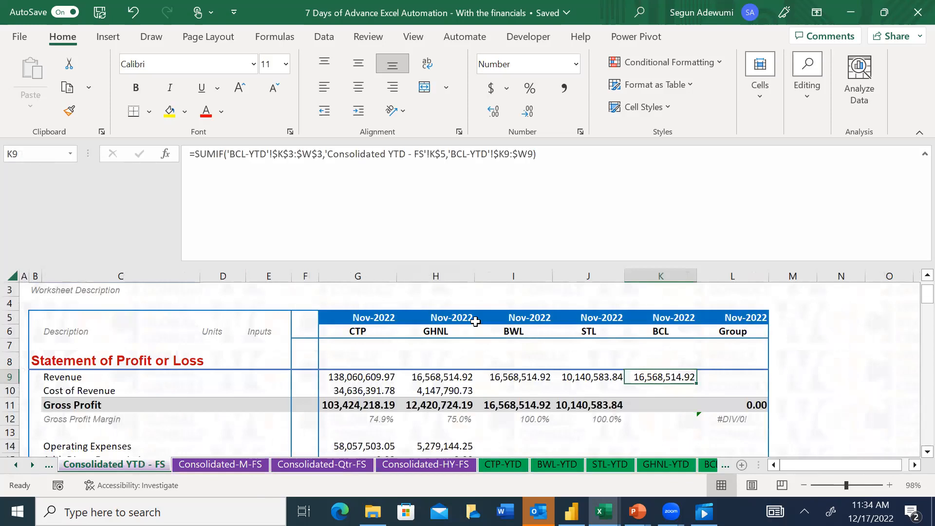
click(734, 375)
text(=)
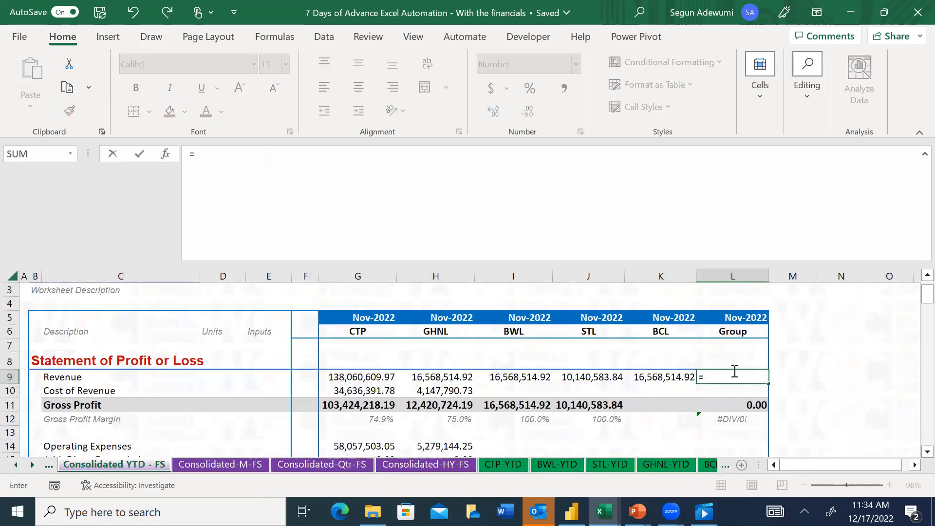
text(sum()
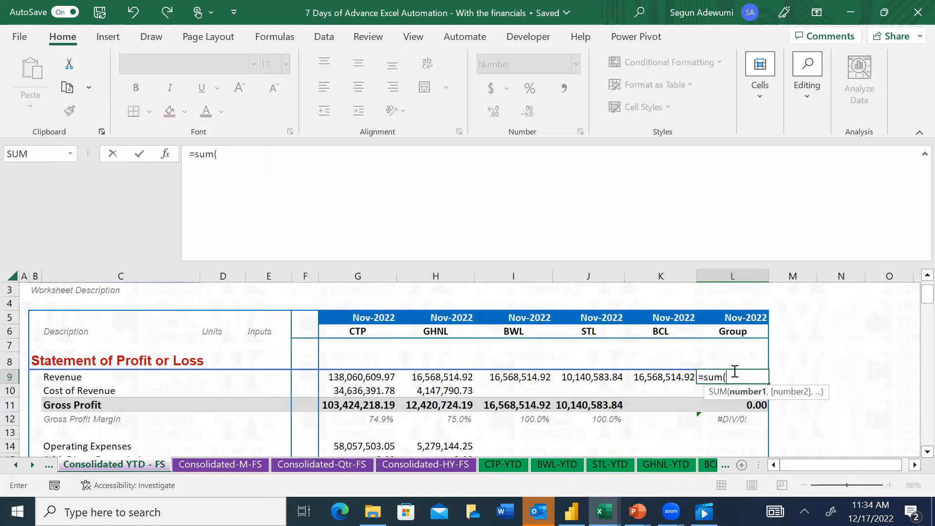
key(shift+Right)
key(shift+Right)
key(shift+Right)
key(shift+Right)
key(shift+Right)
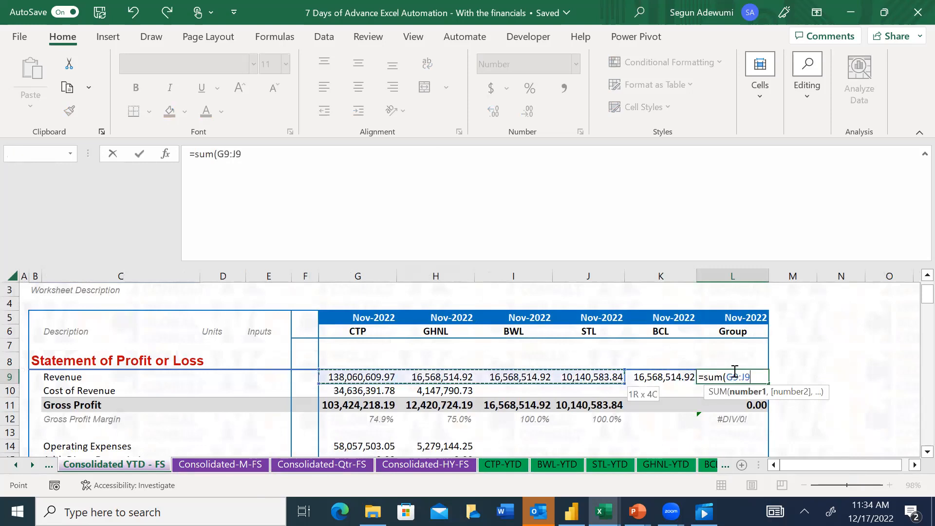
key(Return)
Copy the BWL, STL and BCL Revenue formulas in I9:K9 into their Cost of Revenue cells I10:K10
key(Left)
key(Left)
key(Left)
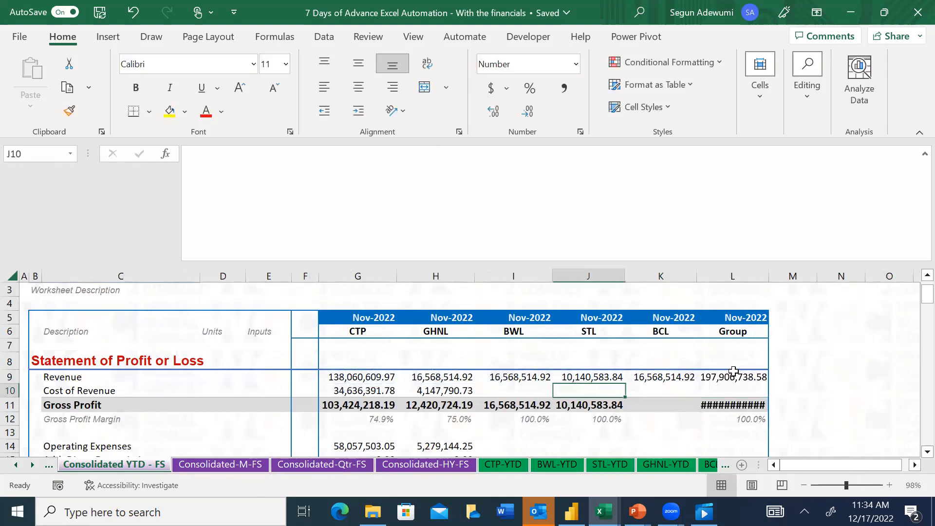
key(Up)
key(shift+Right)
key(shift+Right)
key(shift+Right)
key(shift+Left)
key(ctrl+c)
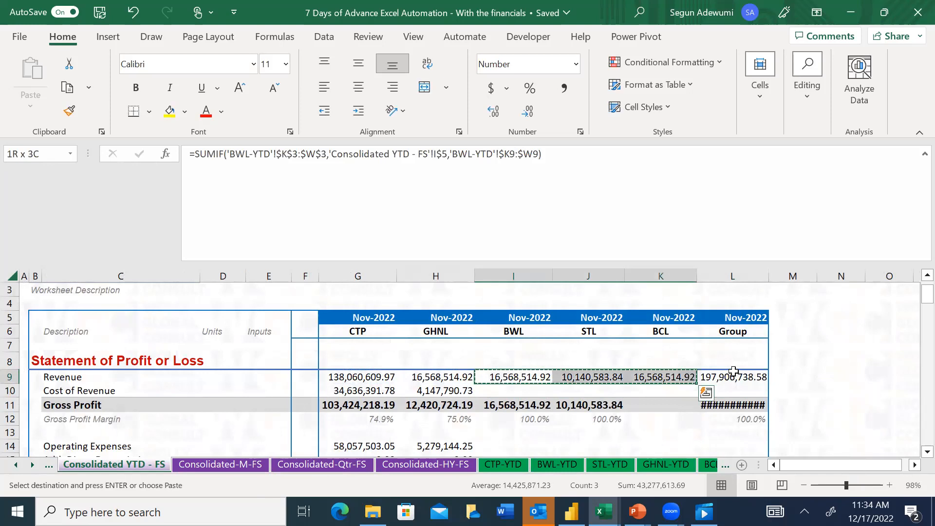
key(Down)
key(ctrl+v)
Paste the copied SUMIF formulas into the Operating Expenses and Direct Depreciation rows, I14:K15
key(Down)
Paste the copied SUMIF formulas into the Depreciation and Amortisation rows for BWL, STL and BCL, I19:K20
key(Down)
key(Down)
key(Down)
key(shift+Down)
key(shift+Right)
key(shift+Right)
key(ctrl+v)
key(Down)
key(Down)
key(Down)
key(Down)
key(Down)
key(Down)
key(Up)
key(Up)
key(Up)
Fill the Interest Income and Interest Expense rows, I24:K25, with the copied SUMIF formulas
key(Down)
key(shift+Down)
key(shift+Right)
key(shift+Right)
key(ctrl+v)
Fill the Tax Expense cells I29:K29 for BWL, STL and BCL with the copied SUMIF formulas
key(Down)
key(Down)
key(Down)
key(Down)
key(Down)
key(Down)
key(Down)
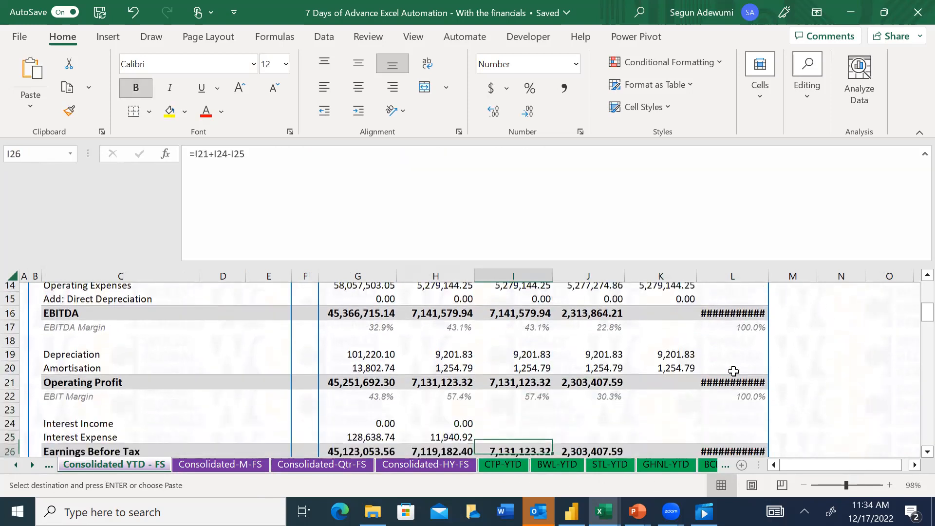
key(Up)
key(Up)
key(shift+Down)
key(shift+Right)
key(shift+Right)
key(ctrl+v)
key(Down)
key(Down)
key(Down)
key(Down)
key(Down)
key(Down)
key(Down)
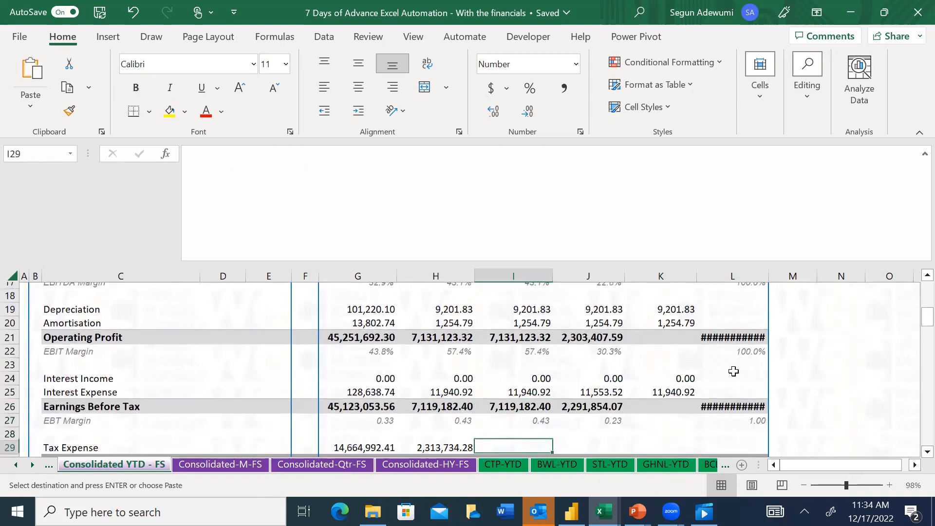
key(Up)
key(Up)
key(Up)
key(Down)
key(shift+Right)
key(shift+Right)
key(ctrl+v)
key(Down)
key(Down)
key(Down)
key(Down)
key(Down)
key(Down)
key(Down)
key(Down)
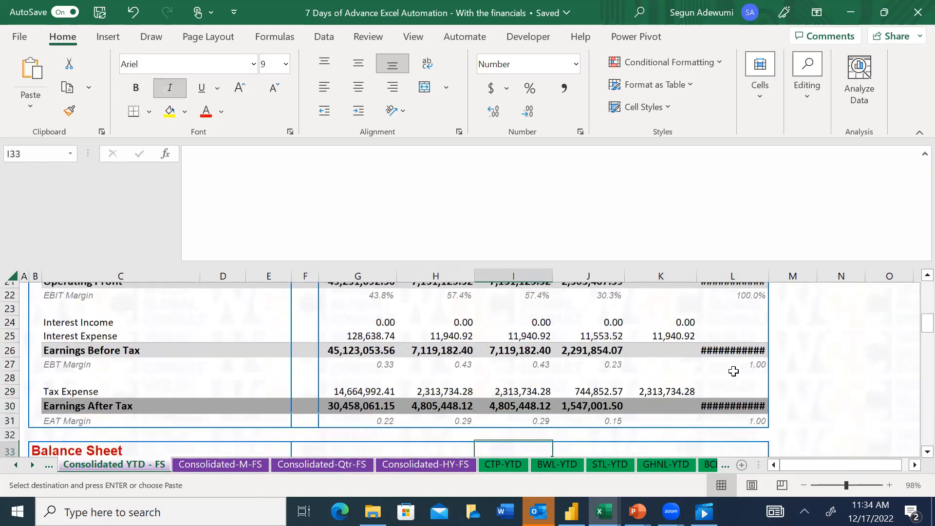
Copy the Group Revenue total in L9 into the Group Cost of Revenue cell L10
key(Up)
key(Up)
key(Up)
key(Up)
key(Up)
key(Up)
key(Up)
key(Up)
key(Up)
key(Up)
key(Up)
key(Up)
key(Up)
key(Up)
key(Up)
key(Up)
key(Up)
key(Up)
key(Up)
key(Up)
key(Up)
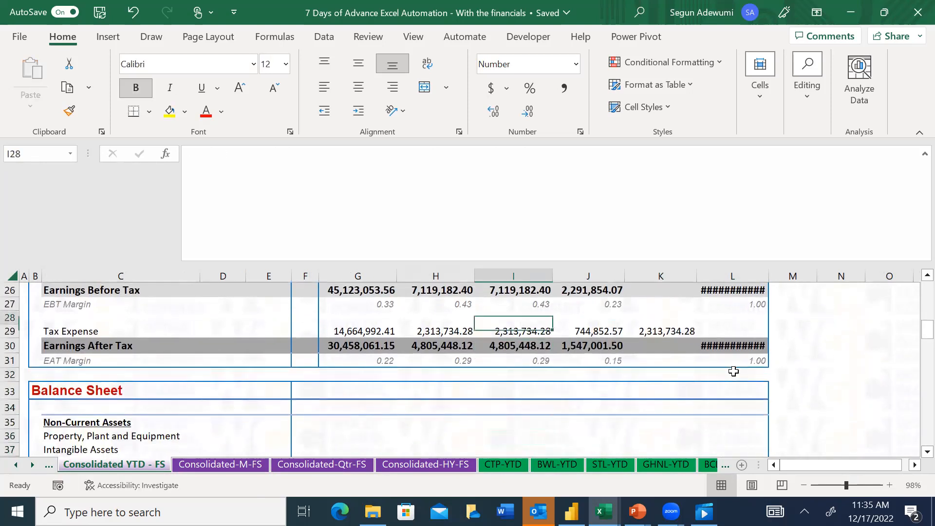
key(Up)
key(Up)
key(Up)
key(Up)
key(Up)
key(Up)
key(Up)
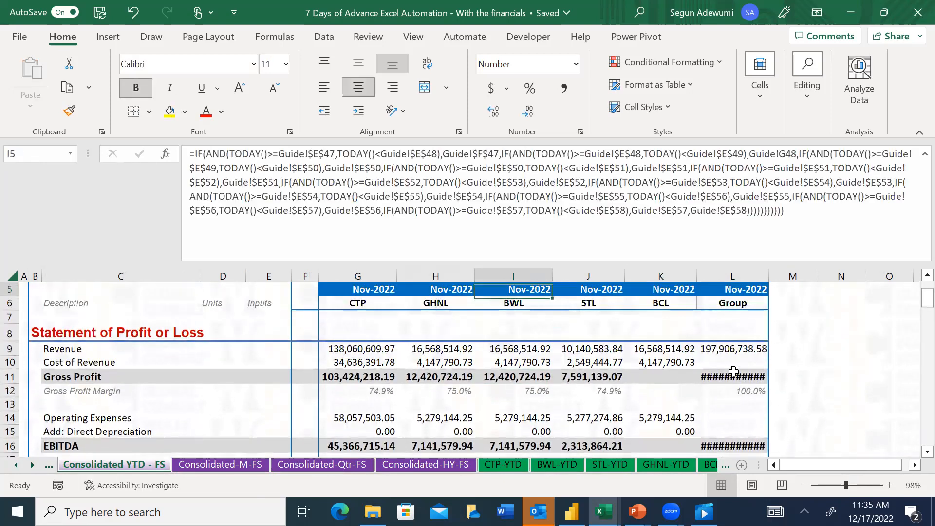
click(734, 375)
key(Up)
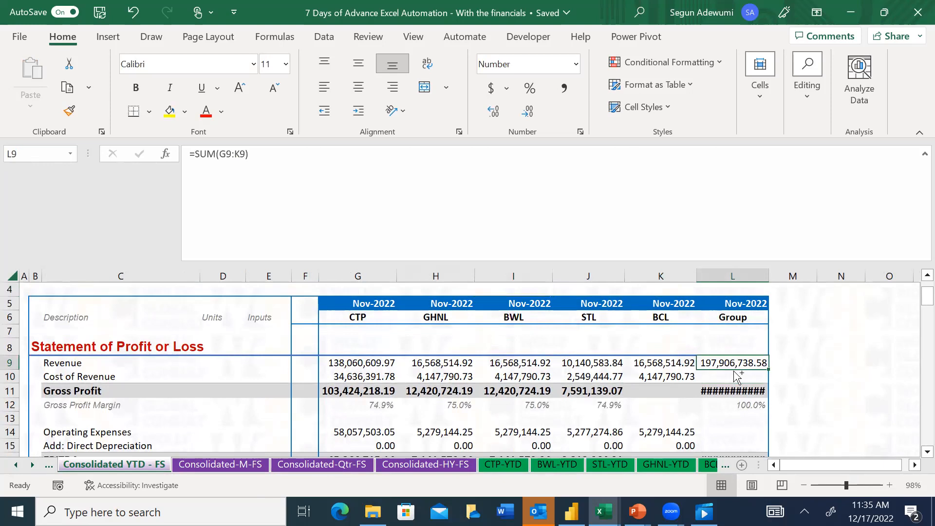
key(ctrl+c)
key(Down)
key(Down)
key(Up)
key(ctrl+v)
key(Escape)
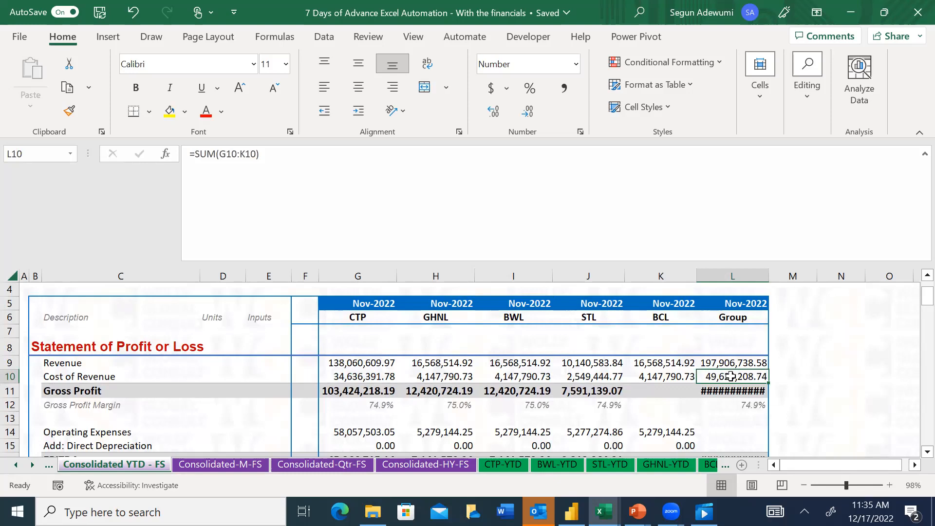
Check the computer's current date in the system calendar against the date-driven period headers in G5:L5
click(717, 362)
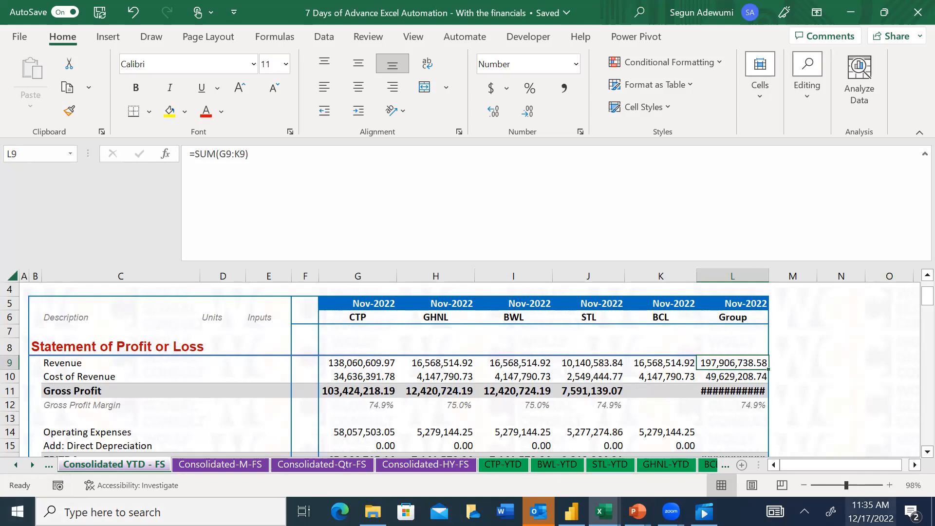
click(871, 511)
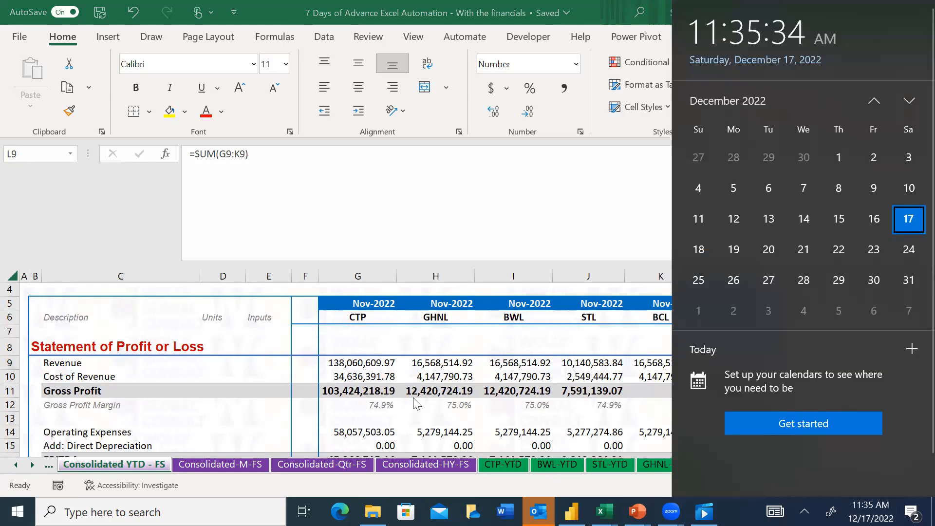
click(439, 305)
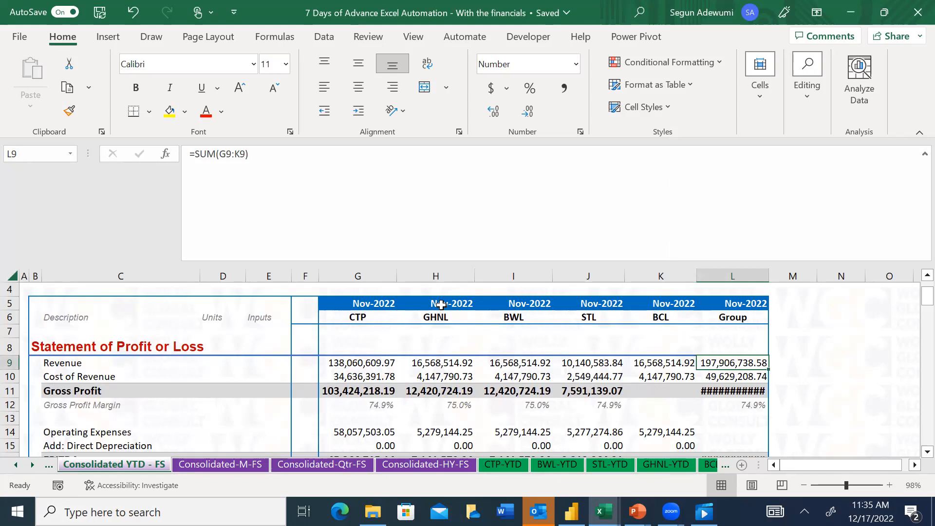
click(442, 305)
drag(357, 303, 683, 329)
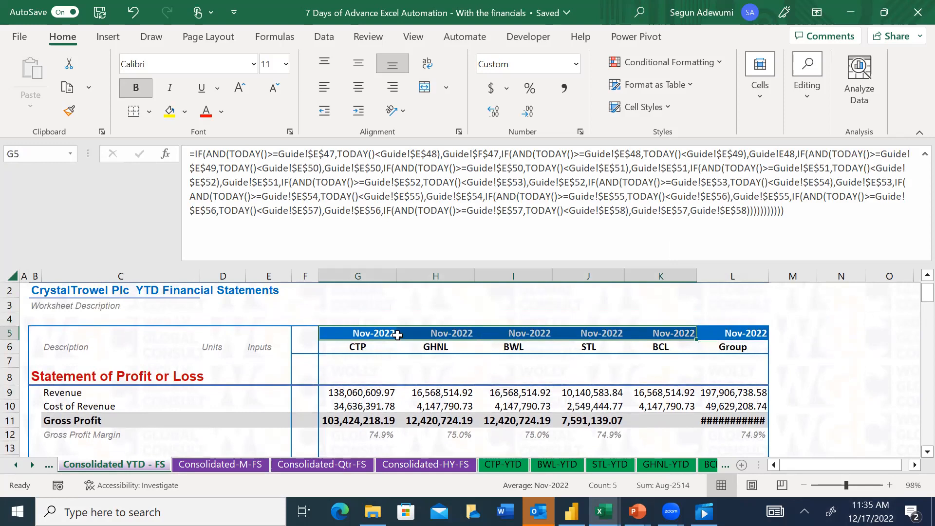
drag(369, 332, 722, 336)
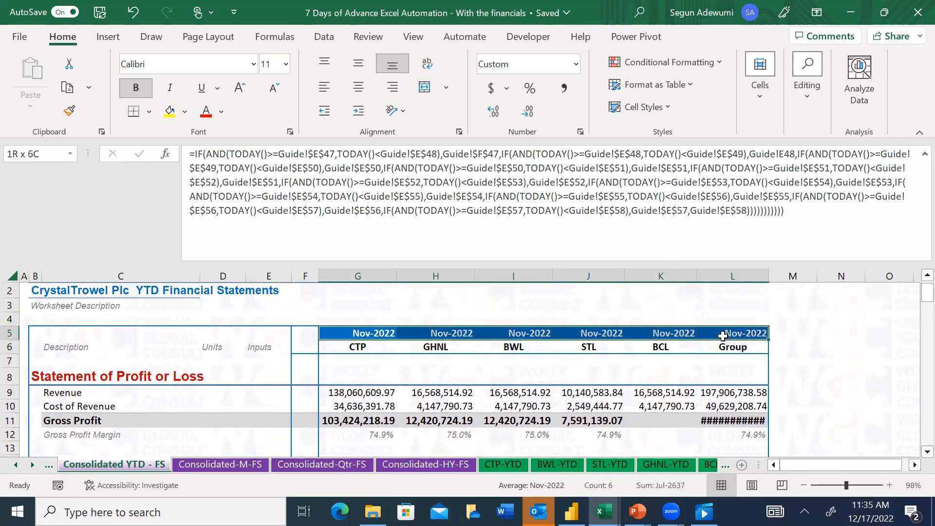
Copy STL's Gross Profit formula from J11 into BCL's Gross Profit cell K11
click(678, 419)
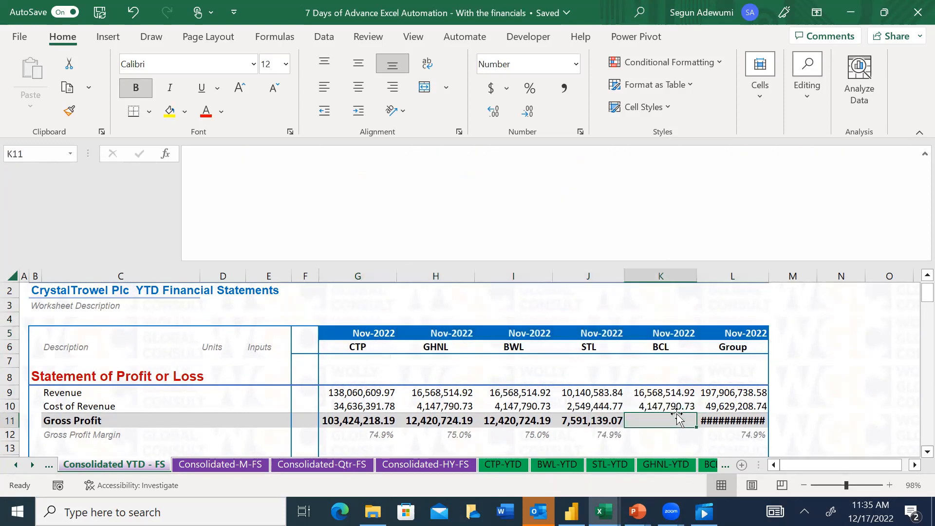
key(Left)
key(ctrl+c)
key(Right)
key(Right)
key(Left)
key(Return)
Copy STL's EBITDA formula from J16 into BCL's EBITDA cell K16
key(Down)
key(Down)
key(Down)
key(Down)
key(Down)
key(Down)
key(Down)
key(Up)
key(Up)
key(Up)
key(Up)
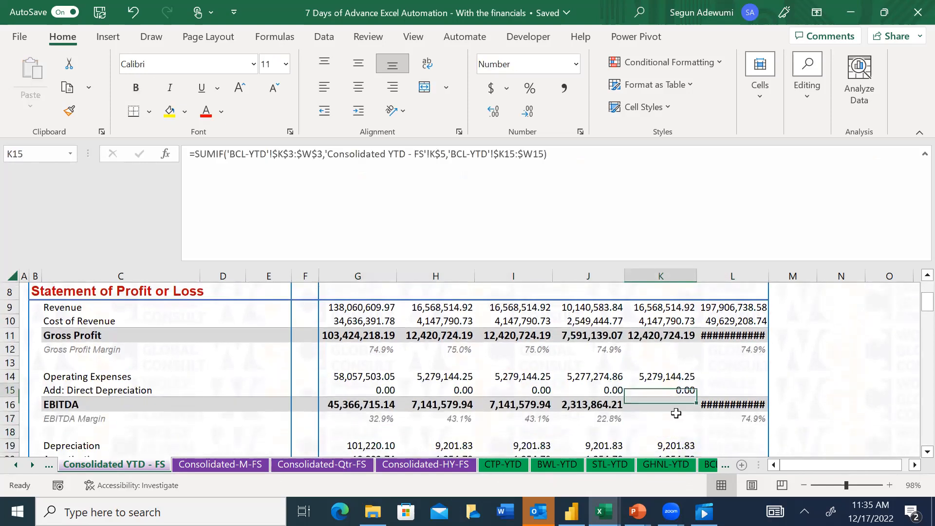
key(shift+Right)
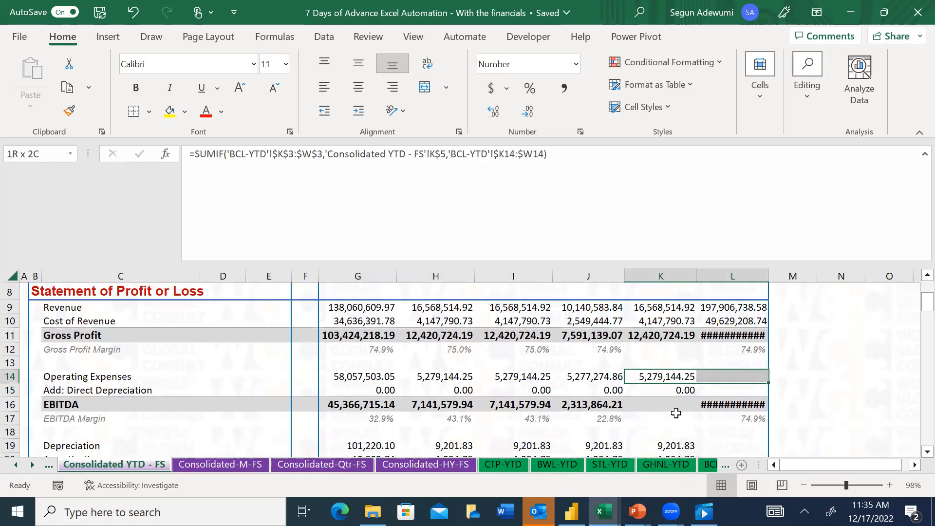
key(Down)
key(Down)
key(Left)
key(ctrl+c)
key(Right)
key(ctrl+v)
Copy the Group total formula in L10 into the Group Operating Expenses and Direct Depreciation cells, L14:L15
key(Up)
key(Up)
key(Up)
key(Up)
key(Up)
key(Up)
key(Right)
key(ctrl+c)
key(Down)
key(Down)
key(Down)
key(Down)
key(shift+Down)
key(ctrl+v)
Copy STL's Operating Profit formula from J21 into BCL's Operating Profit cell K21
key(Down)
key(Down)
key(Down)
key(Down)
key(Down)
key(Down)
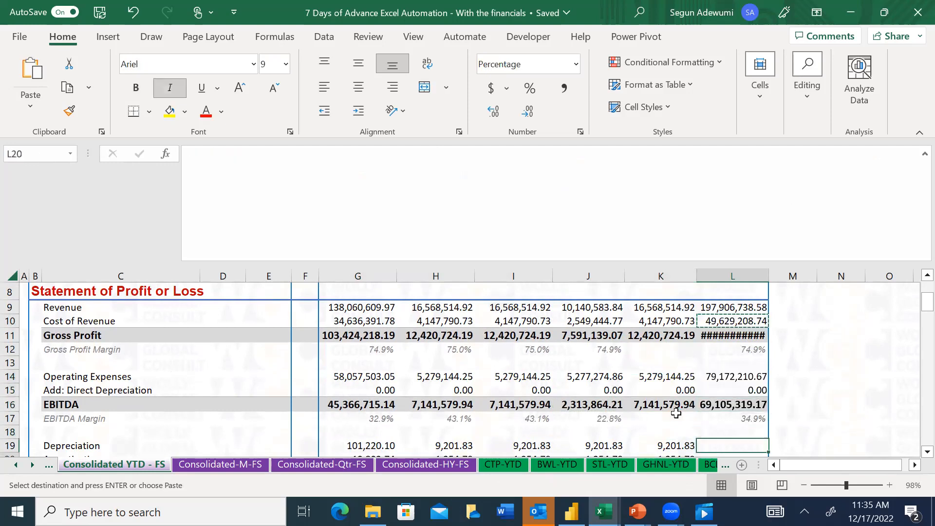
key(Down)
key(Down)
key(Down)
key(Down)
key(Up)
key(Up)
key(Escape)
key(Up)
key(Left)
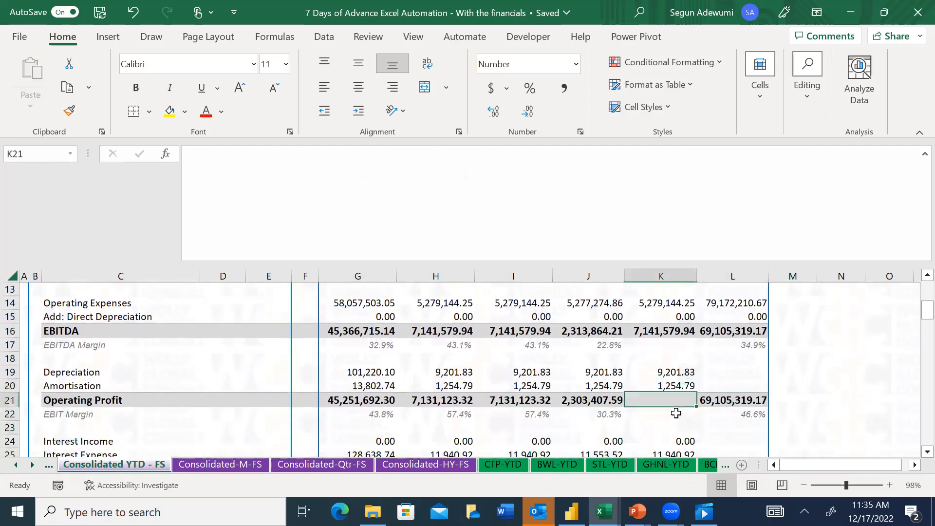
key(Left)
key(ctrl+c)
key(Right)
key(ctrl+v)
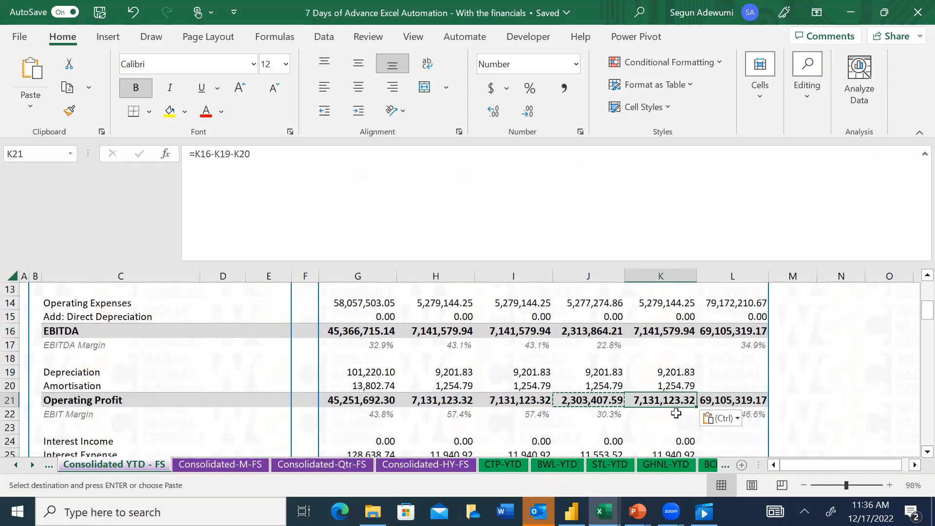
Review the Operating Profit formulas across the companies in row 21, starting from CTP's cell G21
key(Escape)
key(Left)
key(Left)
key(Left)
key(Left)
key(Left)
key(Right)
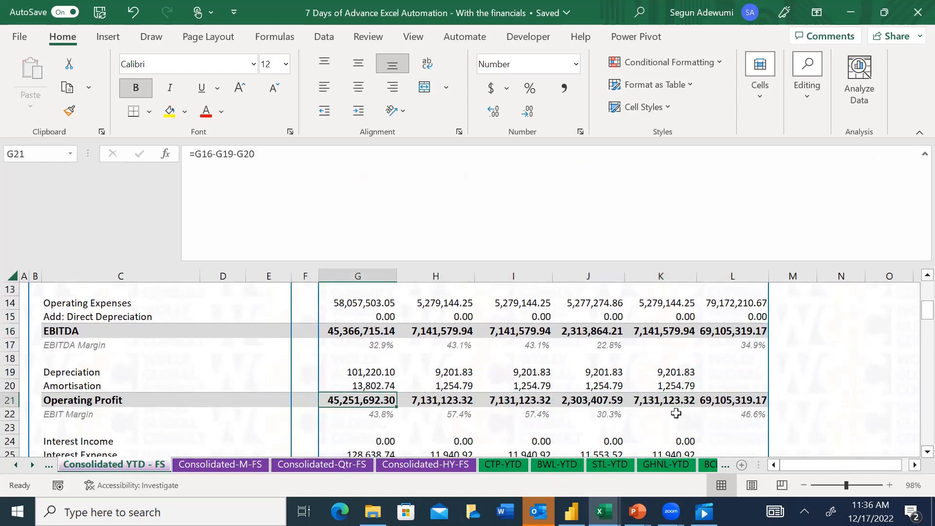
key(F3)
key(Escape)
key(F2)
key(Tab)
key(Right)
key(Right)
key(Right)
key(Right)
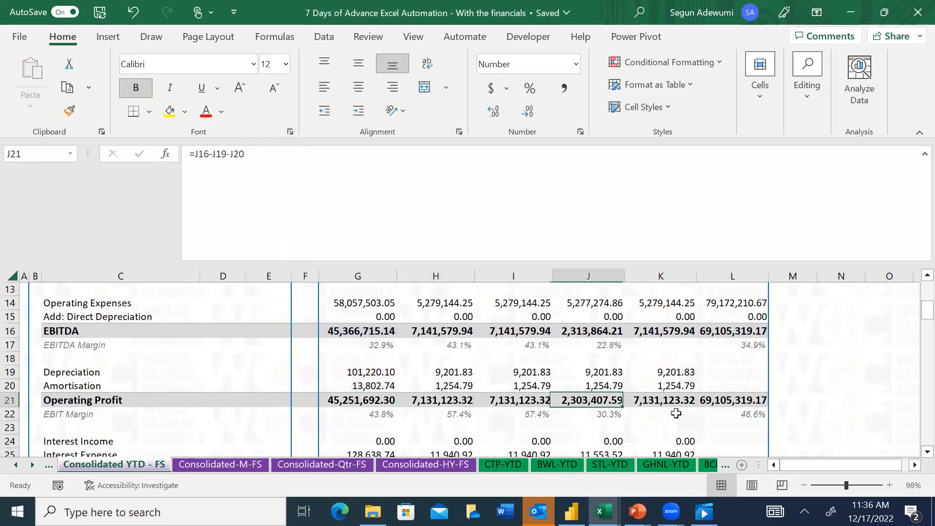
Copy the Group total formula in L15 into the Group Depreciation and Amortisation cells, L19:L20
key(Up)
key(Up)
key(Up)
key(Up)
key(Up)
key(Up)
key(ctrl+c)
key(Down)
Paste the copied Group total formula into the Group Interest Income and Interest Expense cells, L24:L25
key(Down)
key(Down)
key(Down)
key(shift+Down)
key(ctrl+v)
key(Down)
key(Down)
key(Down)
key(Down)
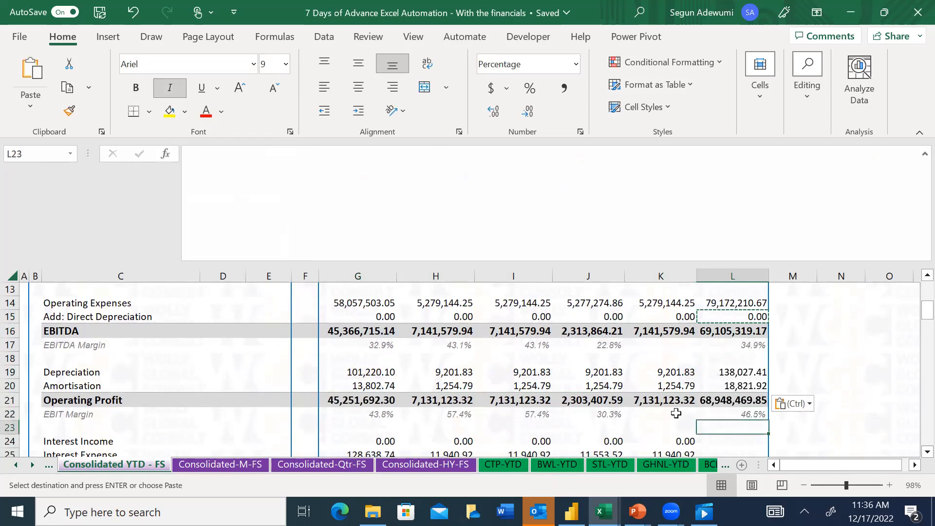
key(shift+Down)
key(ctrl+v)
Paste the copied Group total formula into the Group Tax Expense cell L29
key(Down)
key(Down)
key(Down)
key(Down)
key(Down)
key(Down)
key(Down)
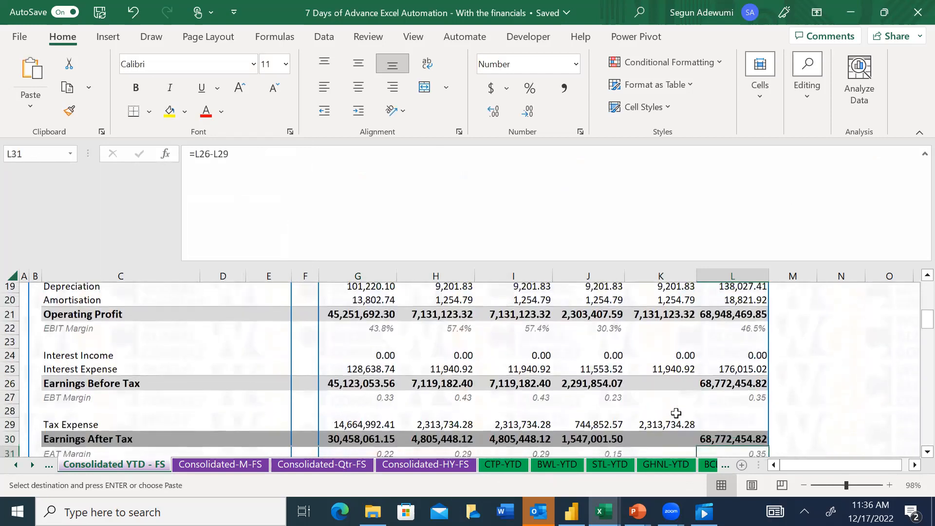
key(Up)
key(Up)
key(ctrl+v)
key(Down)
key(Down)
key(Down)
key(Down)
key(Down)
key(Down)
key(Down)
key(Up)
key(Up)
key(Up)
key(Up)
key(Up)
key(Up)
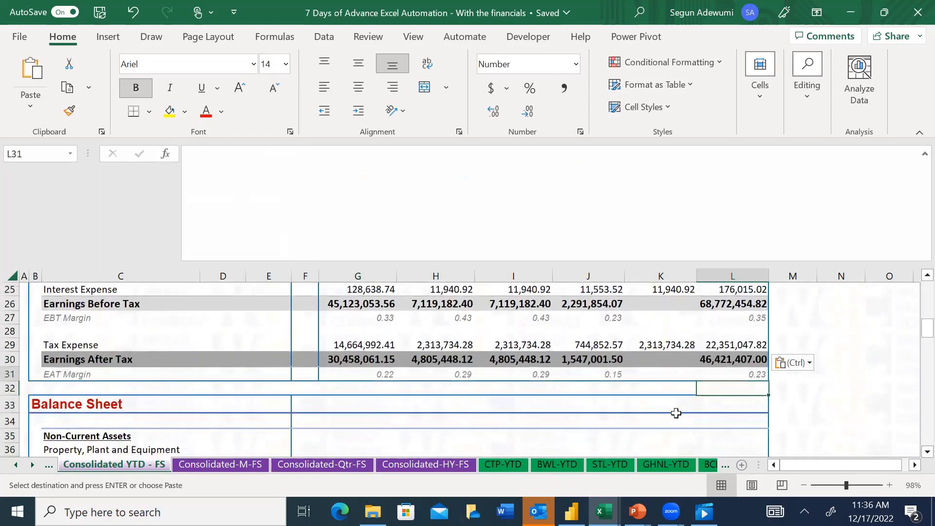
Copy STL's Earnings After Tax formula from J30 into BCL's Earnings After Tax cell K30
key(Left)
key(Left)
key(ctrl+c)
key(Right)
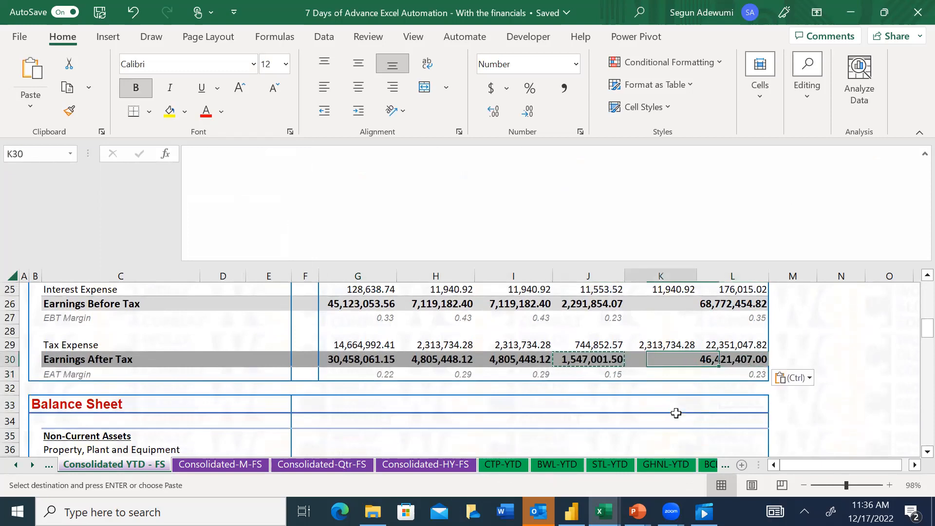
key(ctrl+c)
key(Left)
key(ctrl+c)
key(Right)
key(ctrl+v)
Copy STL's Earnings Before Tax formula from J26 into BCL's Earnings Before Tax cell K26
key(Up)
key(Up)
key(Up)
key(Up)
key(Up)
key(Left)
key(Down)
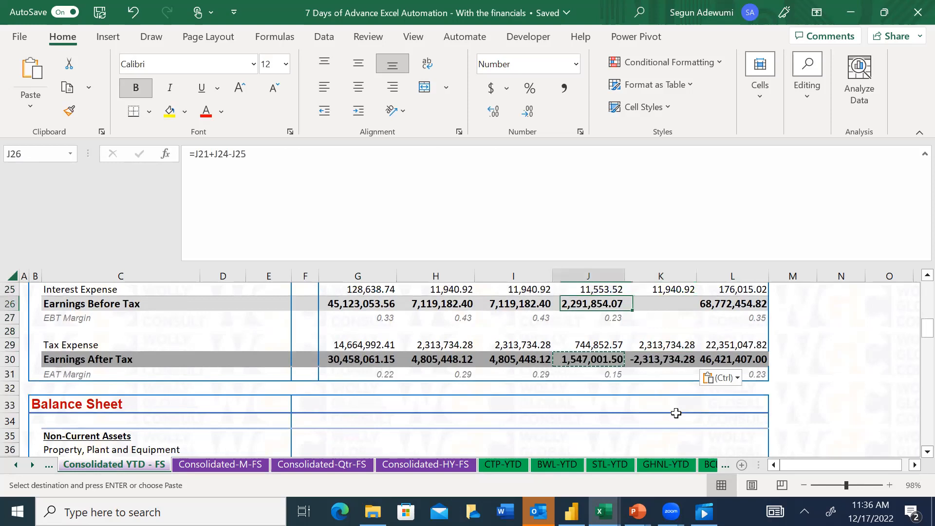
key(ctrl+c)
key(Right)
key(ctrl+v)
key(Up)
key(Up)
key(Up)
key(Up)
key(Up)
key(Up)
key(Up)
key(Up)
key(Up)
key(Up)
key(Up)
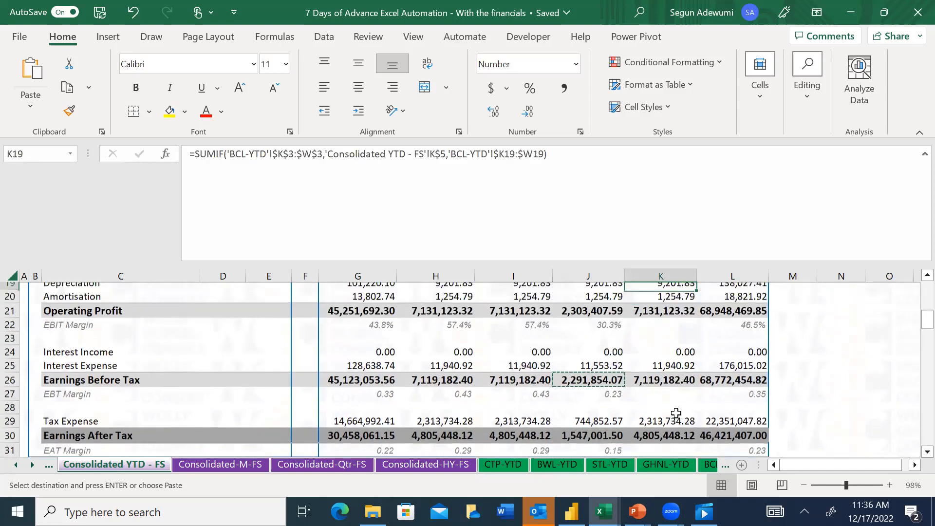
key(Escape)
Look over the lower rows of the profit or loss statement and the Balance Sheet section beneath it
key(Down)
key(Down)
key(Down)
key(Down)
key(Down)
key(Down)
key(Down)
key(Down)
key(Down)
key(Down)
key(Down)
key(Down)
key(Down)
key(Down)
key(Down)
key(Down)
key(Down)
key(Down)
key(Down)
key(Down)
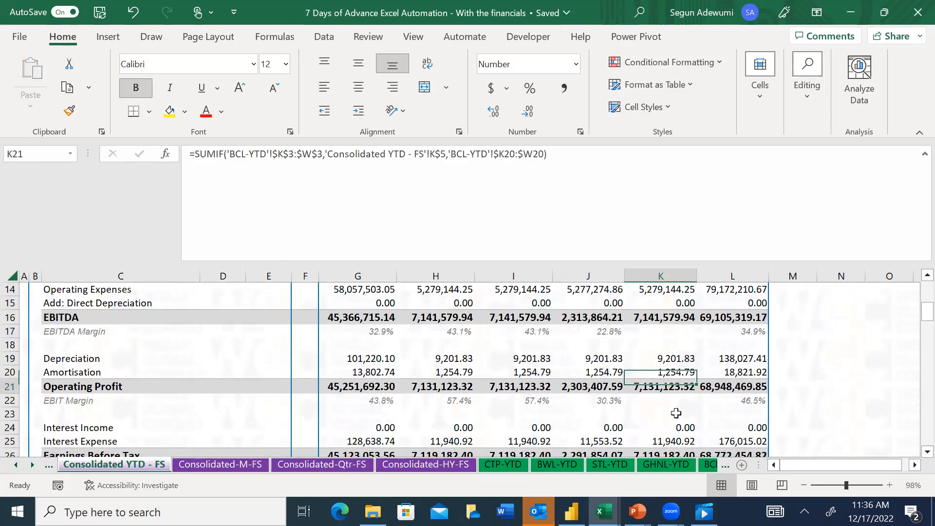
key(Down)
key(Down)
key(Down)
key(Down)
key(Down)
key(Down)
key(Down)
key(Down)
key(Down)
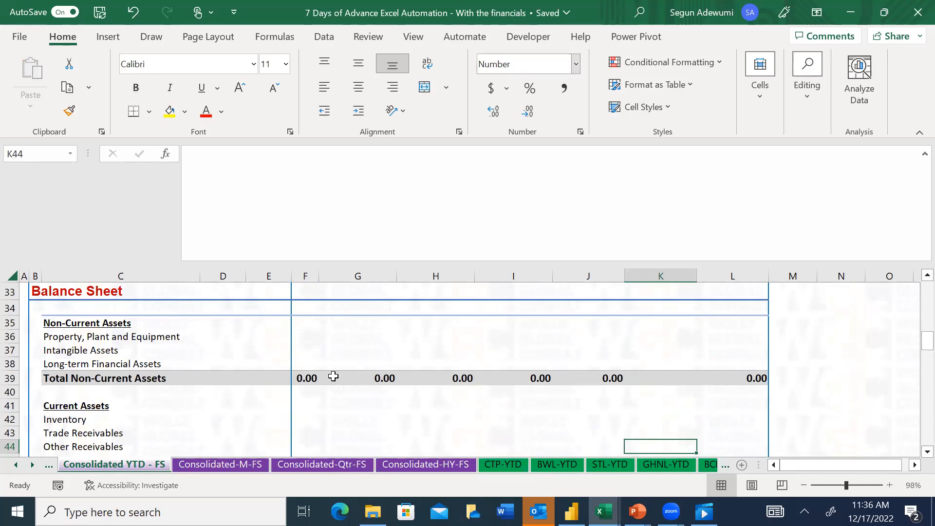
key(ctrl+Left)
key(ctrl+Up)
key(ctrl+Up)
key(ctrl+Up)
key(Right)
key(Right)
key(Right)
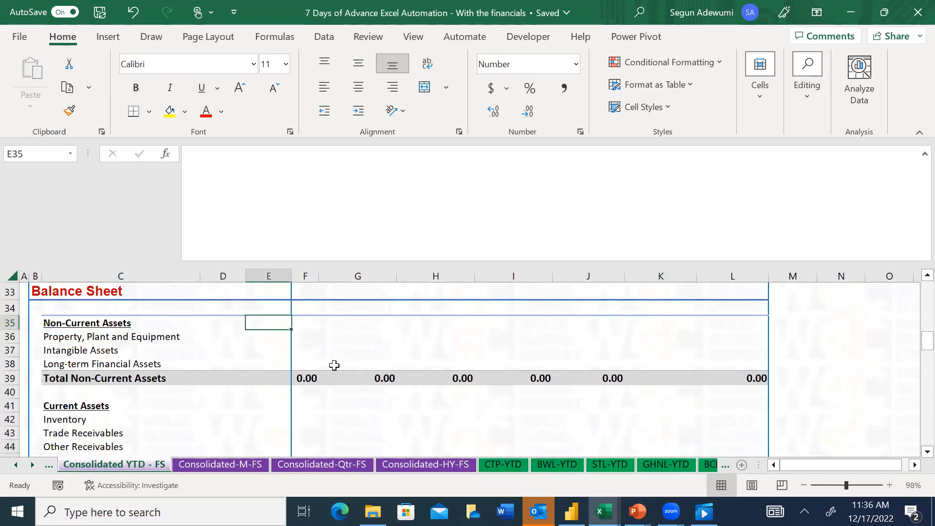
key(Up)
key(Up)
key(Up)
key(Up)
key(Up)
key(Up)
key(Up)
key(Up)
key(Up)
key(Up)
key(Up)
key(Up)
key(Down)
key(Down)
key(Down)
key(Down)
key(Down)
key(Down)
key(Down)
key(Down)
key(Down)
key(Down)
key(Down)
key(Down)
key(Down)
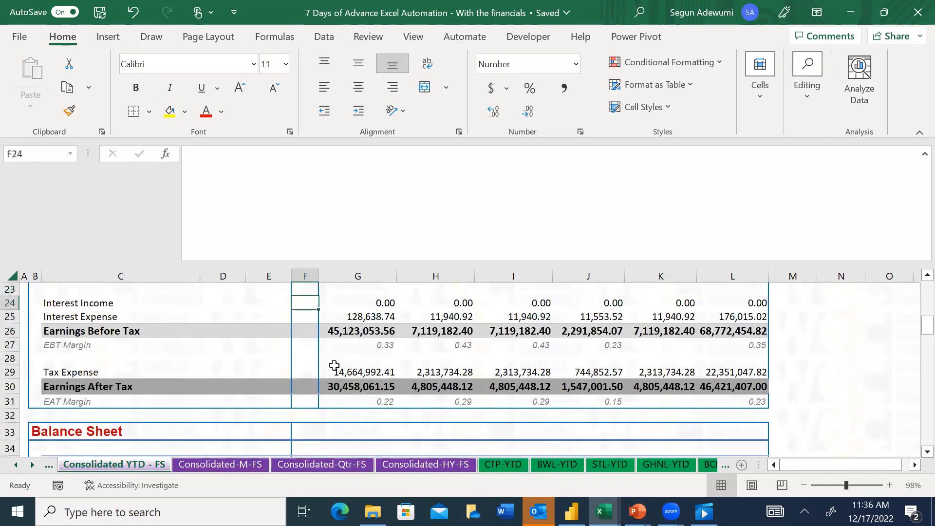
key(Down)
key(Down)
key(Down)
key(Down)
key(Down)
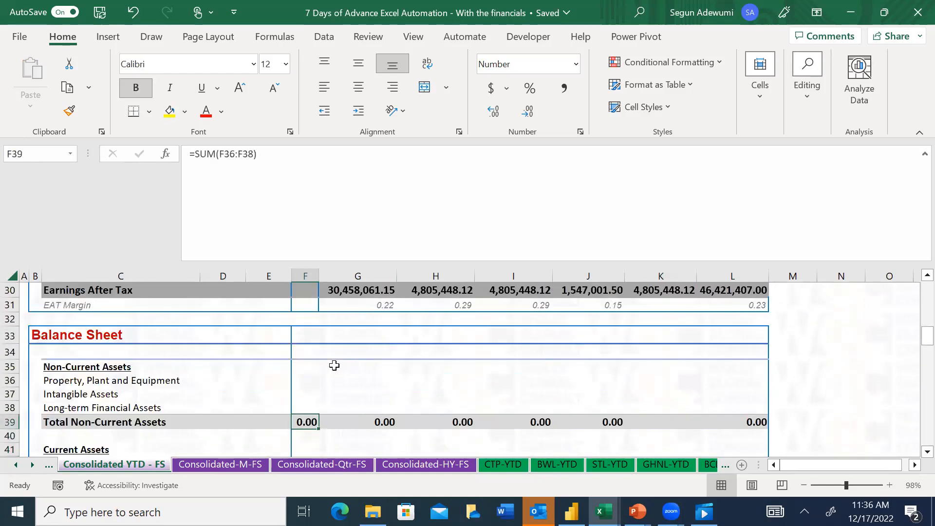
Begin a LOOKUP formula in CTP's Property, Plant and Equipment cell G36, with G$5 as the lookup value
key(Up)
key(Up)
key(Up)
key(Up)
key(Up)
key(Right)
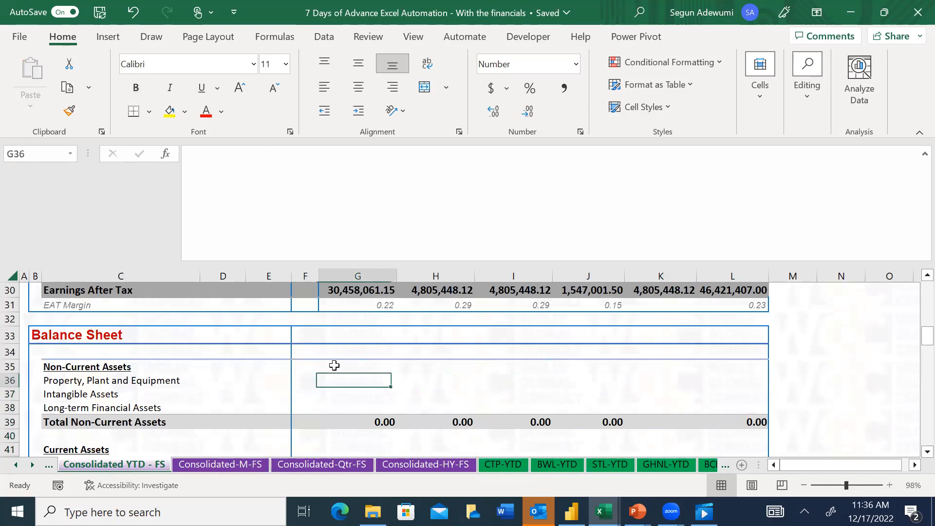
text(=loo)
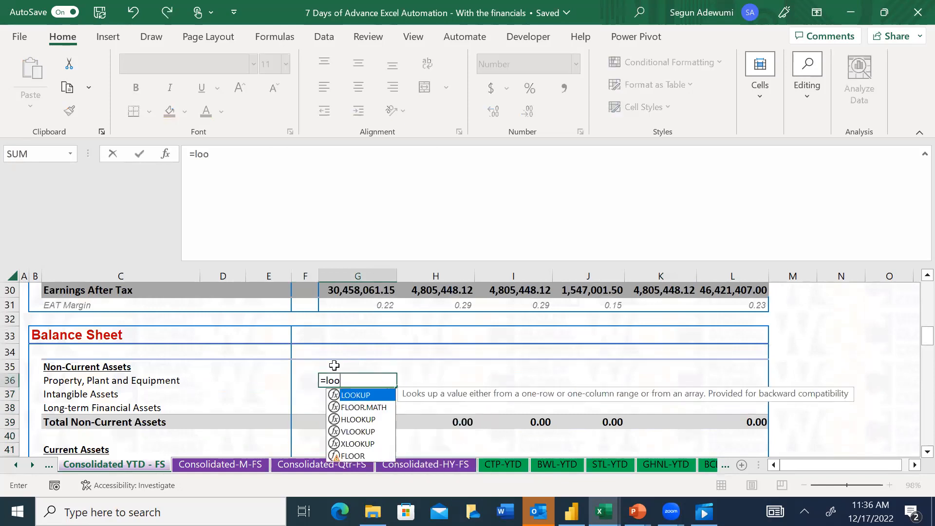
key(Tab)
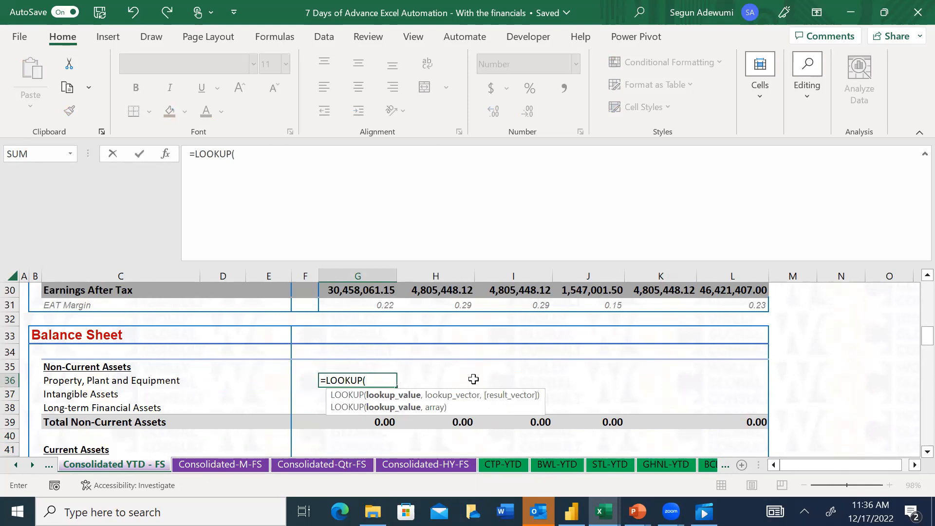
drag(915, 342, 914, 292)
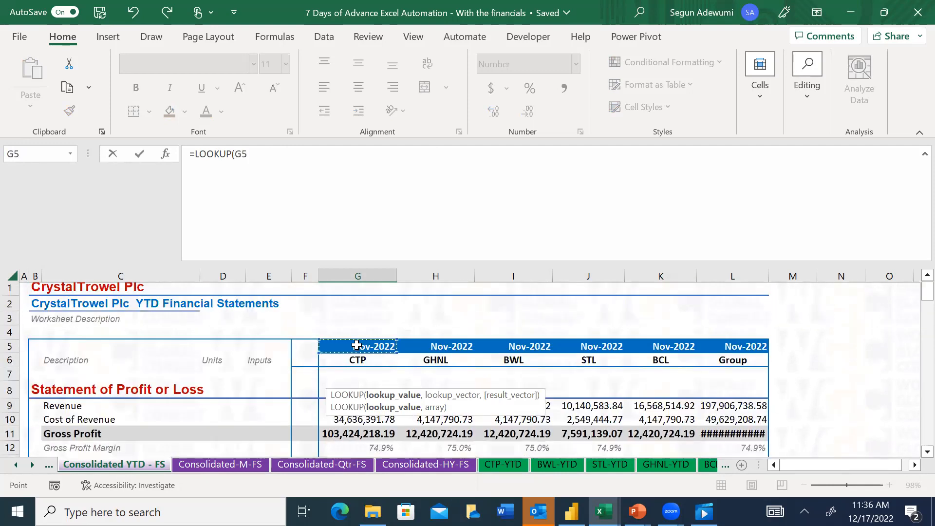
key(F4)
key(F4)
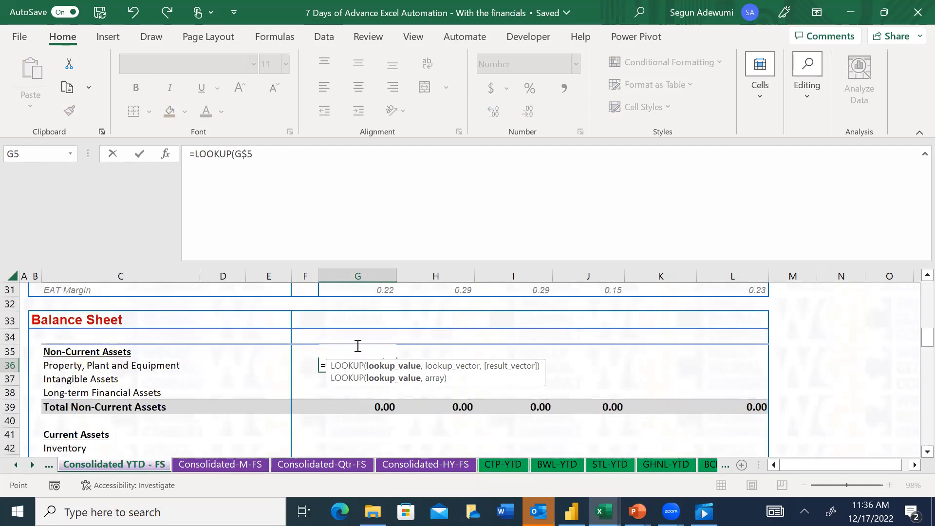
text(,)
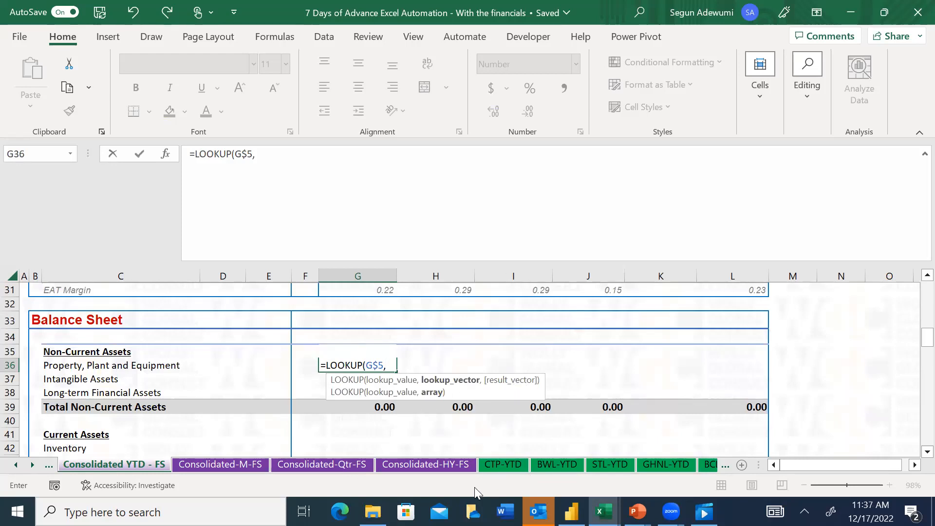
Set the LOOKUP's lookup vector to the end-date row 'CTP-YTD'!$K$3:$W$3
click(503, 465)
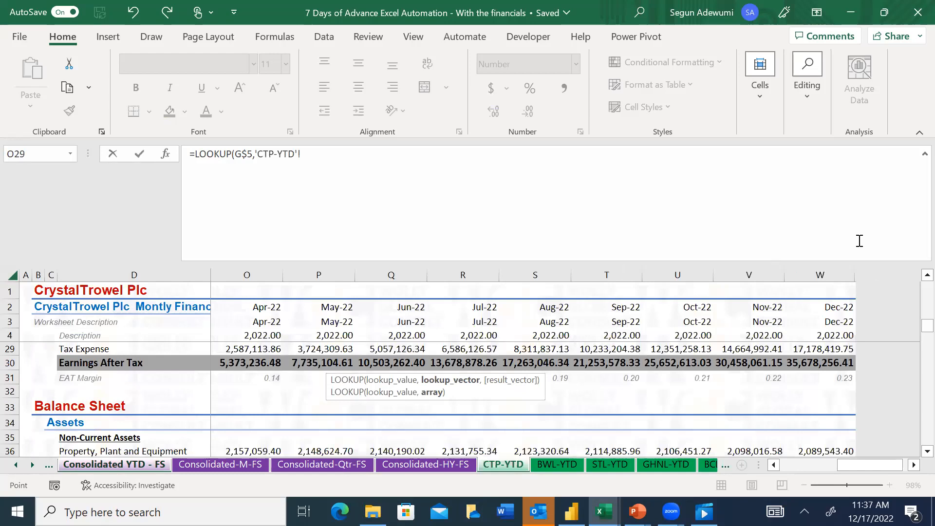
click(453, 326)
key(ctrl+Left)
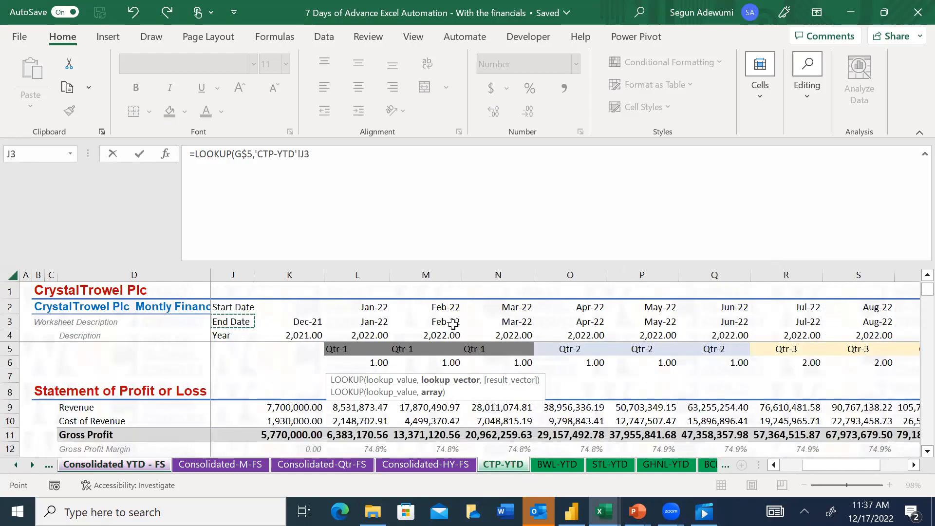
key(Right)
key(ctrl+shift+Right)
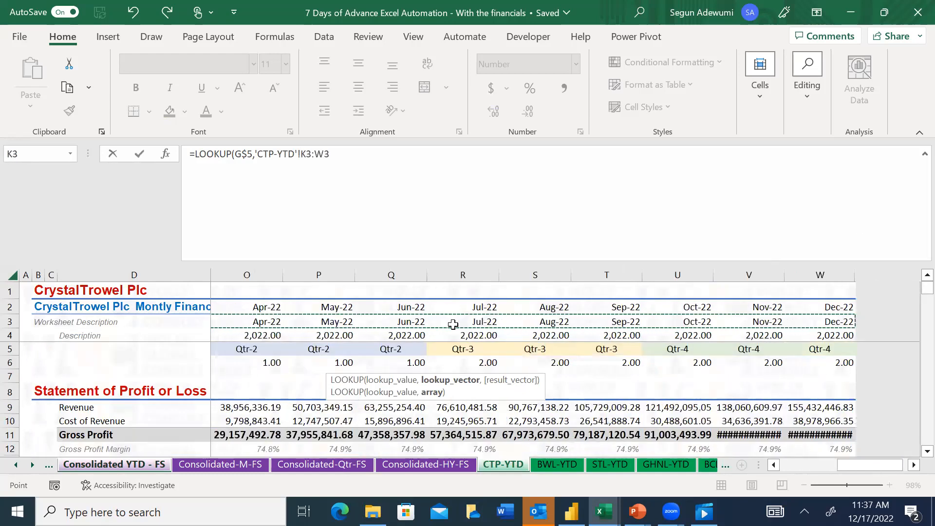
key(F4)
text(,)
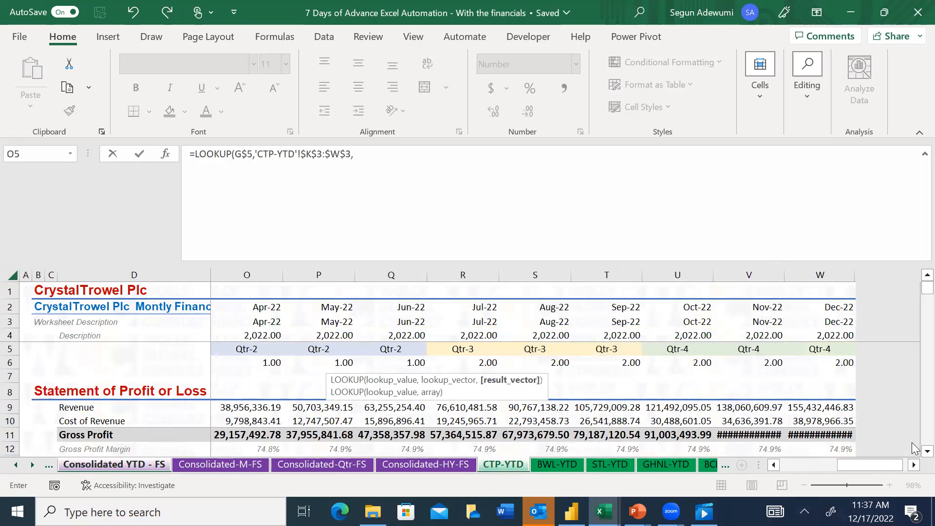
Set the LOOKUP's result vector to the Property, Plant and Equipment row 'CTP-YTD'!$K36:$W36 and close the formula
scroll(915, 435, down, 3)
scroll(915, 435, down, 8)
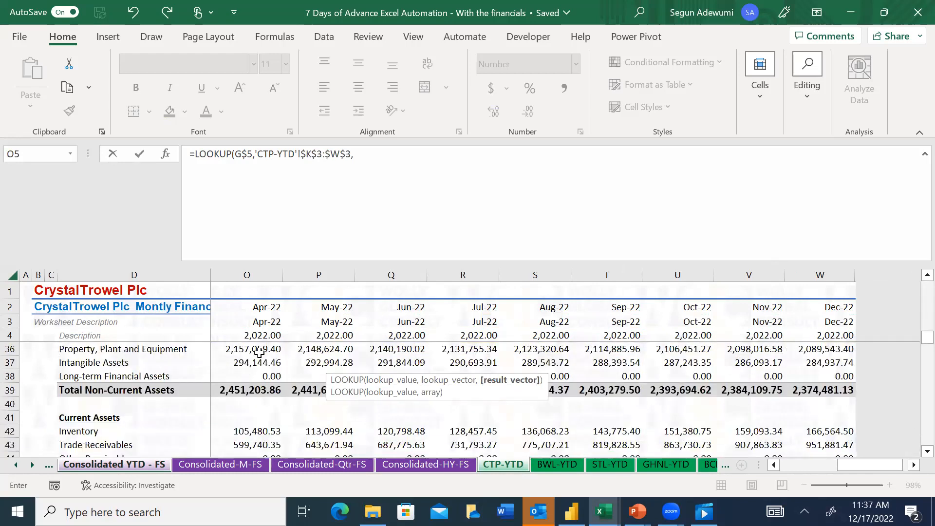
click(259, 351)
key(Up)
key(Up)
key(Left)
key(Left)
key(Left)
key(Down)
key(Left)
key(ctrl+shift+Right)
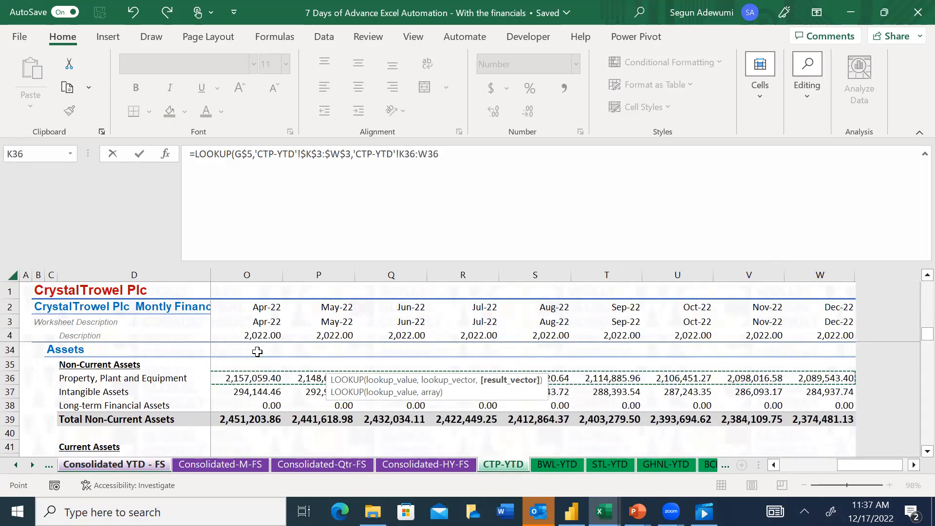
key(F4)
key(F4)
key(F4)
text())
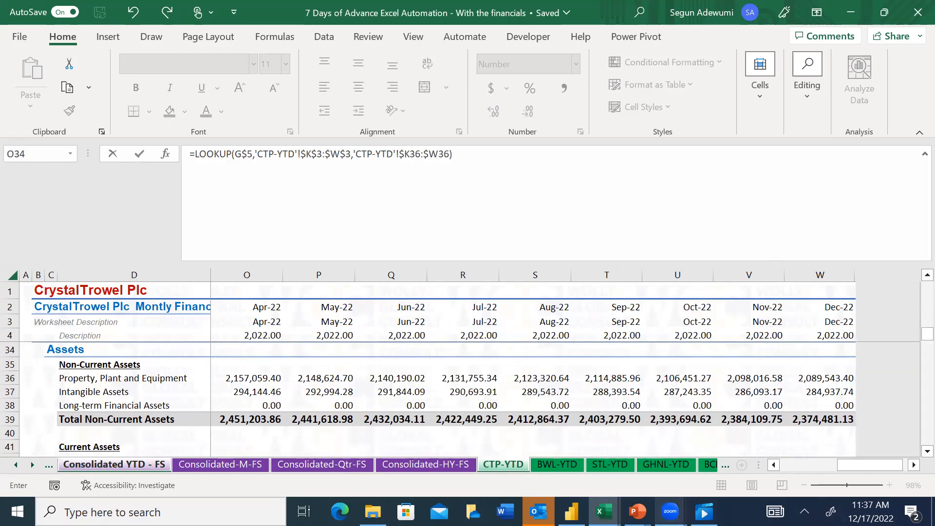
Check the CTP-YTD months from Dec-21 to Nov-22 against their asset figures and enter the LOOKUP formula in G36
drag(869, 464, 774, 469)
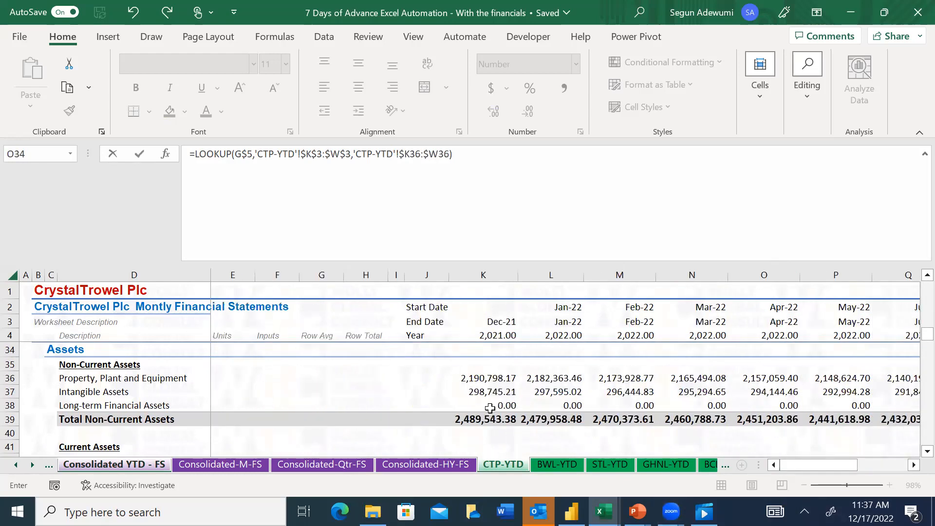
drag(788, 467, 912, 460)
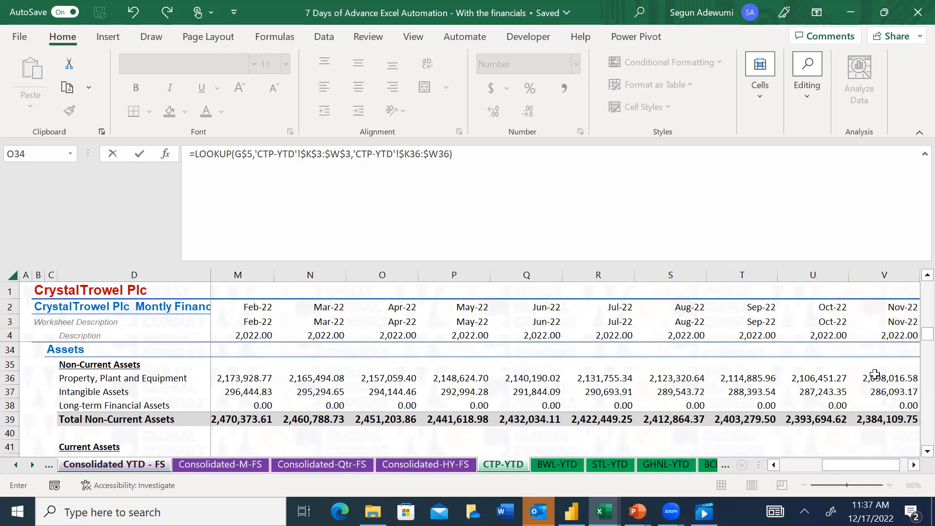
key(Return)
key(Up)
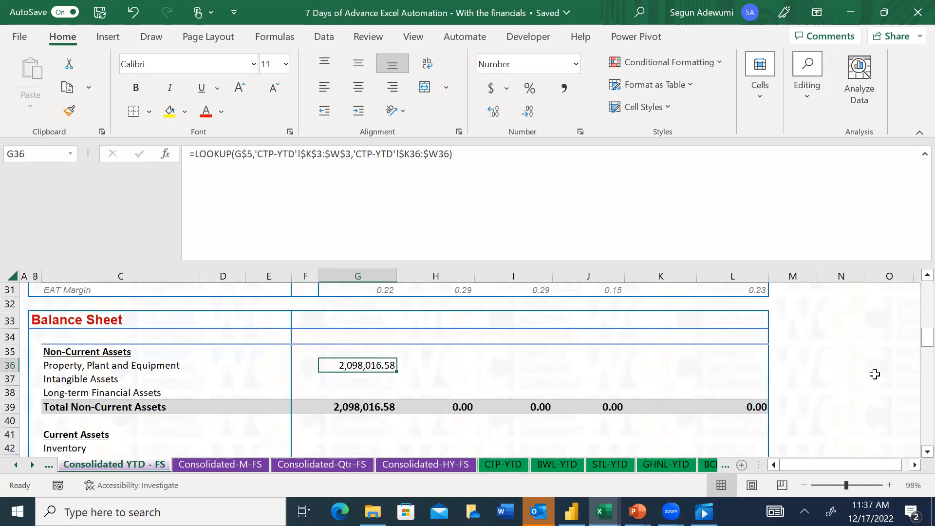
Copy the LOOKUP formula in G36 into CTP's Intangible Assets and Long-term Financial Assets cells, G37:G38
key(ctrl+c)
key(Down)
key(ctrl+v)
key(Down)
key(ctrl+v)
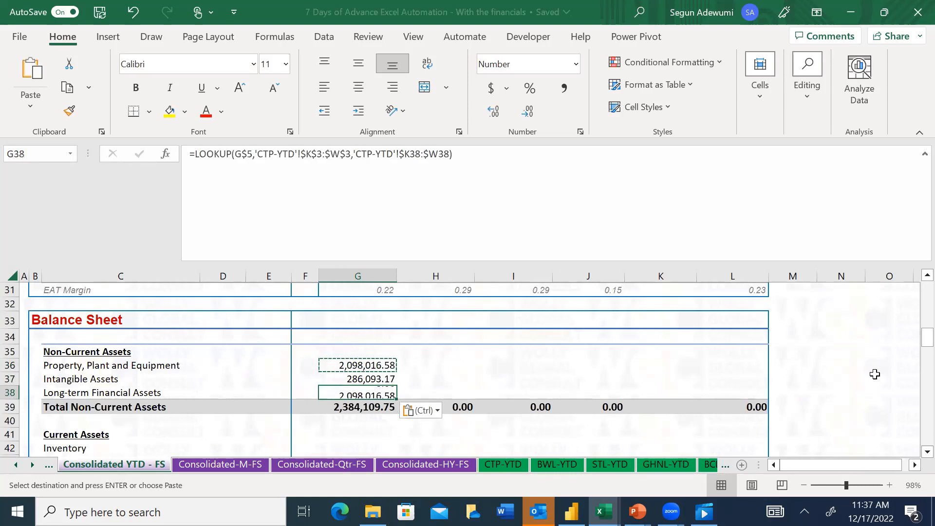
Paste the copied LOOKUP formula into CTP's Current Assets cells from Inventory to Cash and Cash Equivalent, G42:G46
key(Down)
key(Down)
key(Down)
key(Down)
key(shift+Down)
key(shift+Down)
key(shift+Down)
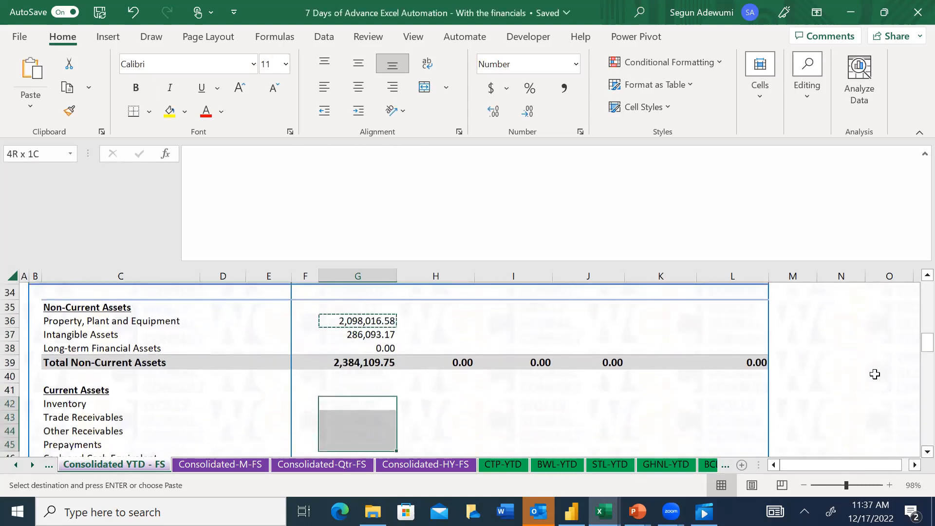
key(ctrl+v)
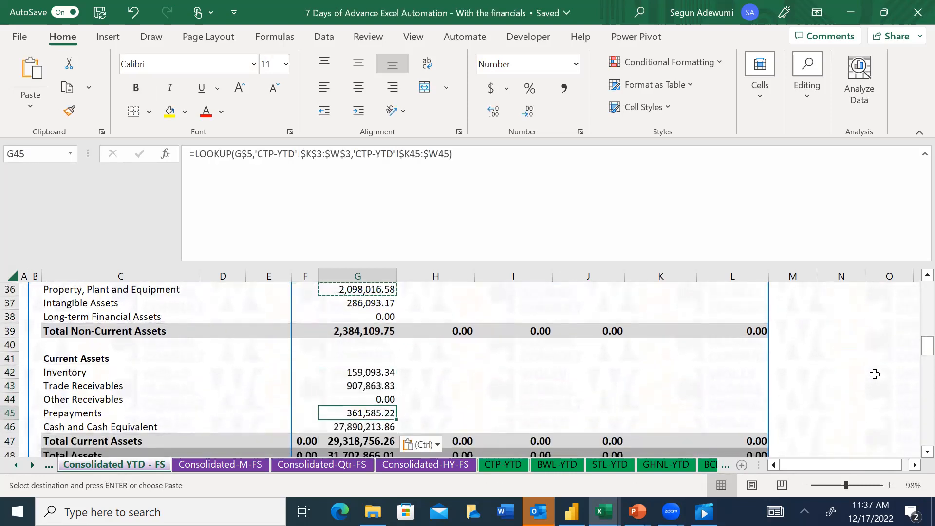
Paste the copied LOOKUP formula into CTP's Current Liabilities cells from Trade Payables to Bank Overdraft, G52:G56
key(Down)
key(Down)
key(Down)
key(Down)
key(Down)
key(Down)
key(Down)
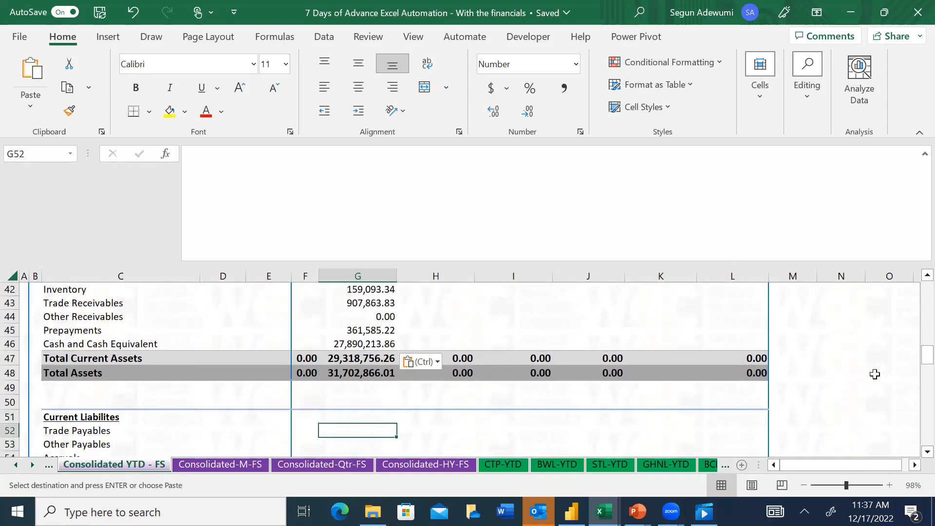
key(shift+Down)
key(shift+Down)
key(shift+Down)
key(shift+Down)
key(ctrl+v)
Paste the copied LOOKUP formula into CTP's Long-term Loan cell G60
key(Down)
key(Down)
key(Down)
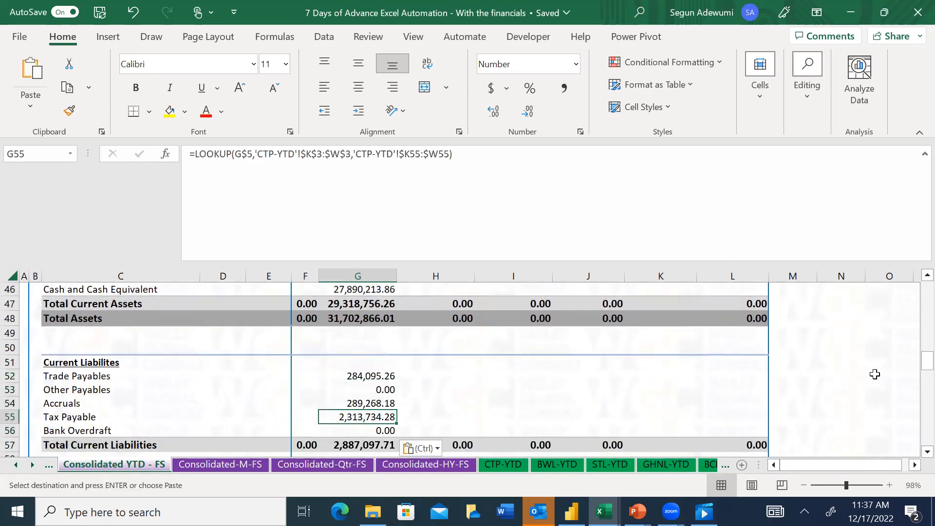
key(Down)
key(Down)
key(Down)
key(Down)
key(Down)
key(ctrl+v)
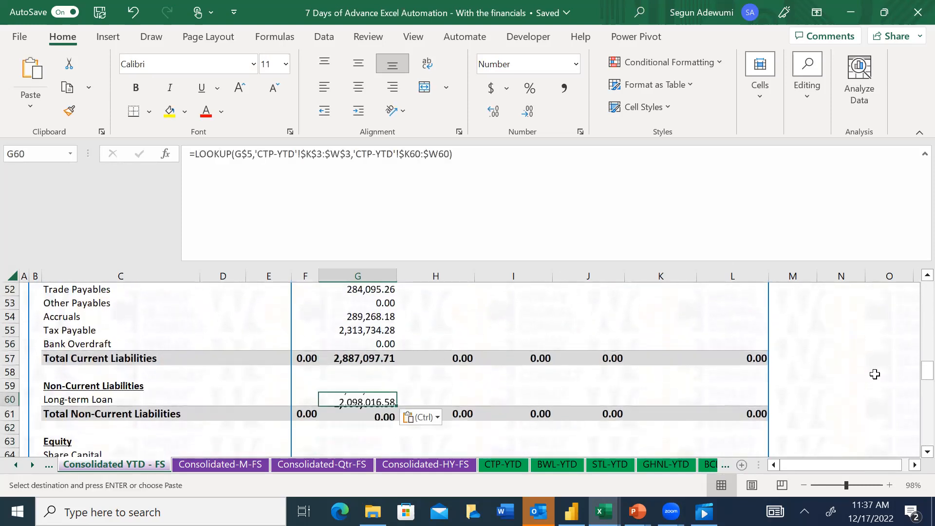
Paste the copied LOOKUP formula into CTP's Share Capital and Retained Earnings cells, G64:G65
key(Down)
key(Down)
key(Down)
key(Down)
Review CTP's balance sheet figures and subtotals in column G, from Equity back up to Non-Current Assets
key(Down)
key(Down)
key(Down)
key(Down)
key(Up)
key(Up)
key(Up)
key(Up)
key(shift+Down)
key(Return)
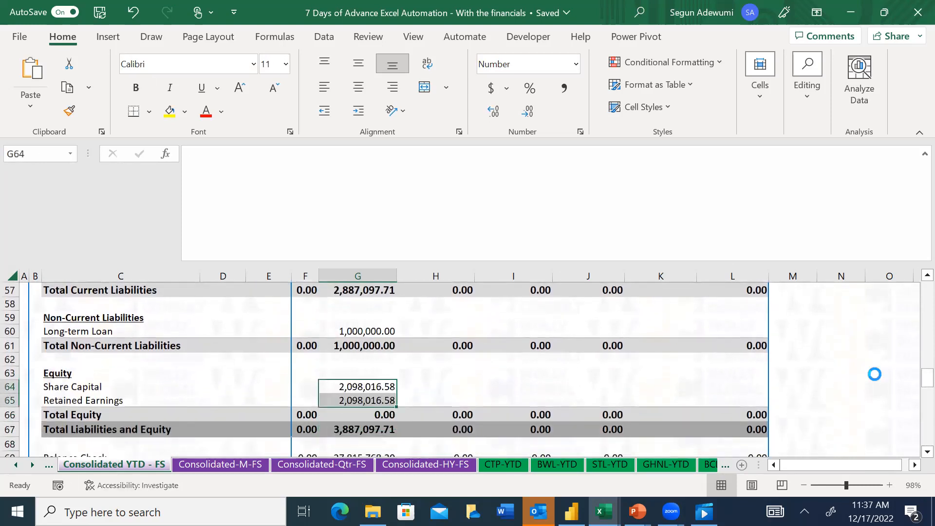
key(Down)
key(Down)
key(Down)
key(Down)
key(Down)
key(Down)
key(Down)
key(Down)
key(Down)
key(Up)
key(Up)
key(Up)
key(Up)
key(Down)
key(Up)
key(Up)
key(Up)
key(Up)
key(Up)
key(Up)
key(Up)
key(Up)
key(Up)
key(Up)
key(Up)
key(Up)
key(Up)
key(Up)
key(Up)
key(Up)
key(Up)
key(Up)
key(Up)
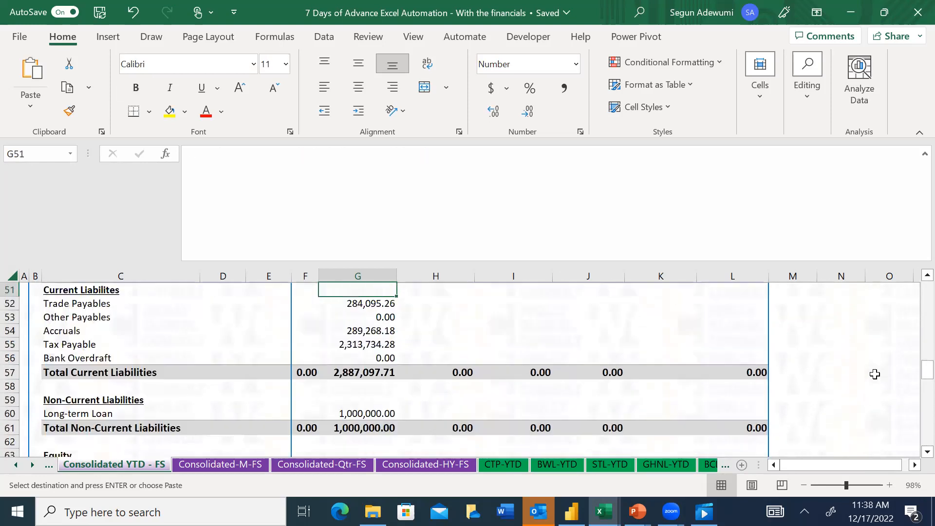
key(Up)
key(Up)
key(Up)
key(Up)
key(Up)
key(Up)
key(Down)
key(Down)
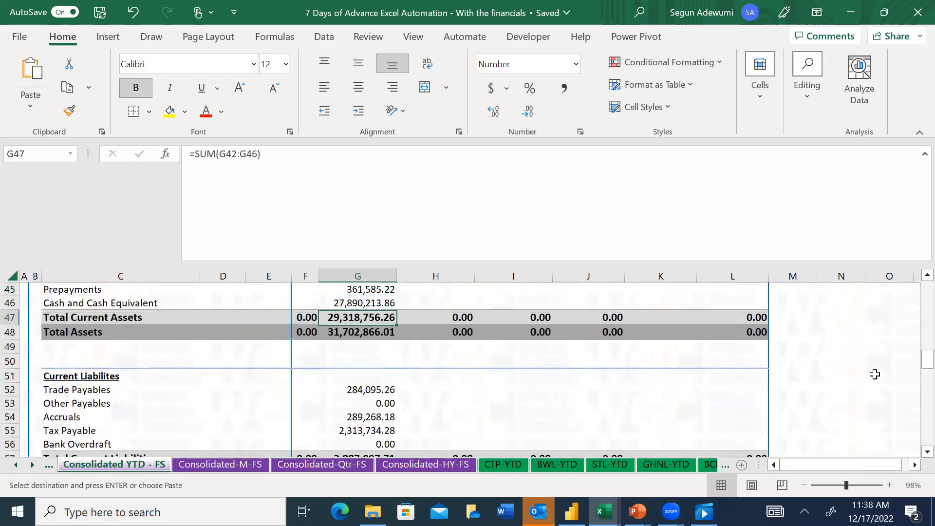
key(Up)
key(Up)
key(Up)
key(Up)
key(Up)
key(Up)
key(Up)
key(Up)
key(Up)
key(Up)
key(Up)
key(Up)
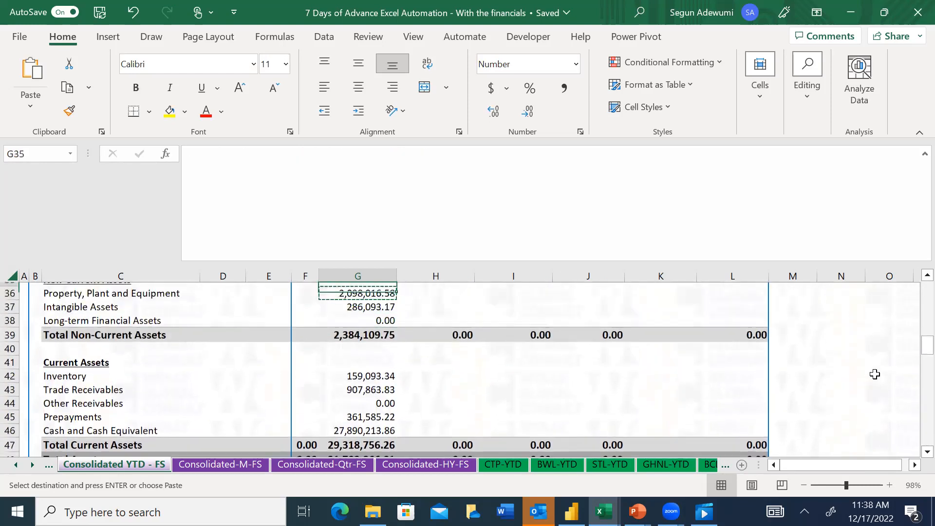
Copy CTP's Property, Plant and Equipment LOOKUP formula from G36 into the GHNL, BWL, STL and BCL cells, H36:K36
key(Up)
key(Up)
key(Up)
key(Up)
key(Down)
key(Down)
key(Down)
key(Down)
key(Escape)
key(Down)
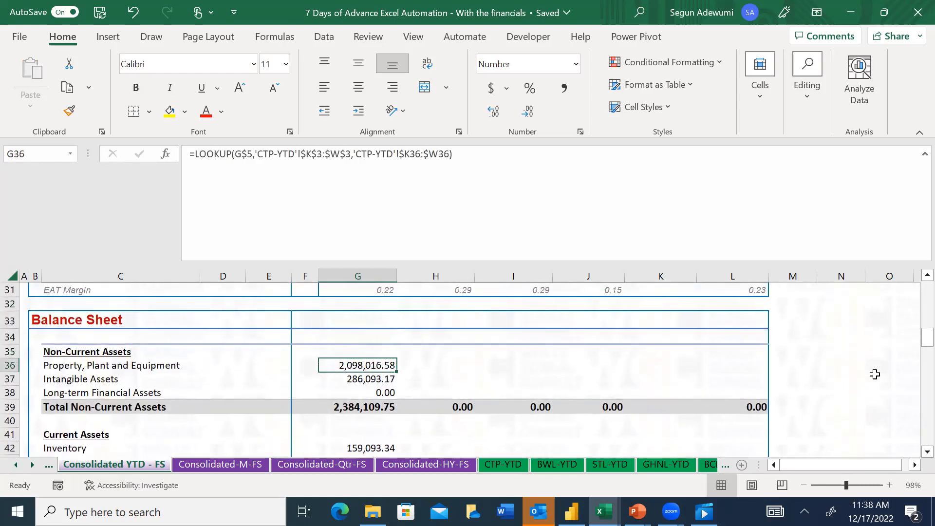
key(ctrl+c)
key(Right)
key(ctrl+v)
key(Right)
key(ctrl+v)
key(Right)
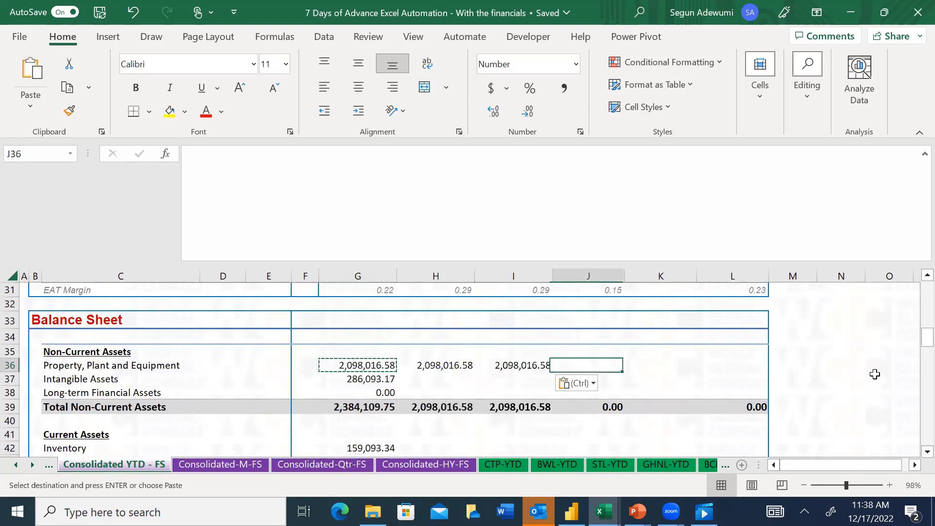
key(ctrl+v)
Reselect 'CTP-YTD'!$K$3:$W$3 as the lookup vector in GHNL's Property, Plant and Equipment formula, H36
key(Right)
key(ctrl+v)
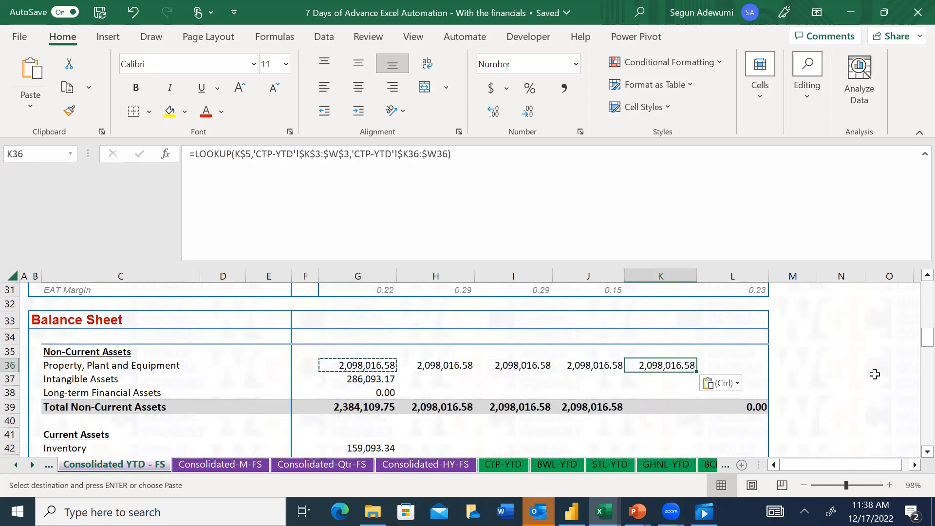
key(Escape)
key(Left)
key(Left)
key(Left)
key(Left)
key(Right)
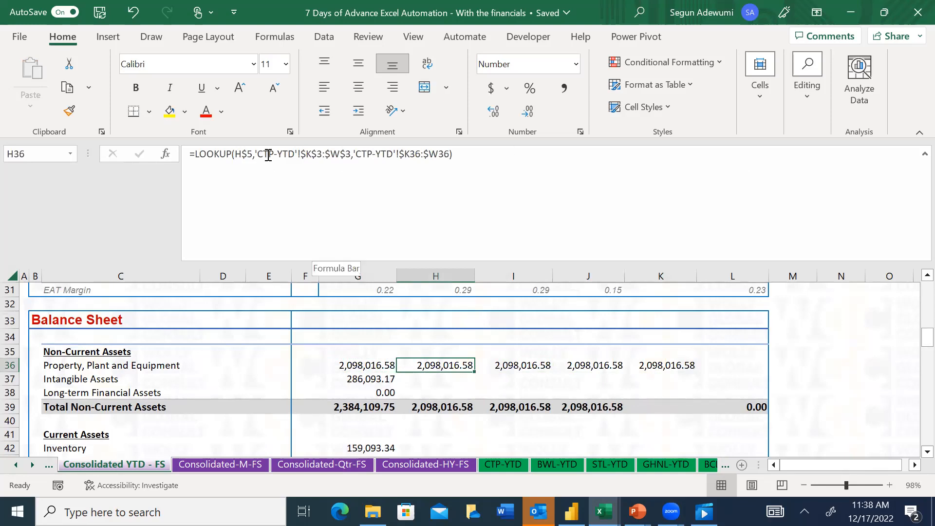
drag(351, 154, 258, 155)
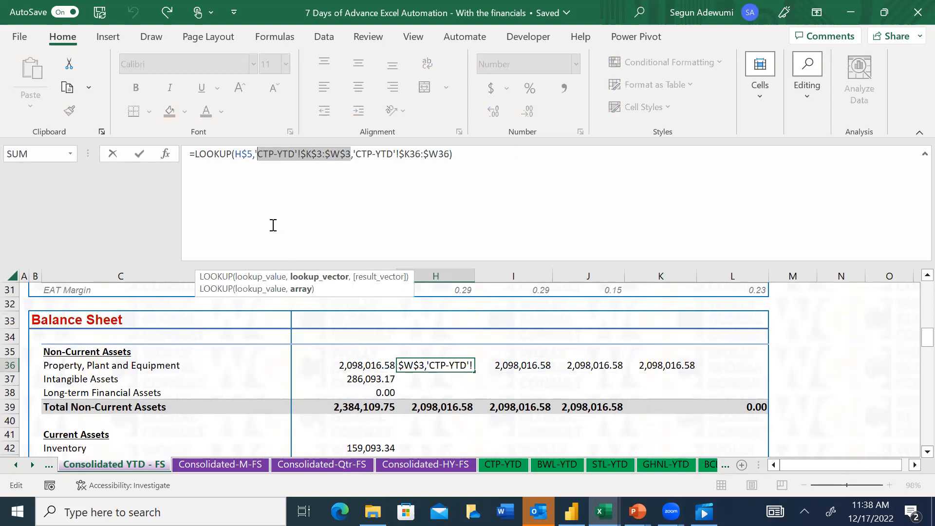
click(509, 469)
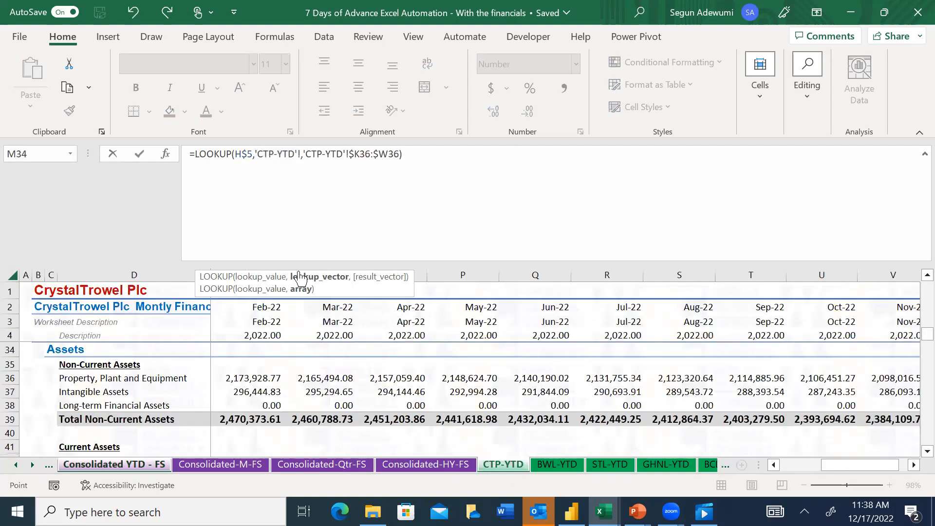
click(255, 321)
key(Left)
key(Left)
key(Left)
key(Right)
key(ctrl+shift+Right)
key(F4)
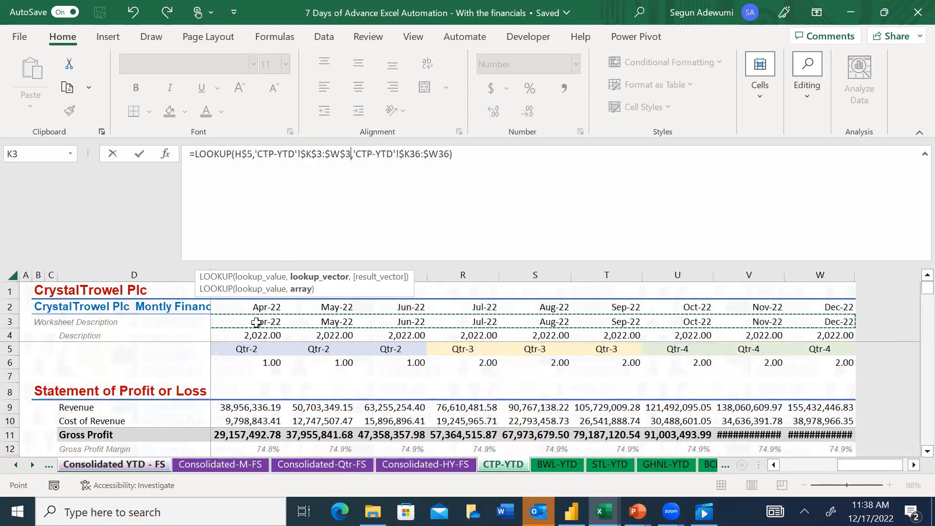
click(450, 155)
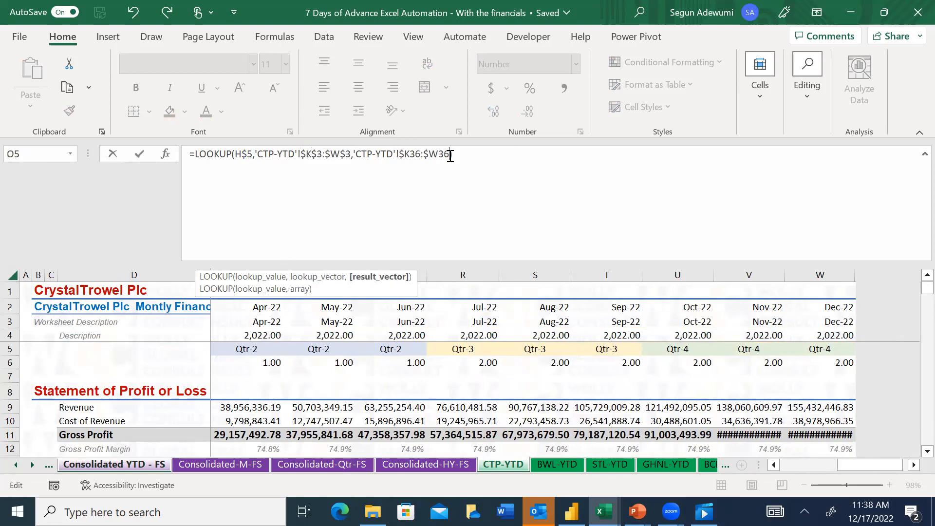
key(ctrl+Return)
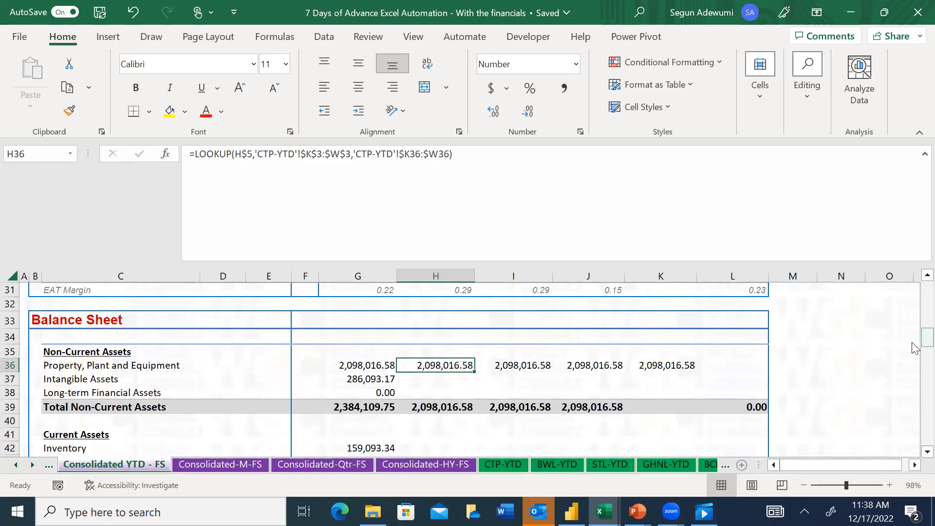
Freeze the panes at cell E7 on the consolidated YTD sheet, keeping the header rows and description columns in view
drag(927, 337, 926, 291)
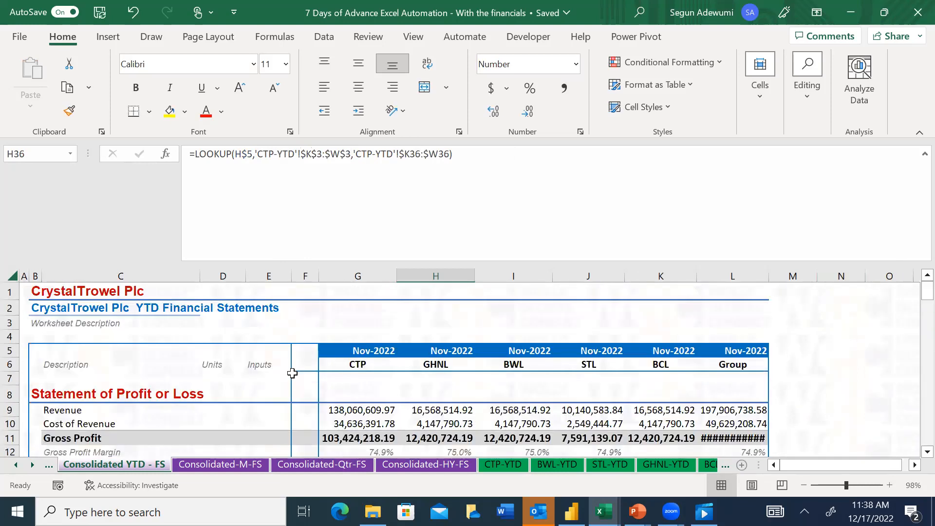
click(269, 378)
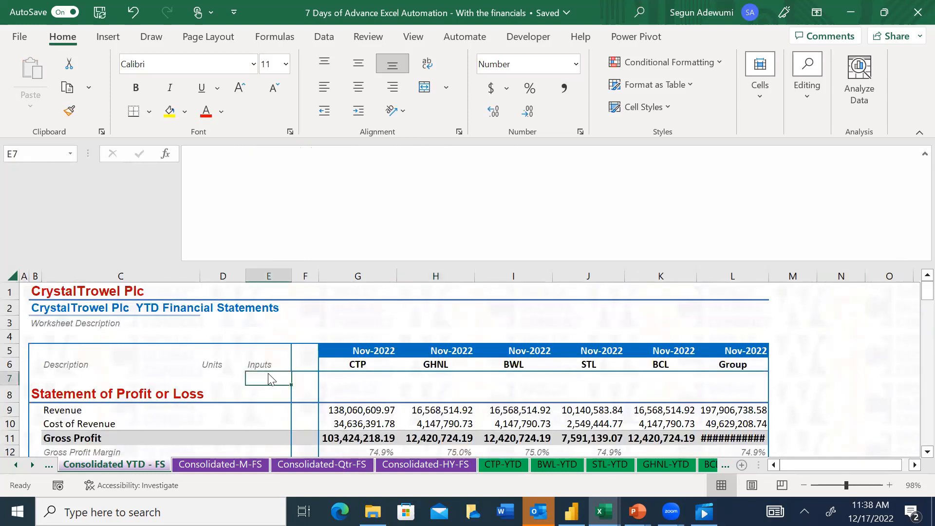
key(alt+w)
key(f)
key(f)
Replace the lookup vector in GHNL's Property, Plant and Equipment formula, H36, with 'GHNL-YTD'!$K$3:$W$3
click(439, 394)
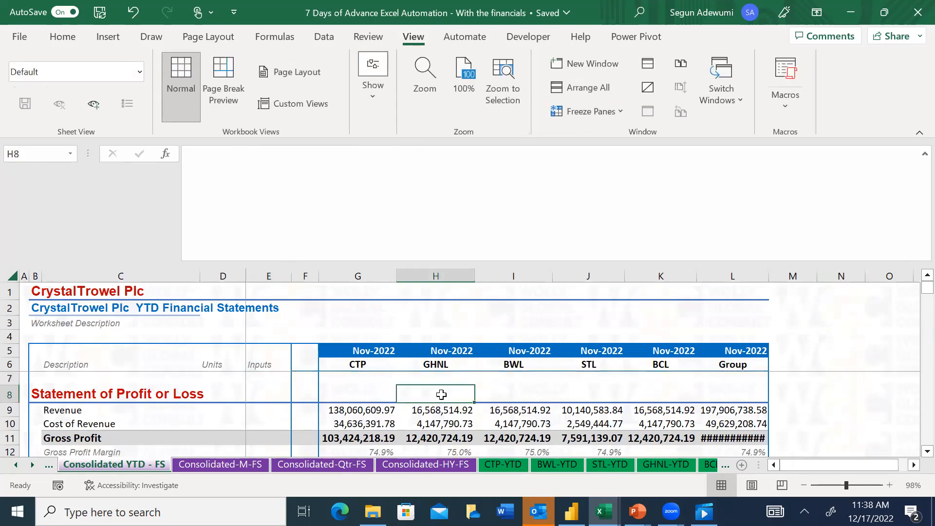
key(Down)
key(Down)
key(Down)
key(Down)
key(Down)
key(Down)
key(Down)
key(Down)
key(Down)
key(Down)
key(Down)
key(Down)
key(Down)
key(Down)
key(Down)
key(Down)
key(Down)
key(Down)
key(Down)
key(Down)
key(Down)
key(Down)
key(Down)
key(Down)
key(Down)
key(Down)
key(Down)
key(Down)
key(Down)
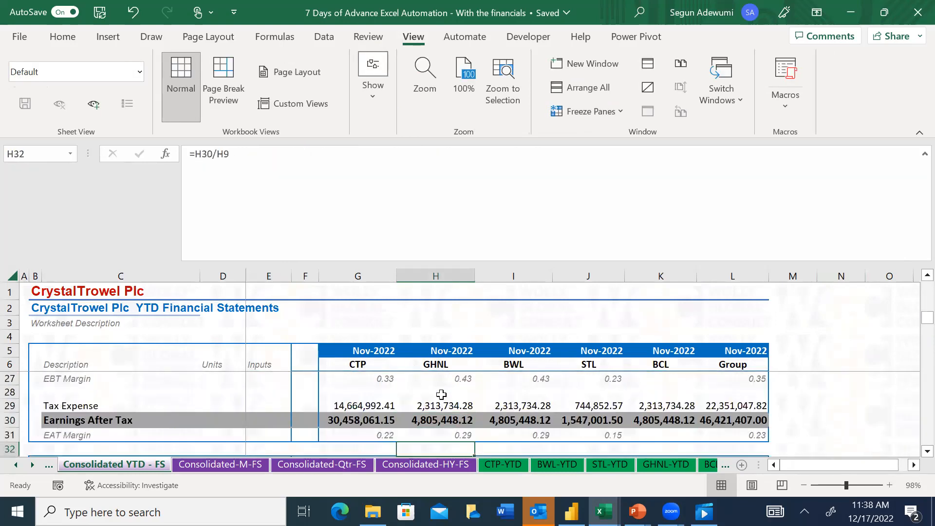
key(Up)
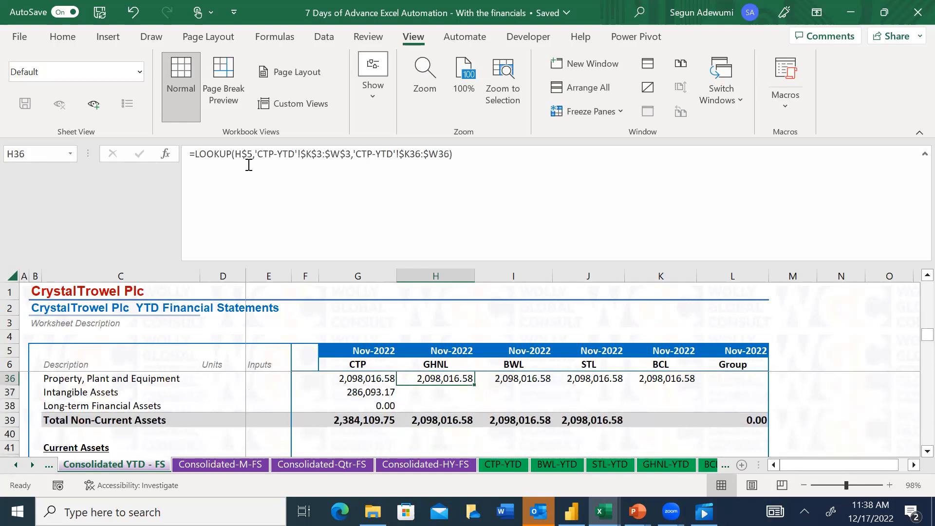
drag(356, 155, 247, 162)
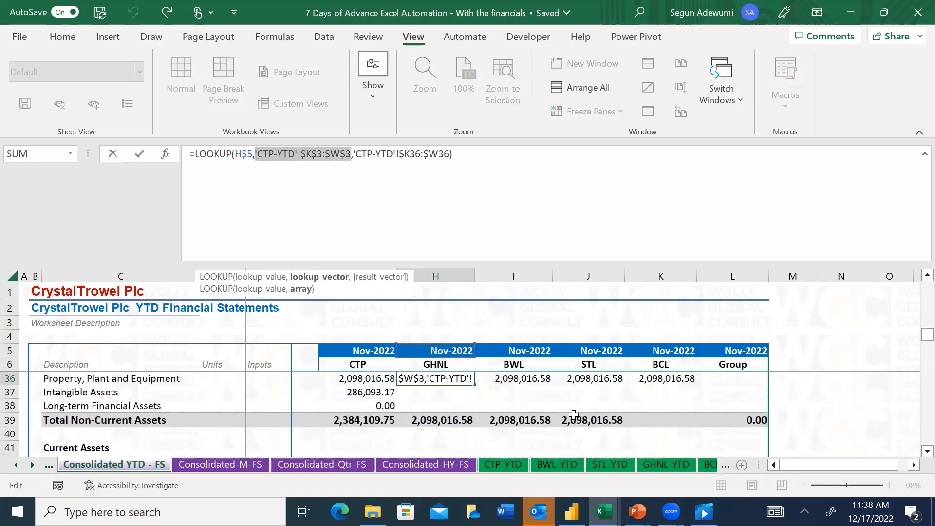
click(666, 465)
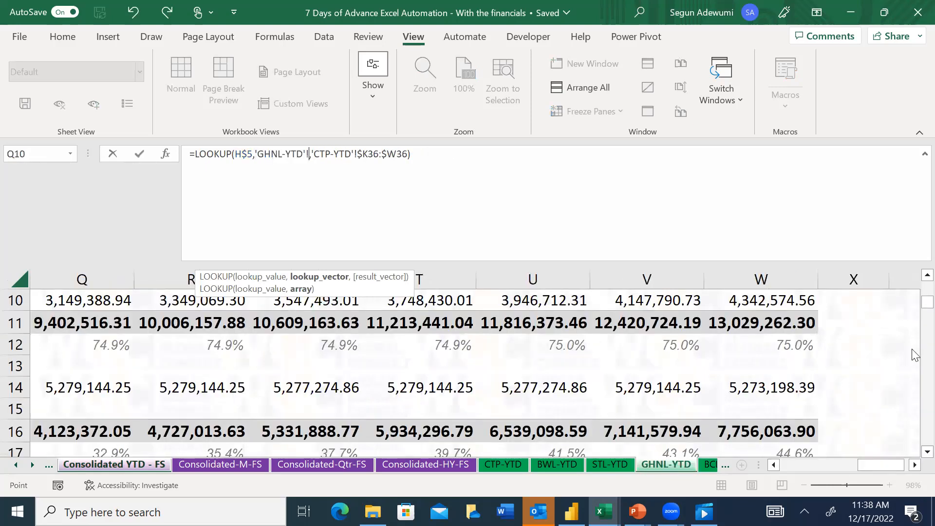
scroll(916, 309, up, 3)
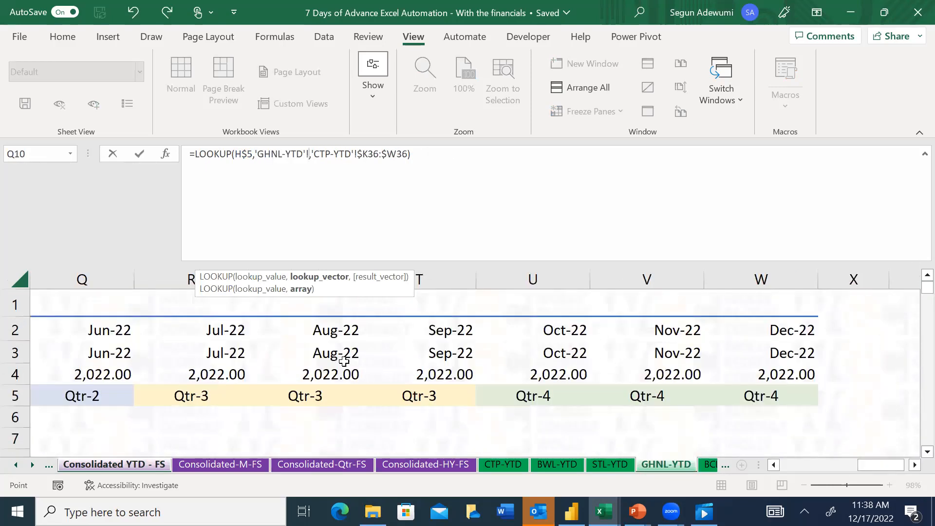
click(329, 355)
key(Left)
key(Left)
key(Left)
key(Left)
key(Left)
key(Left)
key(Left)
key(Left)
key(Right)
key(Left)
key(ctrl+shift+Right)
key(F4)
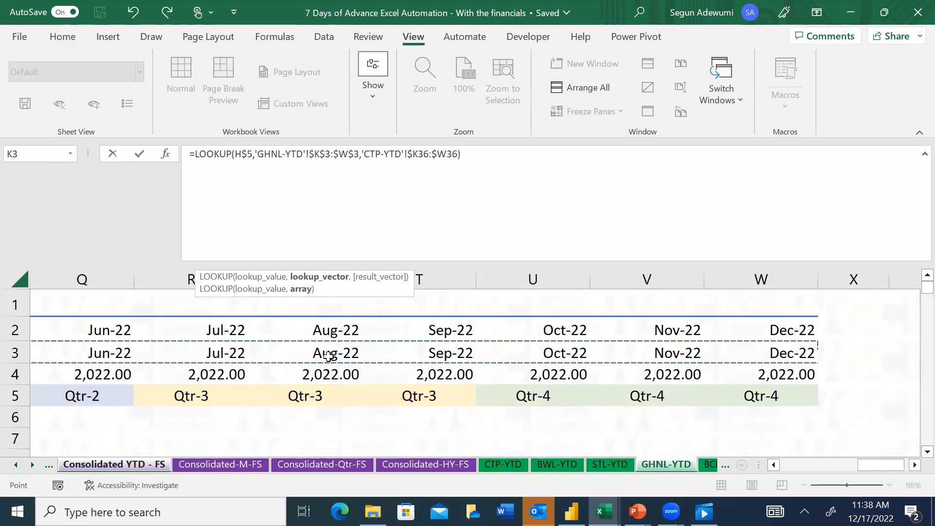
Replace the result vector in H36's LOOKUP with 'GHNL-YTD'!$K36:$W36 and commit the formula
drag(456, 154, 362, 154)
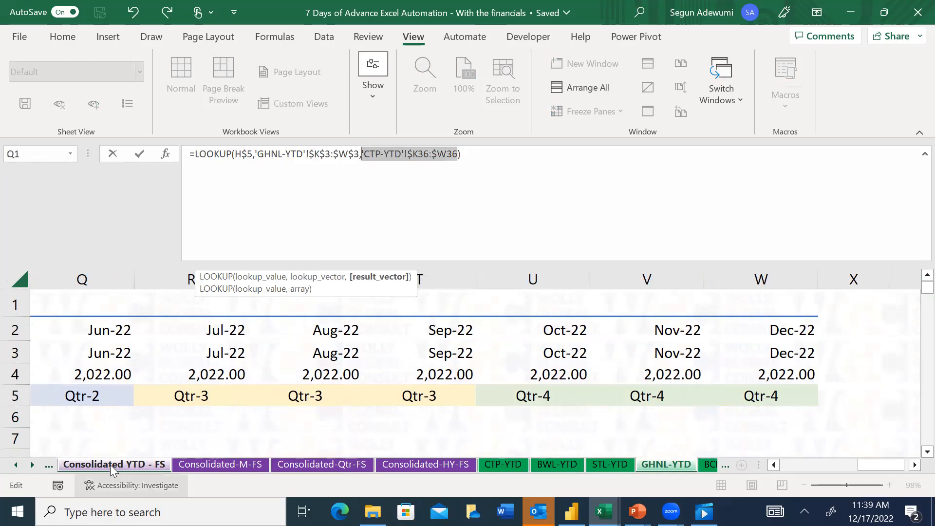
drag(914, 288, 915, 319)
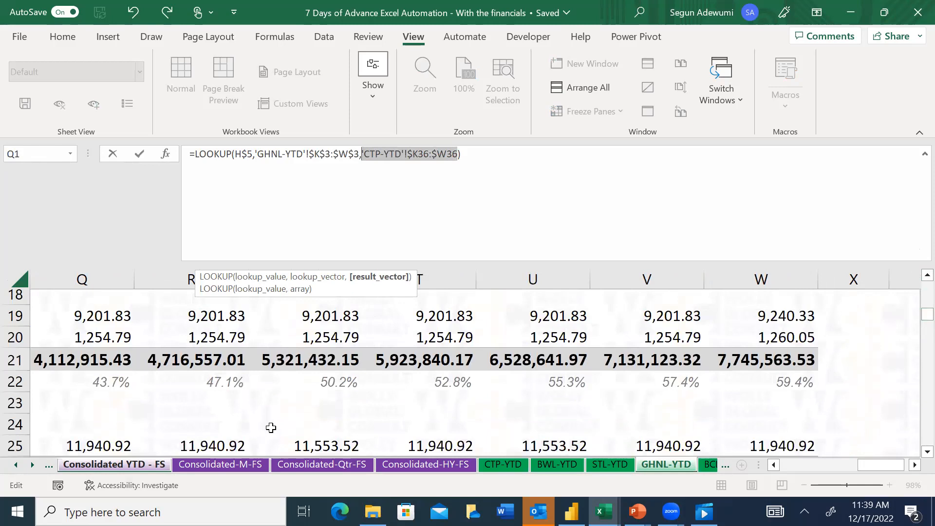
click(330, 349)
key(Left)
key(Left)
key(Left)
key(Left)
key(Left)
key(Left)
key(Left)
key(Left)
key(Left)
key(Left)
key(Left)
key(Left)
key(Left)
key(Left)
key(Left)
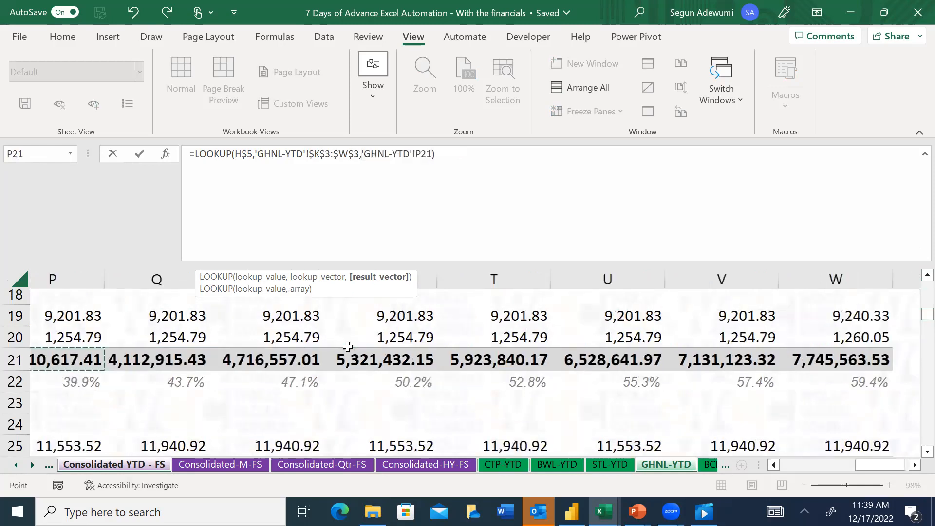
key(Left)
key(Down)
key(Down)
key(Down)
key(Down)
key(Down)
key(Down)
key(Down)
key(Down)
key(Down)
key(Down)
key(Down)
key(Down)
key(Down)
key(Down)
key(Down)
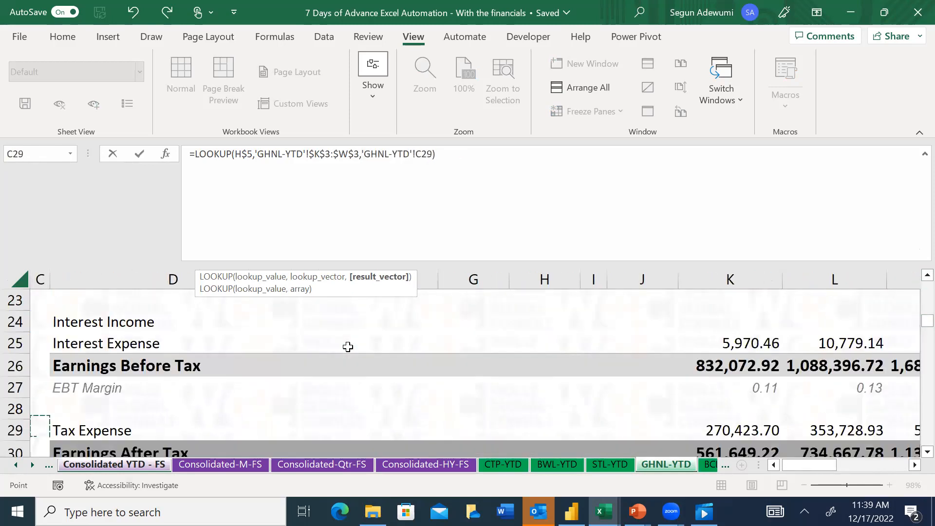
key(Down)
key(Down)
key(Down)
key(Down)
click(740, 342)
key(ctrl+shift+Right)
key(F4)
key(F4)
key(F4)
text())
key(Return)
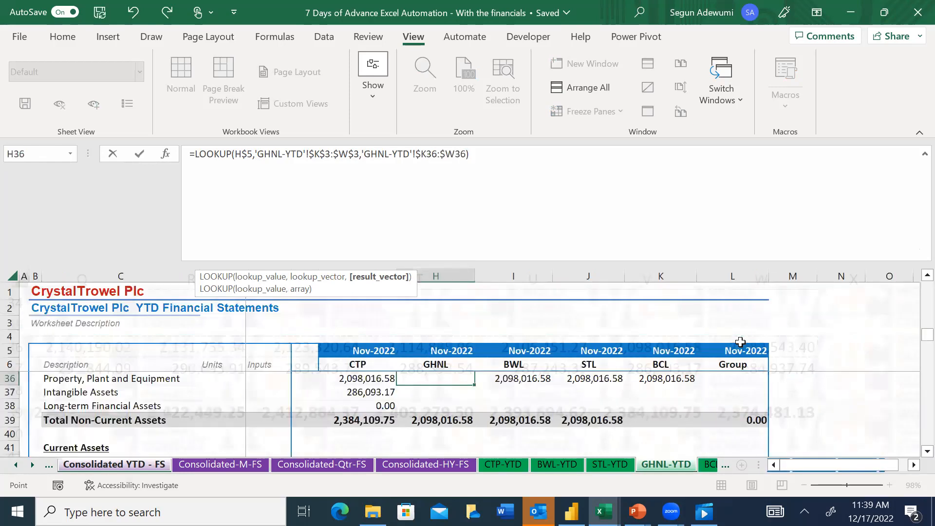
key(Up)
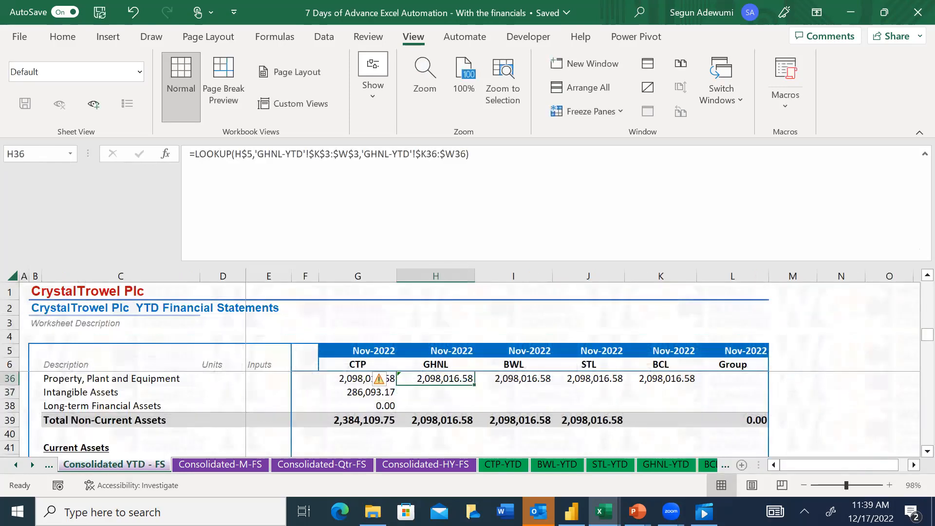
Examine the monthly Property, Plant and Equipment figures on the BWL-YTD sheet, then return to the Consolidated YTD - FS sheet
click(558, 464)
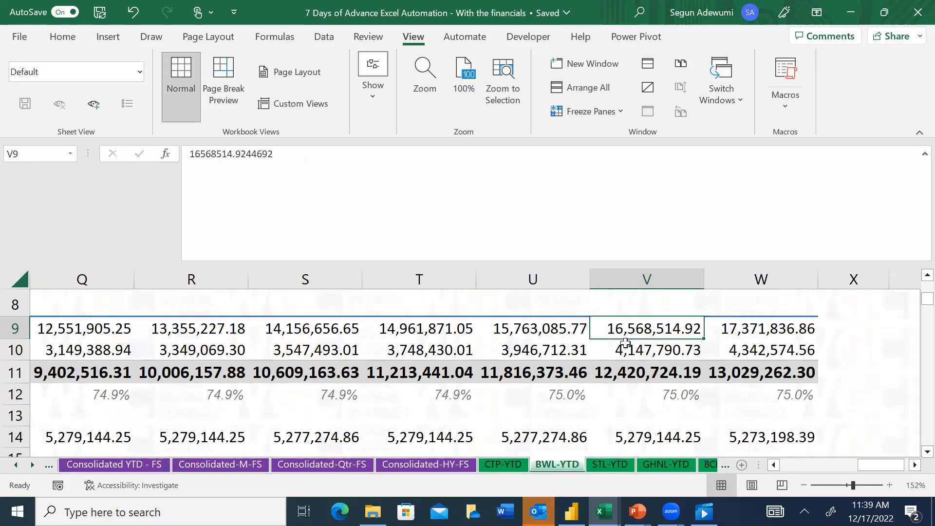
key(Left)
key(Left)
key(Left)
key(Left)
key(Left)
key(Left)
key(Left)
key(Left)
key(Left)
key(Left)
key(Left)
key(Left)
key(Left)
key(Left)
key(Left)
key(Left)
key(Left)
key(Left)
key(Left)
key(Left)
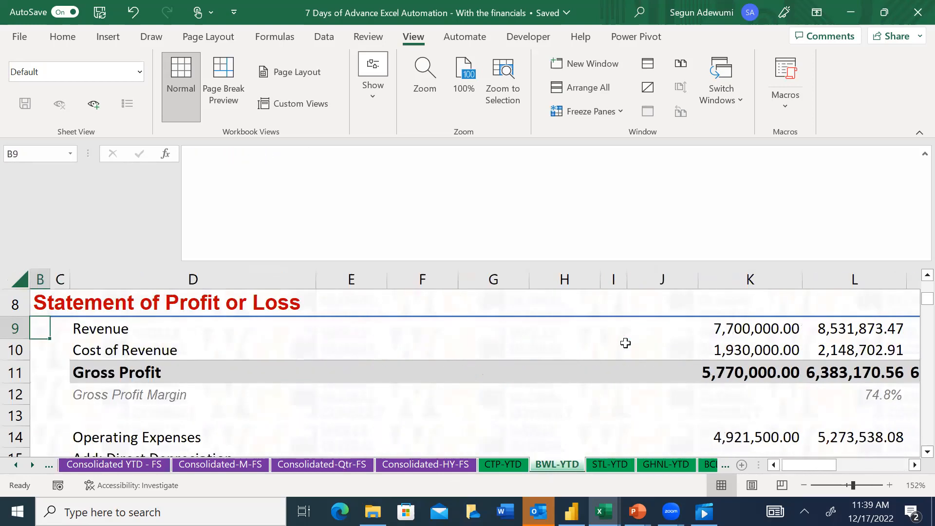
key(Left)
key(Down)
key(Down)
key(Down)
key(Down)
key(Down)
key(Down)
key(Down)
key(Down)
key(Down)
key(Down)
key(Down)
key(Down)
key(Down)
key(Down)
key(Down)
key(Down)
key(Down)
key(Down)
key(Down)
key(Down)
key(Down)
key(Down)
key(Down)
key(Down)
key(Down)
key(Down)
key(Down)
key(Down)
key(Down)
key(Down)
key(Down)
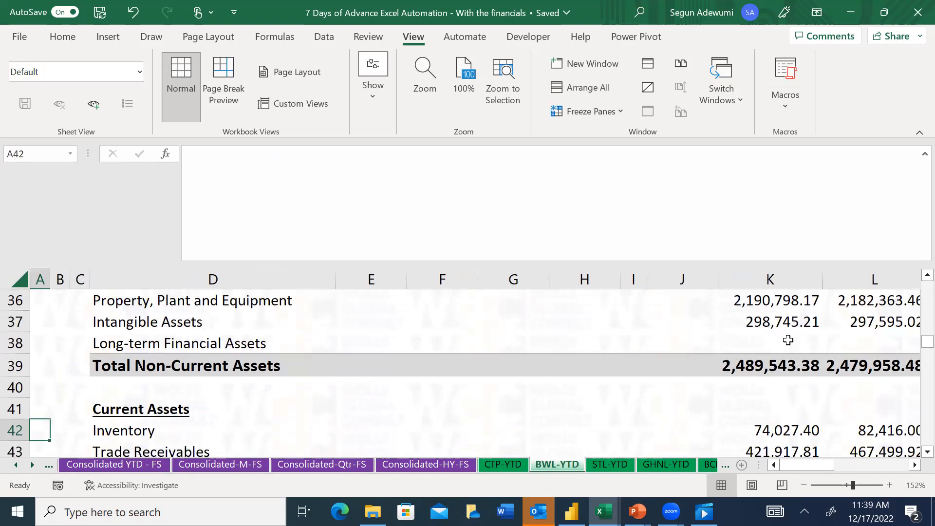
click(781, 299)
key(Right)
key(Right)
key(Right)
key(Right)
key(Right)
key(Right)
key(Right)
key(Right)
key(Right)
key(Right)
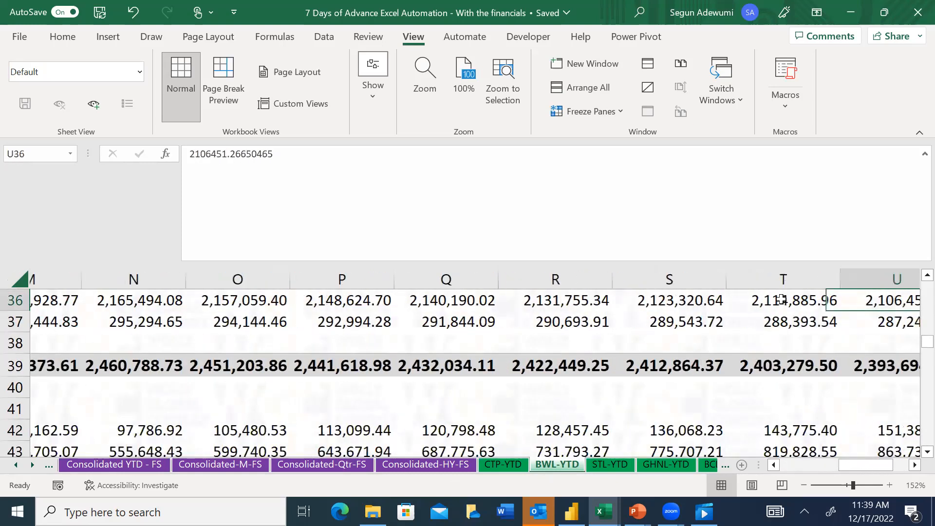
key(Right)
key(Up)
key(Up)
key(Left)
key(Down)
key(Down)
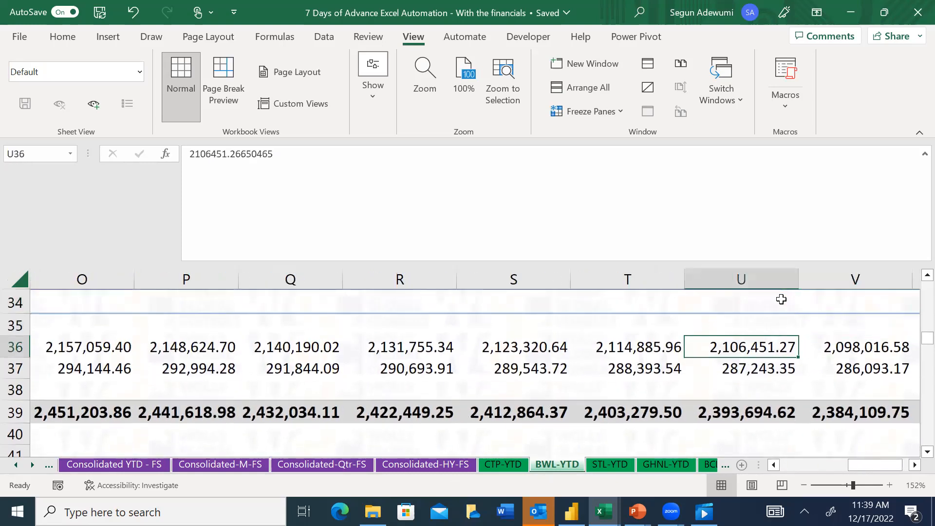
click(105, 464)
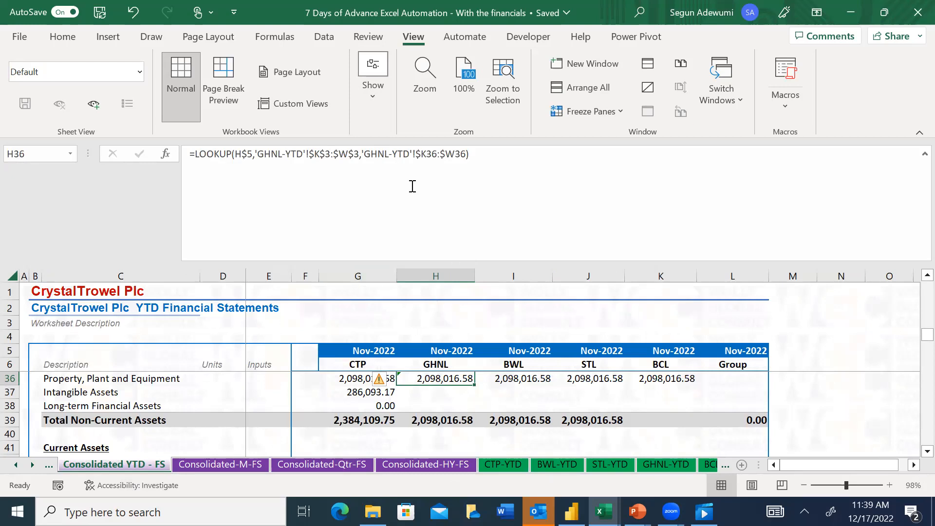
Reselect the End Date range $K$3:$W$3 on the GHNL-YTD sheet as the absolute lookup vector of H36's LOOKUP formula
drag(465, 155, 373, 154)
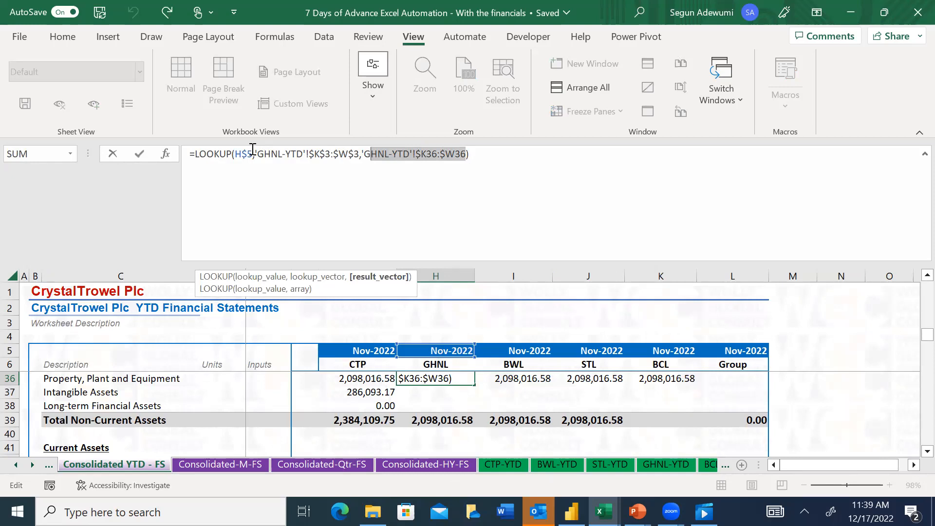
drag(255, 154, 360, 154)
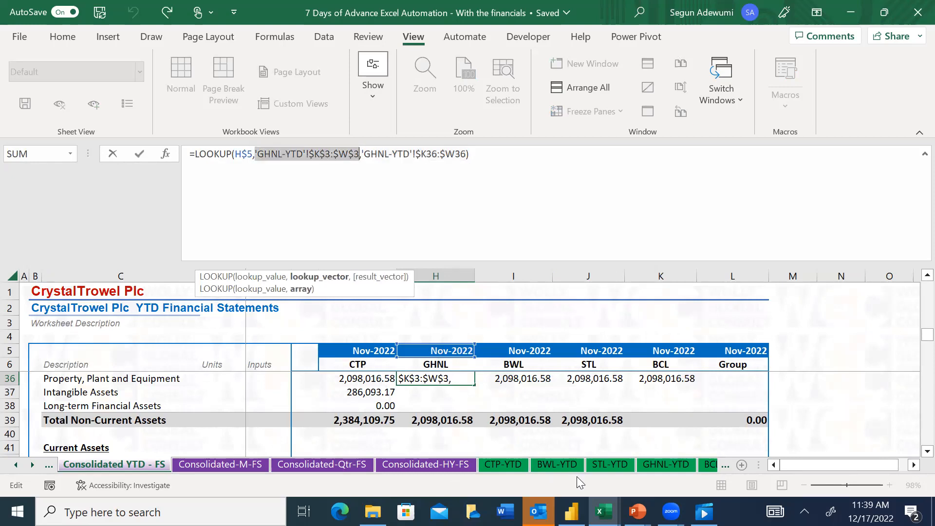
click(684, 465)
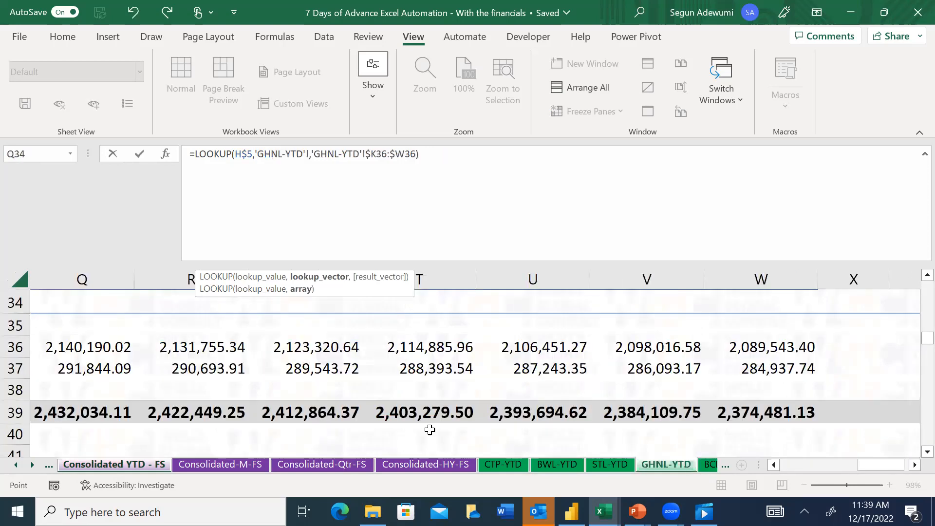
click(284, 343)
key(Up)
key(Up)
key(Up)
key(Up)
key(Up)
key(Up)
key(Up)
key(Up)
key(Up)
key(Up)
key(Up)
key(Up)
key(Up)
key(Up)
key(Up)
key(Up)
key(Up)
key(Up)
key(Up)
key(Up)
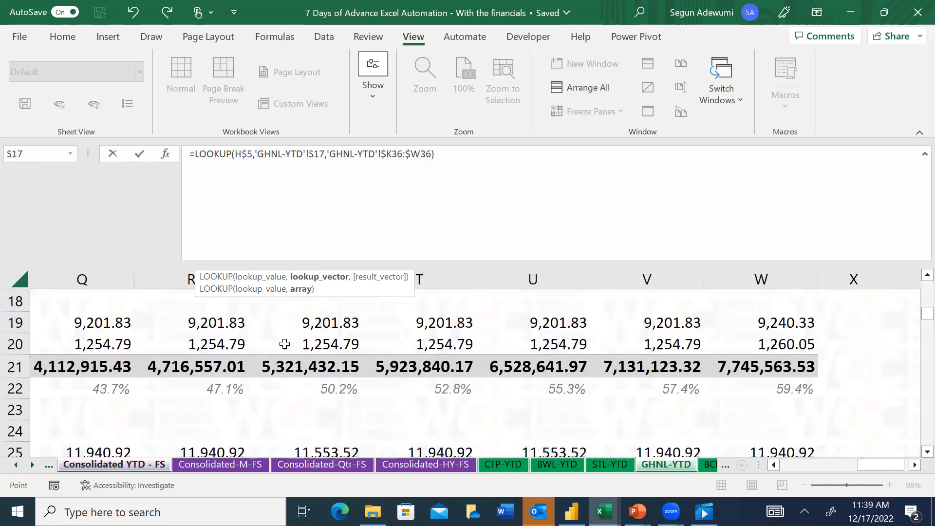
key(Up)
key(Up)
key(Up)
key(Up)
key(Down)
key(Down)
key(Left)
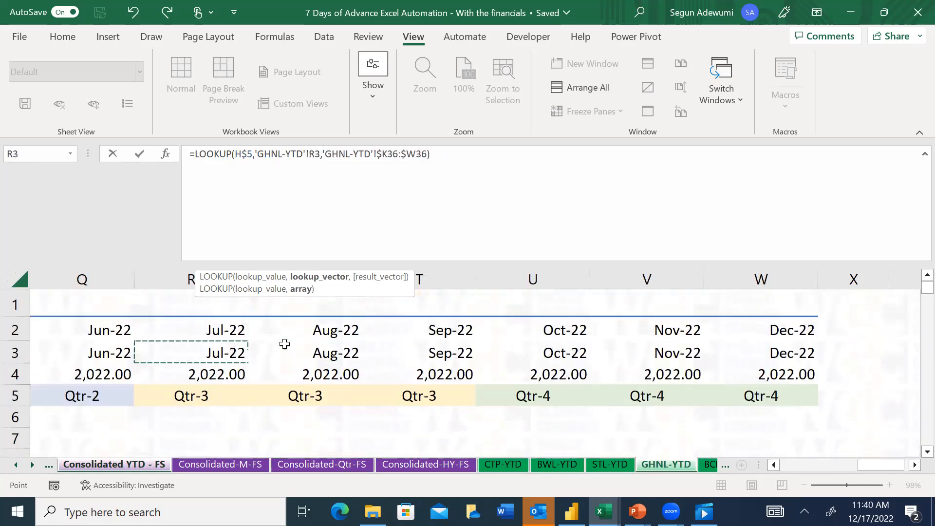
key(ctrl+Left)
key(Right)
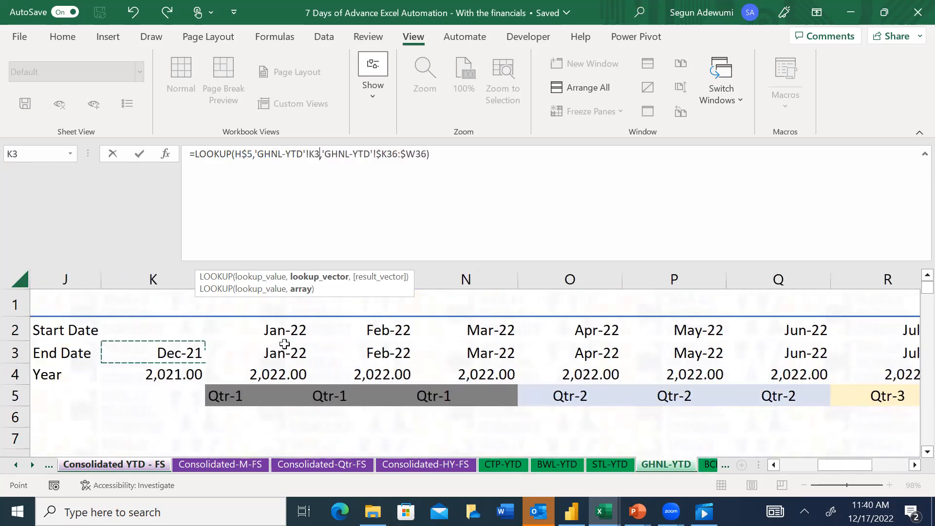
key(ctrl+shift+Right)
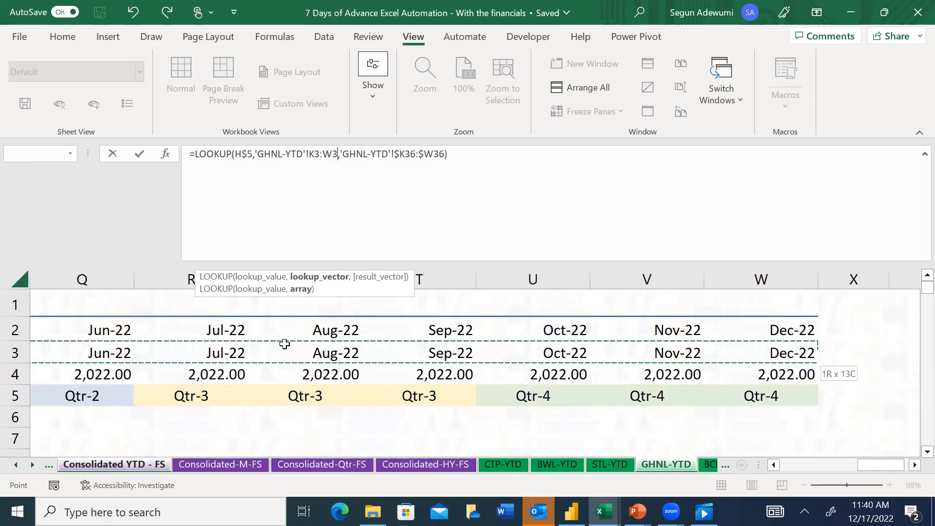
key(F4)
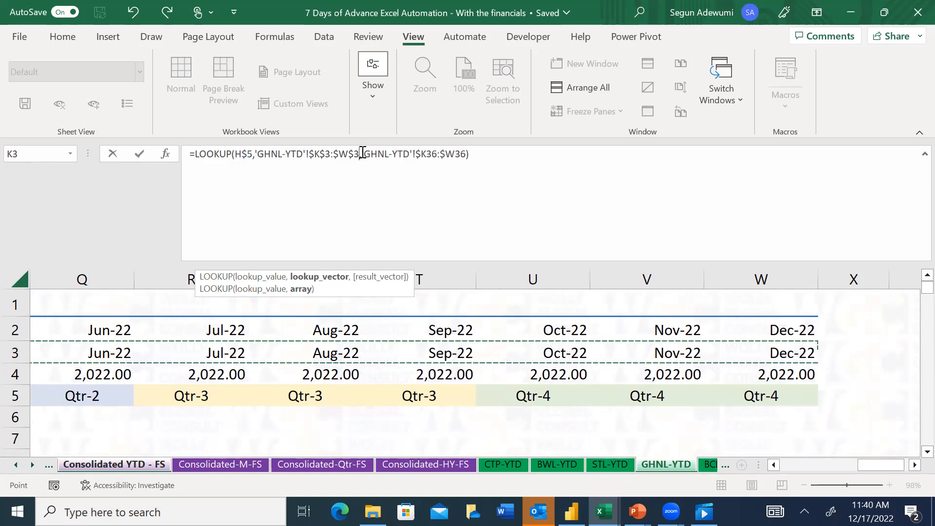
Reselect the Property, Plant and Equipment range $K36:$W36 on the GHNL-YTD sheet as H36's LOOKUP result vector and commit the formula
drag(363, 153, 471, 157)
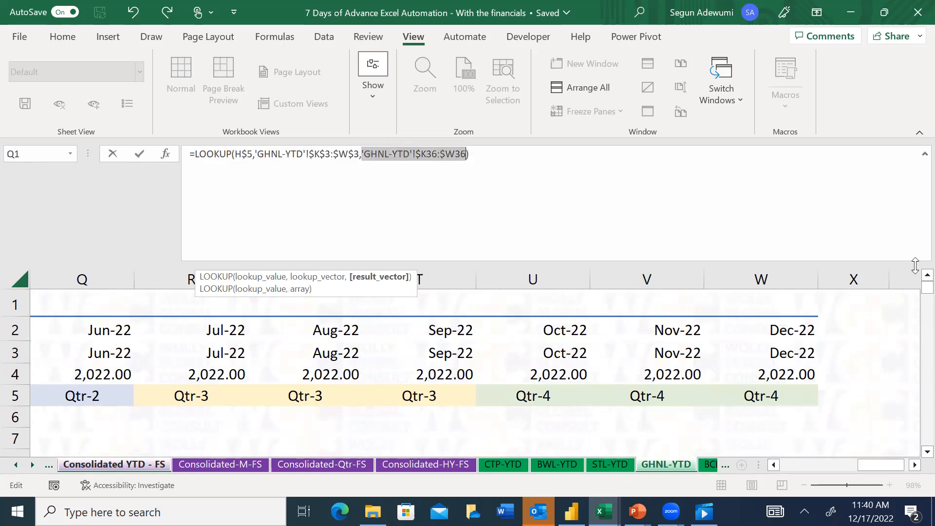
drag(926, 287, 915, 363)
drag(866, 466, 756, 474)
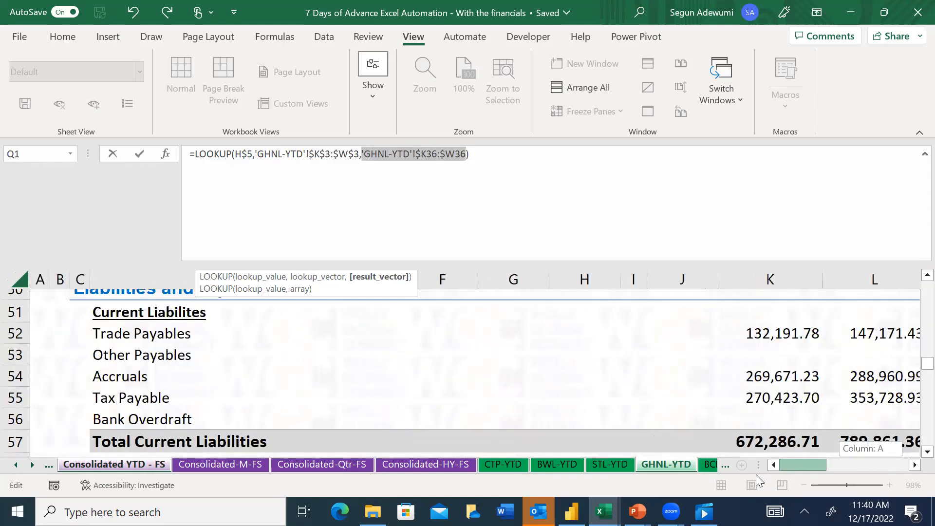
click(130, 333)
key(Up)
key(Up)
key(Up)
key(Up)
key(Up)
key(Up)
key(Up)
key(Up)
key(Up)
key(Up)
key(Up)
key(Up)
key(Up)
key(Up)
key(Up)
key(Up)
key(Right)
key(Right)
key(Right)
key(Right)
key(Right)
key(Right)
key(Right)
key(ctrl+shift+Right)
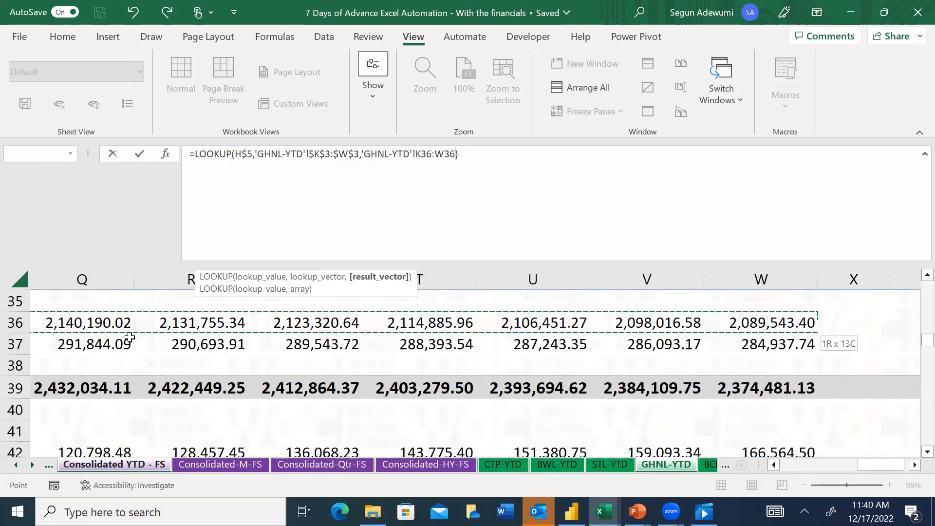
key(F4)
key(F4)
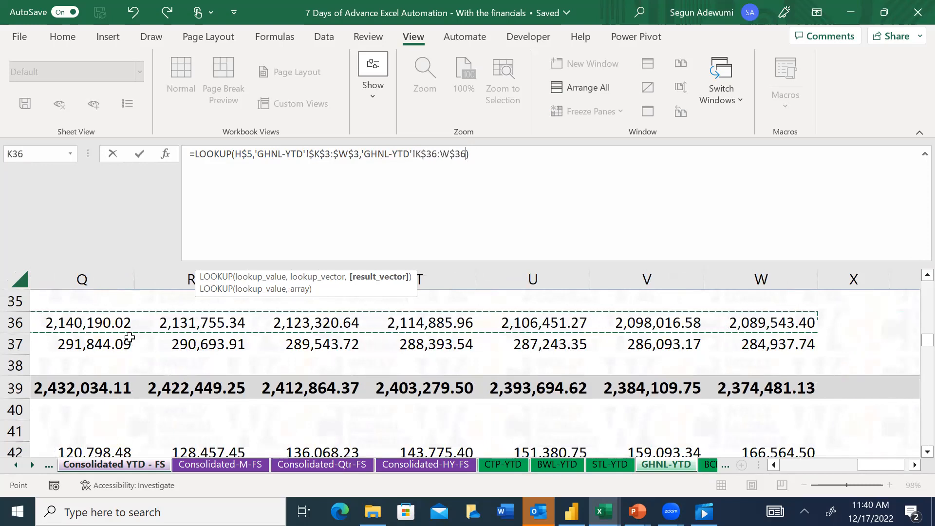
key(F4)
key(Return)
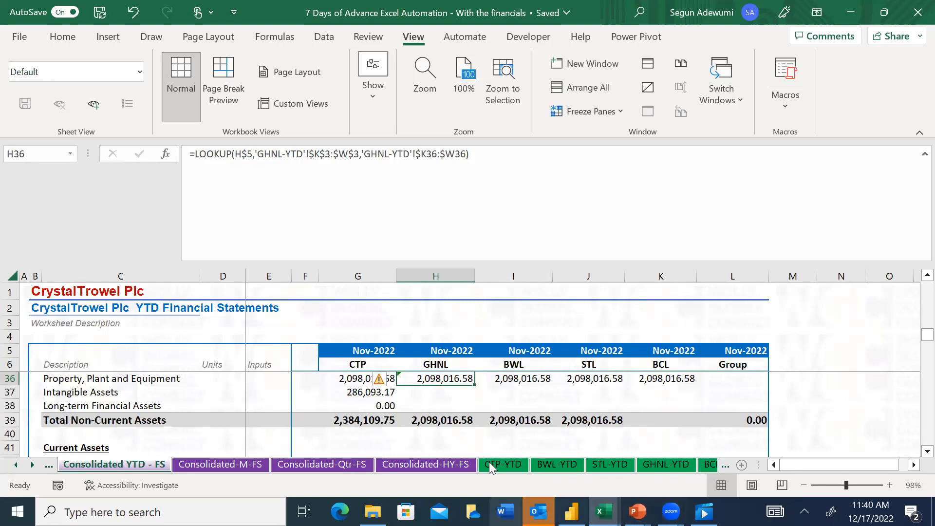
Examine the Property, Plant and Equipment row on the BWL-YTD sheet from column S back to its first value in K36
click(564, 465)
click(510, 343)
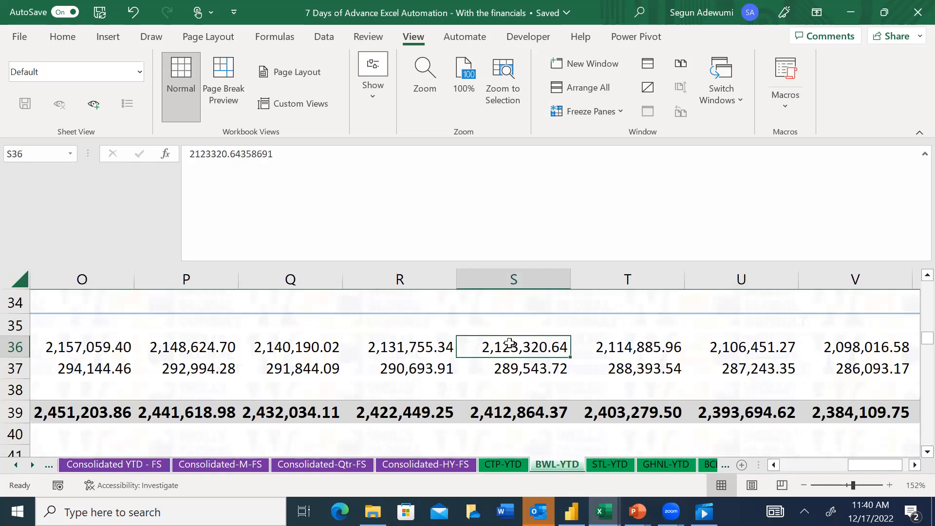
key(Left)
key(Left)
key(Left)
key(Left)
key(Left)
key(Left)
key(Left)
key(Left)
key(Left)
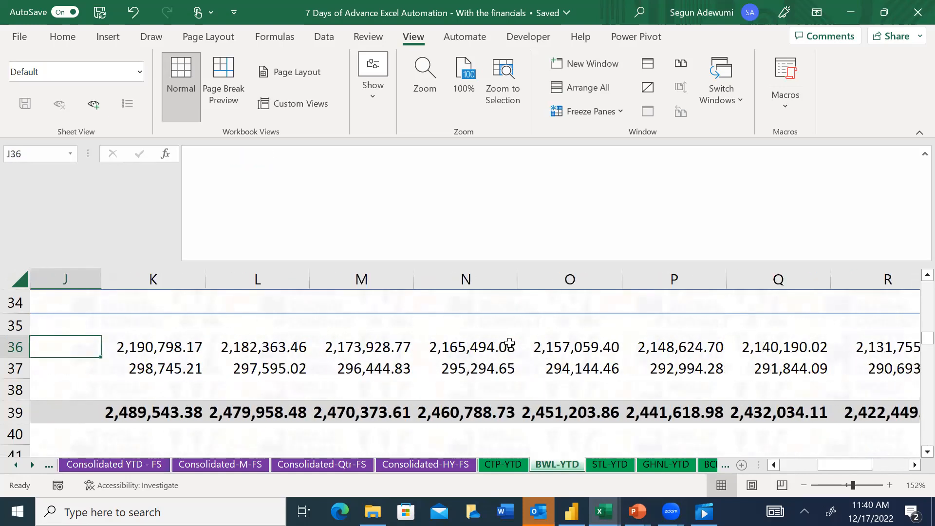
key(Left)
key(Left)
key(Left)
key(Left)
key(Left)
key(Left)
key(Left)
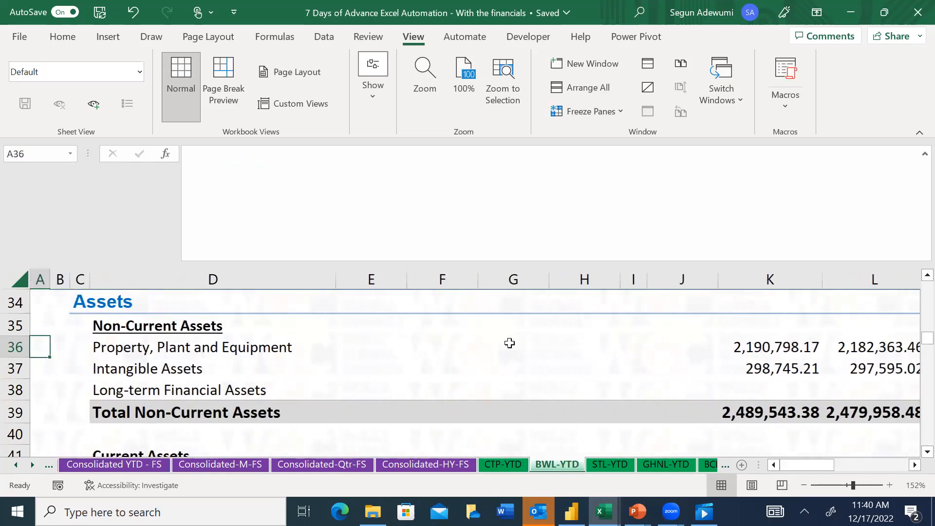
key(Right)
key(Right)
key(Right)
key(Right)
key(Right)
key(Right)
key(Right)
key(Right)
key(Right)
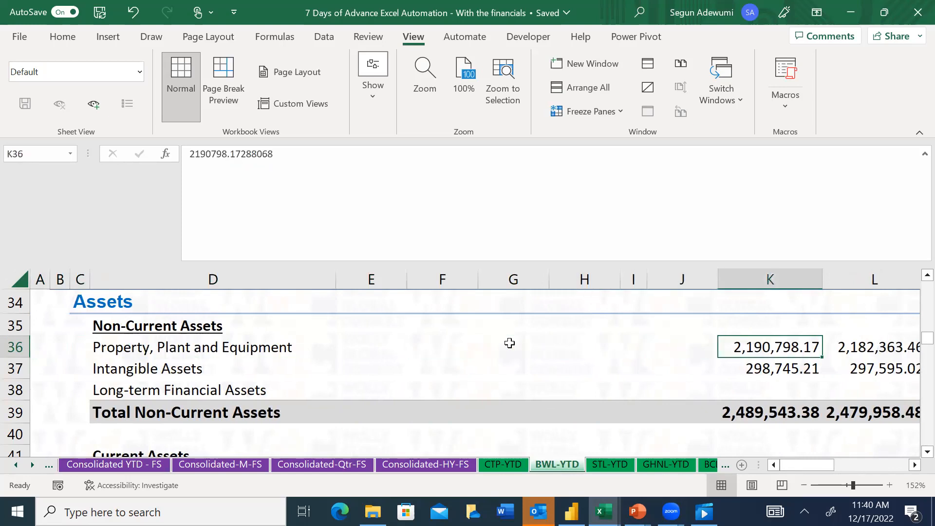
Examine the Property, Plant and Equipment row and its formulas on the CTP-YTD sheet, back to the first value in K36
click(500, 464)
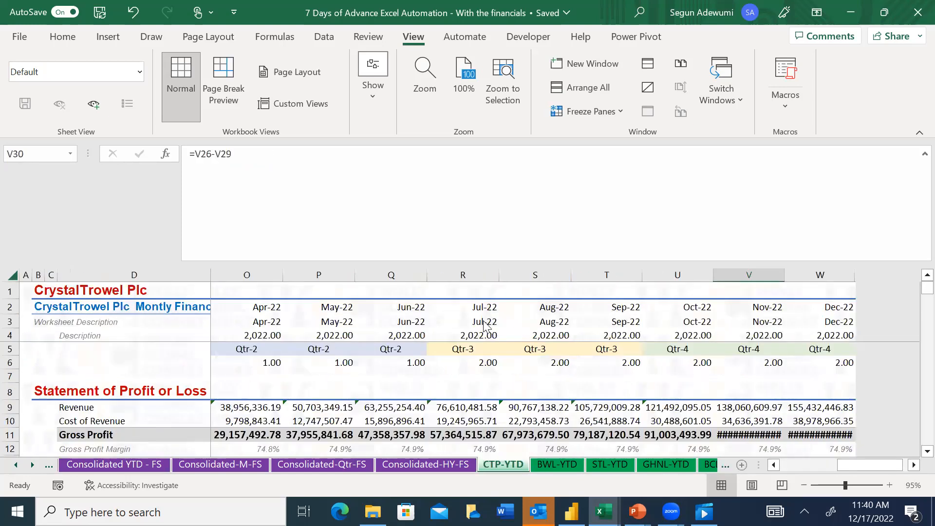
click(386, 419)
key(Down)
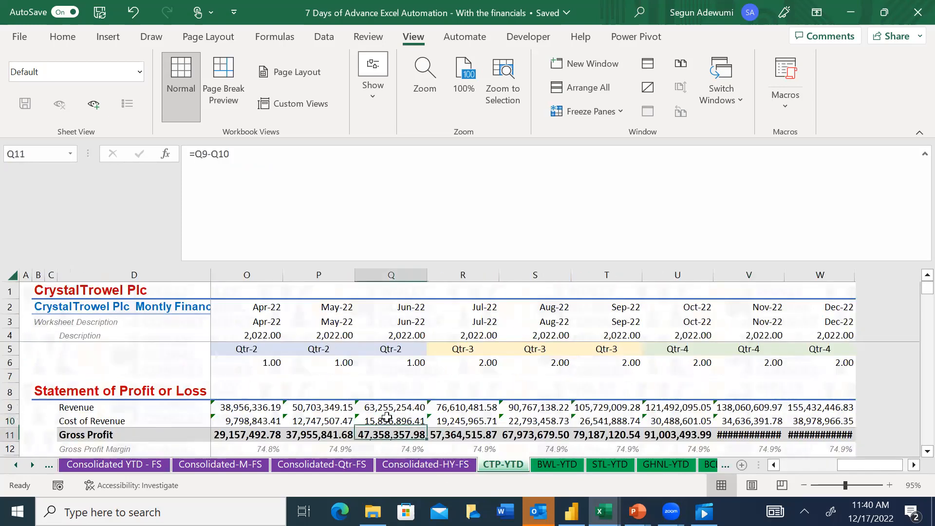
key(Down)
key(Down)
key(Down)
key(Down)
key(Down)
key(Down)
key(Down)
key(Down)
key(Down)
key(Down)
key(Down)
key(Down)
key(Down)
key(Down)
key(Down)
key(Down)
key(Down)
key(Down)
key(Down)
key(Down)
key(Down)
key(Down)
key(Down)
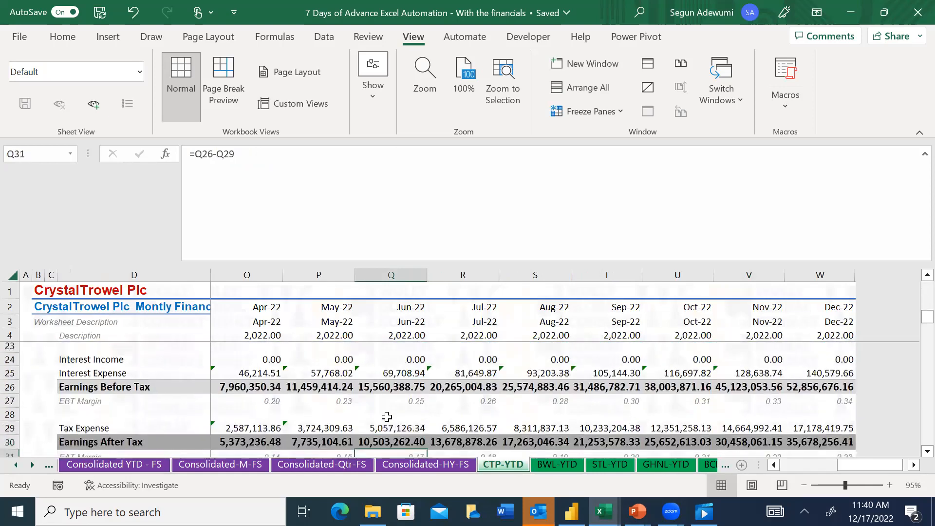
key(Up)
key(Up)
key(Up)
key(Up)
key(Up)
key(Up)
key(Up)
key(Up)
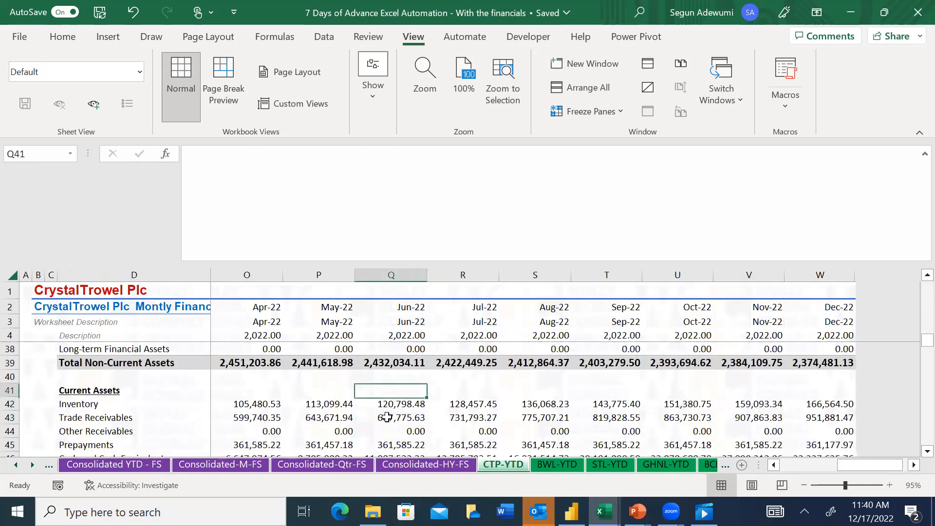
key(Left)
key(Left)
key(Left)
key(Left)
key(Left)
key(Left)
key(Left)
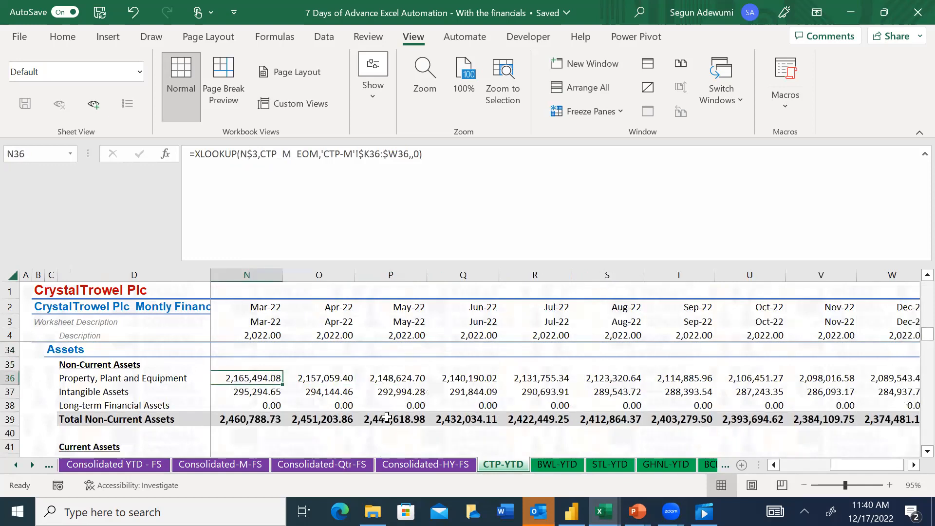
key(Right)
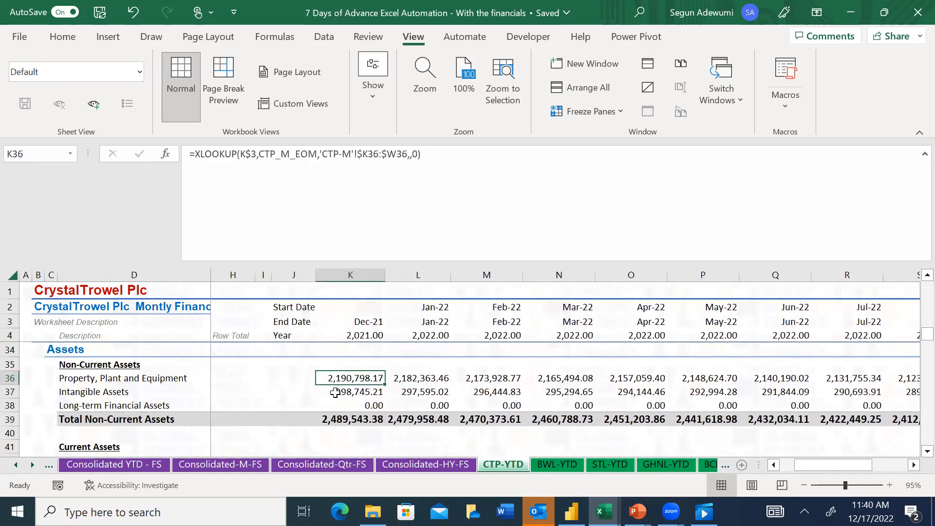
Copy the GHNL LOOKUP formula from H36 on the Consolidated YTD - FS sheet into I36:K36
click(116, 464)
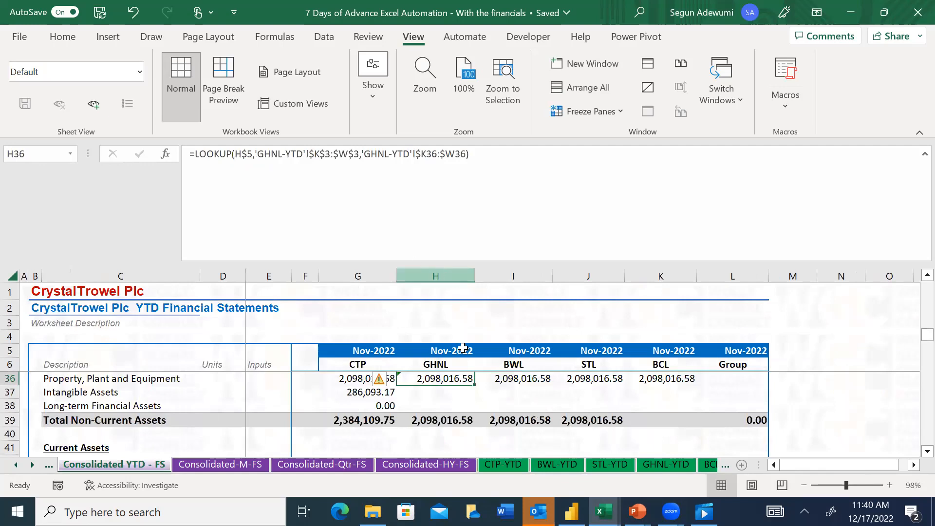
key(ctrl+c)
click(507, 381)
drag(507, 382, 651, 380)
key(ctrl+v)
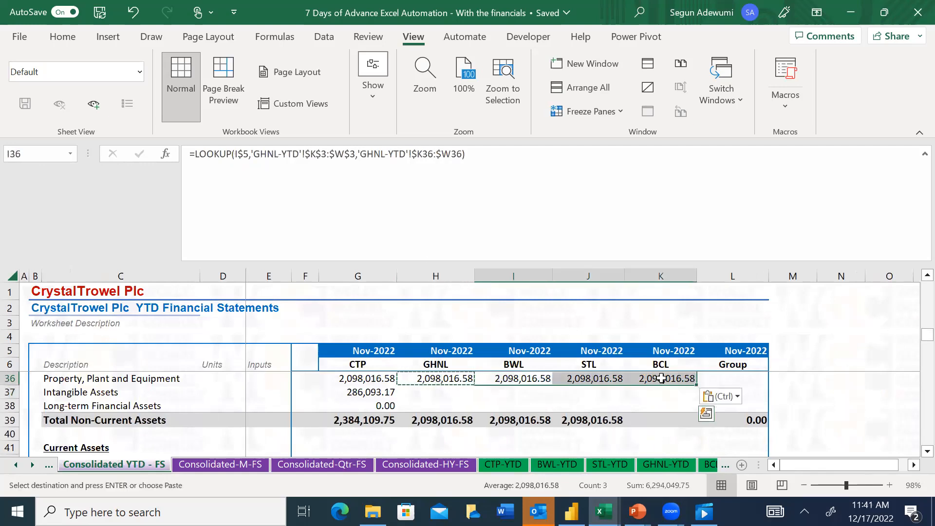
Enter a SUM of G36:K36 in the Group column cell L36 for Property, Plant and Equipment
click(734, 378)
text(=sum()
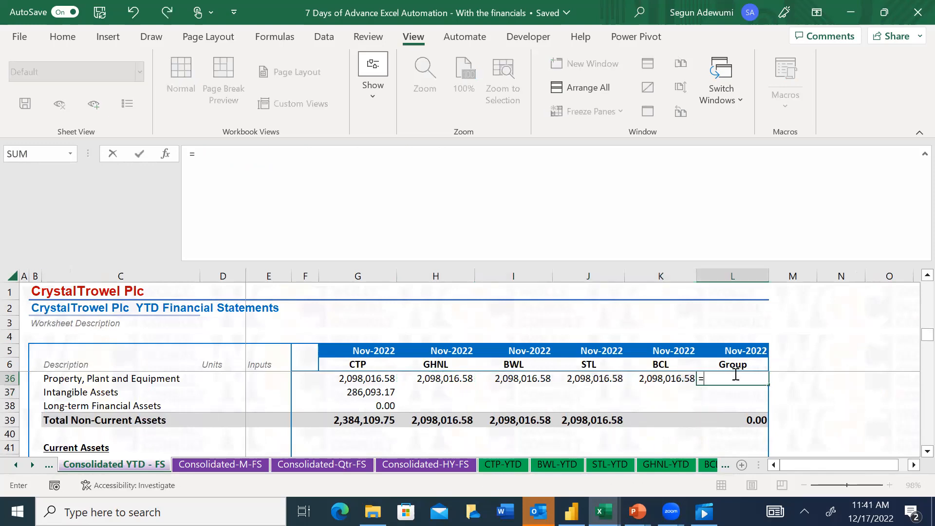
key(Left)
key(Left)
key(Left)
key(Left)
key(Left)
key(shift+Right)
key(shift+Right)
key(shift+Right)
key(shift+Right)
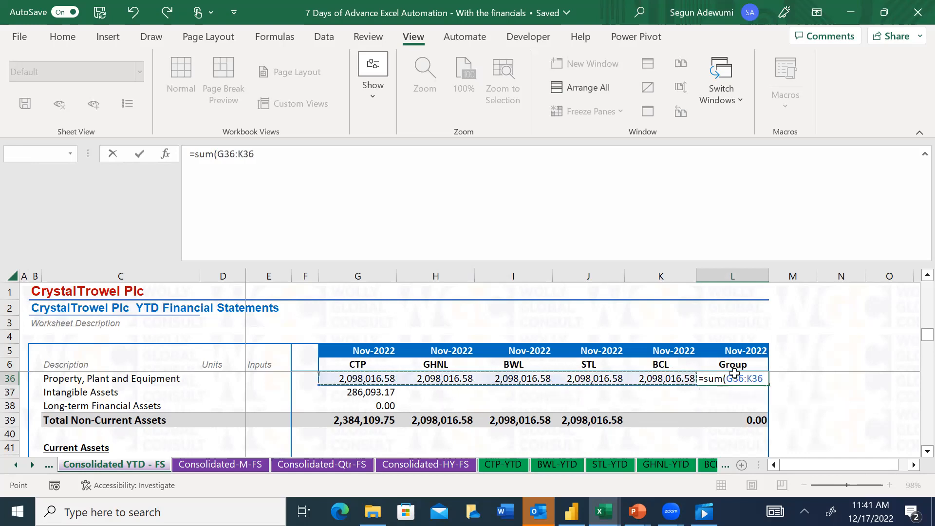
key(Return)
Change both GHNL-YTD sheet references in I36's LOOKUP formula to BWL-YTD
key(Left)
key(Left)
key(Left)
key(Left)
key(Down)
key(Up)
key(Up)
key(Right)
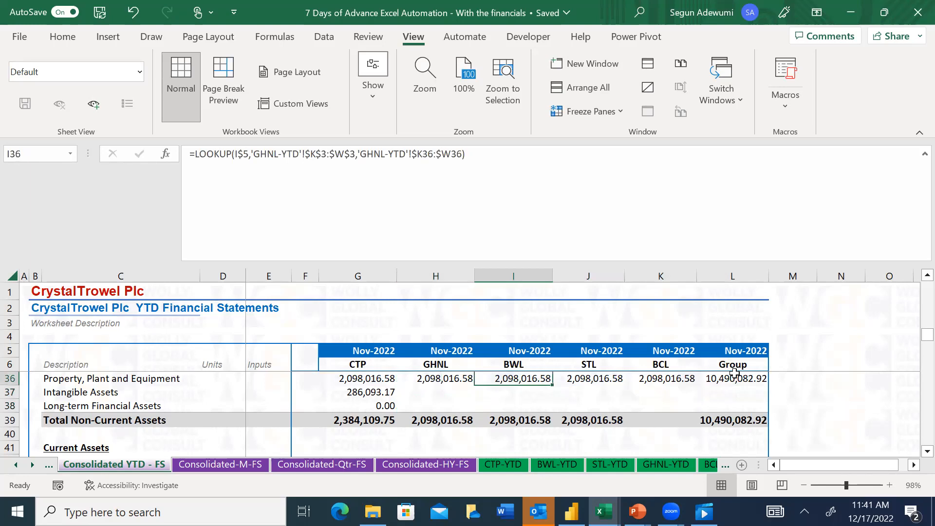
click(278, 154)
key(BackSpace)
key(BackSpace)
key(BackSpace)
key(BackSpace)
text(BWL)
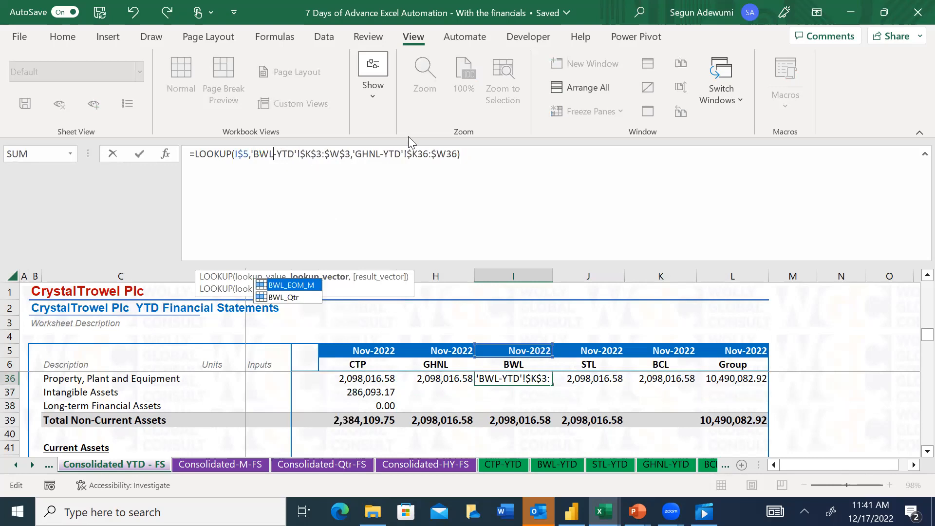
click(382, 152)
key(BackSpace)
key(BackSpace)
key(BackSpace)
key(BackSpace)
text(BWL)
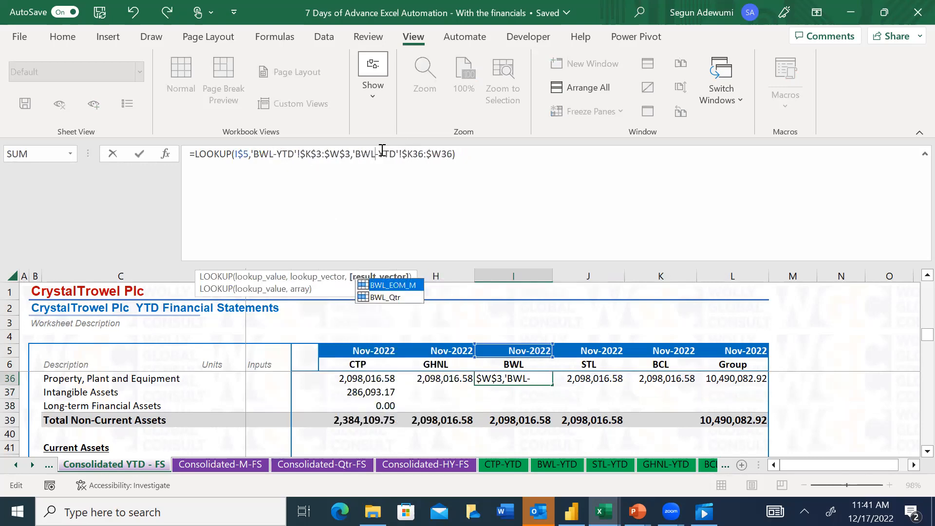
key(Return)
Change both GHNL-YTD sheet references in J36's LOOKUP formula to STL-YTD
key(Up)
key(Right)
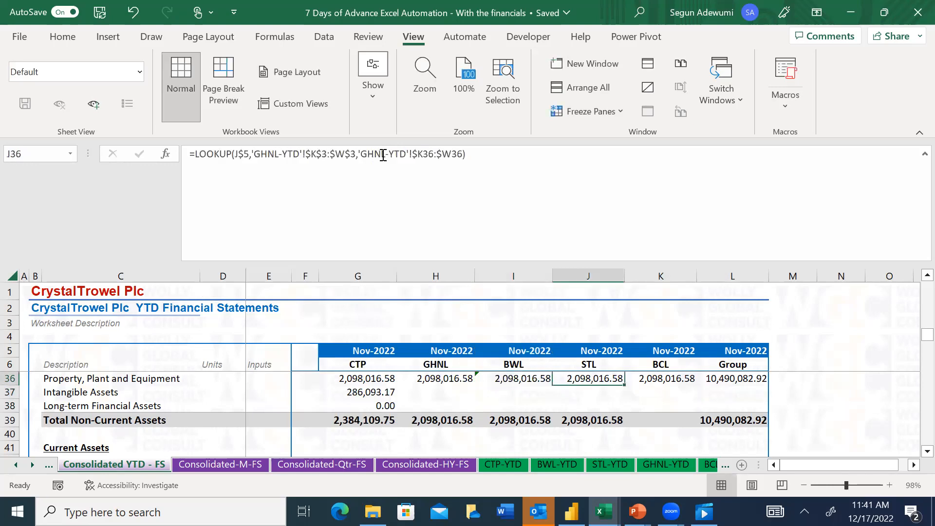
double_click(281, 158)
key(BackSpace)
text(STL)
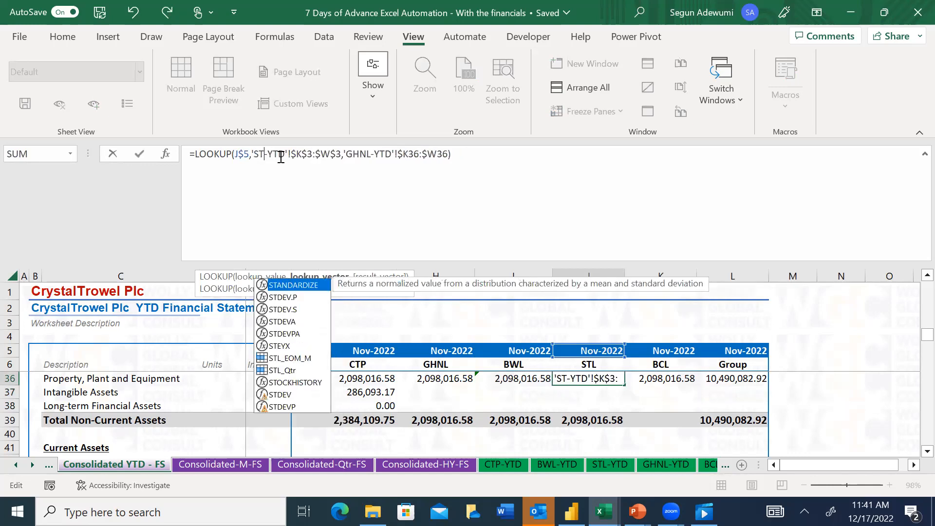
click(378, 153)
key(BackSpace)
key(BackSpace)
key(BackSpace)
key(BackSpace)
text(STL)
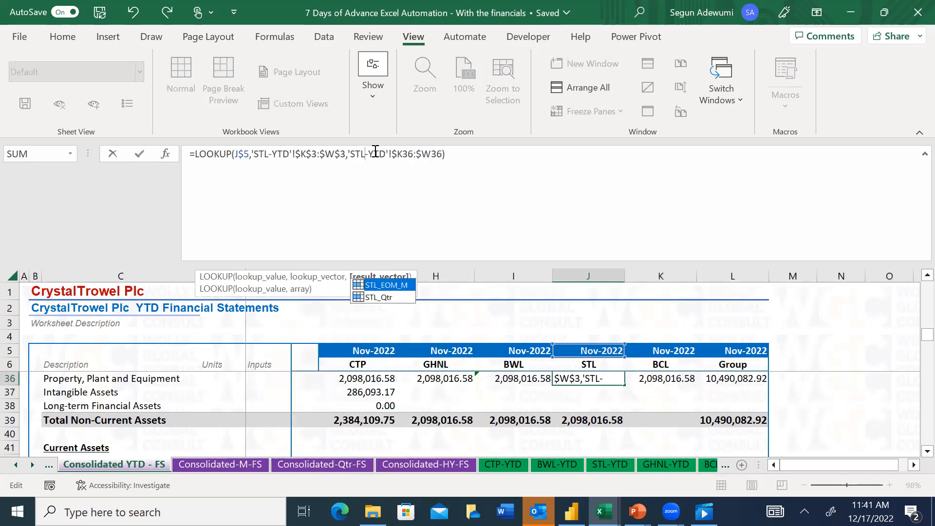
key(Return)
Change both GHNL-YTD sheet references in K36's LOOKUP formula to BCL-YTD
key(Up)
key(Right)
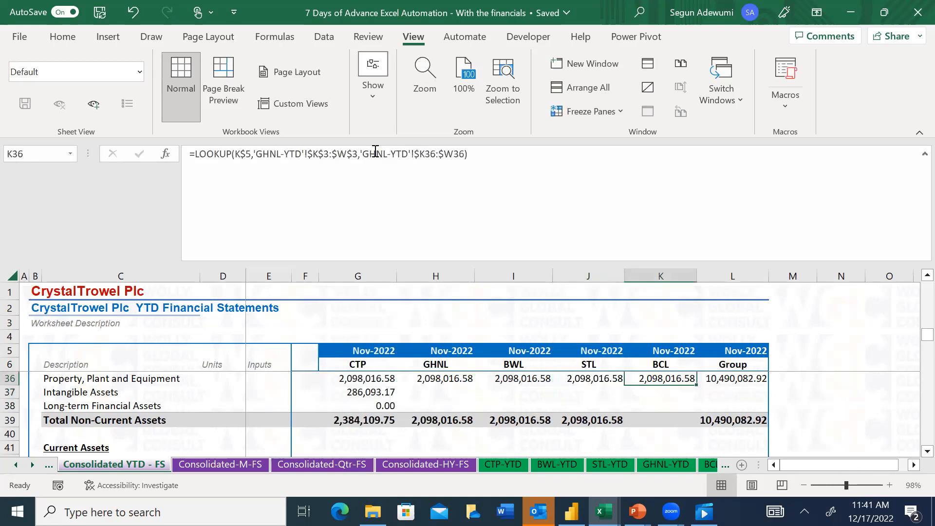
click(280, 154)
key(BackSpace)
key(BackSpace)
key(BackSpace)
key(BackSpace)
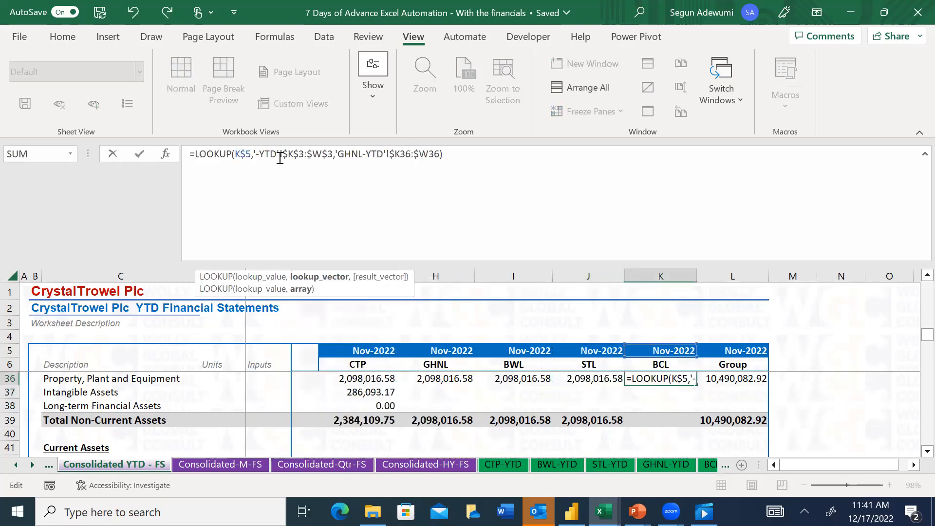
text(BCL)
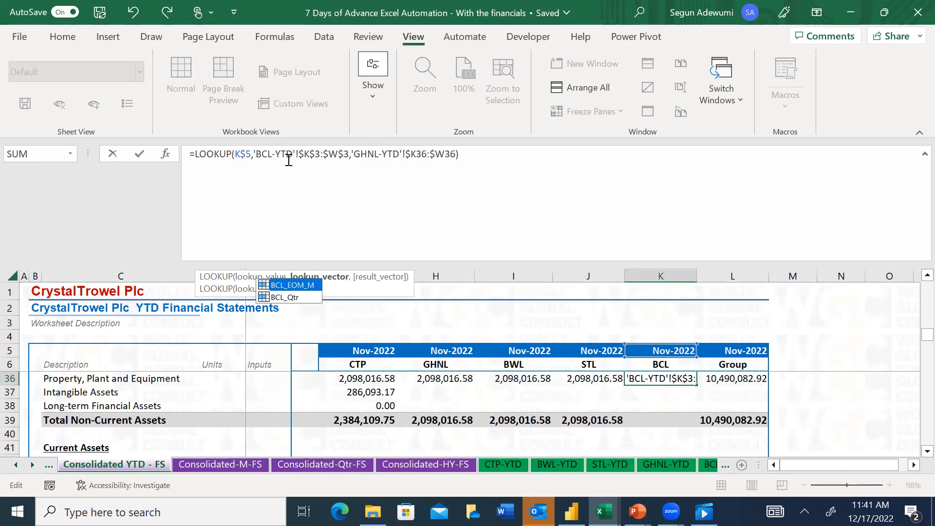
click(381, 152)
key(BackSpace)
key(BackSpace)
key(BackSpace)
key(BackSpace)
text(BCL)
key(Return)
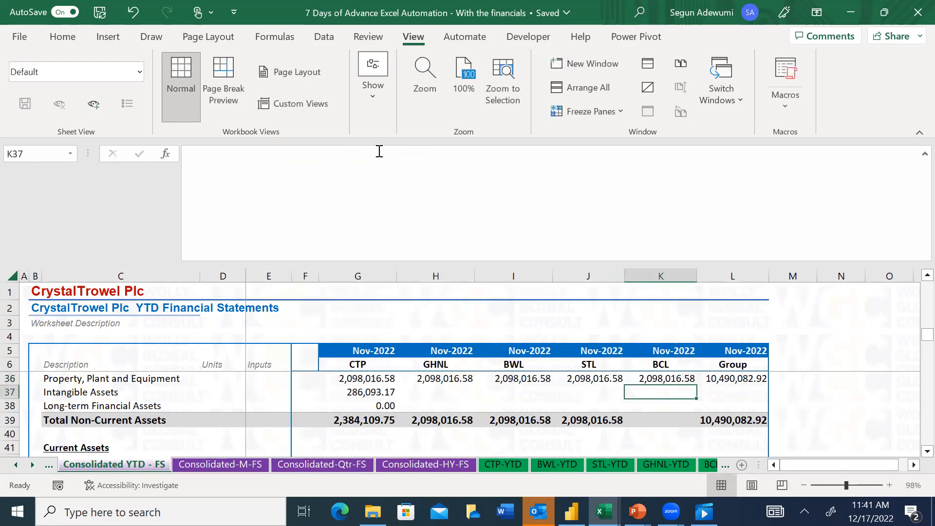
Copy the Property, Plant and Equipment LOOKUP formulas from H36:K36 into the Intangible Assets and Long-term Financial Assets rows, H37:K38
key(Right)
key(Up)
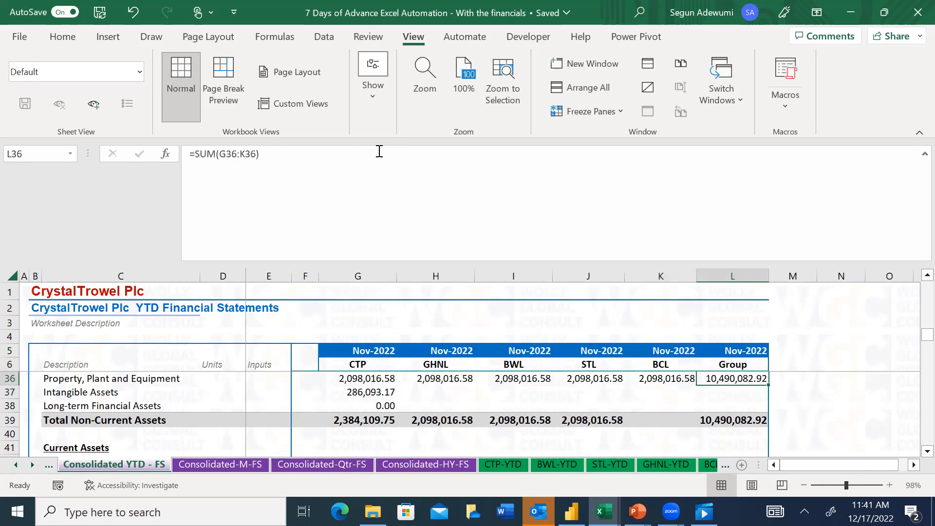
key(Down)
key(Left)
key(Left)
key(Left)
key(Left)
key(Right)
key(Left)
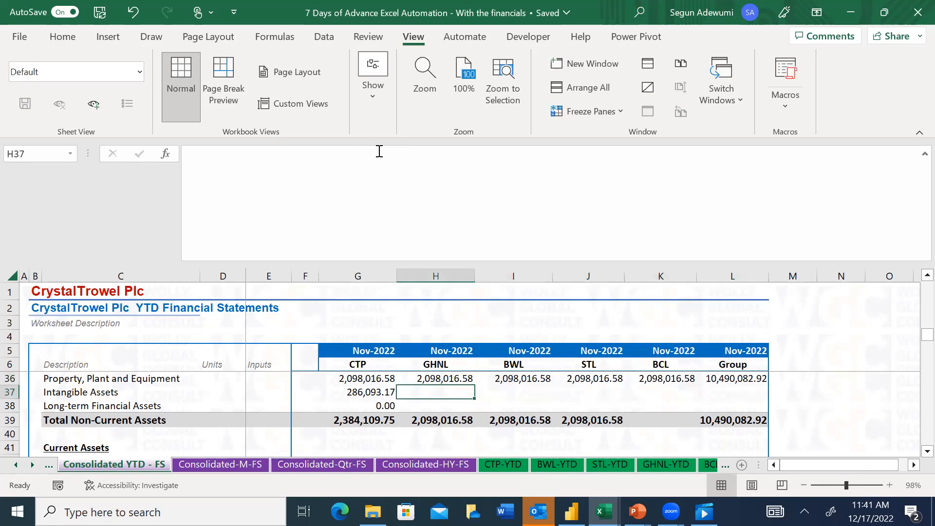
key(Up)
key(shift+Right)
key(shift+Right)
key(shift+Right)
key(ctrl+c)
key(Down)
key(ctrl+v)
key(Down)
key(ctrl+v)
Paste the copied subsidiary LOOKUP formulas into the Current Assets rows from Inventory to Cash and Cash Equivalent, H42:K46
key(Down)
key(Down)
key(Down)
key(Down)
key(Down)
key(Down)
key(Down)
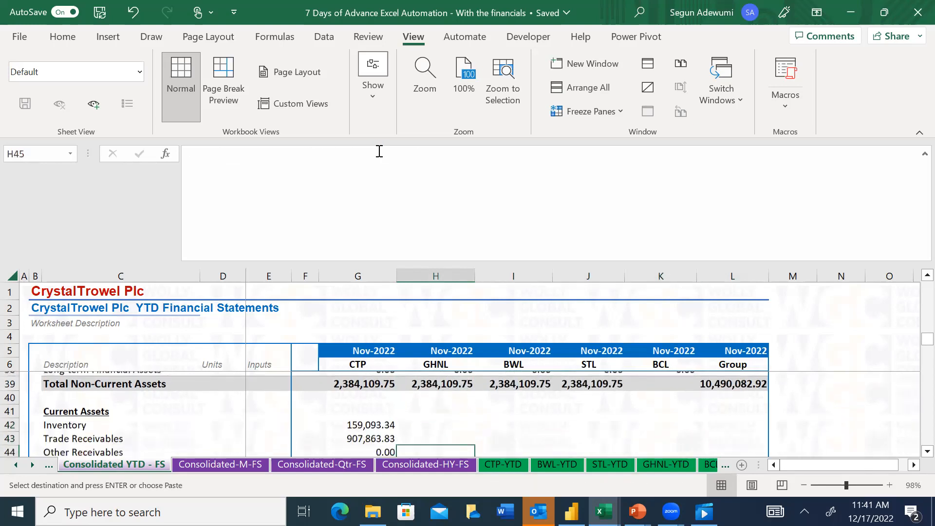
key(Up)
key(Up)
key(shift+Down)
key(shift+Down)
key(shift+Down)
key(shift+Down)
key(shift+Up)
key(shift+Up)
key(ctrl+v)
Paste the copied LOOKUP formulas into the Current Liabilities rows from Trade Payables to Bank Overdraft, H52:K56
key(Down)
key(Down)
key(Down)
key(Down)
key(Down)
key(Down)
key(Down)
key(Down)
key(Down)
key(Down)
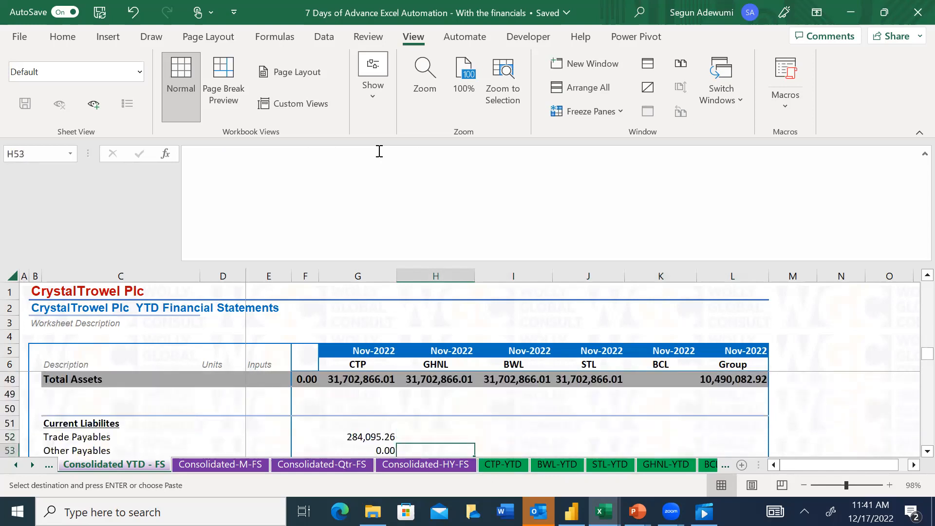
key(shift+Down)
key(shift+Down)
key(shift+Down)
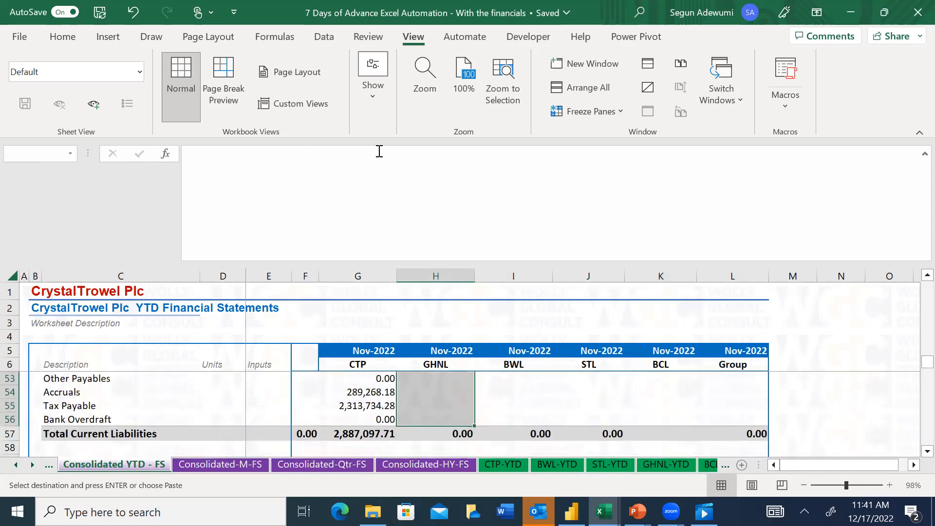
key(ctrl+v)
Paste the copied LOOKUP formulas into the Long-term Loan row, H60:K60
key(Down)
key(Down)
key(Down)
key(Down)
key(Down)
Paste the copied LOOKUP formulas into the Share Capital and Retained Earnings rows, H64:K65
key(Down)
key(Down)
key(Down)
key(Down)
key(Down)
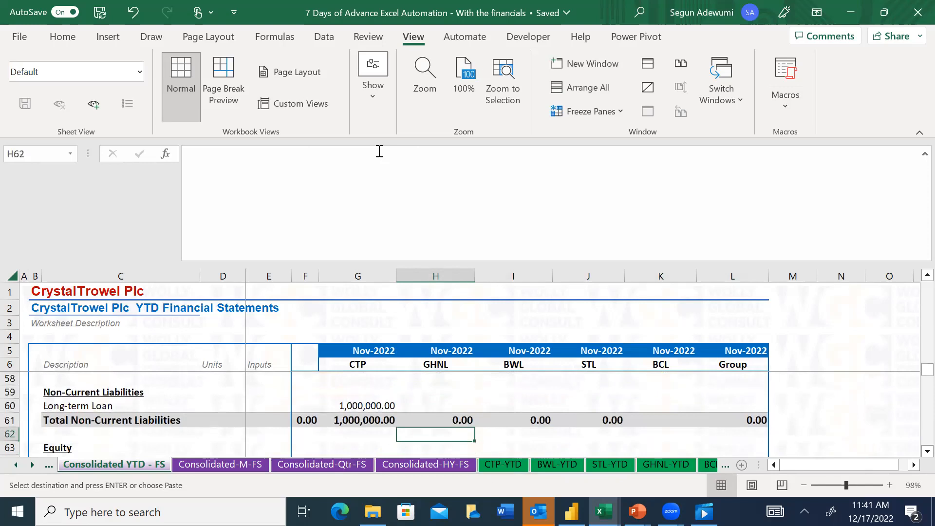
key(ctrl+v)
Review the filled balance sheet rows from the Balance Check back up to Current Assets, checking the BCL and Group columns
key(Down)
key(Down)
key(Down)
key(Down)
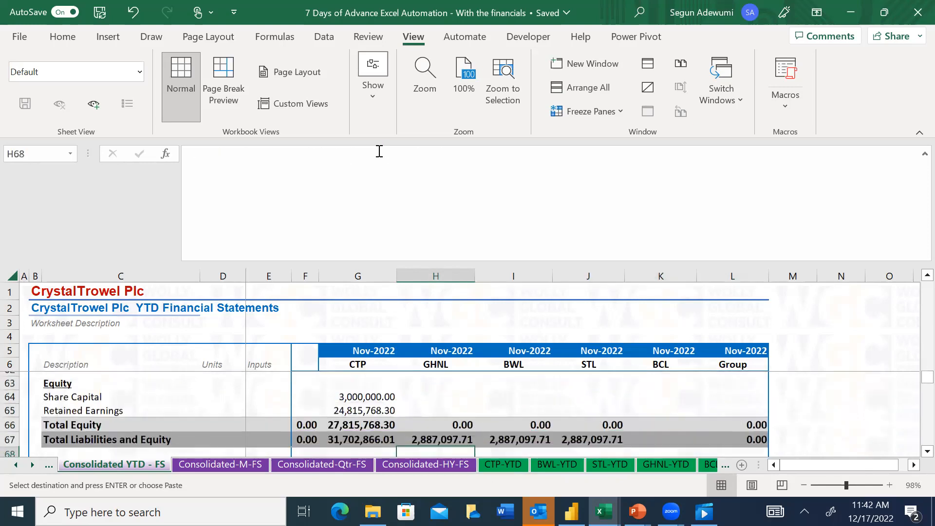
key(ctrl+v)
key(Down)
key(Down)
key(Down)
key(Down)
key(Down)
key(Down)
key(Down)
key(Down)
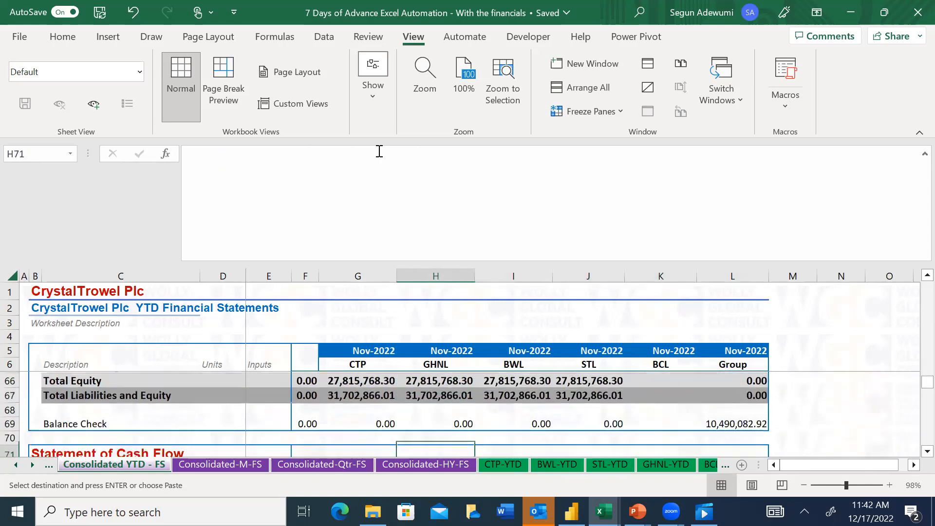
key(Down)
key(Down)
key(Up)
key(Up)
key(Up)
key(Up)
key(Up)
key(Up)
key(Up)
key(Up)
key(Up)
key(Up)
key(Up)
key(Up)
key(Up)
key(Up)
key(Up)
key(Up)
key(Up)
key(Up)
key(Up)
key(Up)
key(Up)
key(Up)
key(Up)
key(Up)
key(Up)
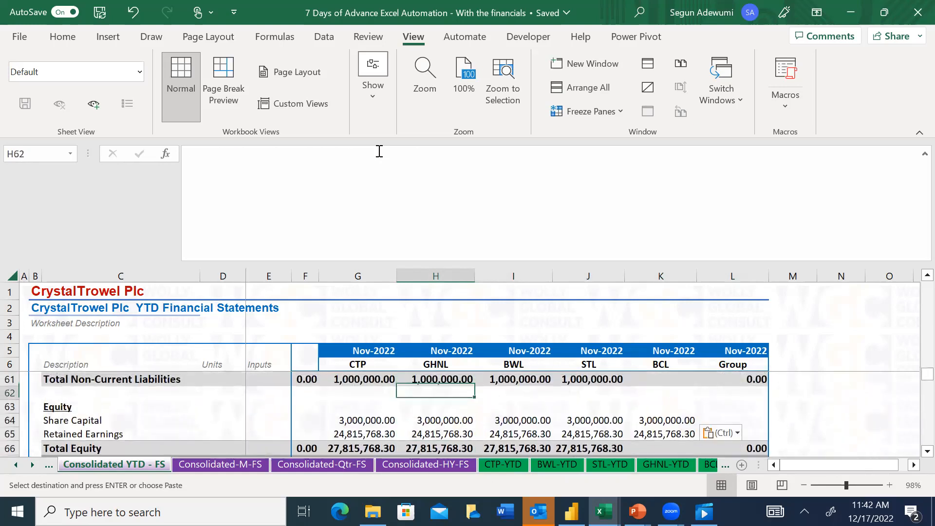
key(Up)
key(Up)
key(Up)
key(Up)
key(Up)
key(Up)
key(Up)
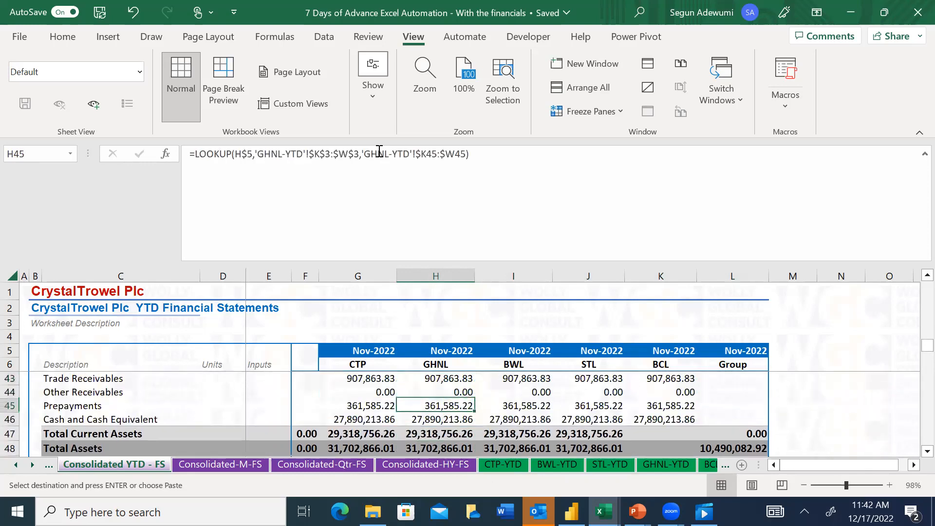
Copy the Total Current Assets and Total Assets formulas from J47:J48 into the BCL cells K47:K48
key(Right)
key(Right)
key(Down)
key(Down)
key(shift+Down)
key(ctrl+q)
key(Right)
key(Escape)
key(shift+Right)
key(shift+Right)
key(Escape)
Fill the Total Non-Current Assets SUM formula from J39 across the BCL and Group cells K39:L39
key(Up)
key(Up)
key(Up)
key(Up)
key(Up)
key(Up)
key(Up)
key(Up)
key(Up)
key(Up)
key(Up)
key(Down)
key(Down)
key(Down)
key(shift+Right)
key(shift+Right)
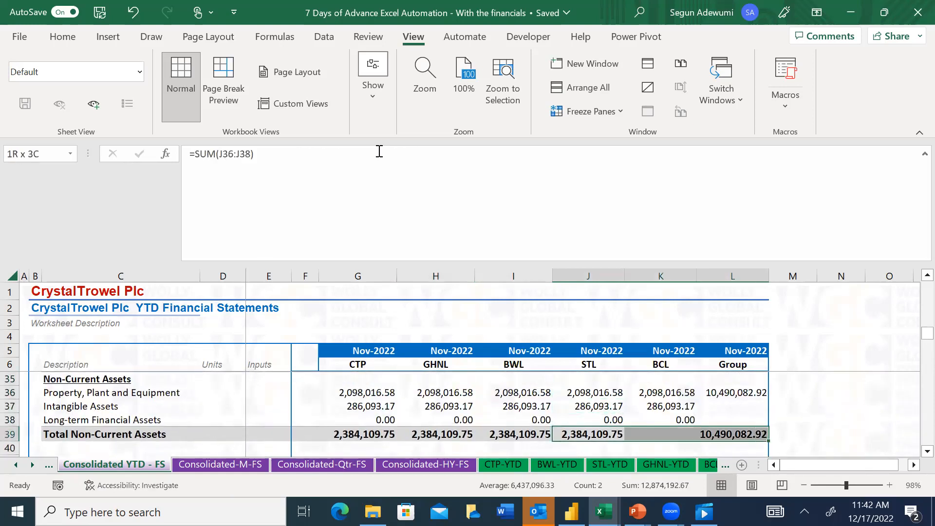
key(ctrl+r)
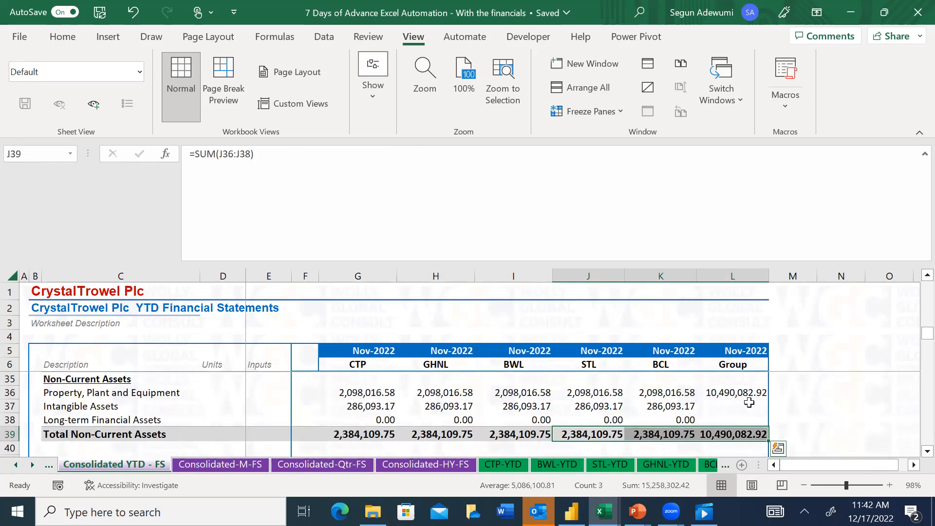
Copy the Group SUM formula from L36 into L37:L38 for Intangible Assets and Long-term Financial Assets
click(747, 395)
key(ctrl+c)
key(Down)
key(ctrl+v)
Paste the Group SUM formula into the Current Assets rows from Inventory to Cash and Cash Equivalent, L42:L46
key(Down)
key(Down)
key(Down)
key(Down)
key(Down)
key(shift+Down)
key(shift+Down)
key(shift+Down)
key(shift+Down)
key(shift+Down)
key(shift+Down)
key(shift+Down)
key(shift+Up)
key(shift+Up)
key(shift+Up)
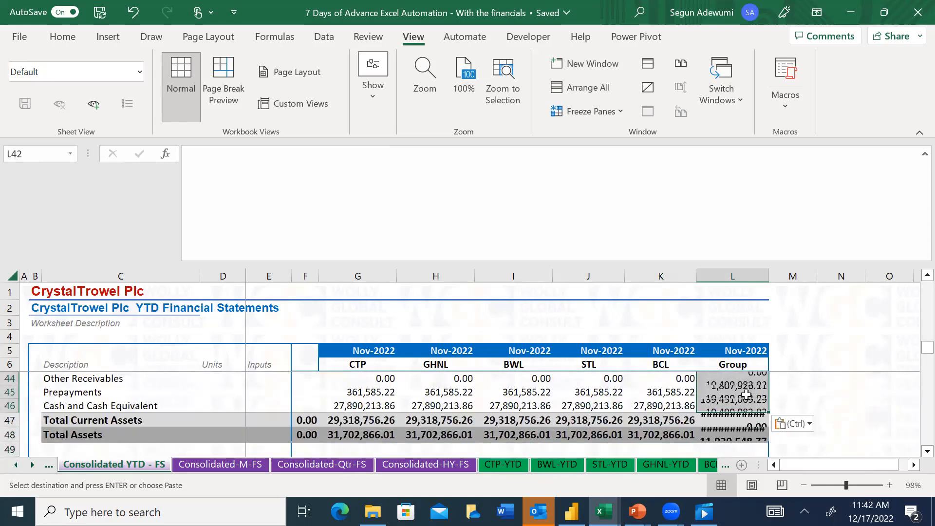
Paste the Group SUM formula into the Current Liabilities rows from Trade Payables to Bank Overdraft, L52:L56
key(Down)
key(Down)
key(Down)
key(Down)
key(Down)
key(Down)
key(Down)
key(Down)
key(Down)
key(Down)
key(shift+Down)
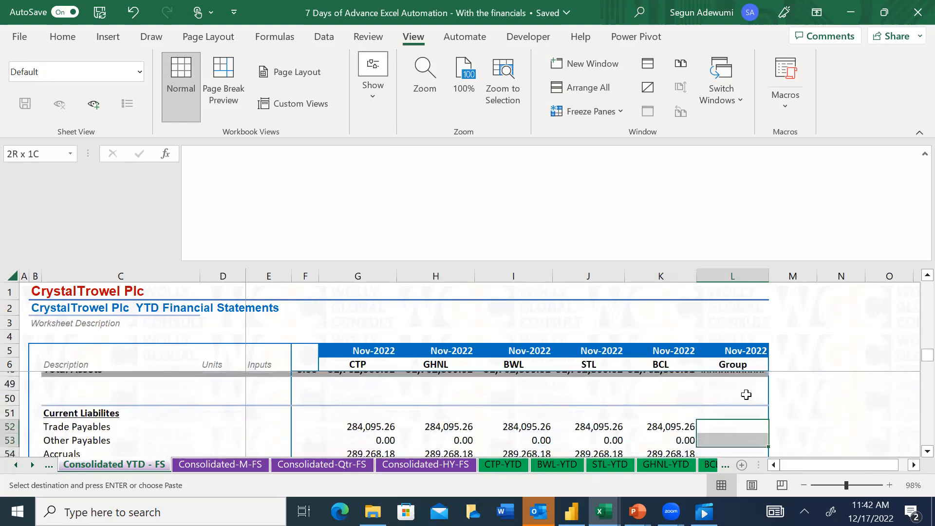
key(shift+Down)
key(shift+Down)
key(shift+Down)
Paste the Group SUM formula into the Long-term Loan cell L60
key(Down)
key(Down)
key(Down)
key(Down)
key(Down)
key(Down)
key(Down)
key(Down)
key(Down)
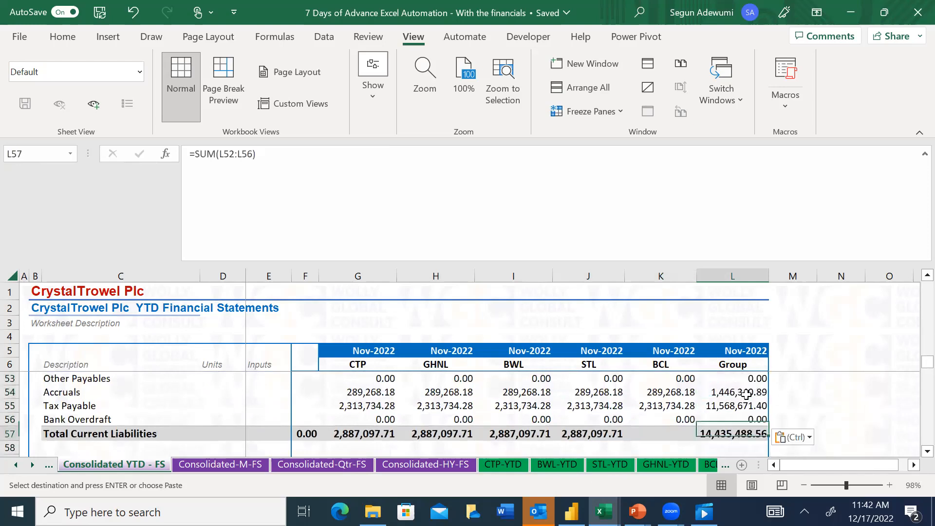
key(ctrl+v)
Paste the Group SUM formula into the Share Capital and Retained Earnings cells L64:L65 and end the copy mode
key(Down)
key(Down)
key(Down)
key(Down)
key(Down)
key(Down)
key(Down)
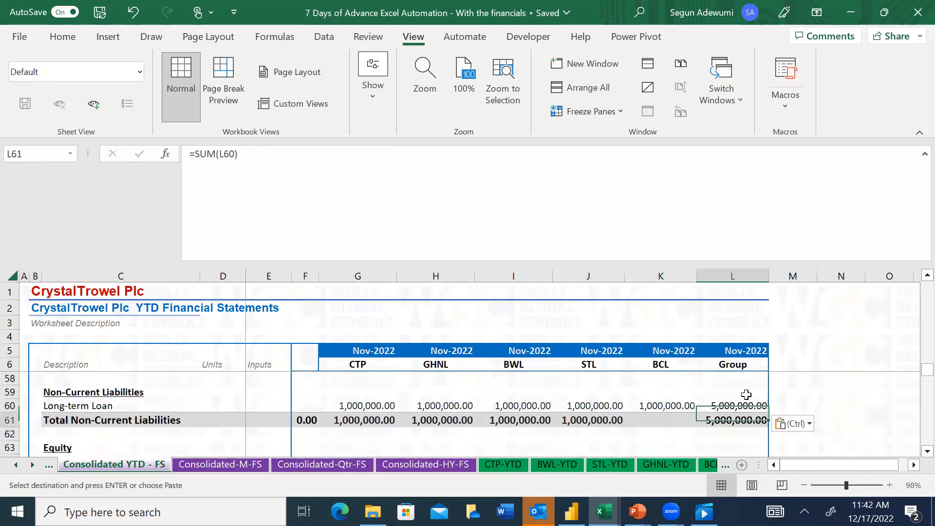
key(ctrl+v)
key(Down)
key(Down)
key(Down)
key(Down)
key(Down)
key(Down)
key(Down)
key(Down)
key(Down)
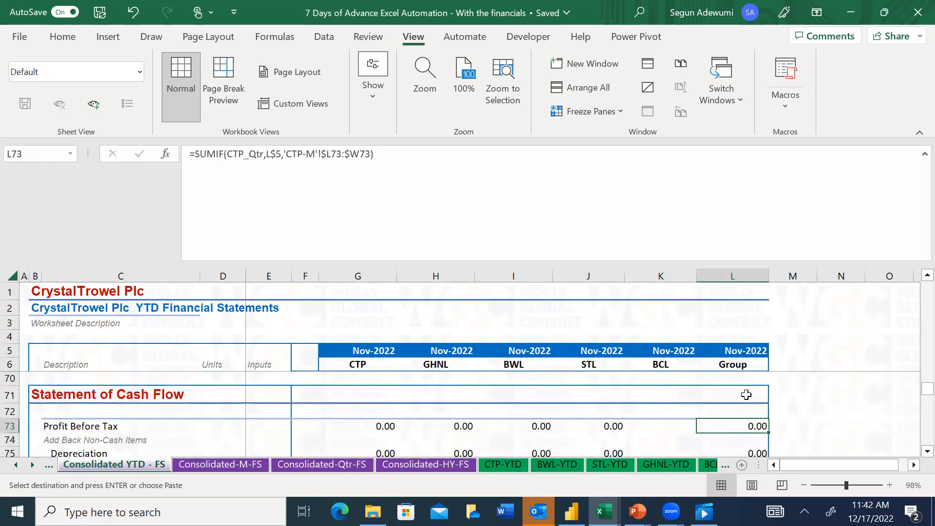
key(Up)
key(Up)
key(Up)
key(Up)
key(Up)
key(Up)
key(Up)
key(Up)
key(Up)
key(Up)
key(Up)
key(Escape)
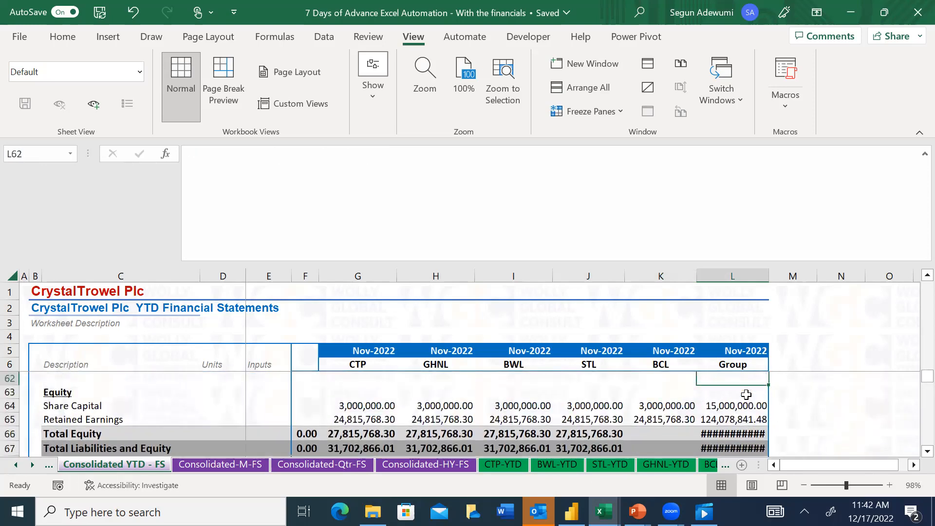
Copy the Total Equity and Total Liabilities and Equity formulas from J66:J67 into the BCL cells K66:K67
key(Left)
key(Down)
key(Down)
key(Down)
key(Down)
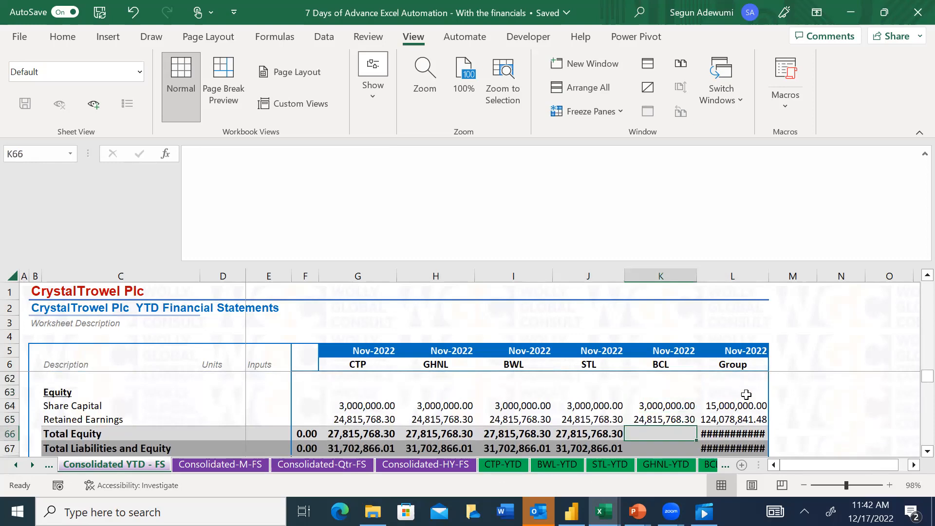
key(Left)
key(shift+Down)
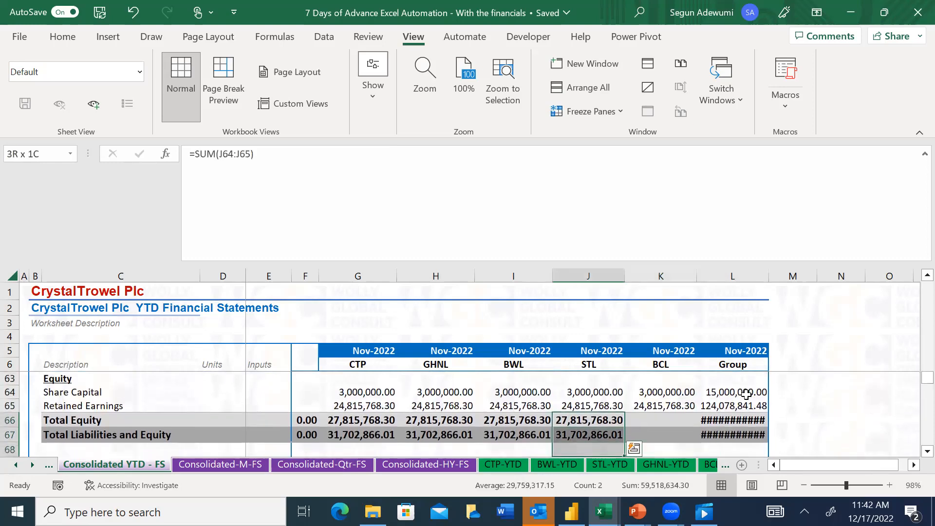
key(ctrl+c)
key(Right)
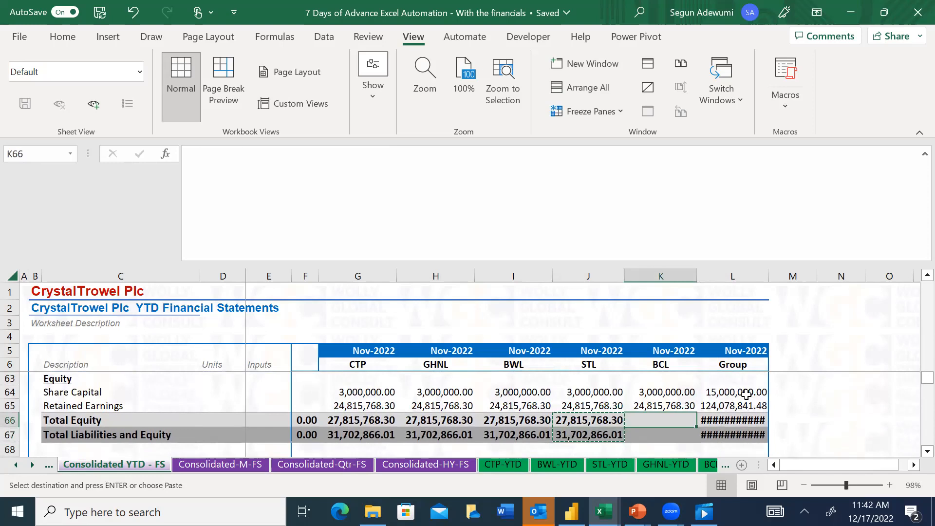
key(ctrl+v)
key(Escape)
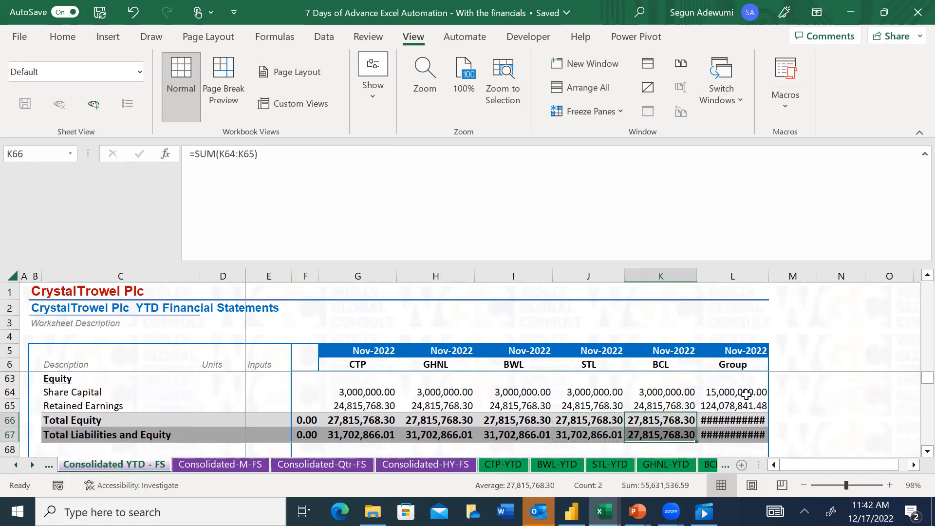
Fill the Balance Check formula from J69 across the BCL and Group cells K69:L69
key(Down)
key(Down)
key(Down)
key(Down)
key(Down)
key(Down)
key(Down)
key(Down)
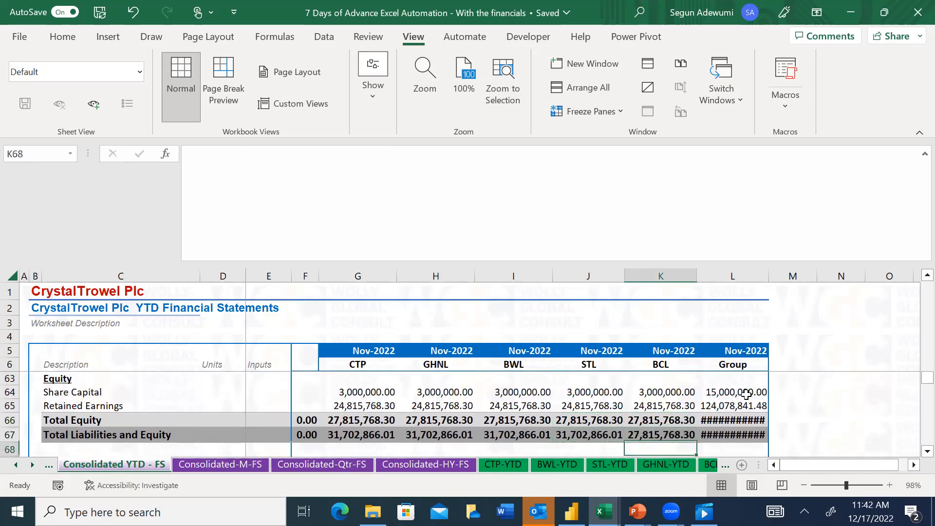
key(Up)
key(Up)
key(Up)
key(Up)
key(Up)
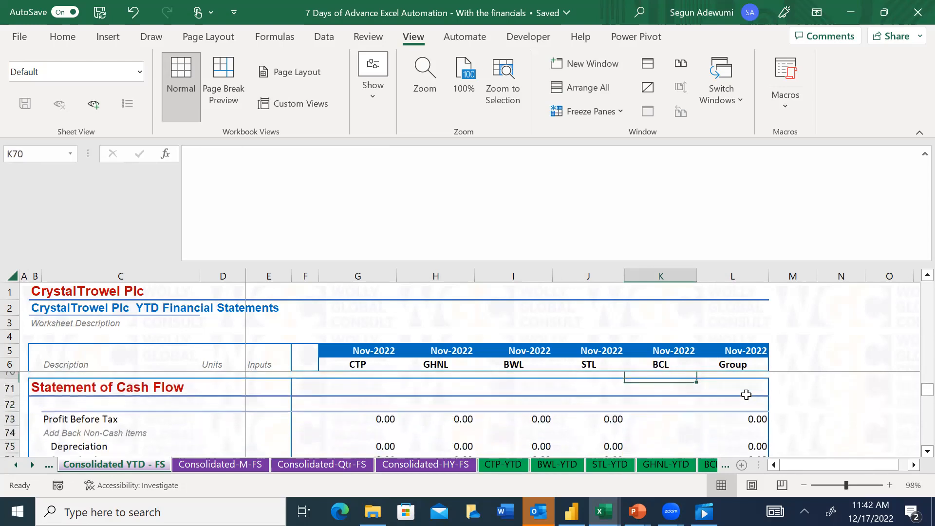
key(Left)
key(shift+Right)
key(shift+Right)
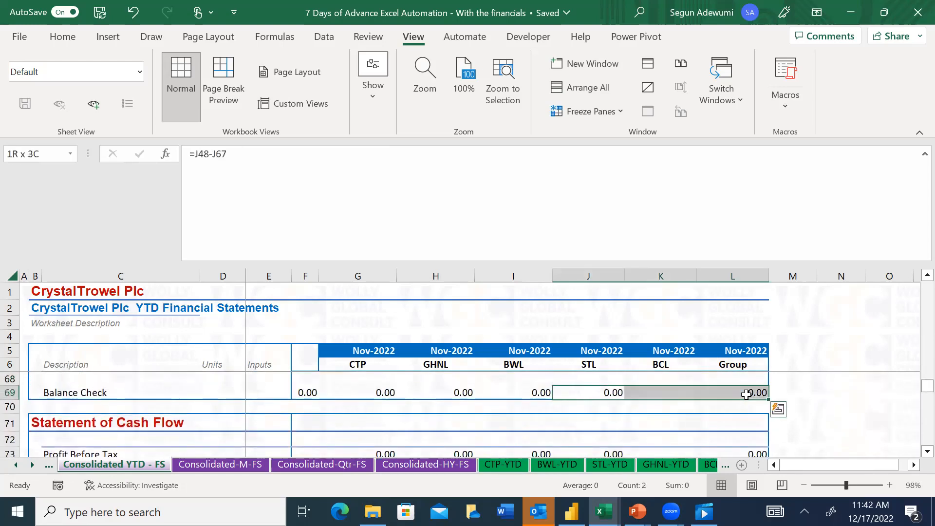
key(Down)
key(Down)
key(Down)
key(Down)
key(Down)
key(Down)
key(Down)
key(Down)
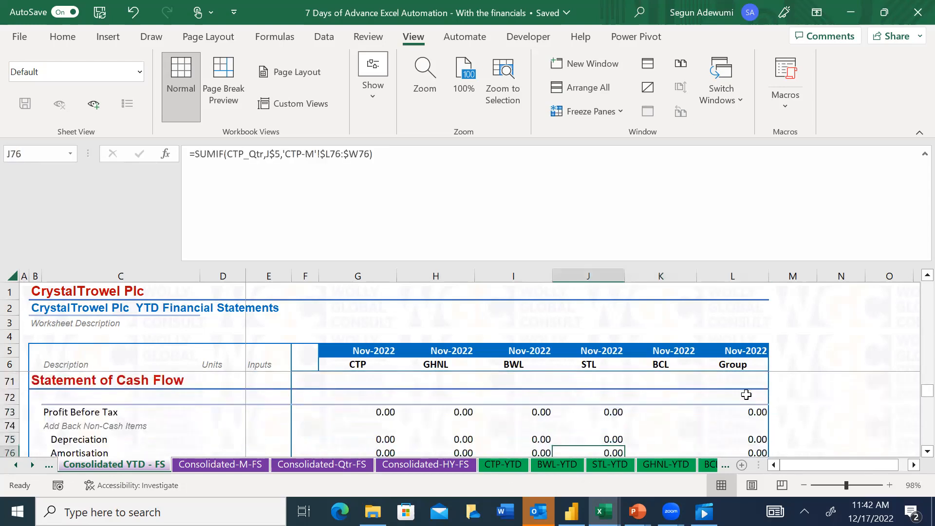
Review the consolidated YTD statements from the cash flow lines back up through the balance check and equity to the tax and earnings lines
key(Up)
key(Up)
key(Up)
key(Up)
key(shift+Down)
key(shift+Down)
key(shift+Down)
key(shift+Down)
key(shift+Down)
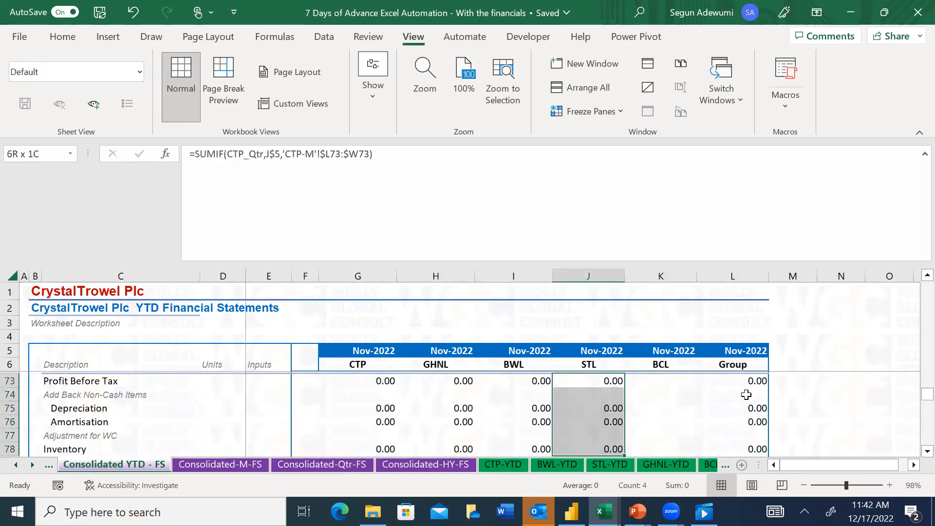
key(Left)
key(Left)
key(Left)
key(Left)
key(Up)
key(Up)
key(Up)
key(Up)
key(Up)
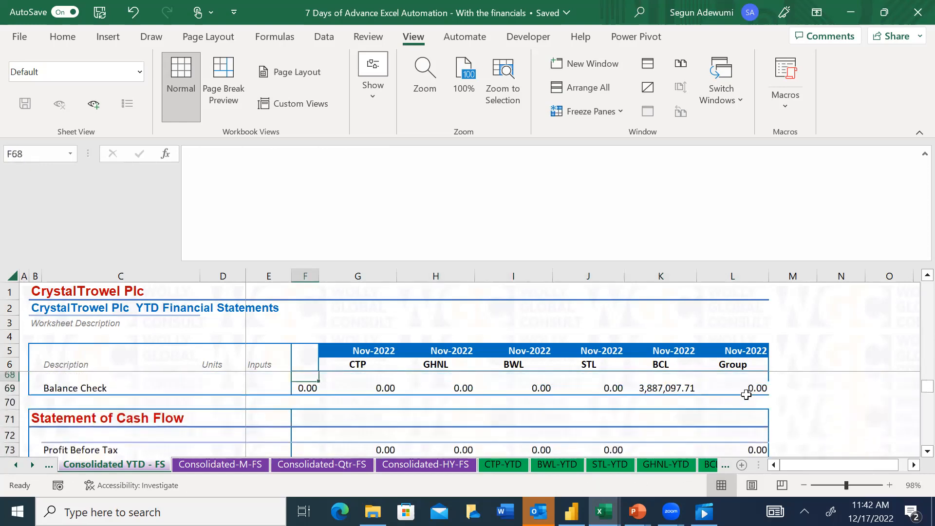
key(Up)
key(Up)
key(Up)
key(Up)
key(Up)
key(Up)
key(Up)
key(Up)
key(Up)
key(Up)
key(Up)
key(Up)
key(Up)
key(Up)
key(Up)
key(Up)
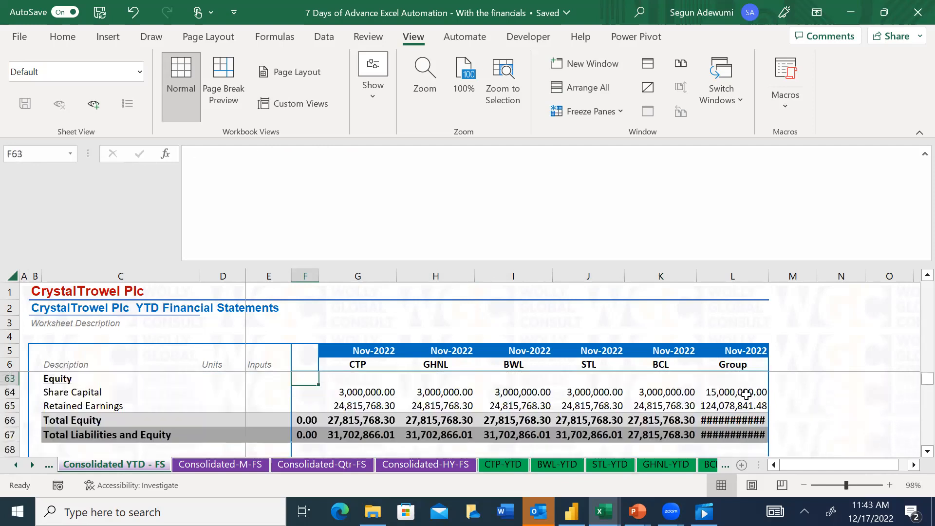
key(Up)
key(Up)
key(Up)
key(Up)
key(Up)
key(Up)
key(Up)
key(Up)
key(Up)
key(Up)
key(Up)
key(Up)
key(Up)
key(Up)
key(Up)
key(Up)
key(Up)
key(Up)
key(Up)
key(Up)
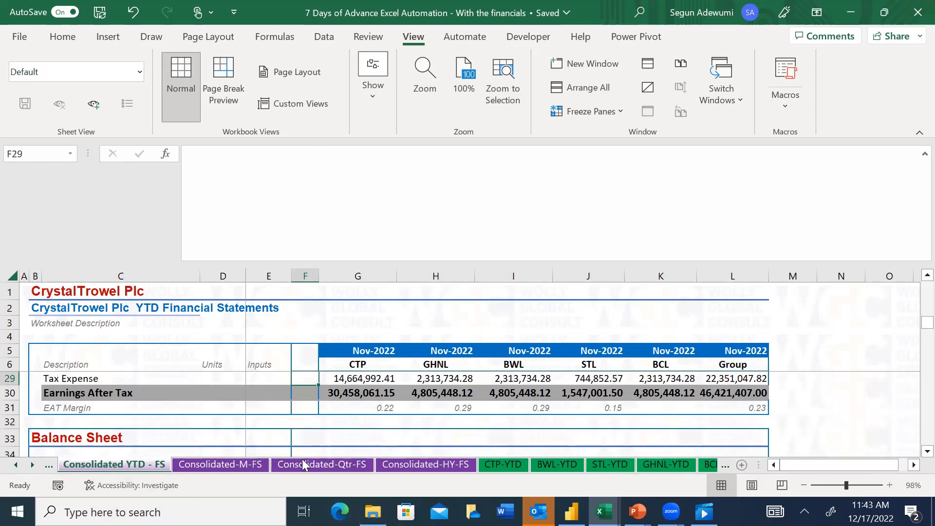
Look over the Consolidated-M-FS, Consolidated-Qtr-FS and Consolidated-HY-FS sheets
click(222, 467)
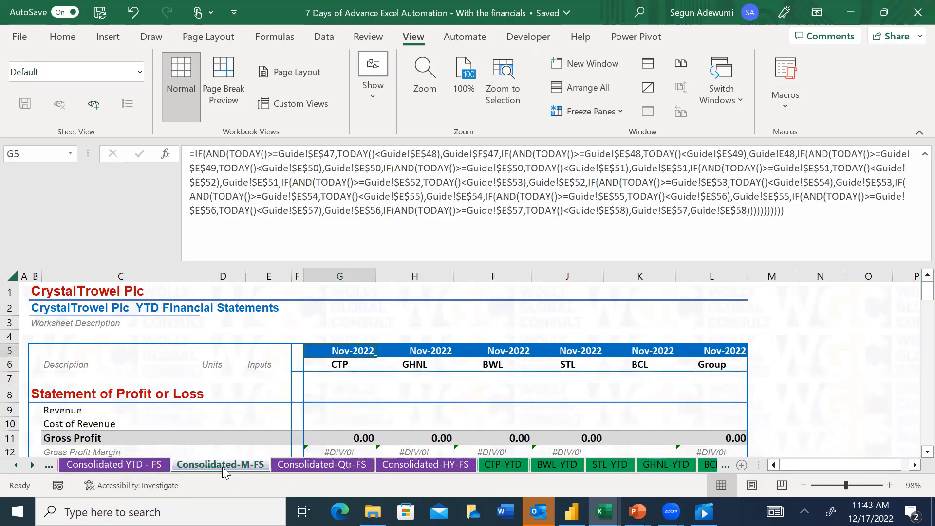
click(334, 467)
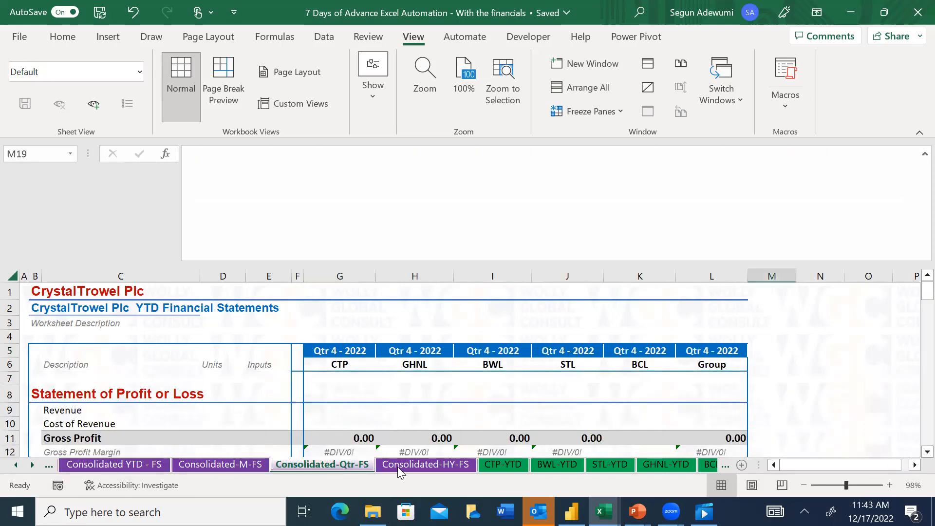
click(442, 465)
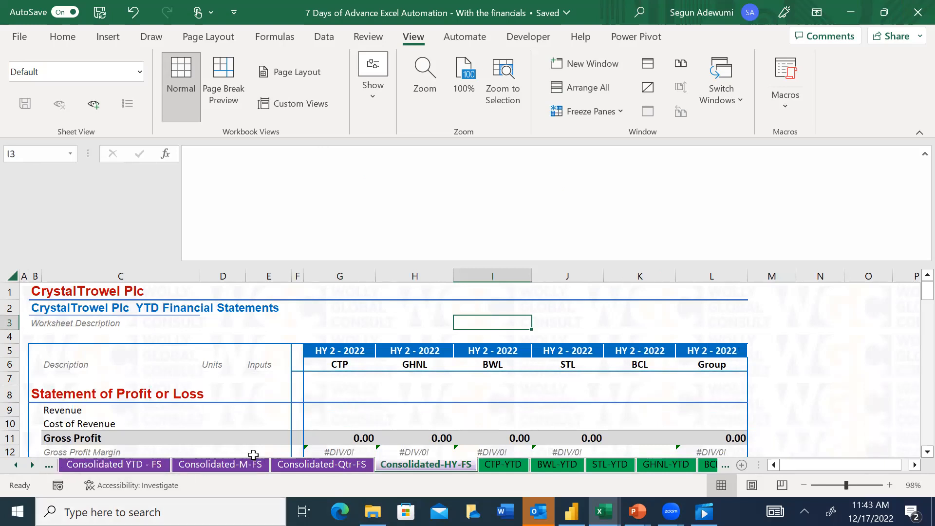
Clear the two period headers and the % Change header in D8:F8 of the M-Fin Sum sheet
click(33, 466)
click(32, 465)
click(33, 465)
click(32, 466)
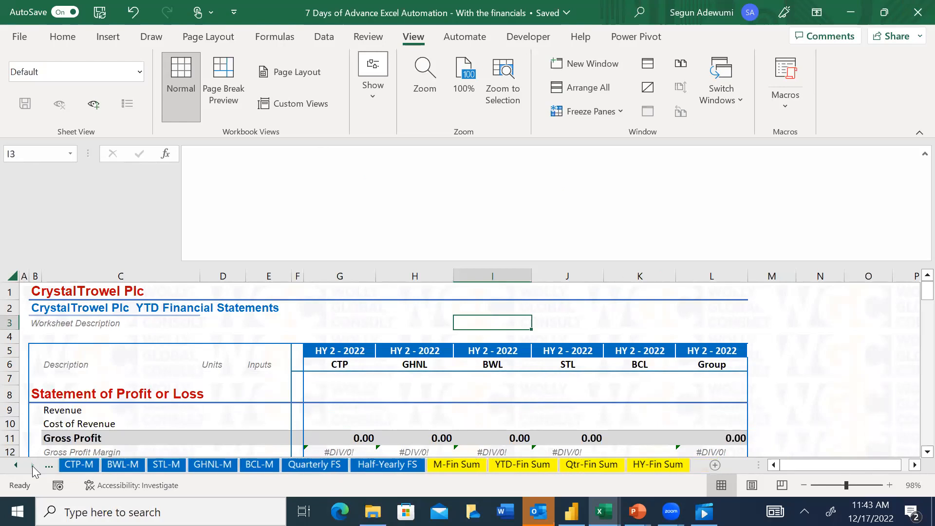
click(450, 463)
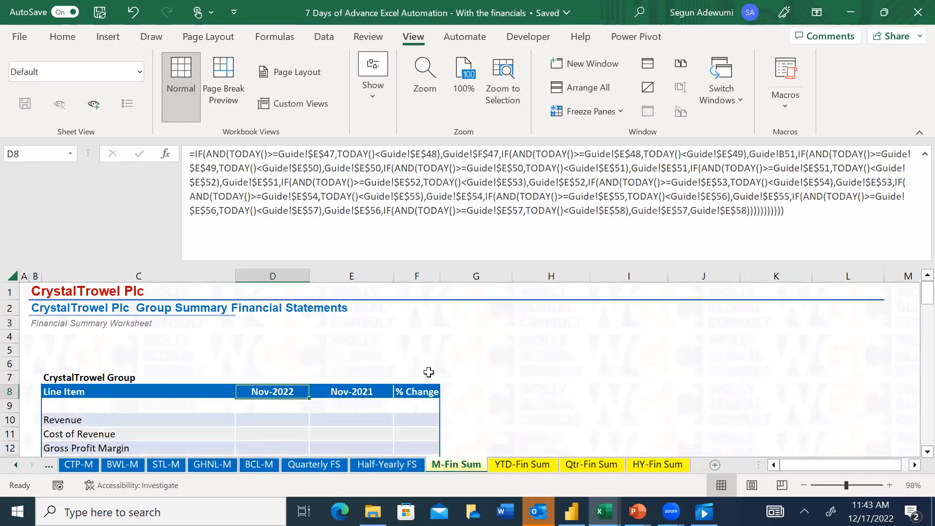
key(shift+Right)
key(shift+Right)
key(shift+Right)
key(Delete)
key(Down)
key(shift+Right)
key(Down)
key(Down)
key(Up)
key(Up)
key(Up)
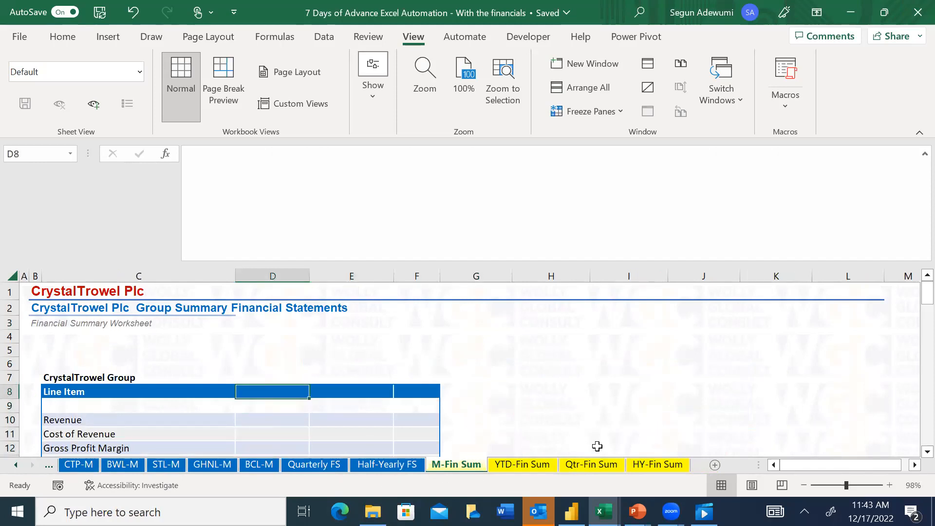
Try to copy the period header G5 from Consolidated YTD - FS with a normal paste into D8 of M-Fin Sum
click(17, 464)
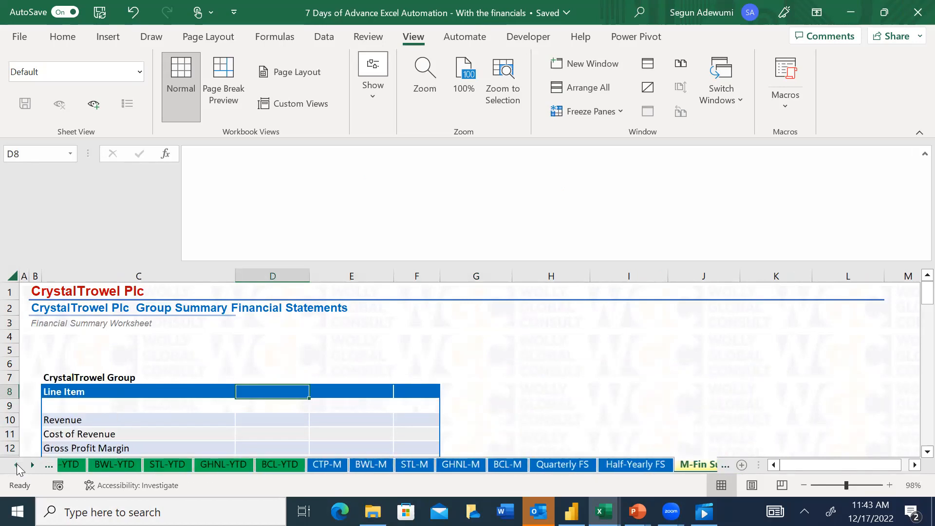
click(278, 467)
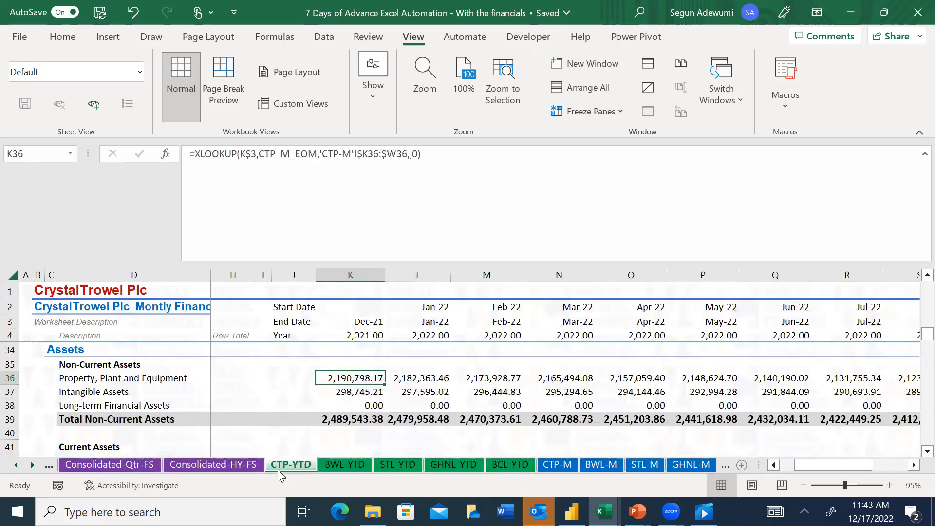
click(17, 464)
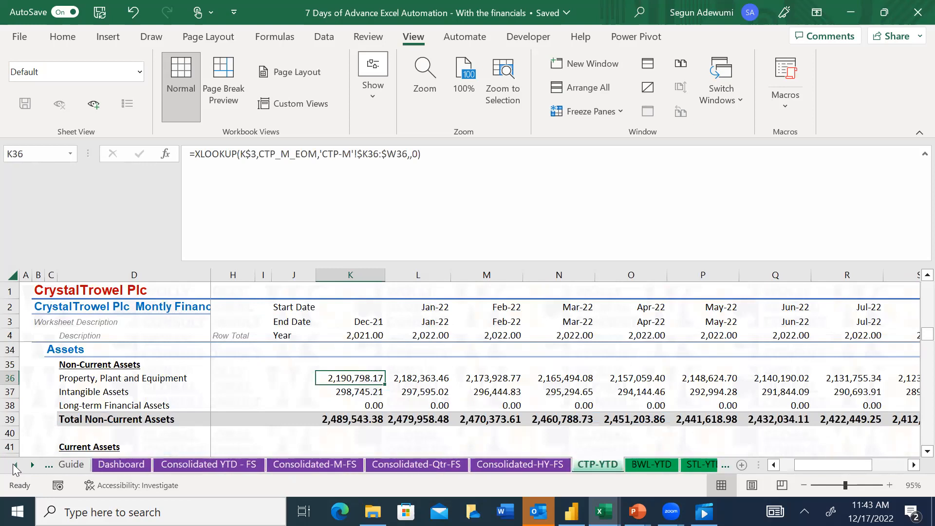
click(184, 465)
click(378, 345)
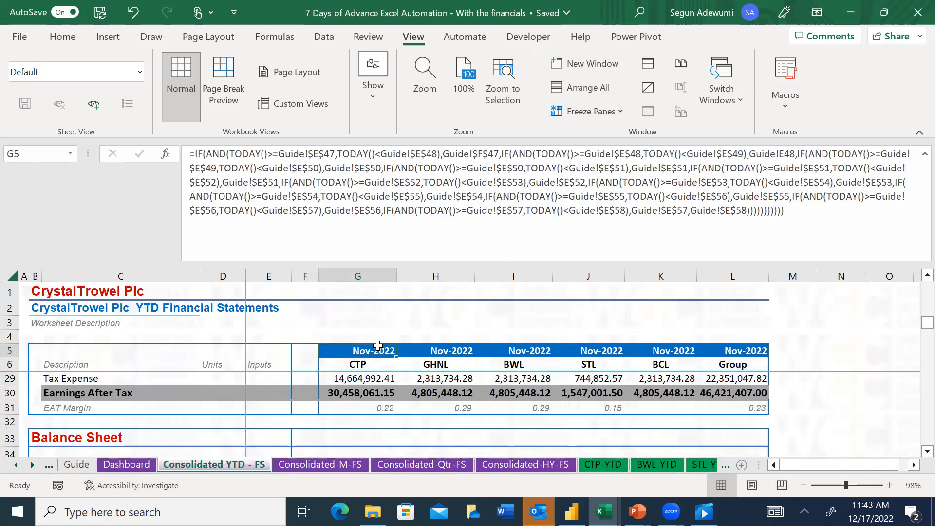
key(ctrl+c)
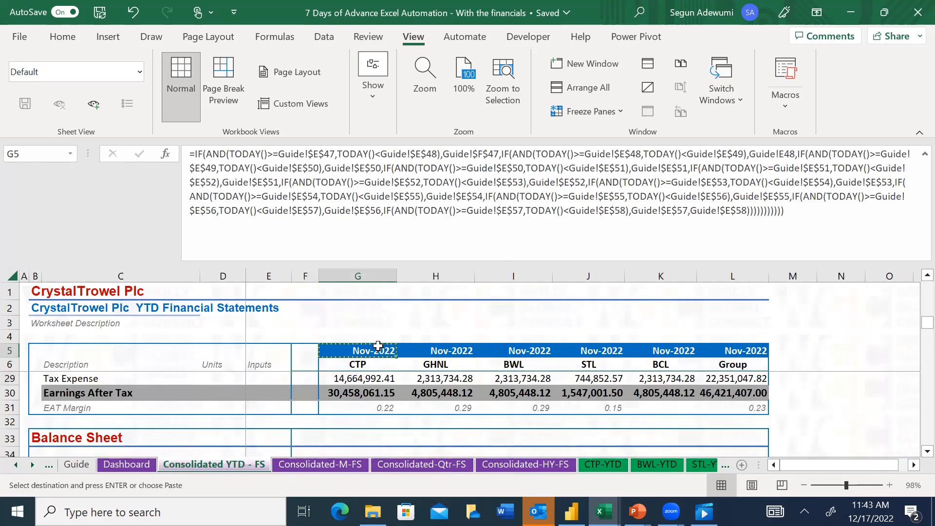
click(32, 465)
click(32, 465)
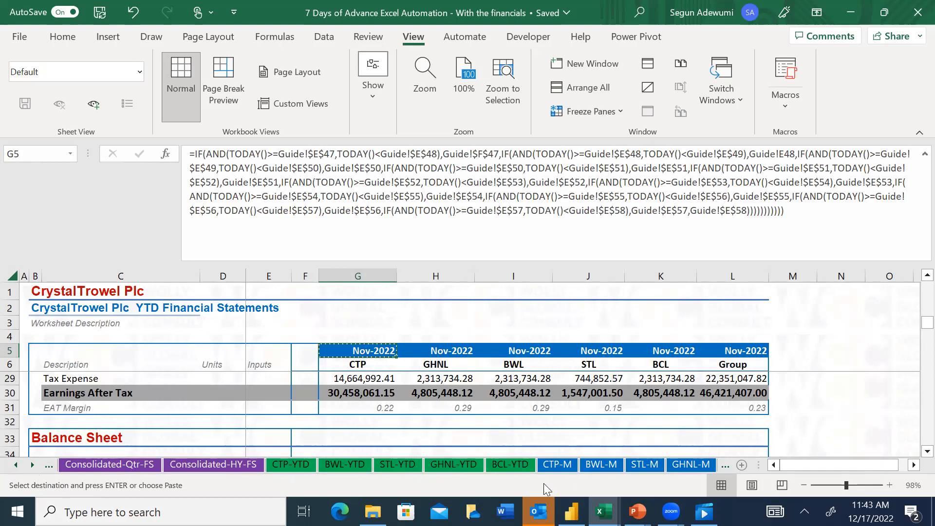
click(37, 466)
click(37, 466)
click(37, 466)
click(37, 466)
click(440, 468)
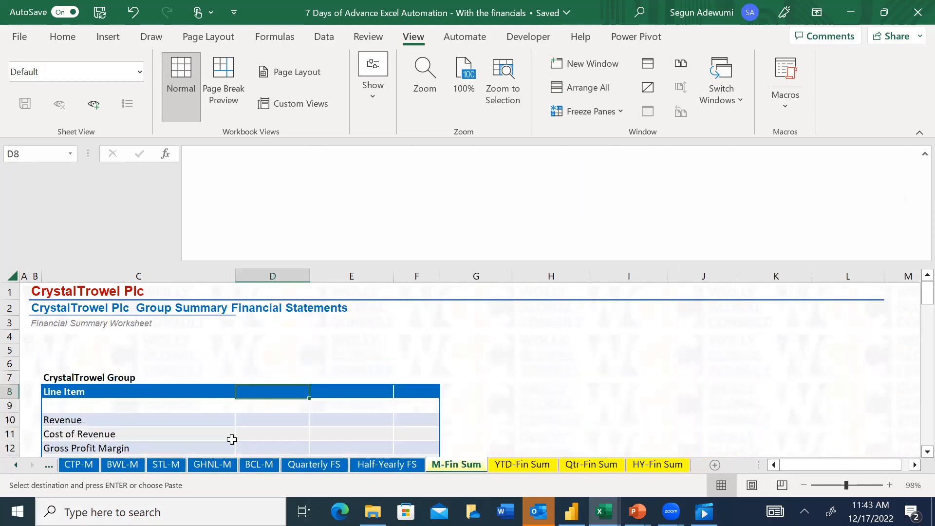
key(ctrl+v)
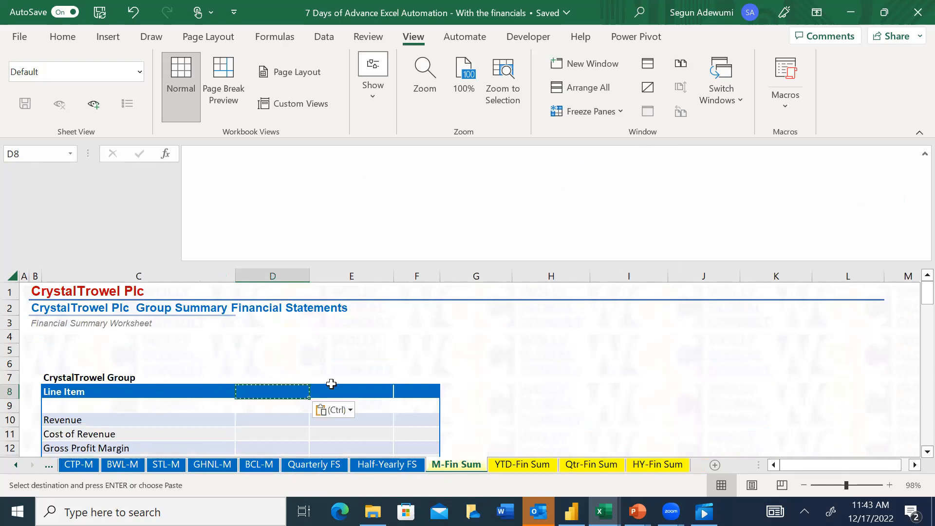
key(Escape)
Copy the period header formula in G5 of the Consolidated YTD - FS sheet
click(16, 466)
click(15, 465)
click(16, 466)
click(16, 466)
click(15, 466)
click(15, 465)
click(16, 466)
click(169, 469)
key(ctrl+c)
Paste only the copied formula into header cell D8 of the M-Fin Sum sheet using Paste Special Formulas
click(31, 470)
click(31, 470)
click(32, 470)
click(31, 469)
click(31, 470)
click(31, 469)
click(31, 470)
click(31, 470)
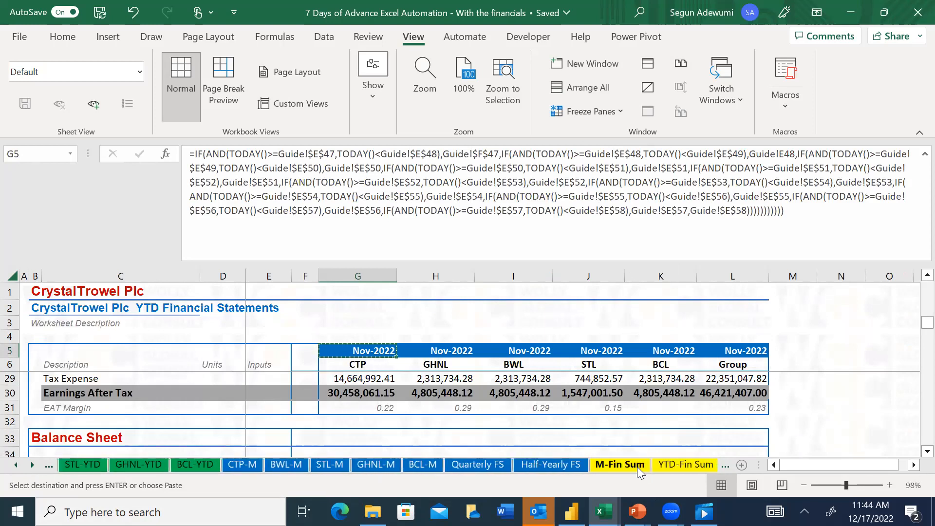
click(637, 467)
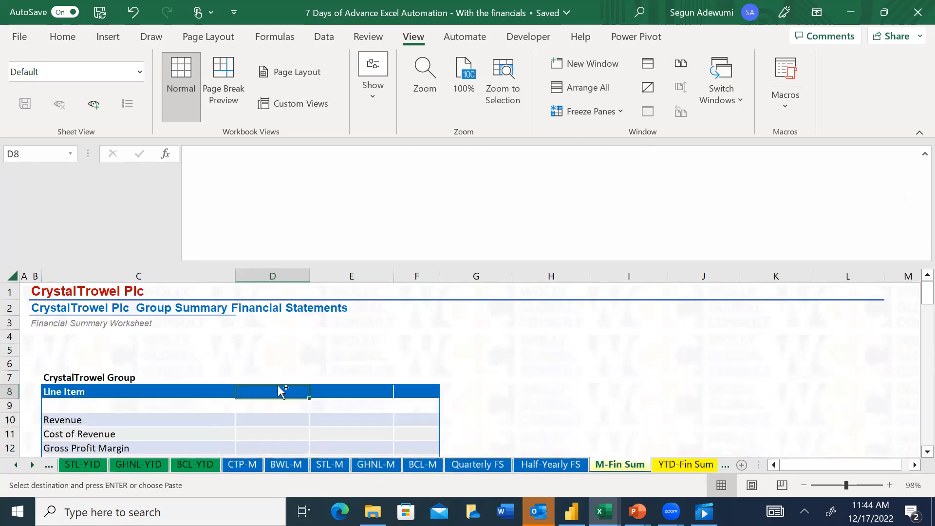
key(ctrl+alt+v)
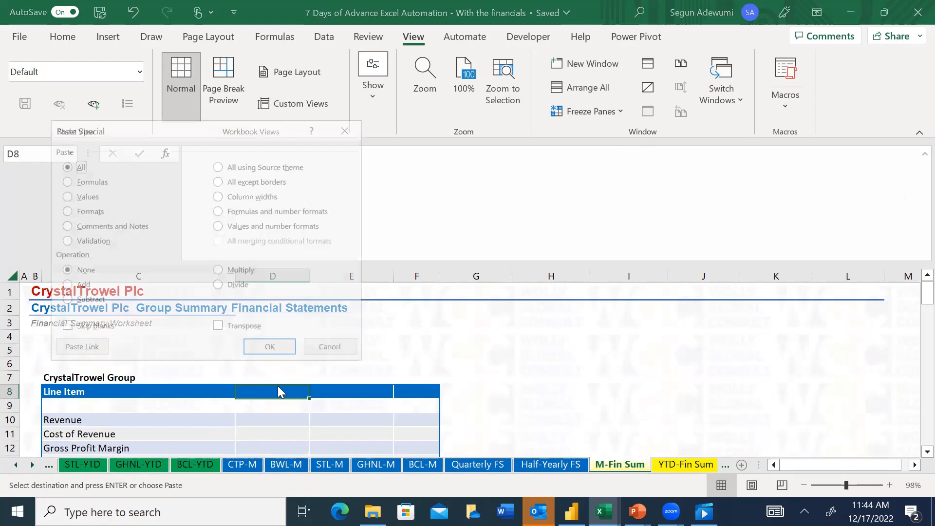
key(f)
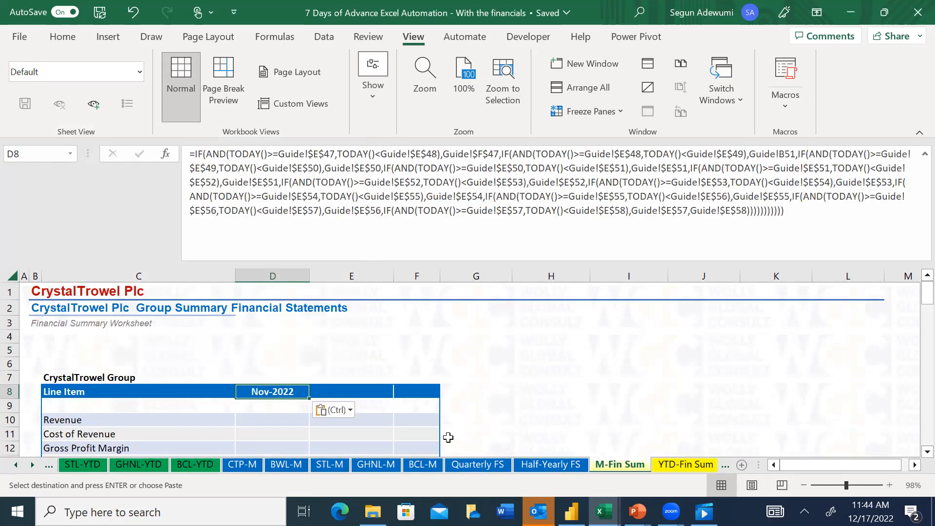
Enter the formula =EOMONTH(D8,12) in header cell E8 of the CrystalTrowel Group table
click(368, 397)
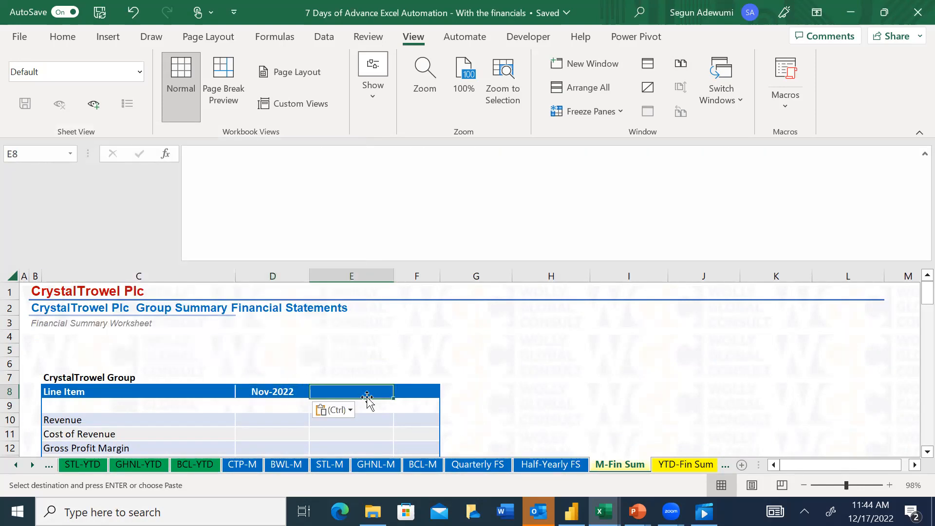
click(270, 392)
click(343, 388)
text(=eo)
key(Tab)
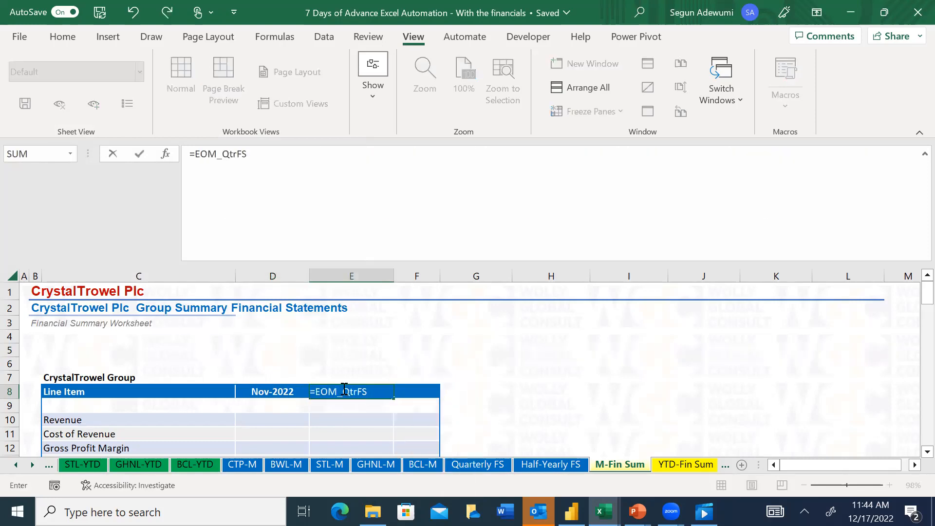
key(BackSpace)
key(BackSpace)
key(BackSpace)
key(BackSpace)
key(BackSpace)
key(BackSpace)
key(BackSpace)
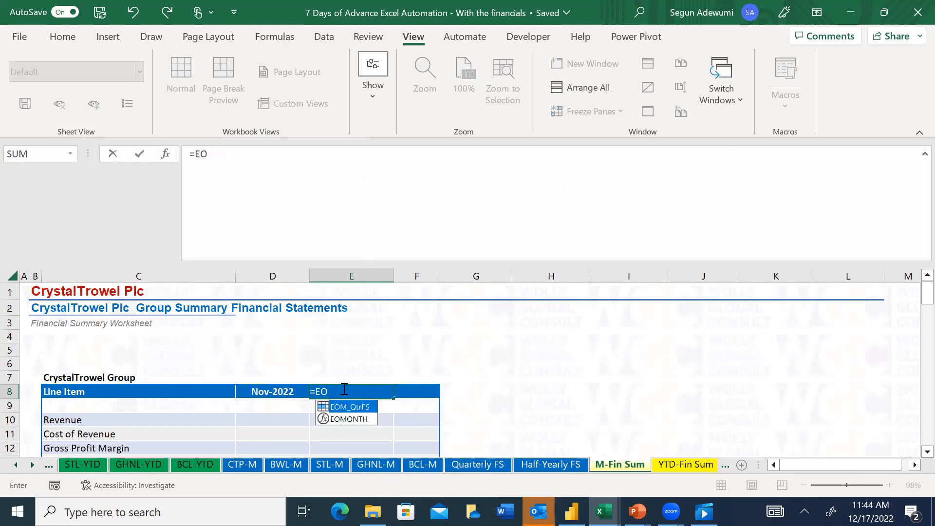
key(Down)
key(Tab)
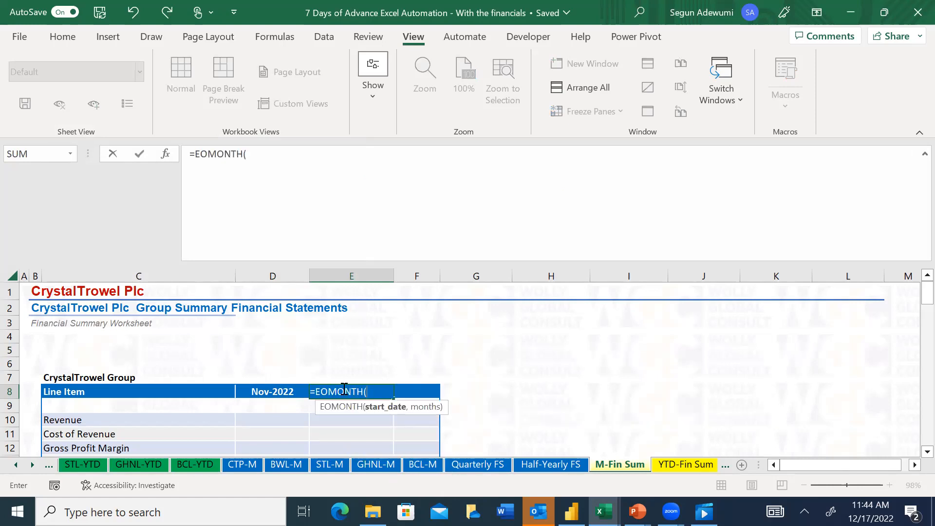
click(278, 388)
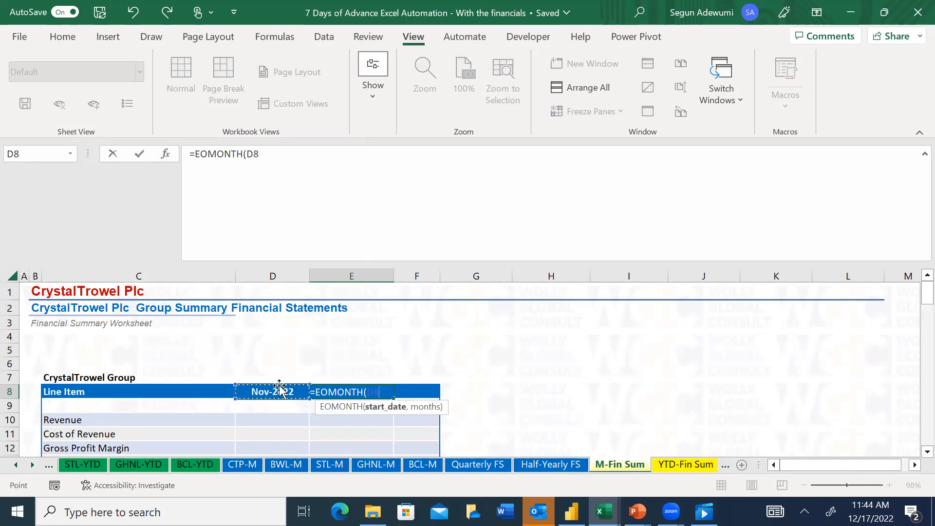
text(,12)
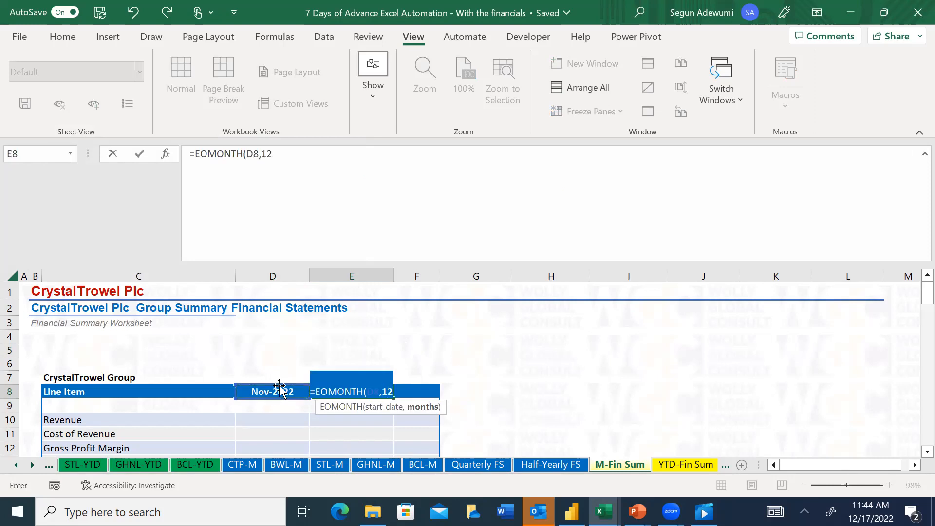
text())
key(Return)
key(Up)
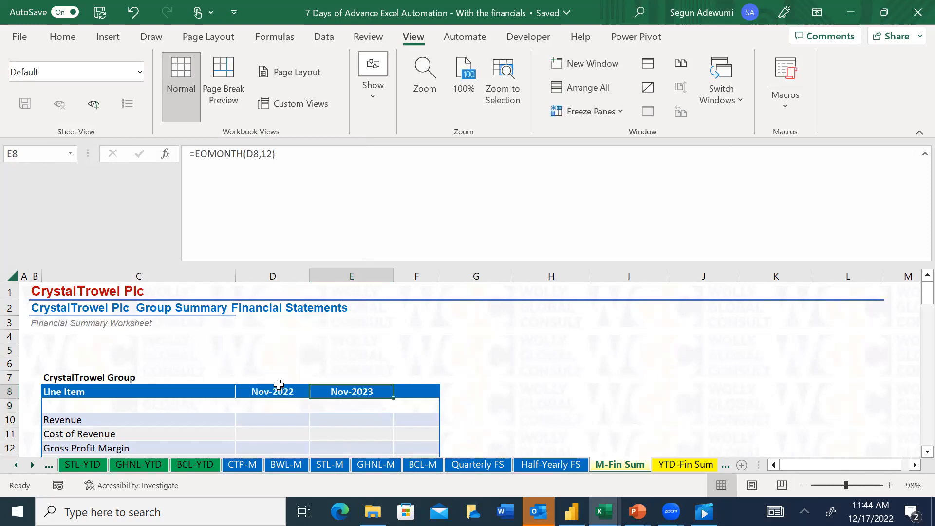
Correct the months argument in E8 so the formula reads =EOMONTH(D8,-12)
click(261, 155)
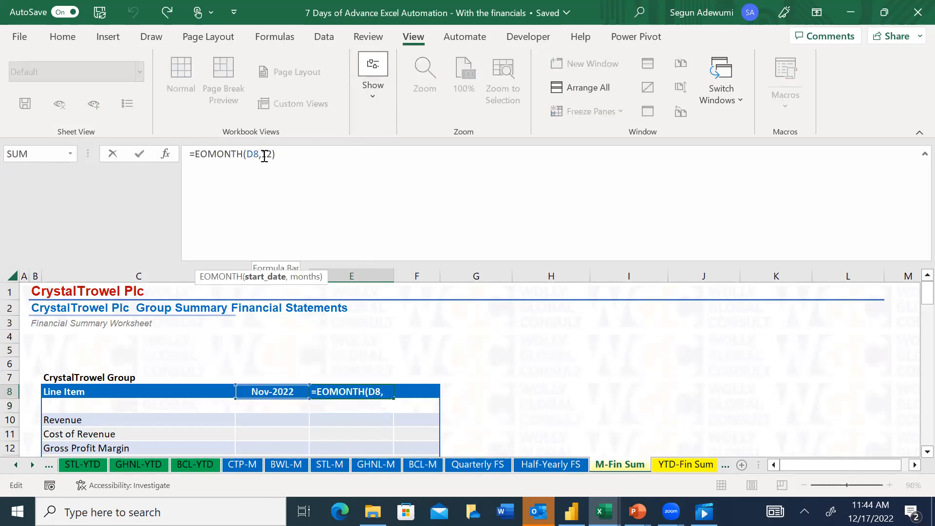
click(265, 155)
text(-)
key(Return)
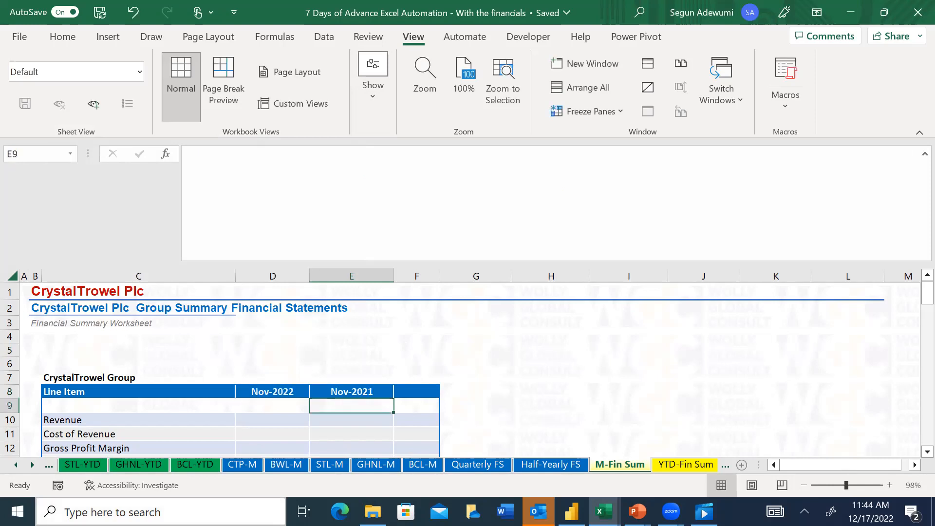
key(Up)
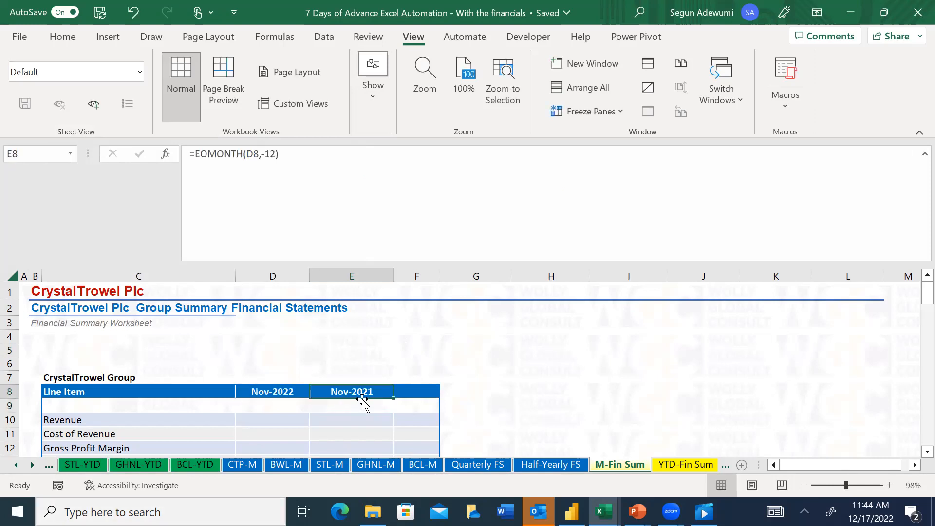
Enter the header % Change in F8 of the CrystalTrowel Group summary table
click(411, 392)
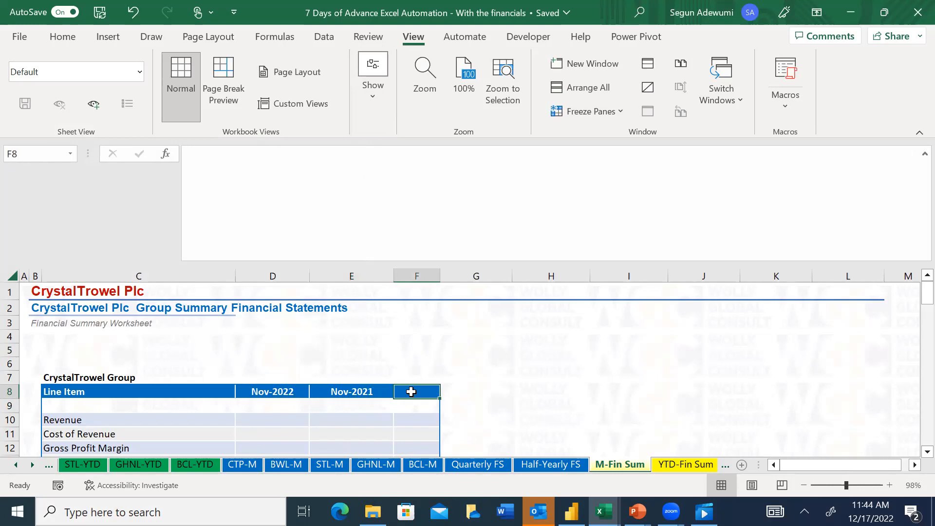
text(% Change3)
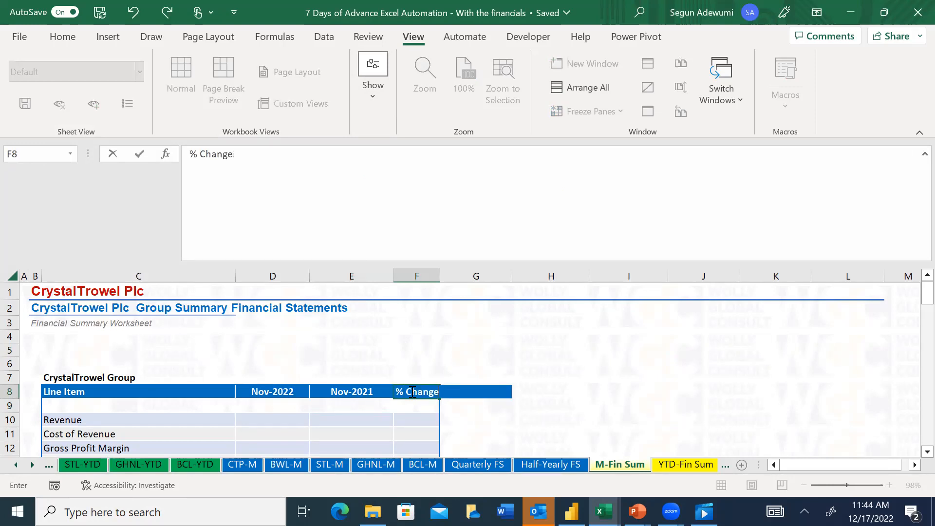
key(Return)
key(Down)
key(Down)
key(Down)
key(Down)
key(Down)
key(Down)
key(Down)
key(Down)
key(Down)
key(Down)
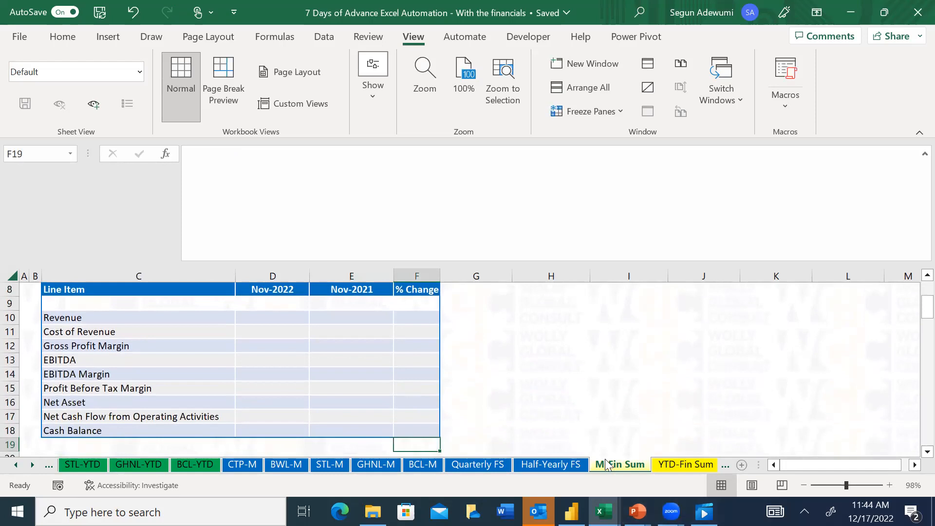
click(684, 467)
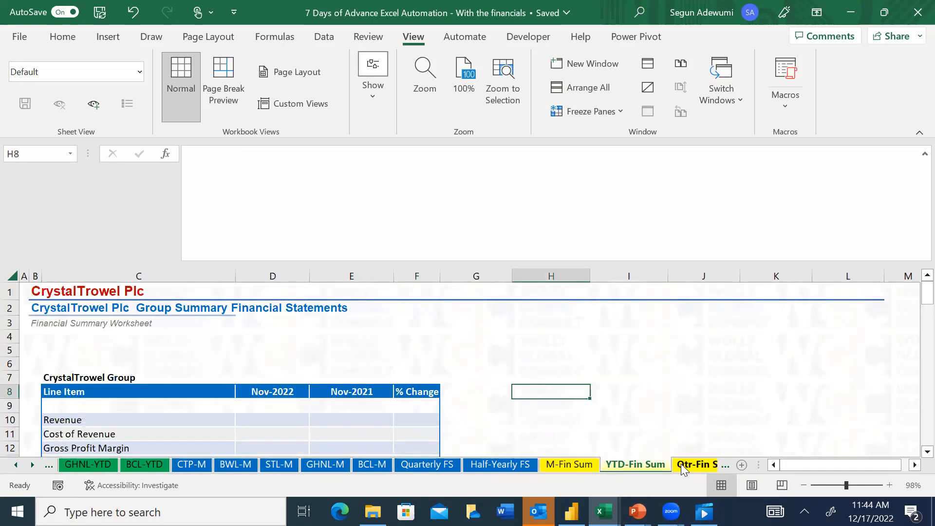
click(552, 465)
click(262, 315)
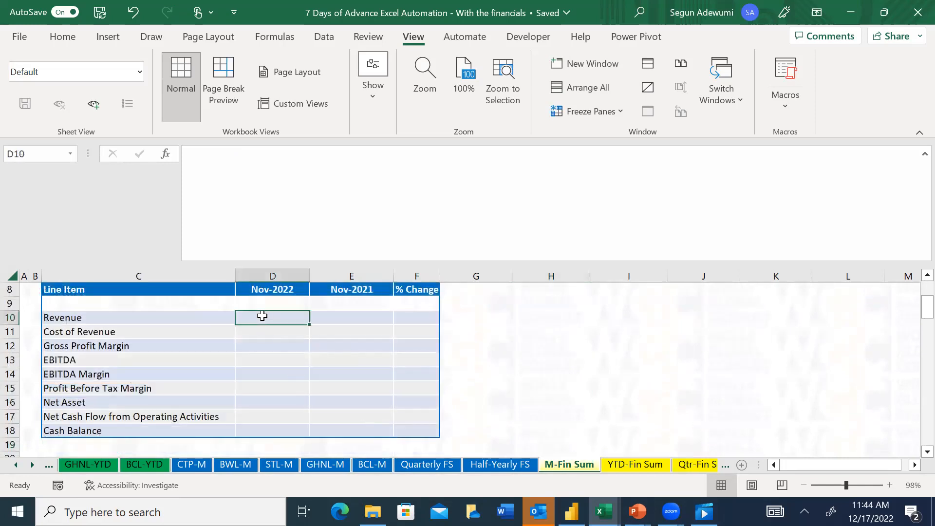
text(=)
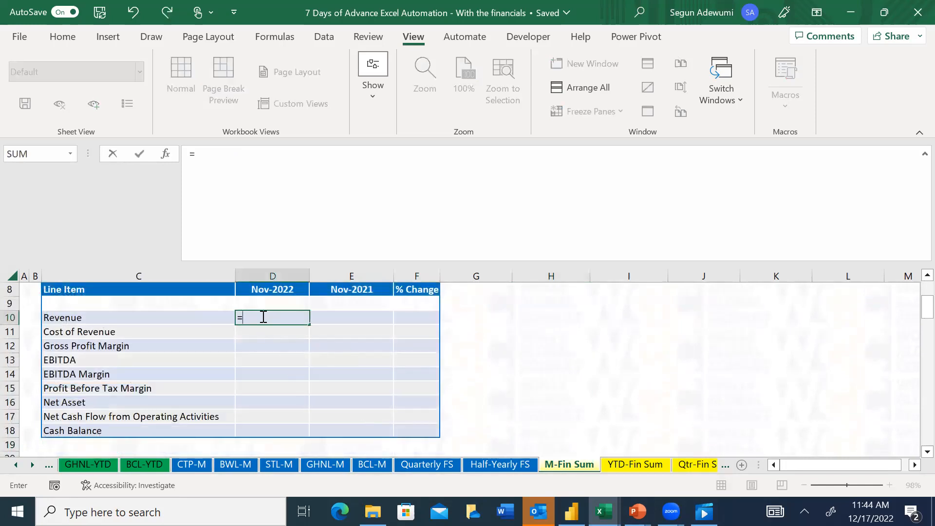
key(Up)
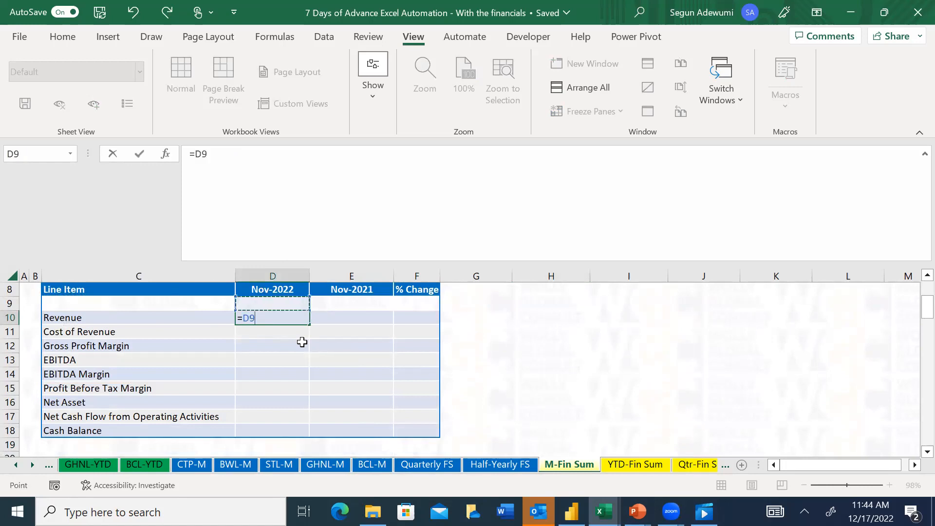
key(Escape)
key(Up)
key(Up)
key(Up)
key(Up)
key(Up)
key(Down)
key(Down)
key(Down)
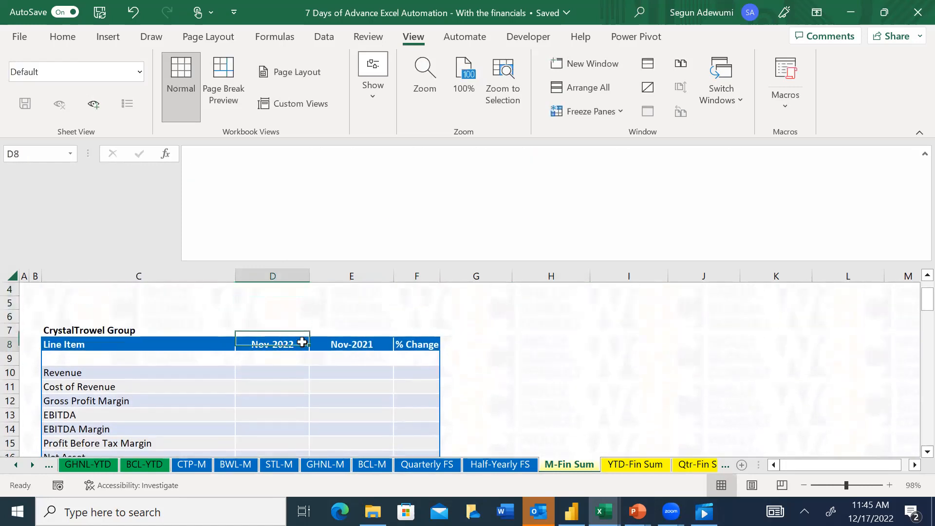
key(Left)
key(Left)
key(Up)
key(Right)
key(Down)
key(Down)
key(Down)
key(Down)
key(Down)
key(Down)
key(Down)
key(Down)
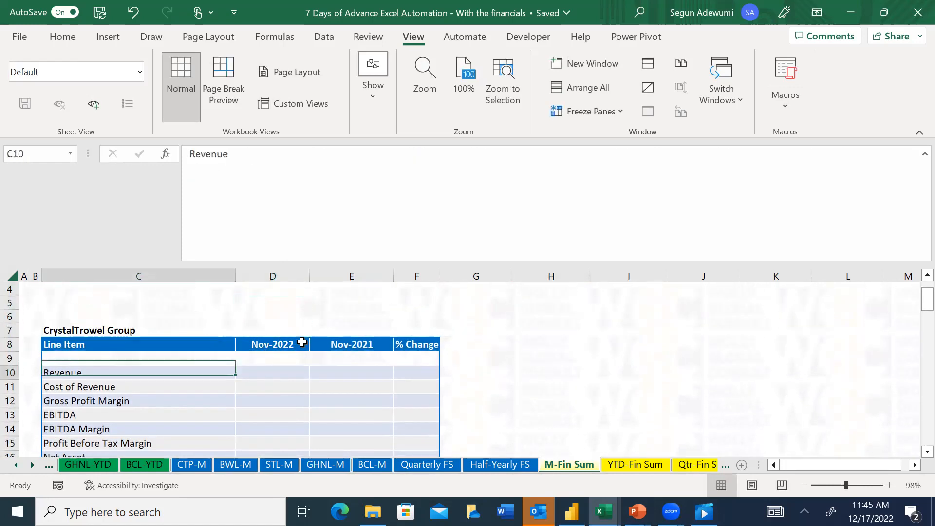
Collapse the formula bar and the ribbon to show more rows of the M-Fin Sum sheet
click(924, 154)
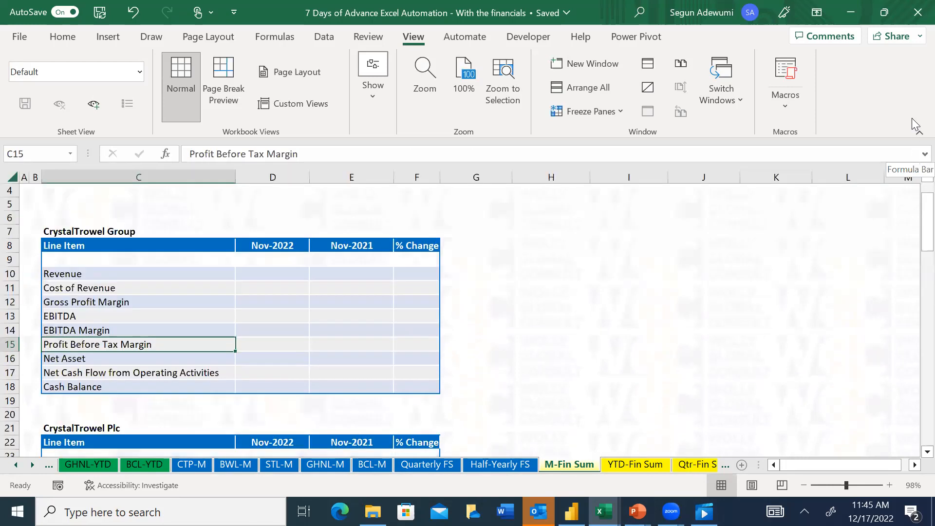
click(919, 132)
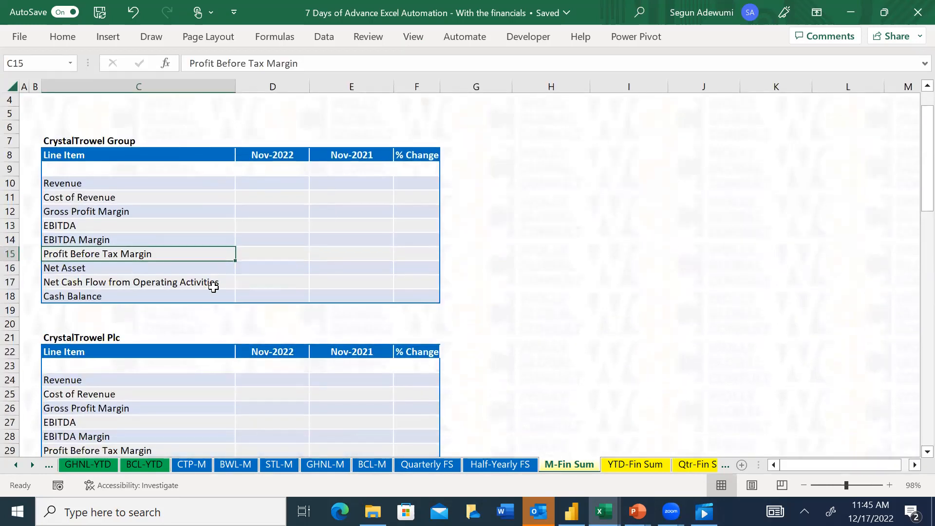
Enter the formula =D8 in header cell D22 of the CrystalTrowel Plc table, linking it to the Group table's period header
click(255, 283)
key(Down)
key(Down)
key(Down)
key(Down)
key(Down)
key(Down)
key(Down)
key(Down)
key(Down)
key(Down)
key(Up)
key(Up)
key(Up)
key(Up)
key(Up)
text(=)
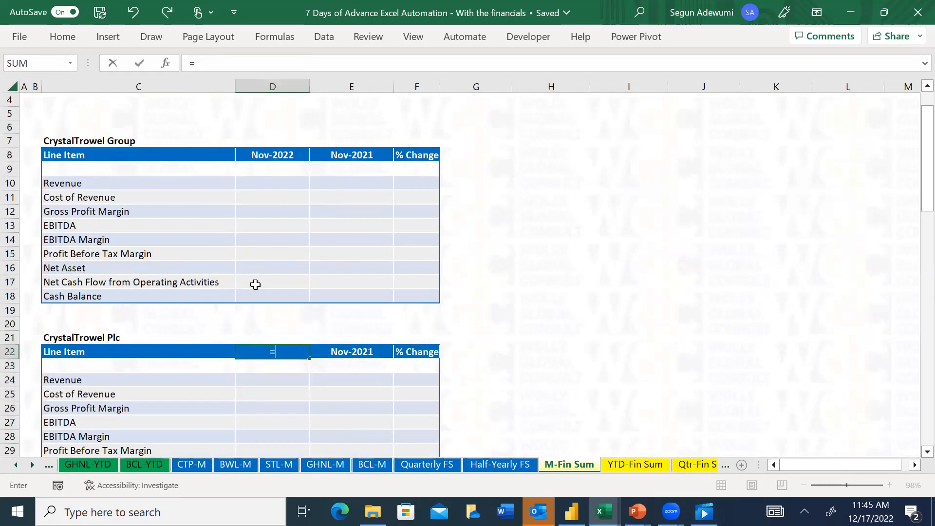
click(276, 148)
key(ctrl+Return)
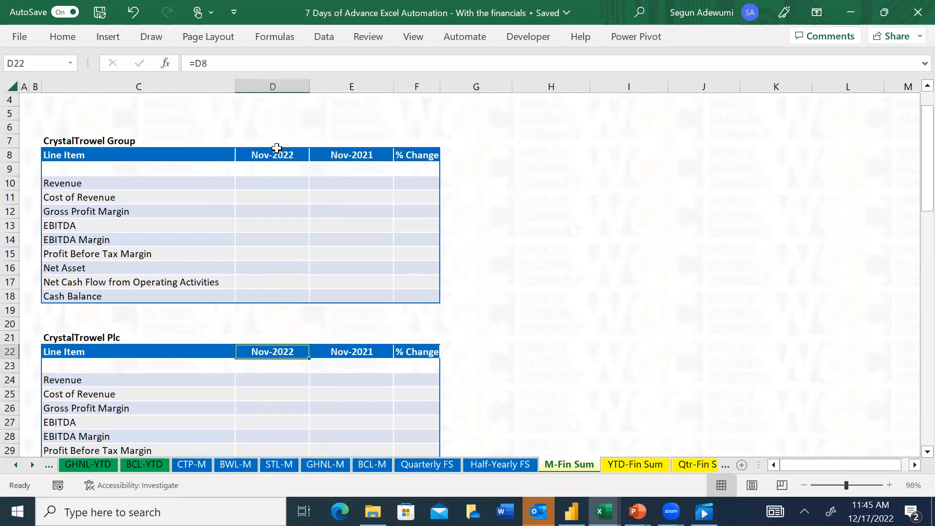
Fill the D22 header formula across to F22 in the CrystalTrowel Plc table
key(shift+Right)
key(shift+Right)
key(ctrl+r)
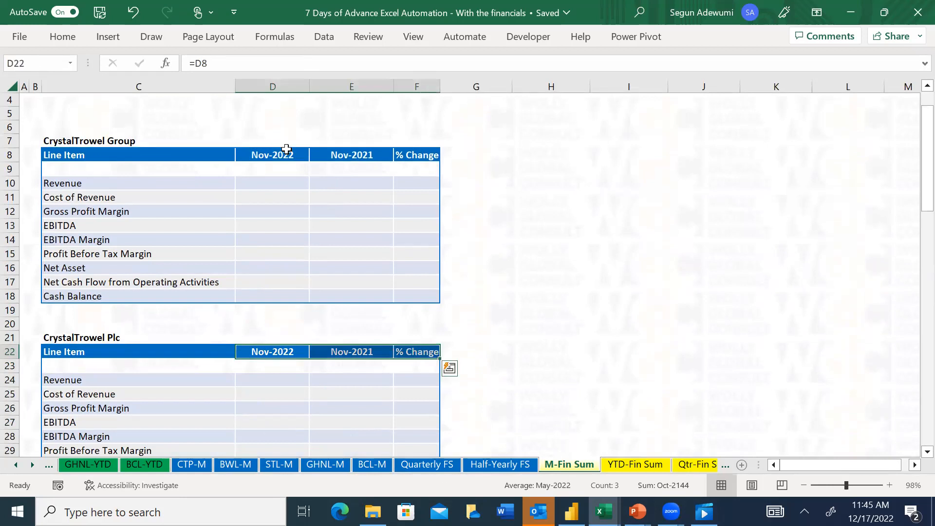
Review the header rows of the remaining company tables below CrystalTrowel Plc on the M-Fin Sum sheet
key(Down)
key(Down)
key(Down)
key(Down)
key(Down)
key(Down)
key(Down)
key(Down)
key(Down)
key(Down)
key(Down)
key(Down)
key(Down)
key(Down)
key(Down)
key(Down)
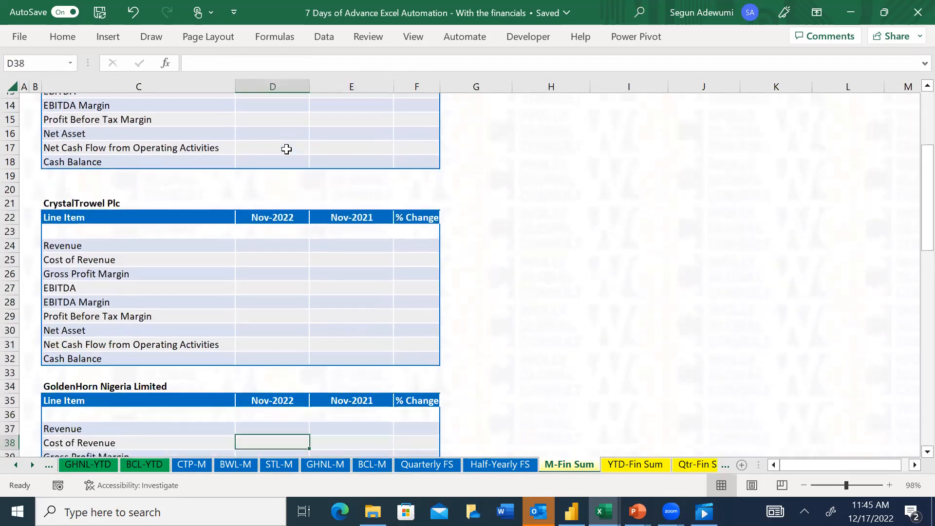
key(Down)
key(Down)
key(Down)
key(Down)
key(Down)
key(Down)
key(Down)
key(Down)
key(Down)
key(Down)
key(Down)
key(Down)
key(Down)
key(Down)
key(Down)
key(Down)
key(Down)
key(Down)
key(Down)
key(Down)
key(Down)
key(Down)
key(Down)
key(Down)
key(Up)
key(Up)
key(Up)
key(Up)
key(Up)
key(Up)
key(Up)
key(Up)
key(Up)
key(Up)
key(Up)
key(Up)
key(Up)
key(Up)
key(Up)
key(Up)
key(Up)
key(Up)
key(Up)
key(Up)
key(Up)
key(Up)
key(Up)
key(Up)
key(Up)
key(Up)
key(Up)
key(Up)
key(Up)
key(Up)
key(Up)
key(Up)
key(Up)
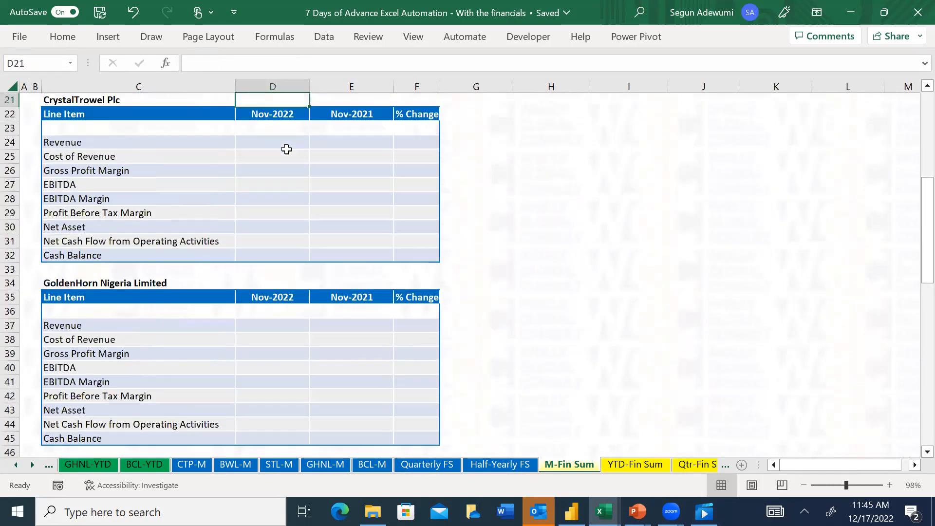
Examine the D8 header formulas on the YTD-Fin Sum and Qtr-Fin Sum sheets, expanding the formula bar to read the quarterly one in full
click(639, 466)
click(267, 207)
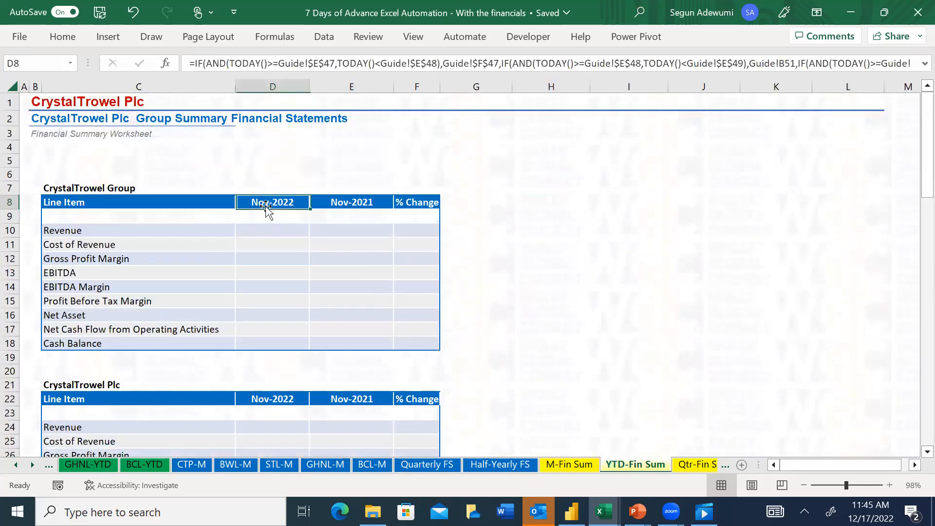
click(686, 466)
click(280, 102)
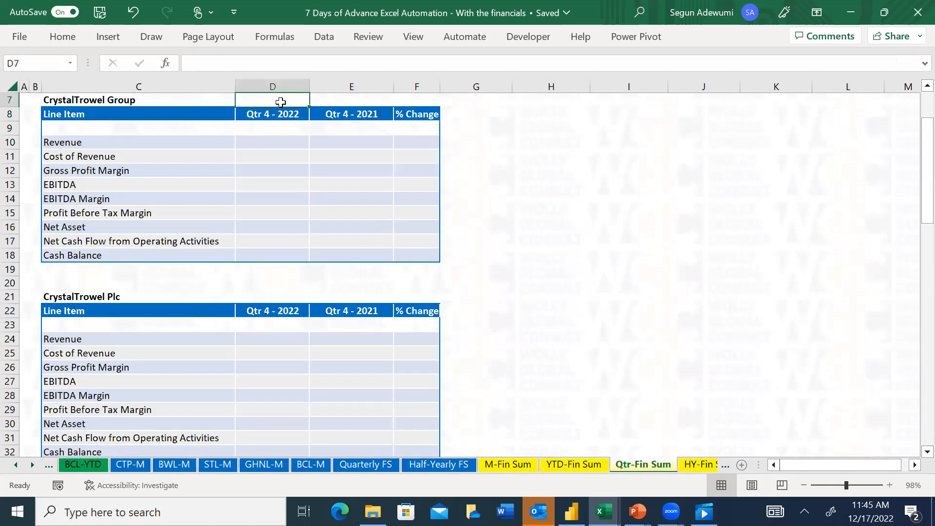
key(Up)
key(Up)
key(Up)
key(Up)
key(Down)
key(Down)
key(Down)
key(Down)
key(Down)
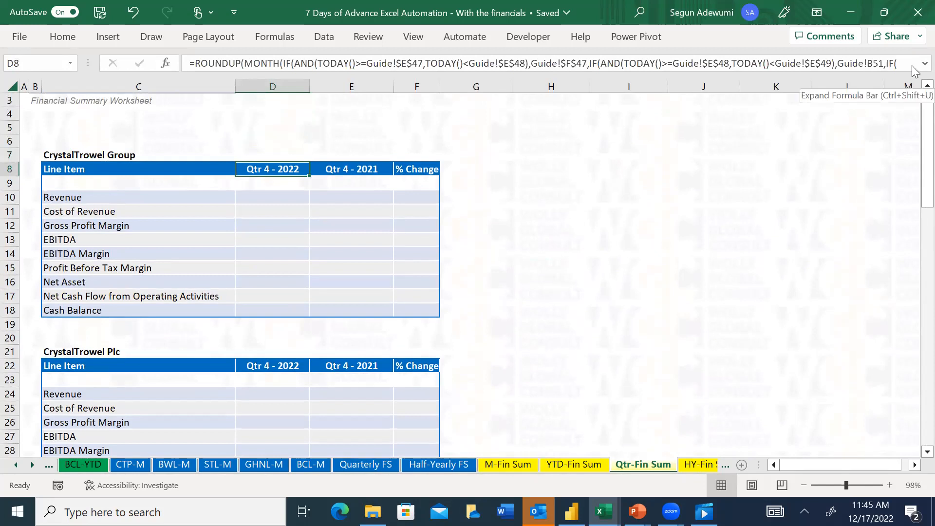
click(532, 184)
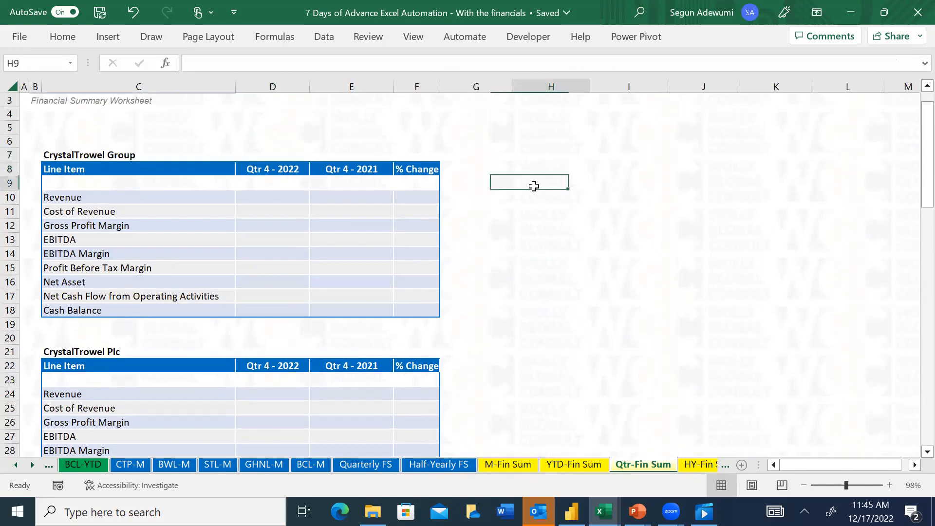
click(281, 168)
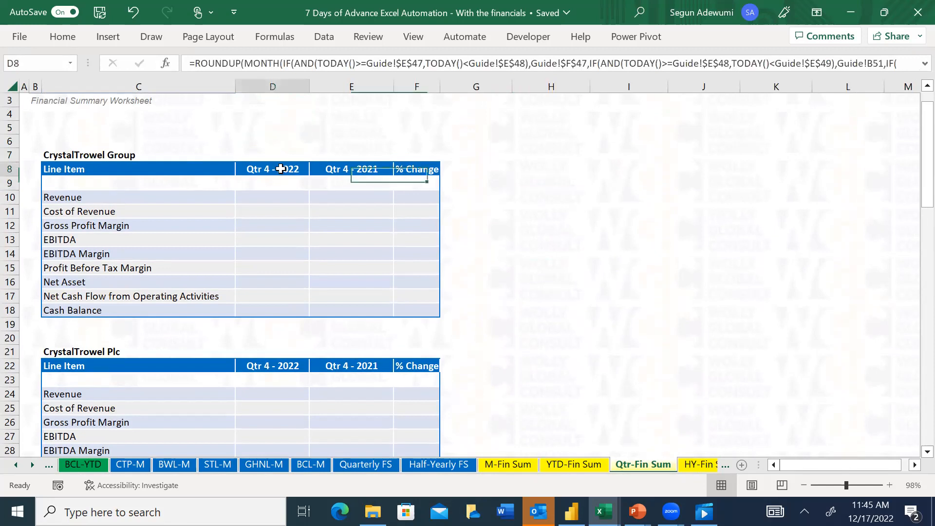
click(915, 63)
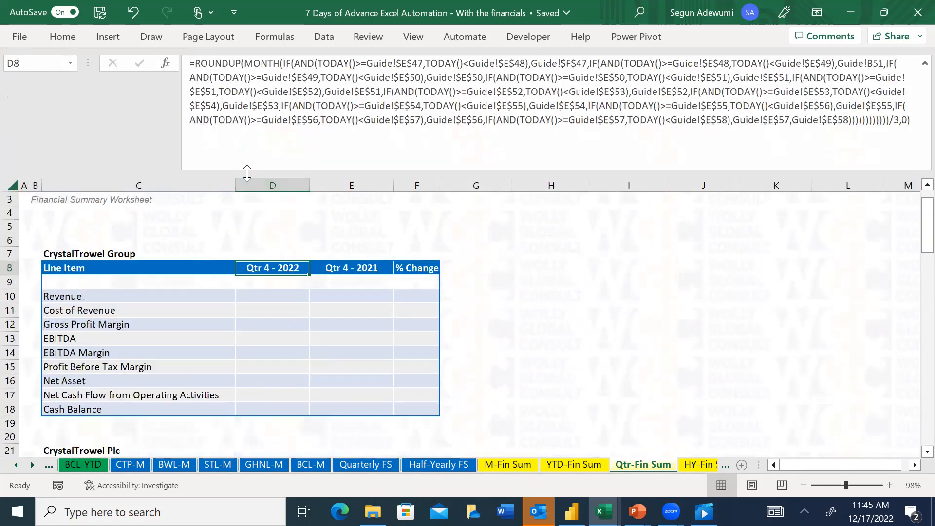
Clear the header cells D8:F8 of the CrystalTrowel Group table on the Qtr-Fin Sum sheet
drag(263, 267, 411, 267)
key(Delete)
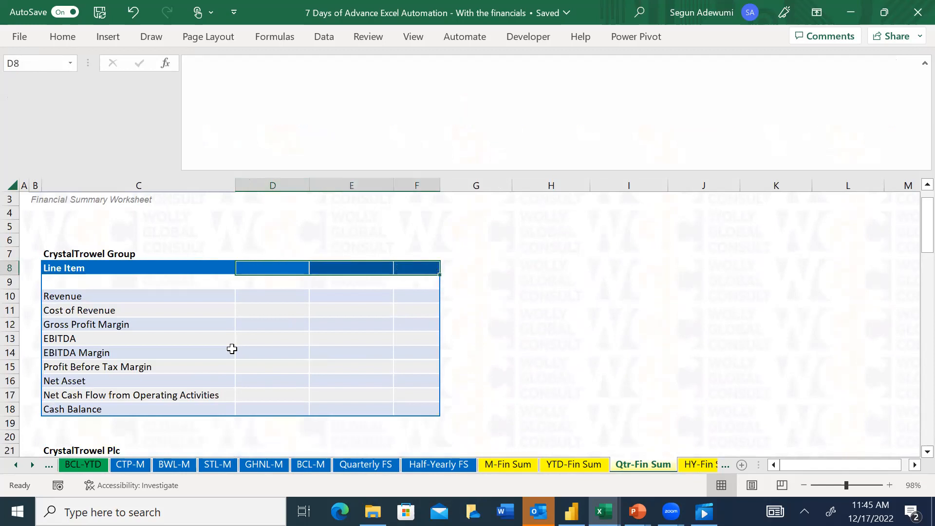
Copy the period header formula from G5 of the Consolidated YTD - FS sheet into cell D8 of the Qtr-Fin Sum sheet
drag(15, 466, 15, 467)
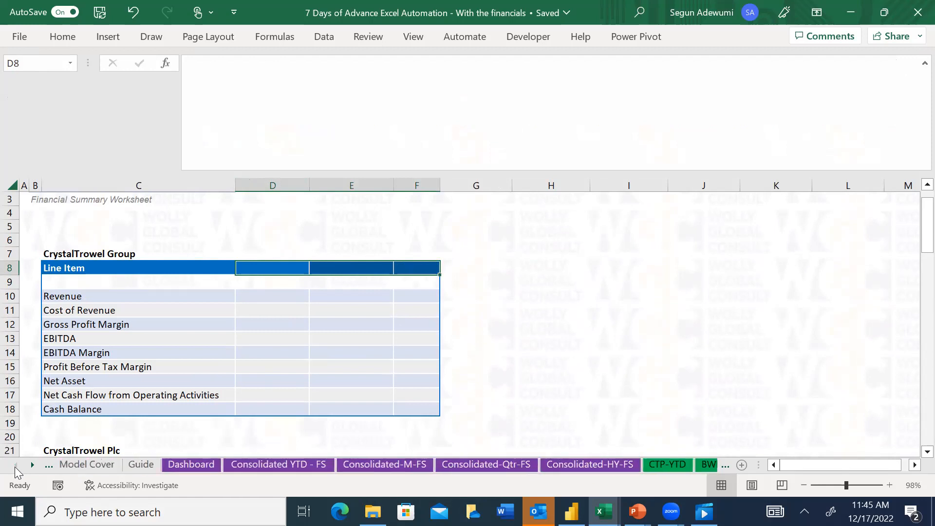
click(249, 465)
key(ctrl+c)
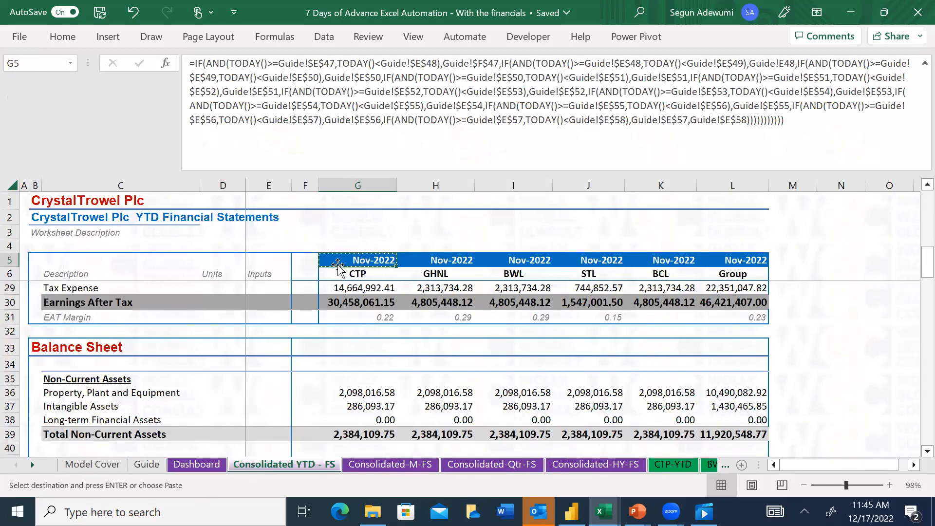
drag(33, 468, 33, 469)
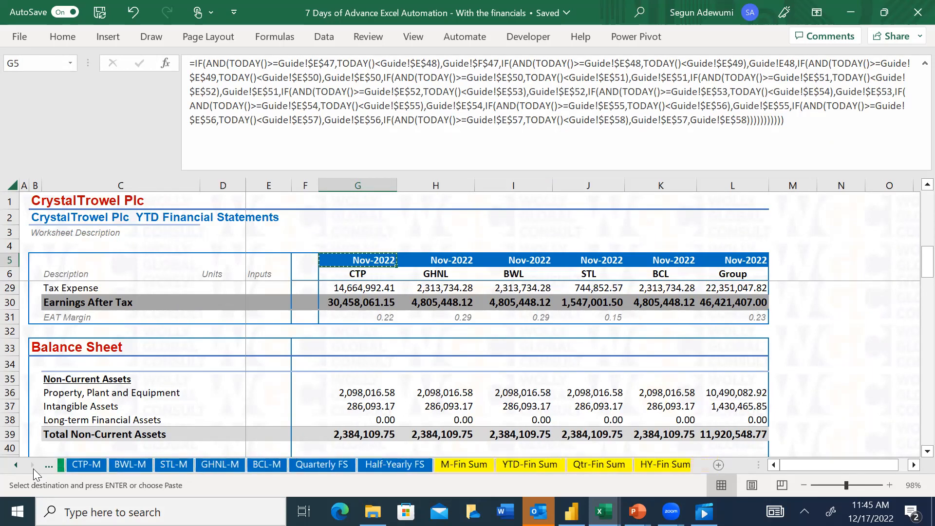
click(591, 464)
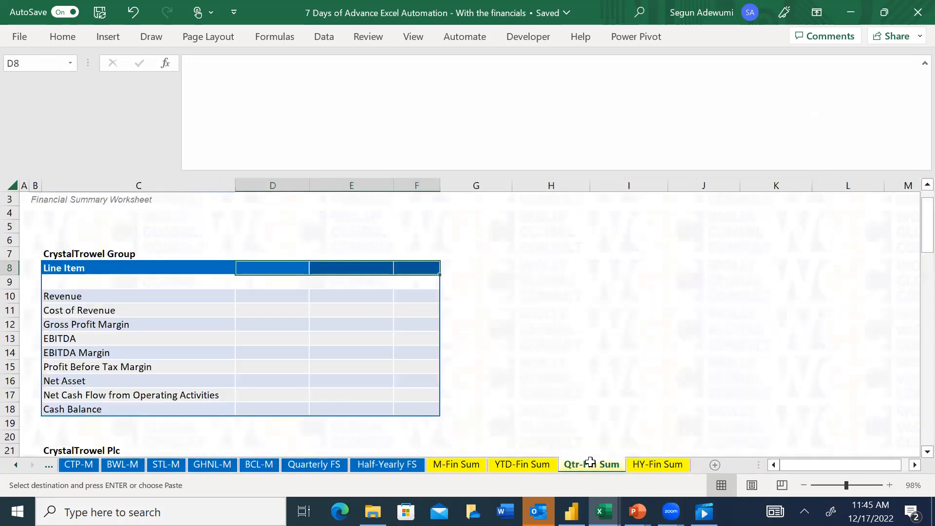
click(254, 269)
key(alt+w)
key(s)
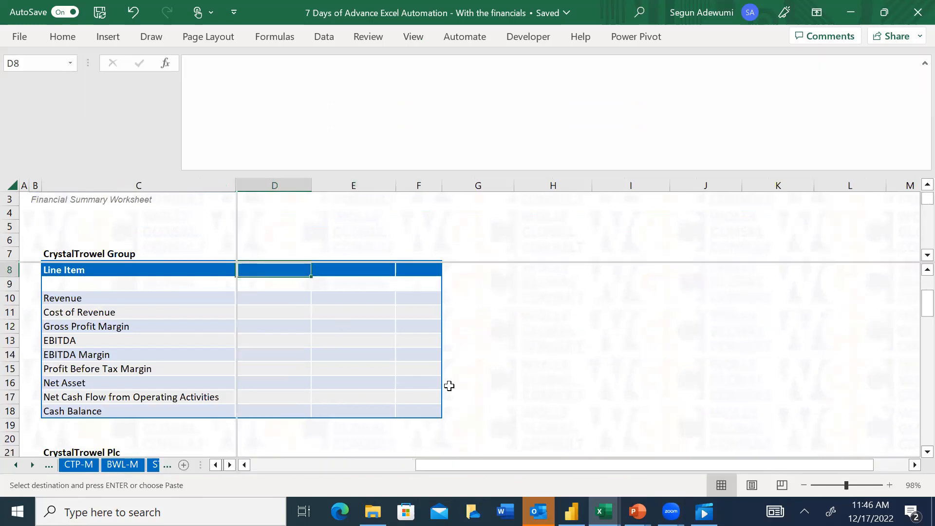
key(ctrl+v)
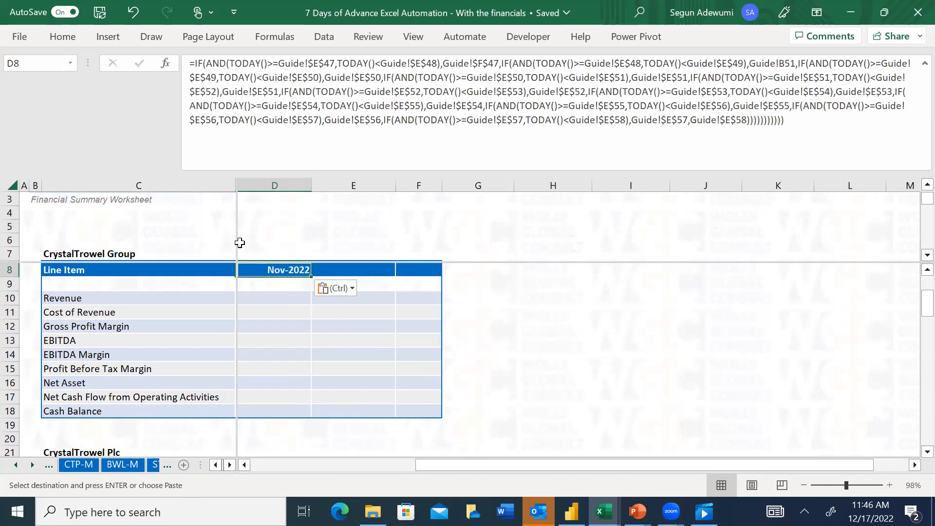
Remove the window split from the Qtr-Fin Sum sheet
click(273, 251)
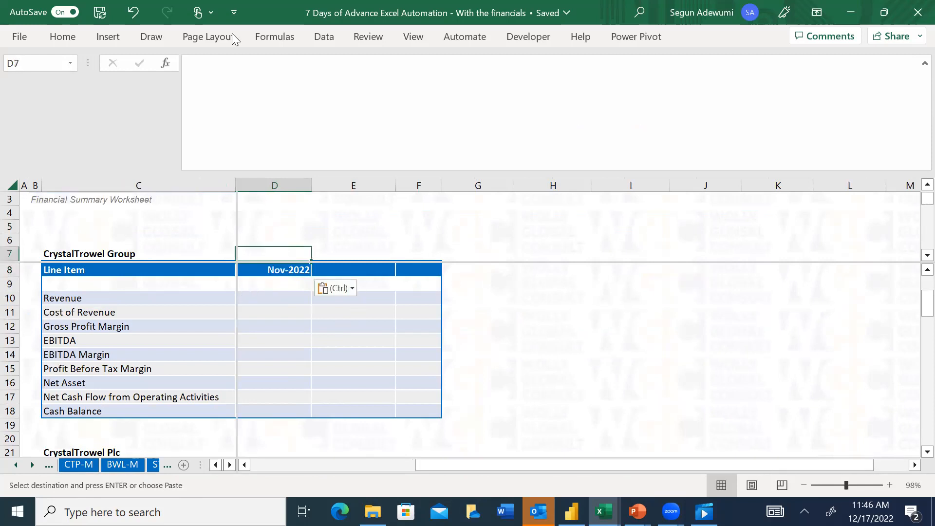
click(576, 338)
click(413, 37)
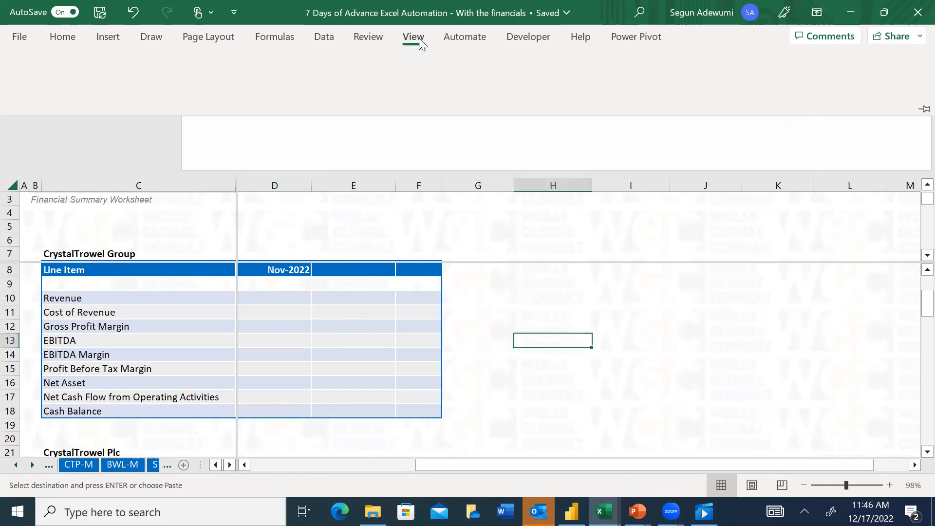
click(725, 59)
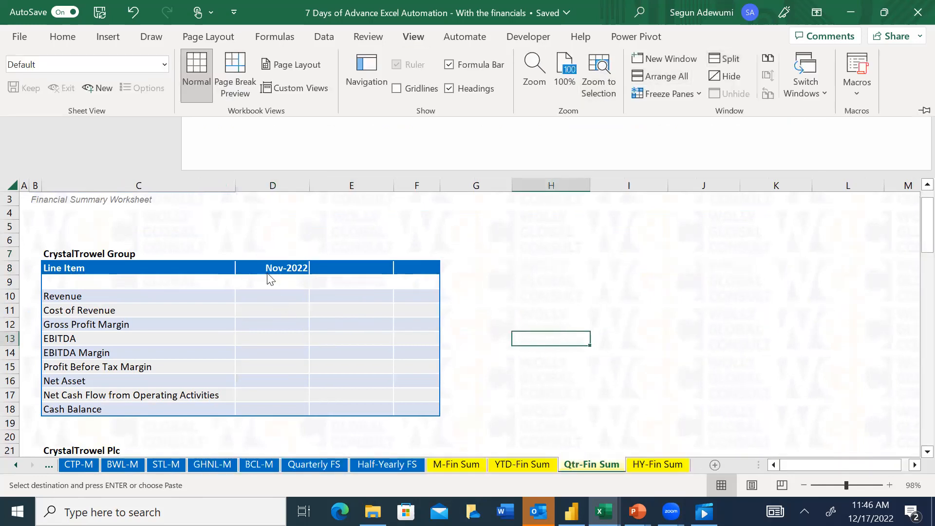
Insert ROUNDUP(MONTH( directly after the equals sign, before the nested IF formula in D8 of the Qtr-Fin Sum sheet
click(267, 269)
click(265, 262)
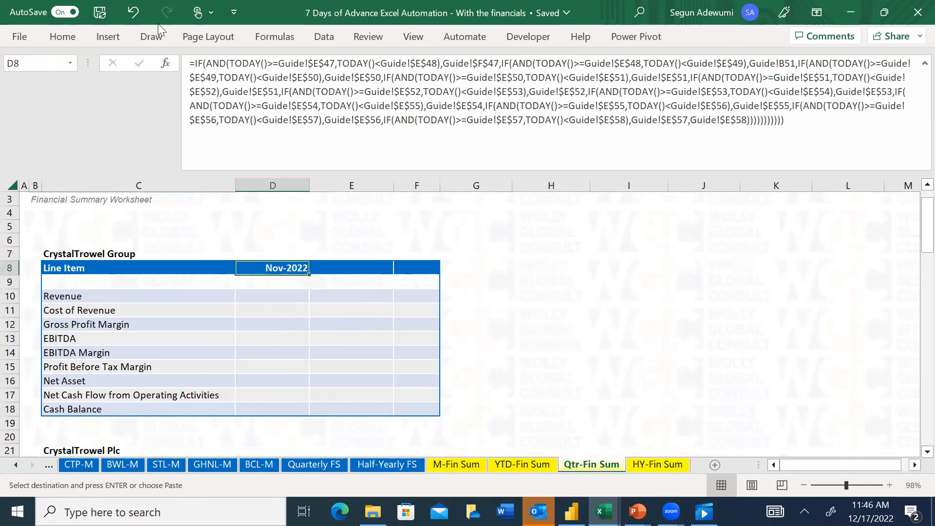
click(195, 64)
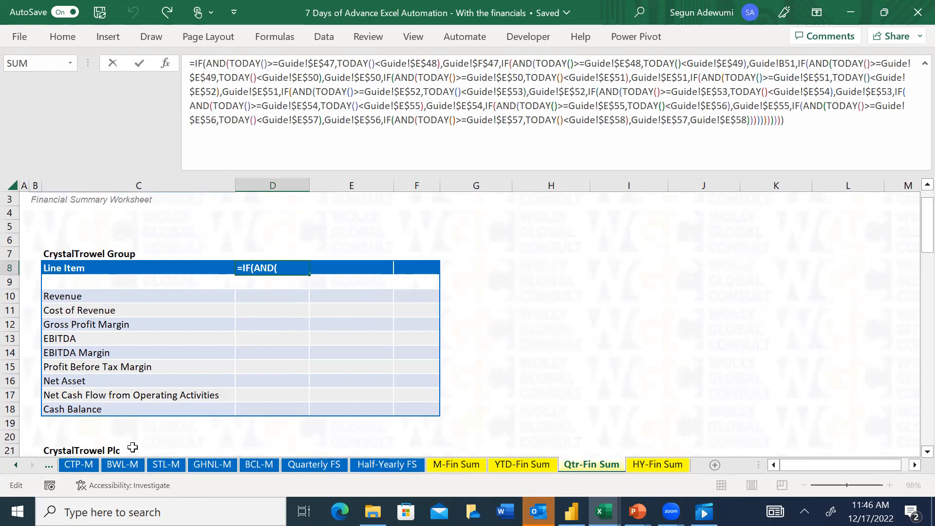
text(roundu)
key(Tab)
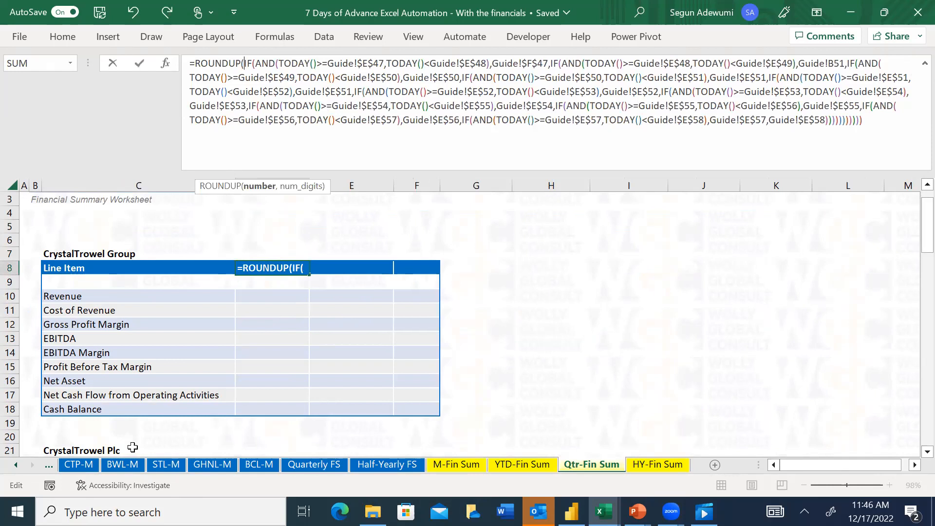
text(month)
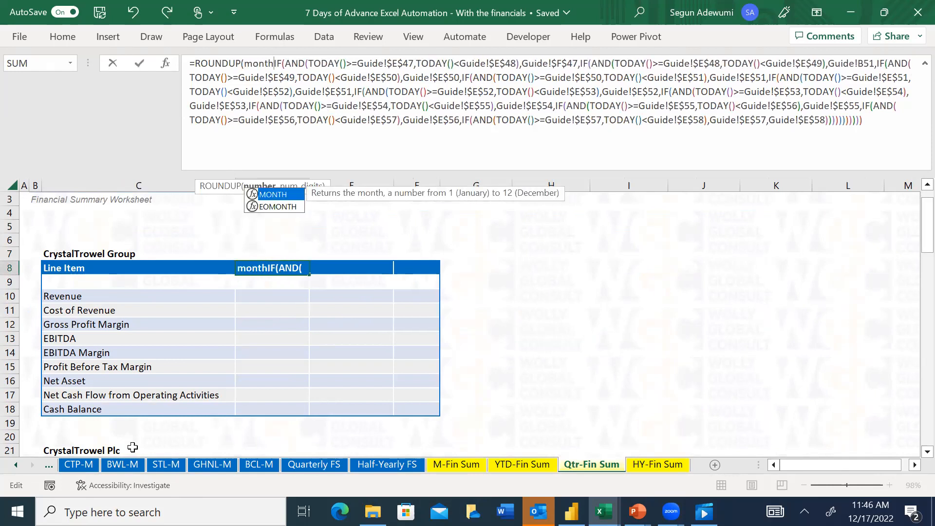
key(Tab)
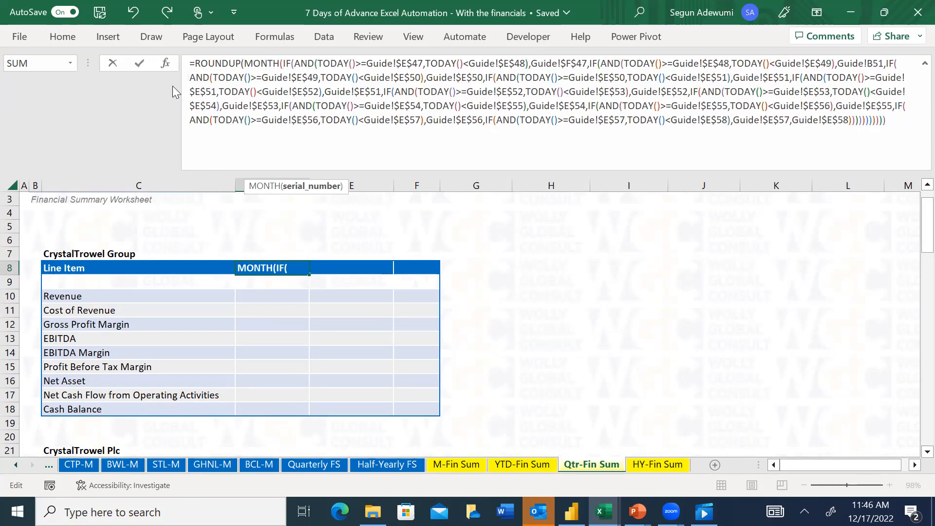
Complete the D8 formula by closing MONTH, dividing its result by 3 and setting ROUNDUP to 0 digits
click(895, 120)
text(),)
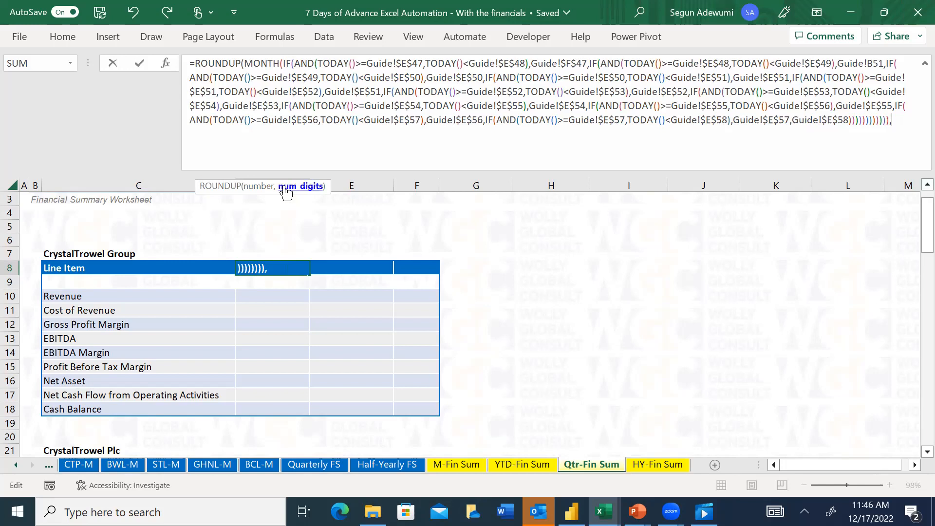
key(BackSpace)
text(/3,)
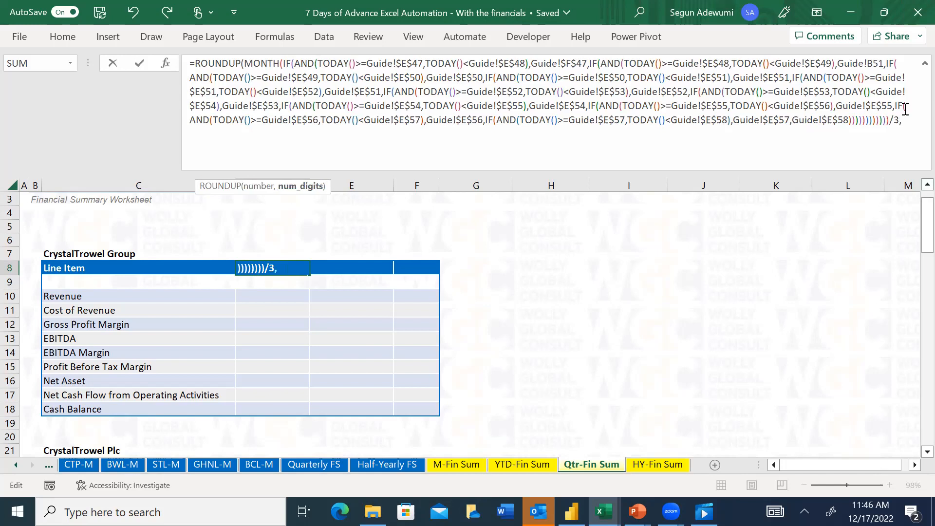
text(0))
key(Return)
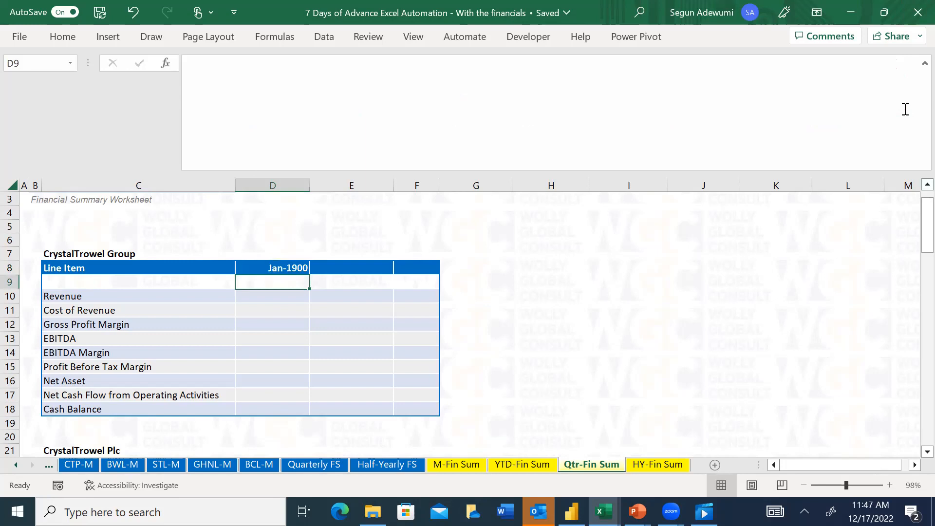
Change the number format of D8 on the Qtr-Fin Sum sheet to General
key(Up)
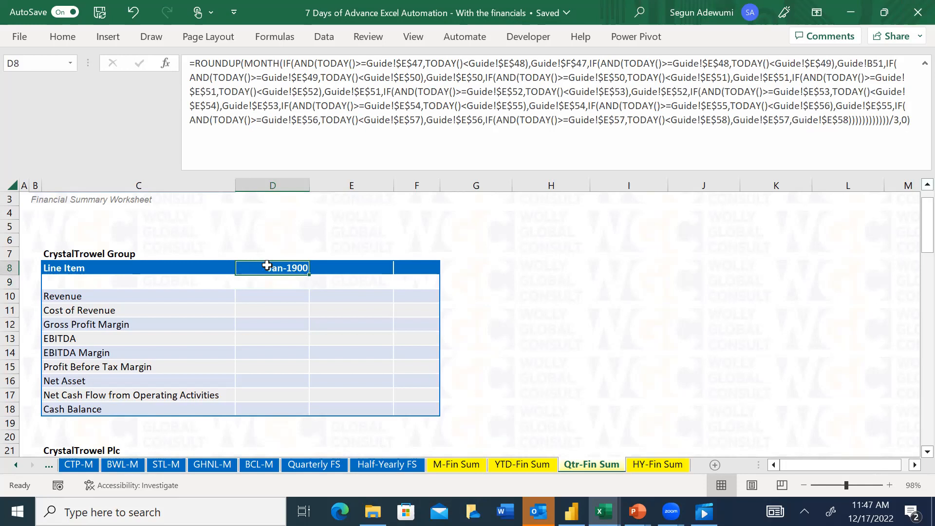
key(ctrl+1)
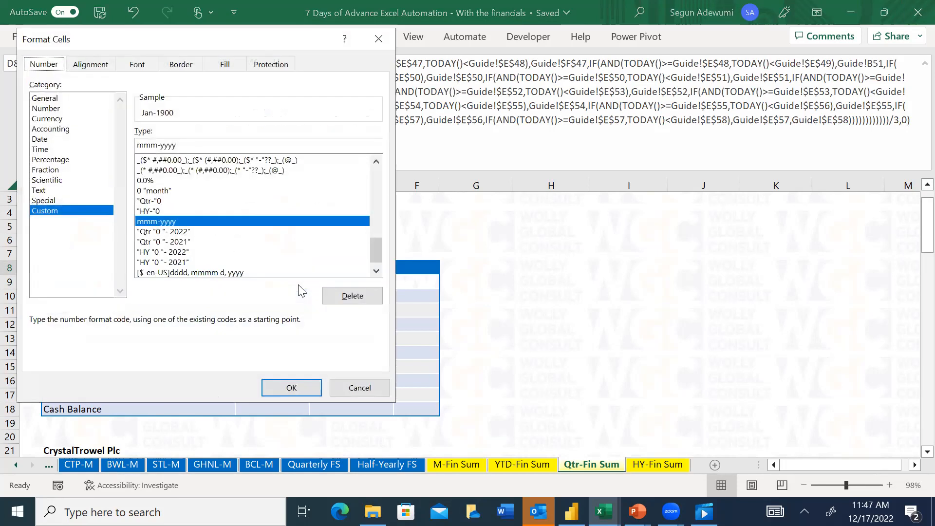
click(58, 108)
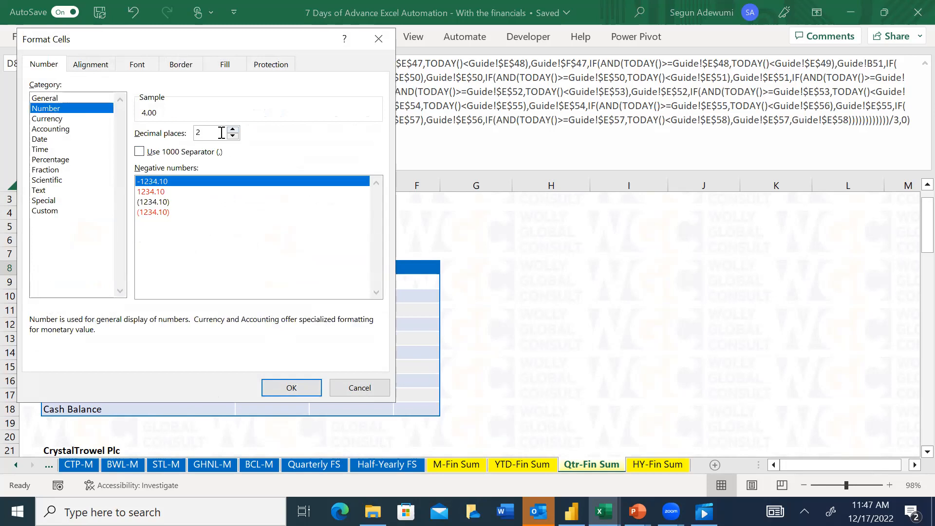
click(39, 98)
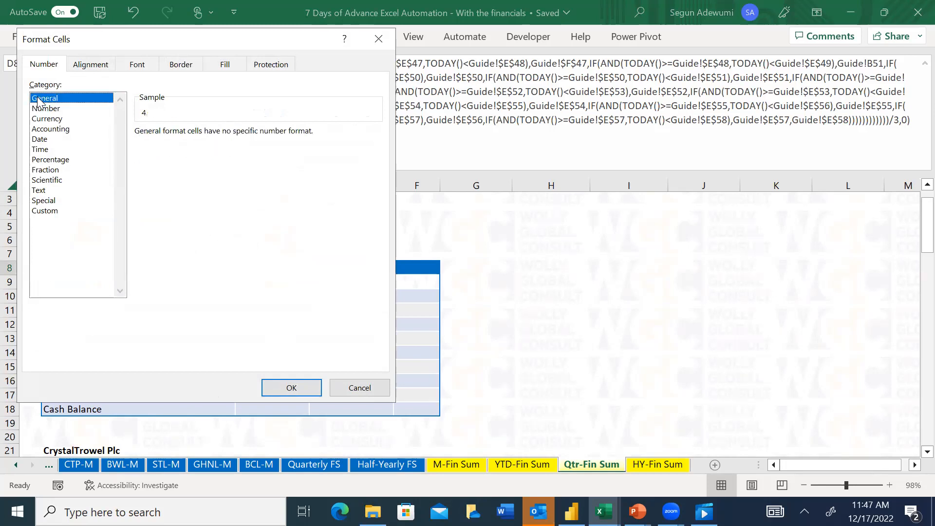
click(299, 387)
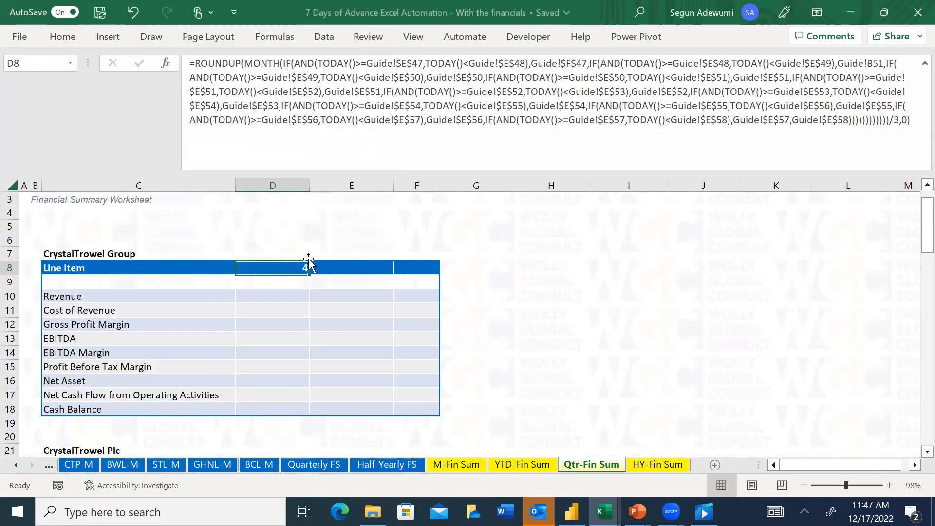
Copy the Nov-22 date from V3 of the GHNL-M sheet and paste it as a value into D5 of Qtr-Fin Sum
click(291, 225)
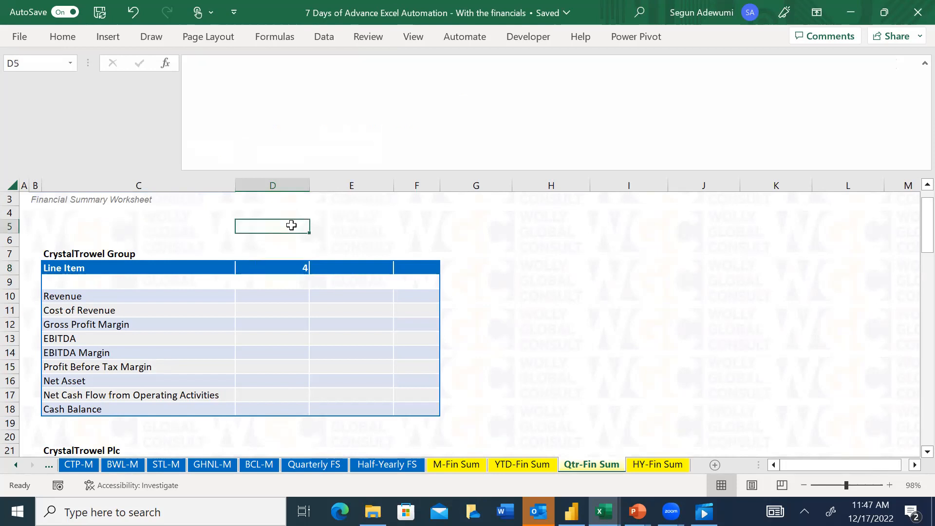
click(199, 466)
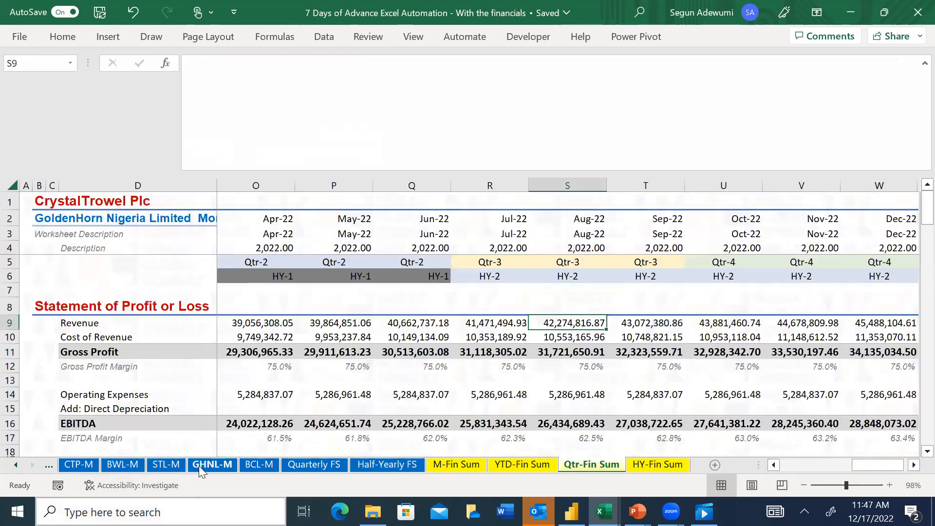
click(806, 234)
key(ctrl+c)
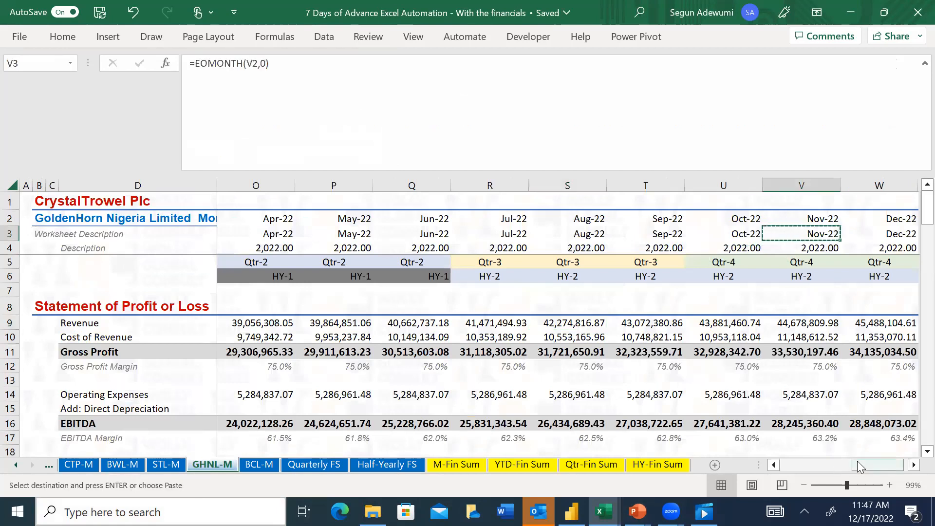
click(589, 465)
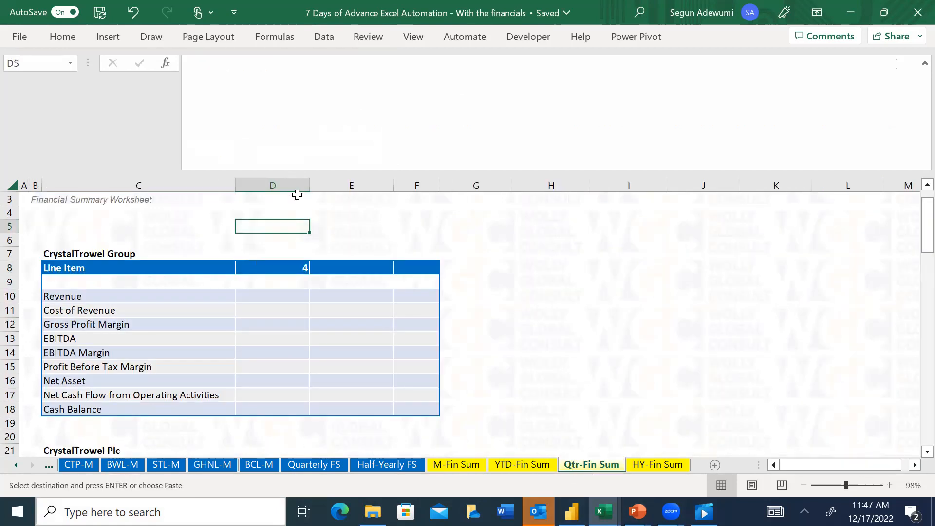
key(ctrl+alt+v)
key(v)
key(Return)
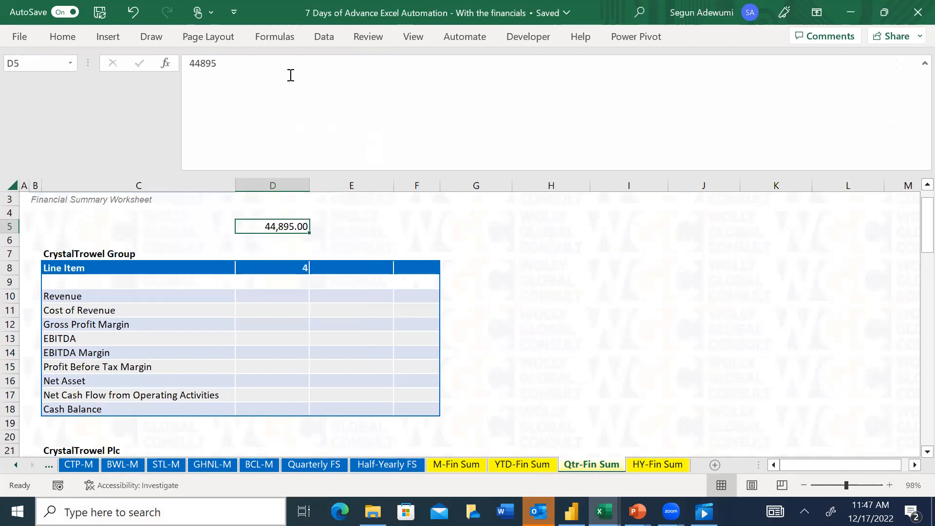
Format cell D5 of the Qtr-Fin Sum sheet as Short Date
click(62, 37)
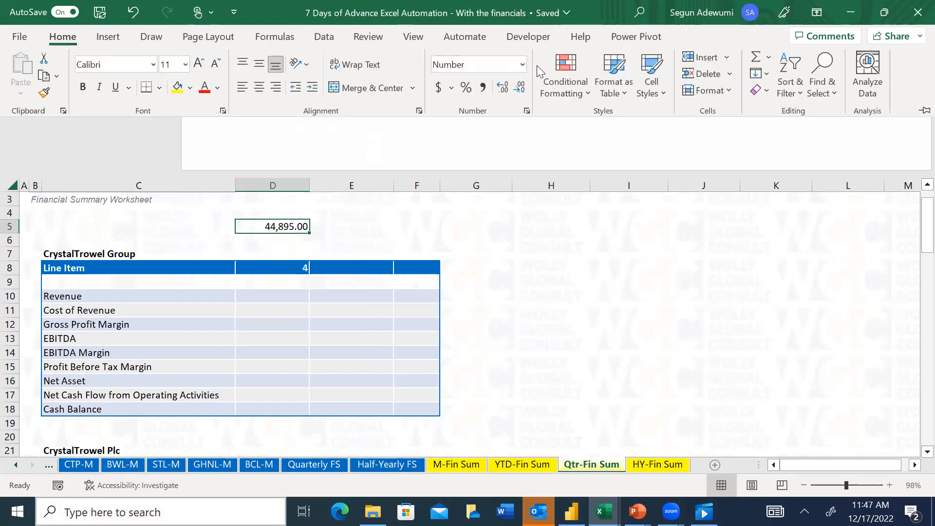
click(523, 64)
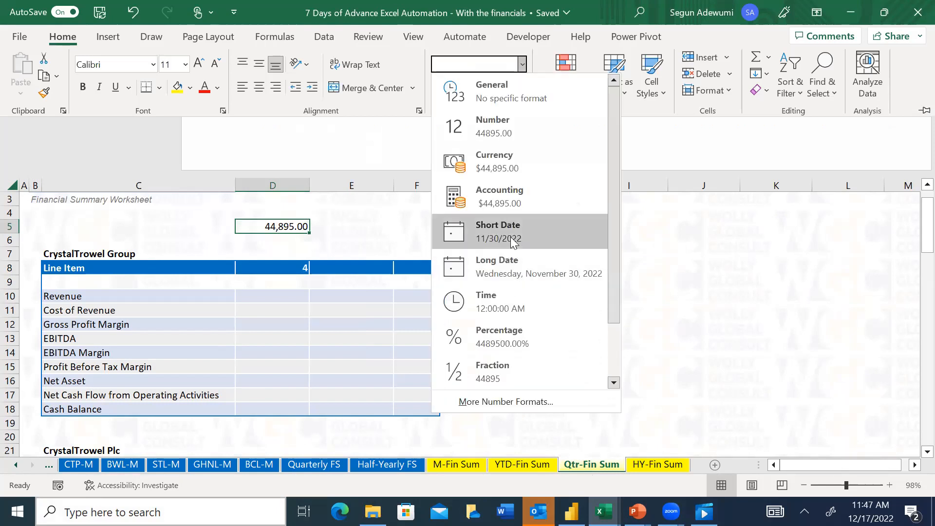
click(512, 239)
Enter the quarter formula =ROUNDUP(MONTH(D5)/3,0) in cell D6, directly below the date
click(278, 241)
click(276, 239)
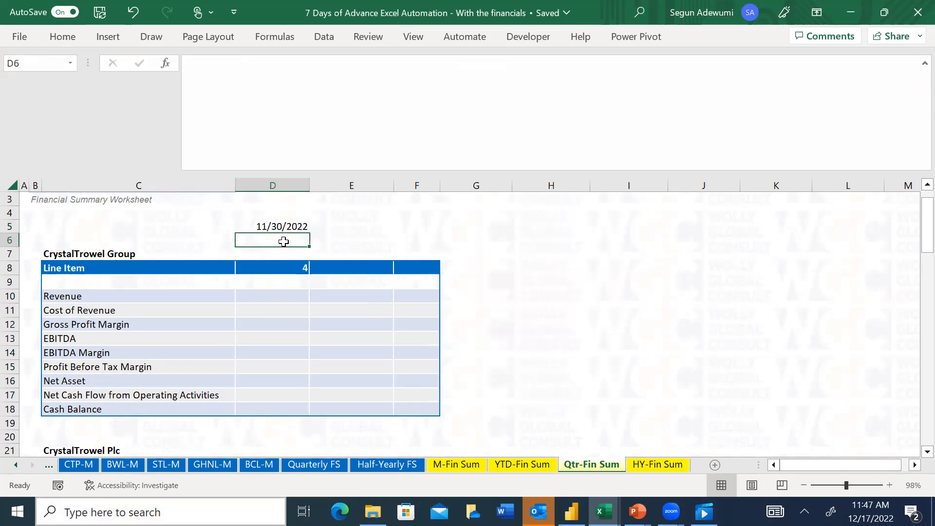
text(=)
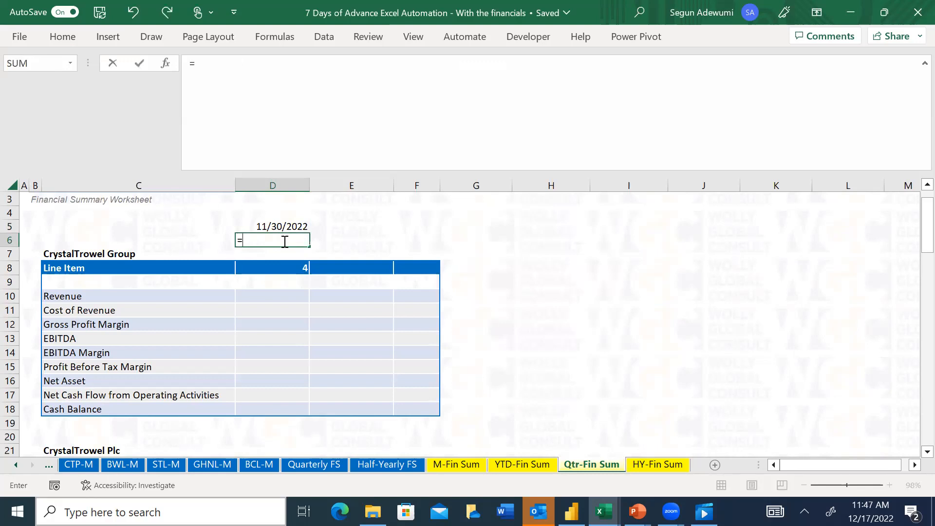
text(roundu)
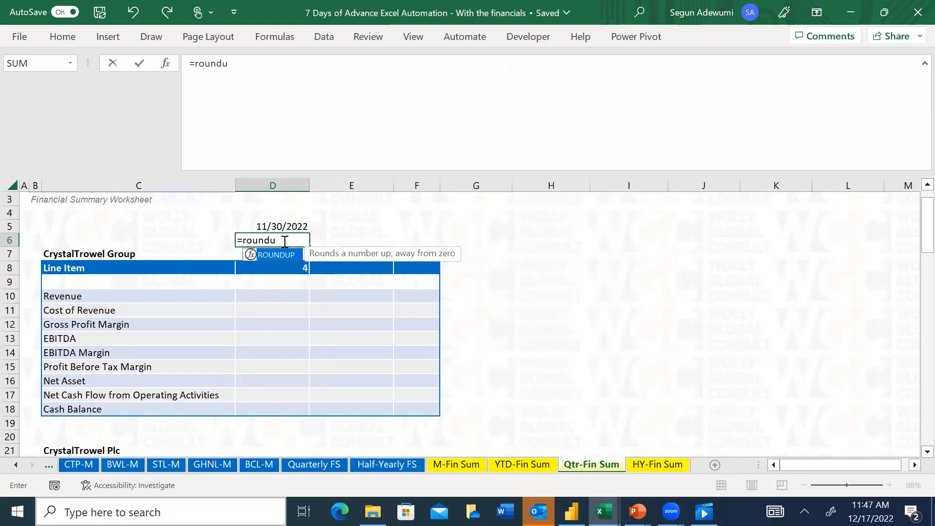
key(Tab)
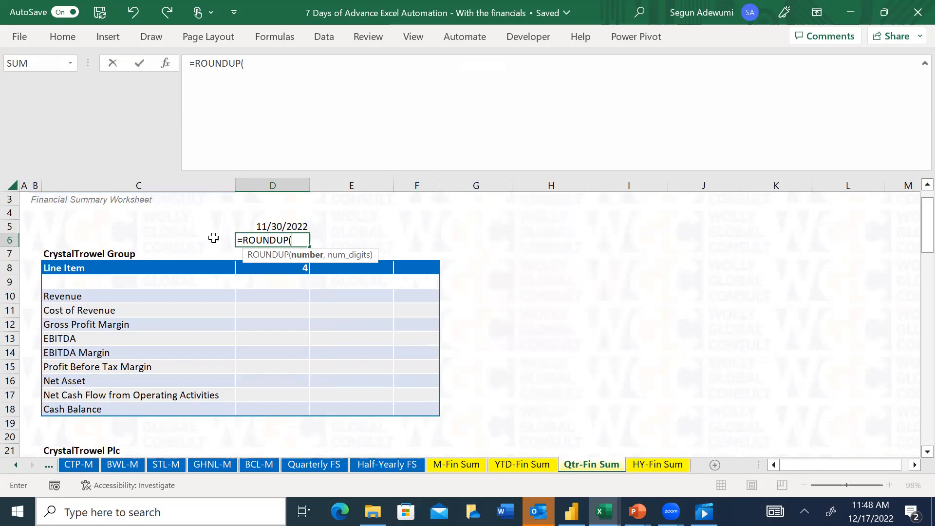
text(mon)
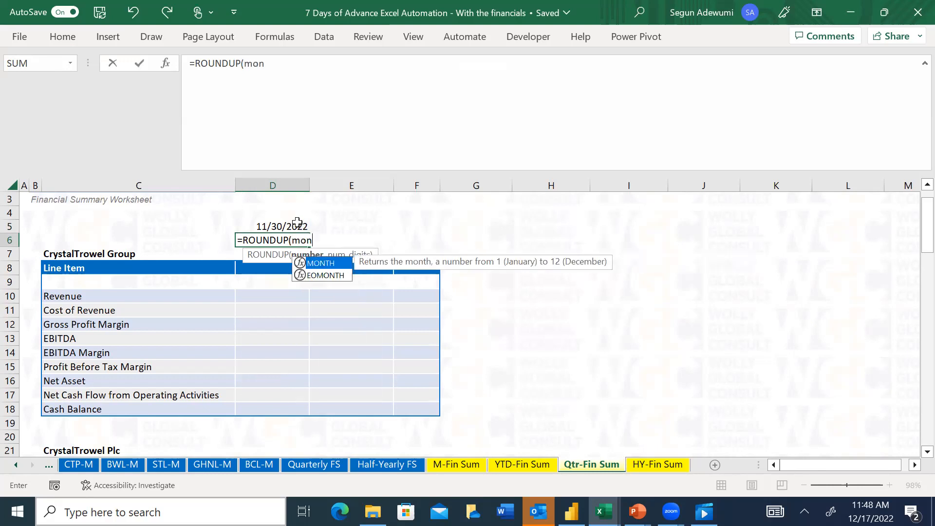
key(Tab)
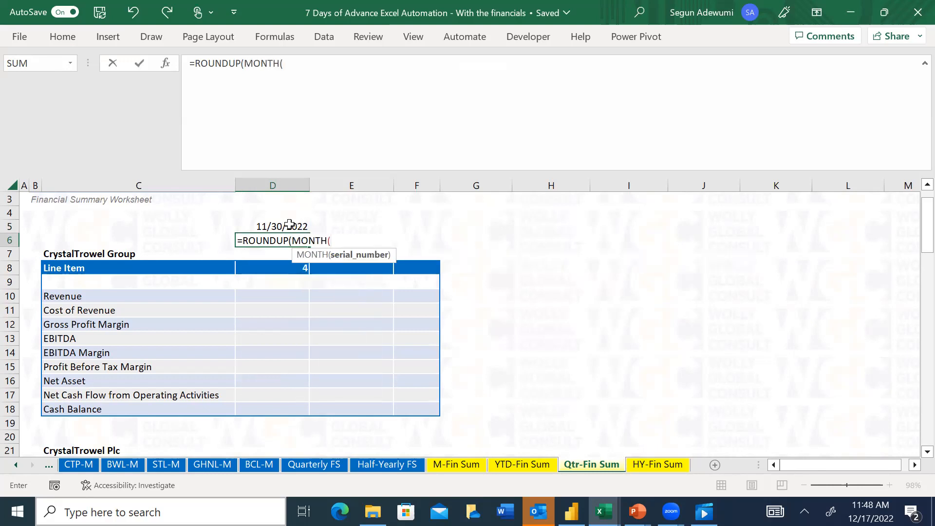
click(289, 224)
click(278, 214)
click(273, 224)
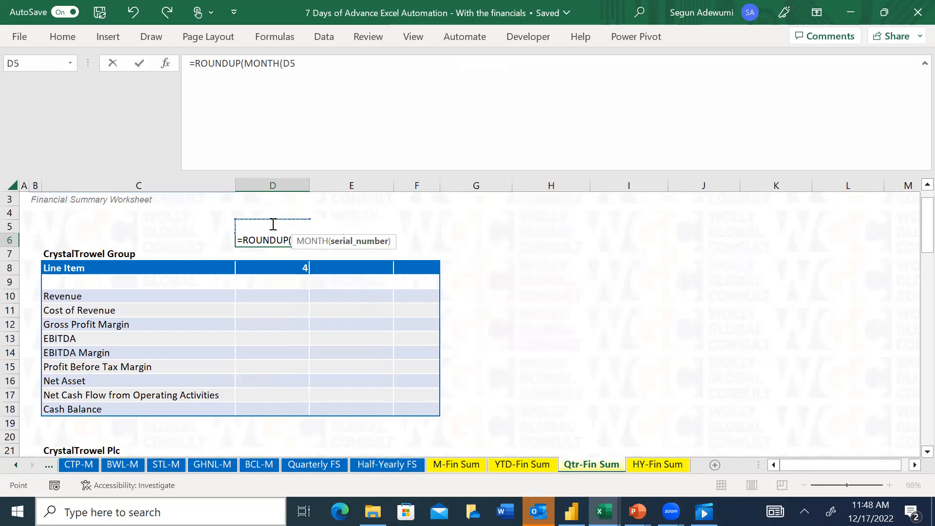
text()/3,)
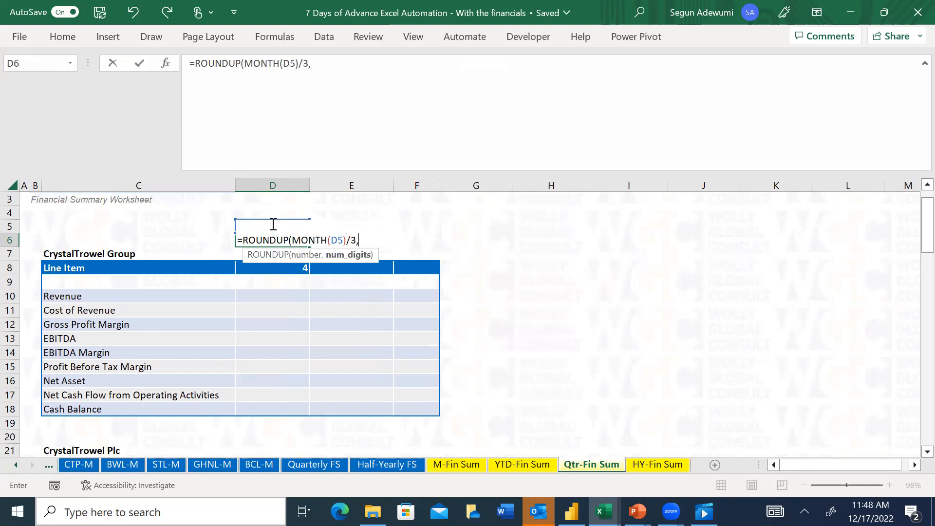
text(0))
key(Return)
key(Up)
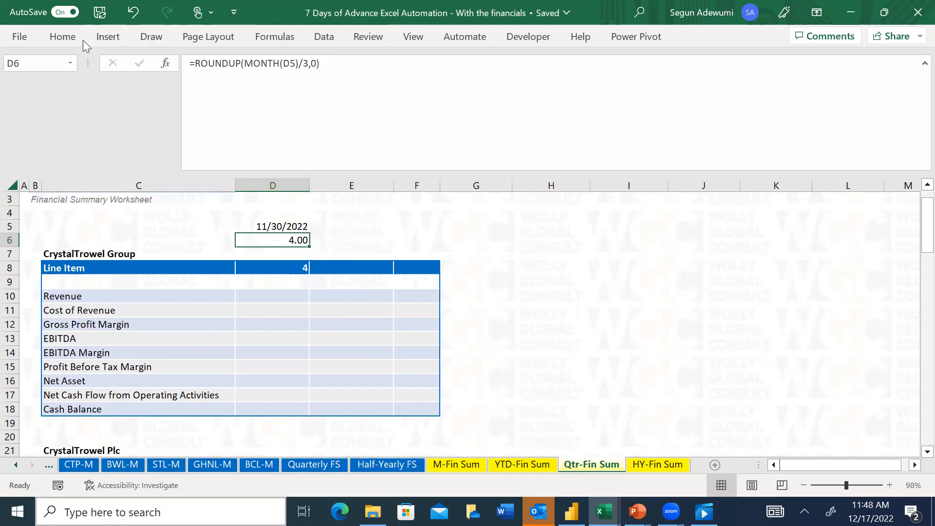
Set the number format of D6 to General and centre its contents
click(66, 37)
click(521, 64)
click(514, 80)
click(259, 88)
click(373, 223)
Apply the existing custom number format "Qtr "0 "- 2021" to cell D6
click(290, 238)
key(ctrl+1)
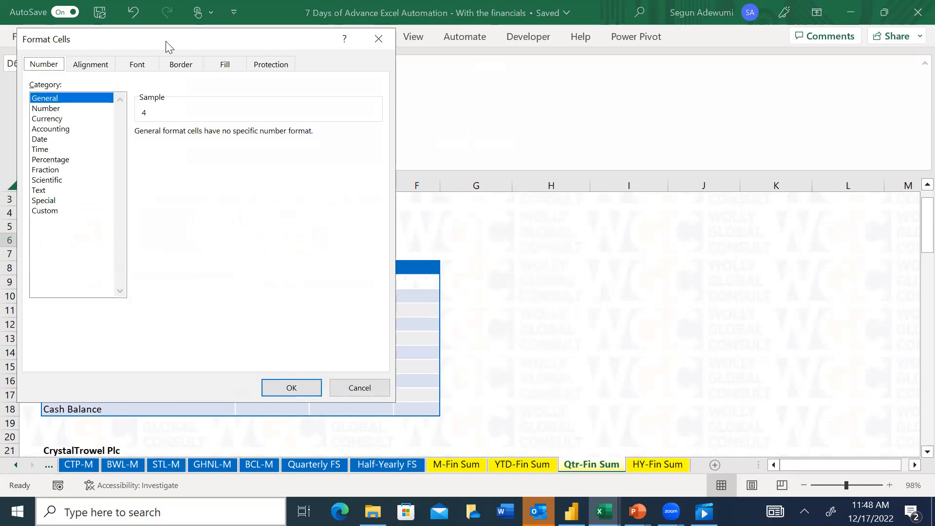
drag(166, 41, 430, 66)
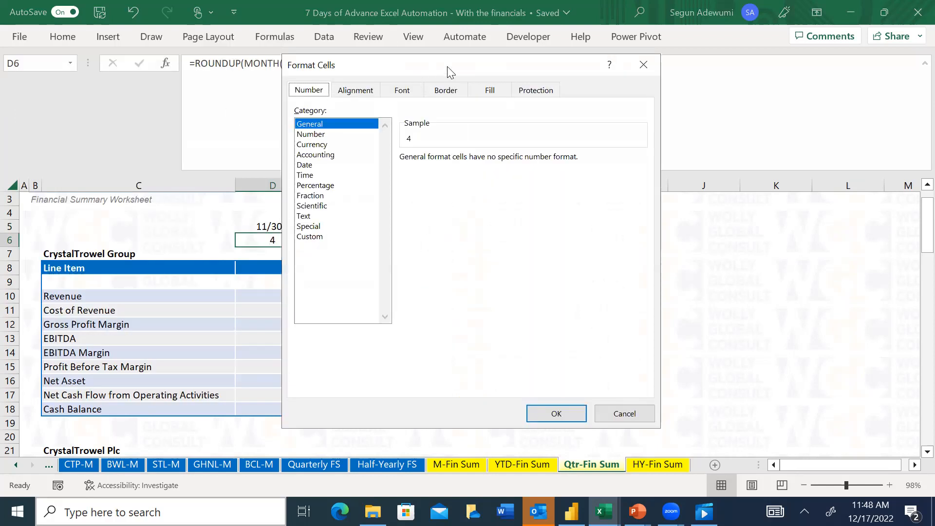
click(311, 236)
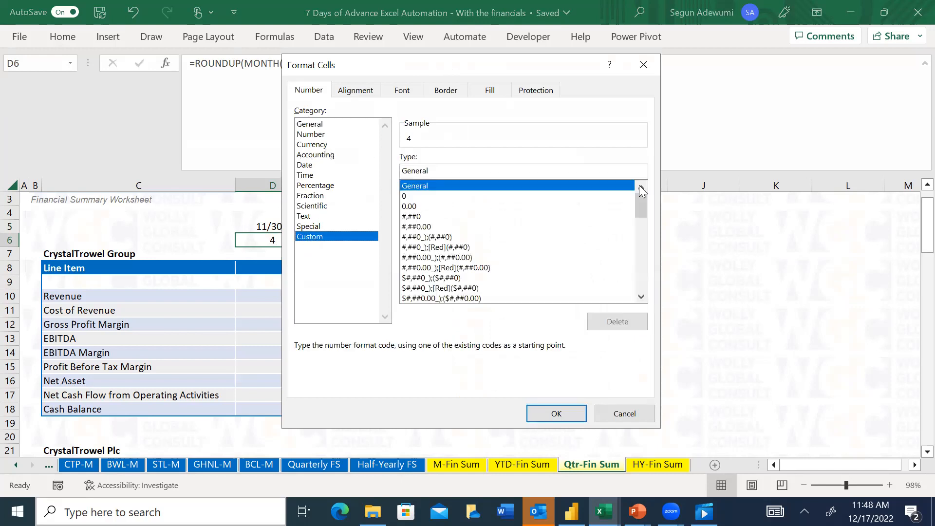
drag(641, 204, 644, 304)
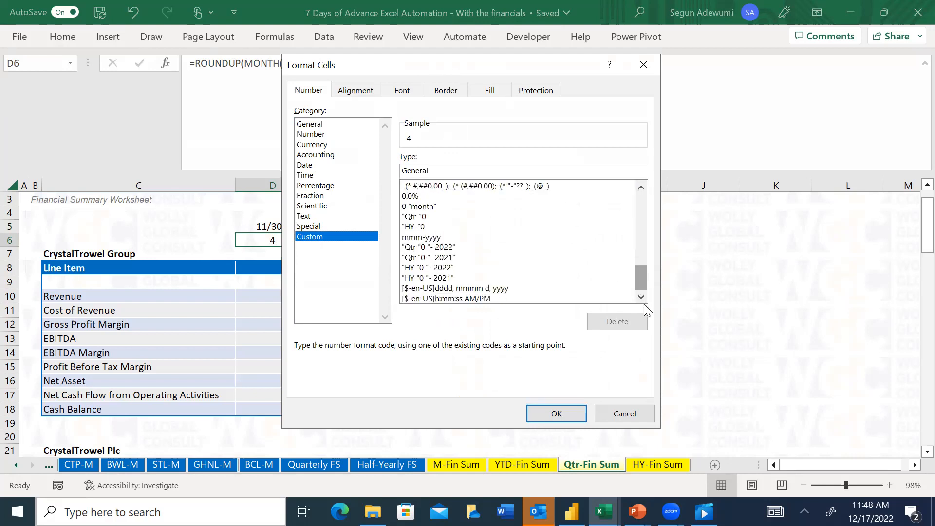
click(420, 250)
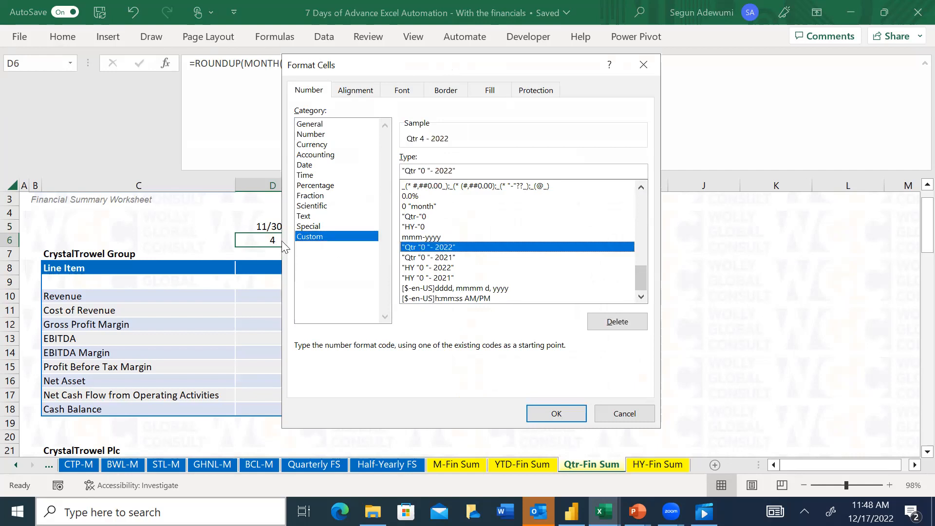
click(422, 259)
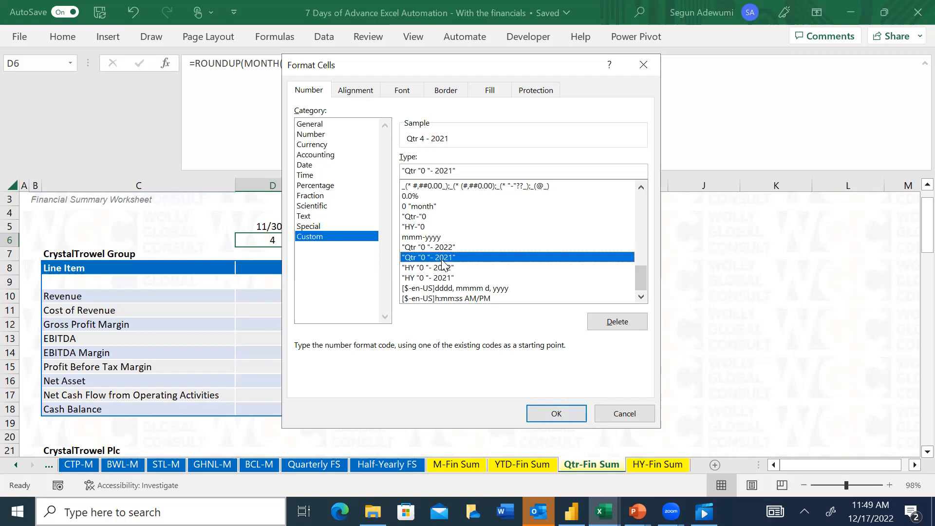
click(548, 412)
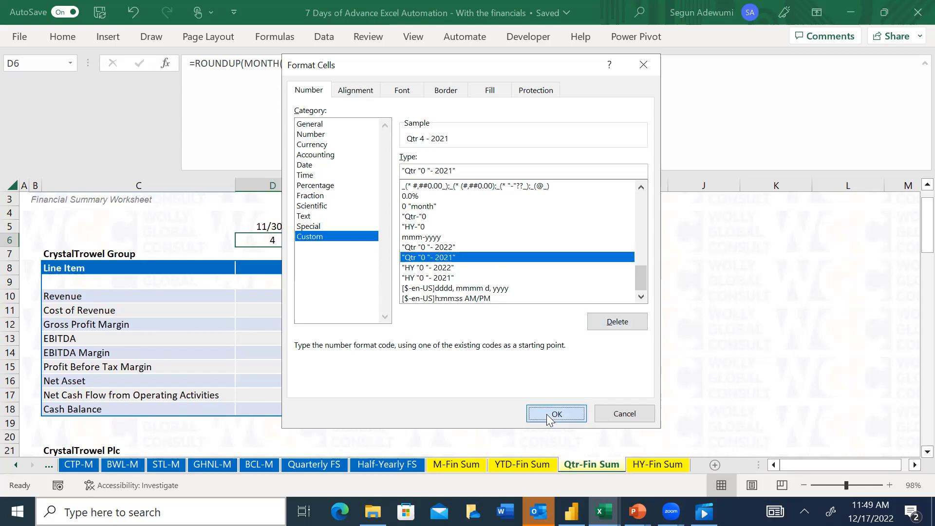
click(329, 226)
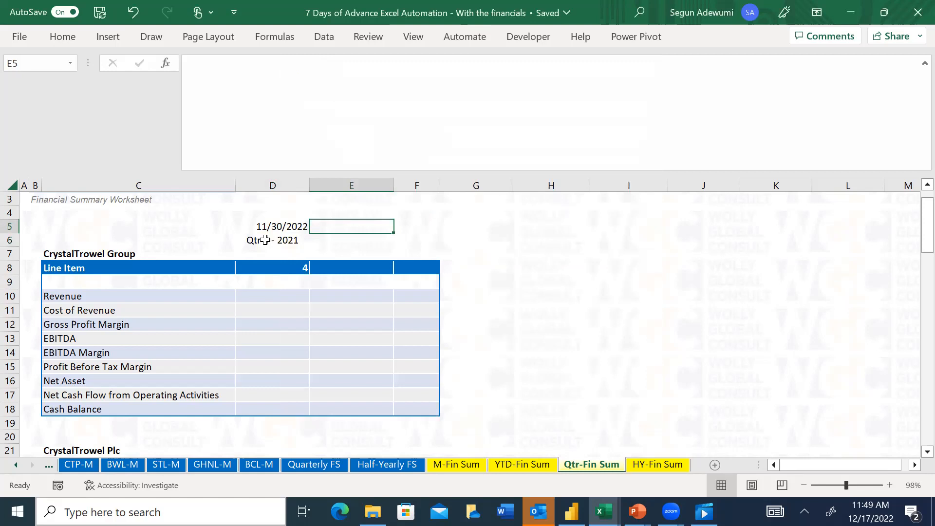
Copy the date in D5 to the adjacent cell E5
click(264, 239)
click(291, 225)
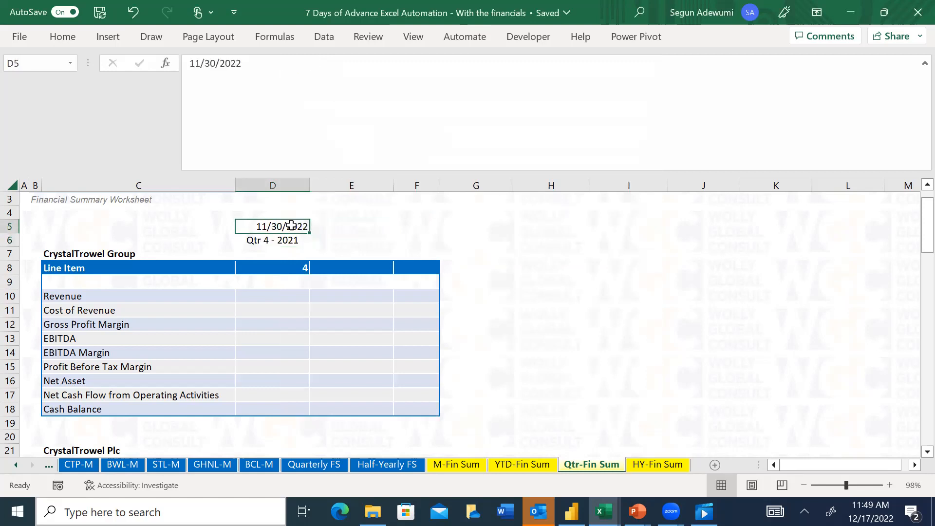
key(ctrl+c)
key(Right)
key(ctrl+v)
key(Escape)
key(Down)
key(Left)
key(Right)
key(Up)
key(Down)
text(=)
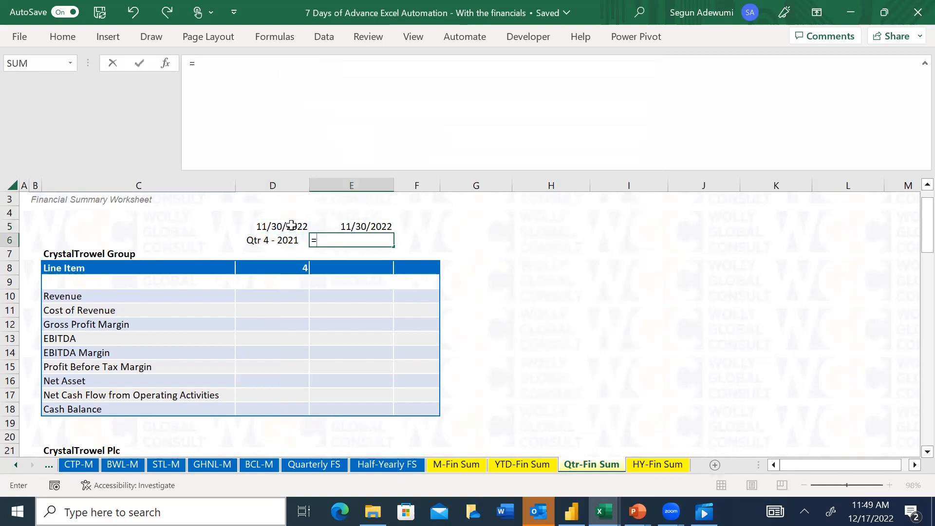
text(round)
key(Tab)
key(BackSpace)
text(up)
key(Tab)
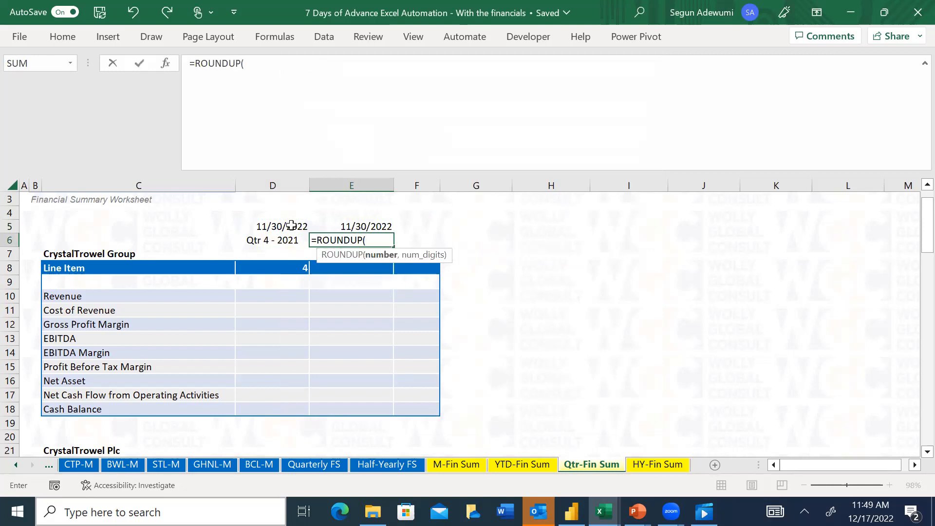
text(da)
key(BackSpace)
key(BackSpace)
text(mon)
key(Tab)
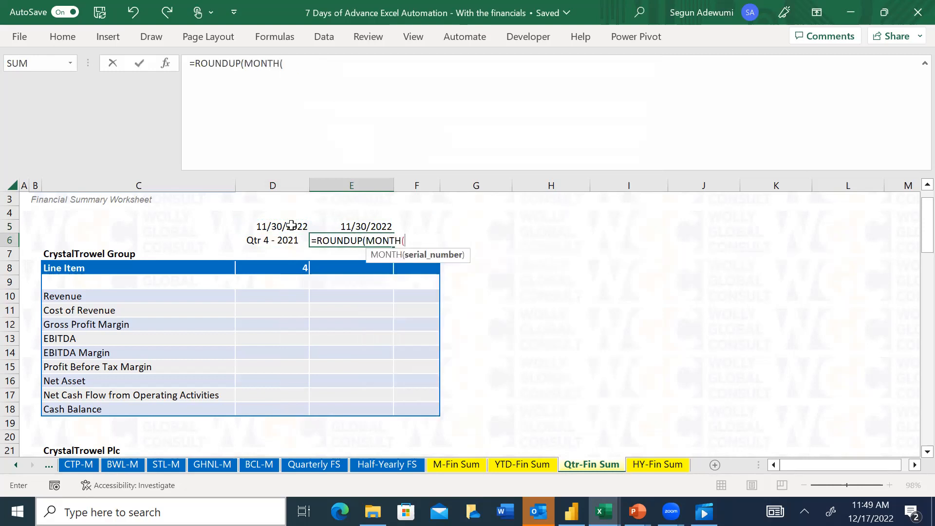
click(365, 226)
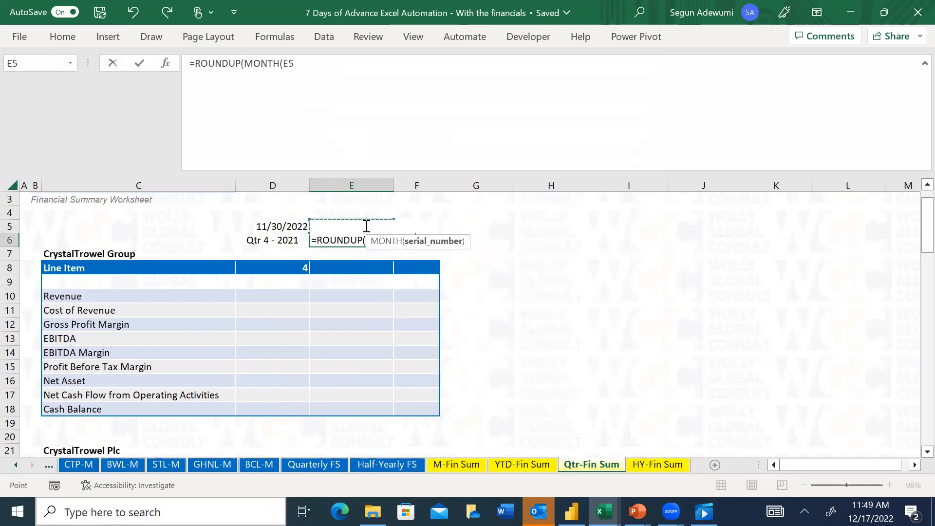
text(0)
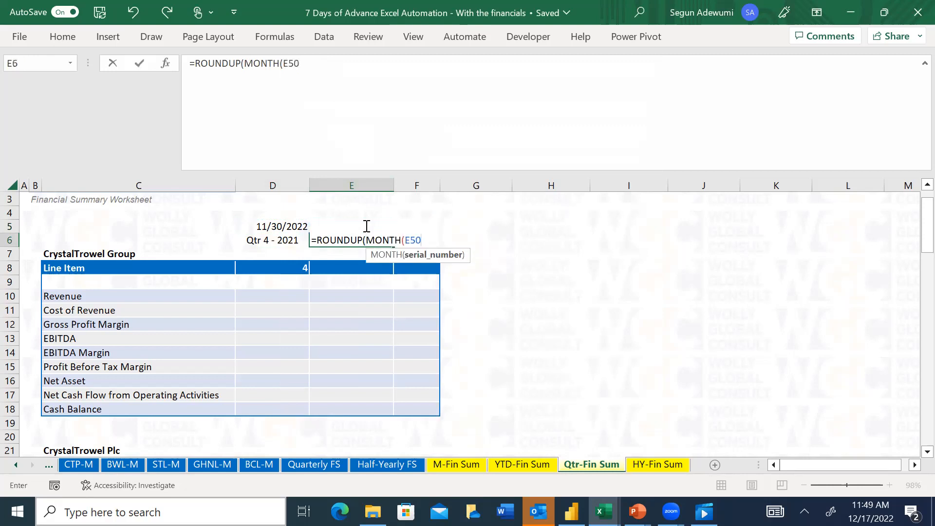
key(Escape)
Enter the formula =ROUNDUP(MONTH(E5)/2,0) in cell E6, directly below the copied date
text(=r)
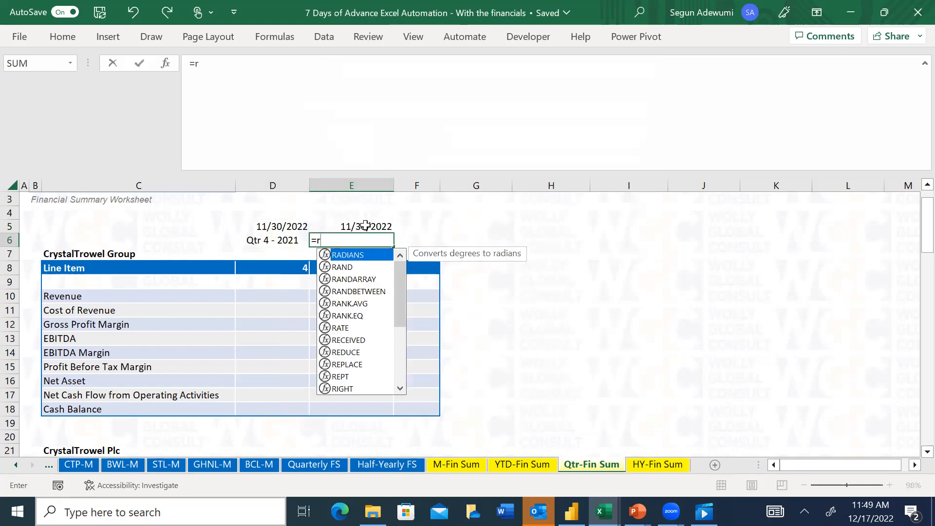
text(oundu)
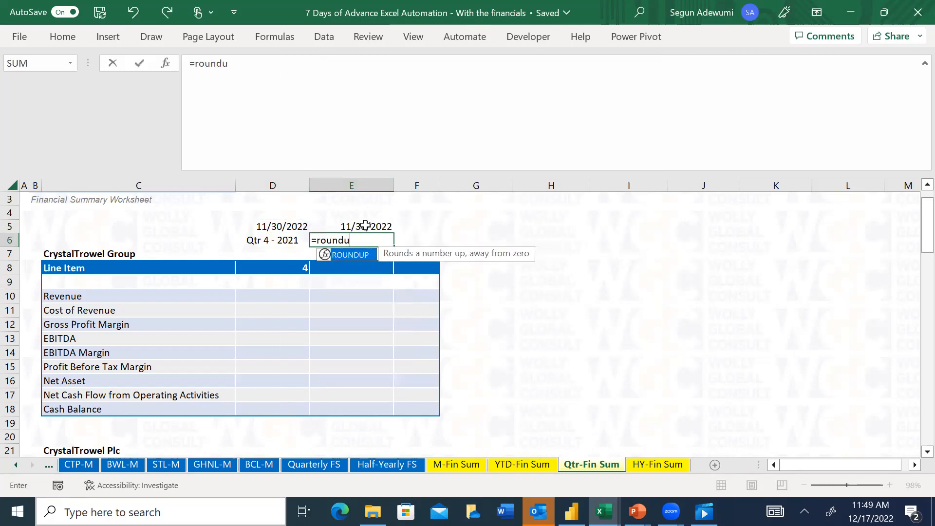
key(Tab)
text(mont)
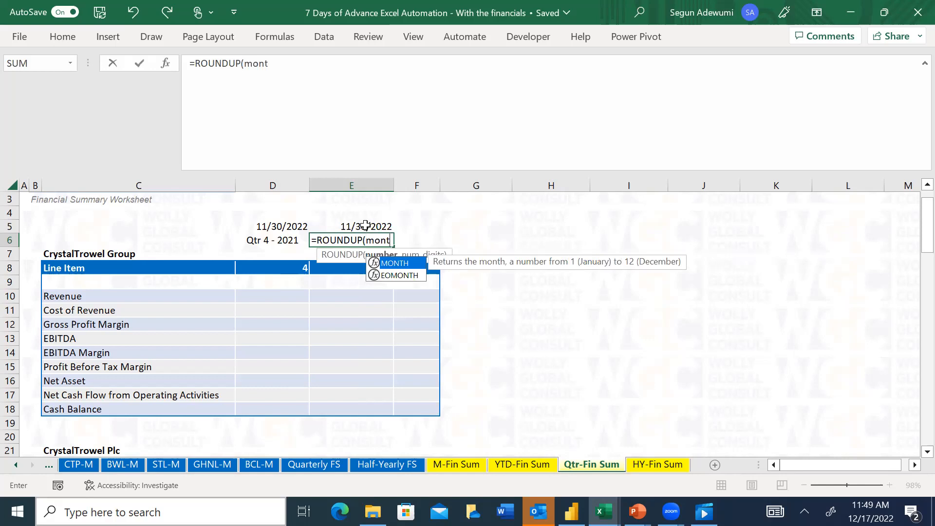
key(Tab)
click(366, 226)
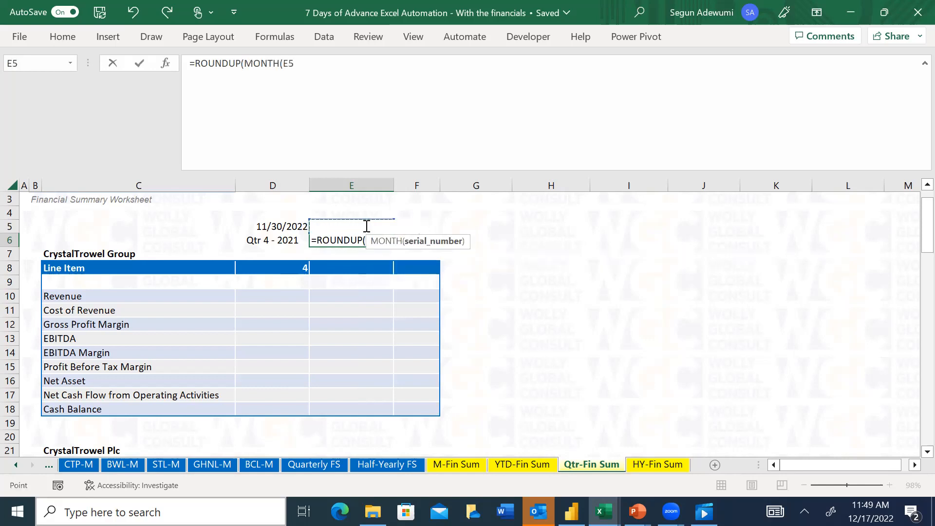
text())
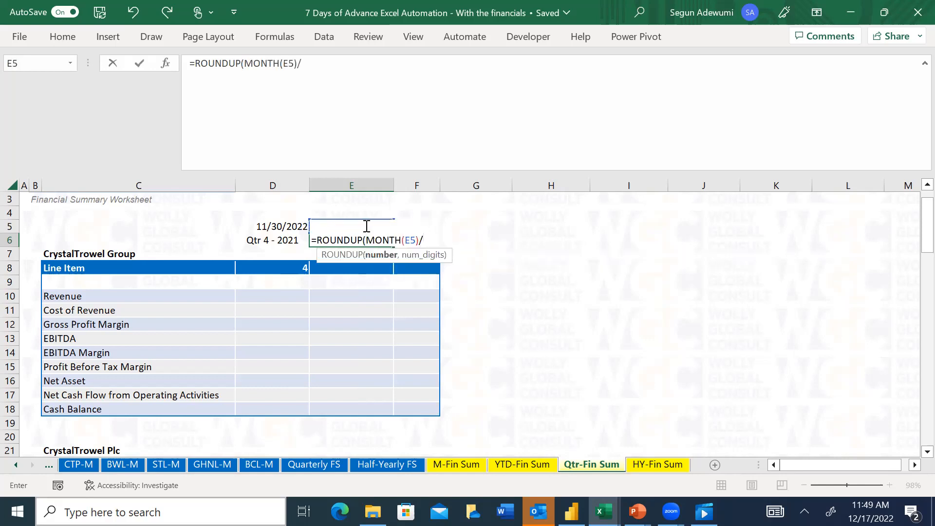
text(/2,0))
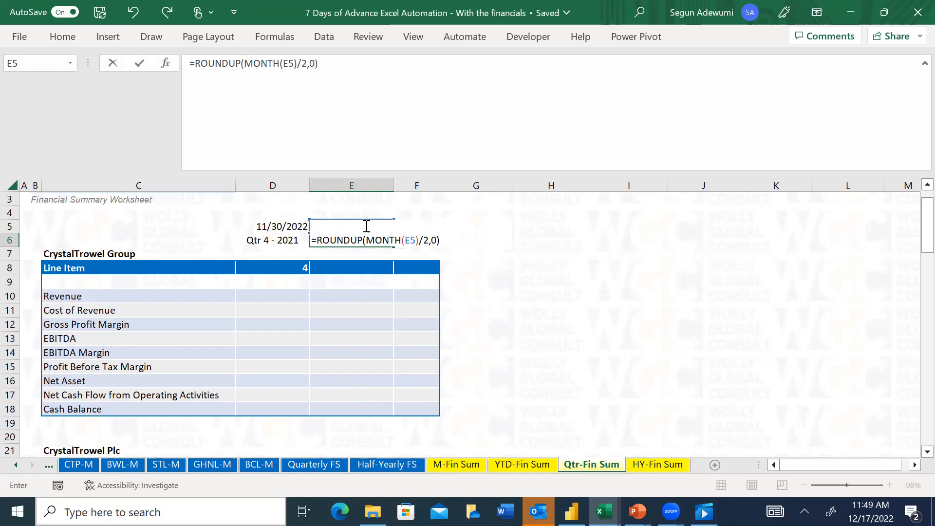
key(Return)
key(Up)
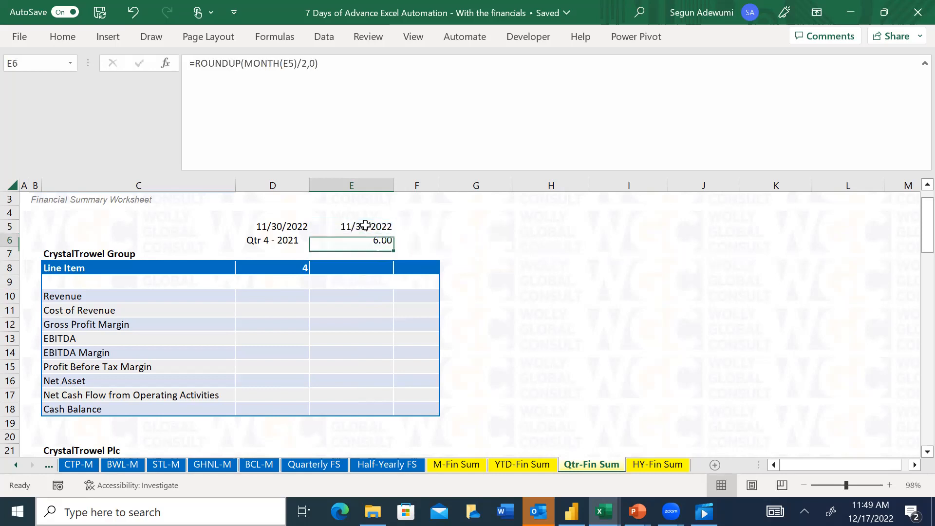
Change the divisor in the E6 formula to 6 so it reads =ROUNDUP(MONTH(E5)/6,0)
key(Up)
key(Down)
click(307, 64)
key(BackSpace)
text(6)
key(Return)
key(Up)
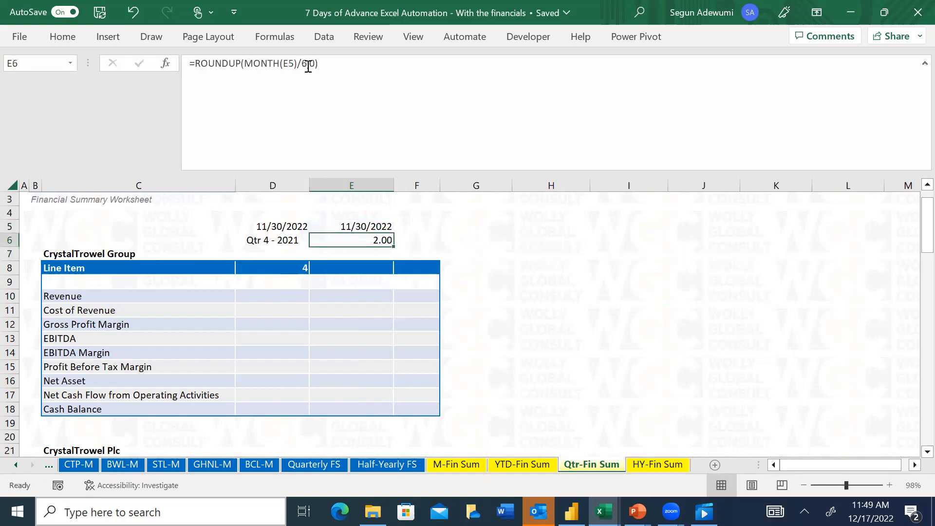
click(358, 228)
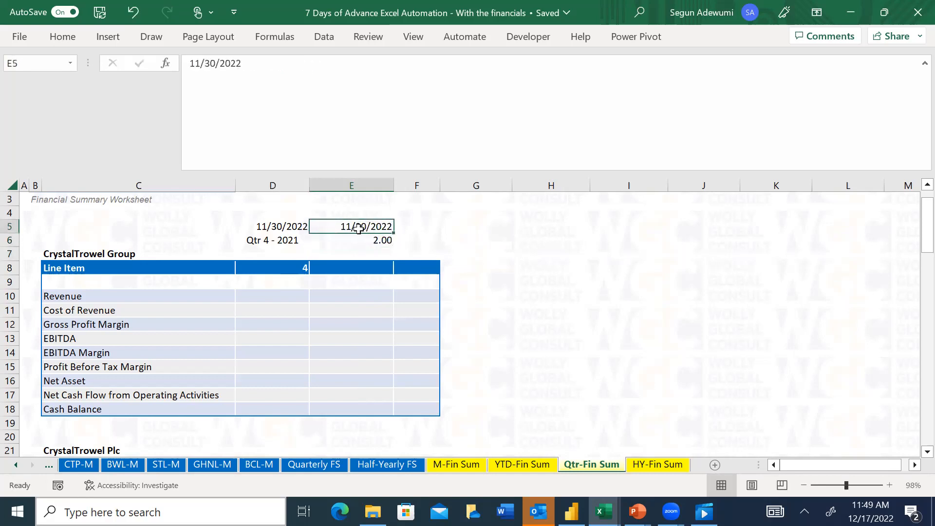
Apply the existing custom number format "HY "0 "- 2022" to cell E6
click(366, 241)
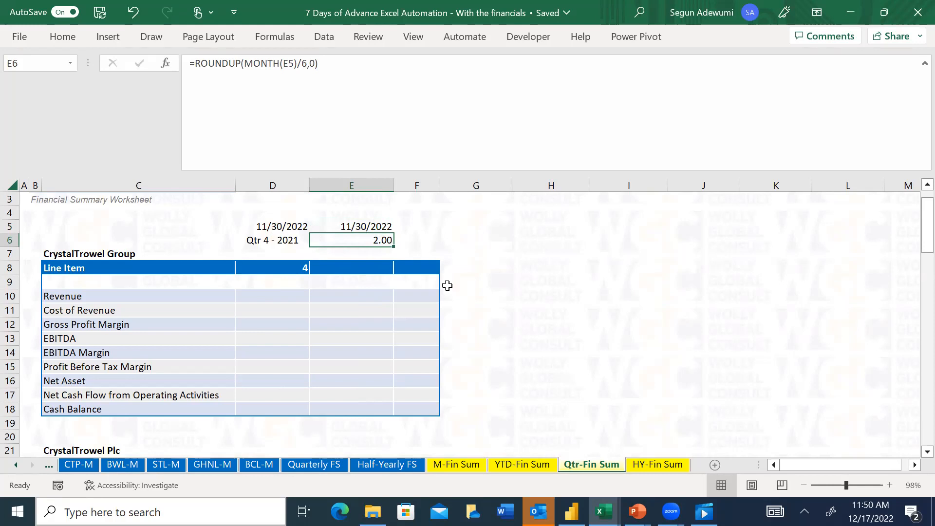
key(ctrl+1)
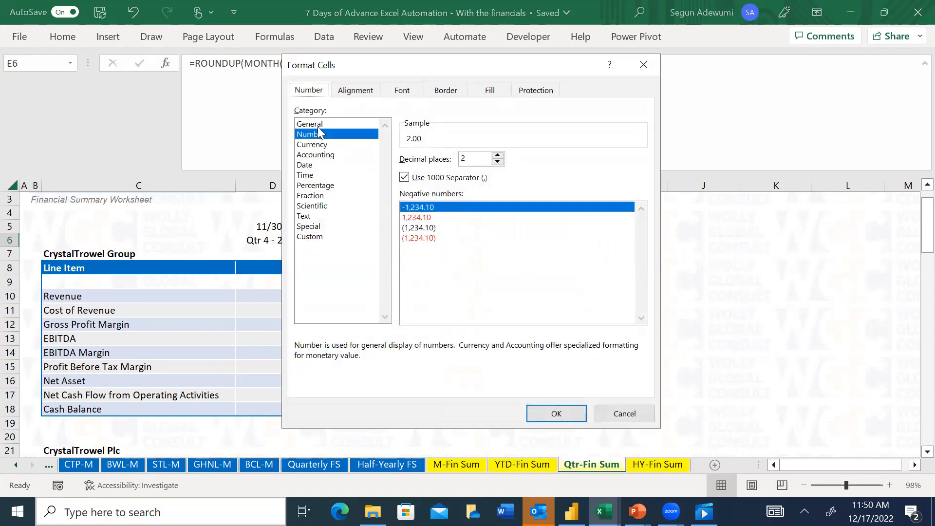
click(317, 125)
click(308, 237)
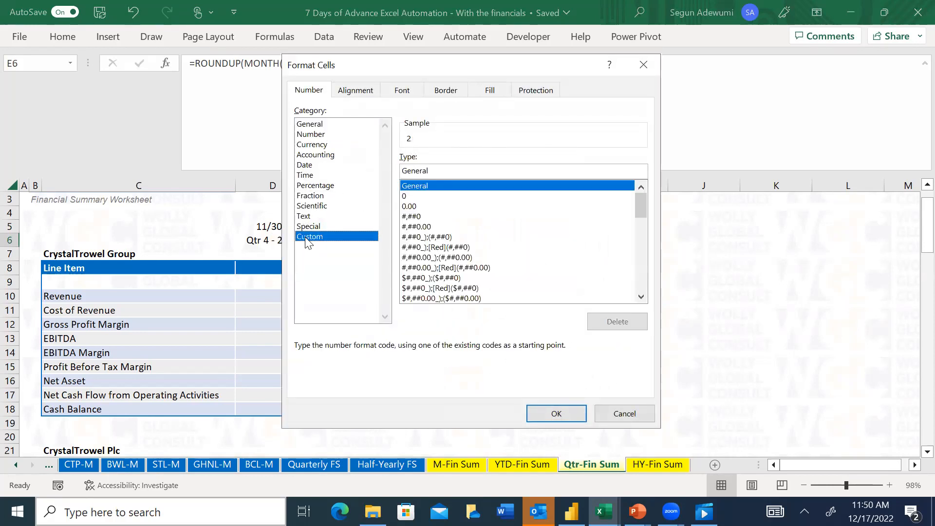
drag(643, 213, 639, 312)
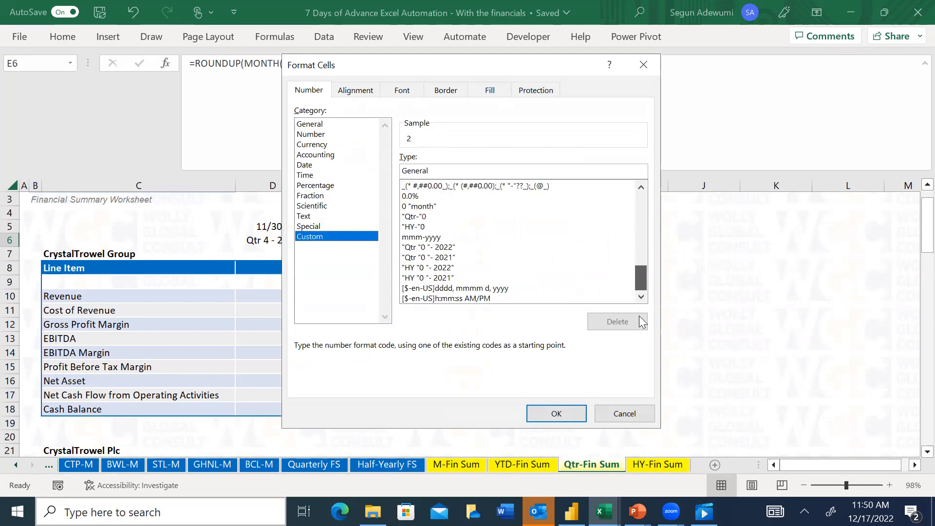
click(435, 277)
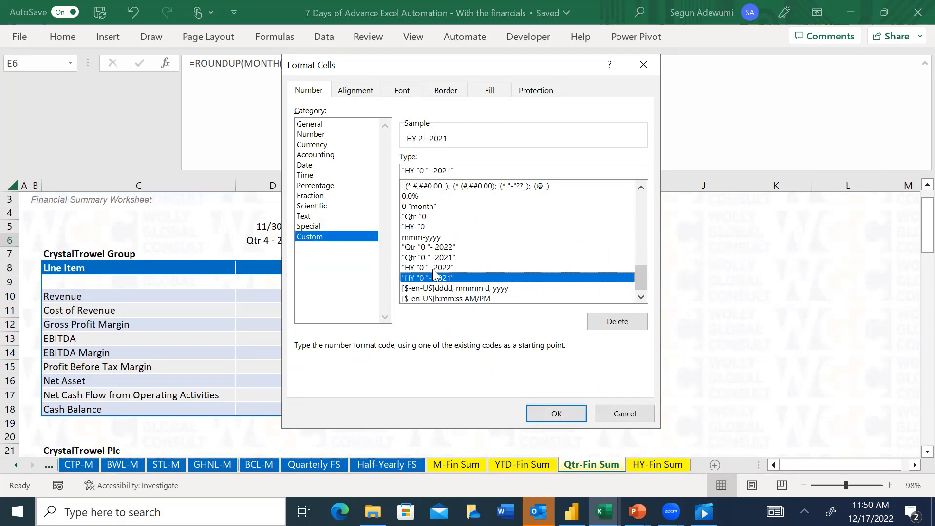
click(435, 268)
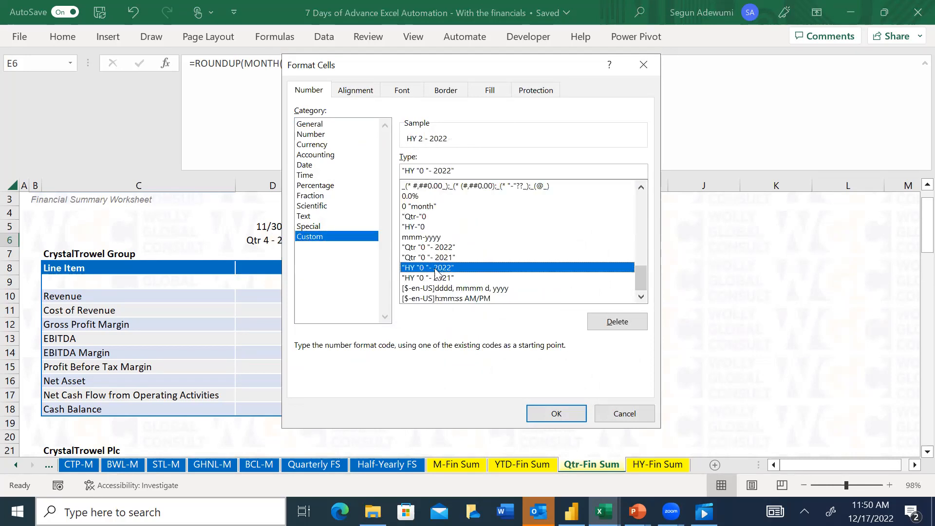
click(555, 417)
Apply the existing custom number format "HY "0 "- 2022" to header cell D8 of the CrystalTrowel Group table
click(295, 267)
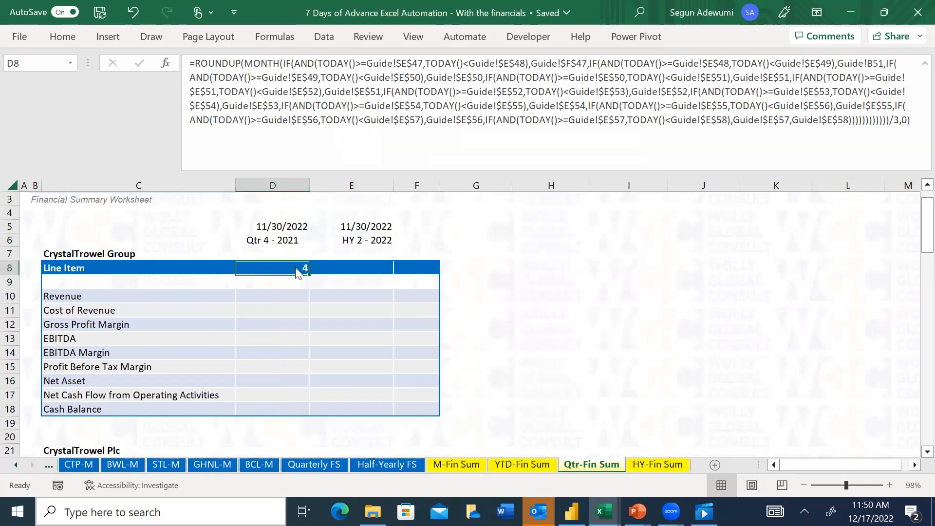
key(ctrl+1)
click(309, 237)
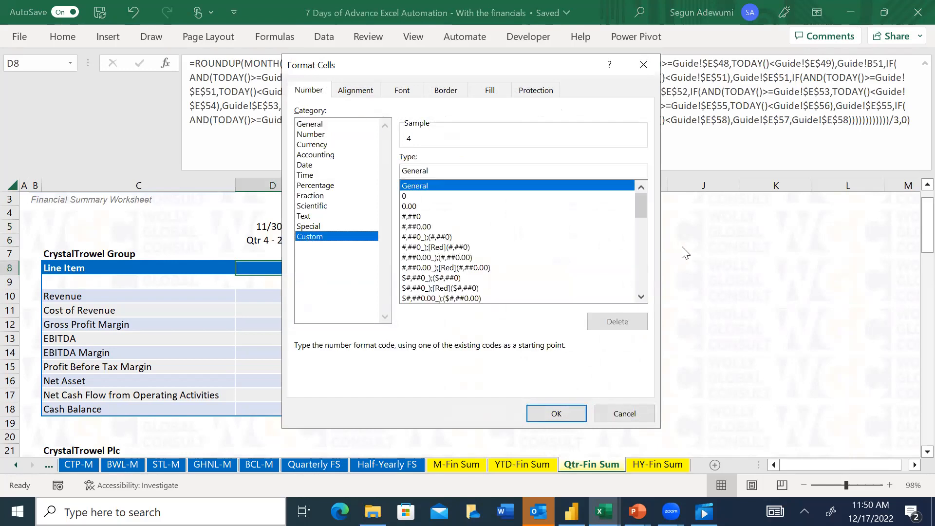
drag(641, 217, 646, 315)
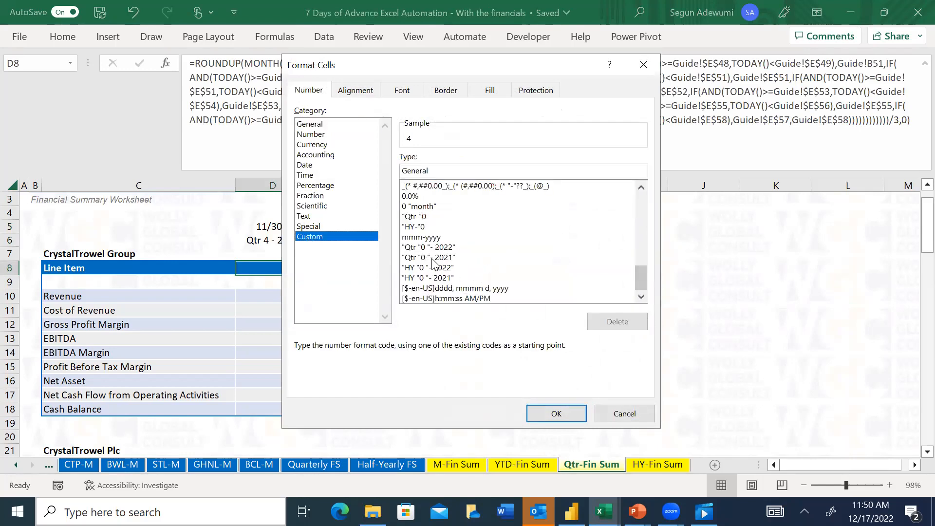
click(427, 258)
click(423, 268)
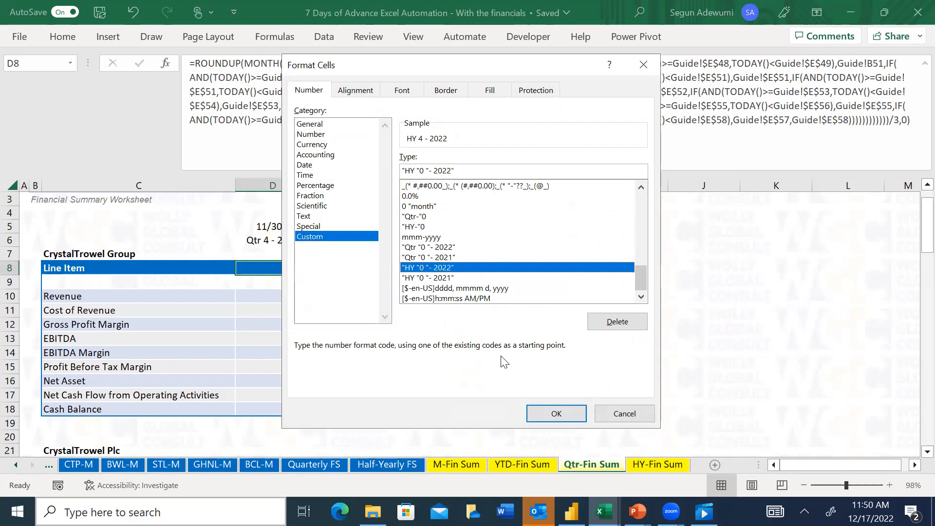
click(550, 414)
click(322, 267)
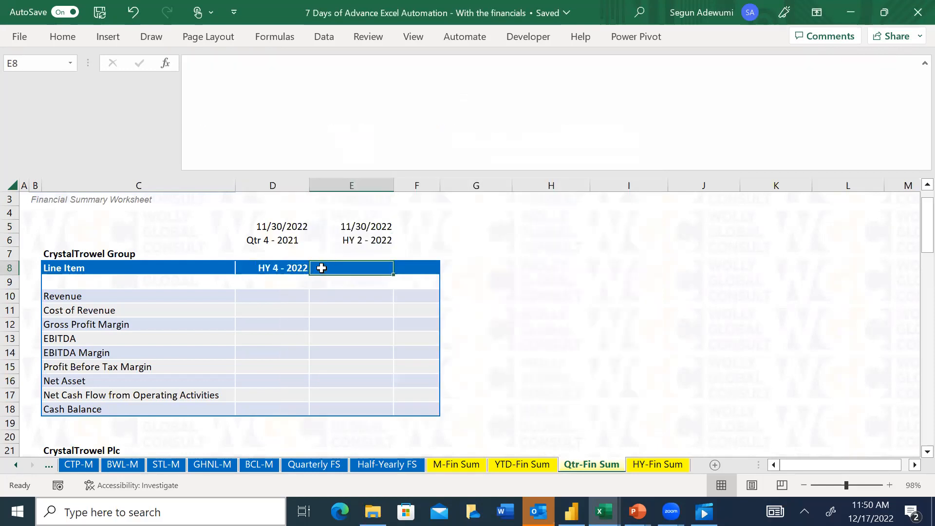
Set the custom number format of header cell D8 to "Qtr "0 "- 2022"
click(280, 267)
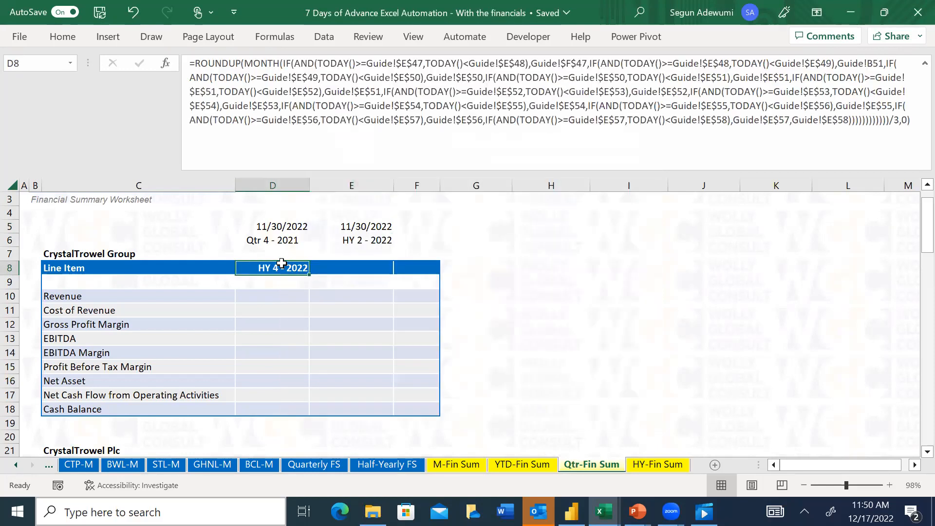
key(ctrl+1)
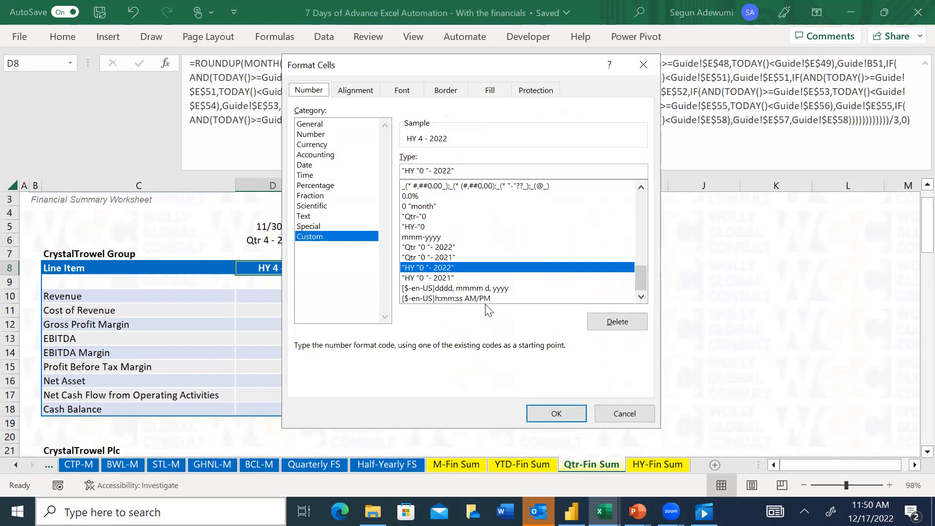
click(415, 250)
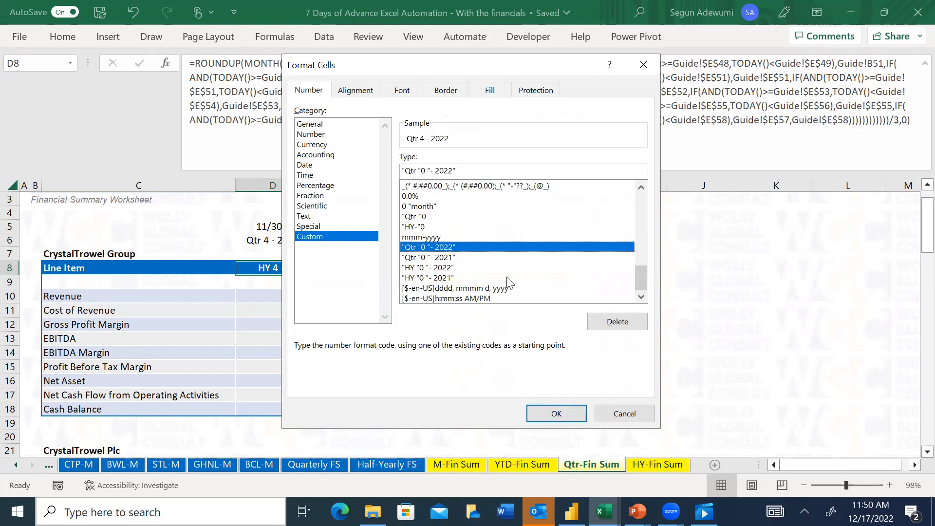
click(556, 414)
Try the formula =EOMONTH(Guide!$E$57,-12) in header cell E8 of the CrystalTrowel Group table, then clear the cell
click(347, 268)
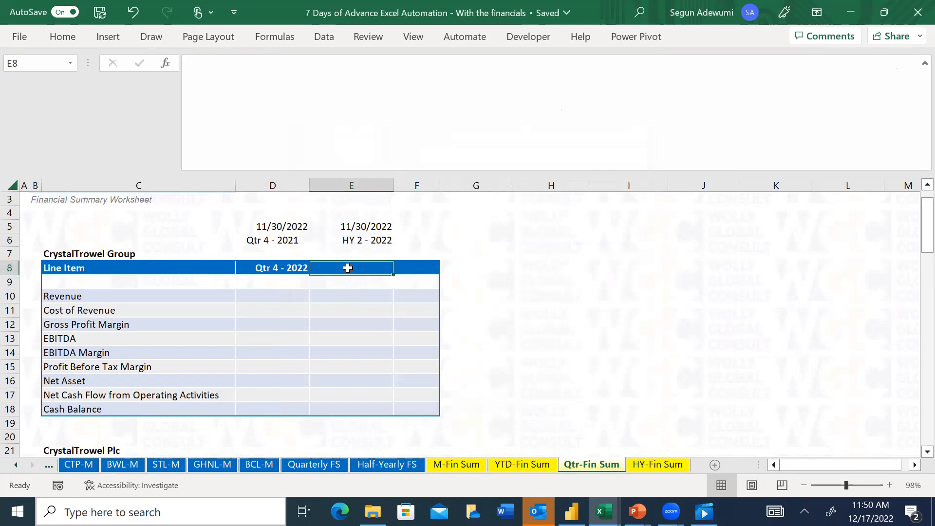
text(=eo)
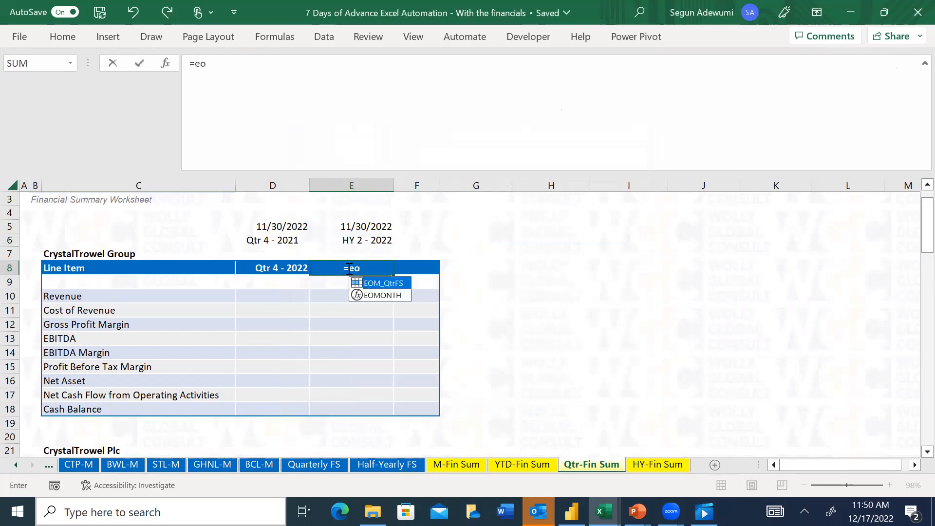
key(Down)
key(Tab)
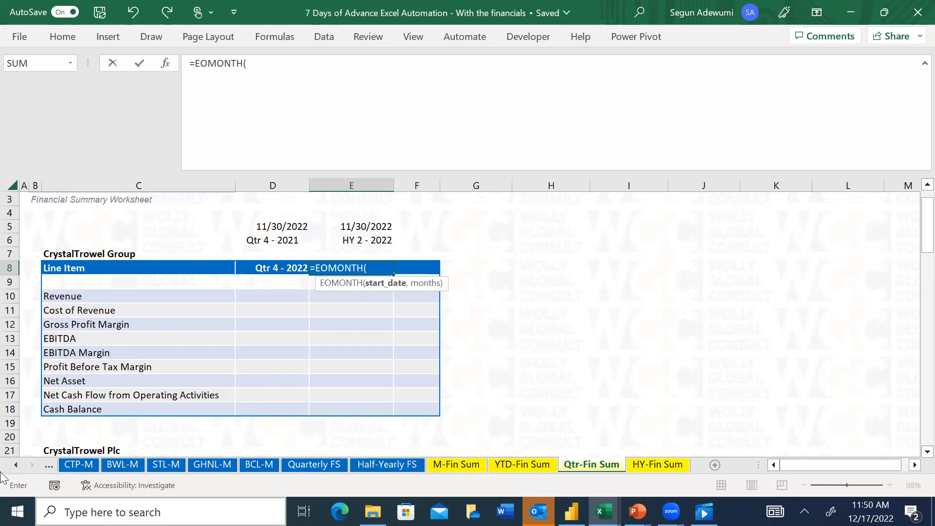
click(18, 464)
click(18, 465)
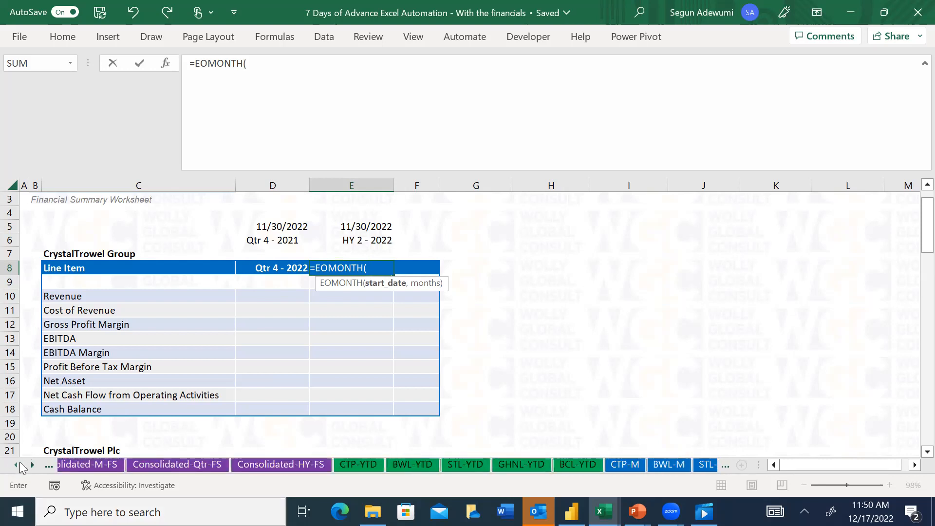
click(147, 463)
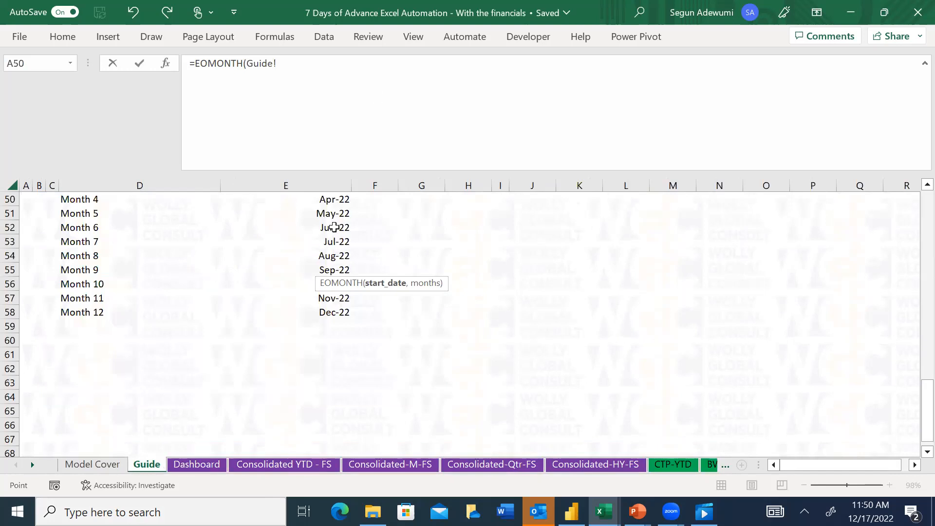
click(331, 300)
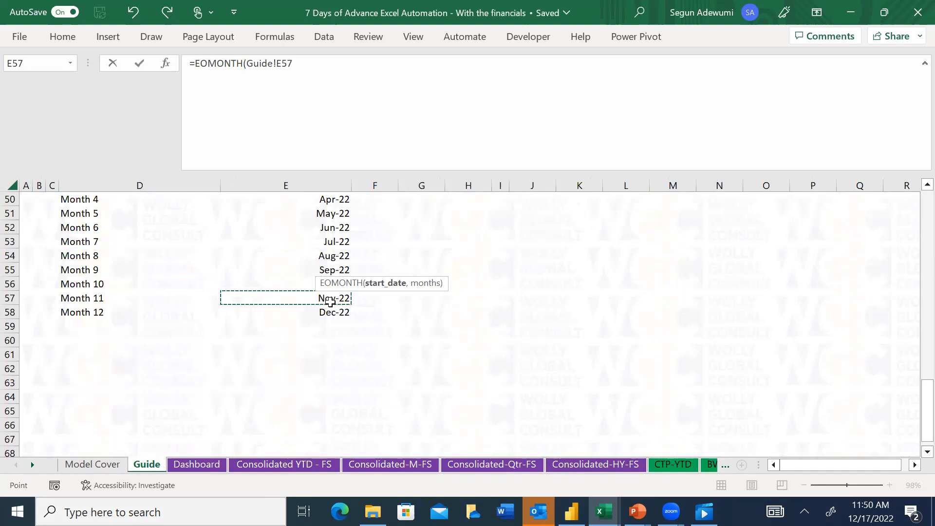
key(F4)
text(,)
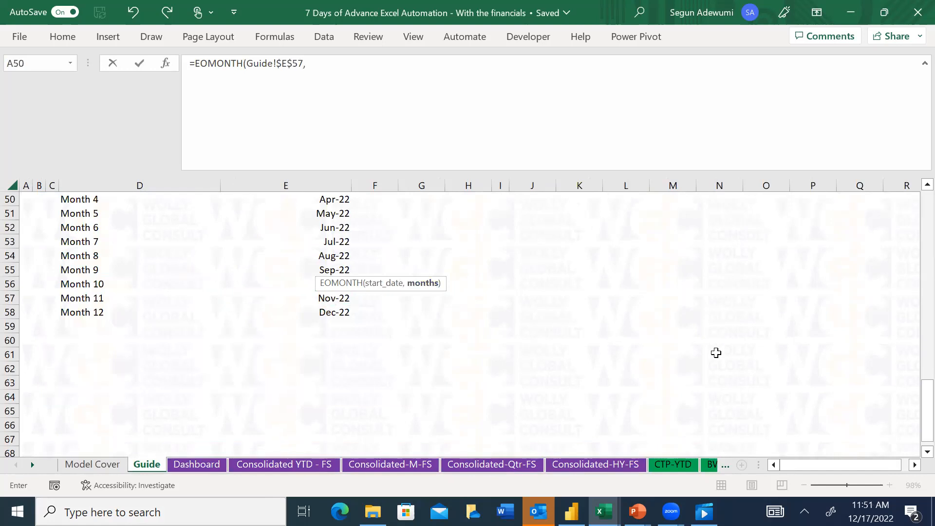
text(-12)
key(Return)
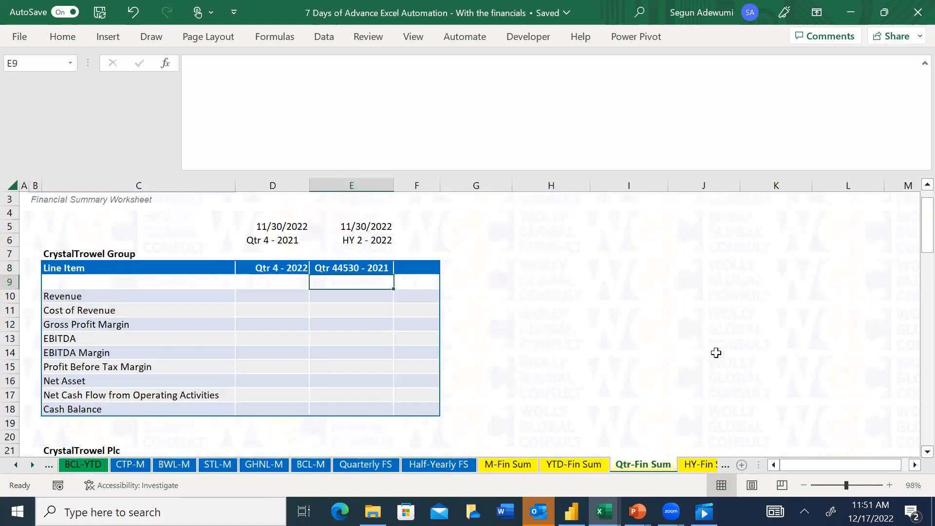
key(Up)
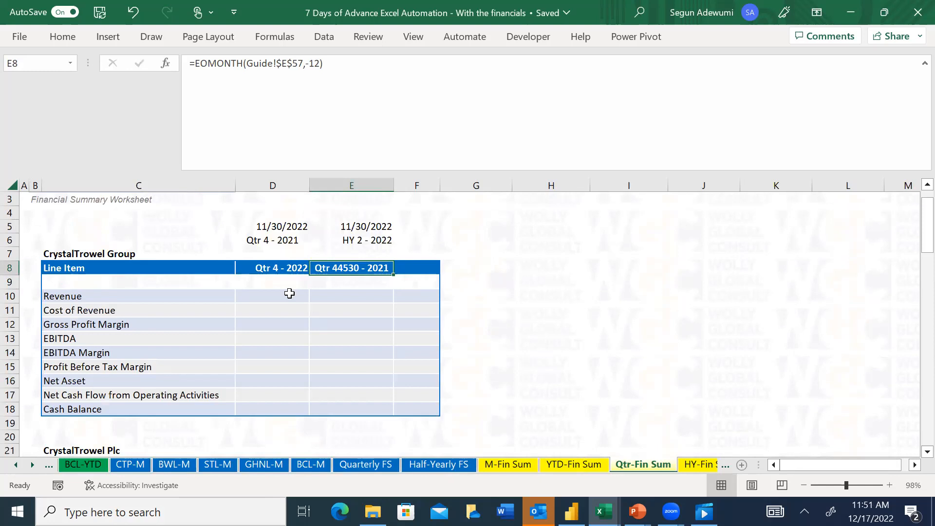
key(Delete)
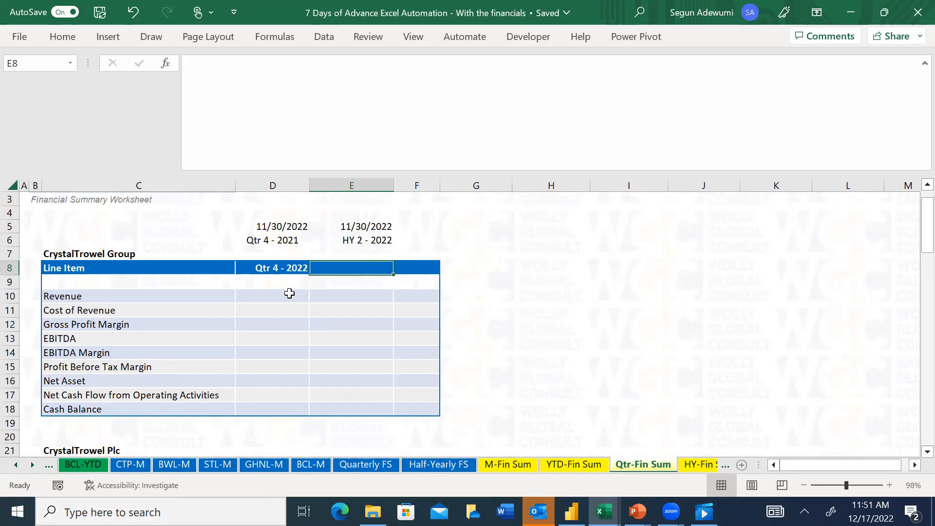
Enter =EOMONTH(Guide!E57,-12) in header cell E8, using the Month 11 date on the Guide sheet as start date
text(=)
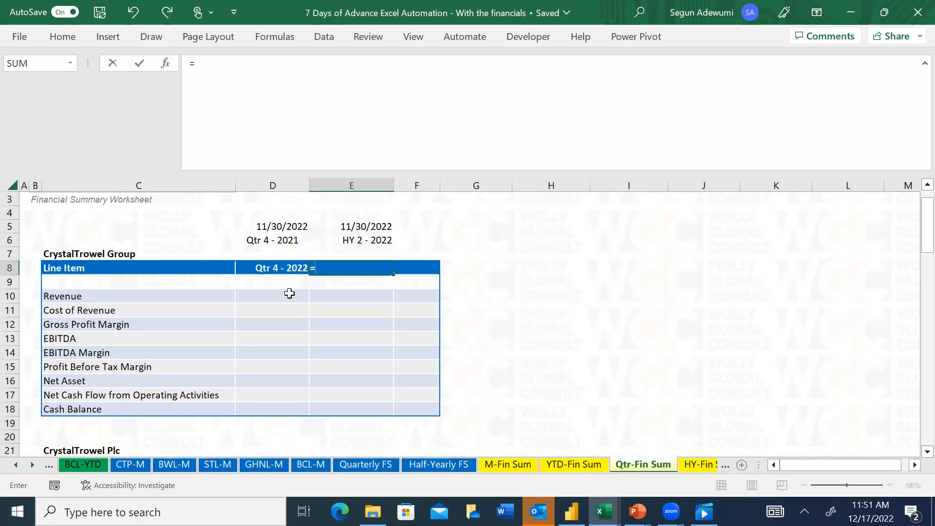
text(eom)
key(Tab)
key(BackSpace)
key(BackSpace)
key(BackSpace)
key(BackSpace)
key(BackSpace)
key(BackSpace)
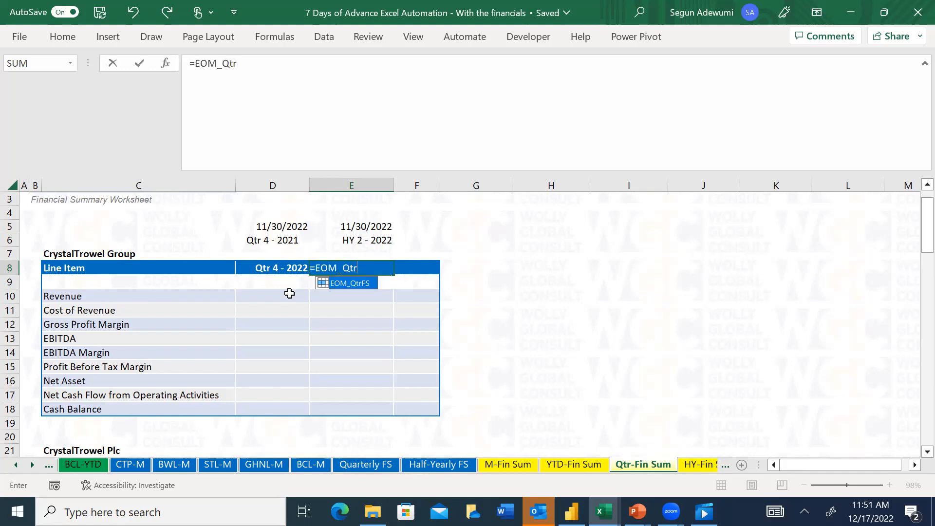
click(370, 298)
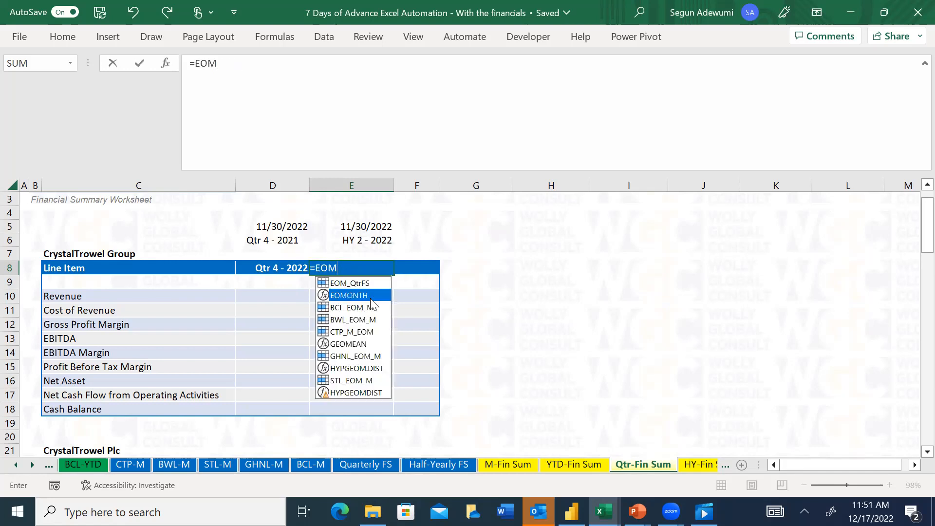
double_click(370, 295)
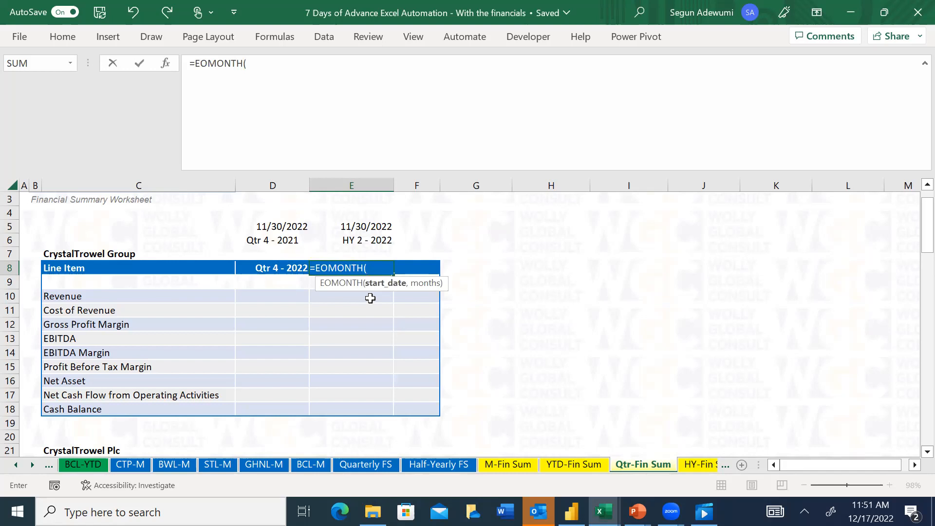
click(15, 465)
click(15, 465)
click(15, 465)
click(16, 465)
click(15, 465)
click(15, 465)
click(147, 465)
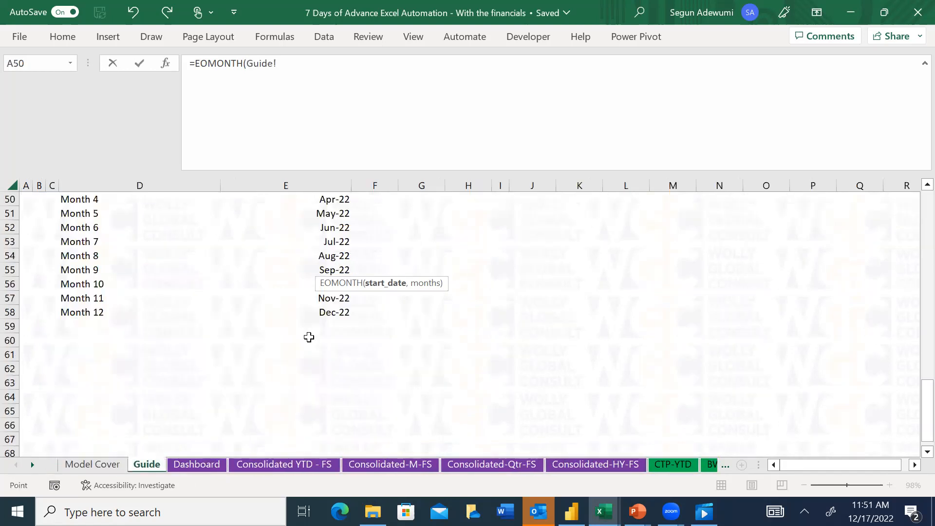
click(331, 299)
text(,-12))
key(Return)
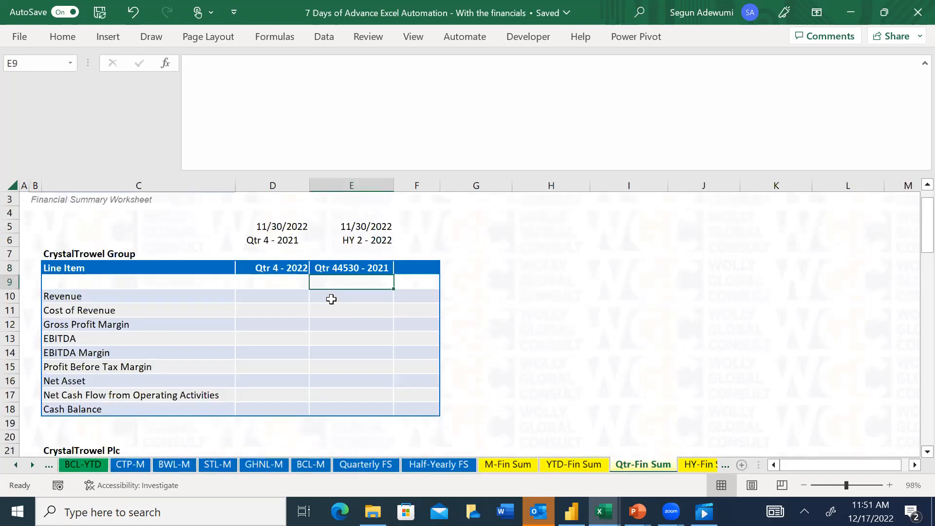
Apply the Short Date number format to header cell E8
key(ctrl+1)
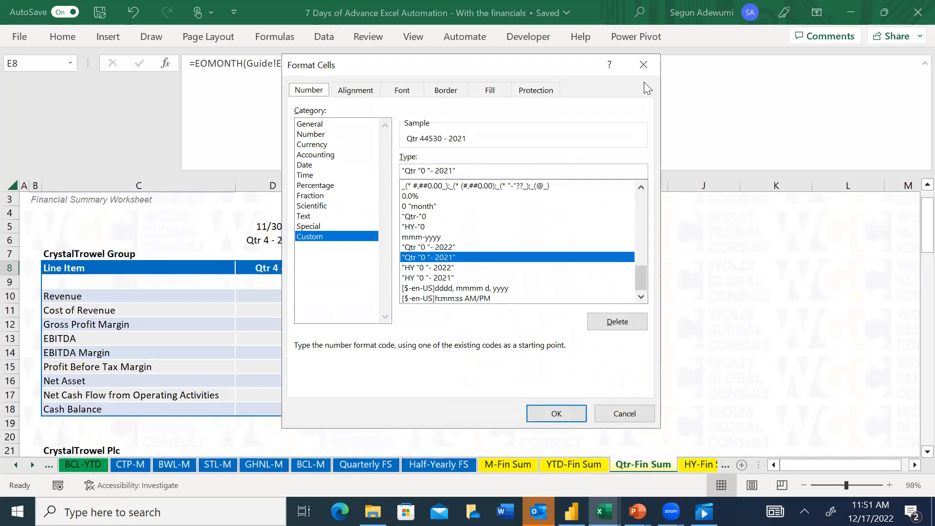
click(639, 60)
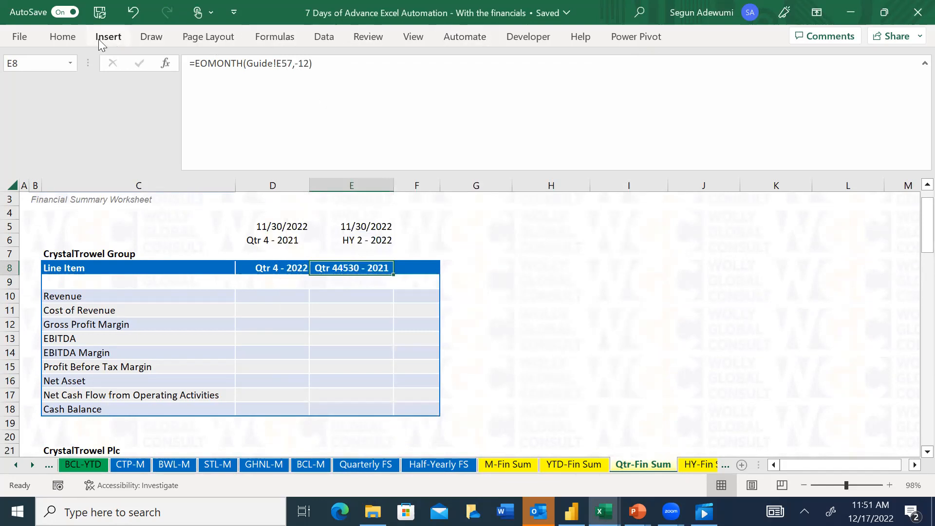
click(63, 36)
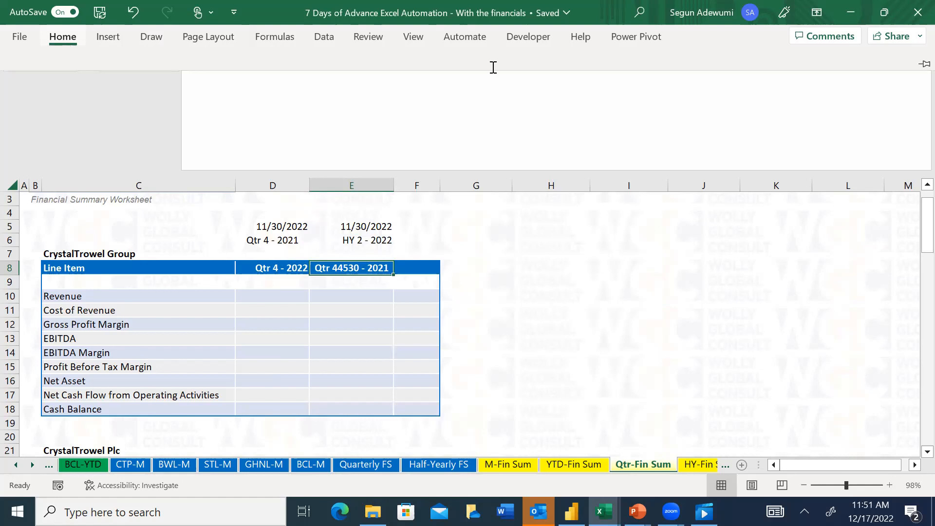
click(517, 59)
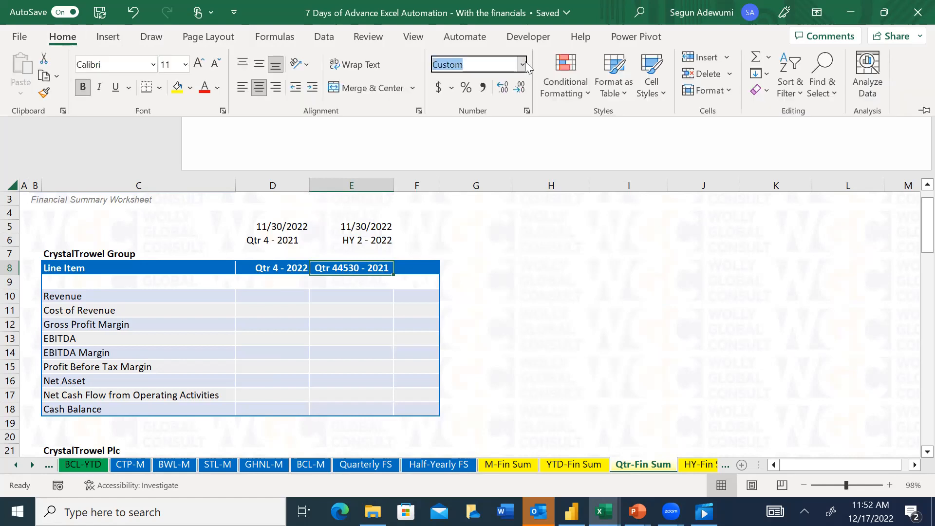
click(523, 64)
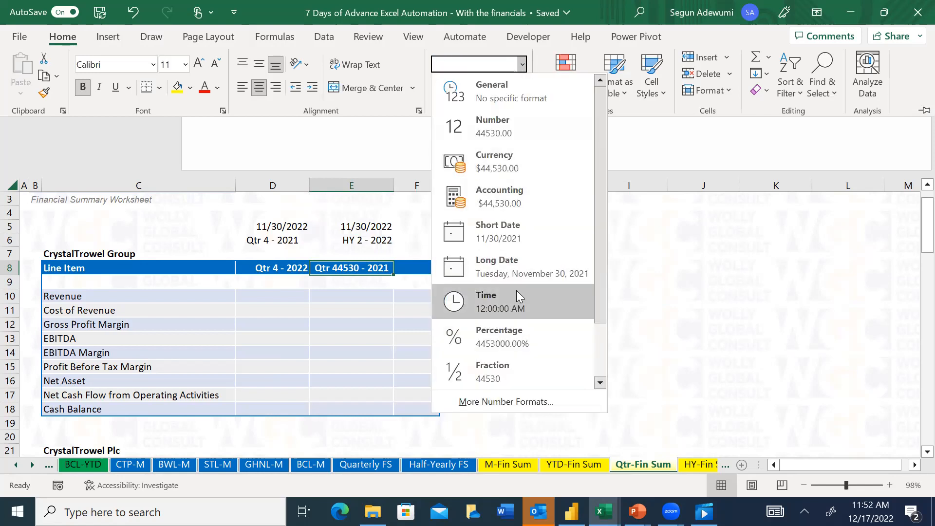
click(527, 227)
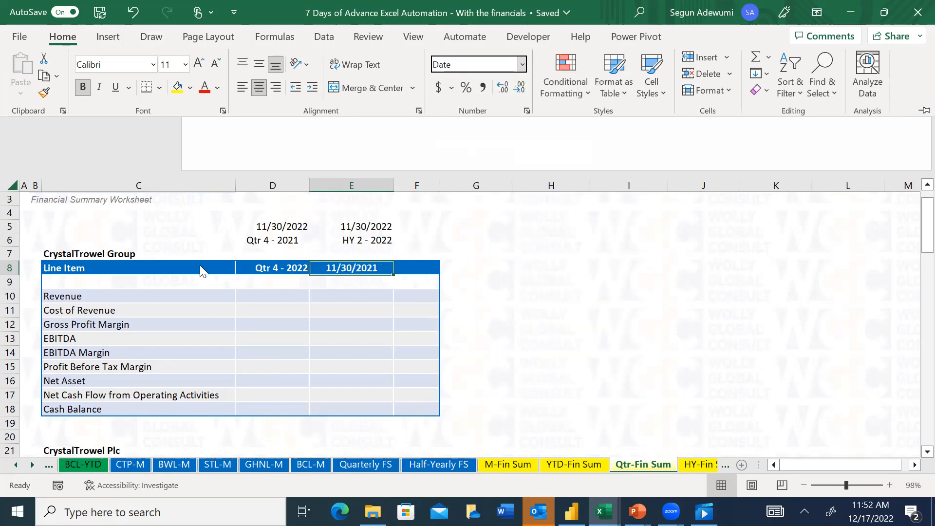
Extend the E8 formula into a quarter calculation reading =ROUND(MONTH(EOMONTH(Guide!E57,-12))/3,0)
click(387, 237)
click(351, 254)
click(354, 267)
click(286, 266)
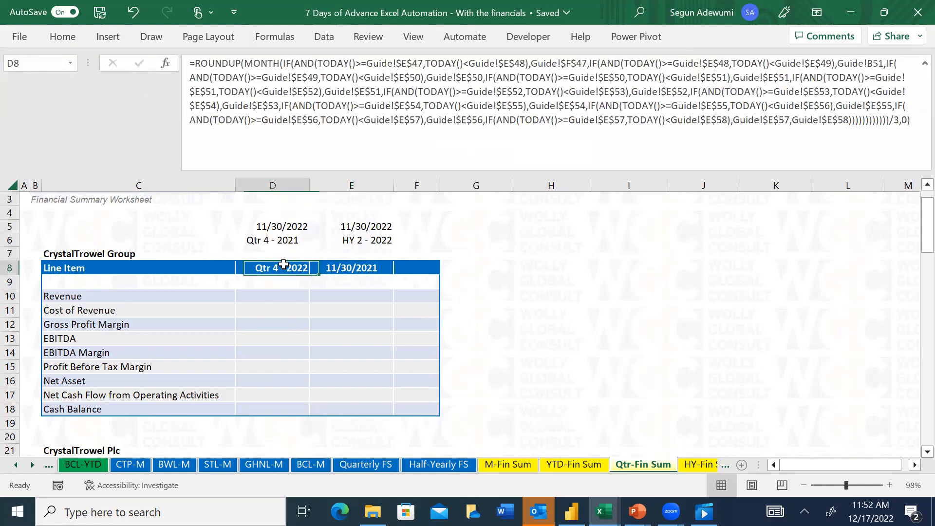
click(351, 269)
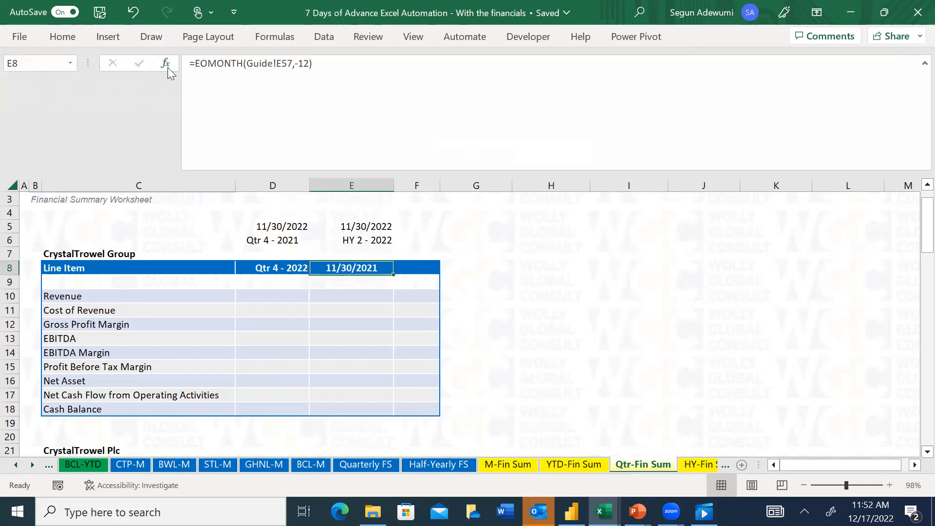
click(194, 67)
text(round)
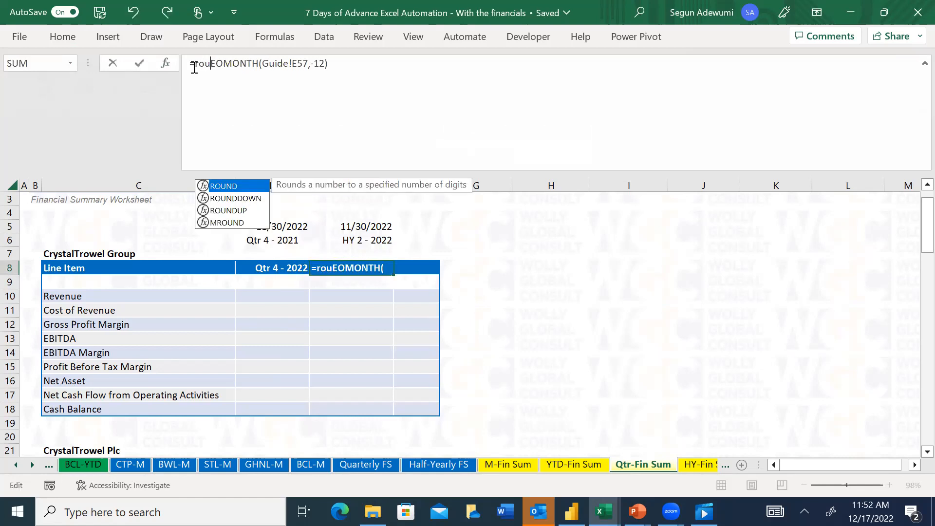
key(Tab)
text(month)
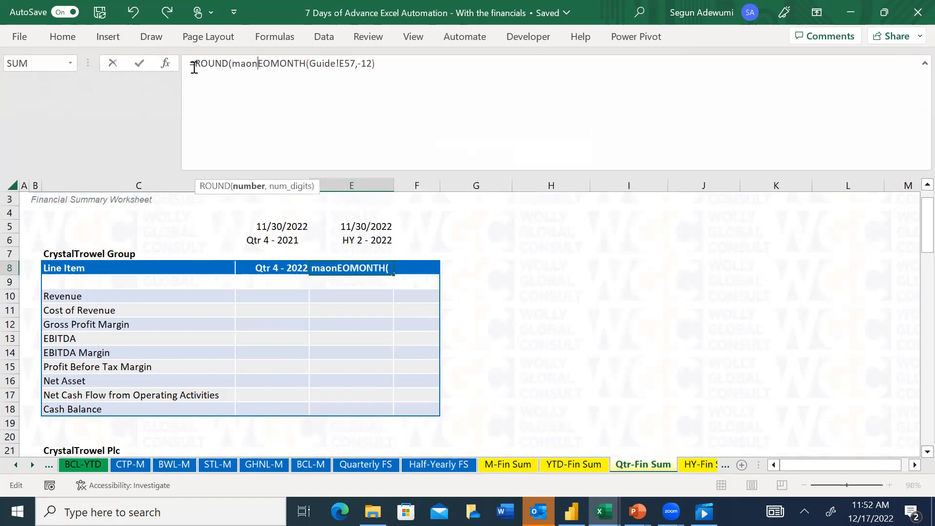
key(Tab)
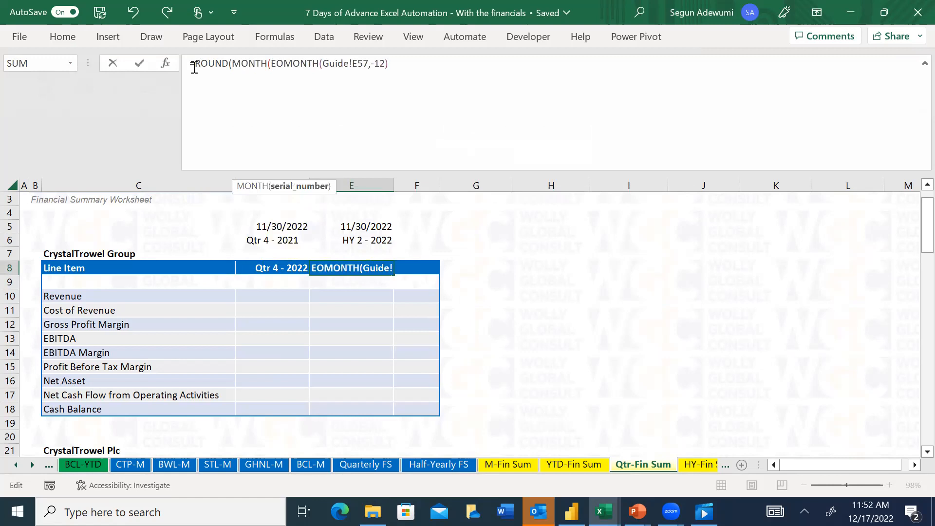
click(412, 64)
text()/)
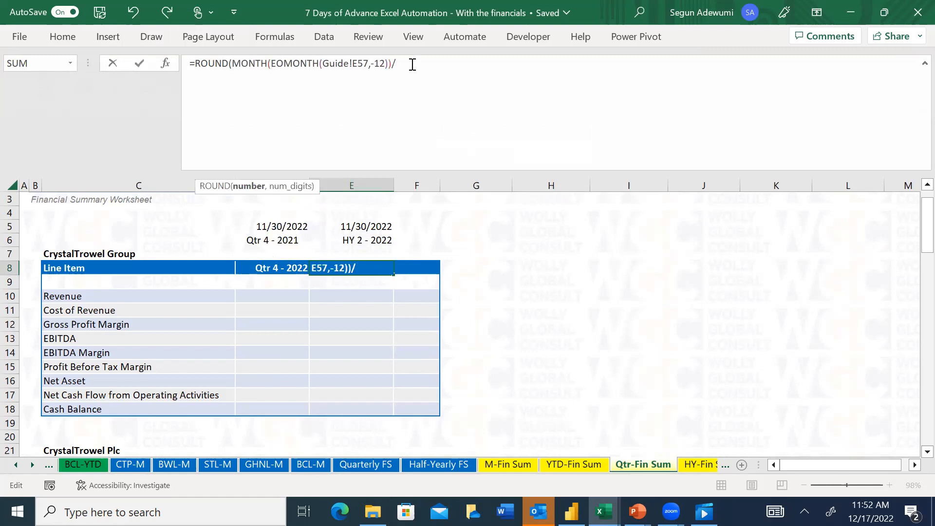
text(3,)
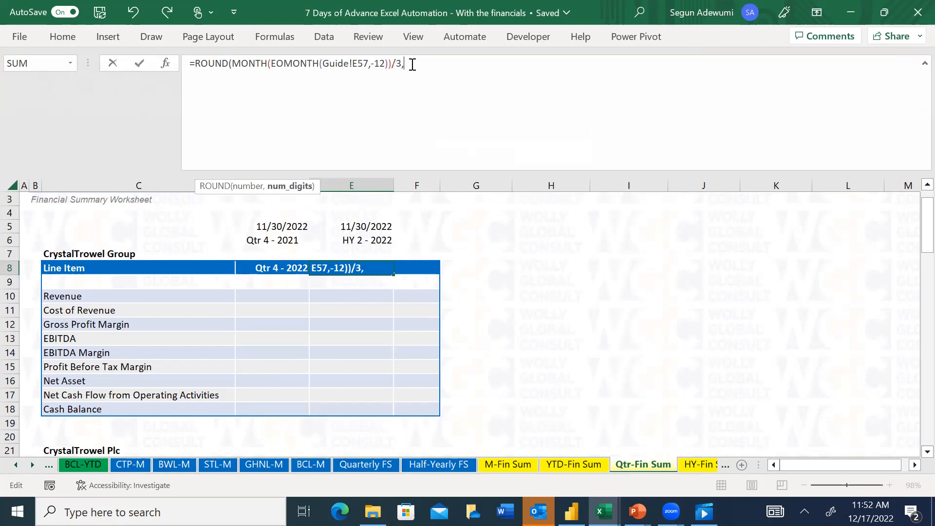
text(0))
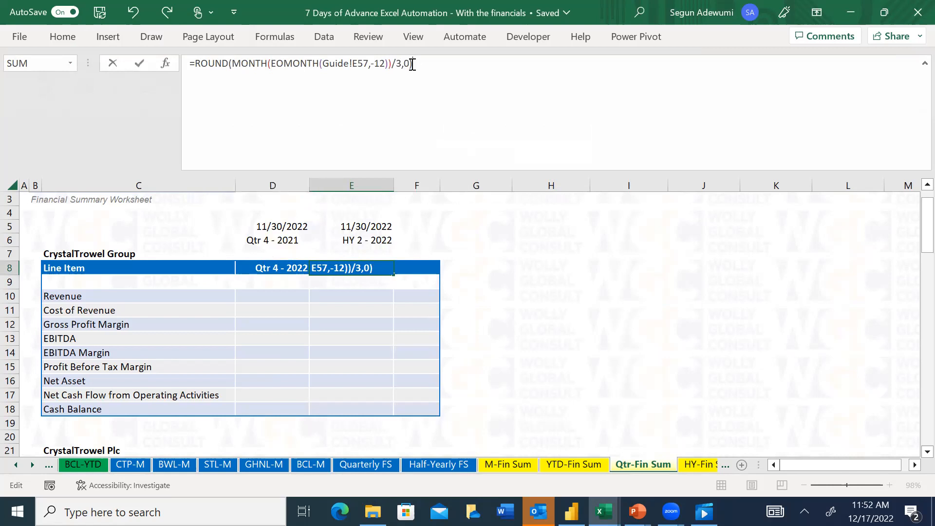
key(Return)
key(Up)
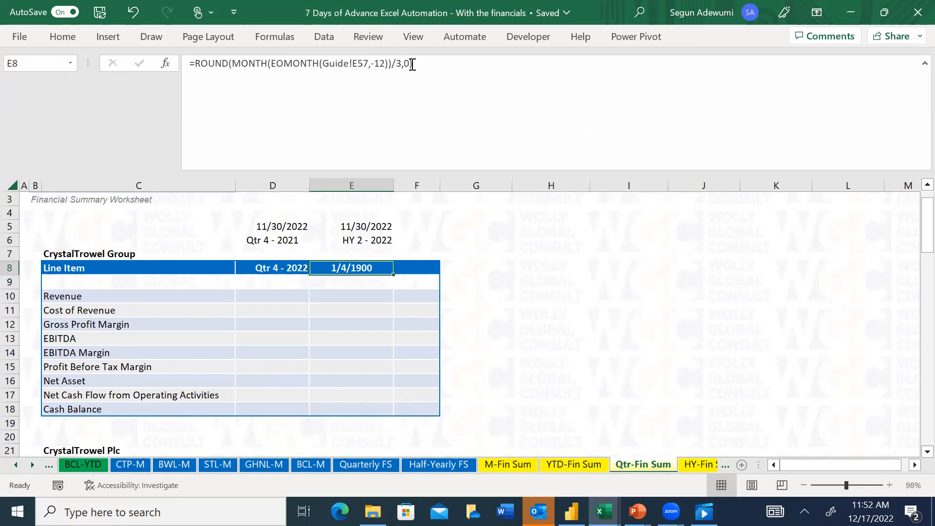
Copy the formatting of header cell D8 onto header cell E8 with Format Painter
key(ctrl+z)
click(26, 34)
click(20, 43)
click(63, 37)
click(44, 93)
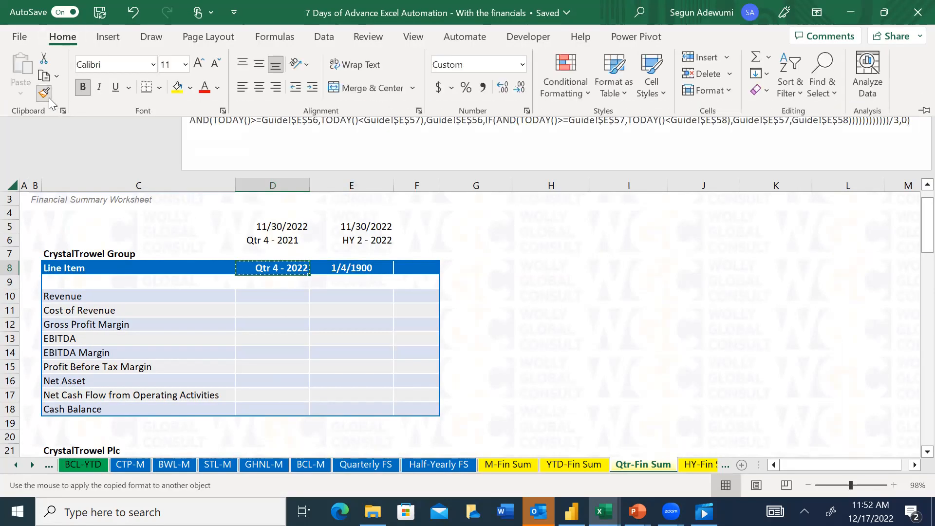
click(353, 268)
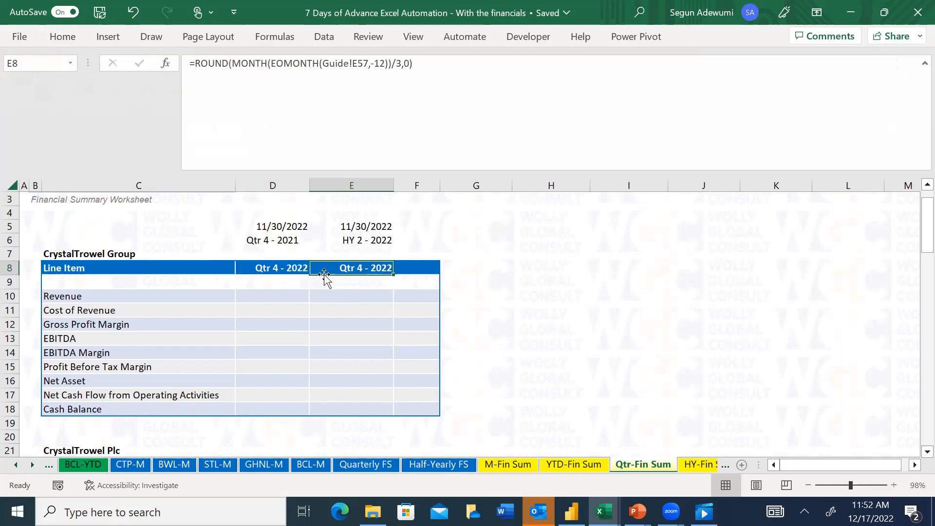
Apply the existing custom number format "Qtr "0 "- 2021" to header cell E8
key(ctrl+1)
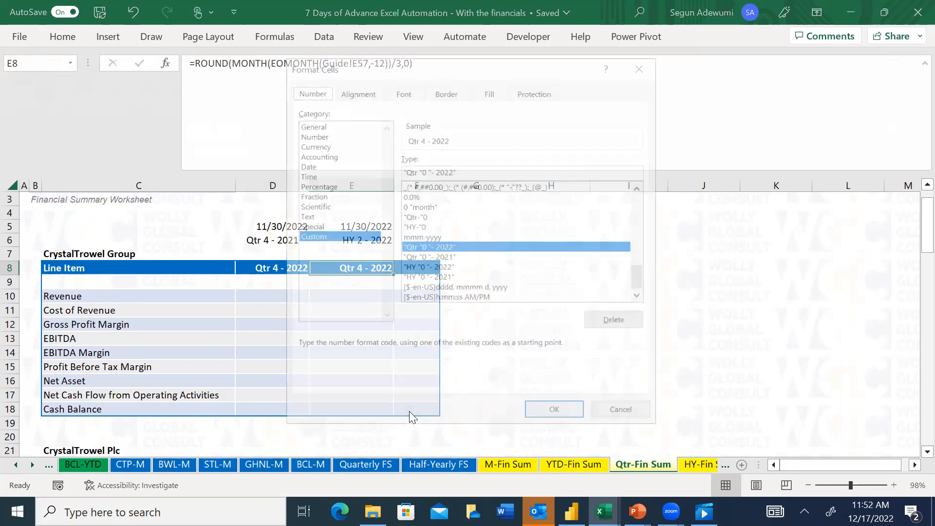
click(436, 257)
click(538, 411)
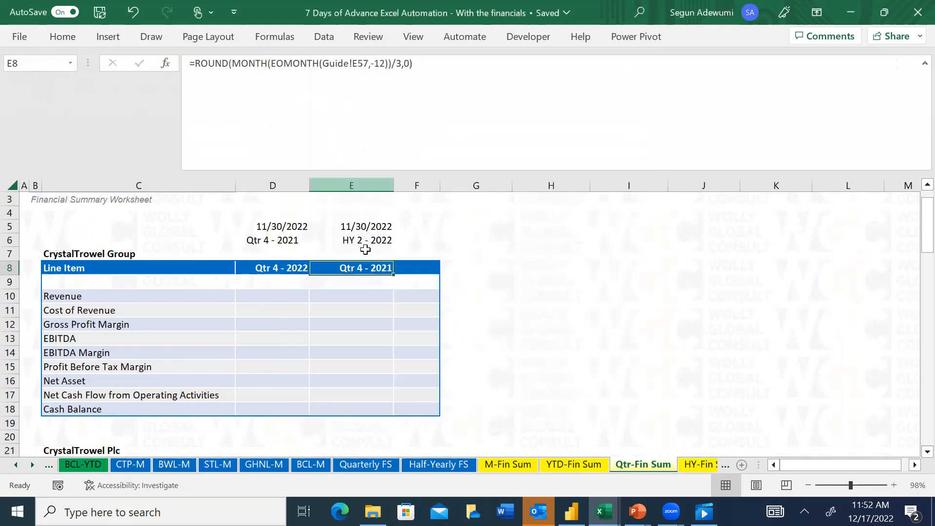
Clear the helper dates and the quarter and half-year test values from cells D5:E6 above the CrystalTrowel Group table
click(366, 241)
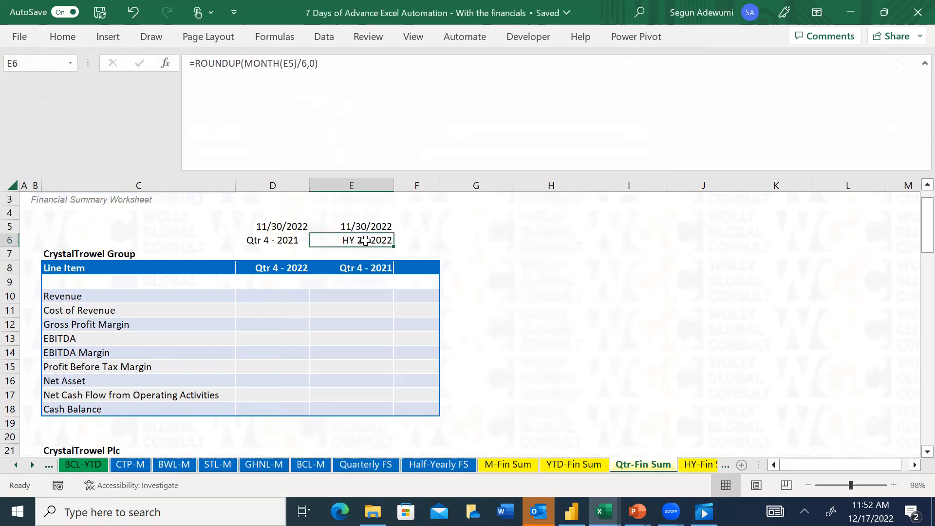
key(ctrl+1)
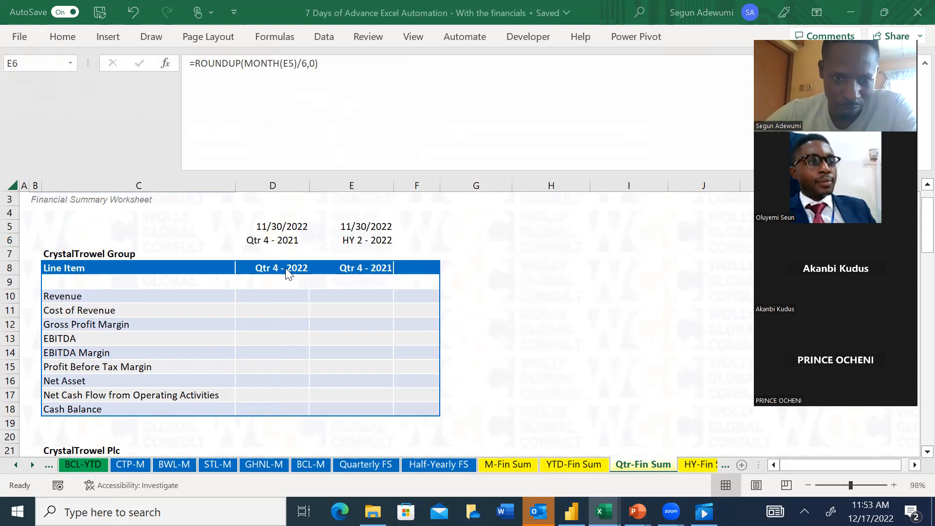
drag(269, 226, 363, 240)
key(Delete)
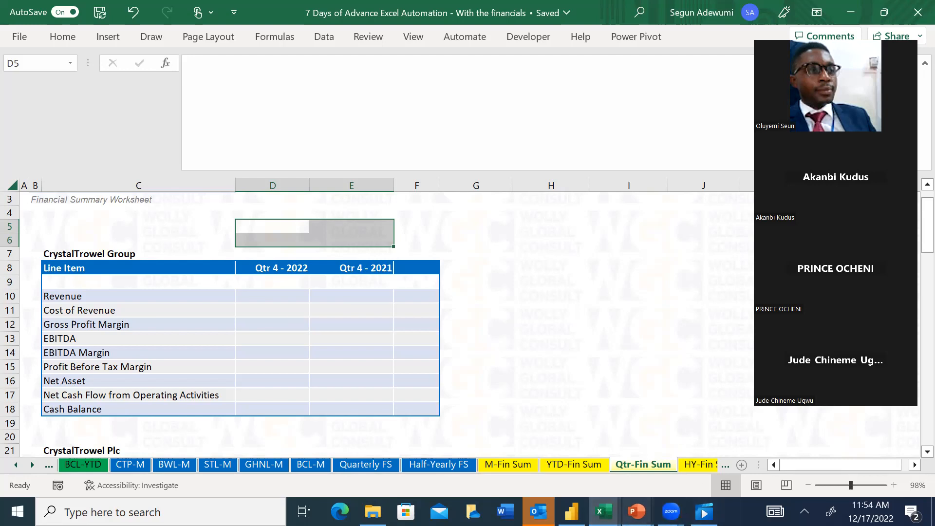
Switch to the PowerPoint presentation "7-Days Excel Automation Challenge - Day 5" and display the Activities slide to review the daily plan
click(617, 502)
click(566, 446)
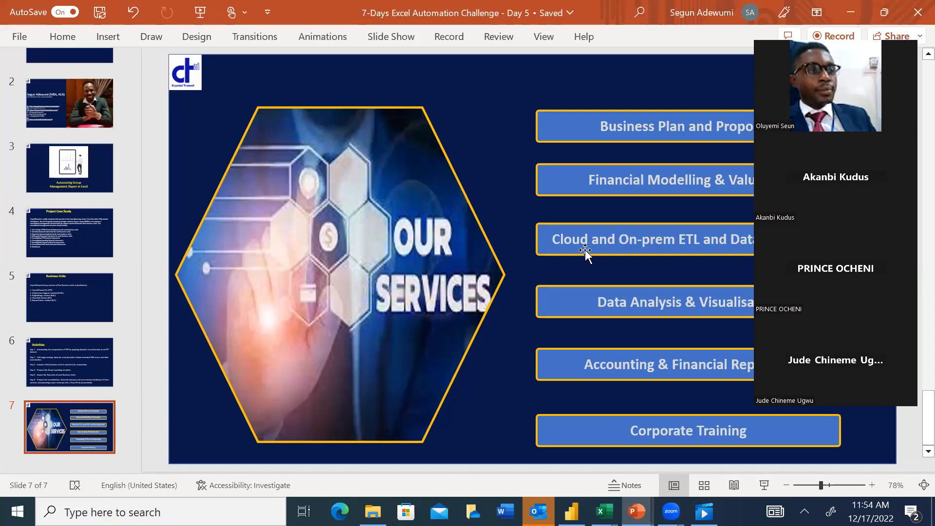
click(72, 232)
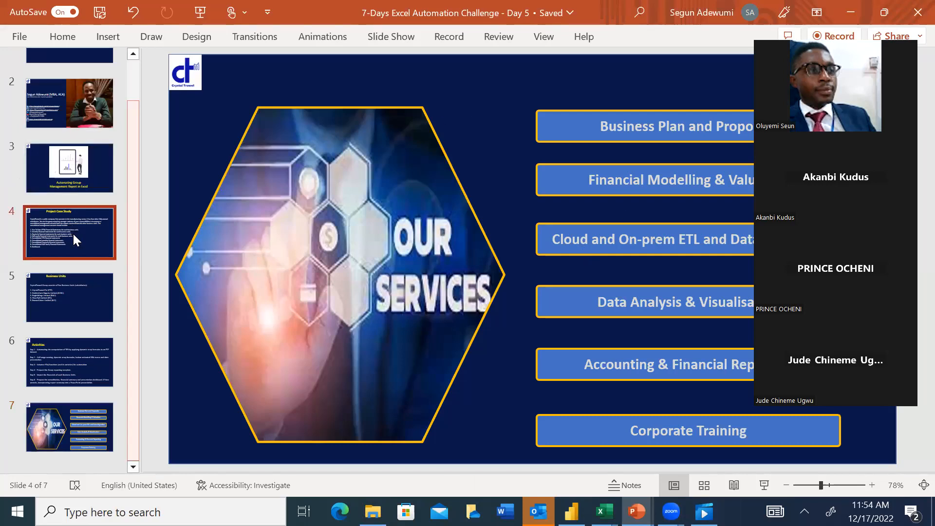
click(68, 346)
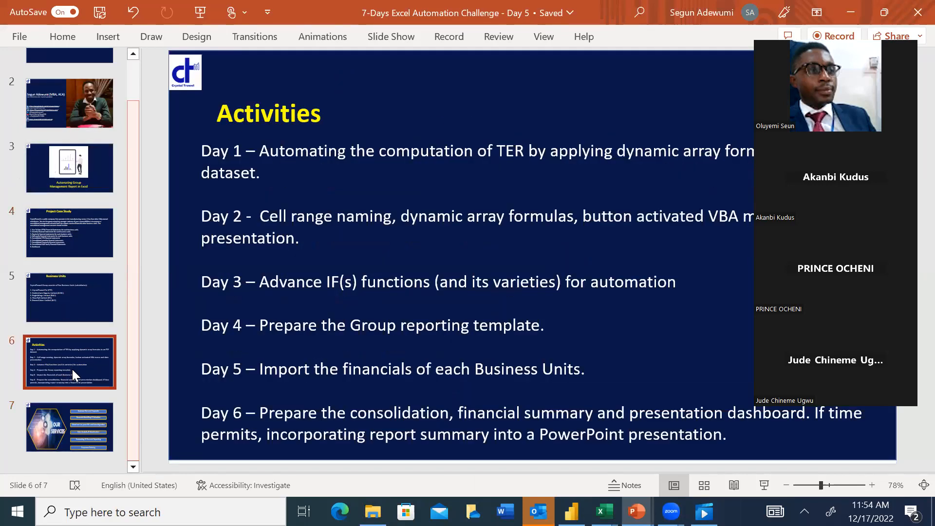
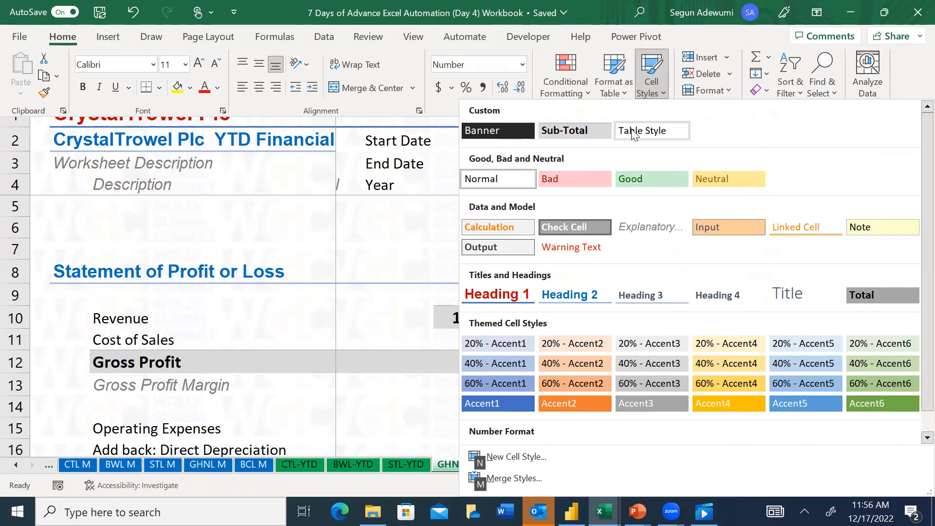
Modify the Normal cell style so its number format uses 1 decimal place
scroll(914, 199, down, 1)
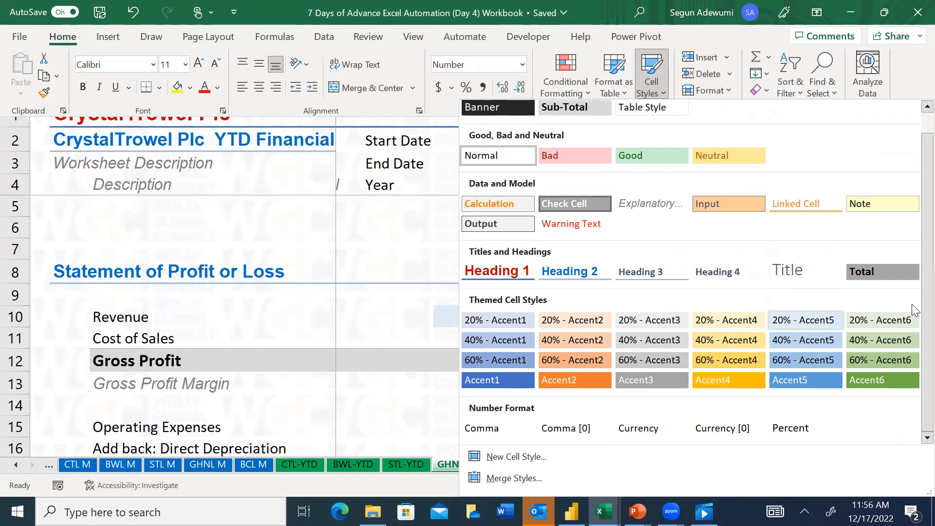
scroll(899, 204, up, 1)
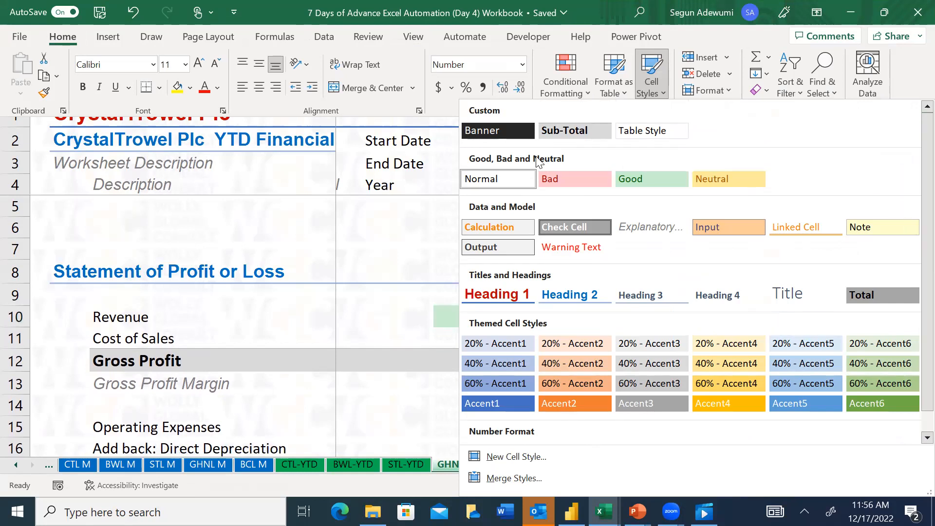
right_click(504, 179)
click(560, 203)
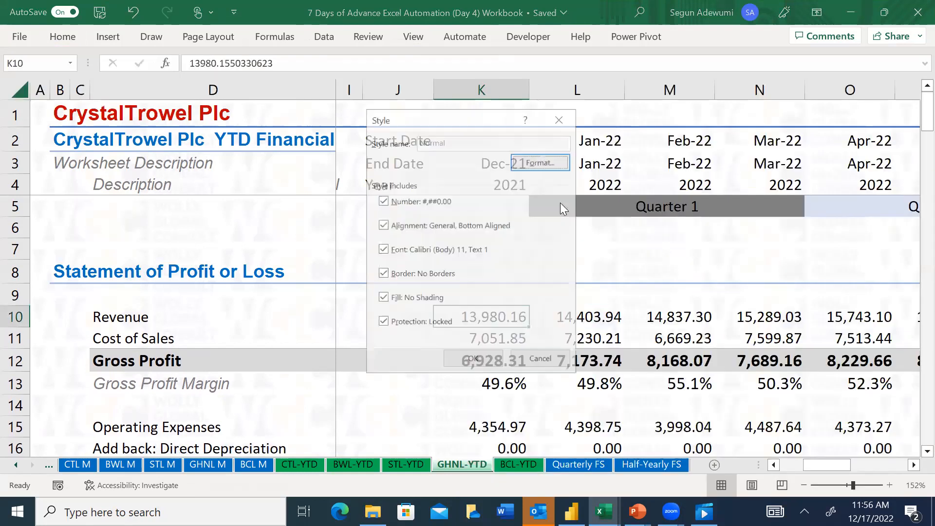
click(539, 161)
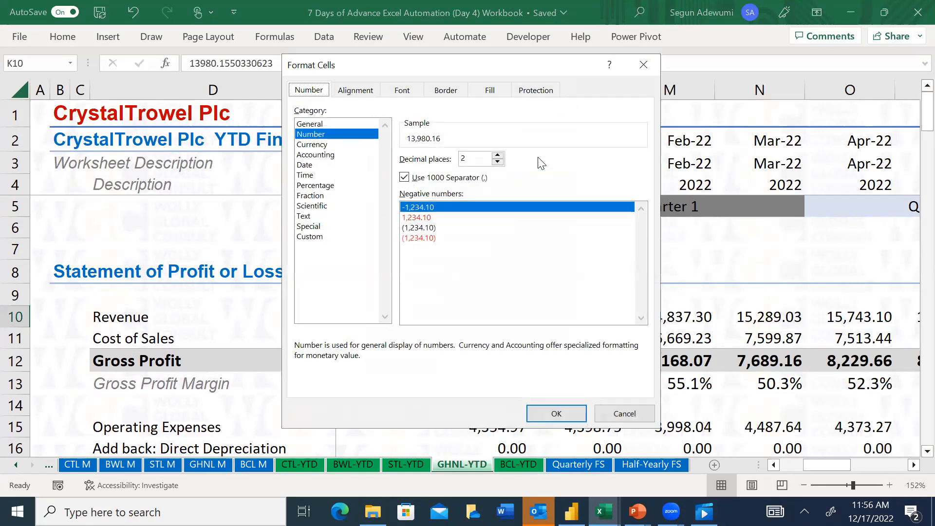
click(480, 160)
key(BackSpace)
text(1)
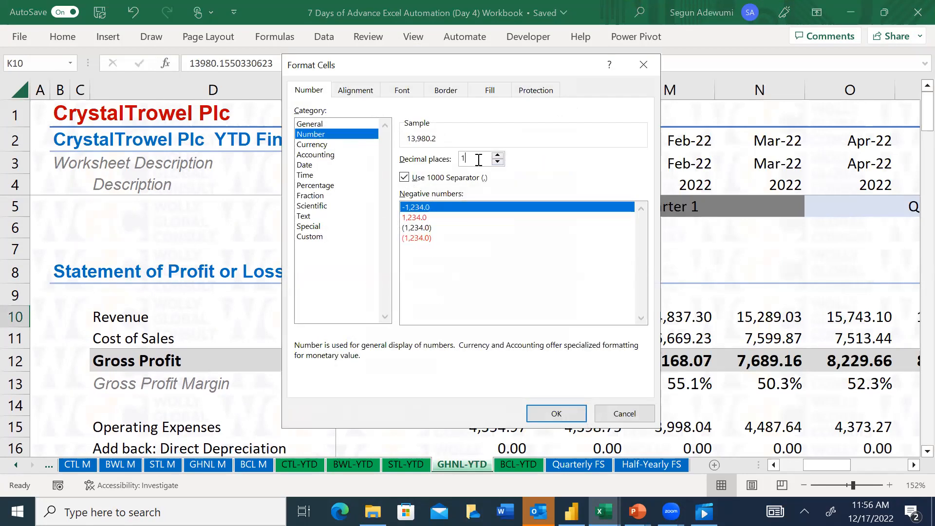
click(540, 414)
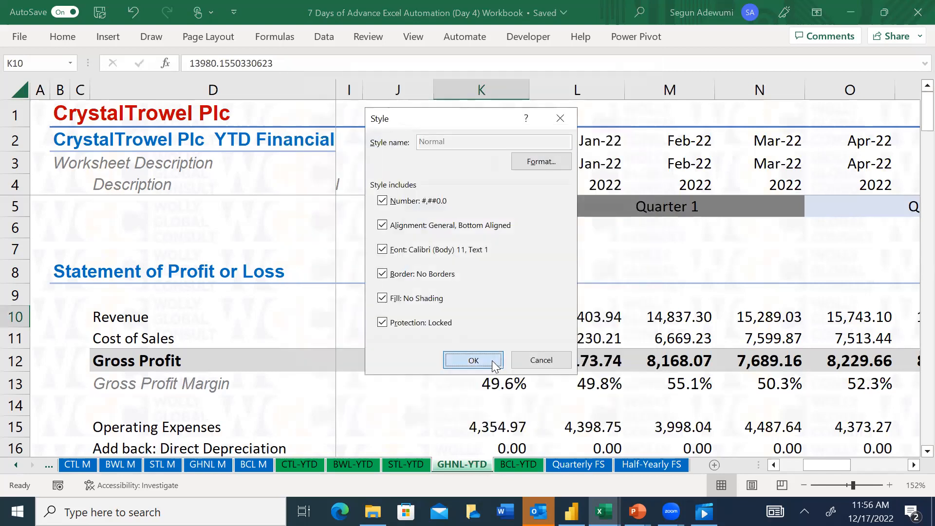
click(491, 360)
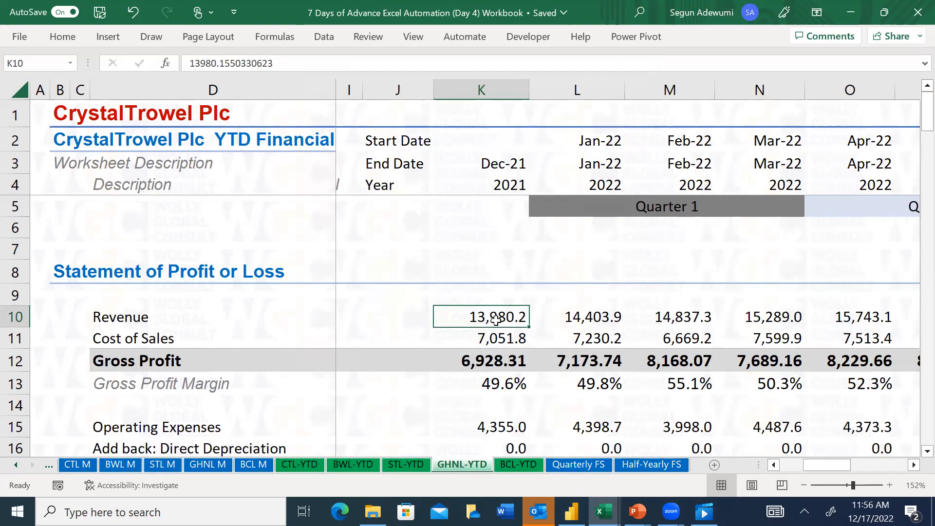
Check how figures display on the Quarterly FS and BWL M sheets, and display the Half-Yearly FS sheet
click(583, 465)
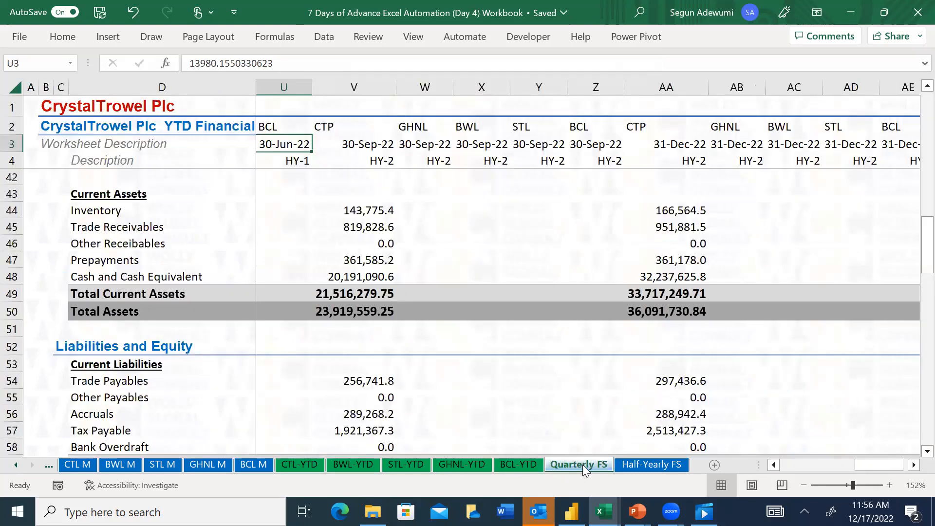
click(669, 240)
key(Up)
key(Up)
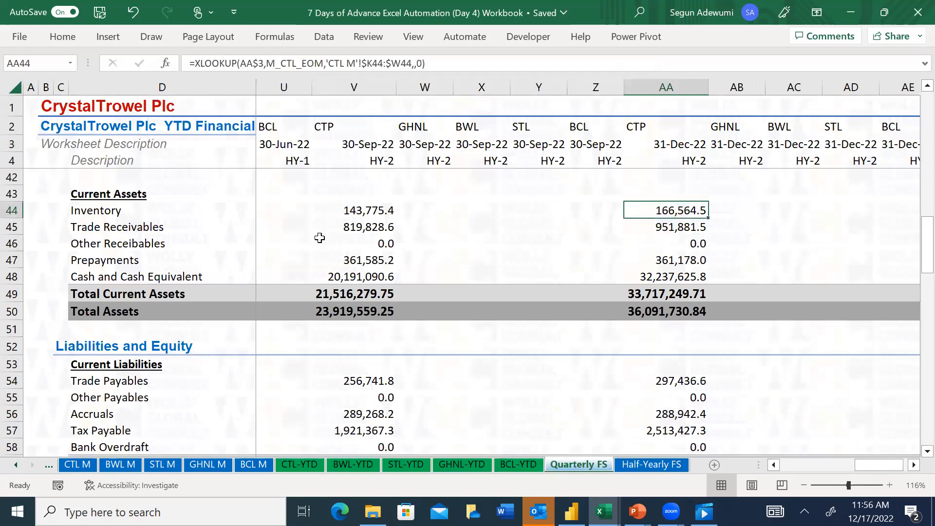
click(357, 227)
click(120, 465)
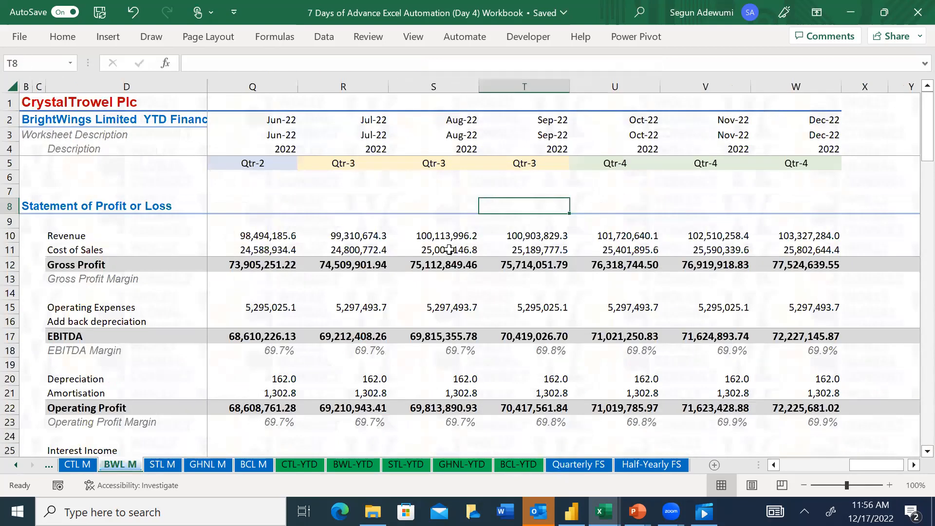
click(451, 237)
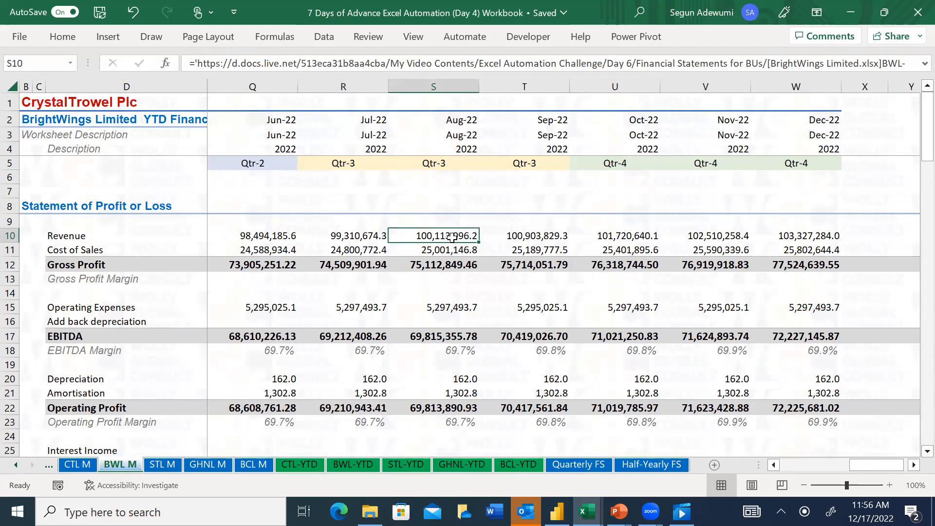
click(262, 234)
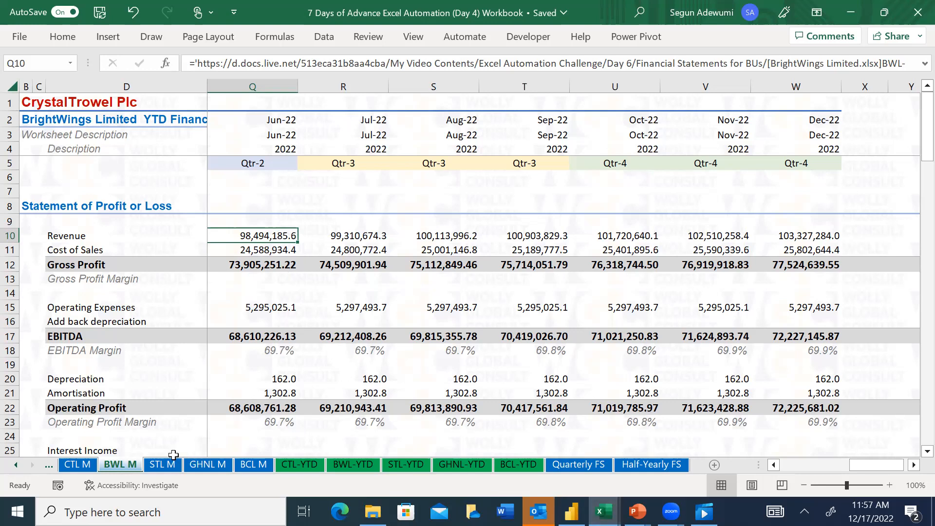
click(586, 467)
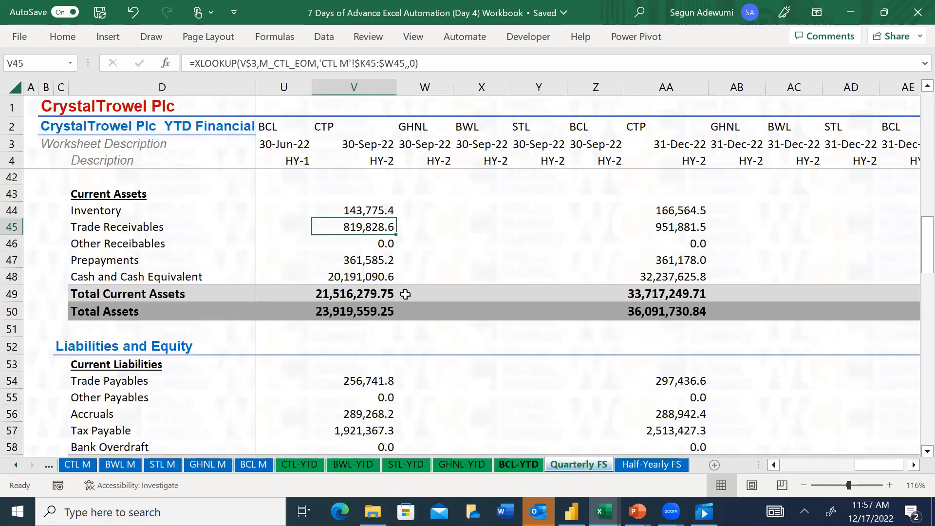
click(618, 465)
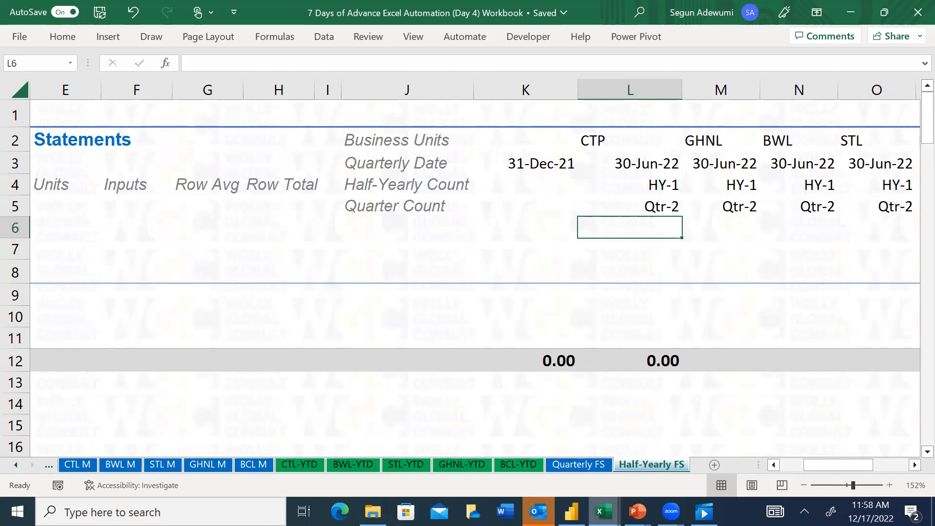
Switch to the SilverTail Limited workbook and maximize its window
click(604, 512)
click(613, 453)
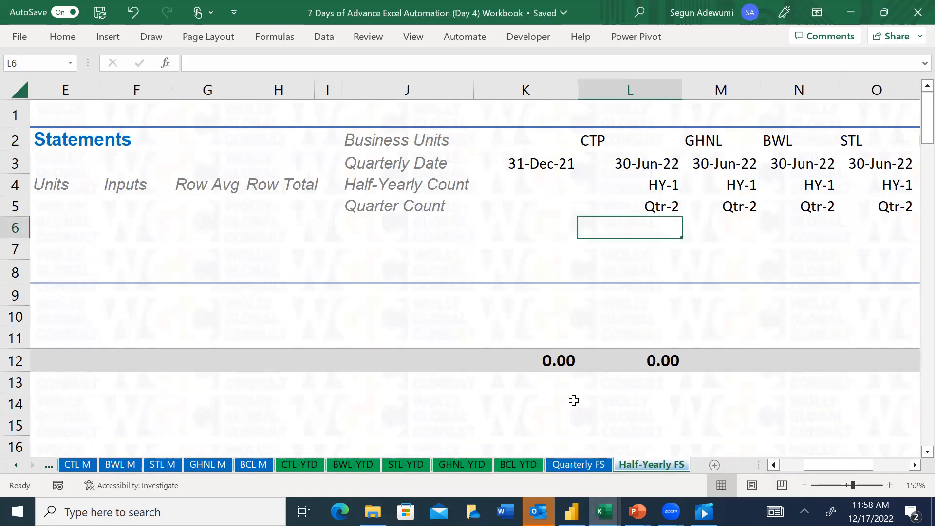
mouse_move(604, 511)
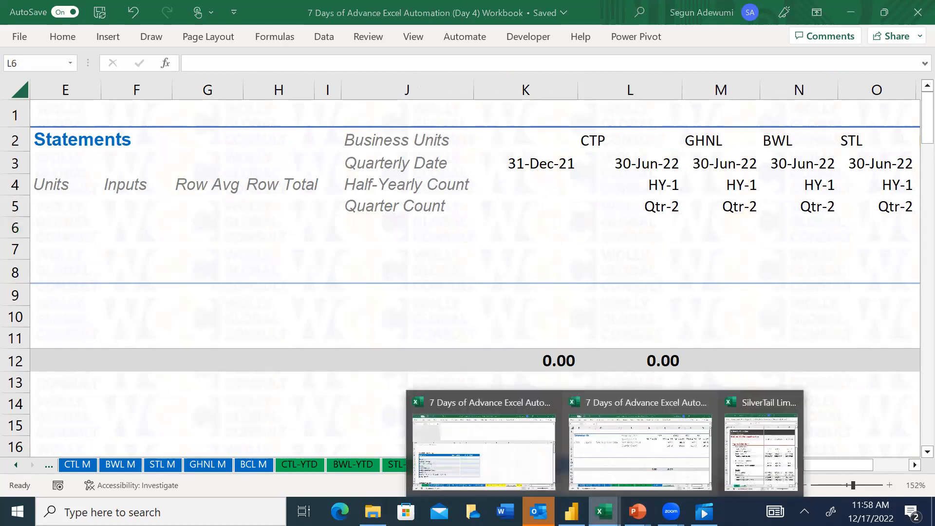
click(759, 438)
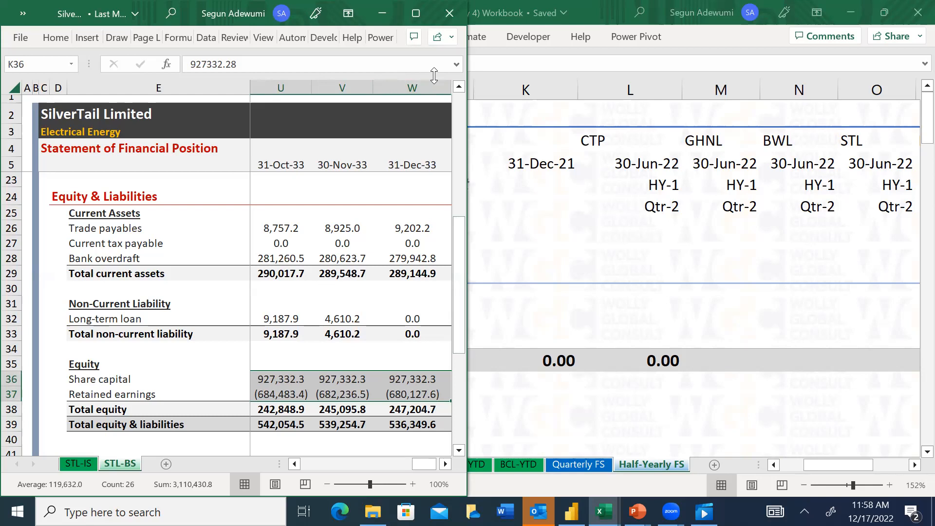
key(alt+Tab)
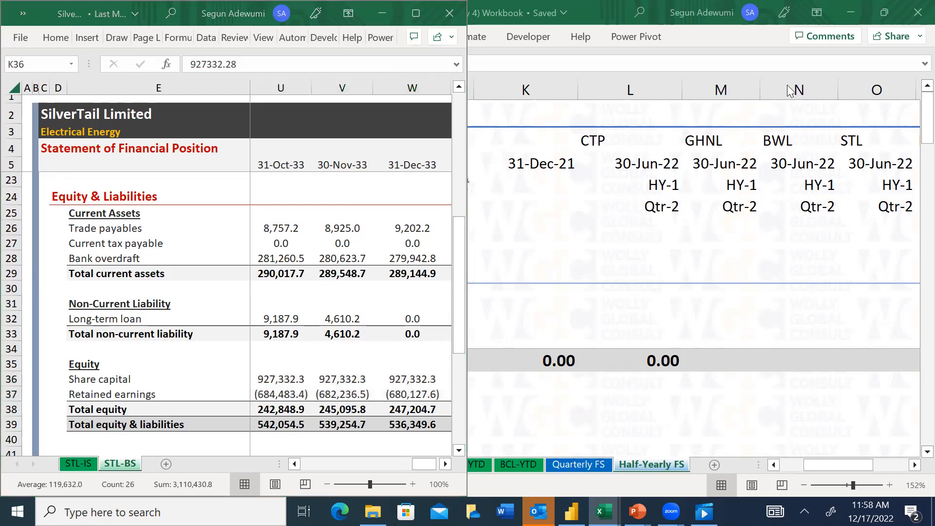
click(442, 37)
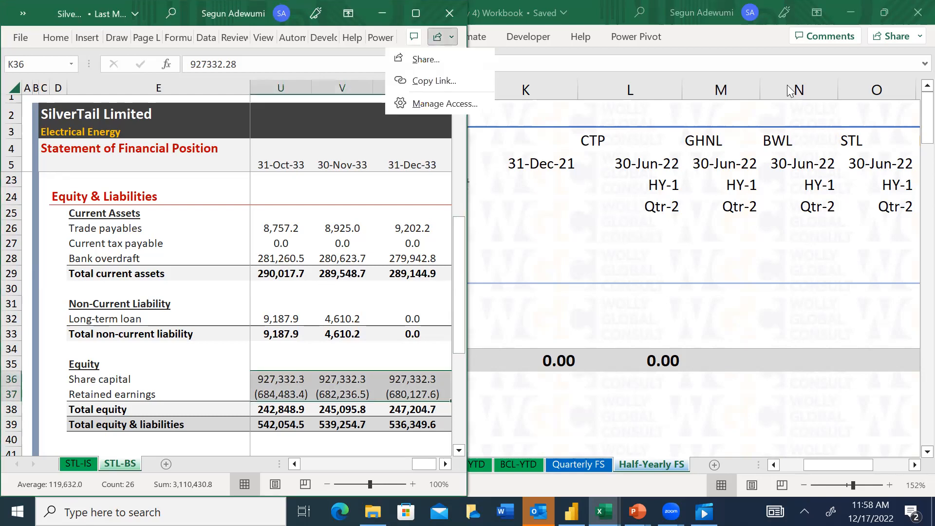
click(787, 85)
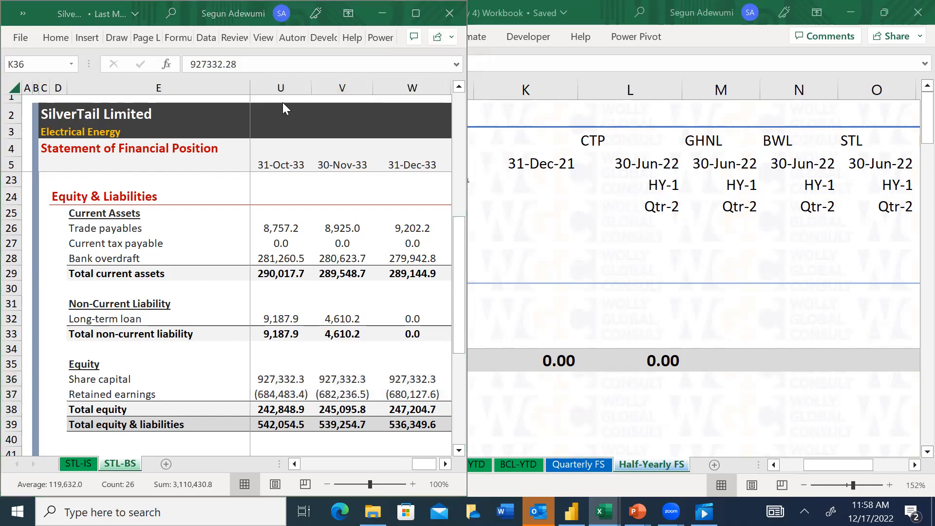
click(121, 6)
click(157, 9)
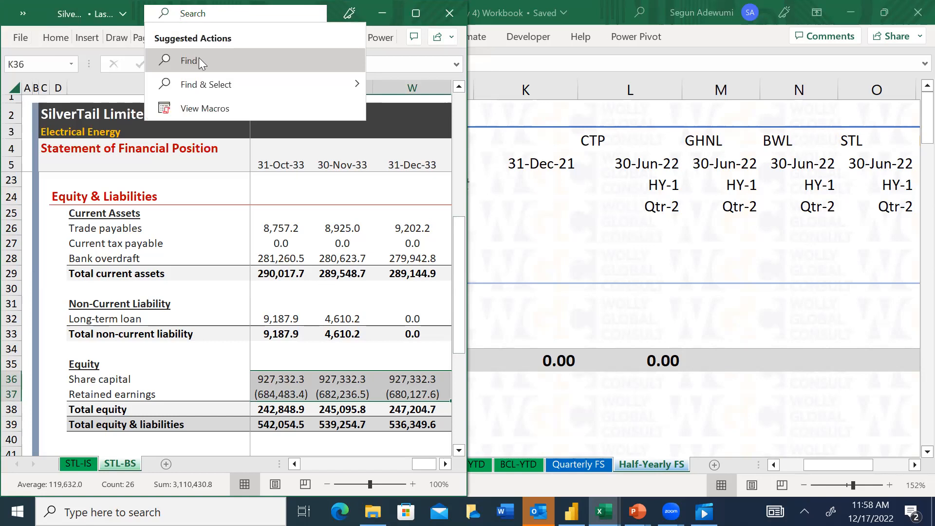
key(Escape)
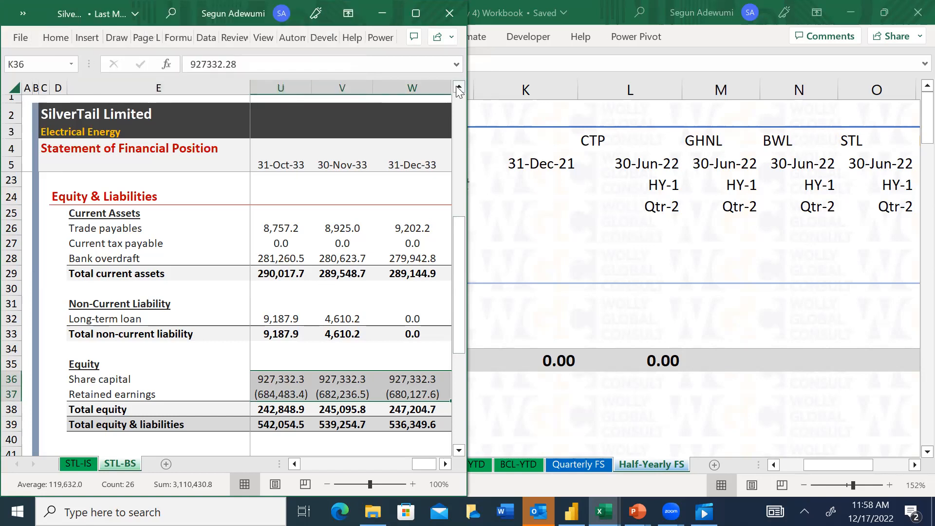
key(alt+Tab)
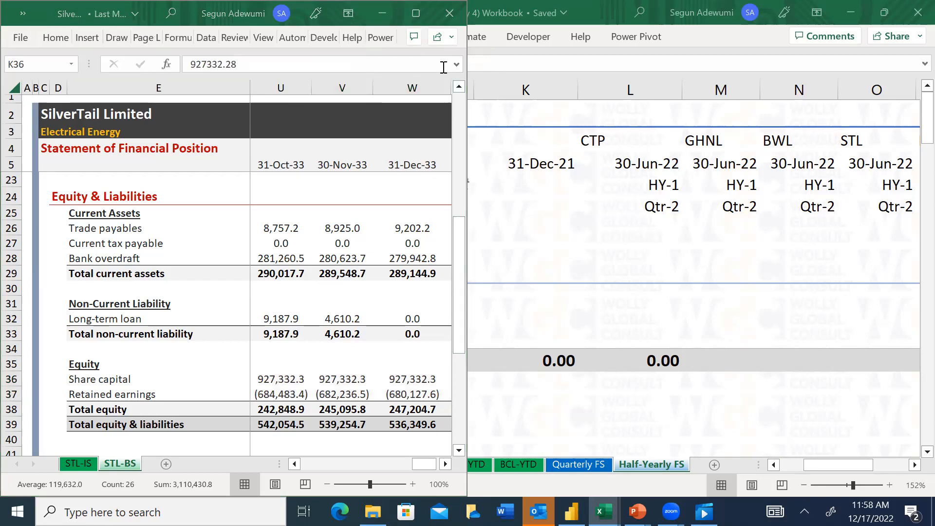
click(416, 14)
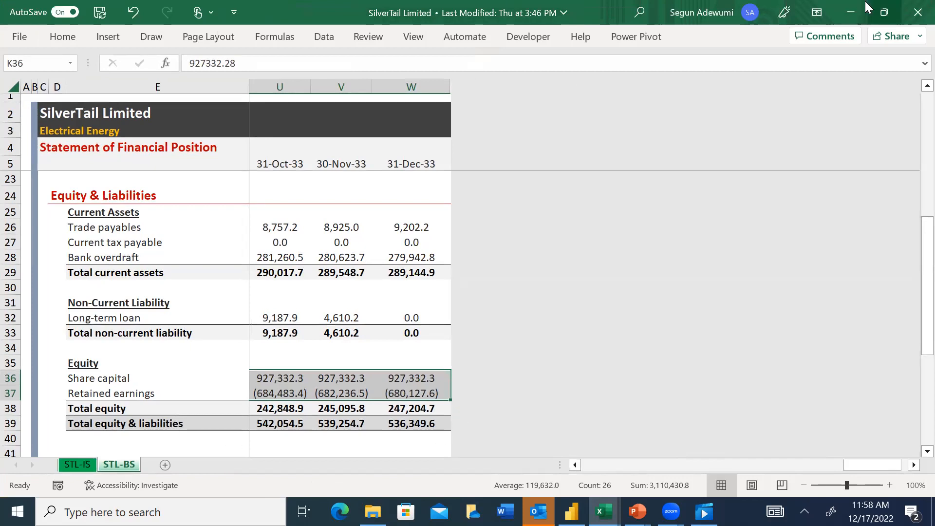
Switch to the "7 Days of Advance Excel Automation - With the financials" workbook and inspect the quarter formula in header cell D8 of Qtr-Fin Sum
mouse_move(604, 511)
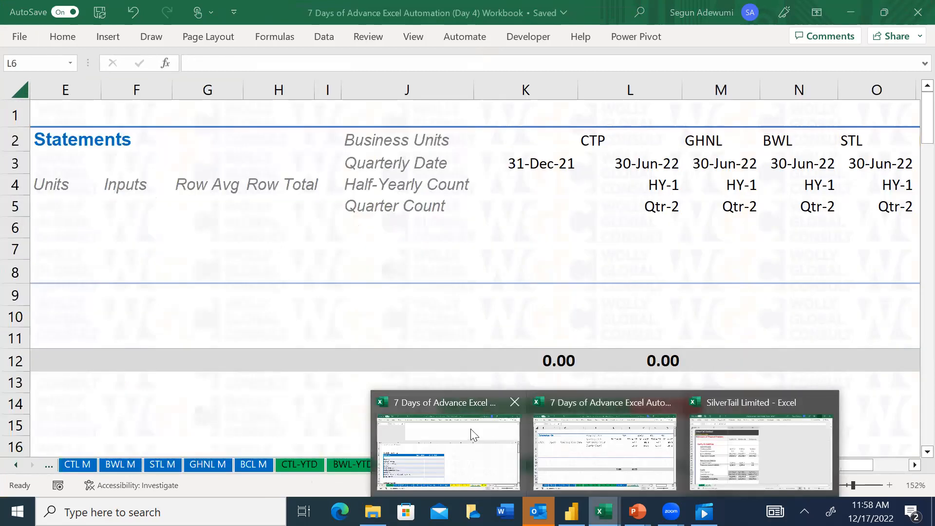
click(434, 438)
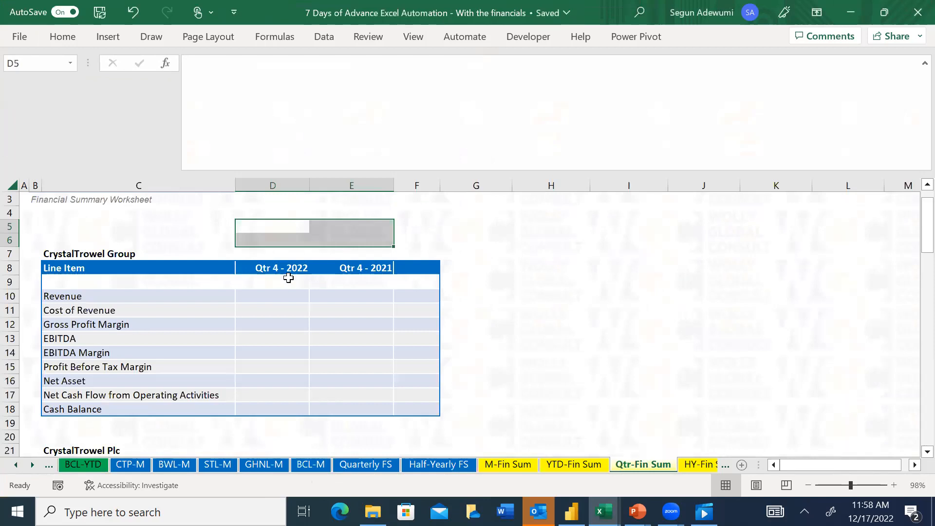
click(285, 269)
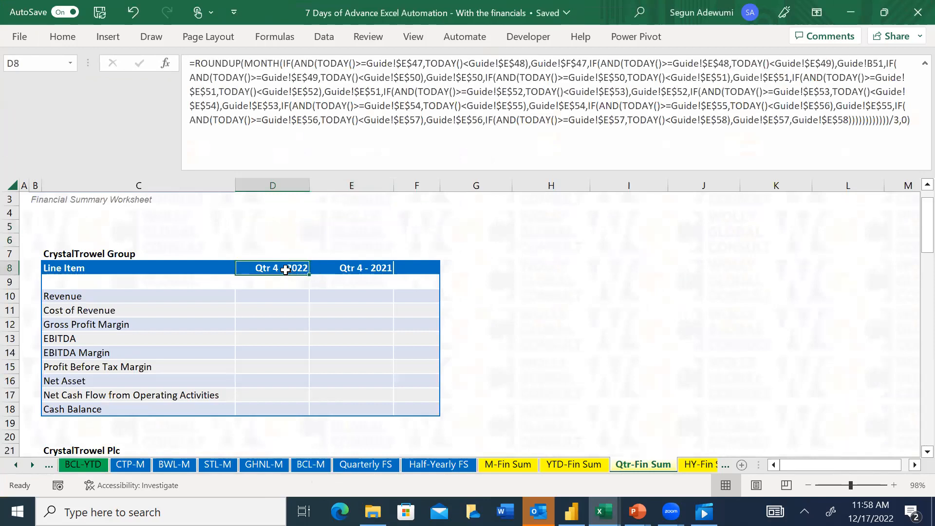
click(857, 8)
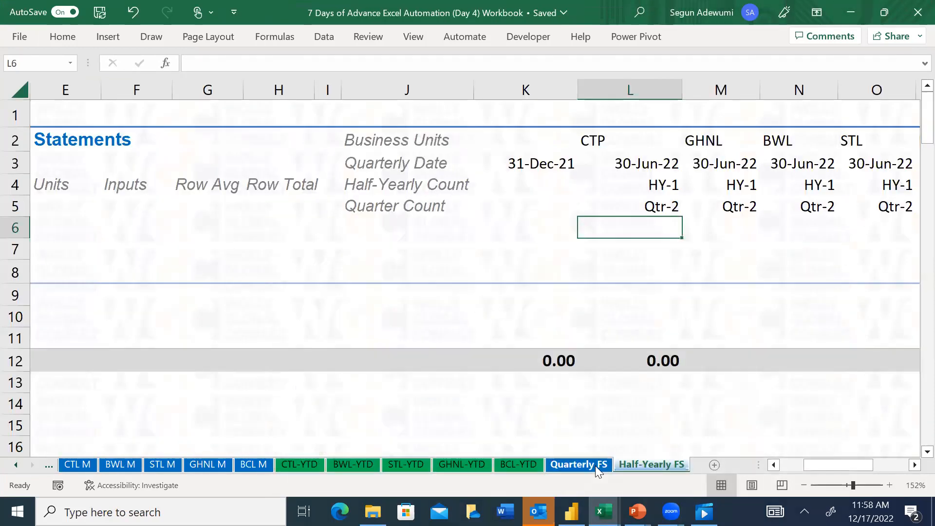
View the Quarterly FS sheet in the Day 4 Workbook and display the M-Fin Sum sheet in the "With the financials" workbook
click(597, 466)
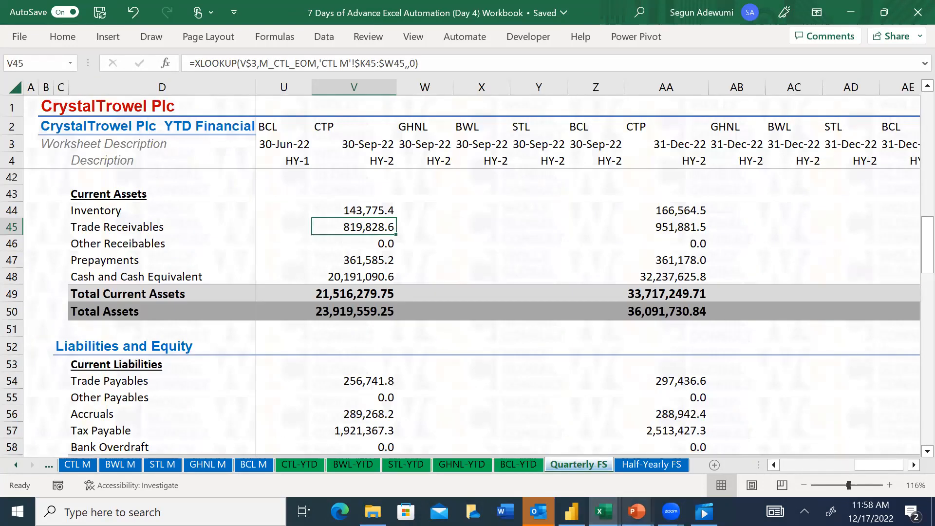
click(603, 511)
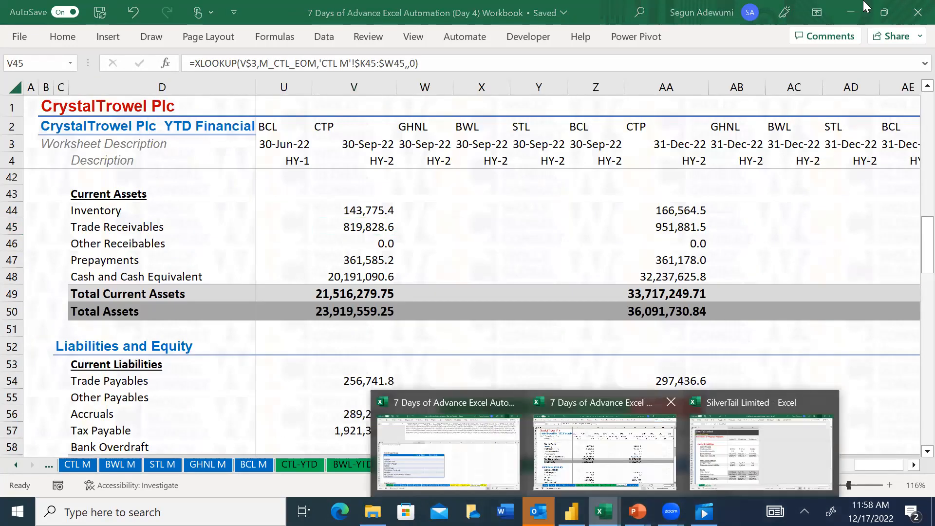
click(481, 480)
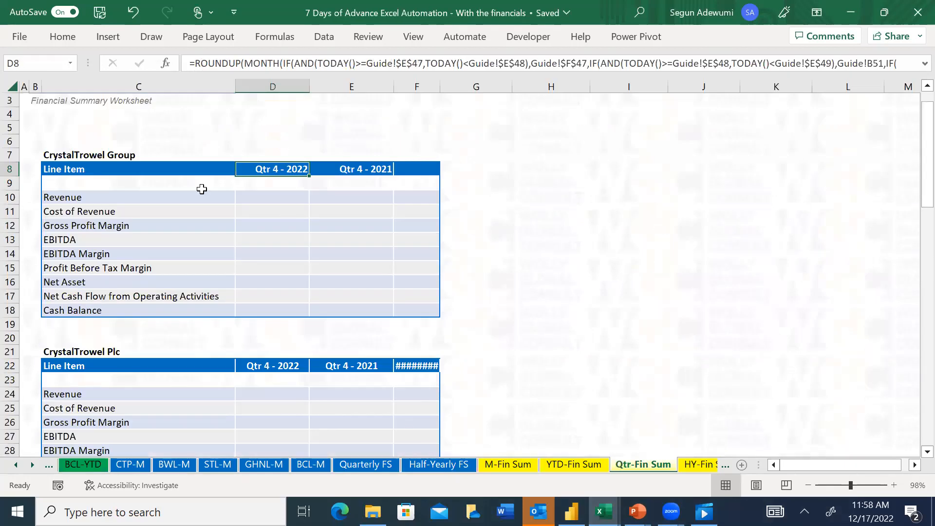
click(524, 463)
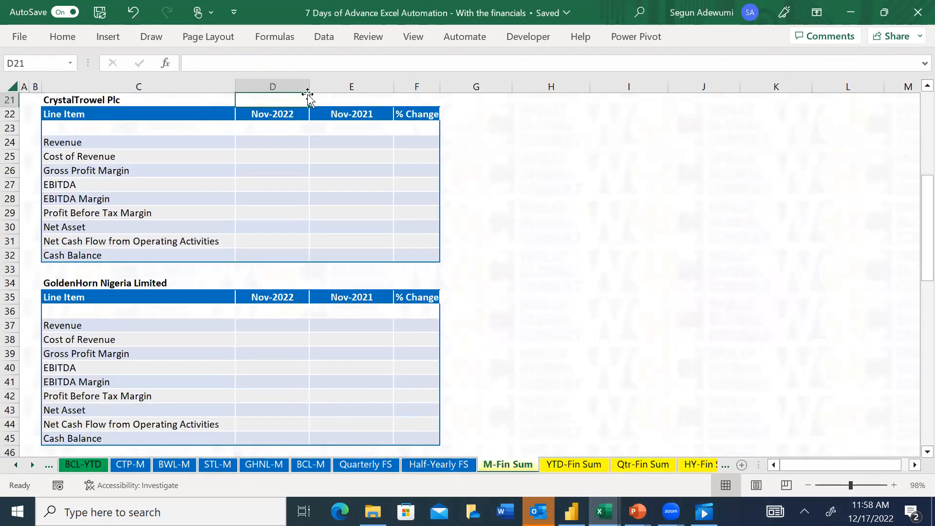
click(272, 141)
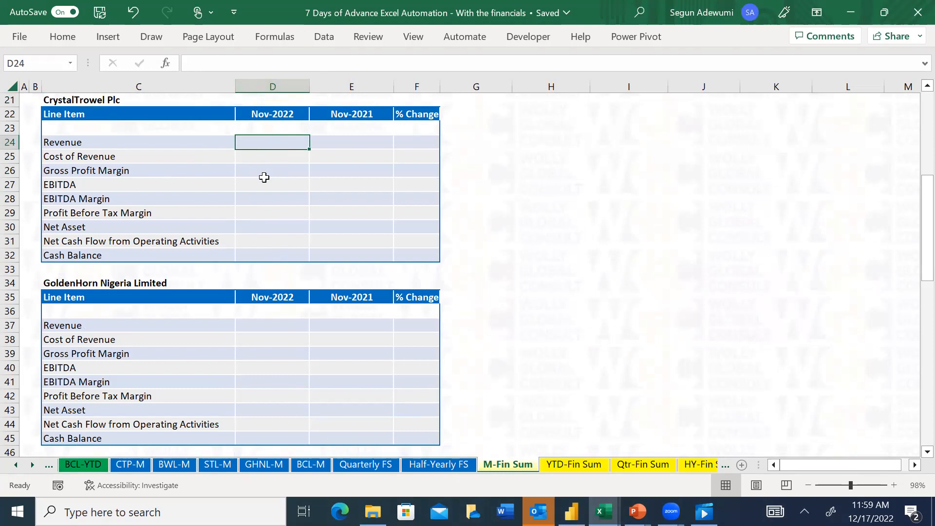
text(=ind)
key(Tab)
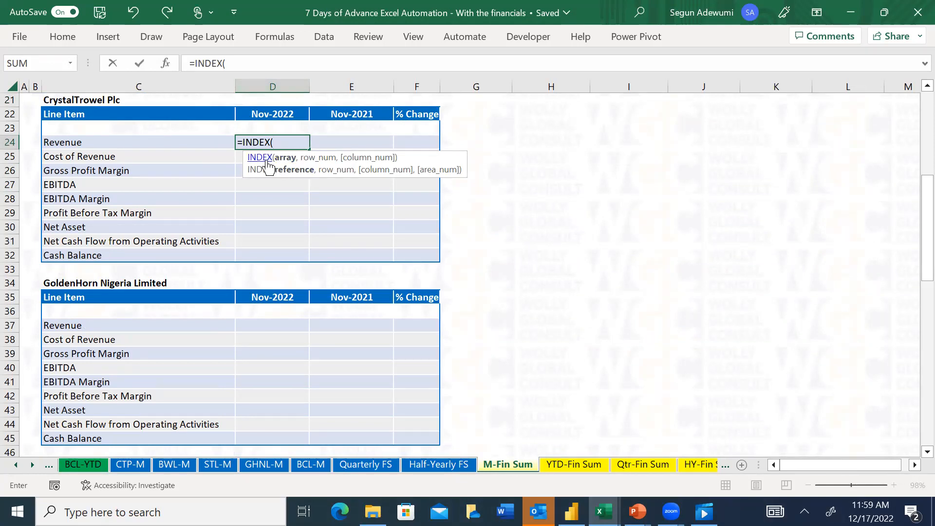
key(Escape)
key(Up)
key(Up)
key(Up)
key(Up)
key(Up)
key(Up)
key(Up)
key(Down)
key(Up)
key(Down)
key(Down)
key(Down)
key(Down)
key(Down)
key(Down)
key(Down)
text(=in)
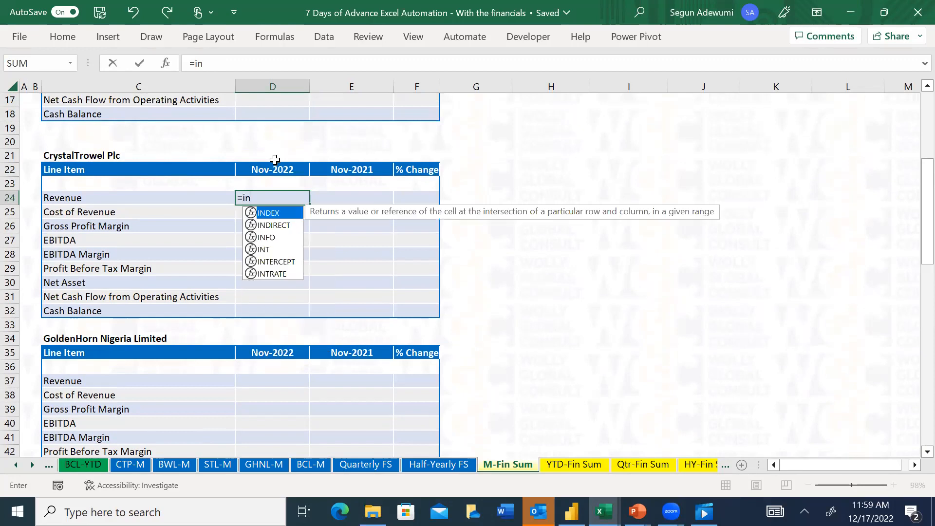
key(Tab)
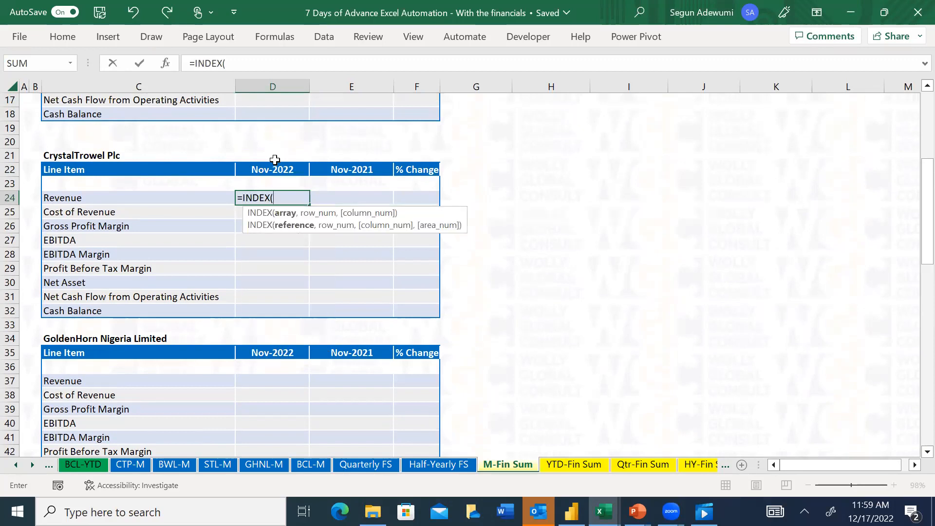
key(BackSpace)
key(BackSpace)
key(BackSpace)
key(BackSpace)
key(BackSpace)
key(BackSpace)
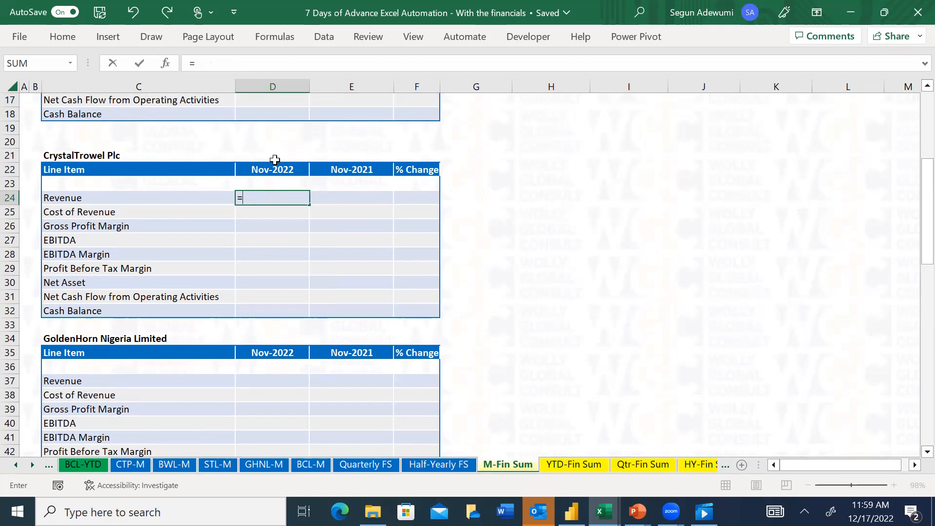
text(xl)
key(Tab)
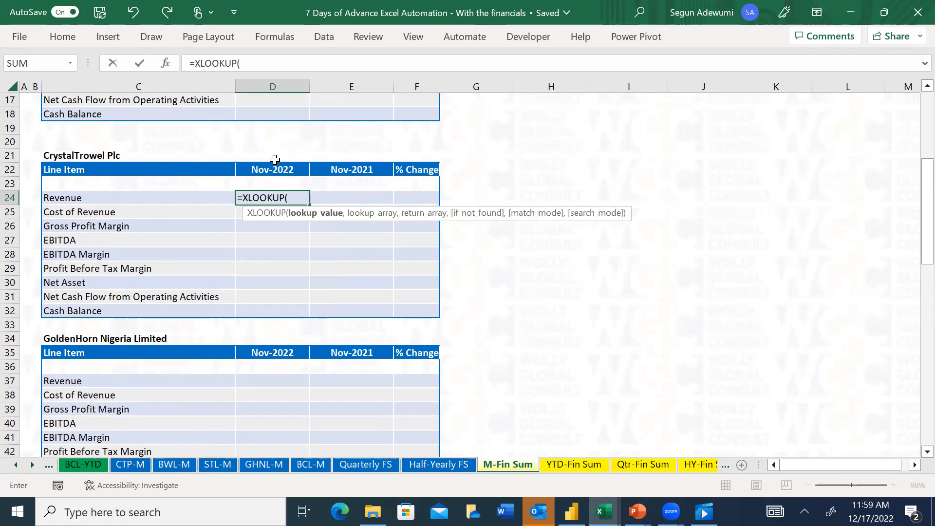
click(97, 201)
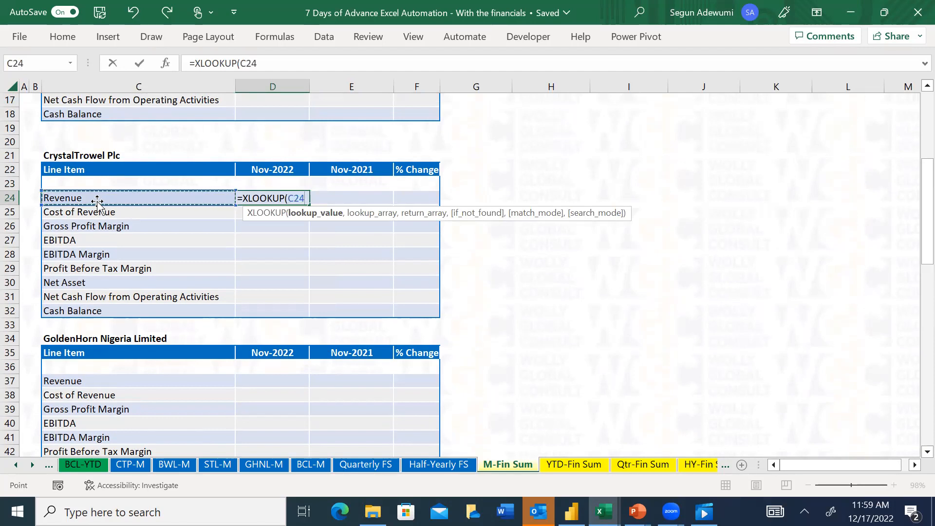
key(Escape)
Start an INDEX formula in D24, CrystalTrowel Plc's Nov-2022 Revenue, with the CTP-YTD revenue range K9:W9 as its array
text(=)
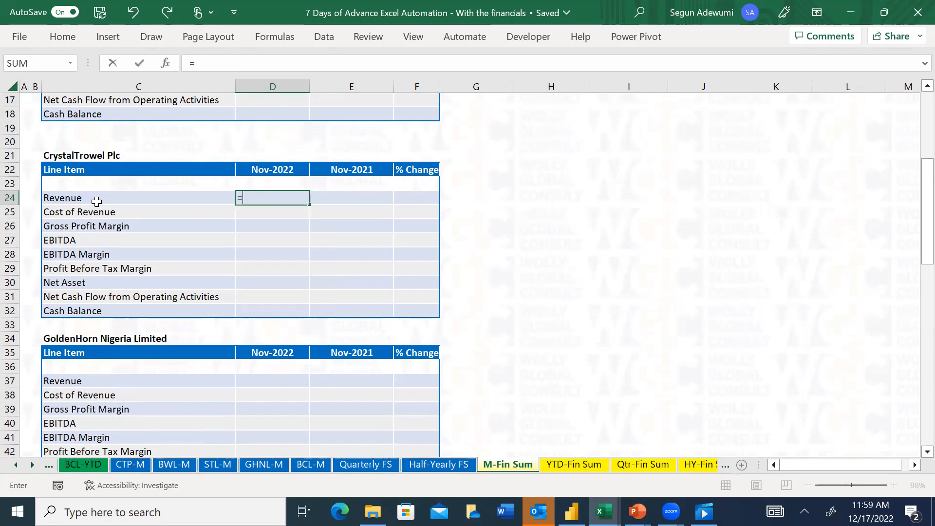
text(in)
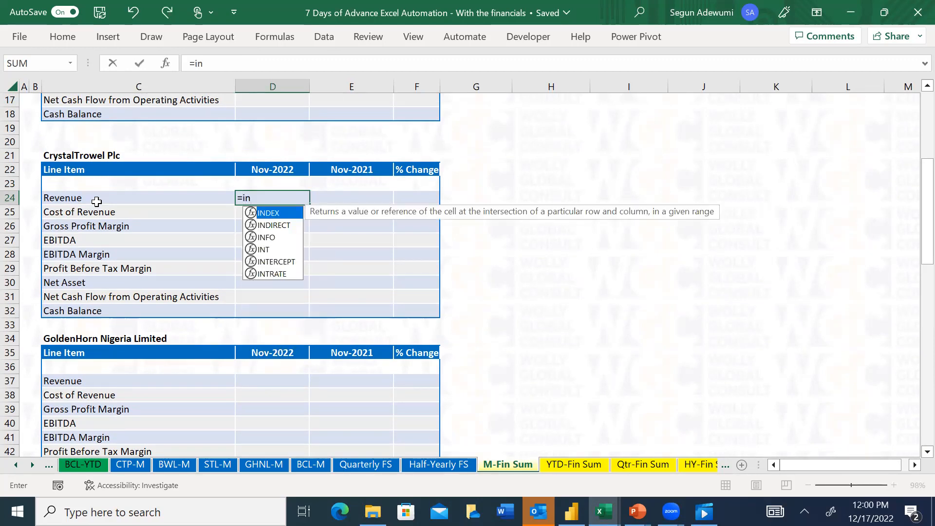
key(Tab)
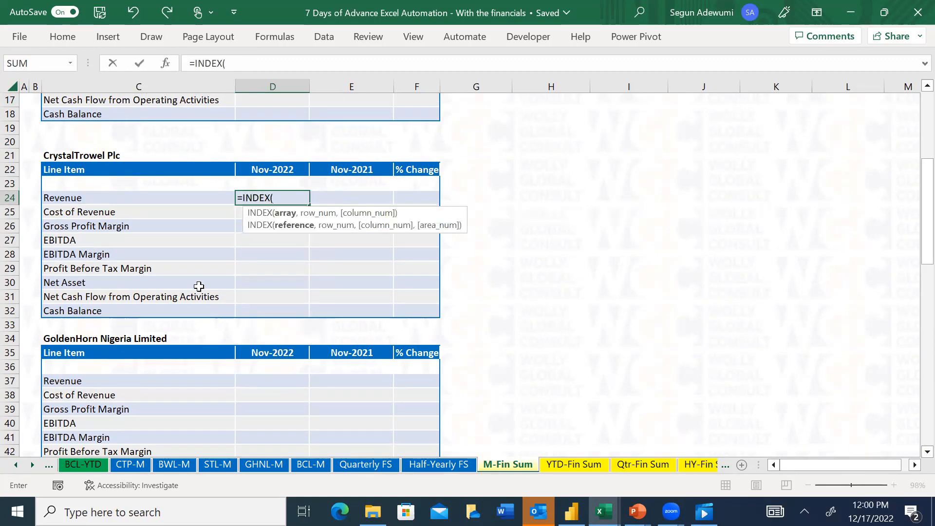
click(17, 466)
click(18, 466)
click(278, 465)
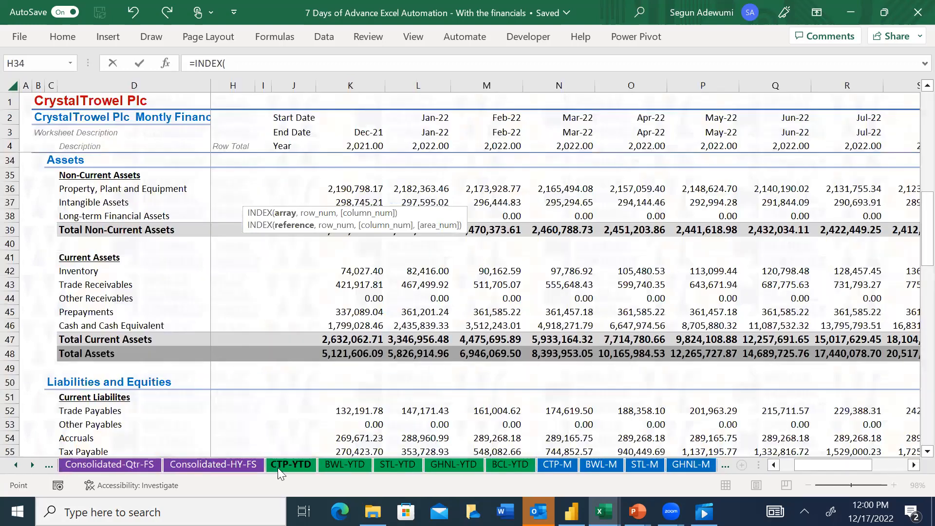
click(355, 179)
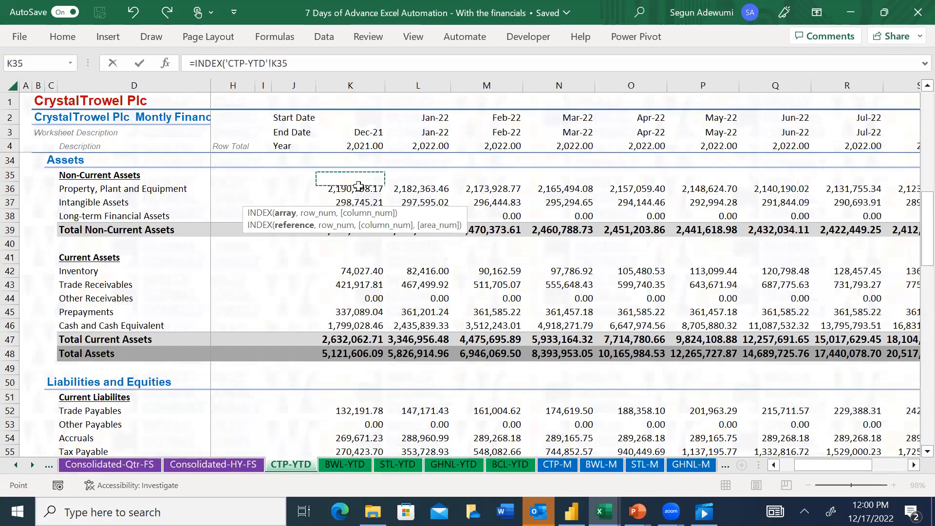
key(Up)
key(Up)
key(Up)
key(Up)
key(Up)
key(Up)
key(Up)
key(Up)
key(Up)
key(Up)
key(Up)
key(Up)
key(Up)
key(Up)
key(Up)
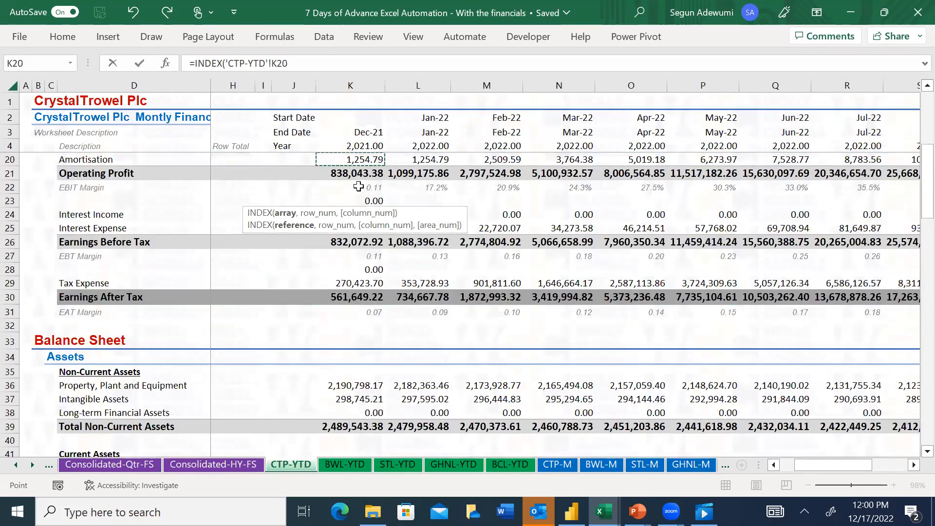
key(Up)
key(Up)
key(Up)
key(Up)
key(Up)
key(Up)
key(Up)
key(Up)
key(Up)
key(Up)
key(Up)
key(Up)
key(Down)
key(ctrl+shift+Right)
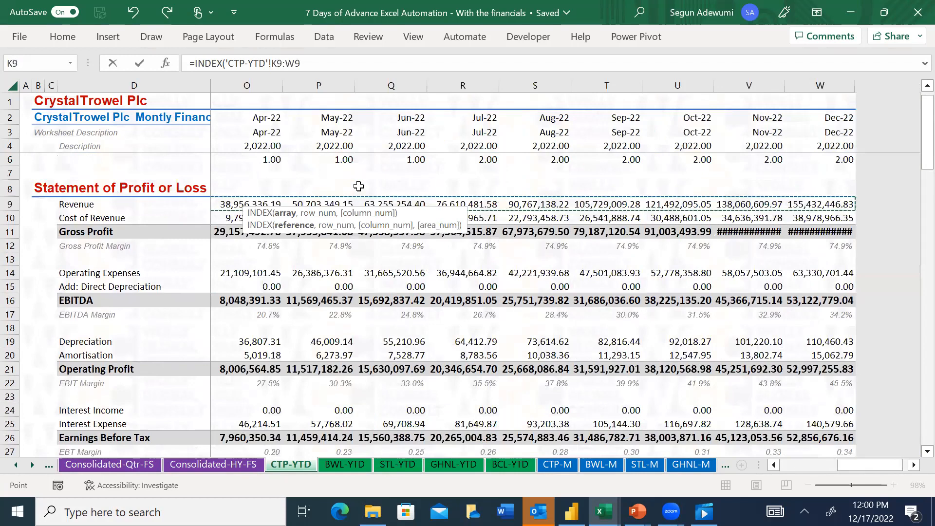
text(,)
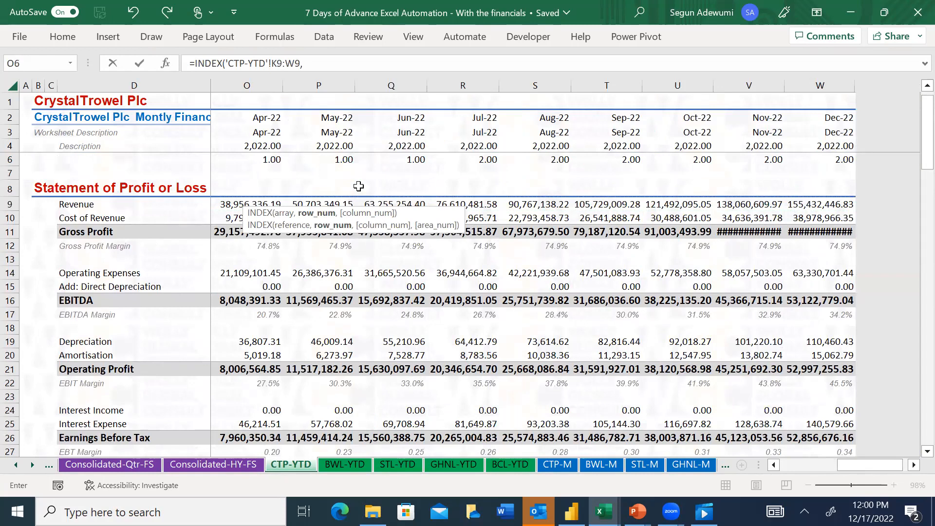
Nest a MATCH function as the row argument, with the M-Fin Sum header D$22 (row locked) as its lookup value
text(mat)
key(Tab)
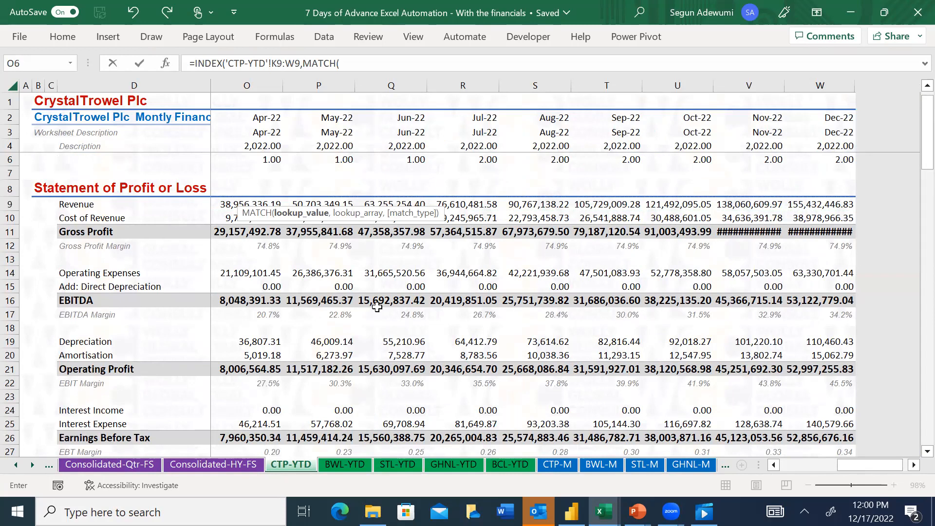
click(32, 465)
click(33, 465)
click(33, 465)
click(33, 465)
click(33, 465)
click(506, 465)
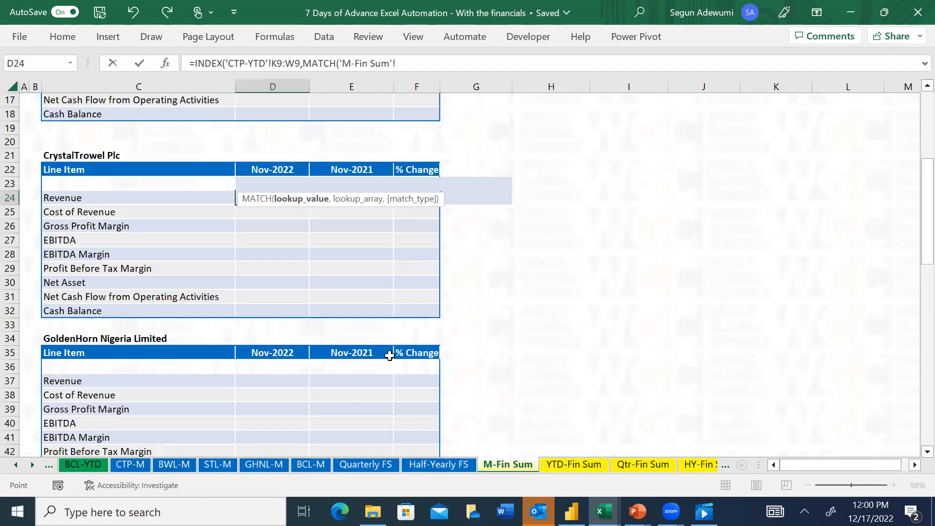
click(279, 169)
key(F4)
key(F4)
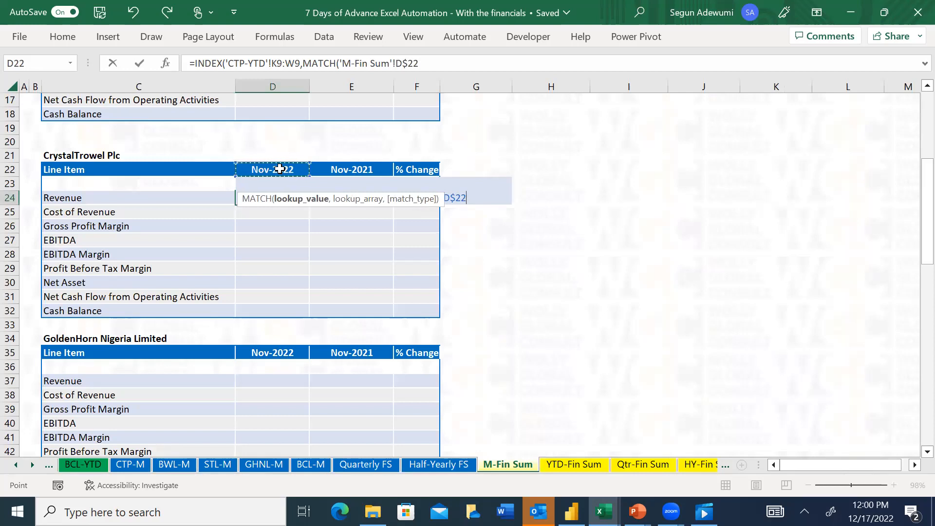
text(,)
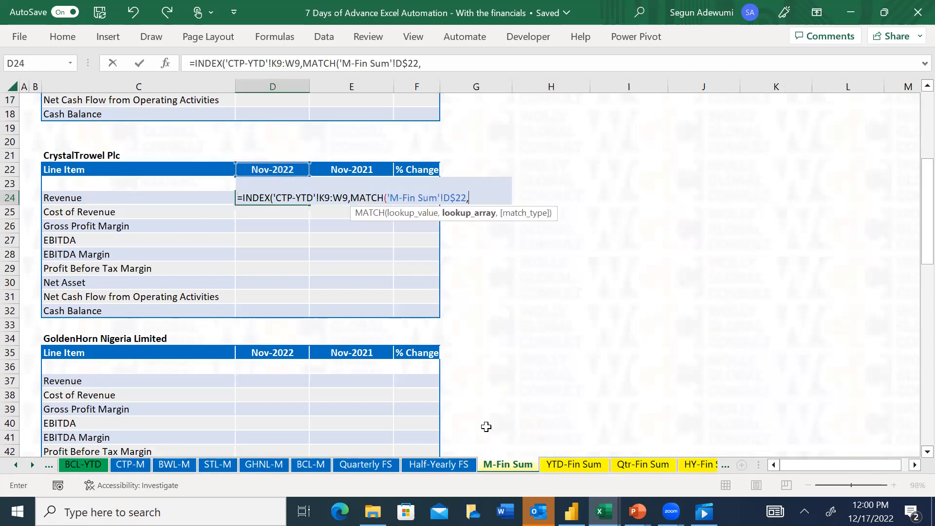
Set the MATCH lookup array to the CTP-YTD end-date range $K$3:$W$3 with absolute references
click(15, 466)
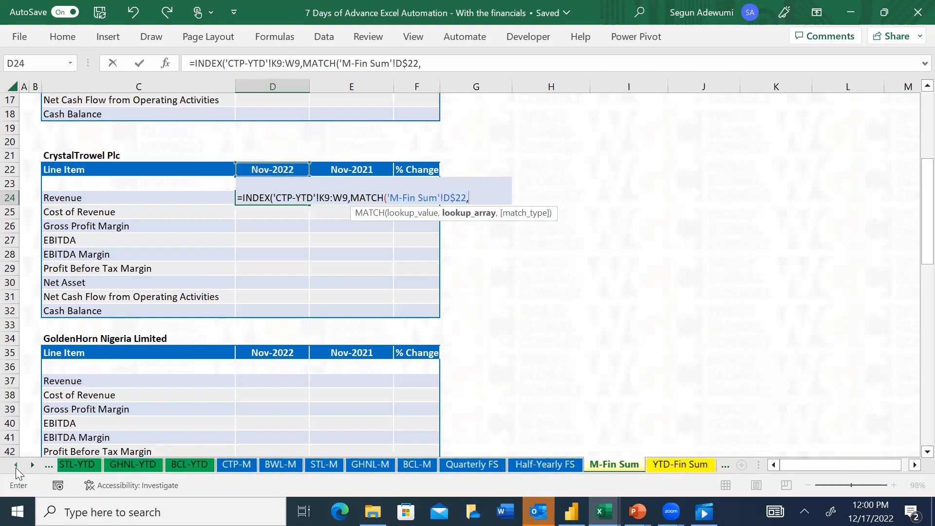
click(16, 467)
click(15, 467)
click(16, 467)
click(15, 467)
click(15, 468)
click(15, 468)
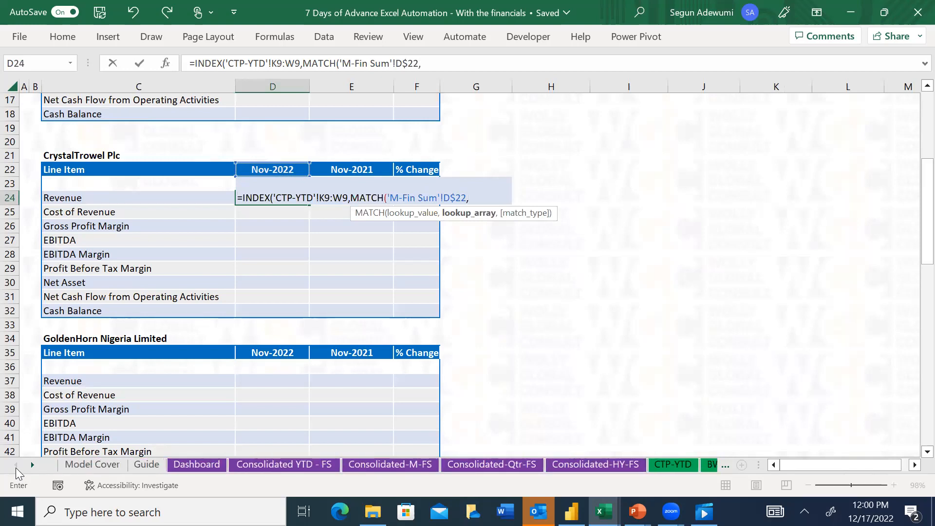
click(32, 465)
click(32, 465)
click(32, 465)
click(32, 465)
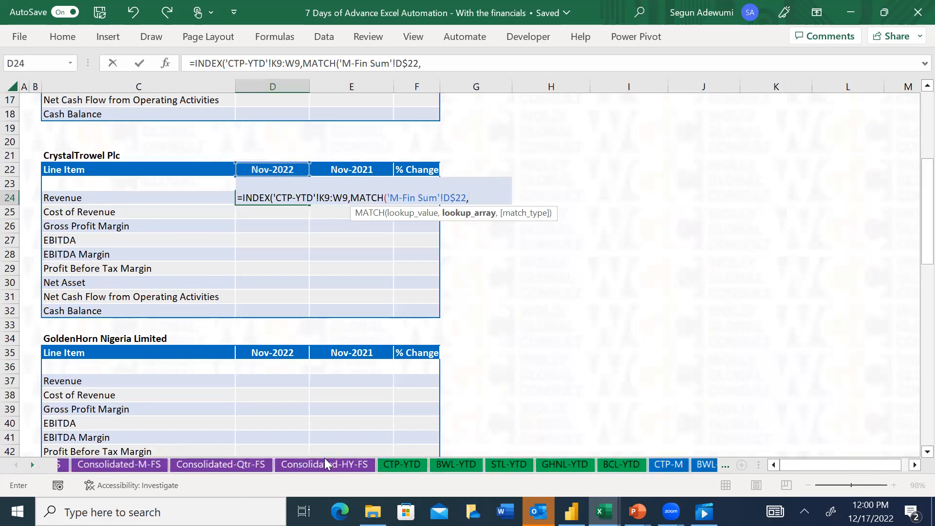
click(388, 467)
click(266, 138)
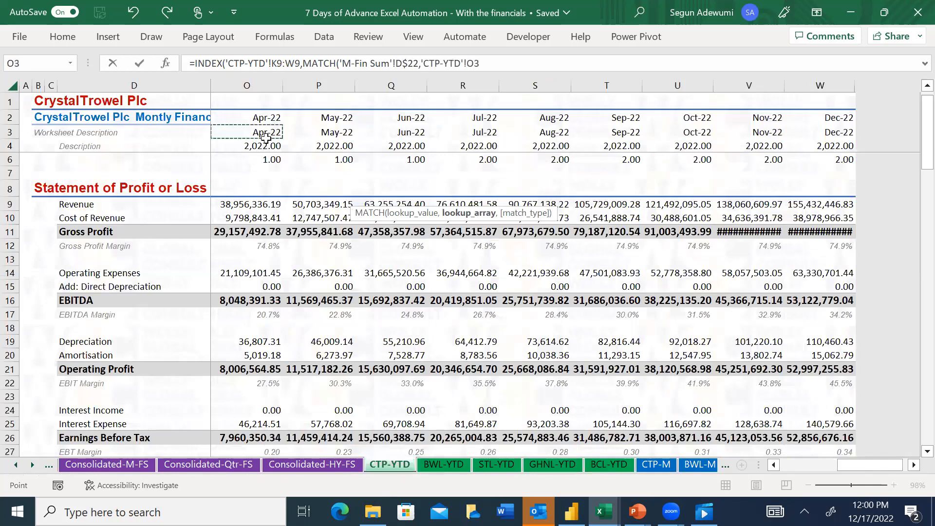
key(ctrl+Left)
key(Right)
key(ctrl+shift+Right)
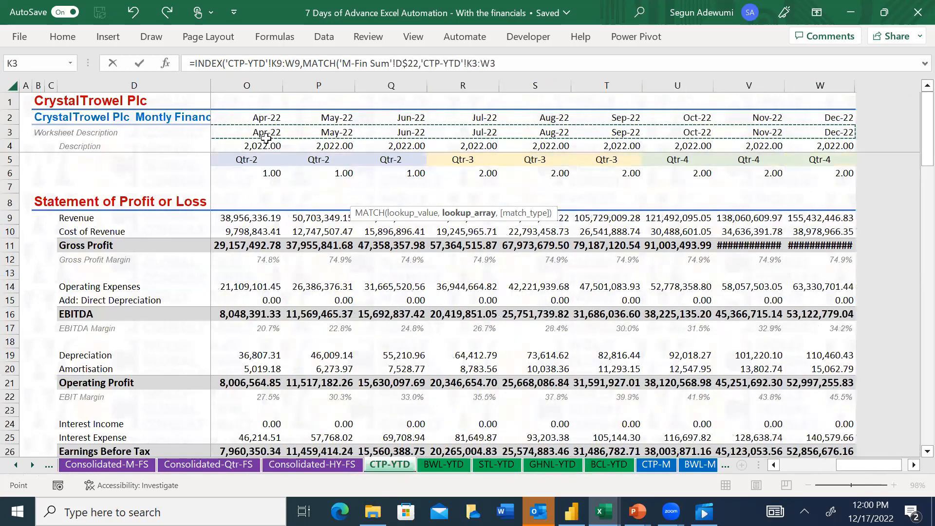
key(F4)
text(,)
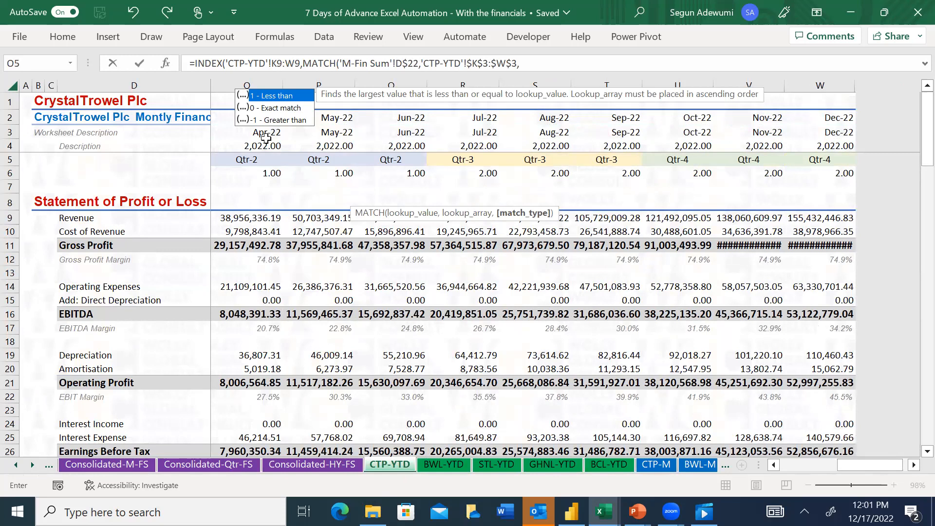
text(0))
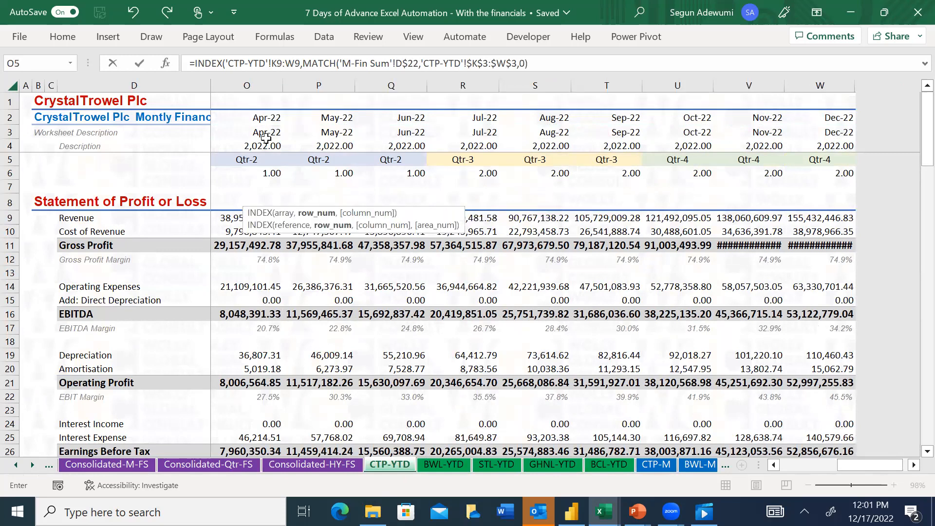
text())
Set the match type to 0 for an exact match, then close and enter the INDEX-MATCH formula in D24
key(Return)
key(Up)
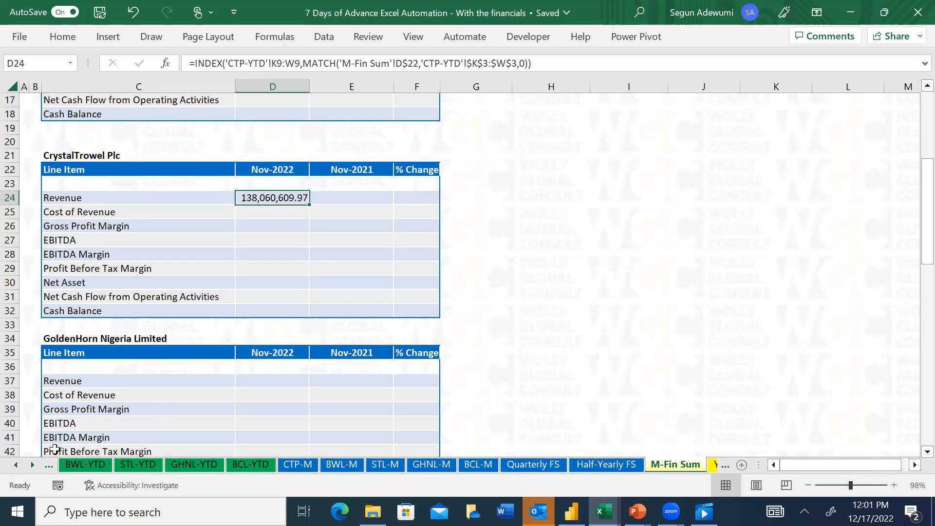
Check the Nov-22 revenue in cell V9 of CTP-YTD against the lookup result and return to M-Fin Sum
click(16, 466)
click(16, 466)
click(16, 466)
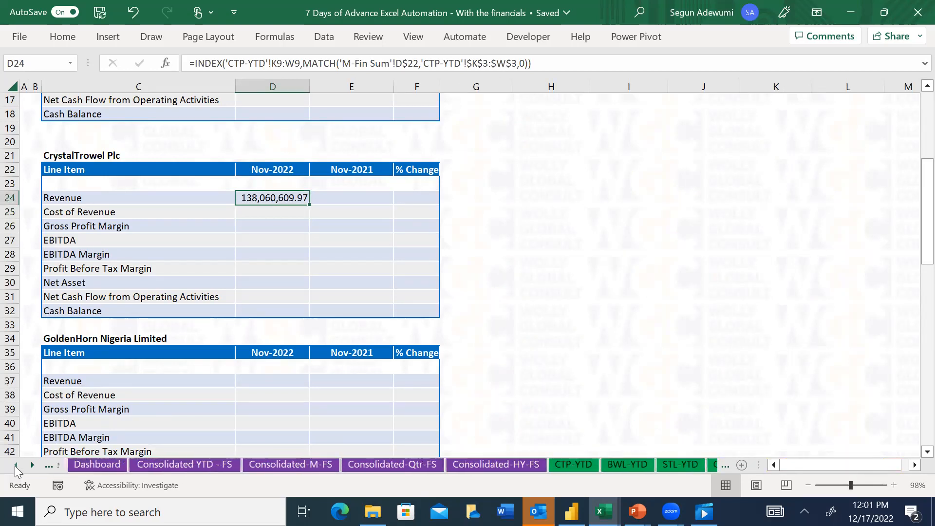
click(16, 466)
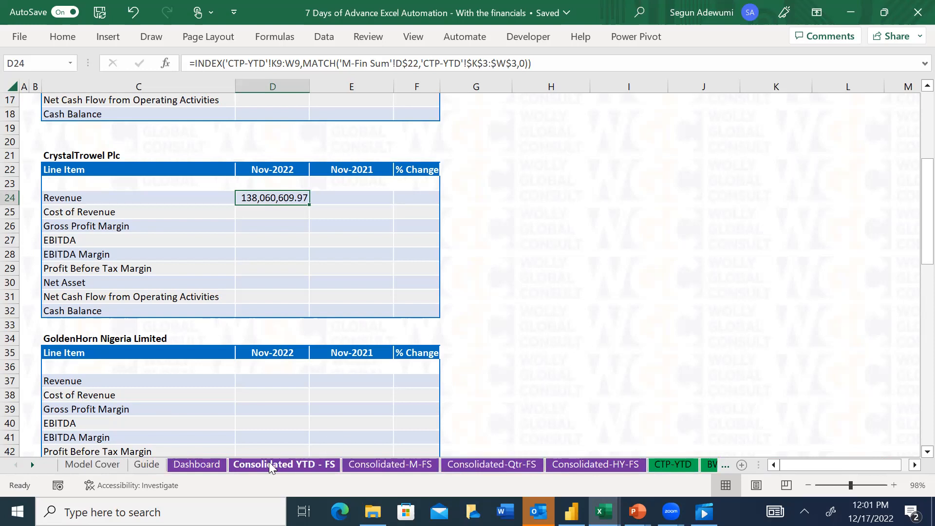
click(677, 463)
click(749, 217)
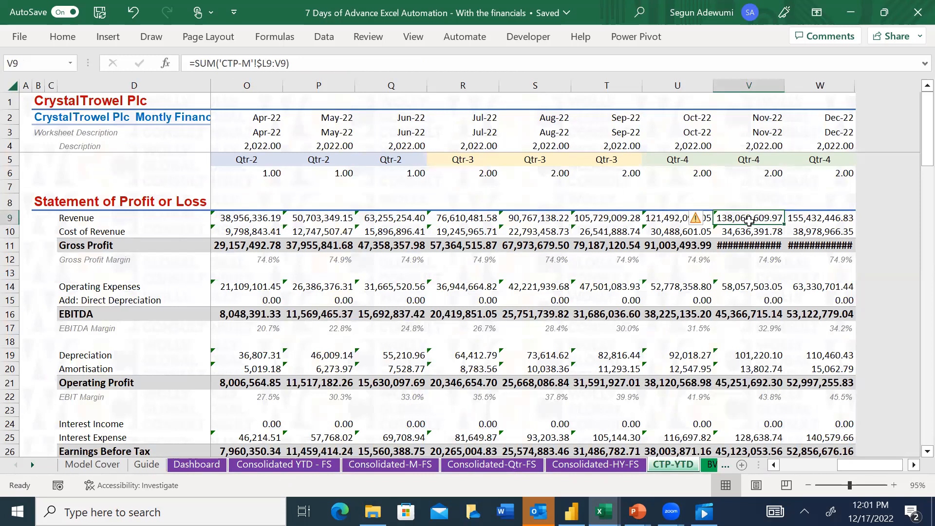
click(33, 465)
click(33, 465)
click(33, 466)
click(33, 466)
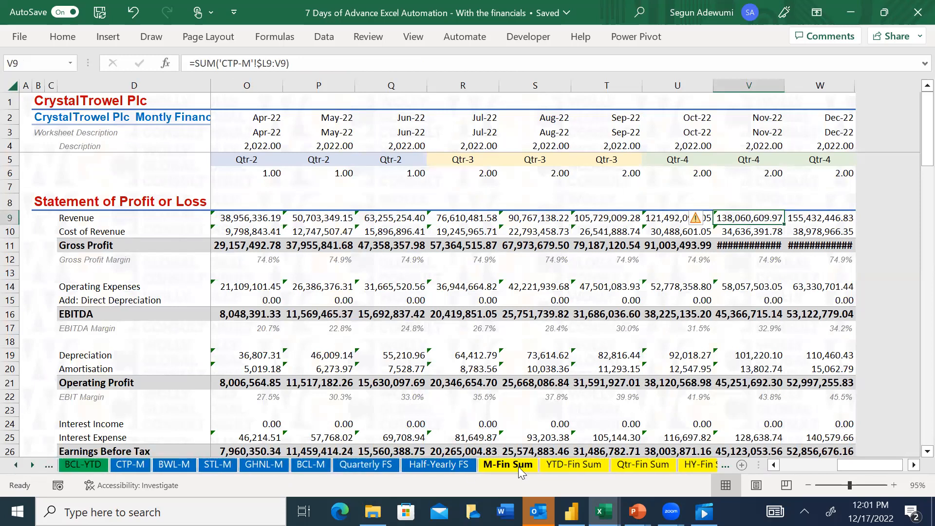
click(518, 466)
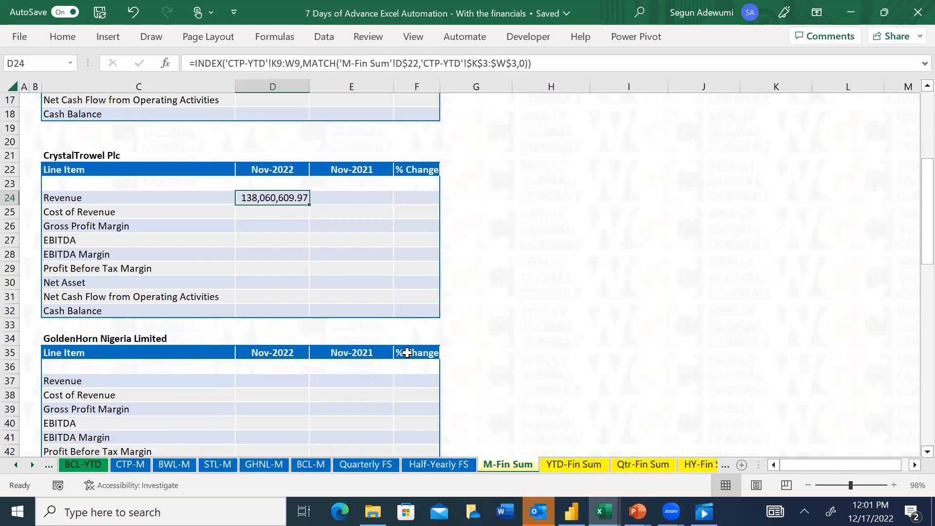
Rename the M-Fin Sum sheet as "M-YTD, Sum"
ctrl+scroll(248, 263, down, 1)
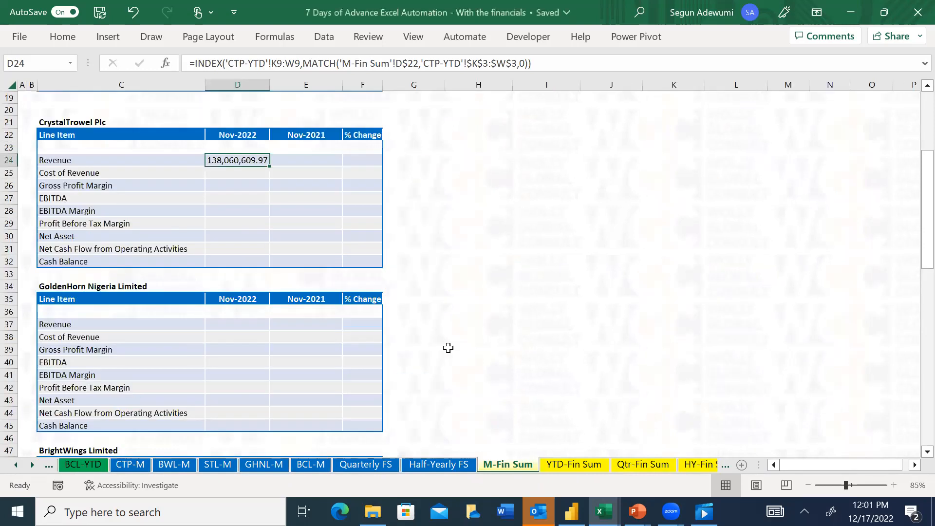
double_click(518, 465)
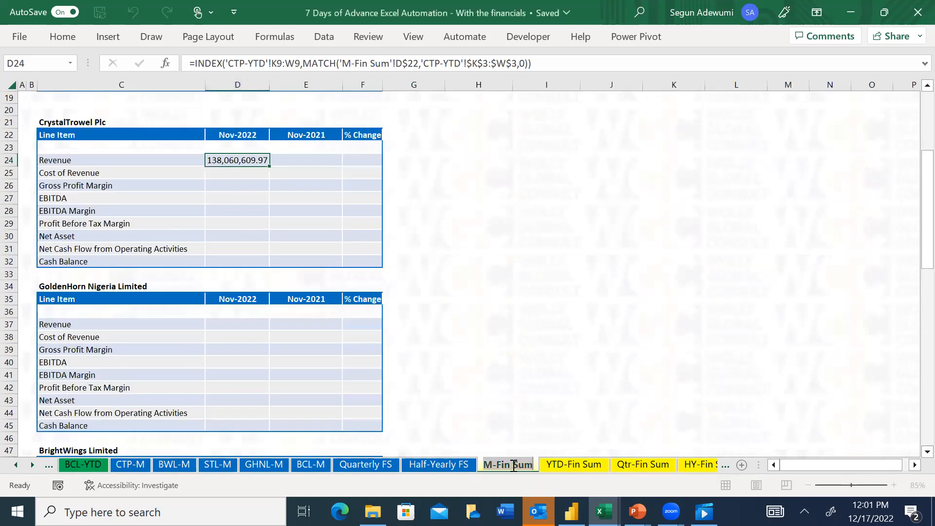
click(506, 465)
key(BackSpace)
key(BackSpace)
key(BackSpace)
text(YTD)
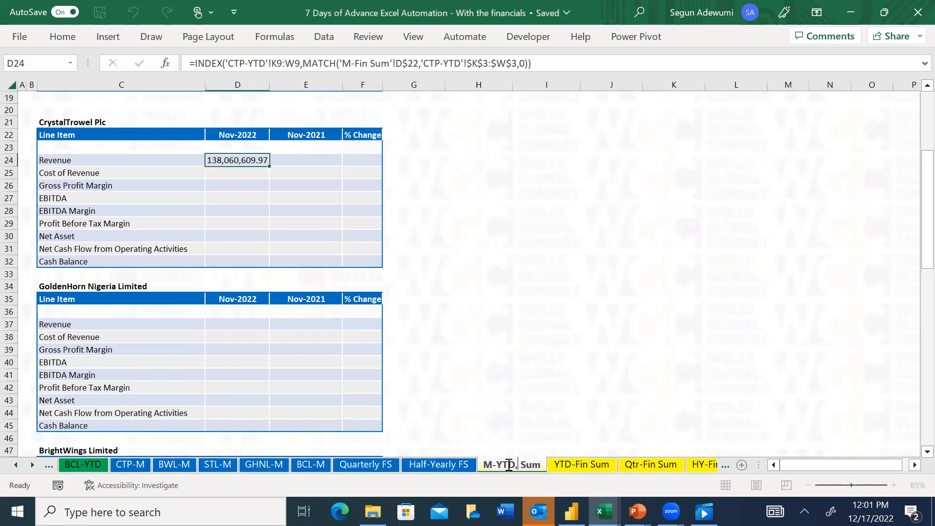
text(,)
key(Return)
Rename the YTD-Fin Sum sheet as "M-Fin Sum"
double_click(594, 465)
click(590, 467)
key(BackSpace)
key(BackSpace)
key(BackSpace)
text(M)
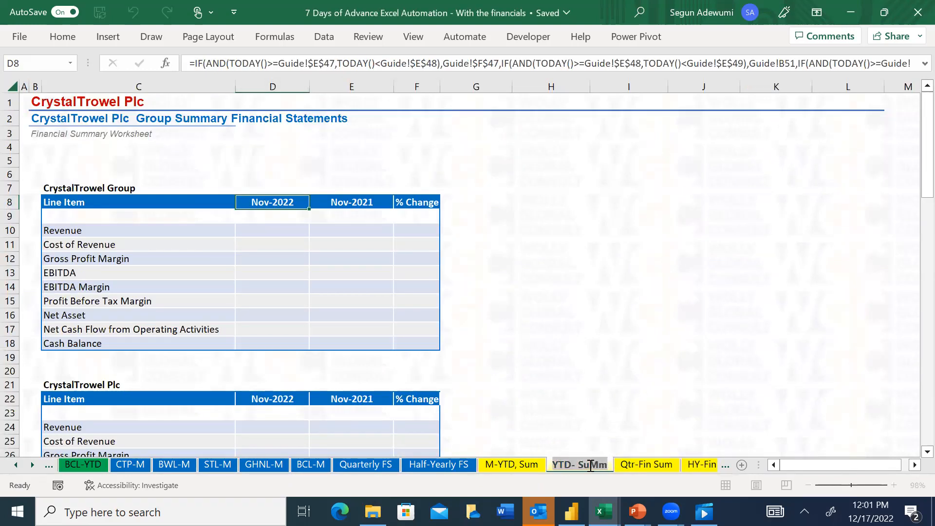
key(Return)
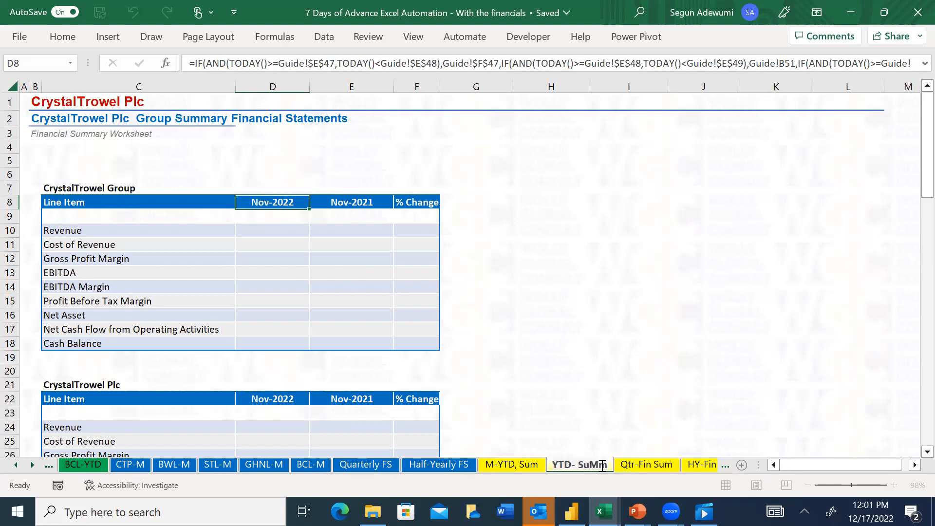
key(BackSpace)
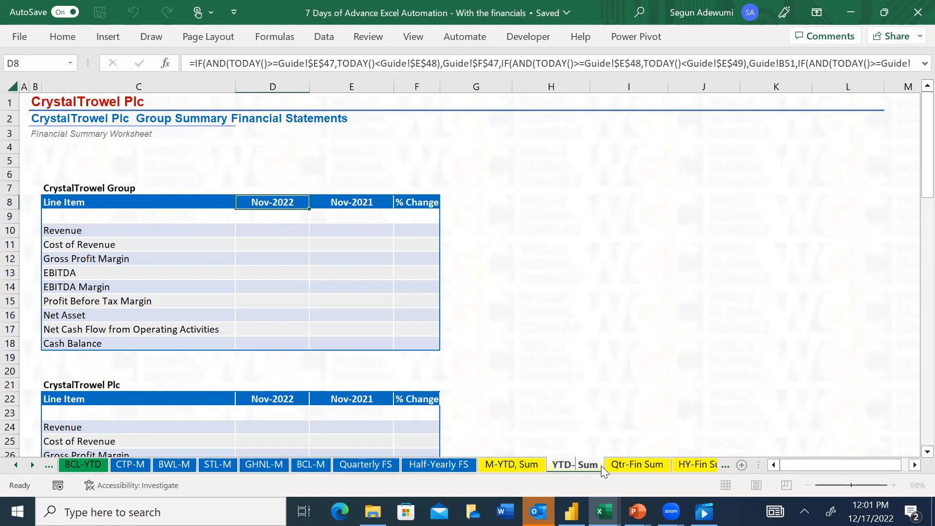
text(M)
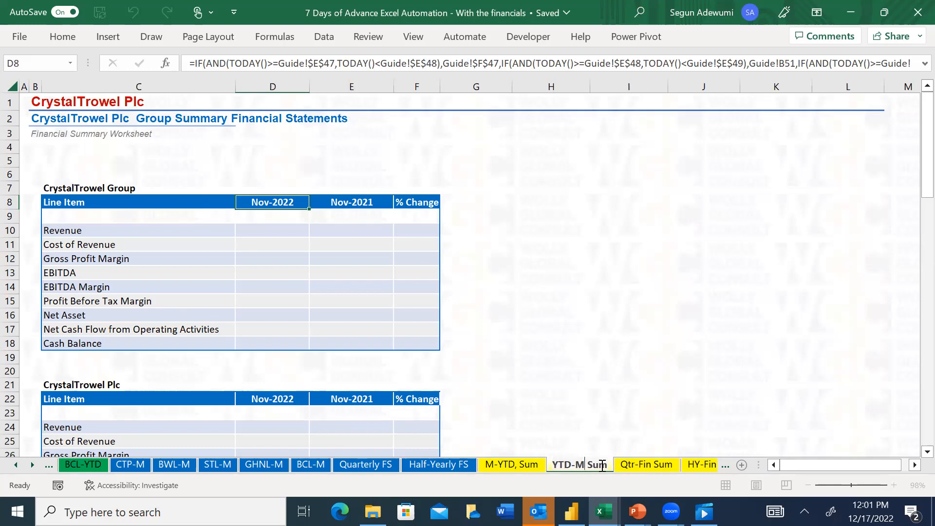
key(BackSpace)
key(BackSpace)
key(BackSpace)
key(BackSpace)
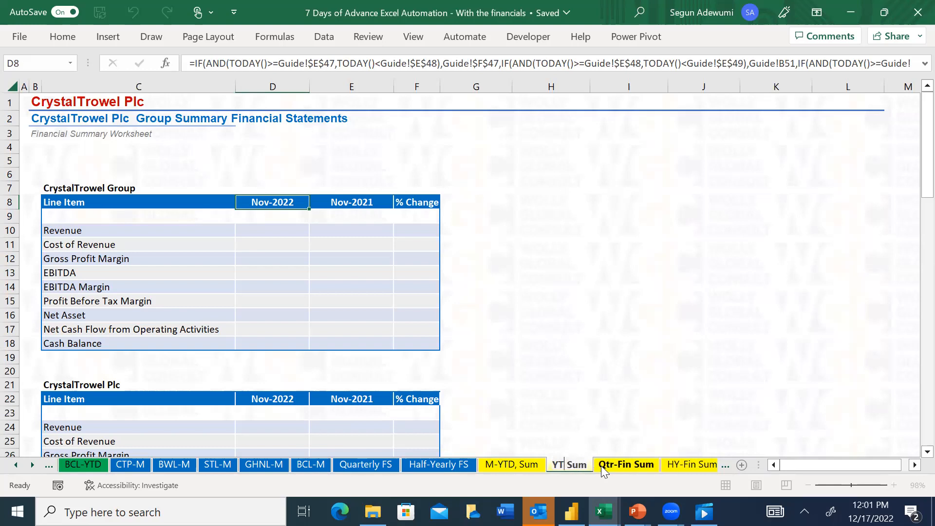
text(-Fin)
key(Return)
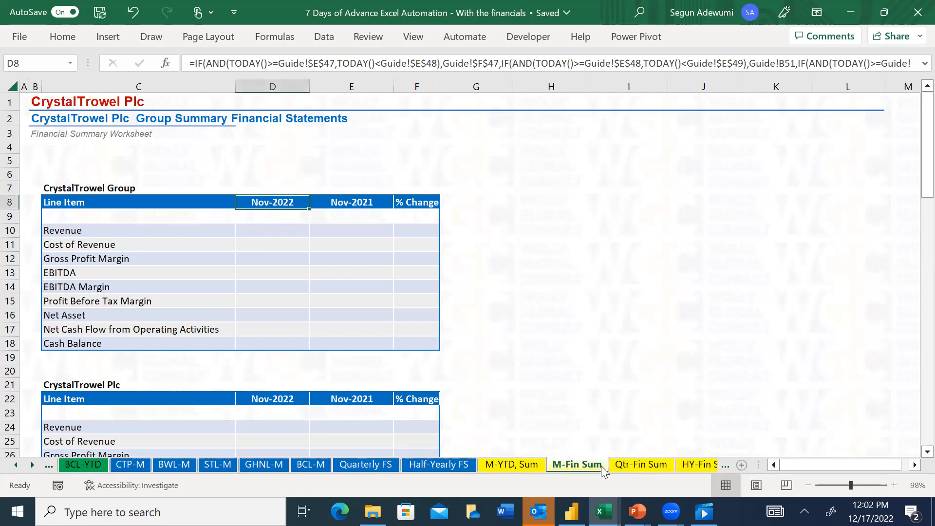
Rename the "M-YTD, Sum" sheet as "YTD-Fin Sum"
click(509, 466)
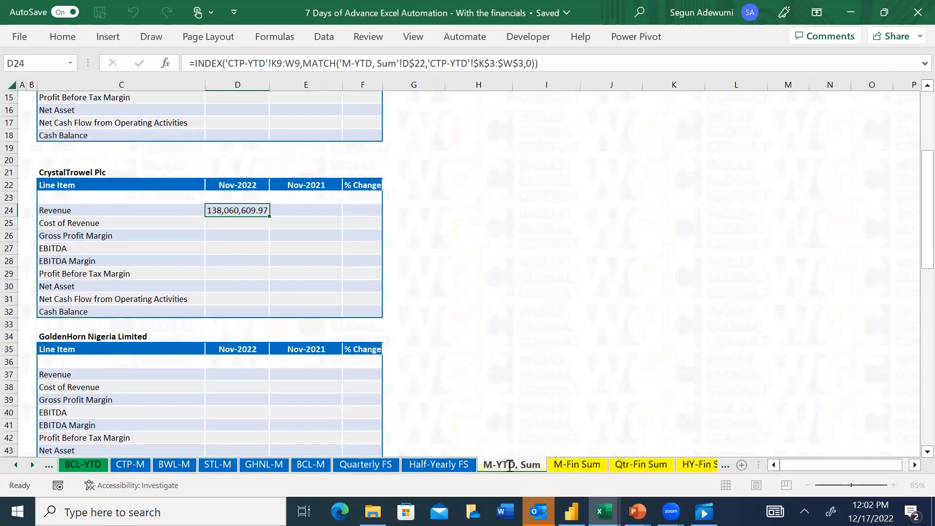
key(BackSpace)
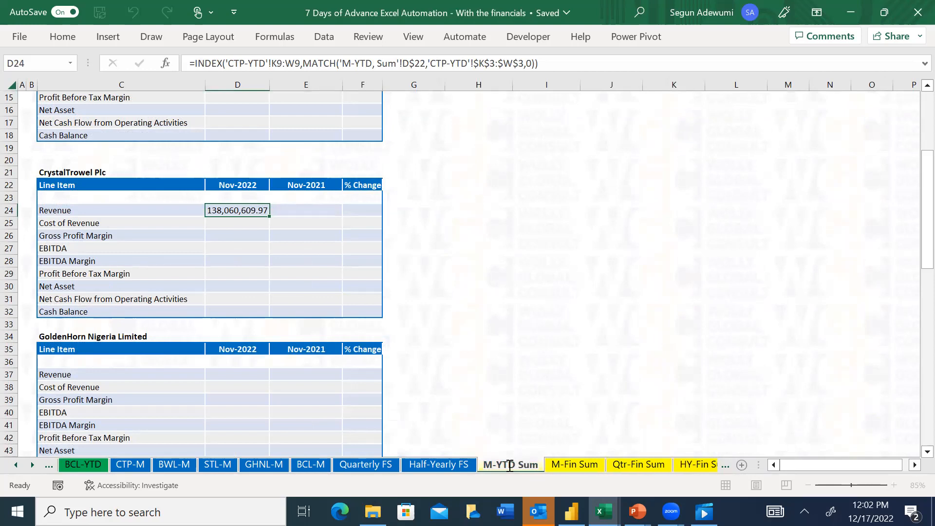
text(Fin)
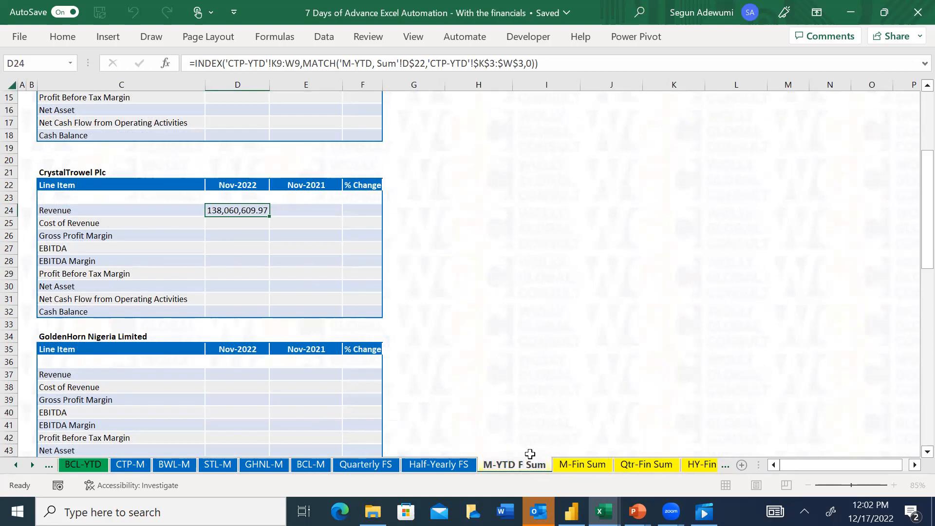
click(499, 461)
key(BackSpace)
key(BackSpace)
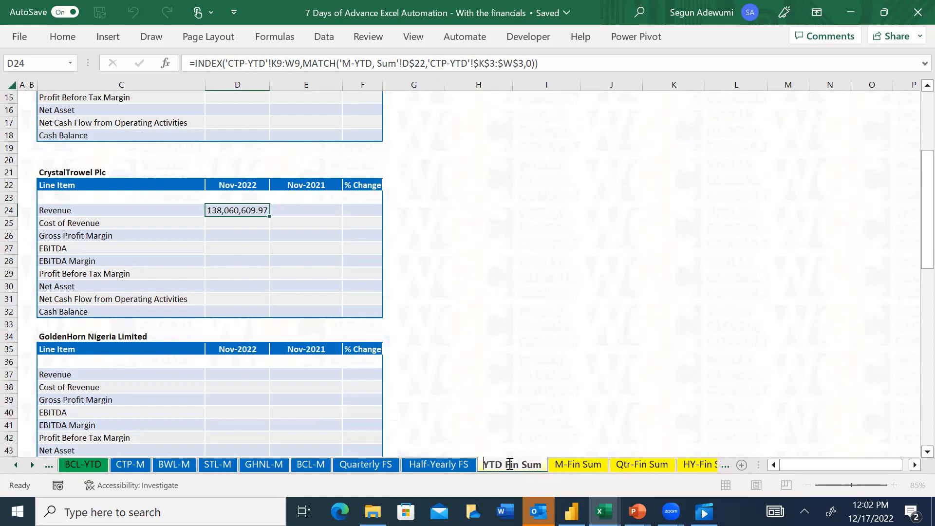
click(510, 464)
key(BackSpace)
text(-)
key(Return)
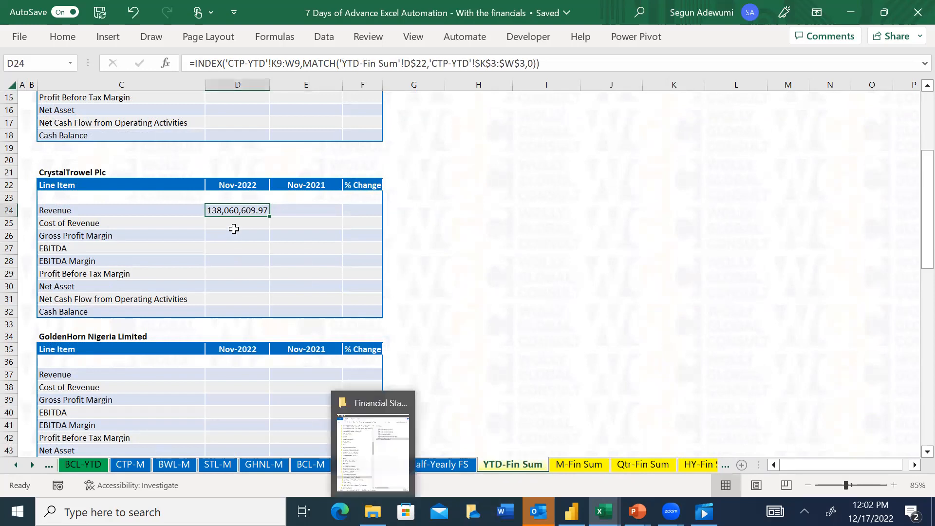
Try an ordinary paste of the revenue formula from D24 into D25, and undo it
click(241, 197)
click(240, 209)
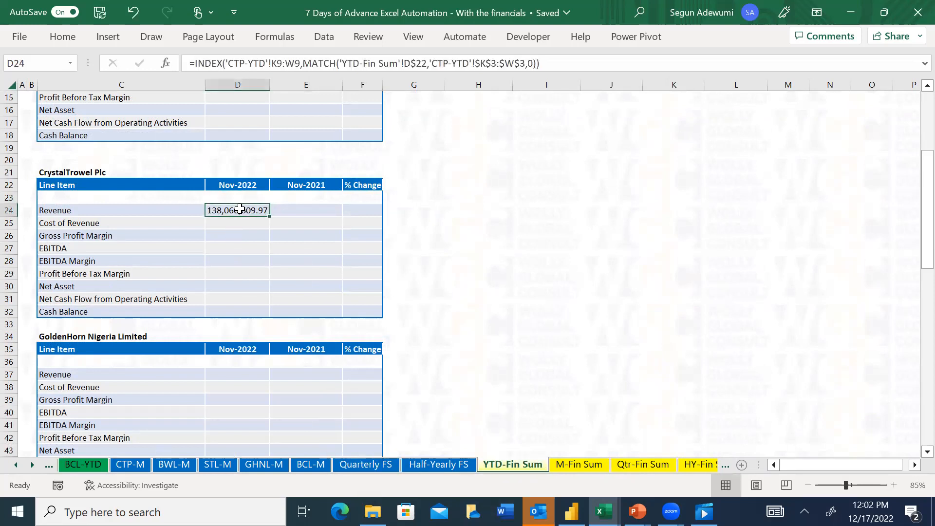
key(ctrl+c)
key(Down)
key(ctrl+v)
key(Escape)
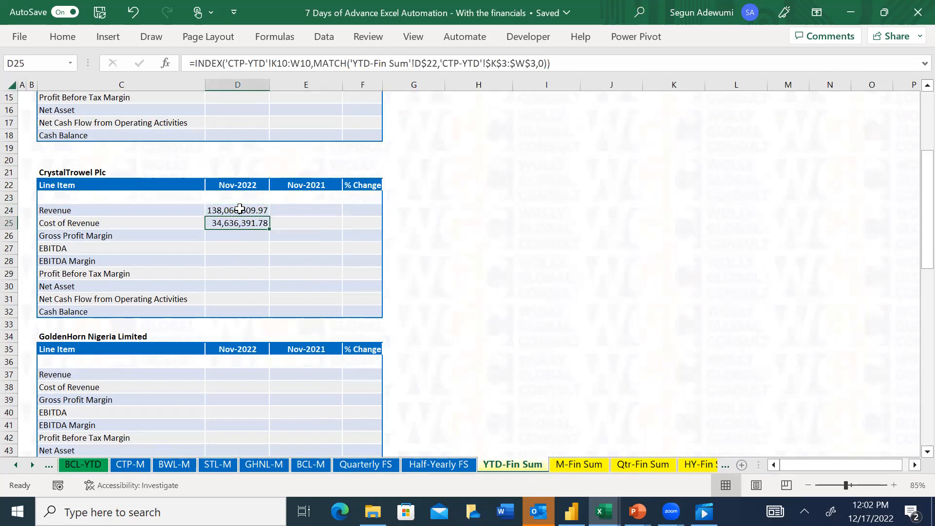
key(ctrl+z)
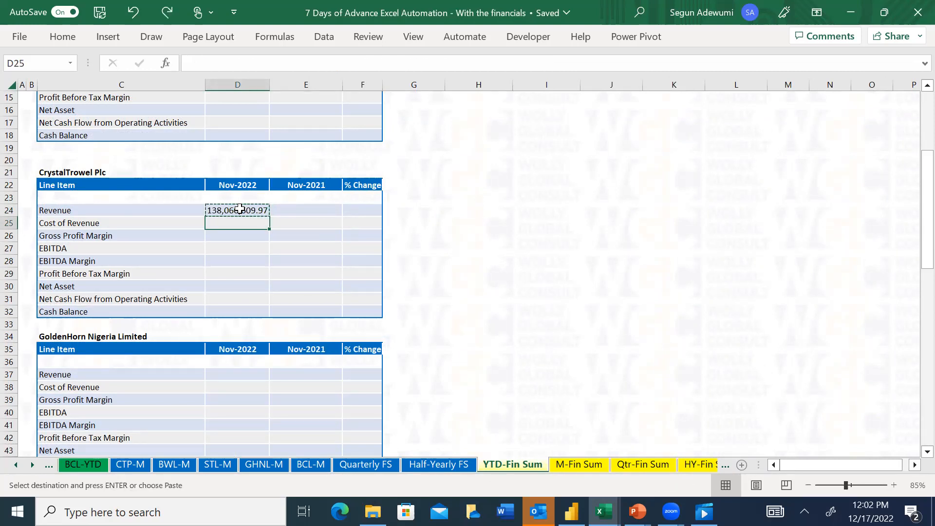
Paste only the formula from D24 into the CrystalTrowel Plc Cost of Revenue cell D25 using Paste Special
click(240, 210)
key(Down)
key(ctrl+alt+v)
key(f)
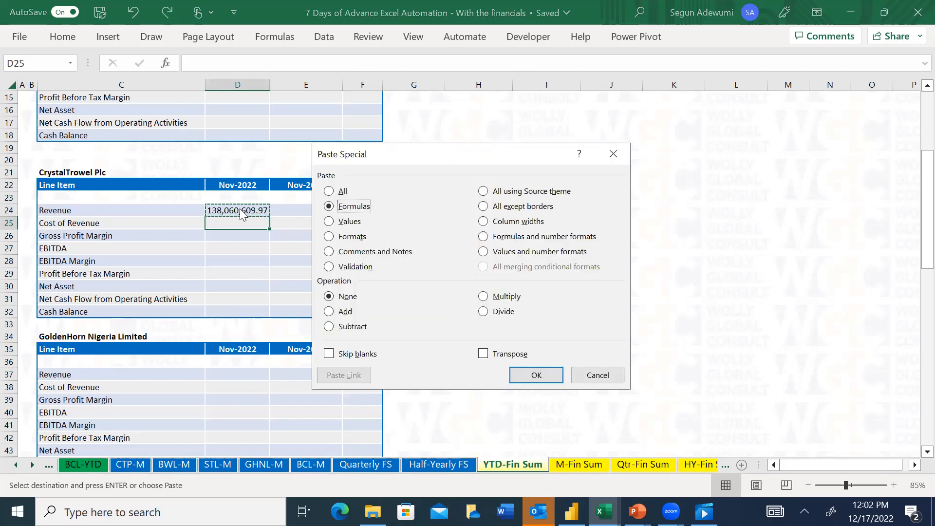
key(Return)
key(Escape)
key(Down)
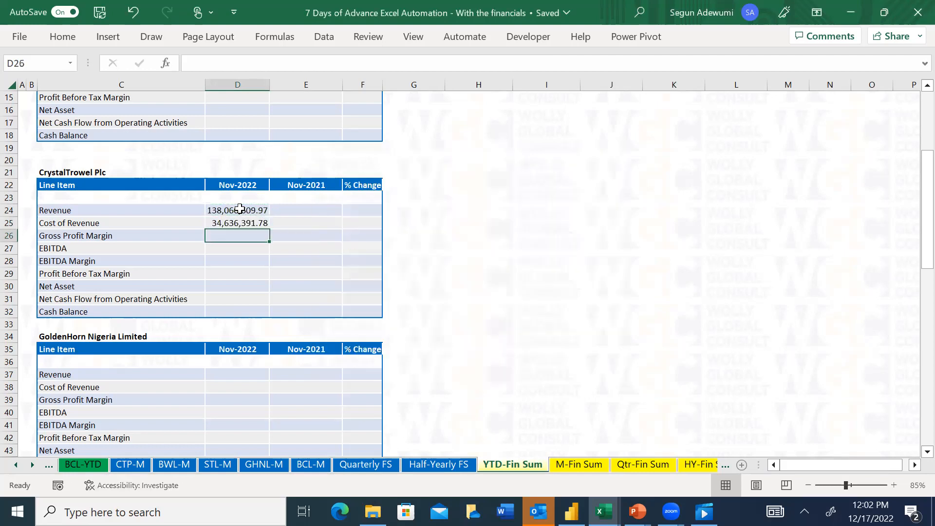
Copy D25 and paste only its formula into the Gross Profit Margin cell D26 using Paste Special
key(Up)
key(Down)
key(Up)
key(ctrl+c)
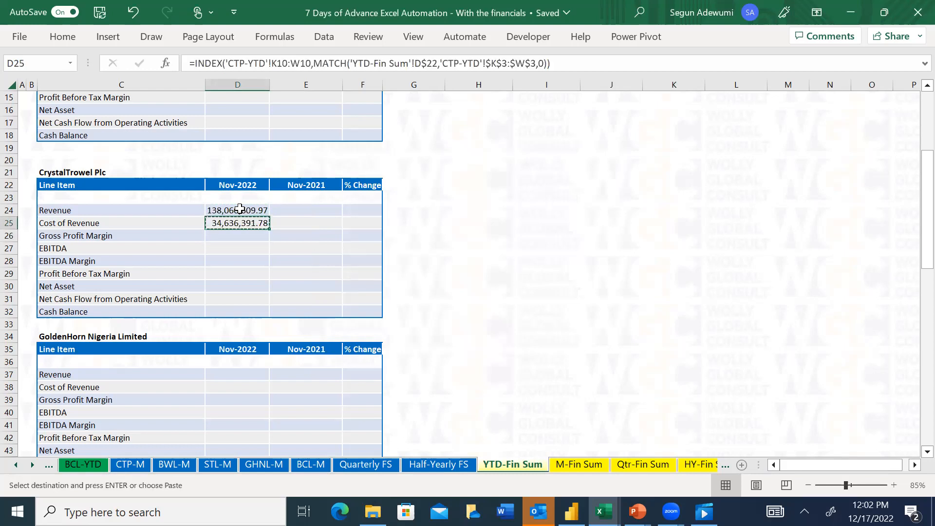
key(Down)
key(ctrl+alt+v)
key(v)
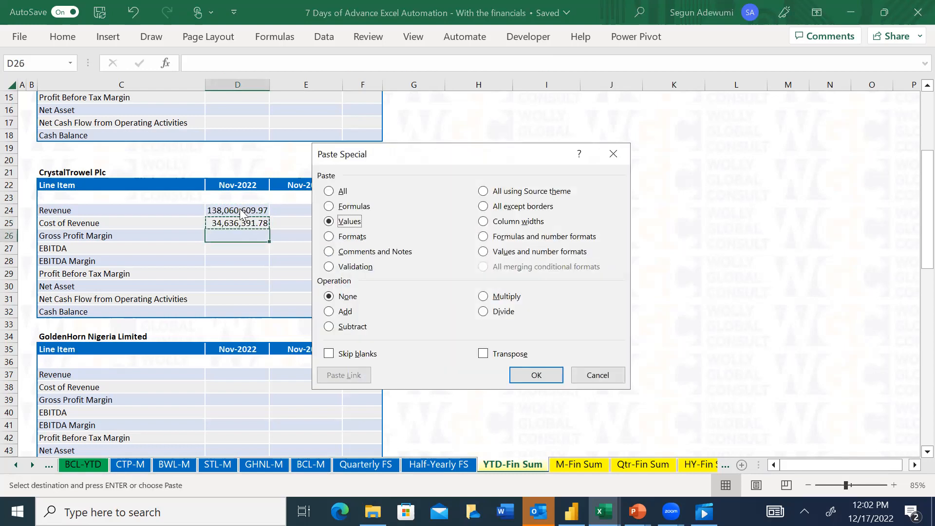
key(f)
key(Return)
key(Escape)
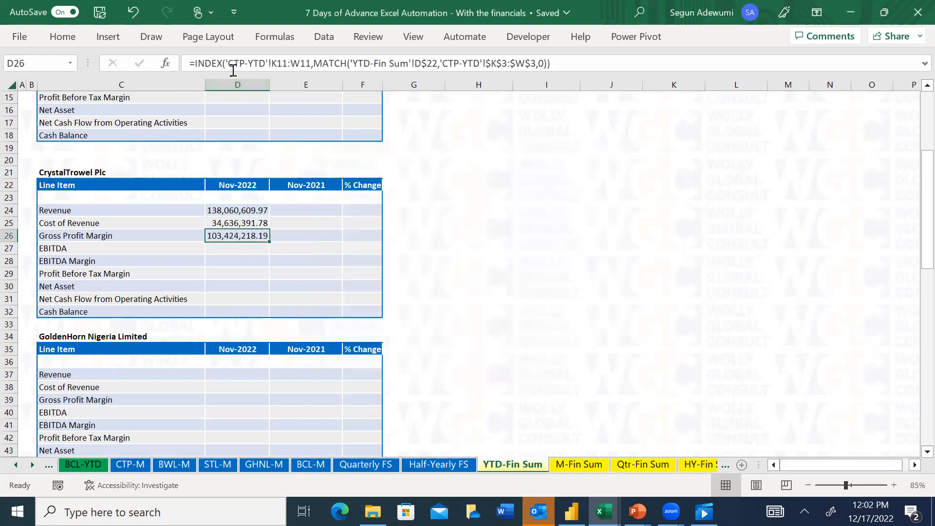
Select the INDEX array reference in D26's formula for replacement and open the CTP-YTD sheet
click(313, 63)
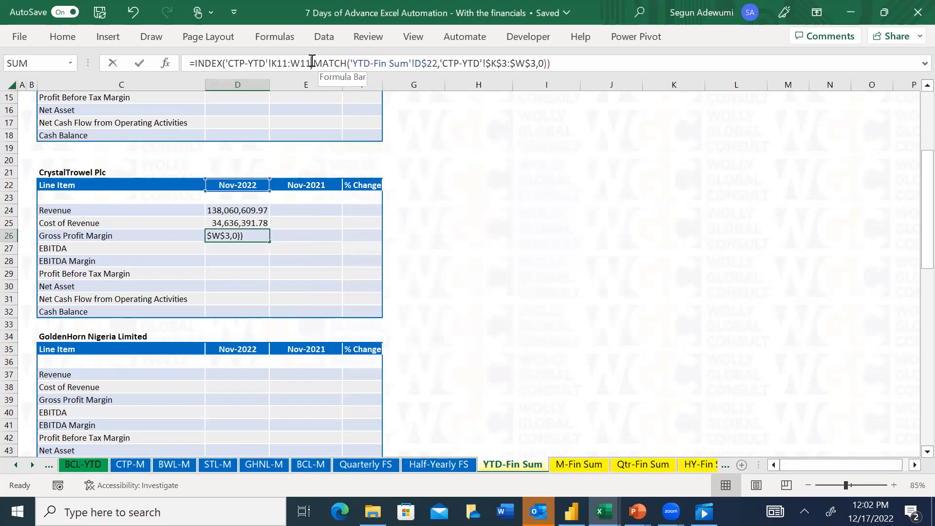
drag(310, 63, 226, 63)
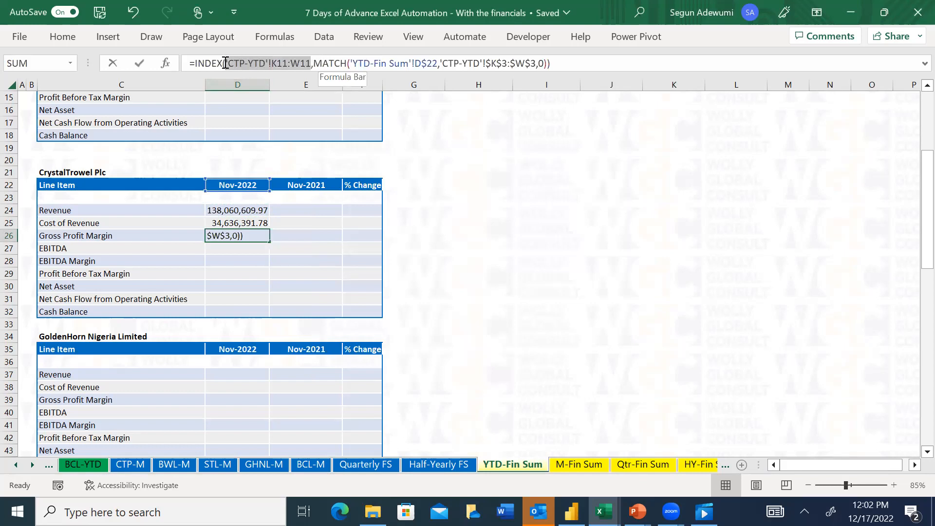
click(226, 63)
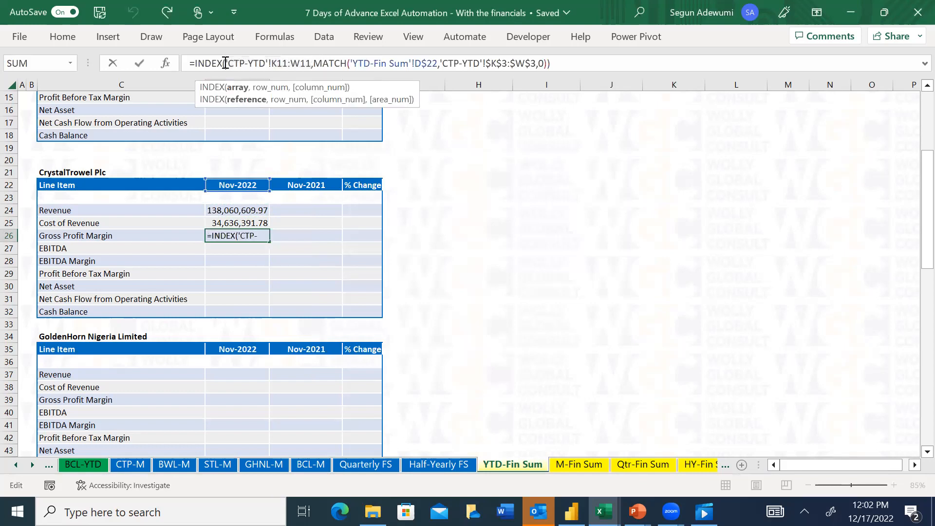
double_click(309, 64)
click(313, 65)
drag(311, 64, 228, 64)
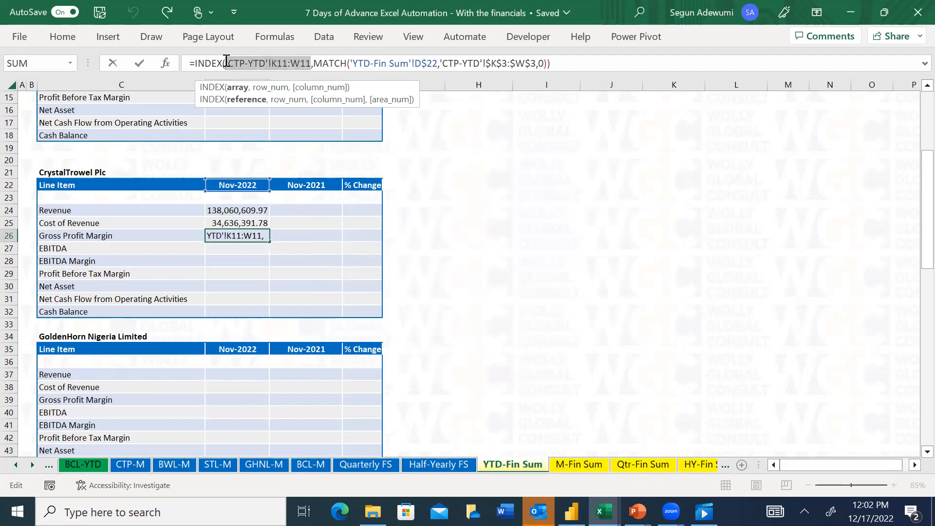
click(16, 465)
click(16, 465)
click(16, 465)
click(16, 465)
click(16, 465)
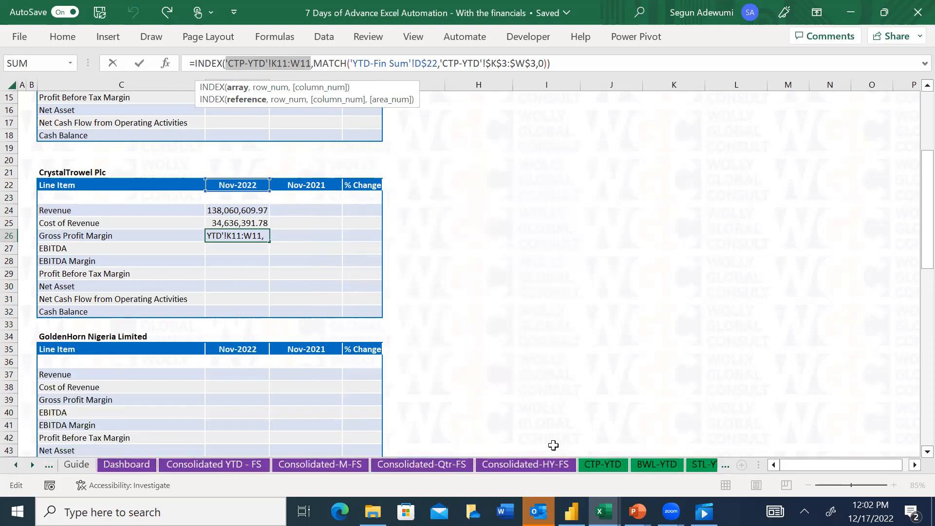
click(584, 465)
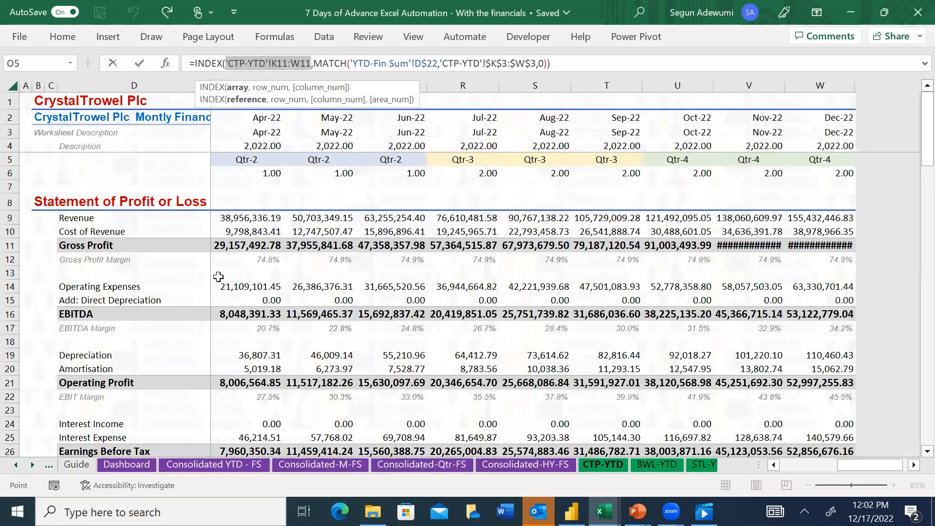
Set the INDEX array to the CTP-YTD Gross Profit range $K11:$W11 with only the columns locked, and enter the formula in D26
click(236, 245)
key(Left)
key(Left)
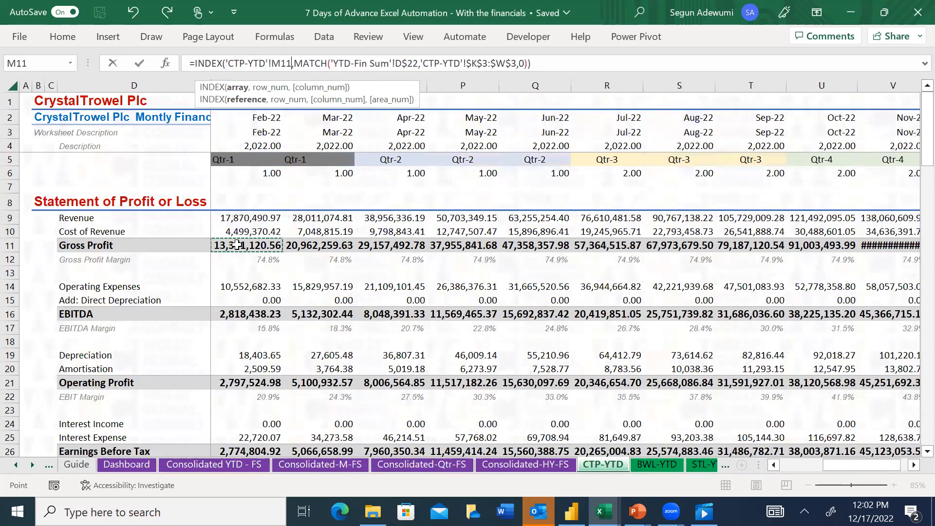
key(Left)
key(Left)
key(ctrl+shift+Right)
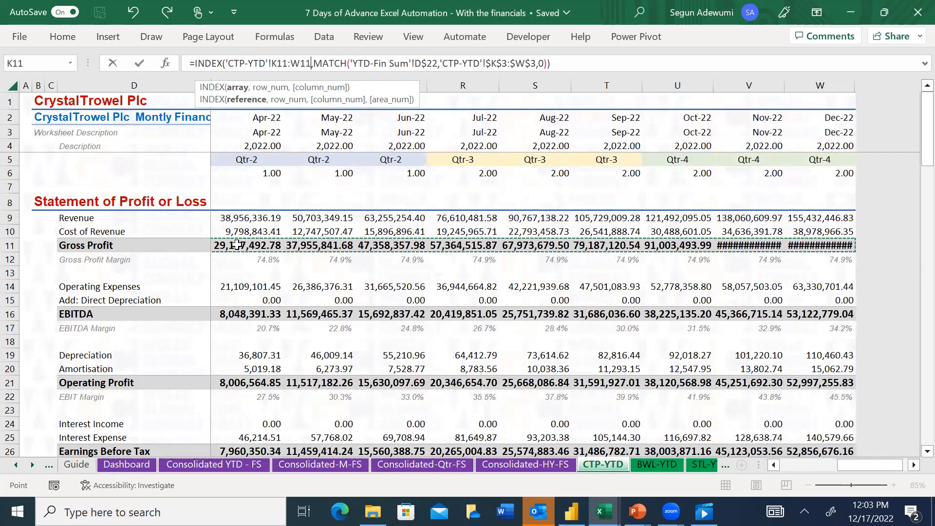
key(F4)
key(F4)
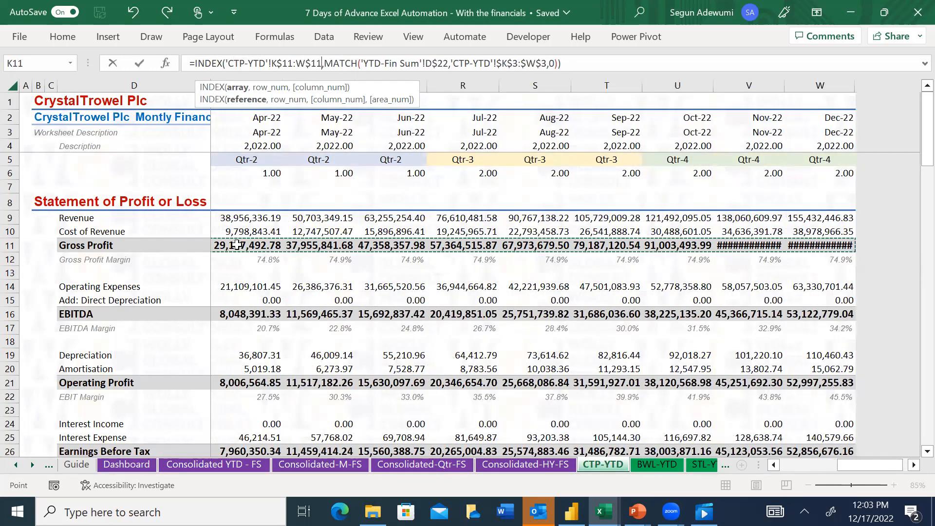
key(F4)
key(Return)
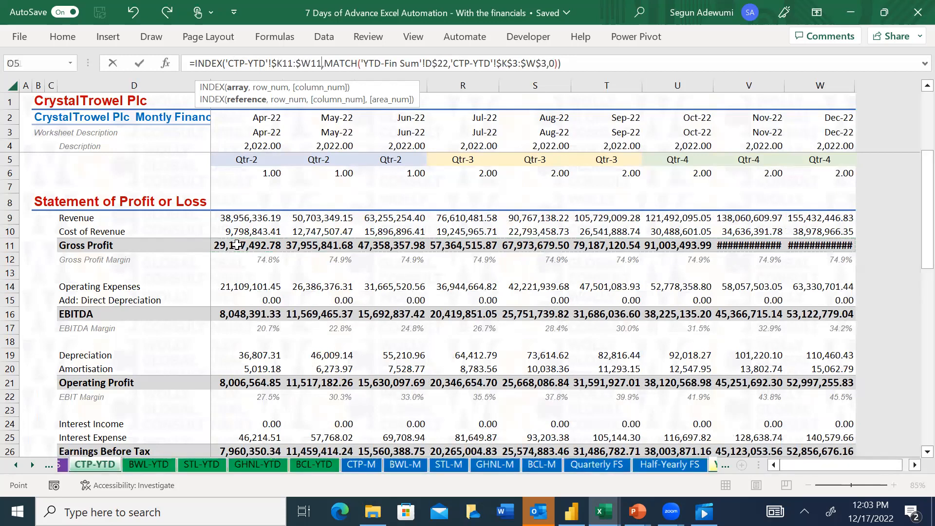
click(236, 238)
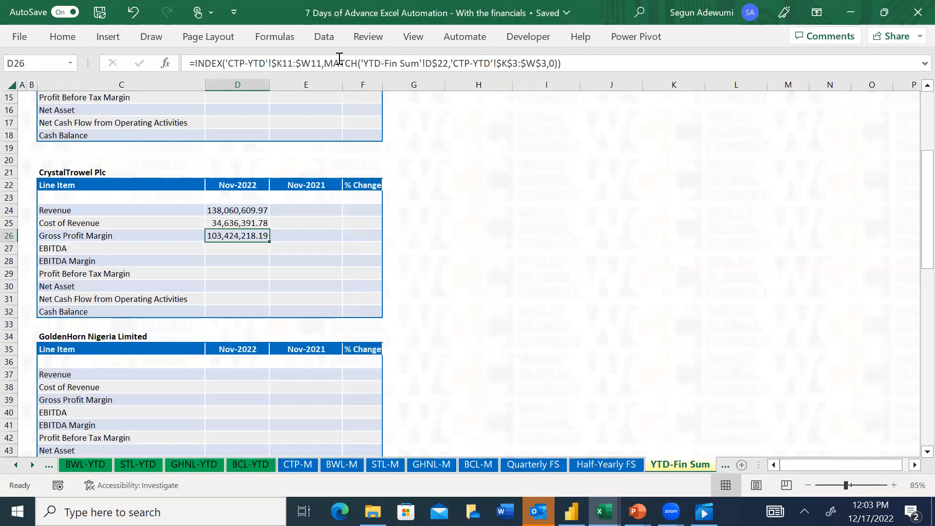
Cycle the INDEX array in D26 through the absolute and relative reference types, and enter it as $K11:$W11
drag(323, 62, 225, 58)
key(F4)
key(F4)
key(F4)
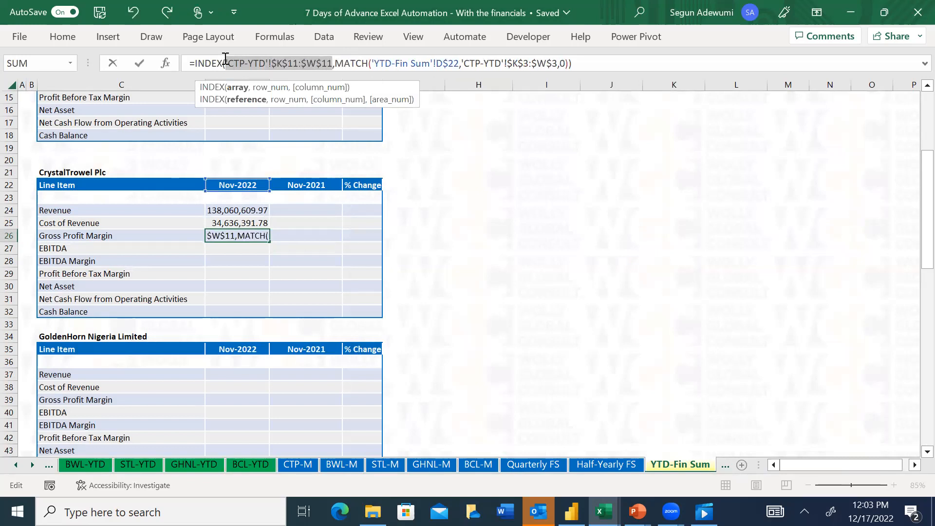
key(F4)
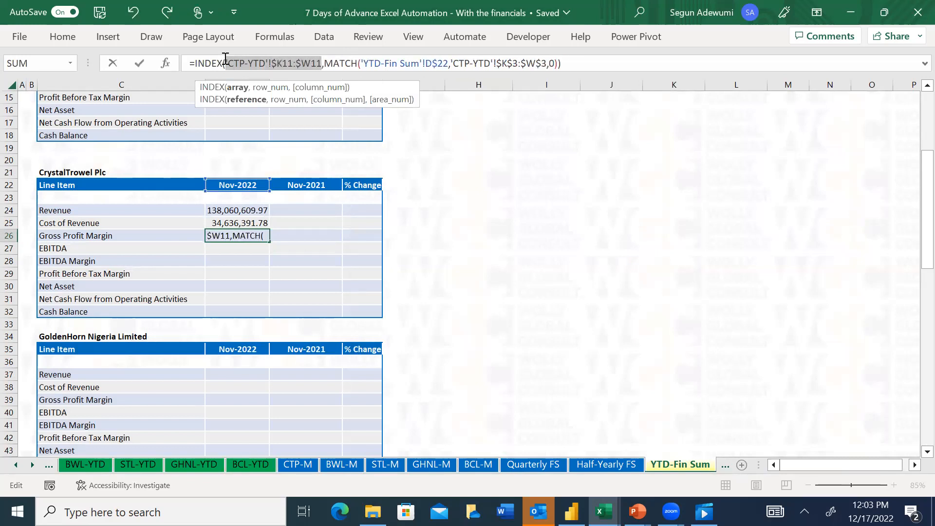
key(Return)
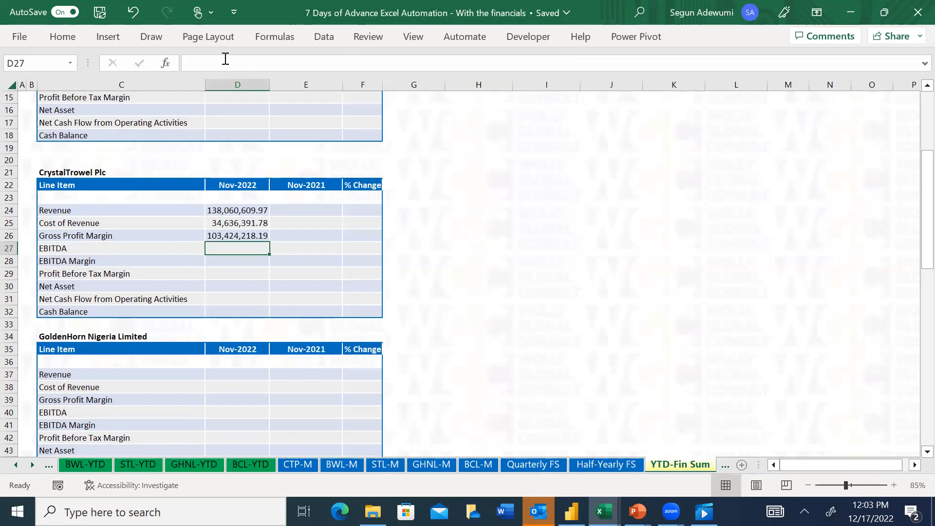
key(Up)
key(ctrl+c)
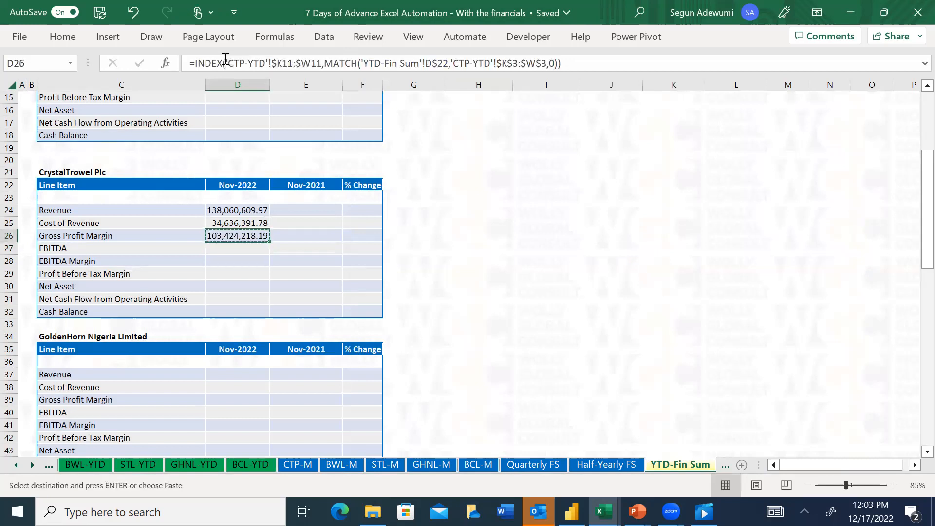
key(Down)
key(Escape)
key(Up)
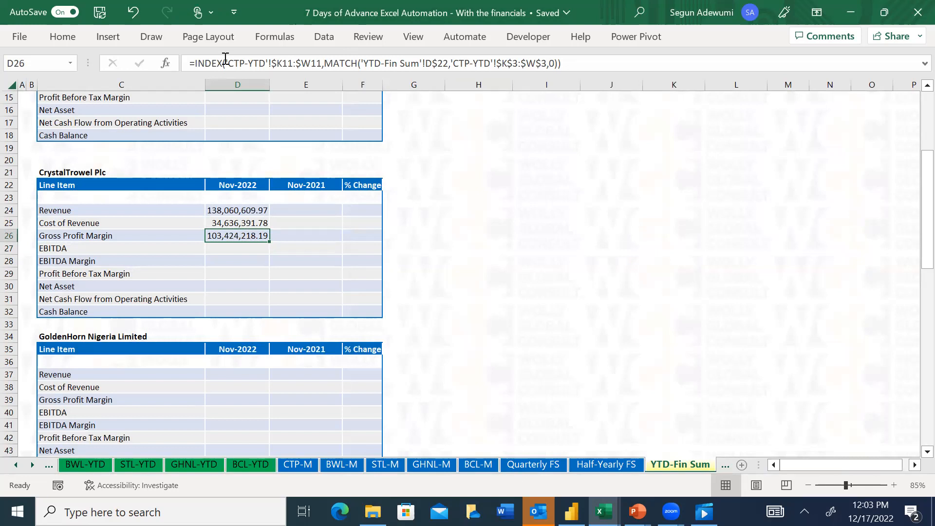
key(Down)
key(Down)
key(Up)
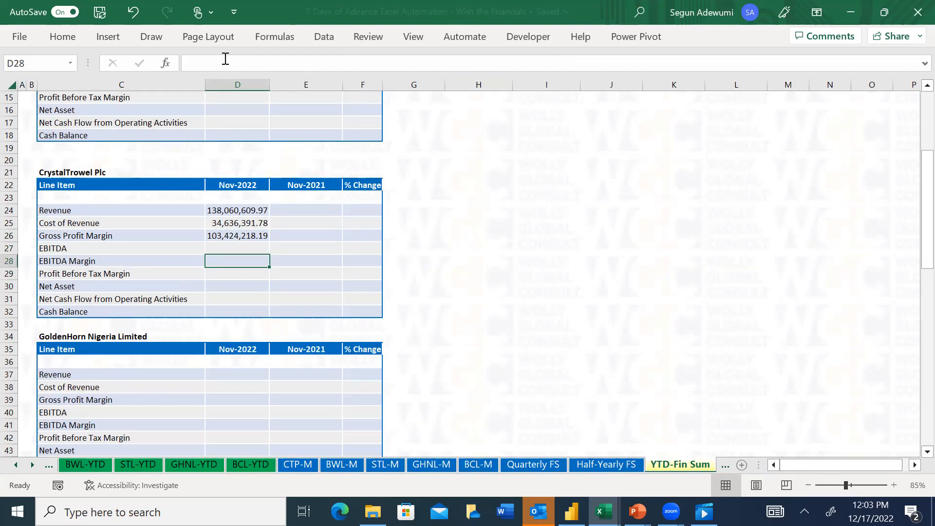
text(=VLOOKUP()
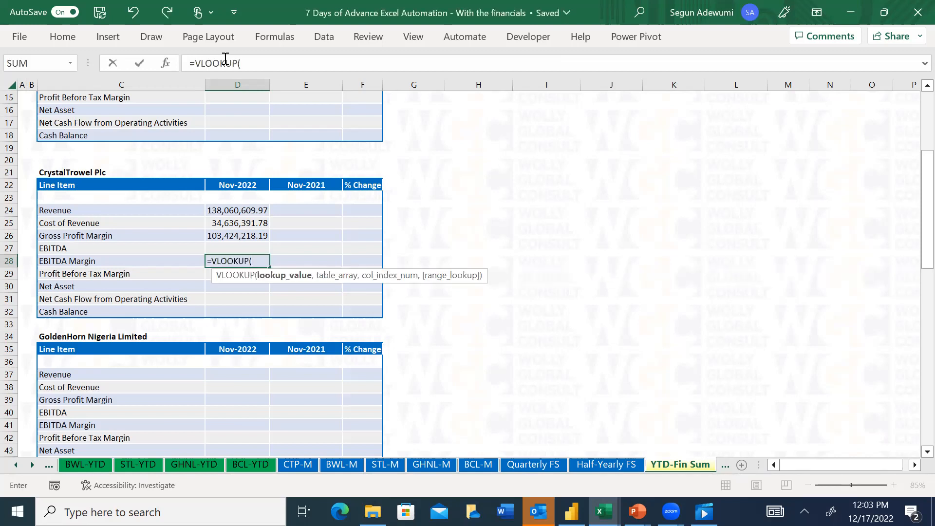
key(Escape)
key(Up)
text(=vl)
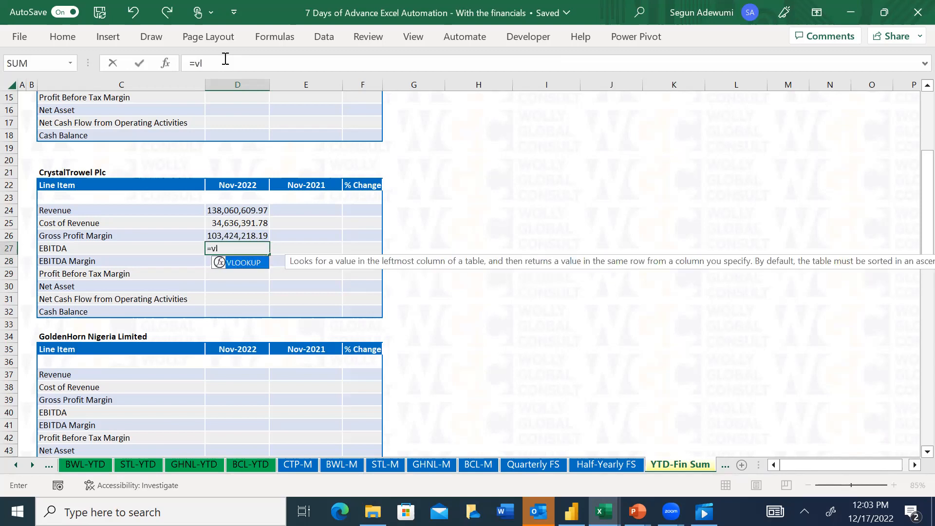
key(Tab)
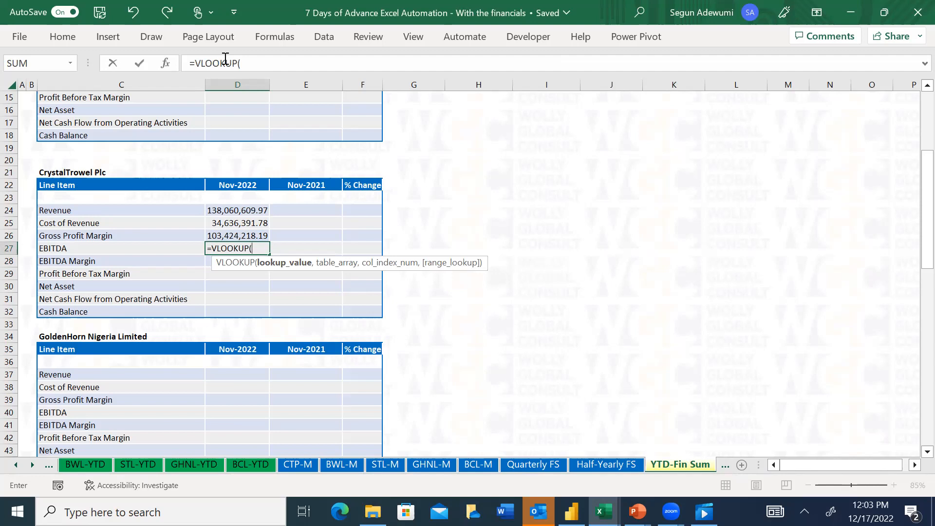
key(BackSpace)
key(BackSpace)
key(BackSpace)
key(BackSpace)
key(BackSpace)
key(BackSpace)
key(BackSpace)
key(BackSpace)
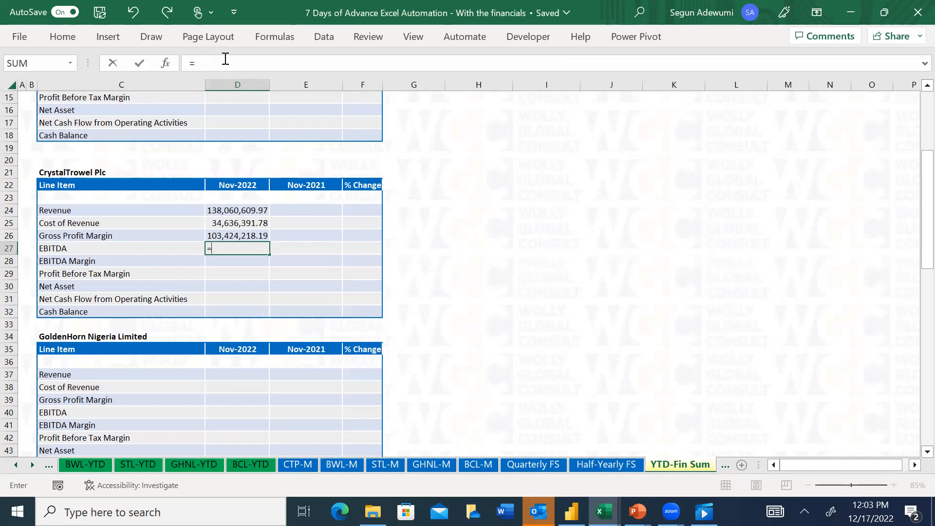
text(HL)
key(Tab)
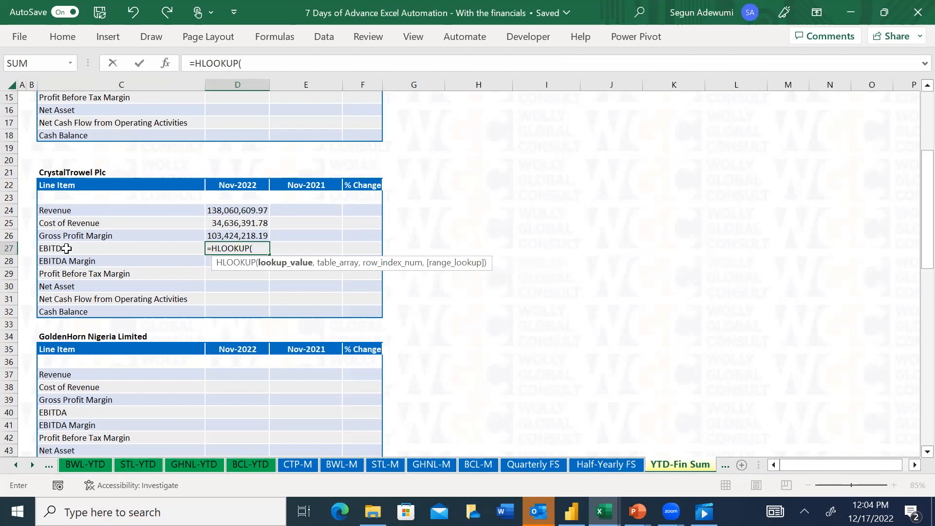
click(243, 184)
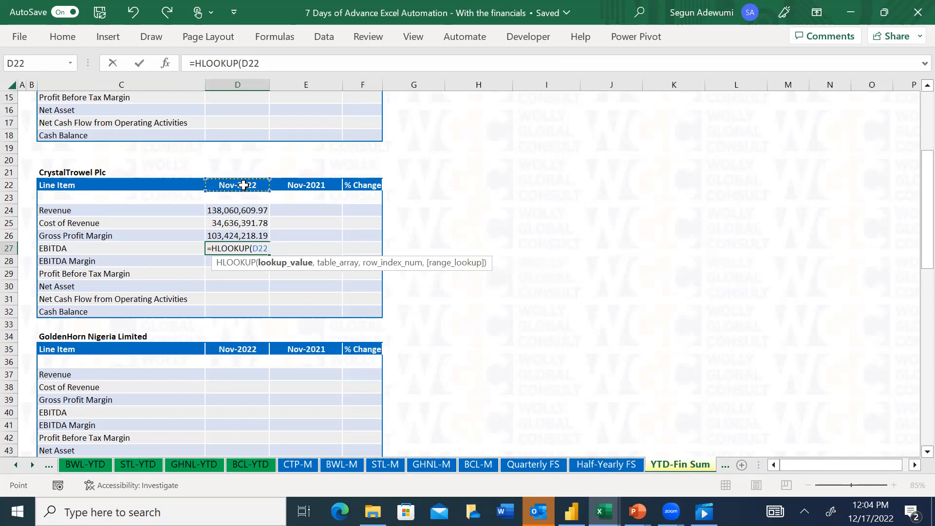
key(Escape)
Copy the Gross Profit Margin cell D26 and paste only its value into the EBITDA cell D27 using Paste Special
key(Up)
key(ctrl+c)
key(Down)
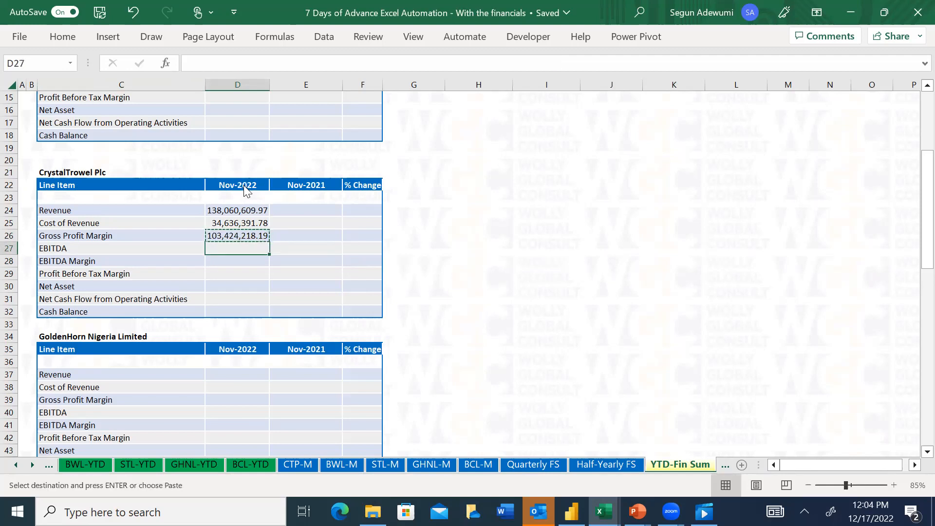
key(ctrl+alt+v)
key(v)
key(Return)
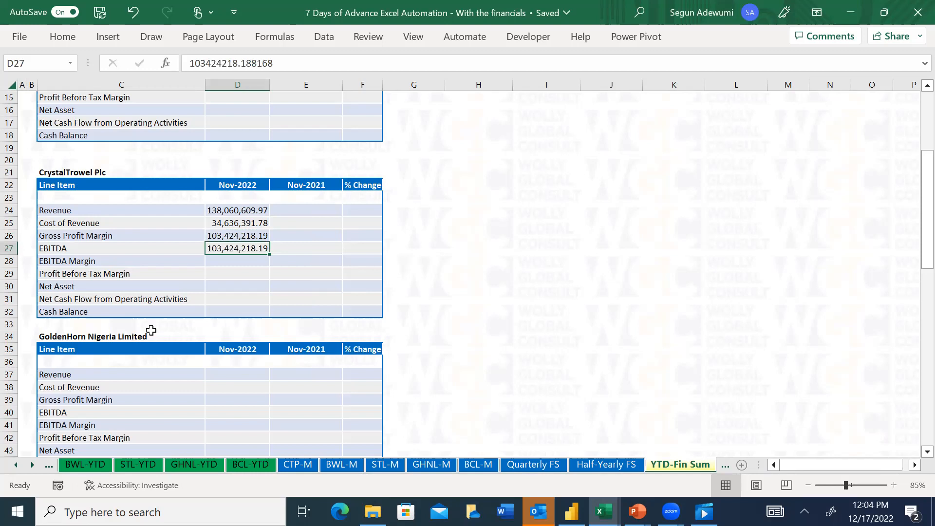
Copy D26 and paste its formula and number format into D27:D32, the EBITDA to Cash Balance cells, using Paste Special
click(229, 235)
key(ctrl+c)
key(Down)
key(shift+Down)
key(shift+Down)
key(shift+Down)
key(shift+Down)
key(shift+Down)
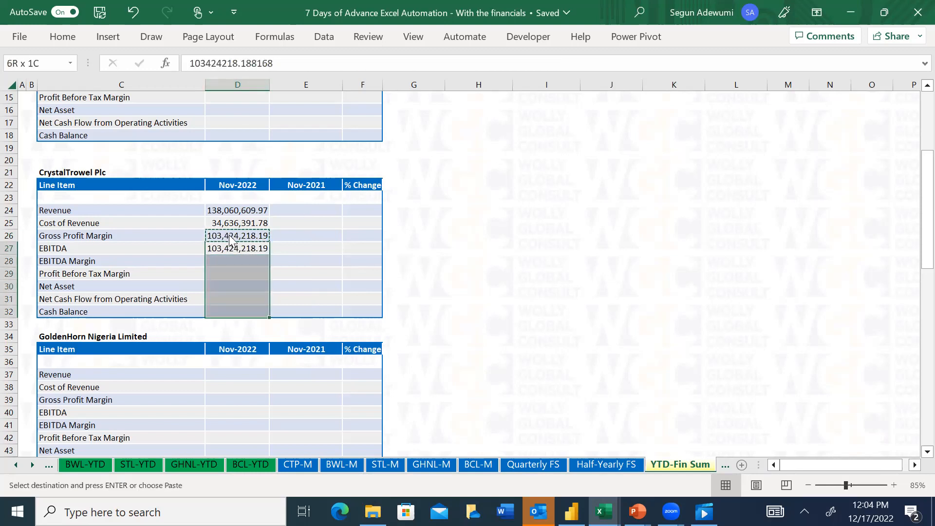
key(ctrl+alt+v)
key(r)
key(Return)
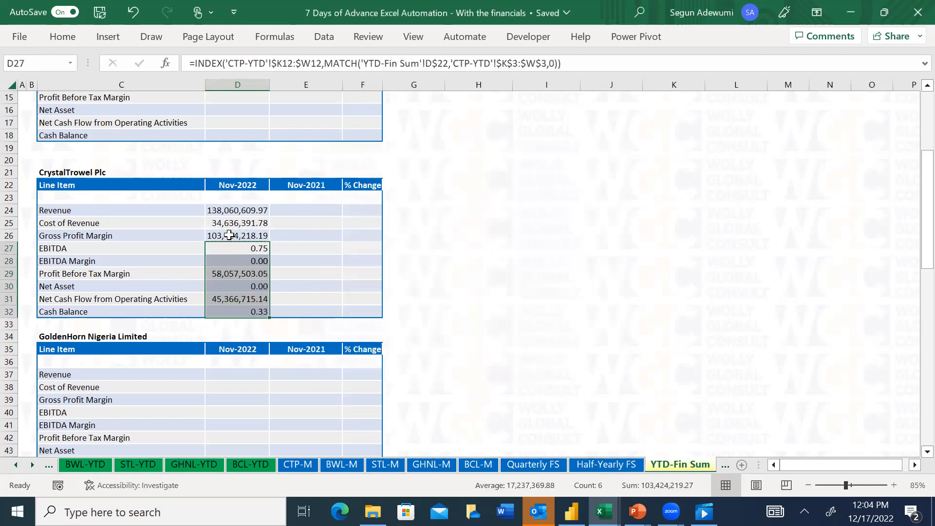
key(shift+BackSpace)
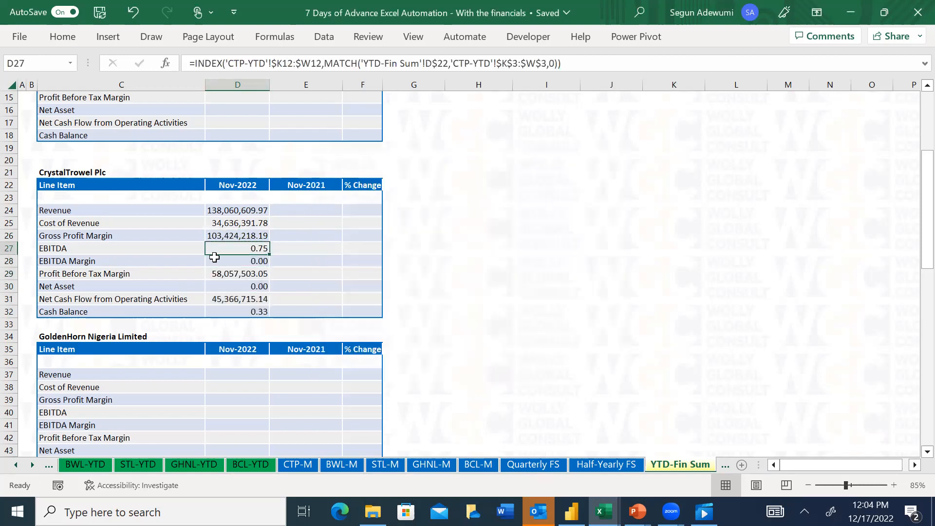
Replace the INDEX array in D27's formula with the CTP-YTD range $K$17:$W$17 and enter it
drag(322, 64, 226, 63)
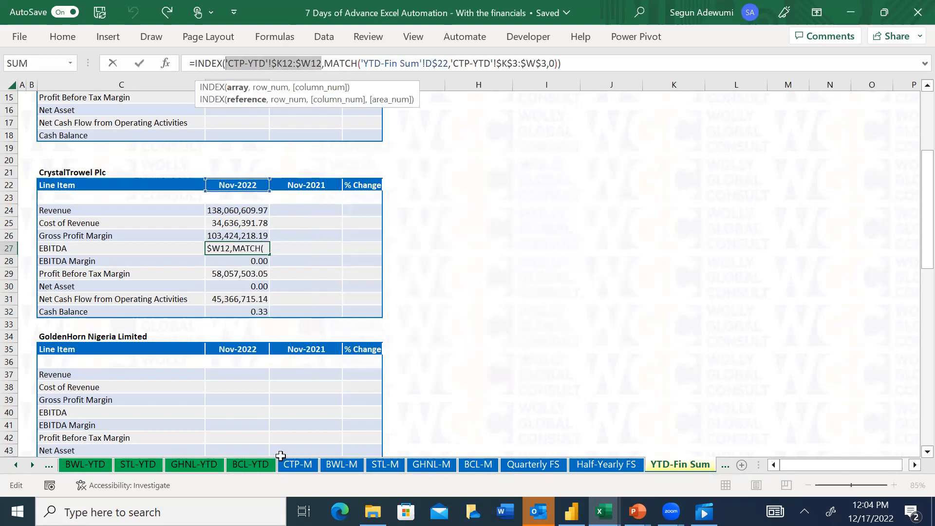
click(13, 466)
click(13, 467)
click(14, 466)
click(13, 466)
click(13, 466)
click(13, 467)
click(560, 465)
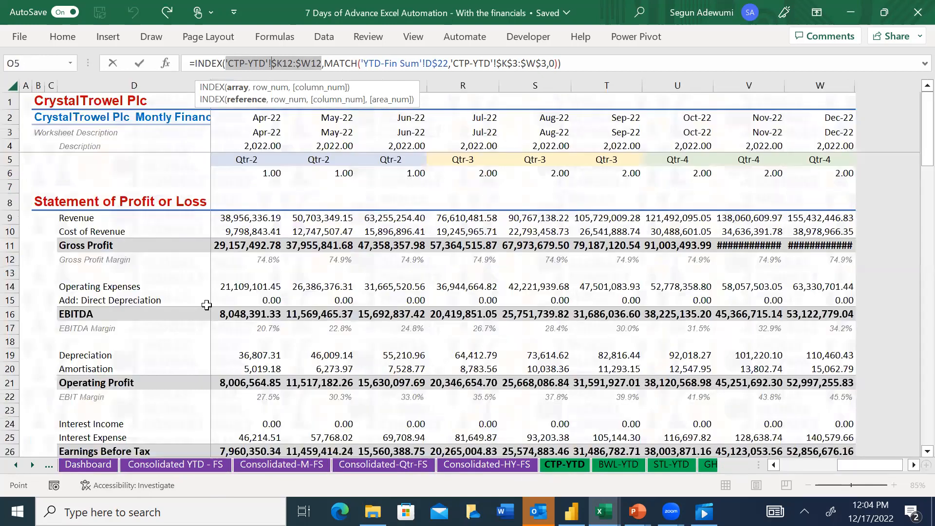
click(262, 330)
key(ctrl+Left)
key(ctrl+shift+Right)
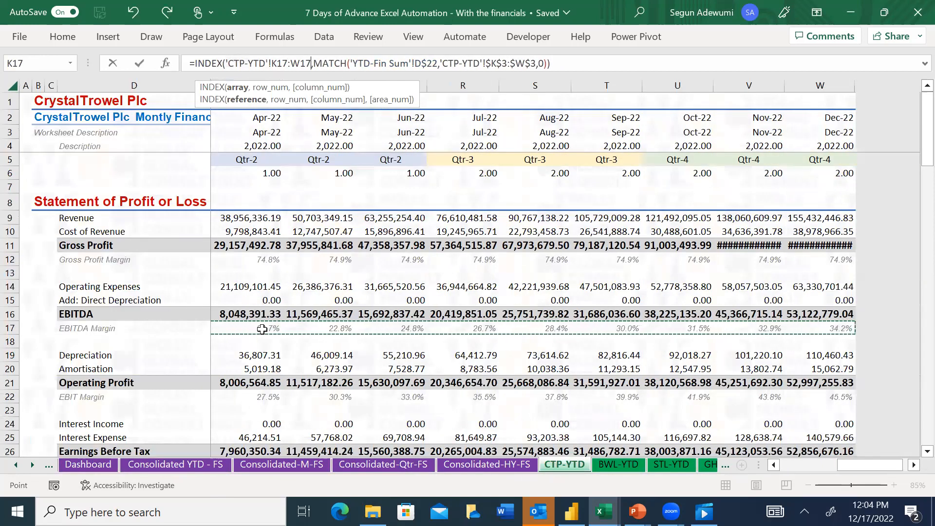
key(F4)
key(F4)
key(F4)
key(Return)
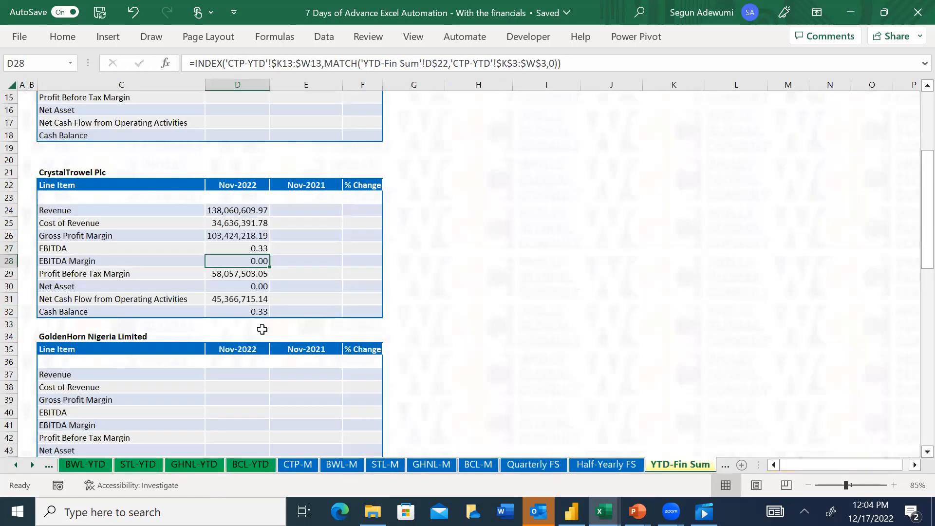
Point the INDEX array in D27's formula to the EBITDA row 16 of CTP-YTD
click(258, 250)
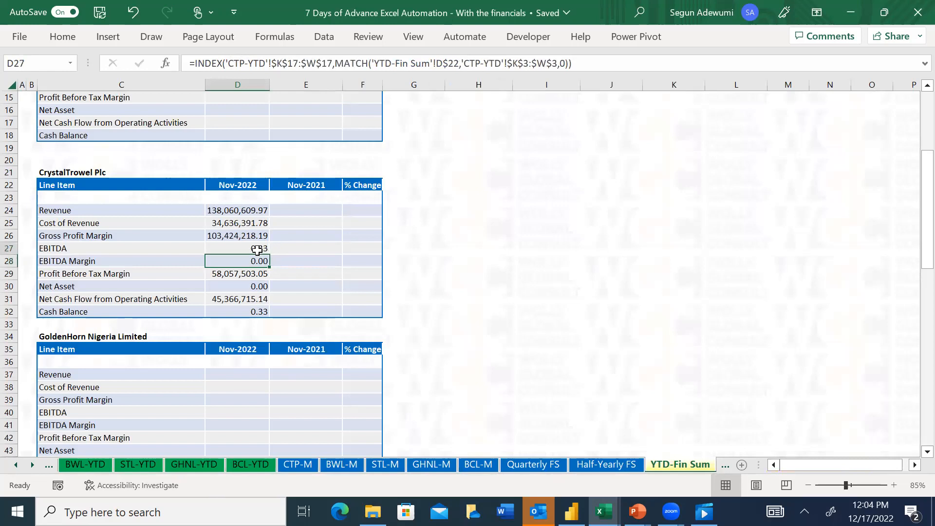
click(301, 63)
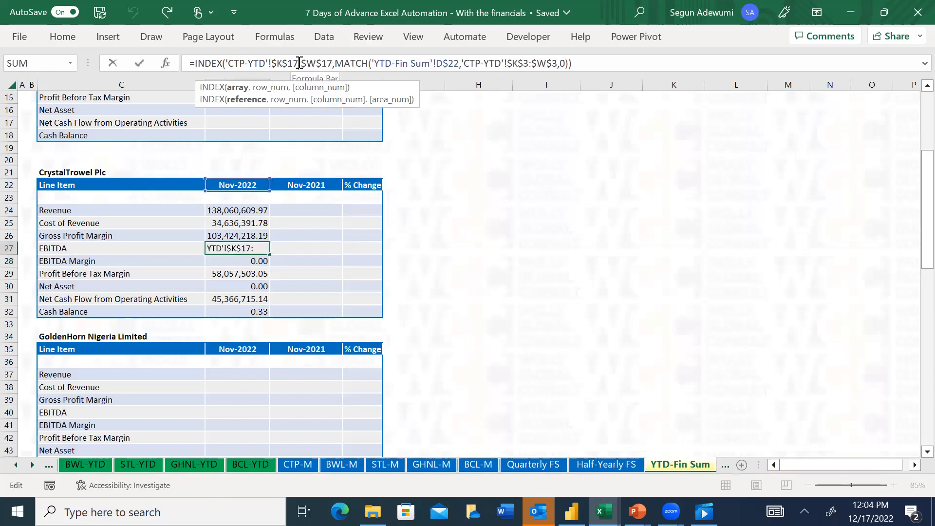
key(BackSpace)
text(6)
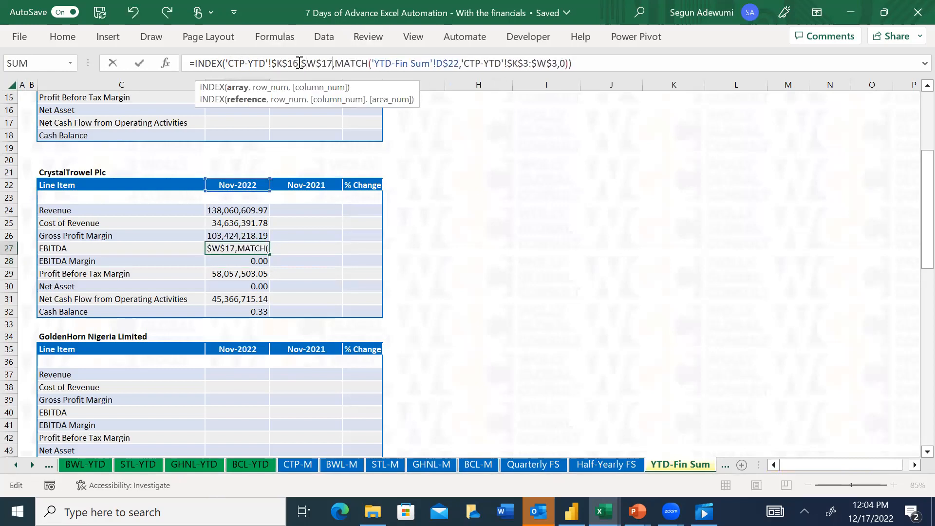
key(Return)
Set the INDEX array in the EBITDA Margin cell D28 to the CTP-YTD range $K17:$W17 by editing its row numbers
key(Down)
key(Up)
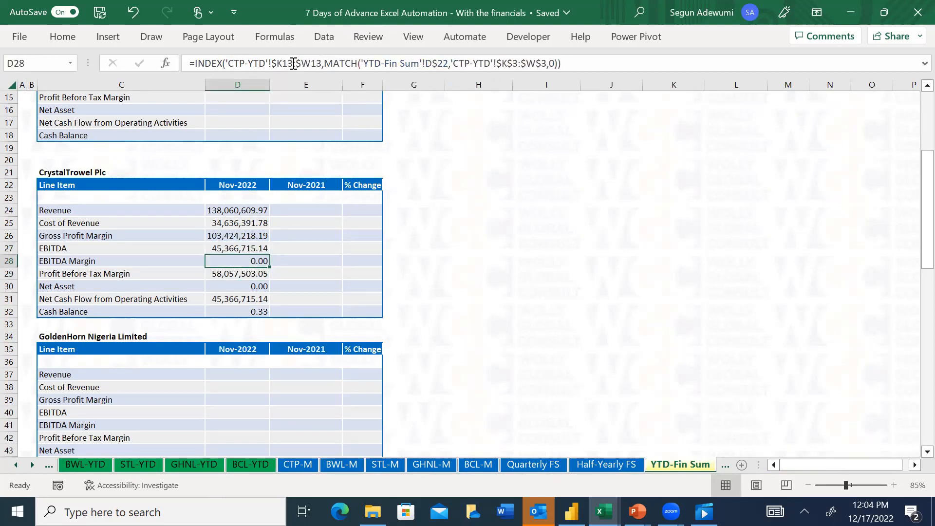
click(293, 63)
key(BackSpace)
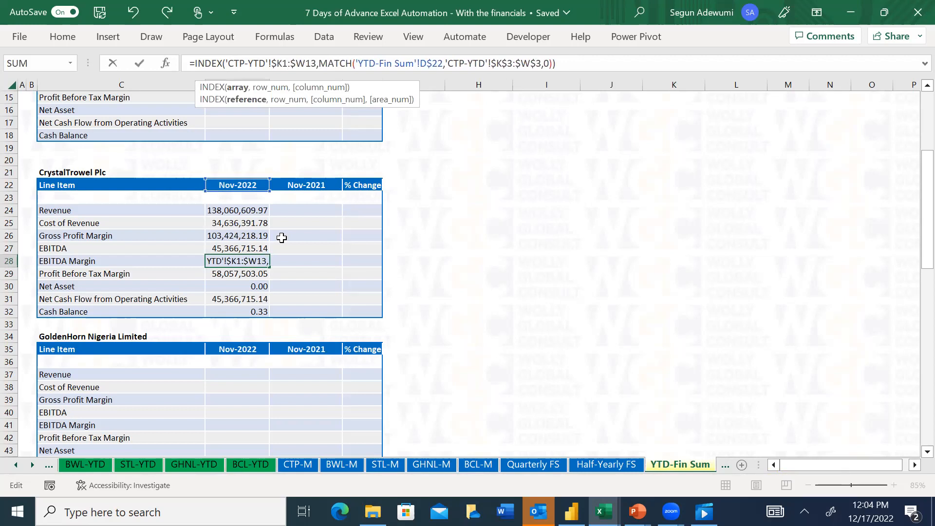
text(7)
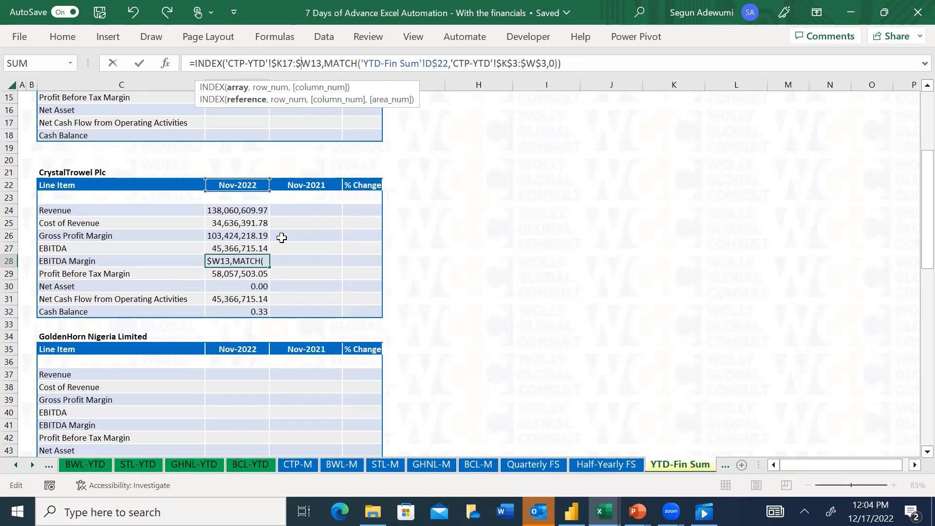
key(BackSpace)
text(7)
key(Return)
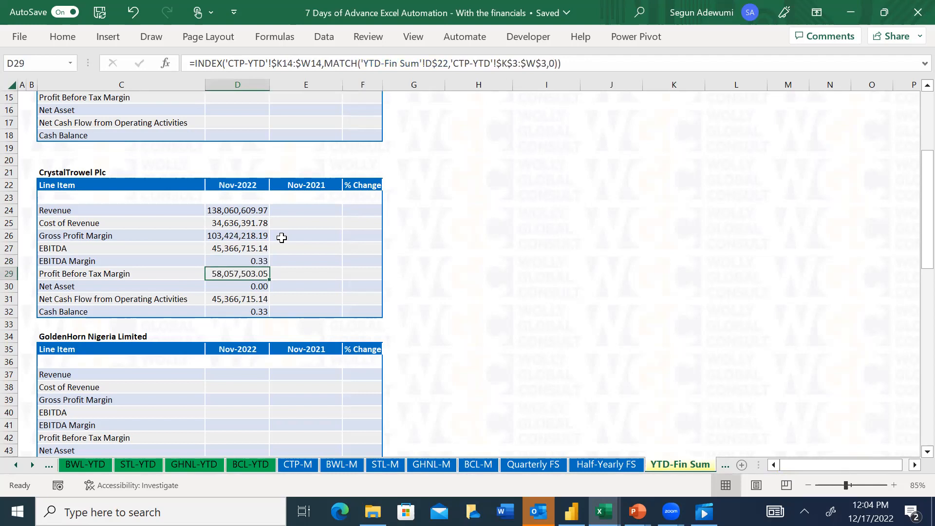
Replace the INDEX array in the Profit Before Tax Margin cell D29 with the CTP-YTD Earnings Before Tax range $K$26:$W$26
click(322, 66)
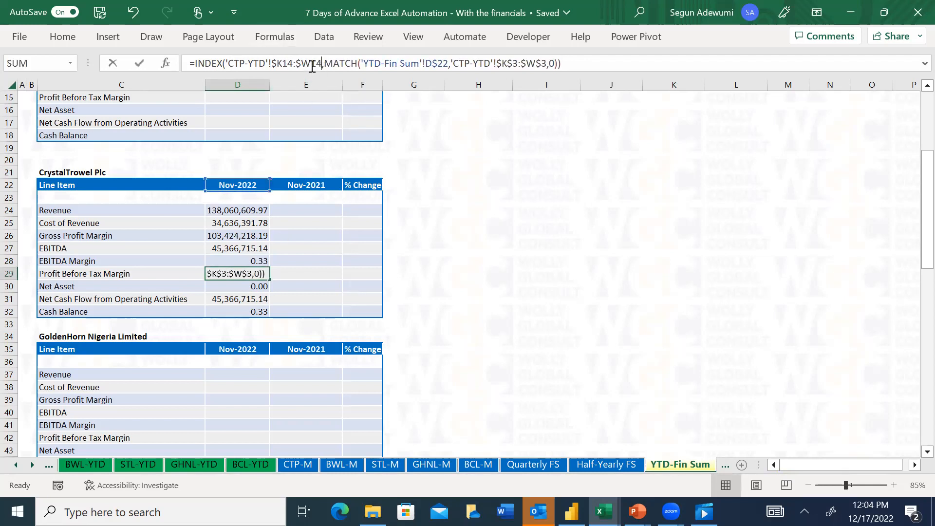
drag(321, 65, 225, 64)
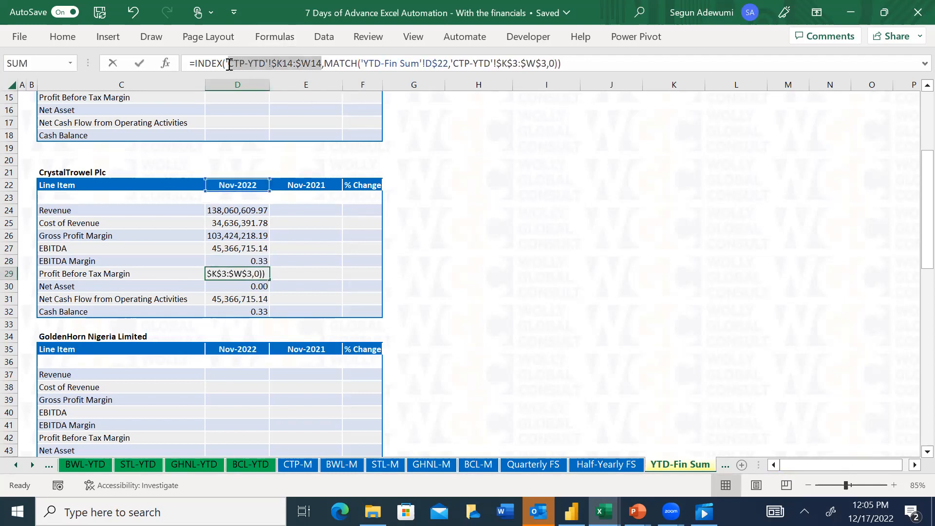
click(28, 467)
click(16, 467)
click(17, 466)
click(290, 464)
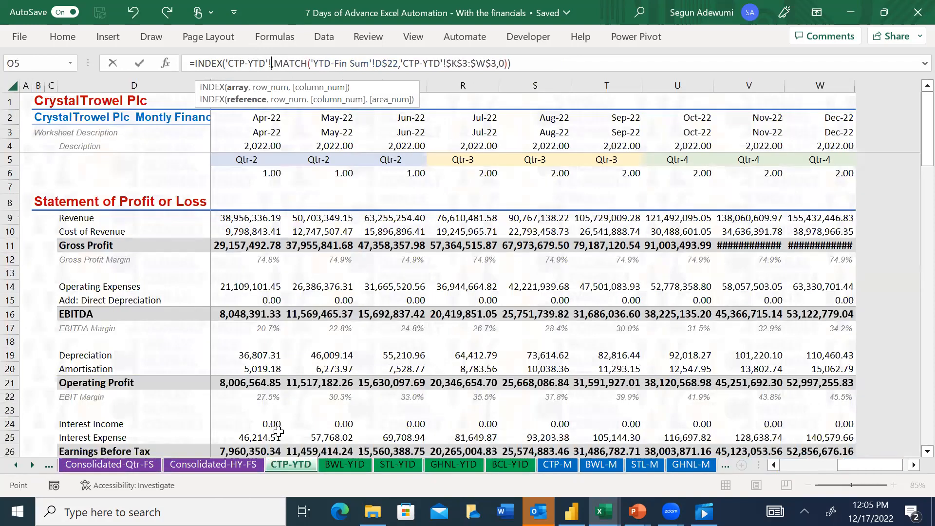
key(Down)
key(Down)
key(Down)
key(Down)
key(Down)
key(Down)
key(Down)
key(Down)
key(Down)
key(Down)
key(Down)
key(Down)
key(Down)
key(Down)
key(Down)
key(Down)
key(Down)
key(Down)
key(Down)
key(Down)
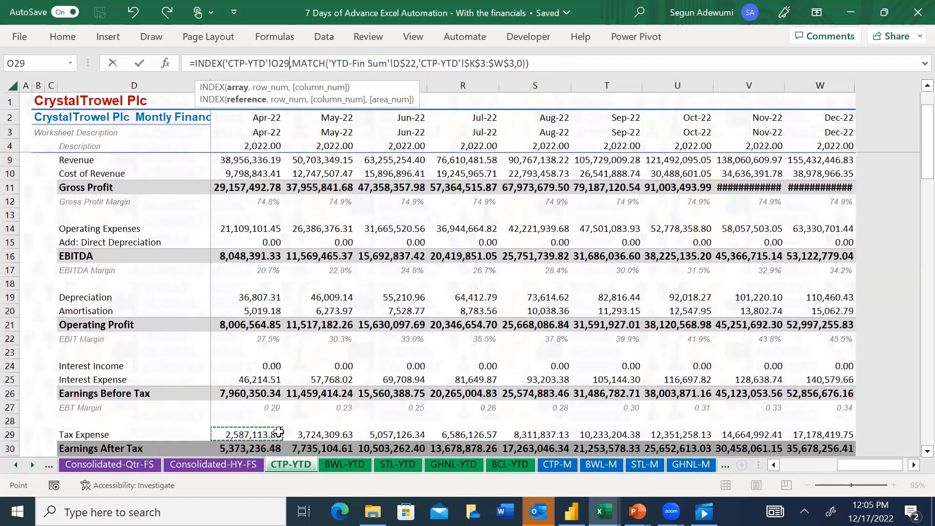
key(Up)
key(ctrl+Left)
key(ctrl+shift+Right)
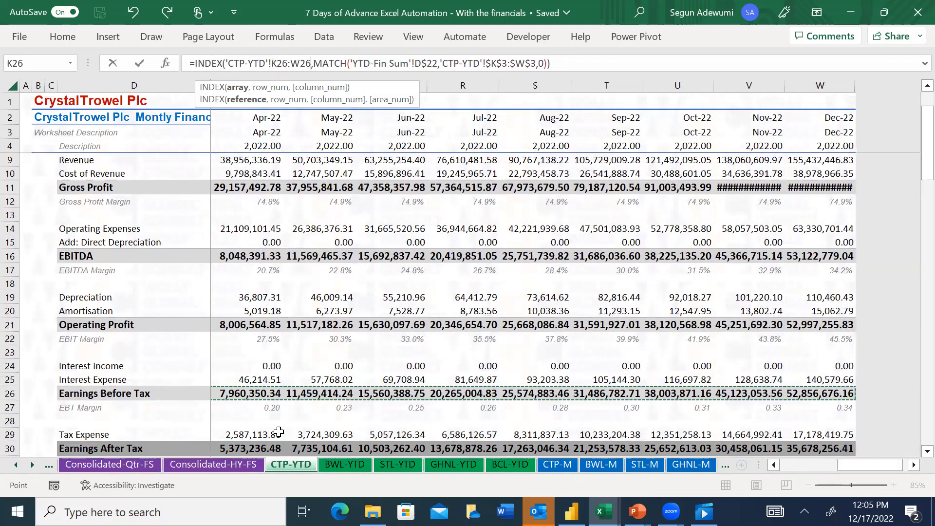
key(F4)
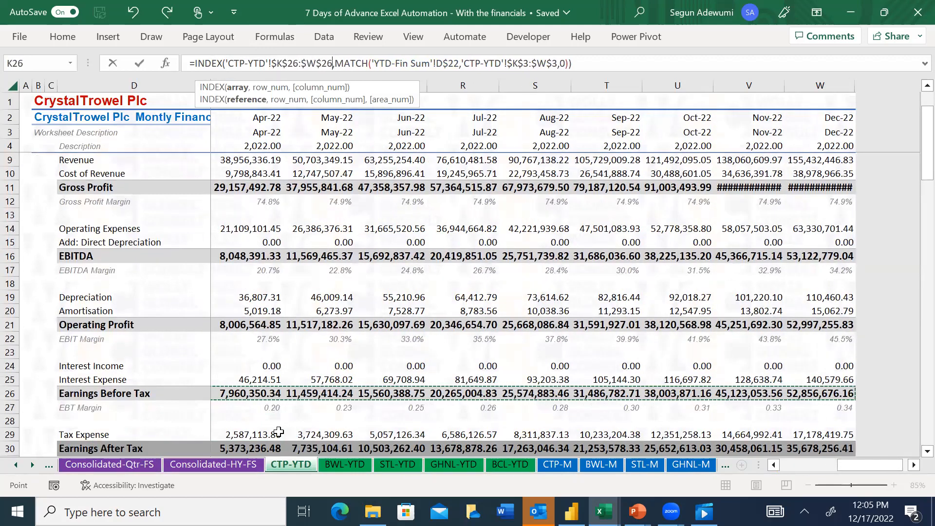
key(Return)
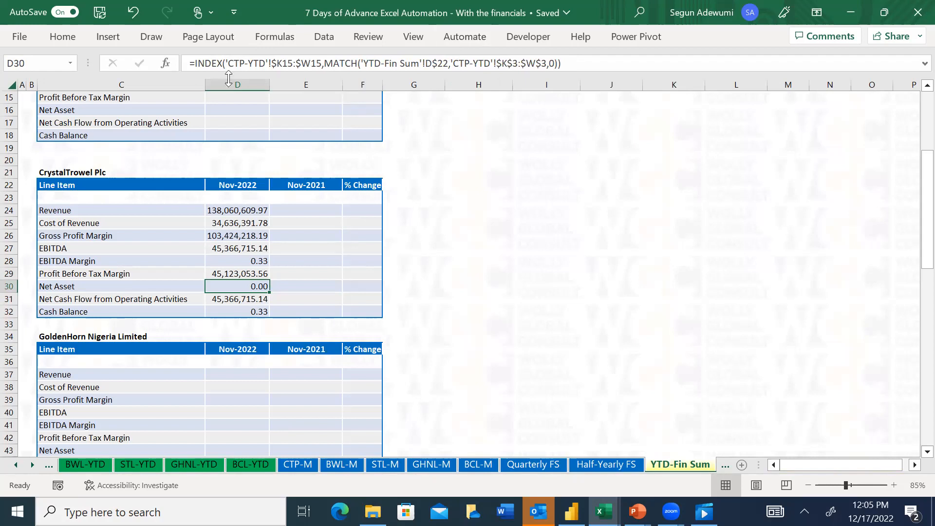
Replace the INDEX array in the Net Asset cell D30 with the CTP-YTD Total Assets cell K48
click(322, 63)
drag(322, 63, 226, 63)
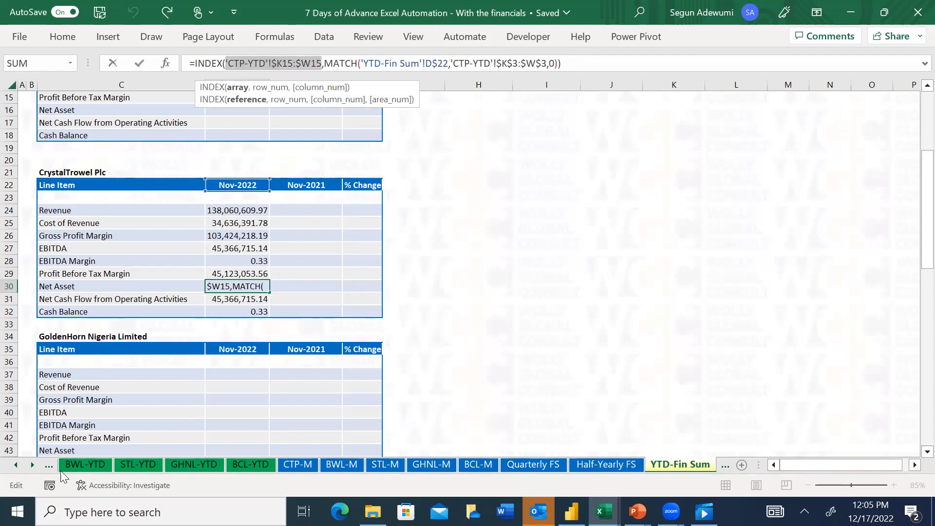
click(16, 465)
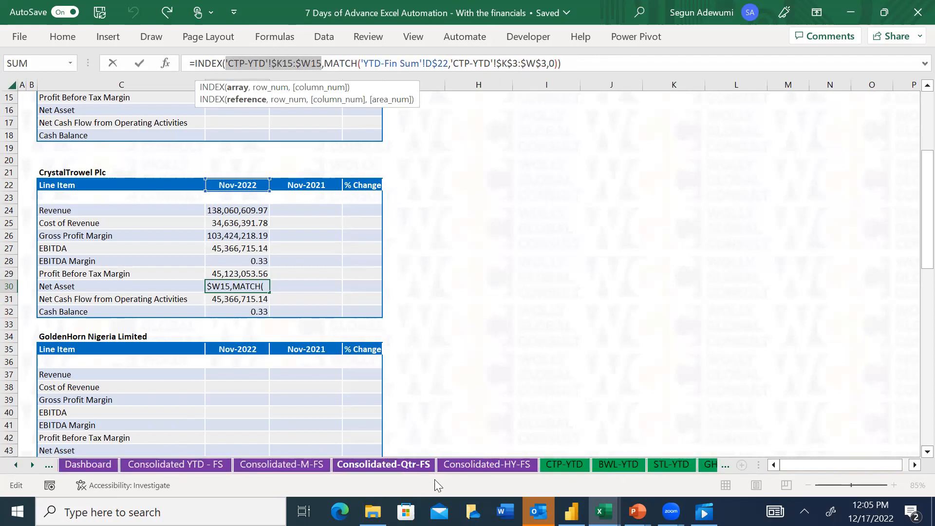
click(559, 463)
key(Down)
key(Down)
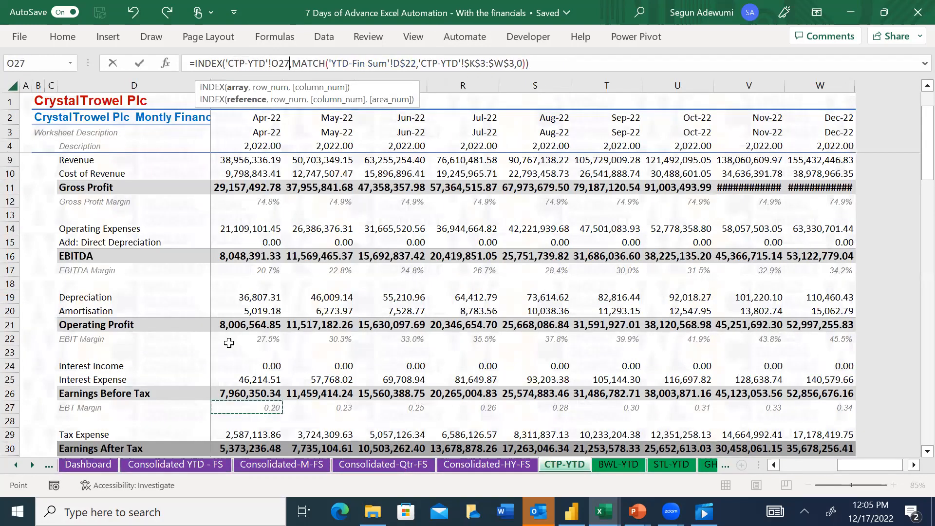
key(Down)
key(Down)
key(Down)
key(Down)
key(Down)
key(Down)
key(Down)
key(Down)
key(Down)
key(Down)
key(Down)
key(Down)
key(Down)
key(Down)
key(Down)
key(Down)
key(Down)
key(Down)
key(Down)
key(Down)
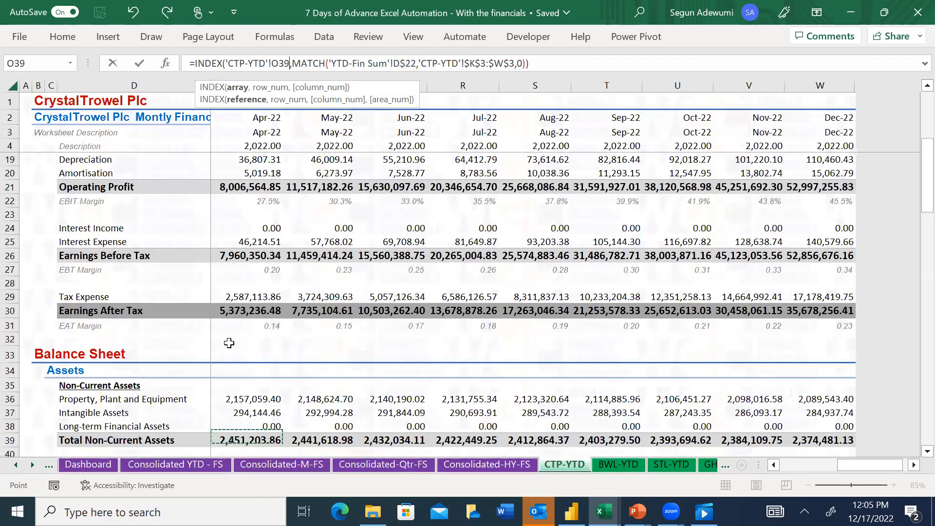
key(Up)
key(Up)
key(Up)
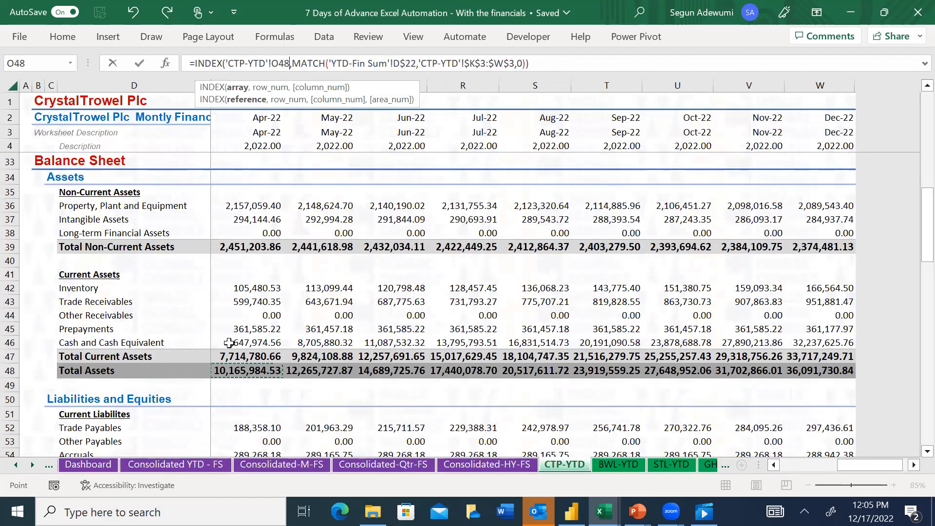
key(Left)
key(Left)
key(Left)
key(Left)
key(Left)
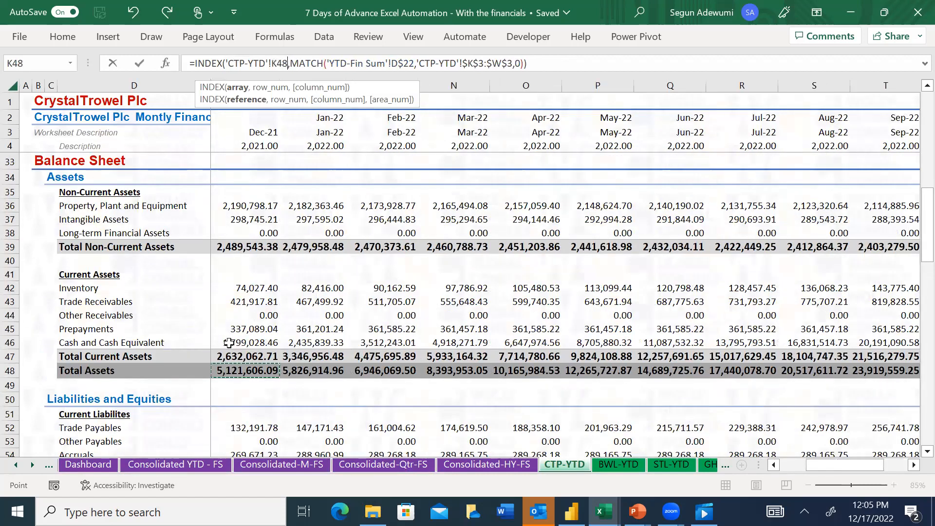
key(Right)
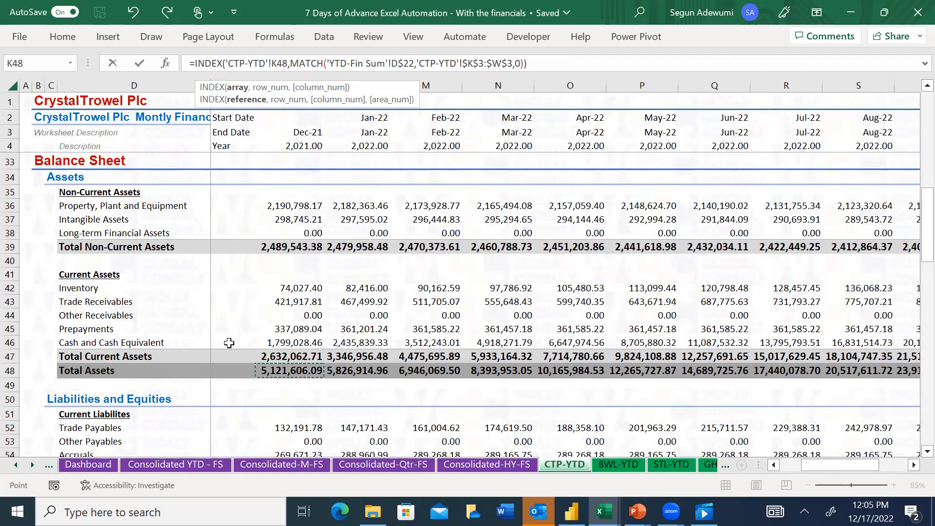
Subtract the CTP-YTD Total Current Liabilities cell K57 from K48 in D30's INDEX array
key(Down)
key(Down)
key(Down)
key(Down)
key(Down)
key(Down)
key(Down)
key(Down)
key(Down)
key(Up)
key(Up)
key(Up)
key(Up)
key(Up)
key(Up)
key(Up)
key(Up)
key(Up)
text(-)
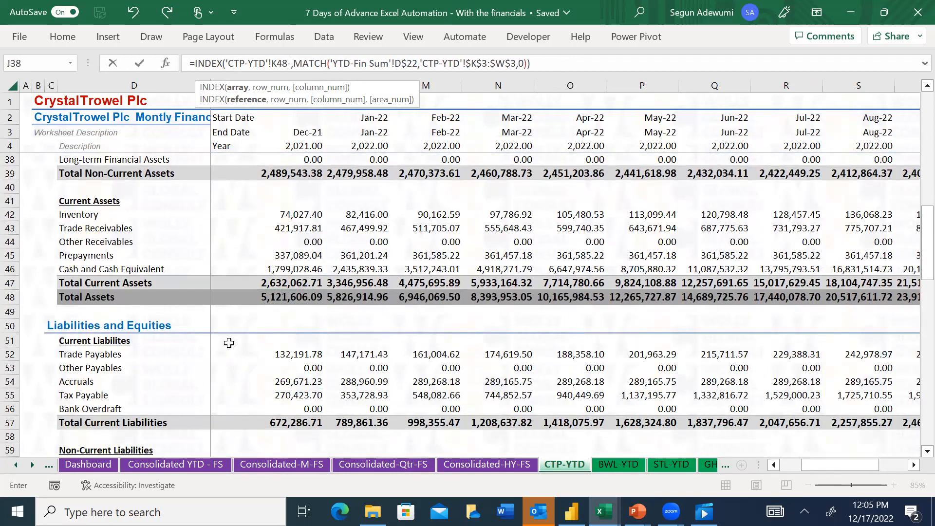
key(Down)
key(Down)
key(Down)
key(Down)
key(Down)
key(Down)
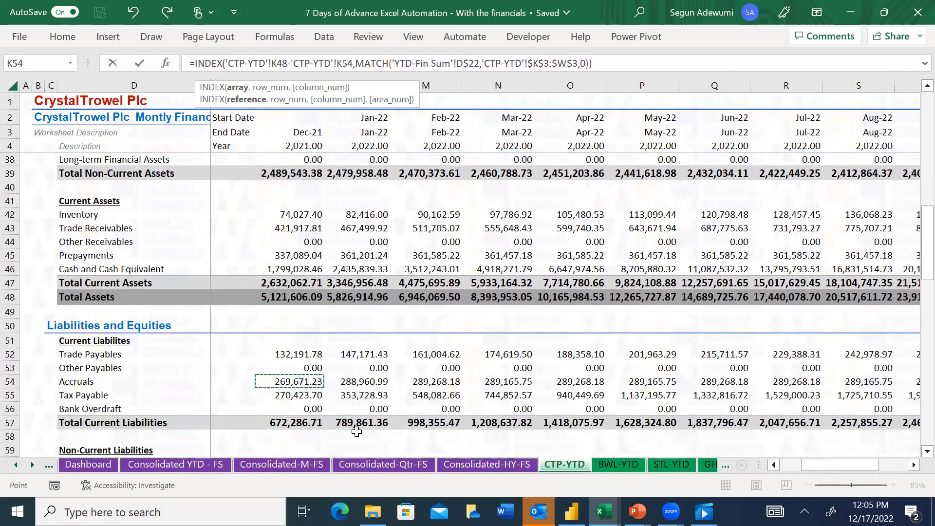
key(Down)
key(Down)
key(Down)
key(Down)
key(Down)
key(Down)
key(Down)
key(Down)
key(Down)
key(Up)
key(Up)
key(Up)
key(Up)
key(Up)
key(Up)
key(Up)
key(Up)
key(Up)
key(Up)
key(Up)
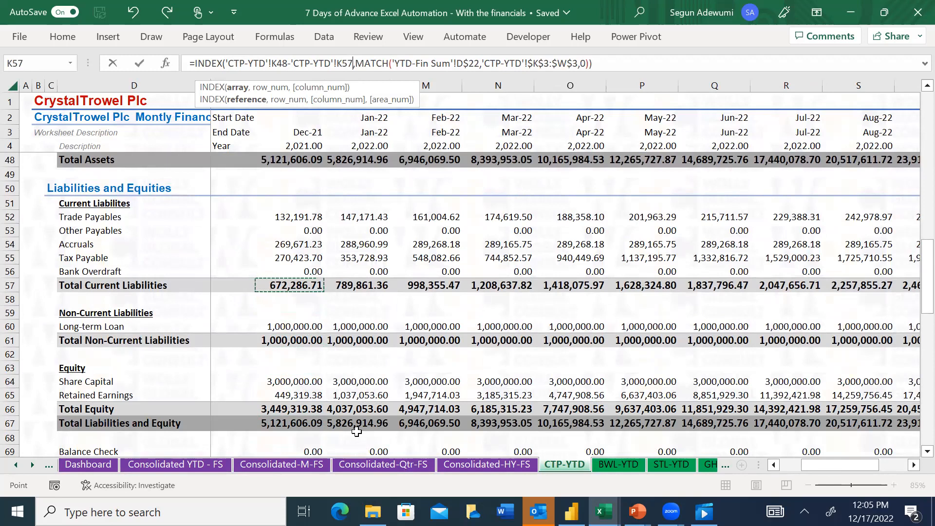
Also subtract the CTP-YTD Total Non-Current Liabilities cell K61 in D30's INDEX array and enter the formula
text(-)
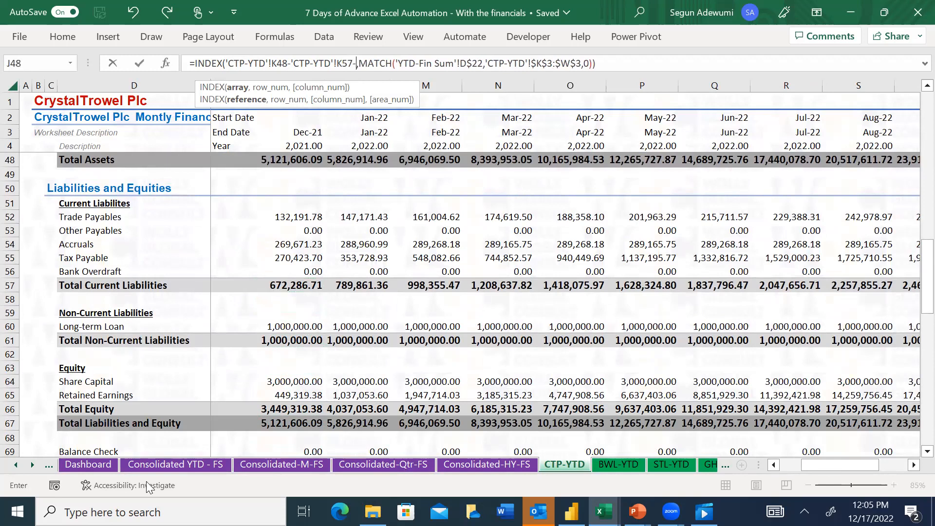
click(283, 343)
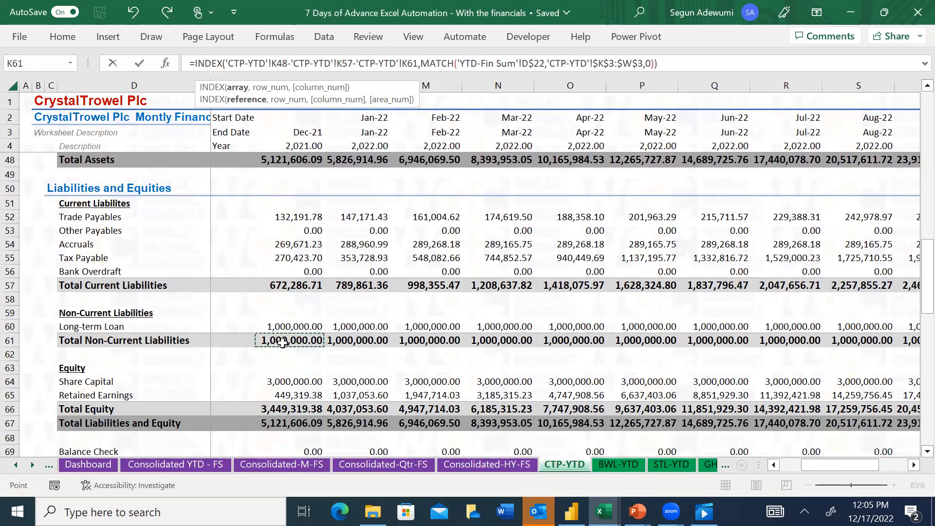
key(Return)
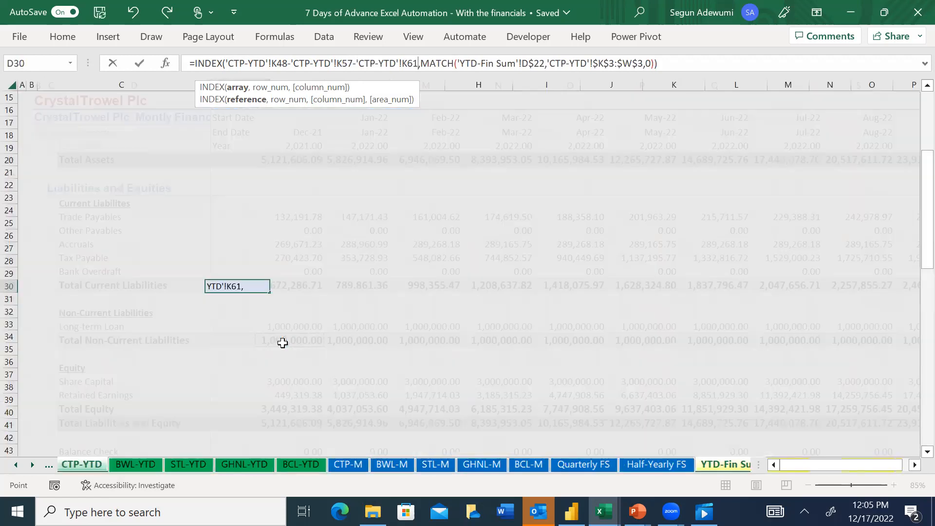
Try enclosing the K48-K57-K61 expression of D30's INDEX array in parentheses and enter the formula
key(Up)
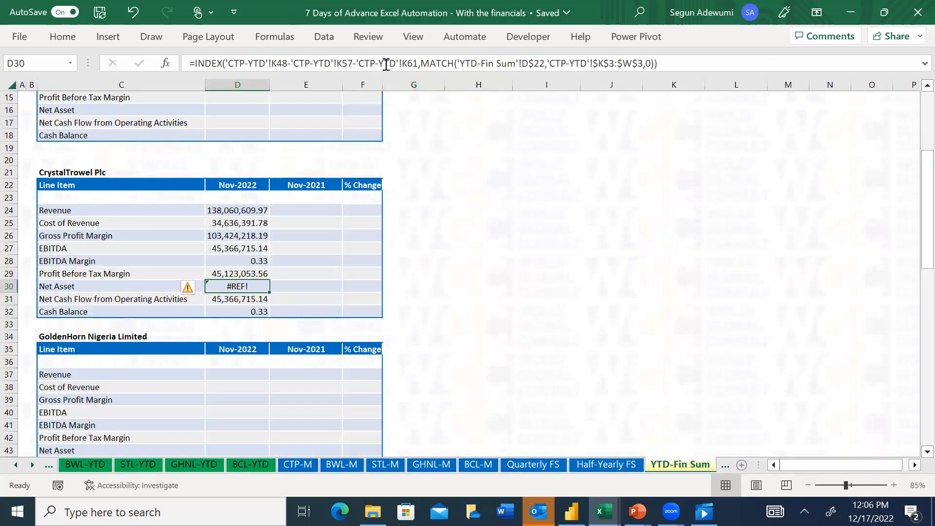
click(419, 64)
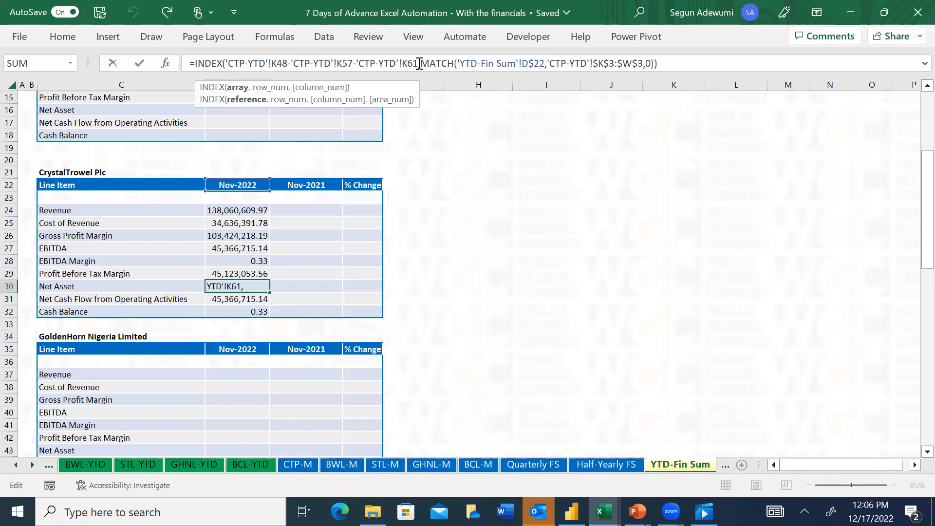
text())
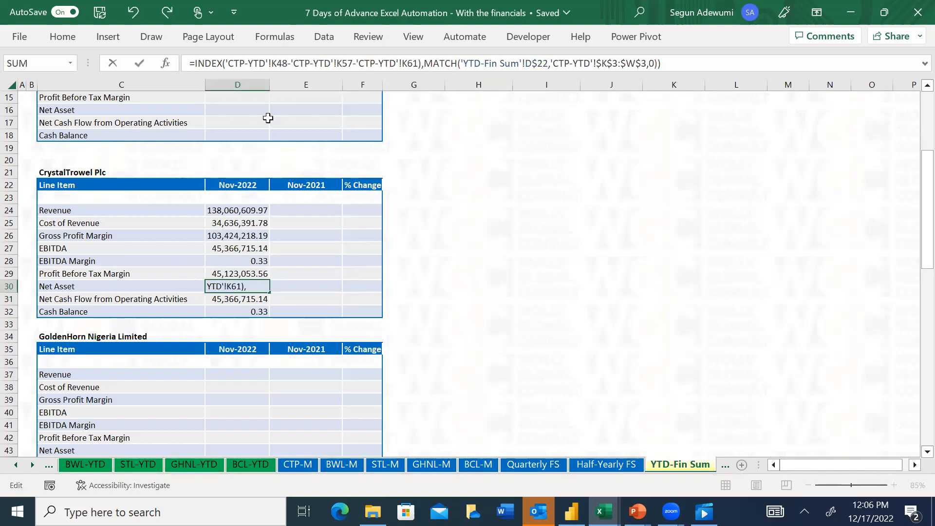
click(225, 64)
text(')
key(Return)
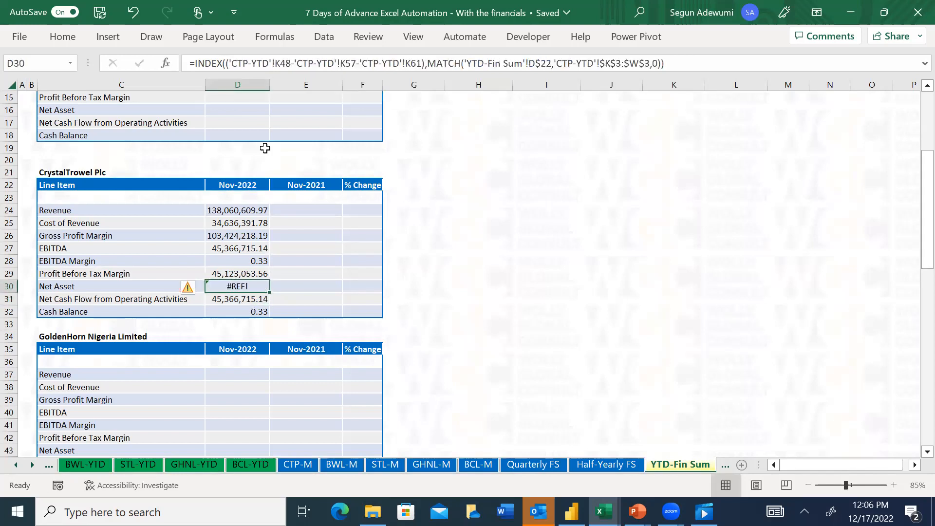
Clear the formula in D30 and rename the line item in C30 as Total Asset
key(Delete)
key(Left)
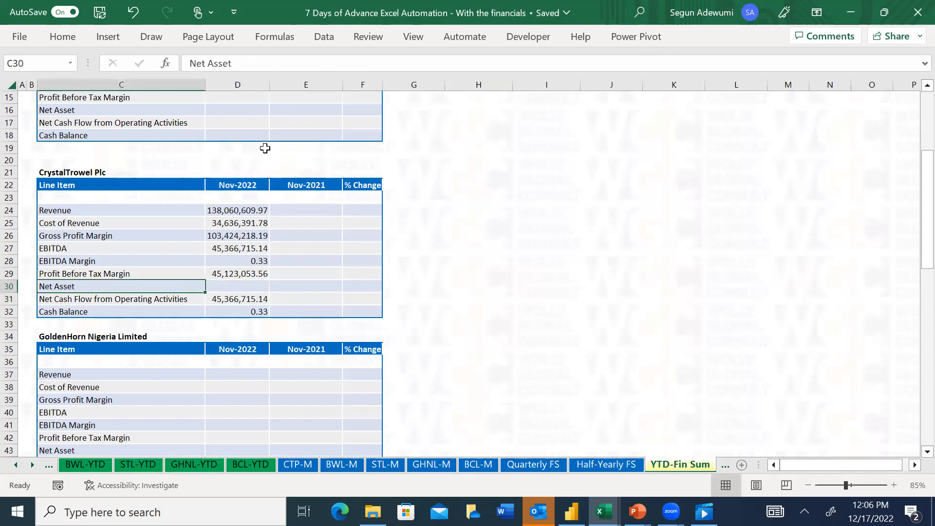
text(Total Asset)
key(Tab)
Copy the Profit Before Tax Margin formula from D29 into D30, pasting formulas only
text(=)
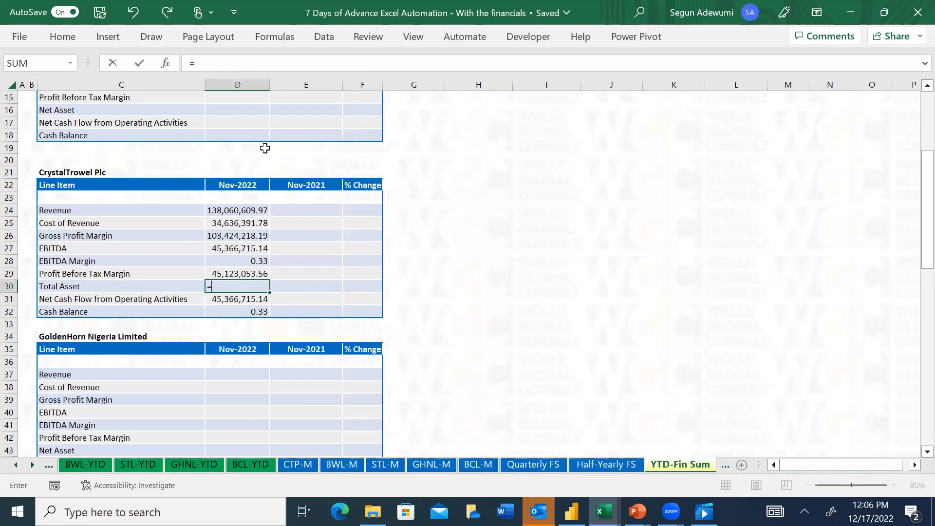
key(Escape)
key(Up)
key(ctrl+c)
key(Down)
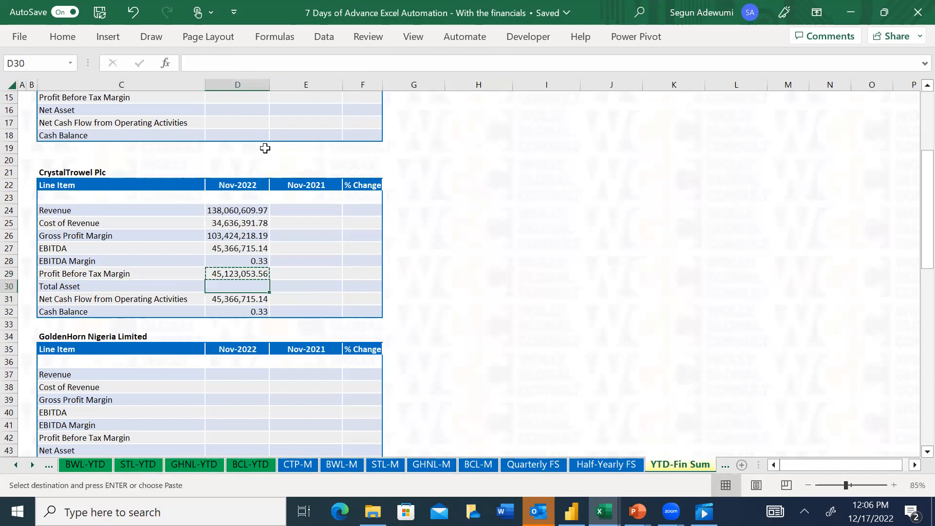
key(ctrl+alt+v)
key(v)
key(f)
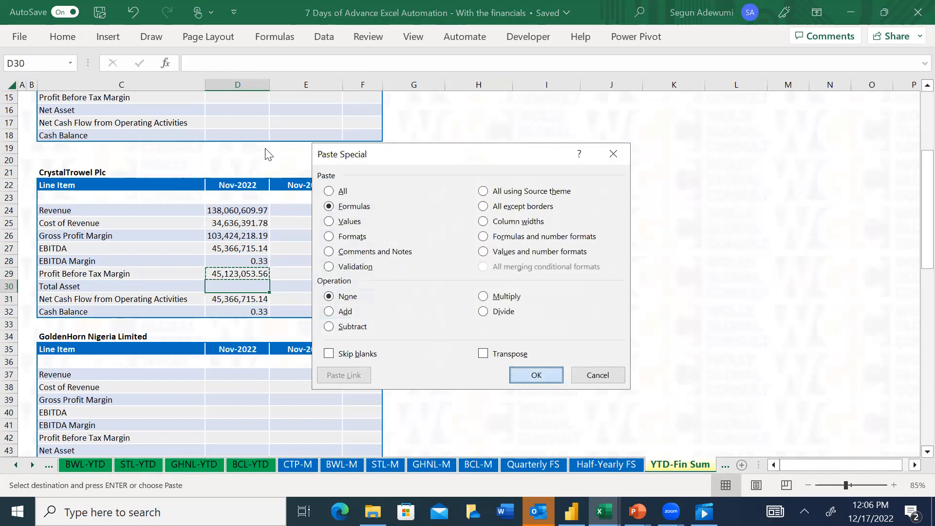
key(Return)
key(Escape)
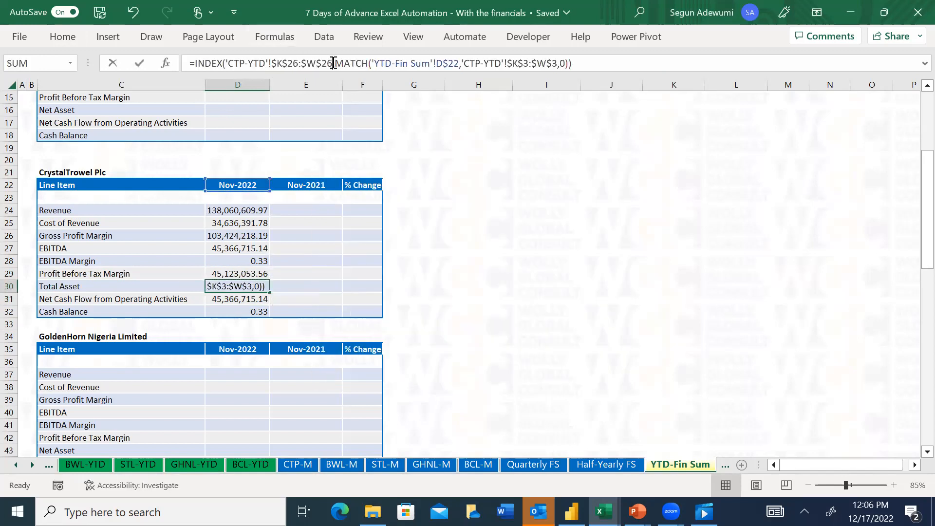
Replace the INDEX array in the Total Asset cell D30 with the CTP-YTD Total Assets range K48:W48, using anchored references
drag(334, 64, 222, 63)
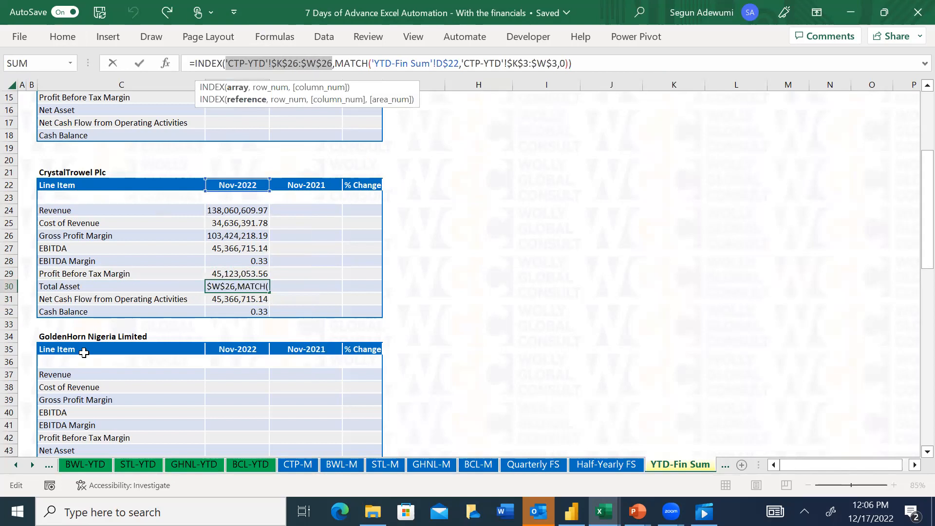
click(15, 465)
click(15, 465)
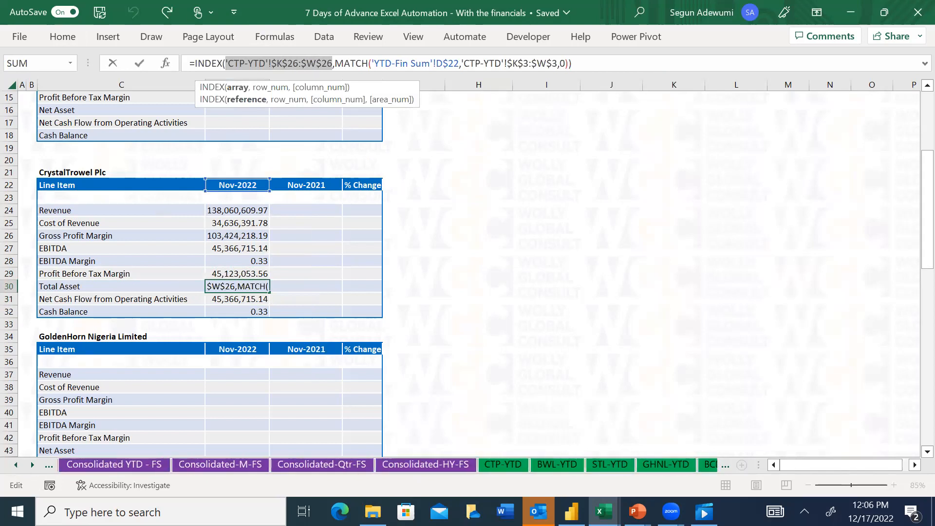
click(504, 465)
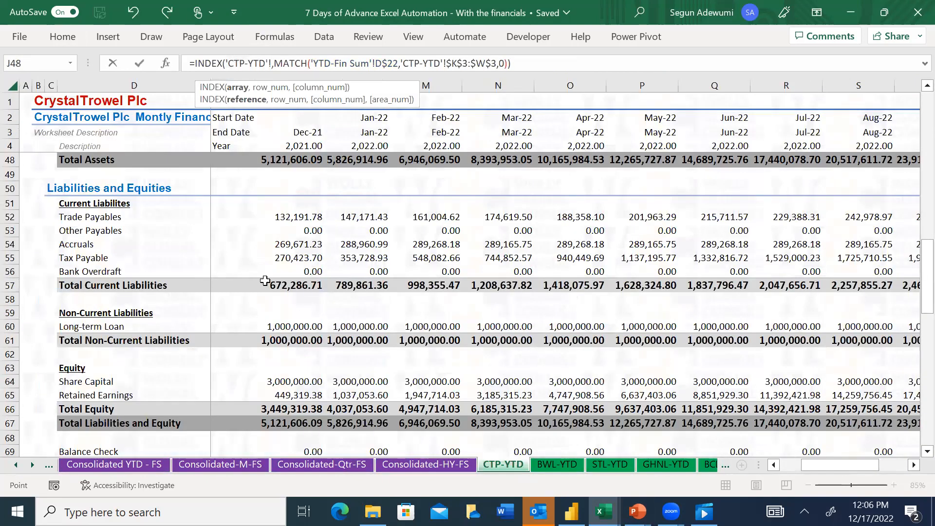
click(295, 259)
key(Up)
key(Up)
key(Up)
key(Up)
key(Up)
key(Up)
key(Up)
key(ctrl+Right)
key(ctrl+shift+Left)
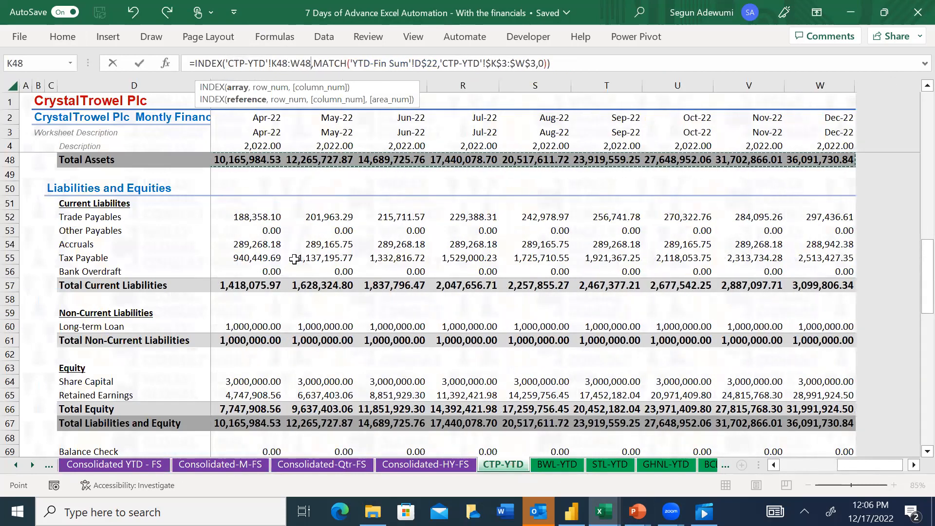
key(F4)
key(F4)
key(F4)
key(Return)
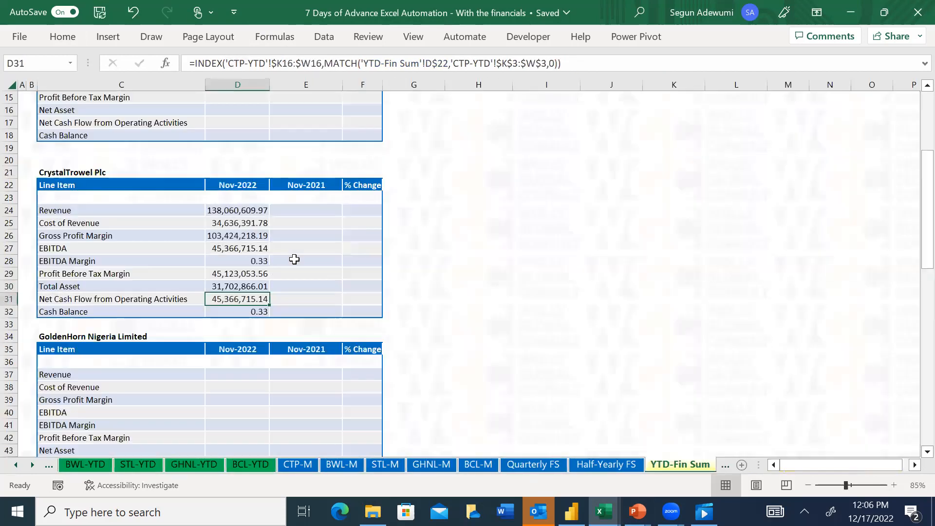
Replace the INDEX array in the Net Cash Flow from Operating Activities cell D31 with the anchored CTP-YTD Net CFFO range L87:W87
key(Up)
key(Down)
drag(323, 63, 226, 62)
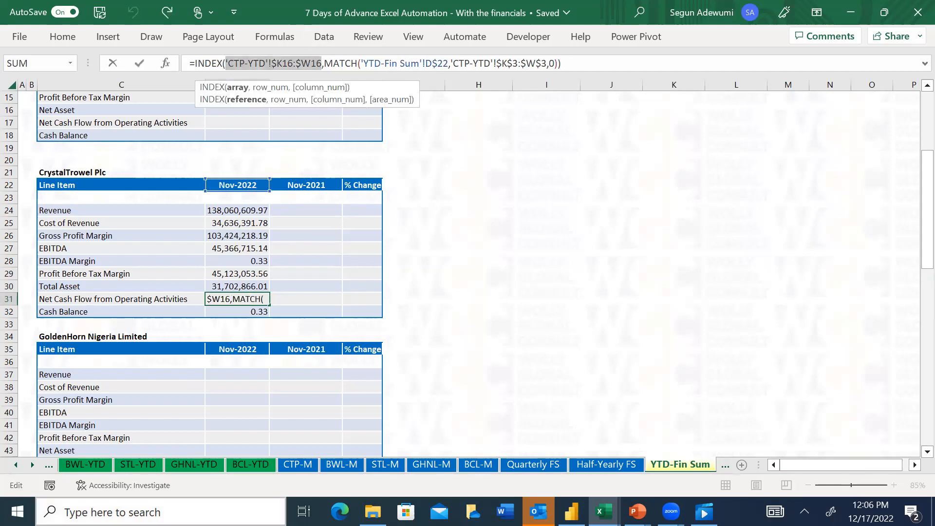
click(20, 467)
click(21, 467)
click(21, 467)
click(21, 466)
click(21, 467)
click(21, 466)
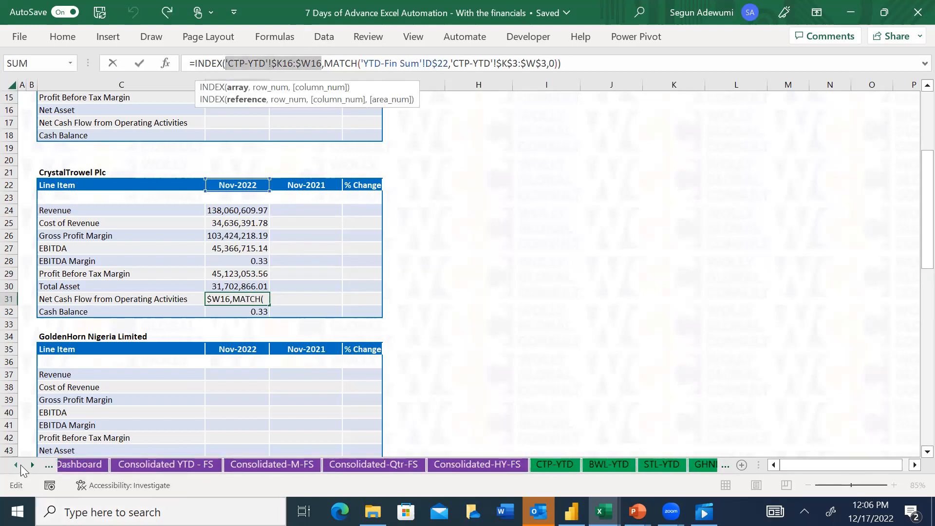
click(21, 467)
click(625, 464)
key(Down)
key(Down)
key(Down)
key(Down)
key(Down)
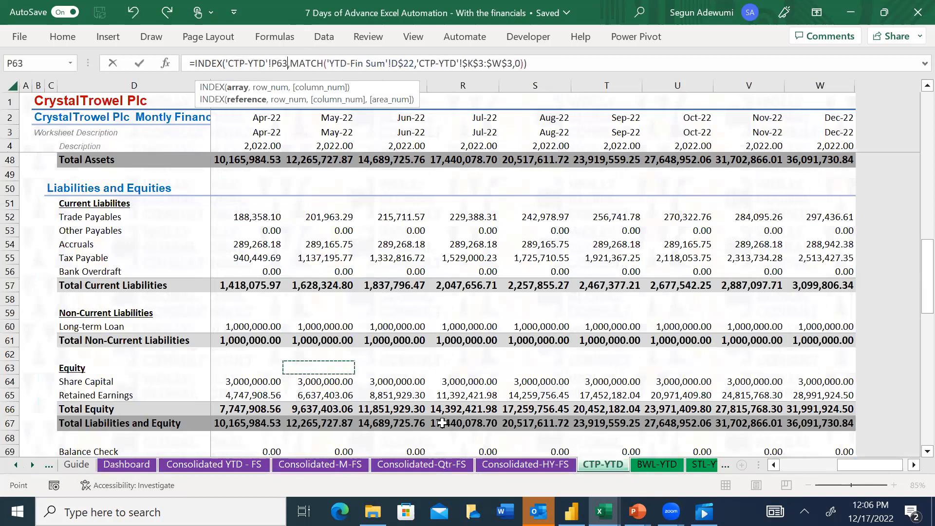
key(Down)
key(Down)
key(Down)
key(Down)
key(Down)
key(Down)
key(Down)
key(Down)
key(Down)
key(Down)
key(Down)
key(Down)
key(Down)
key(Down)
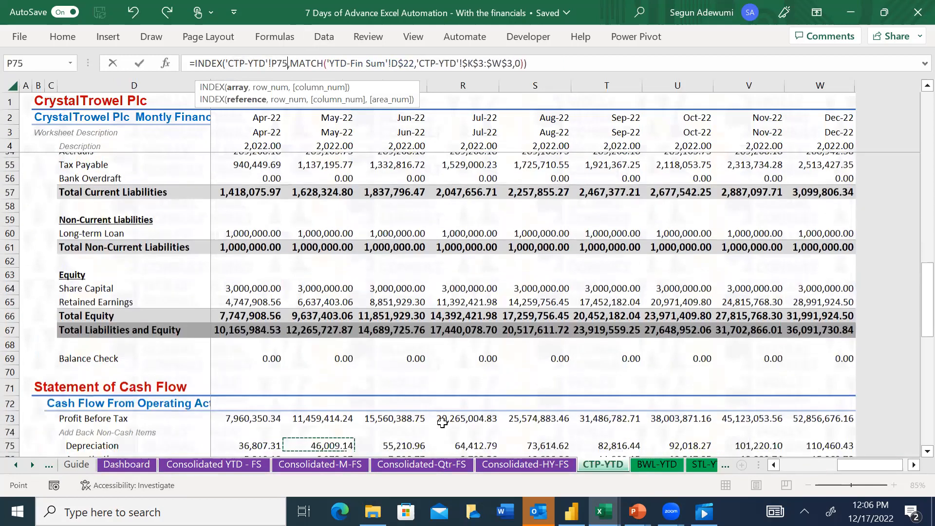
key(Down)
key(Down)
key(Down)
key(Down)
key(Down)
key(Down)
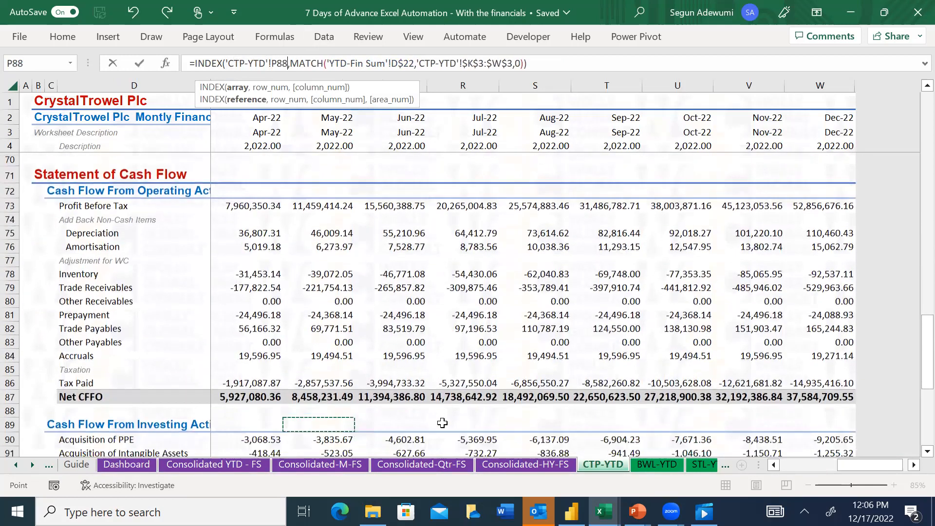
key(Left)
key(Left)
key(Left)
key(Left)
key(ctrl+shift+Right)
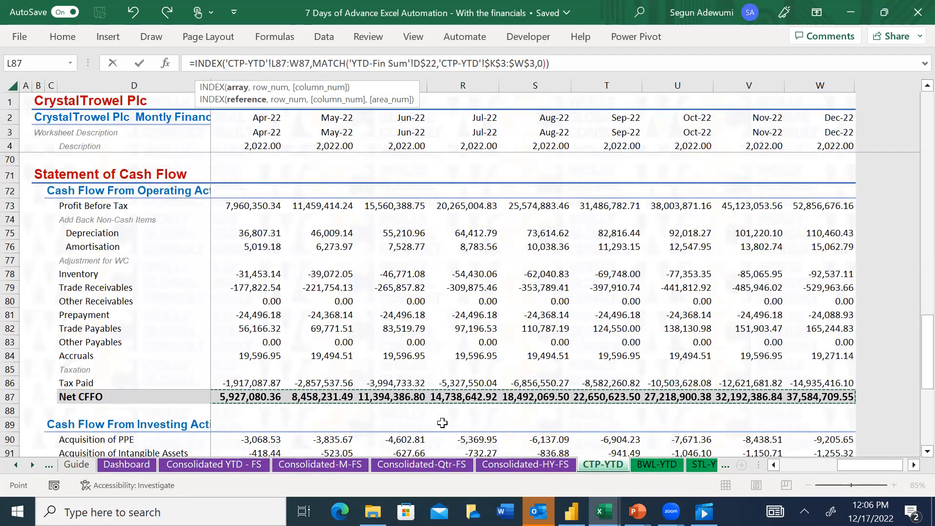
key(F4)
key(Return)
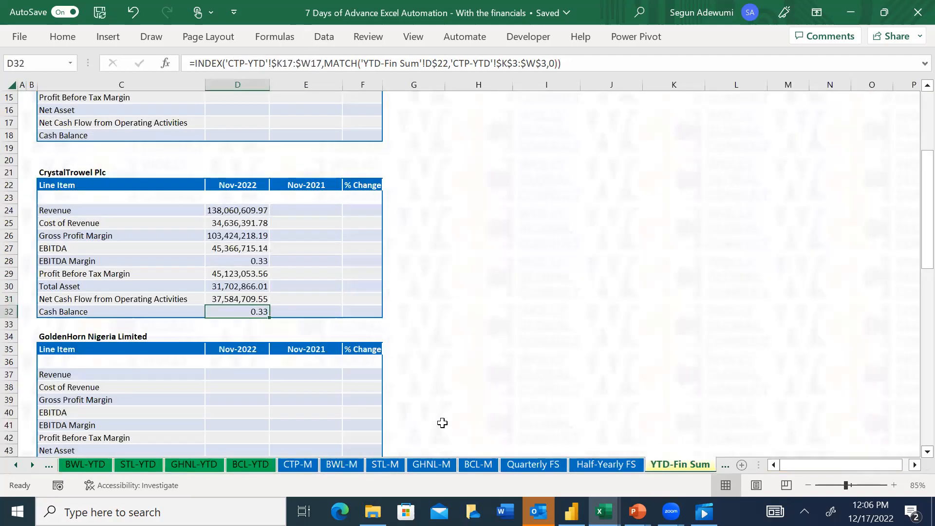
Replace the INDEX array in the Cash Balance cell D32 with the anchored CTP-YTD Ending Cash Balance range K103:W103
text(=)
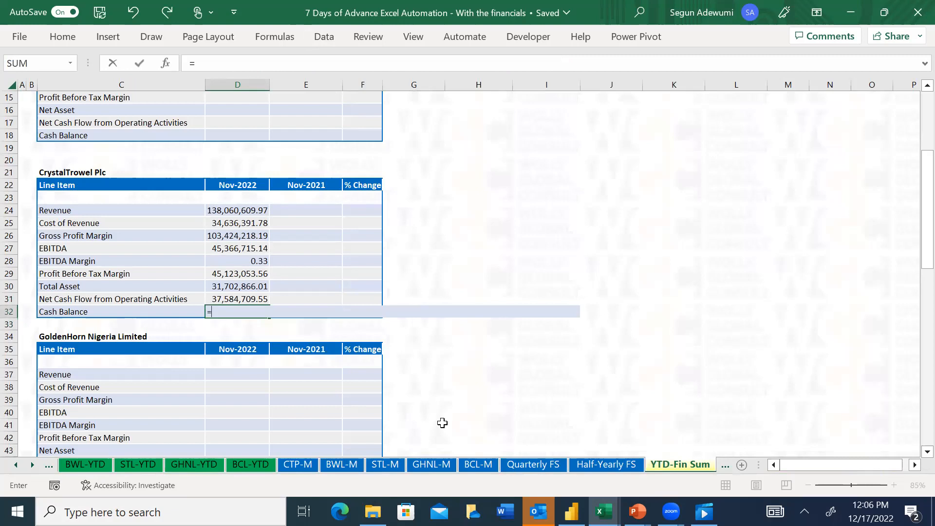
key(Escape)
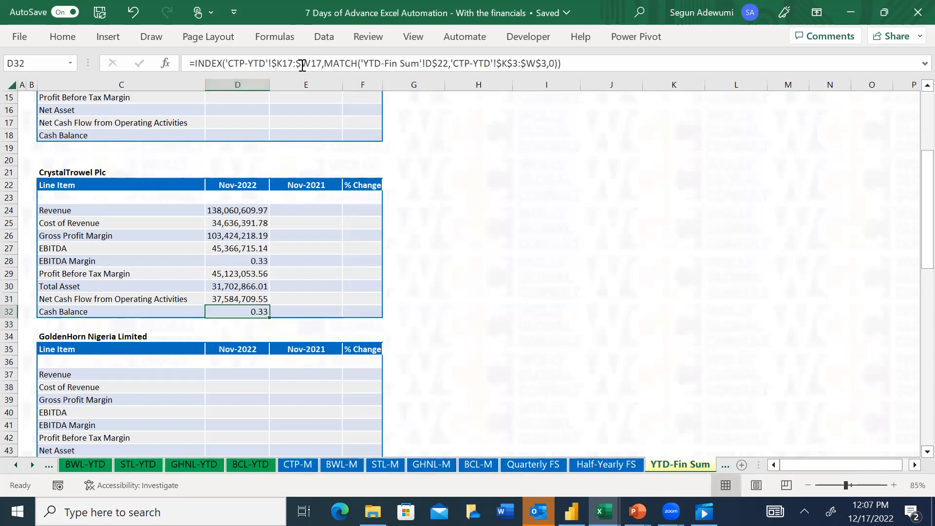
drag(323, 64, 224, 63)
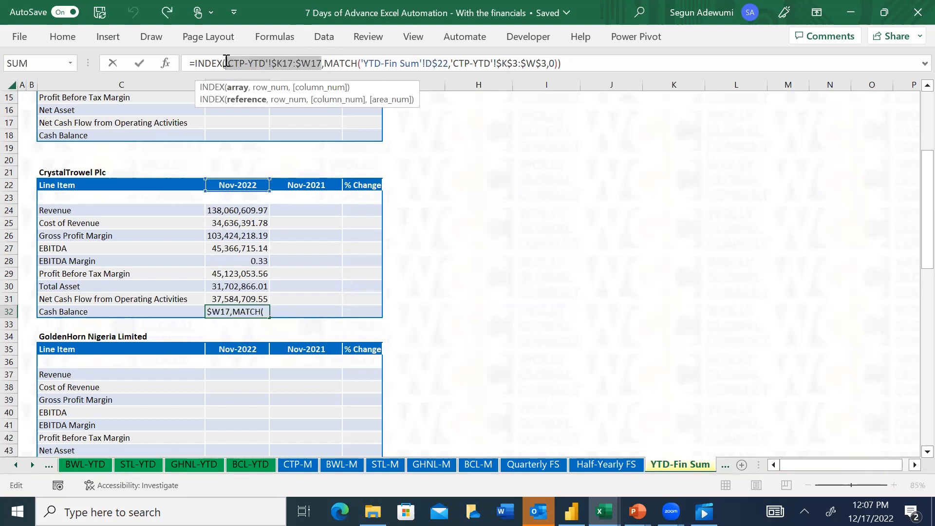
click(15, 465)
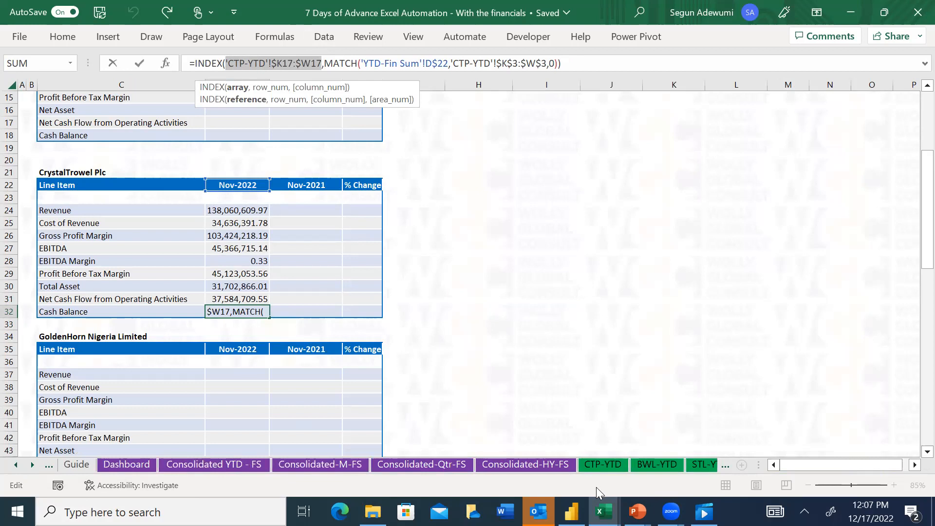
click(596, 466)
click(336, 410)
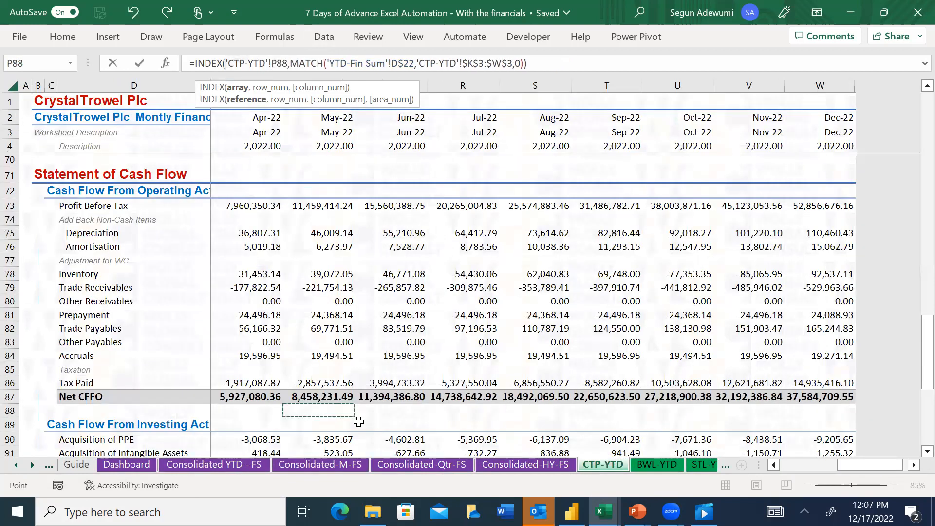
key(Left)
key(Left)
key(Down)
key(Down)
key(Down)
key(Down)
key(Down)
key(Down)
key(Down)
key(Down)
key(Down)
key(Down)
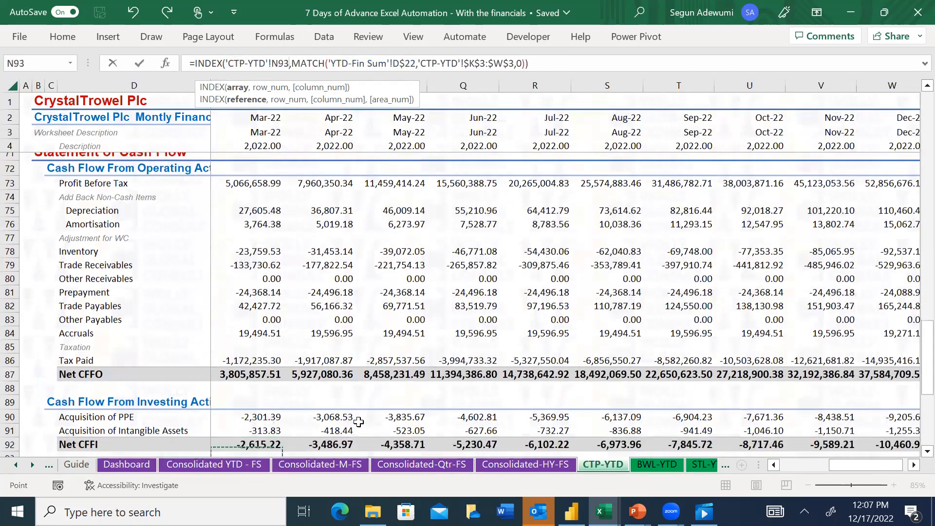
key(Down)
key(Down)
key(Down)
key(Down)
key(Down)
key(Down)
key(Down)
key(Down)
key(Down)
key(Down)
key(Down)
key(Down)
key(Down)
key(Down)
key(Up)
key(Up)
key(Up)
key(Up)
key(Up)
key(Up)
key(Up)
key(Up)
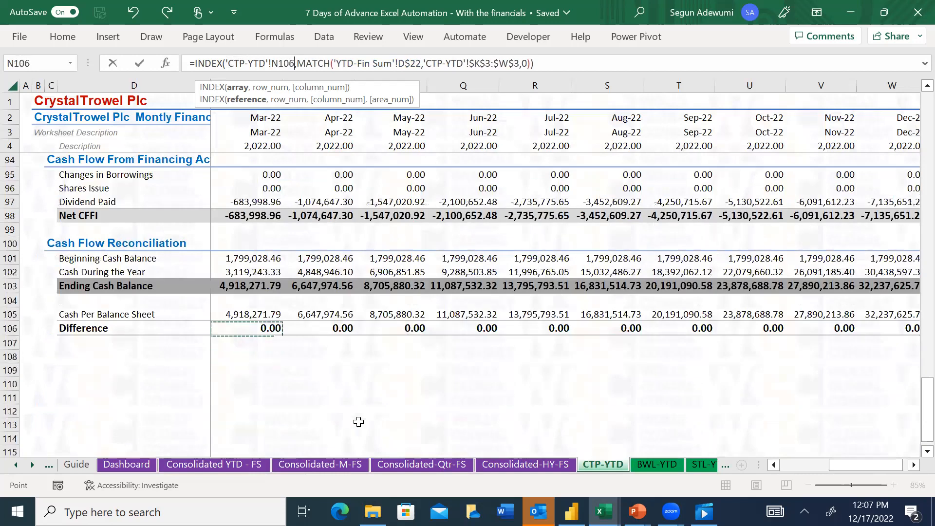
key(Up)
key(Left)
key(Left)
key(Left)
key(Right)
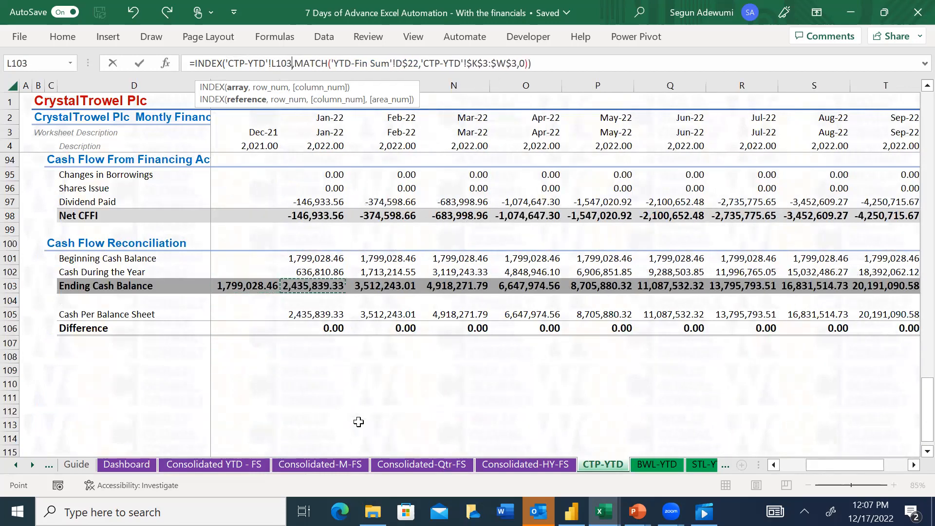
key(Left)
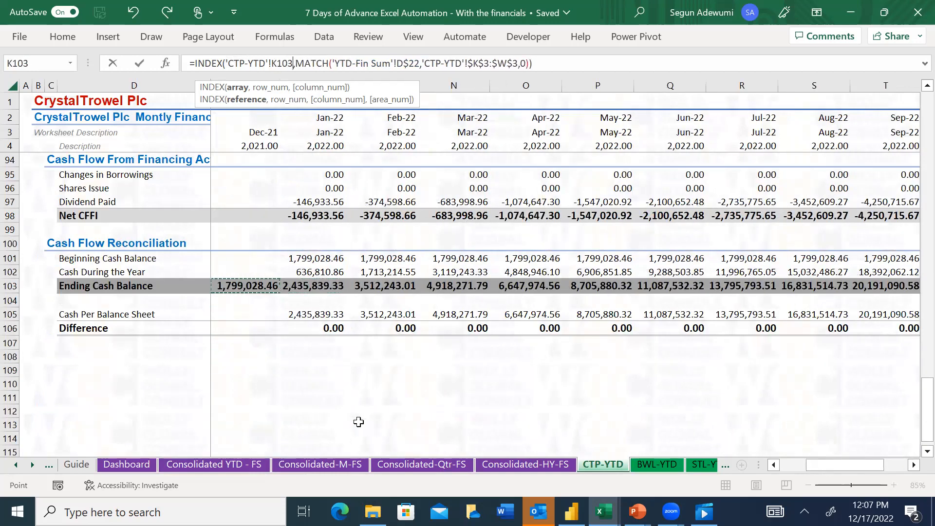
key(ctrl+shift+Right)
key(F4)
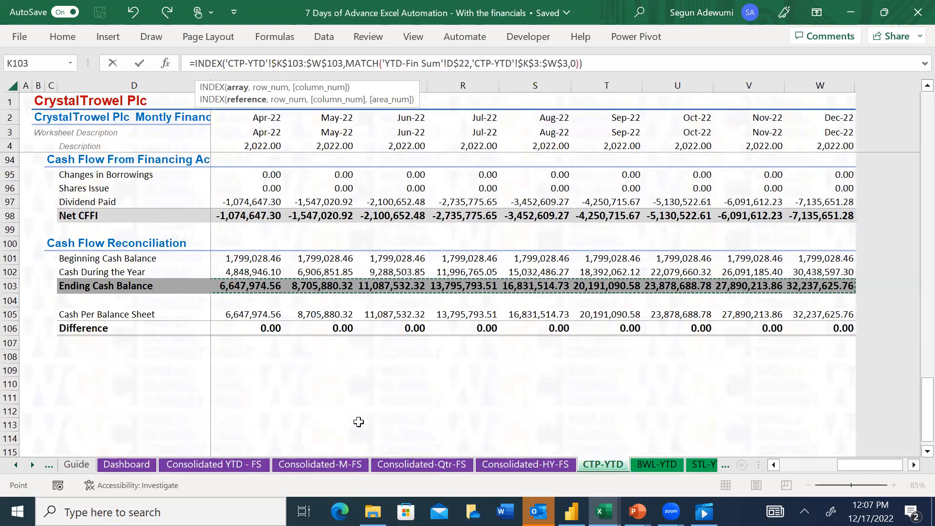
key(Return)
Apply the Percent cell style to CrystalTrowel Plc's EBITDA Margin in D28
key(Up)
key(Up)
key(Up)
key(Up)
key(Up)
key(Up)
key(Down)
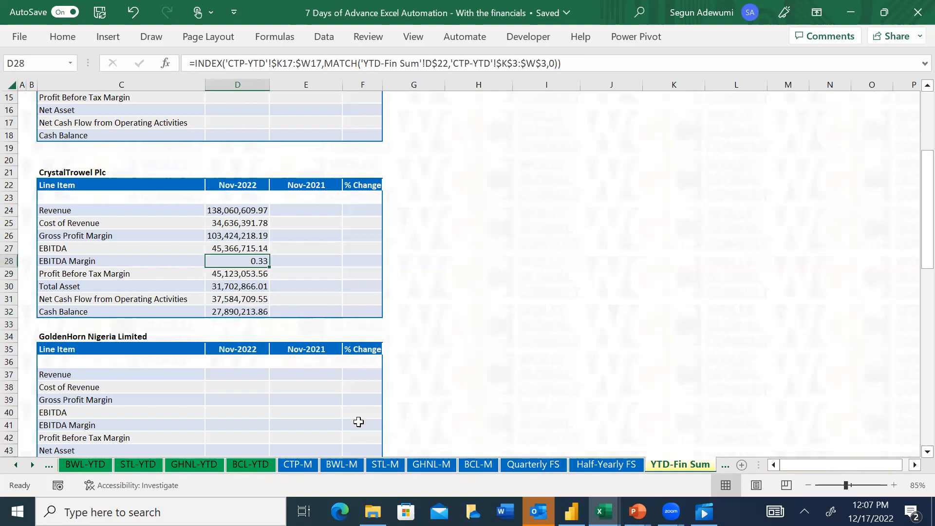
key(alt+h)
key(j)
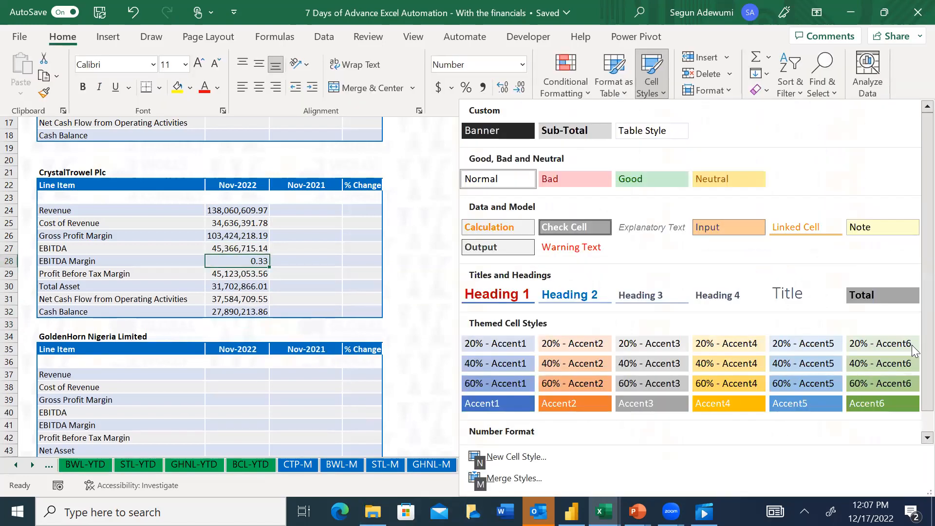
scroll(915, 351, down, 1)
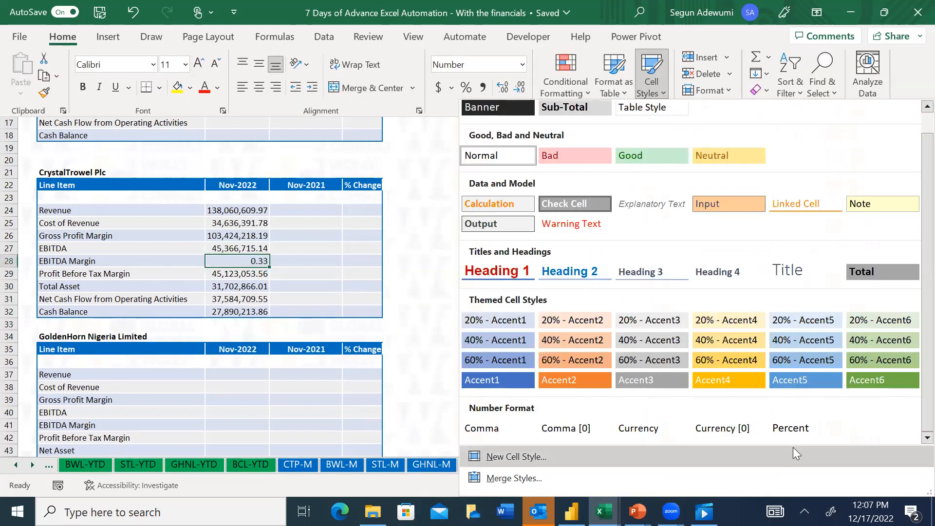
click(793, 428)
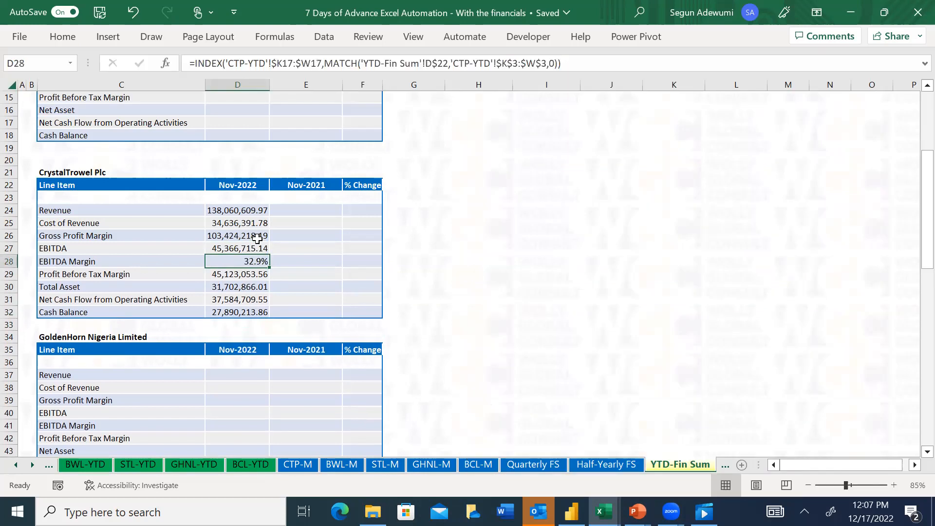
Try to copy the percent formatting from D28 to the Gross Profit Margin cell D26 with Format Painter
click(63, 37)
click(49, 95)
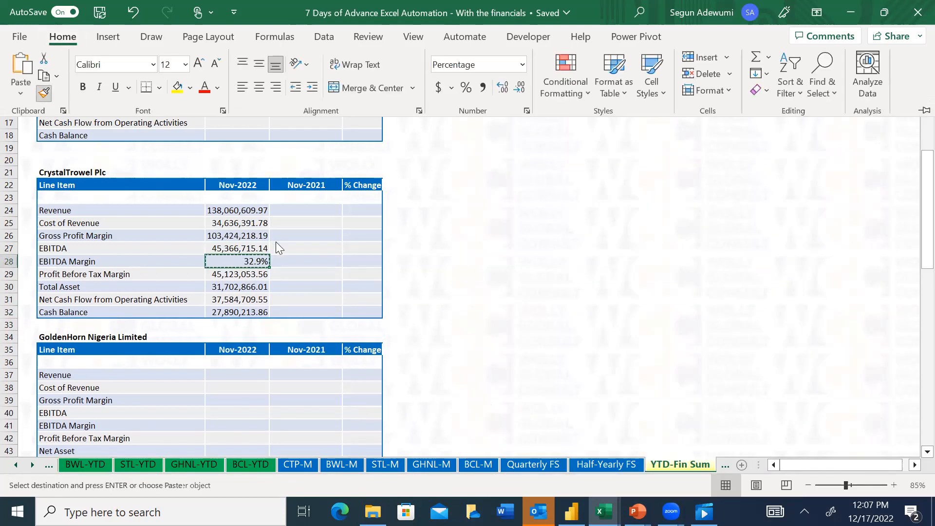
click(209, 236)
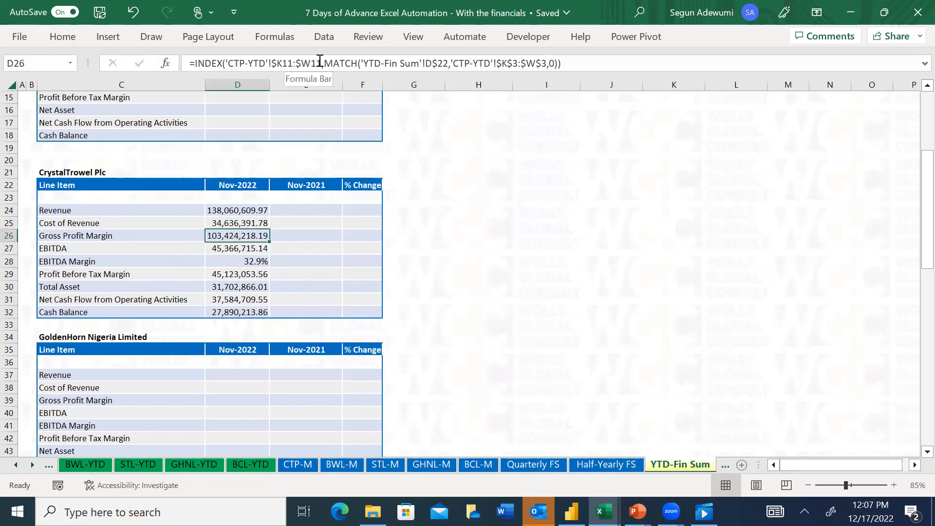
Try hand-editing the INDEX array in the Gross Profit Margin formula in D26 to $K12:$W13
click(292, 66)
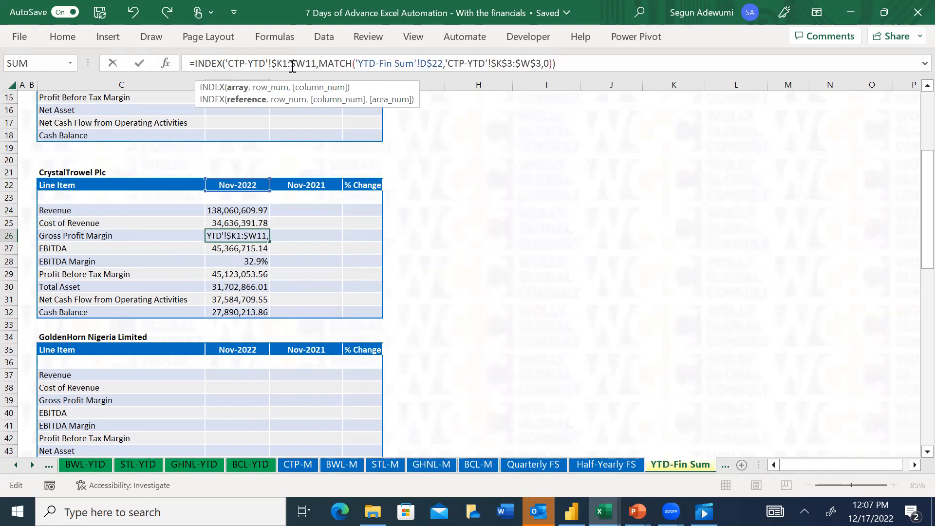
key(Right)
key(Right)
key(Right)
key(Right)
key(Right)
key(BackSpace)
text(3)
key(Return)
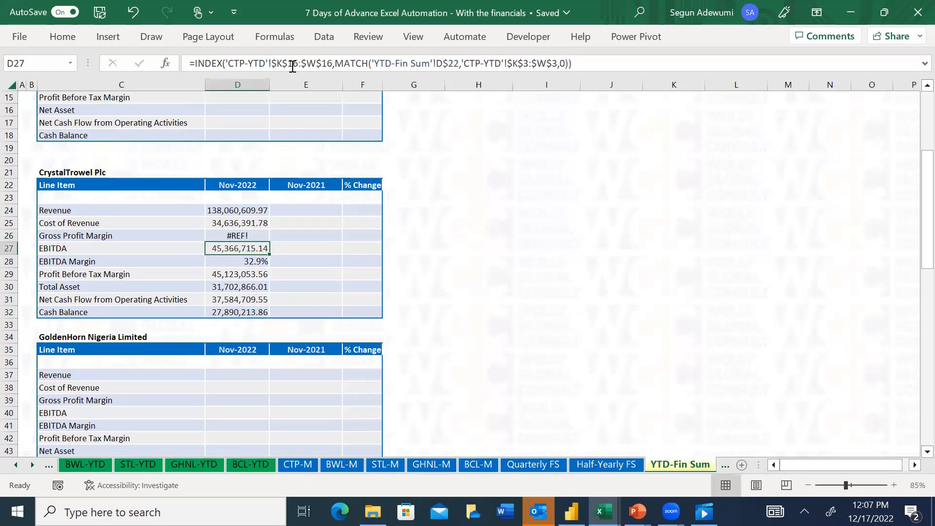
Replace the INDEX array in the Gross Profit Margin cell D26 with the anchored CTP-YTD Gross Profit Margin range K12:W12
key(Up)
click(316, 65)
drag(322, 65, 227, 65)
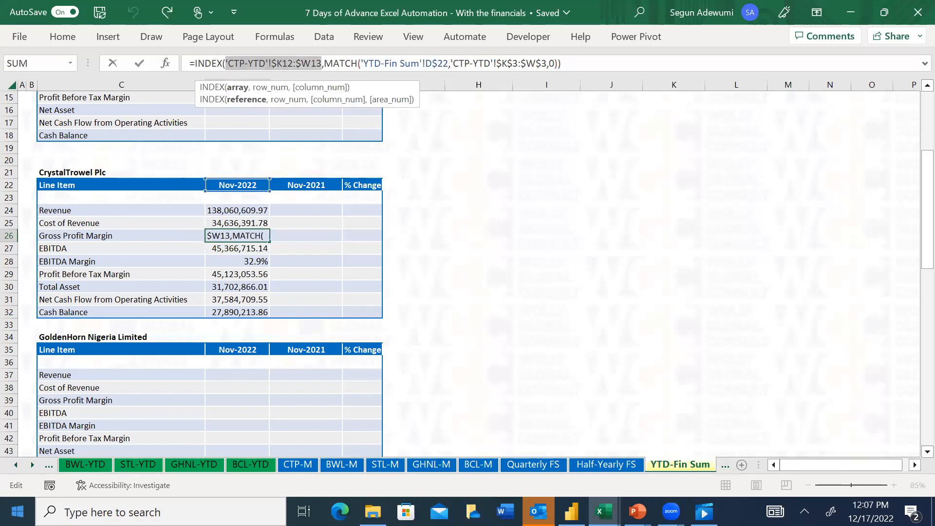
click(11, 467)
click(10, 467)
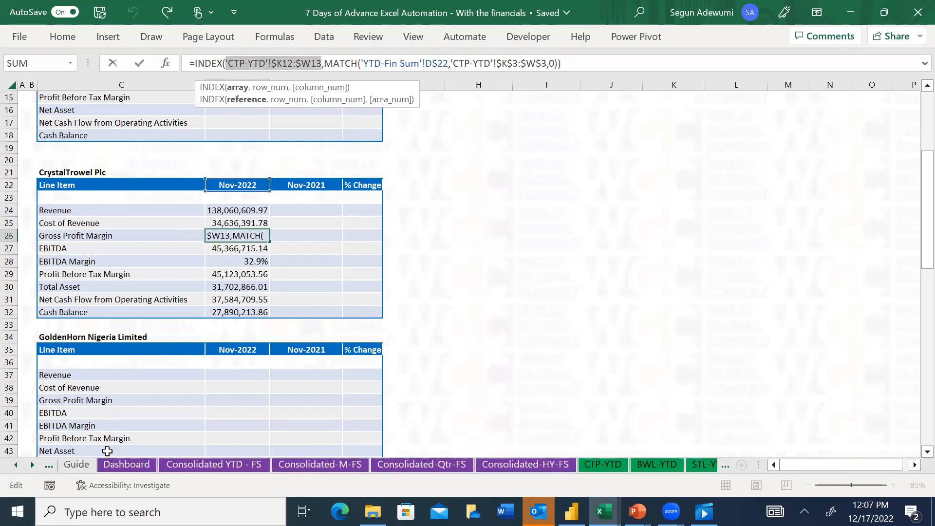
click(600, 470)
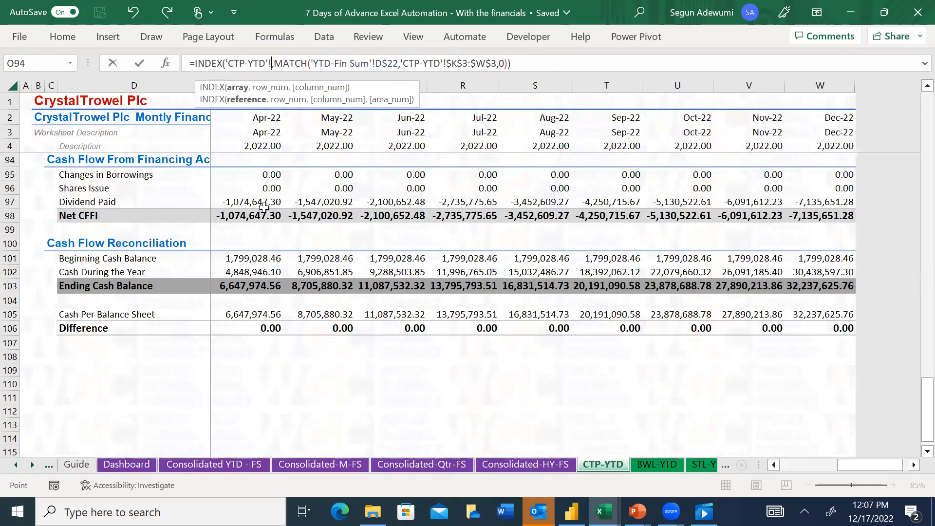
drag(927, 409, 912, 75)
click(253, 257)
key(Left)
key(Left)
key(Left)
key(Left)
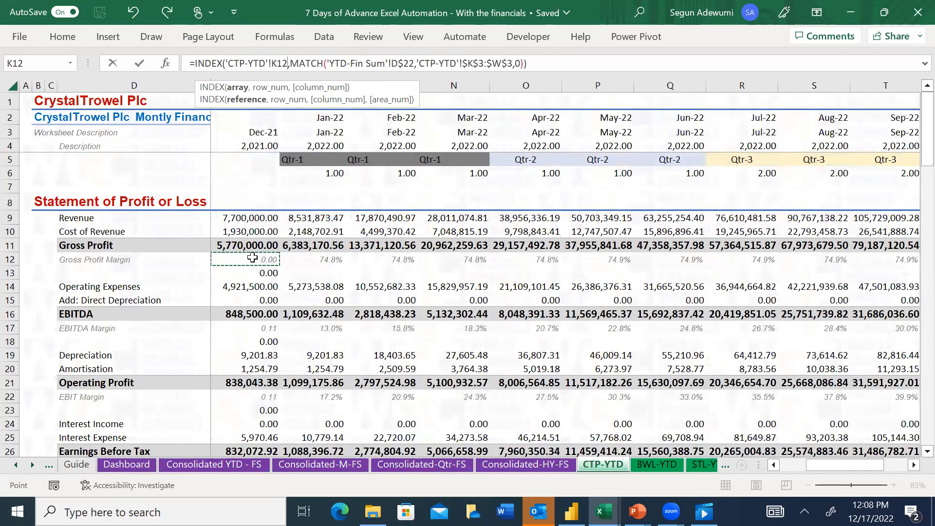
key(ctrl+shift+Right)
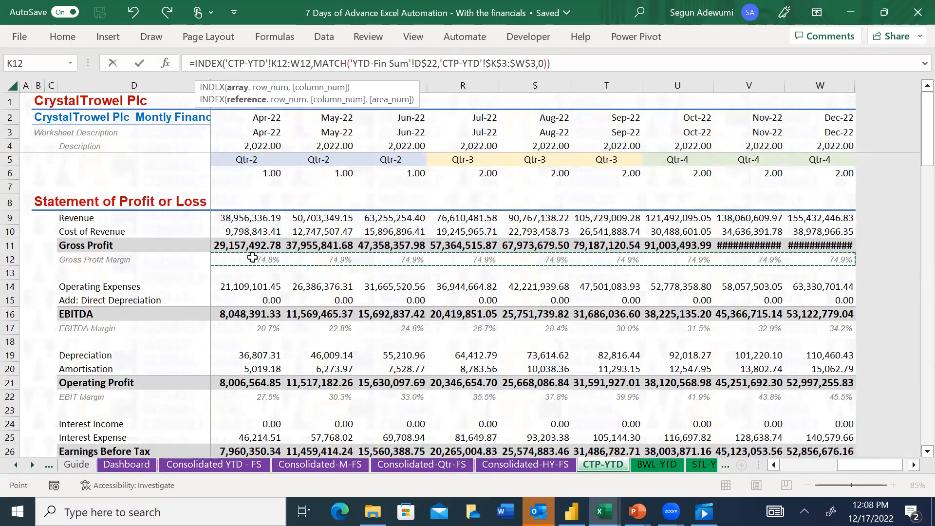
key(F4)
key(Return)
Apply the Percent cell style to CrystalTrowel Plc's Gross Profit Margin in D26
key(Up)
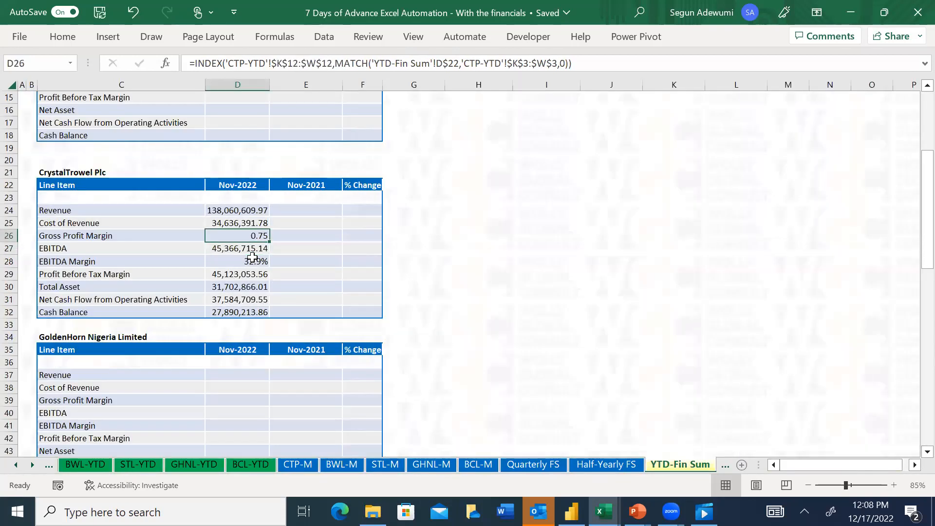
key(alt+h)
key(j)
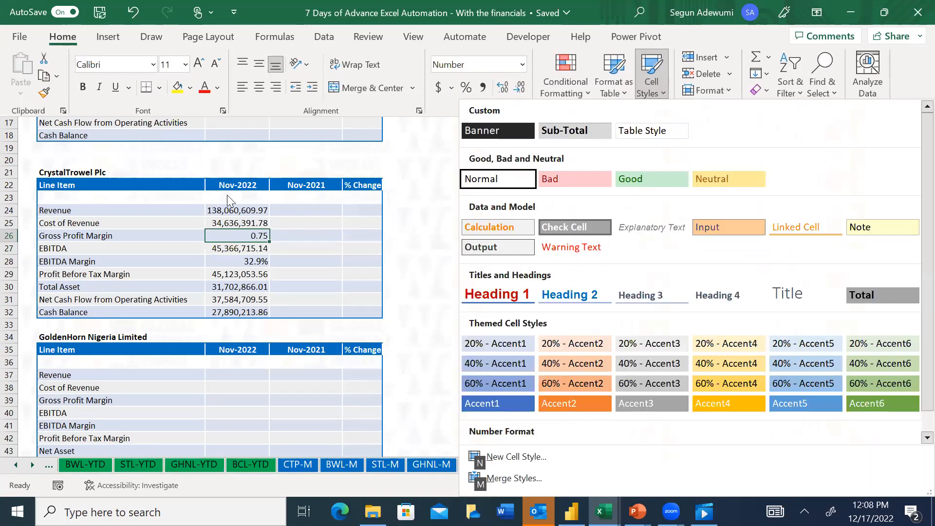
scroll(914, 266, down, 1)
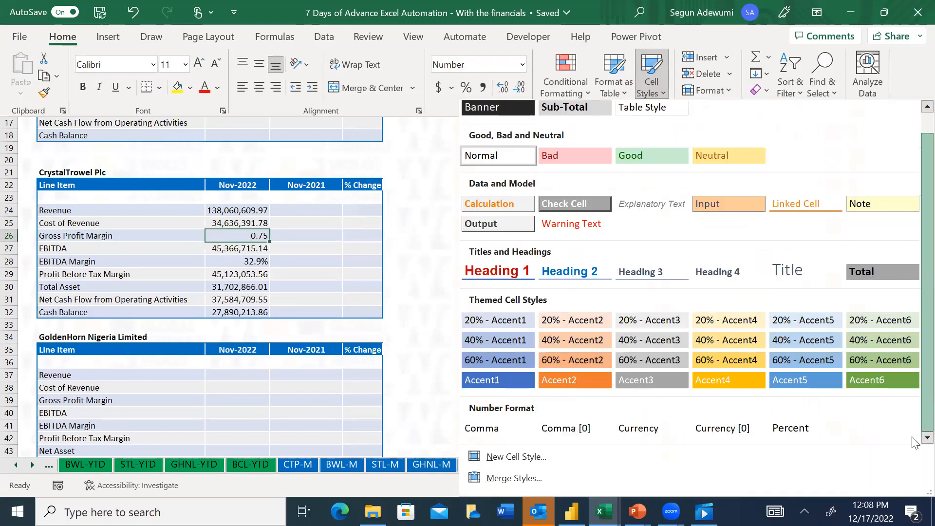
click(805, 429)
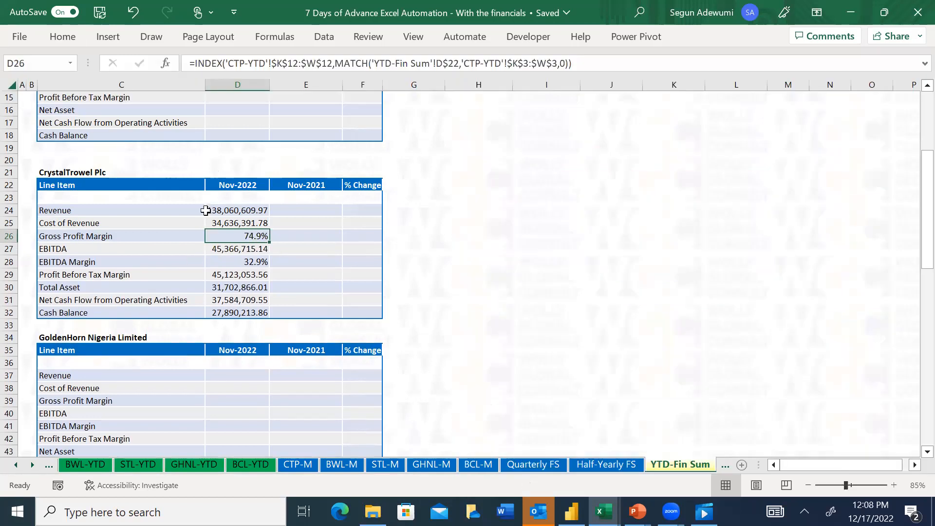
click(234, 210)
key(Down)
key(Down)
key(Down)
key(Down)
key(Down)
key(Down)
key(Up)
key(Up)
key(Up)
key(Up)
key(Up)
key(Up)
key(Up)
key(Down)
key(Right)
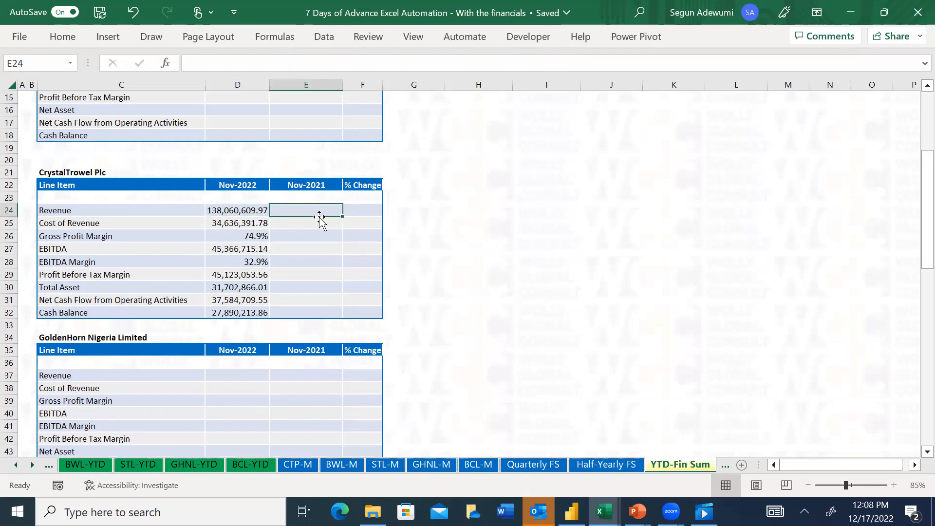
drag(307, 211, 312, 310)
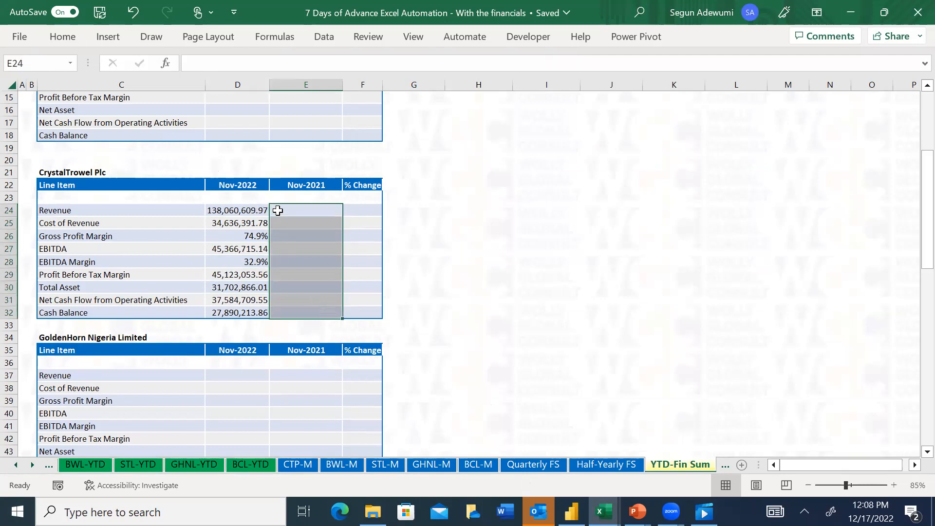
click(286, 210)
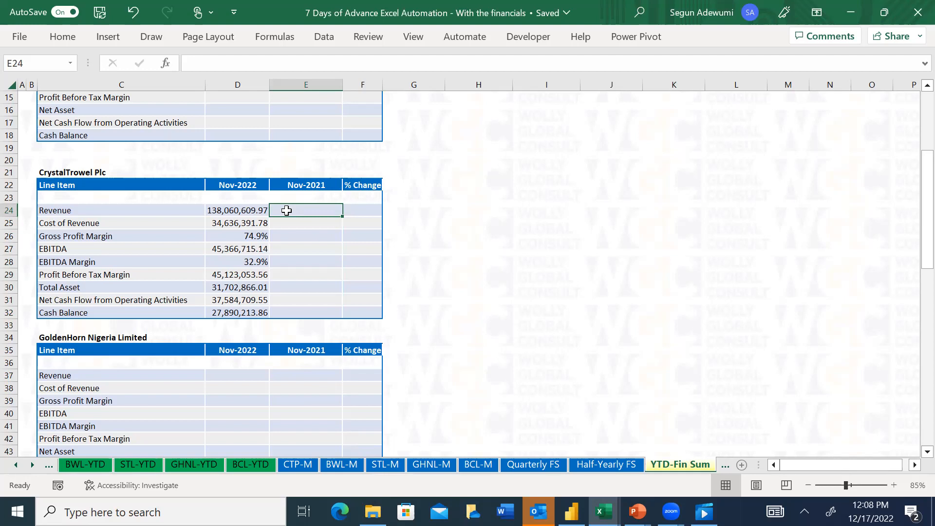
Copy the Nov-2022 figures in D24:D32 and paste them as values into the Nov-2021 column at E24:E32
key(Left)
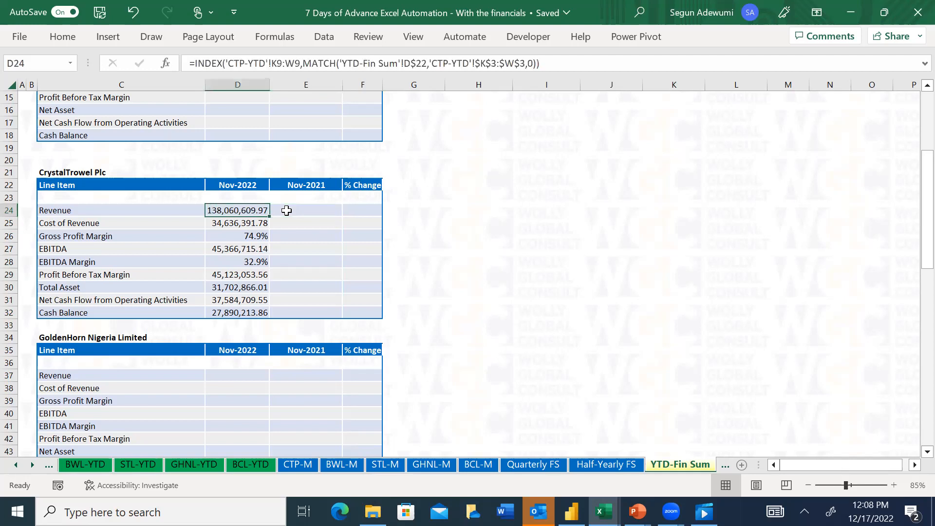
key(shift+Down)
key(shift+Down)
key(shift+Down)
key(shift+Down)
key(shift+Down)
key(shift+Down)
key(shift+Down)
key(shift+Down)
key(ctrl+c)
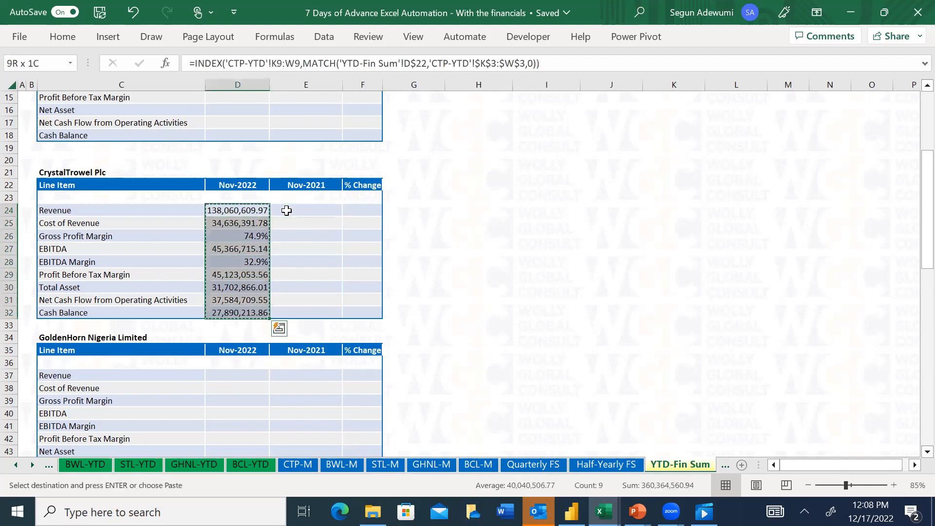
key(Right)
key(ctrl+alt+v)
key(v)
key(Return)
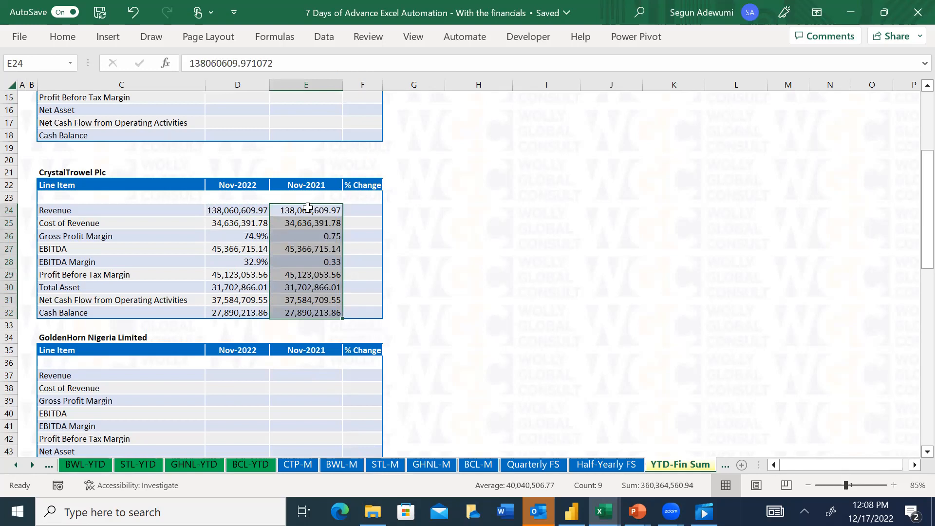
drag(308, 207, 305, 223)
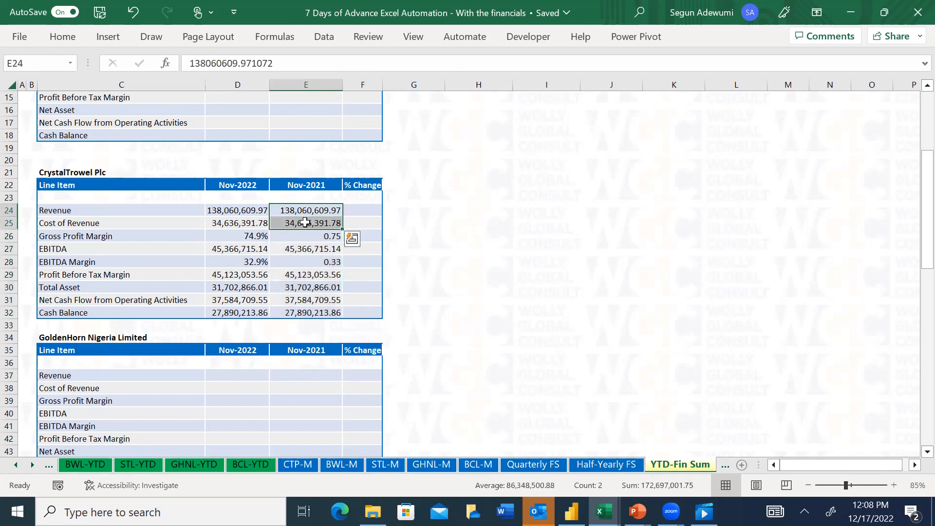
click(450, 197)
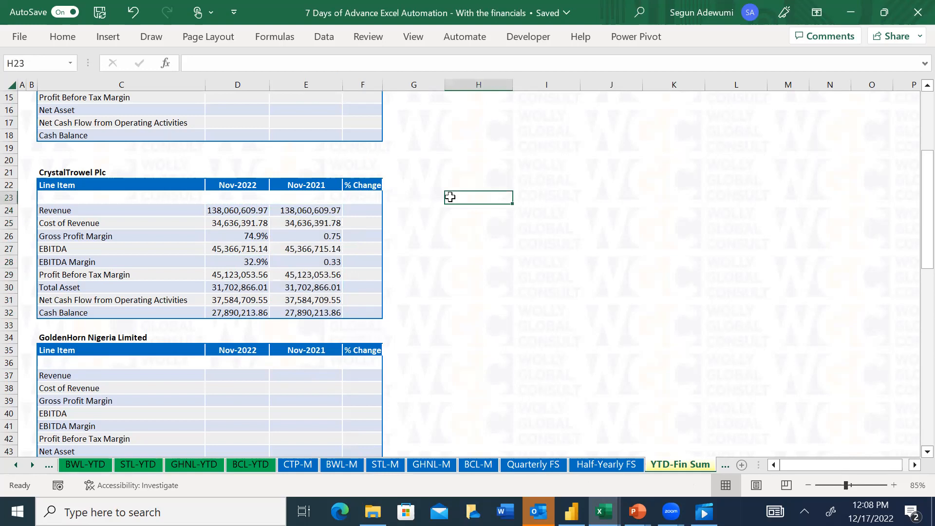
Enter 10000 in the helper cell H23 beside CrystalTrowel Plc's table
text(10000)
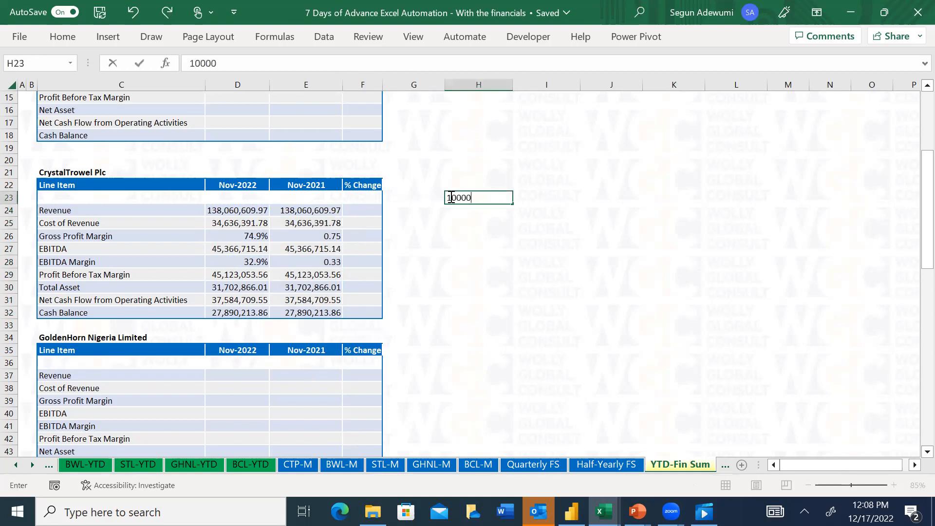
key(Return)
click(494, 197)
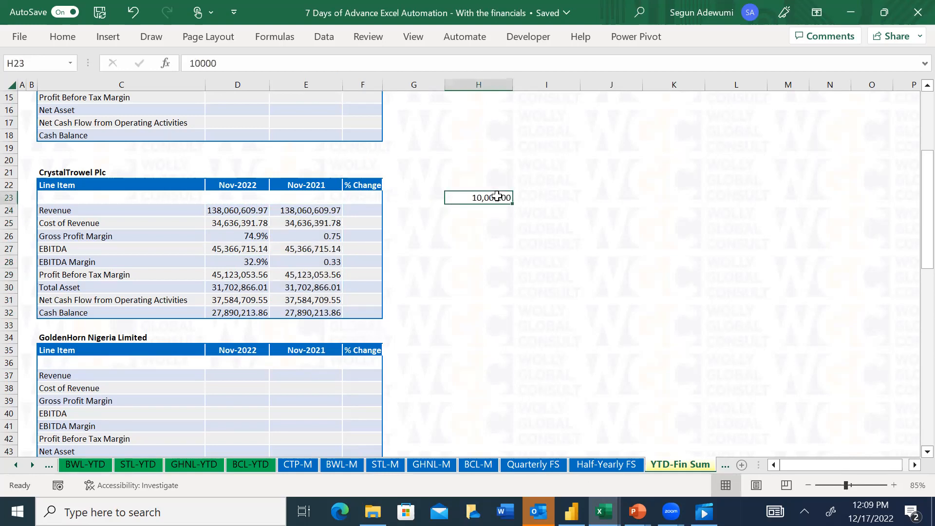
key(ctrl+z)
drag(218, 63, 174, 62)
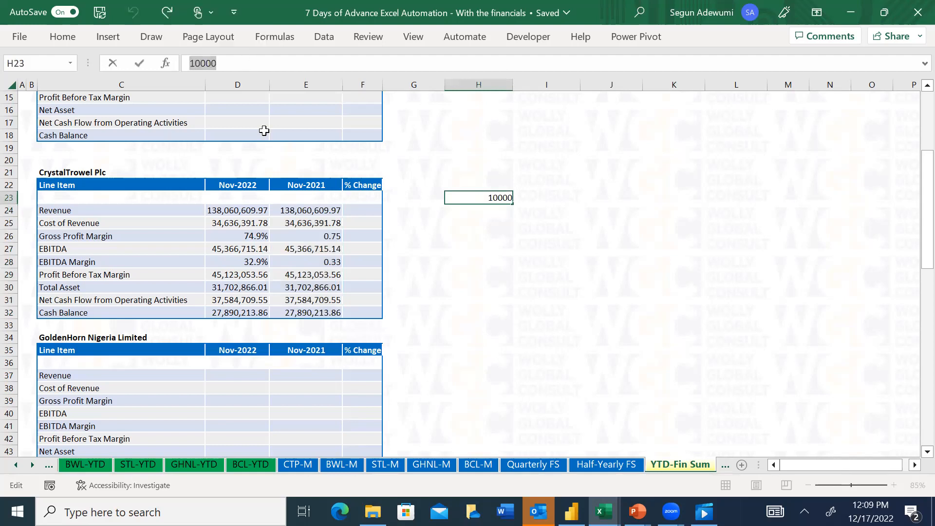
drag(299, 210, 300, 313)
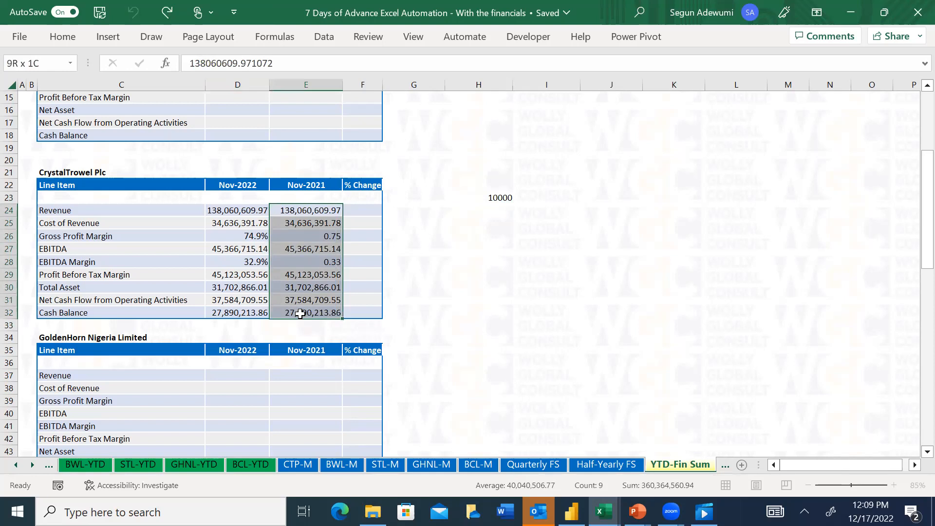
key(ctrl+y)
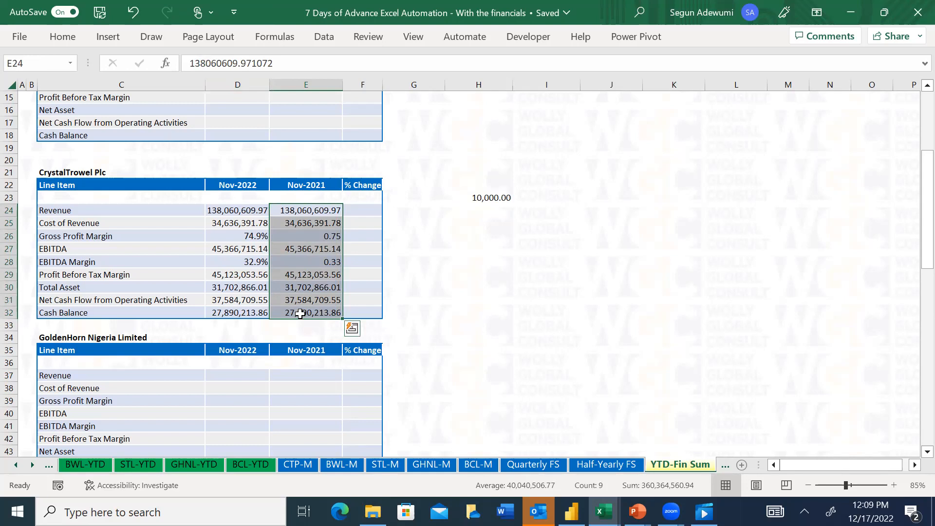
key(ctrl+alt+v)
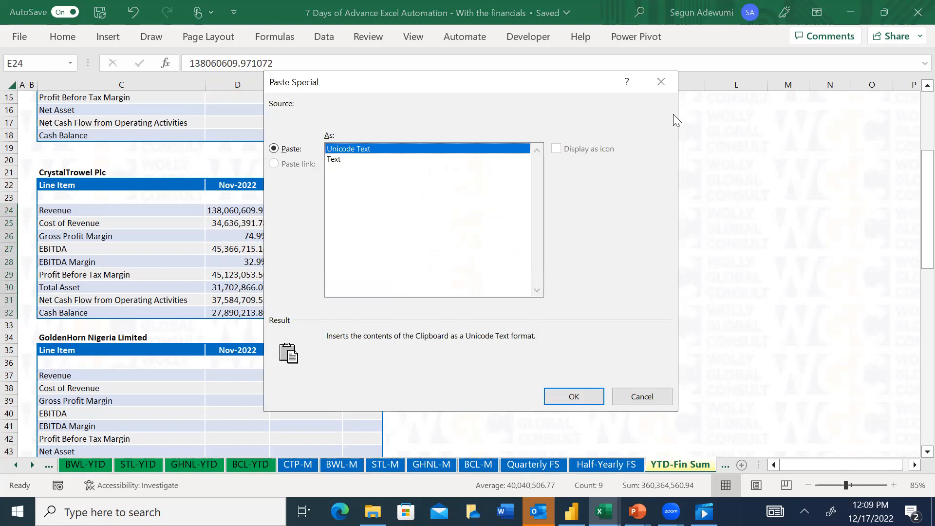
click(661, 83)
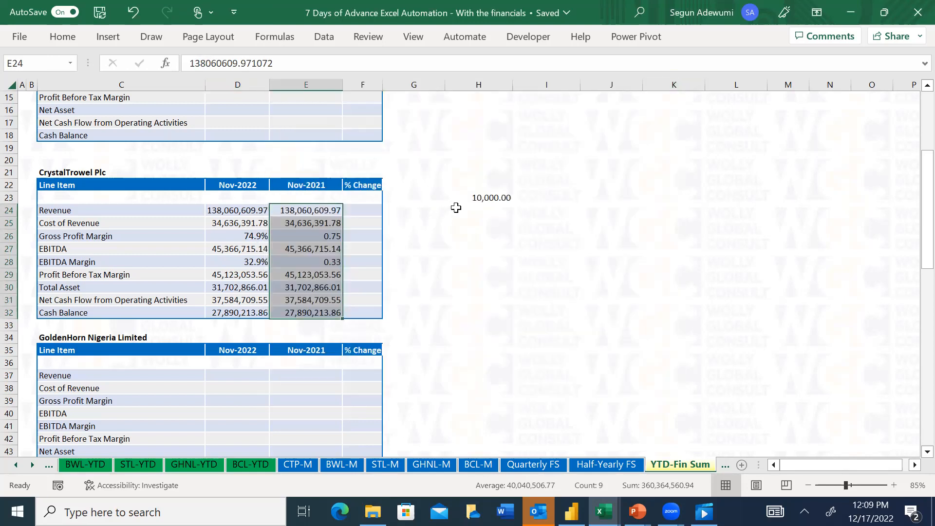
Copy the 10,000 in H23 and subtract it from CrystalTrowel Plc's Nov-2021 figures in E24:E32 using Paste Special
click(455, 209)
click(490, 195)
key(ctrl+c)
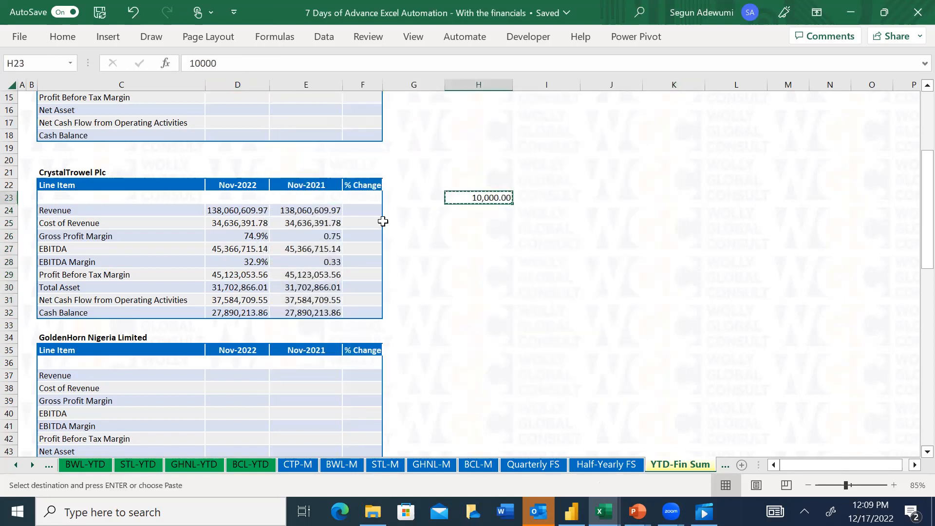
drag(316, 205, 325, 312)
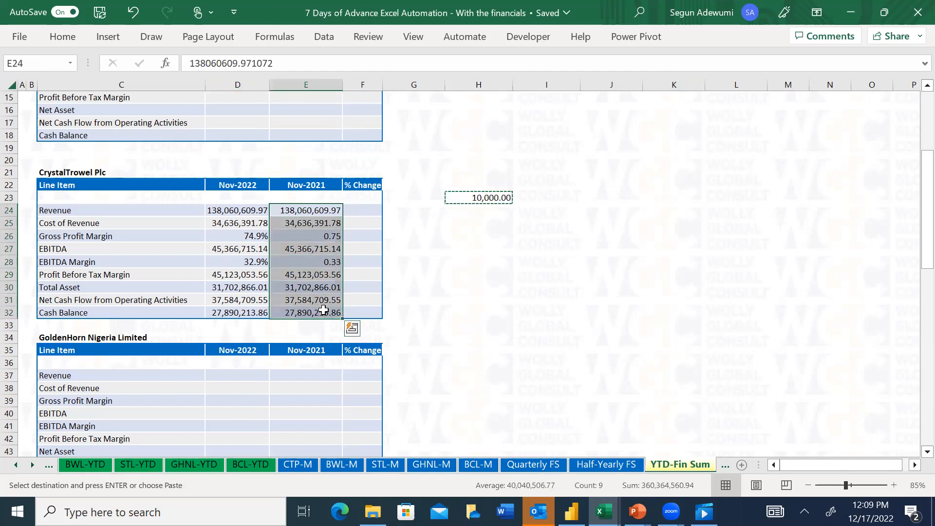
key(ctrl+alt+v)
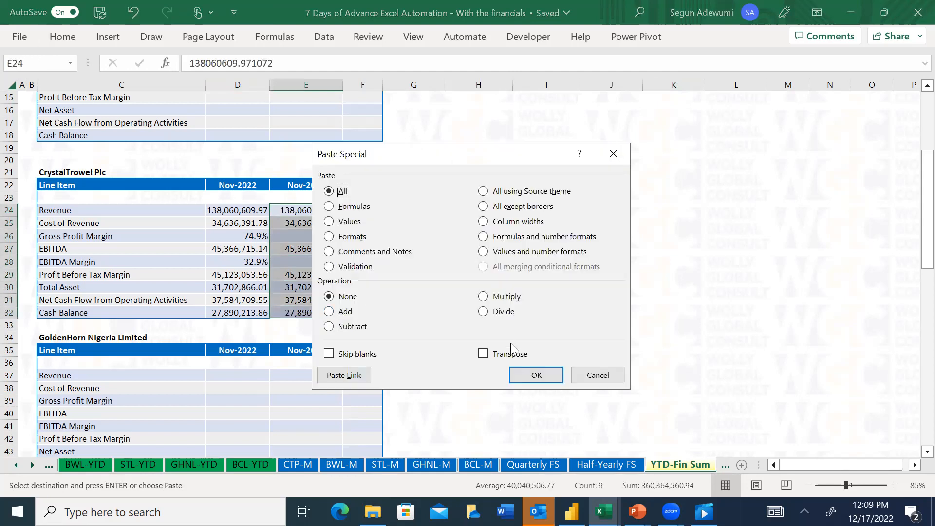
click(329, 326)
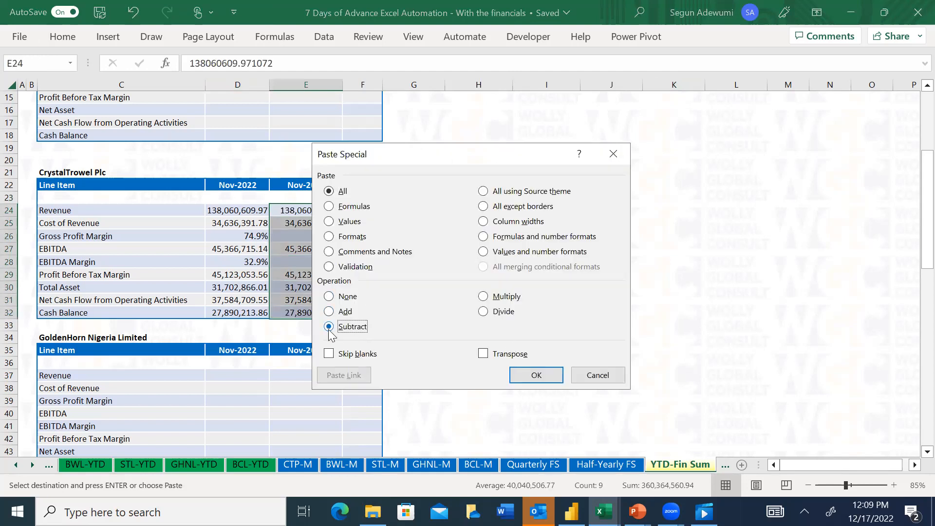
click(536, 376)
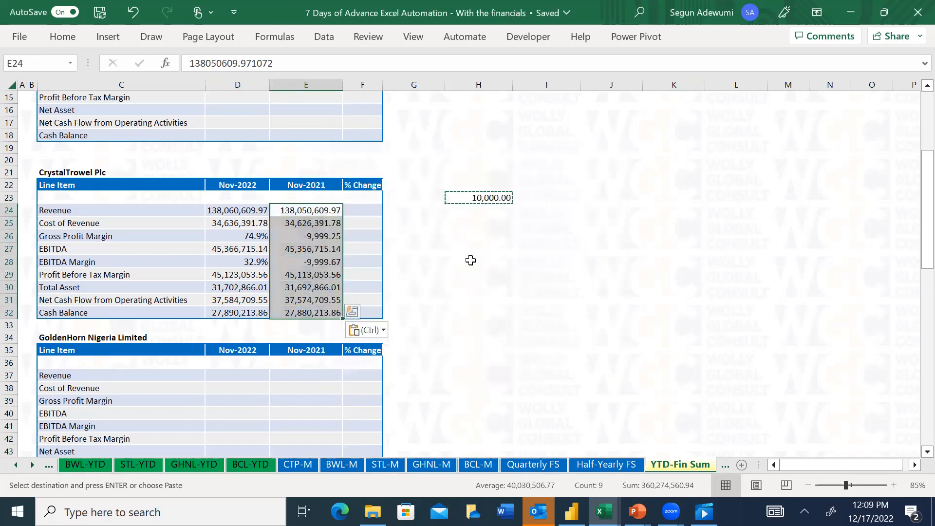
key(Escape)
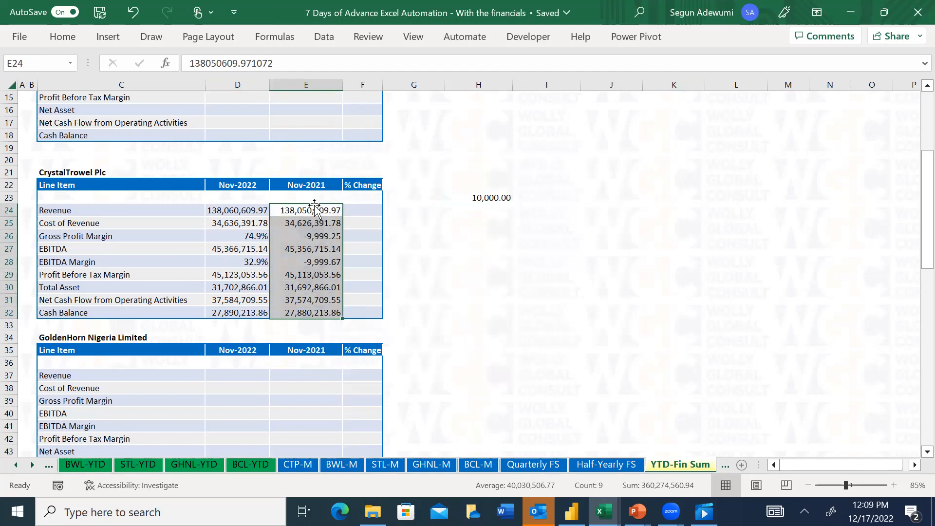
Check the subtraction with a temporary =D24-E24 formula filled down G24:G32, and clear that range
click(402, 209)
text(=)
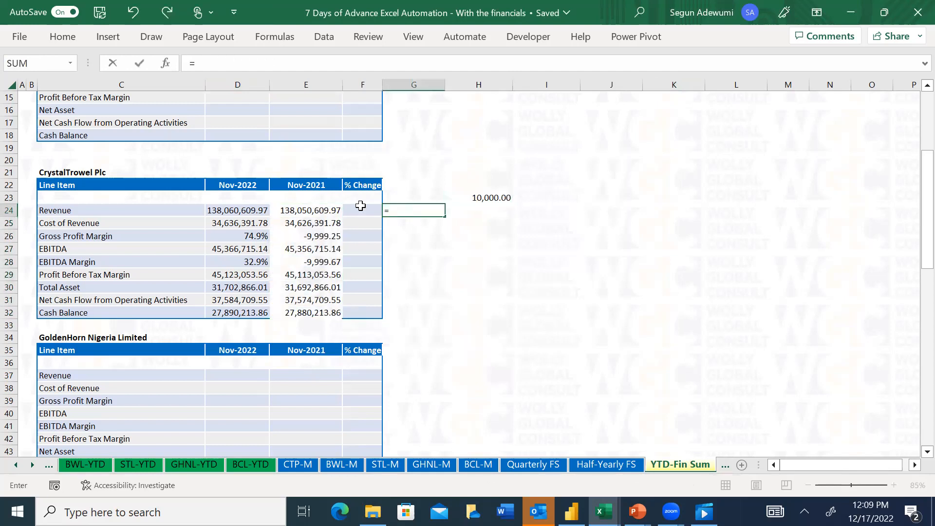
click(247, 209)
text(-)
click(324, 212)
key(Return)
click(444, 208)
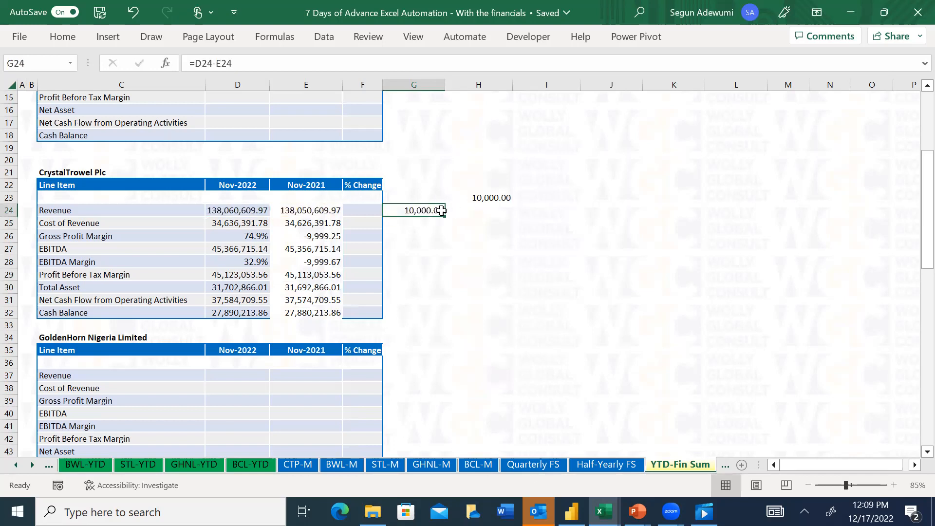
drag(445, 217, 436, 322)
drag(418, 206, 422, 311)
key(Delete)
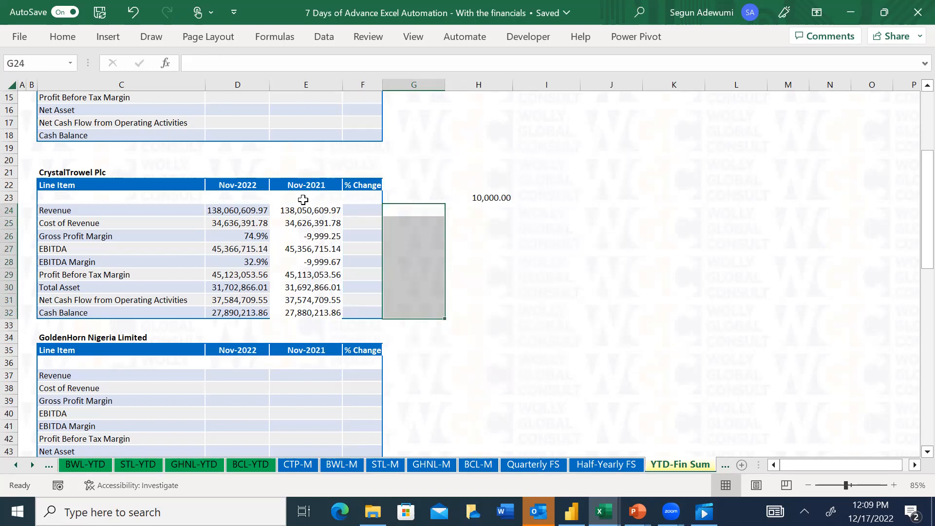
Copy the formatting of the Nov-2022 cells D24:D32 onto the Nov-2021 cells E24:E32 with Format Painter
drag(233, 212, 237, 312)
click(60, 38)
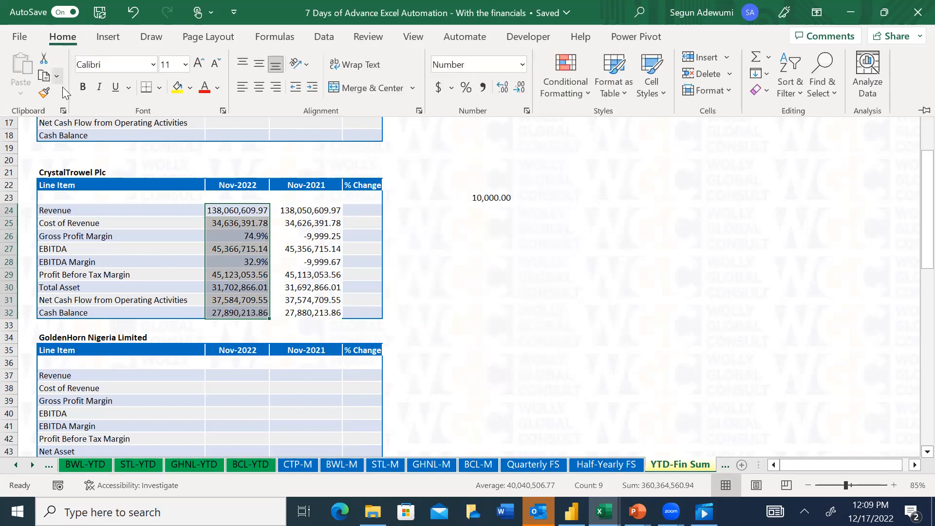
click(45, 95)
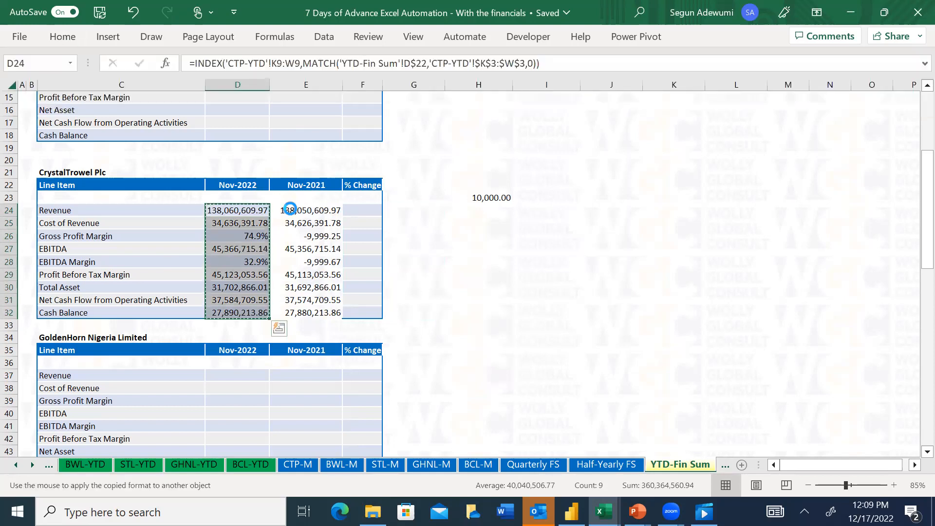
drag(299, 209, 311, 313)
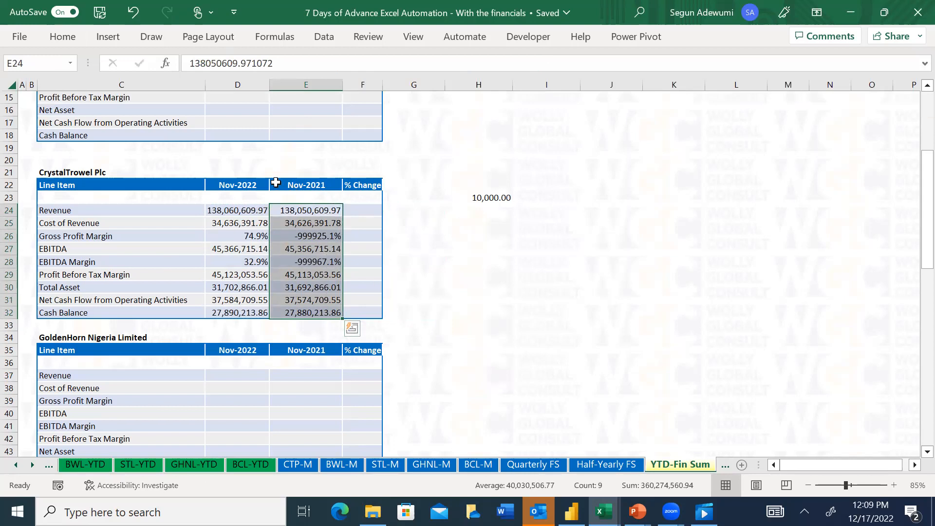
Enter the formula =E24/D24-1 in F24 for CrystalTrowel Plc's Revenue % Change
click(358, 210)
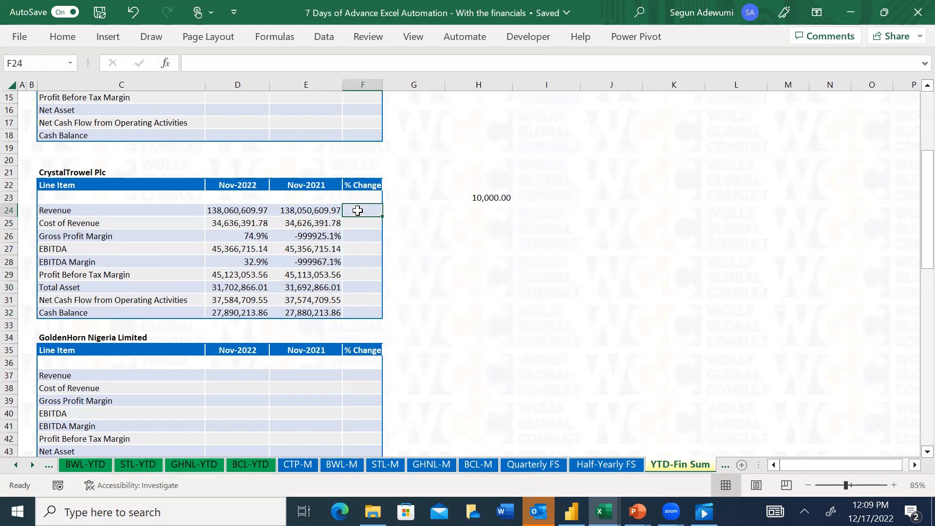
text(=)
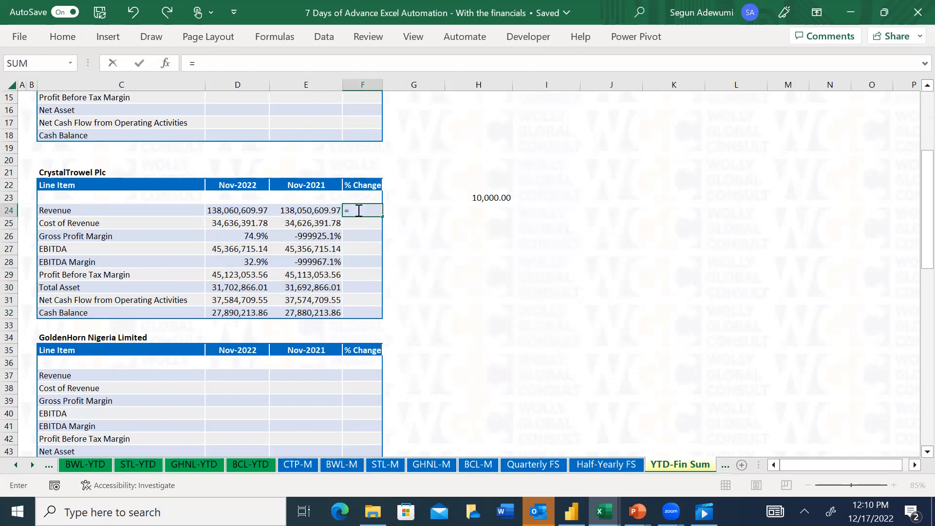
click(307, 210)
text(/)
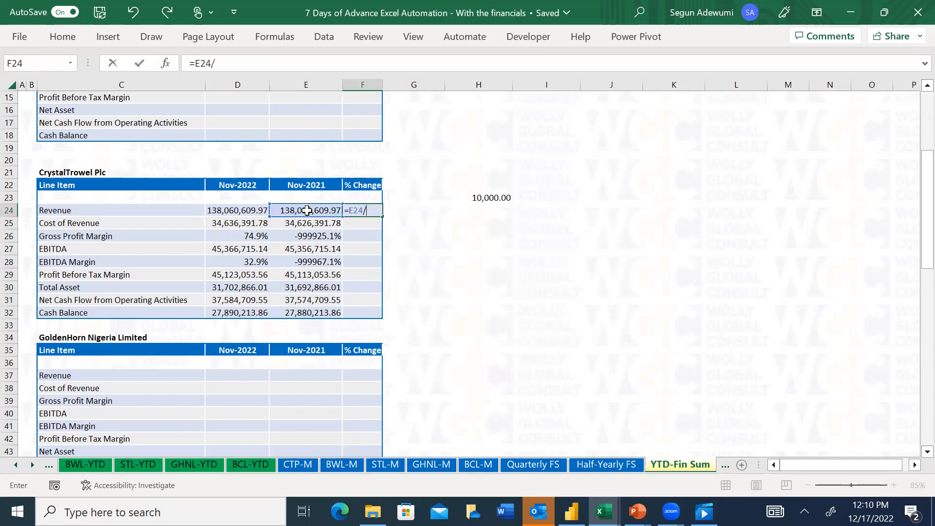
click(243, 211)
text(-1)
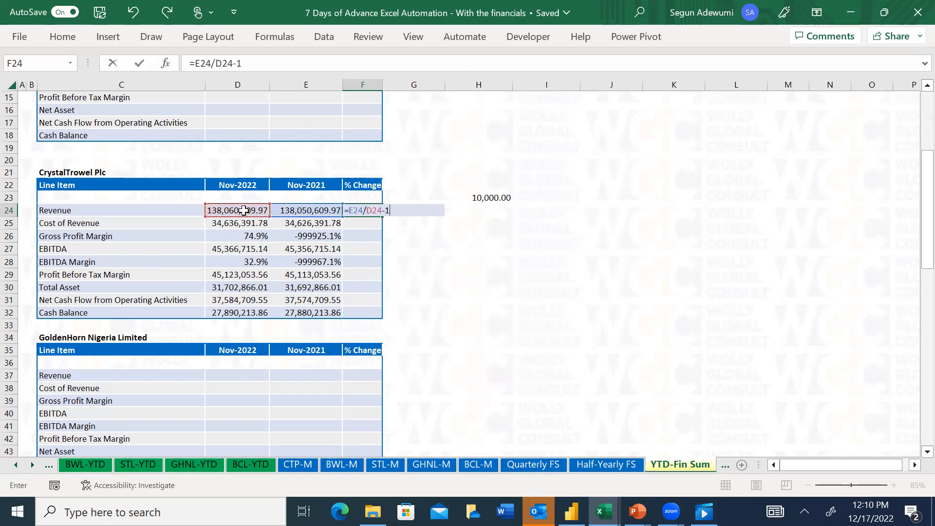
key(ctrl+Return)
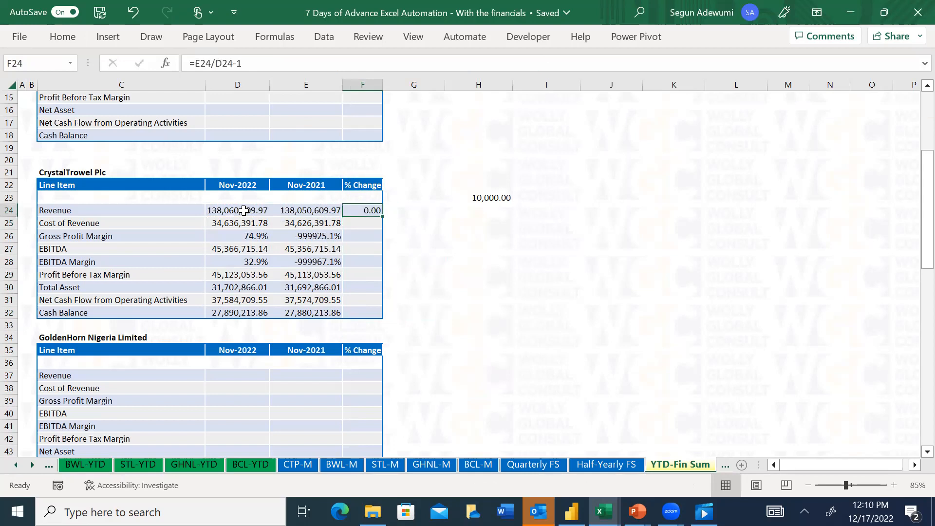
Apply the Percent cell style to the Revenue % Change cell F24
key(alt+h)
key(j)
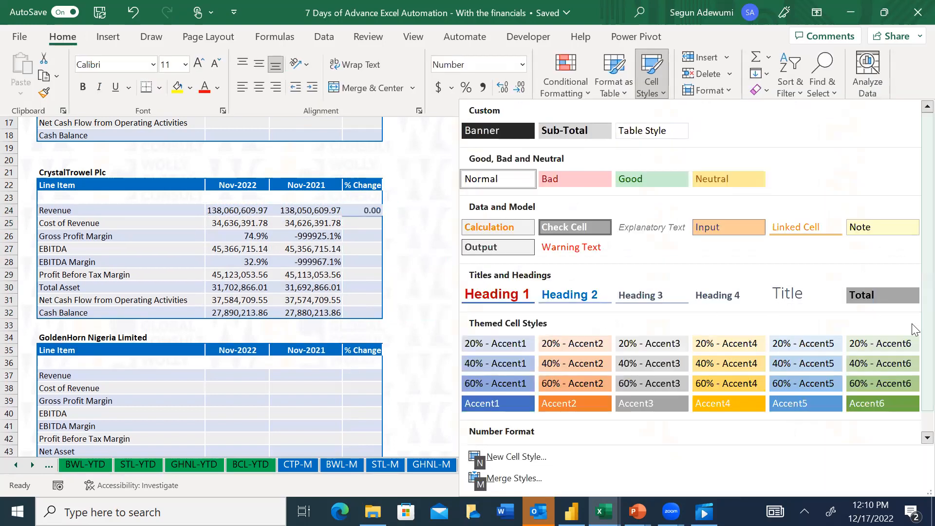
scroll(912, 389, down, 1)
click(804, 427)
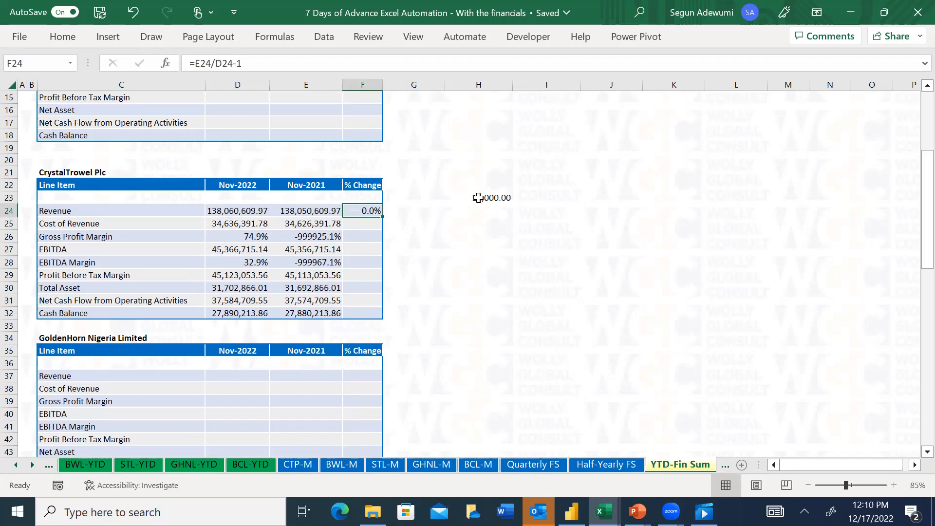
Copy the % Change formula in F24 and paste only the formula into F25:F32
key(ctrl+c)
drag(373, 224, 372, 321)
key(ctrl+alt+v)
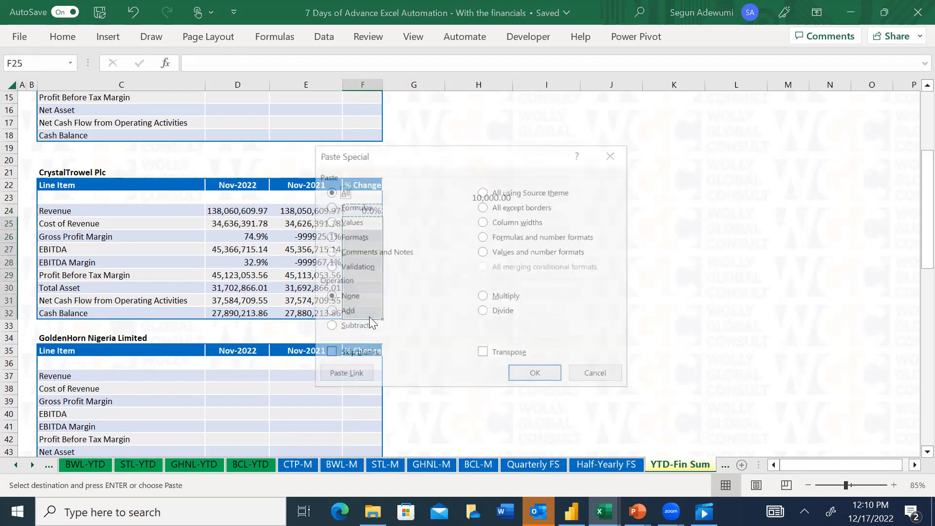
key(f)
key(Return)
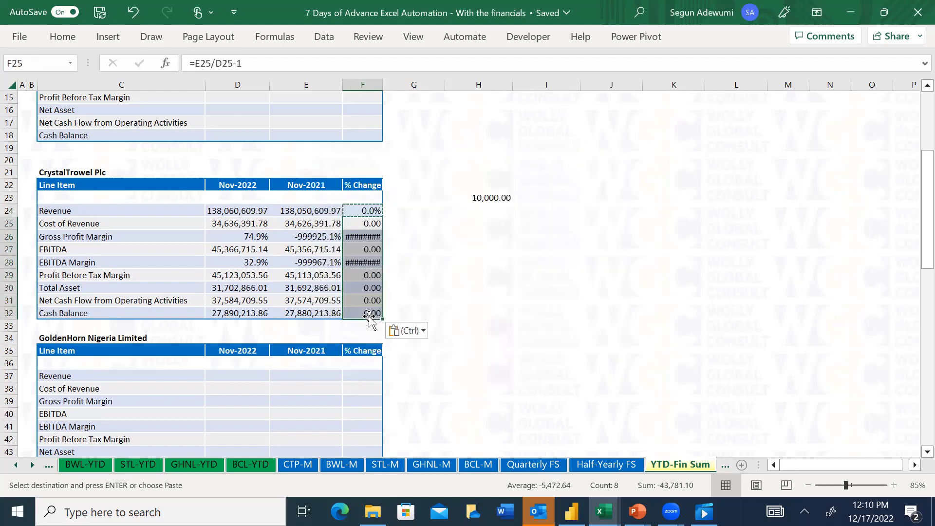
key(Escape)
Set CrystalTrowel Plc's Nov-2021 Gross Profit Margin in E26 to 73% and EBITDA Margin in E28 to 31%
click(224, 237)
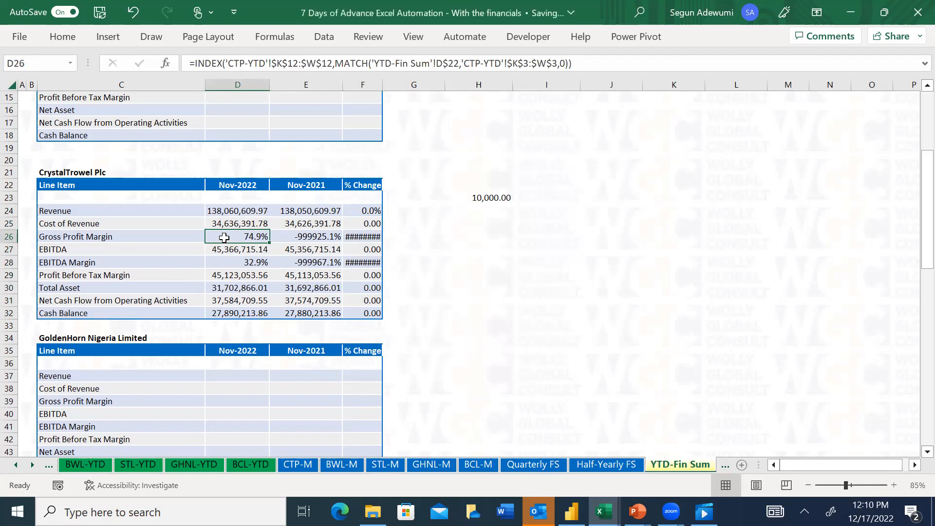
key(Right)
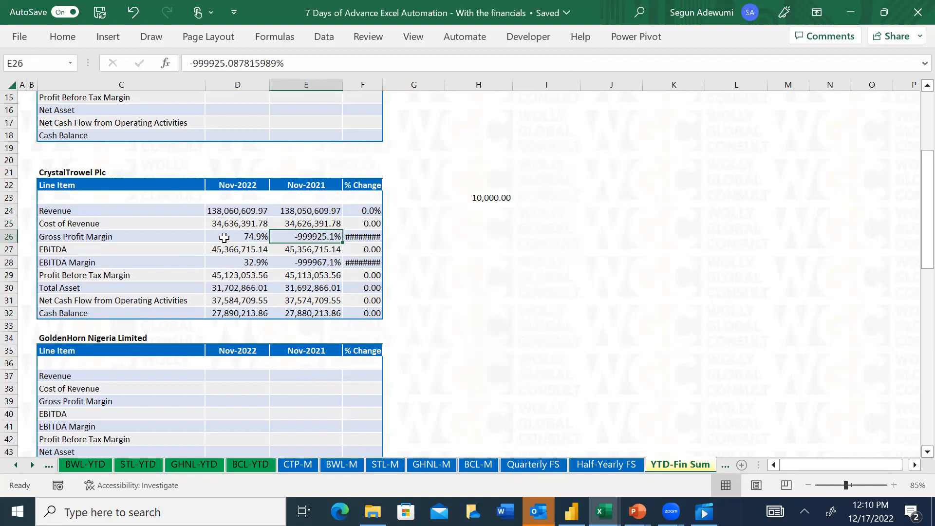
text(73%)
key(Return)
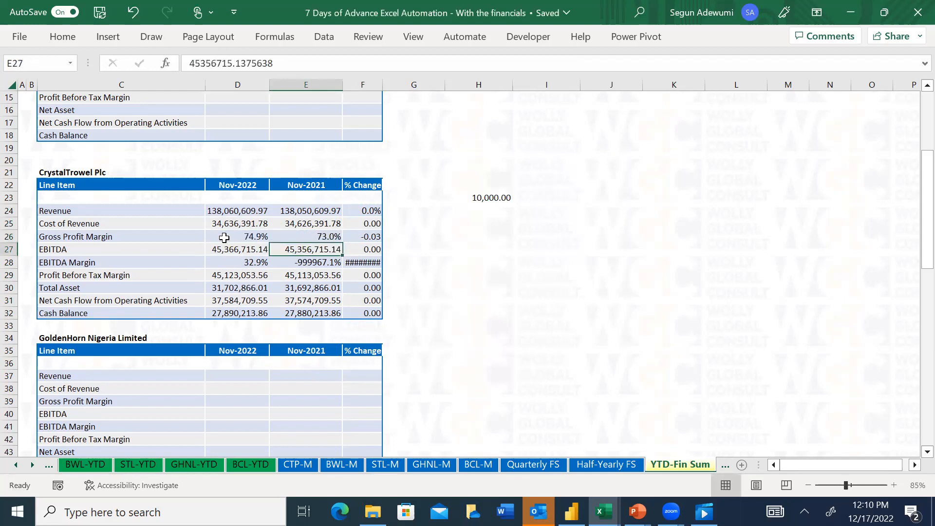
key(Down)
text(31%)
key(Return)
key(Up)
key(Up)
key(Up)
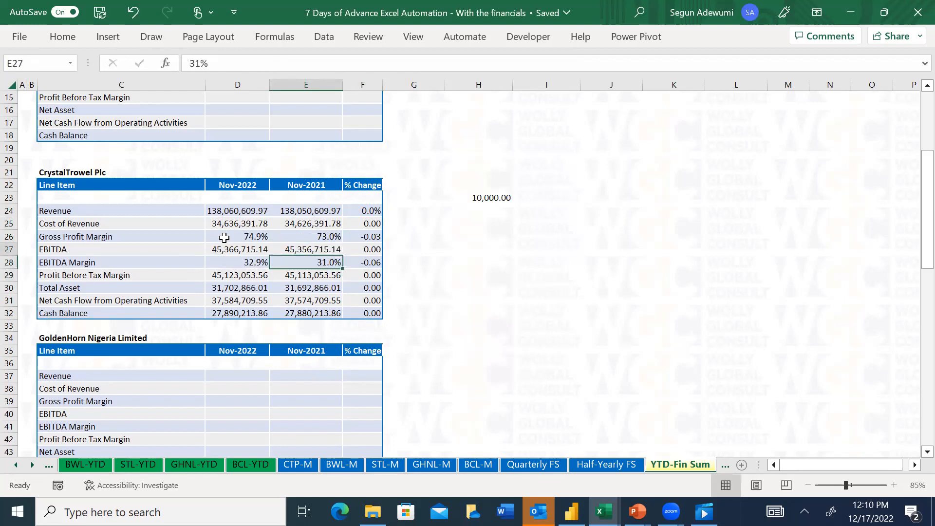
key(Right)
key(Left)
key(Up)
key(Up)
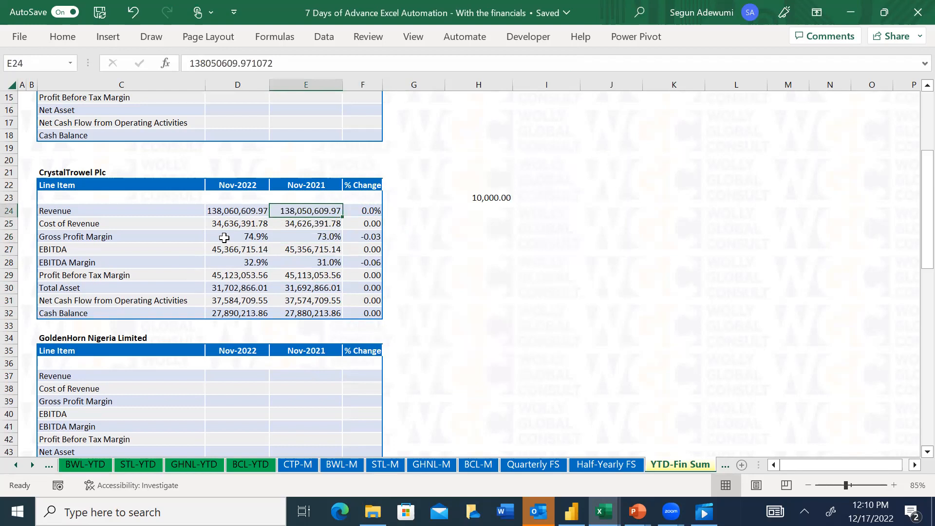
key(Right)
key(Right)
key(Right)
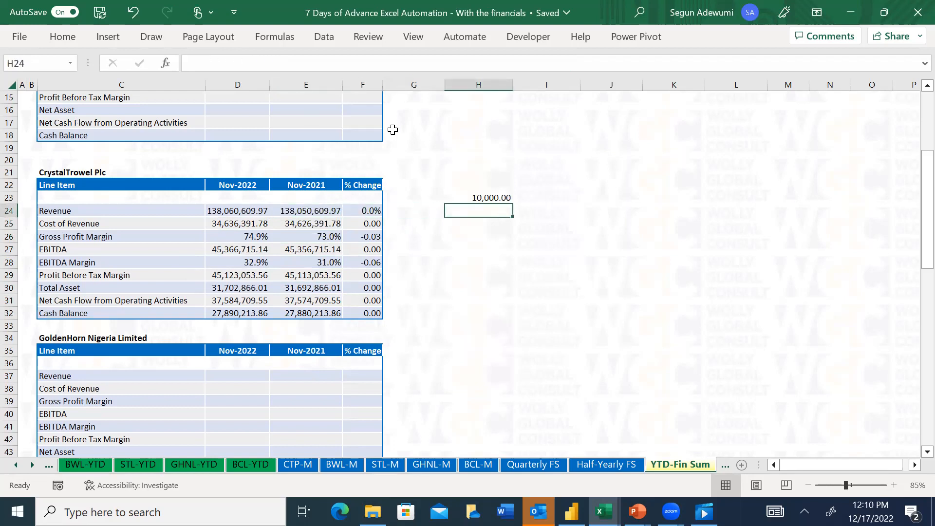
Format CrystalTrowel Plc's % Change values in F24:F32 as percentages with two decimal places
drag(366, 211, 365, 317)
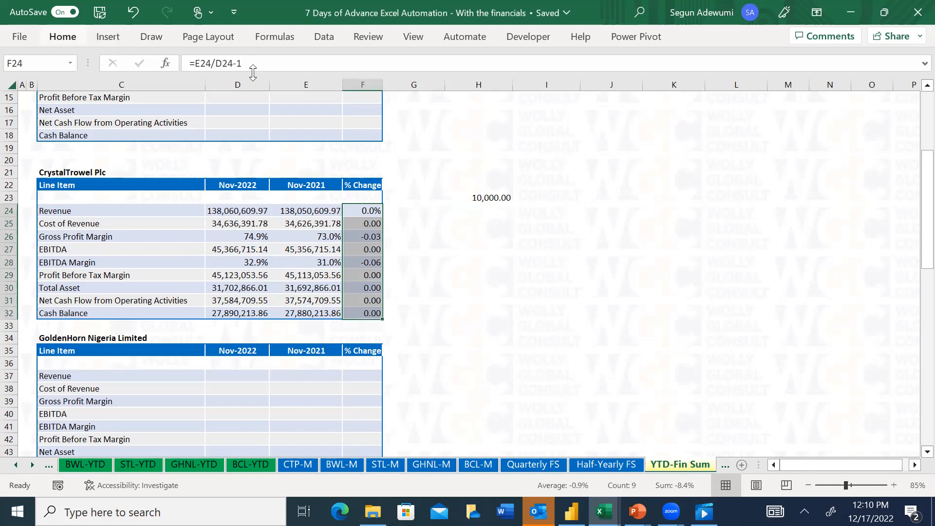
click(78, 38)
click(505, 88)
click(361, 260)
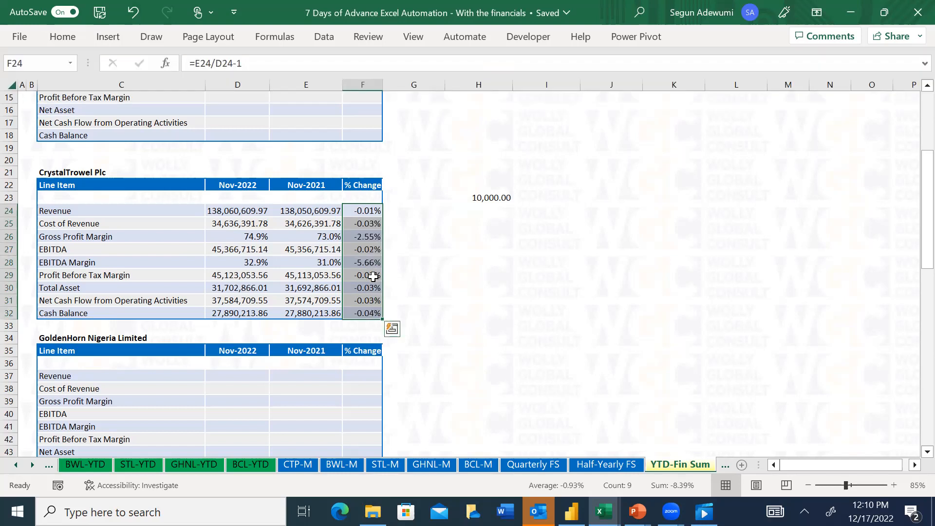
Review the % Change column of CrystalTrowel Plc and the company tables below it
key(Down)
key(Down)
key(Down)
key(Up)
key(Up)
key(Up)
key(Up)
key(Up)
key(Up)
key(Up)
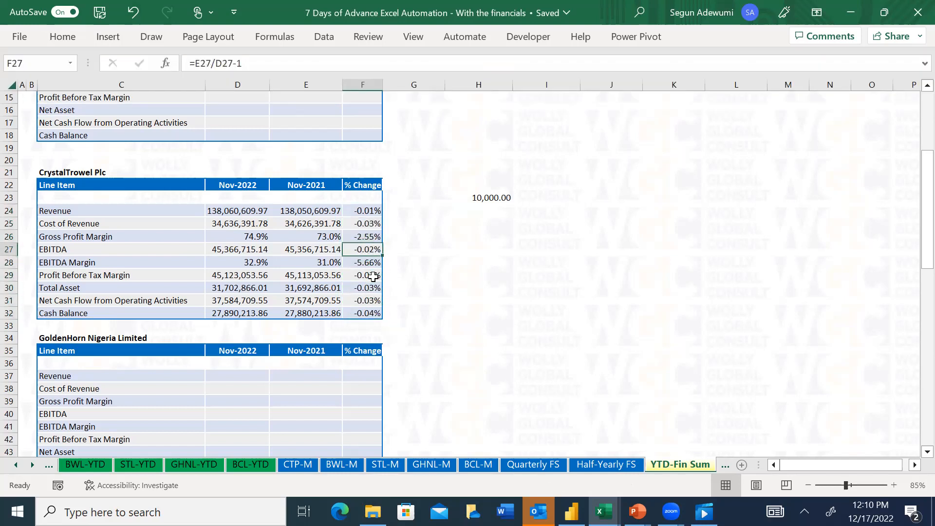
key(Down)
key(Down)
key(Down)
key(Down)
key(Down)
key(Down)
key(Down)
key(Down)
key(Down)
key(Down)
key(Down)
key(Down)
key(Down)
key(Down)
key(Down)
key(Down)
key(Down)
key(Down)
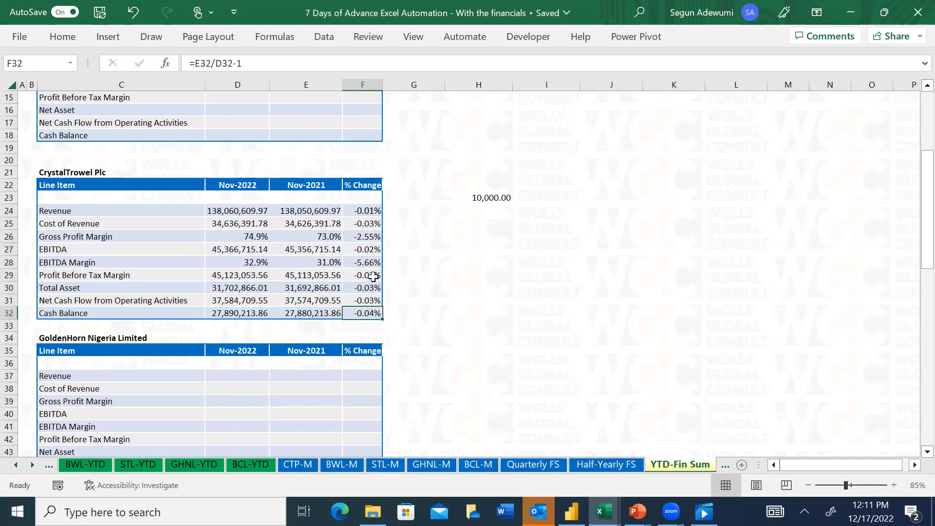
key(Down)
key(Down)
key(Down)
key(Down)
key(Down)
key(Down)
key(Down)
key(Down)
key(Down)
key(Down)
key(Down)
key(Down)
key(Down)
key(Down)
key(Down)
key(Down)
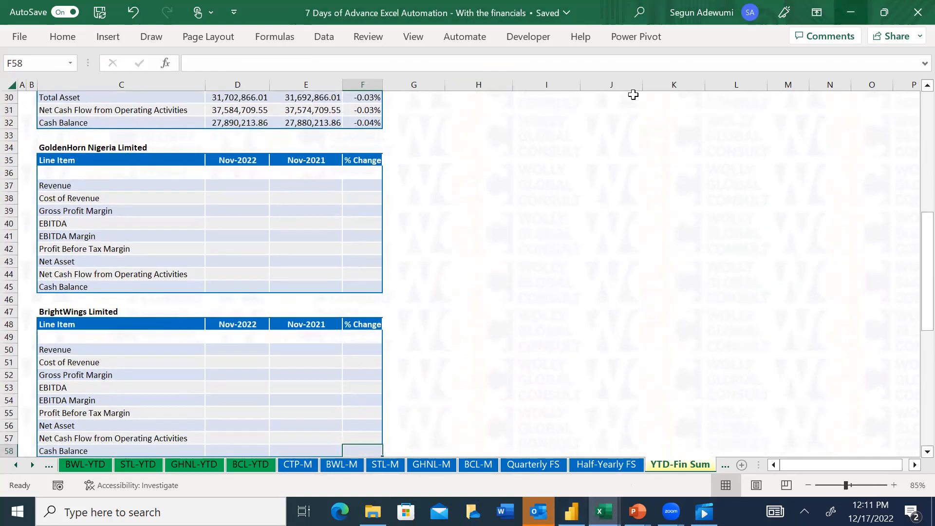
Return to CrystalTrowel Plc's table and select its line items and figures in C24:F32
click(324, 113)
key(Up)
key(Up)
key(Up)
key(Up)
key(Up)
key(Up)
key(Up)
key(Up)
key(Up)
key(Up)
key(Up)
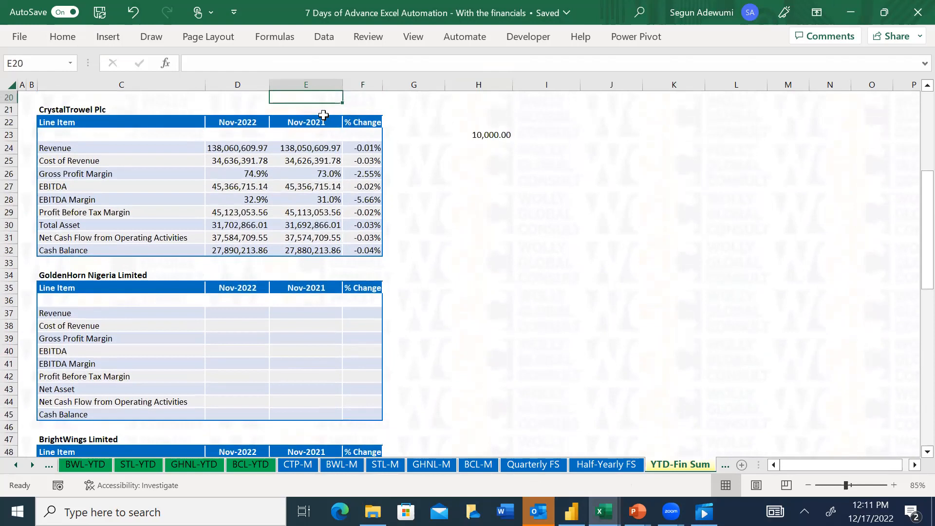
drag(65, 148, 367, 248)
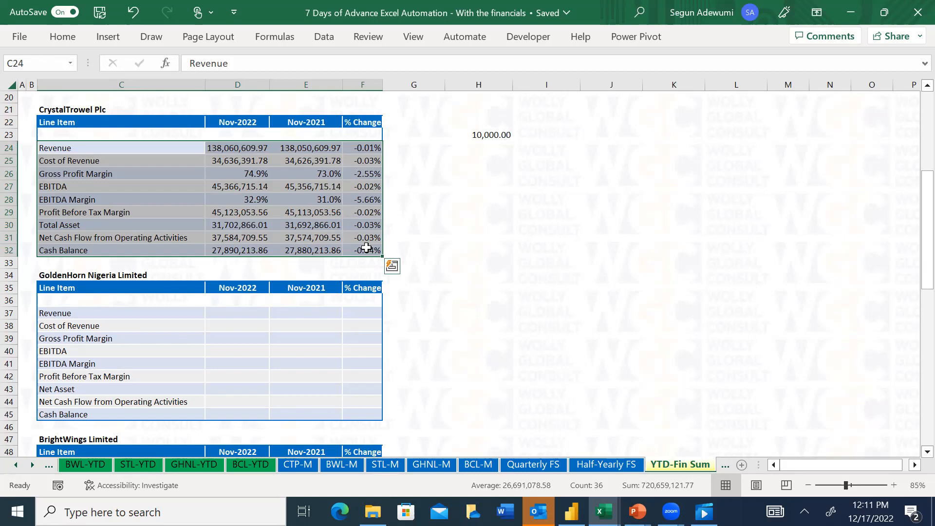
Try a regular paste of CrystalTrowel Plc's C24:F32 block into GoldenHorn Nigeria Limited's table at C37 and undo it
key(ctrl+c)
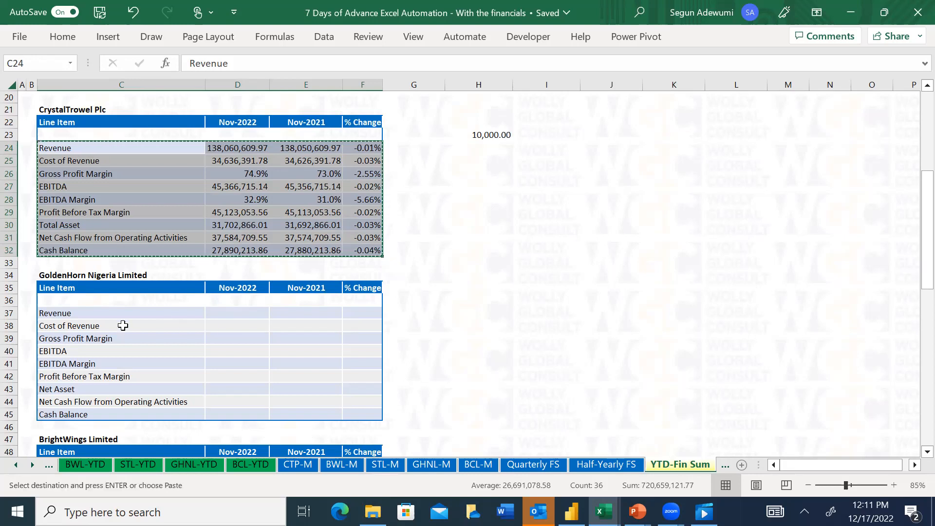
click(98, 313)
key(ctrl+v)
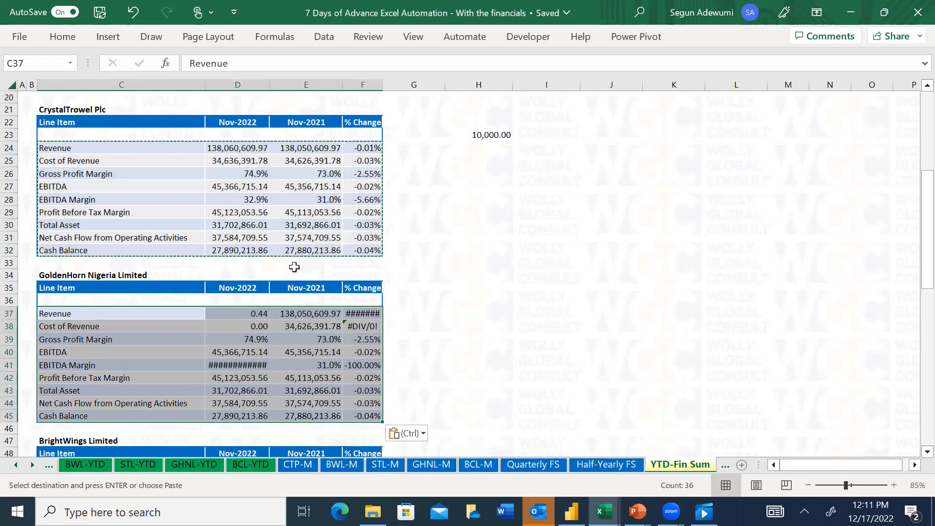
key(ctrl+z)
Paste CrystalTrowel Plc's C24:F32 block as values into GoldenHorn Nigeria Limited's table, starting at C37
drag(58, 147, 380, 251)
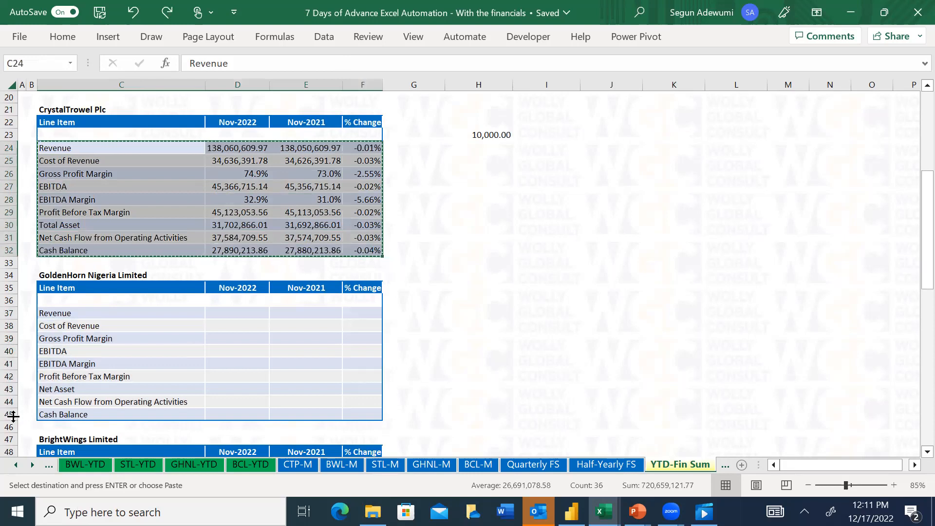
click(81, 318)
key(alt+e)
key(s)
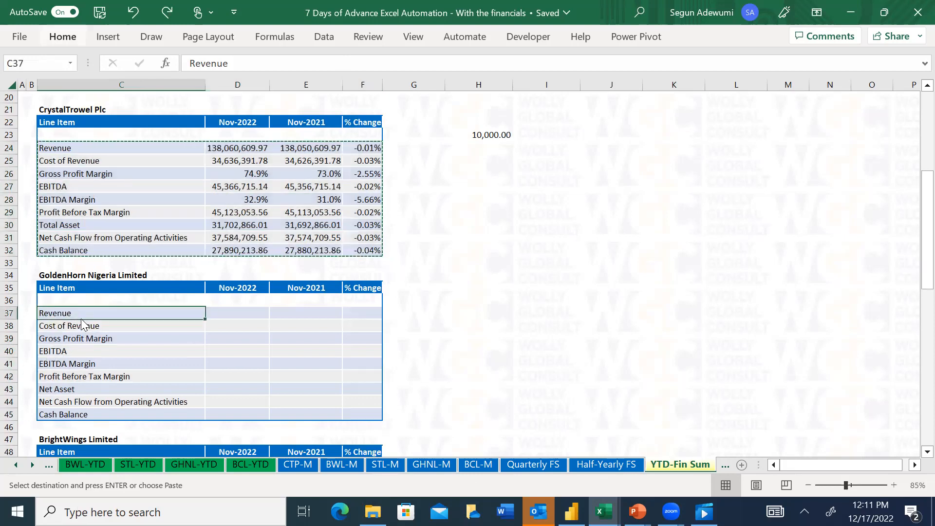
key(Return)
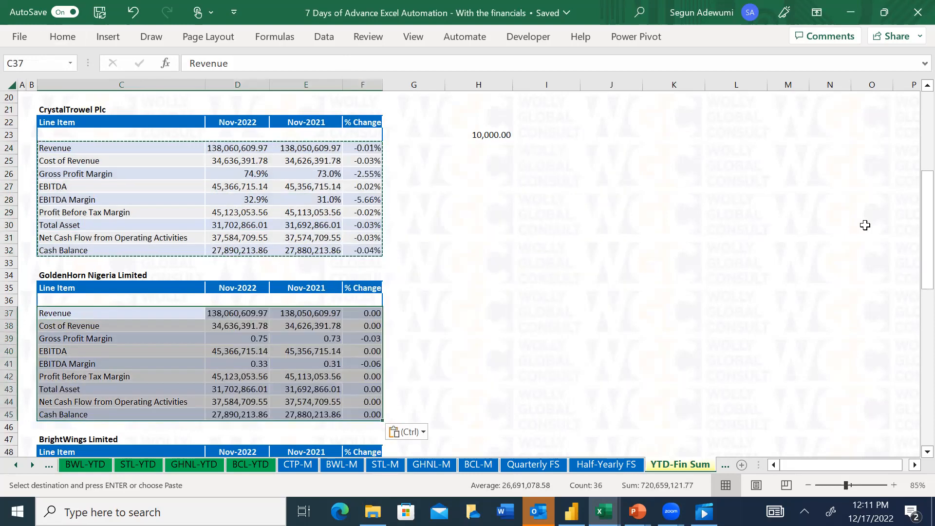
Paste the copied CrystalTrowel Plc block as values into BrightWings Limited's table, starting at C50
scroll(914, 256, down, 9)
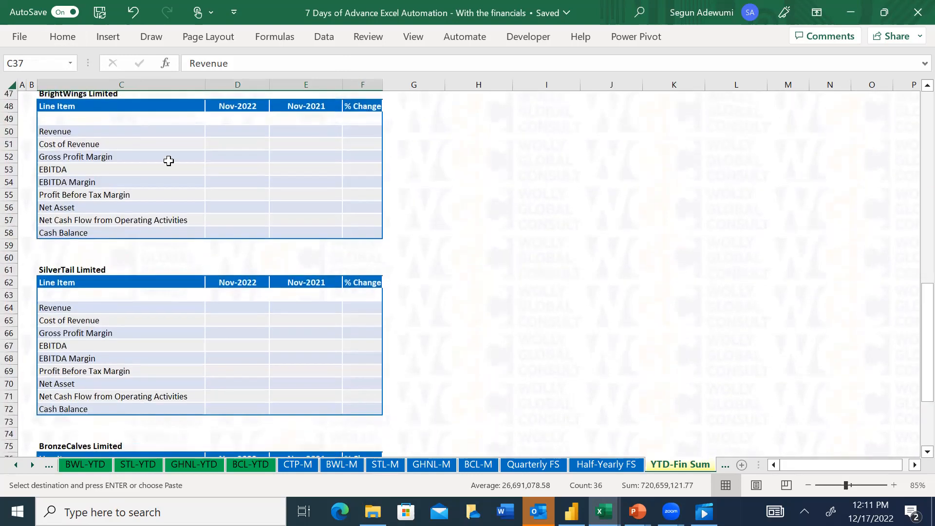
click(125, 128)
key(alt+e)
key(s)
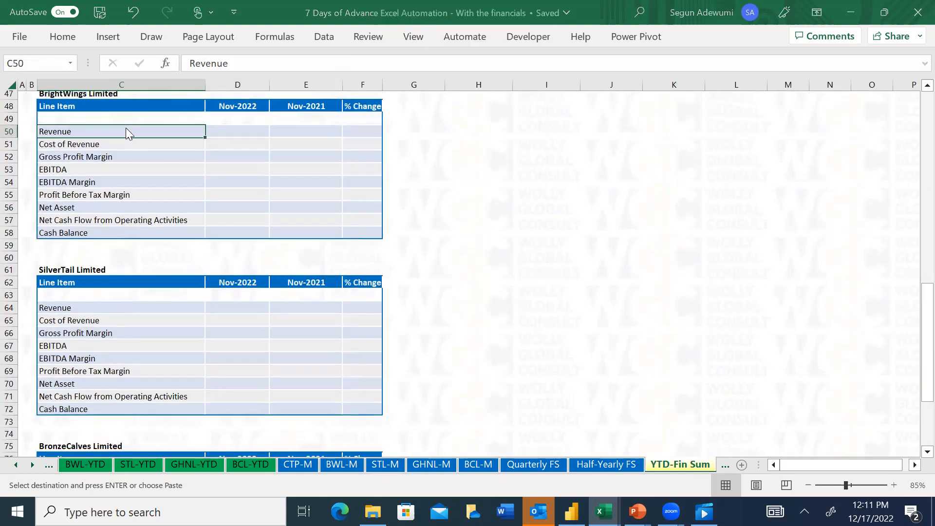
key(v)
key(Return)
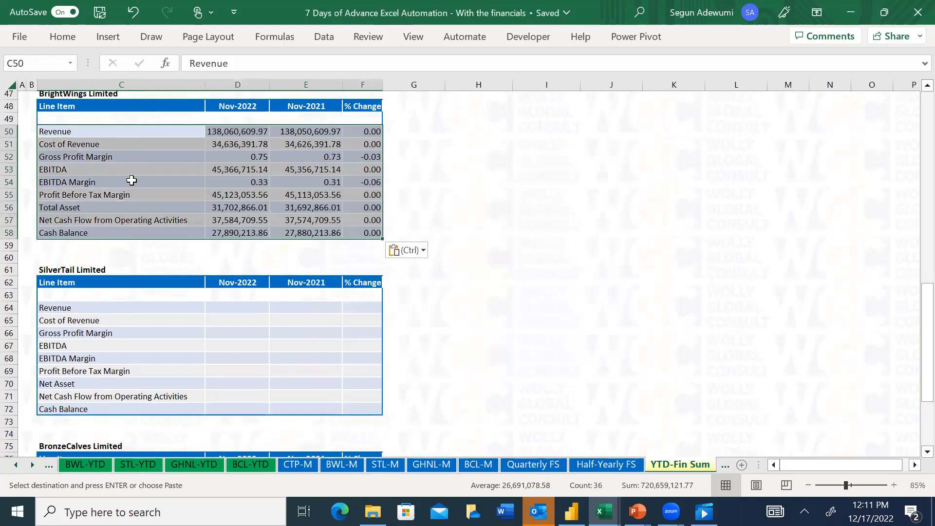
Paste the copied CrystalTrowel Plc block as values into SilverTail Limited's table, starting at C64
click(83, 308)
key(alt+e)
key(s)
key(v)
key(Return)
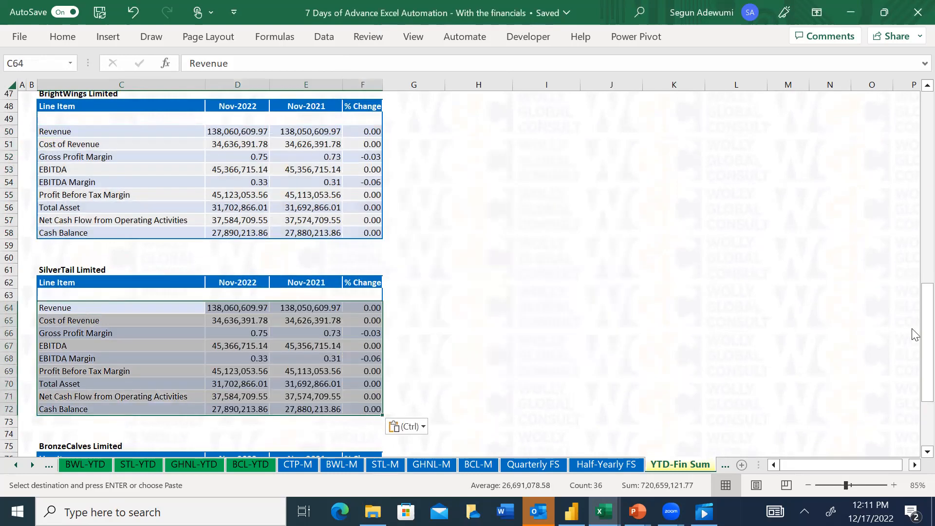
Paste the copied CrystalTrowel Plc block as values into BronzeCalves Limited's table, starting at C78
scroll(914, 333, down, 4)
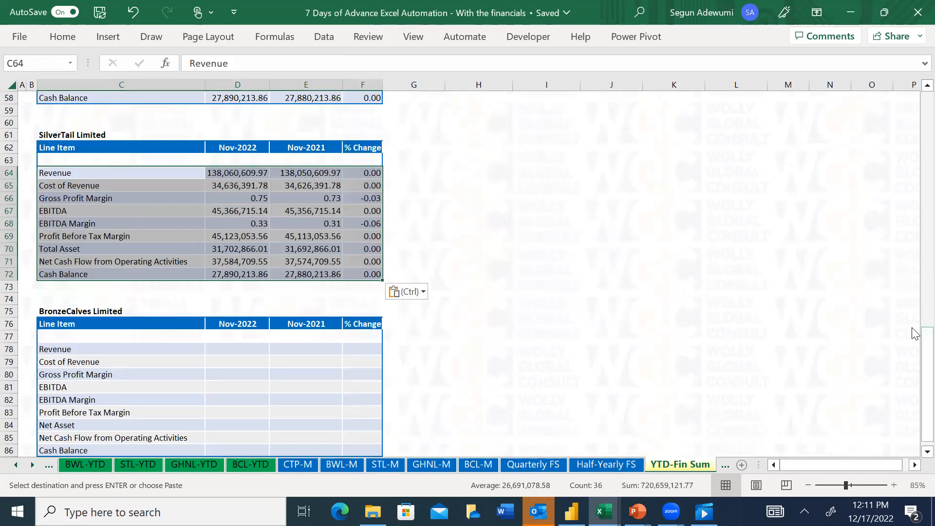
click(95, 352)
key(alt+e)
key(s)
key(v)
key(Return)
Sum the five companies' Nov-2022 Revenue in CrystalTrowel Group's cell D10 with =D24+D37+D50+D64+D78
key(Up)
key(Up)
key(Up)
key(Up)
key(Up)
key(Up)
key(Up)
key(Up)
key(Up)
key(Up)
key(Up)
key(Up)
key(Up)
key(Up)
key(Up)
key(Up)
key(Up)
key(Up)
key(Up)
key(Up)
key(Up)
key(Up)
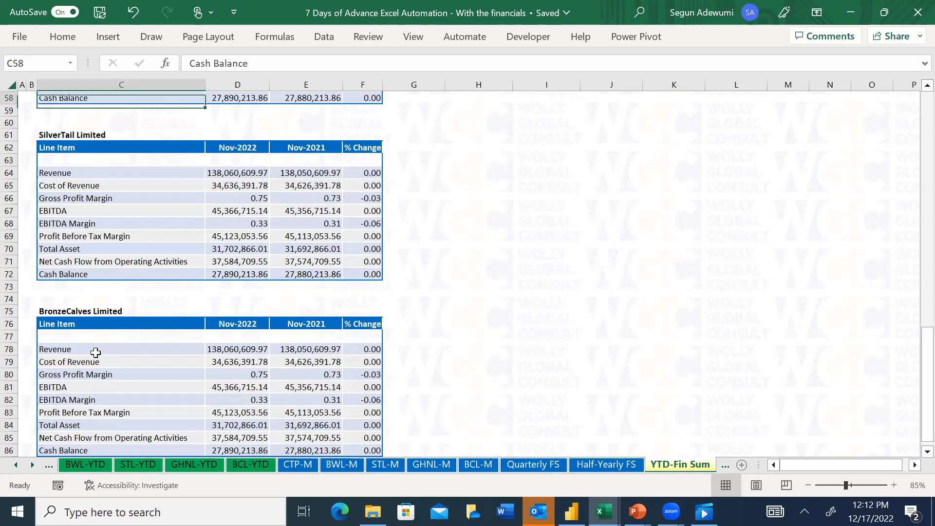
key(Up)
key(Up)
key(Up)
key(Up)
key(Up)
key(Up)
key(Up)
key(Up)
key(Up)
key(Up)
key(Up)
key(Up)
key(Up)
key(Up)
key(Up)
key(Up)
key(Up)
key(Up)
key(Up)
key(Up)
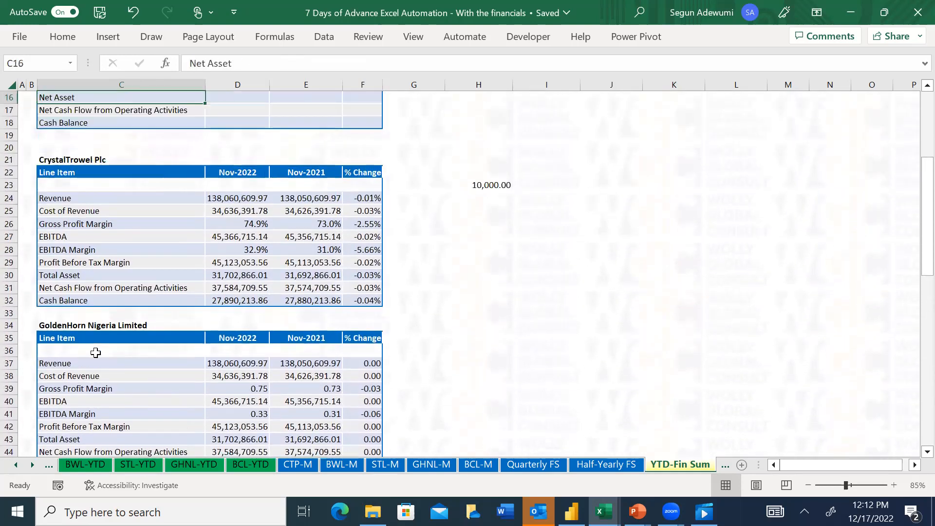
key(Up)
key(Up)
key(Up)
key(Up)
key(Up)
key(Down)
key(Down)
key(Down)
key(Right)
text(=)
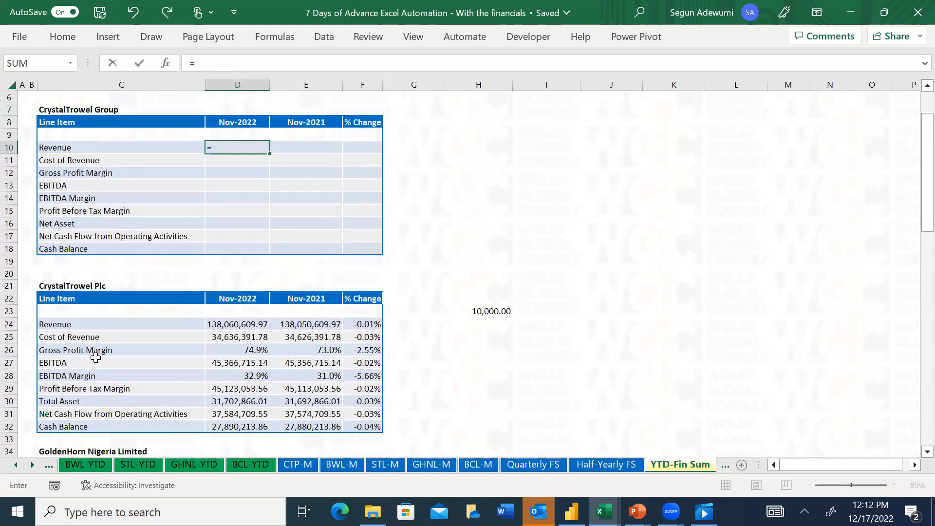
click(238, 325)
text(+)
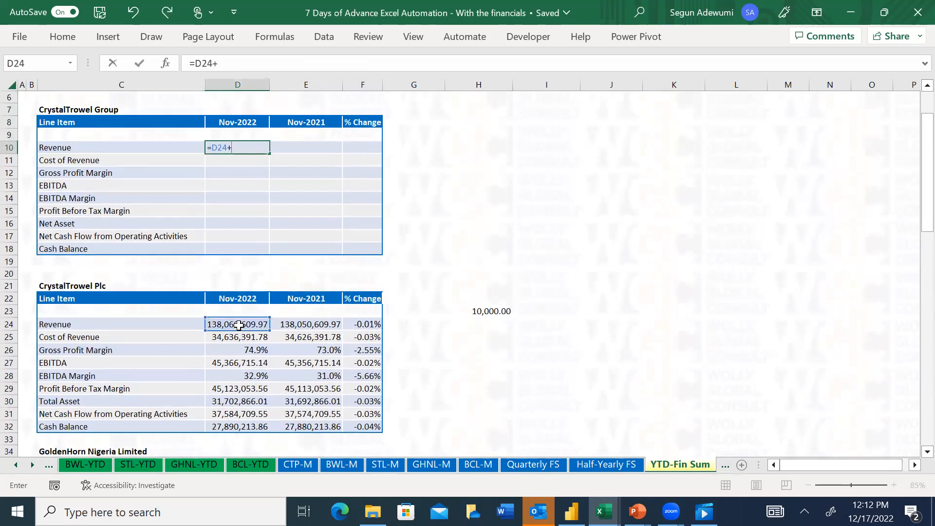
drag(915, 127, 913, 227)
click(223, 276)
text(+)
click(238, 438)
text(+)
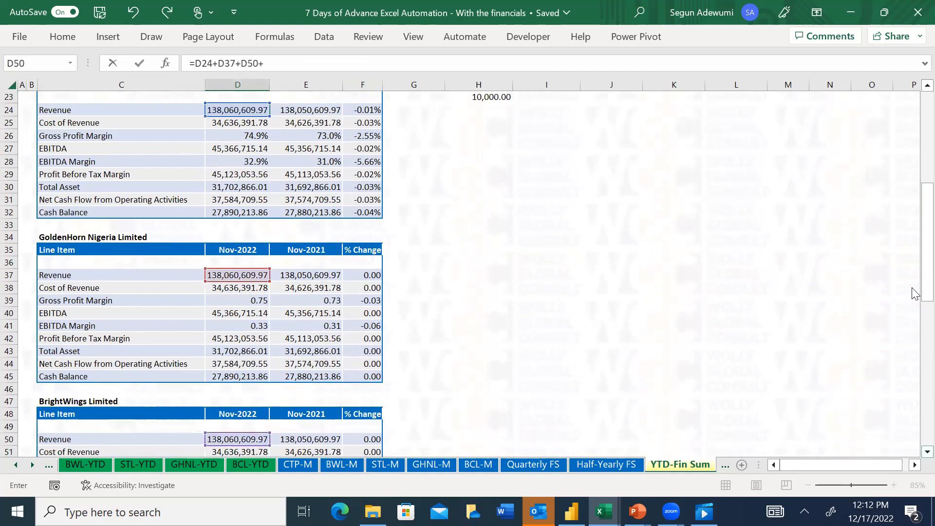
drag(915, 265, 915, 353)
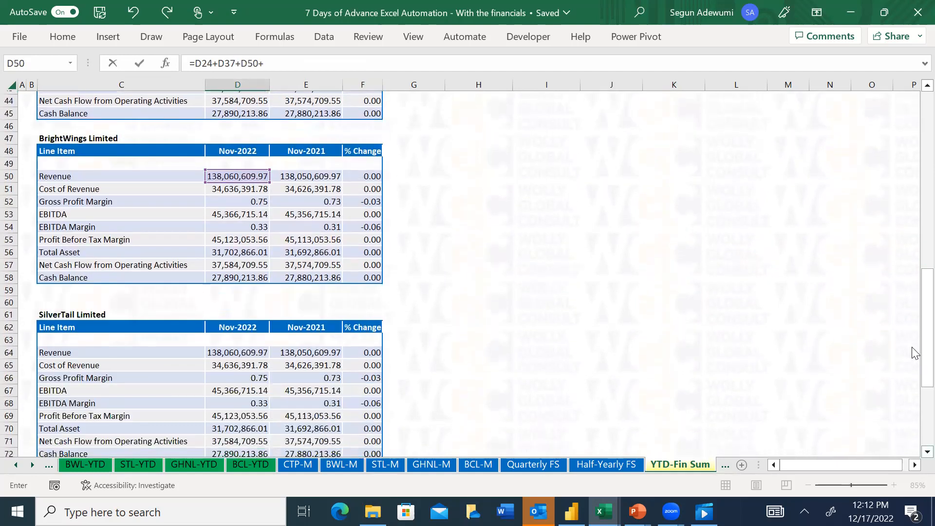
click(248, 352)
text(+)
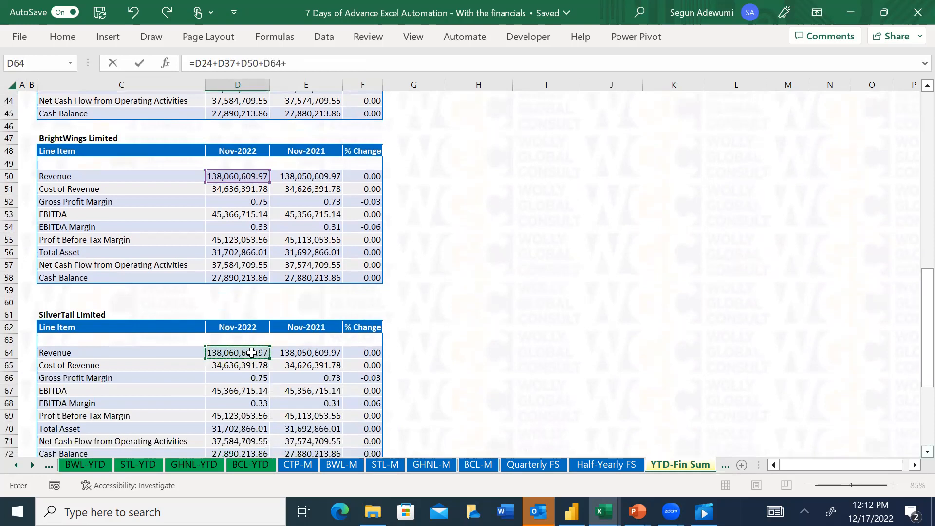
drag(914, 324, 914, 354)
click(237, 365)
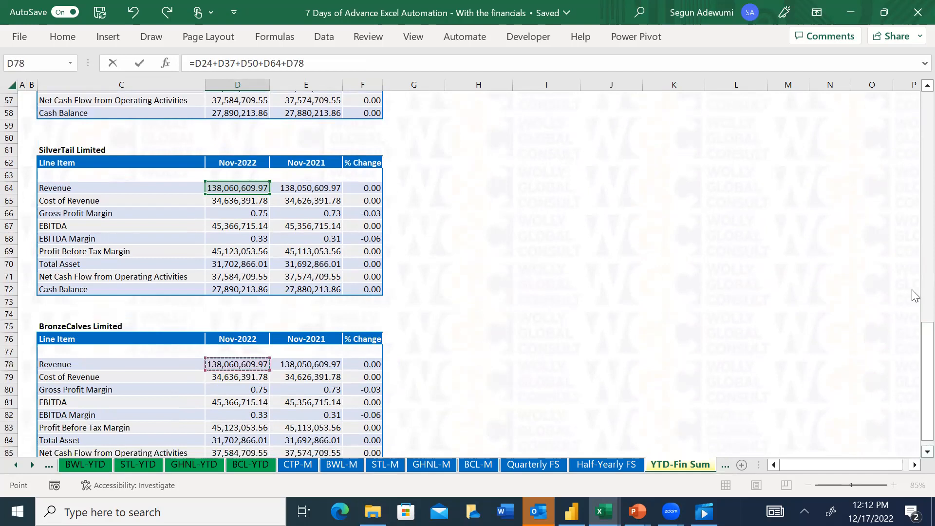
key(Return)
Copy the Group's Nov-2022 Revenue formula from D10 into the Nov-2021 cell E10 as formulas only
key(Up)
key(Up)
key(Up)
key(Up)
key(Down)
key(Down)
key(Down)
key(ctrl+c)
key(Right)
key(ctrl+alt+v)
key(f)
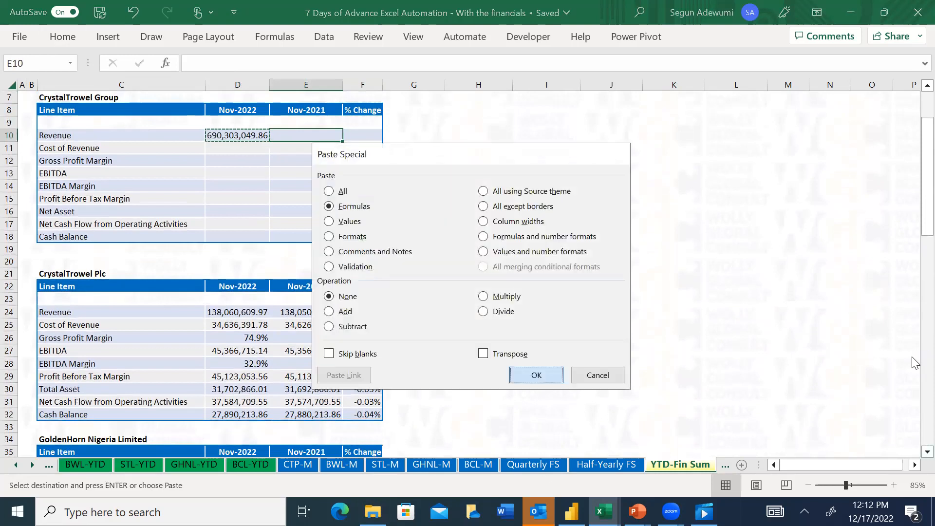
key(Return)
Copy the Group's Revenue formulas in D10:E10 to the Cost of Revenue row, D11:E11, as formulas only
key(Left)
key(shift+Right)
key(ctrl+c)
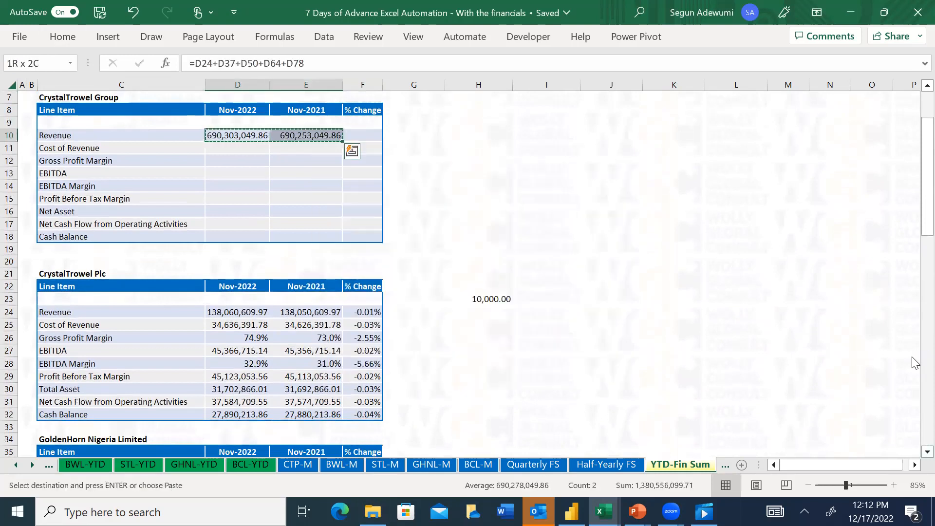
key(Down)
key(Down)
key(Up)
key(alt)
key(e)
key(s)
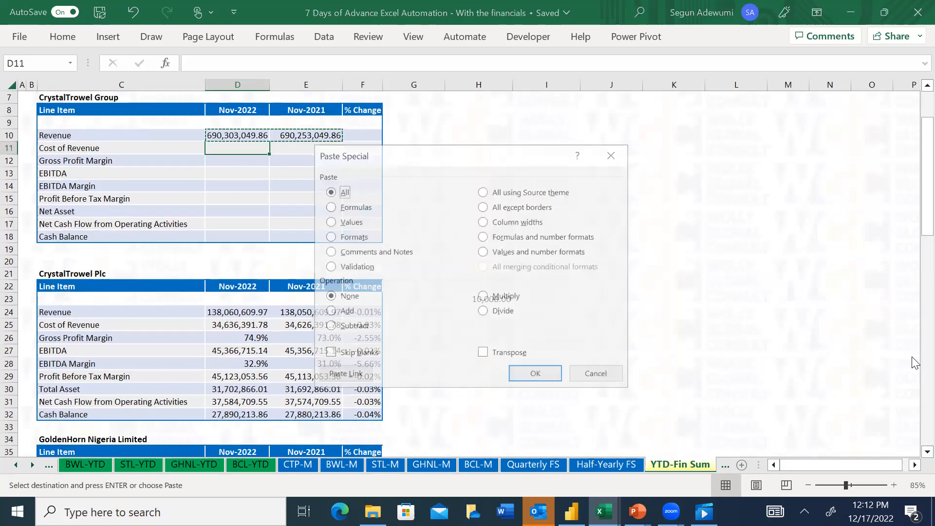
key(f)
key(Return)
Try pasting the Group's Revenue totals as values into the EBITDA row, D13:E13
key(Down)
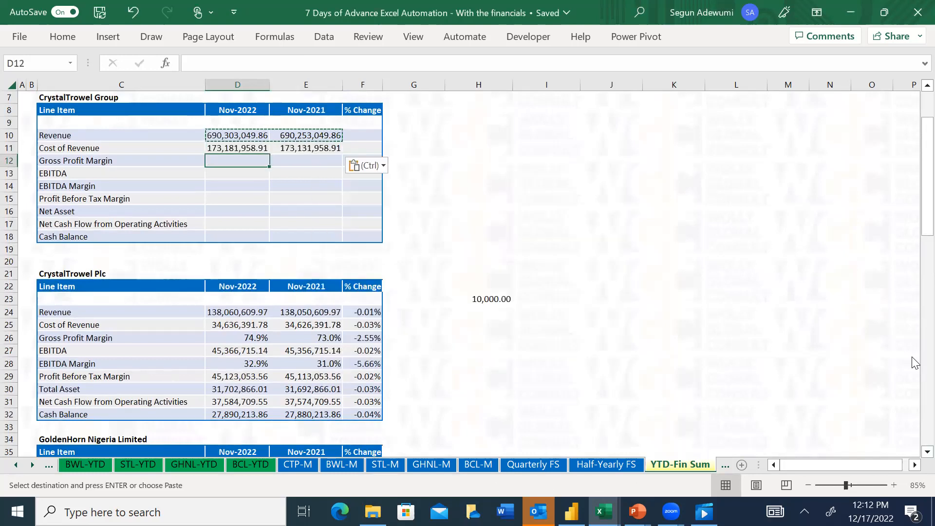
key(Down)
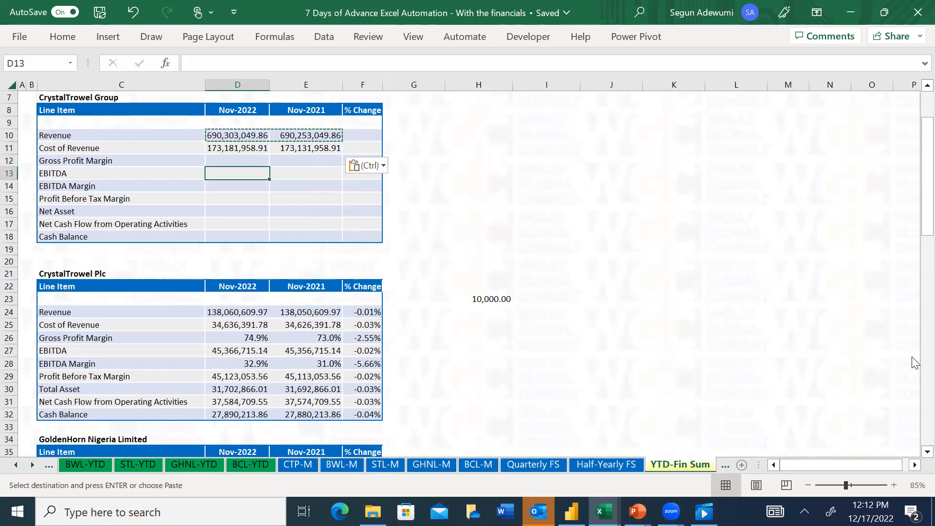
key(alt+e)
key(s)
key(v)
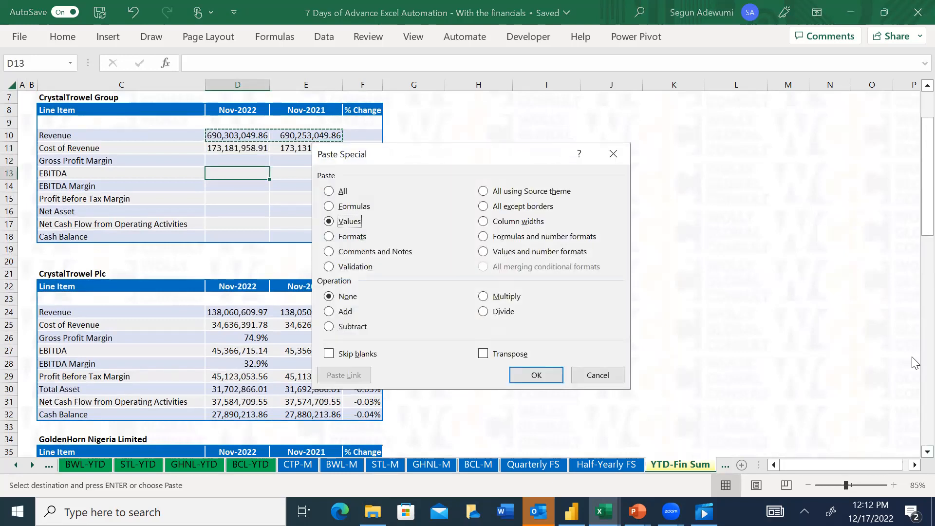
key(Return)
Copy the Group's Cost of Revenue formulas in D11:E11 to the EBITDA row, D13:E13, as formulas only
key(Down)
key(Up)
key(Up)
key(Up)
key(ctrl+c)
key(Down)
key(Down)
key(ctrl+alt+v)
key(Return)
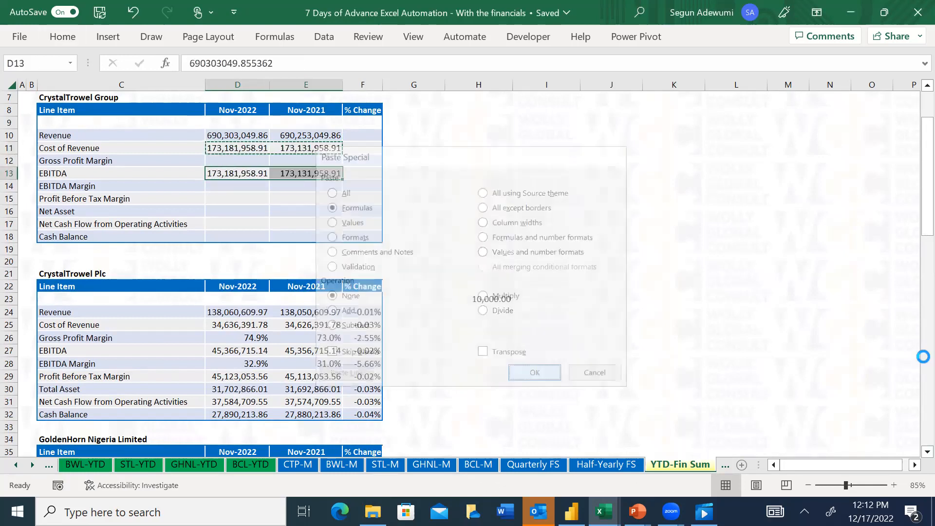
Paste the copied sum formulas into the Group's Net Asset row, D16:E16, as formulas only
key(Down)
key(Down)
key(Down)
key(Up)
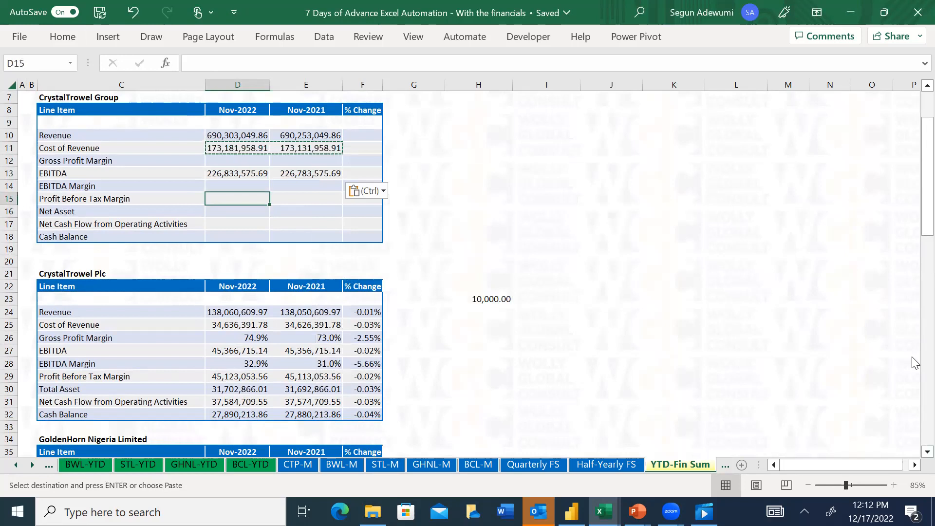
key(Up)
key(Down)
key(Up)
key(Down)
Paste the copied sum formulas into the Group's Cash Balance row, D18:E18, as formulas only
key(Down)
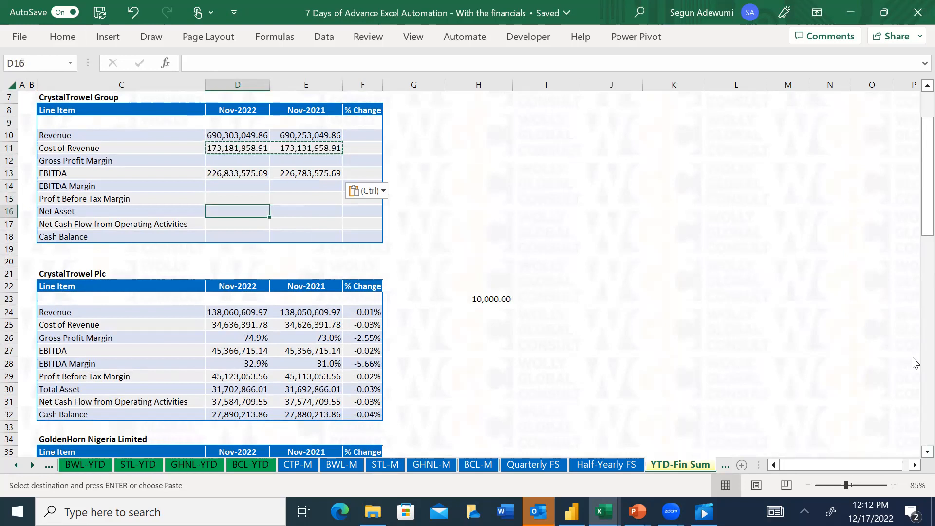
key(ctrl+alt+v)
key(f)
key(Return)
key(Down)
key(Down)
key(Up)
key(Down)
key(ctrl+alt+v)
key(f)
key(Return)
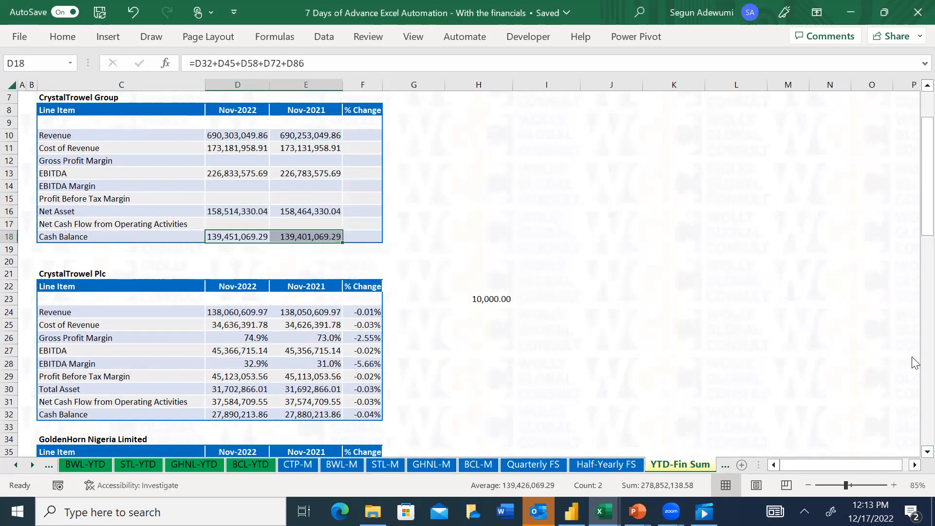
Link the Group's Nov-2022 Gross Profit Margin in D12 to the Group margin in cell L12 of the Consolidated YTD - FS sheet
key(Up)
key(Up)
key(Up)
key(Up)
key(Up)
key(Up)
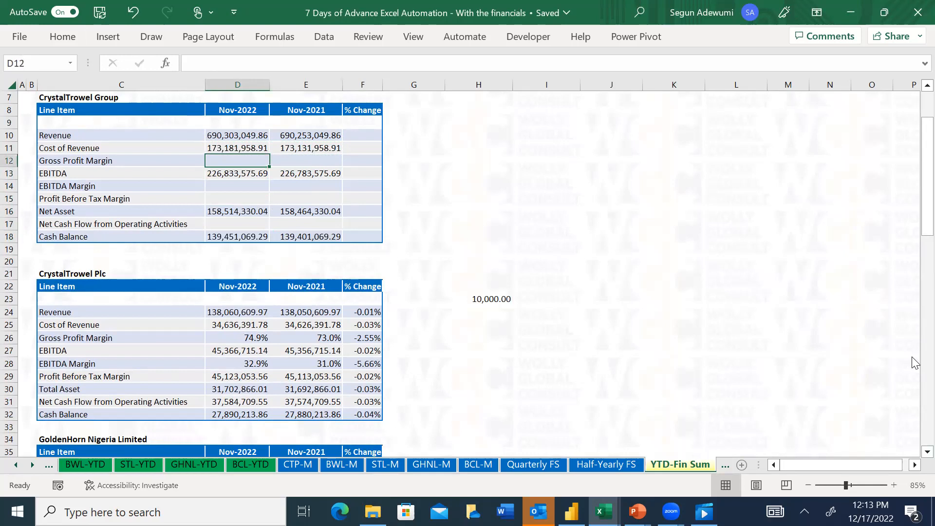
text(=)
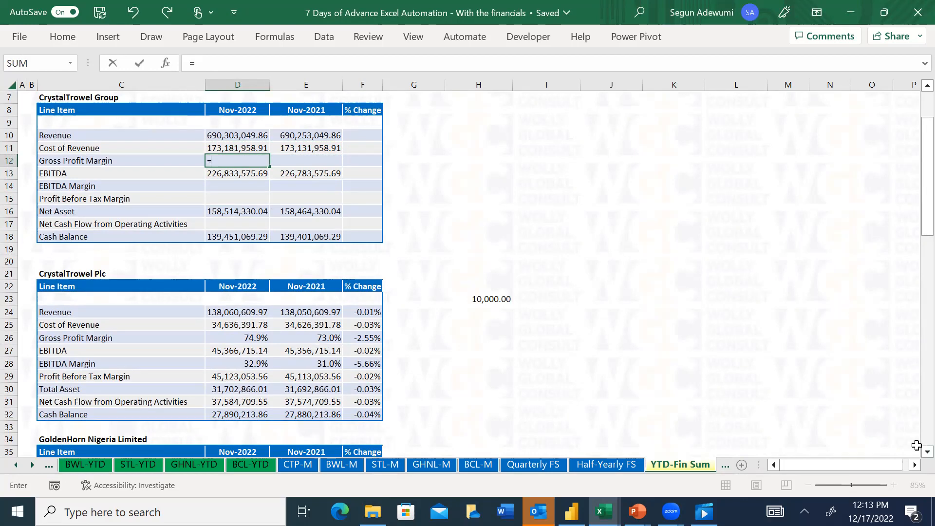
click(13, 470)
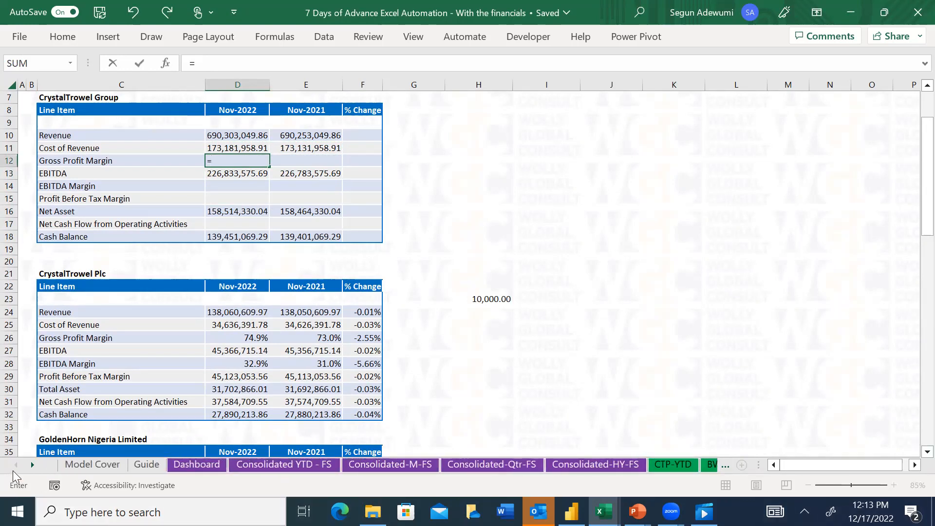
click(272, 466)
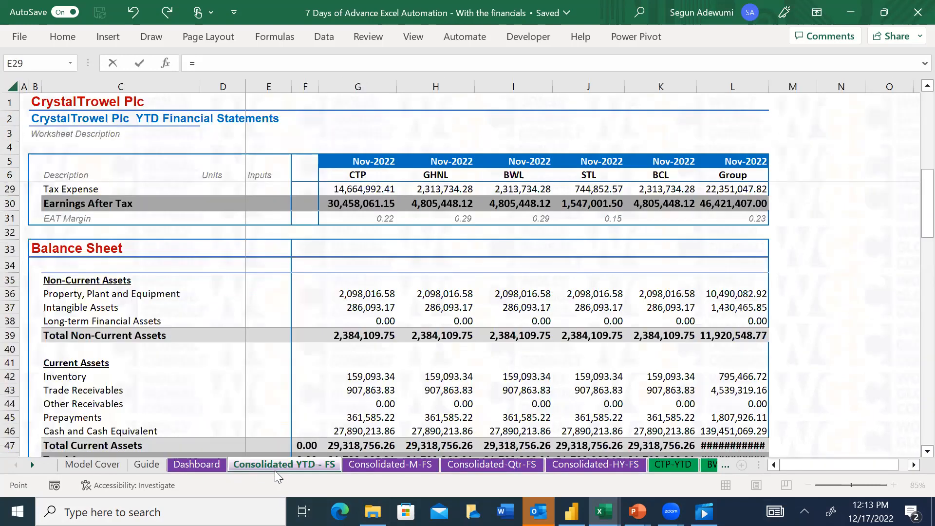
click(370, 222)
key(Up)
key(Up)
key(Up)
key(Up)
key(Up)
key(Up)
key(Up)
key(Up)
key(Up)
key(Up)
key(Up)
key(Up)
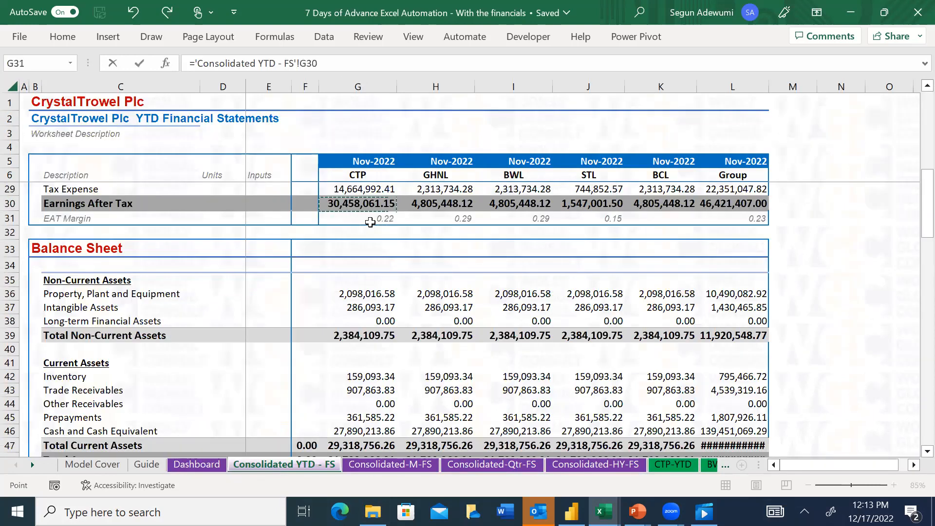
key(Up)
key(Up)
key(Up)
key(Up)
key(Up)
key(Up)
key(Up)
key(Up)
key(Up)
key(Up)
key(Up)
key(Up)
key(Up)
key(Up)
key(Up)
key(Down)
key(Down)
key(Down)
key(Down)
key(Down)
key(Down)
key(Down)
key(Down)
key(Right)
key(Right)
key(Right)
key(Right)
key(Right)
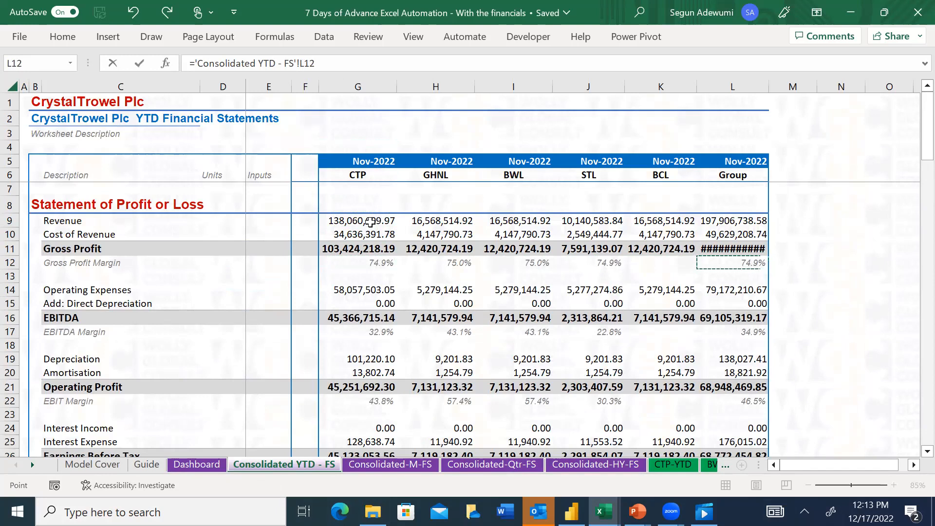
key(Return)
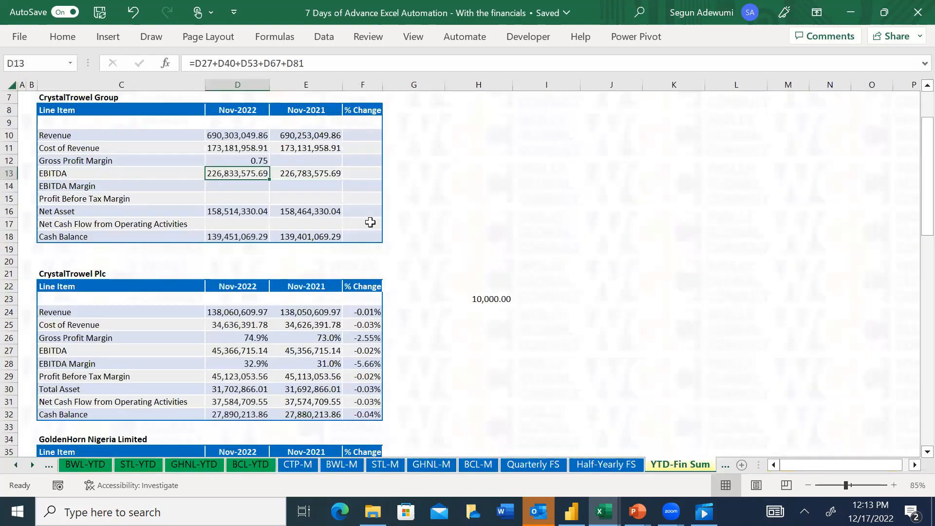
Link the Group's Nov-2022 EBITDA Margin in D14 to the Group margin in cell L17 of the Consolidated YTD - FS sheet
key(Right)
key(Left)
key(Right)
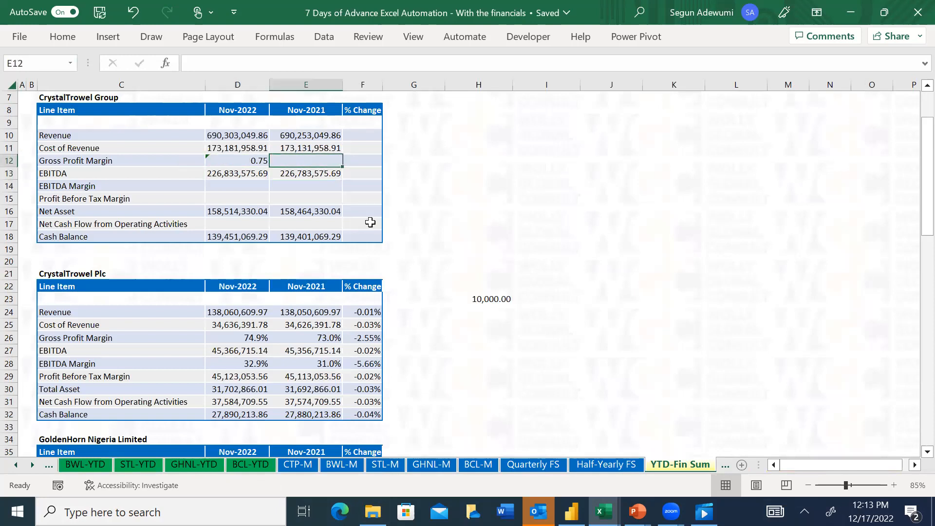
key(Down)
key(Down)
key(Left)
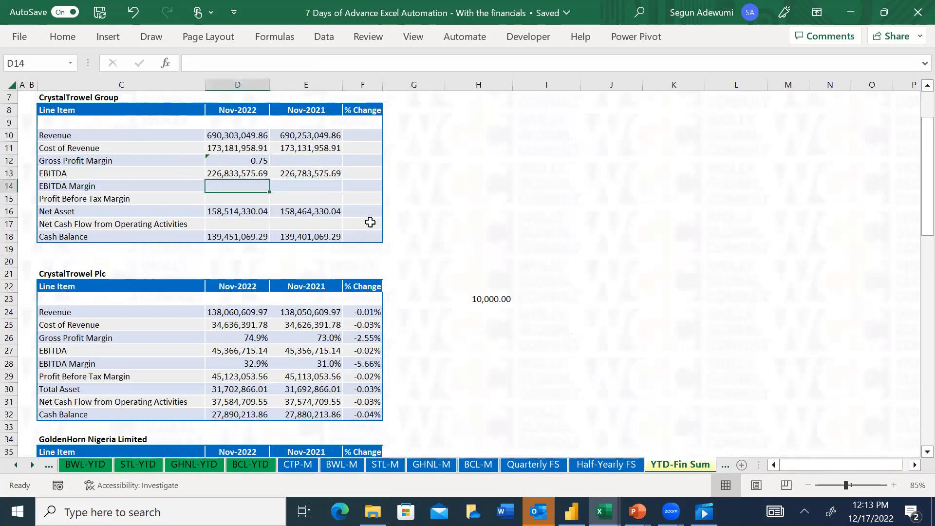
key(Up)
key(Down)
text(=)
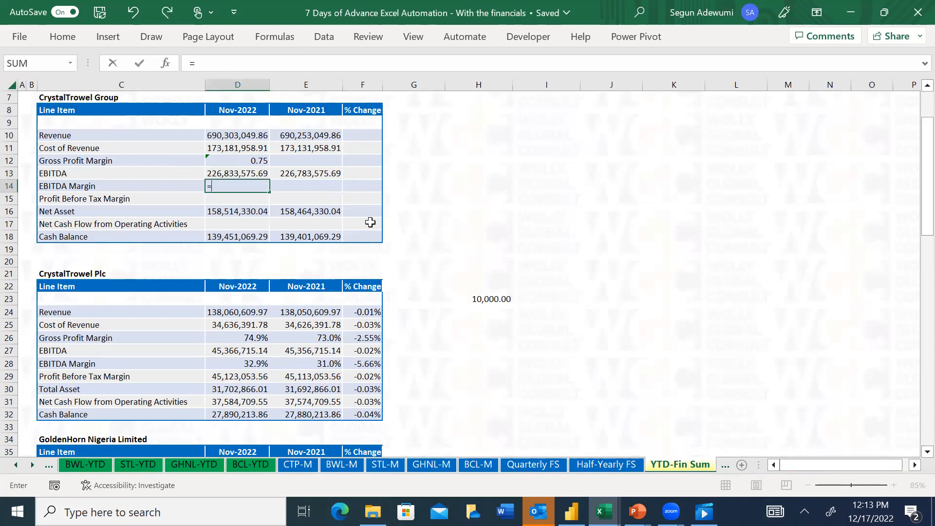
click(16, 465)
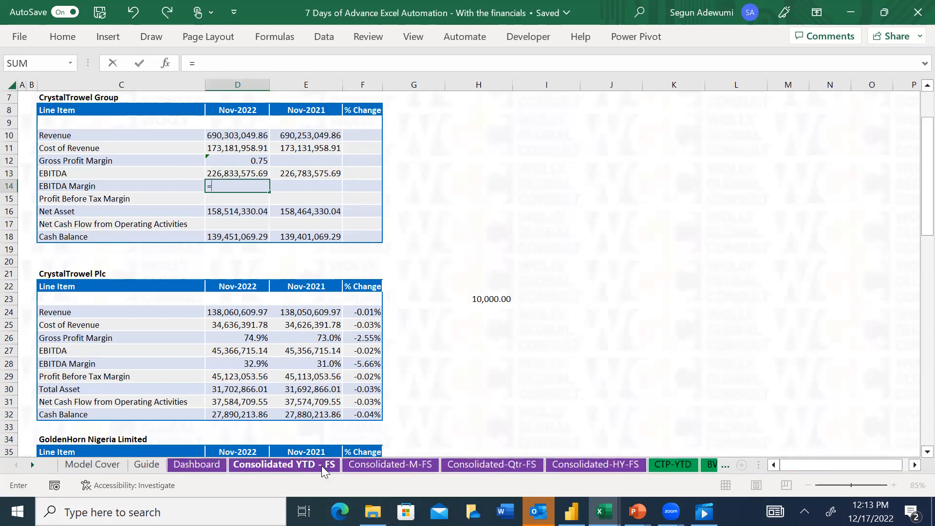
click(322, 466)
click(758, 328)
key(Return)
Link the Group's Nov-2022 Profit Before Tax Margin in D15 to the Group EBT Margin in cell L27 of the Consolidated YTD - FS sheet
key(Down)
key(Up)
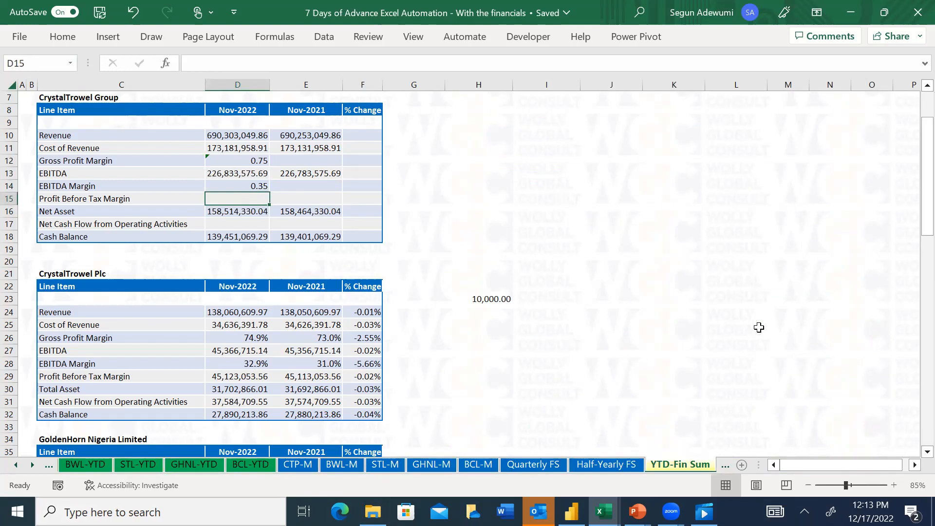
text(=)
click(15, 467)
click(14, 466)
click(15, 466)
click(14, 466)
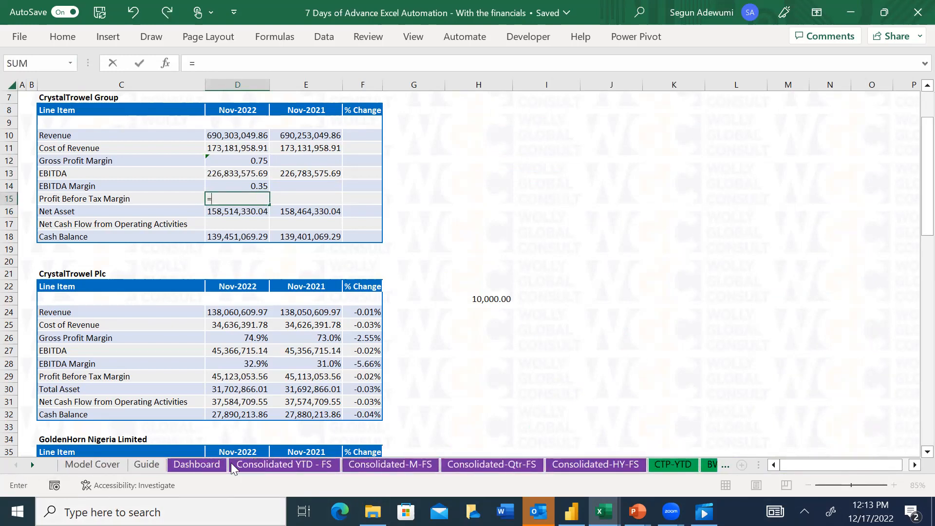
click(293, 467)
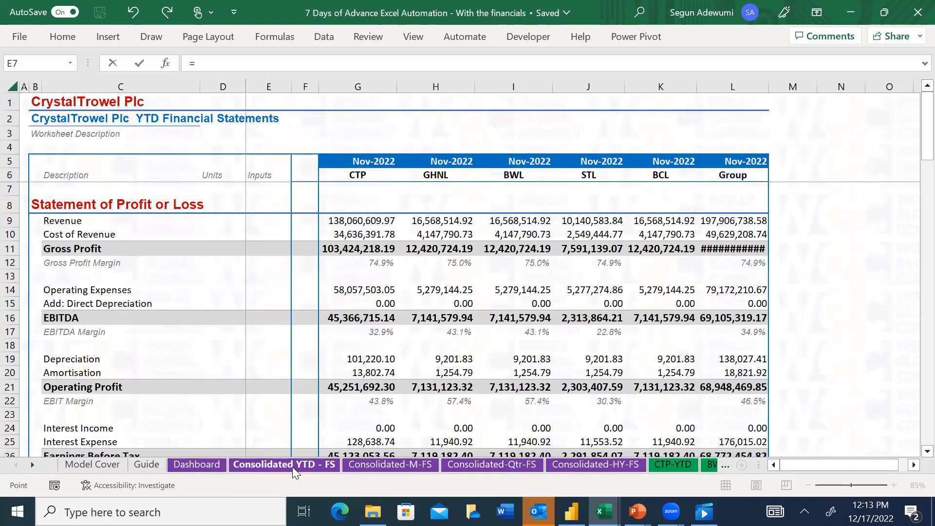
click(745, 424)
key(Down)
key(Down)
key(Down)
key(Down)
key(Down)
key(Down)
key(Down)
key(Down)
key(Down)
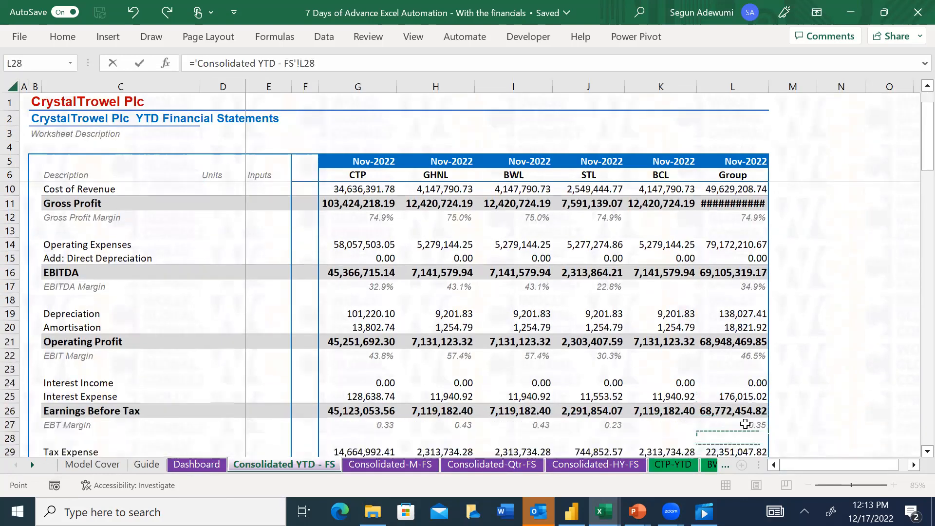
key(Up)
key(Up)
key(Up)
key(Up)
key(Up)
key(Up)
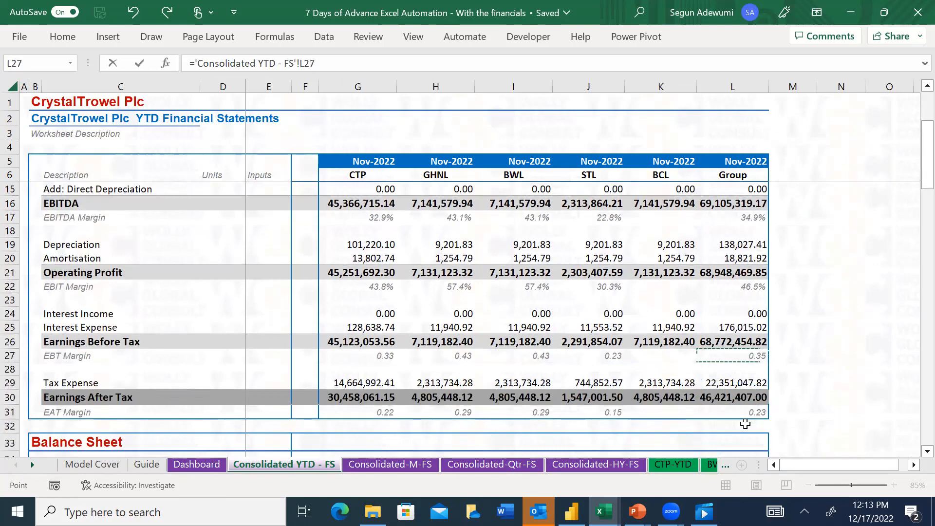
key(Return)
Apply the one-decimal percentage cell style to the Group's Nov-2022 Gross Profit Margin in D12
key(Up)
key(Up)
key(Up)
key(Up)
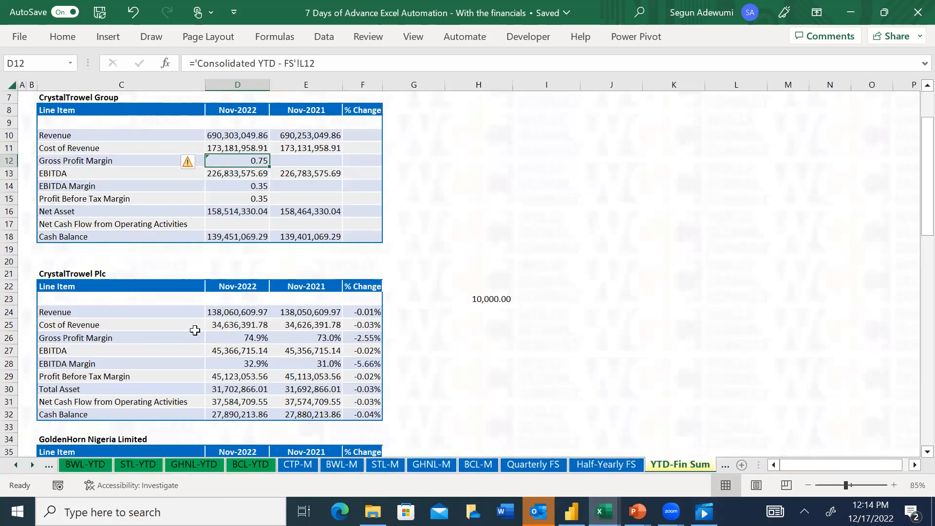
click(237, 340)
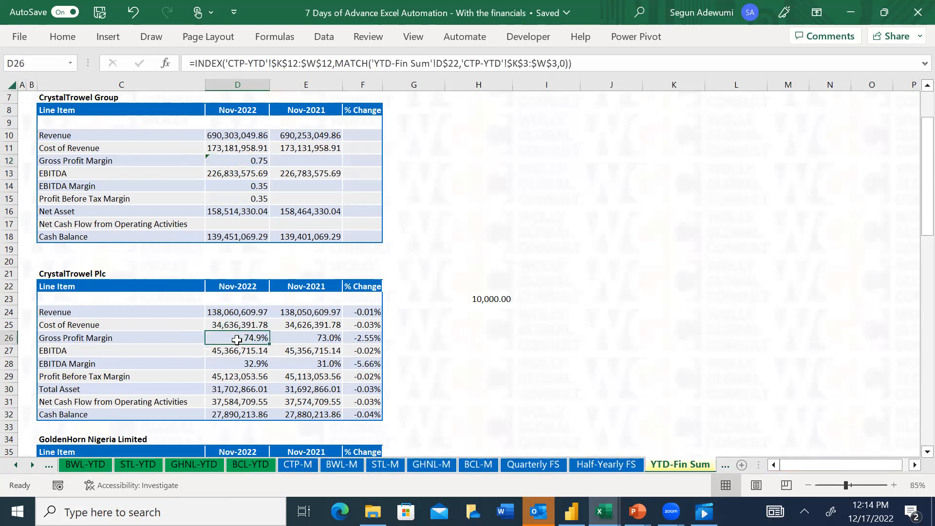
click(258, 159)
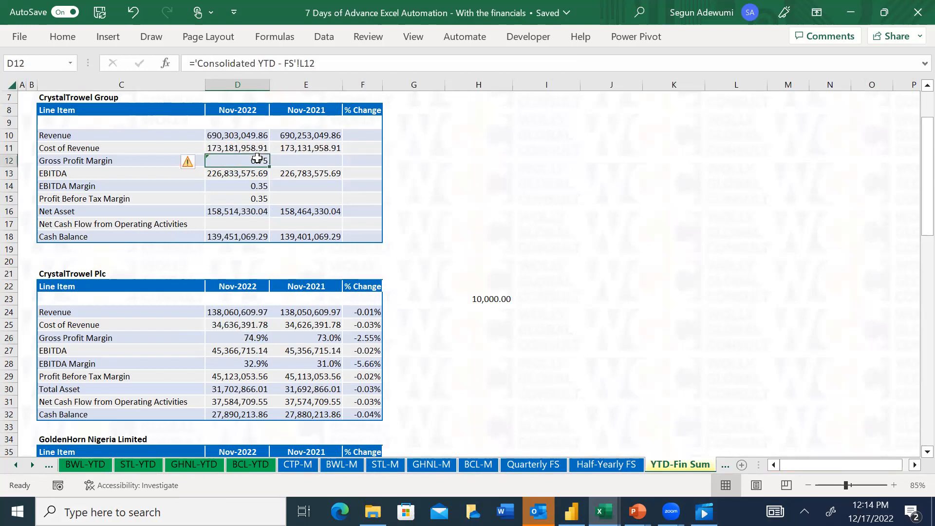
click(62, 36)
click(652, 83)
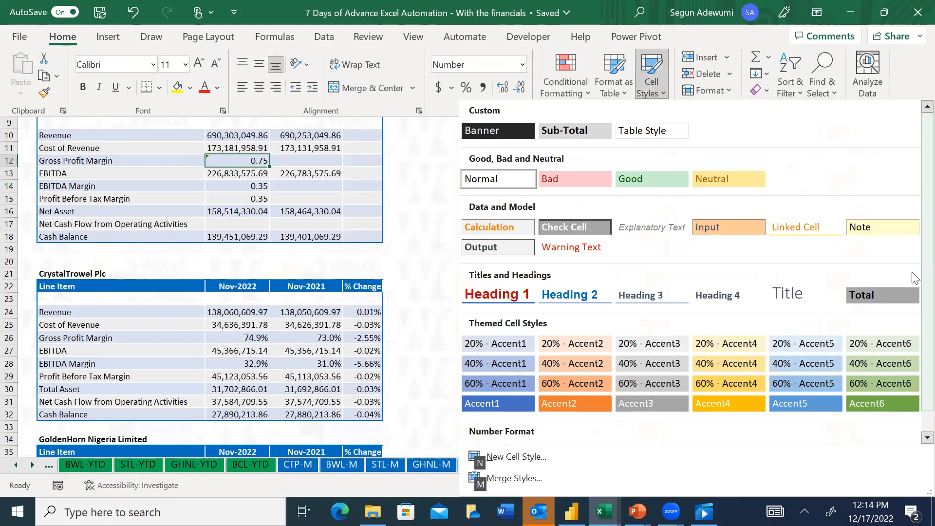
scroll(915, 277, down, 1)
click(823, 426)
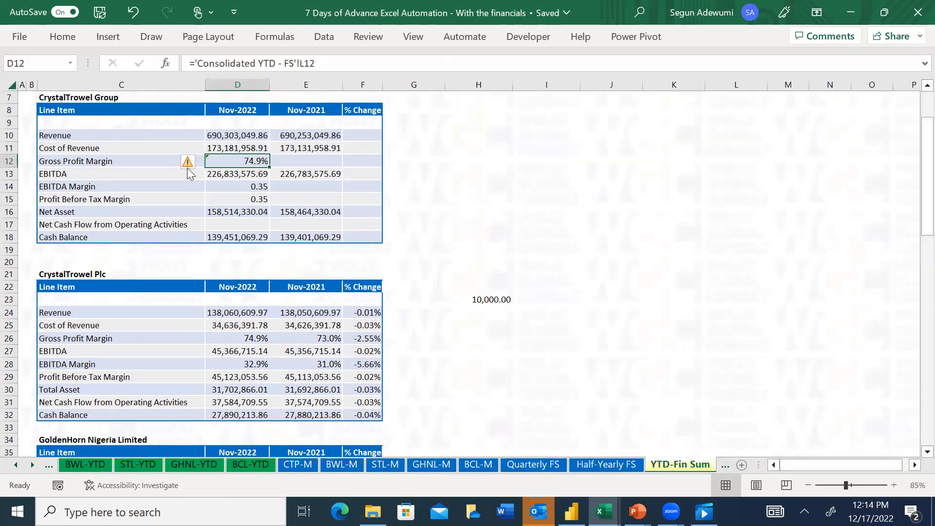
Apply the one-decimal percentage cell style to the Group's Nov-2022 EBITDA and Profit Before Tax margins in D14:D15
drag(225, 187, 229, 199)
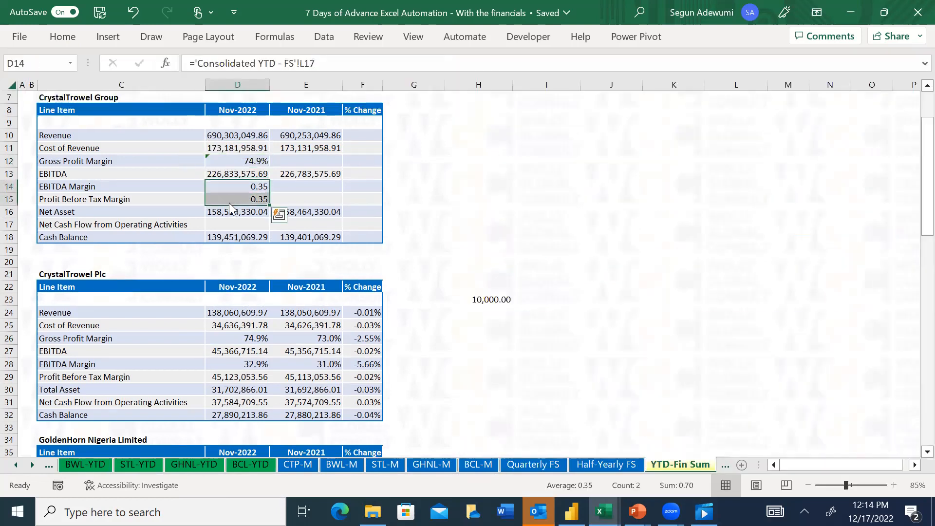
click(62, 37)
click(652, 83)
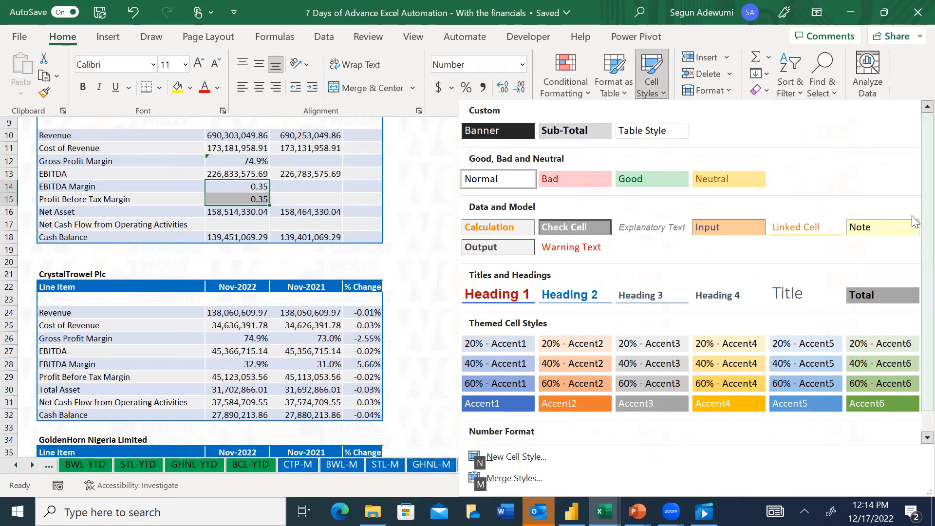
scroll(912, 376, down, 1)
click(782, 432)
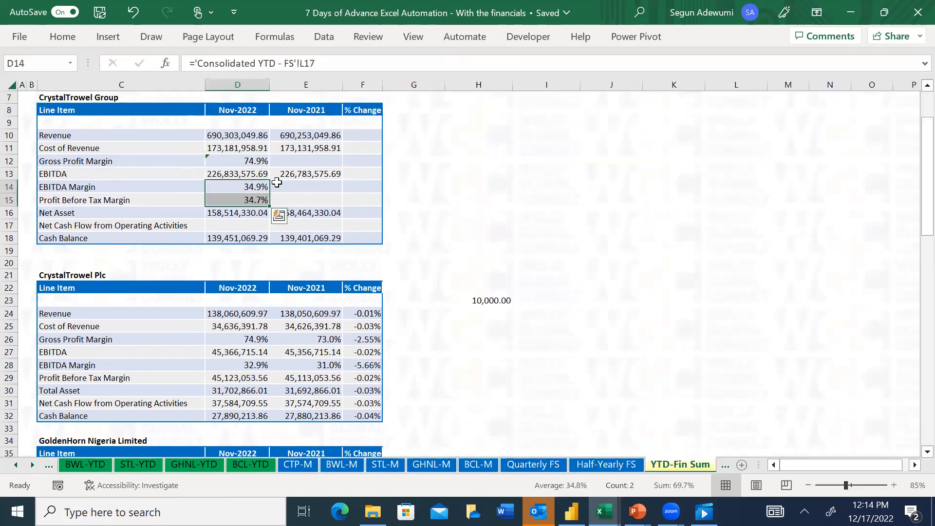
Copy the Group's Gross Profit Margin cell D12, with its percentage format, to the Nov-2021 cell E12
click(232, 149)
click(293, 160)
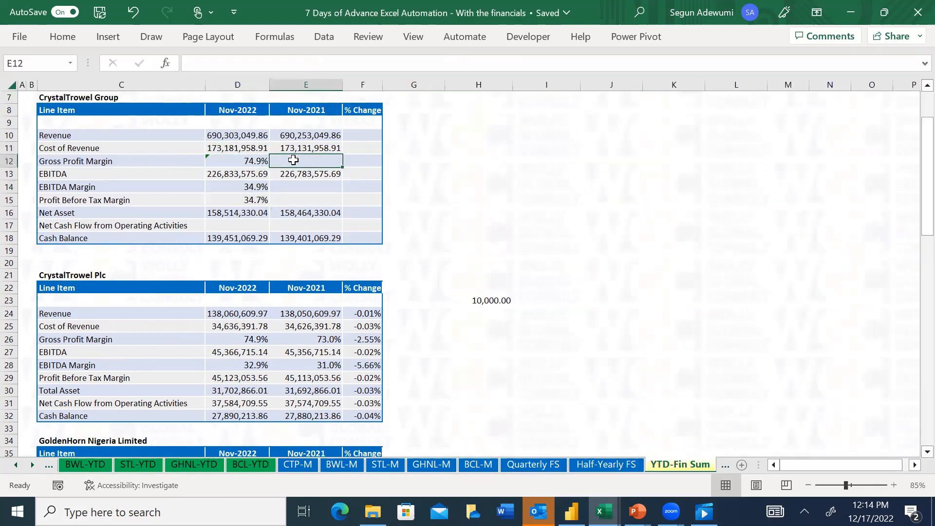
key(Left)
key(ctrl+c)
key(Right)
key(ctrl+v)
Copy the Group's EBITDA and Profit Before Tax margin cells D14:D15 to the Nov-2021 cells E14:E15
key(Down)
key(Down)
key(shift+Down)
key(ctrl)
key(Up)
key(Down)
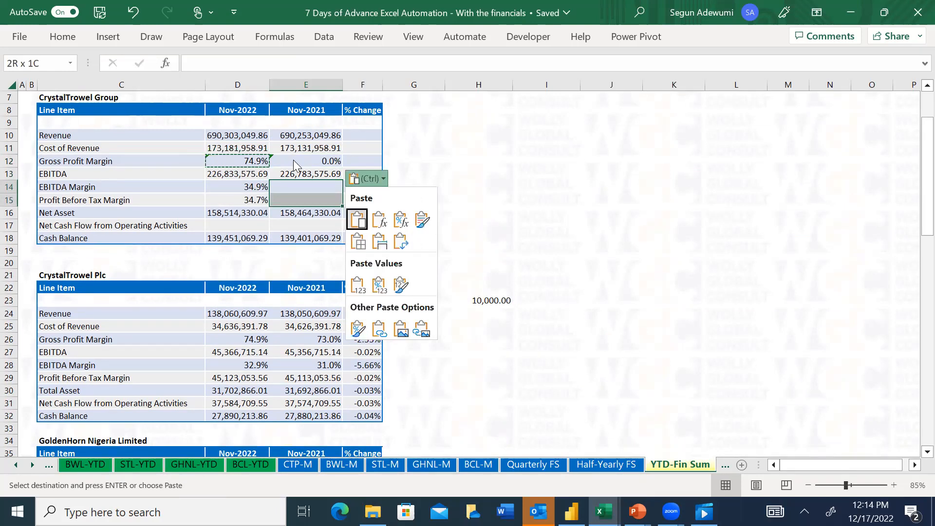
key(Escape)
key(Down)
key(Up)
key(Left)
key(shift+Down)
key(ctrl+c)
key(Right)
key(shift+Down)
key(ctrl+v)
key(Escape)
Enter the Group's Nov-2021 margins: 30% Gross Profit in E12, 23% EBITDA in E14 and 25% Profit Before Tax in E15
key(Up)
key(Up)
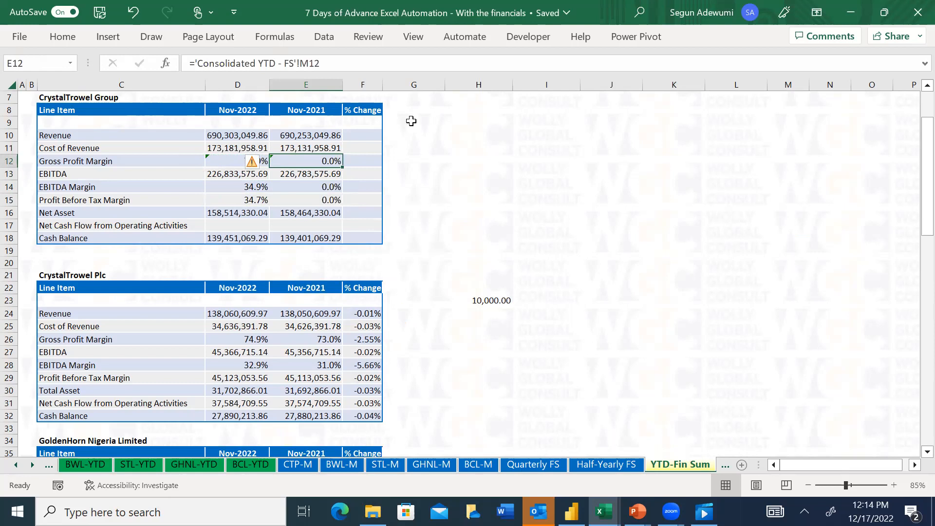
text(3)
key(Down)
key(Down)
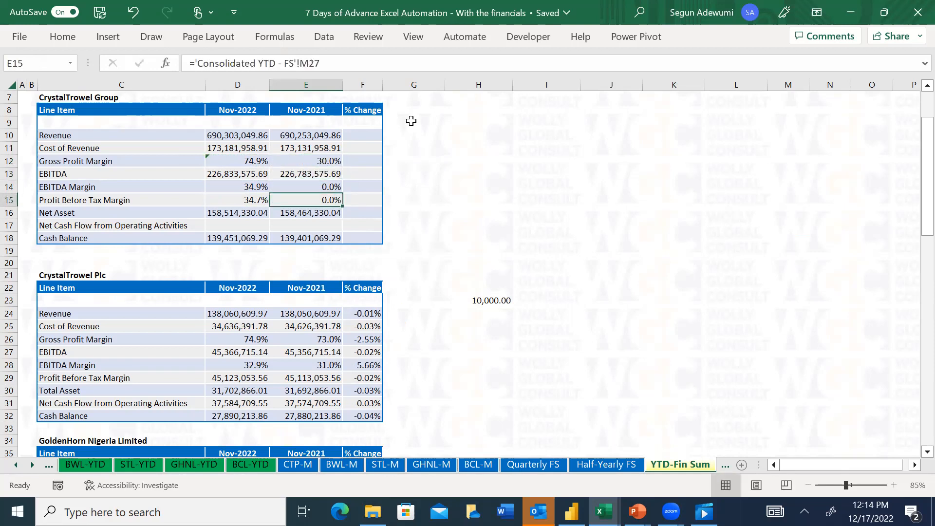
text(23)
key(Return)
text(25)
key(Return)
key(Up)
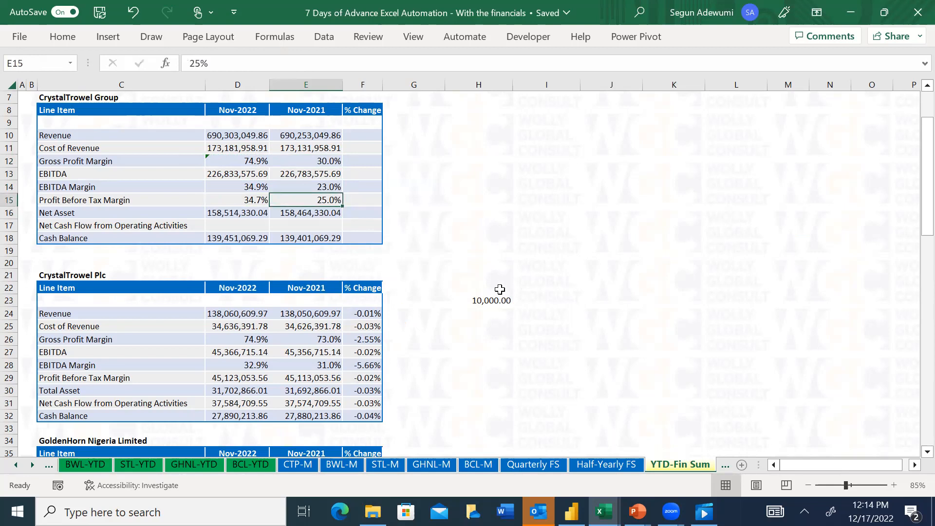
Copy the CrystalTrowel Plc % Change formulas in F24:F32 to the Group's % Change column, starting at F10
drag(370, 314, 377, 428)
key(ctrl+c)
click(355, 135)
key(ctrl+v)
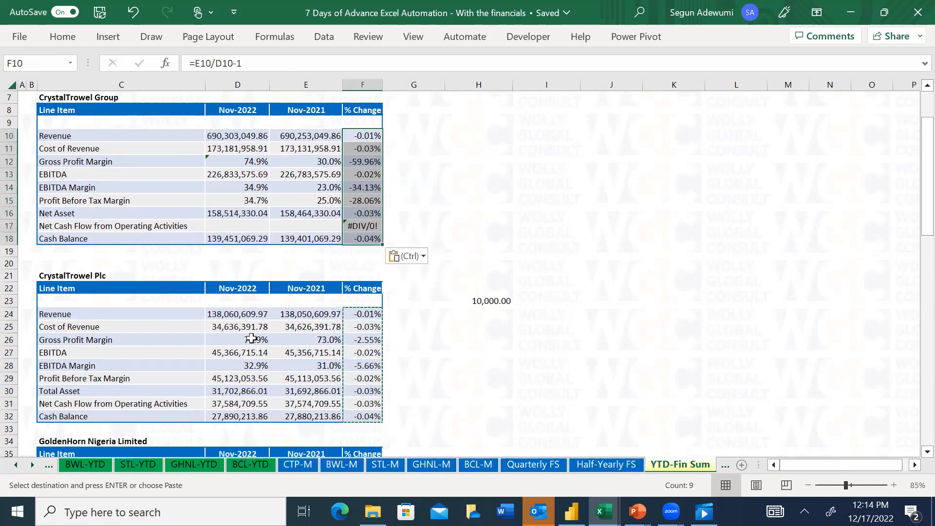
Copy the Group's Net Asset formulas in D16:E16 to the Net Cash Flow from Operating Activities row, D17:E17, as formulas only
click(228, 213)
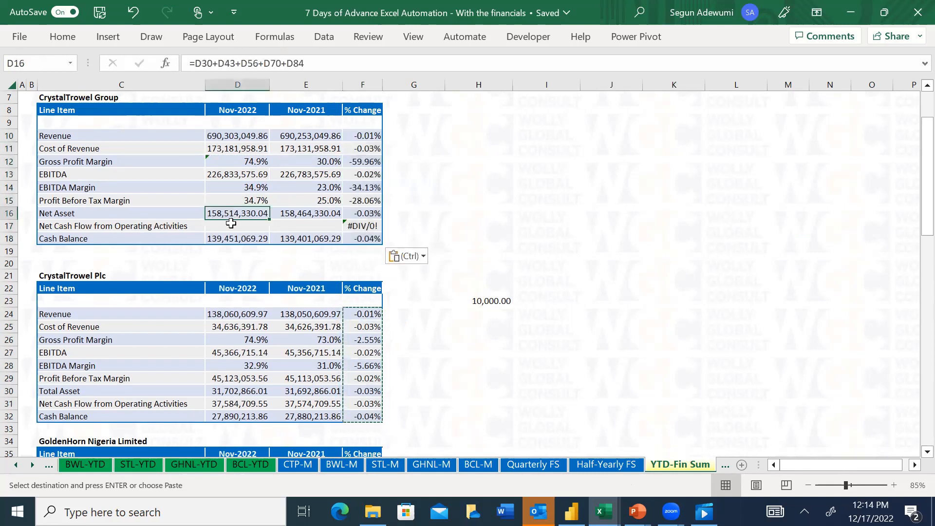
drag(229, 213, 305, 214)
key(ctrl+c)
click(232, 224)
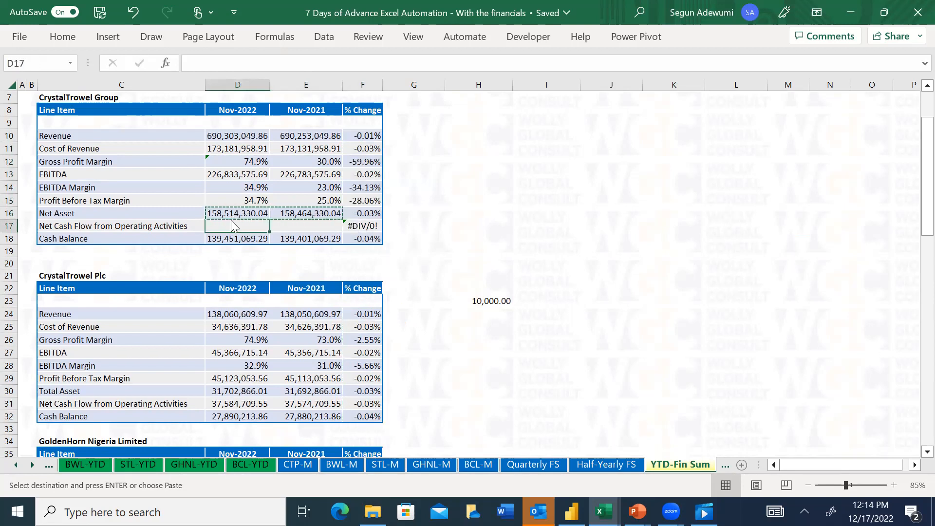
key(ctrl+alt+v)
key(f)
key(Return)
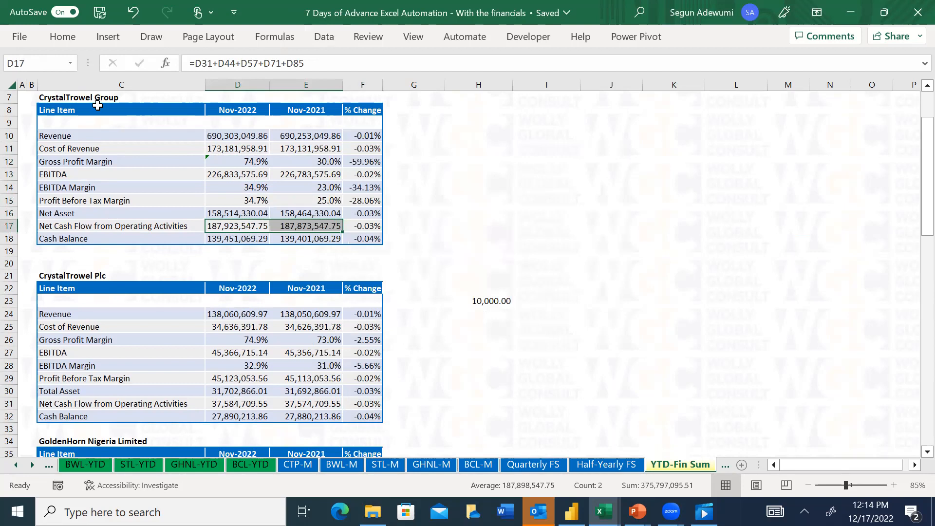
Switch to PowerPoint to view the Proposal for Advance Excel Automation and Financial Modelling Training, and minimize it again
click(637, 511)
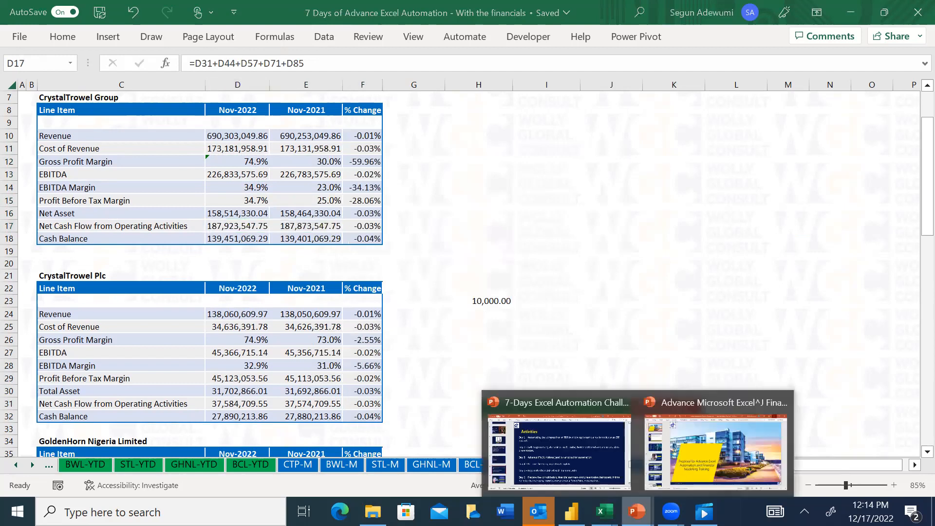
click(696, 448)
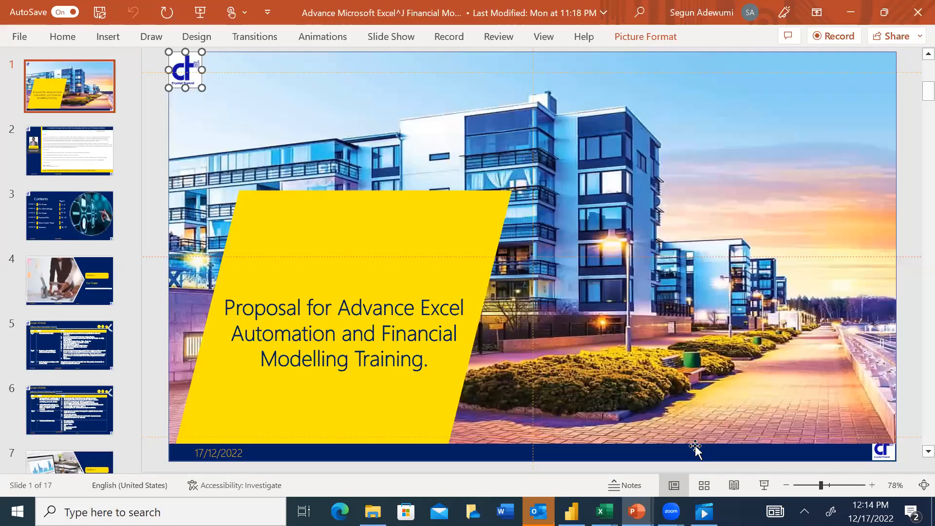
click(851, 13)
mouse_move(637, 511)
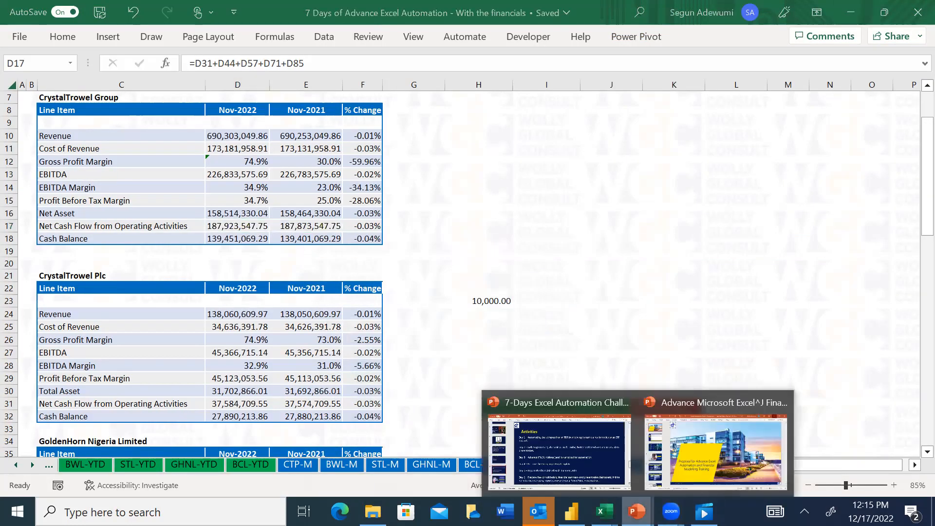
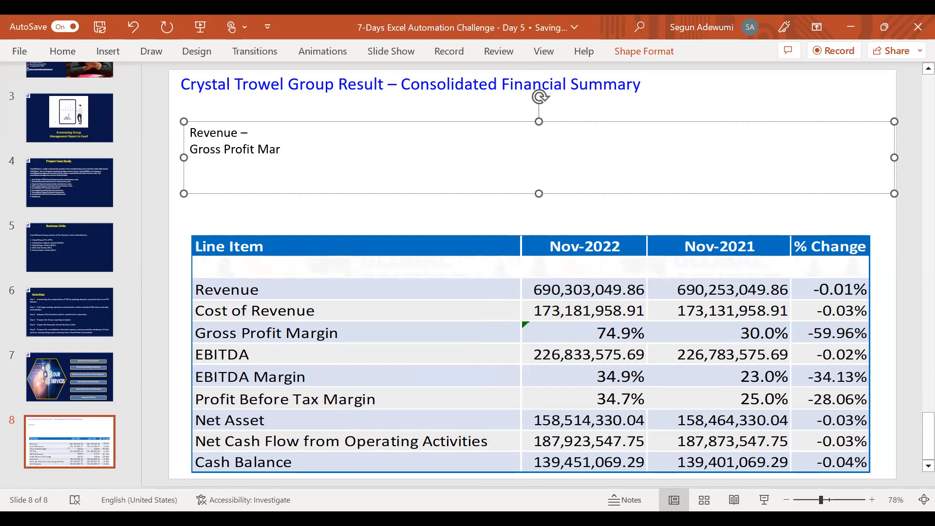
Finish the Gross Profit Margin line with a dash and add the lines "EBITDA Margin" and "EBT Margin" below it in the text box
text(-)
key(Return)
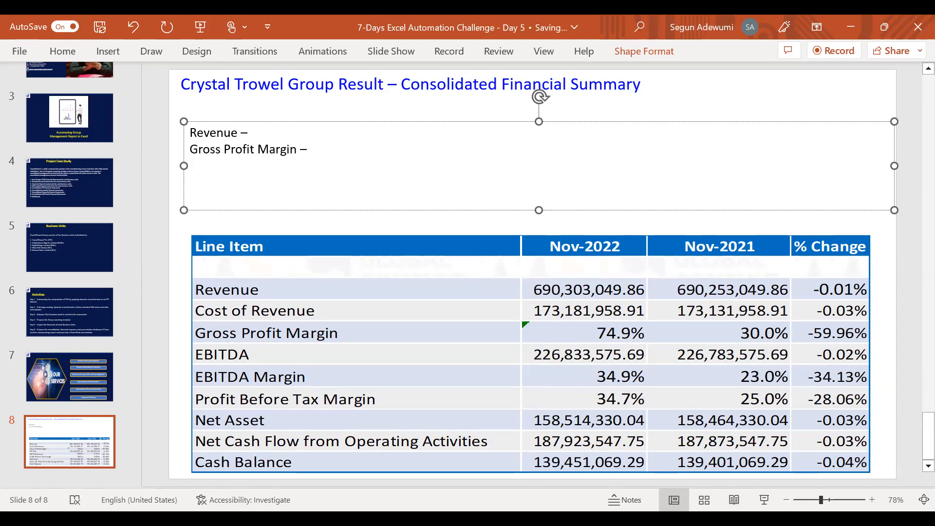
text(EBITDA Mar)
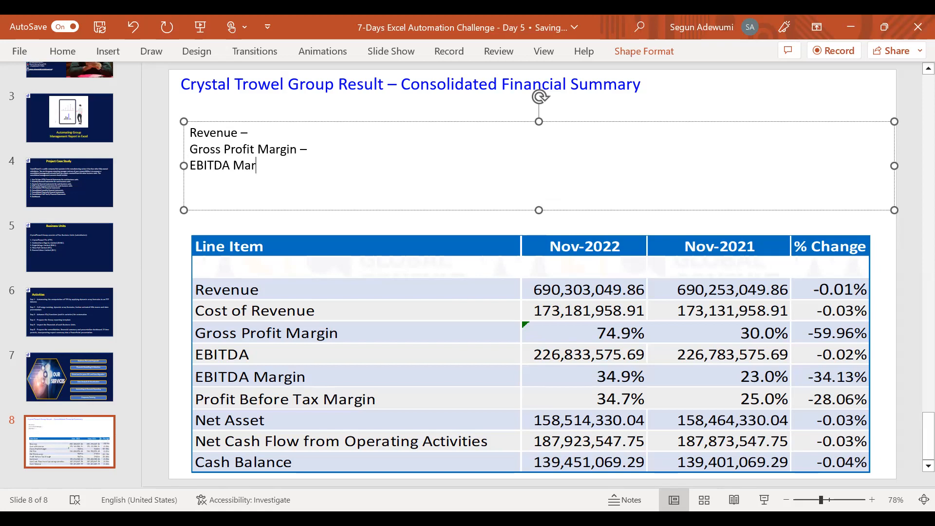
text(gin)
key(Return)
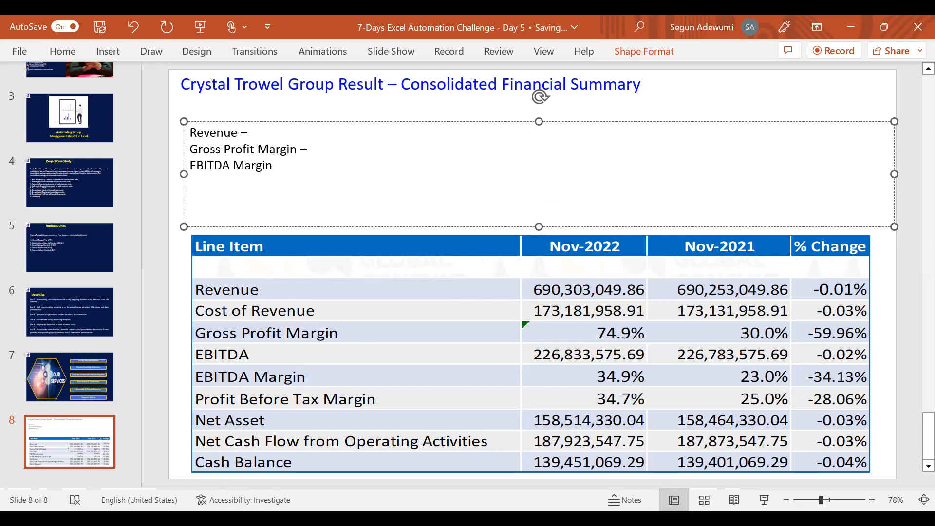
text(E)
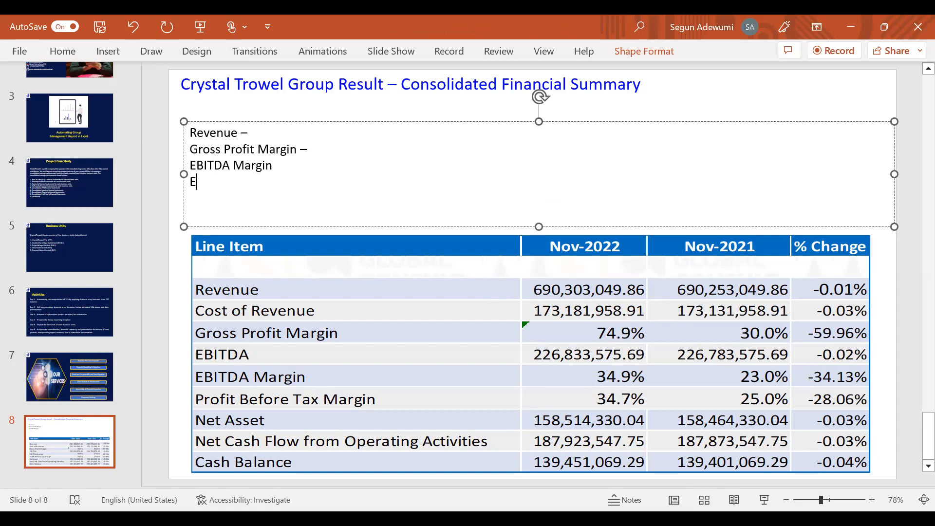
text(BT Margin)
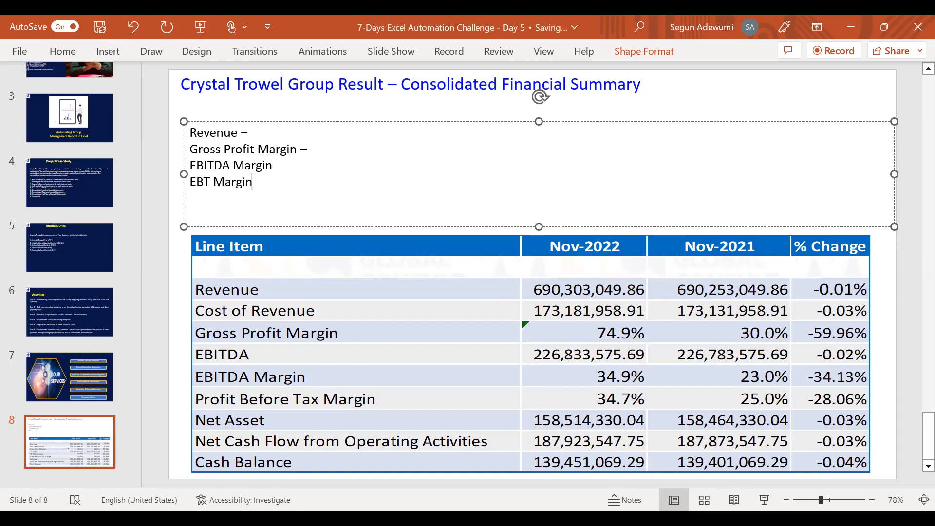
key(Return)
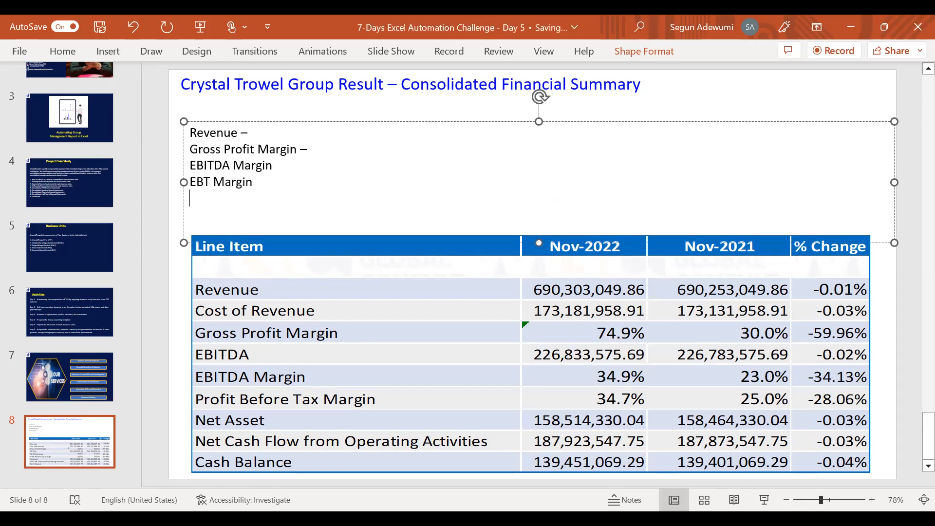
Add the line "Cash Flow From Operation -" under EBT Margin in the text box
text(Cash Flo)
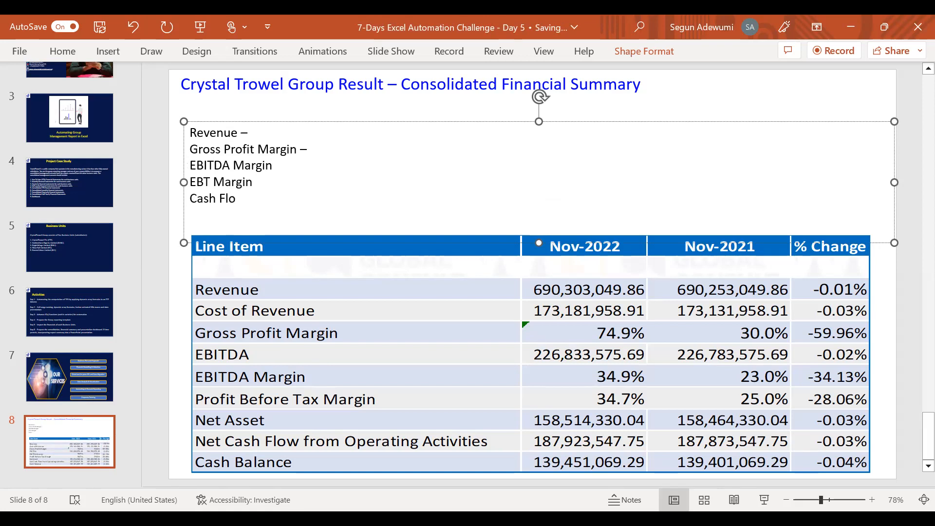
text(w From Opea)
key(BackSpace)
text(ration.)
key(BackSpace)
text(-)
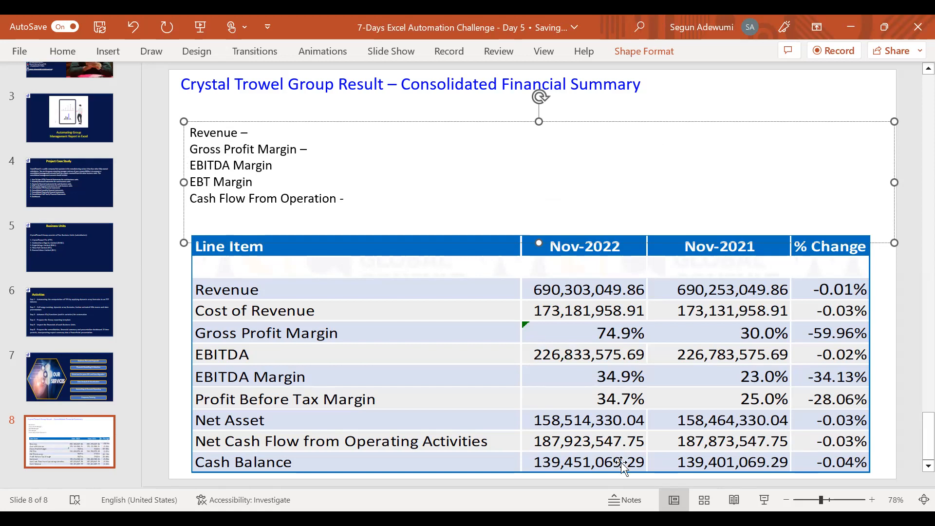
Remove the spare blank space below the Cash Flow line and nudge the text box slightly up, clear of the table
drag(539, 242, 526, 223)
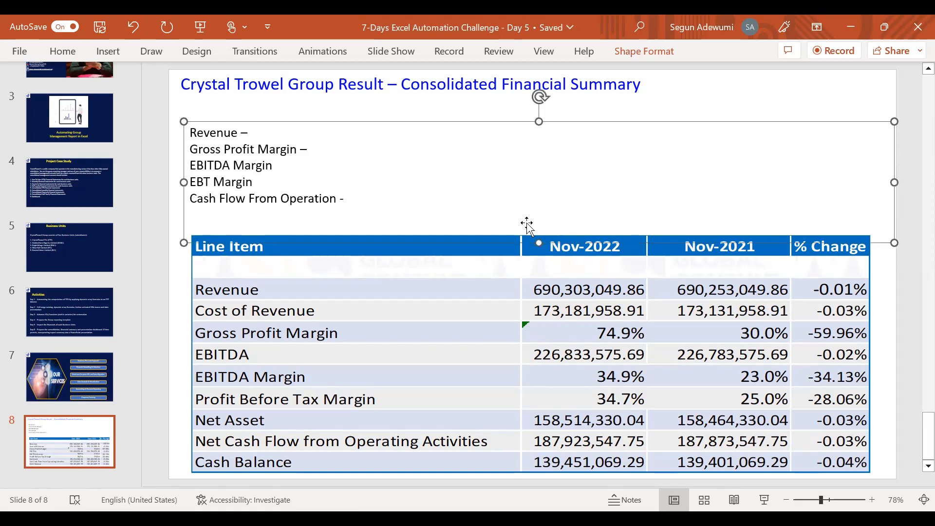
click(345, 198)
key(ctrl+z)
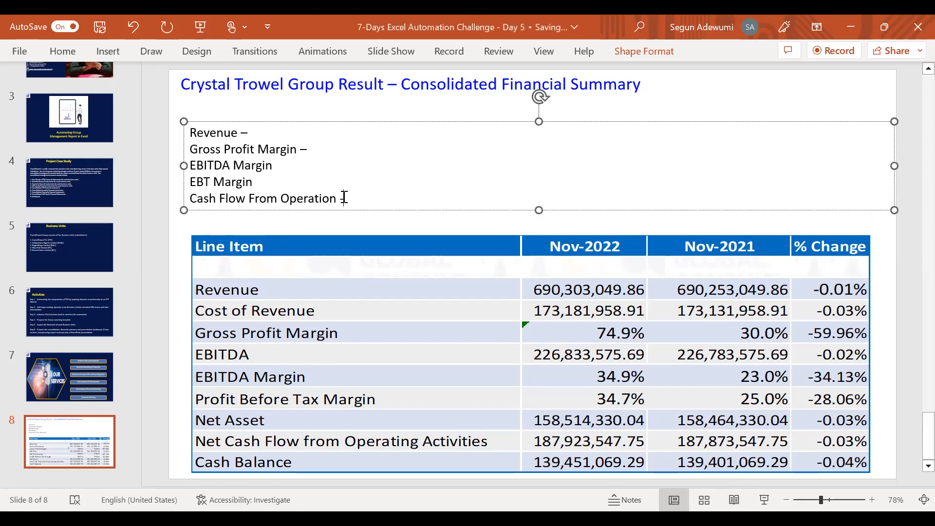
mouse_move(319, 123)
mouse_down()
mouse_move(313, 117)
mouse_move(319, 121)
mouse_up()
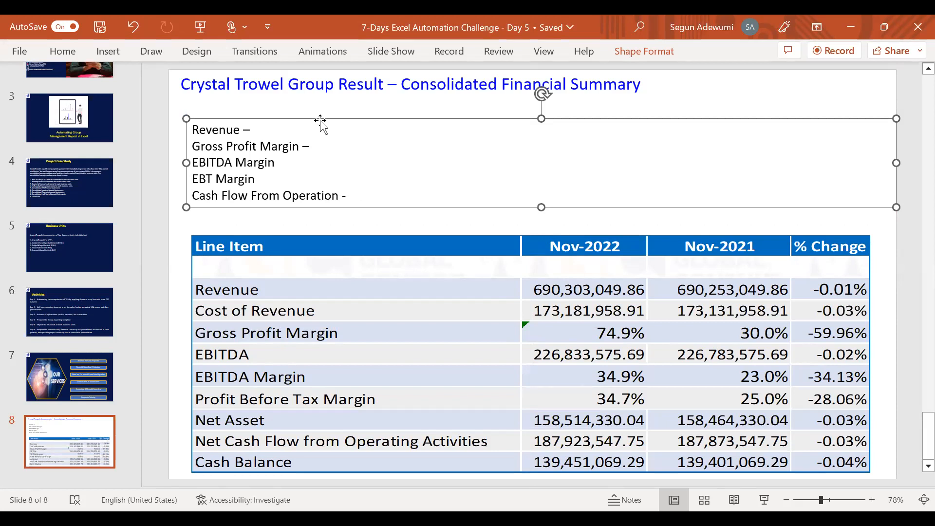
Duplicate slide 8 with the Crystal Trowel Group Result summary
click(591, 246)
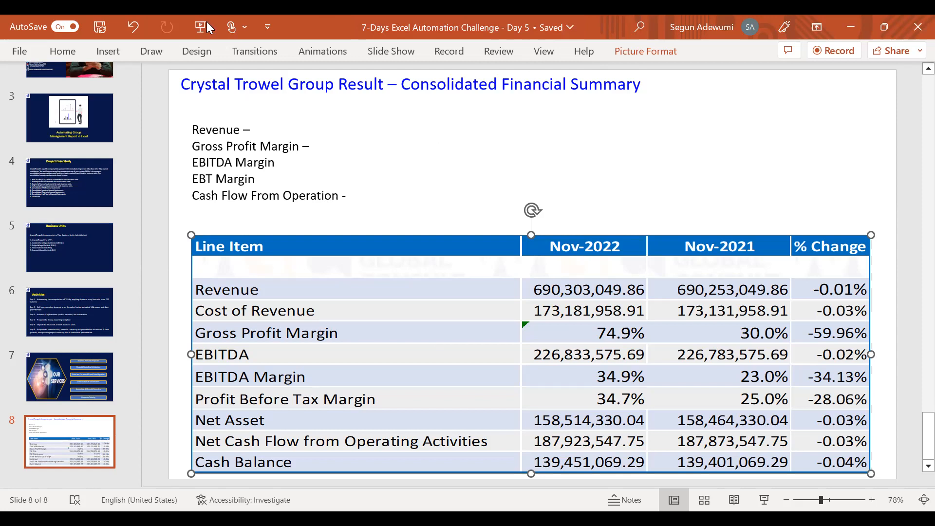
click(288, 84)
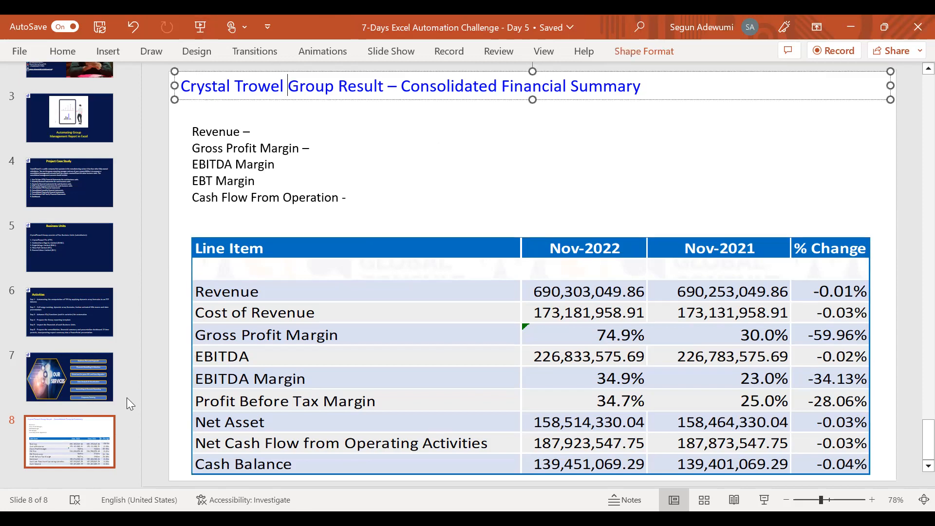
right_click(71, 452)
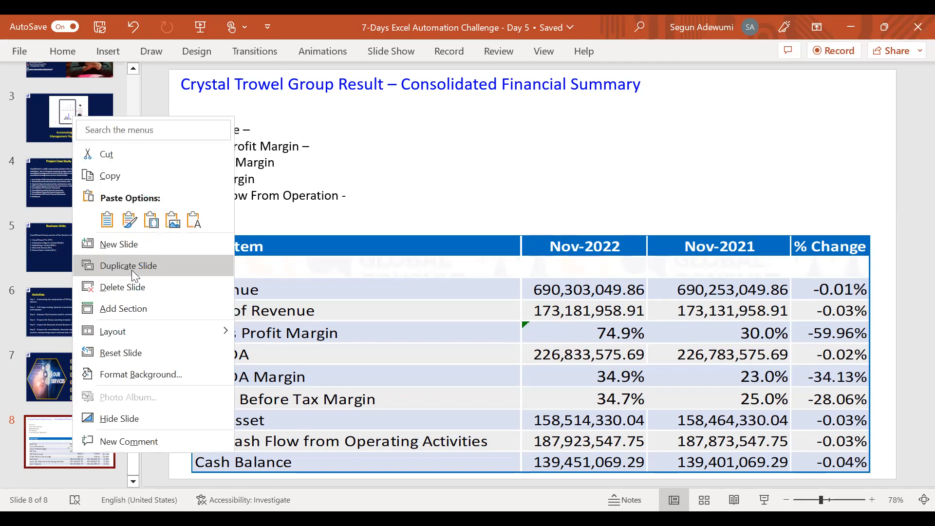
click(131, 270)
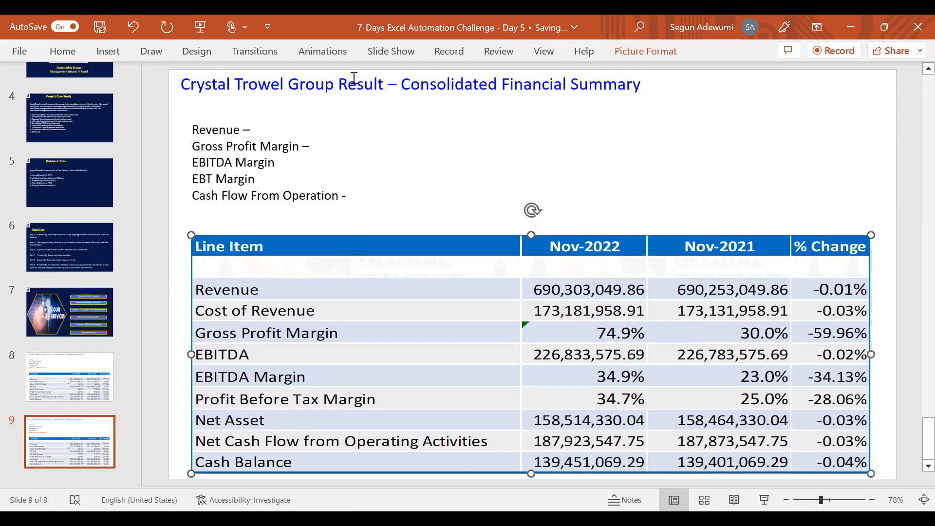
Change the duplicated slide's title to "Crystal Trowel Plc – Consolidated Financial Summary"
click(383, 84)
key(BackSpace)
key(BackSpace)
key(BackSpace)
key(BackSpace)
key(BackSpace)
key(BackSpace)
key(BackSpace)
key(BackSpace)
key(BackSpace)
key(BackSpace)
key(BackSpace)
key(BackSpace)
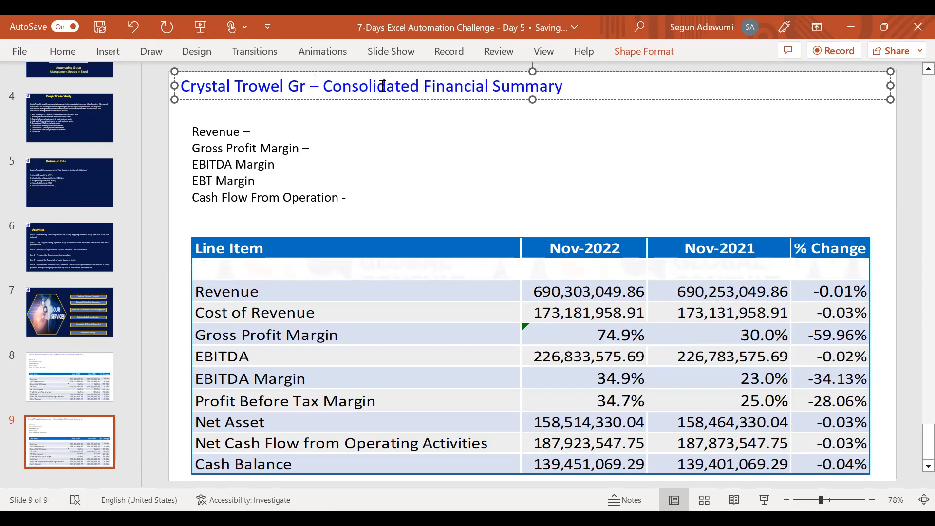
text(PLc)
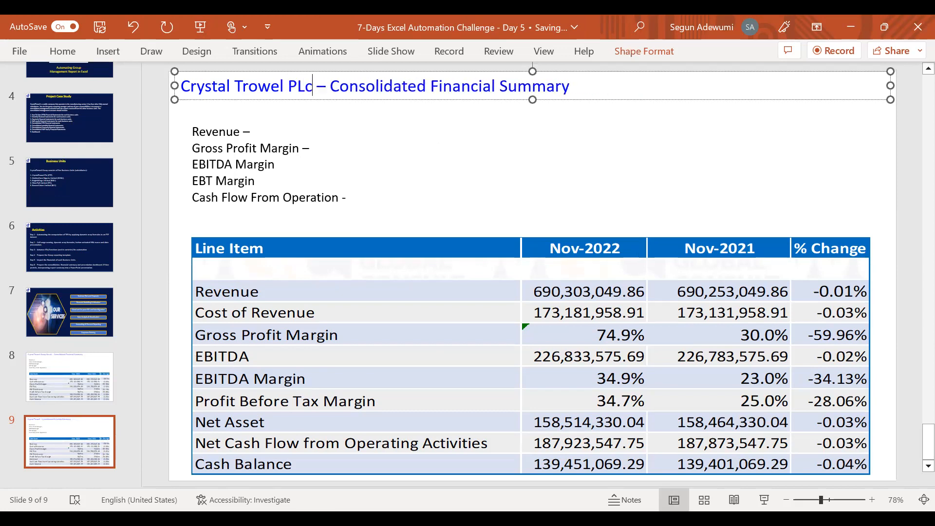
key(BackSpace)
key(BackSpace)
text(lc)
Replace the Group table picture on slide 9 with a picture of the copied Crystal Trowel Plc table
click(326, 269)
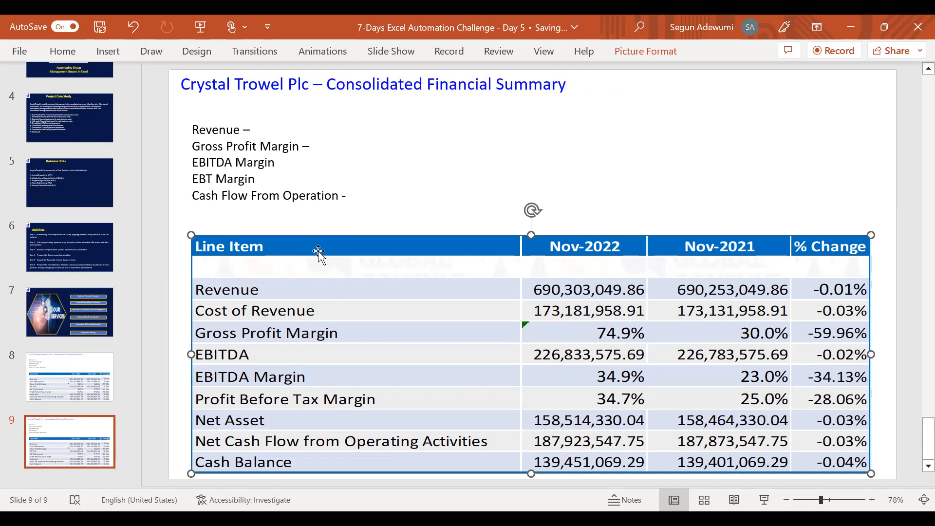
key(Delete)
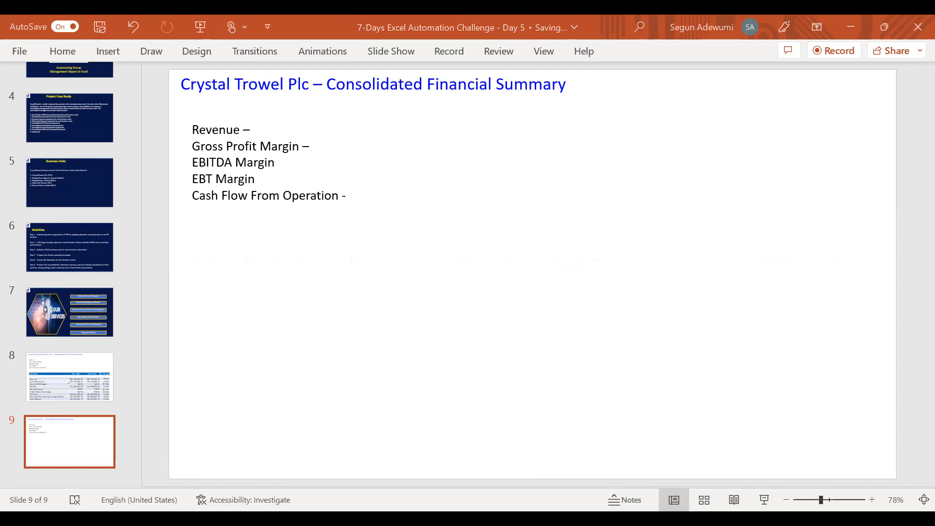
click(53, 53)
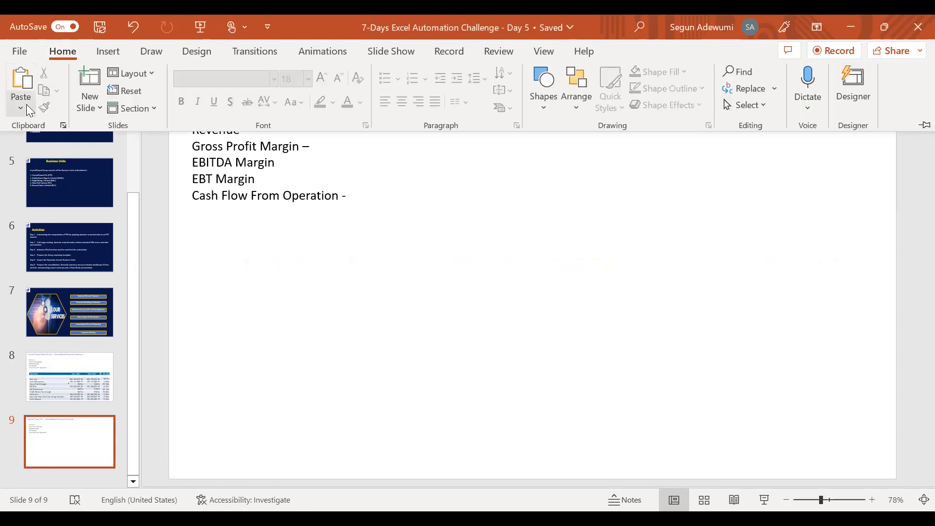
key(ctrl+v)
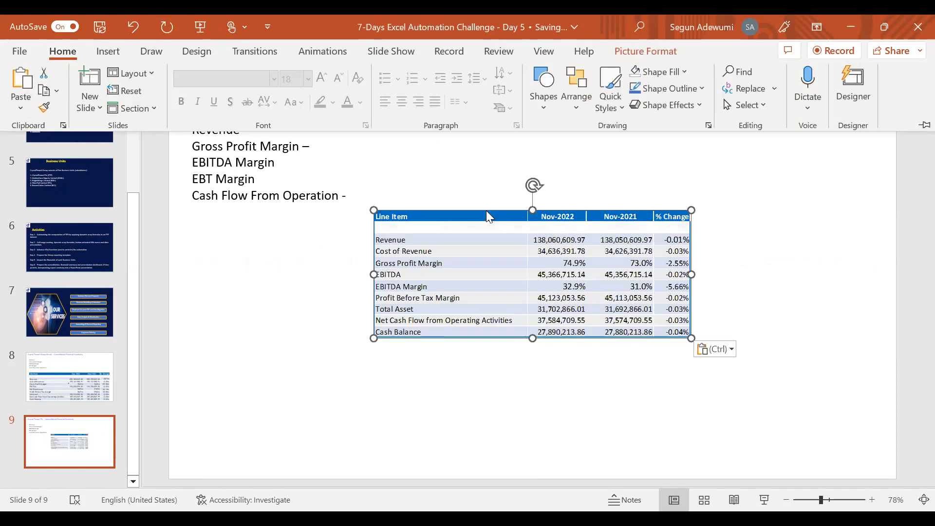
Move the Plc table picture below the text lines and enlarge it to fill the lower part of slide 9
drag(486, 215, 298, 251)
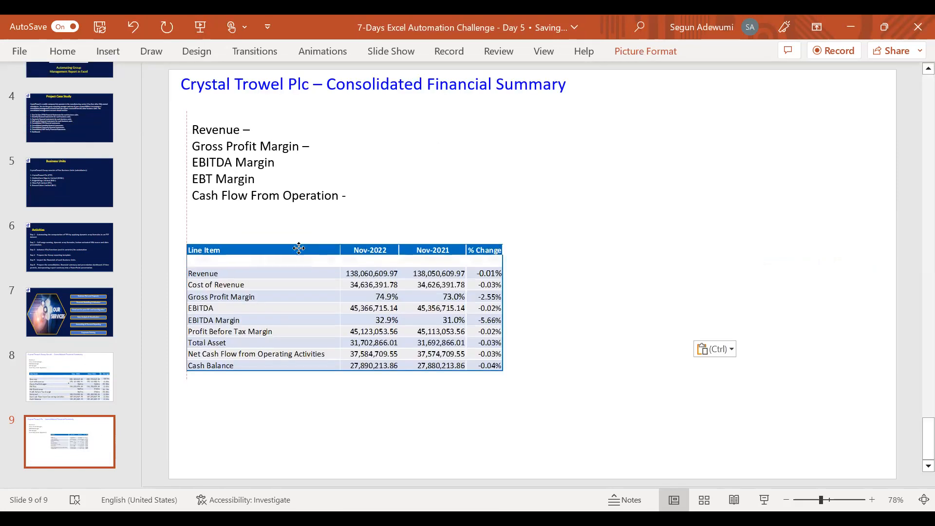
click(914, 77)
drag(298, 246, 295, 227)
drag(492, 341, 793, 463)
drag(450, 234, 494, 235)
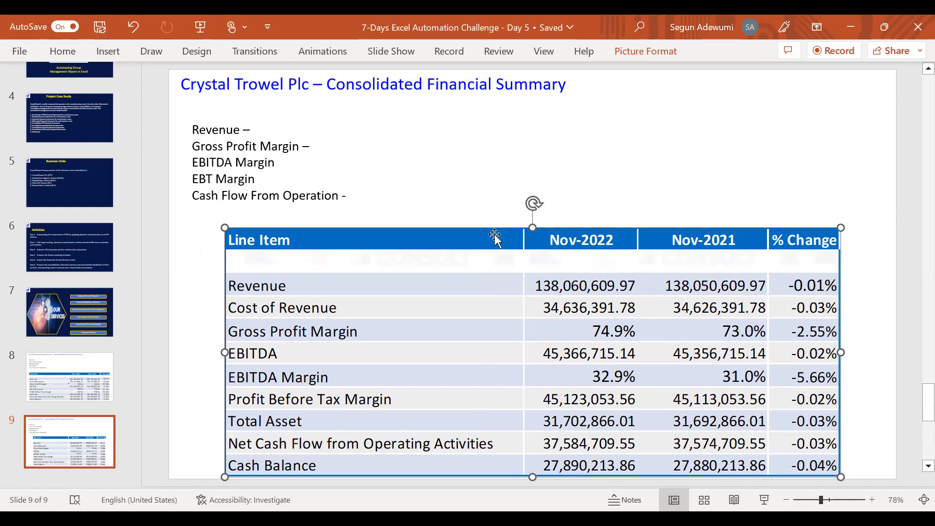
drag(495, 235, 490, 232)
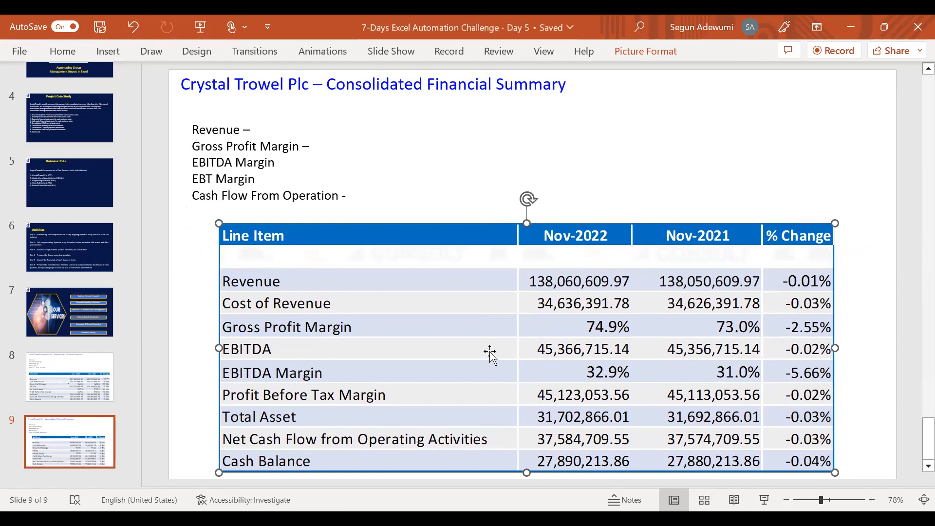
click(55, 440)
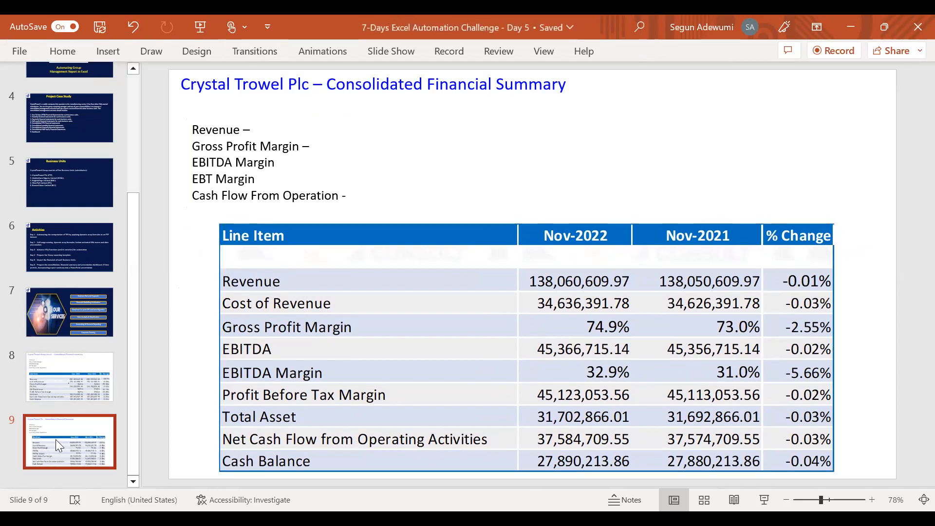
right_click(56, 440)
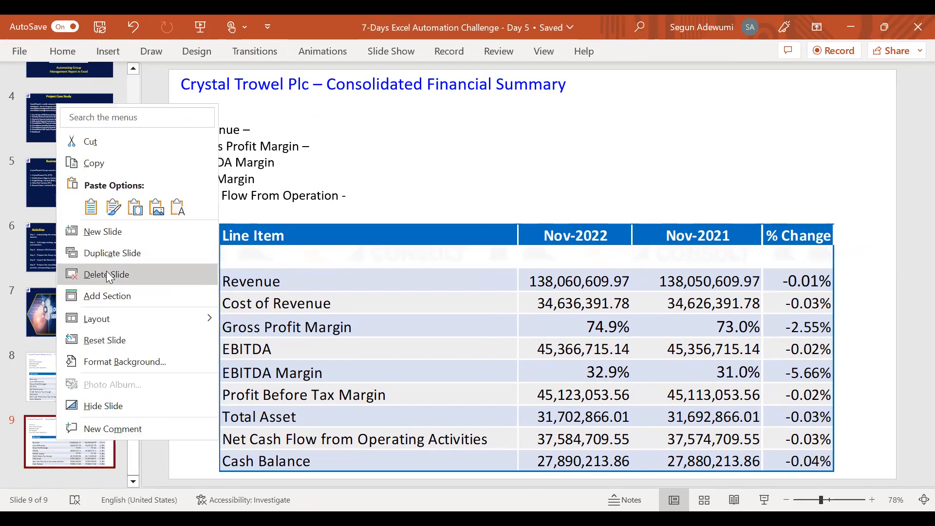
click(107, 273)
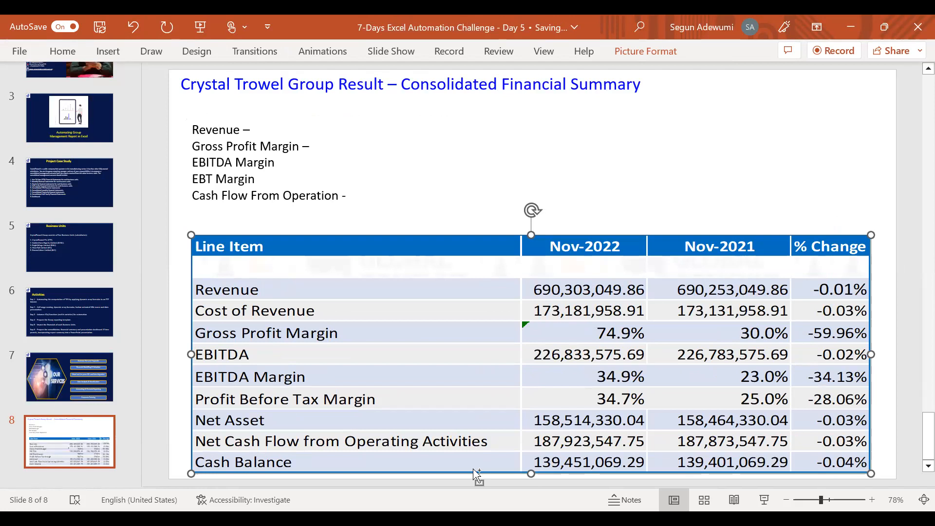
key(ctrl+z)
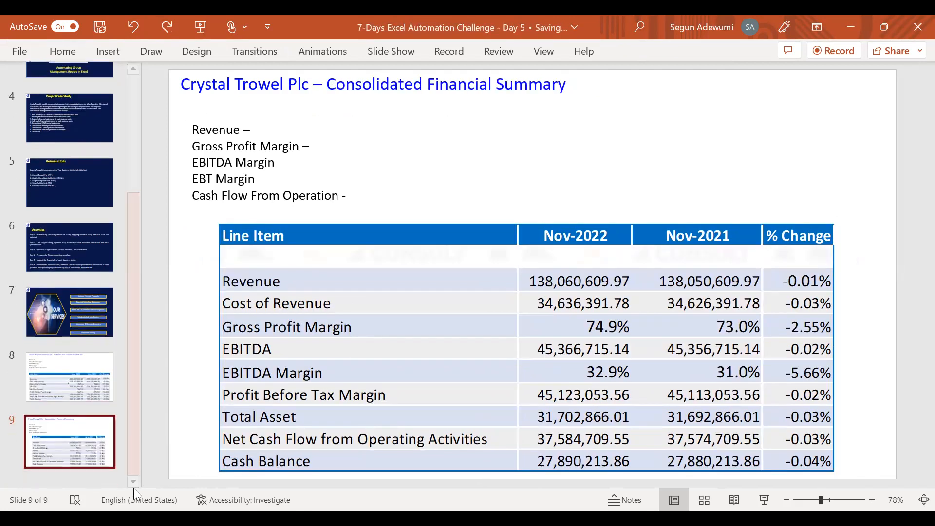
Duplicate slide 9 and replace the table picture on the new slide 10 with a picture of the next copied table
right_click(47, 451)
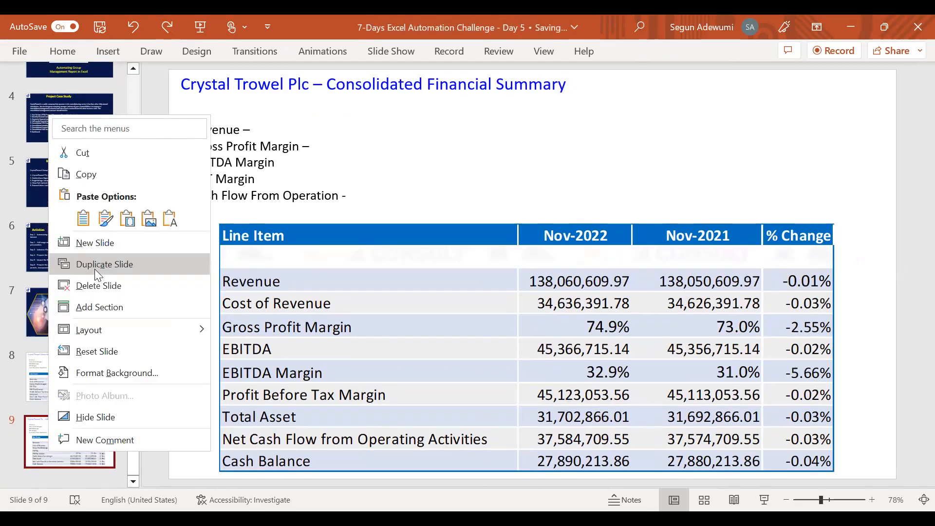
click(94, 269)
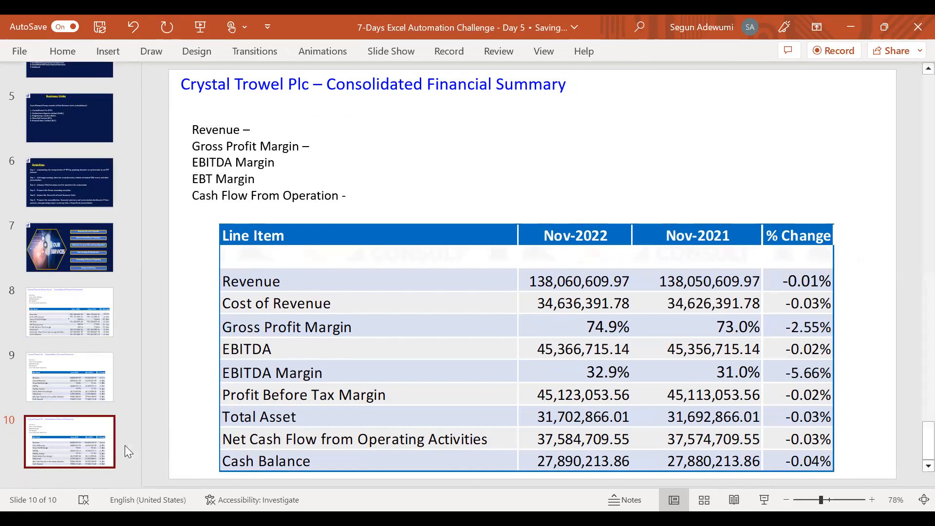
key(Delete)
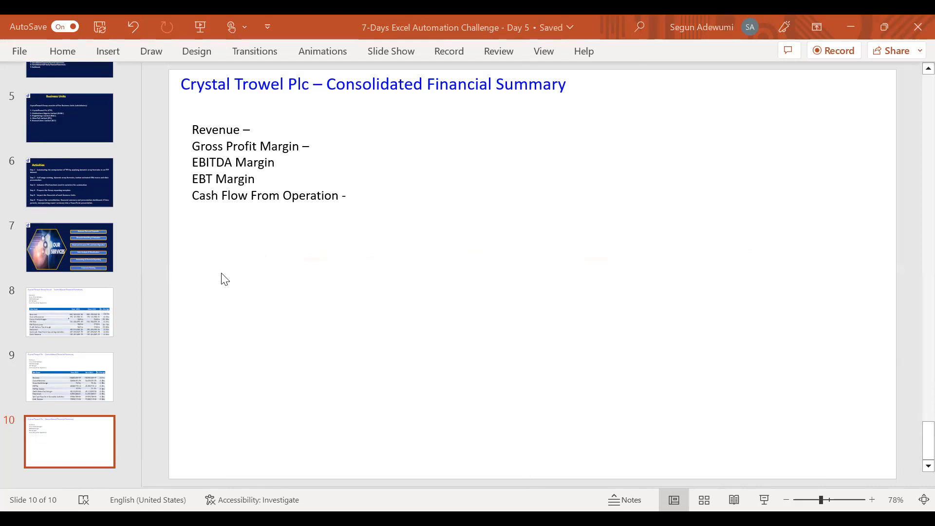
click(54, 55)
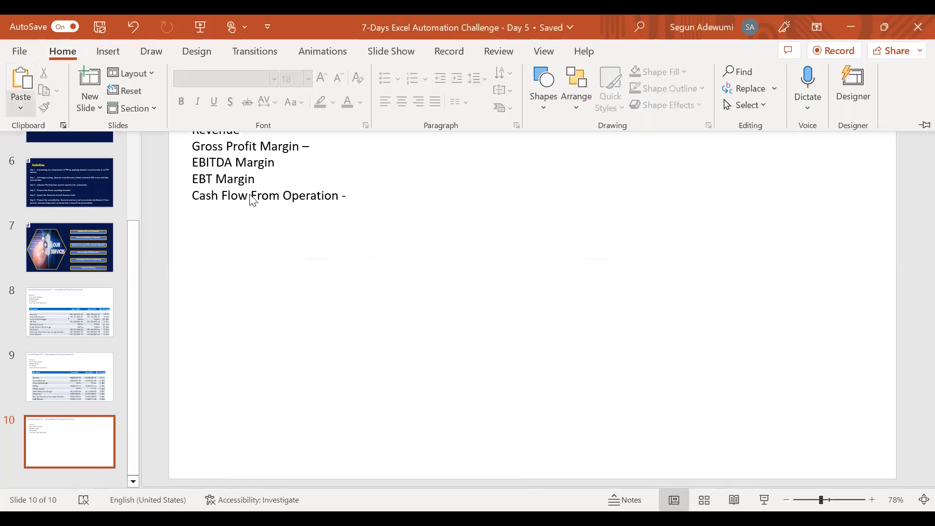
key(ctrl+v)
Move slide 10's table picture beneath the text lines and enlarge it to fill the lower part of the slide
drag(391, 239, 235, 259)
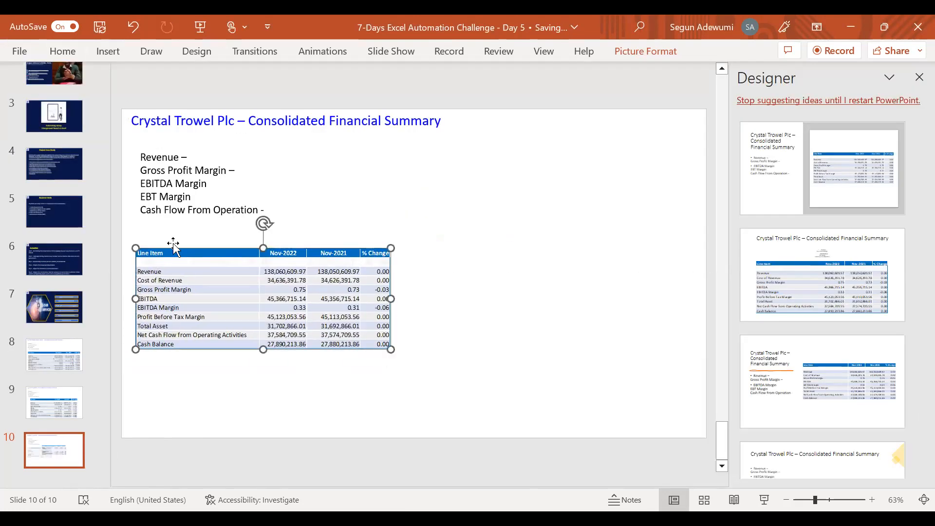
drag(171, 250, 170, 249)
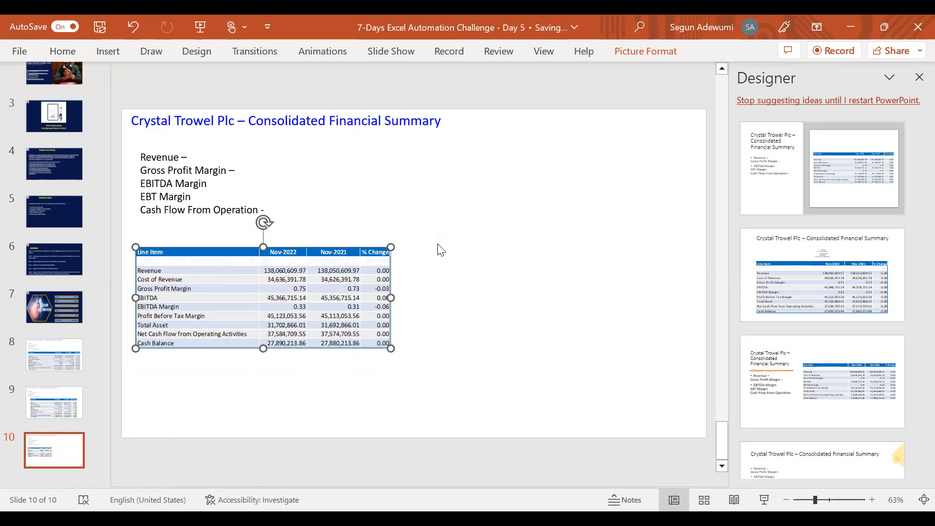
drag(392, 349, 660, 393)
drag(456, 245, 456, 229)
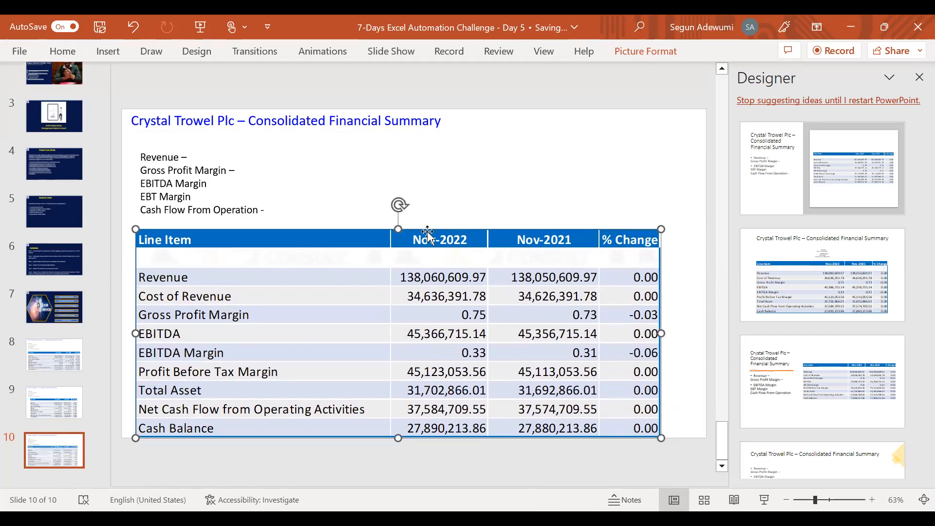
Replace "Crystal Trowel Plc" with "GoldenHorn Limited" in slide 10's title, keeping "– Consolidated Financial Summary"
click(237, 123)
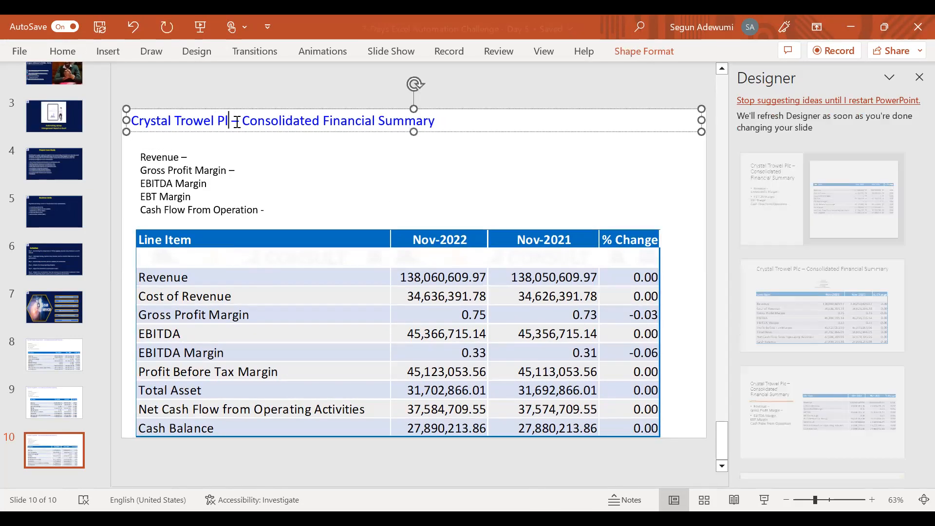
key(BackSpace)
key(BackSpace)
key(BackSpace)
key(BackSpace)
key(BackSpace)
key(BackSpace)
key(BackSpace)
key(BackSpace)
key(BackSpace)
key(BackSpace)
key(BackSpace)
key(BackSpace)
key(BackSpace)
key(BackSpace)
key(BackSpace)
key(BackSpace)
key(BackSpace)
key(BackSpace)
text(GoldenHorn Limited )
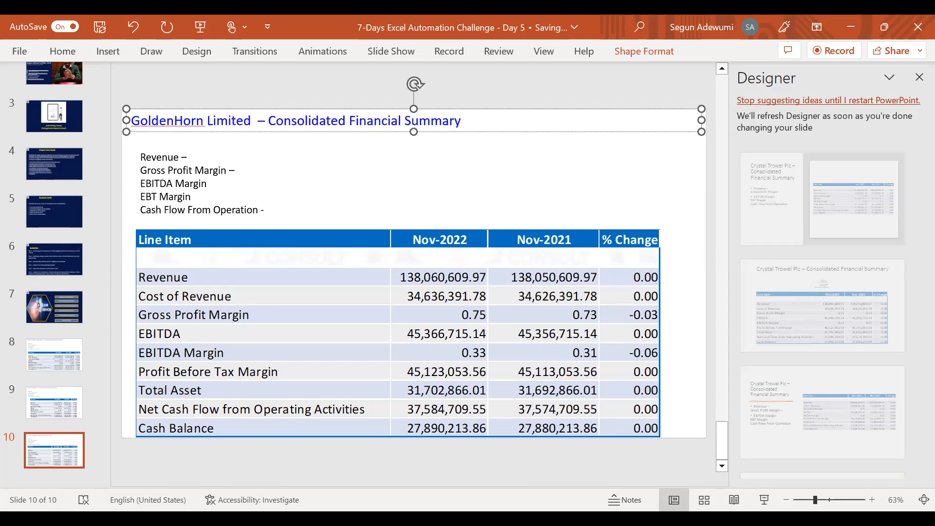
text((GH)
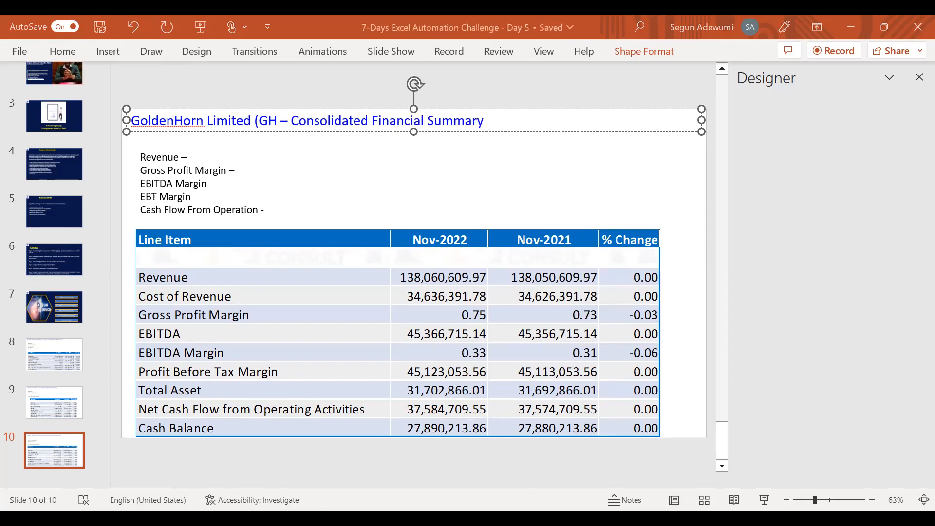
text(Nigeria)
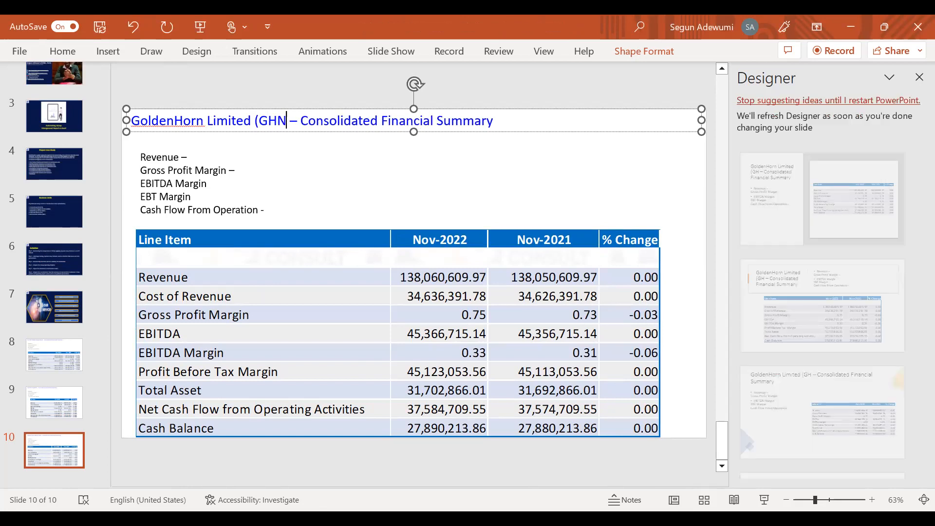
key(BackSpace)
key(BackSpace)
key(BackSpace)
key(BackSpace)
key(BackSpace)
key(BackSpace)
key(BackSpace)
key(BackSpace)
key(BackSpace)
key(BackSpace)
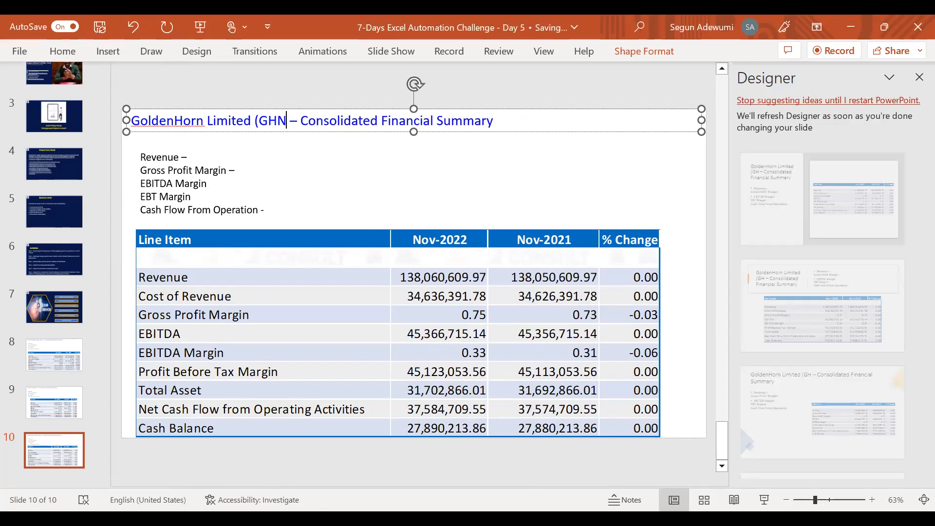
text(Bu)
Insert "Nigeria Limitd (GHNL)" after "GoldenHorn Limited" and before the dash in slide 10's title
key(BackSpace)
key(BackSpace)
text(Nigeria Linmite)
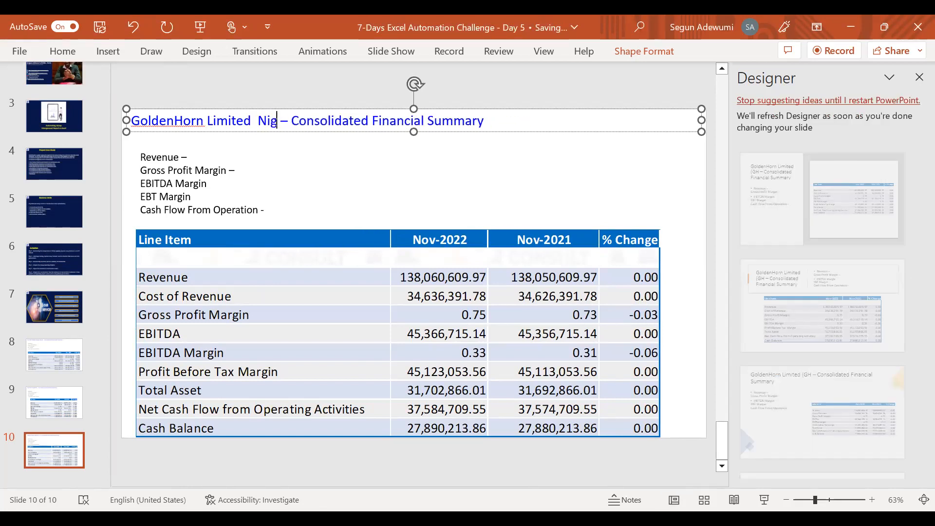
key(BackSpace)
key(BackSpace)
key(BackSpace)
key(BackSpace)
key(BackSpace)
text(mitd)
text( (GH)
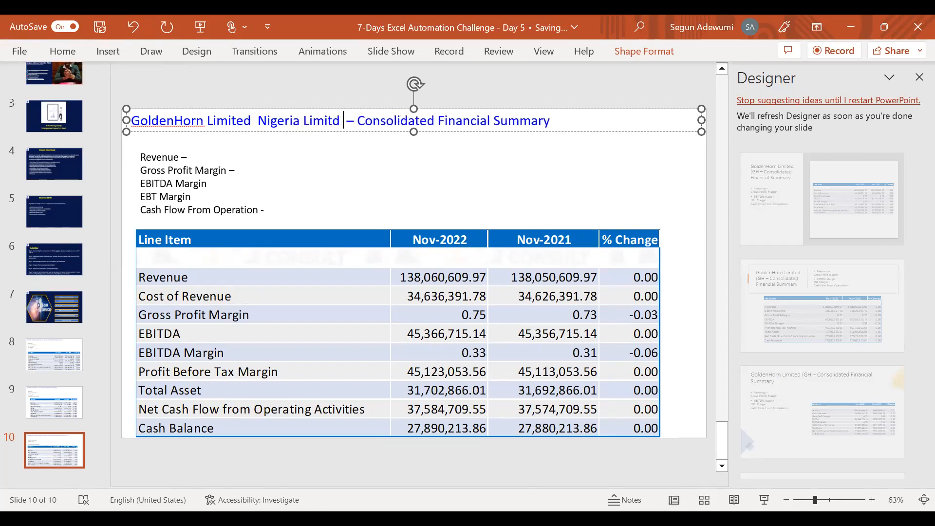
text(NL)
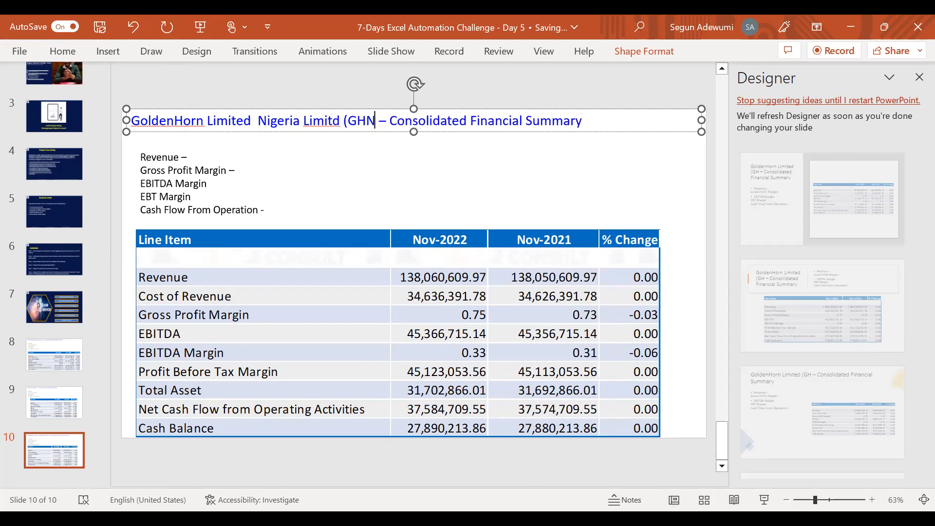
text())
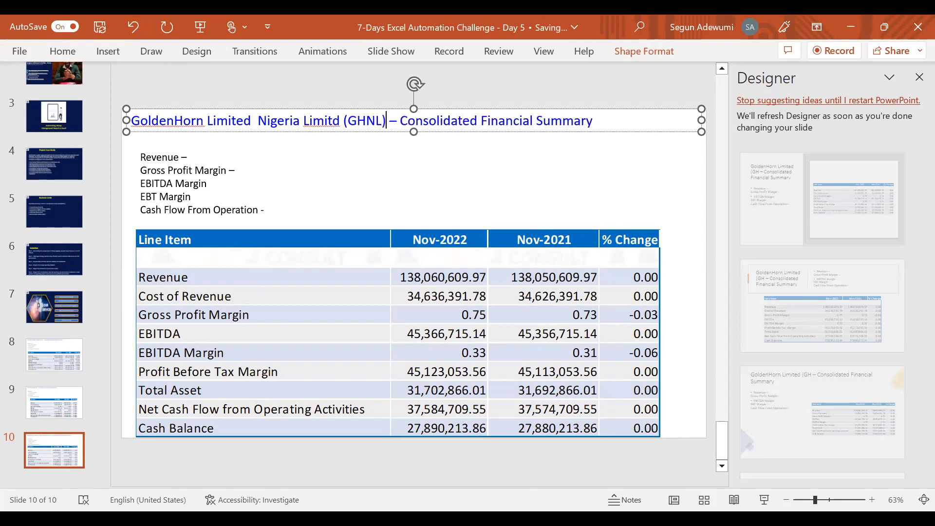
Correct "Limitd" to "Limited" and remove the extra "Limited" so the title starts with "GoldenHorn Nigeria Limited (GHNL)"
click(333, 120)
text(e)
click(255, 121)
key(BackSpace)
key(BackSpace)
key(BackSpace)
key(BackSpace)
key(BackSpace)
key(BackSpace)
key(BackSpace)
key(BackSpace)
key(BackSpace)
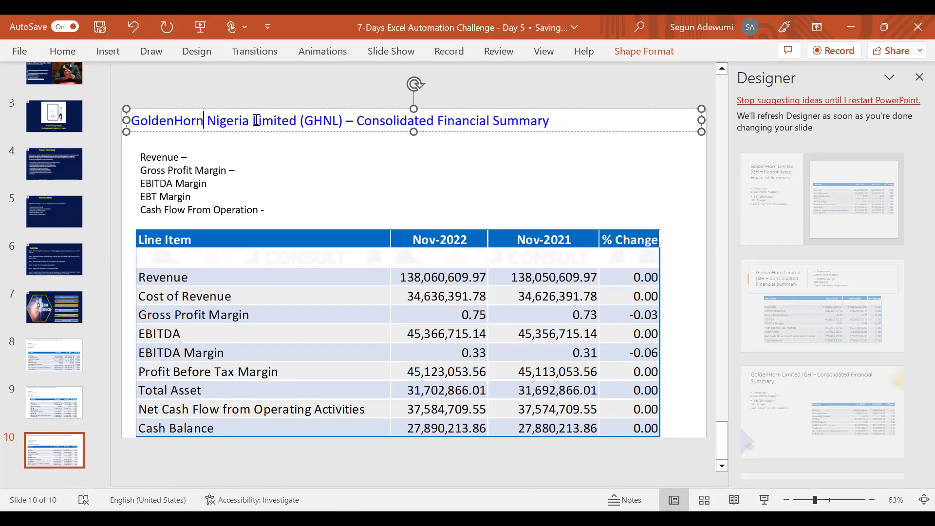